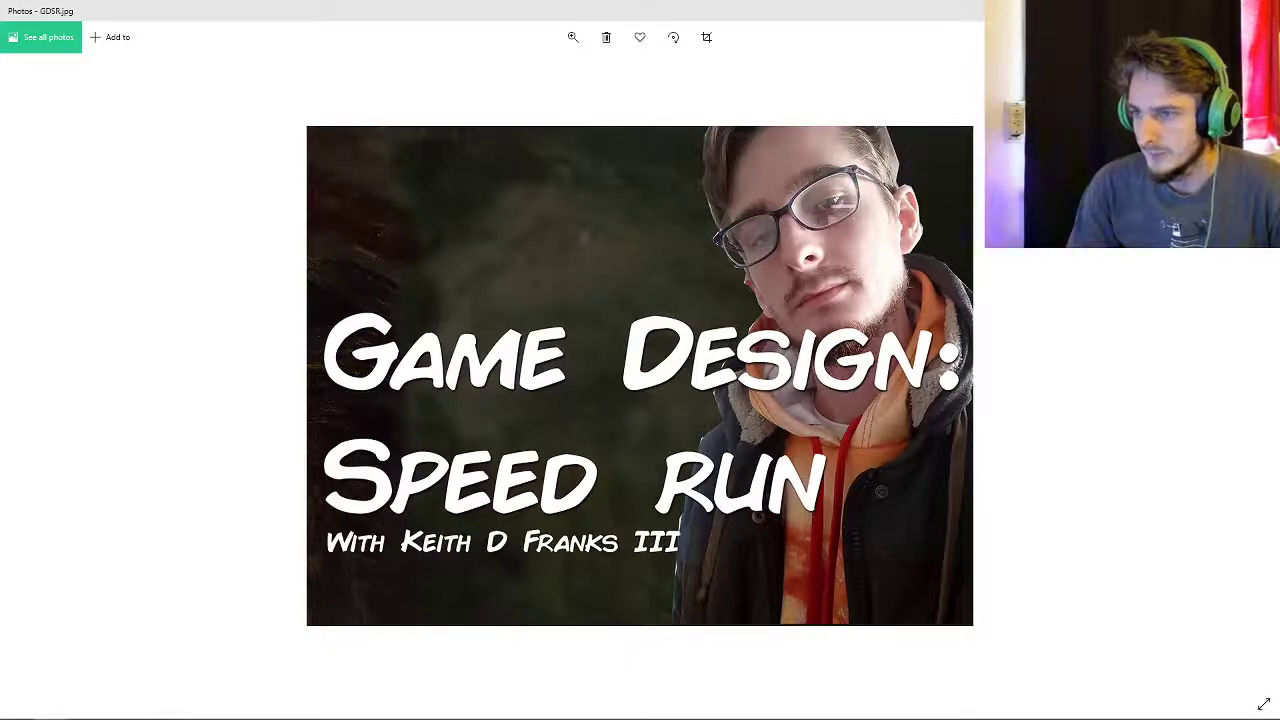
# - Close the GDSR.jpg photo and enlarge the image thumbnails in the Excercise folder
pyautogui.hotkey('alt', 'F4')
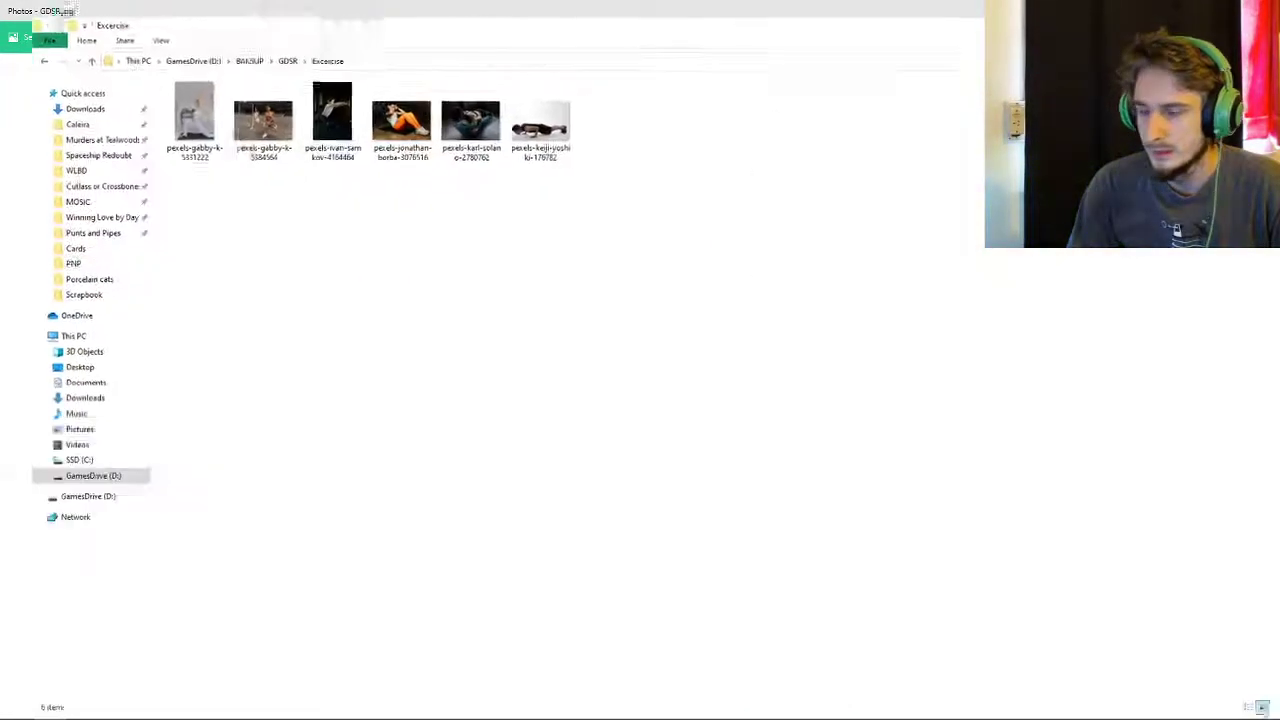
pyautogui.click(132, 23)
pyautogui.click(155, 42)
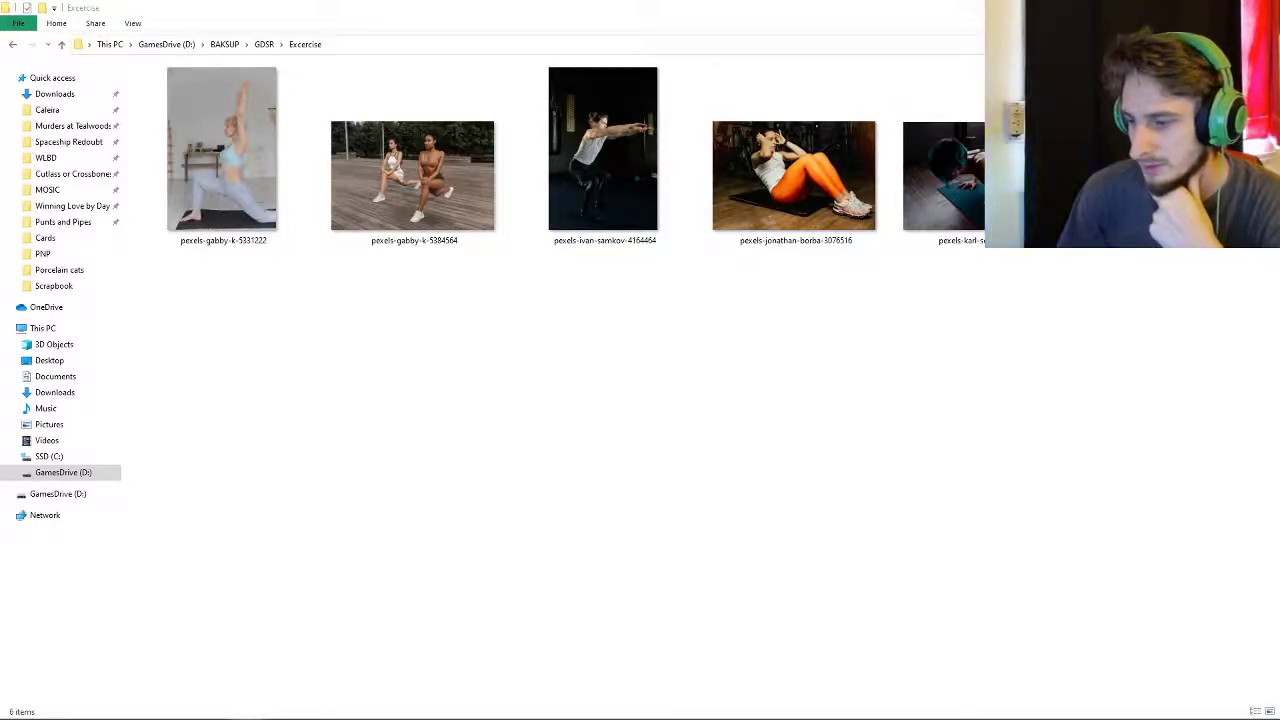
# - Open the 5384564 photo of the two lunging women from the Excercise folder in Photoshop
pyautogui.hotkey('alt', 'Tab')
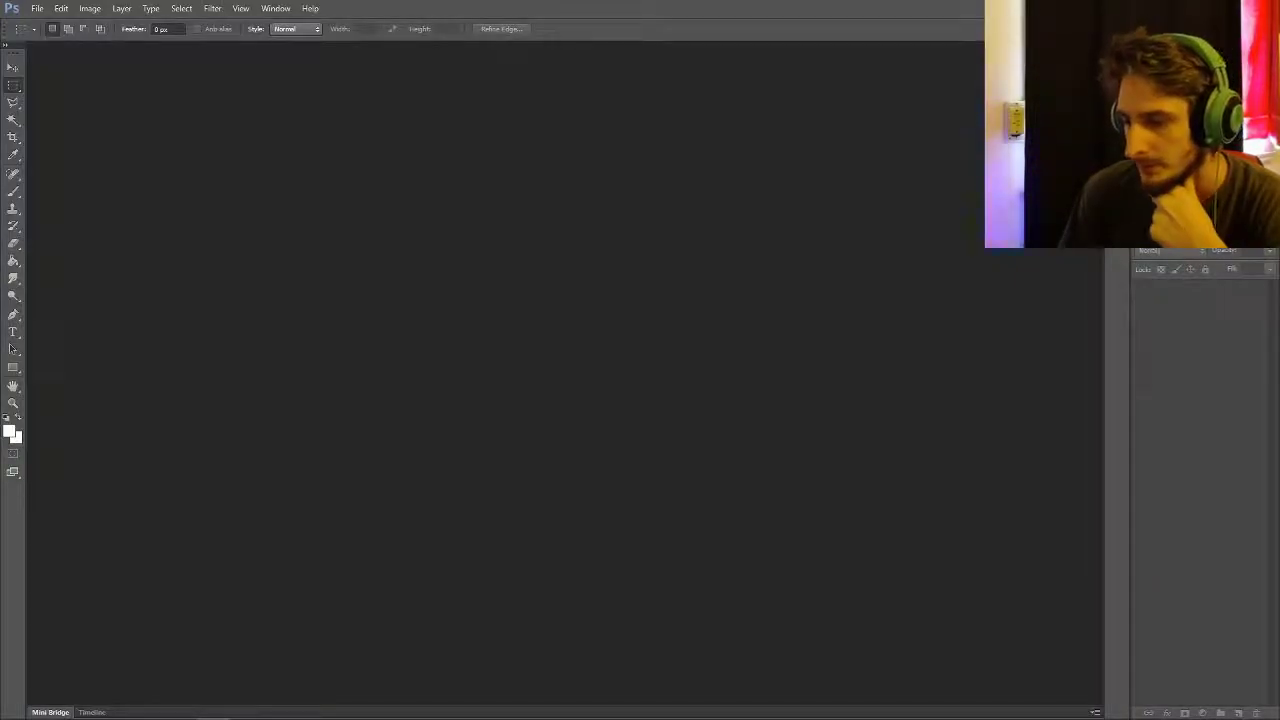
pyautogui.hotkey('alt', 'Tab')
pyautogui.hotkey('alt', 'Tab')
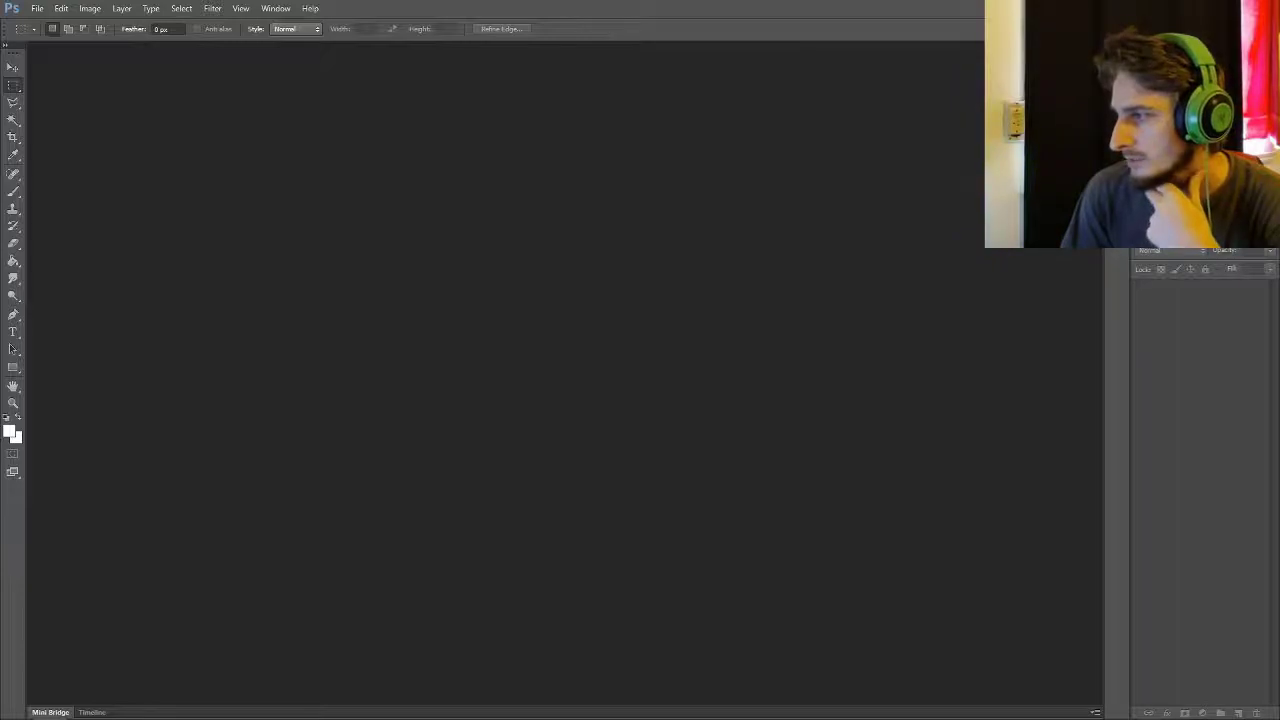
pyautogui.moveTo(1279, 450); pyautogui.dragTo(657, 403)
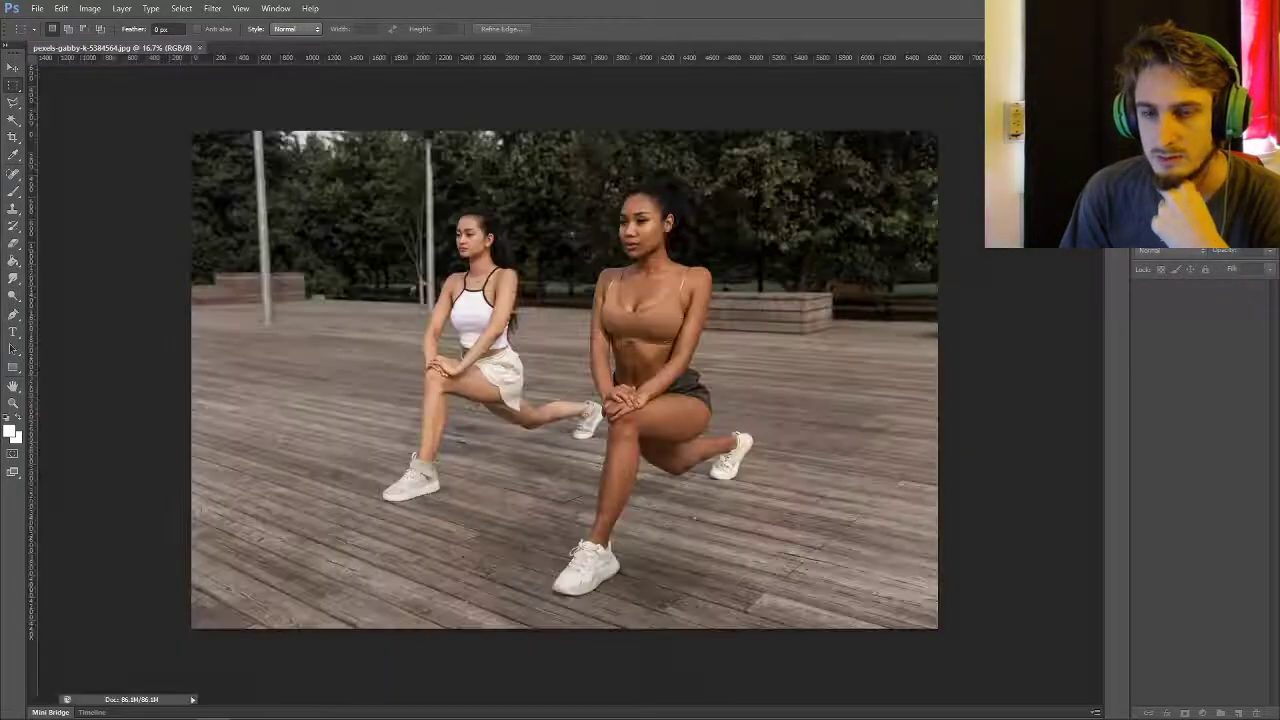
# - Switch from the current lasso variant to the Magnetic Lasso tool for tracing the woman in the brown top
pyautogui.press('z')
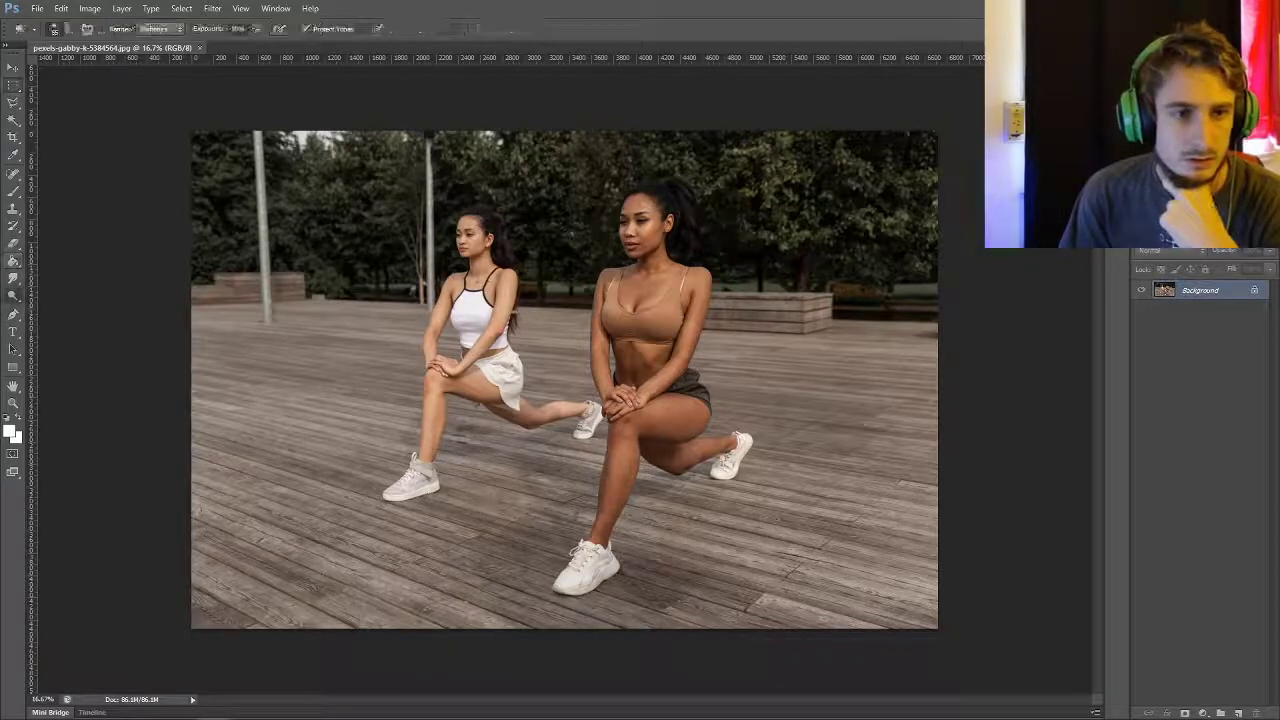
pyautogui.rightClick(575, 305)
pyautogui.click(612, 361)
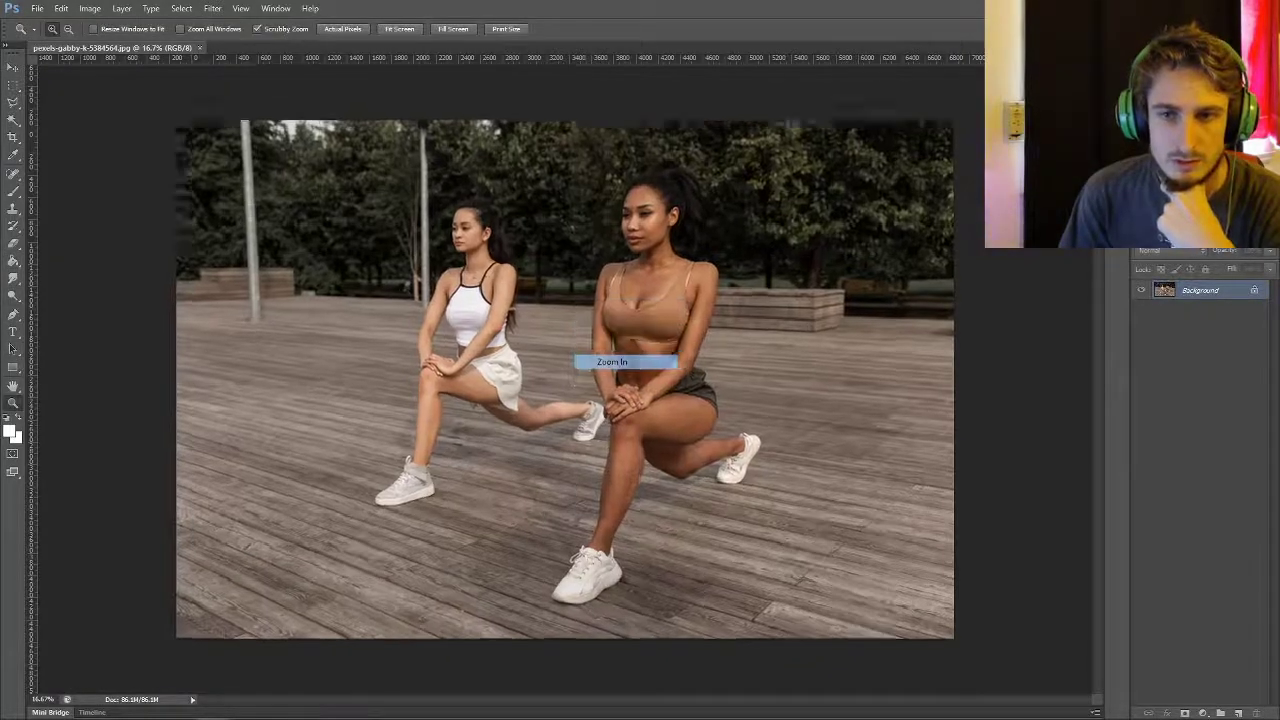
pyautogui.rightClick(701, 264)
pyautogui.click(733, 317)
pyautogui.scroll(3, 565, 379)
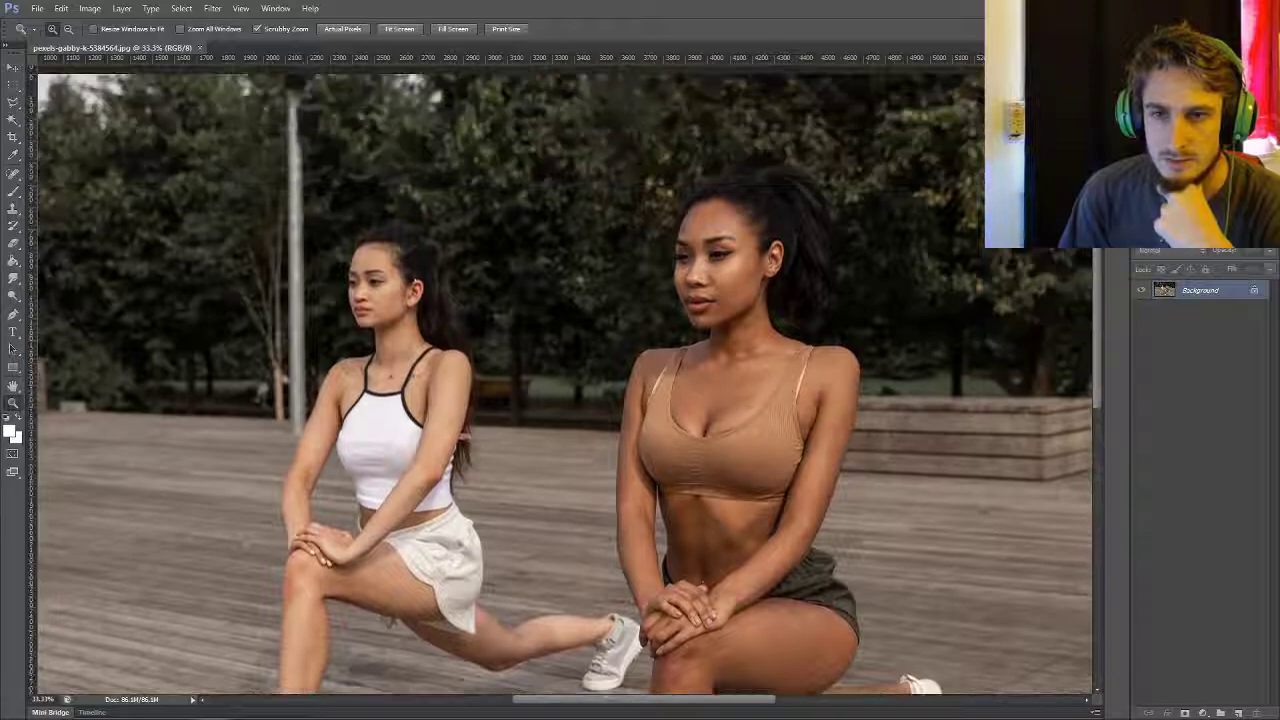
pyautogui.click(13, 102)
pyautogui.rightClick(13, 102)
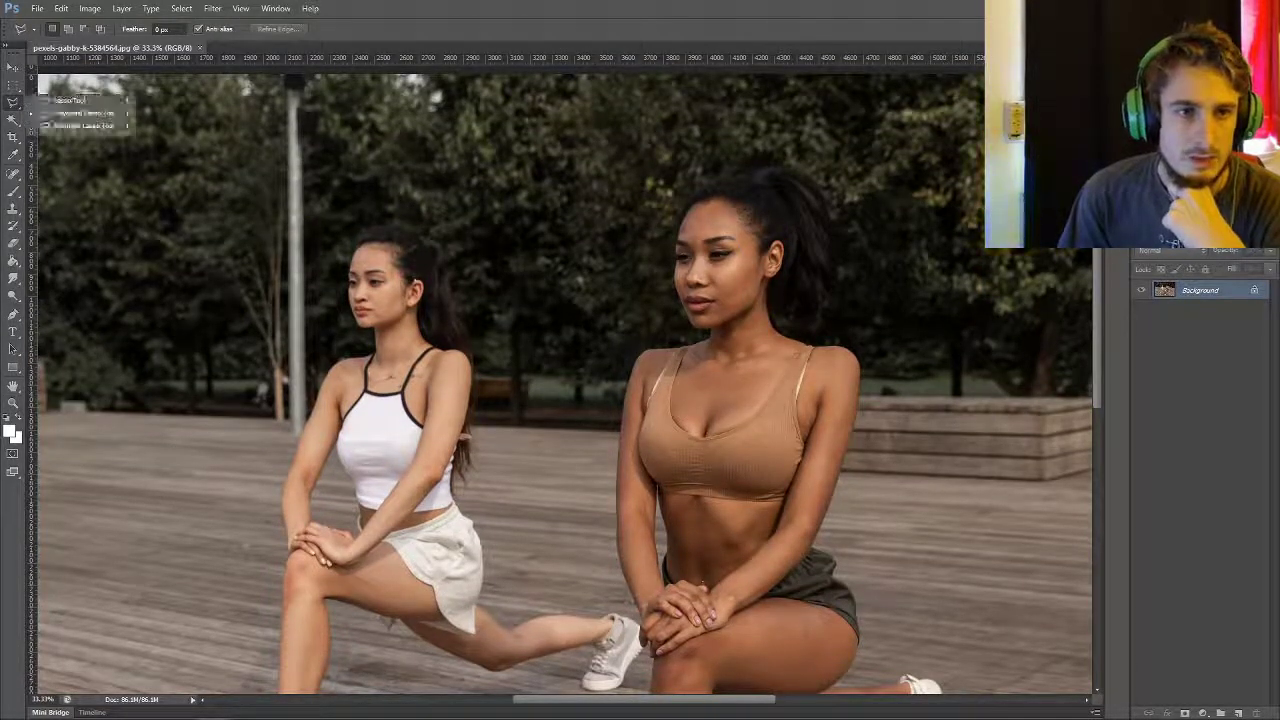
pyautogui.click(83, 125)
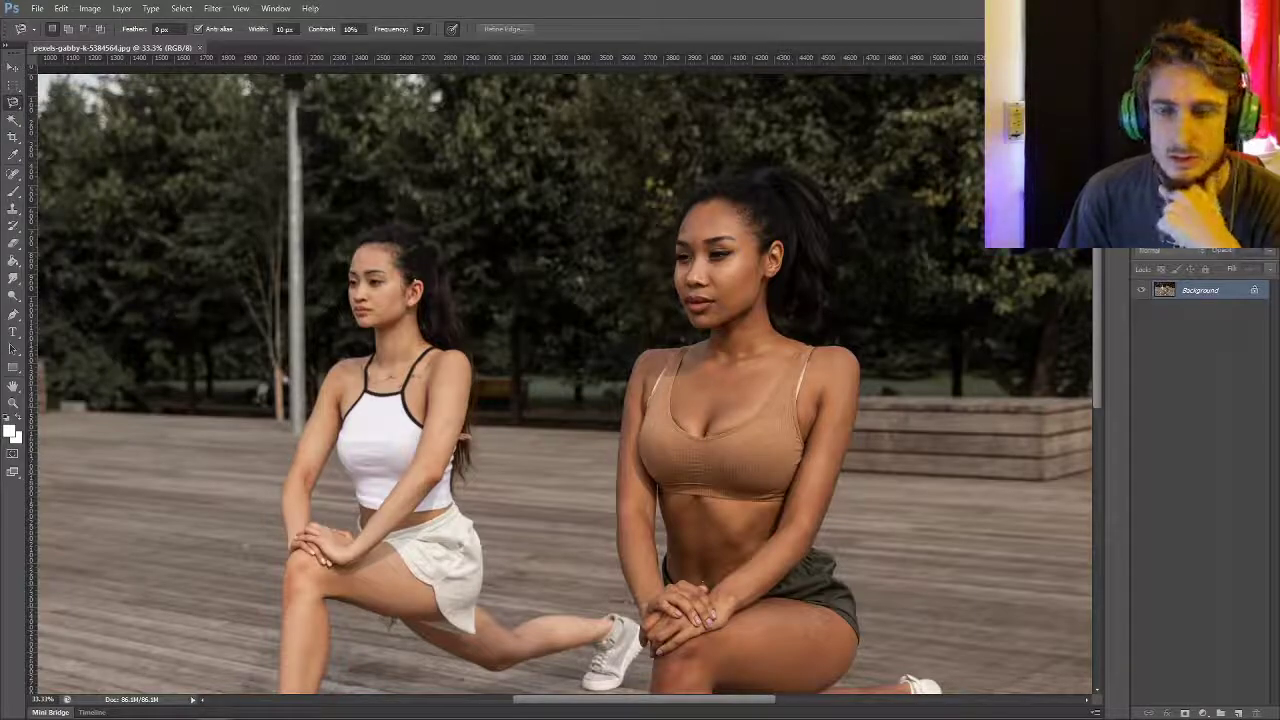
pyautogui.click(690, 200)
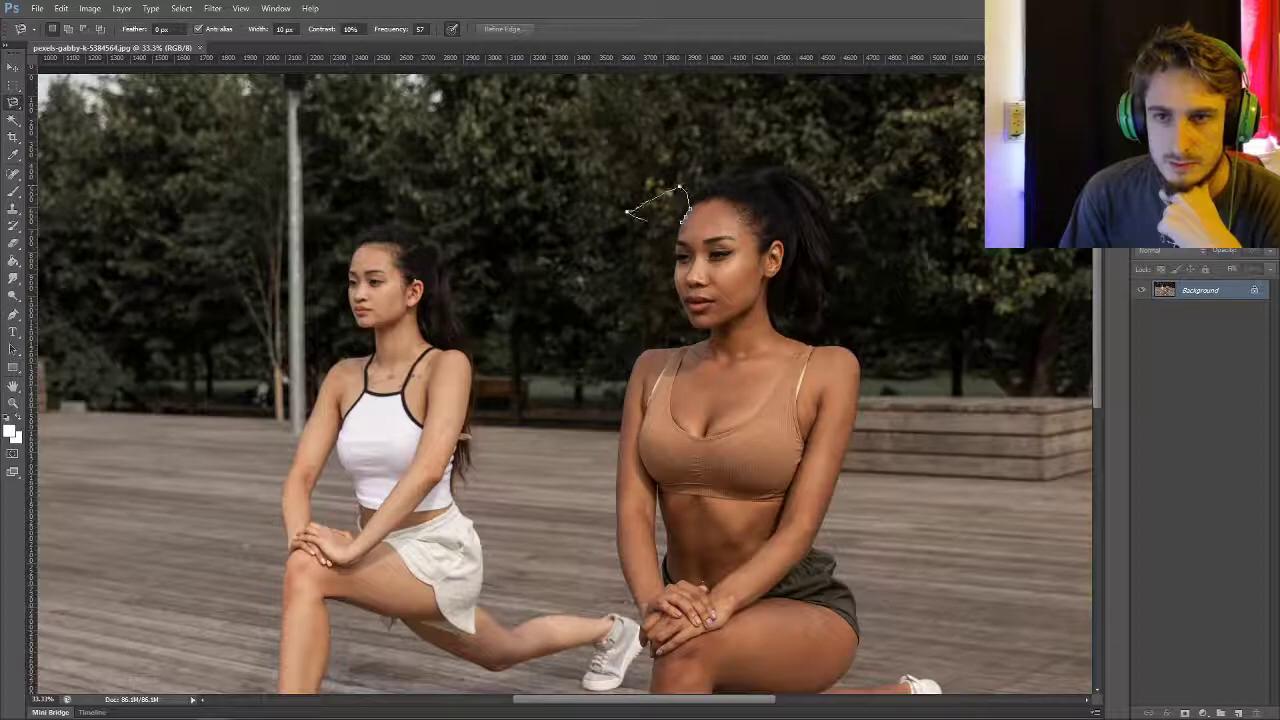
pyautogui.click(686, 192)
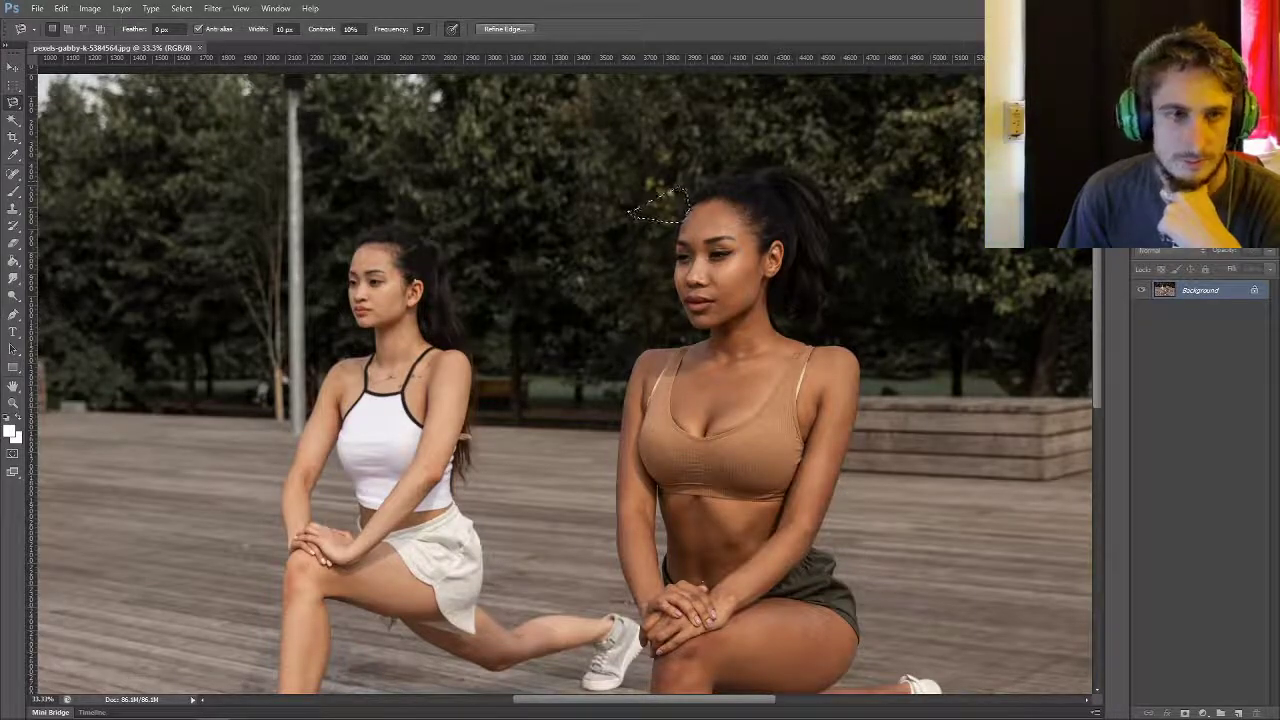
pyautogui.press('m')
pyautogui.hotkey('ctrl', 'd')
pyautogui.press('l')
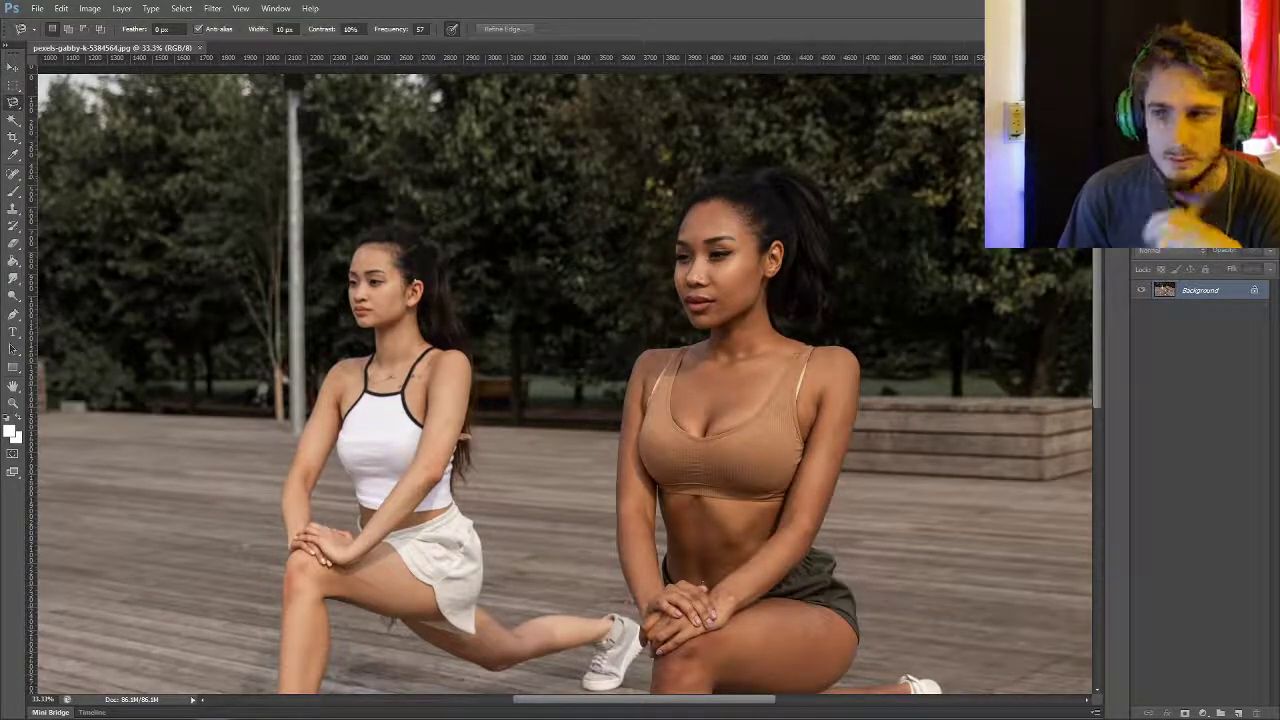
# - Trace a closed Magnetic Lasso selection around the woman in the brown top, tight along her body and loose around her hair
pyautogui.scroll(-3, 563, 380)
pyautogui.scroll(-1, 563, 380)
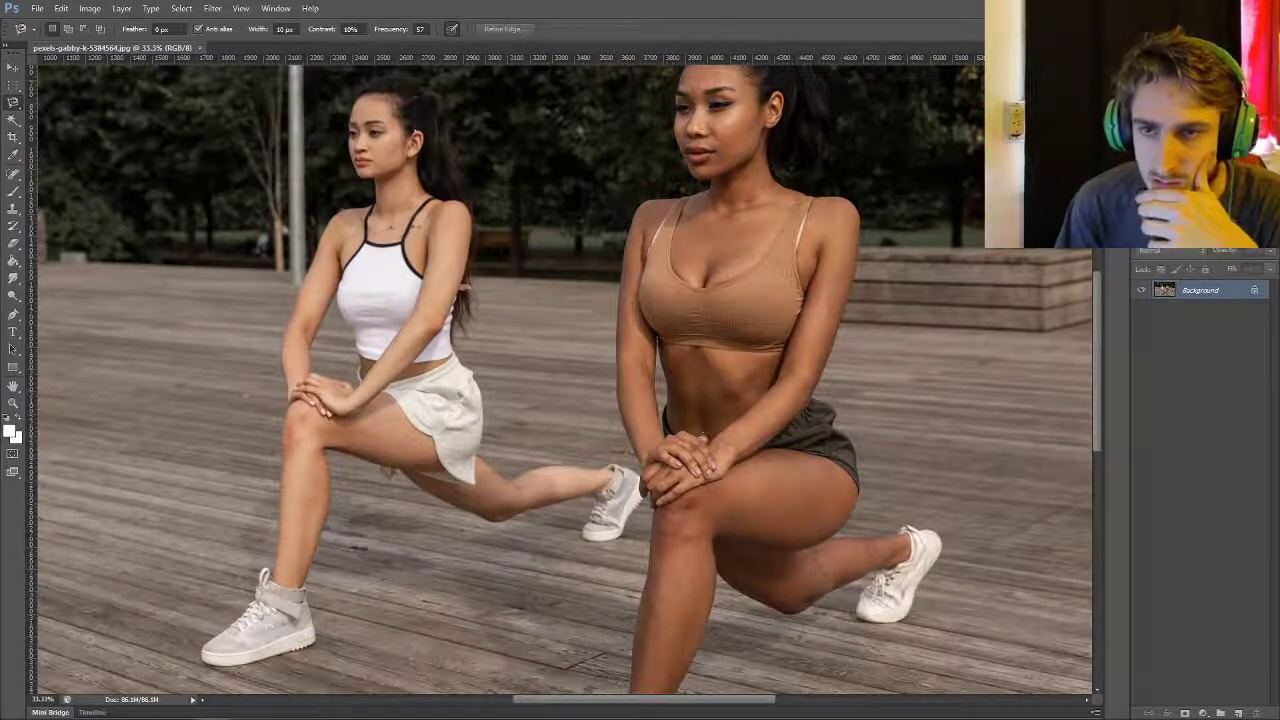
pyautogui.click(772, 178)
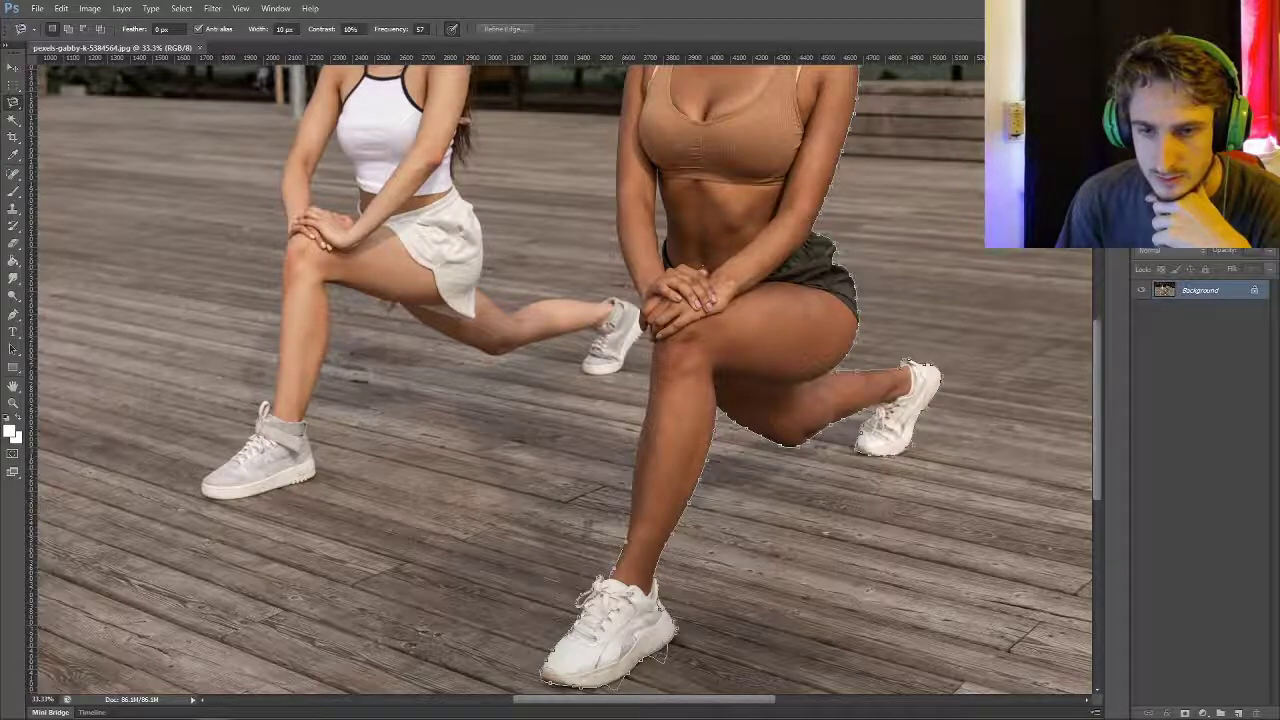
pyautogui.click(636, 452)
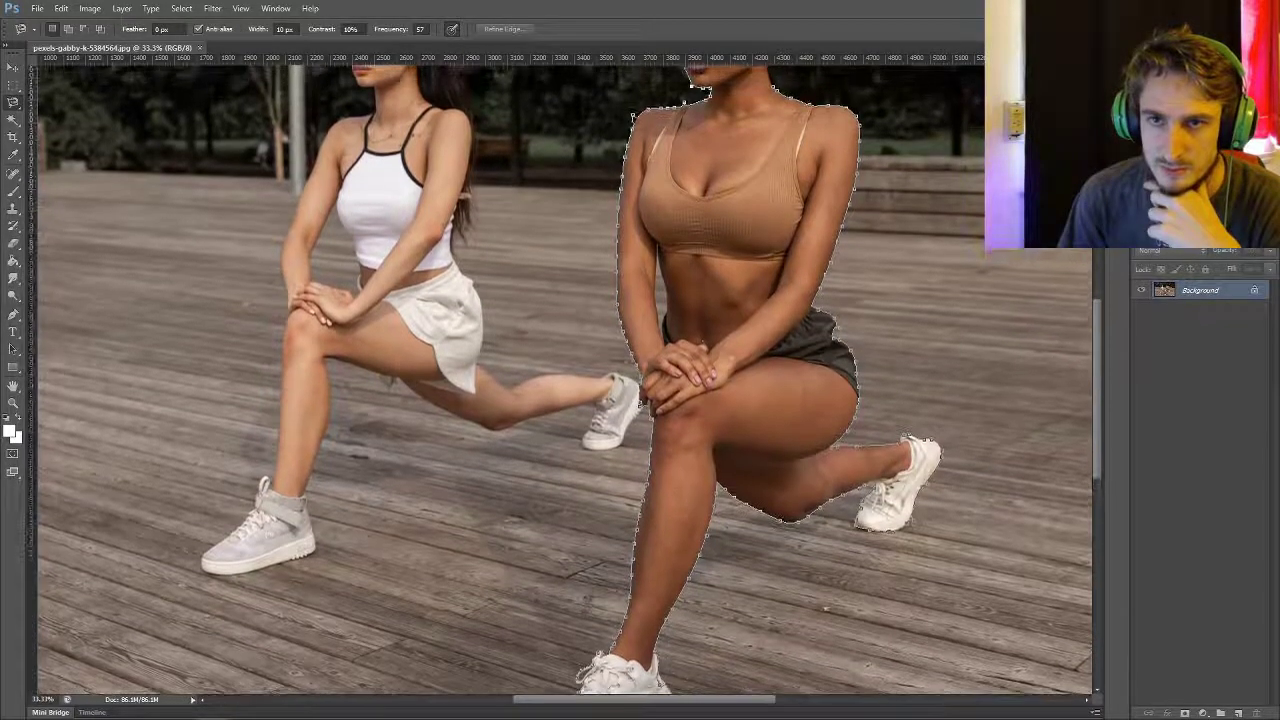
pyautogui.scroll(2, 565, 375)
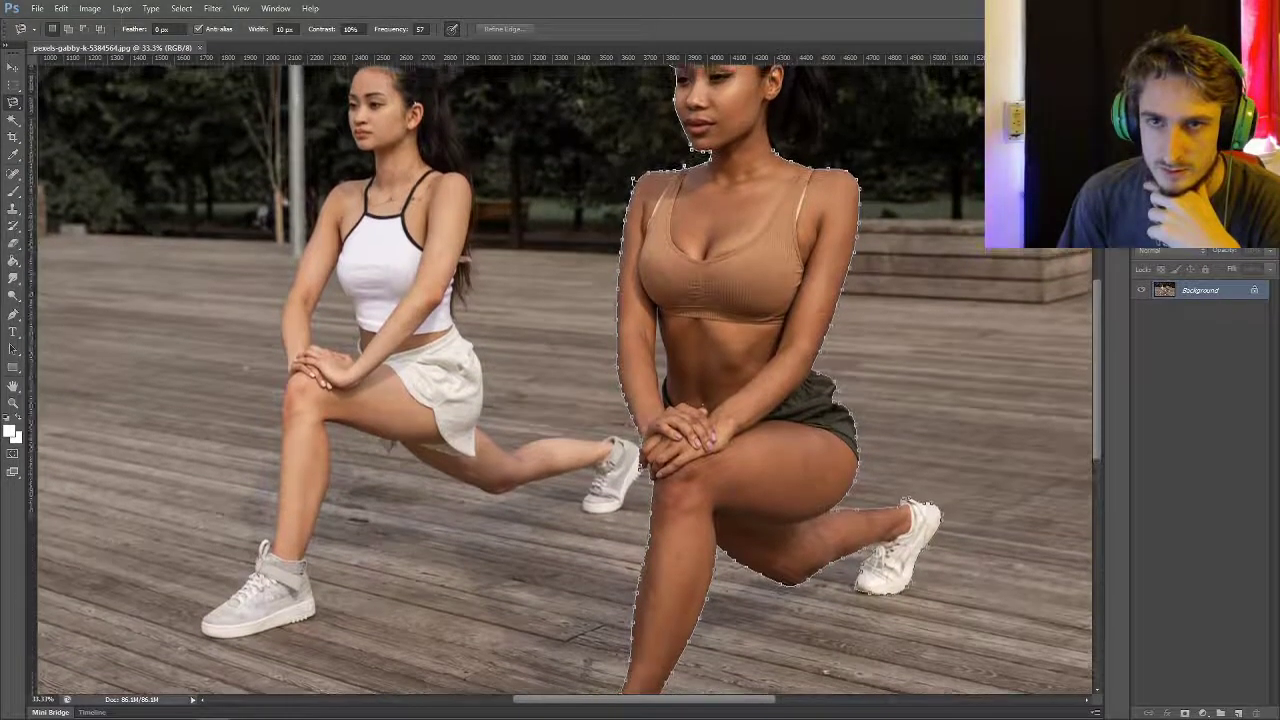
pyautogui.scroll(2, 565, 375)
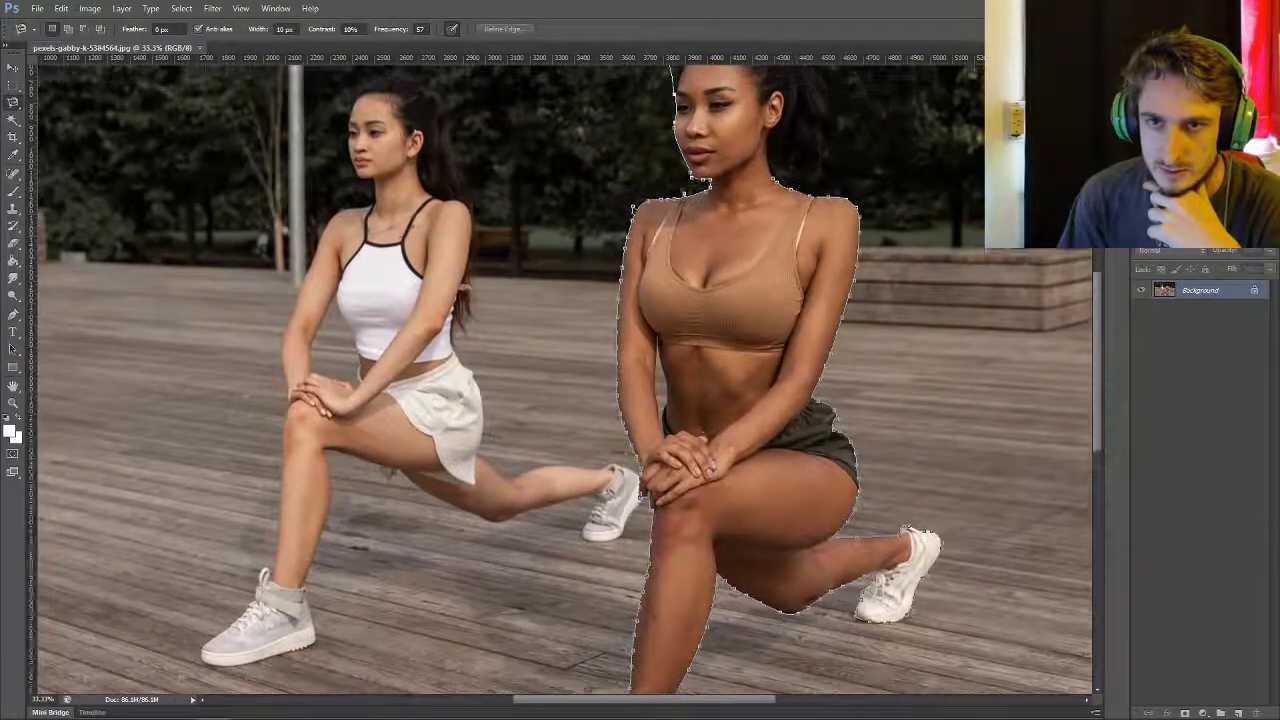
pyautogui.scroll(3, 565, 375)
pyautogui.scroll(3, 565, 375)
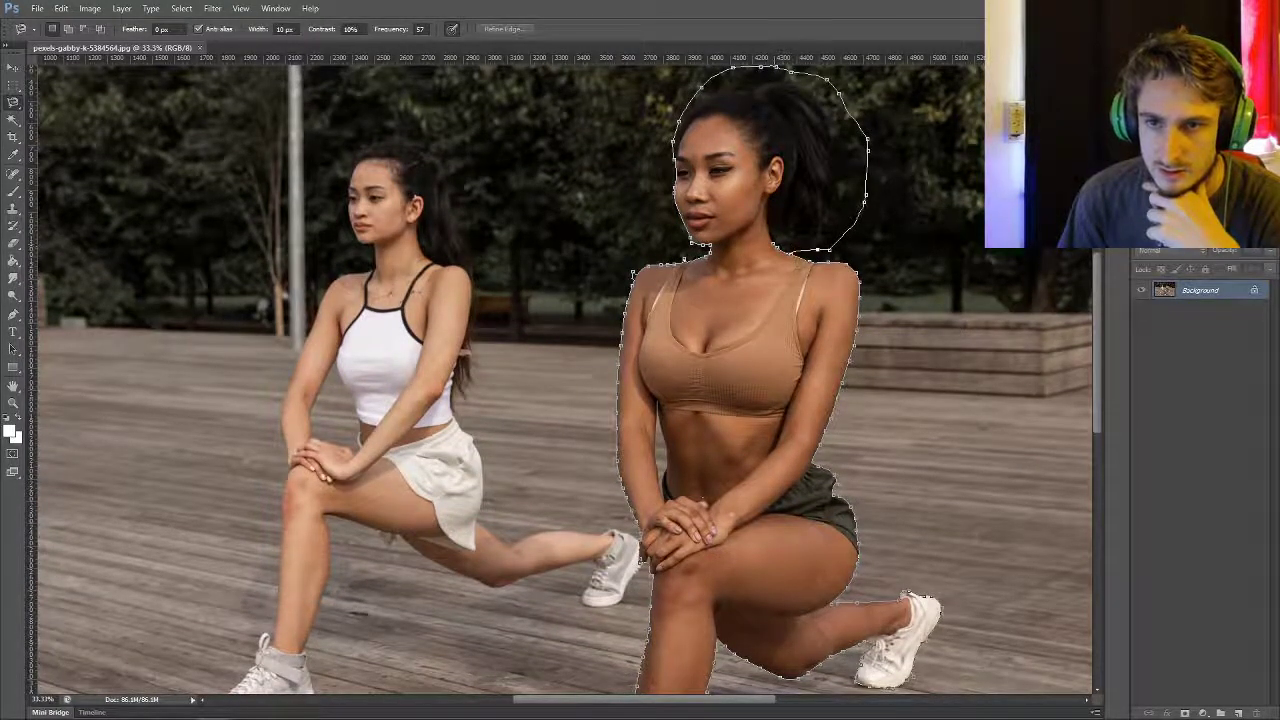
pyautogui.press('Return')
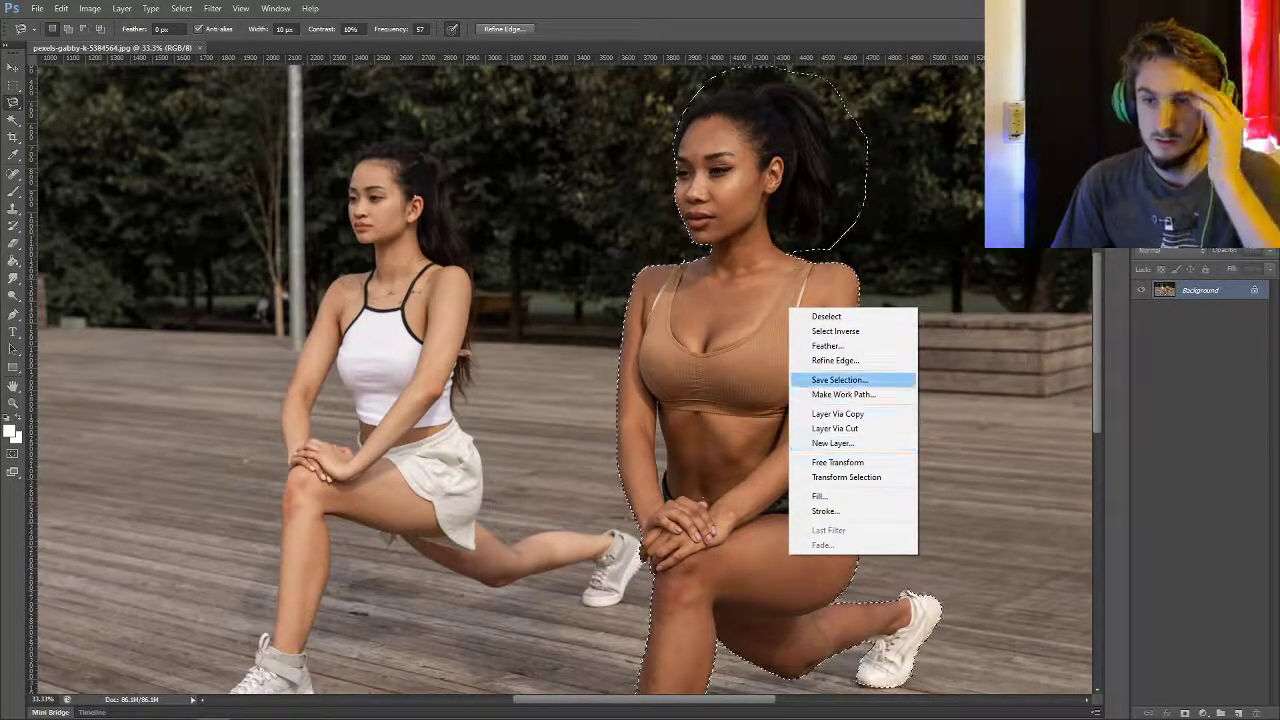
# - Invert the selection and duplicate the Background layer under its default name
pyautogui.click(835, 331)
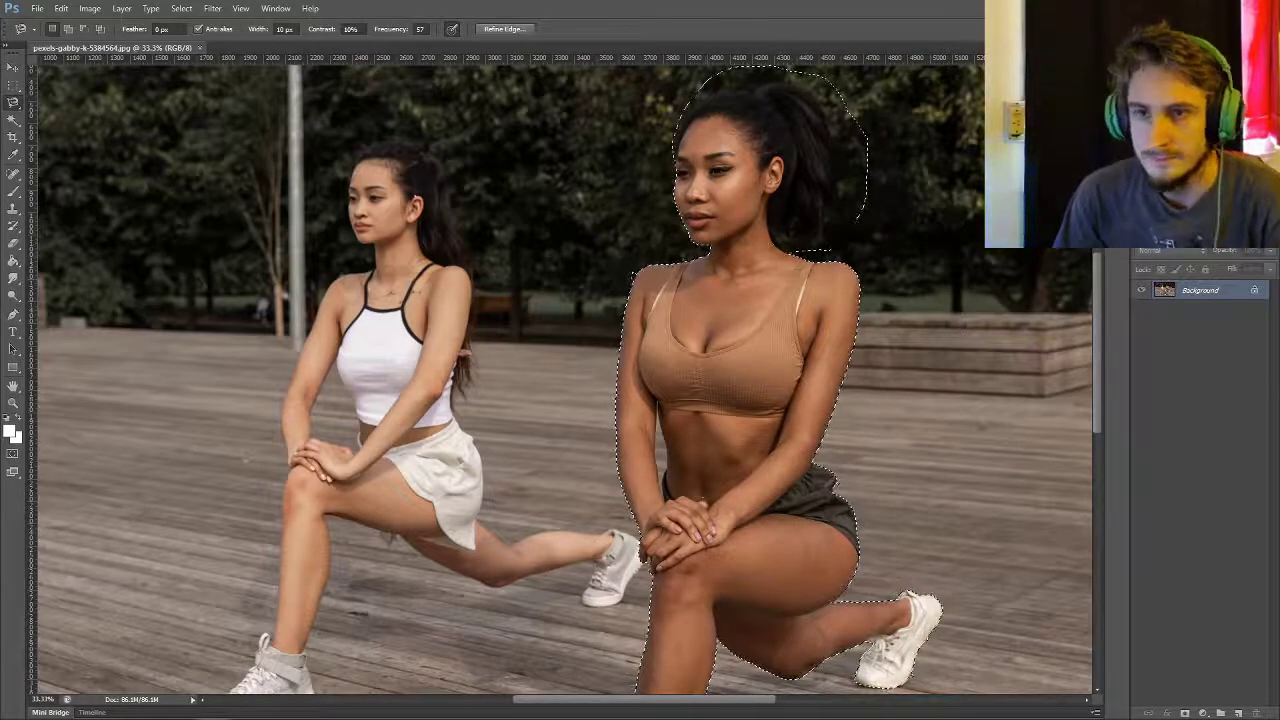
pyautogui.rightClick(1200, 290)
pyautogui.click(1184, 318)
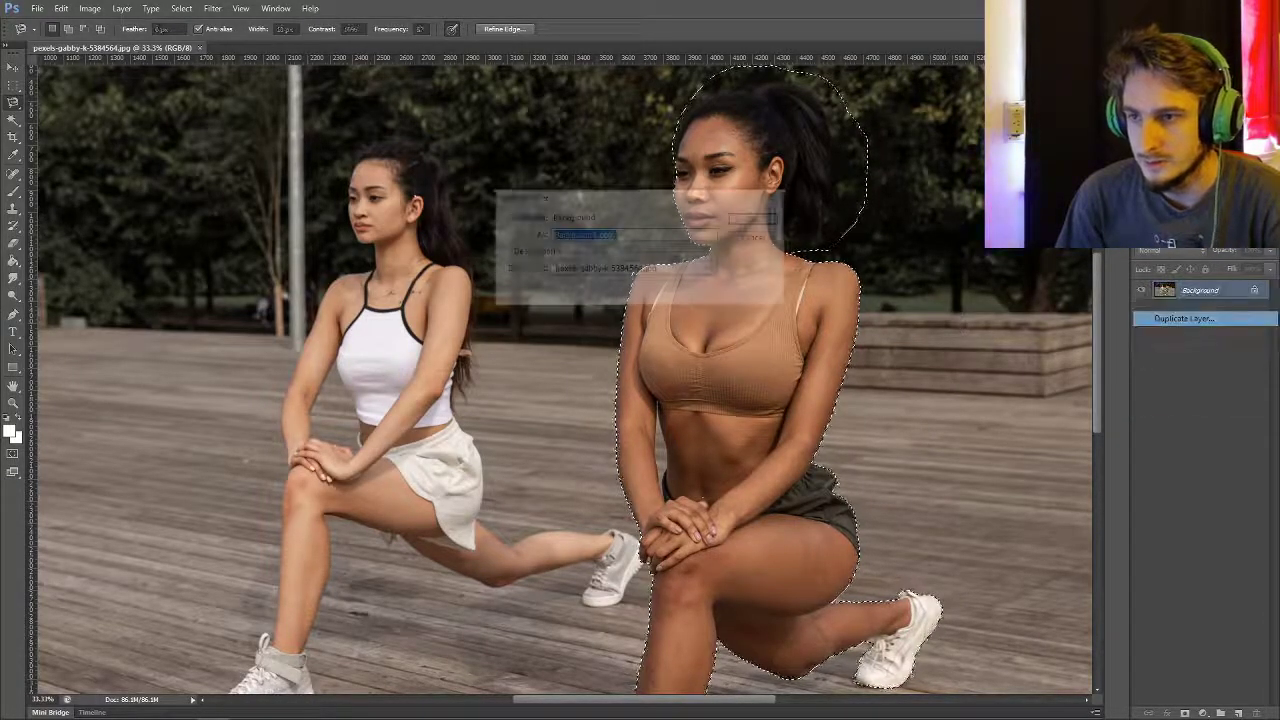
pyautogui.press('Return')
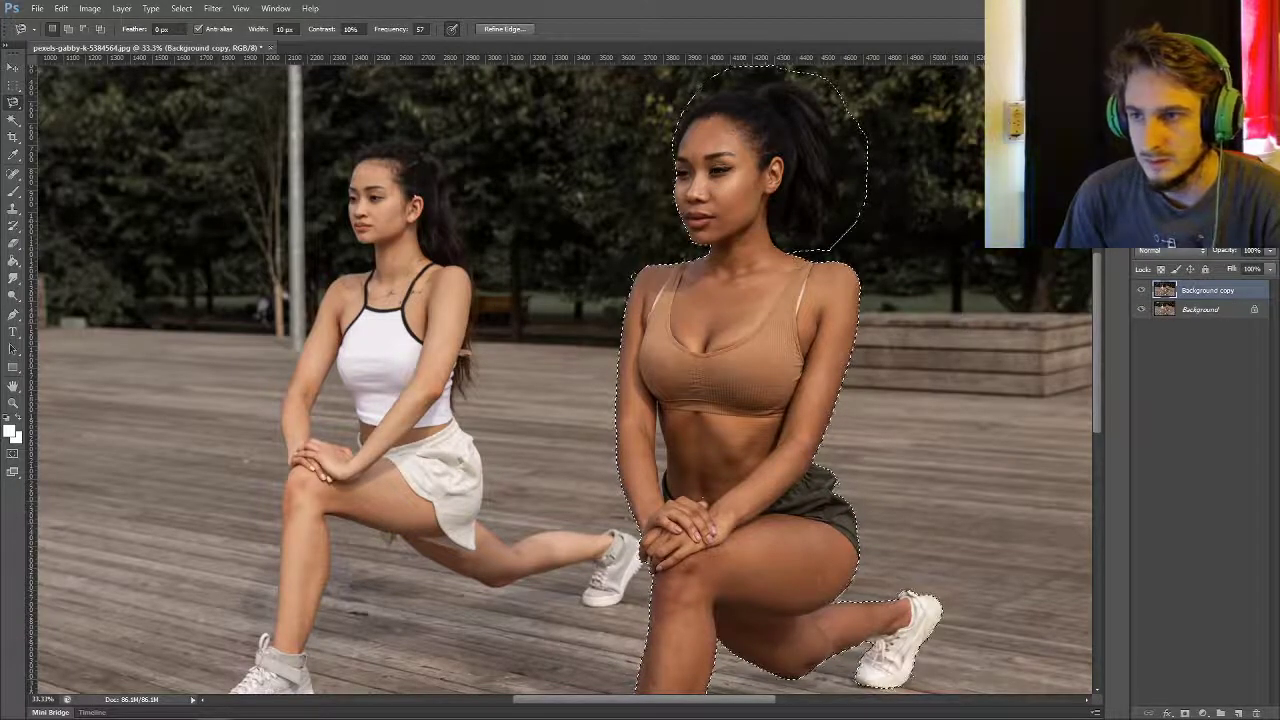
pyautogui.click(1200, 309)
pyautogui.hotkey('shift', 'BackSpace')
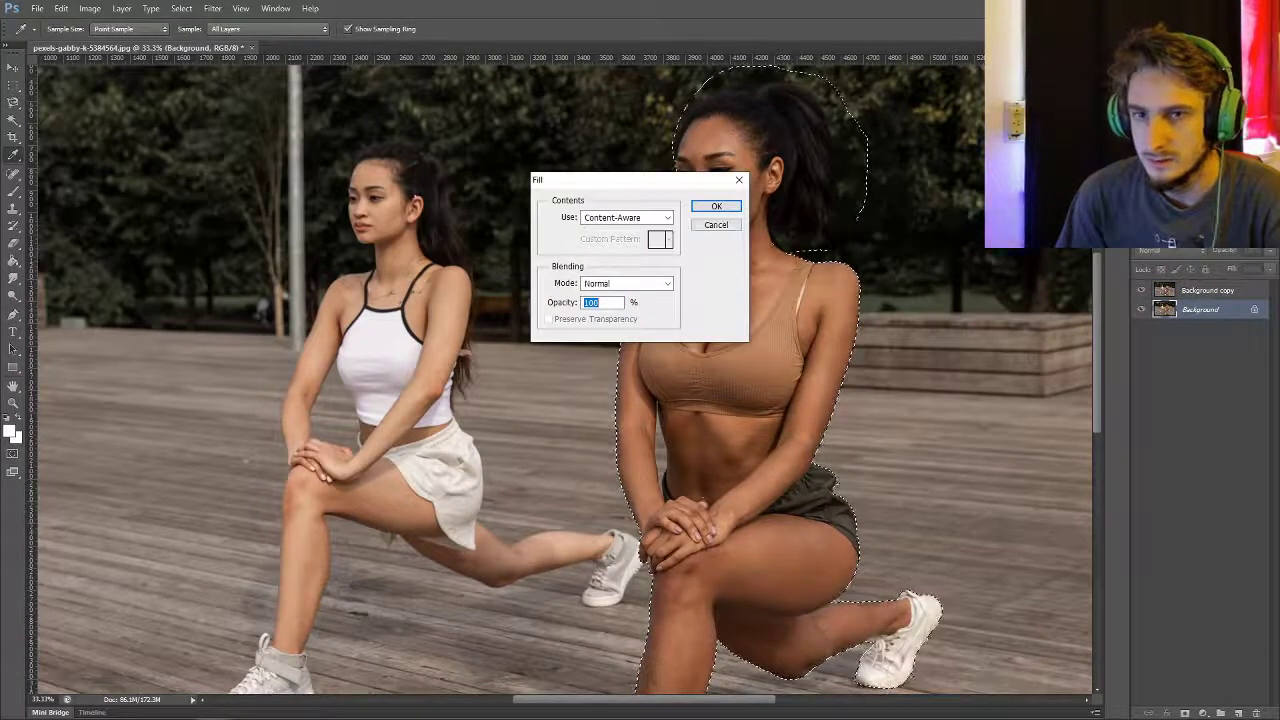
pyautogui.press('Escape')
pyautogui.click(1207, 290)
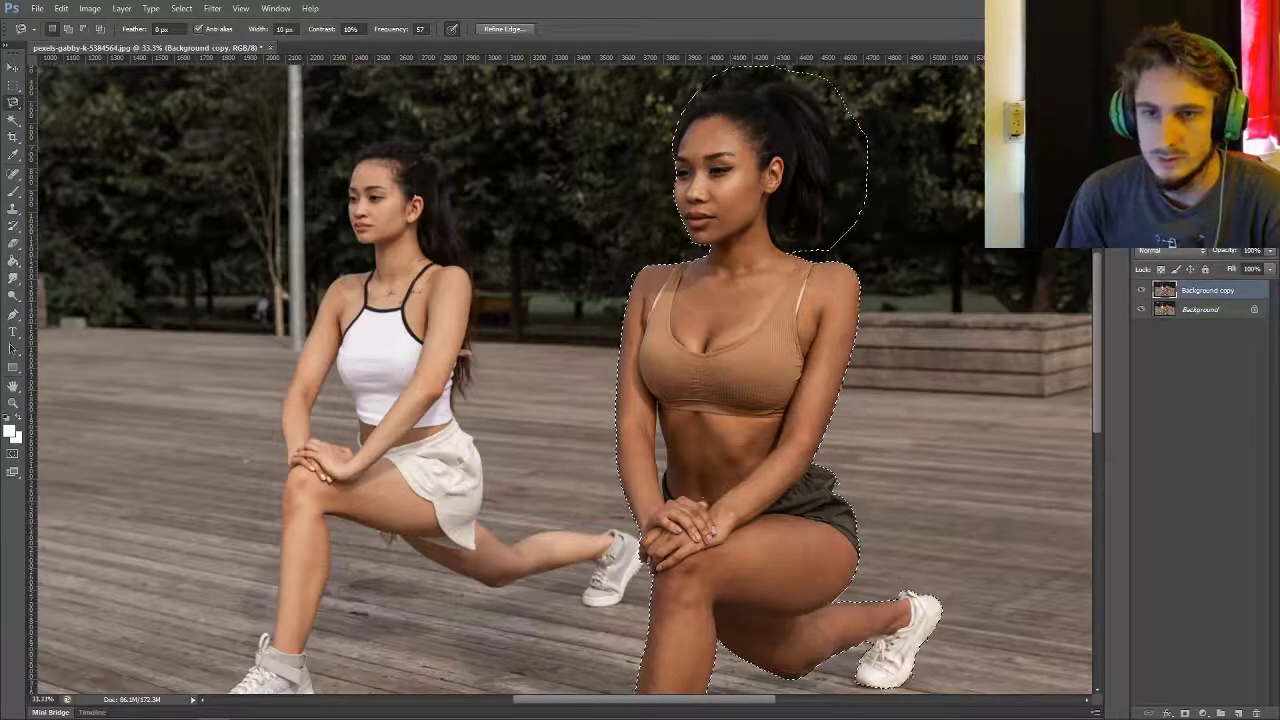
# - Delete everything outside the woman in the brown top on the Background copy layer and hide the original Background layer
pyautogui.press('m')
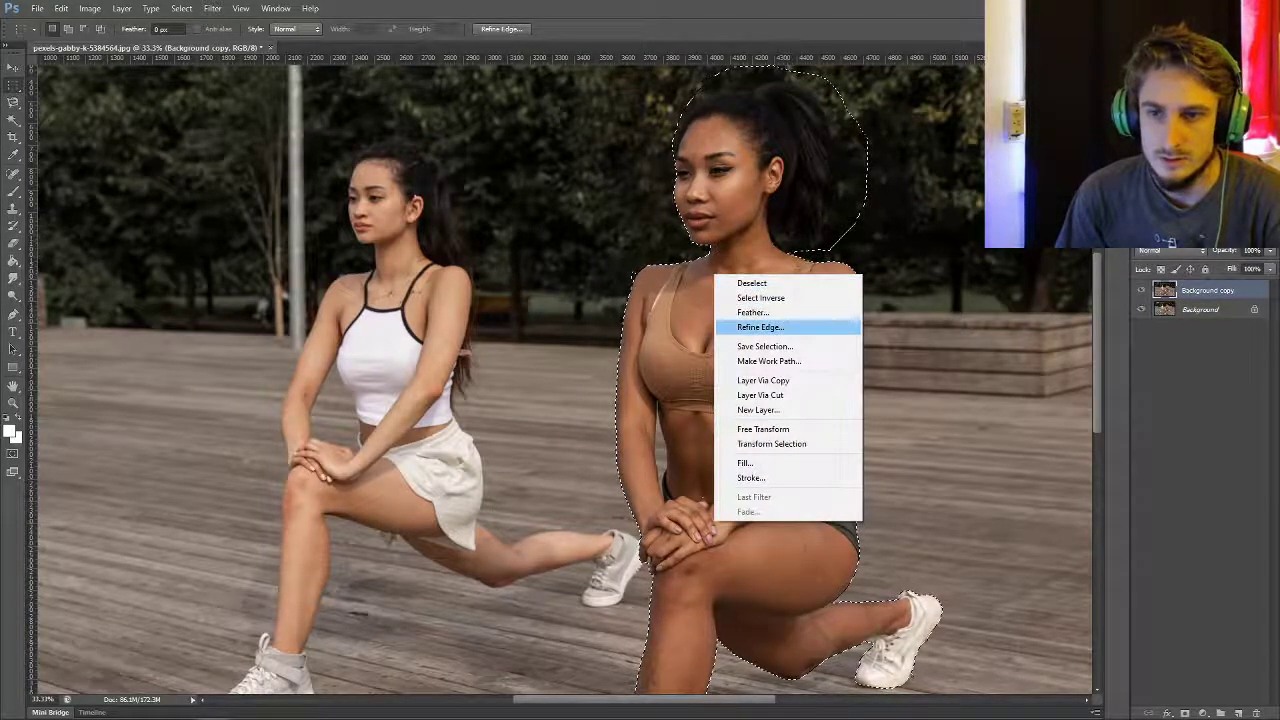
pyautogui.click(761, 297)
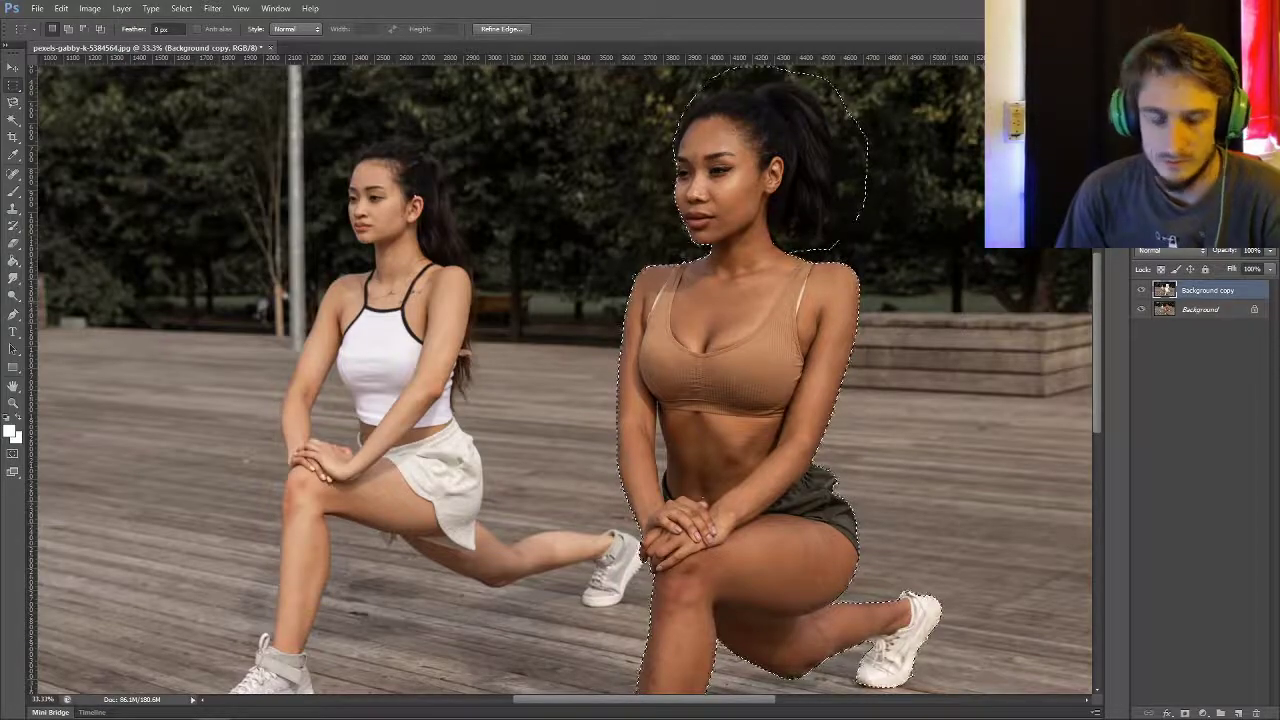
pyautogui.rightClick(770, 302)
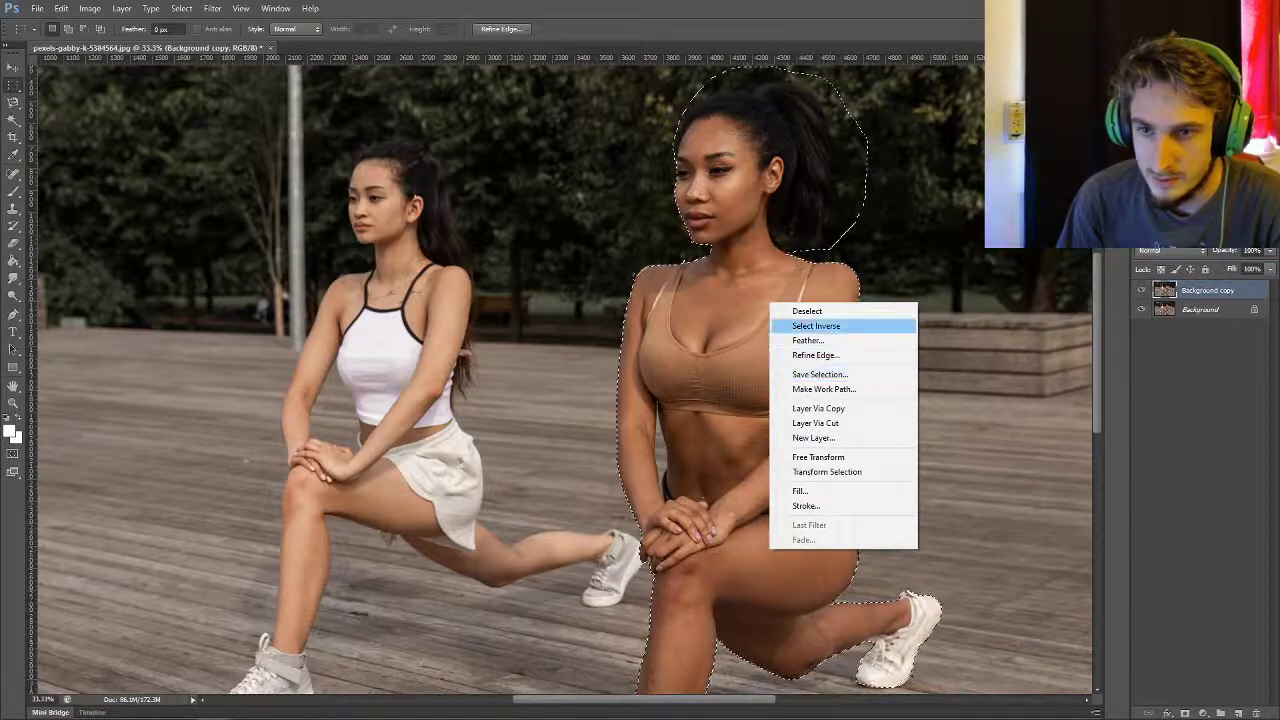
pyautogui.click(900, 326)
pyautogui.press('Delete')
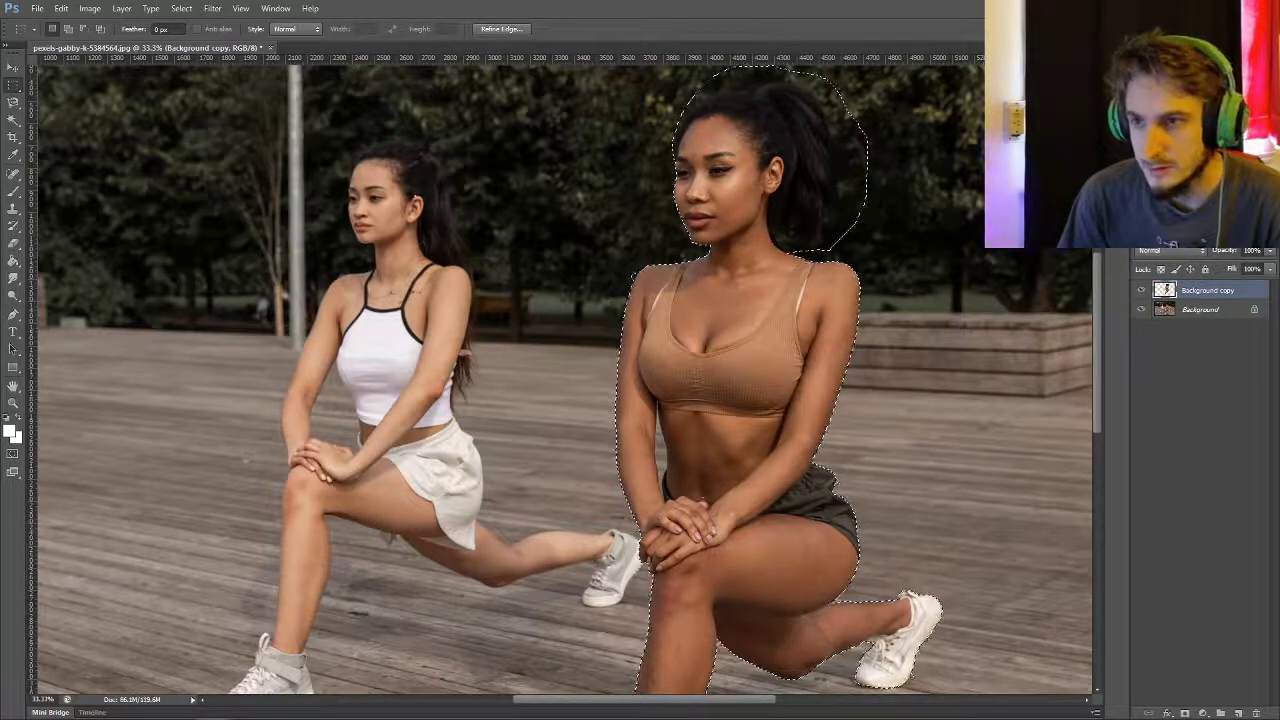
pyautogui.click(1141, 309)
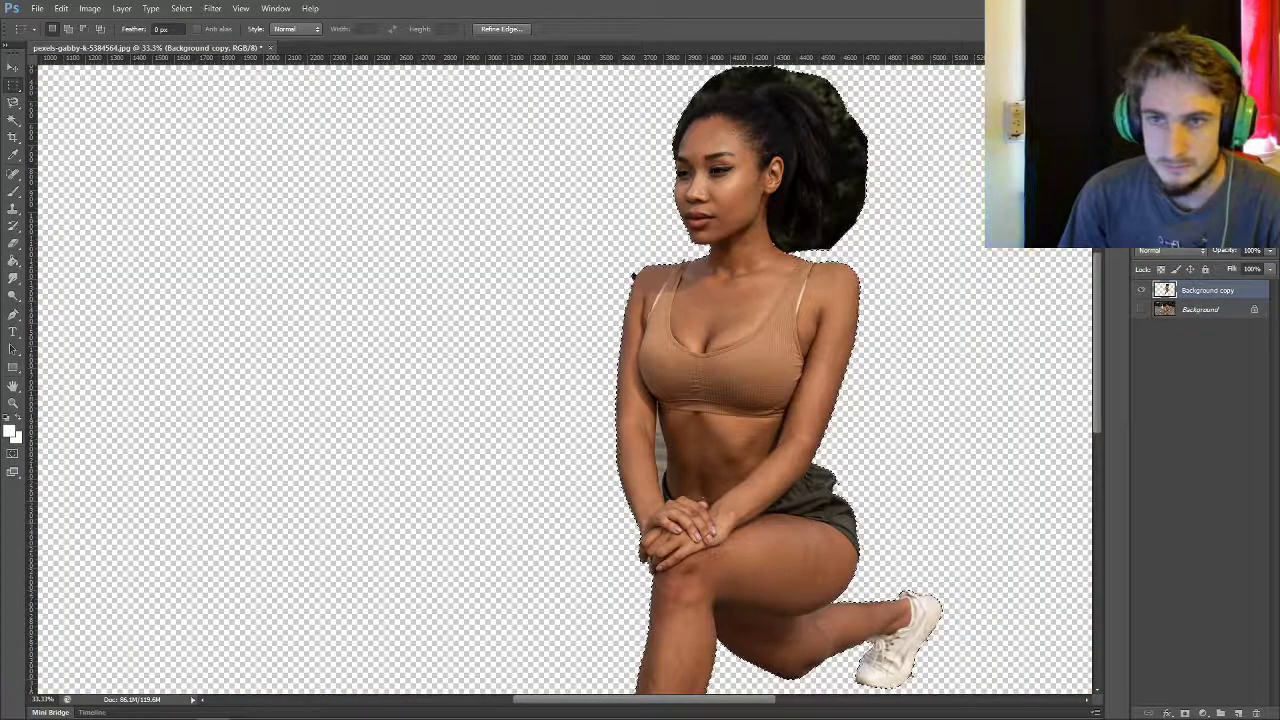
pyautogui.hotkey('ctrl', 'd')
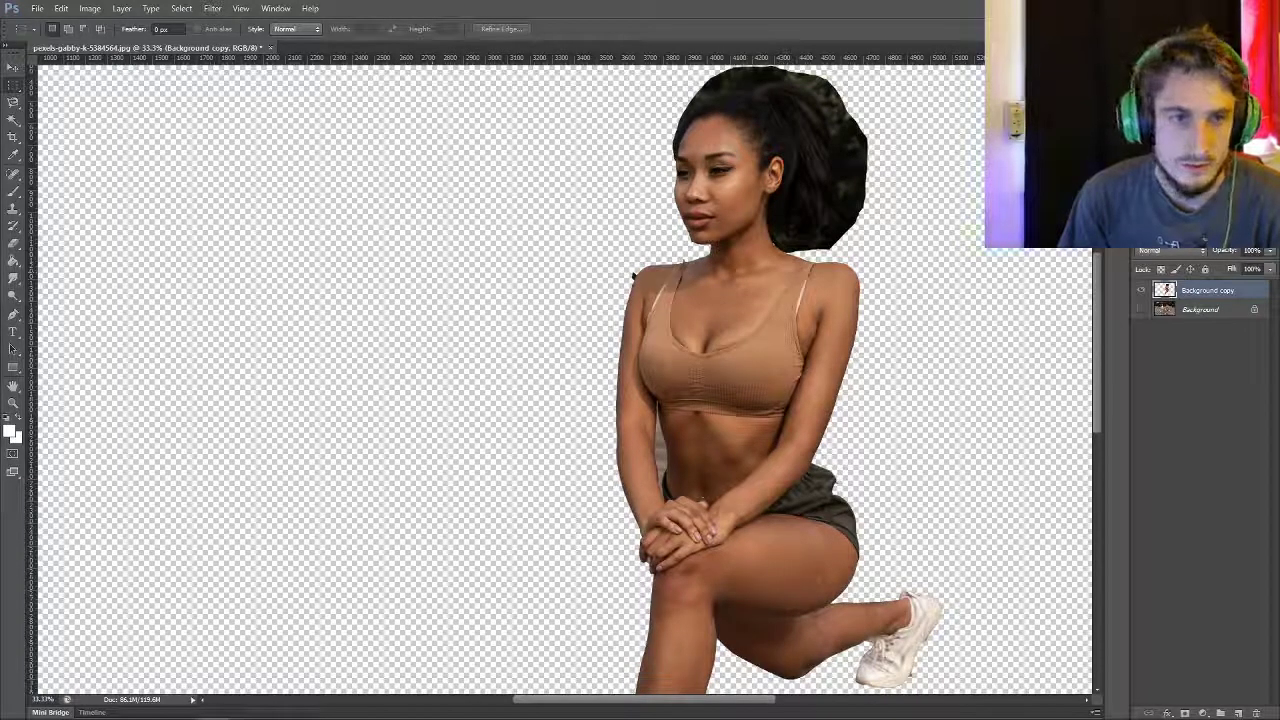
# - Erase the leftover background at the woman's shoulder and under her front shoe with a 41 px eraser at 100% hardness
pyautogui.press('e')
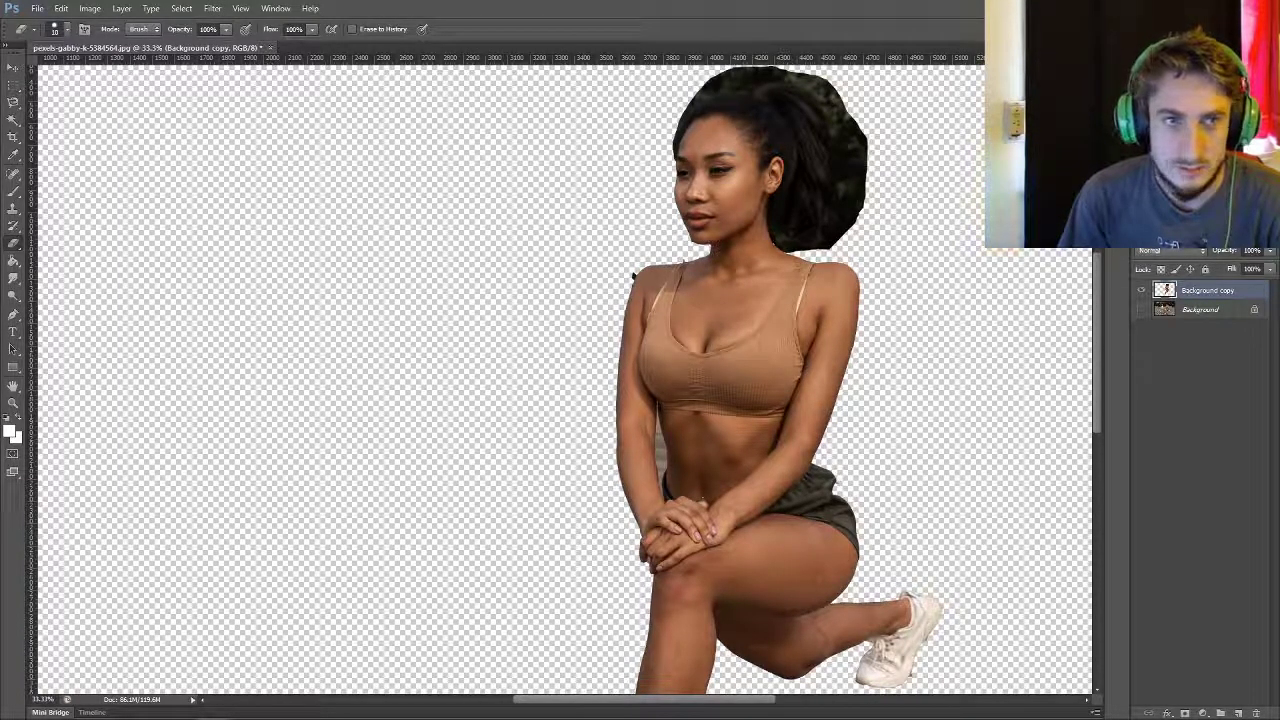
pyautogui.click(62, 28)
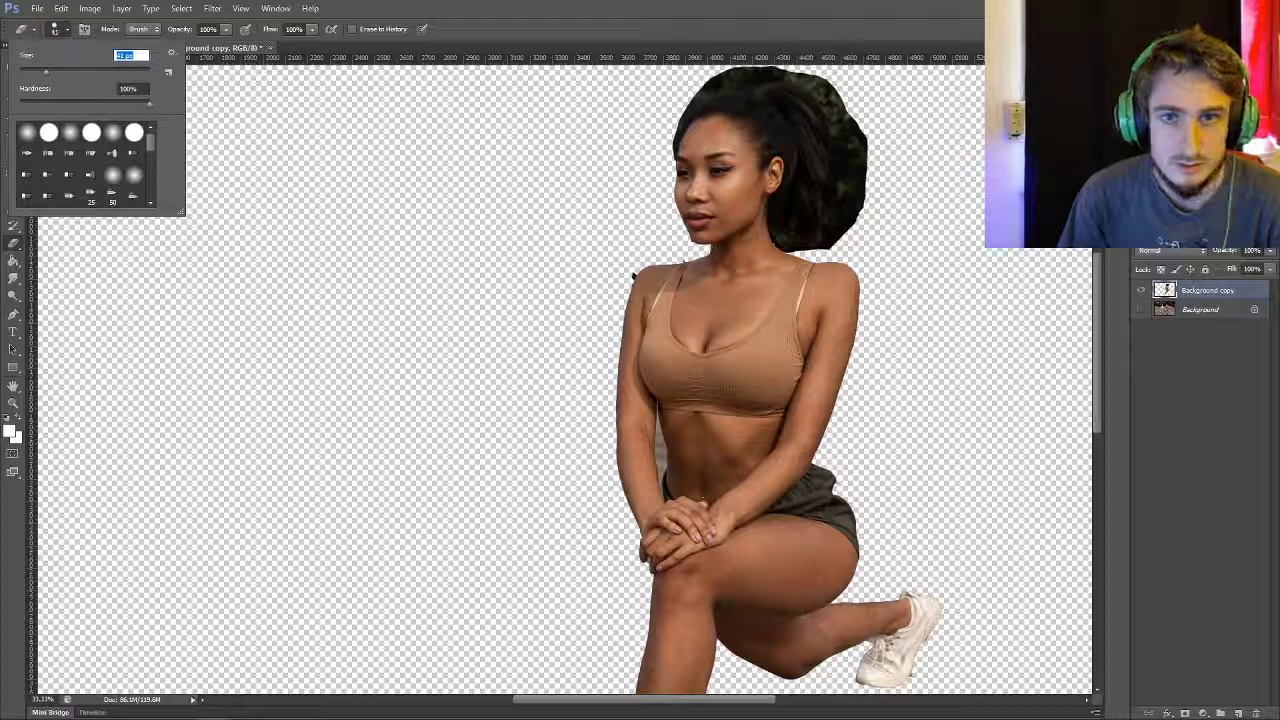
pyautogui.press('Return')
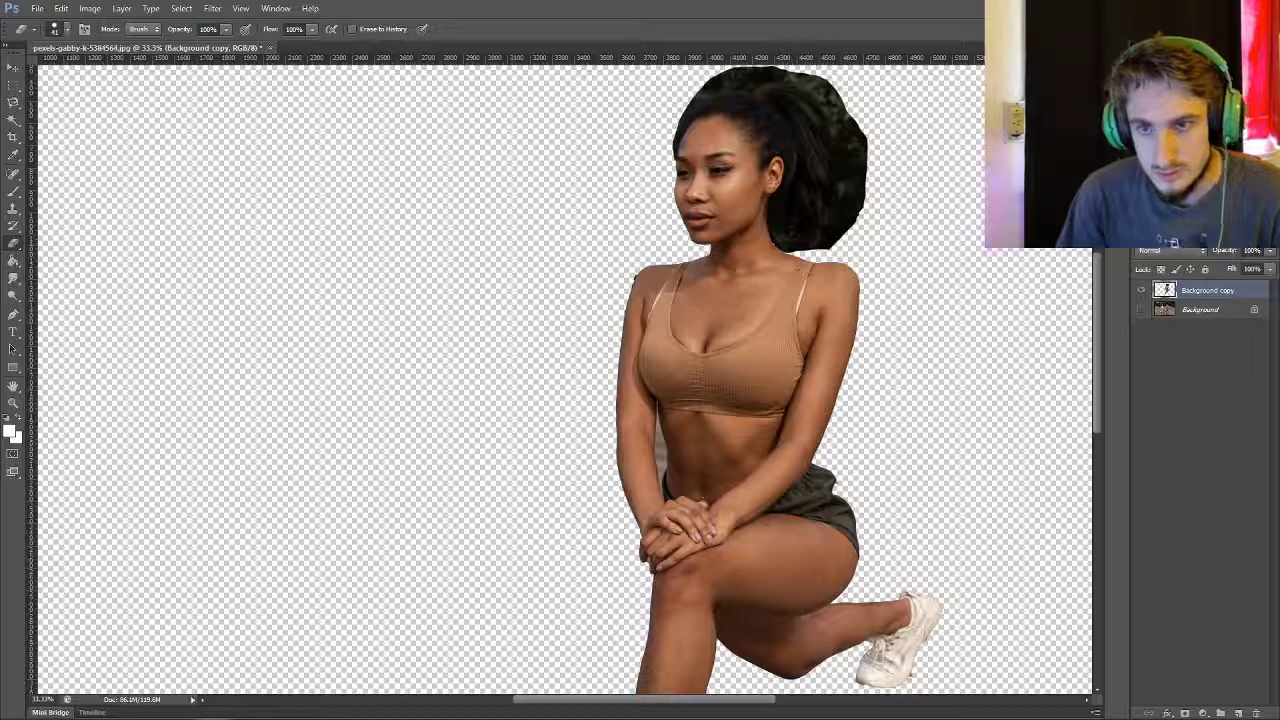
pyautogui.scroll(-5, 640, 380)
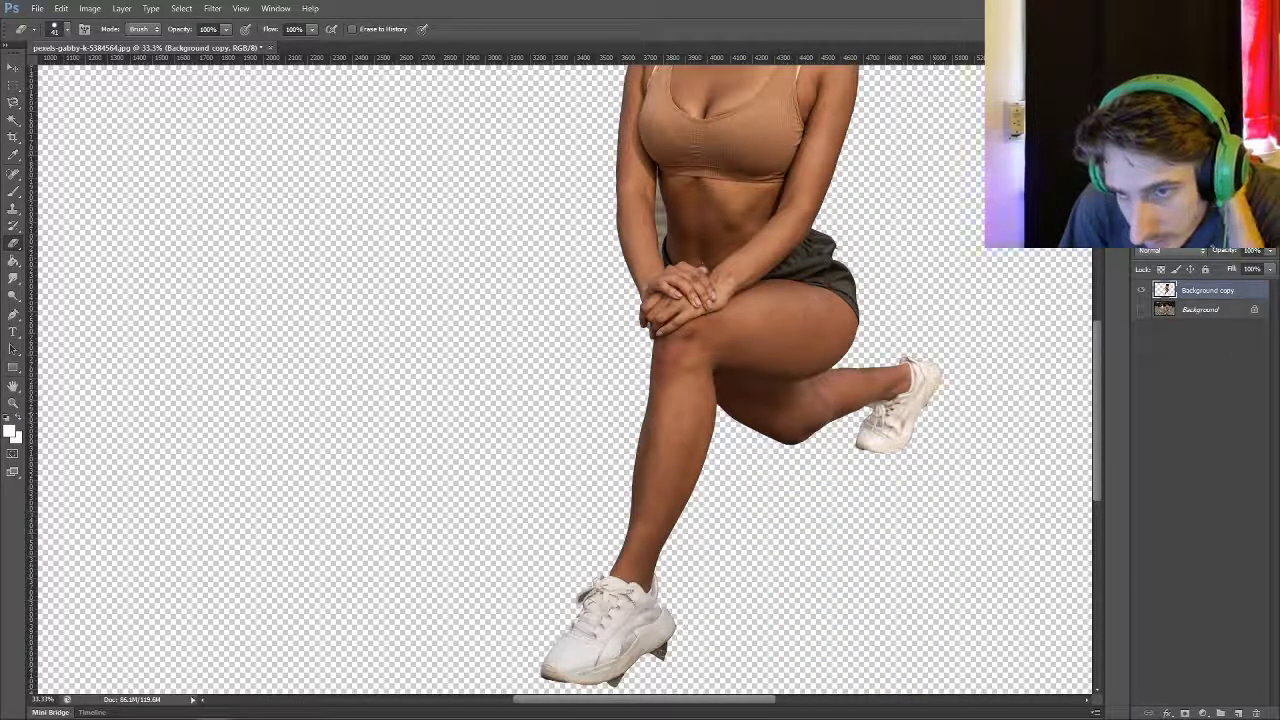
pyautogui.scroll(-3, 640, 380)
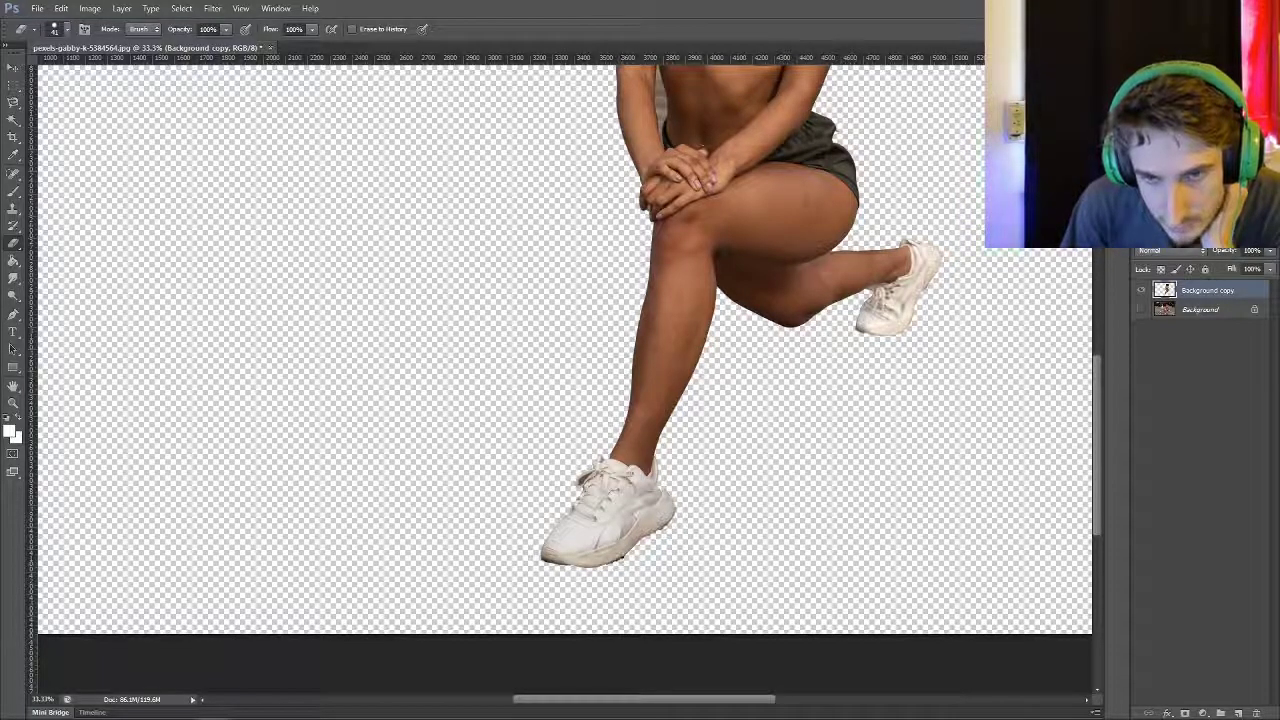
# - Select the leftover background in the gap between her arm and torso with the Magic Wand, delete it and deselect
pyautogui.scroll(2, 565, 345)
pyautogui.scroll(8, 565, 375)
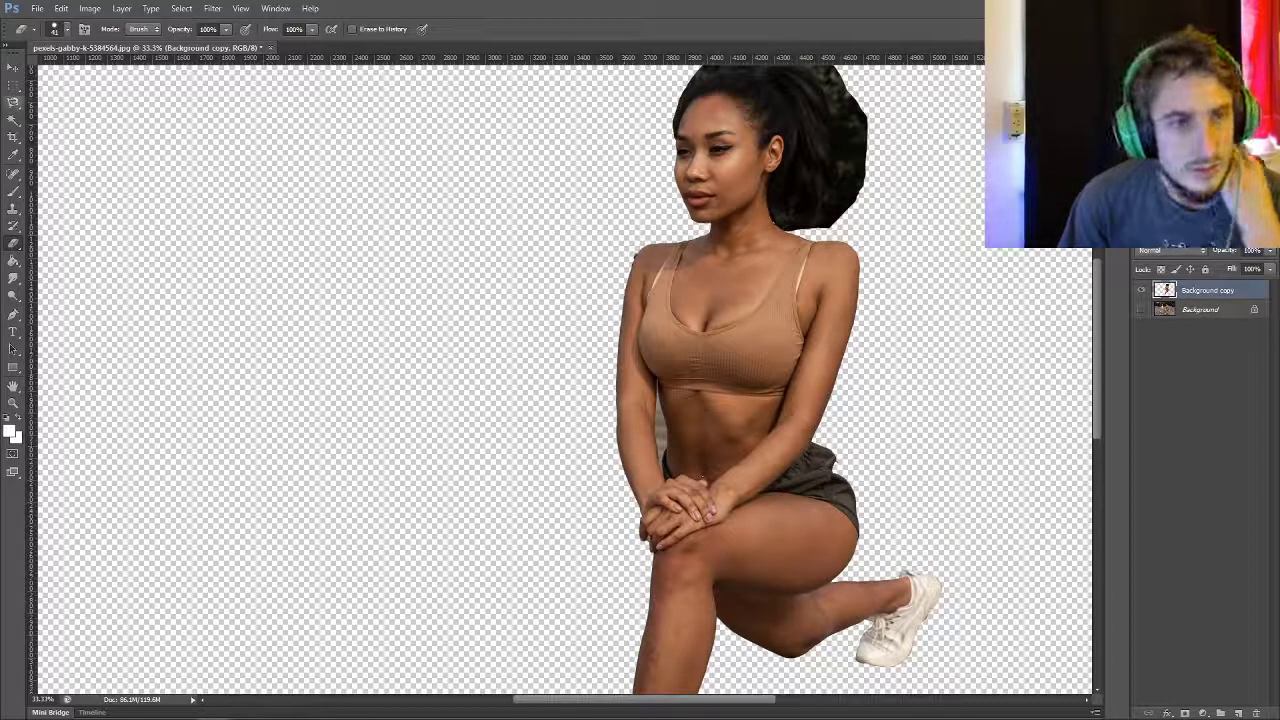
pyautogui.press('w')
pyautogui.click(660, 430)
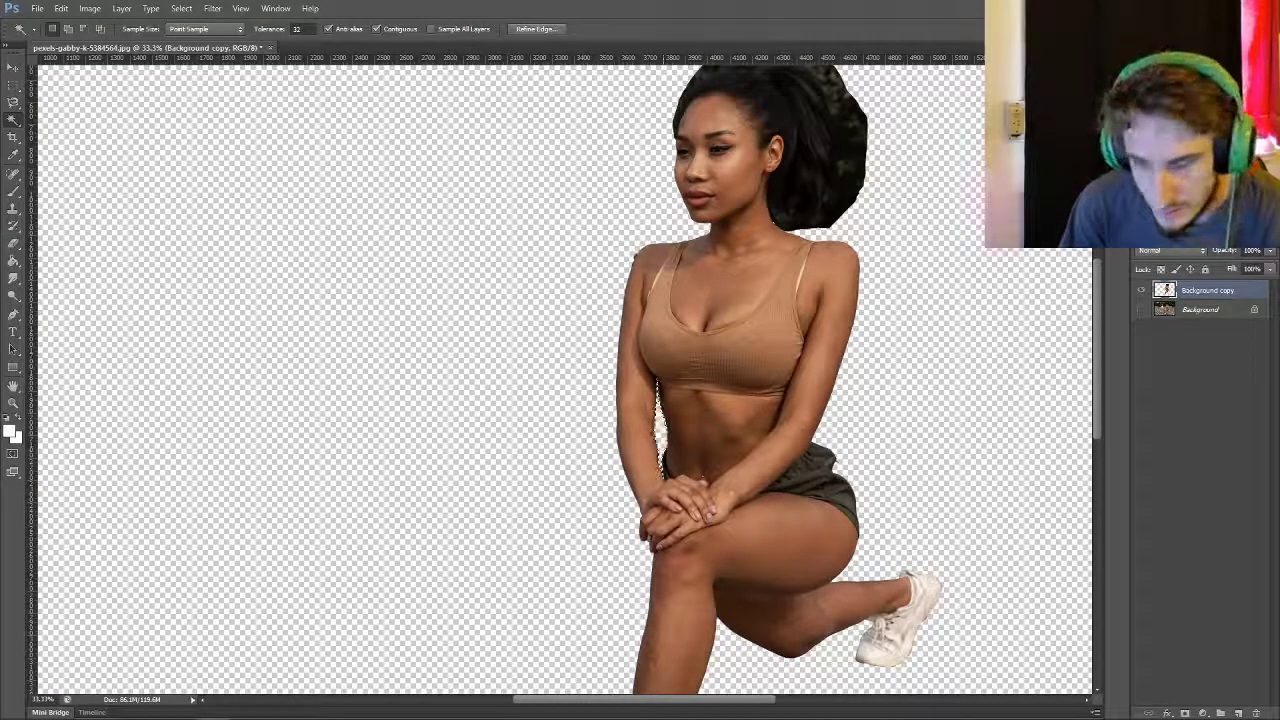
pyautogui.press('m')
pyautogui.scroll(5, 565, 375)
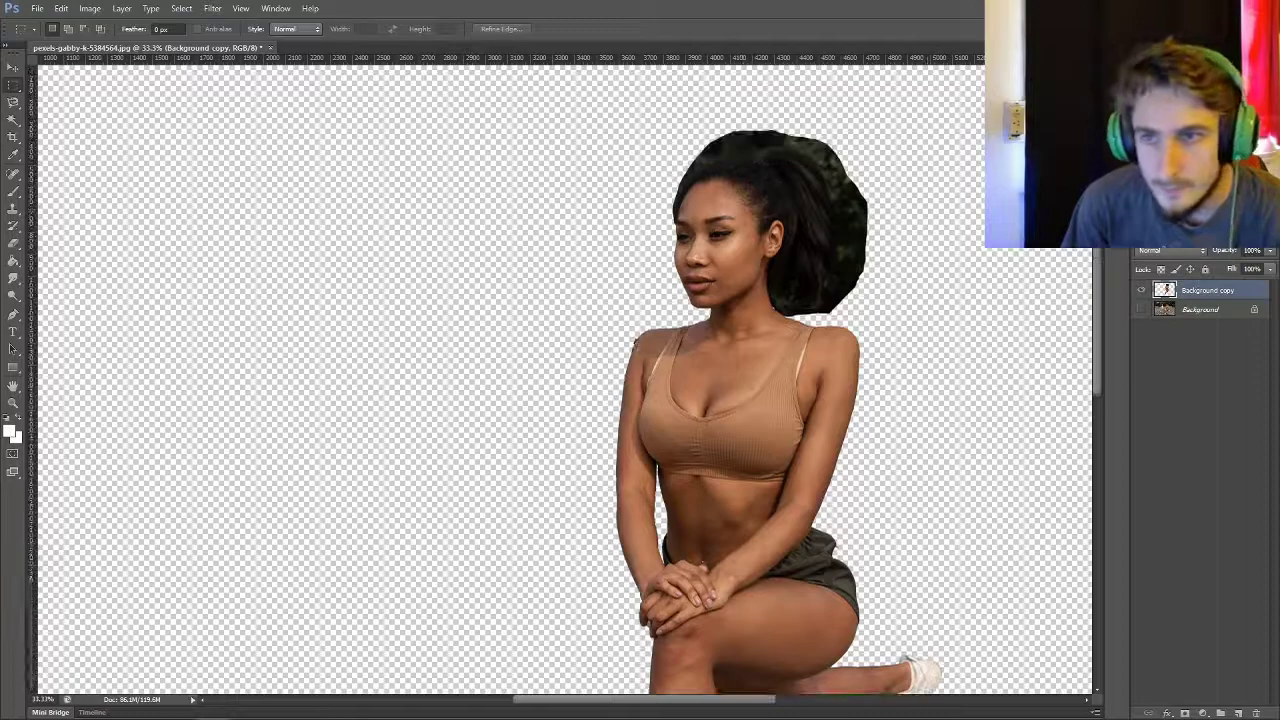
pyautogui.press('w')
pyautogui.click(808, 262)
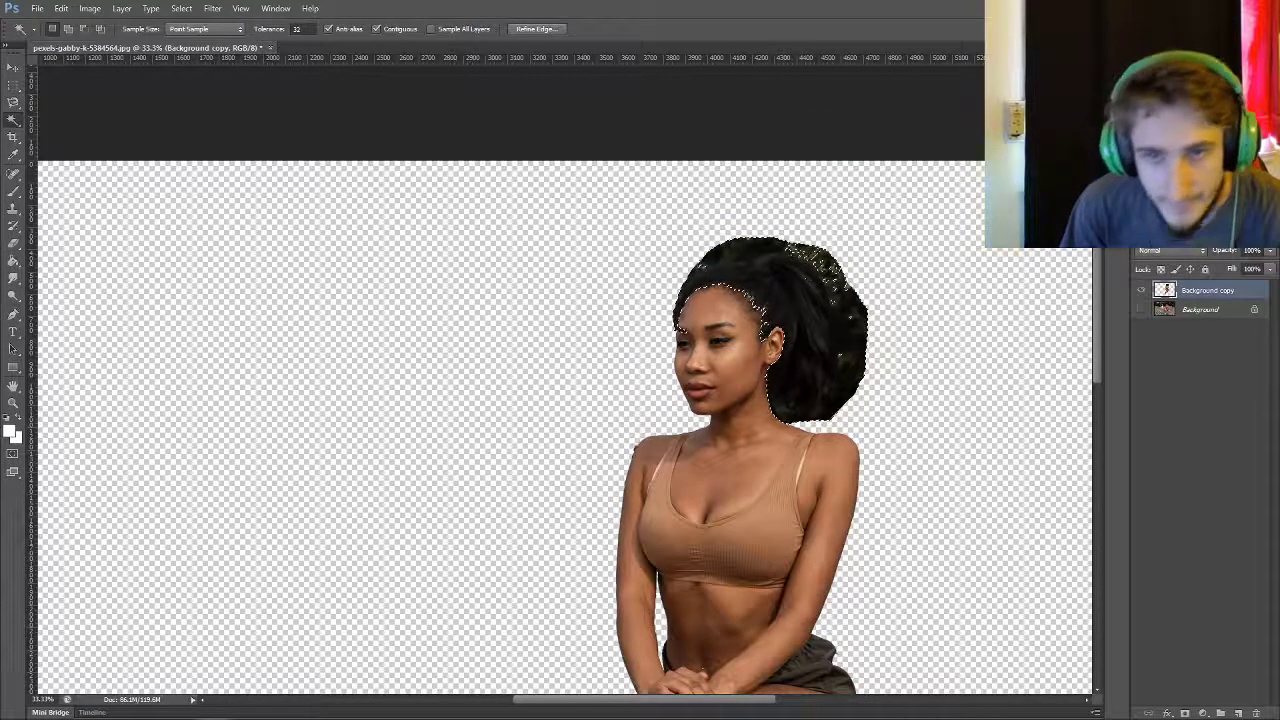
pyautogui.press('m')
pyautogui.hotkey('ctrl', 'd')
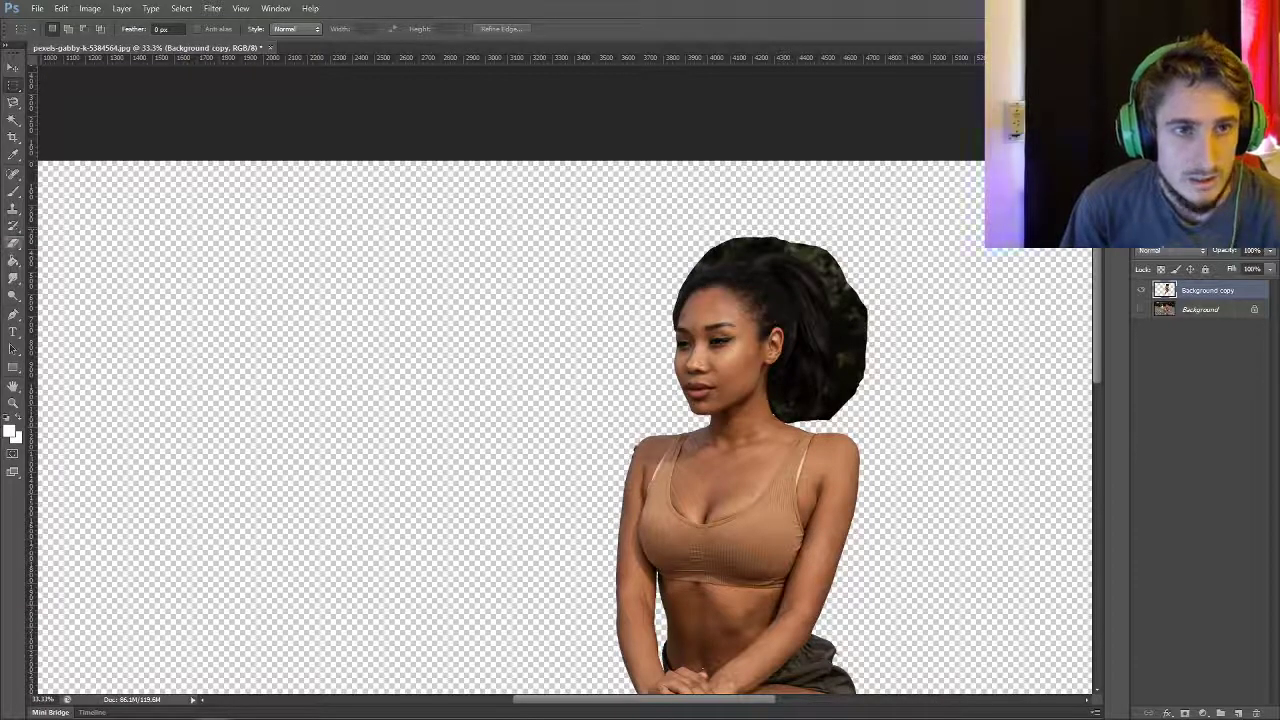
# - Erase the leftover dark background around her head, following the hairline, the back of the ponytail and its lower tips
pyautogui.press('e')
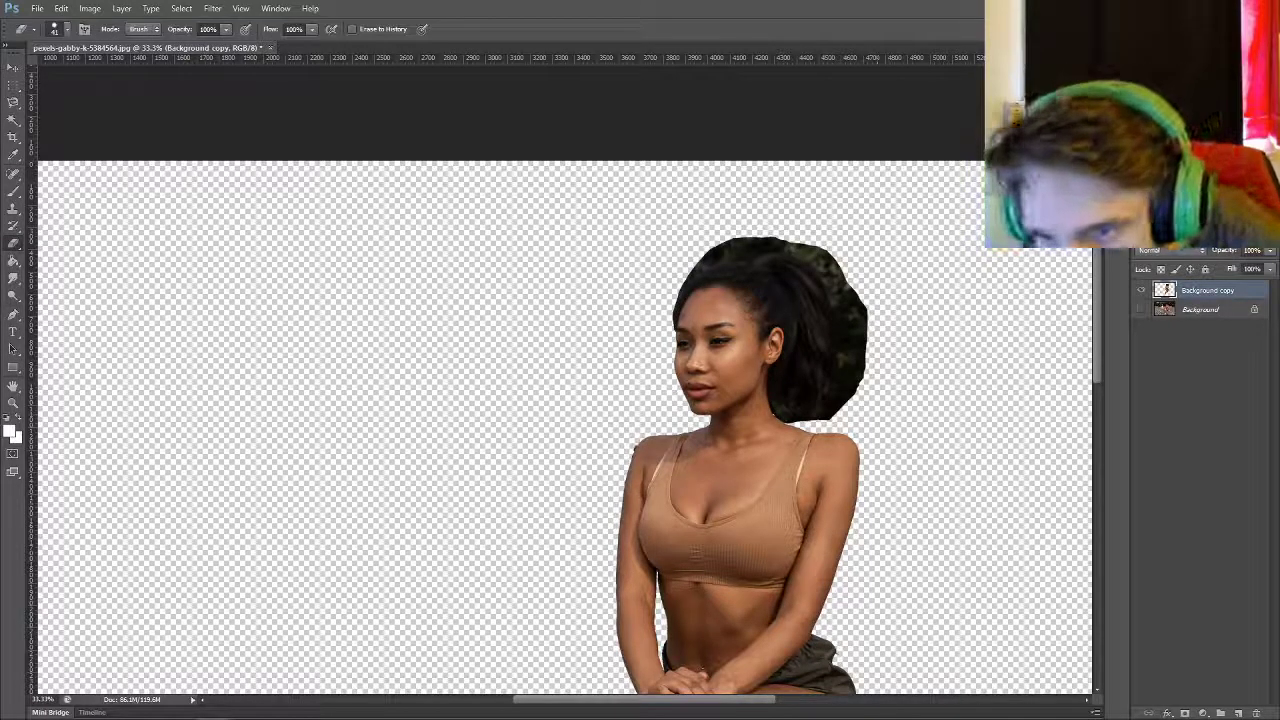
pyautogui.scroll(1, 740, 400)
pyautogui.click(13, 403)
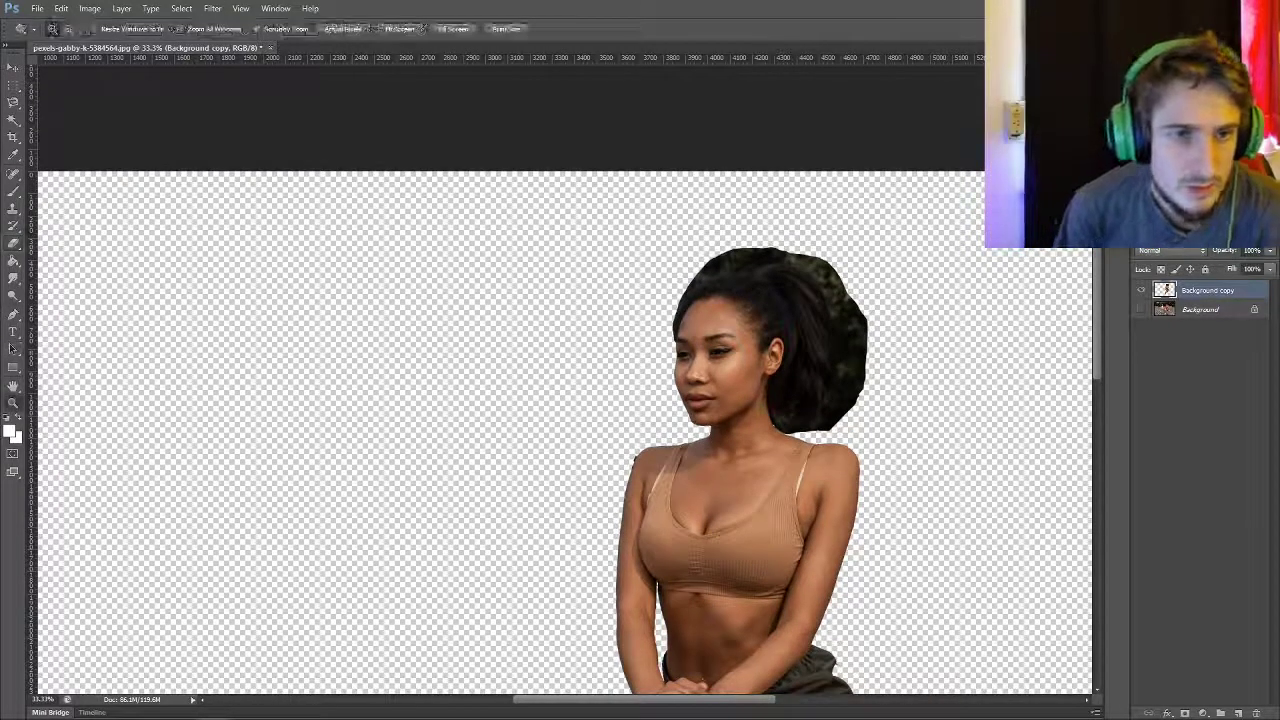
pyautogui.rightClick(760, 358)
pyautogui.click(798, 414)
pyautogui.rightClick(838, 324)
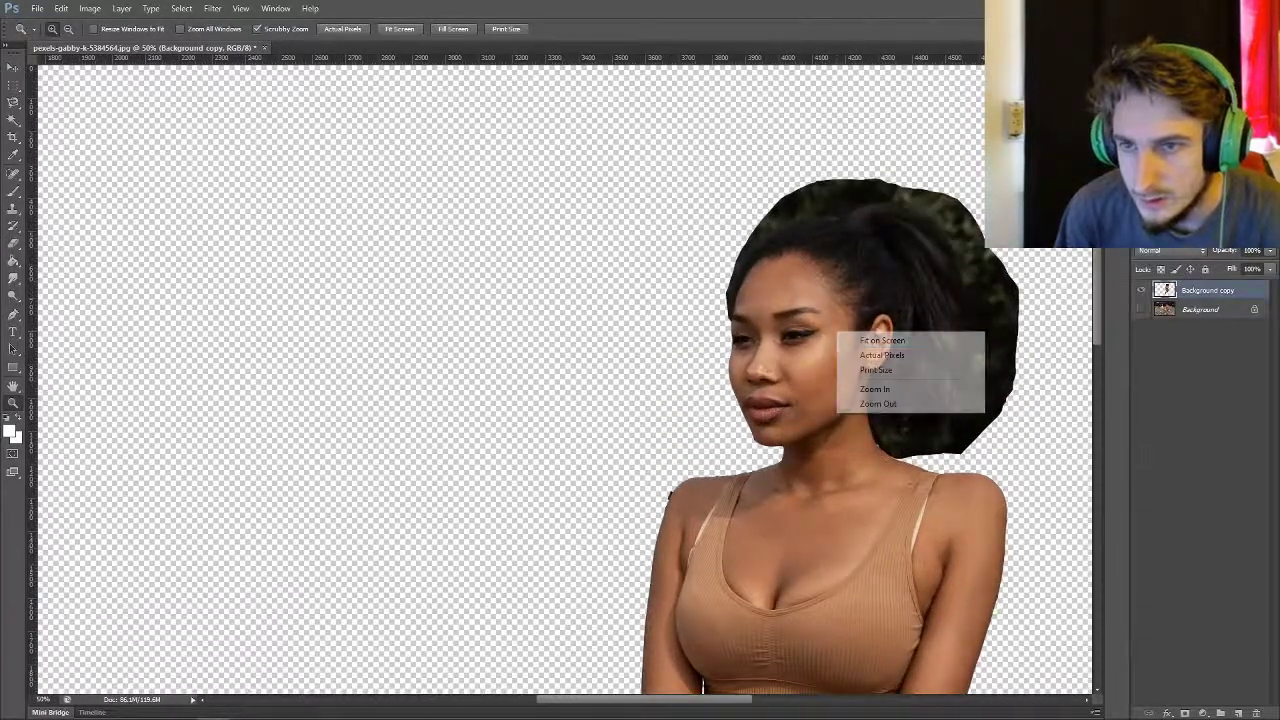
pyautogui.click(876, 381)
pyautogui.moveTo(643, 699); pyautogui.dragTo(713, 699)
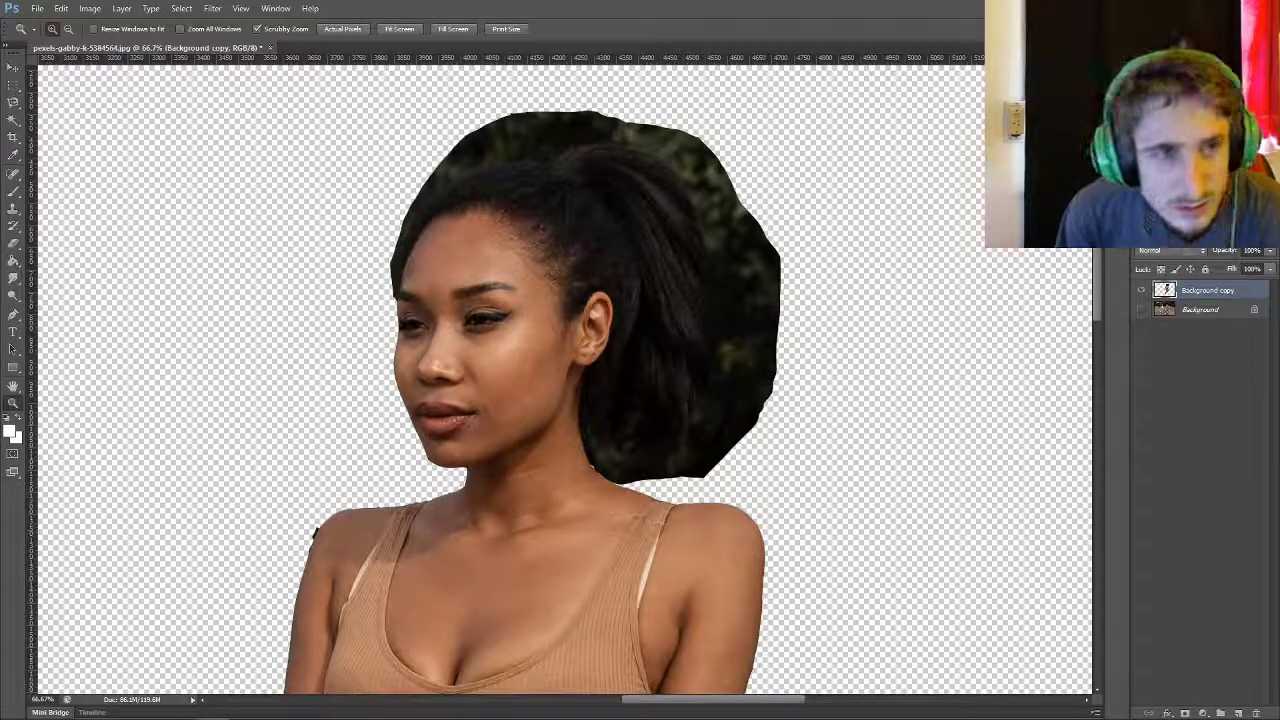
pyautogui.press('e')
pyautogui.moveTo(530, 124)
pyautogui.mouseDown()
pyautogui.moveTo(500, 130)
pyautogui.moveTo(590, 128)
pyautogui.moveTo(440, 160)
pyautogui.moveTo(405, 216)
pyautogui.moveTo(392, 284)
pyautogui.mouseUp()
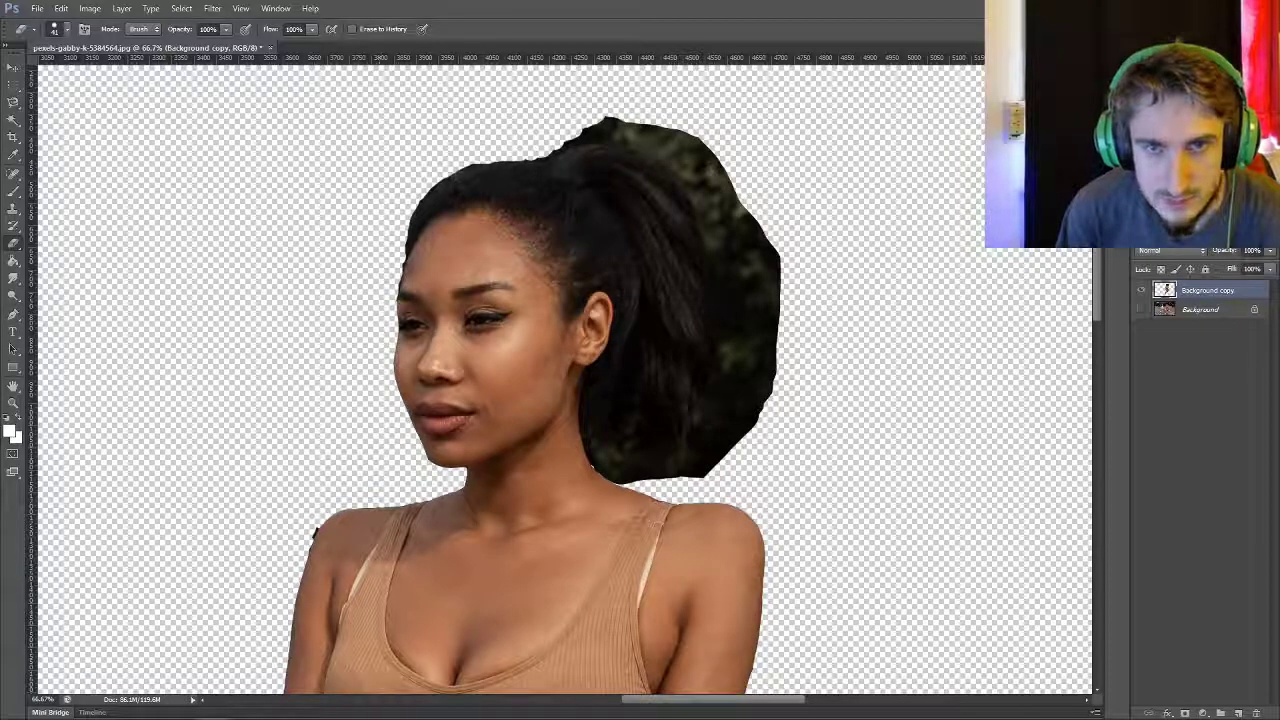
pyautogui.moveTo(563, 147)
pyautogui.mouseDown()
pyautogui.moveTo(605, 124)
pyautogui.moveTo(690, 164)
pyautogui.moveTo(632, 122)
pyautogui.moveTo(696, 150)
pyautogui.moveTo(726, 180)
pyautogui.moveTo(705, 205)
pyautogui.moveTo(726, 248)
pyautogui.moveTo(706, 230)
pyautogui.moveTo(735, 185)
pyautogui.moveTo(770, 262)
pyautogui.moveTo(770, 310)
pyautogui.moveTo(726, 300)
pyautogui.moveTo(750, 340)
pyautogui.moveTo(755, 280)
pyautogui.moveTo(722, 322)
pyautogui.moveTo(727, 428)
pyautogui.moveTo(752, 370)
pyautogui.moveTo(772, 378)
pyautogui.moveTo(738, 442)
pyautogui.moveTo(700, 472)
pyautogui.moveTo(712, 275)
pyautogui.mouseUp()
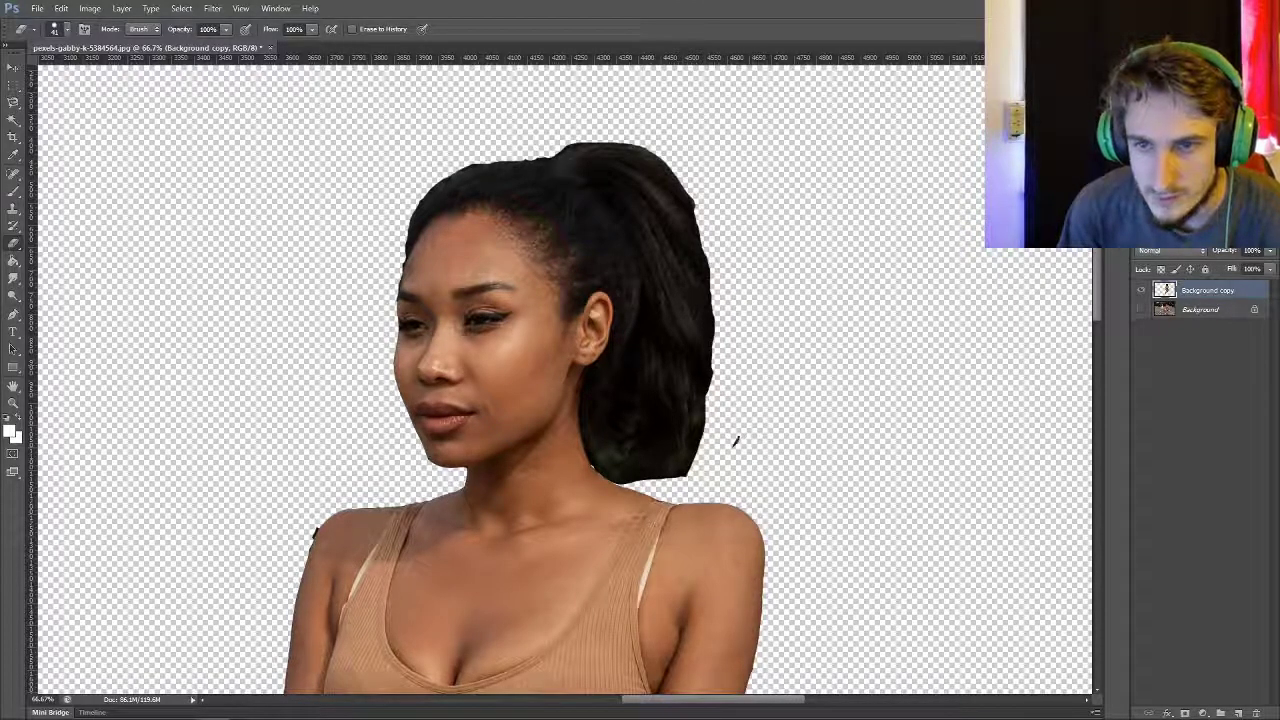
pyautogui.moveTo(713, 428)
pyautogui.mouseDown()
pyautogui.moveTo(694, 472)
pyautogui.moveTo(637, 452)
pyautogui.moveTo(678, 470)
pyautogui.moveTo(624, 468)
pyautogui.moveTo(614, 480)
pyautogui.moveTo(592, 450)
pyautogui.mouseUp()
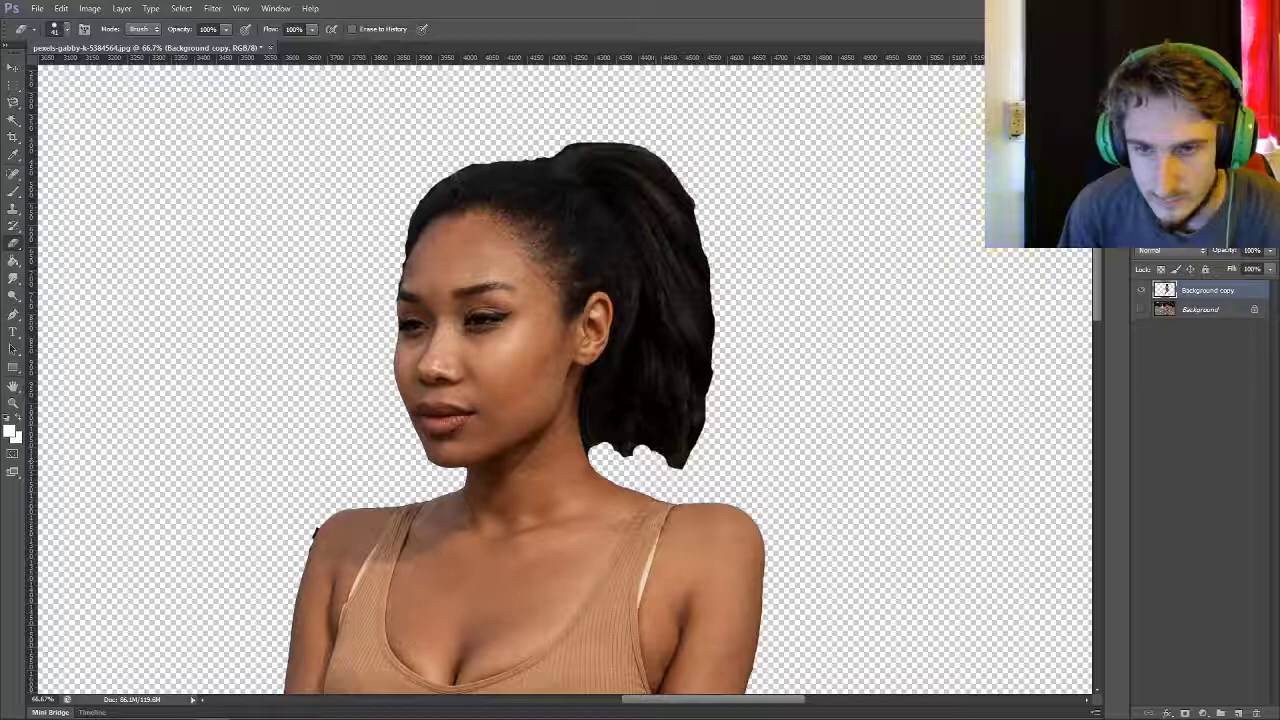
# - Fit the whole image on screen and delete the original Background layer
pyautogui.click(13, 402)
pyautogui.rightClick(101, 394)
pyautogui.click(150, 401)
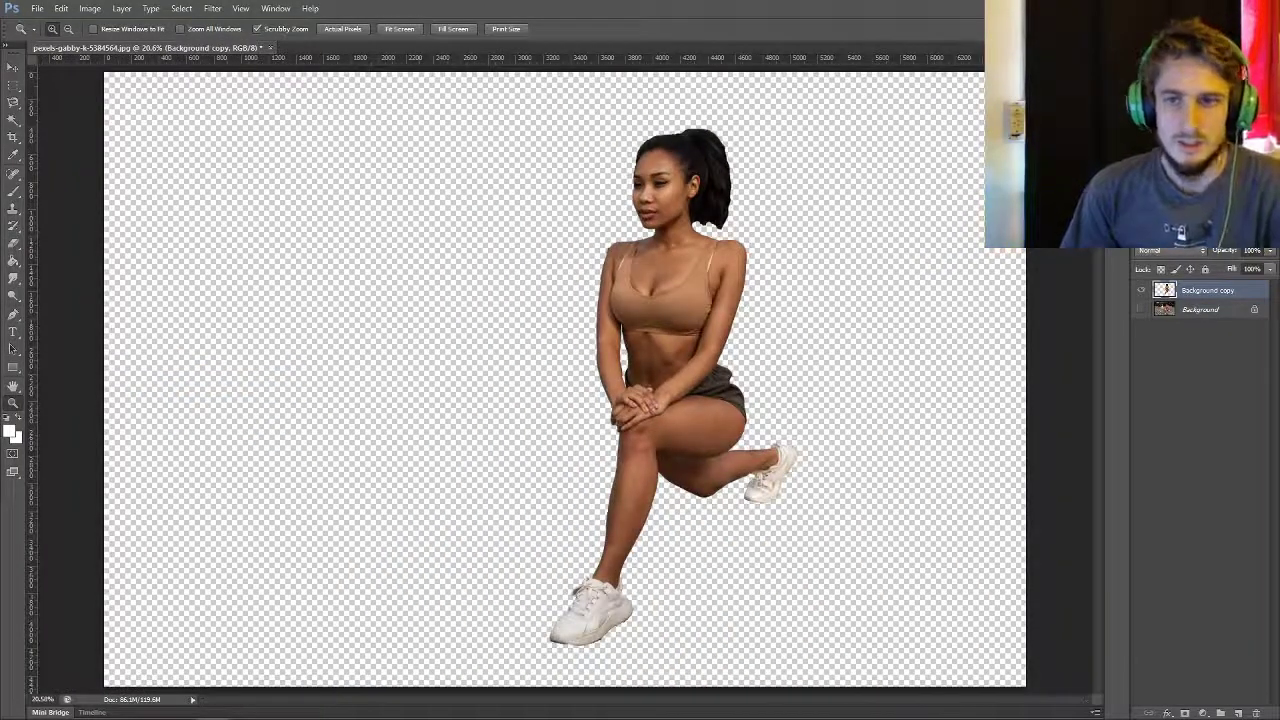
pyautogui.click(1200, 309)
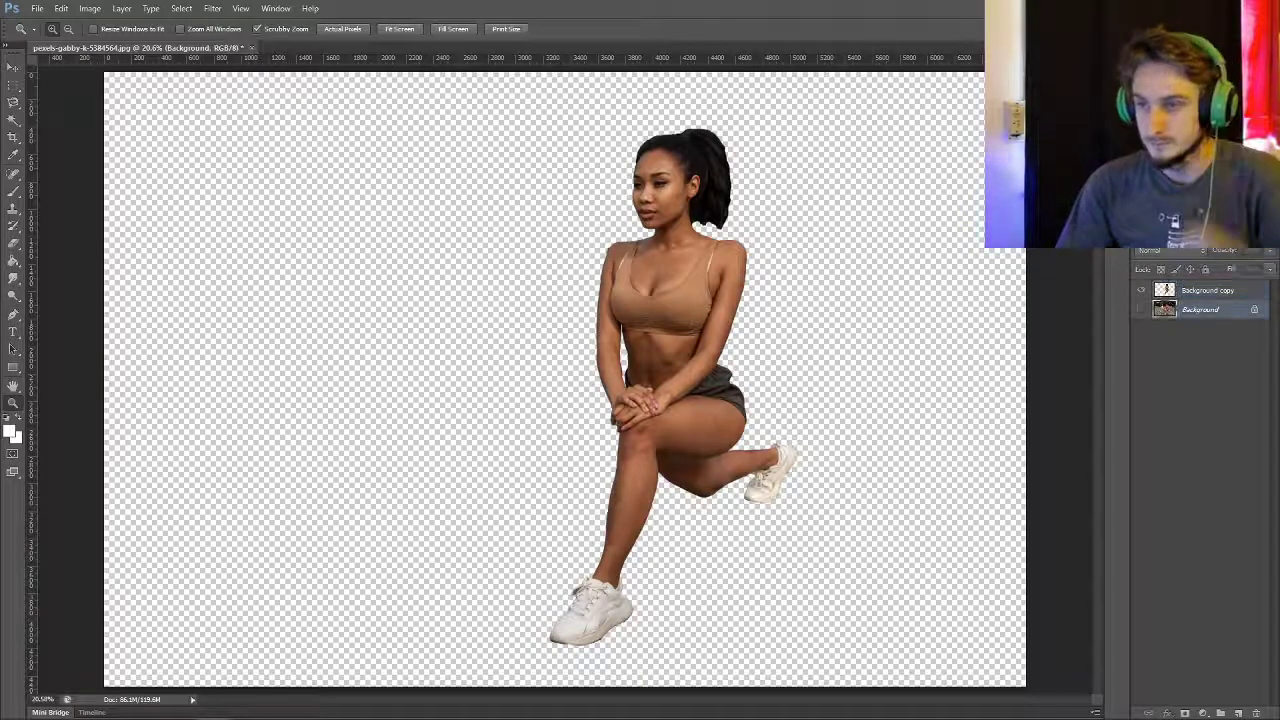
pyautogui.press('Delete')
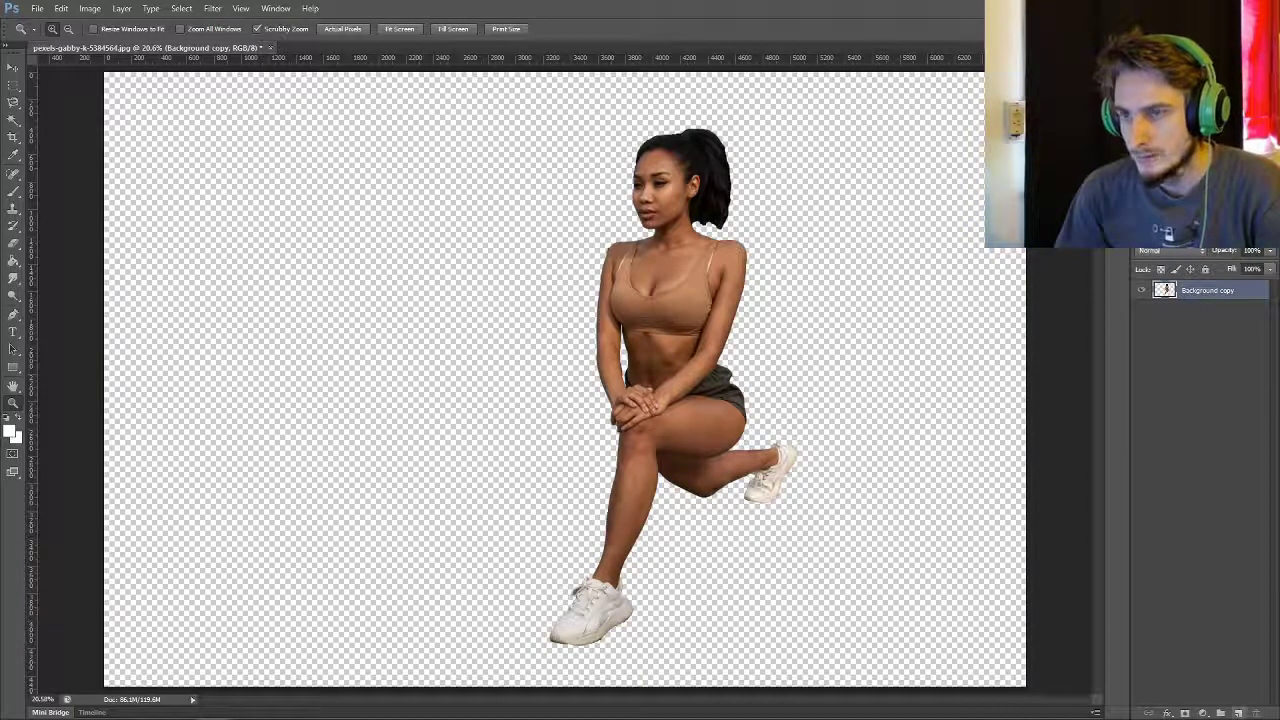
# - Add an empty layer, then select the woman's silhouette by selecting the transparent area on Background copy and inverting the selection
pyautogui.click(1238, 713)
pyautogui.click(1200, 309)
pyautogui.click(880, 340)
pyautogui.press('m')
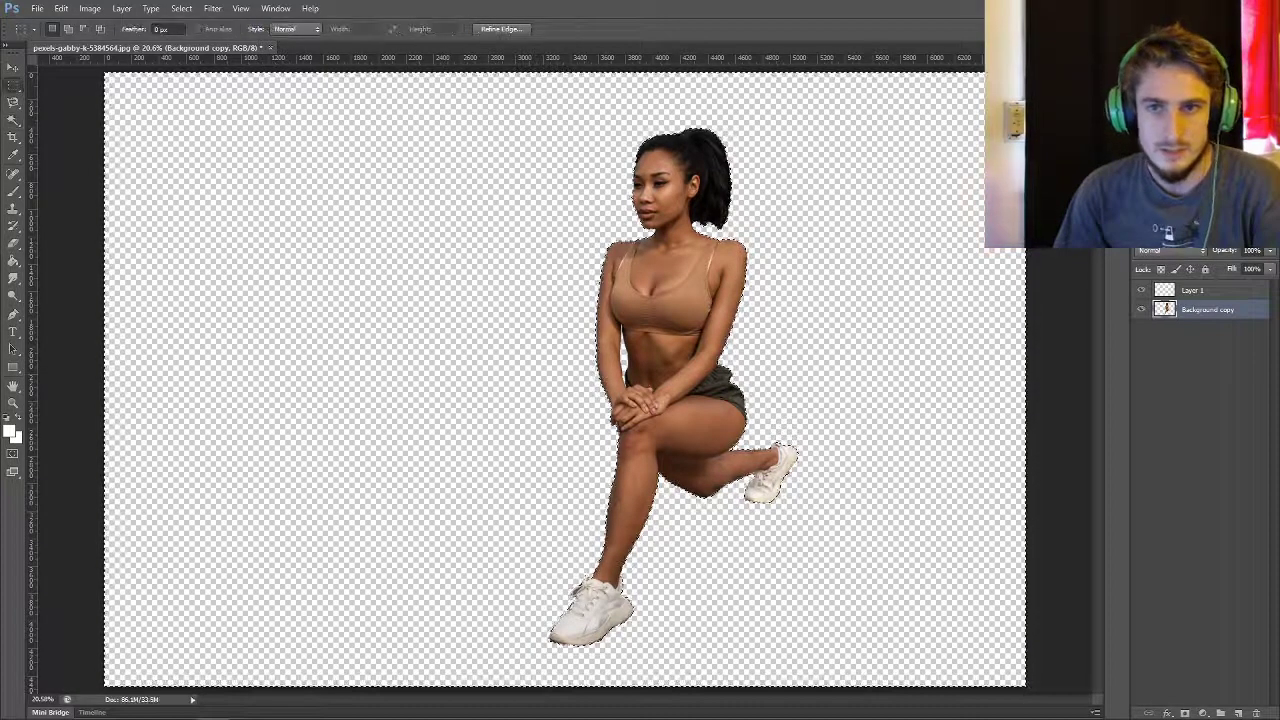
pyautogui.rightClick(564, 241)
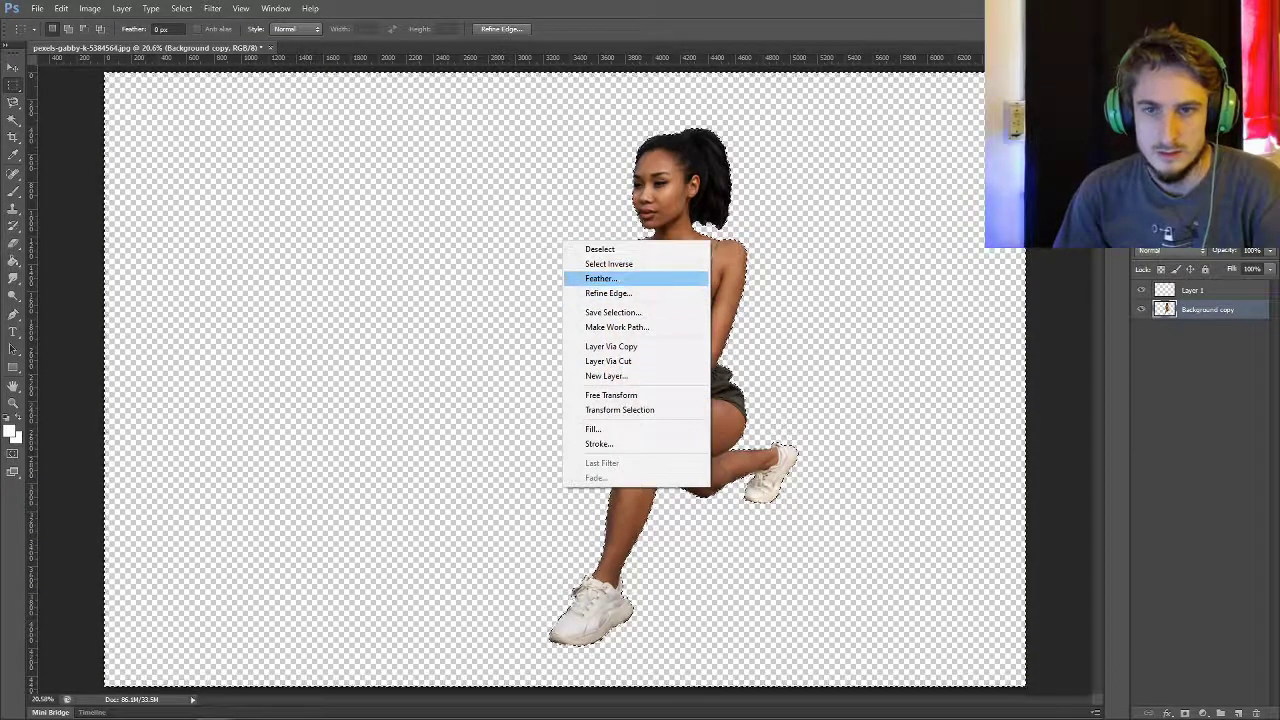
pyautogui.click(609, 264)
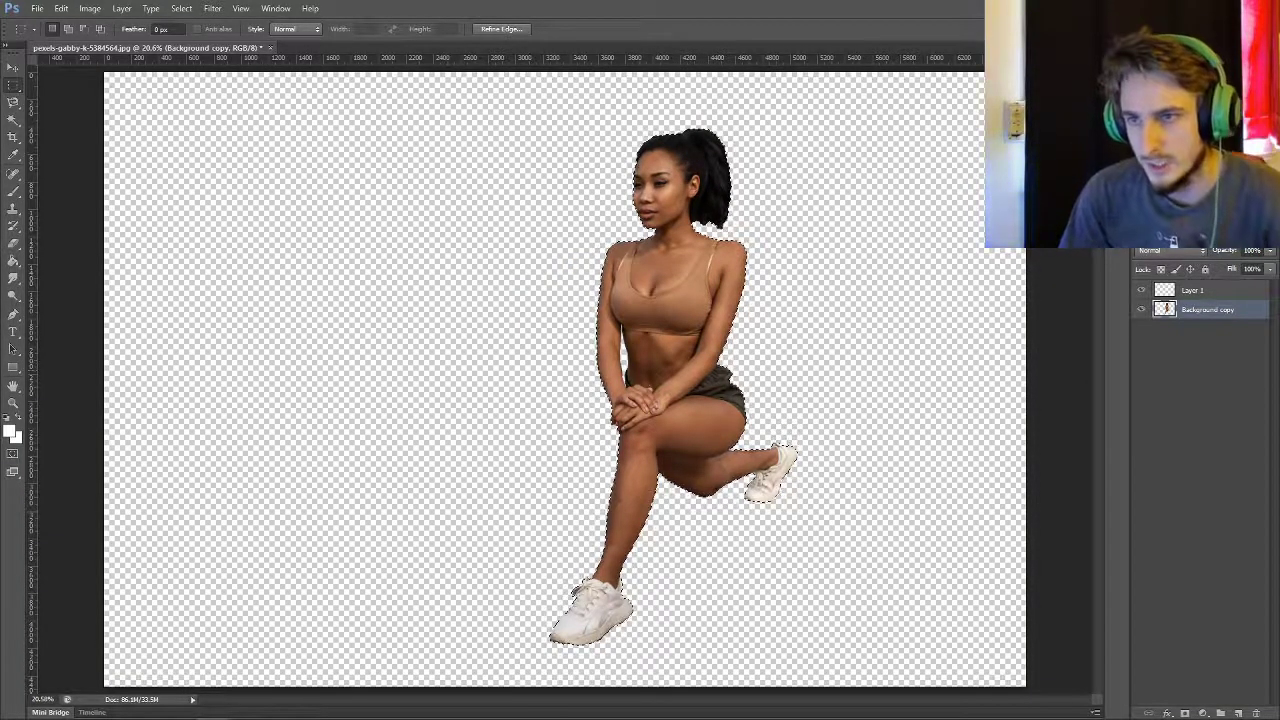
# - Make Layer 1 active and set the foreground colour to red, hex d43636
pyautogui.click(1200, 290)
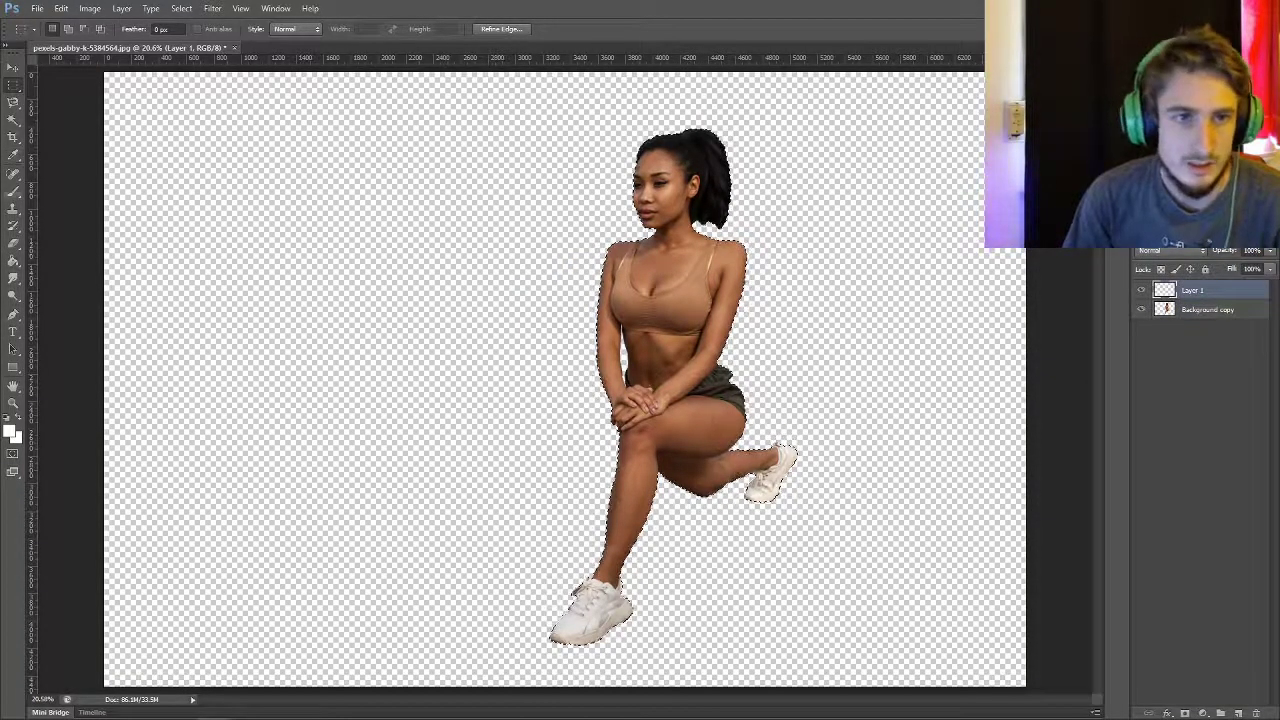
pyautogui.click(13, 155)
pyautogui.click(10, 431)
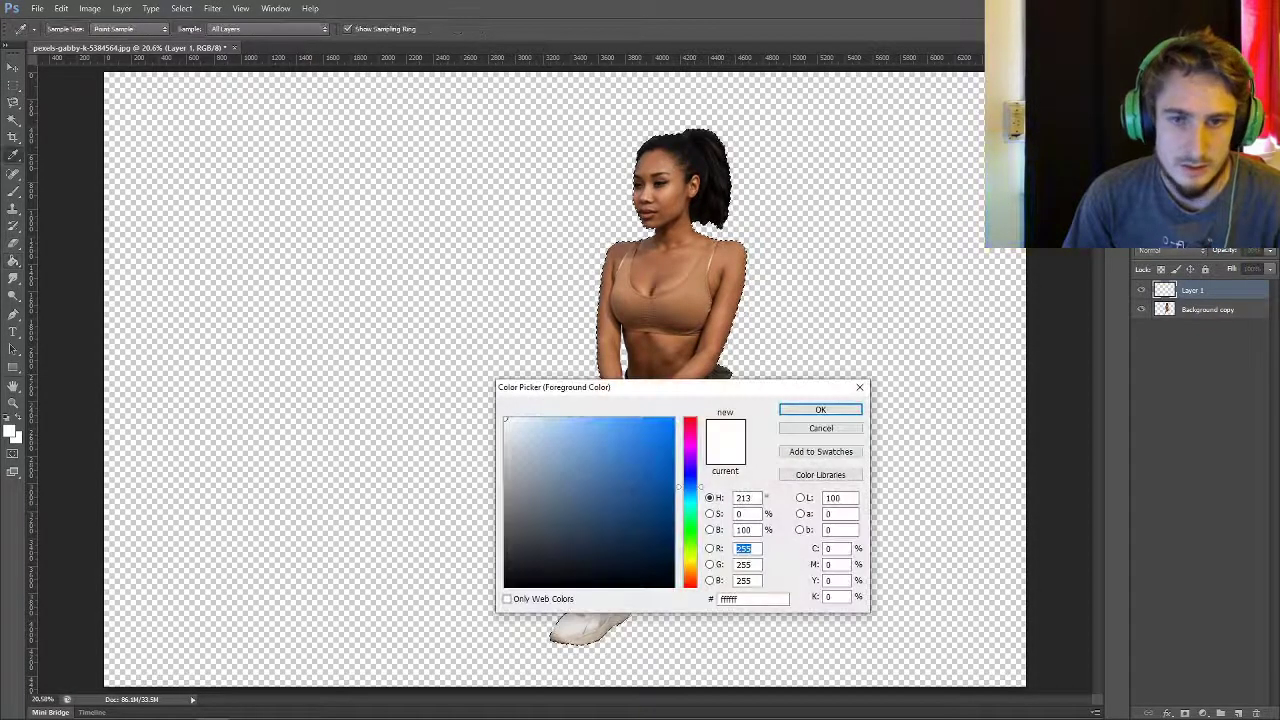
pyautogui.moveTo(690, 487)
pyautogui.mouseDown()
pyautogui.moveTo(690, 418)
pyautogui.moveTo(630, 446)
pyautogui.mouseUp()
pyautogui.click(639, 429)
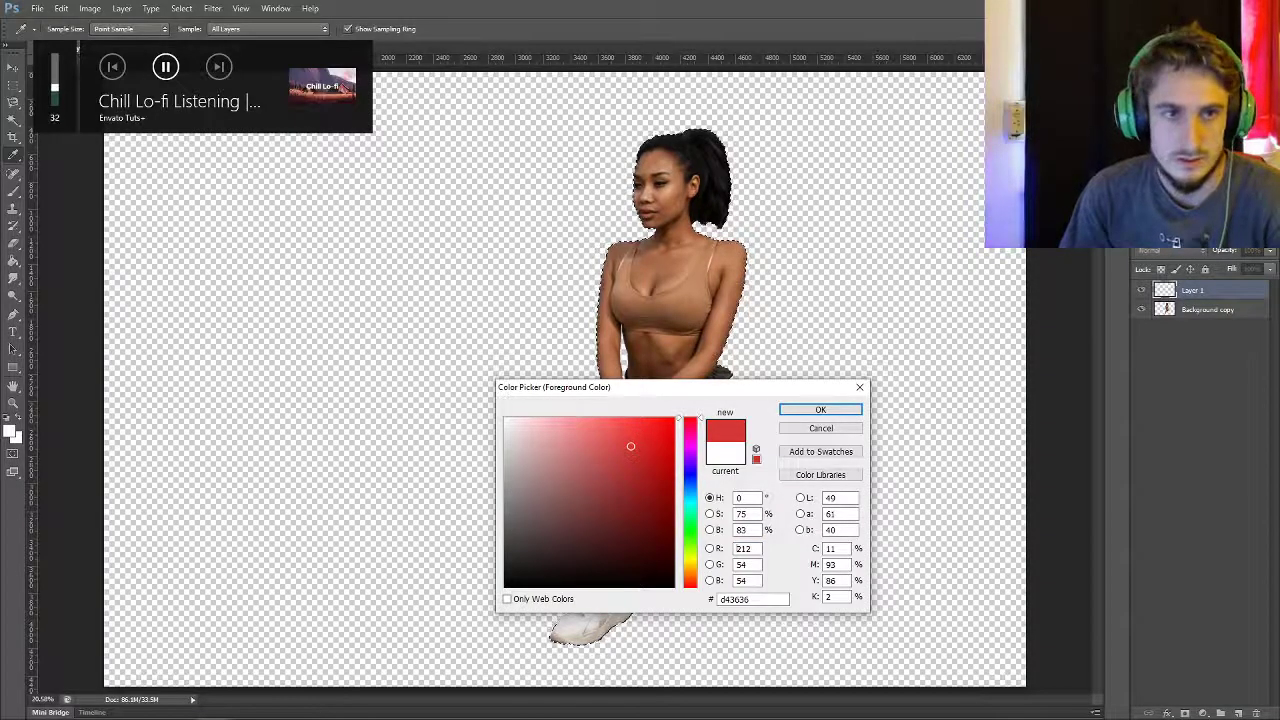
pyautogui.click(820, 409)
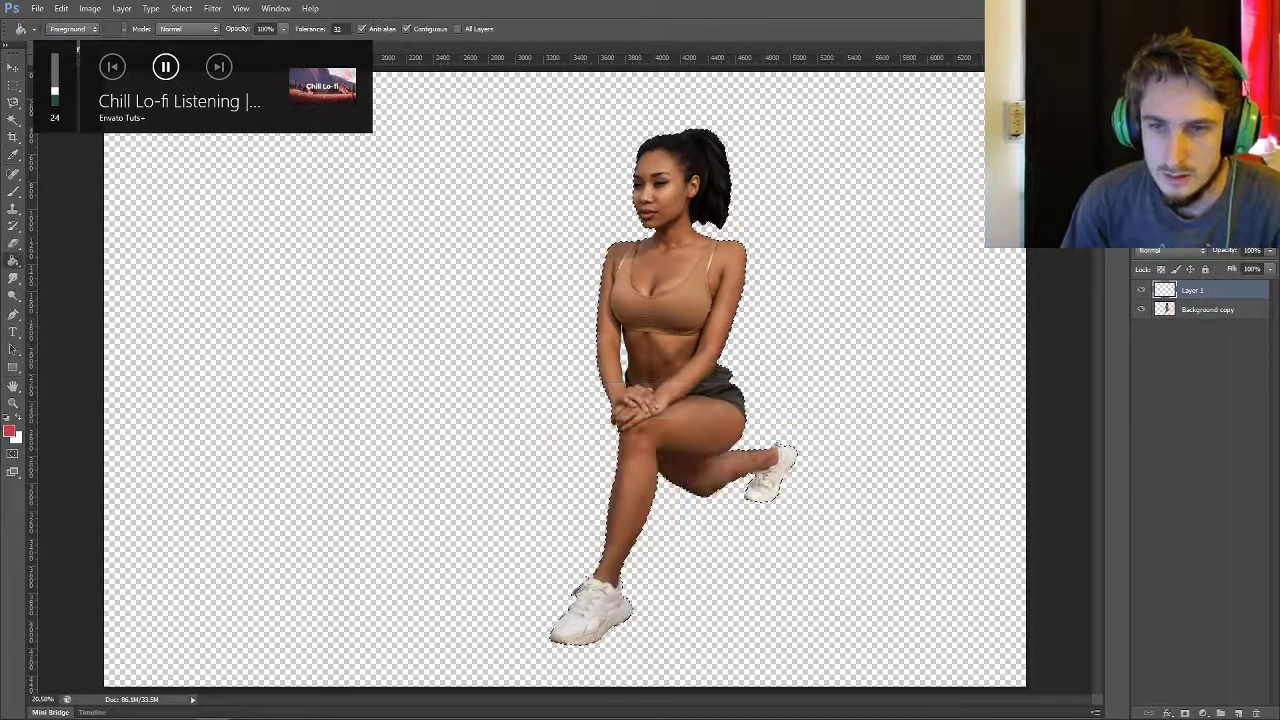
# - Fill the silhouette selection on Layer 1 with the red foreground colour and deselect
pyautogui.click(640, 480)
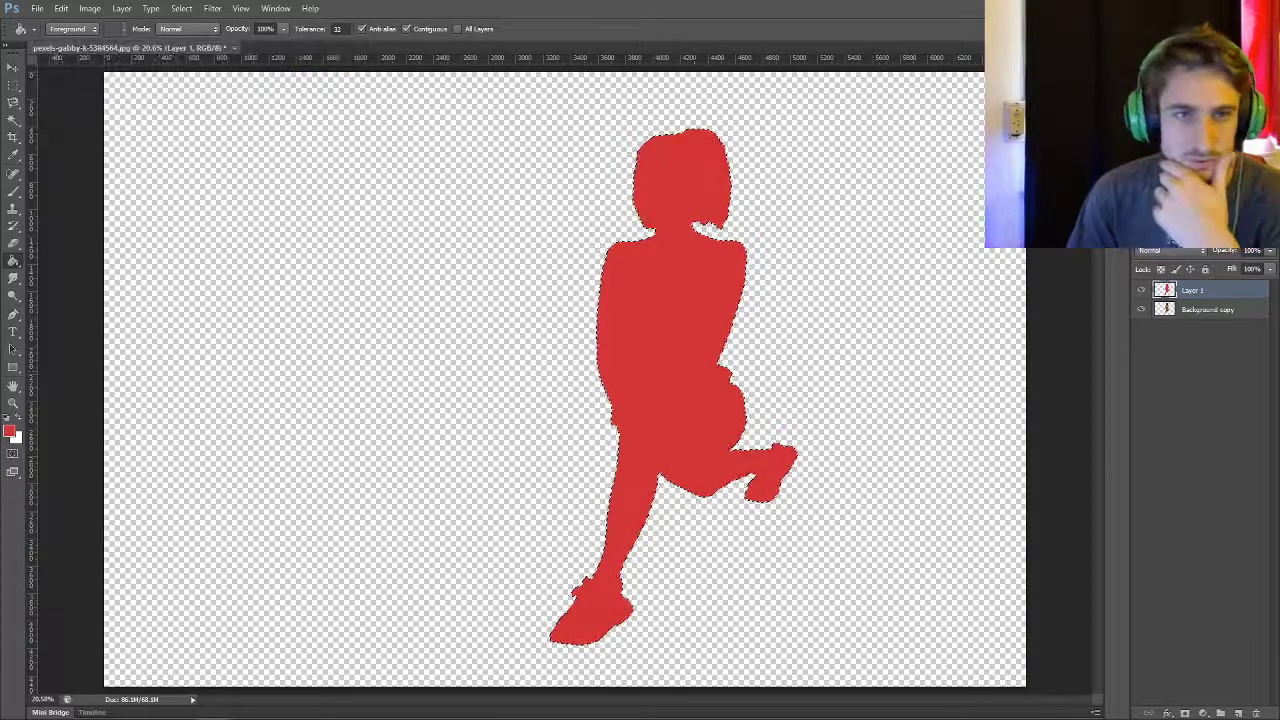
pyautogui.press('m')
pyautogui.hotkey('ctrl', 'd')
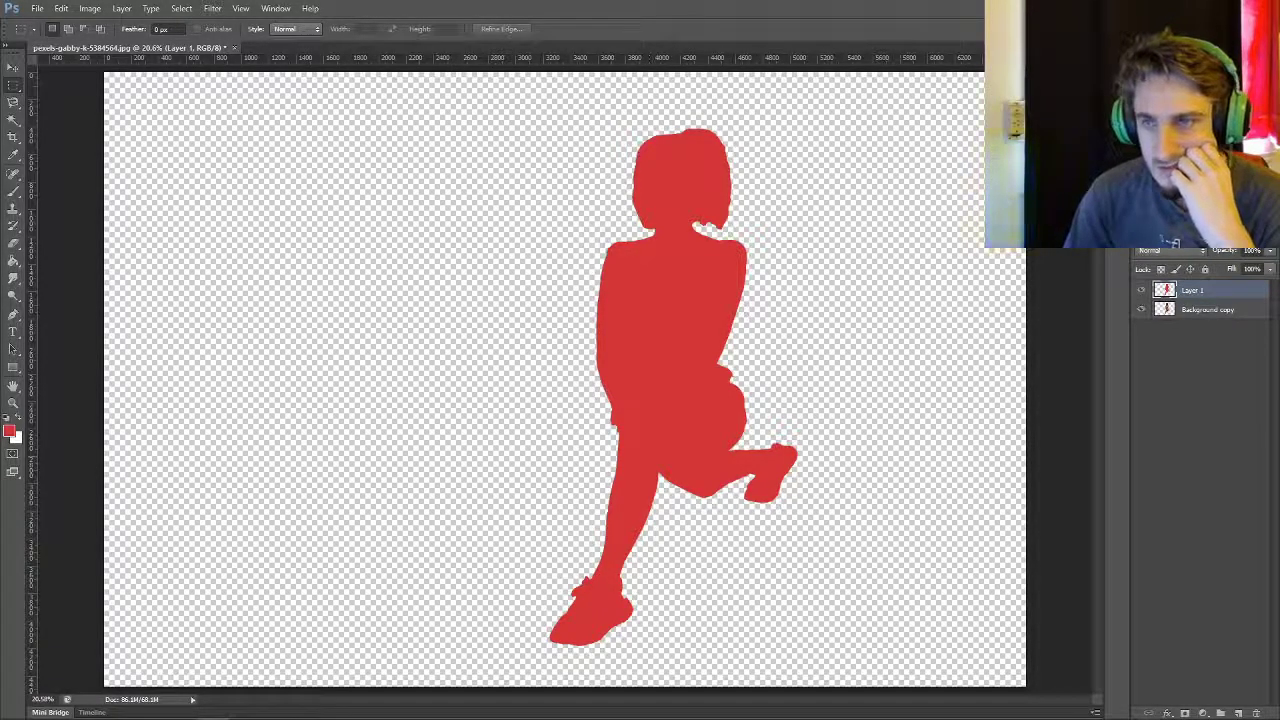
# - Move the red Layer 1 below Background copy and toggle the Background copy layer's visibility off and on to compare
pyautogui.hotkey('ctrl', '[')
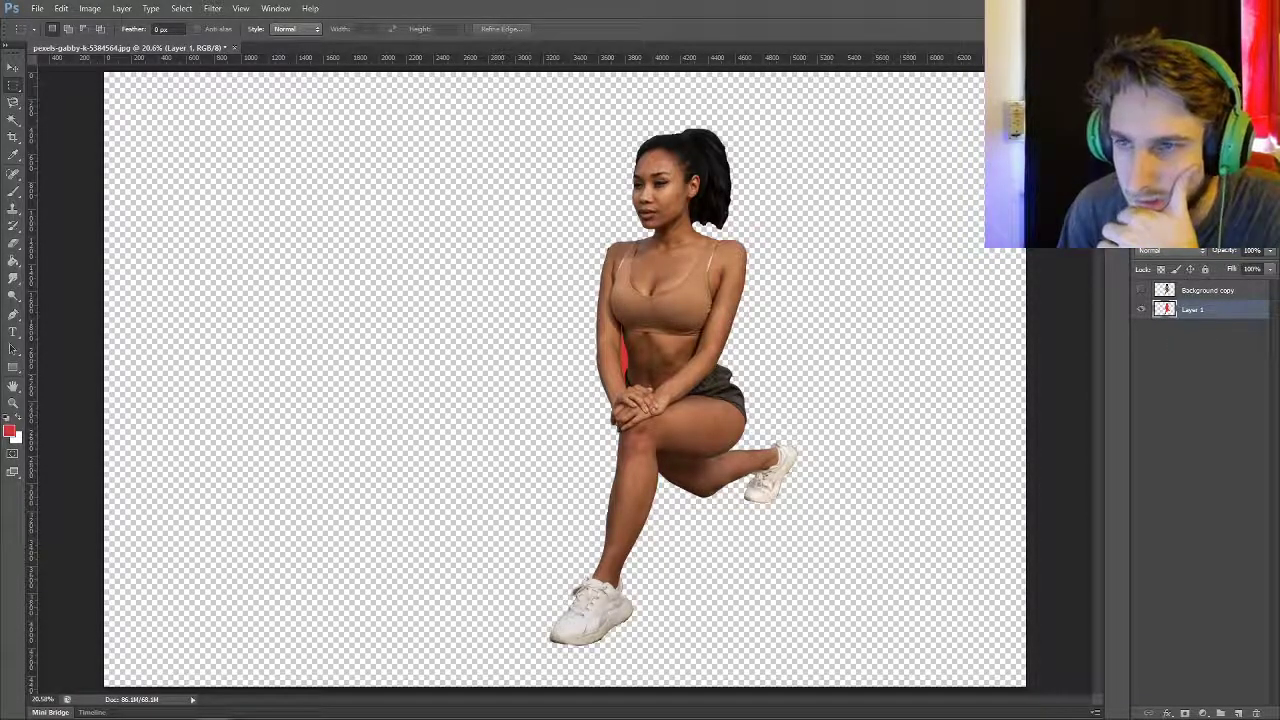
pyautogui.click(1141, 290)
pyautogui.click(1141, 290)
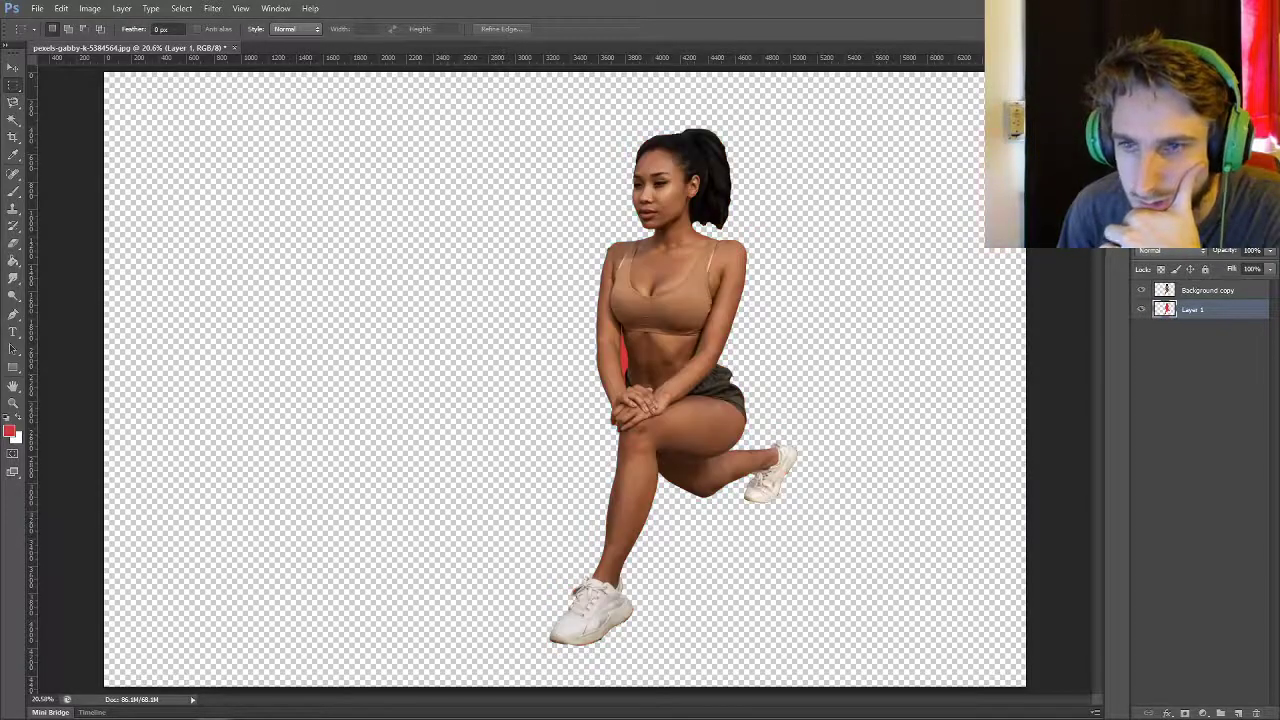
# - Make Background copy active, set the foreground colour to black and ready the Brush at 23 px size and 0% hardness
pyautogui.click(1177, 288)
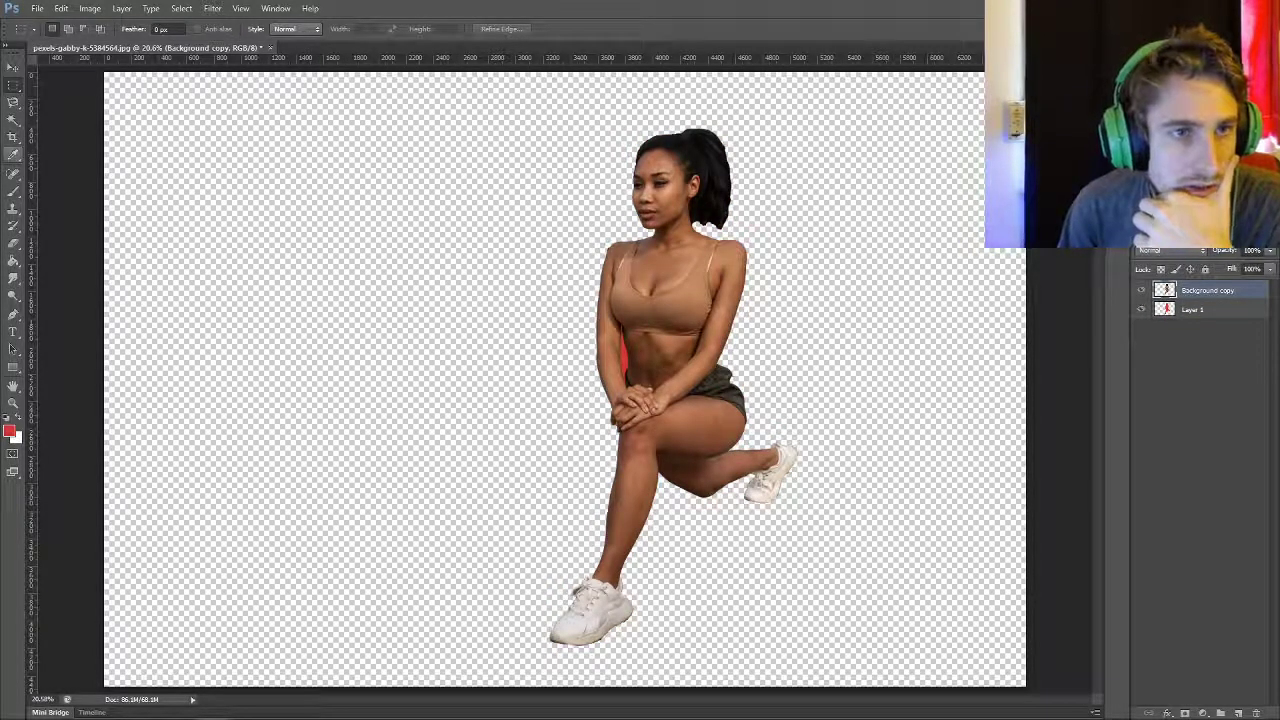
pyautogui.press('i')
pyautogui.click(9, 431)
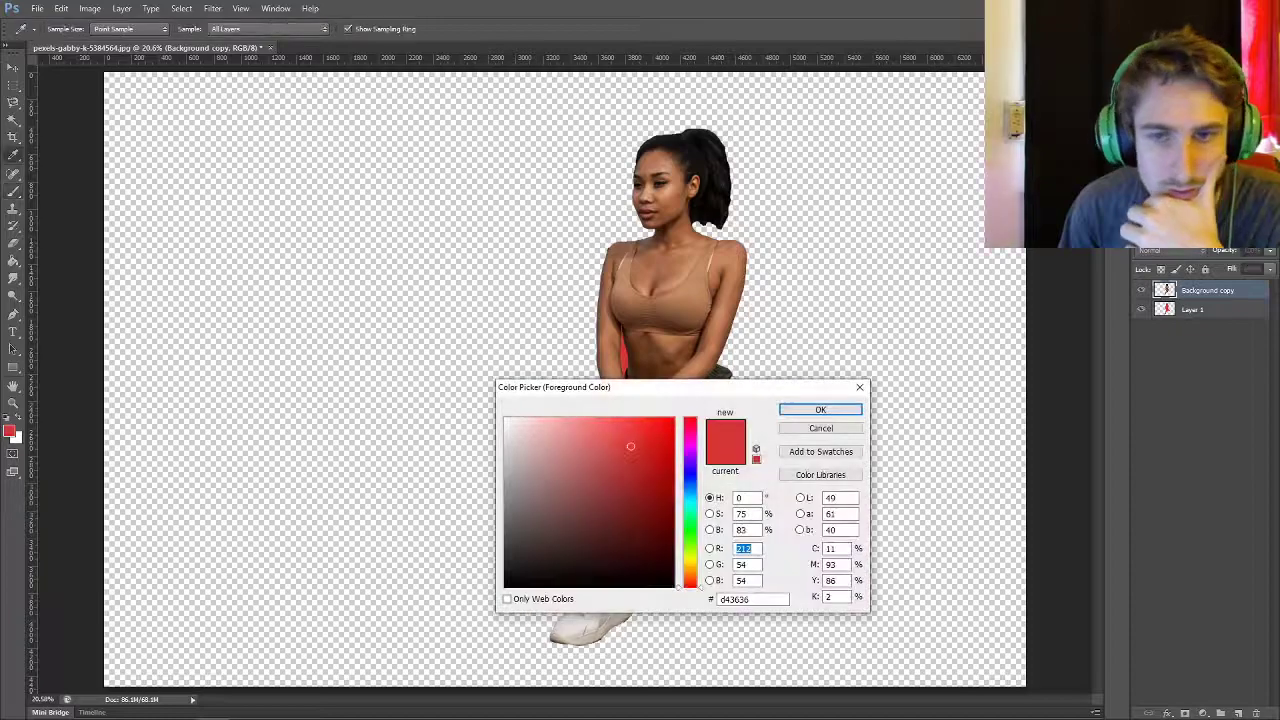
pyautogui.click(820, 409)
pyautogui.press('b')
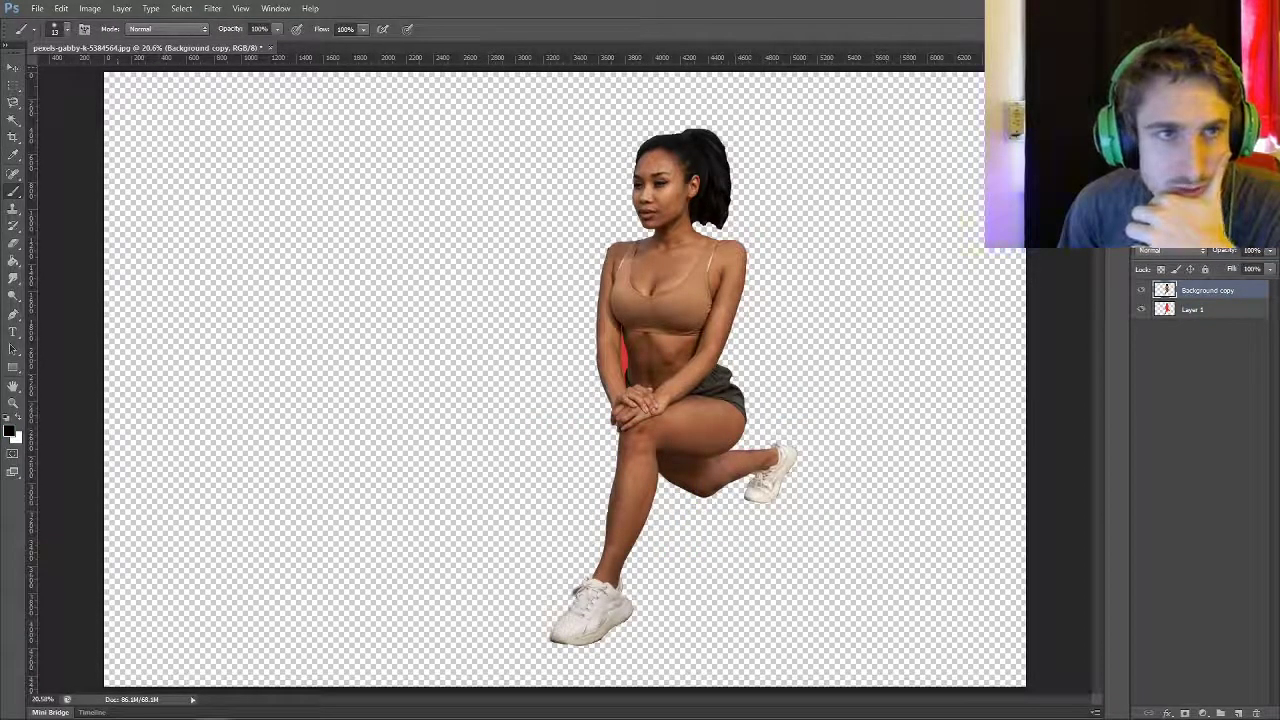
pyautogui.click(67, 29)
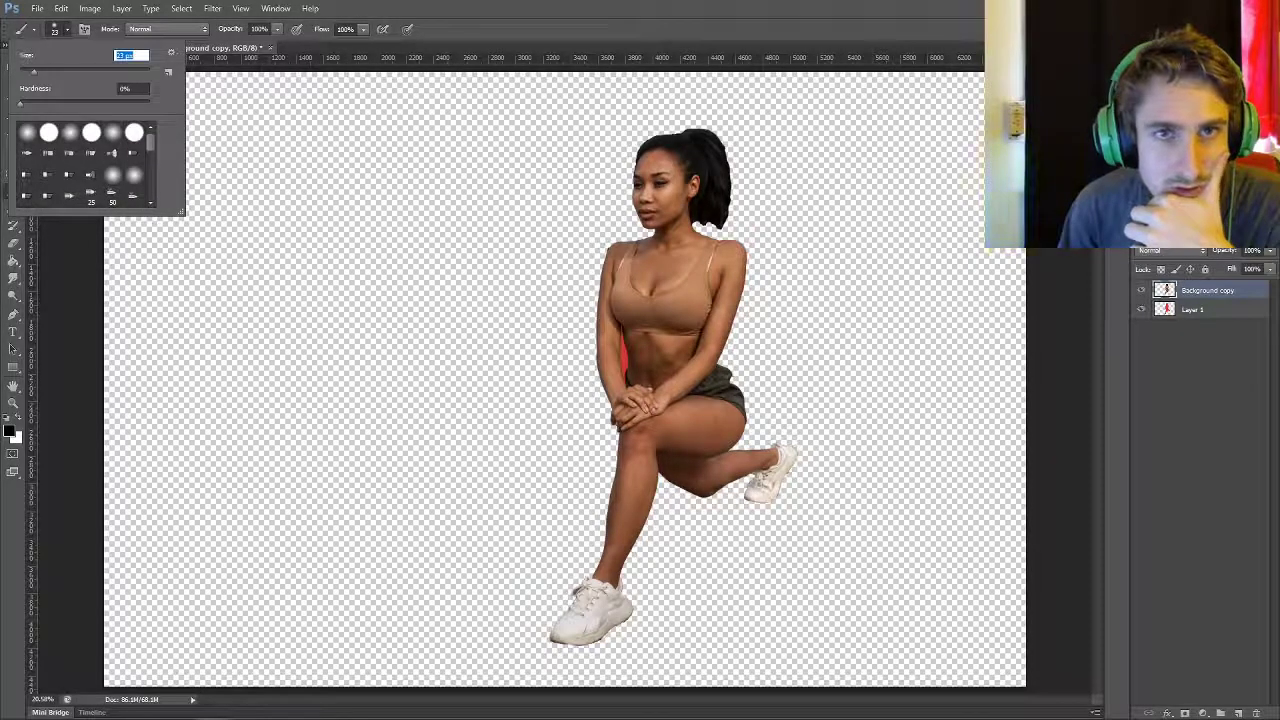
pyautogui.press('Return')
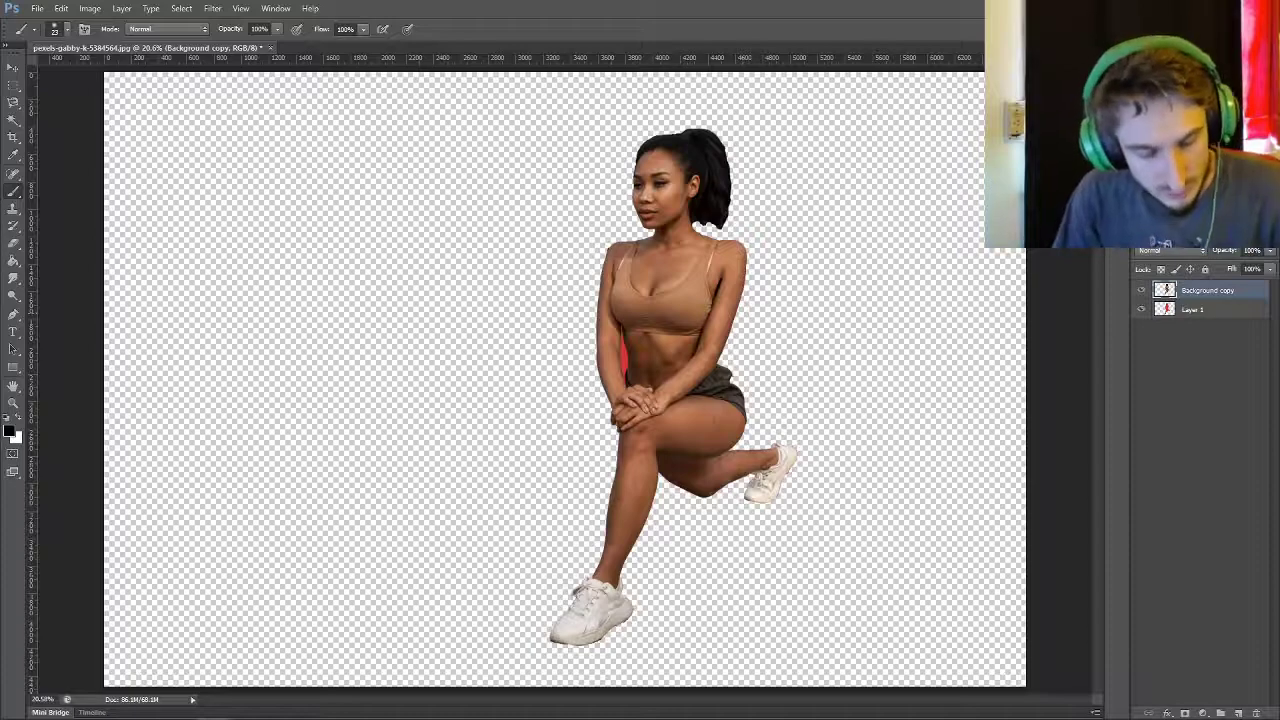
# - Paint black lines along the inner edges of both arms on Layer 1
pyautogui.click(1192, 309)
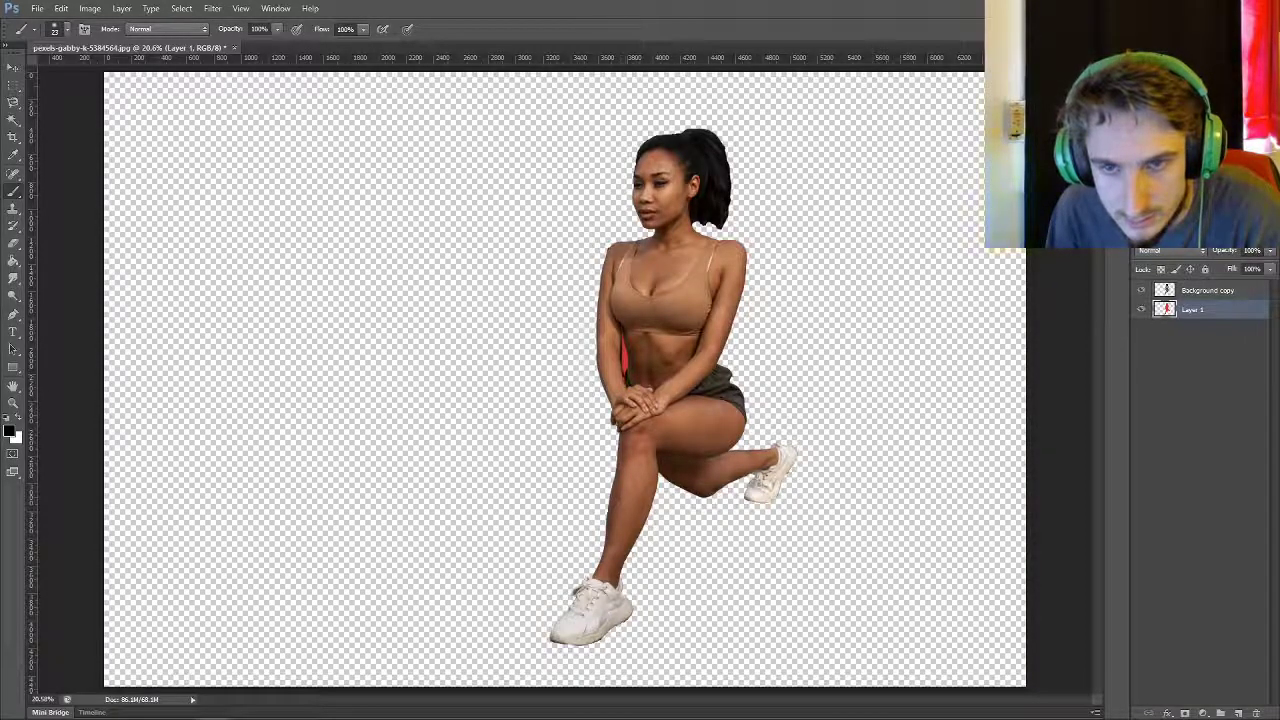
pyautogui.moveTo(626, 348); pyautogui.dragTo(627, 386)
# - Hide the Background copy layer and undo the black arm lines painted on the red silhouette
pyautogui.click(1141, 290)
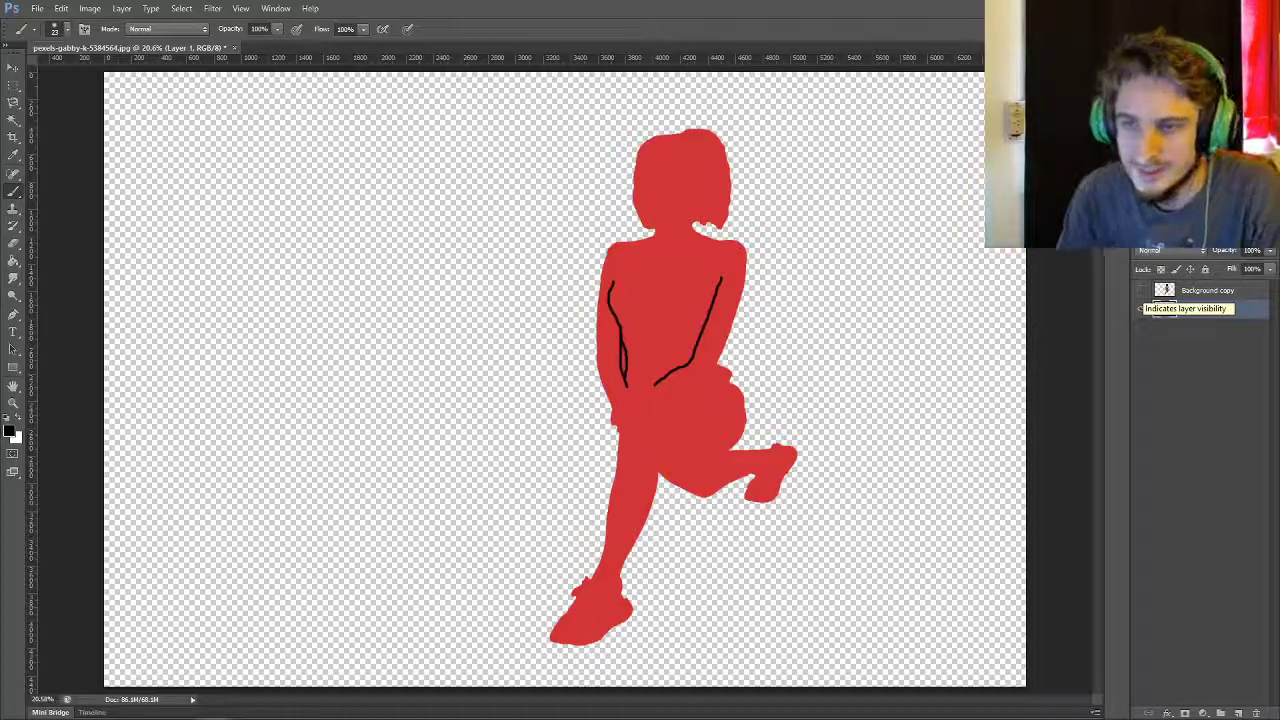
pyautogui.hotkey('ctrl', 'alt', 'z')
pyautogui.hotkey('ctrl', 'alt', 'z')
pyautogui.hotkey('ctrl', 'alt', 'z')
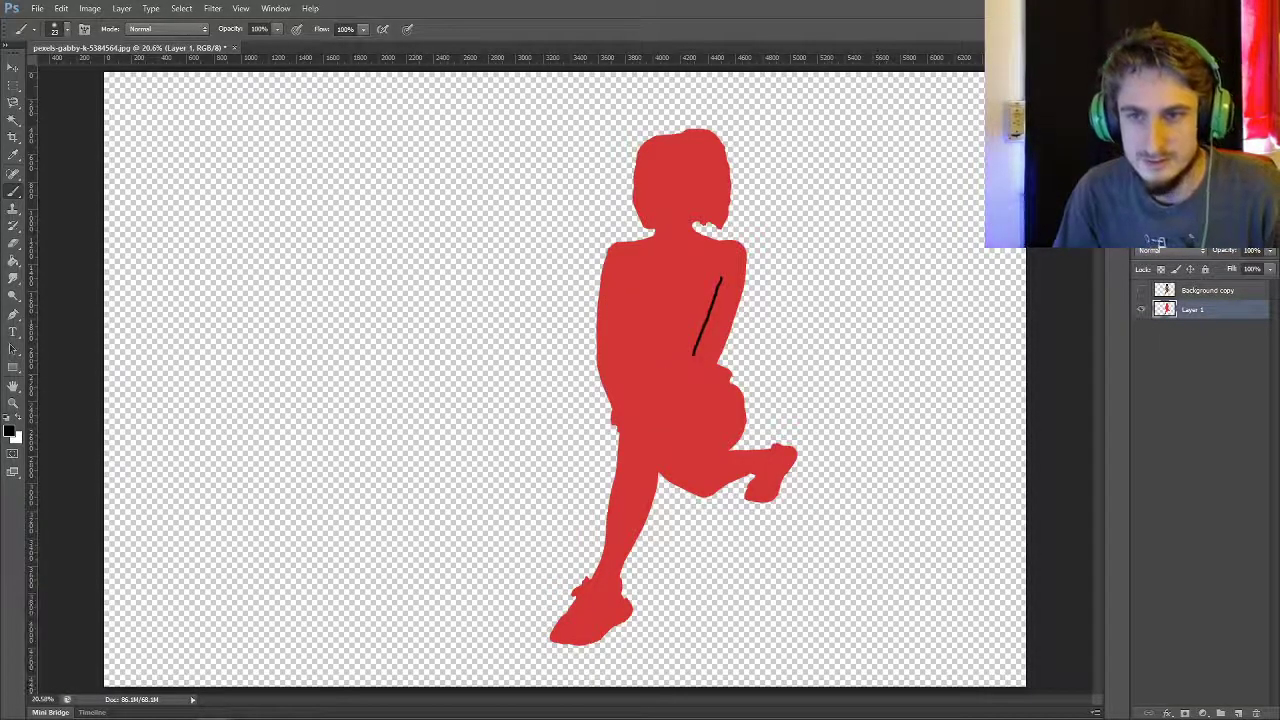
pyautogui.hotkey('ctrl', 'alt', 'z')
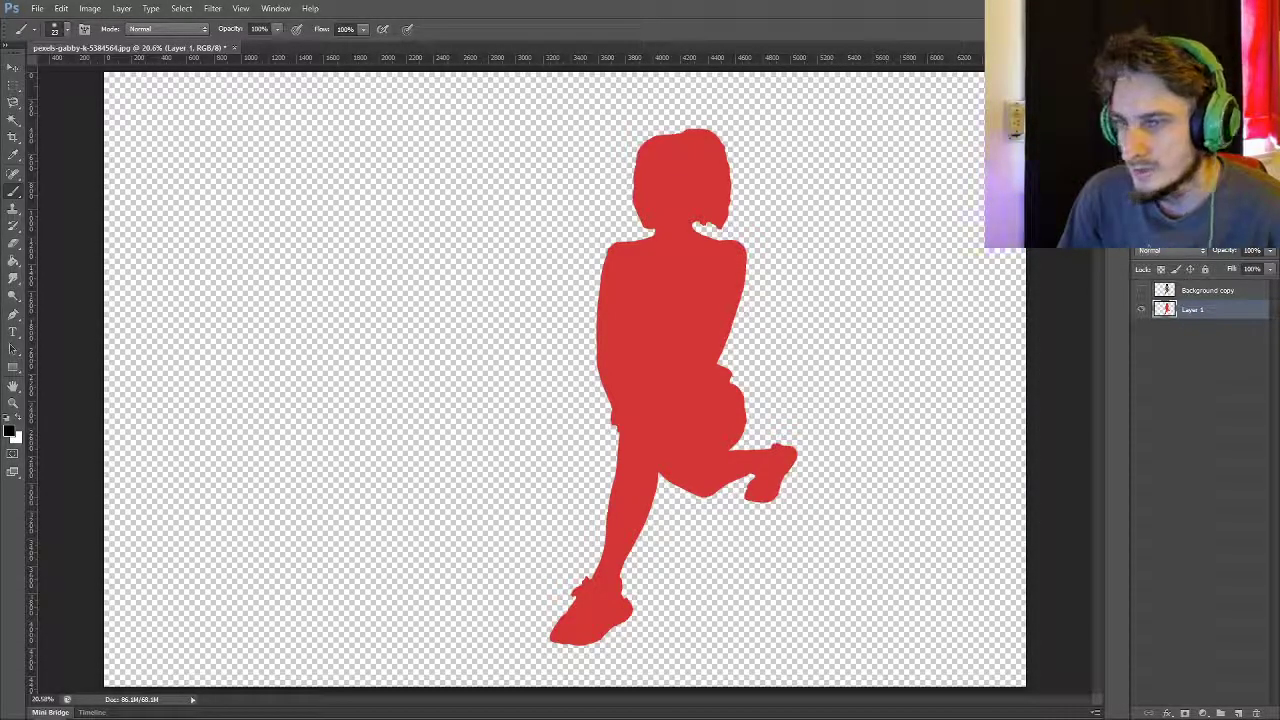
# - Rename the red silhouette layer Lunge and hide it
pyautogui.doubleClick(1192, 310)
pyautogui.write('Lunas')
pyautogui.press('Return')
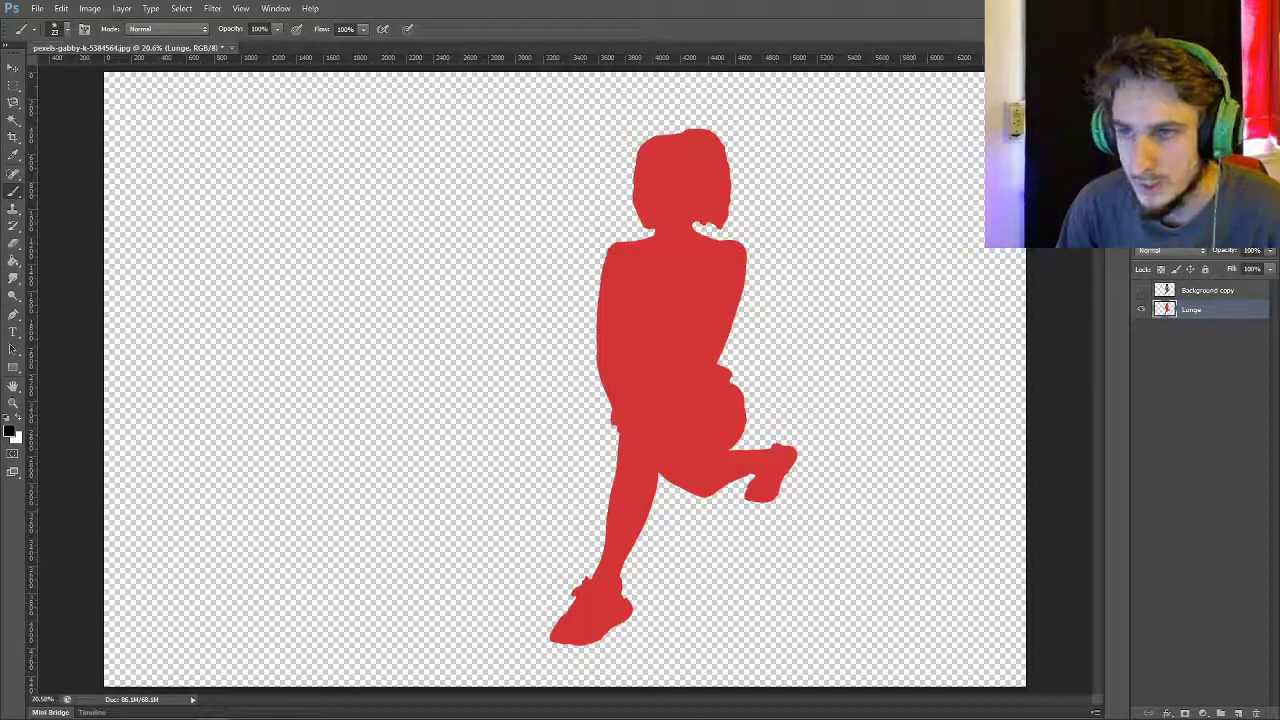
pyautogui.click(1141, 309)
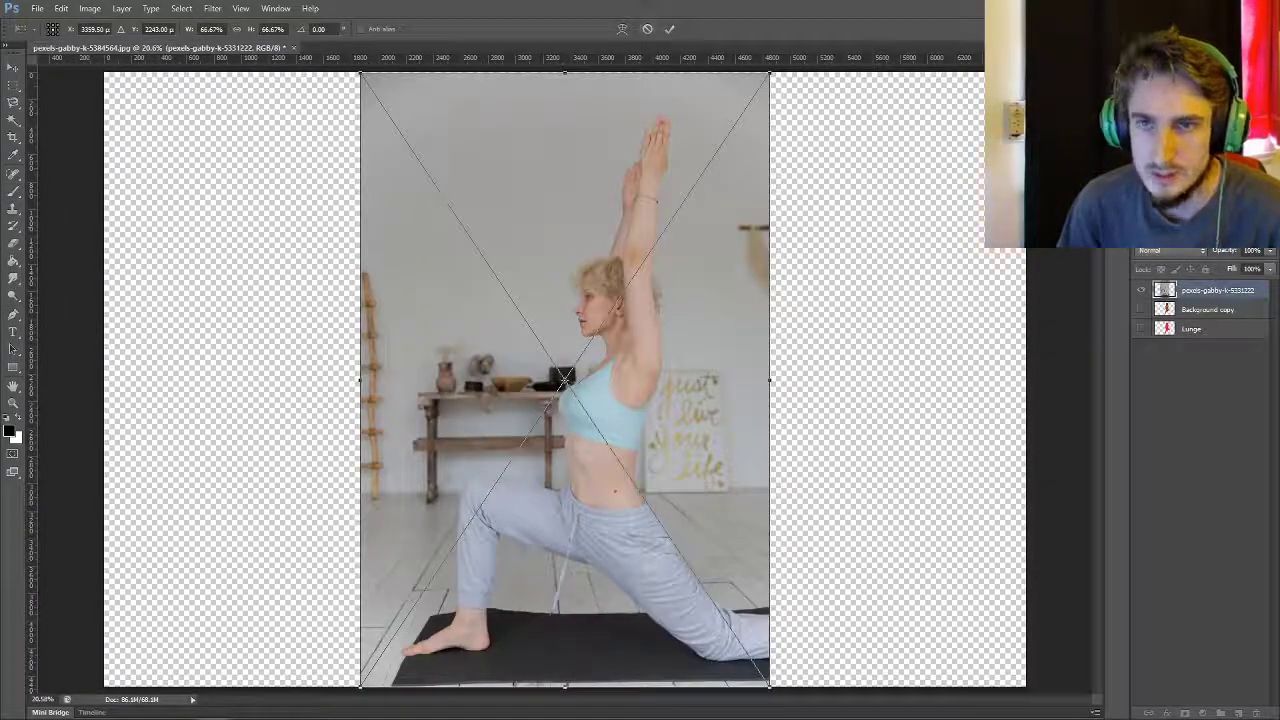
# - Discard the placed yoga photo, and place the photo of the man squatting in the gym as a rasterized layer
pyautogui.press('Escape')
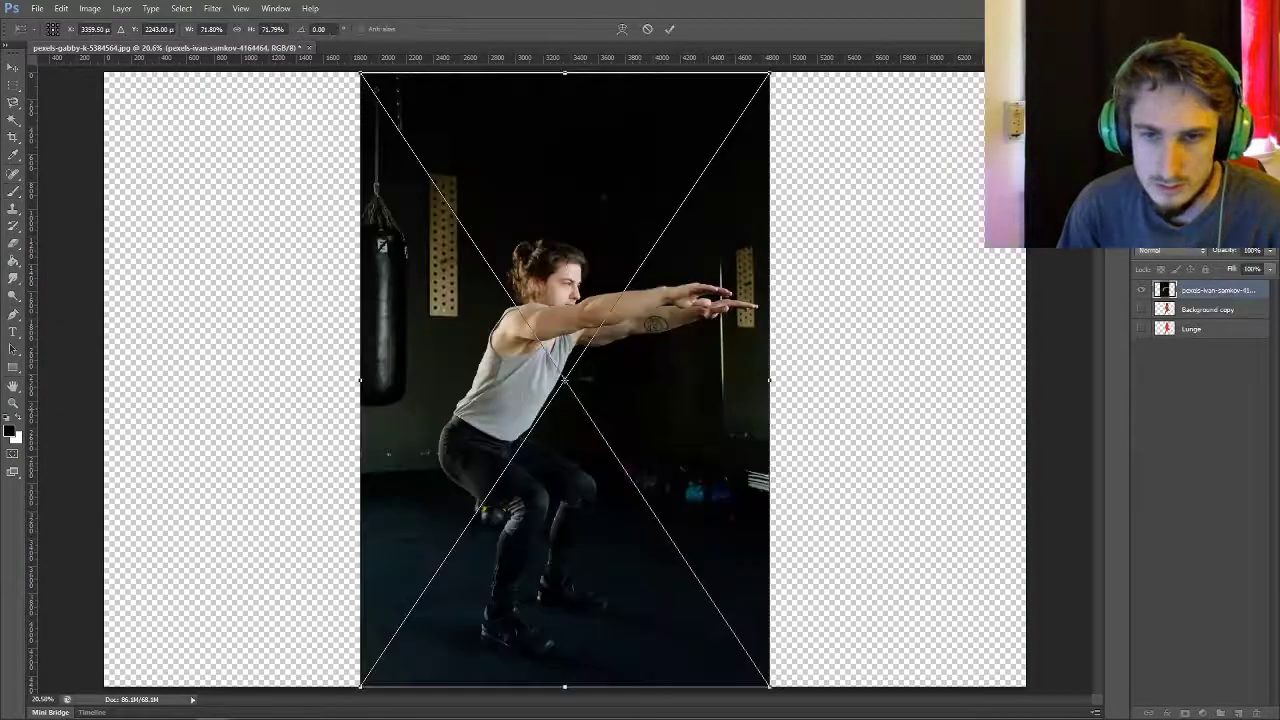
pyautogui.press('Return')
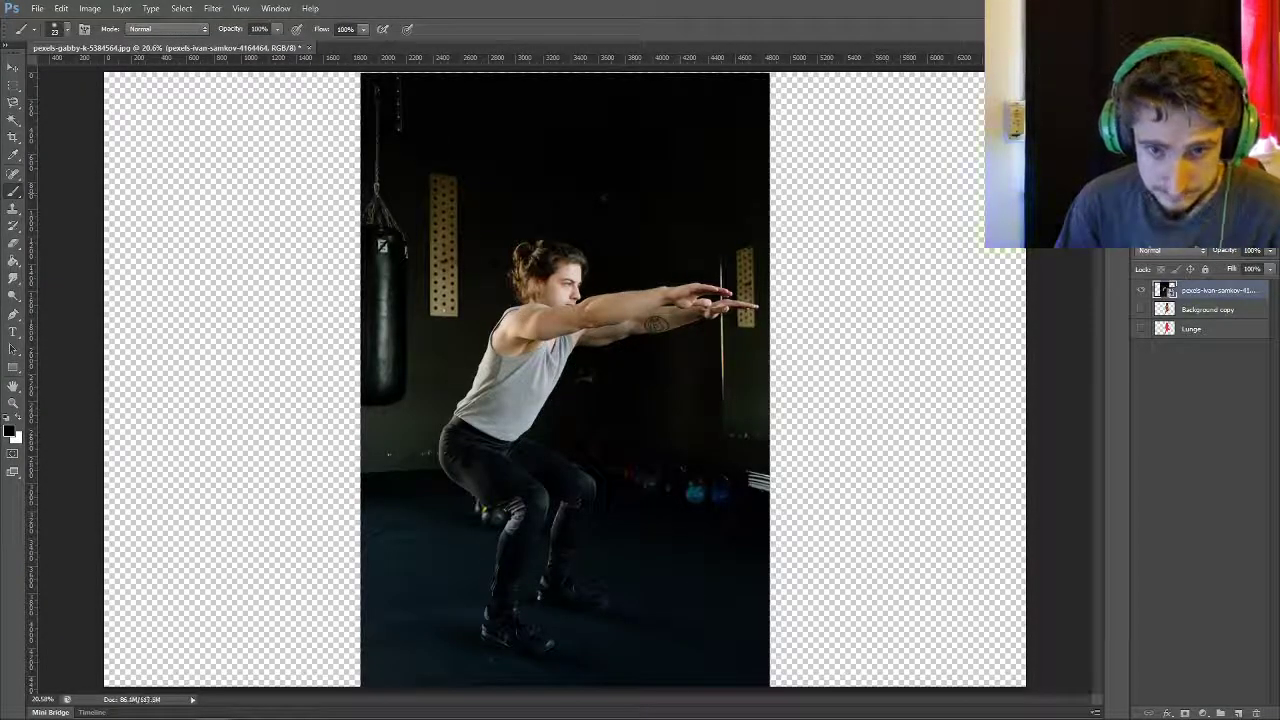
pyautogui.rightClick(1215, 290)
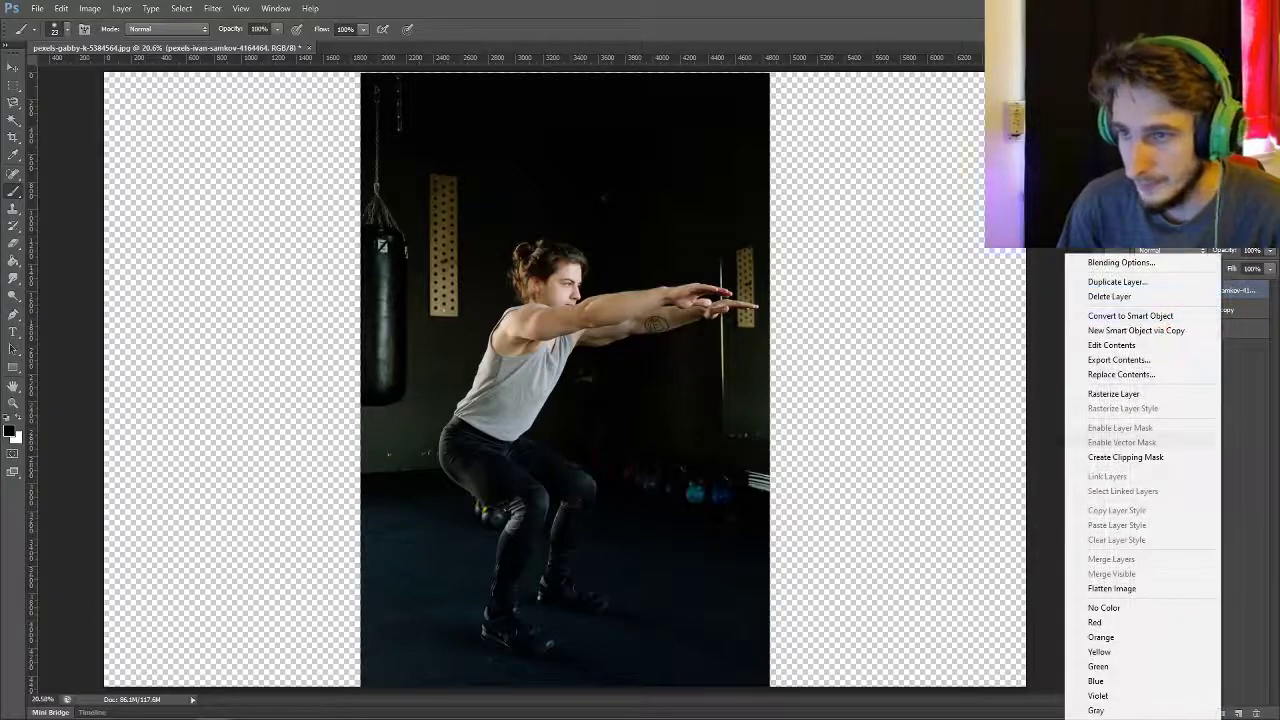
pyautogui.click(1113, 393)
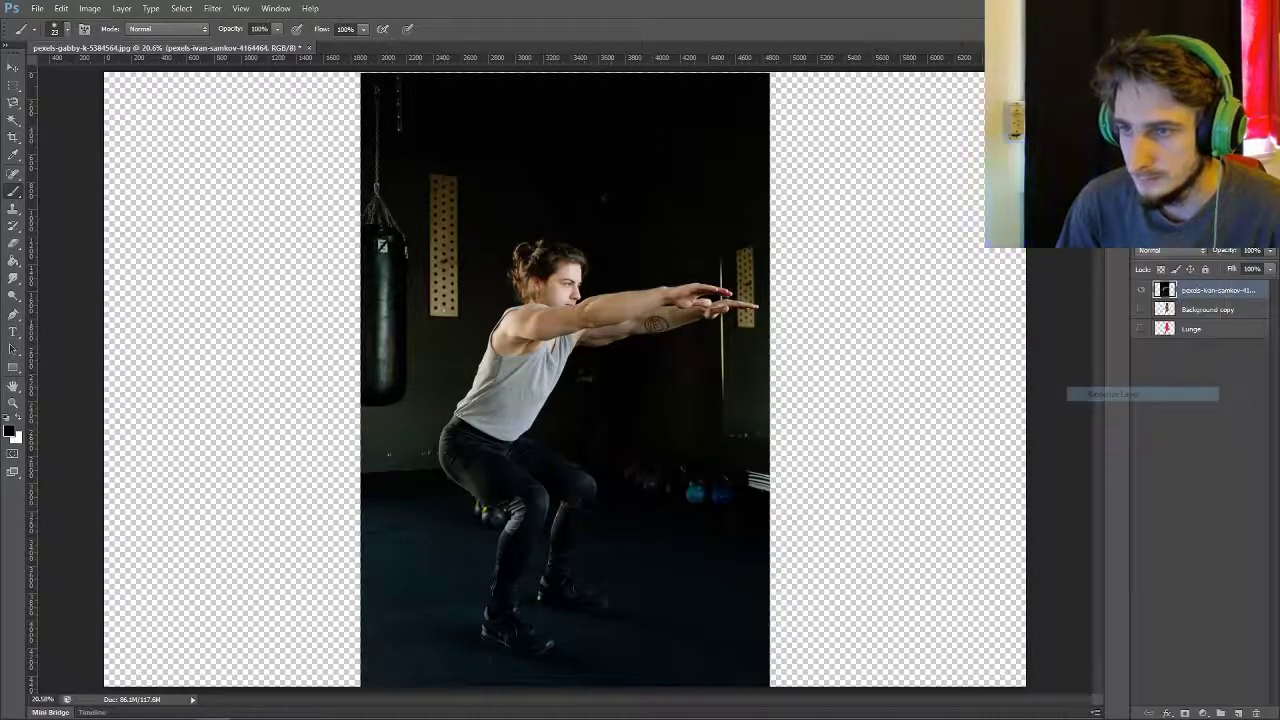
# - Trace the squatting man's whole outline, from head and outstretched arms to both shoes, with the Magnetic Lasso and close it as a selection
pyautogui.press('z')
pyautogui.rightClick(424, 366)
pyautogui.click(450, 421)
pyautogui.rightClick(523, 323)
pyautogui.click(600, 384)
pyautogui.rightClick(506, 282)
pyautogui.click(580, 338)
pyautogui.scroll(3, 564, 380)
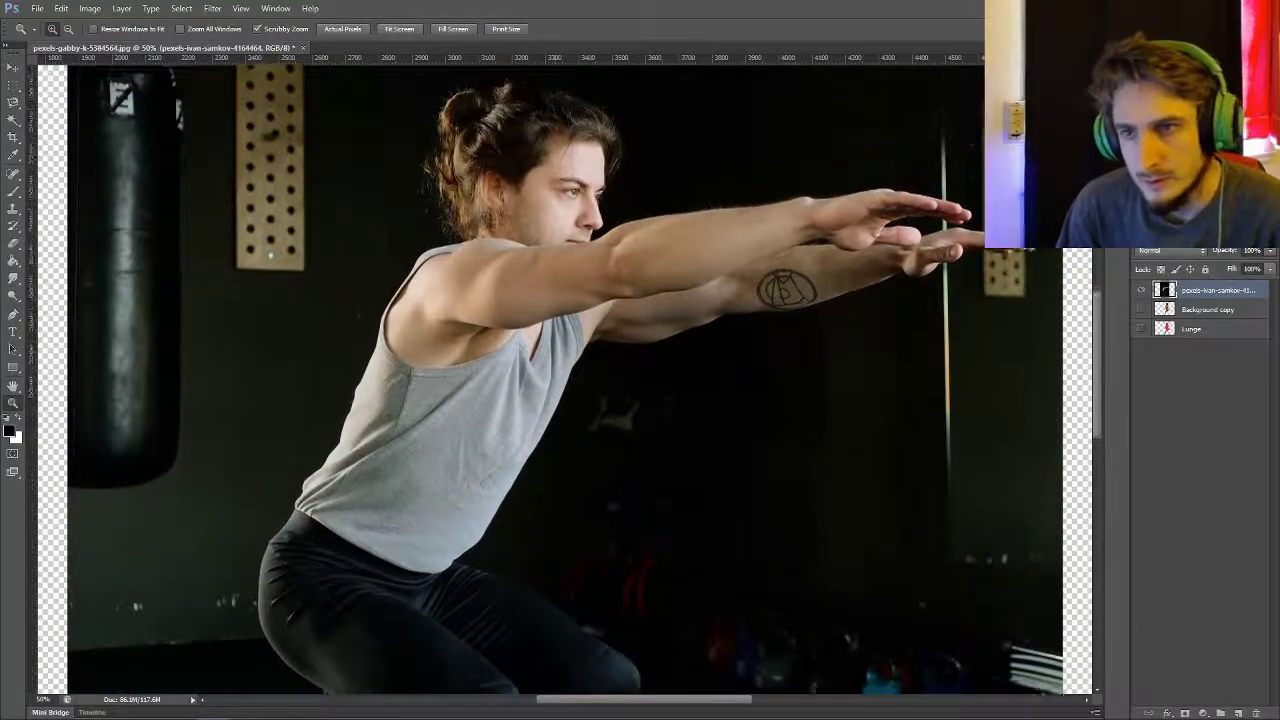
pyautogui.scroll(-15, 564, 380)
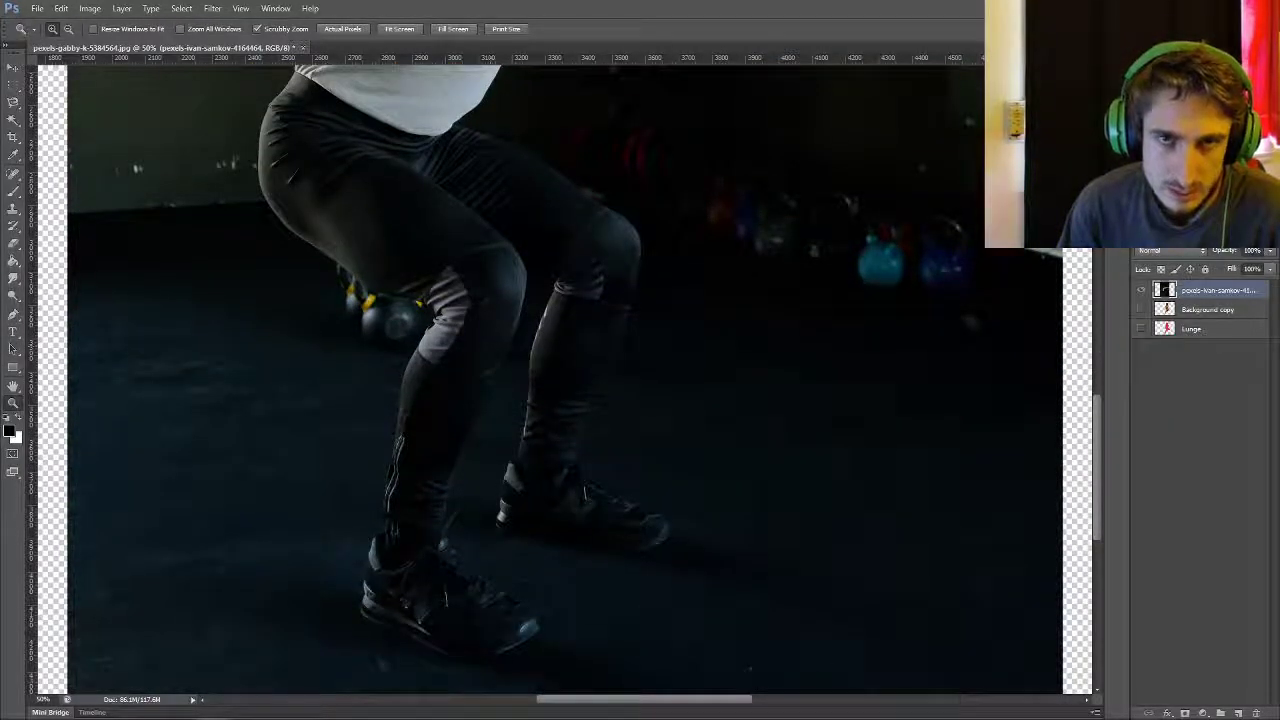
pyautogui.scroll(15, 564, 380)
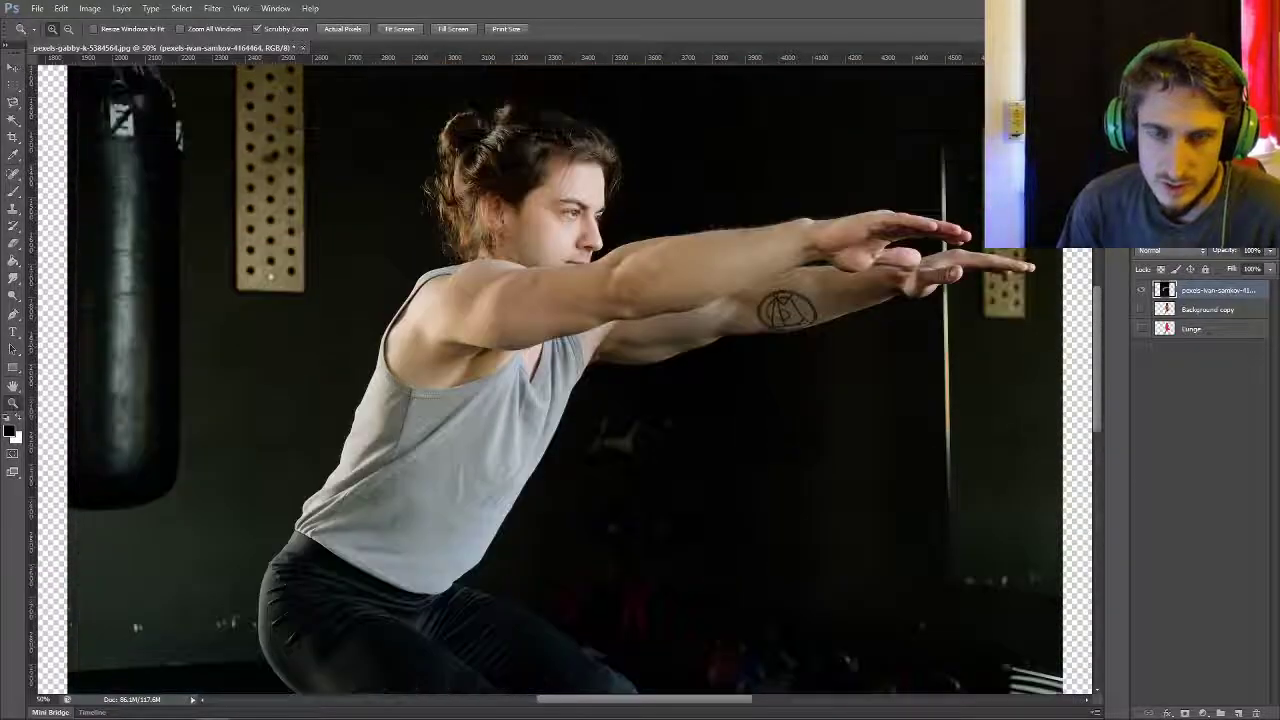
pyautogui.rightClick(195, 337)
pyautogui.click(240, 346)
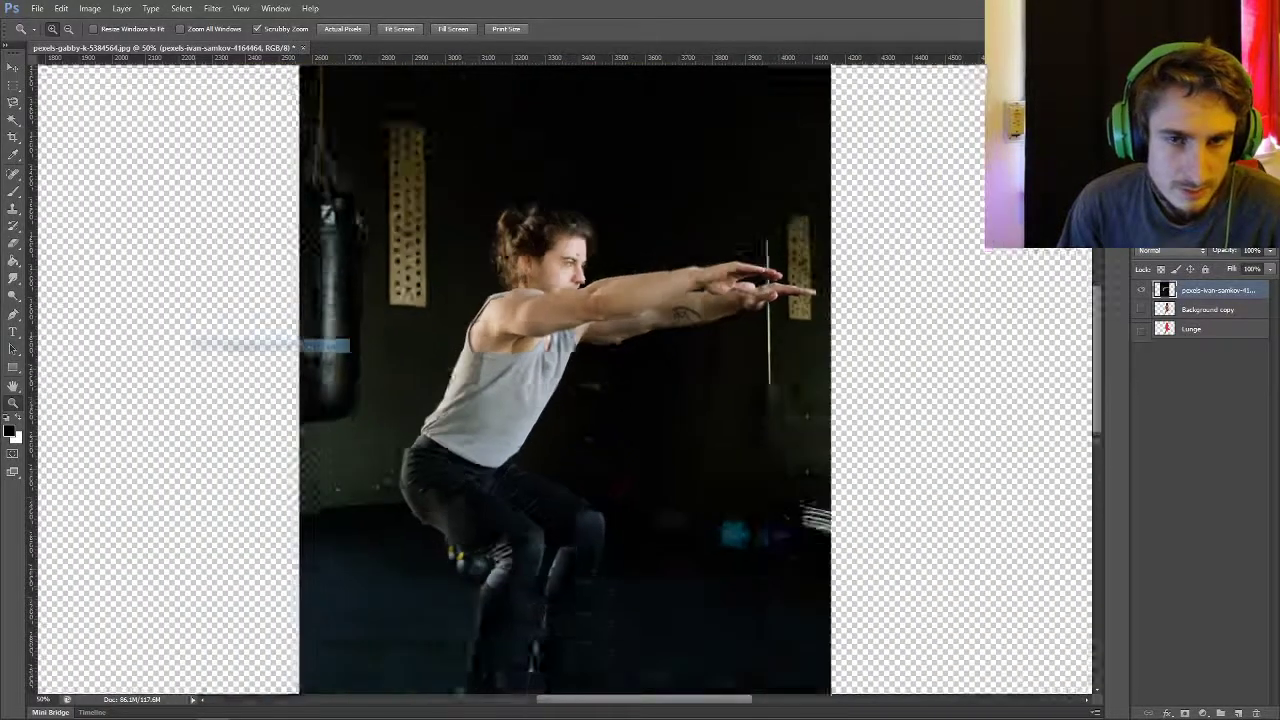
pyautogui.rightClick(514, 332)
pyautogui.click(560, 390)
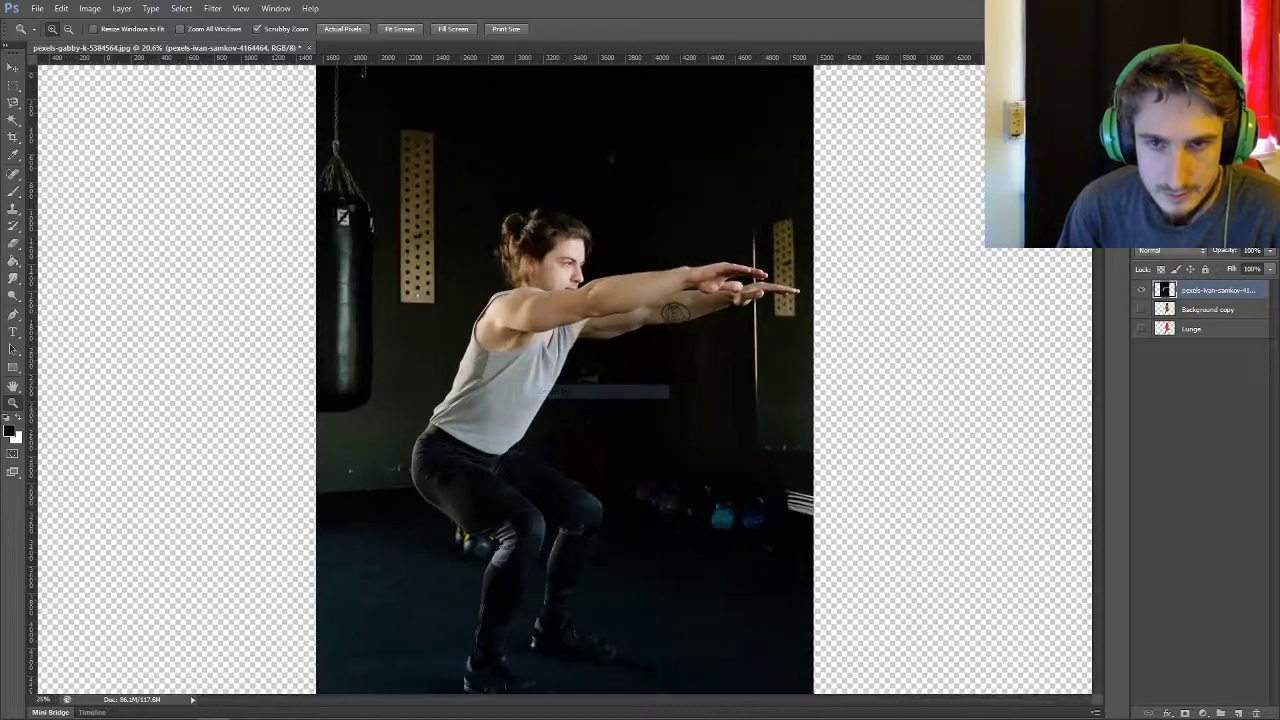
pyautogui.rightClick(570, 311)
pyautogui.click(610, 370)
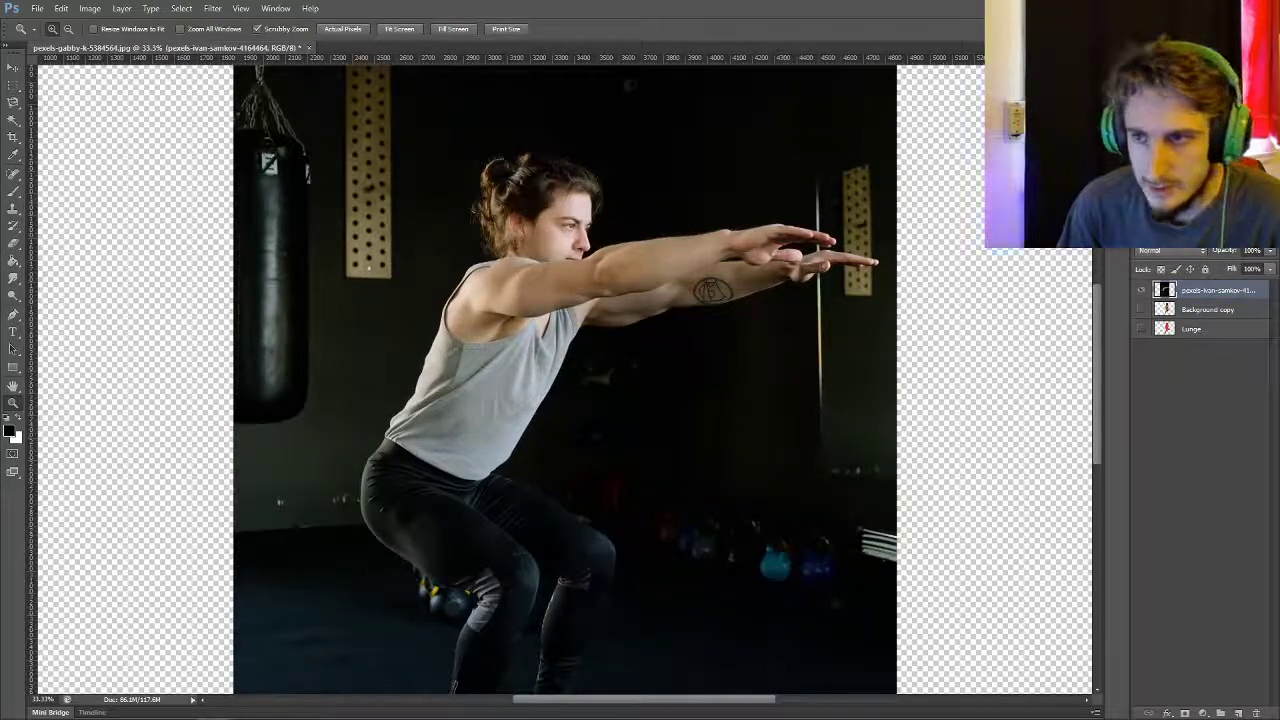
pyautogui.scroll(-3, 565, 380)
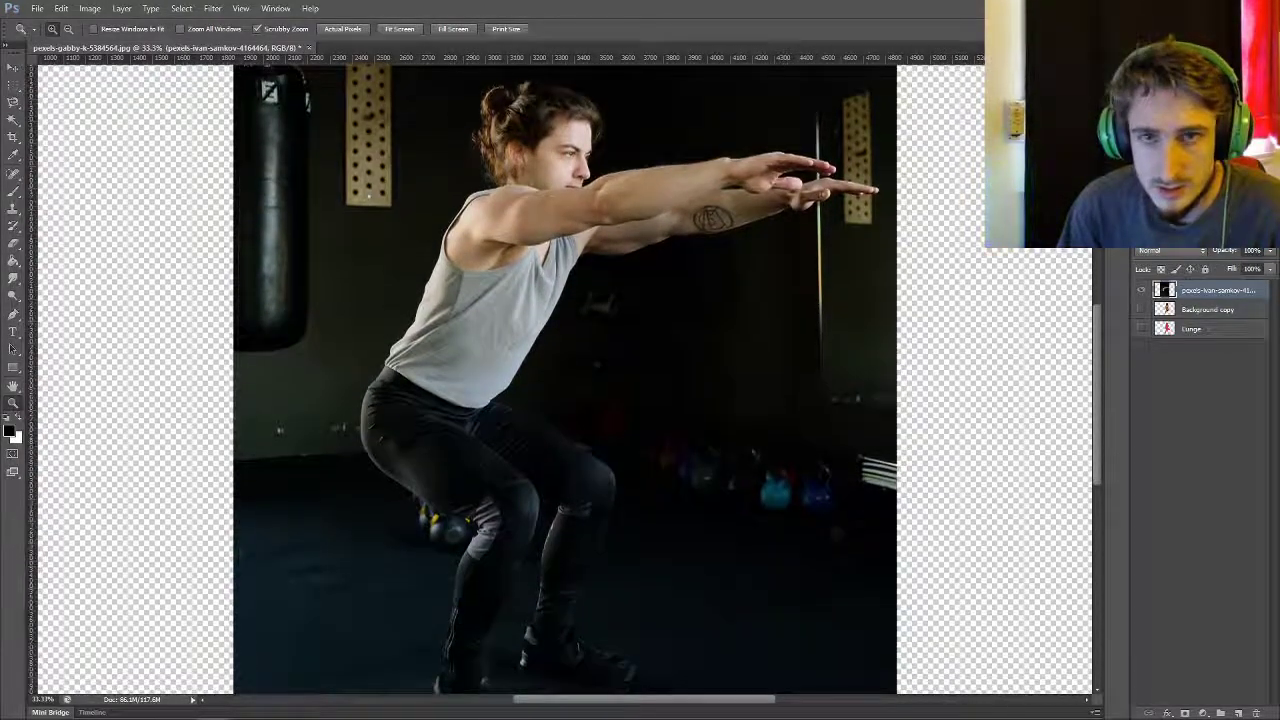
pyautogui.click(13, 102)
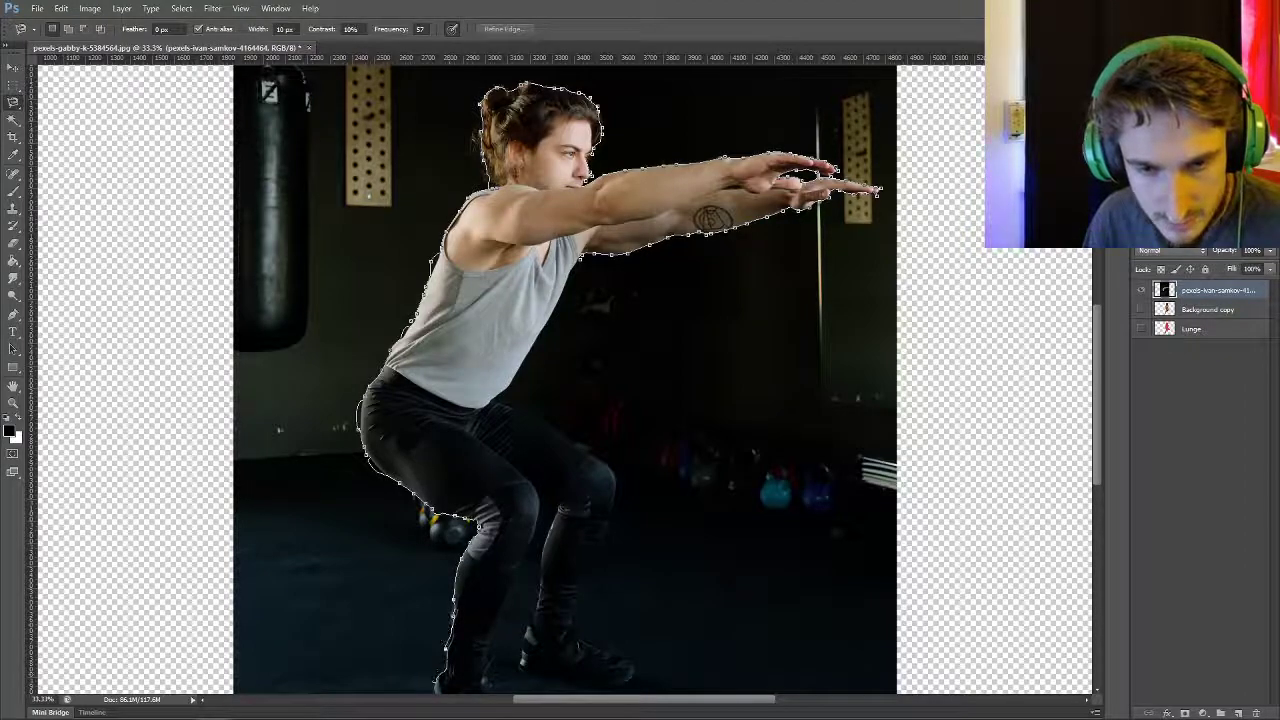
pyautogui.scroll(-1, 441, 686)
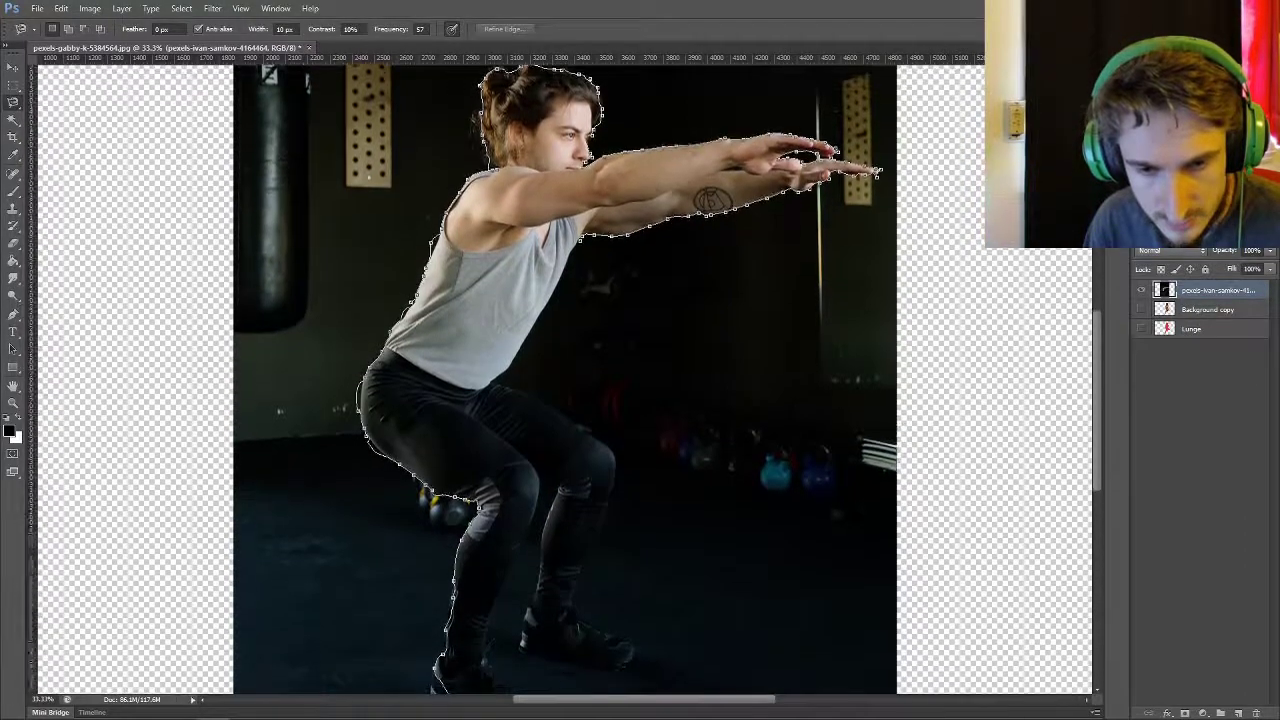
pyautogui.scroll(-1, 440, 688)
pyautogui.scroll(-2, 440, 688)
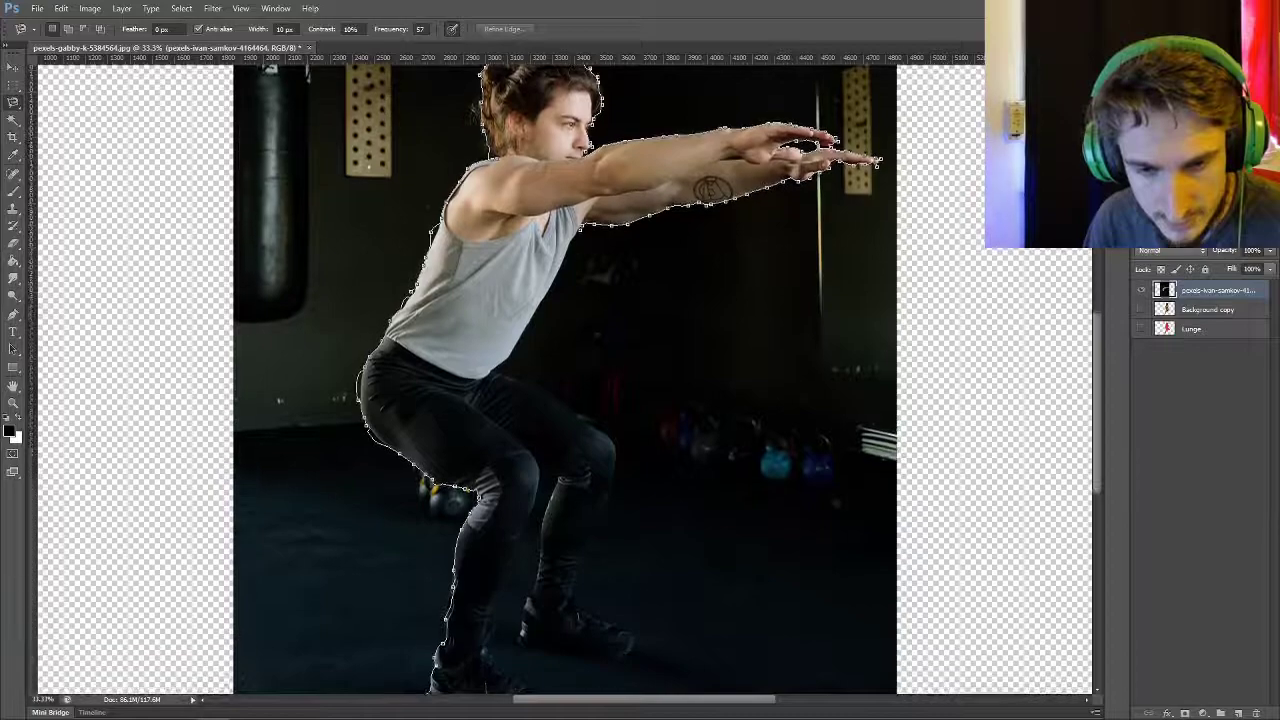
pyautogui.scroll(-2, 440, 688)
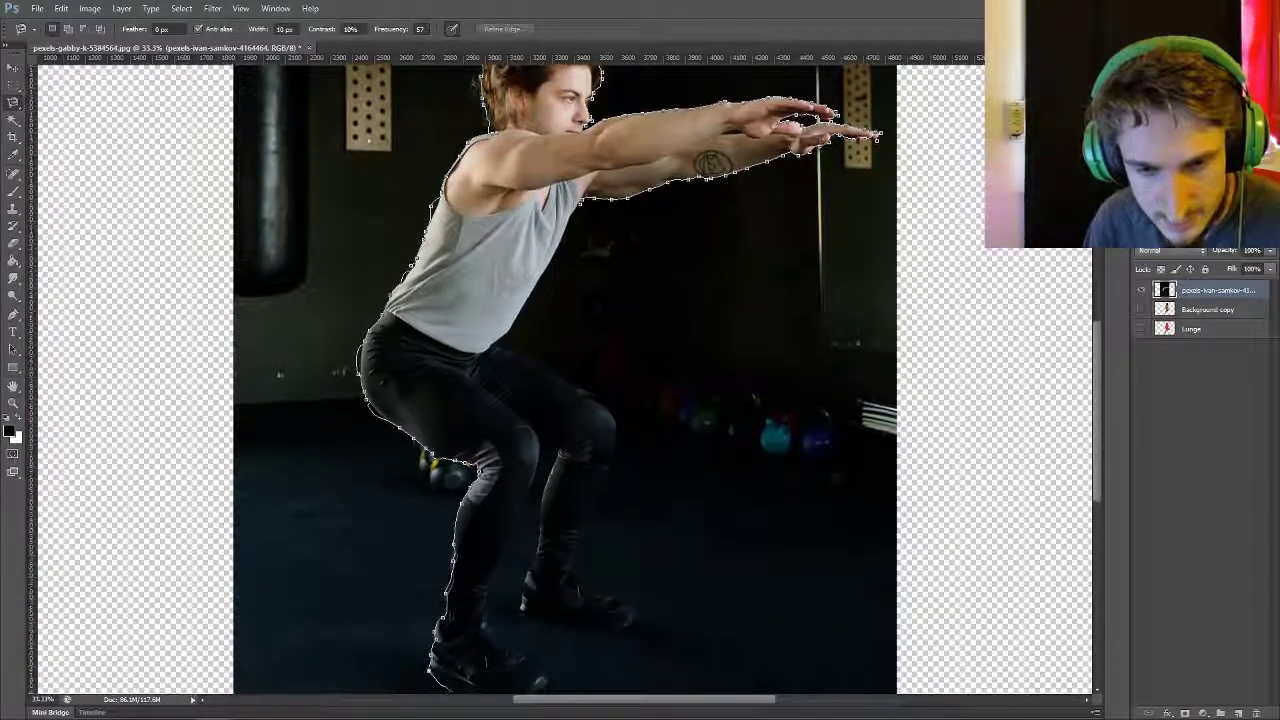
pyautogui.scroll(-1, 440, 688)
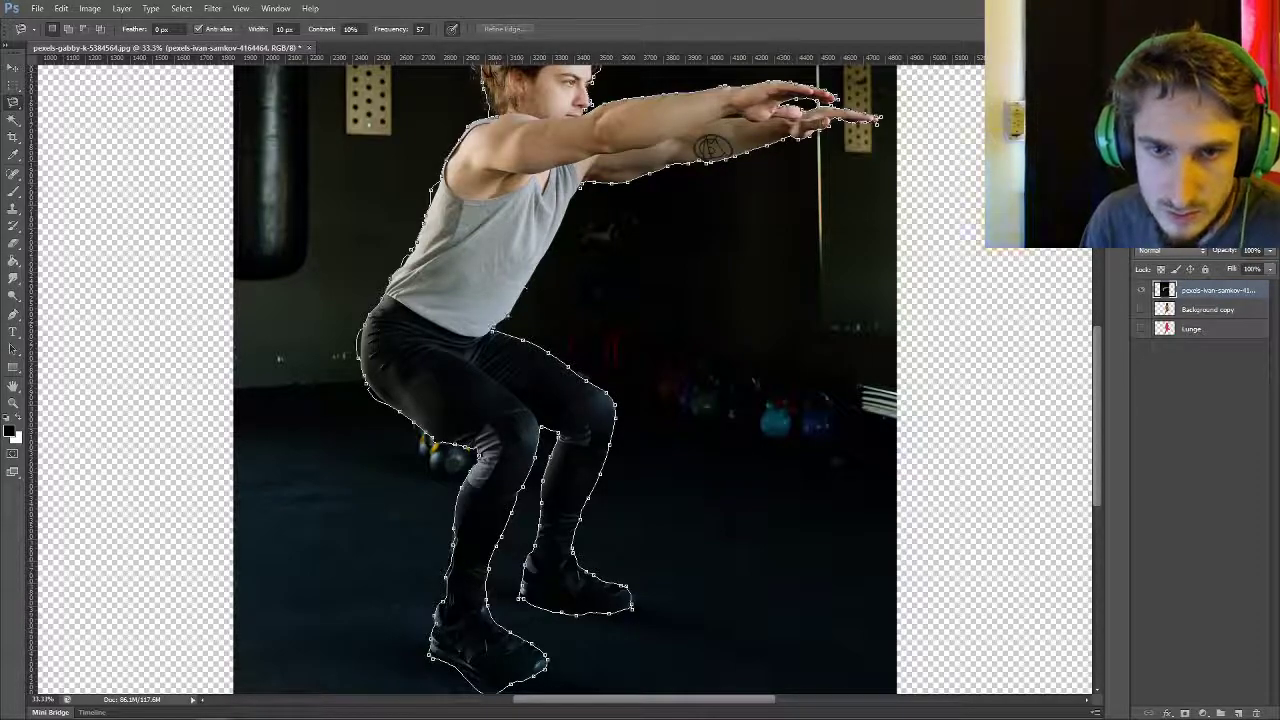
pyautogui.press('Return')
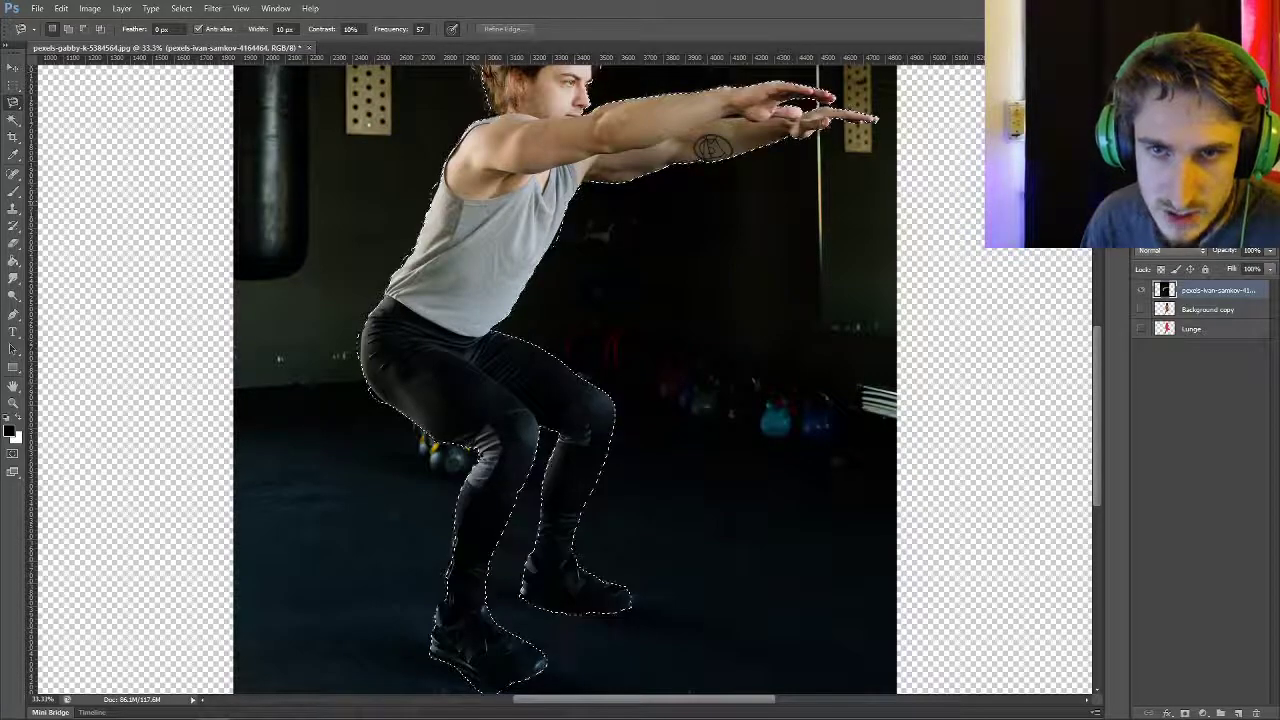
# - Invert the selection around the squatting man, delete the gym background and deselect
pyautogui.scroll(5, 565, 380)
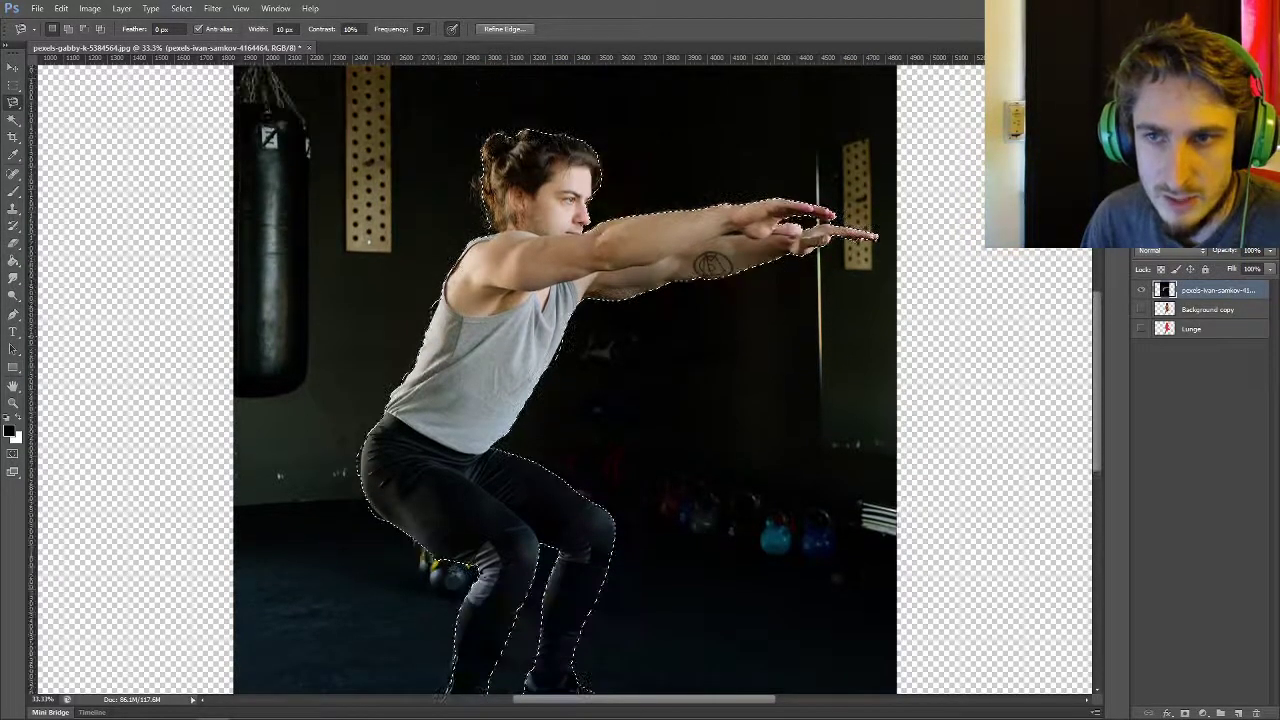
pyautogui.click(13, 85)
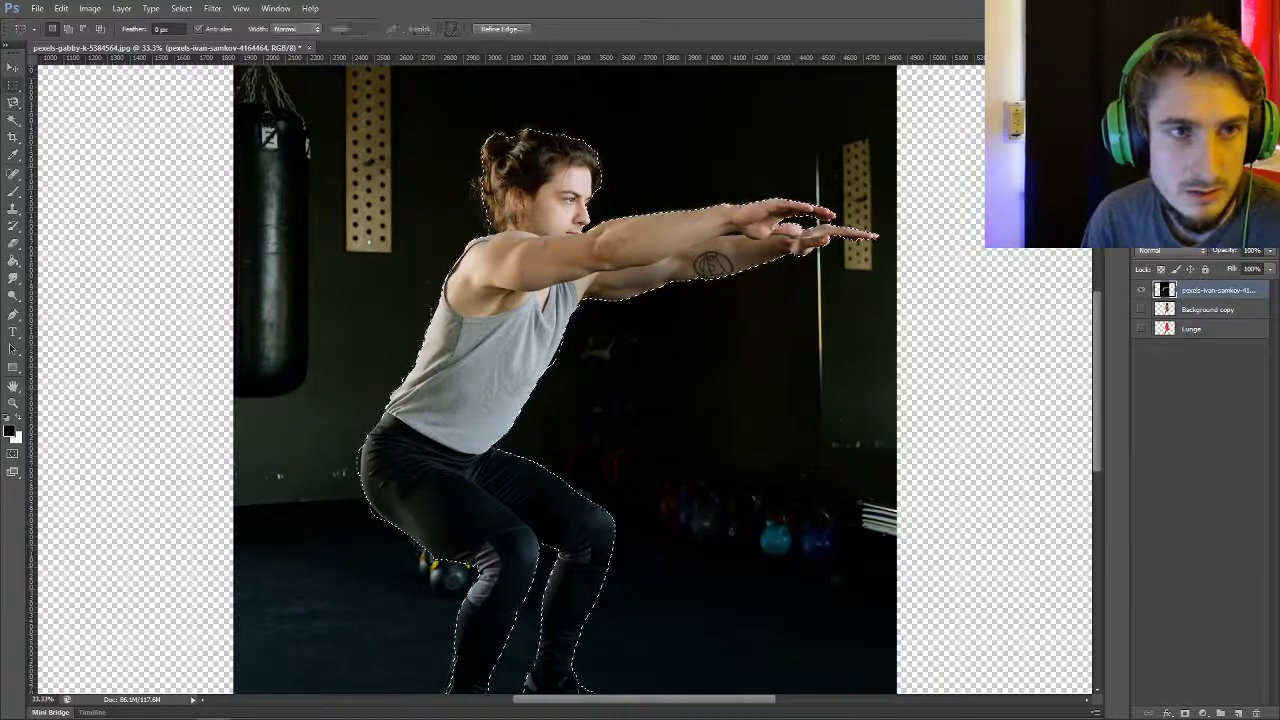
pyautogui.rightClick(482, 278)
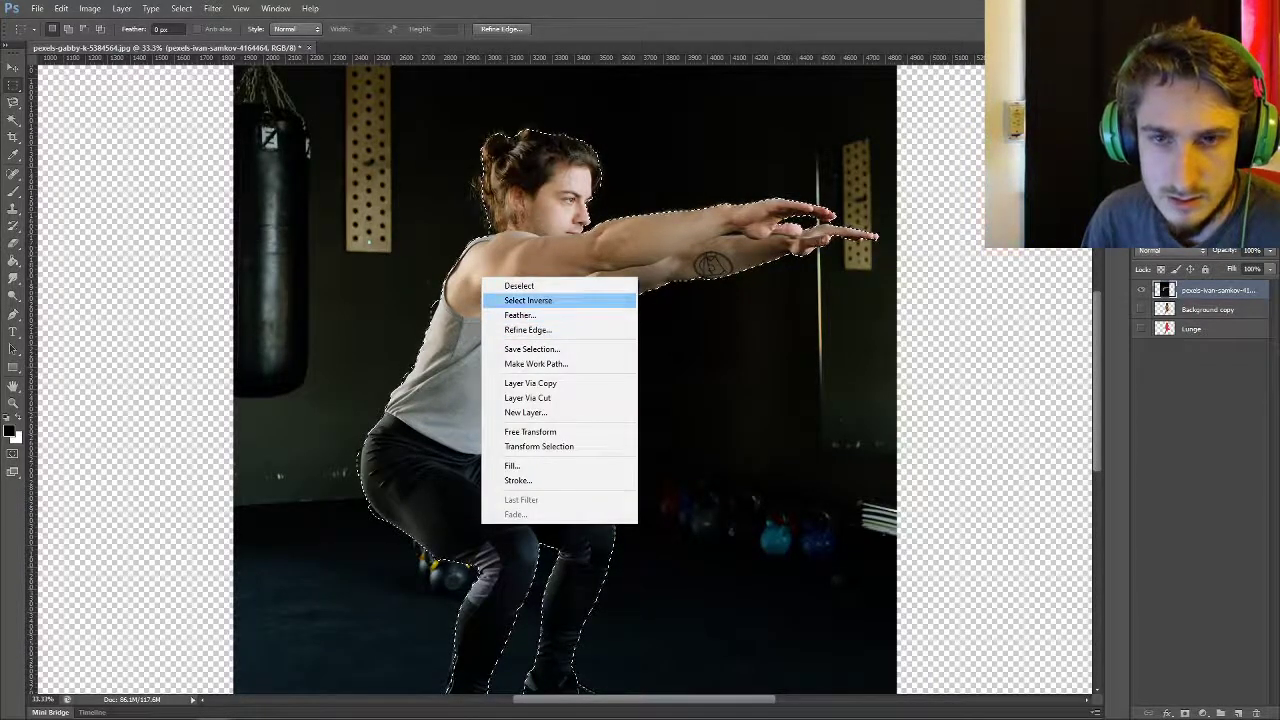
pyautogui.click(528, 300)
pyautogui.press('Delete')
pyautogui.hotkey('ctrl', 'd')
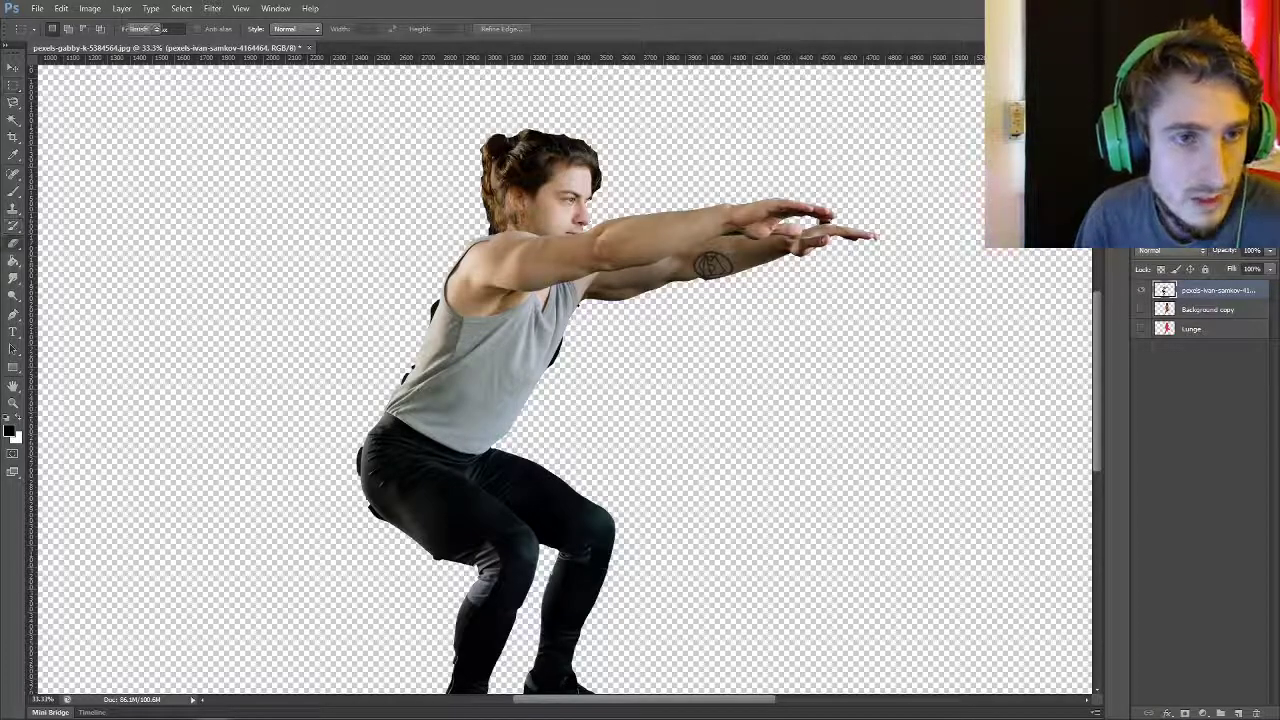
# - Erase the leftover background scraps along the squatting man's torso and beneath his front shoe
pyautogui.press('e')
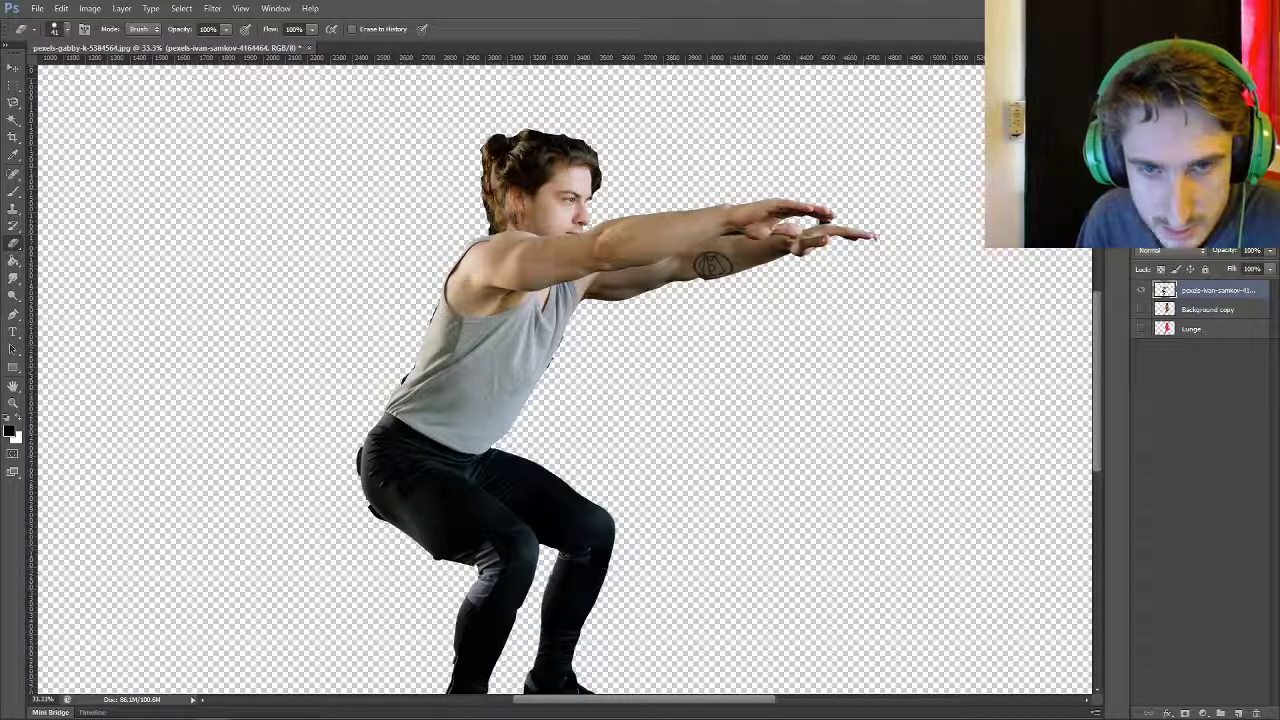
pyautogui.press('w')
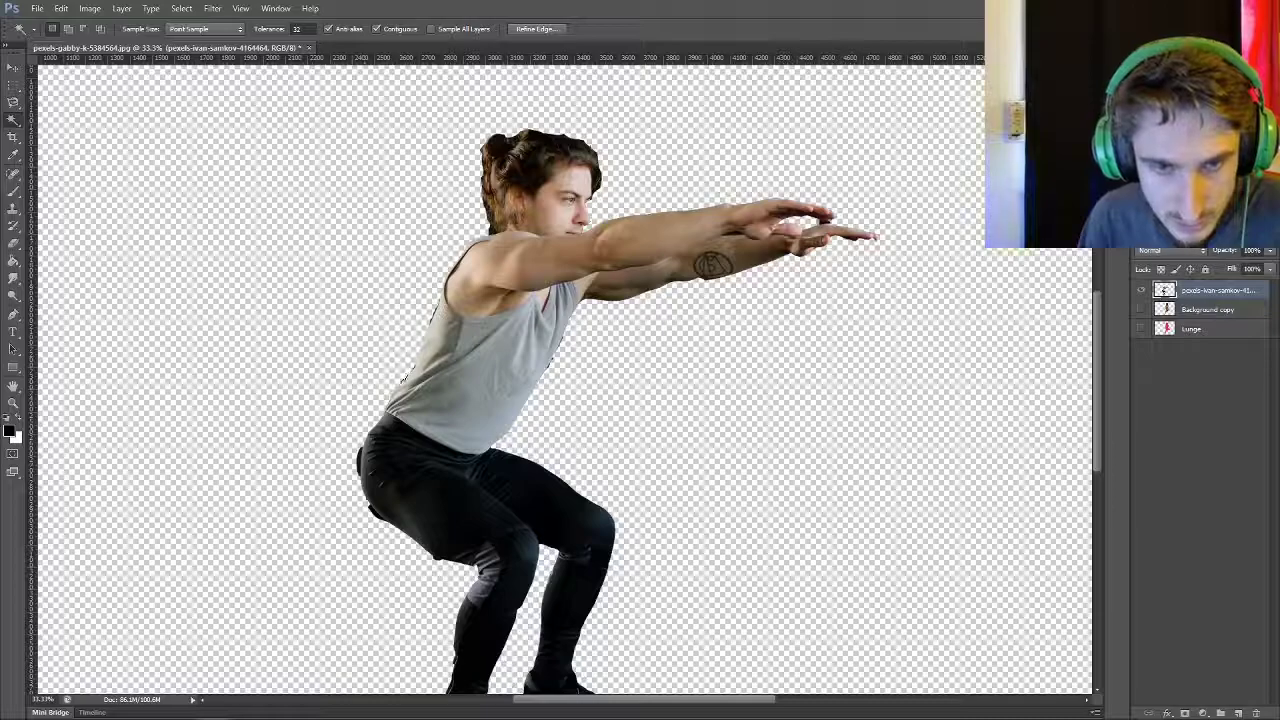
pyautogui.scroll(-1, 382, 515)
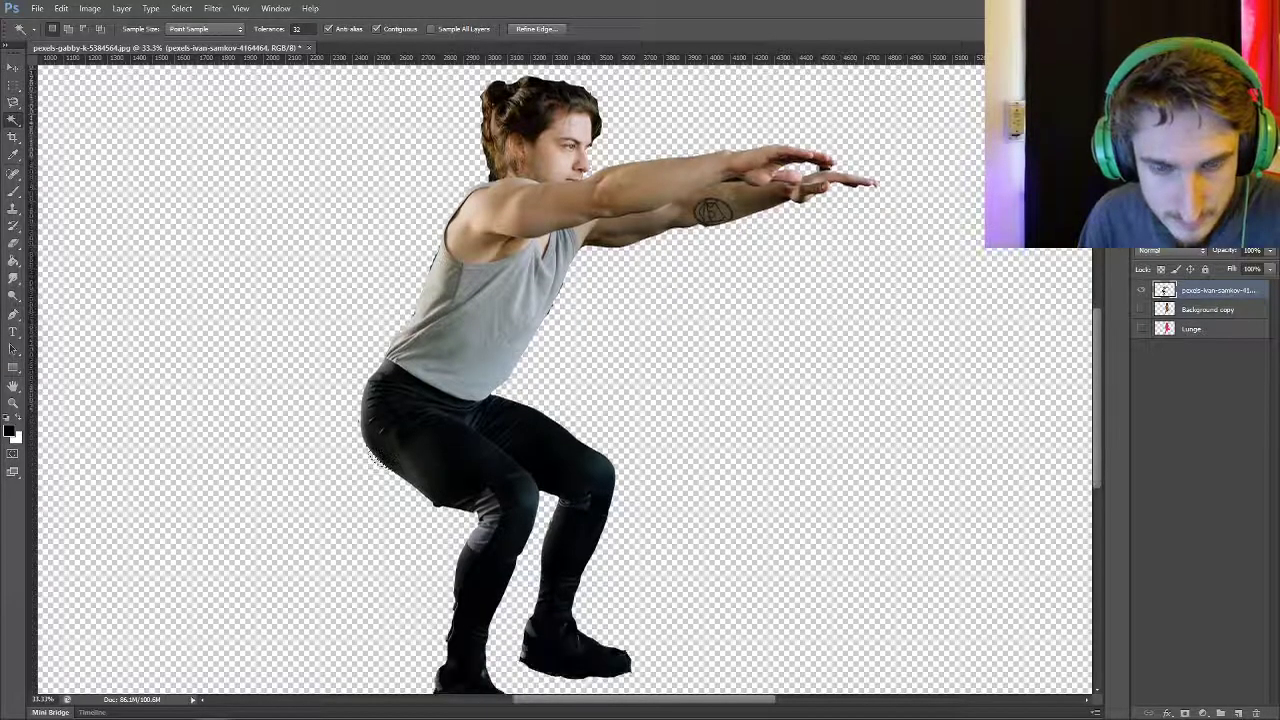
pyautogui.scroll(-2, 378, 455)
pyautogui.click(378, 333)
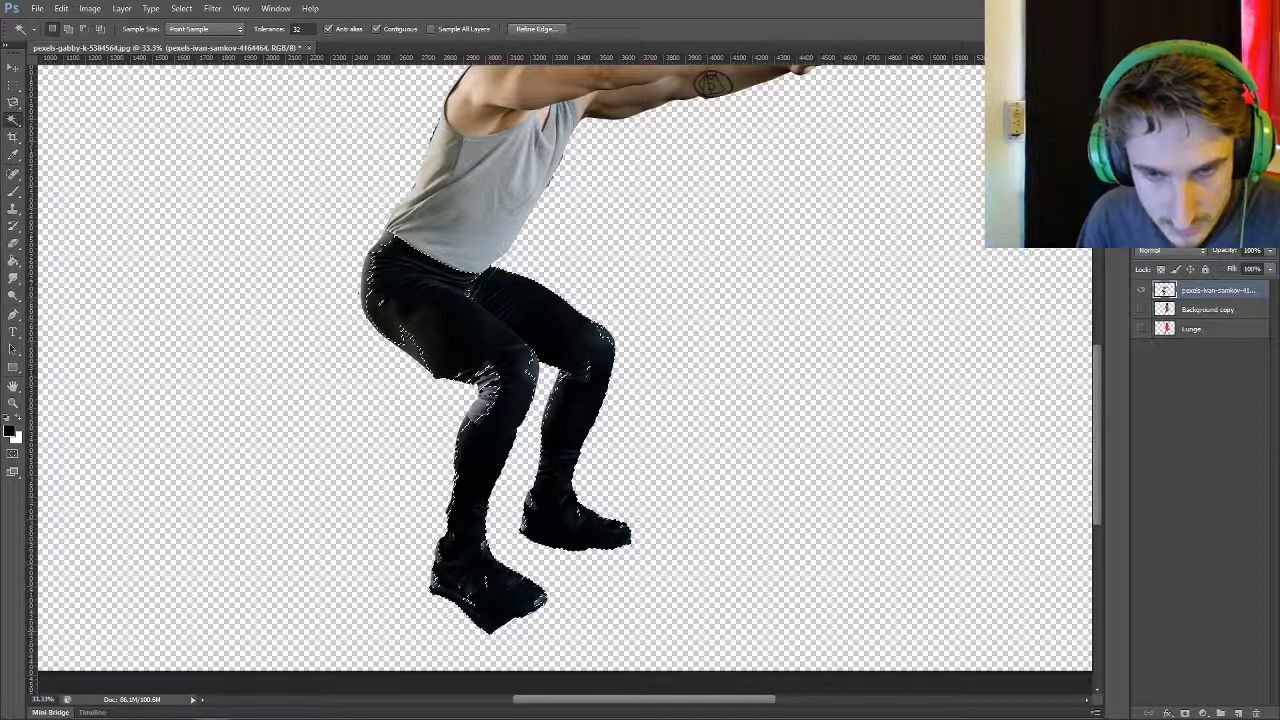
pyautogui.press('m')
pyautogui.hotkey('ctrl', 'd')
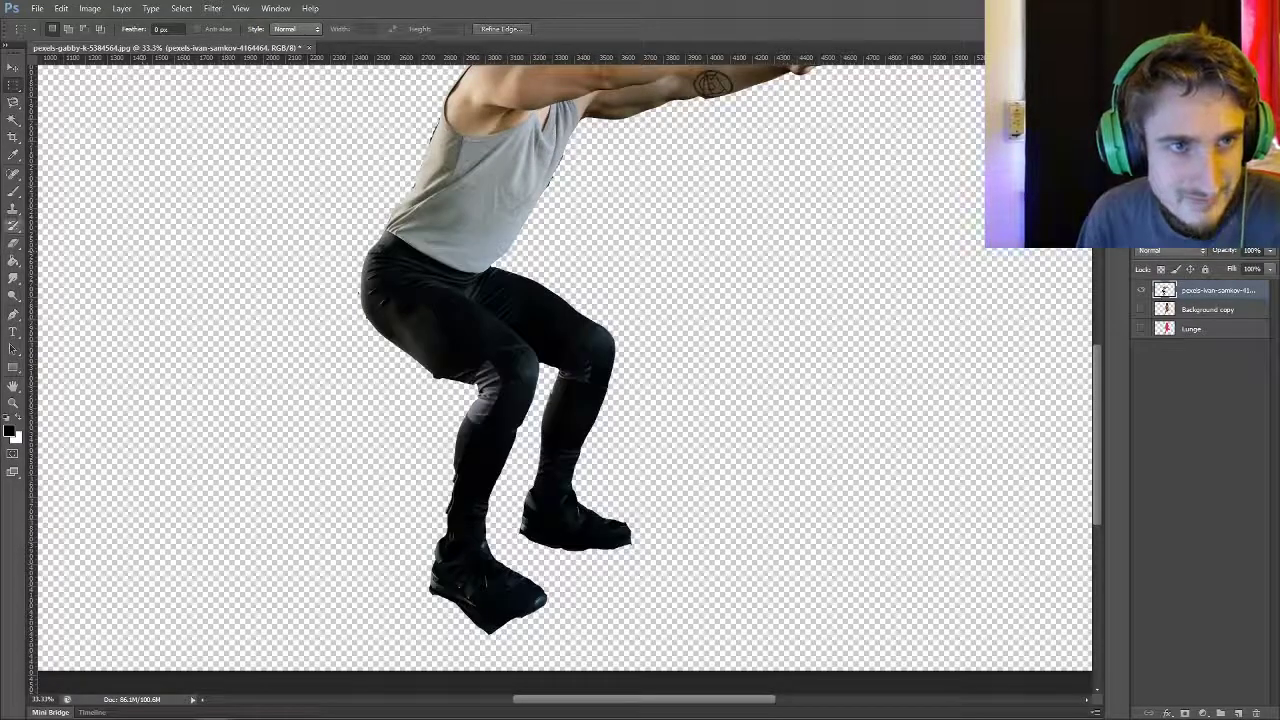
pyautogui.press('e')
pyautogui.moveTo(464, 612); pyautogui.dragTo(505, 626)
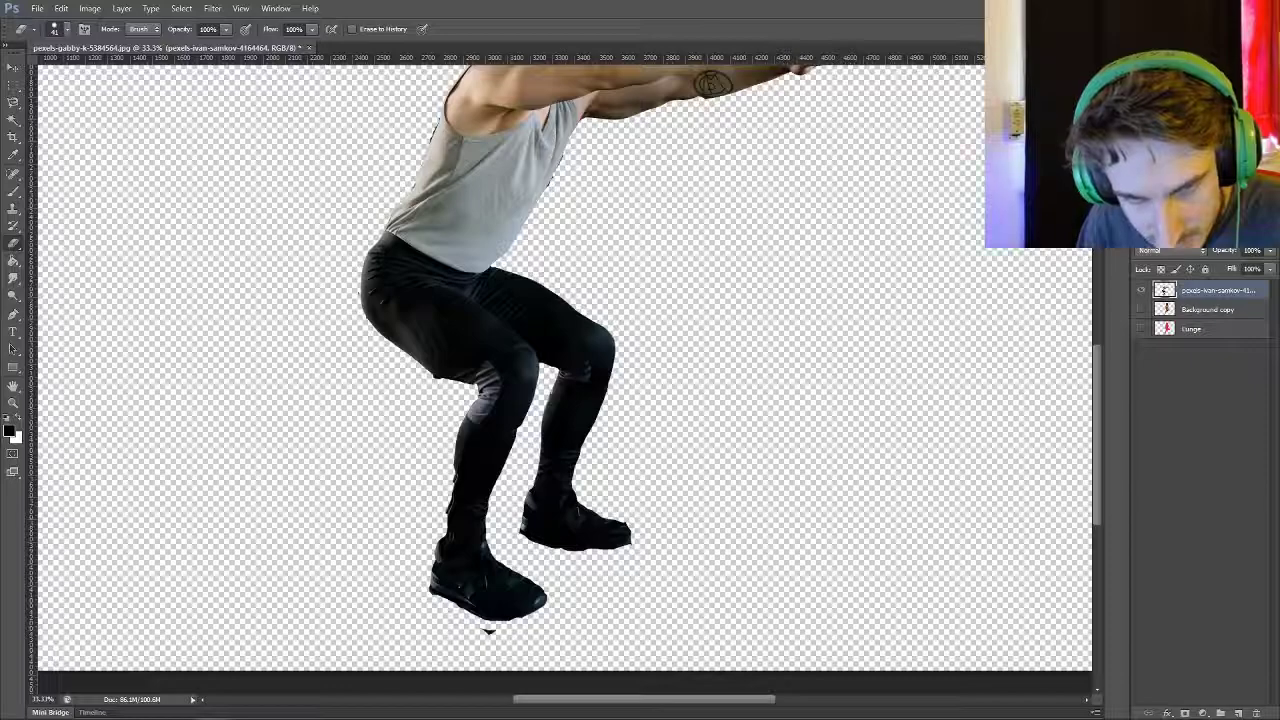
pyautogui.click(489, 631)
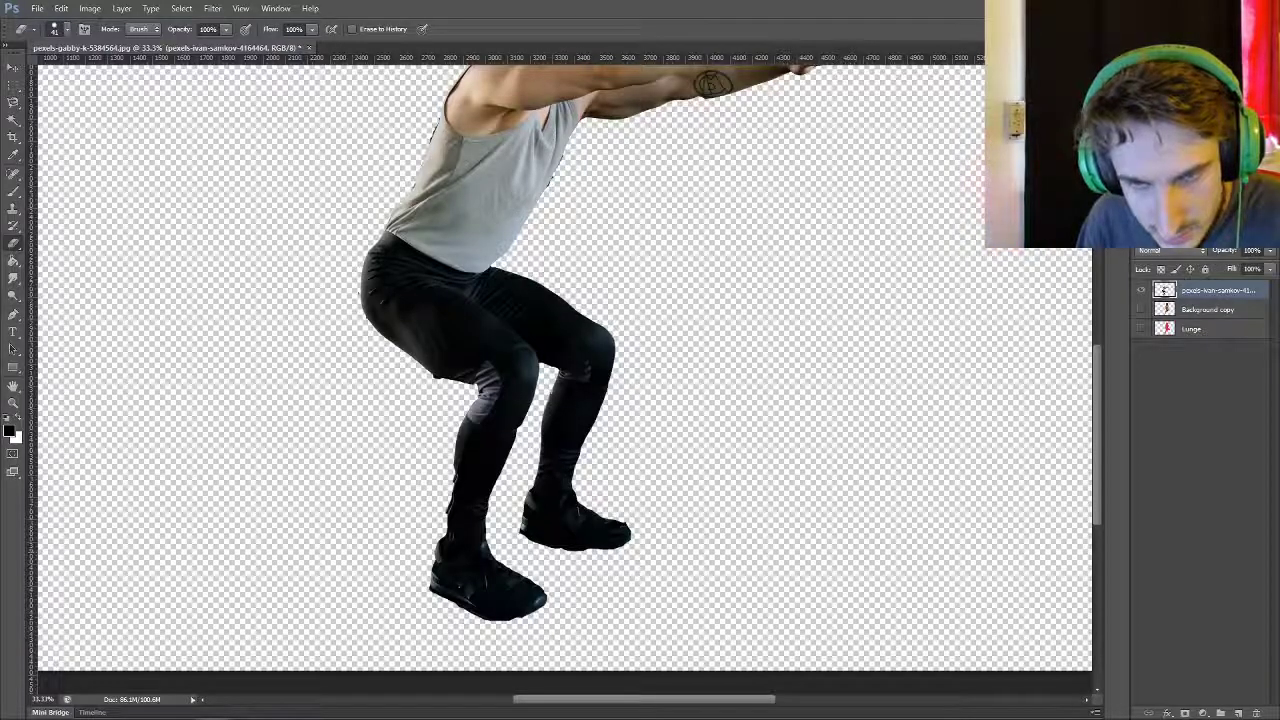
# - Select the leftover background patch between the man's outstretched hands with the Magic Wand, remove it and deselect
pyautogui.scroll(3, 646, 125)
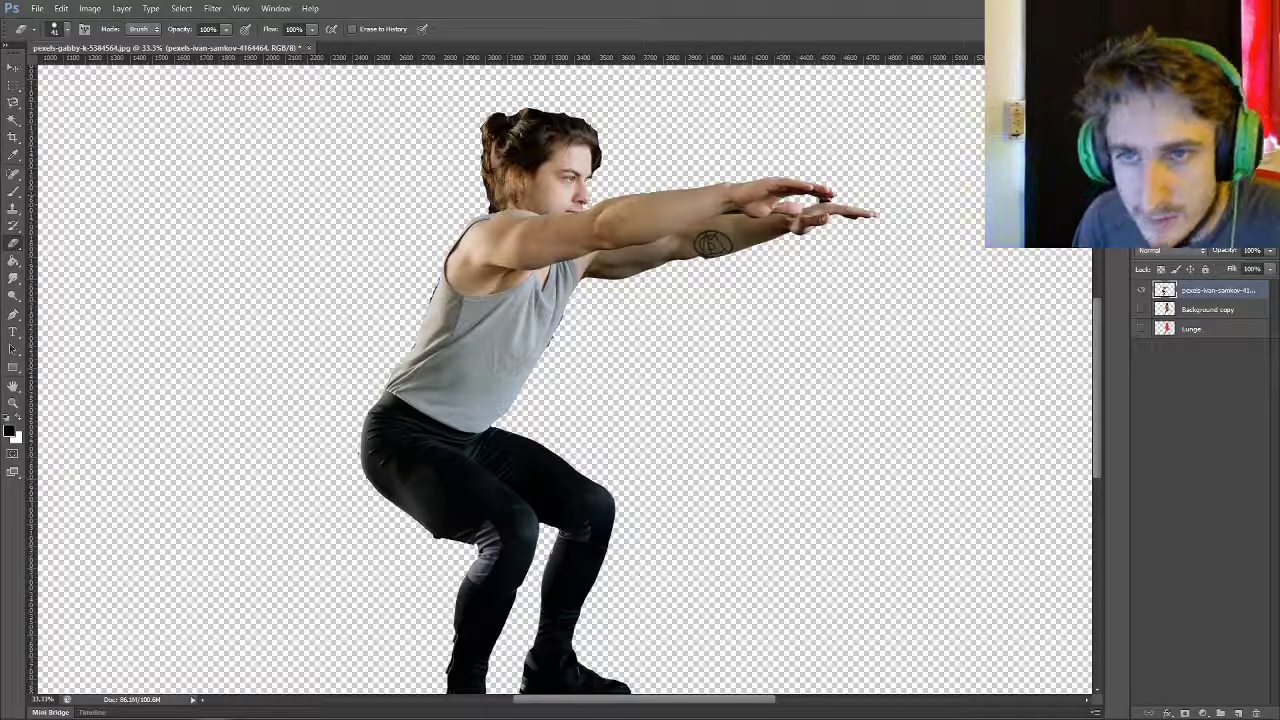
pyautogui.press('w')
pyautogui.click(822, 200)
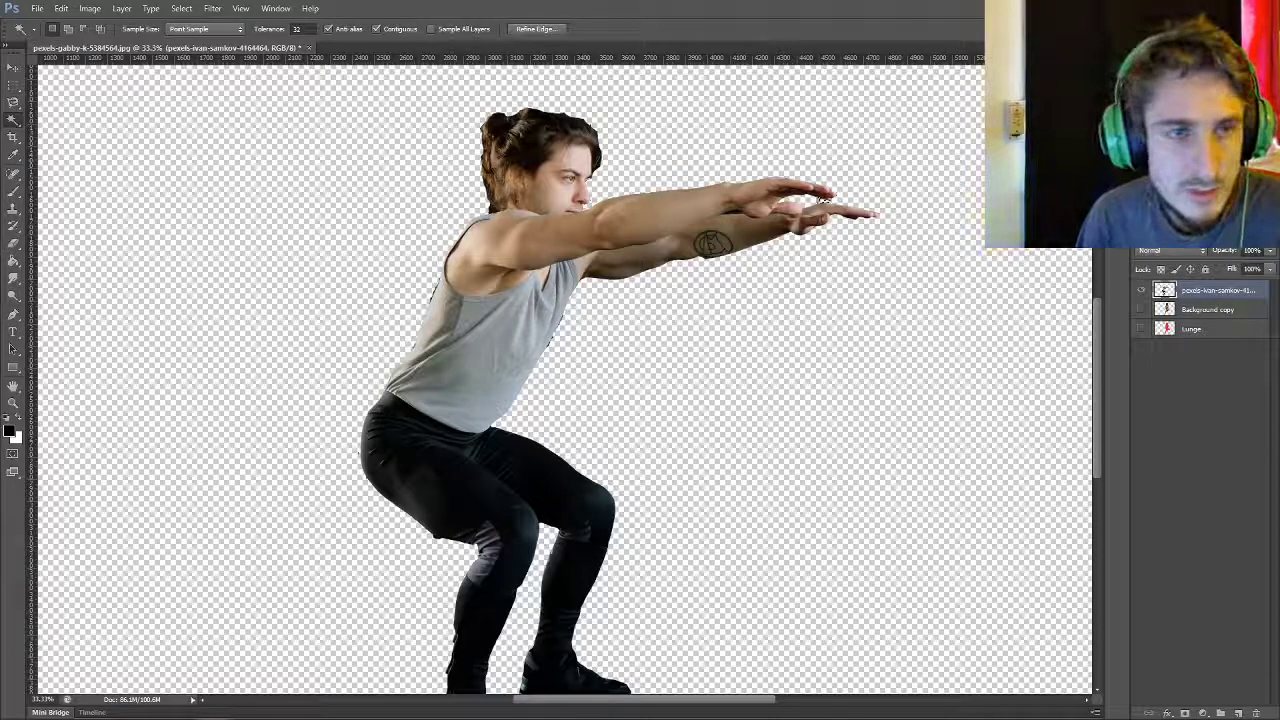
pyautogui.press('m')
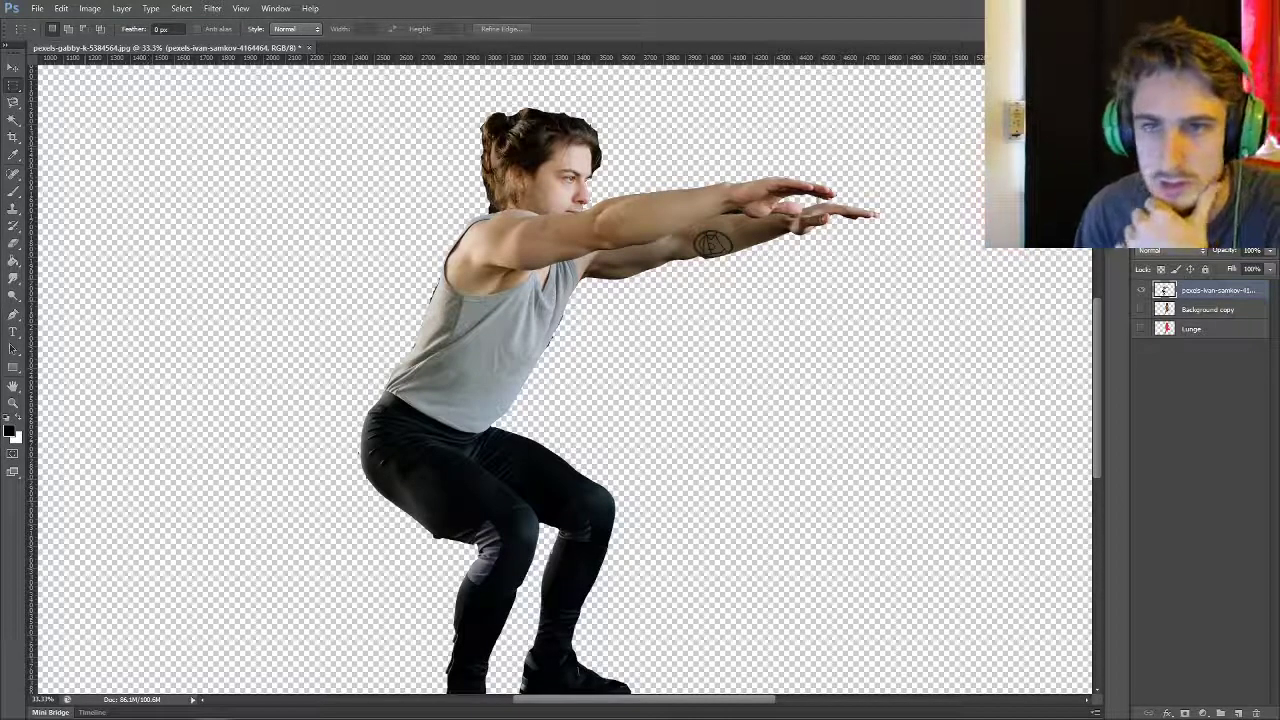
# - Select the transparent area around the squatting man, invert the selection to his figure, and add a new layer
pyautogui.press('w')
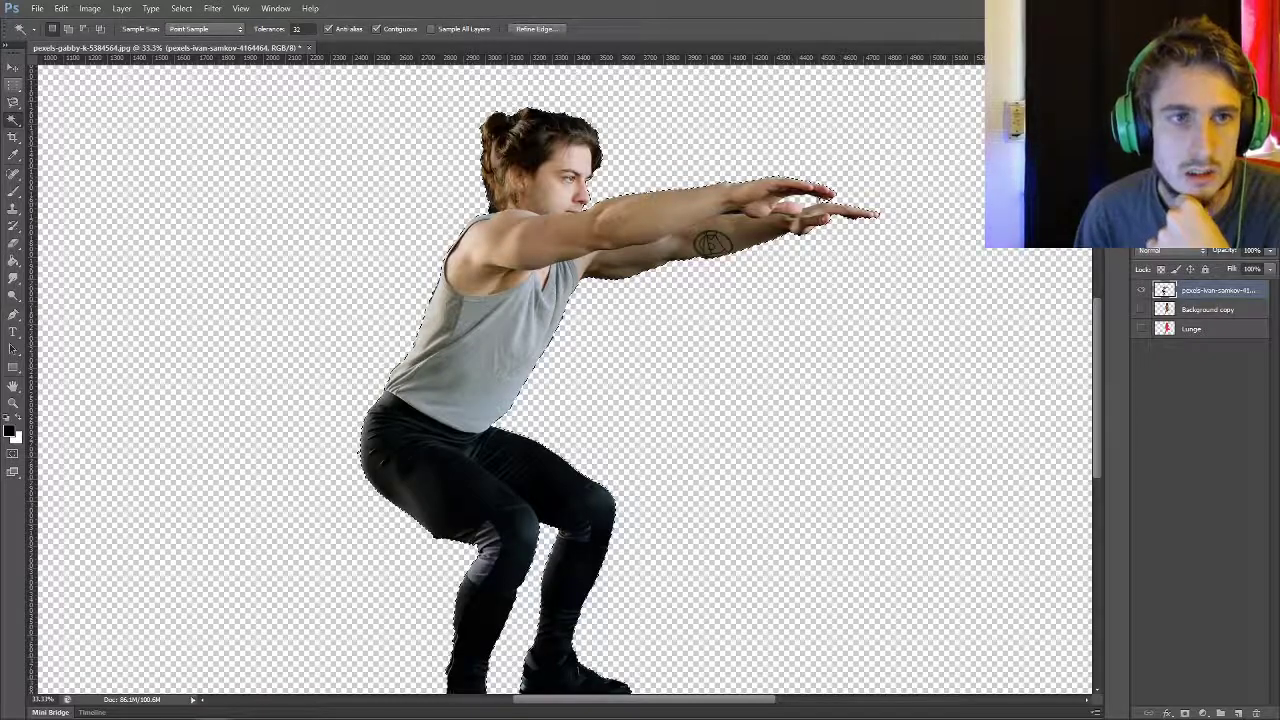
pyautogui.press('m')
pyautogui.rightClick(312, 202)
pyautogui.click(355, 222)
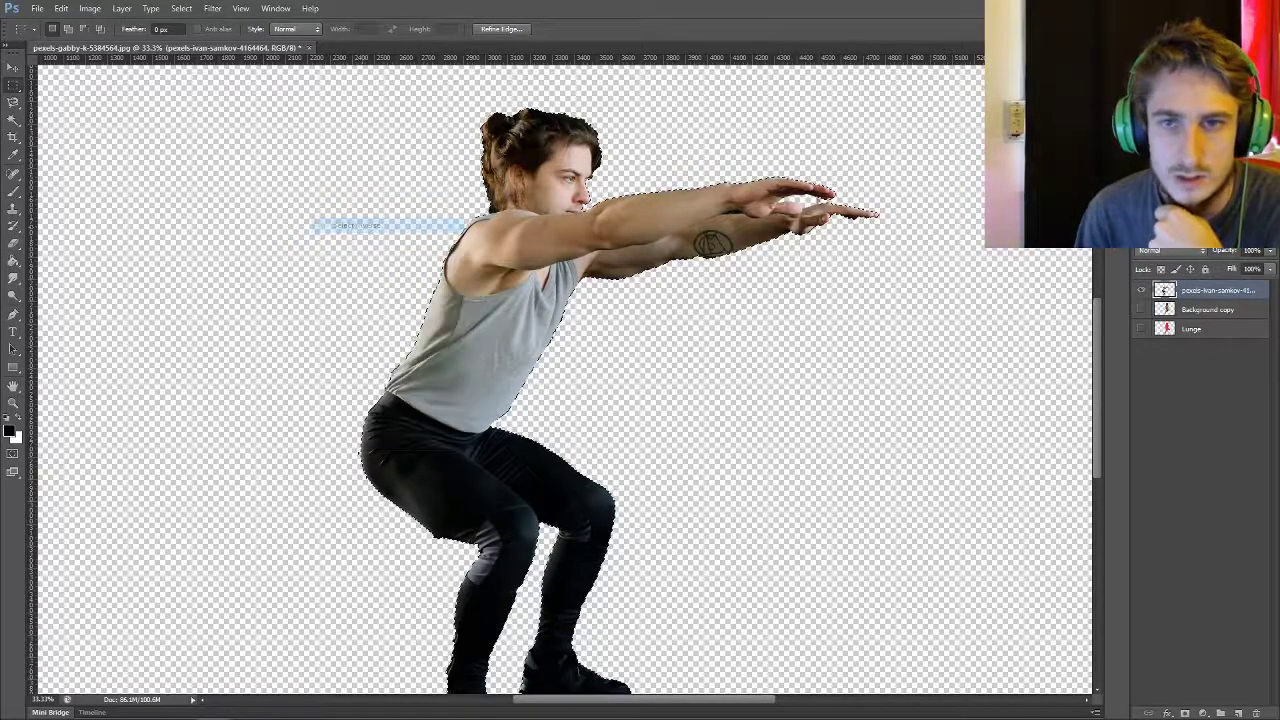
pyautogui.click(1238, 713)
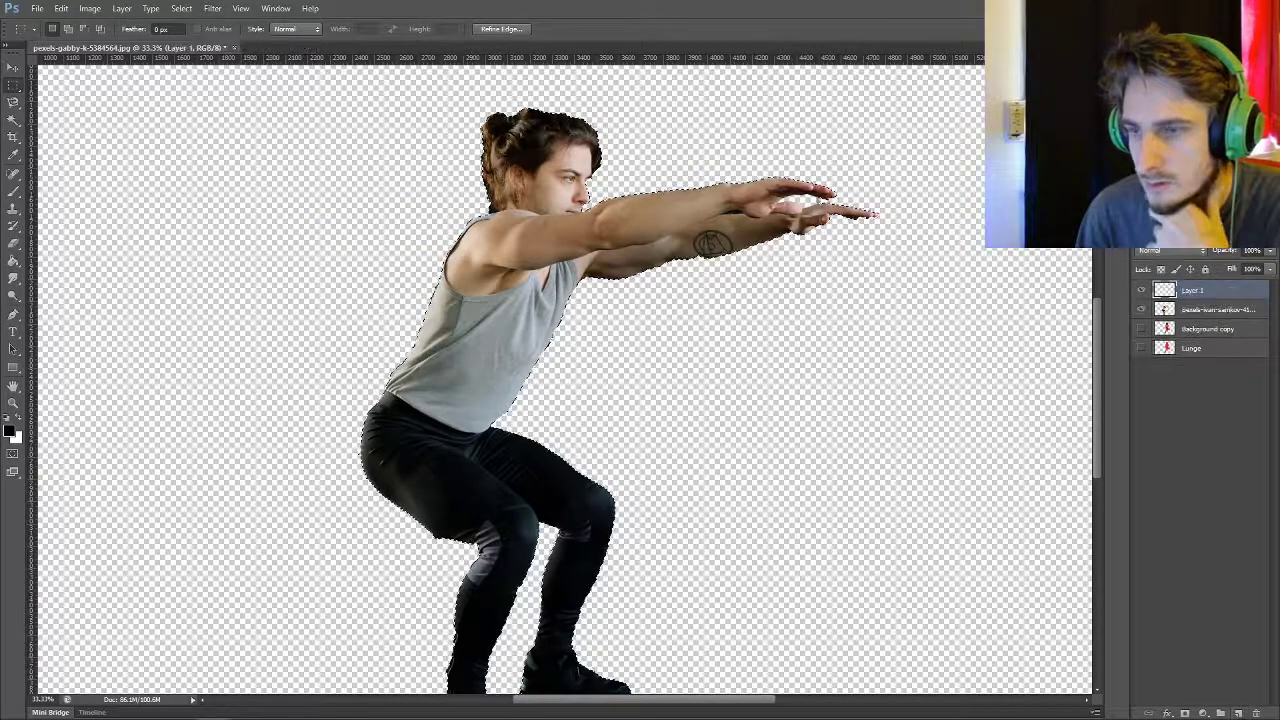
# - Set the foreground color to a saturated blue, fill the squatting figure's selection on the new layer and deselect
pyautogui.press('i')
pyautogui.click(10, 431)
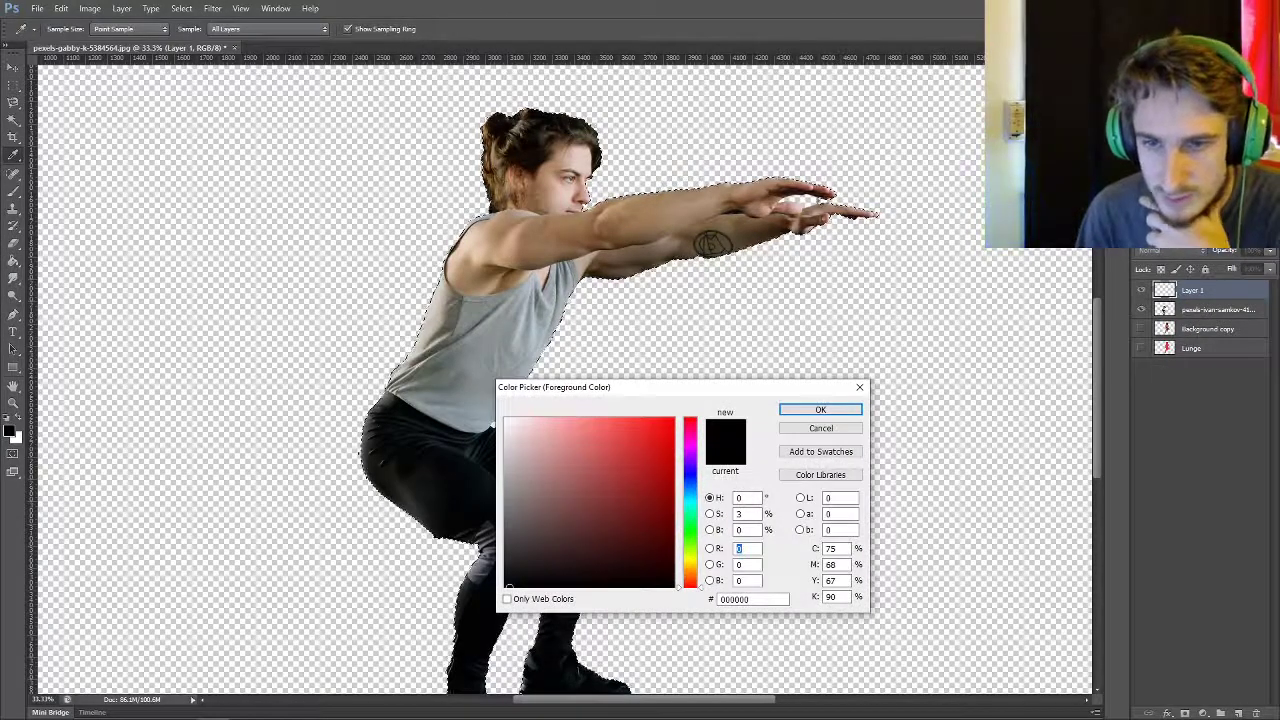
pyautogui.click(690, 477)
pyautogui.moveTo(620, 449); pyautogui.dragTo(668, 443)
pyautogui.click(820, 409)
pyautogui.press('g')
pyautogui.click(510, 345)
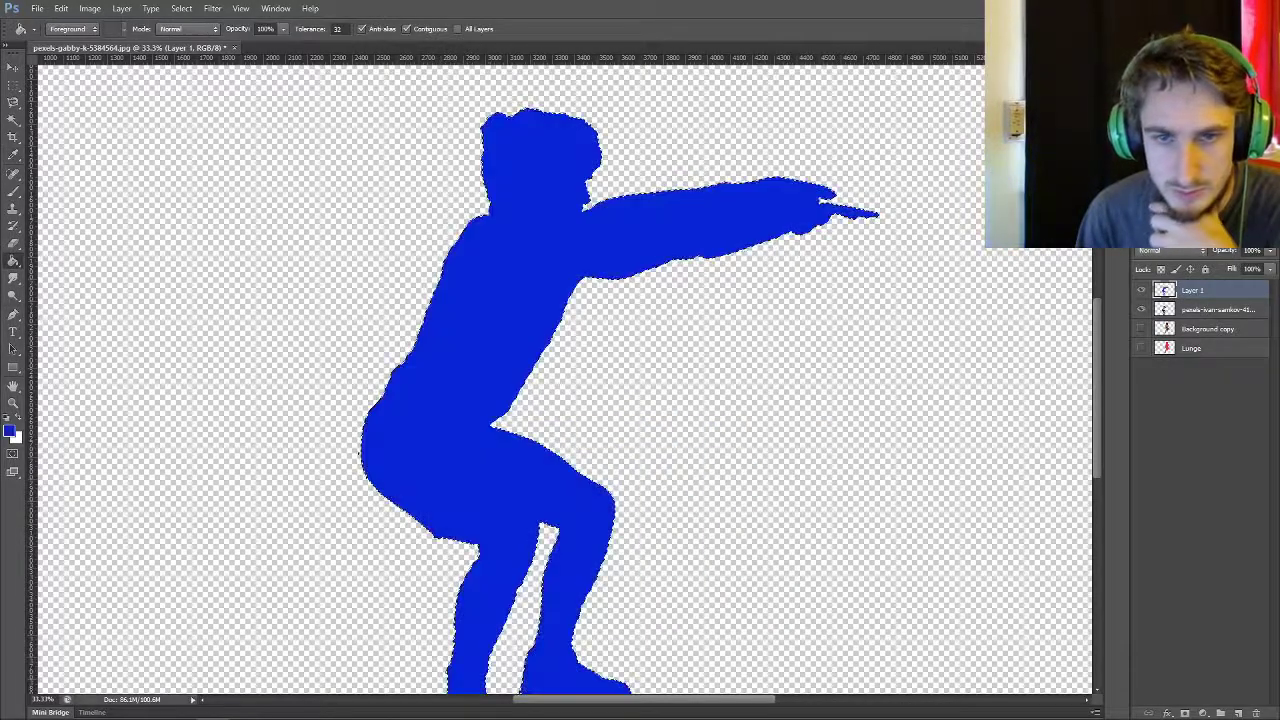
pyautogui.press('m')
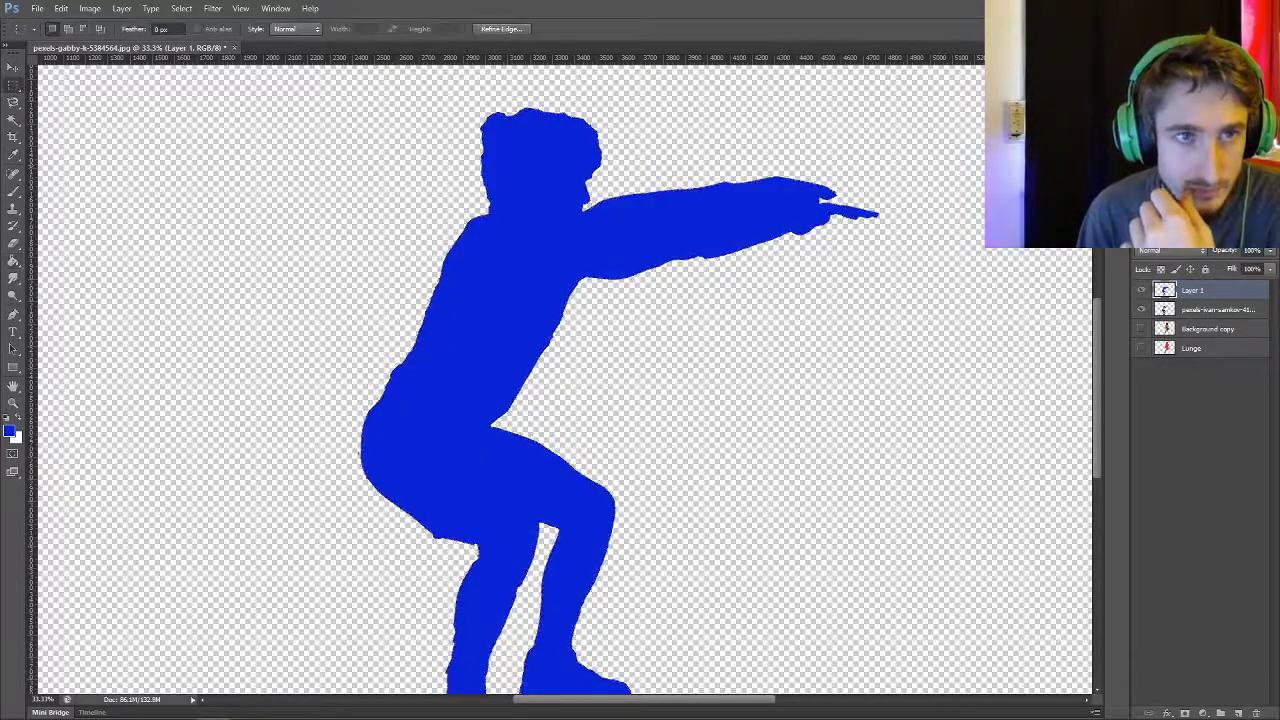
pyautogui.hotkey('ctrl', 'd')
pyautogui.scroll(-3, 565, 380)
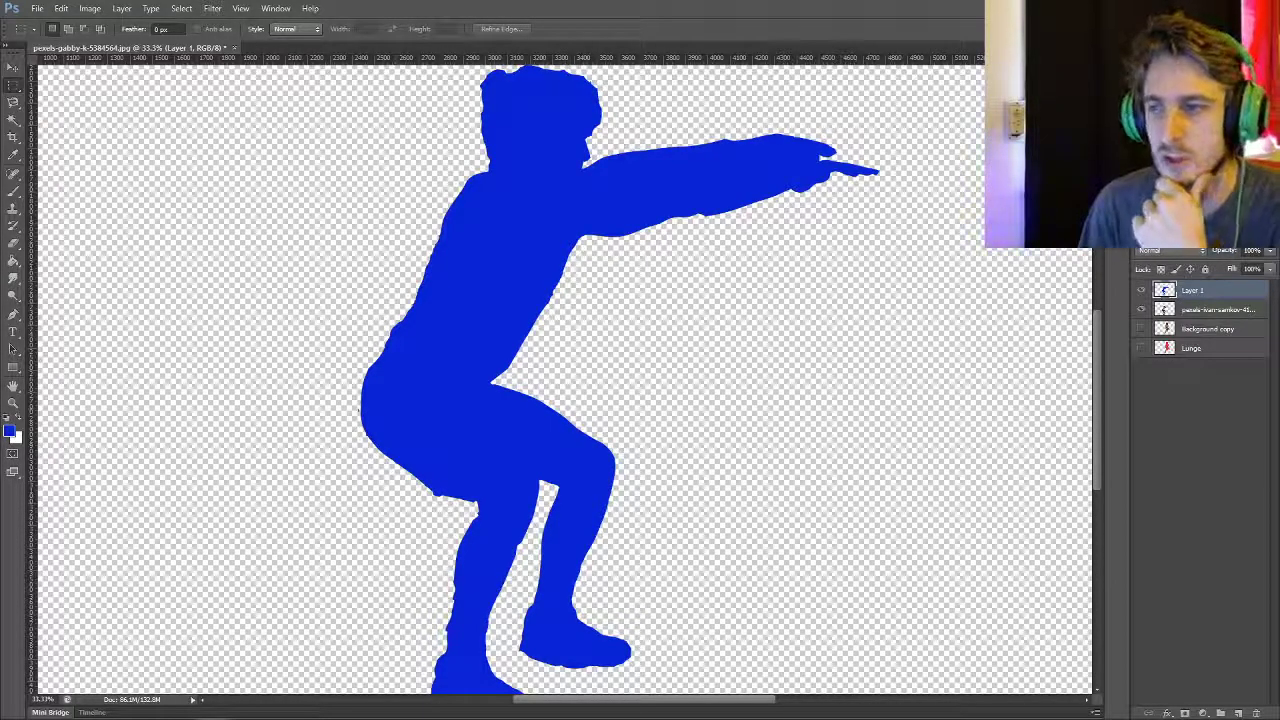
# - Hide the blue silhouette and squat photo layers, and place the photo of the woman doing a sit-up
pyautogui.moveTo(1141, 290); pyautogui.dragTo(1141, 309)
pyautogui.click(1180, 420)
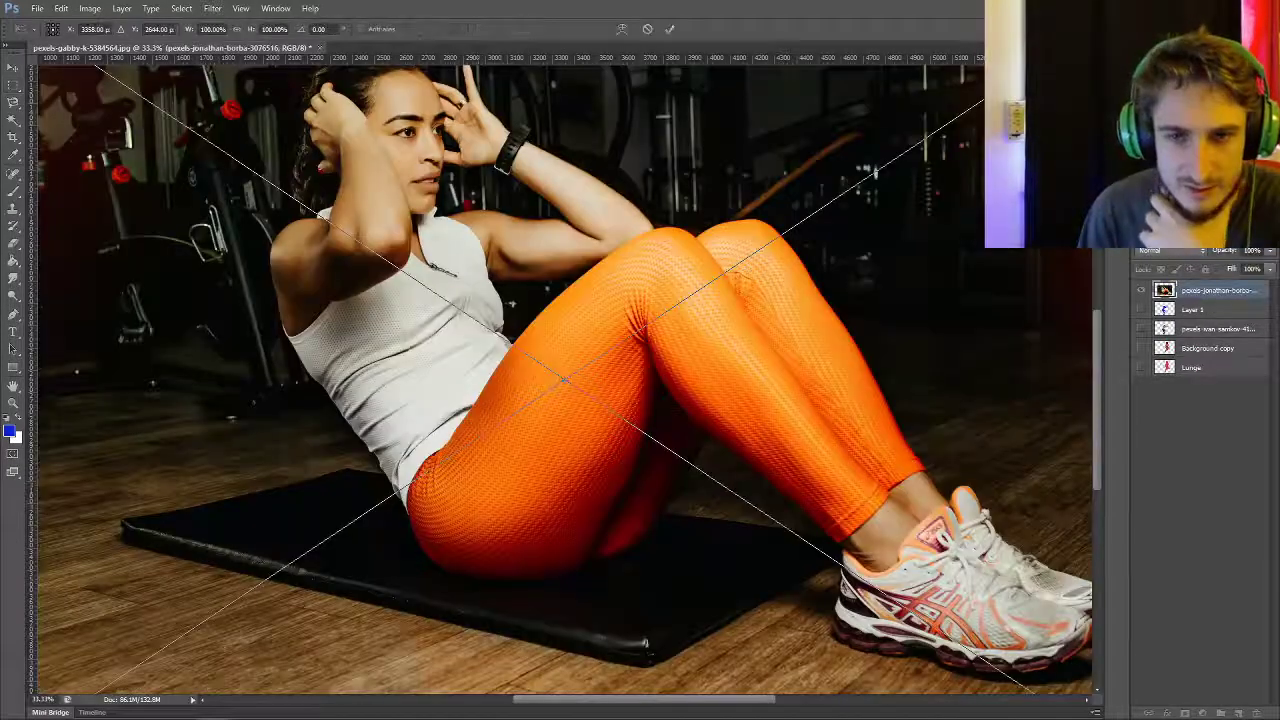
pyautogui.press('Return')
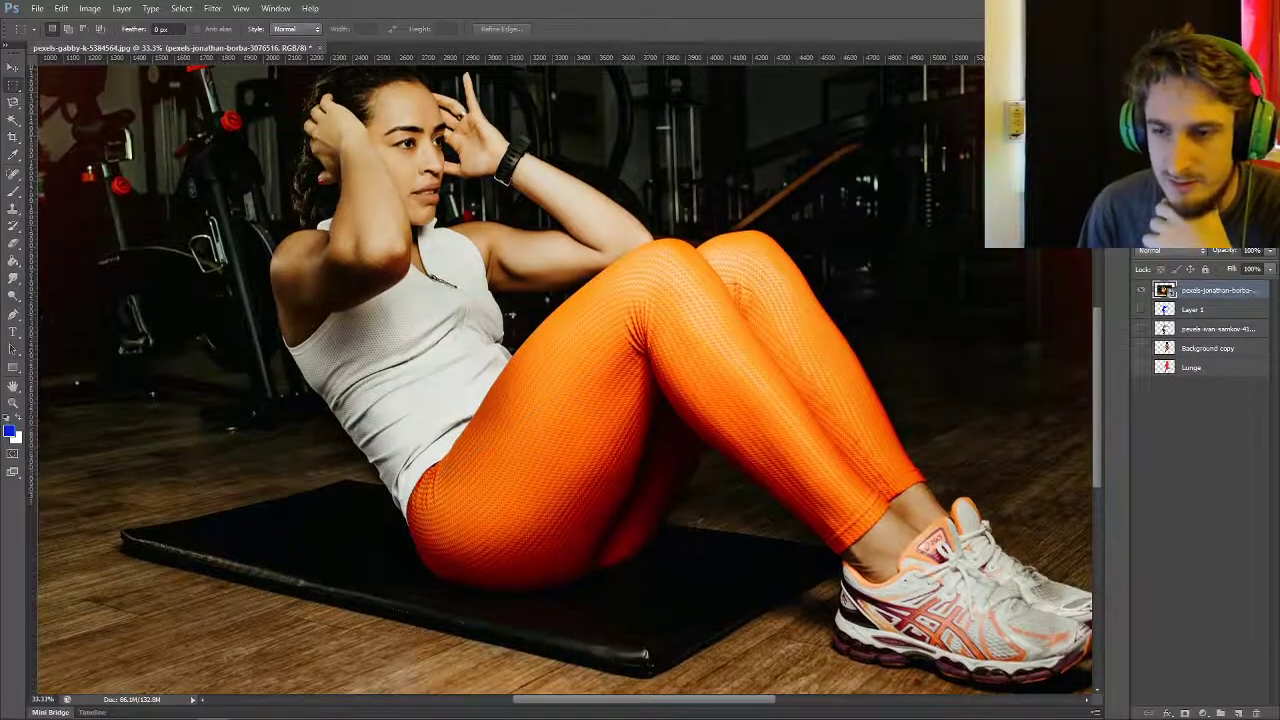
# - Trace the sit-up woman's whole outline, from head and raised arms to both shoes, with the Magnetic Lasso and close it as a selection
pyautogui.click(13, 402)
pyautogui.rightClick(160, 350)
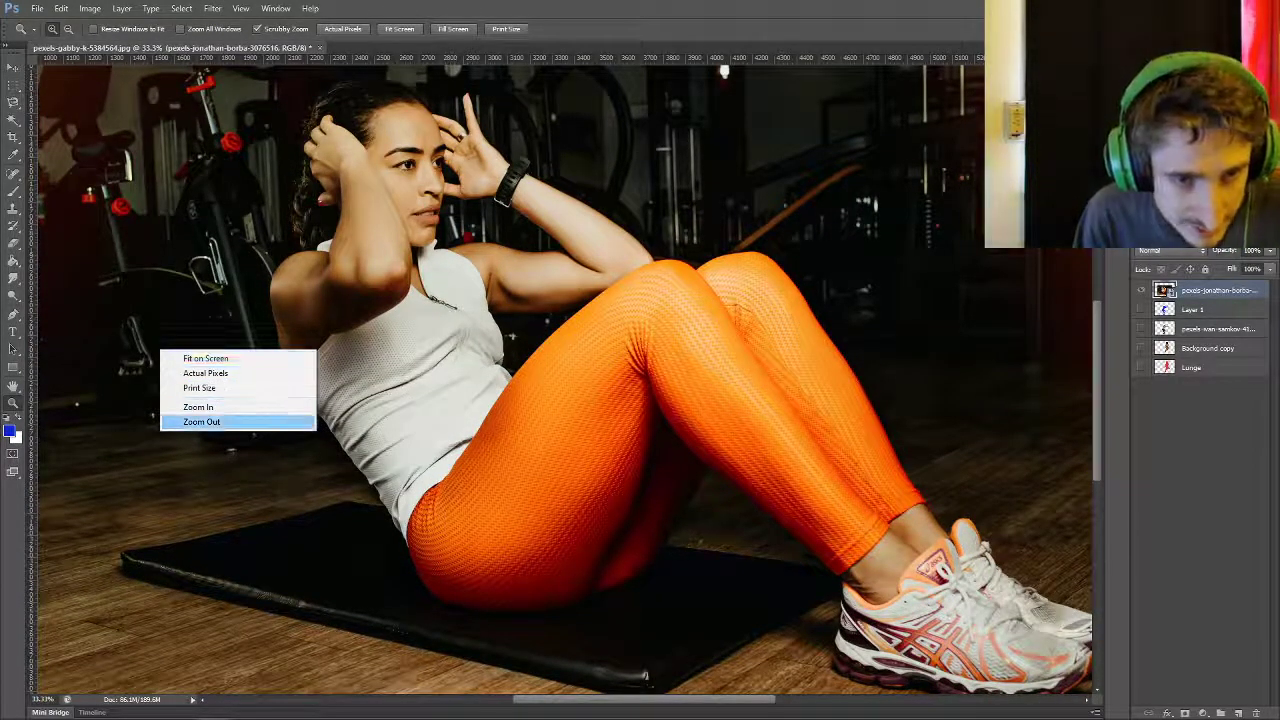
pyautogui.click(201, 421)
pyautogui.rightClick(572, 324)
pyautogui.click(600, 384)
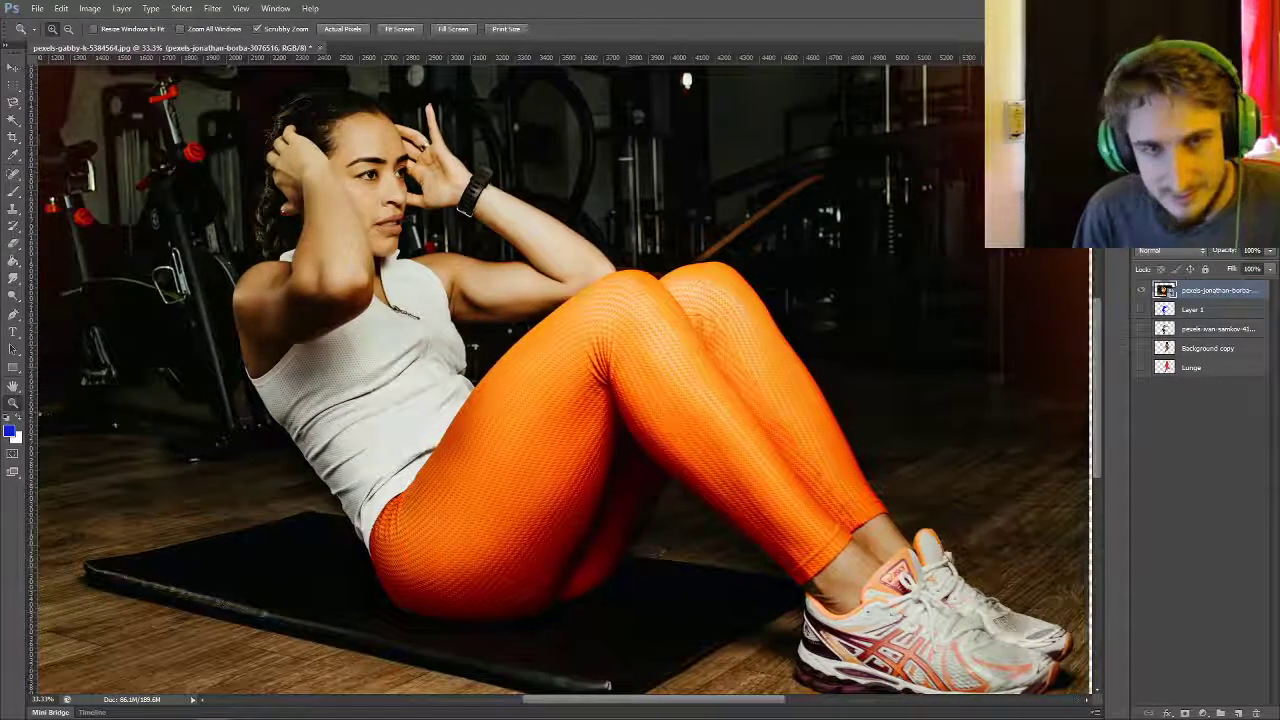
pyautogui.scroll(-1, 560, 380)
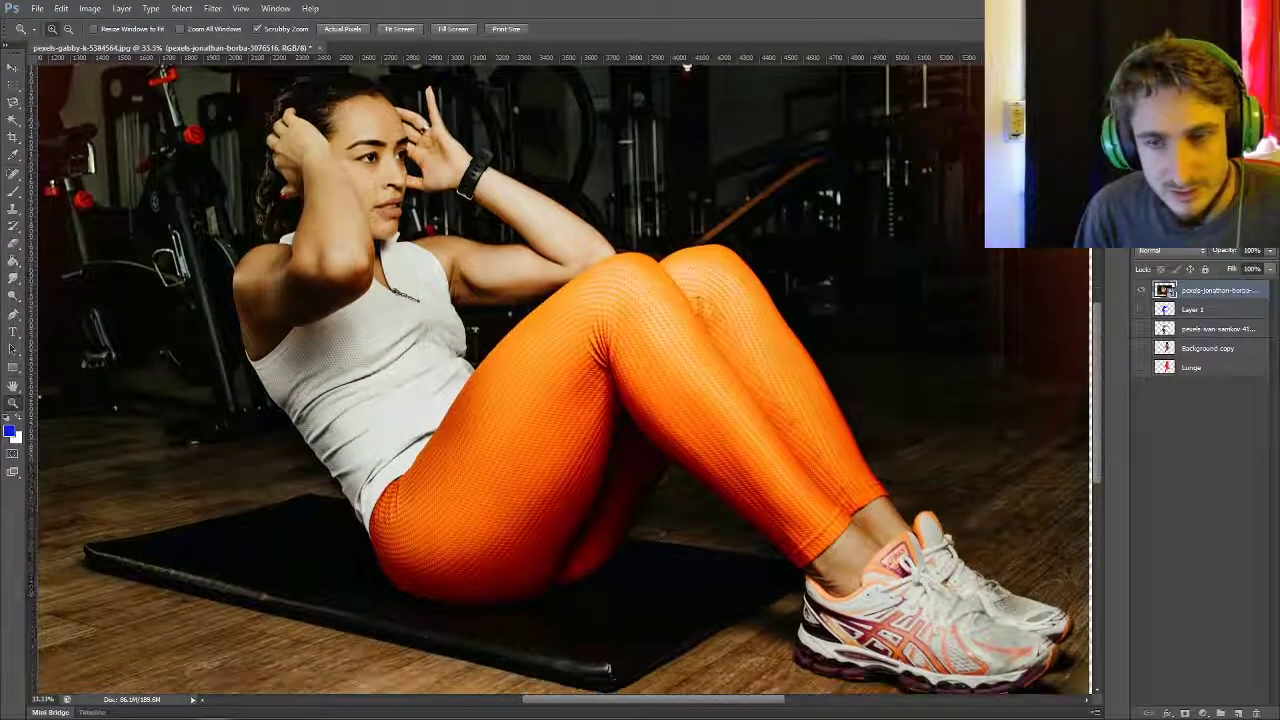
pyautogui.scroll(2, 560, 380)
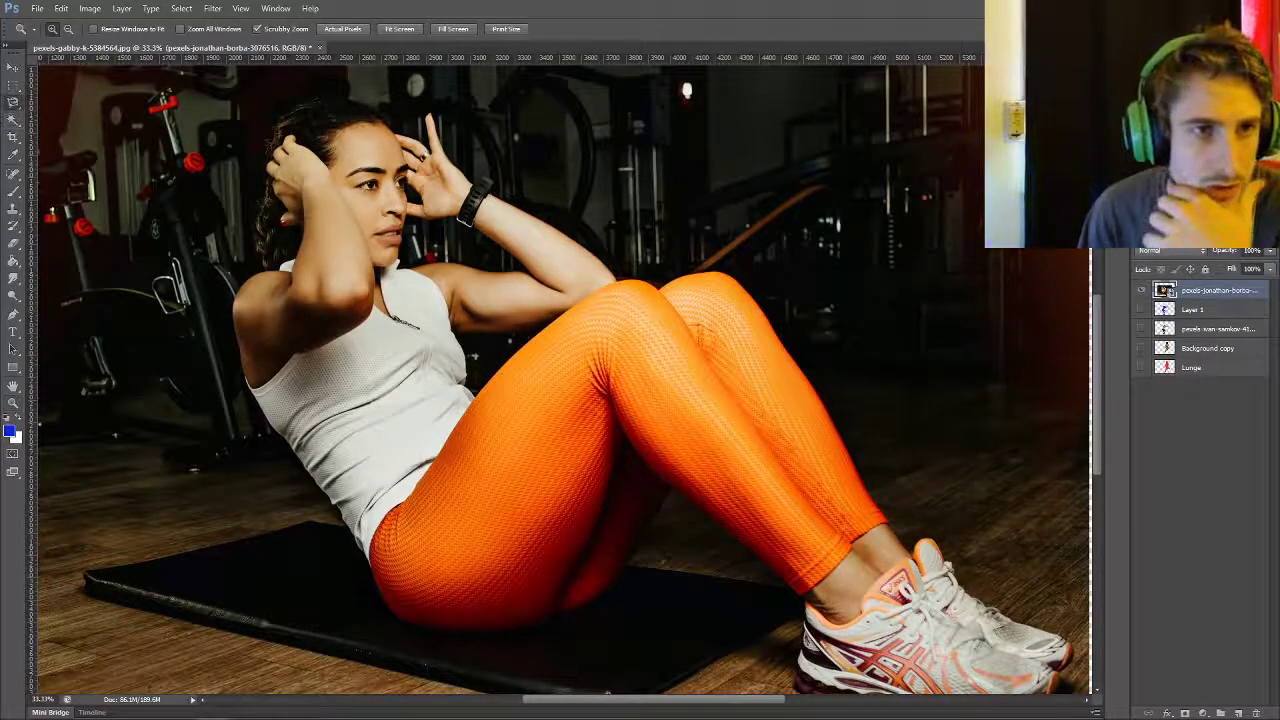
pyautogui.press('l')
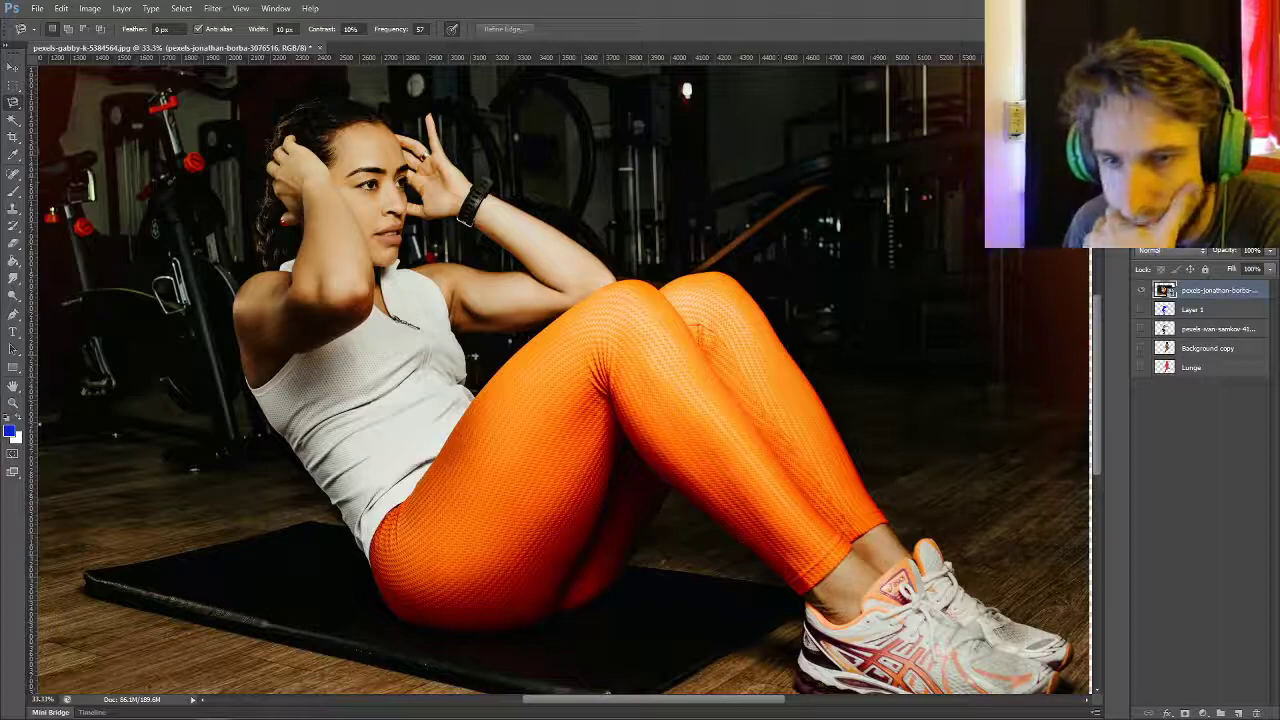
pyautogui.click(797, 365)
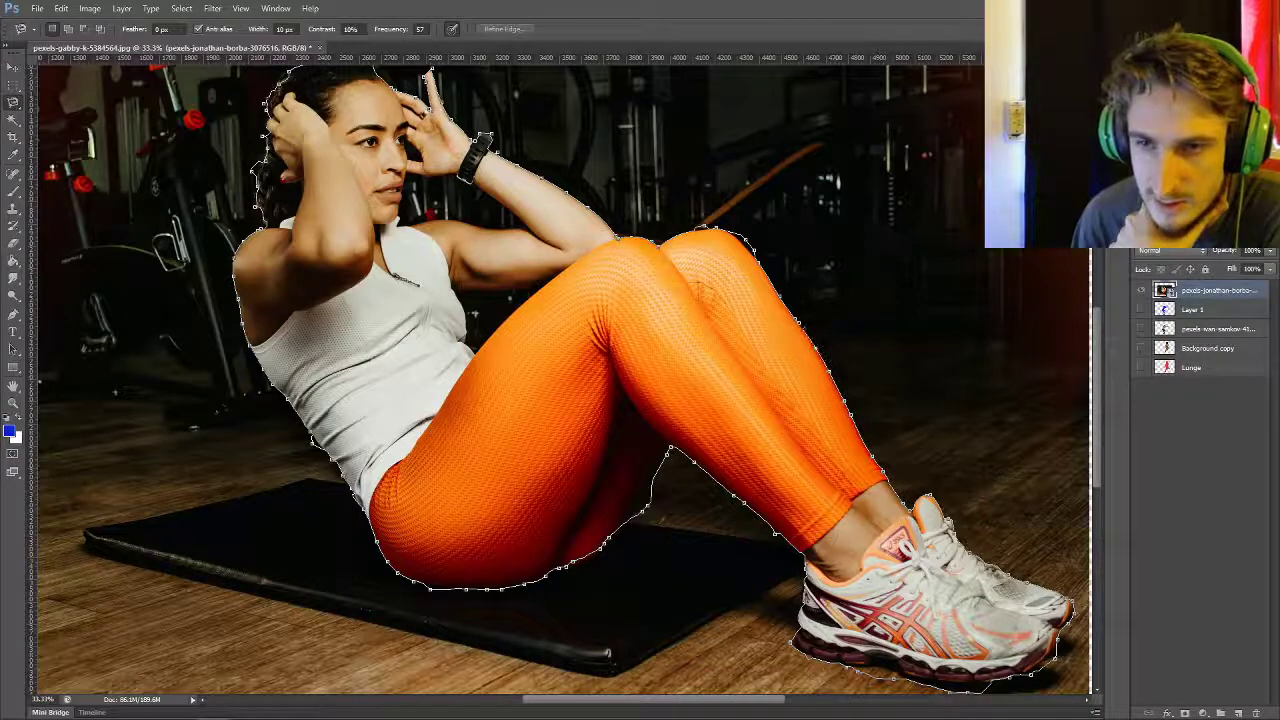
pyautogui.press('Return')
# - Invert the selection around the sit-up woman, rasterize her photo layer and delete the gym background
pyautogui.scroll(3, 384, 294)
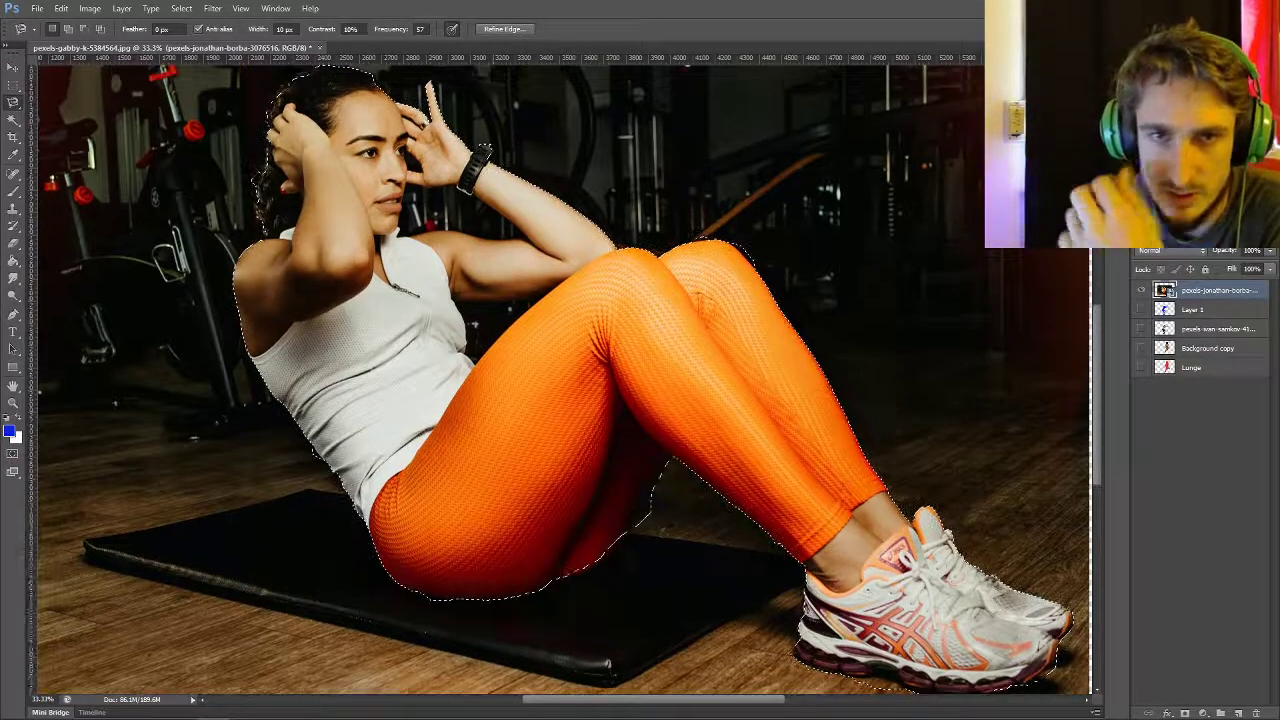
pyautogui.rightClick(384, 294)
pyautogui.click(429, 317)
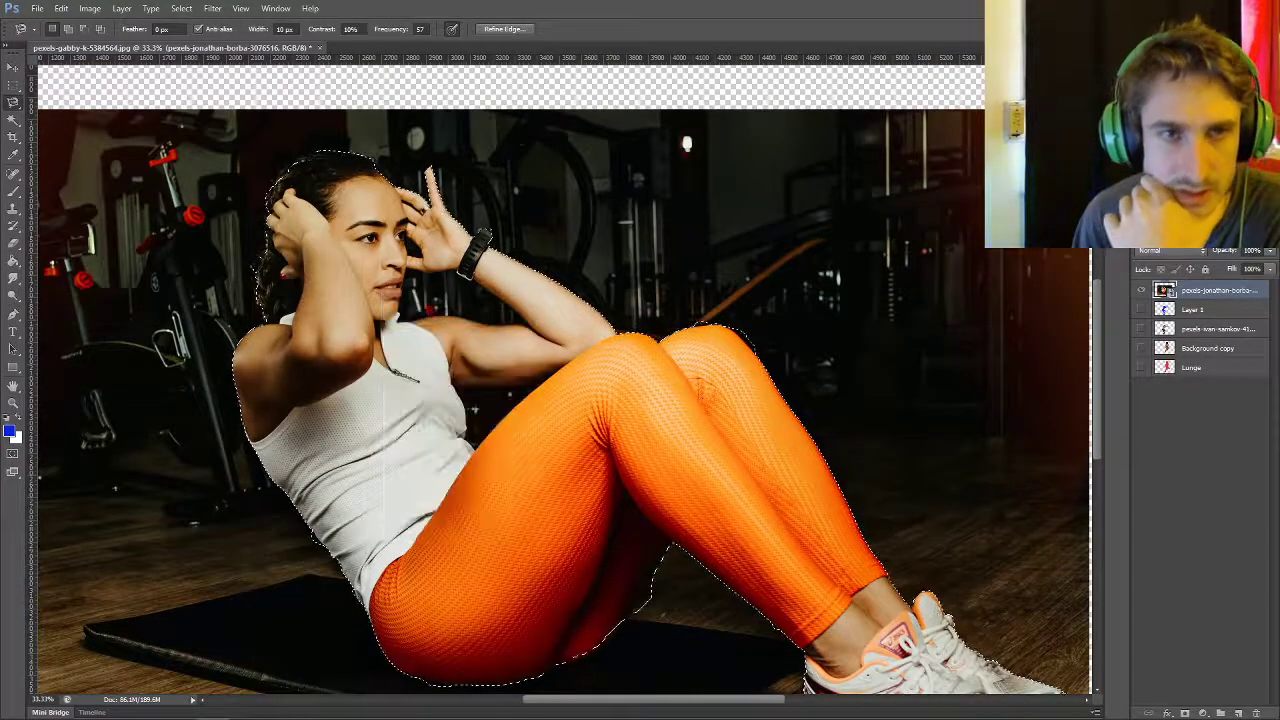
pyautogui.rightClick(1230, 290)
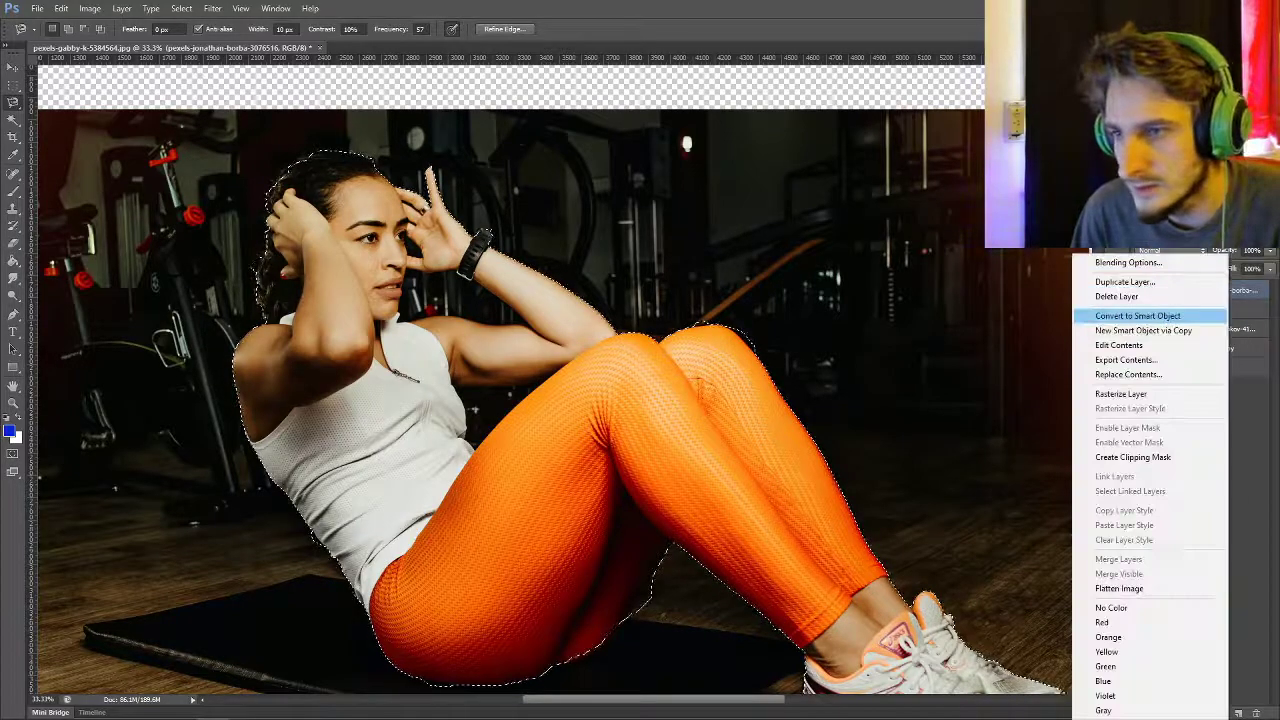
pyautogui.click(1150, 393)
pyautogui.press('Delete')
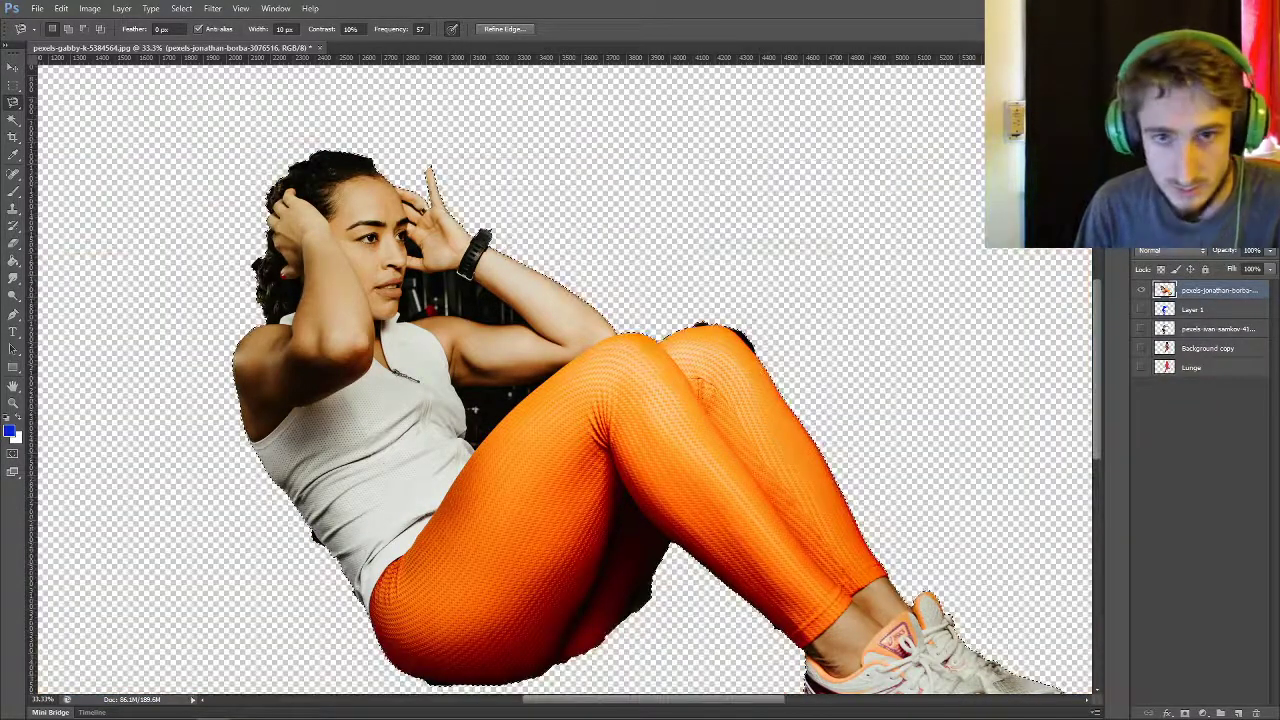
# - Deselect, and use the Magic Wand to delete the dark background enclosed between the woman's torso, arm and thigh
pyautogui.press('w')
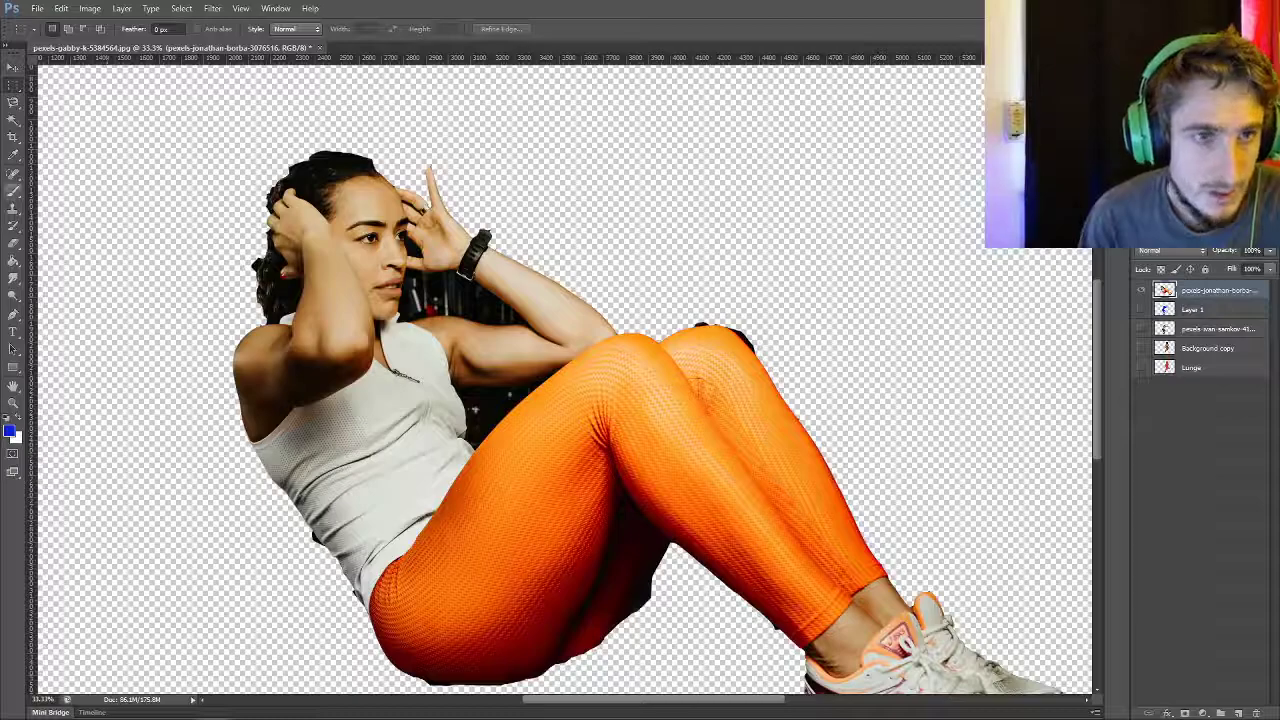
pyautogui.hotkey('shift', 'w')
pyautogui.click(474, 409)
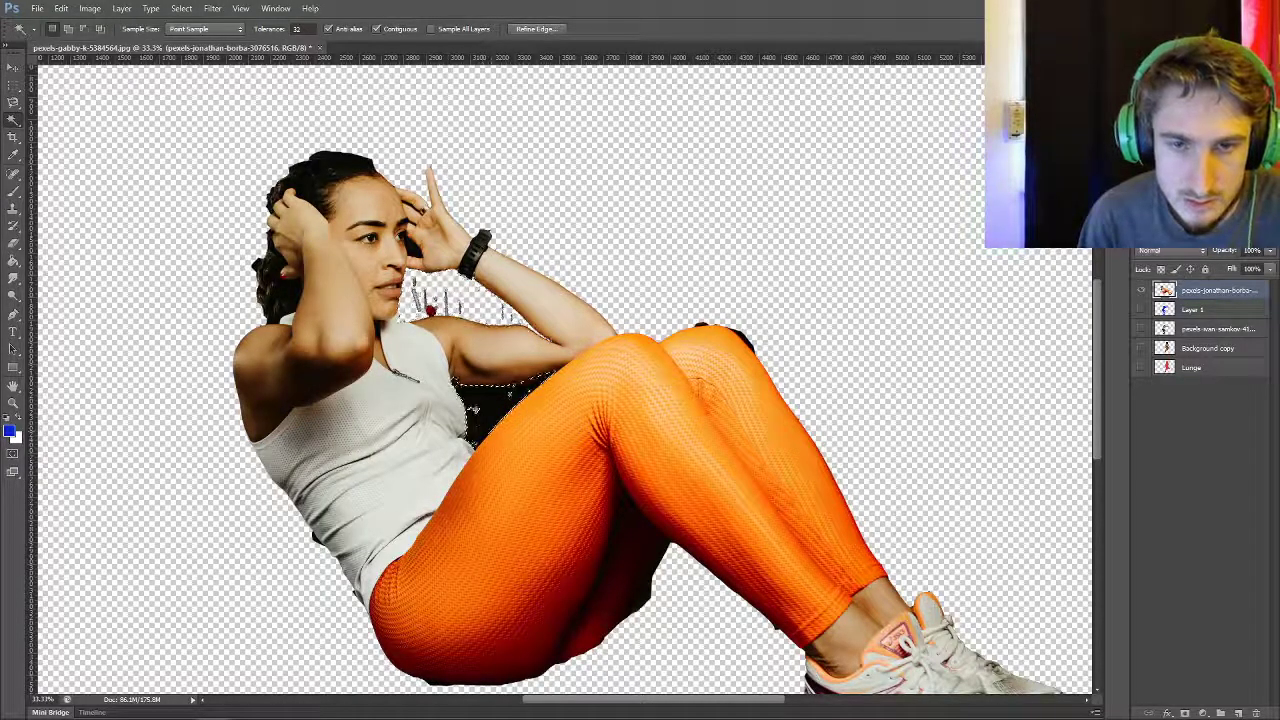
pyautogui.press('Delete')
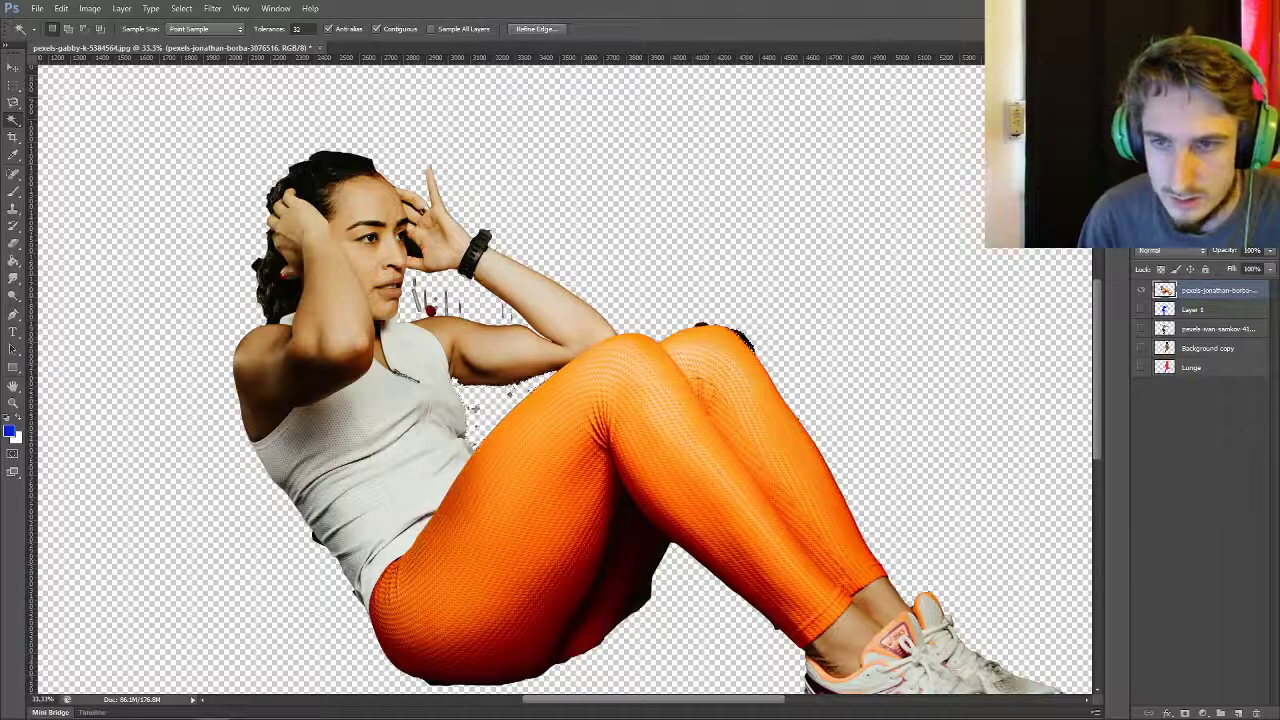
# - Remove the dark patch beneath the front shoe with the Magic Wand, and erase the leftover specks between the woman's chin and raised arm
pyautogui.scroll(-5, 563, 380)
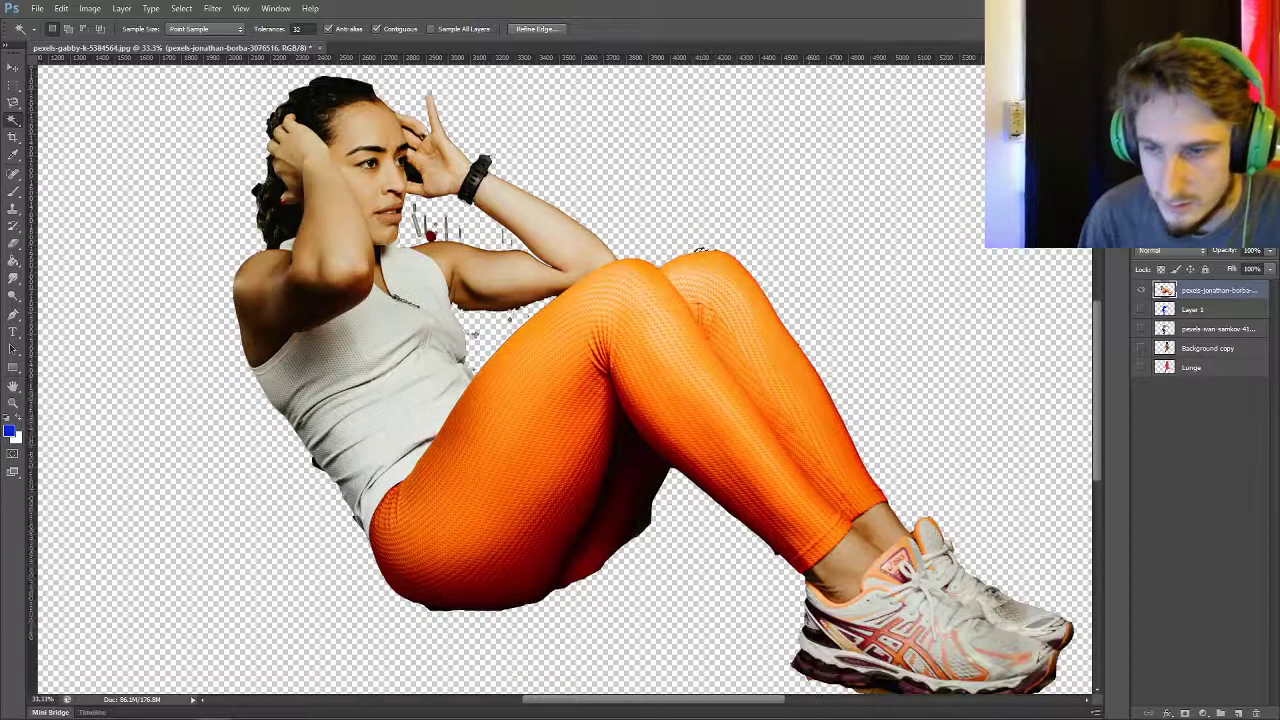
pyautogui.click(880, 556)
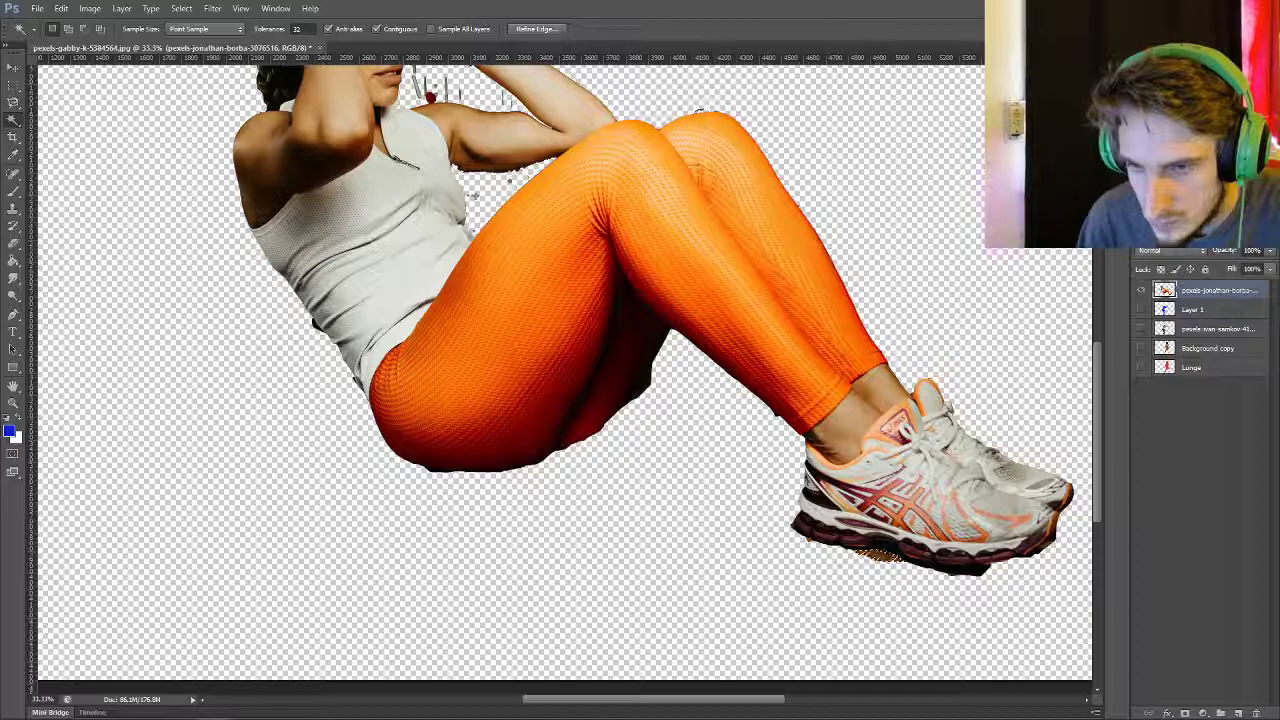
pyautogui.scroll(4, 880, 556)
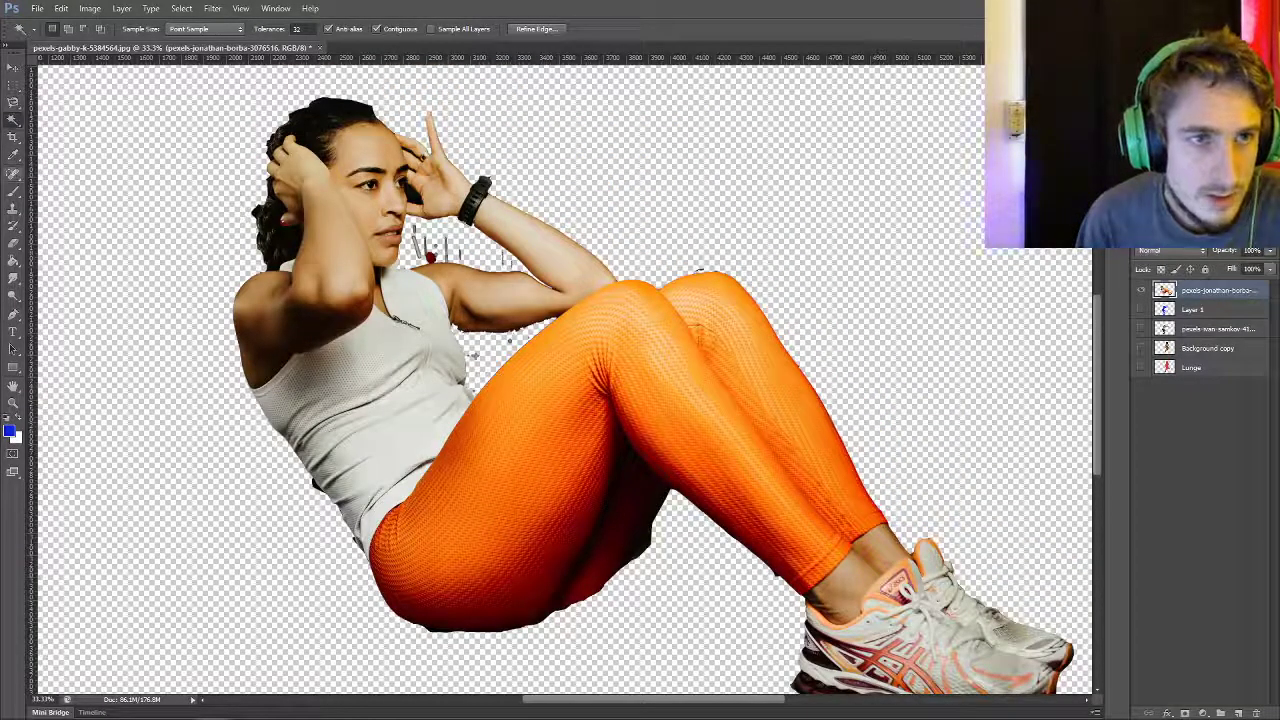
pyautogui.click(13, 243)
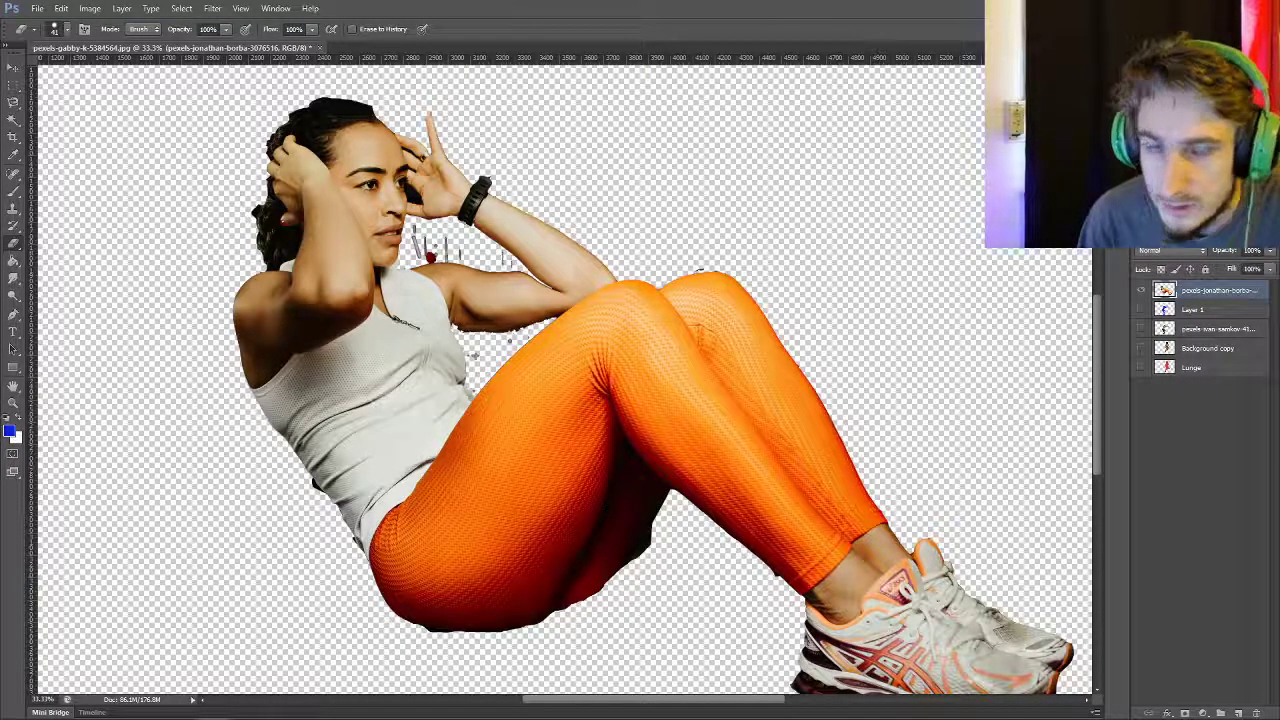
pyautogui.click(13, 85)
pyautogui.click(13, 243)
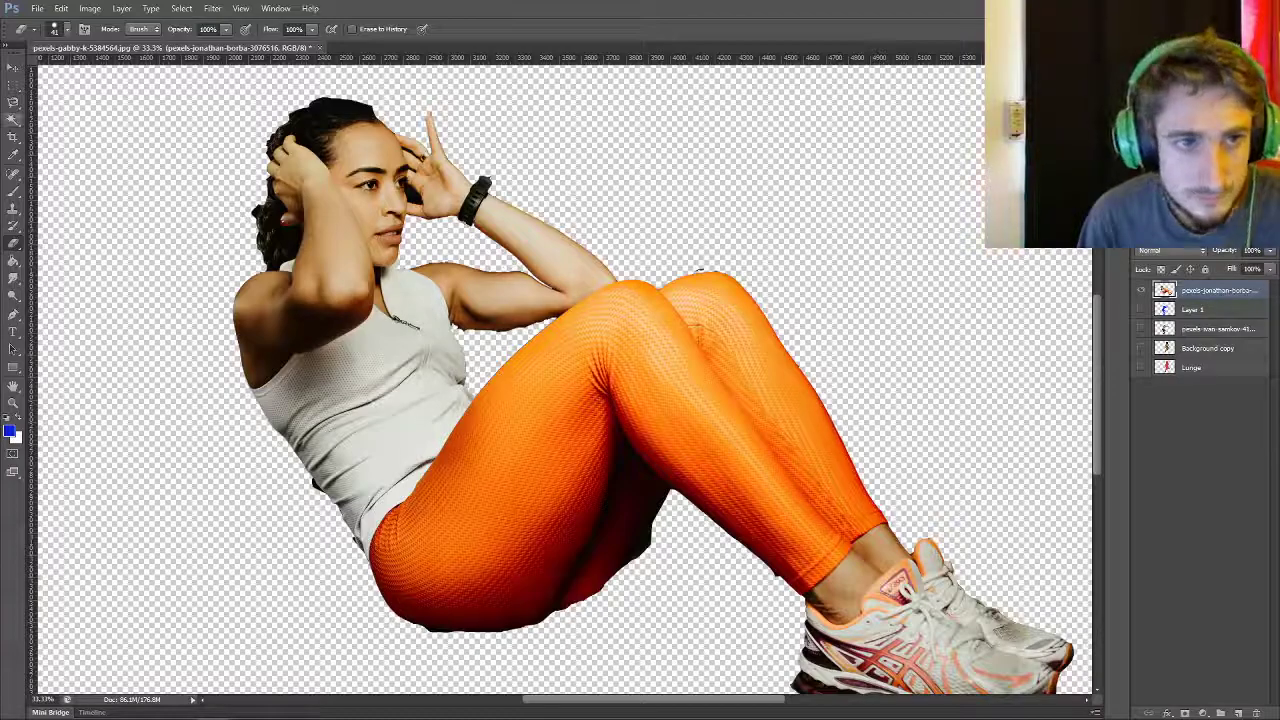
# - Clear the selection beside the woman's face and erase the dark fringe beneath the front shoe's sole
pyautogui.press('w')
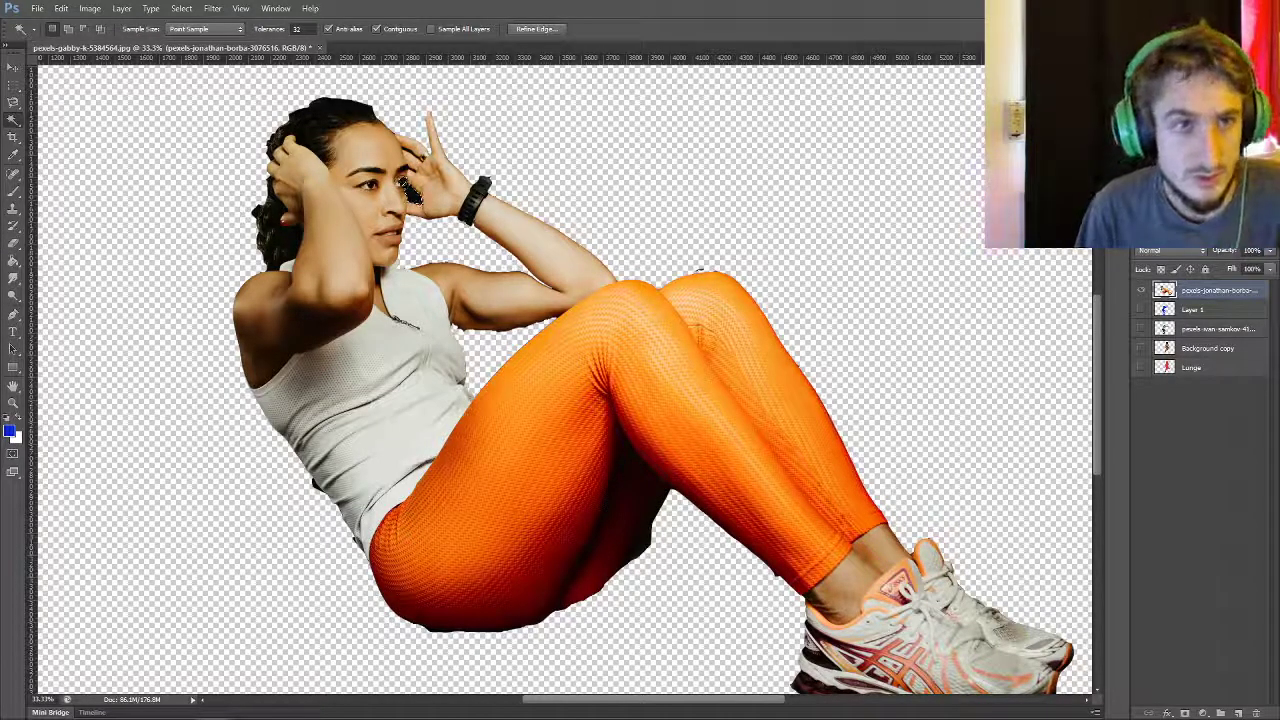
pyautogui.press('m')
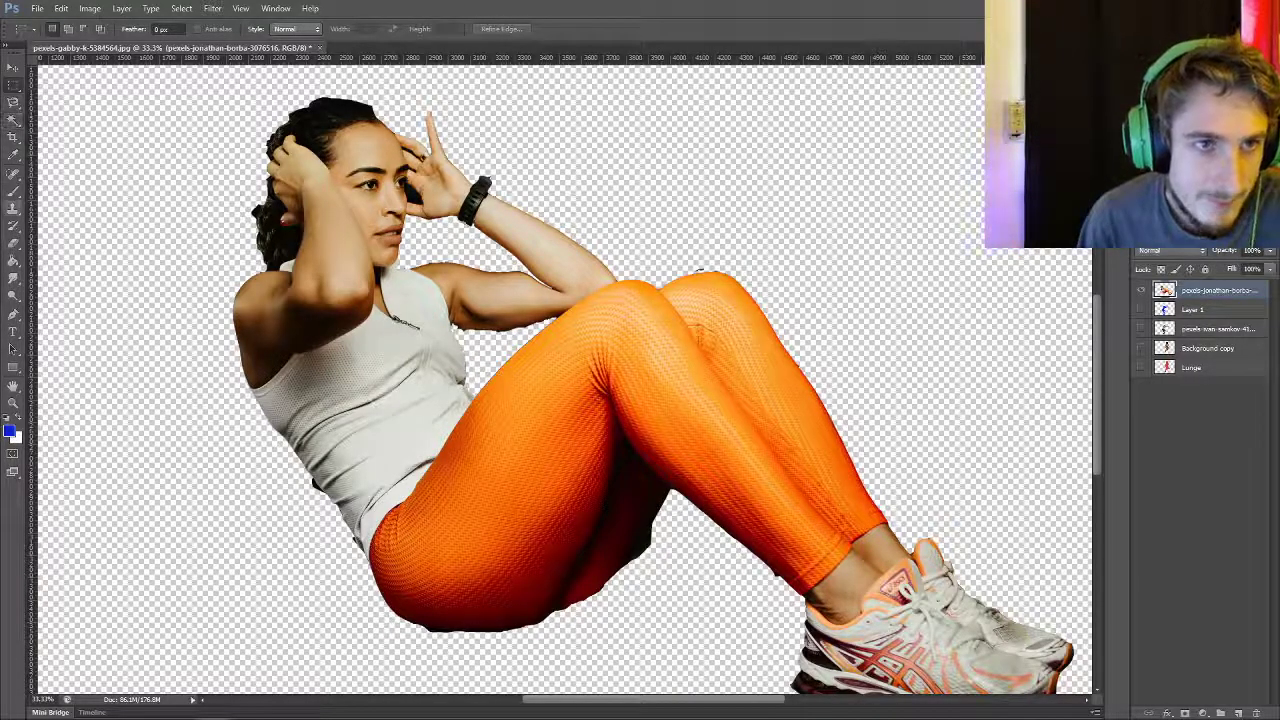
pyautogui.press('e')
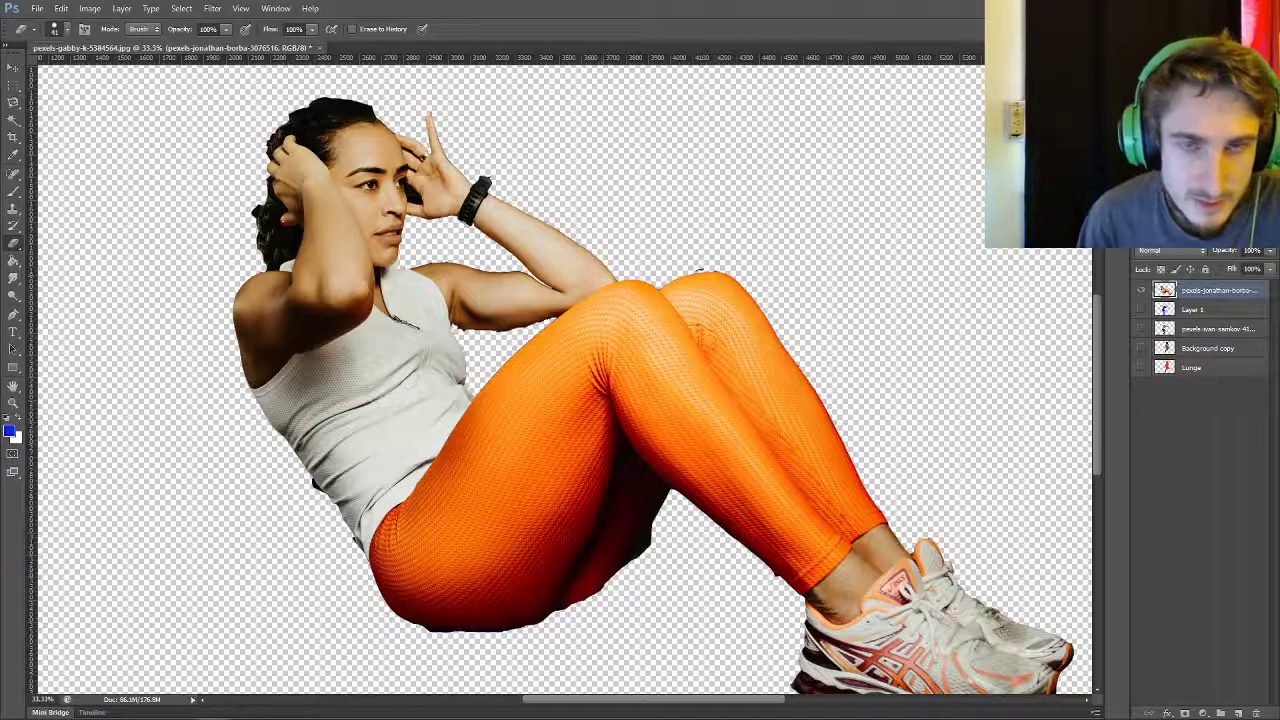
pyautogui.scroll(-3, 565, 380)
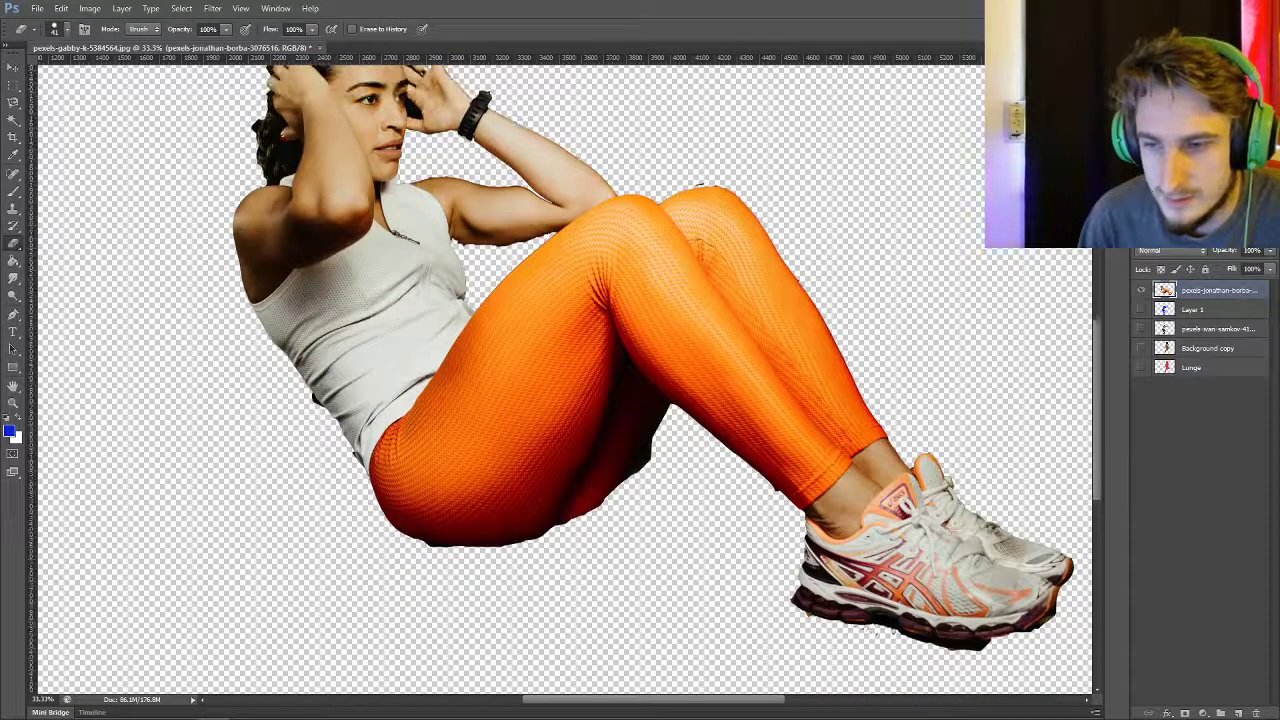
pyautogui.scroll(-1, 565, 380)
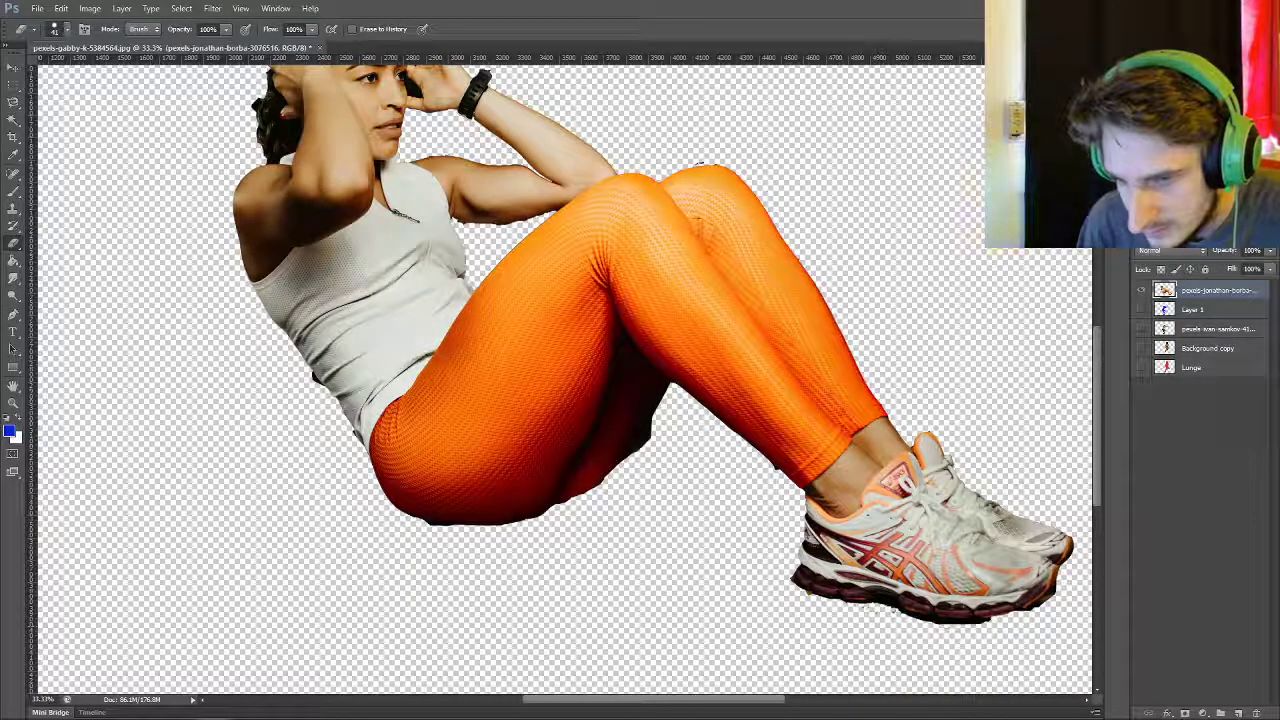
pyautogui.moveTo(961, 630); pyautogui.dragTo(912, 621)
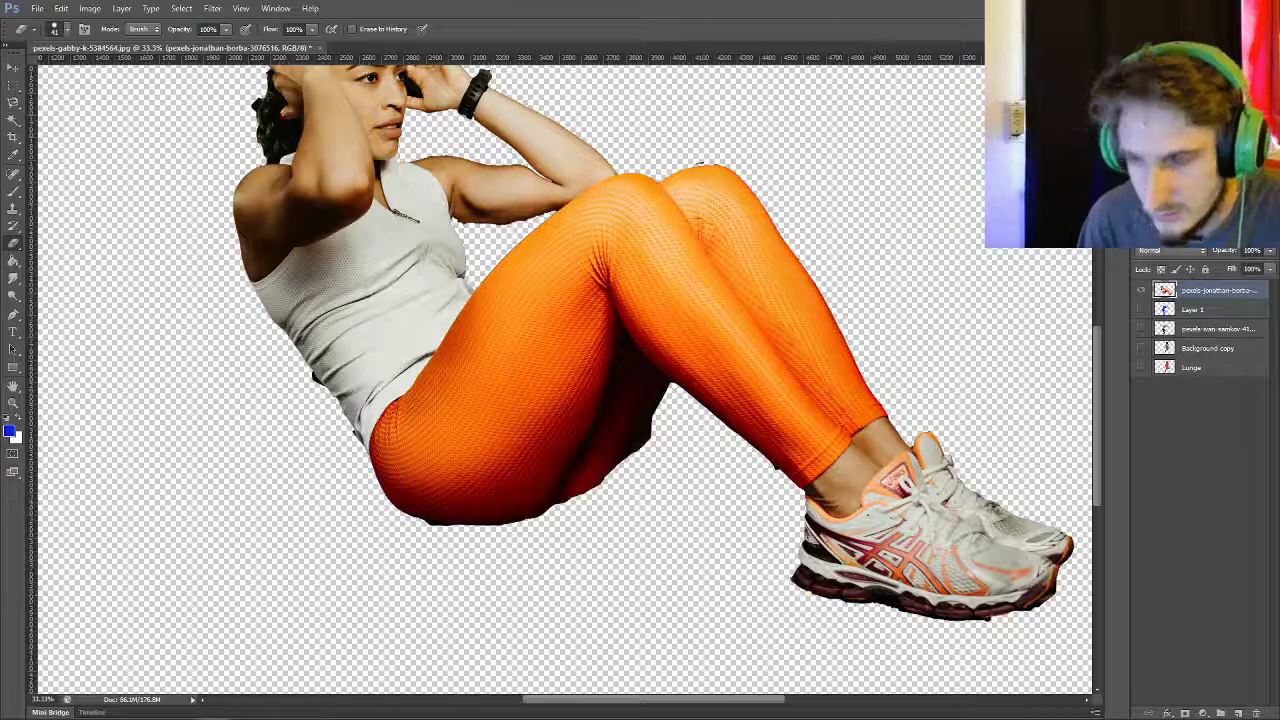
# - Select the cut-out sit-up woman's outline by inverting the selection of the transparent area, and add a new layer above her photo
pyautogui.scroll(3, 560, 380)
pyautogui.press('m')
pyautogui.rightClick(150, 128)
pyautogui.press('Escape')
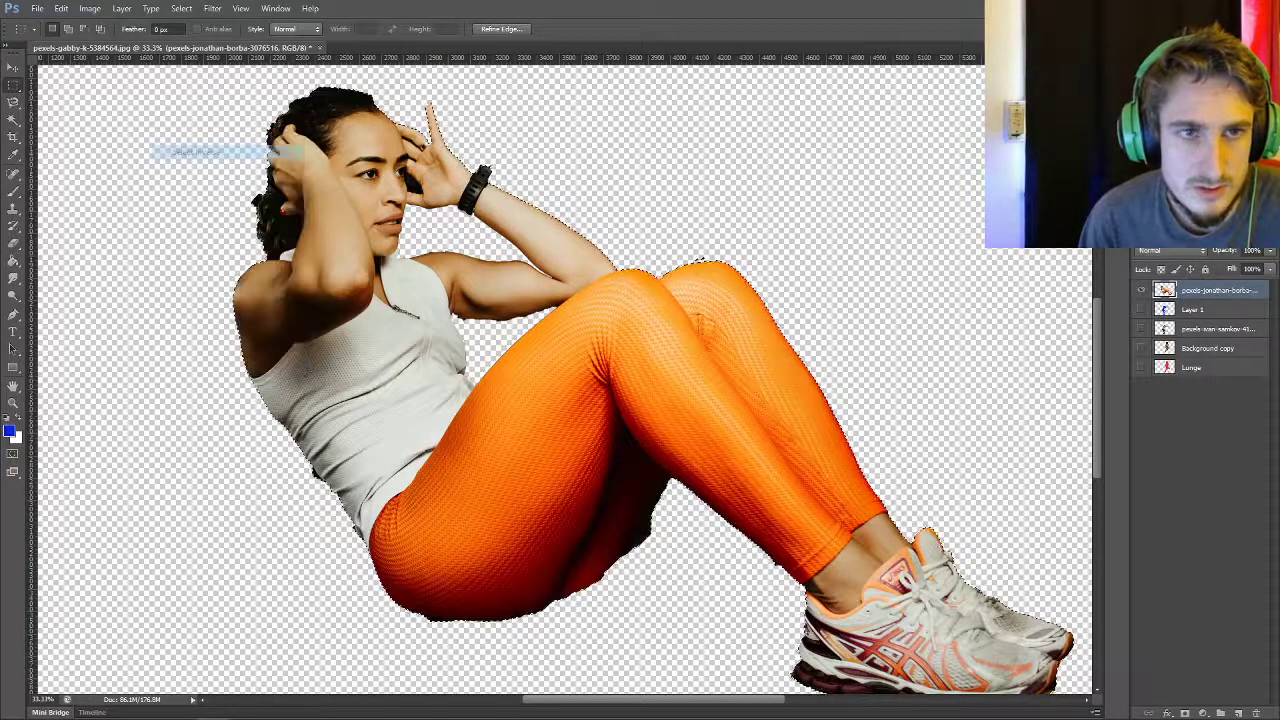
pyautogui.click(1238, 712)
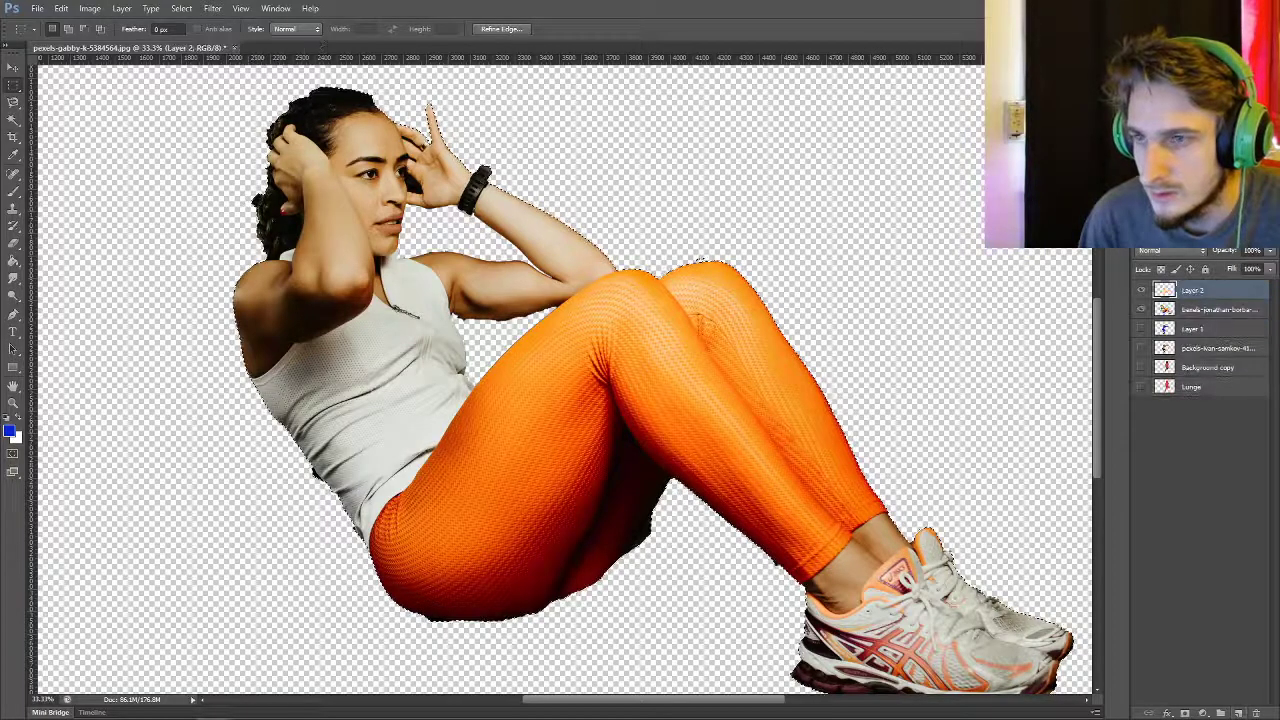
# - Set the foreground color to green #4dd609, fill the woman-shaped selection on the new layer with it, and deselect
pyautogui.press('i')
pyautogui.click(10, 431)
pyautogui.click(690, 539)
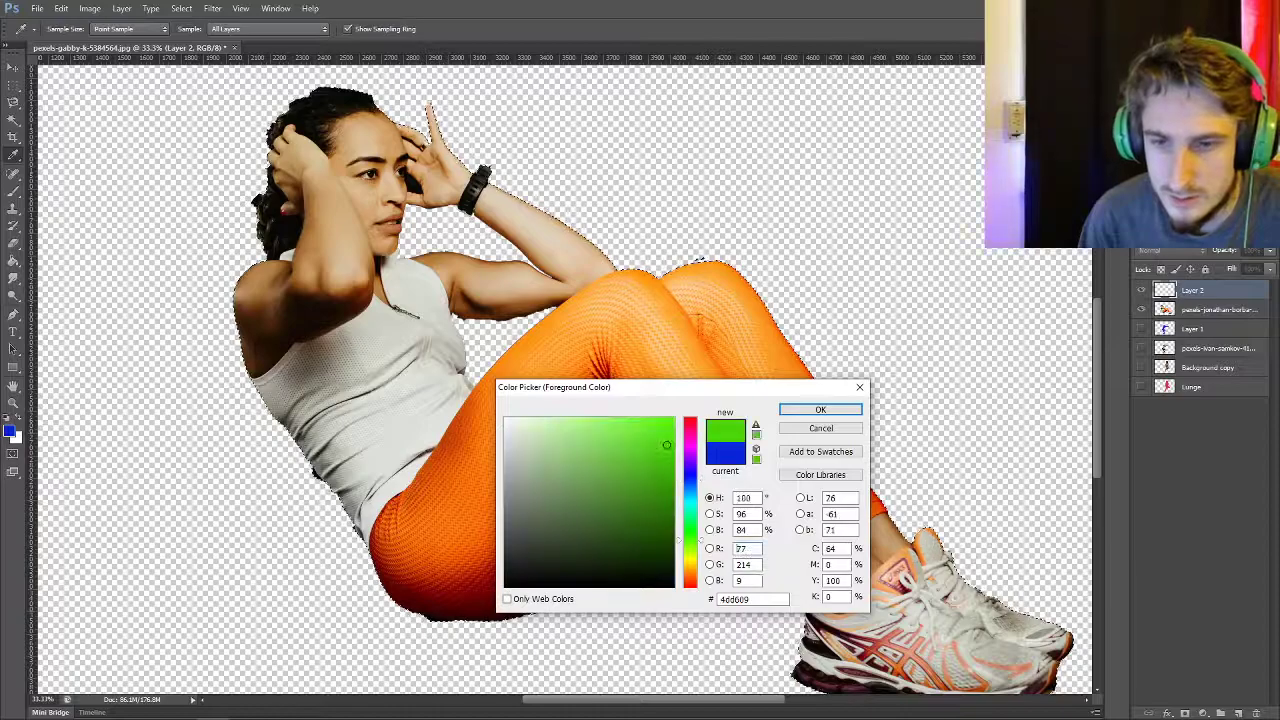
pyautogui.click(820, 409)
pyautogui.click(690, 350)
pyautogui.press('m')
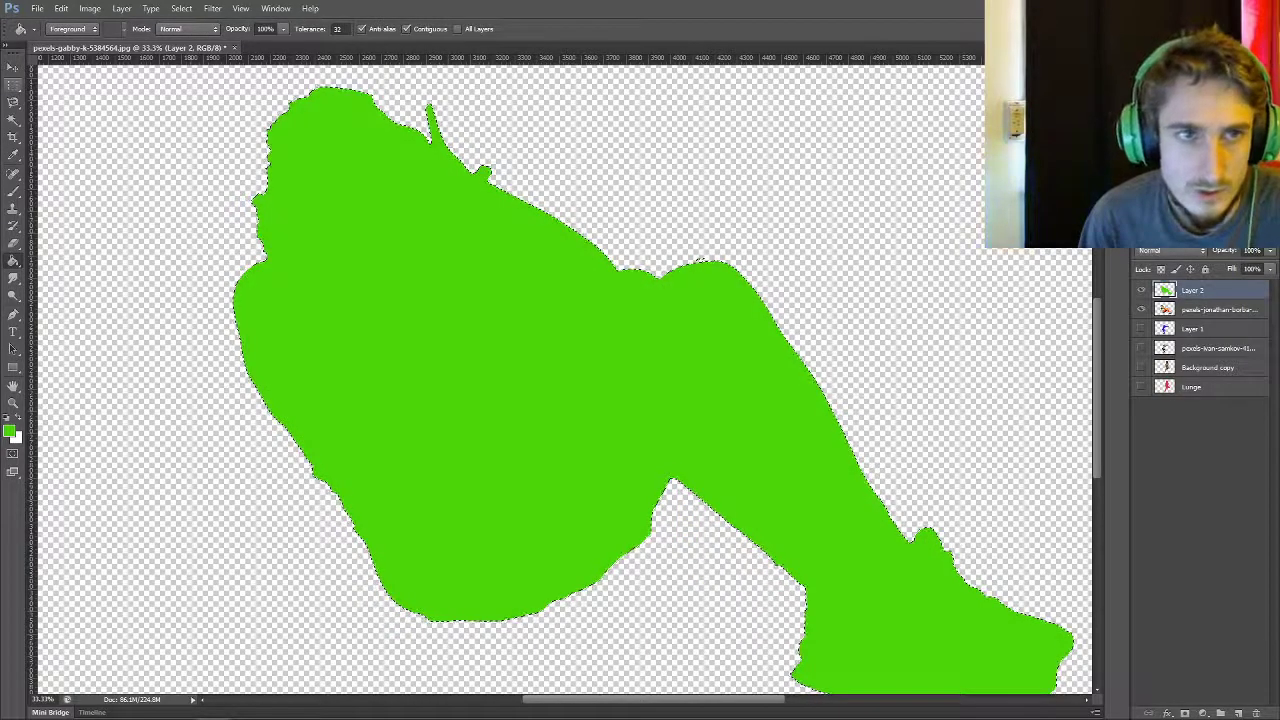
pyautogui.hotkey('ctrl', 'd')
# - Fit the canvas in view, hide the green silhouette and sit-up photo layers, and place the photo of the man doing a push-up
pyautogui.press('z')
pyautogui.rightClick(122, 348)
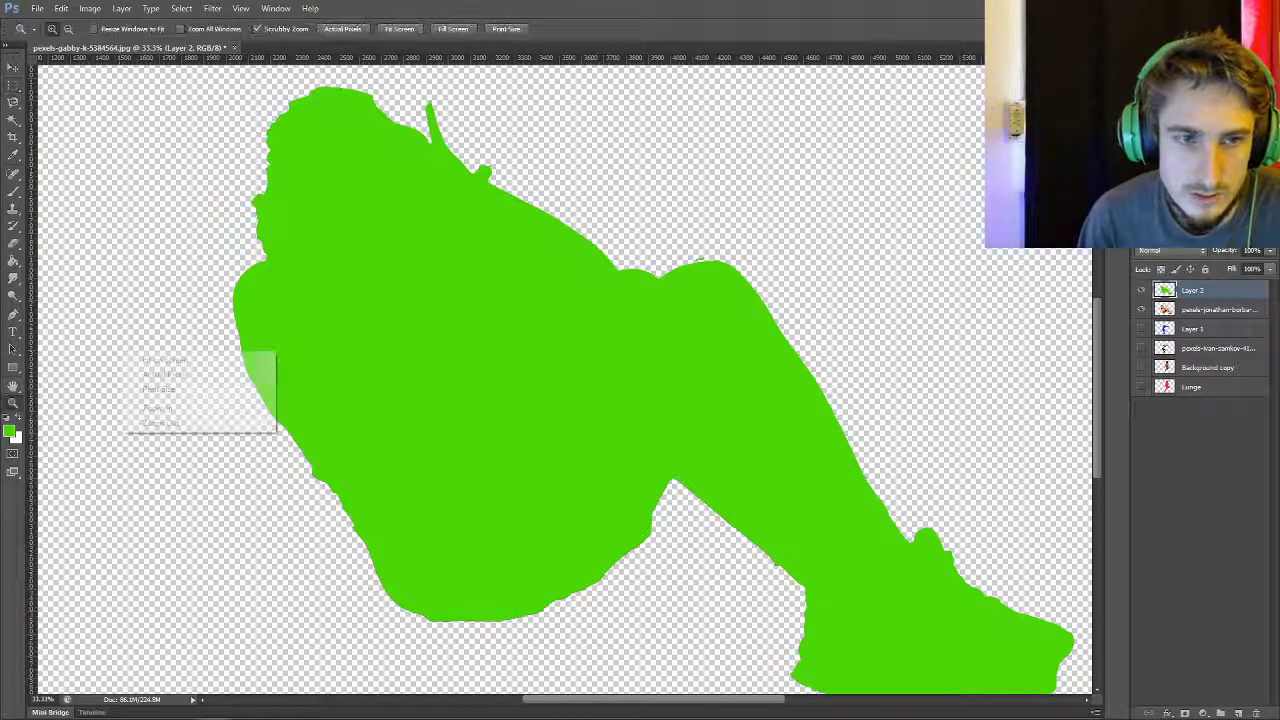
pyautogui.click(165, 357)
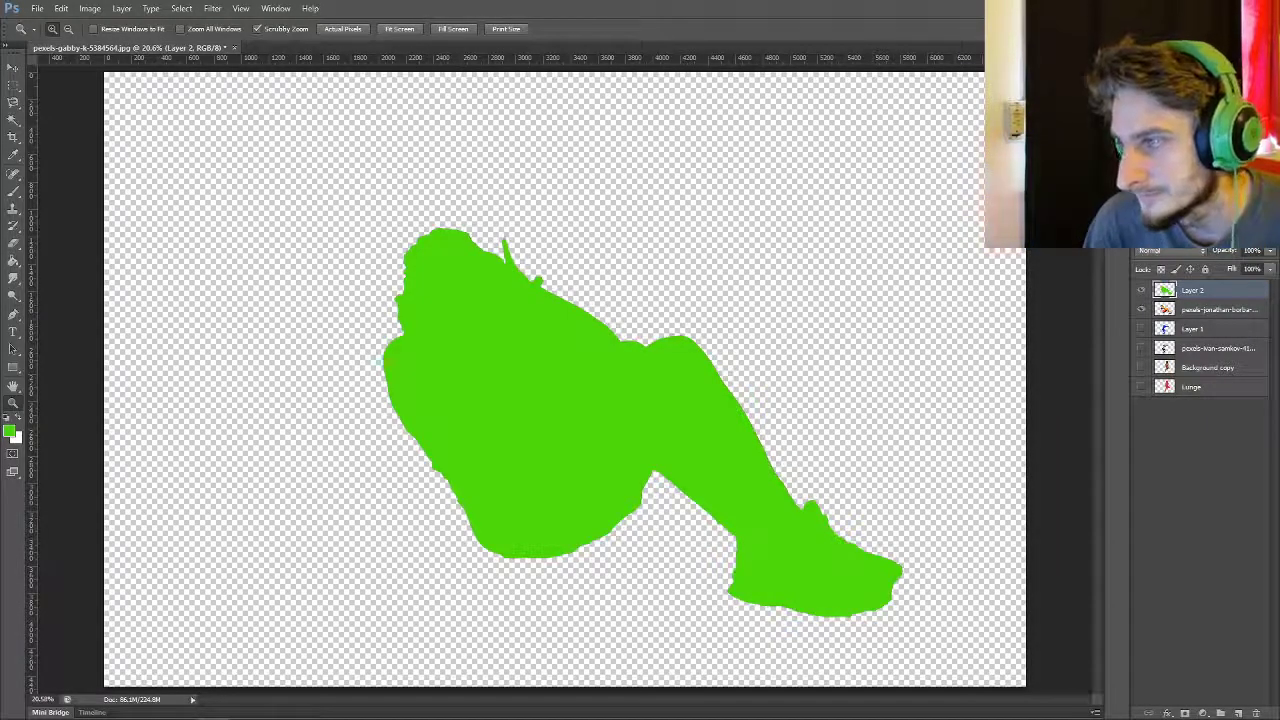
pyautogui.click(1141, 290)
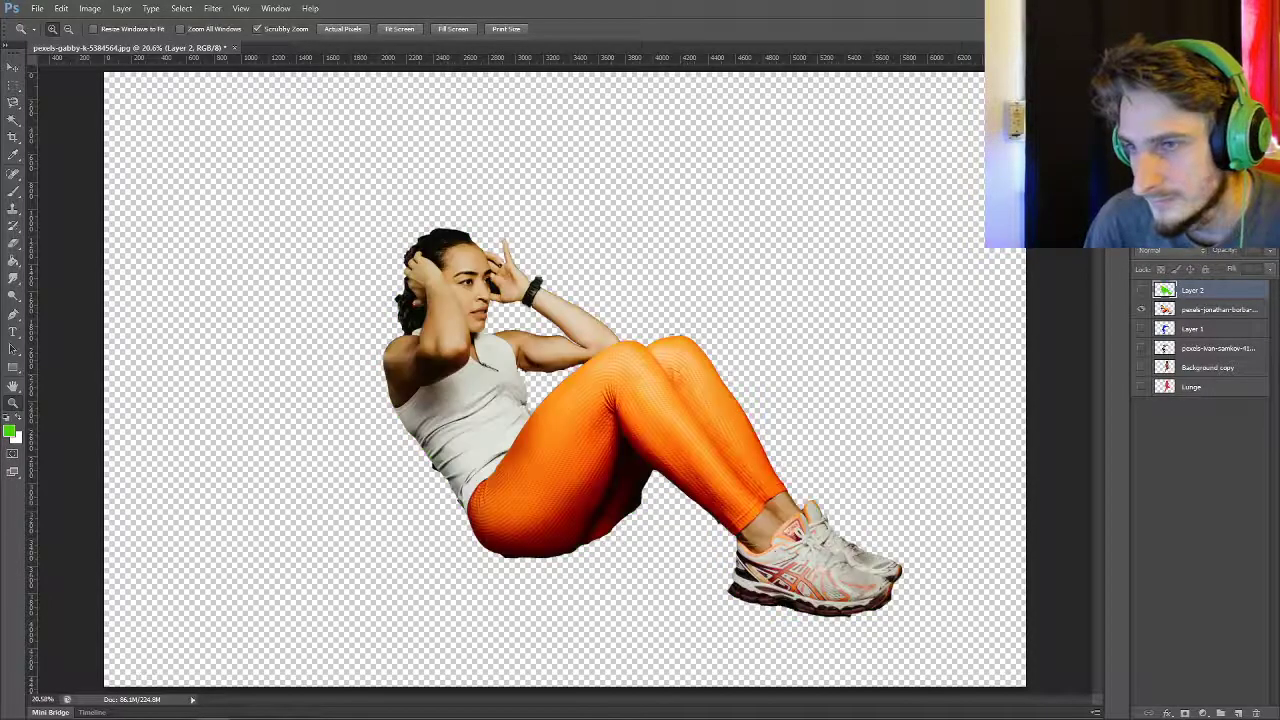
pyautogui.click(1141, 309)
pyautogui.click(1200, 500)
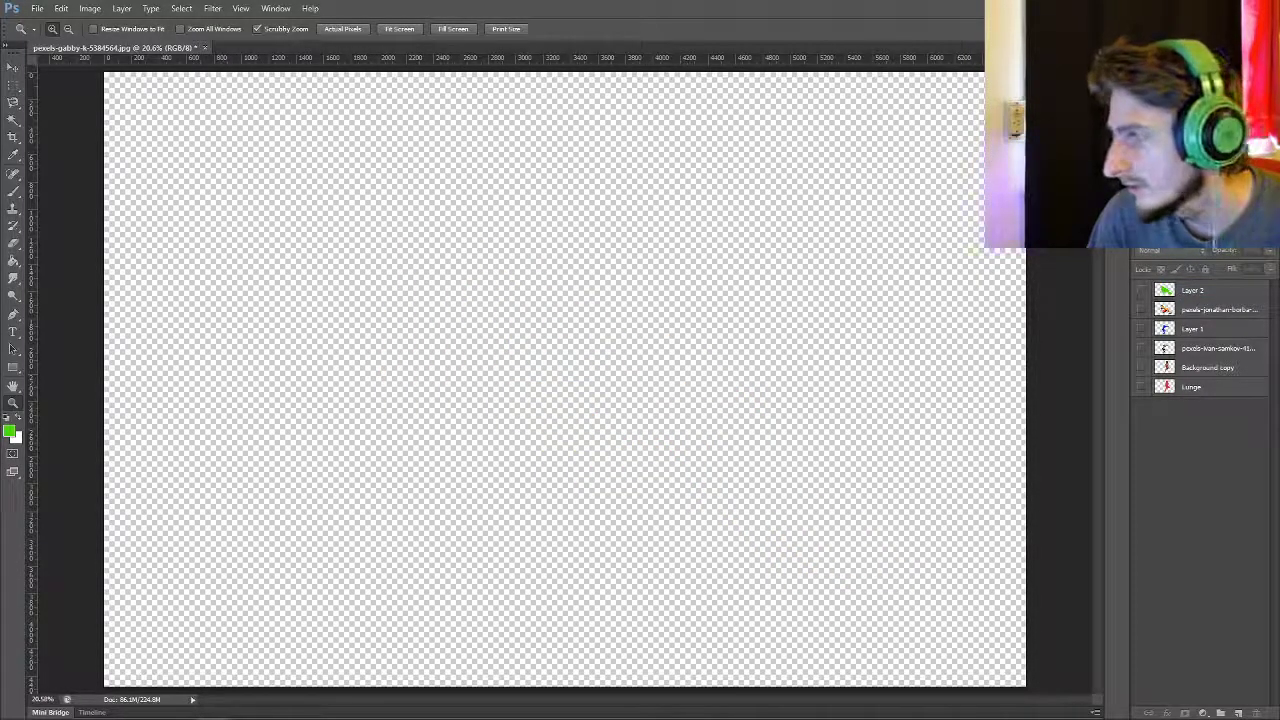
pyautogui.moveTo(2, 380); pyautogui.dragTo(565, 380)
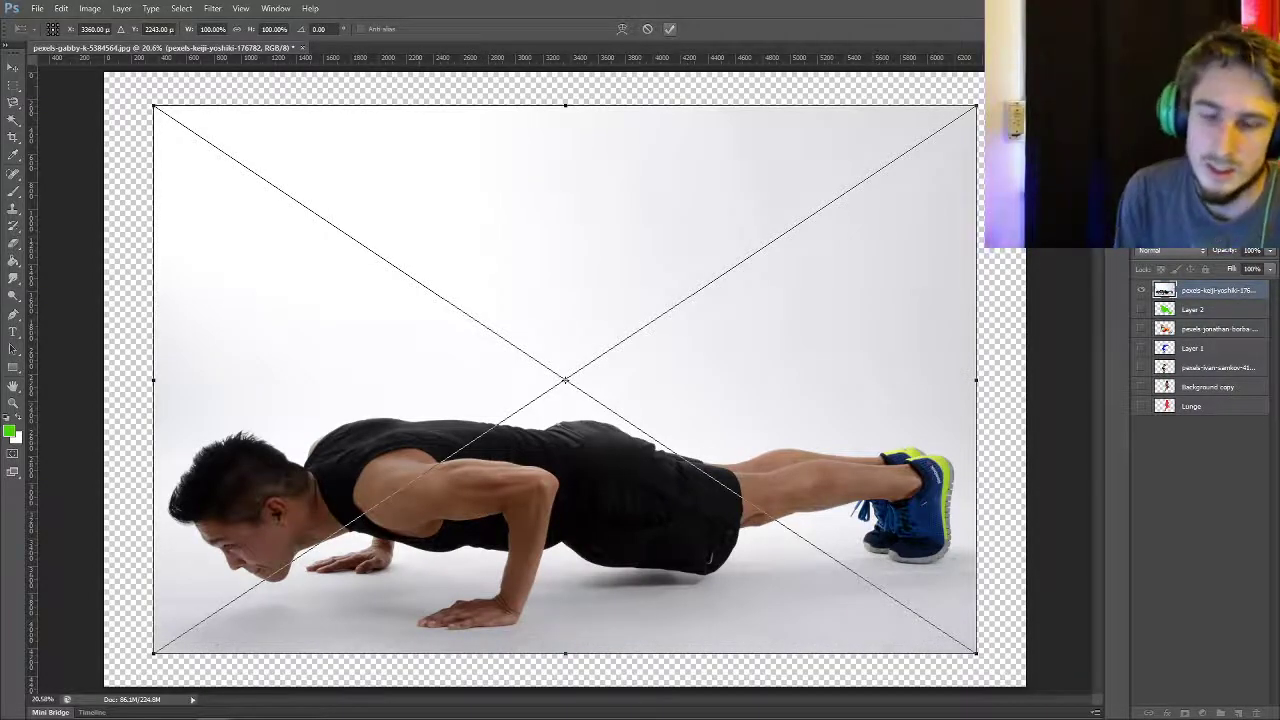
pyautogui.click(669, 29)
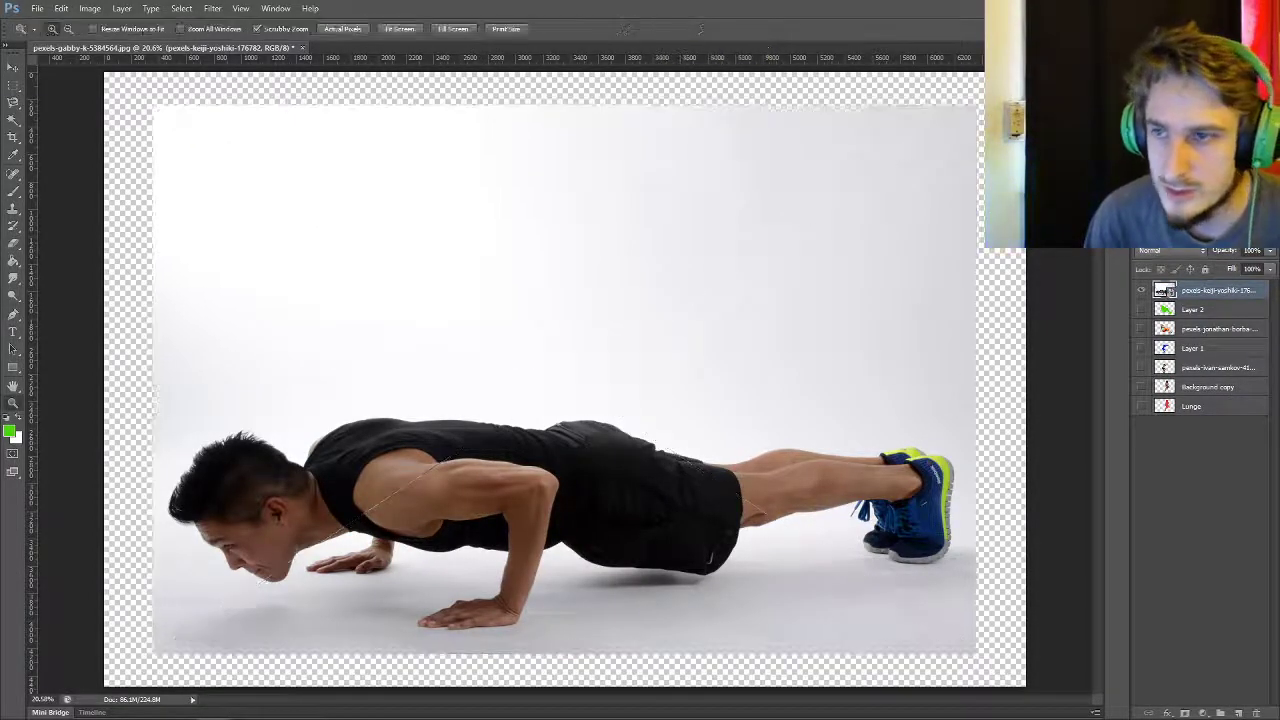
# - Rasterize the push-up photo layer and delete the backdrop above the man, the floor and the area around his feet with the Magic Wand
pyautogui.rightClick(1052, 290)
pyautogui.click(1100, 394)
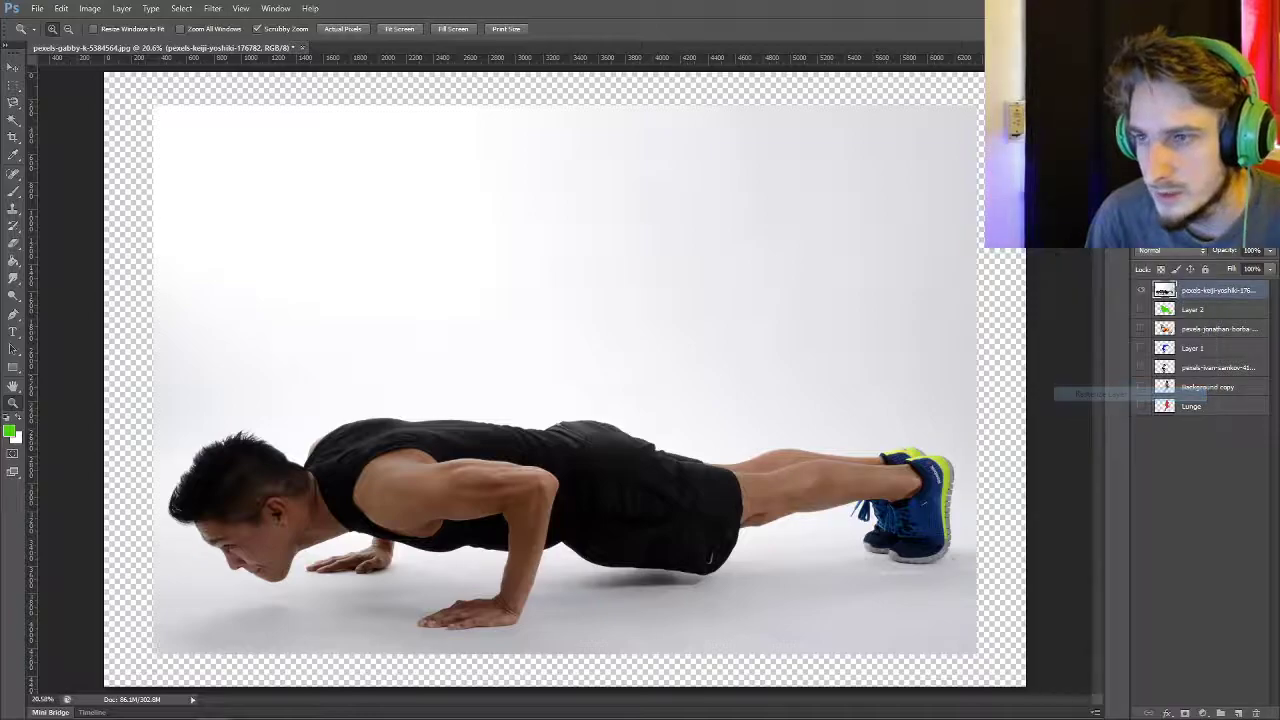
pyautogui.press('w')
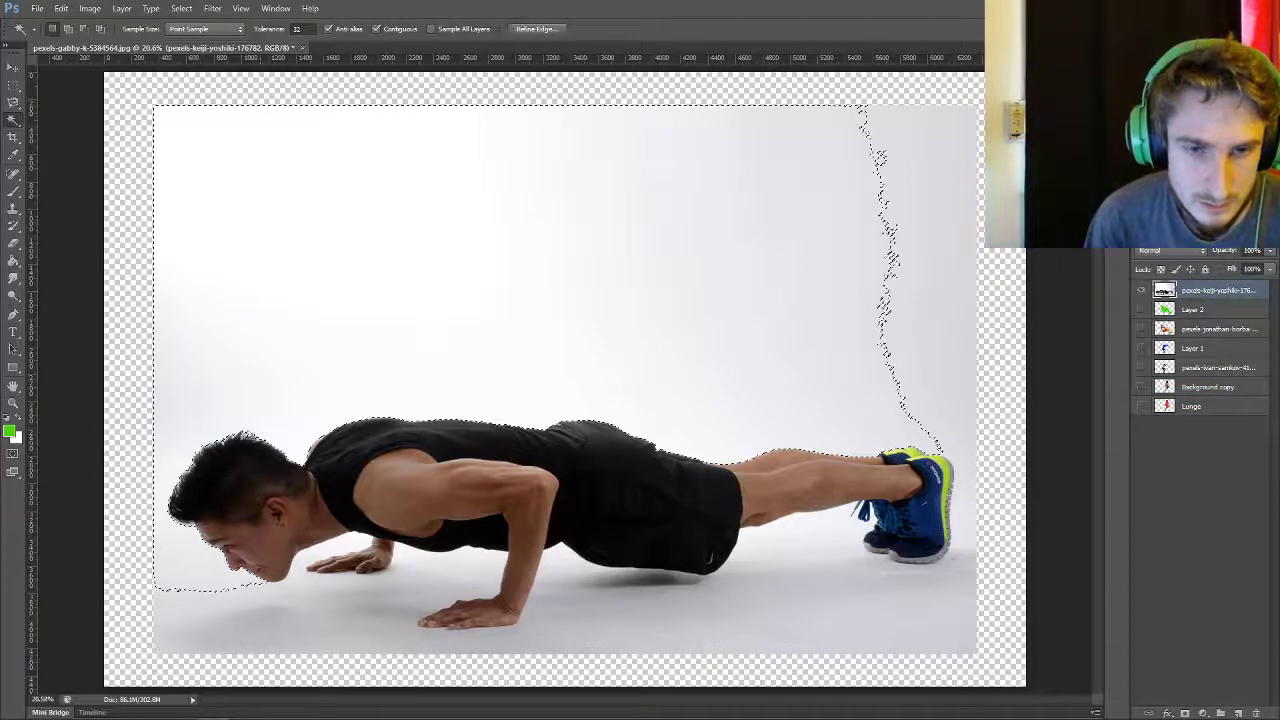
pyautogui.press('Delete')
pyautogui.click(508, 558)
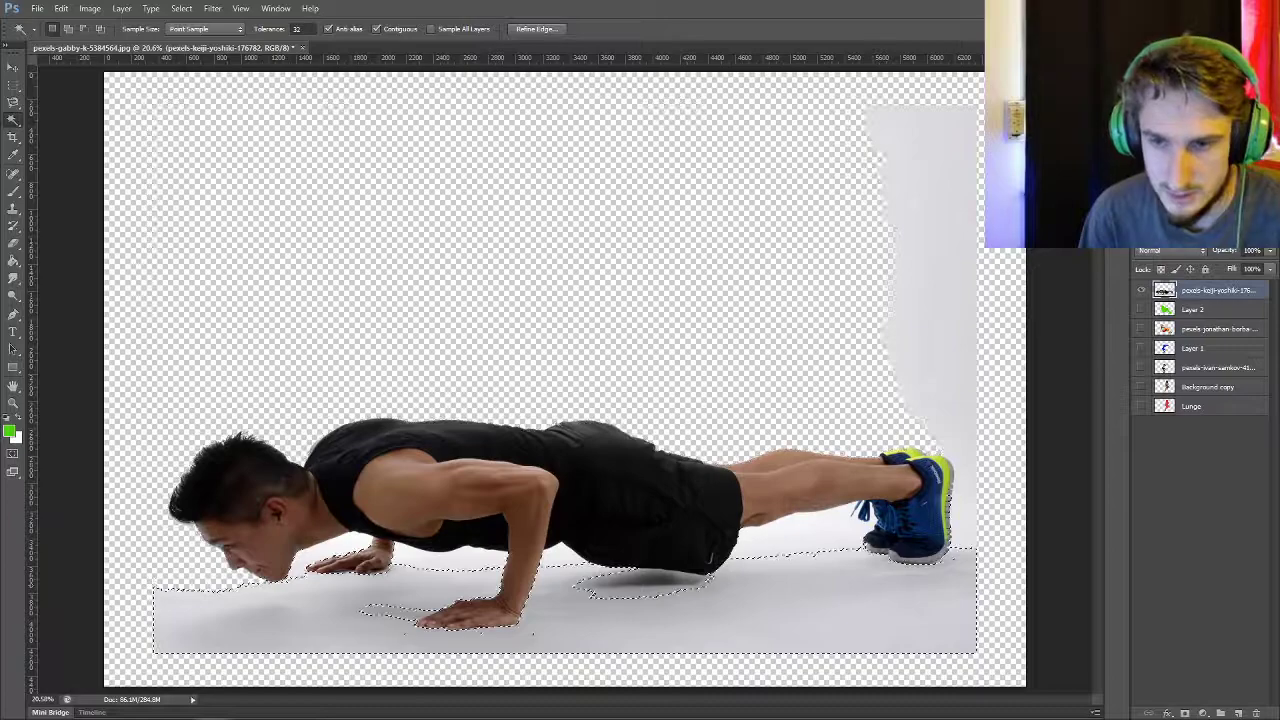
pyautogui.press('Delete')
pyautogui.click(960, 517)
pyautogui.press('Delete')
pyautogui.hotkey('ctrl', 'd')
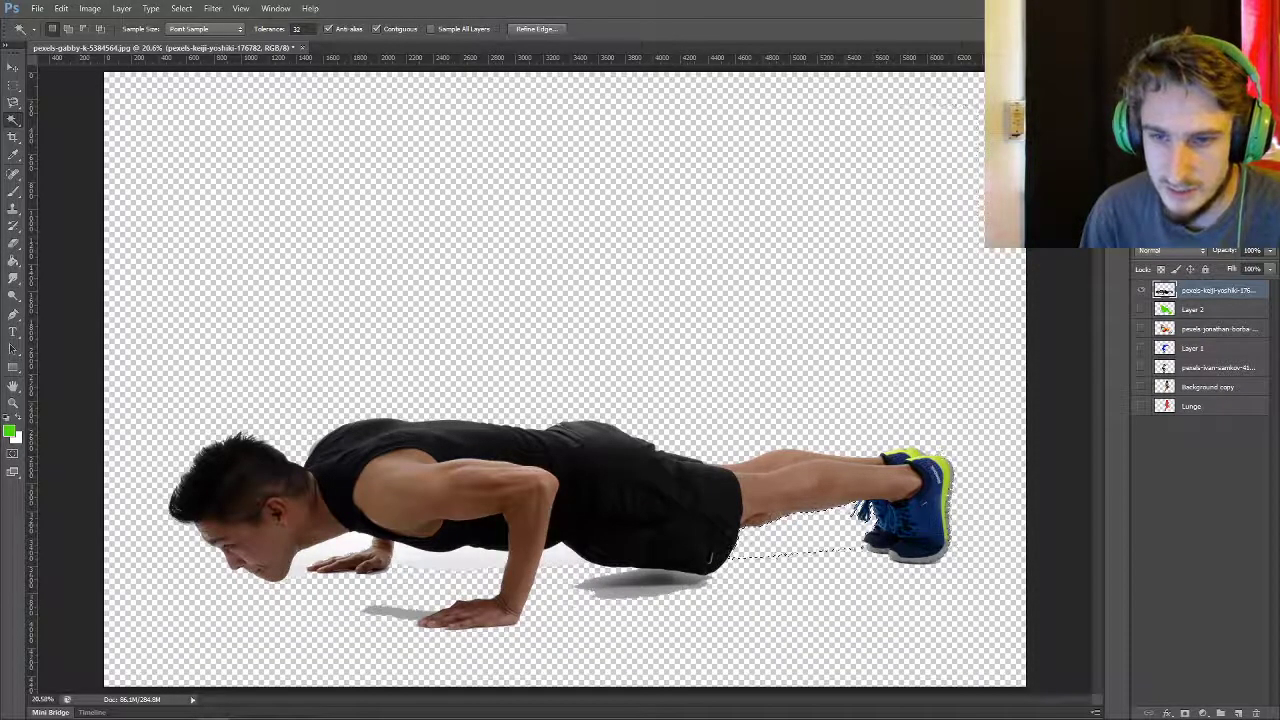
# - Delete the remaining background patches between the man's arms and torso and the floor shadows beneath his shorts with the Magic Wand
pyautogui.click(450, 560)
pyautogui.press('Delete')
pyautogui.click(330, 560)
pyautogui.press('Delete')
pyautogui.click(560, 556)
pyautogui.press('Delete')
pyautogui.press('Delete')
pyautogui.click(640, 585)
pyautogui.press('Delete')
pyautogui.click(650, 578)
pyautogui.press('Delete')
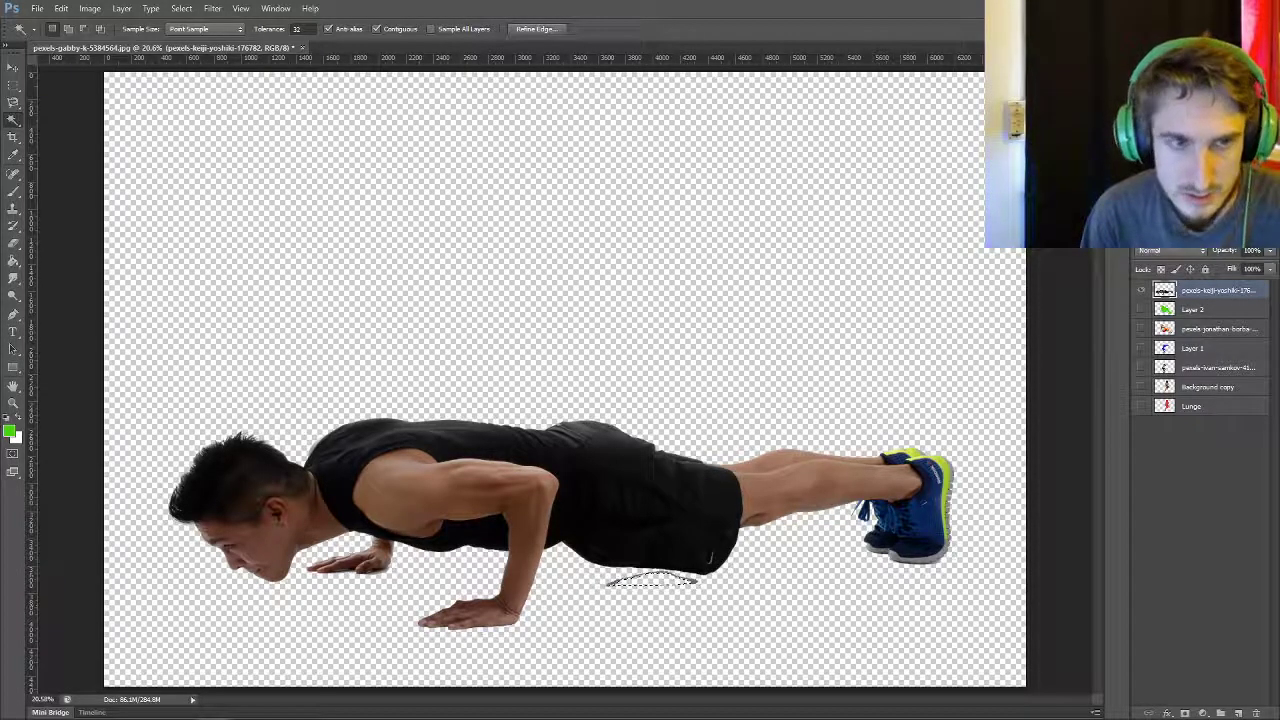
# - Deselect and erase the thin shadow outline left beneath the man's shorts, redoing the first stroke
pyautogui.press('m')
pyautogui.press('e')
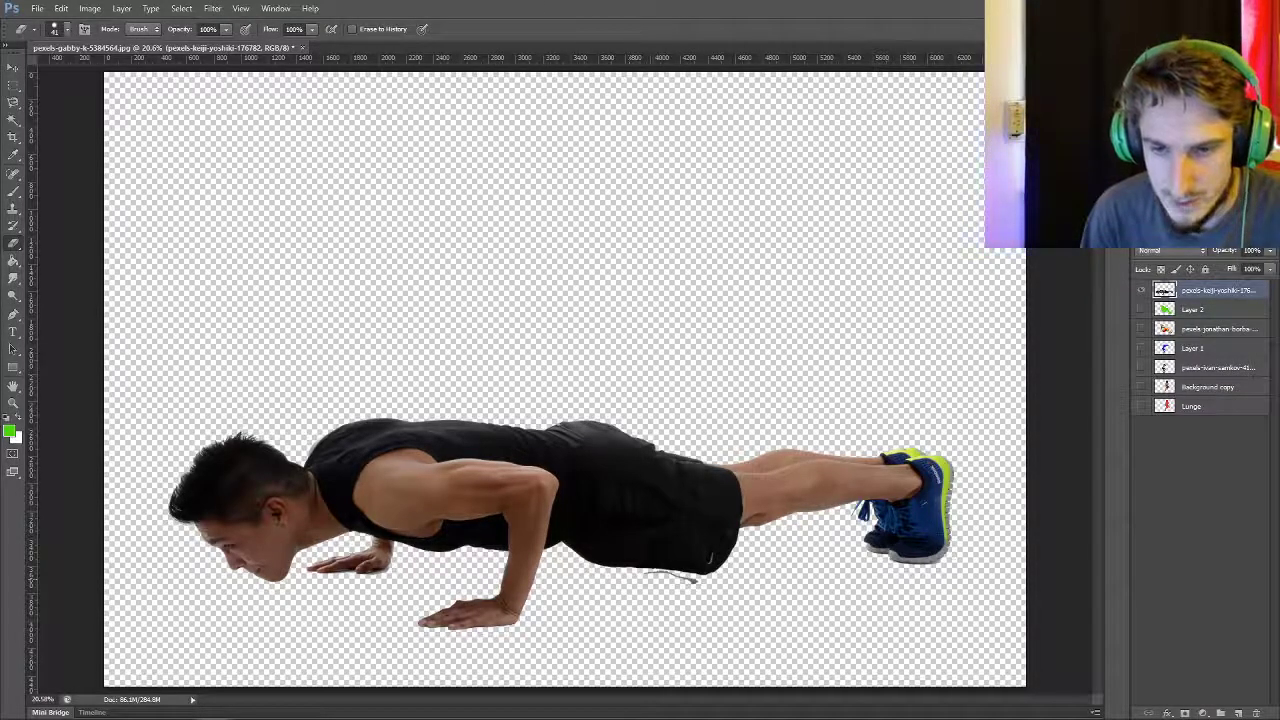
pyautogui.moveTo(660, 572); pyautogui.dragTo(676, 572)
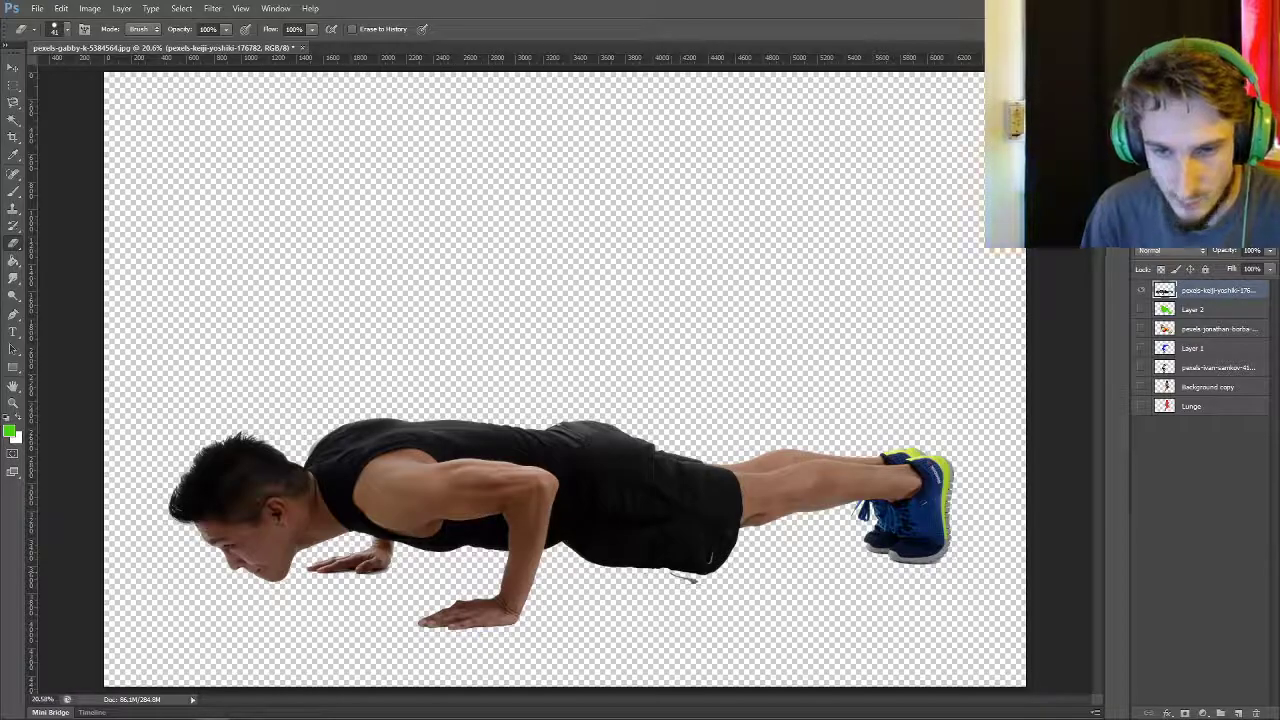
pyautogui.hotkey('ctrl', 'z')
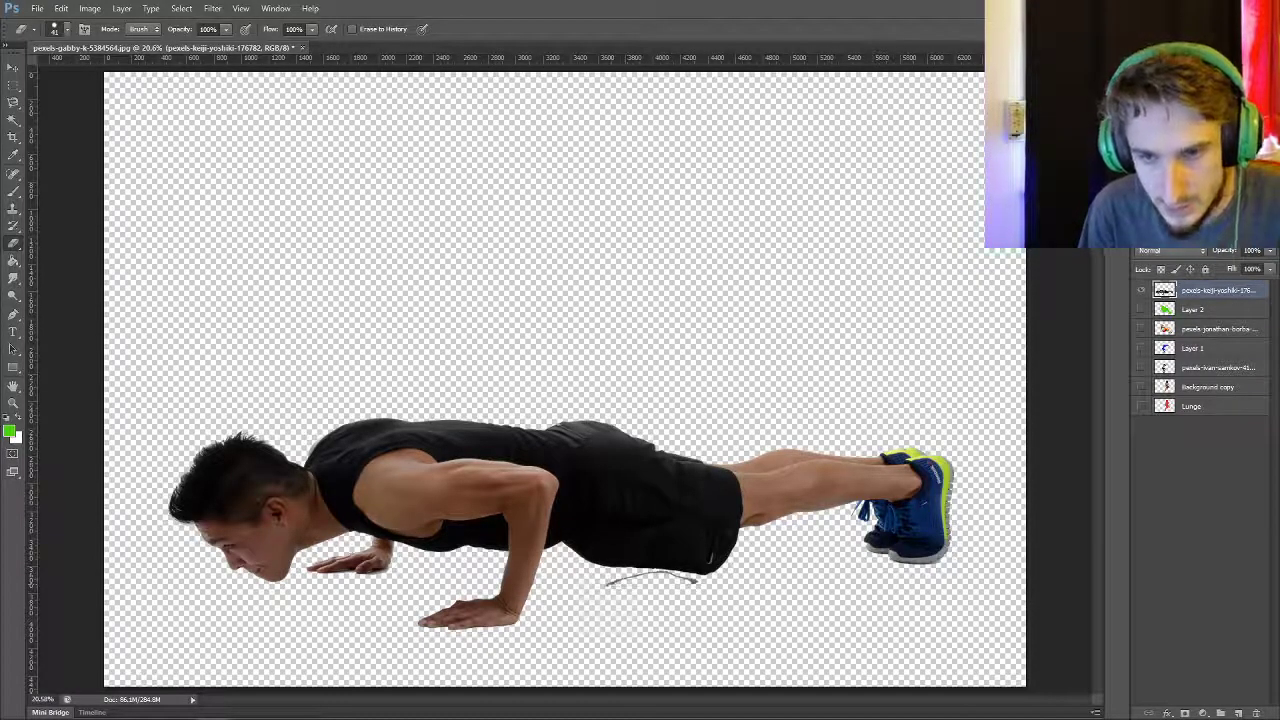
pyautogui.moveTo(624, 580); pyautogui.dragTo(637, 577)
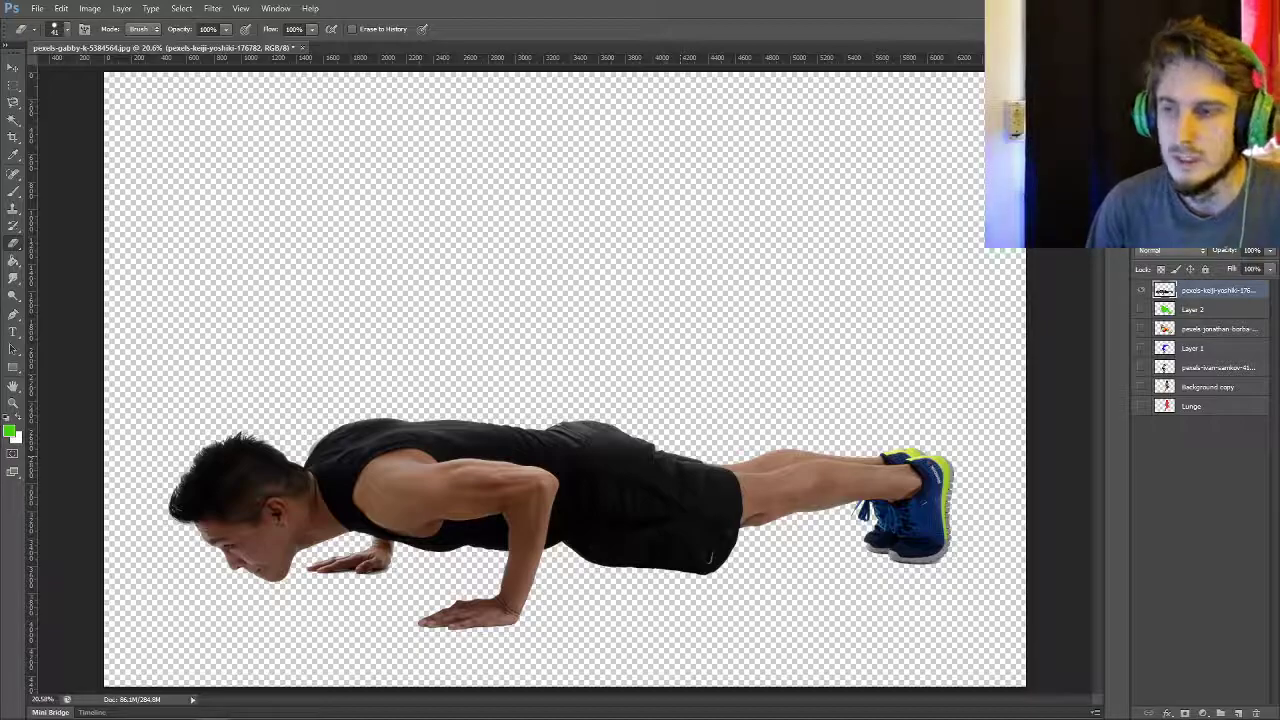
# - Select the transparent area around the push-up man with the Magic Wand, invert the selection to his outline, and switch to the Paint Bucket
pyautogui.press('w')
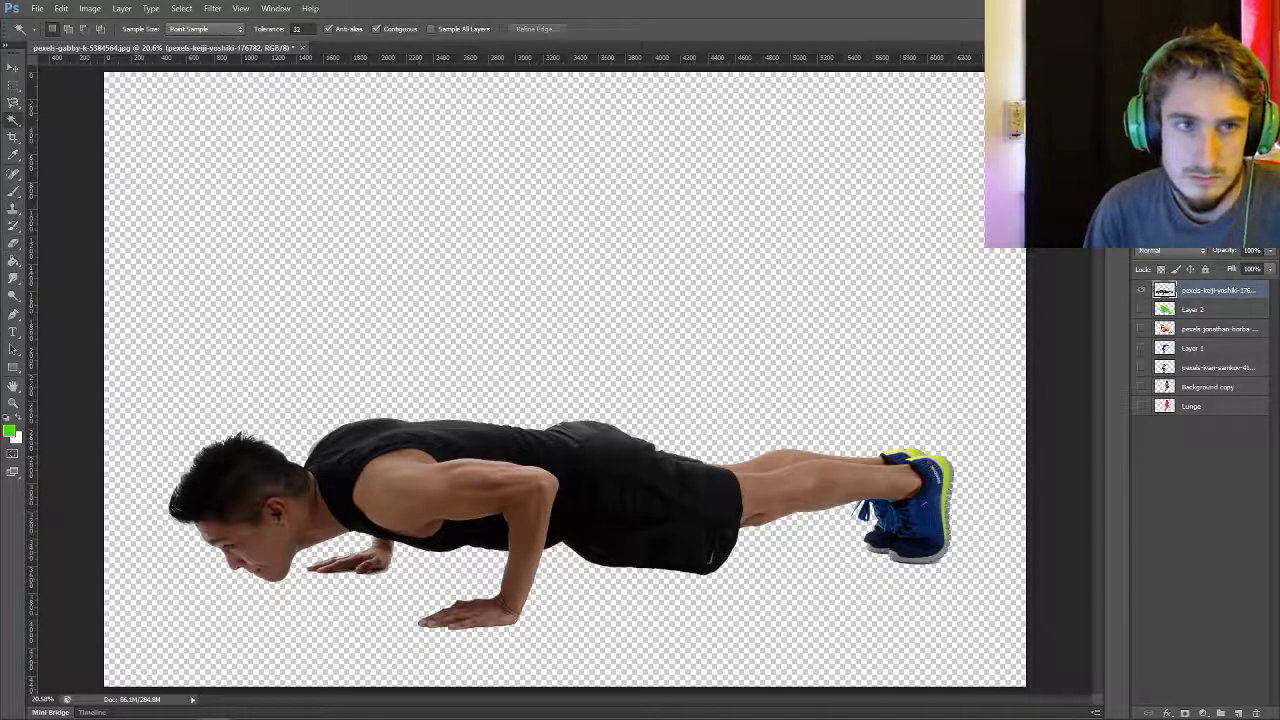
pyautogui.rightClick(177, 156)
pyautogui.press('Escape')
pyautogui.click(177, 156)
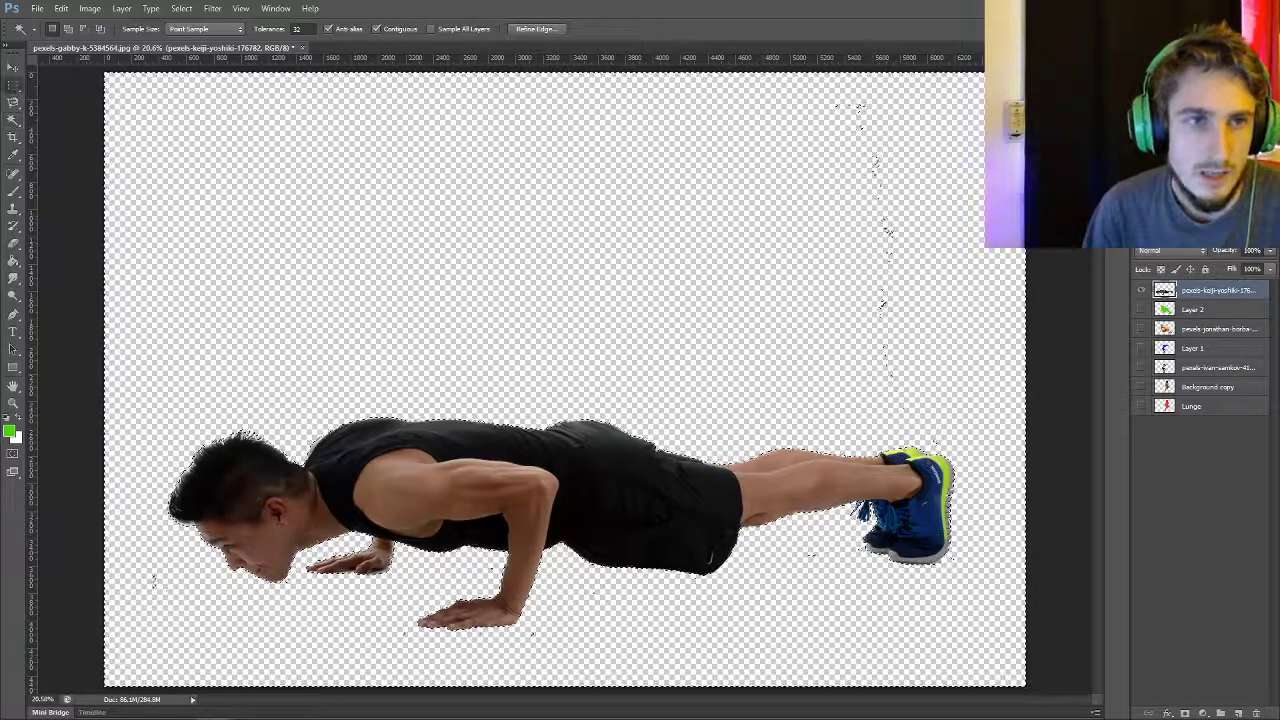
pyautogui.press('m')
pyautogui.rightClick(290, 236)
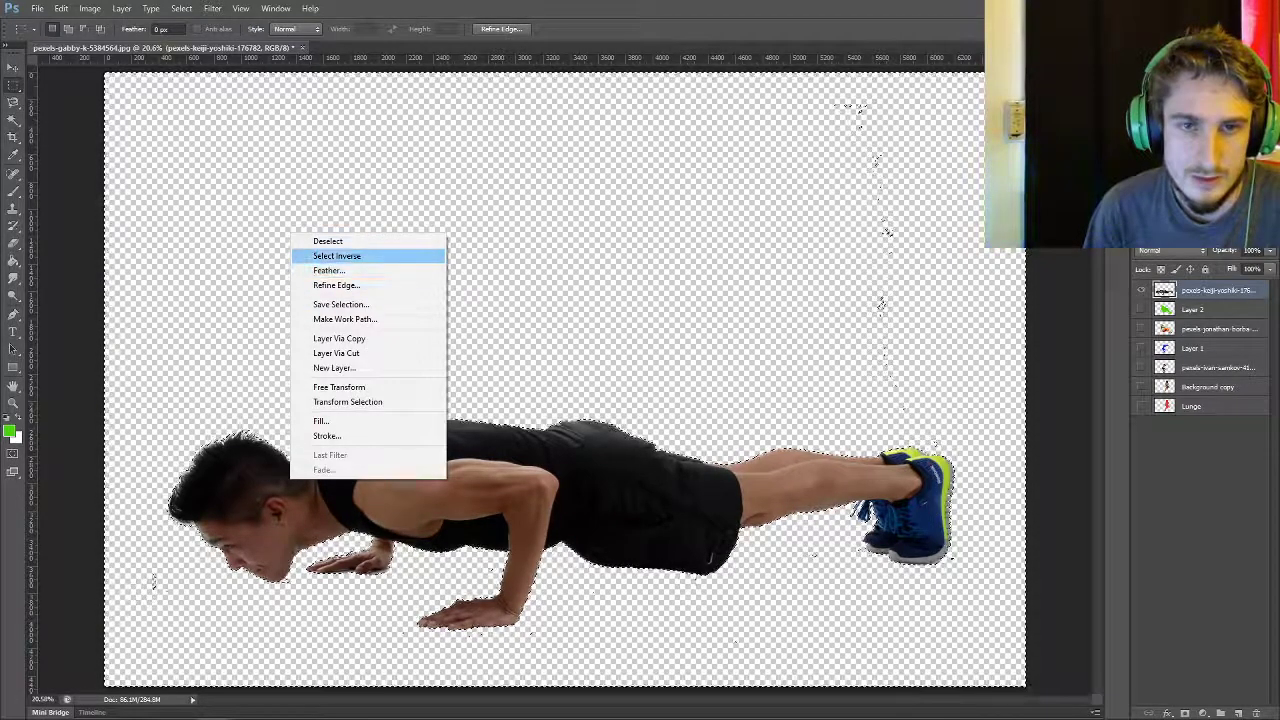
pyautogui.click(337, 256)
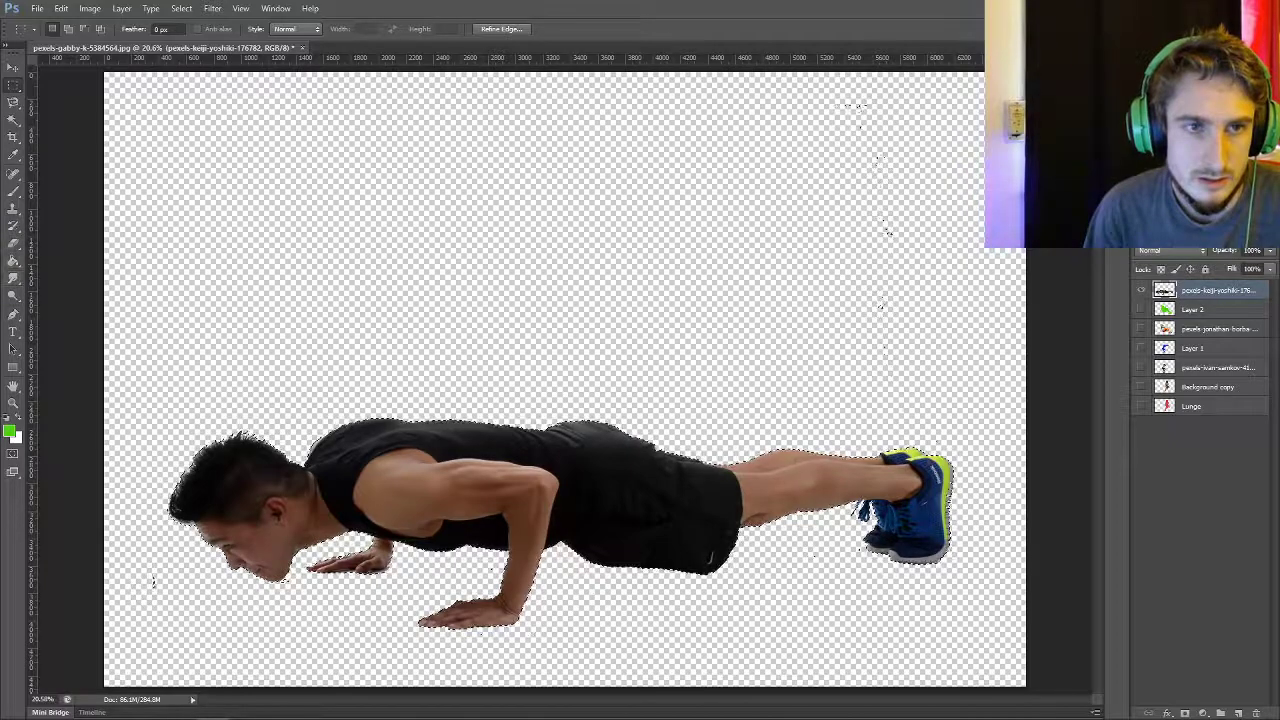
pyautogui.press('g')
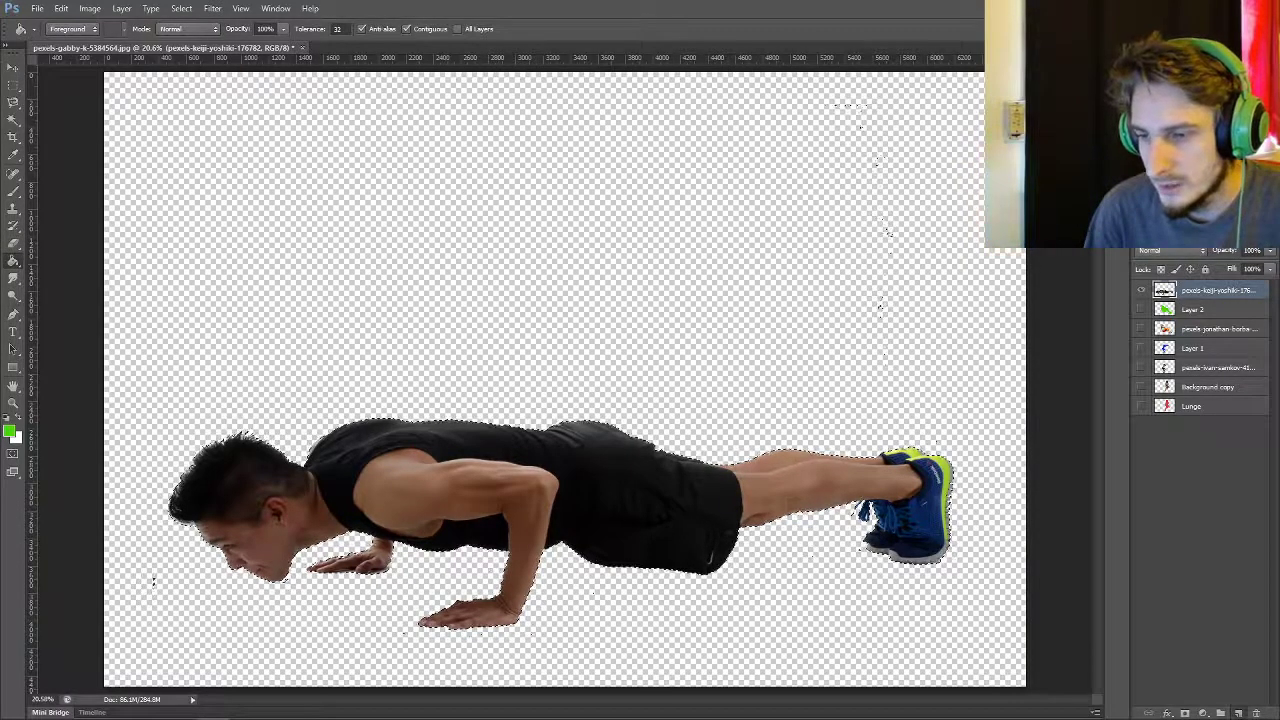
# - Fill the push-up outline with yellow (#d6a809) on a new layer above the photo and clear the selection
pyautogui.hotkey('ctrl', 'shift', 'alt', 'n')
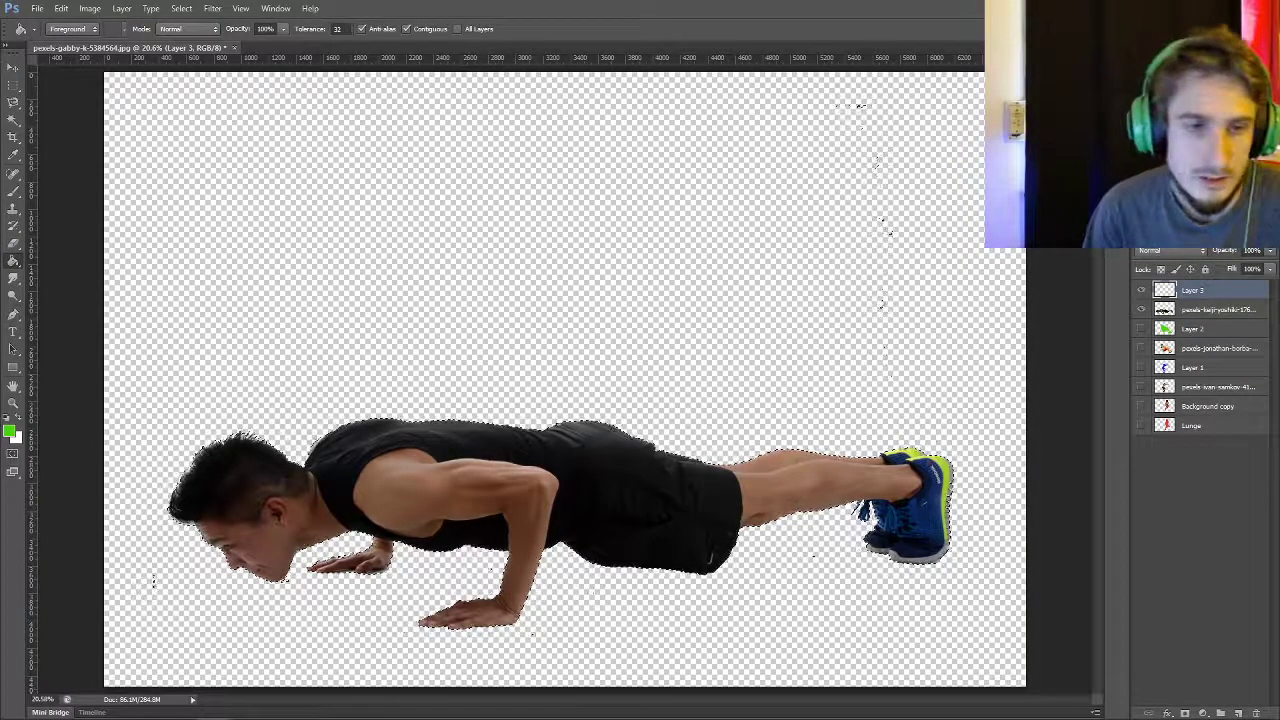
pyautogui.click(11, 432)
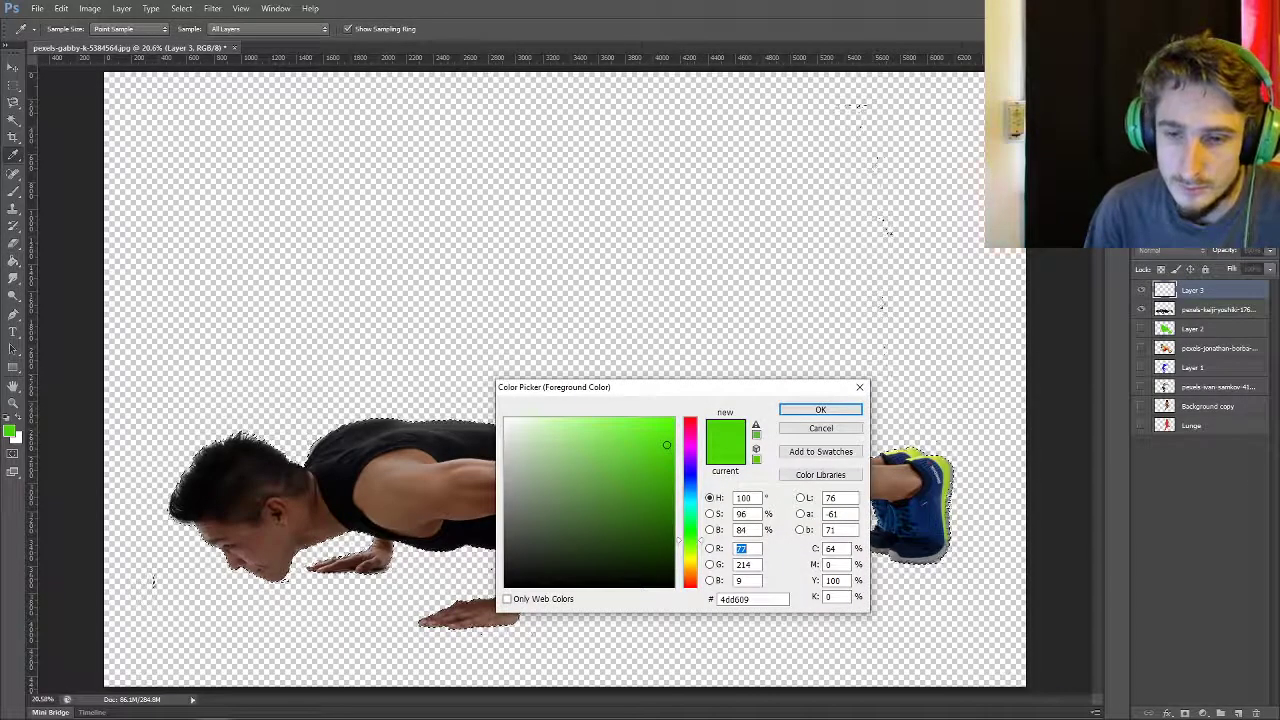
pyautogui.write('255')
pyautogui.press('Return')
pyautogui.hotkey('alt', 'BackSpace')
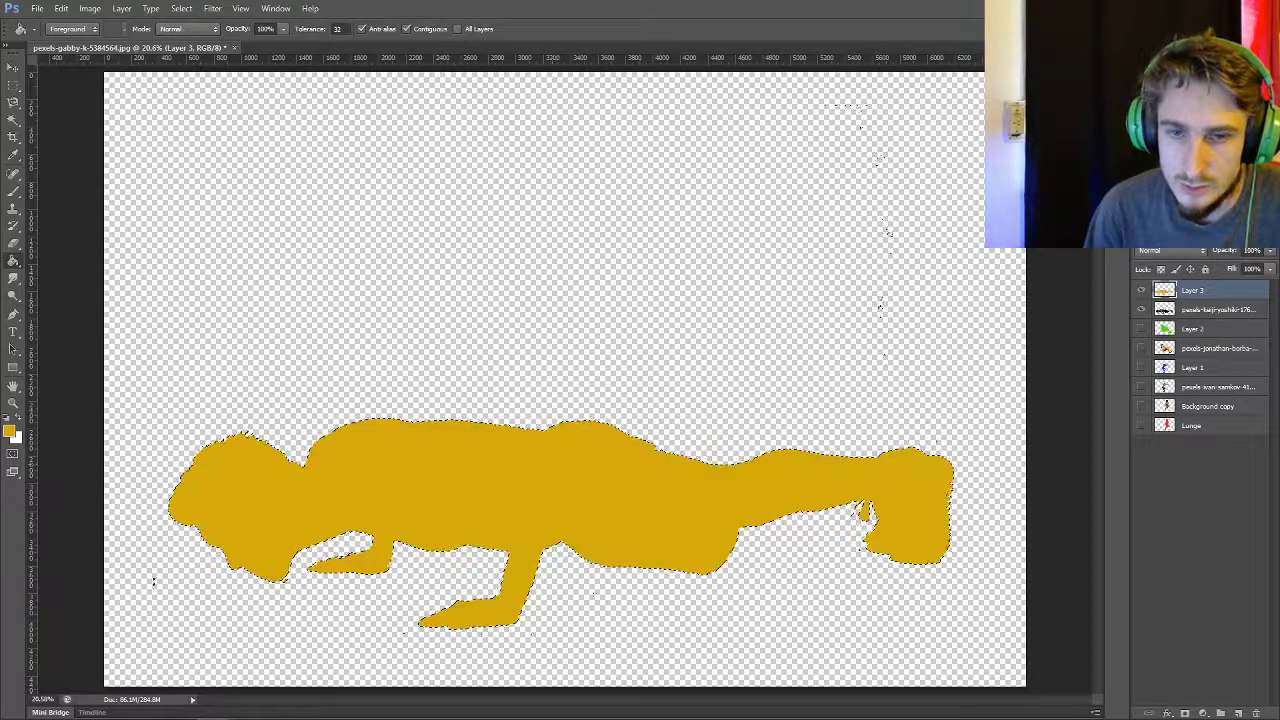
pyautogui.press('m')
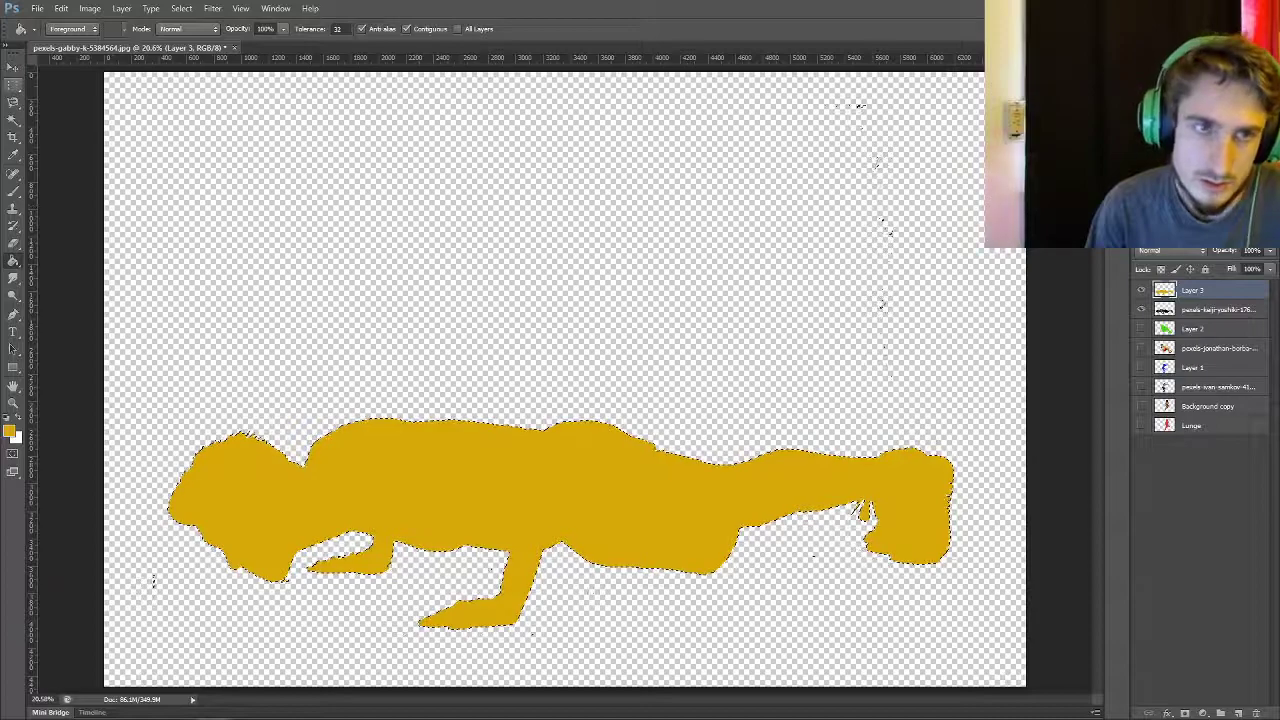
pyautogui.hotkey('ctrl', 'd')
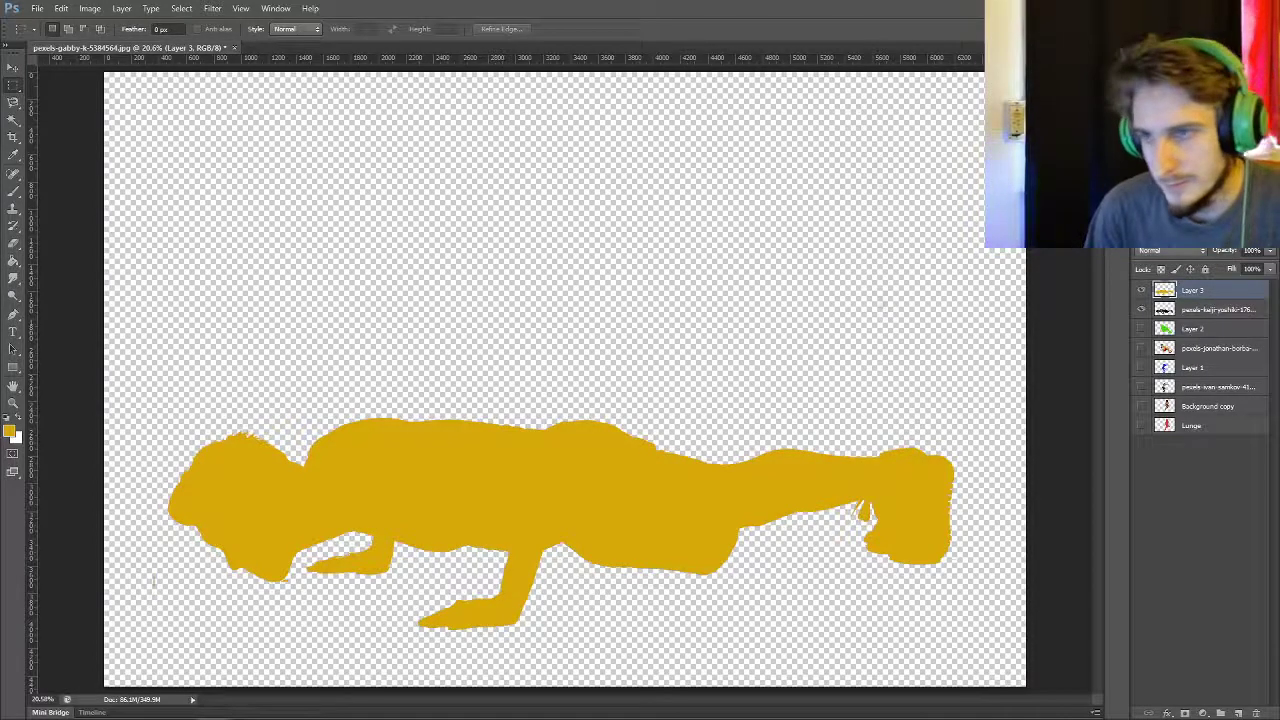
# - Hide both push-up layers and group the four silhouette layers: Layer 3, Layer 2, Layer 1 and Lunge
pyautogui.click(1141, 290)
pyautogui.click(1141, 309)
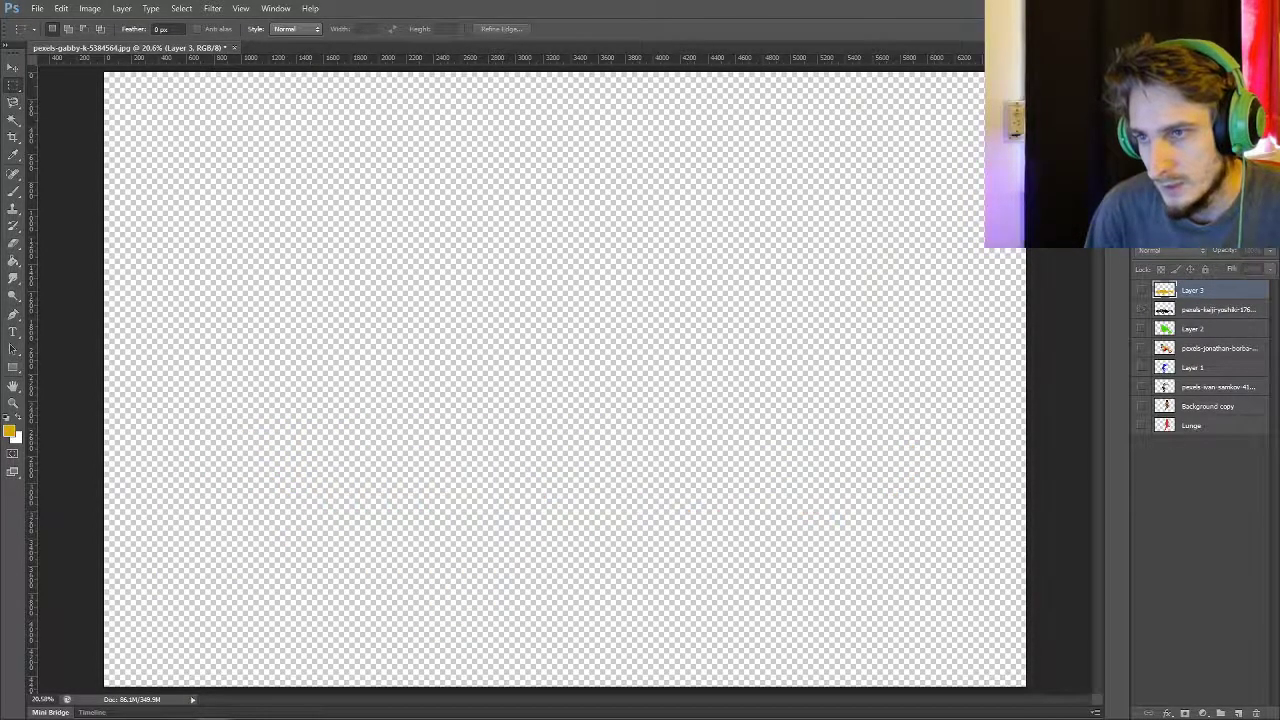
pyautogui.keyDown('ctrl'); pyautogui.click(1192, 328); pyautogui.keyUp('ctrl')
pyautogui.keyDown('ctrl'); pyautogui.click(1192, 367); pyautogui.keyUp('ctrl')
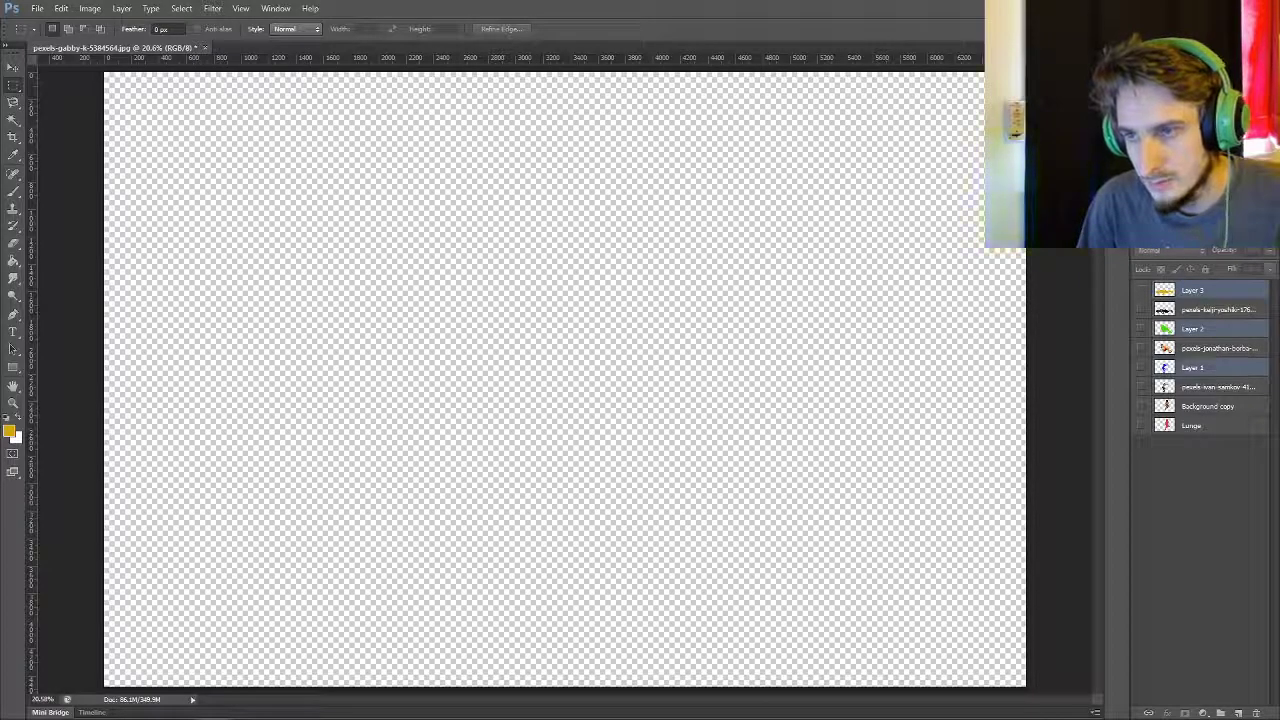
pyautogui.keyDown('ctrl'); pyautogui.click(1192, 425); pyautogui.keyUp('ctrl')
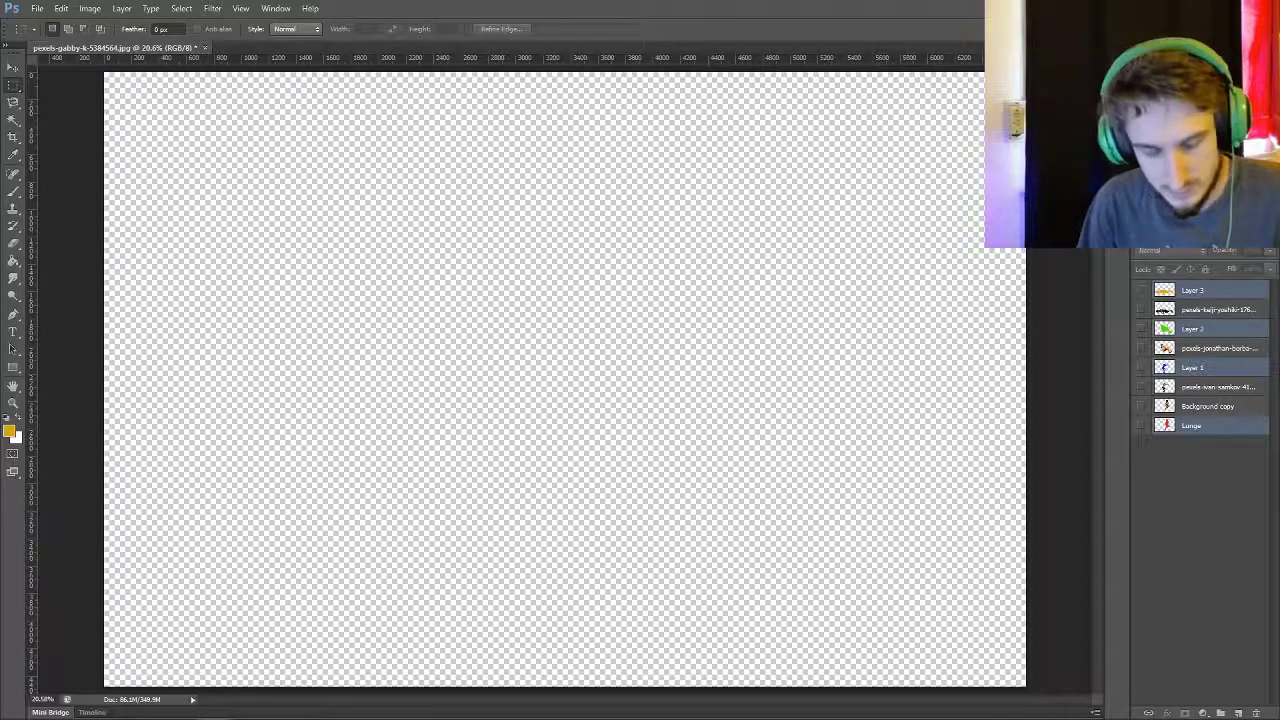
pyautogui.hotkey('ctrl', 'g')
# - Group the four photo cutout layers and expand the new group
pyautogui.click(1215, 306)
pyautogui.keyDown('ctrl'); pyautogui.click(1215, 325); pyautogui.keyUp('ctrl')
pyautogui.keyDown('ctrl'); pyautogui.click(1215, 344); pyautogui.keyUp('ctrl')
pyautogui.keyDown('ctrl'); pyautogui.click(1212, 363); pyautogui.keyUp('ctrl')
pyautogui.hotkey('ctrl', 'g')
pyautogui.click(1200, 500)
pyautogui.click(1157, 303)
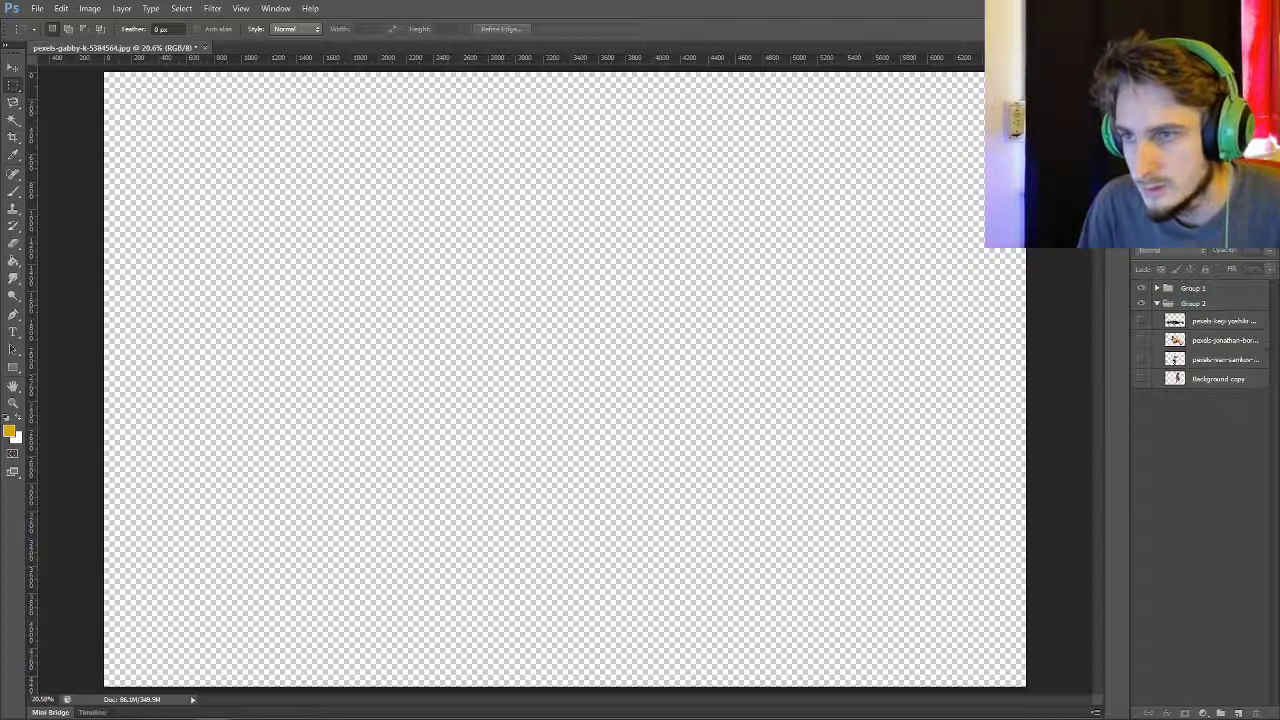
# - Make the green sit-up silhouette and its photo visible and move the photo group above the silhouette group
pyautogui.click(1157, 288)
pyautogui.click(1215, 325)
pyautogui.click(1141, 325)
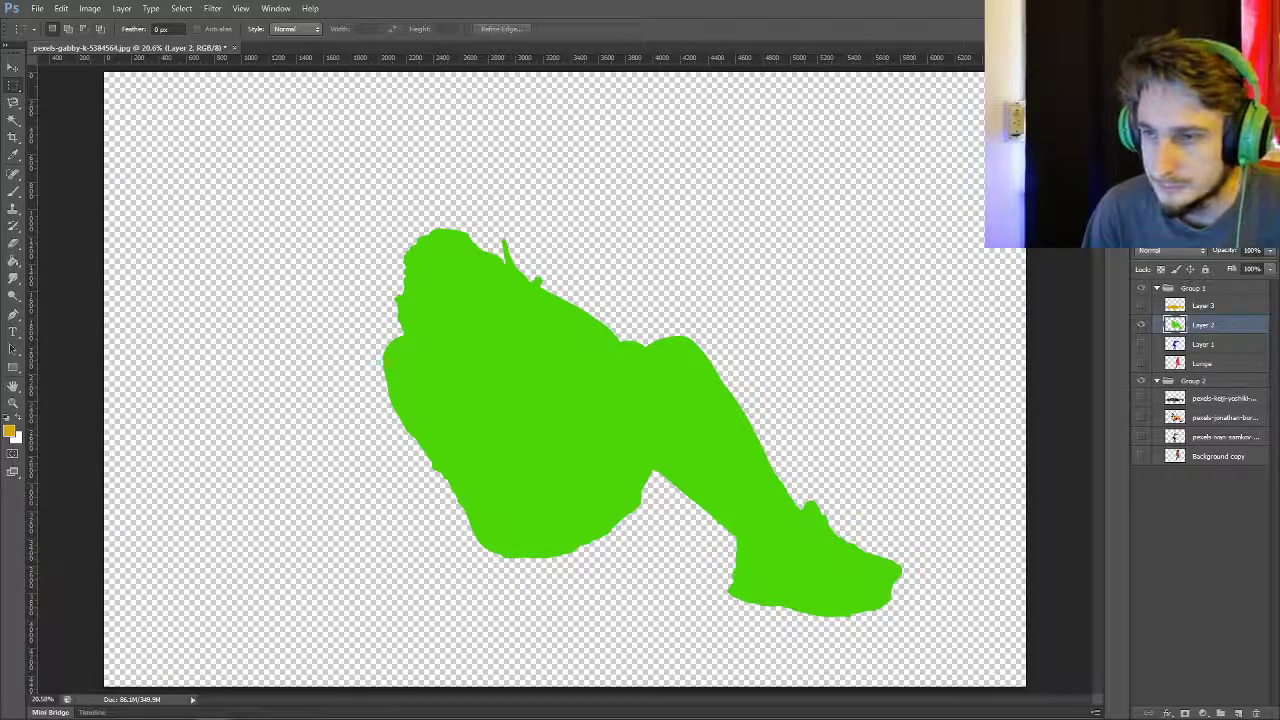
pyautogui.moveTo(1196, 381); pyautogui.dragTo(1196, 289)
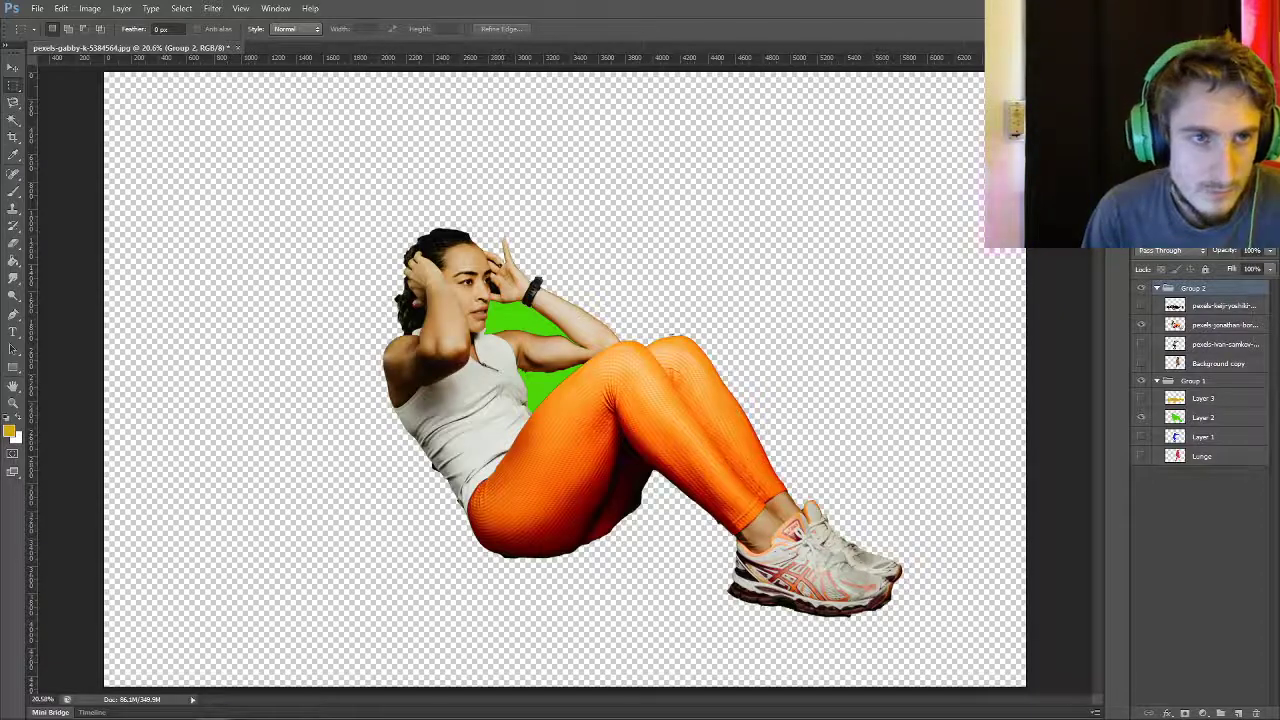
# - Set the foreground color to black and switch to the Brush tool
pyautogui.click(11, 432)
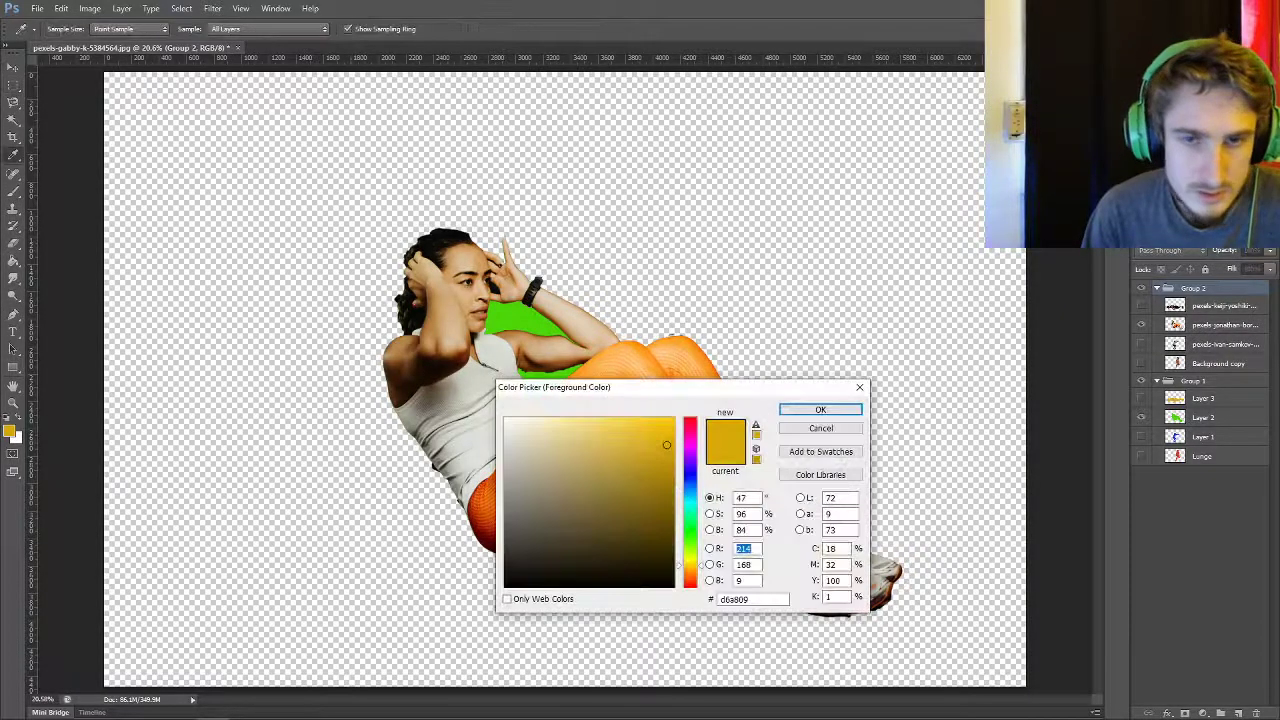
pyautogui.click(620, 598)
pyautogui.click(820, 408)
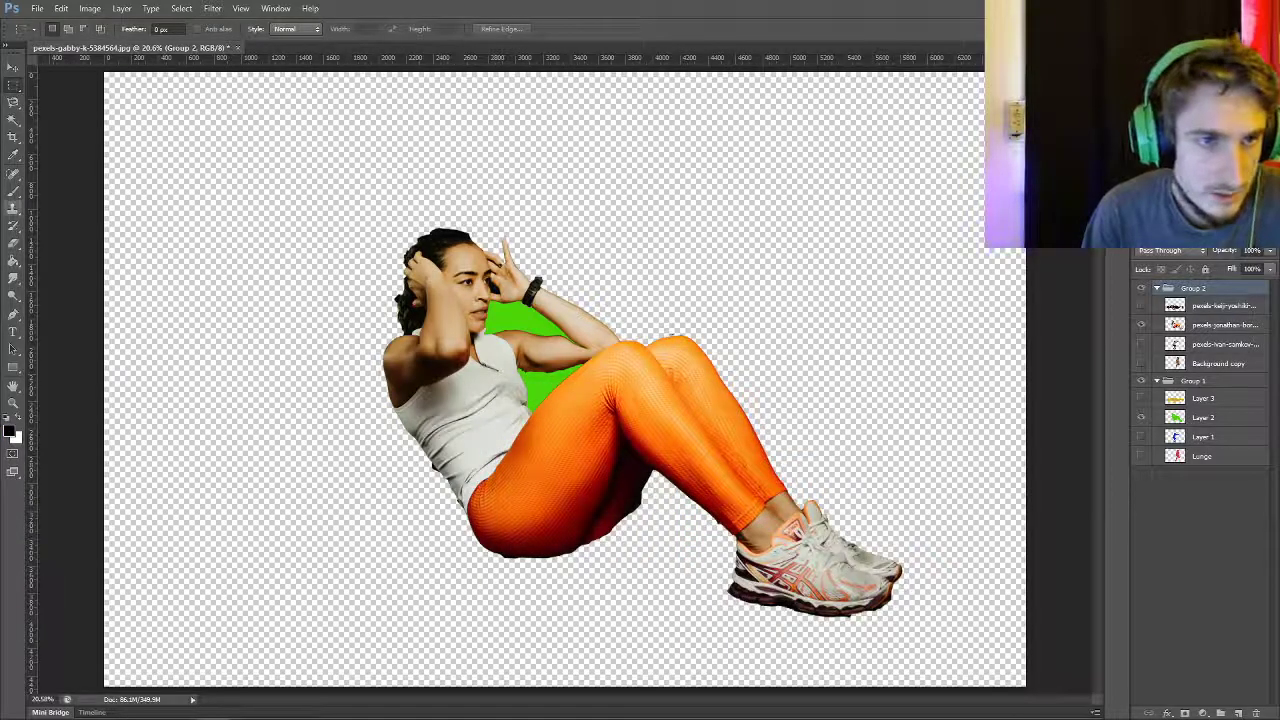
pyautogui.click(13, 190)
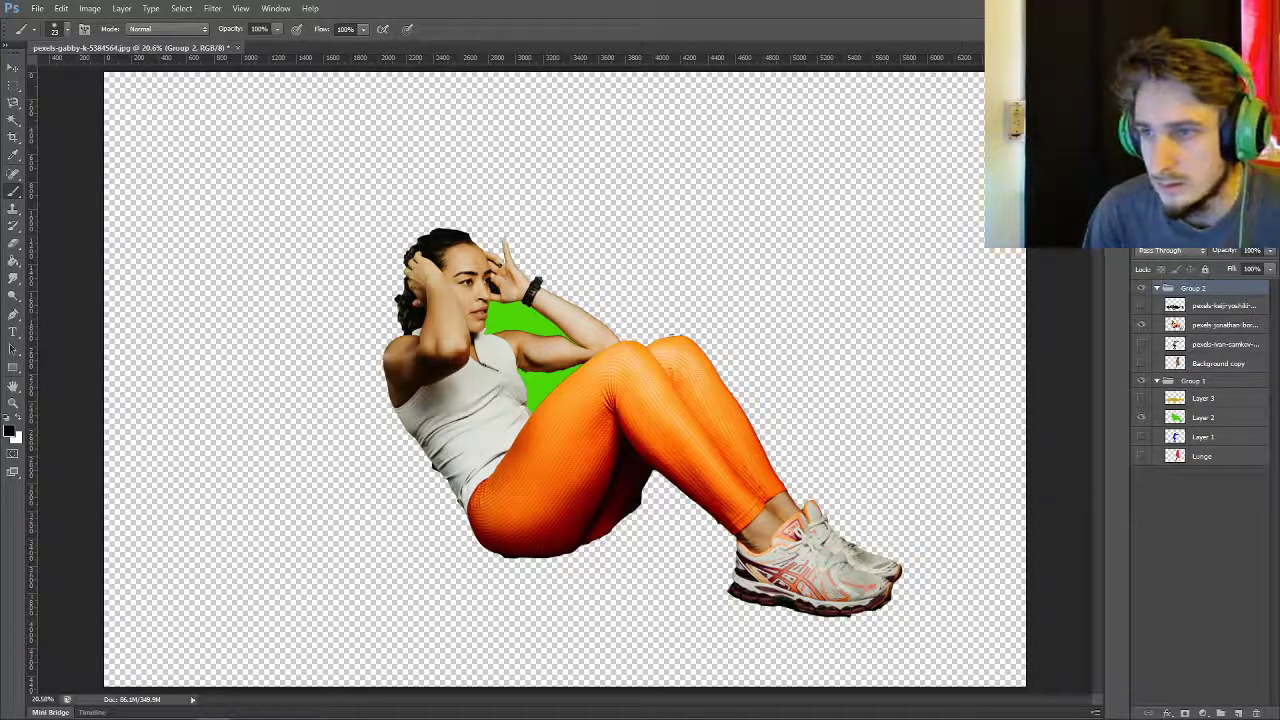
# - Select the gap between the sit-up woman's face and arms on her photo layer and delete it from green Layer 2
pyautogui.click(1203, 417)
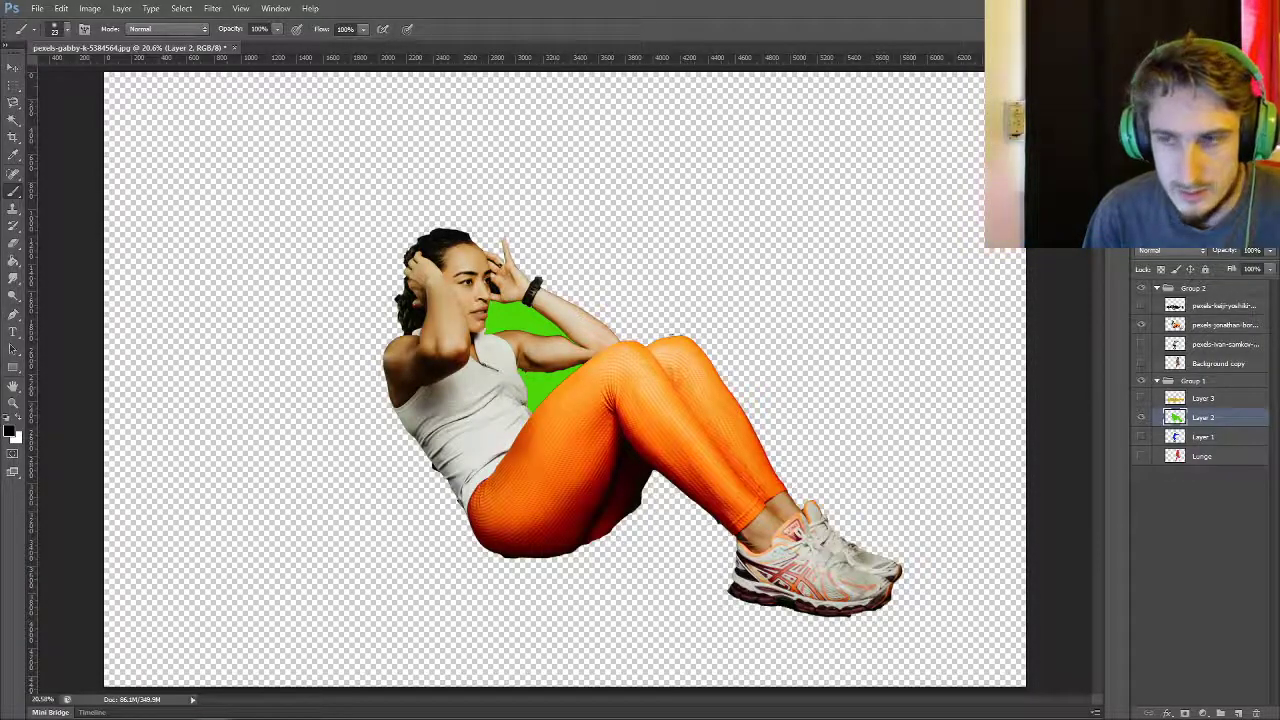
pyautogui.click(1220, 324)
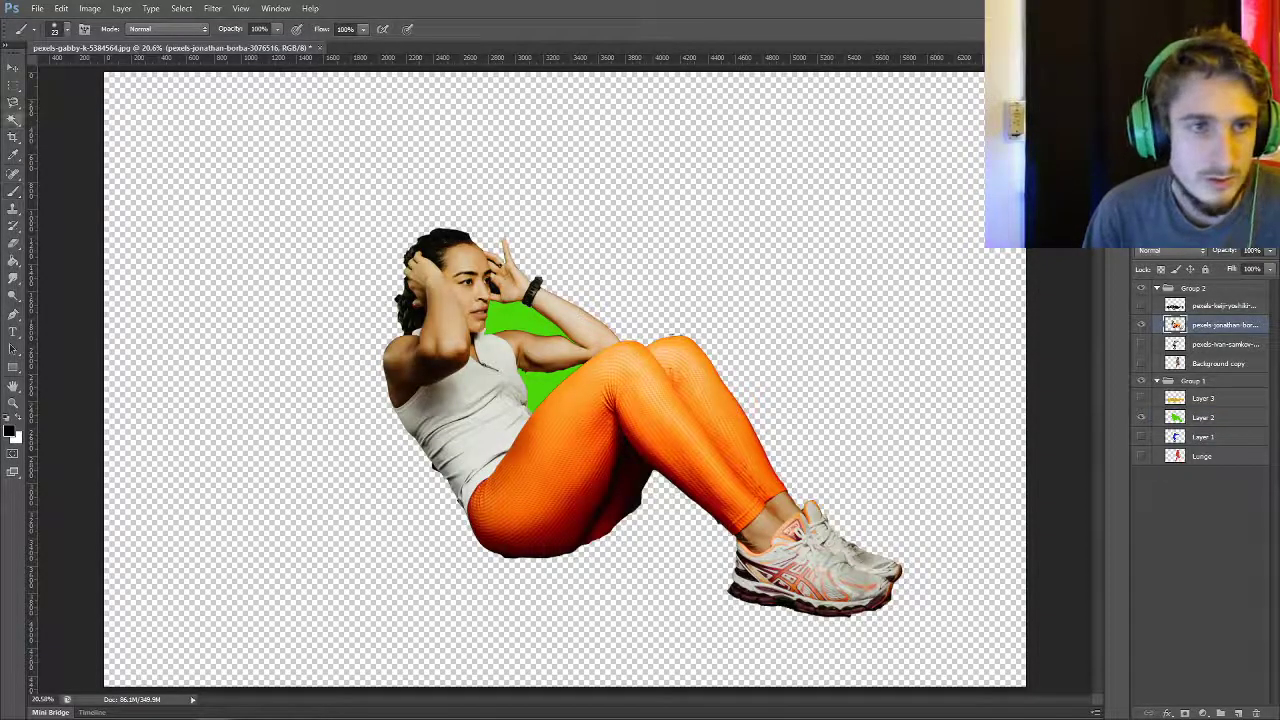
pyautogui.press('w')
pyautogui.keyDown('ctrl'); pyautogui.click(1175, 417); pyautogui.keyUp('ctrl')
pyautogui.click(1215, 417)
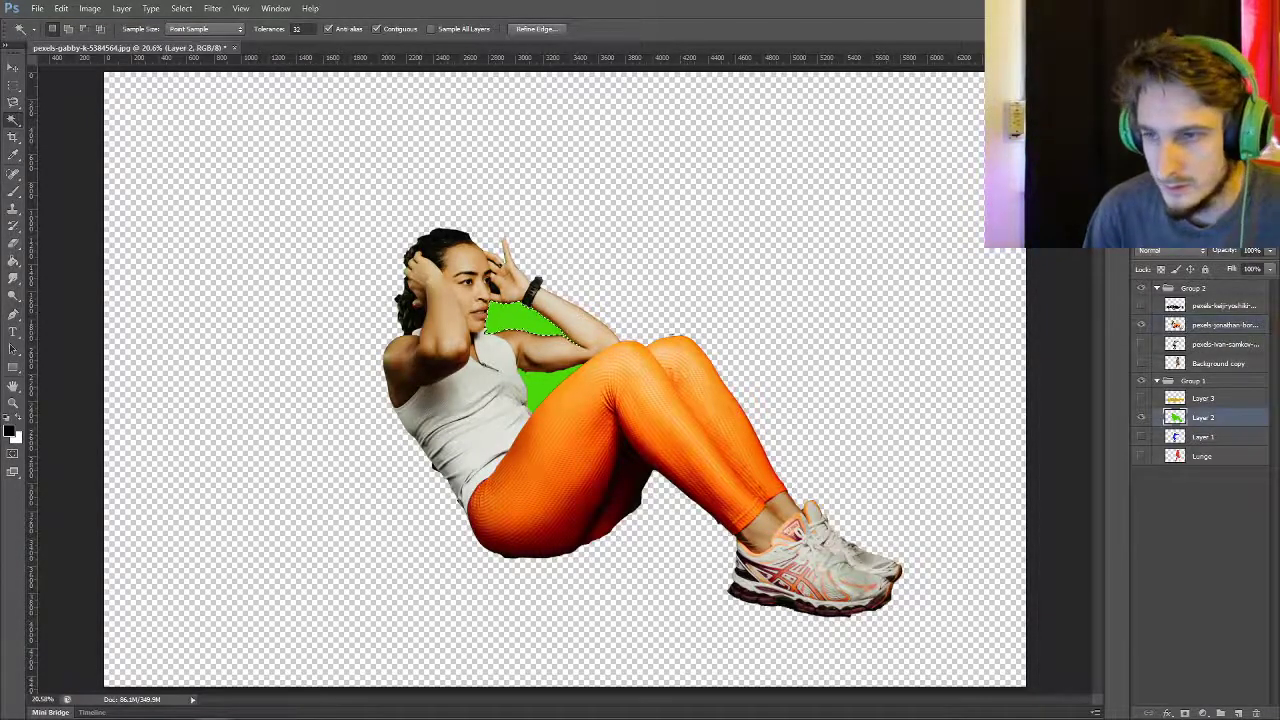
pyautogui.press('Delete')
# - Delete the gap between the woman's forearm, chest and thighs from green Layer 2 and deselect
pyautogui.click(1220, 324)
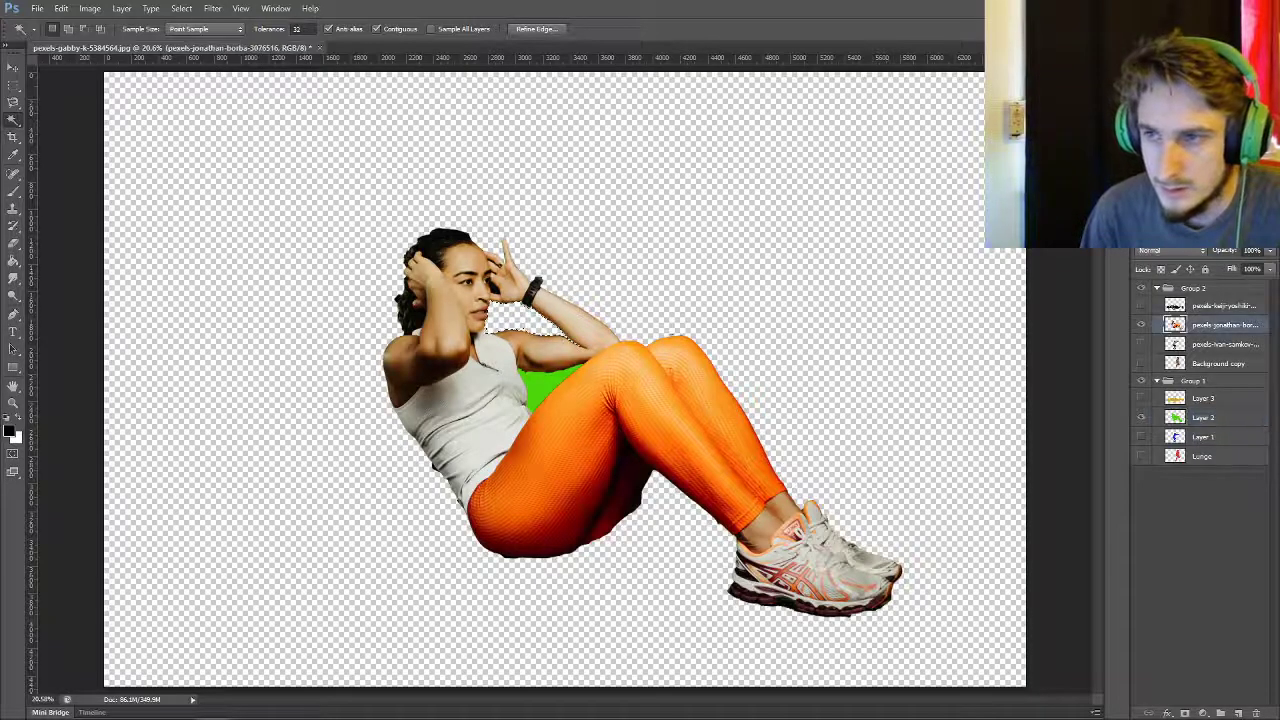
pyautogui.click(1215, 417)
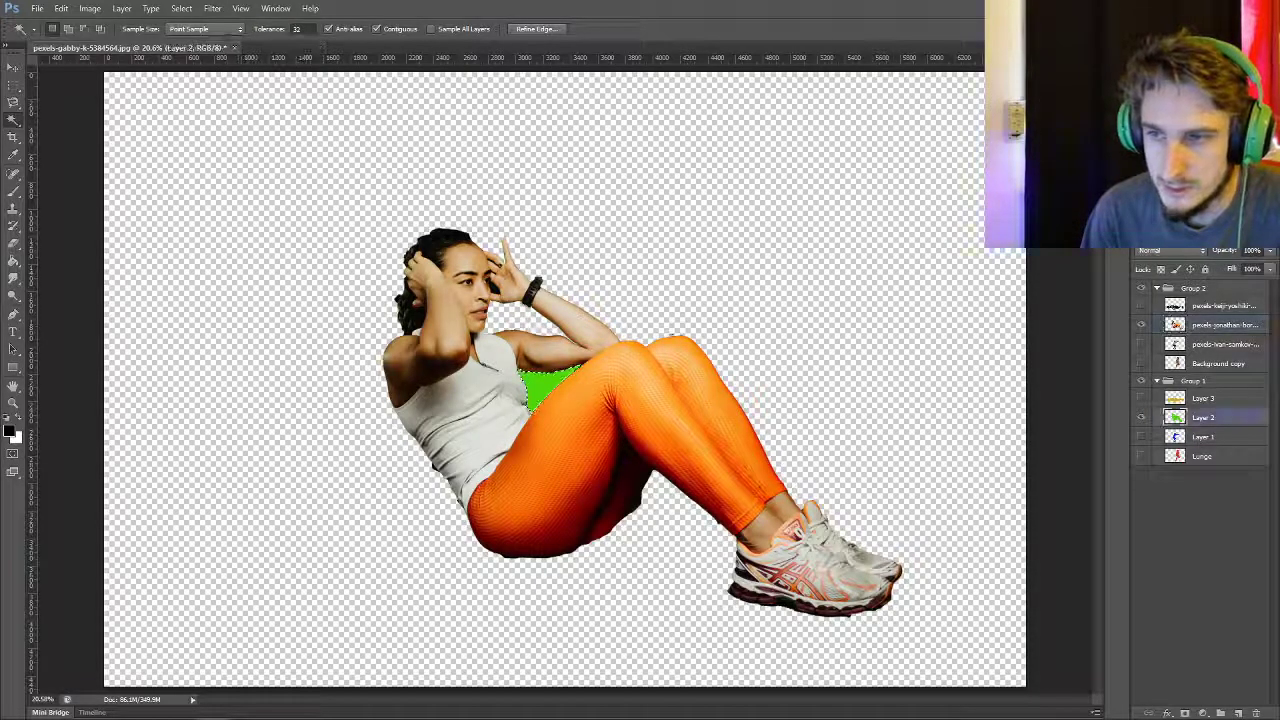
pyautogui.press('Delete')
pyautogui.press('m')
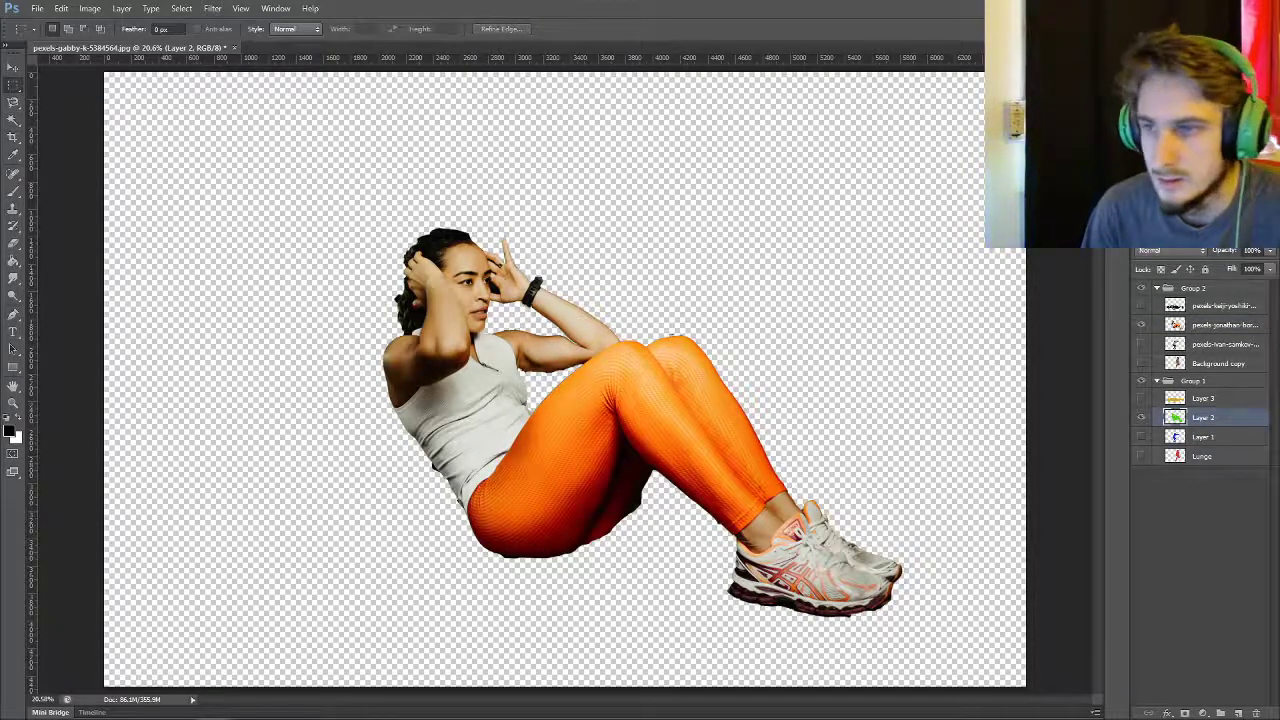
# - Show only the blue squat silhouette with the squat photo over it
pyautogui.keyDown('alt'); pyautogui.click(1141, 417); pyautogui.keyUp('alt')
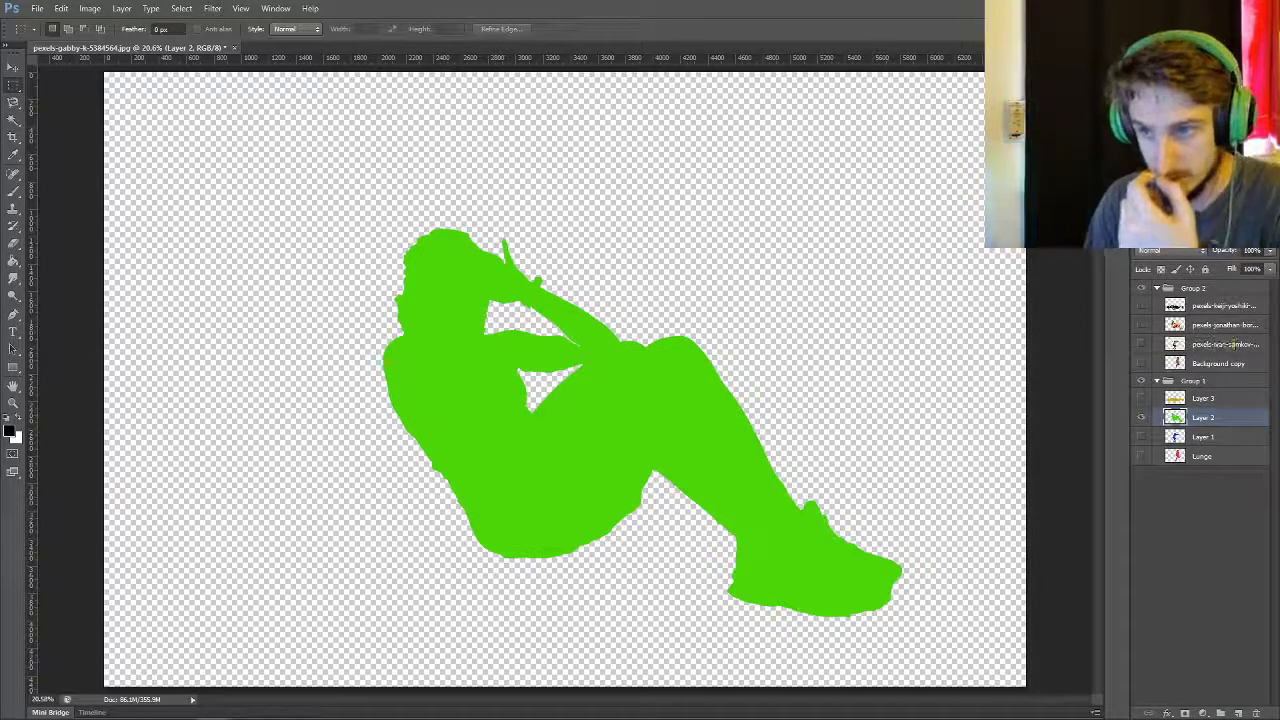
pyautogui.keyDown('alt'); pyautogui.click(1141, 437); pyautogui.keyUp('alt')
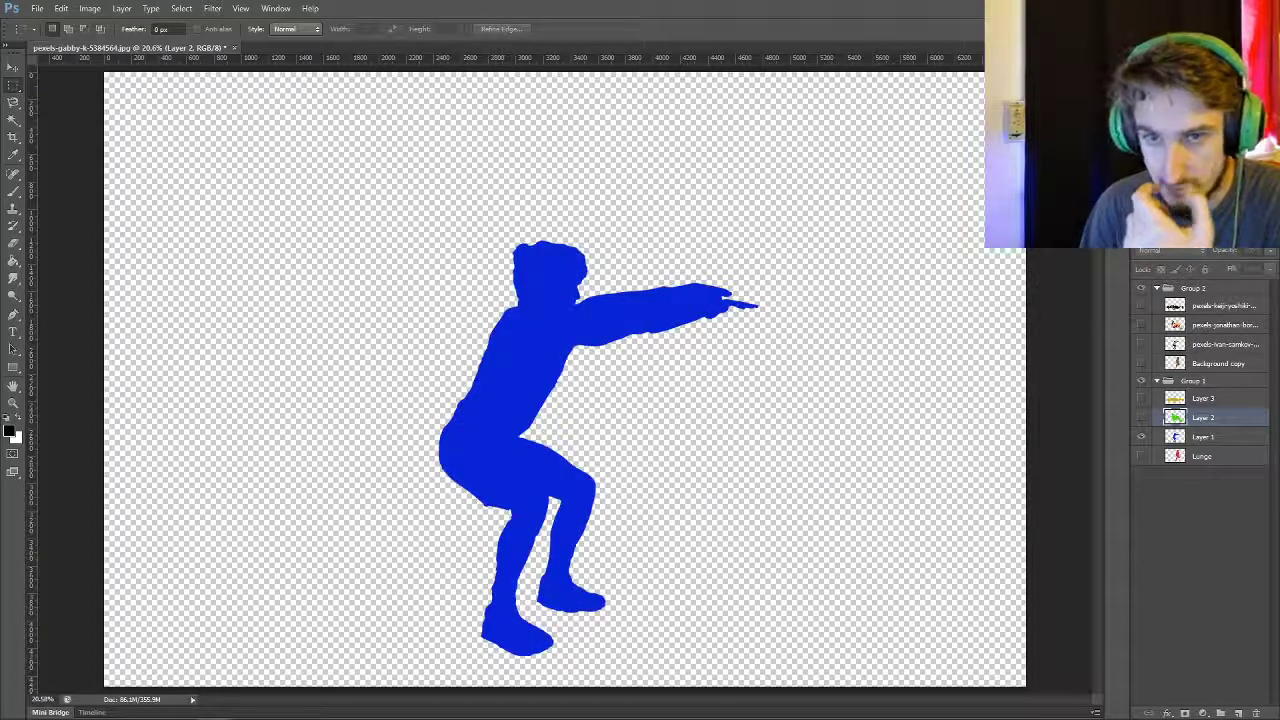
pyautogui.click(1141, 344)
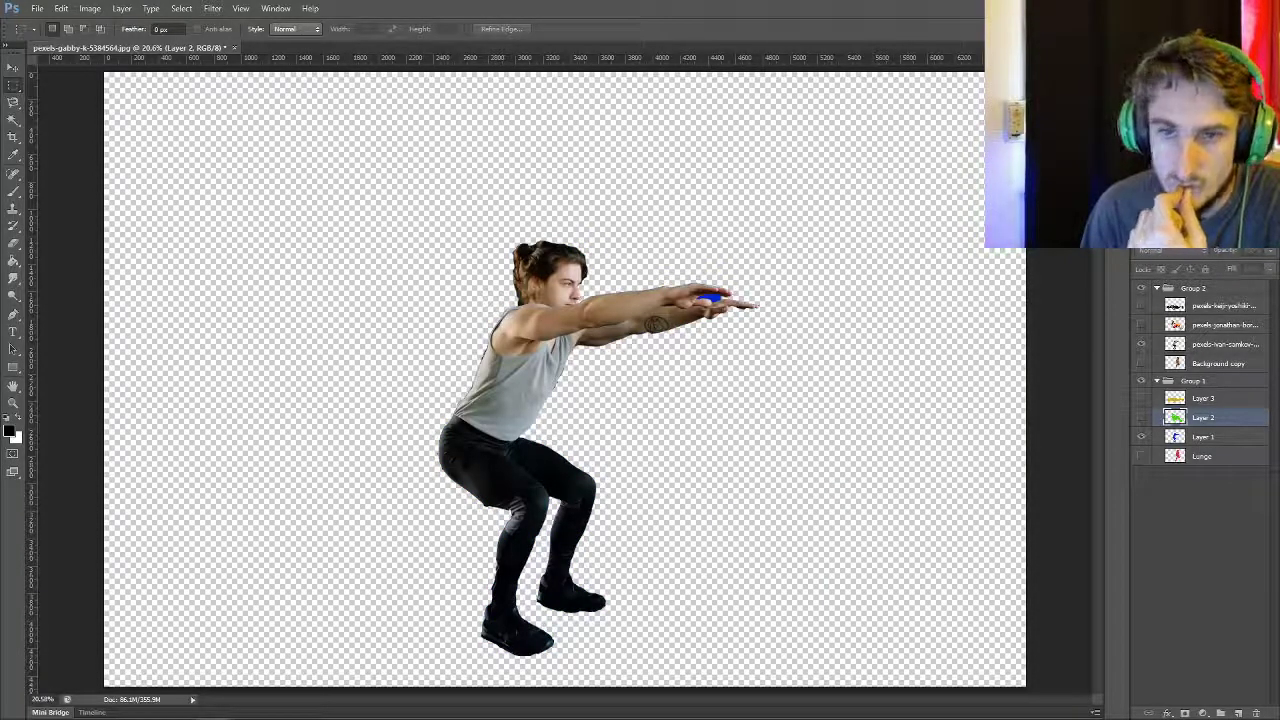
# - Select the gap between the squatter's hands on the photo layer with the Magic Wand, delete it from blue Layer 1 and deselect
pyautogui.press('w')
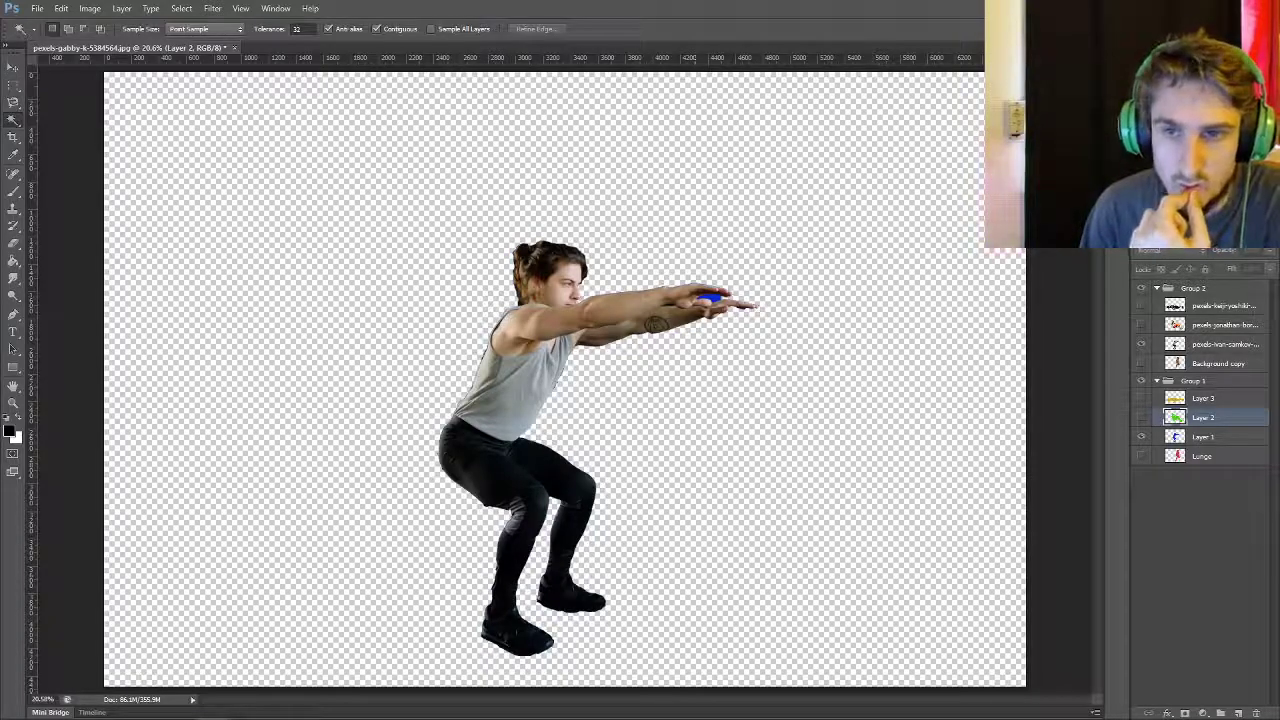
pyautogui.click(709, 298)
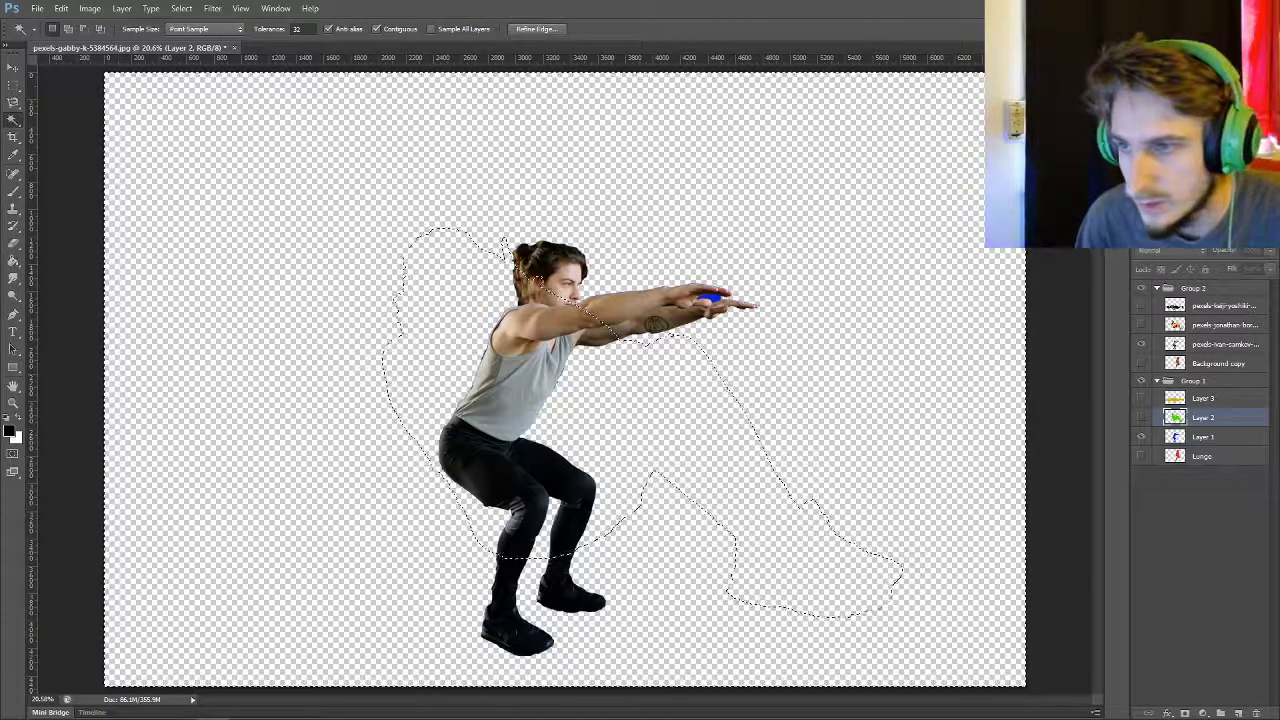
pyautogui.click(1225, 344)
pyautogui.press('m')
pyautogui.hotkey('ctrl', 'd')
pyautogui.press('w')
pyautogui.click(709, 298)
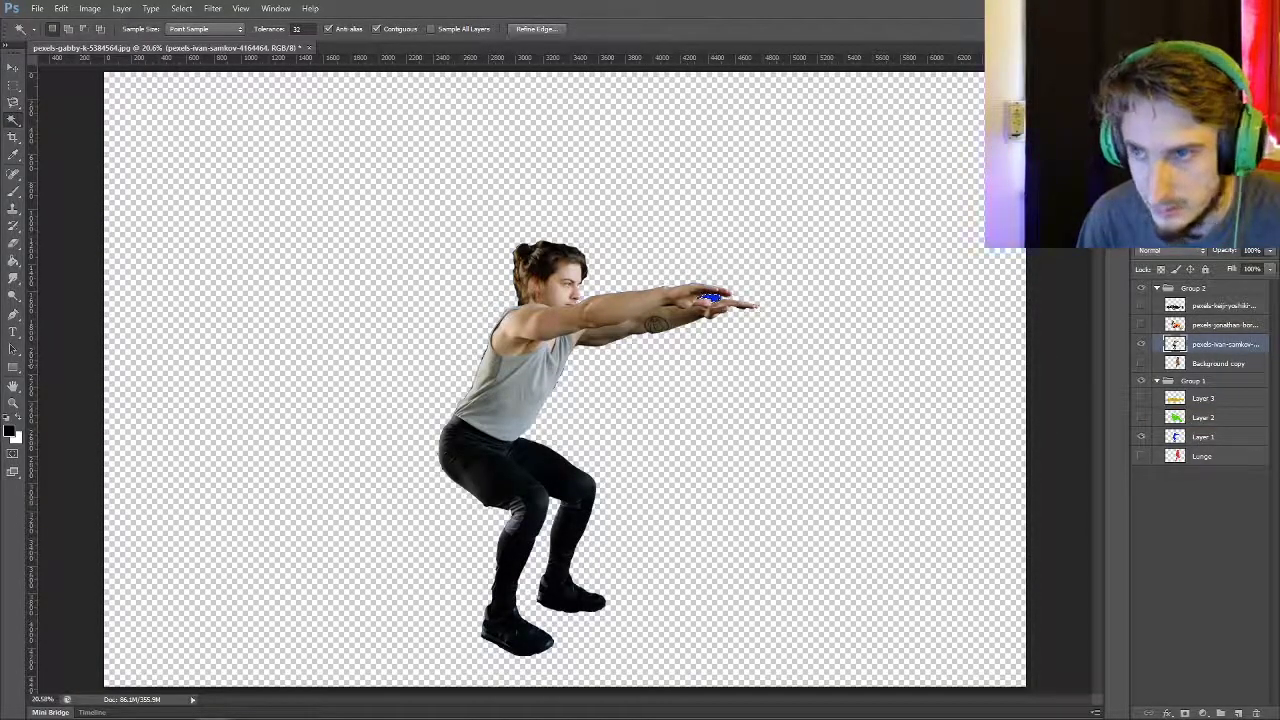
pyautogui.keyDown('ctrl'); pyautogui.click(709, 298); pyautogui.keyUp('ctrl')
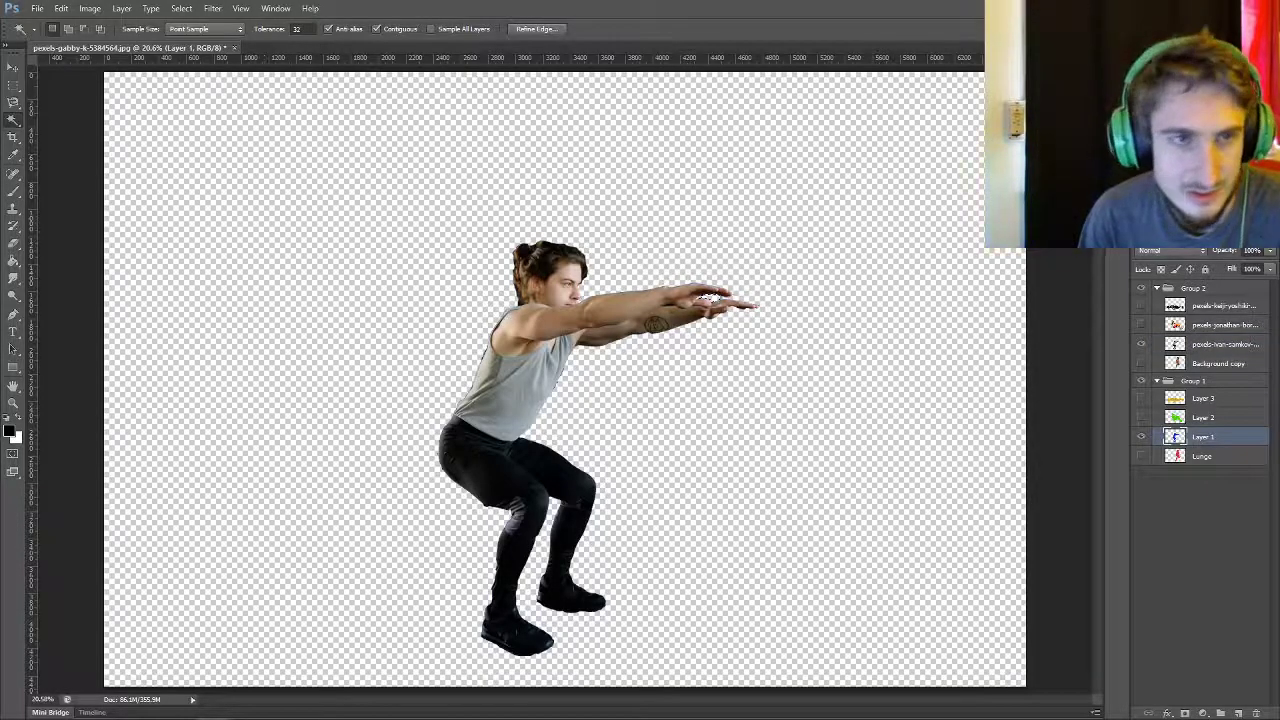
pyautogui.press('m')
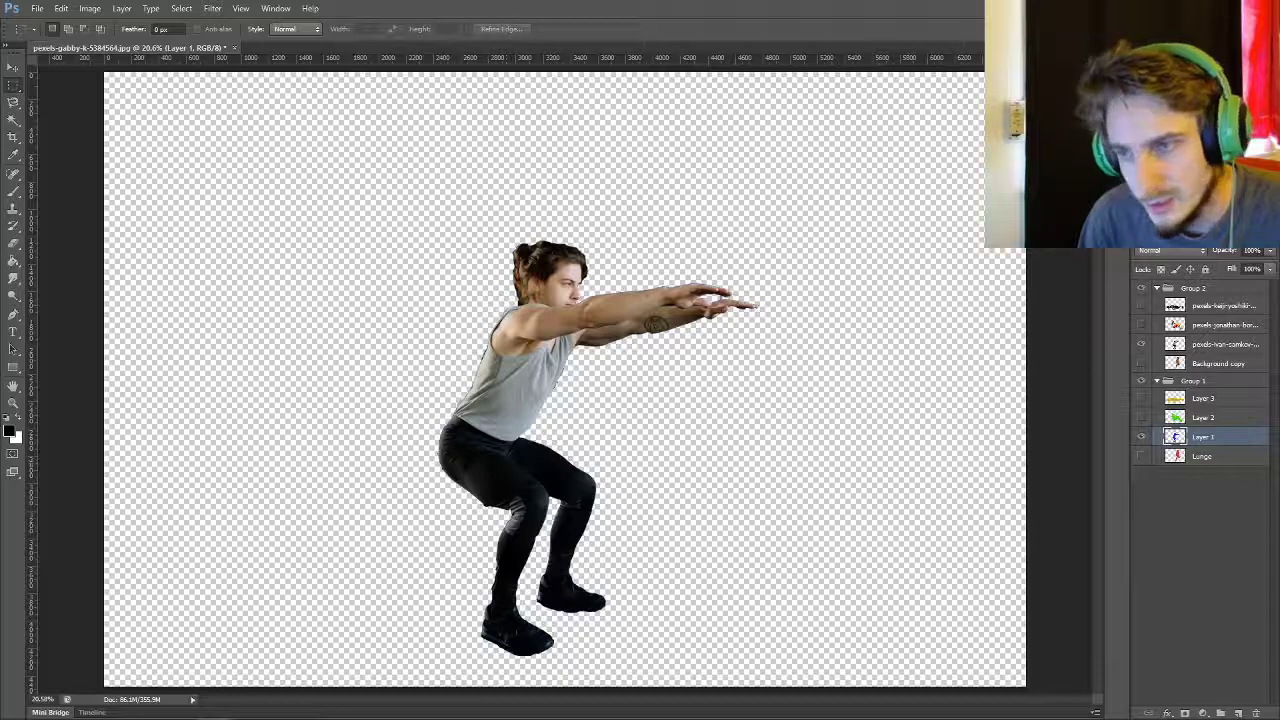
# - Hide the squat photo and paint a thin black line along the forward arm to separate the two arms on Layer 1
pyautogui.hotkey('ctrl', 'z')
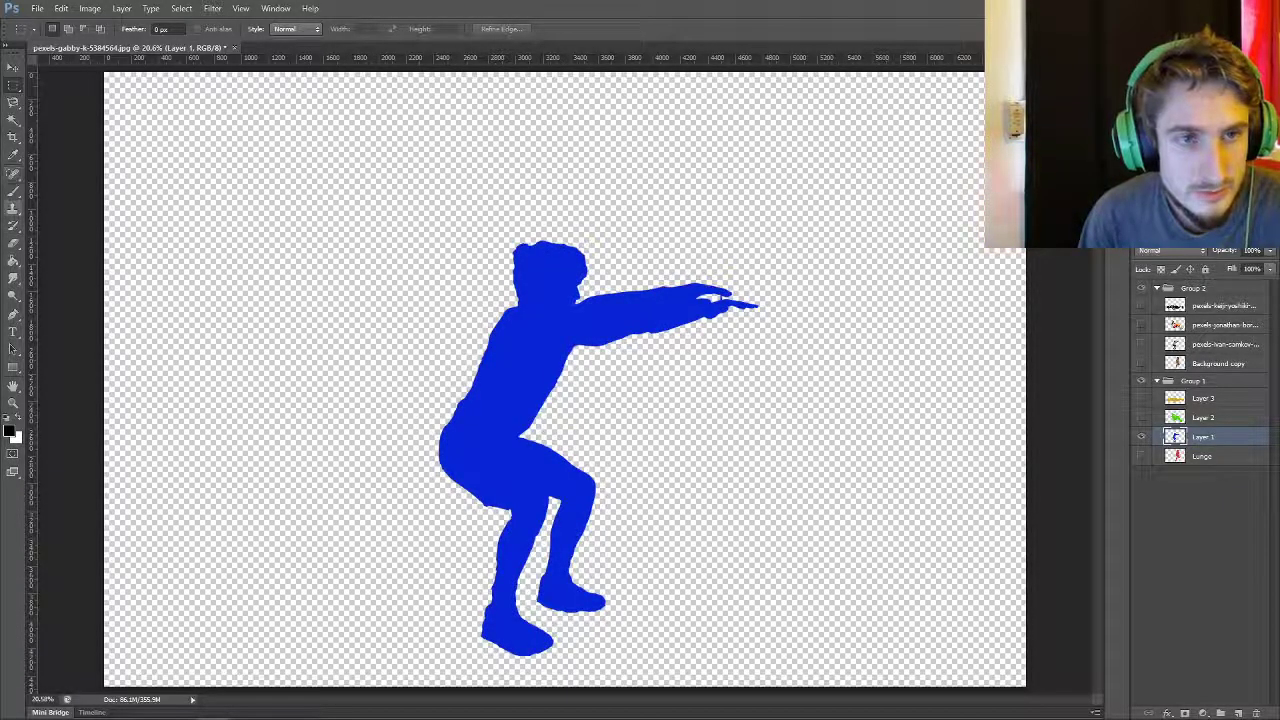
pyautogui.press('b')
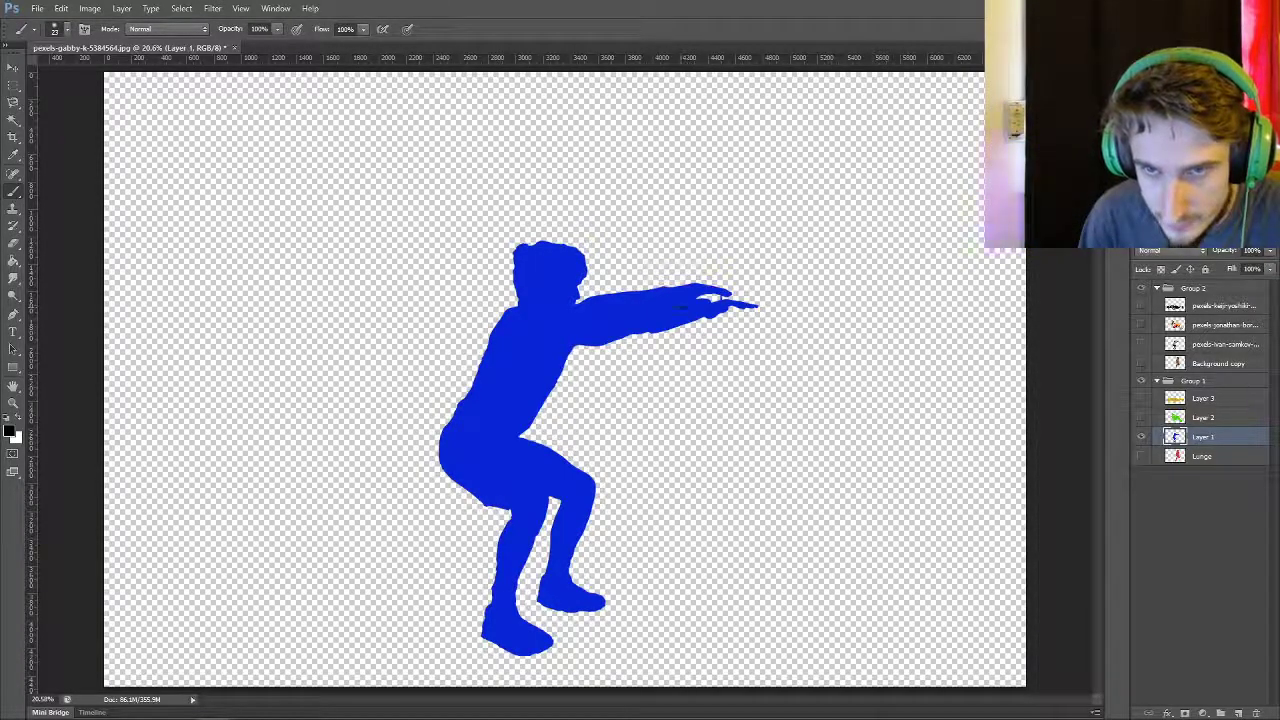
pyautogui.moveTo(662, 311); pyautogui.dragTo(636, 316)
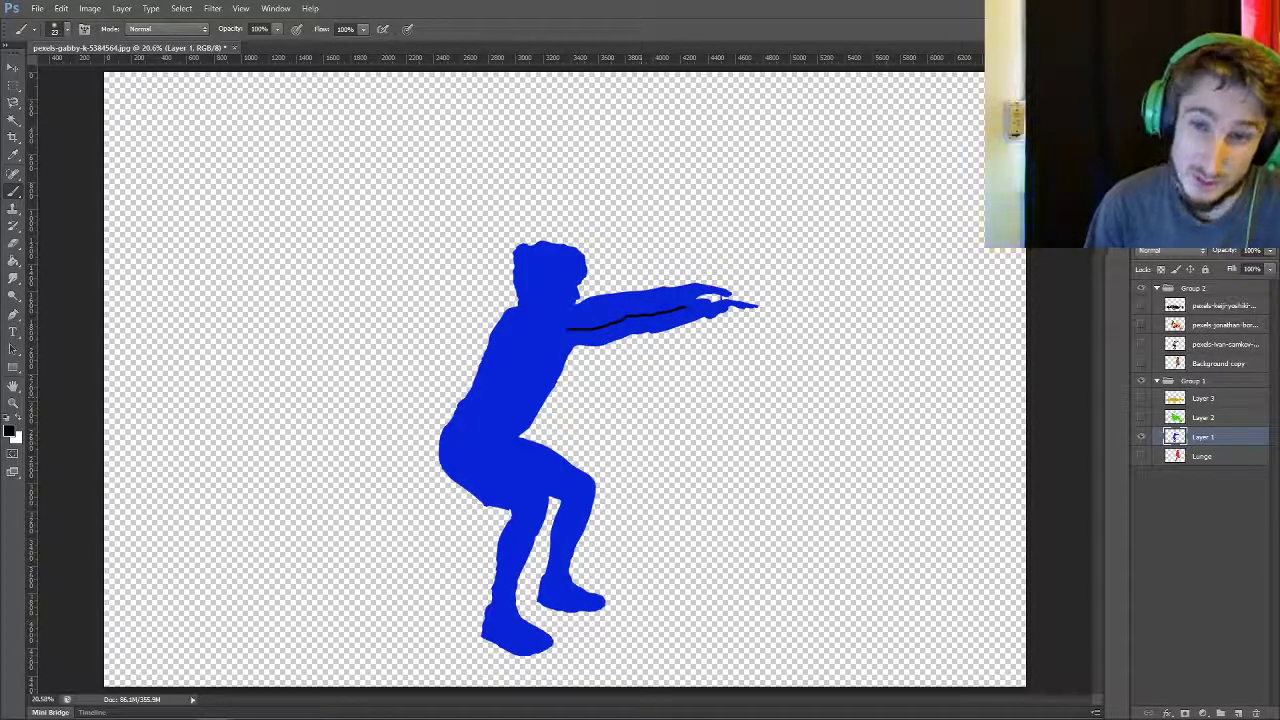
# - Extend the black arm line to the back of the shoulder and paint a line separating the thighs, using the squat photo as reference
pyautogui.click(1141, 344)
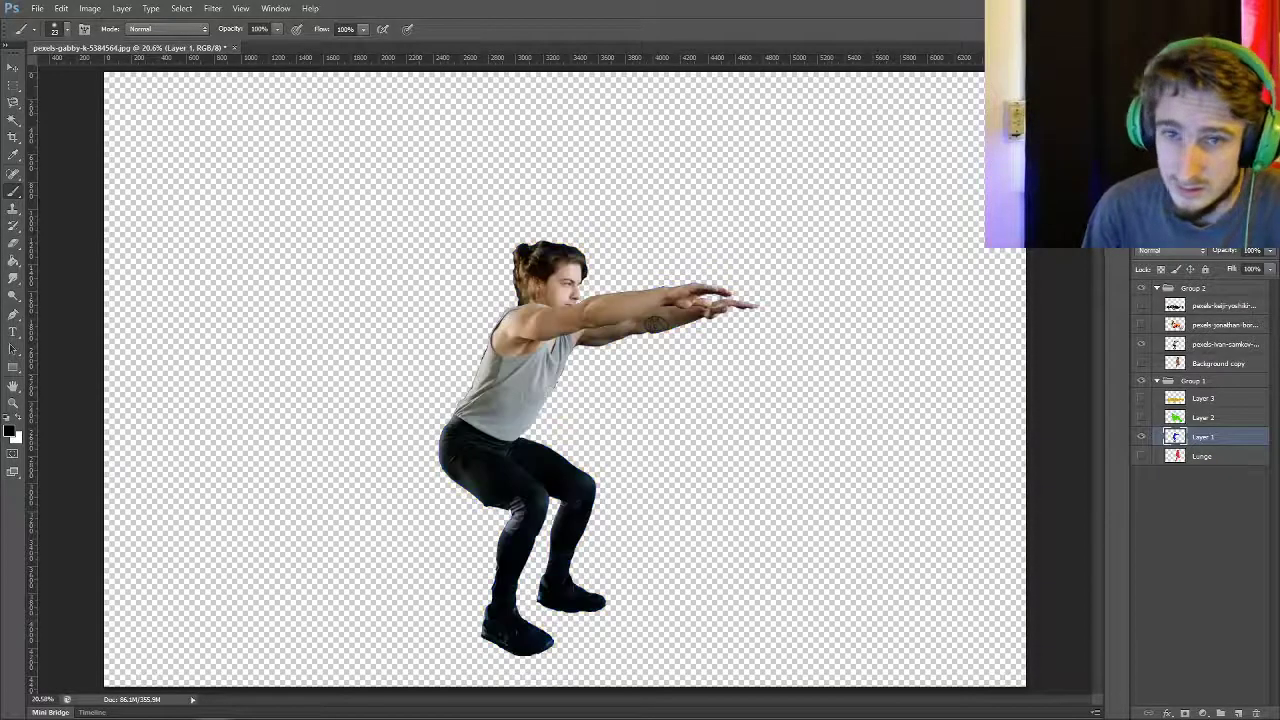
pyautogui.click(1141, 344)
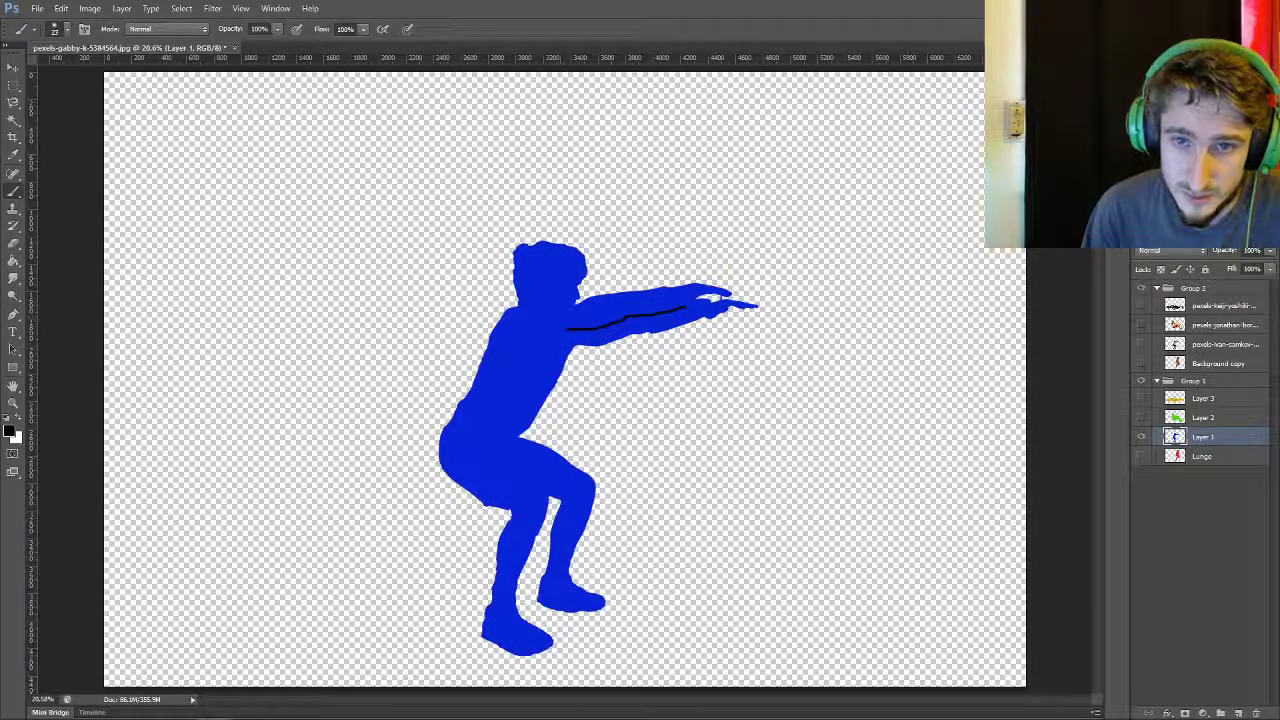
pyautogui.moveTo(568, 329); pyautogui.dragTo(504, 347)
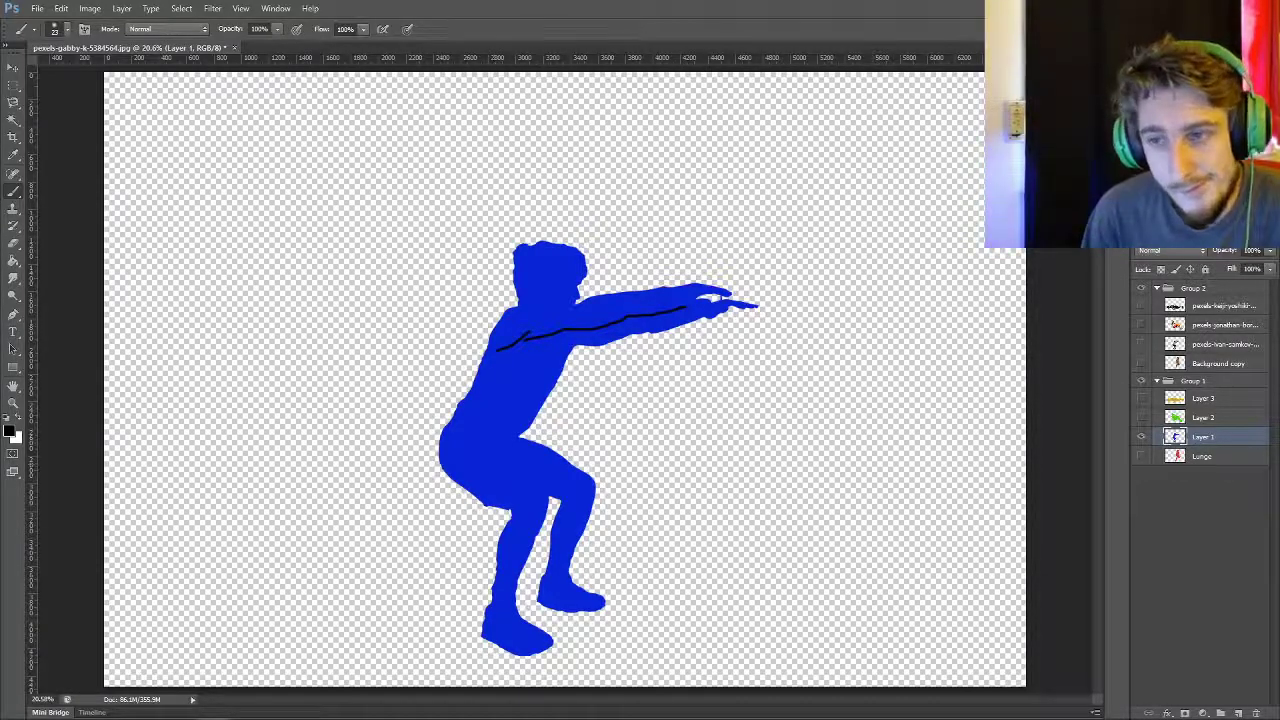
pyautogui.click(1141, 344)
pyautogui.click(1141, 344)
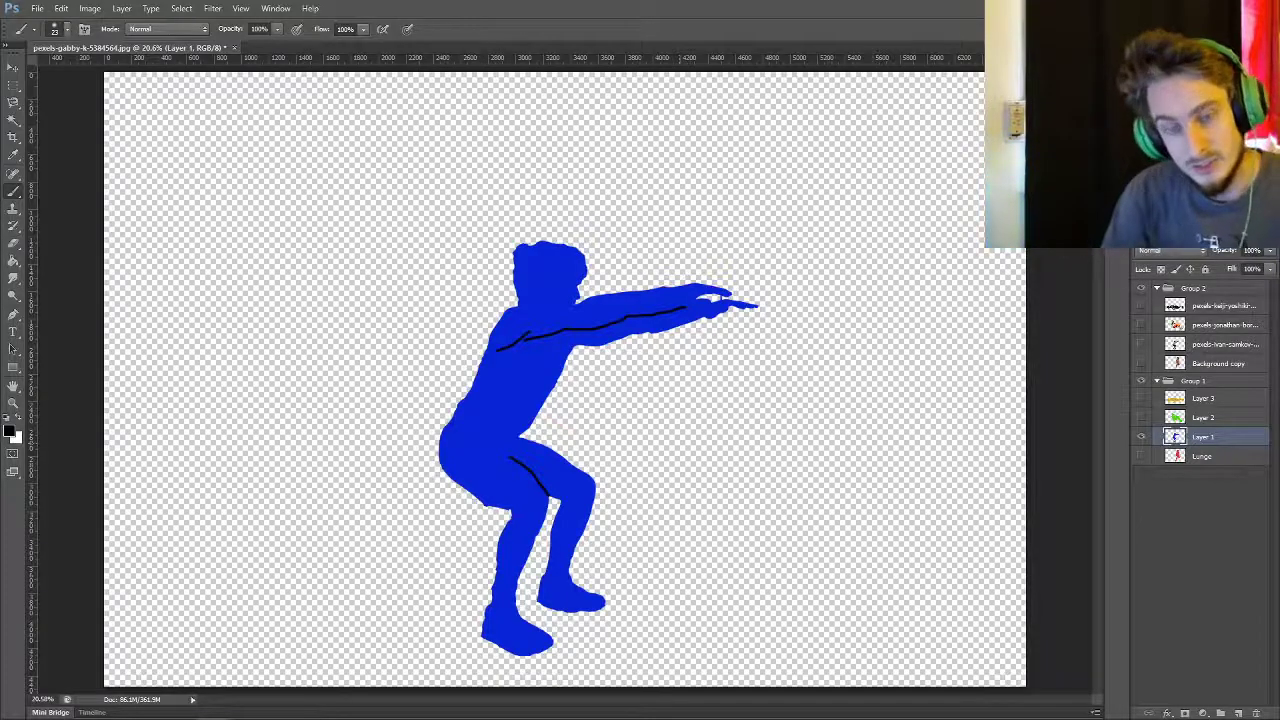
# - Undo the black arm and thigh detail lines on the blue squat silhouette
pyautogui.hotkey('ctrl', 'alt', 'z')
pyautogui.hotkey('ctrl', 'alt', 'z')
pyautogui.hotkey('ctrl', 'alt', 'z')
pyautogui.hotkey('ctrl', 'alt', 'z')
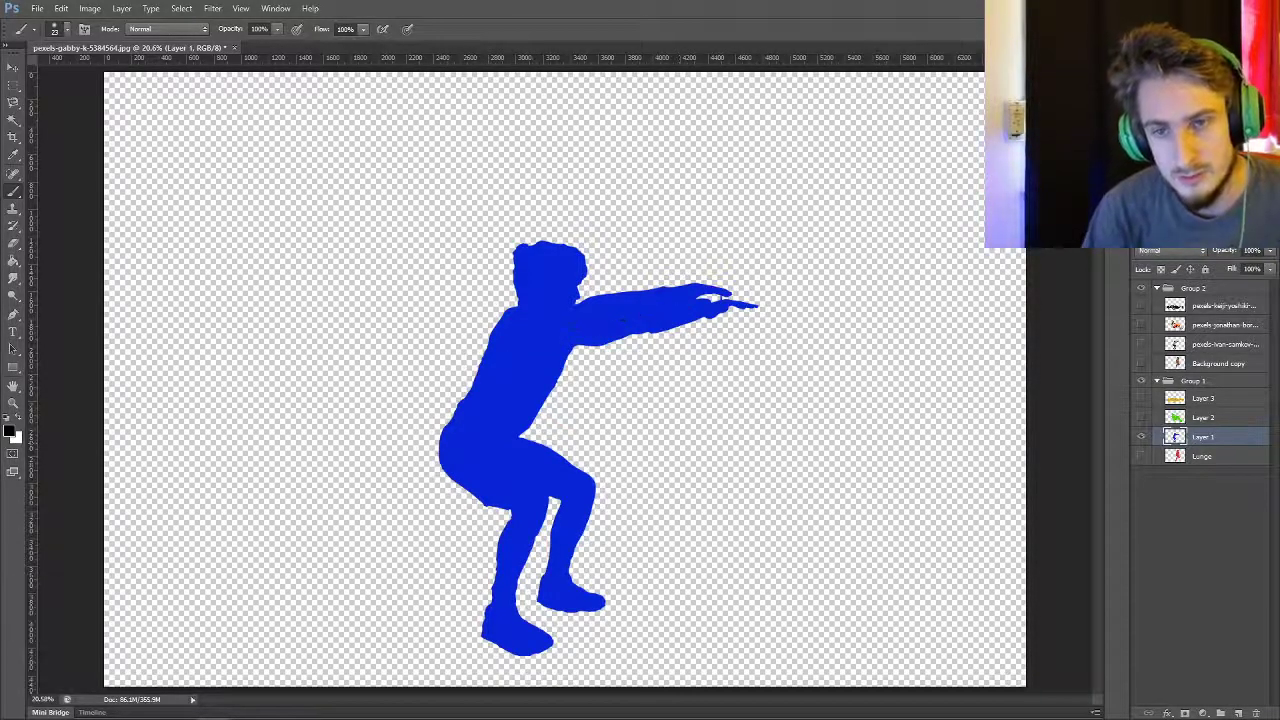
# - Examine how the plain blue squat silhouette reads at 6.25% zoom, and fit the canvas back on screen
pyautogui.press('z')
pyautogui.rightClick(245, 345)
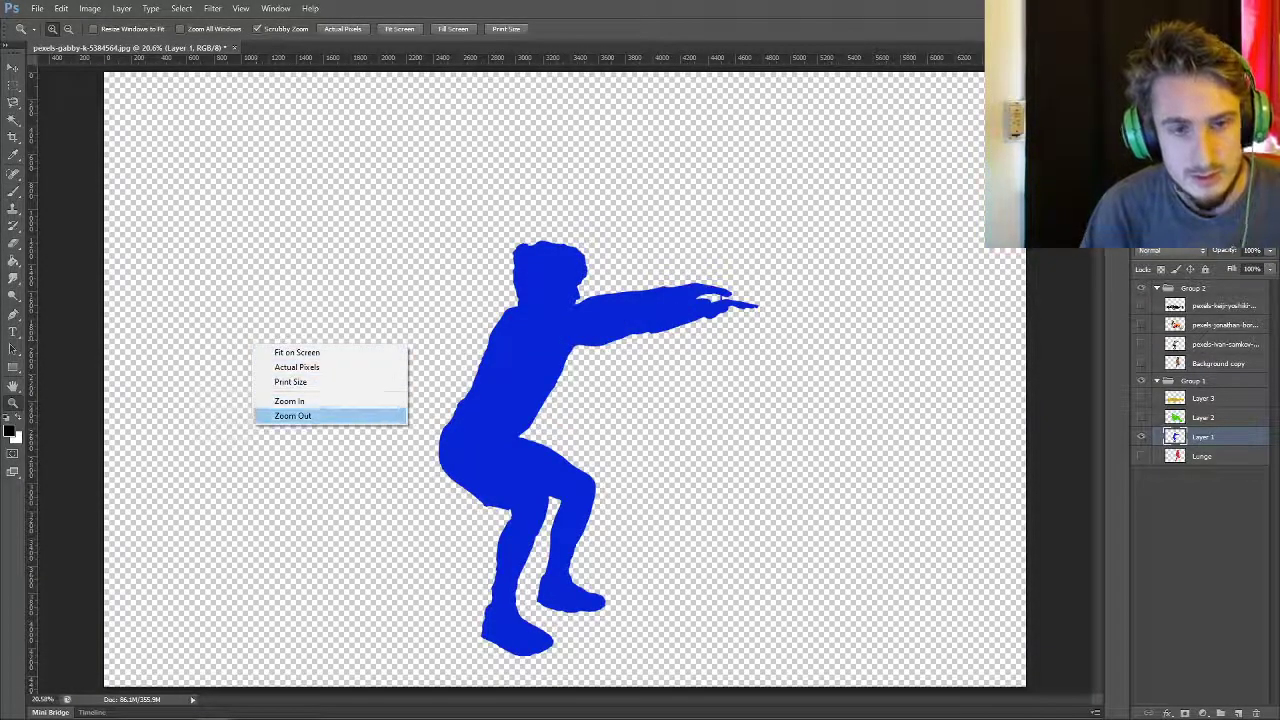
pyautogui.click(300, 404)
pyautogui.rightClick(382, 300)
pyautogui.click(415, 378)
pyautogui.rightClick(452, 297)
pyautogui.click(490, 378)
pyautogui.rightClick(499, 315)
pyautogui.click(539, 388)
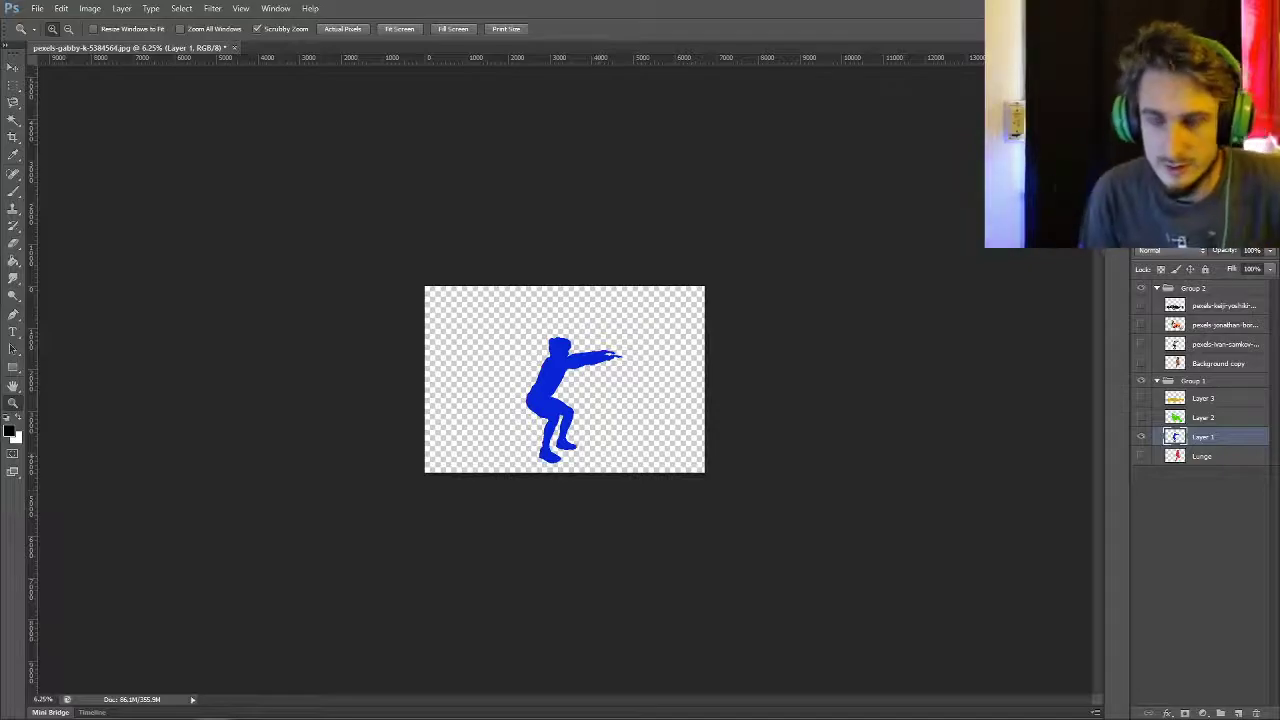
pyautogui.rightClick(714, 334)
pyautogui.press('Escape')
pyautogui.rightClick(575, 377)
pyautogui.click(630, 387)
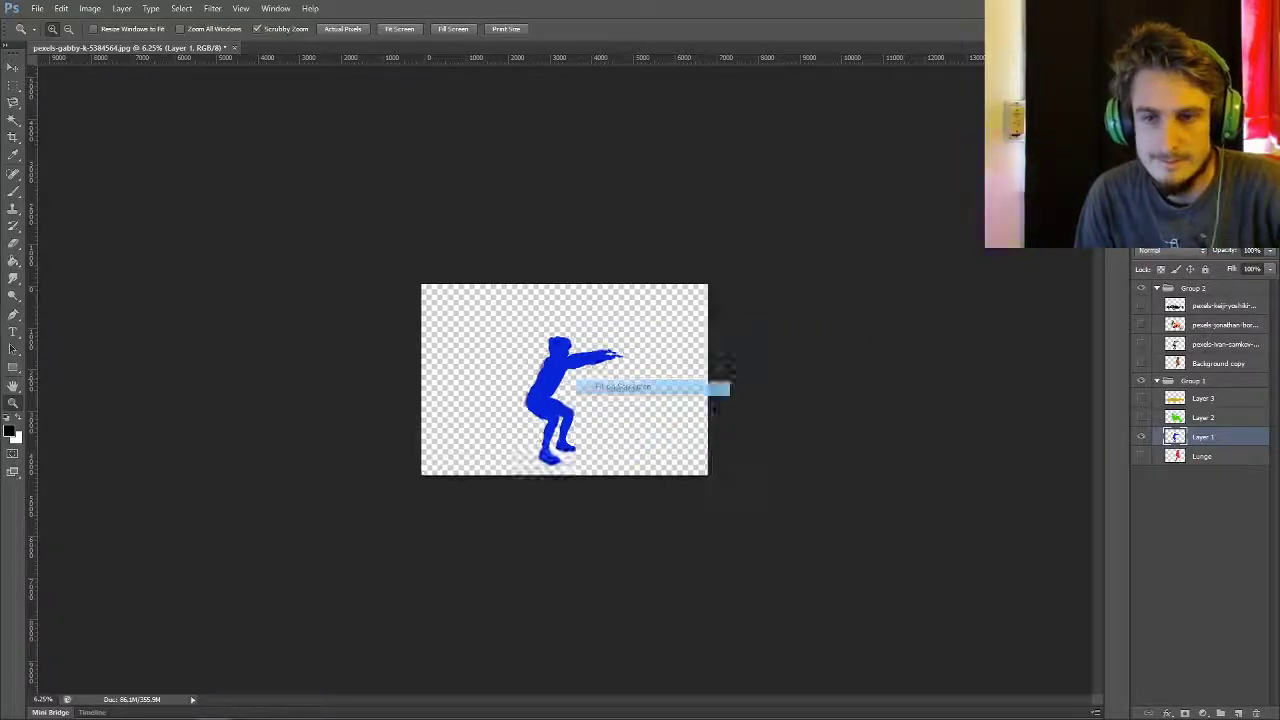
# - Hide the blue squat, show the red Lunge silhouette with its photo over it, and make the Background copy photo layer active
pyautogui.click(1141, 436)
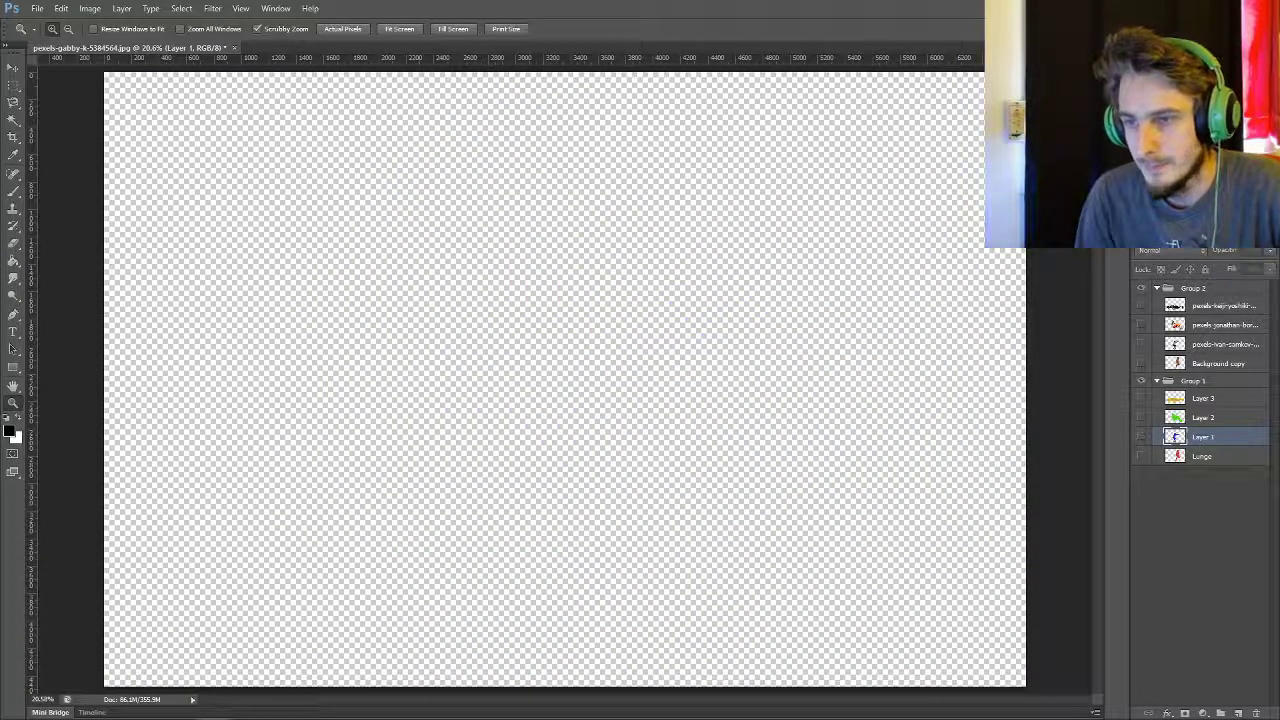
pyautogui.click(1141, 456)
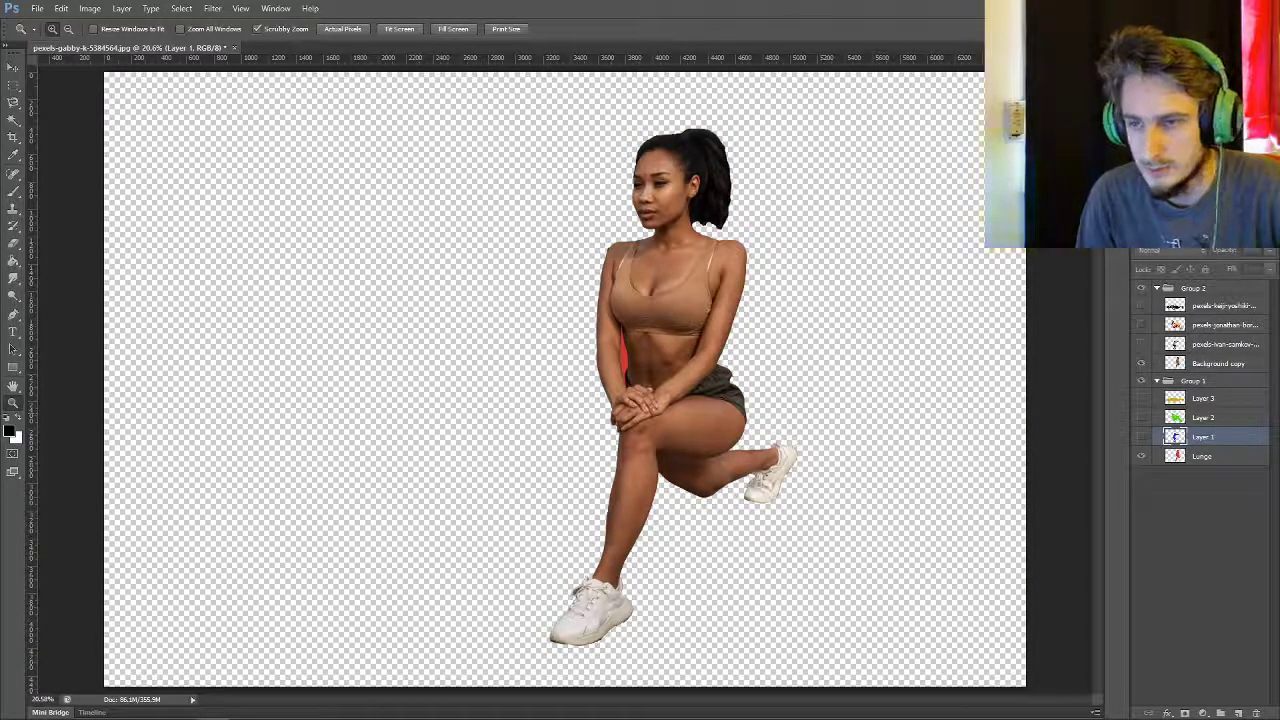
pyautogui.click(1218, 363)
# - Select the gap between arm and torso with the Magic Wand, delete it from the Lunge layer, hide the photo and deselect
pyautogui.press('w')
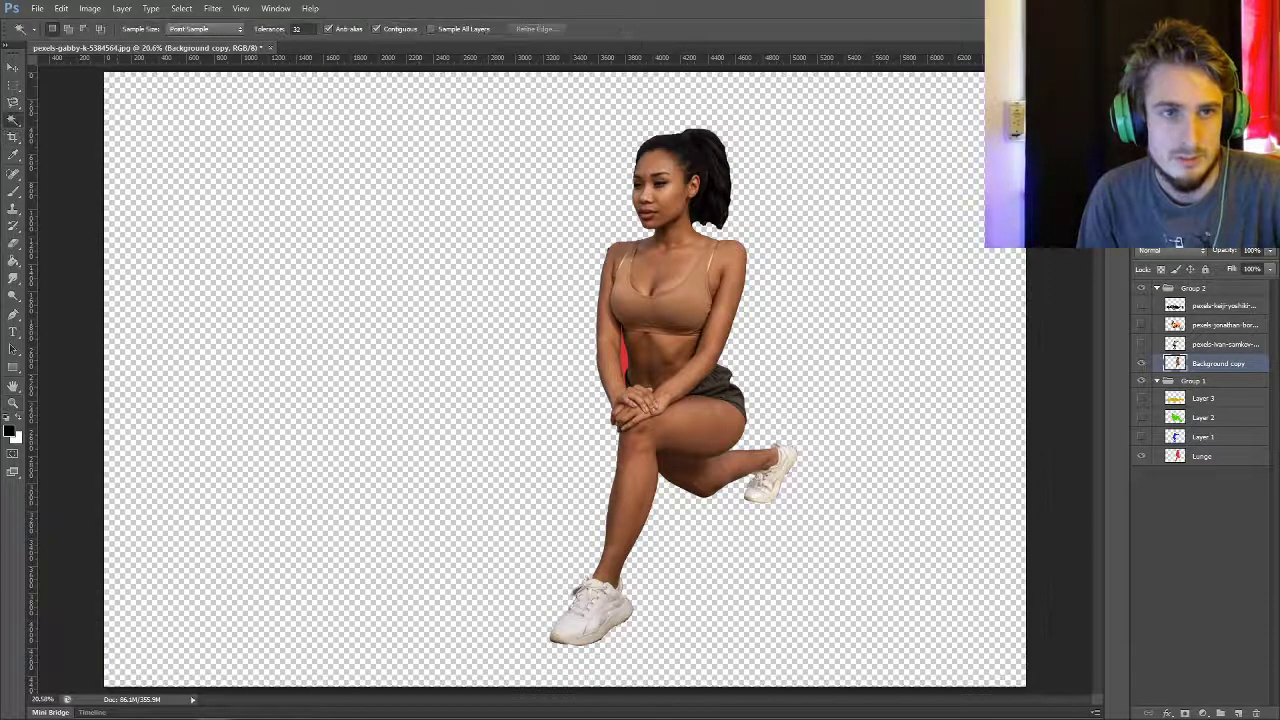
pyautogui.click(624, 359)
pyautogui.click(1202, 456)
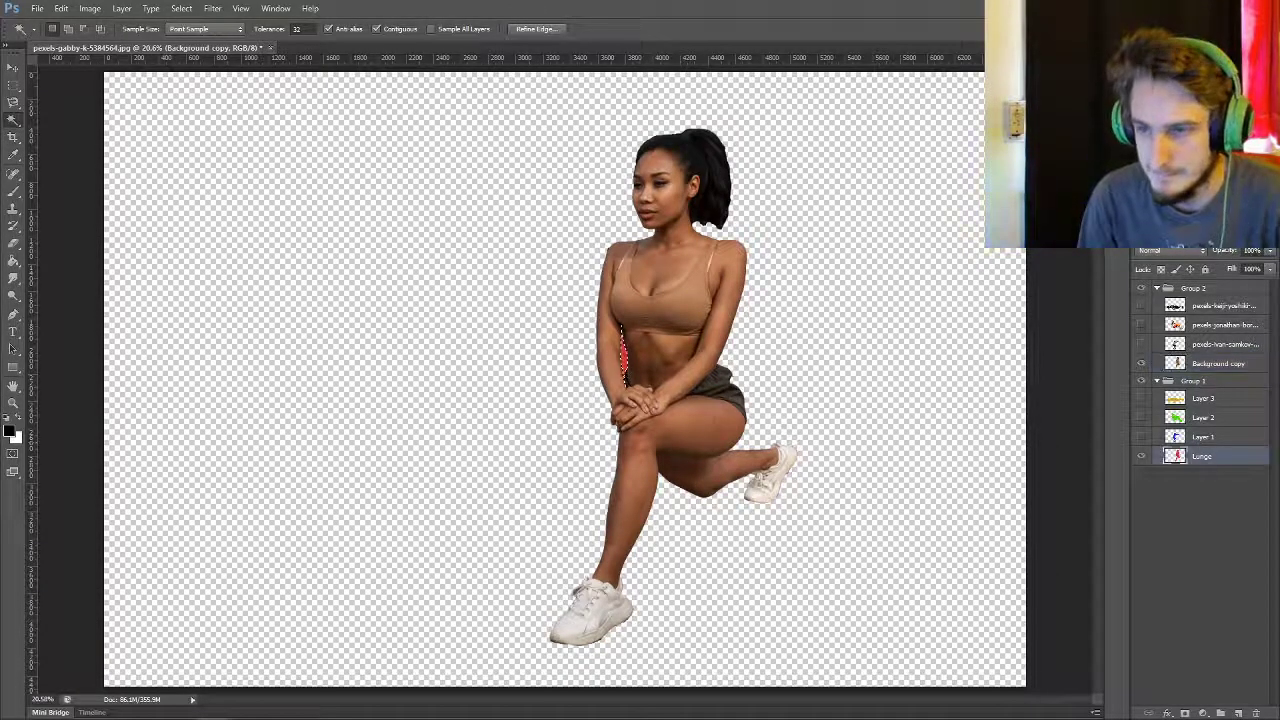
pyautogui.press('Delete')
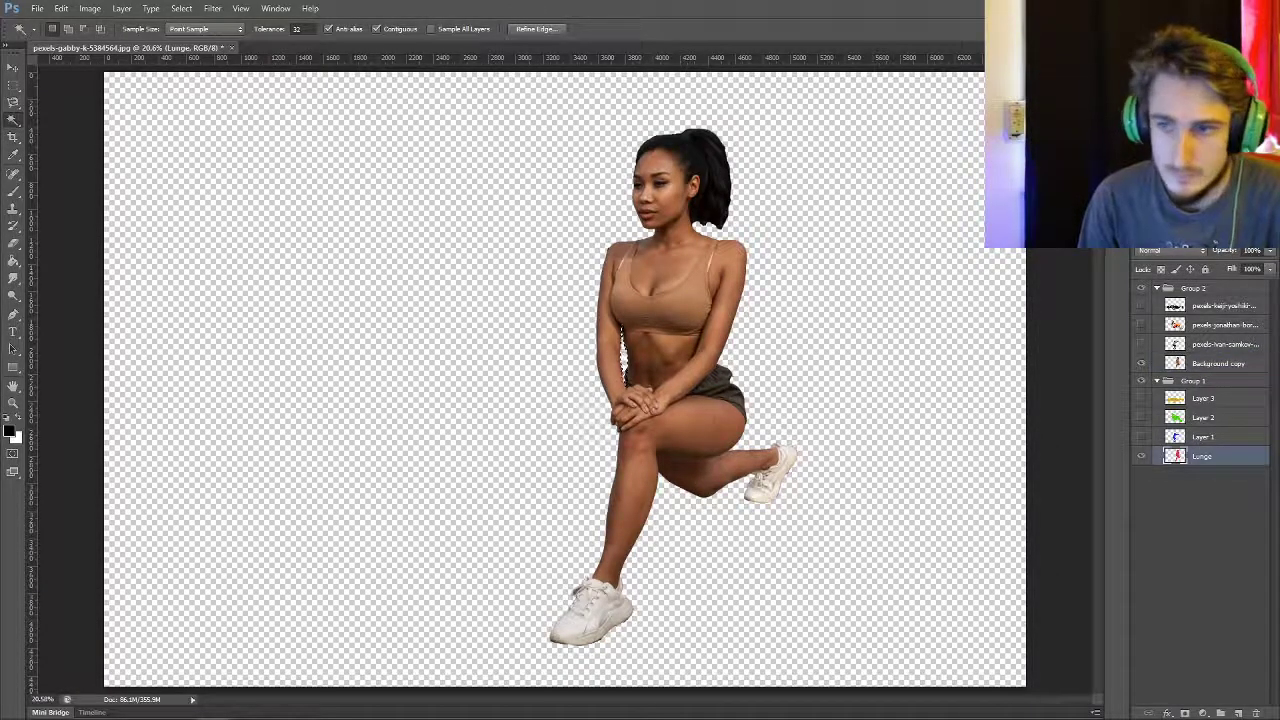
pyautogui.click(1141, 363)
pyautogui.press('m')
pyautogui.hotkey('ctrl', 'd')
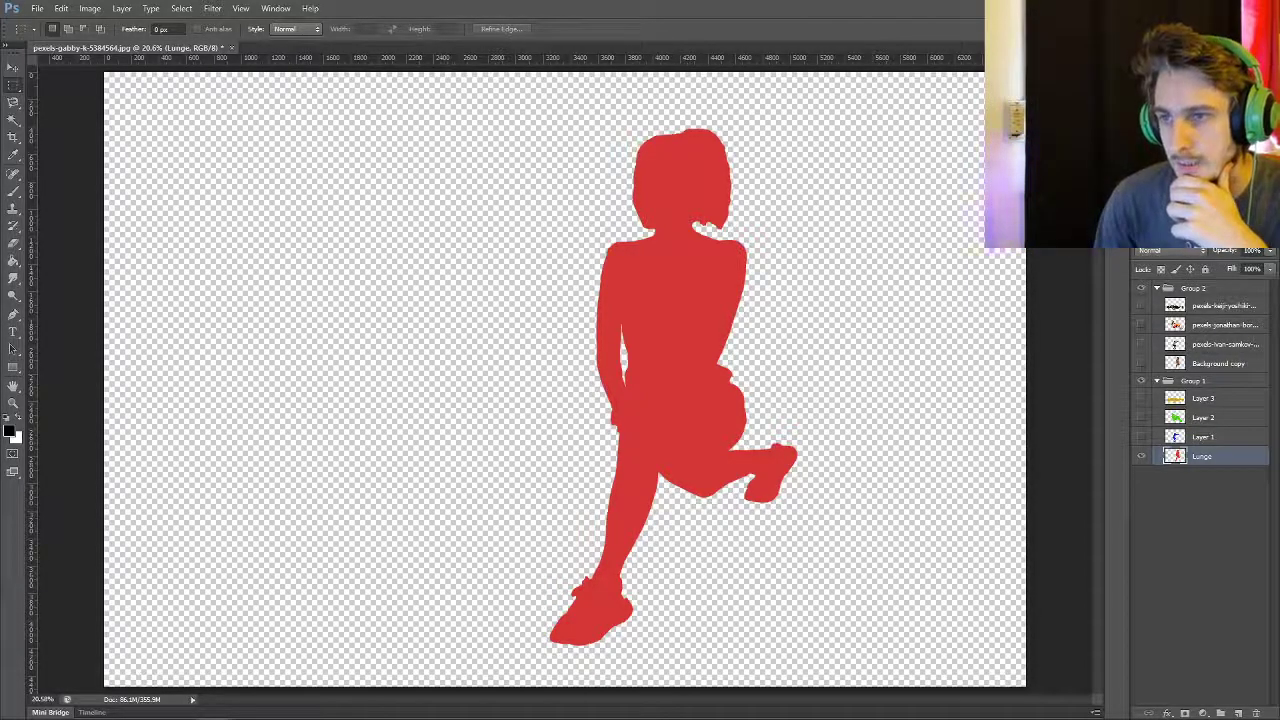
# - Hide the Lunge silhouette and collapse both layer groups
pyautogui.click(1157, 381)
pyautogui.click(1157, 288)
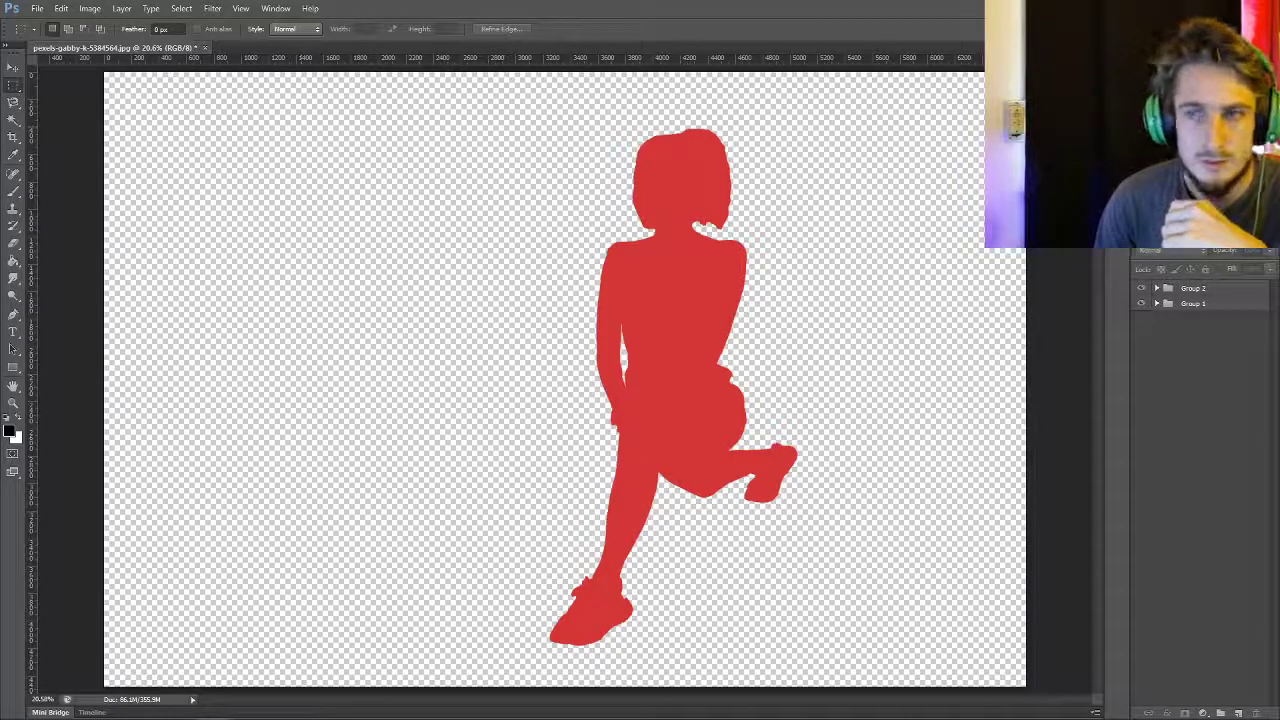
pyautogui.click(1157, 303)
pyautogui.click(1141, 378)
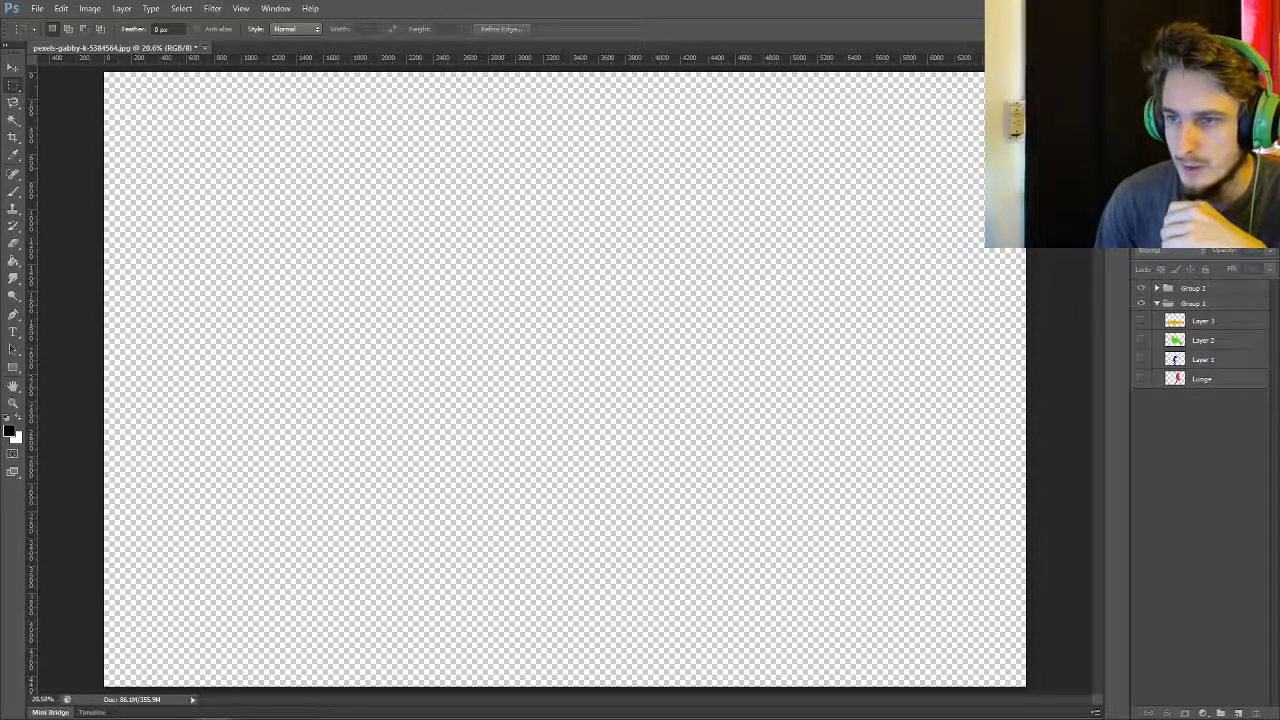
pyautogui.click(1157, 303)
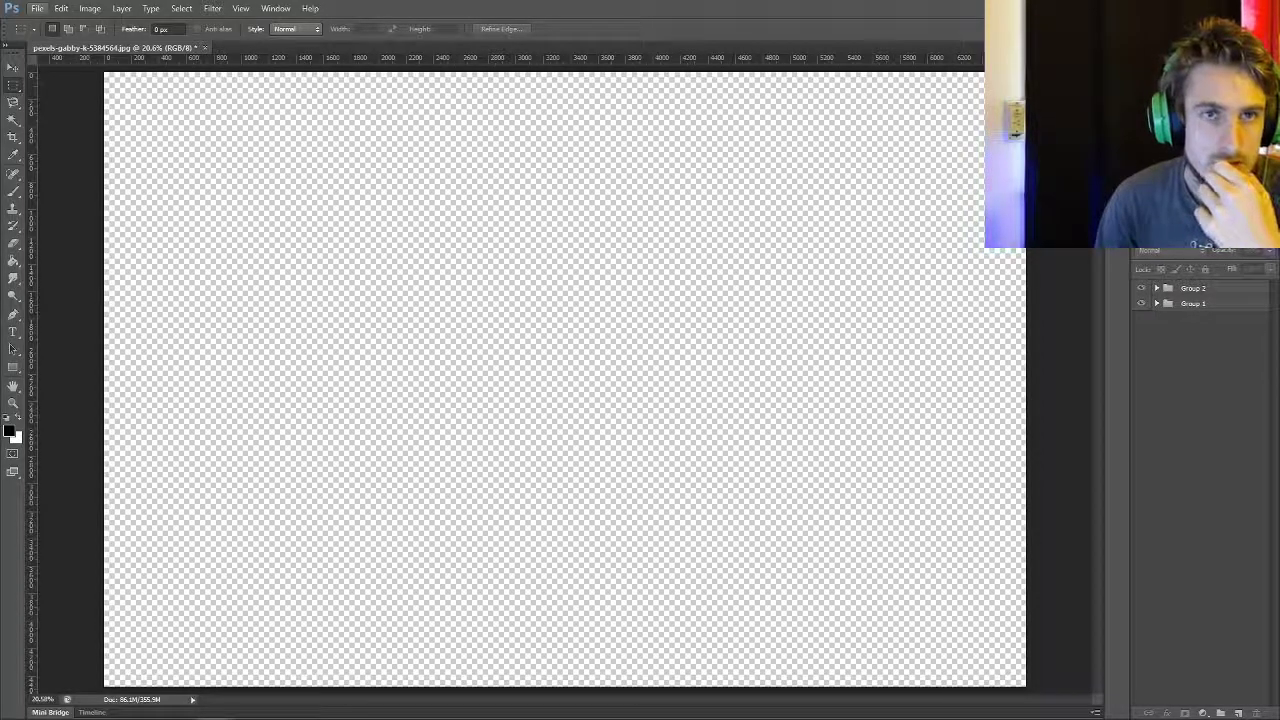
# - Create a new blank portrait document with a white background
pyautogui.click(36, 8)
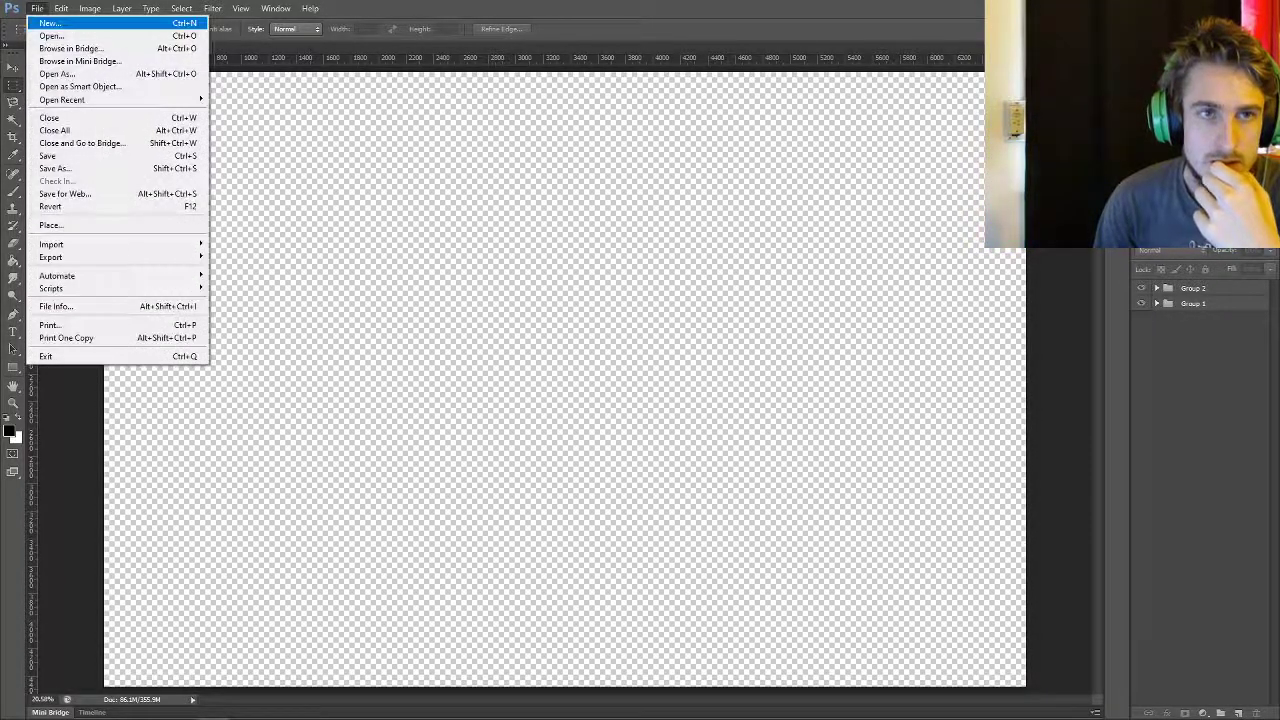
pyautogui.click(45, 18)
pyautogui.click(774, 184)
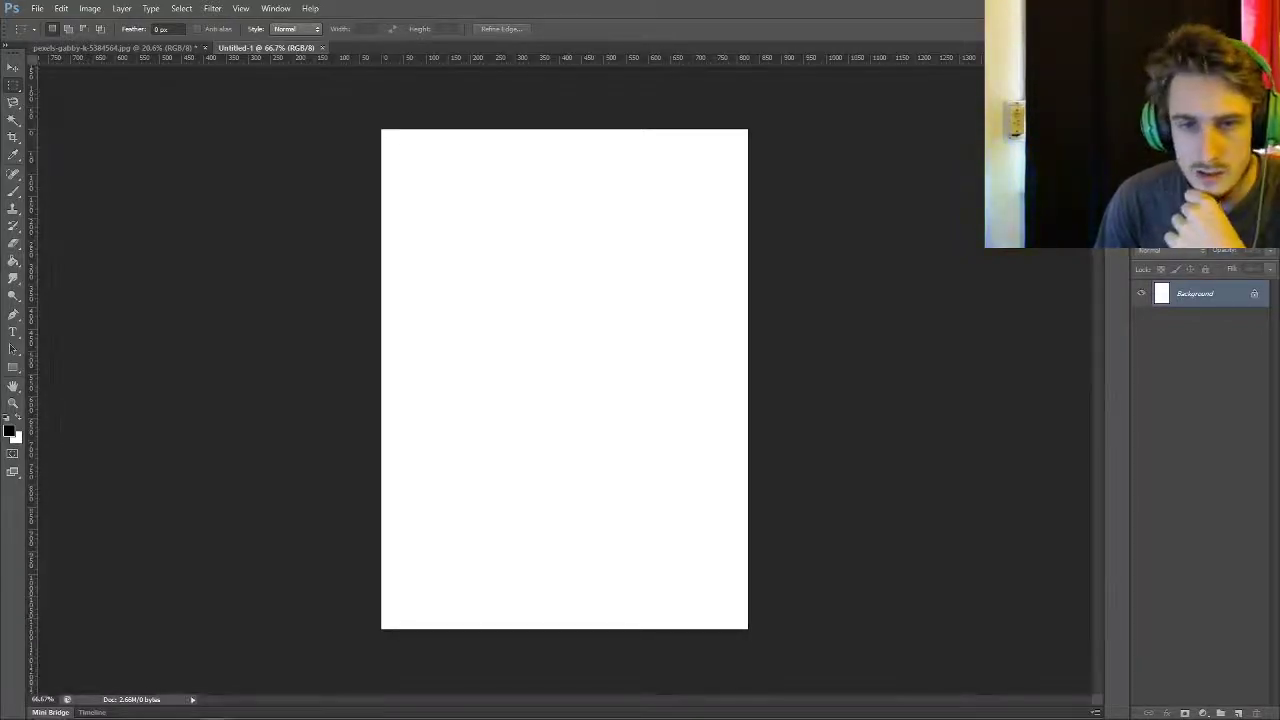
# - Place the 22761 speed-lines image so it covers the whole canvas, and delete the white Background layer
pyautogui.moveTo(668, 391); pyautogui.dragTo(1092, 646)
pyautogui.moveTo(903, 492); pyautogui.dragTo(568, 491)
pyautogui.press('m')
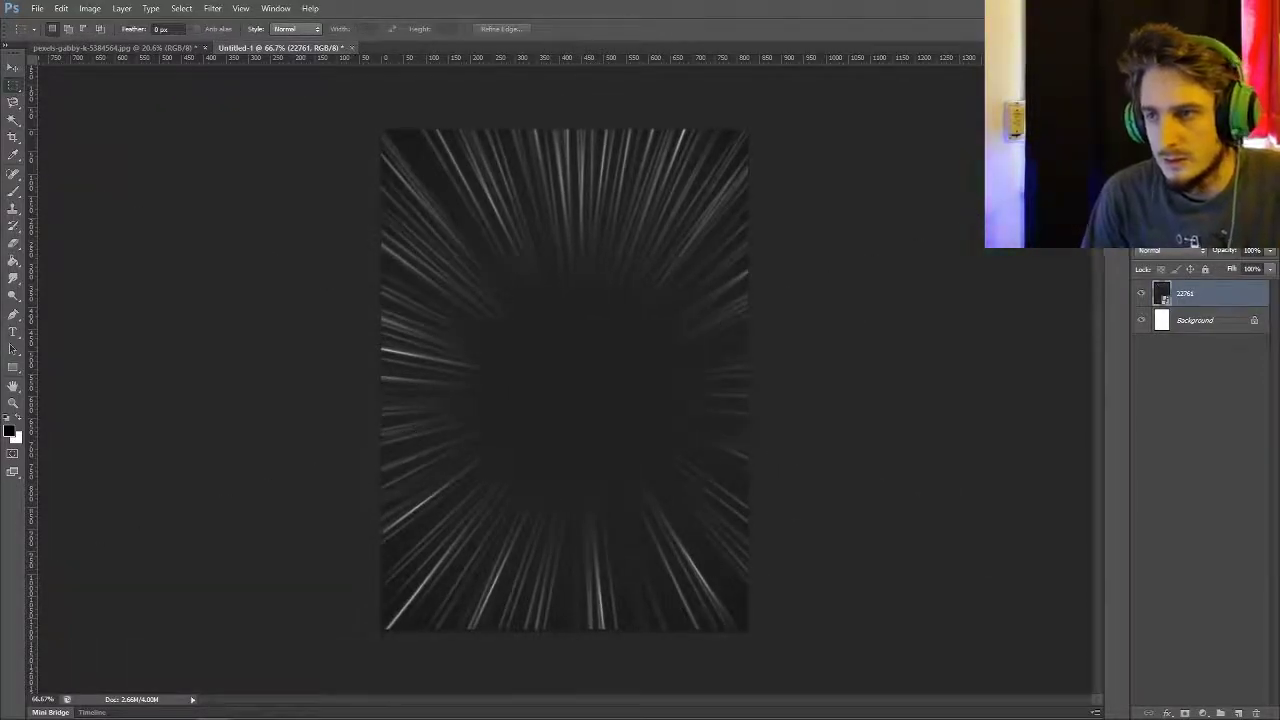
pyautogui.moveTo(1195, 320); pyautogui.dragTo(1256, 713)
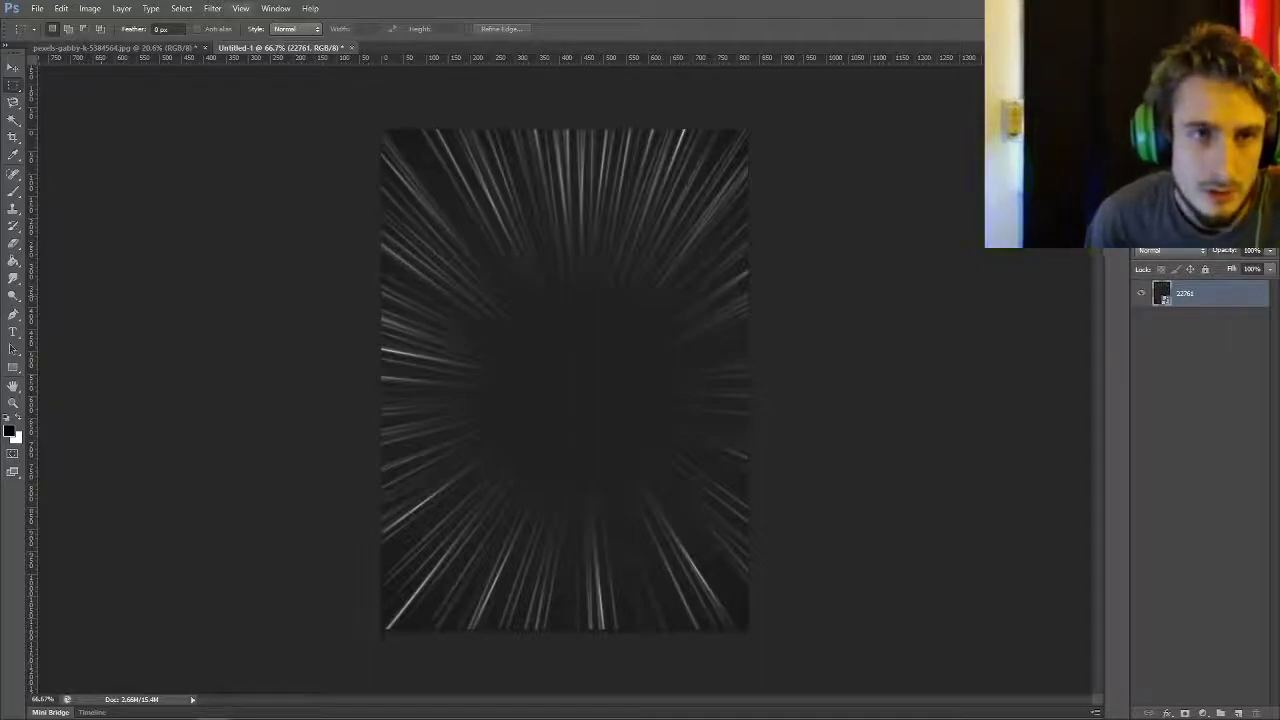
# - Add vertical margin guides at 75 px and 750 px
pyautogui.click(240, 8)
pyautogui.click(262, 300)
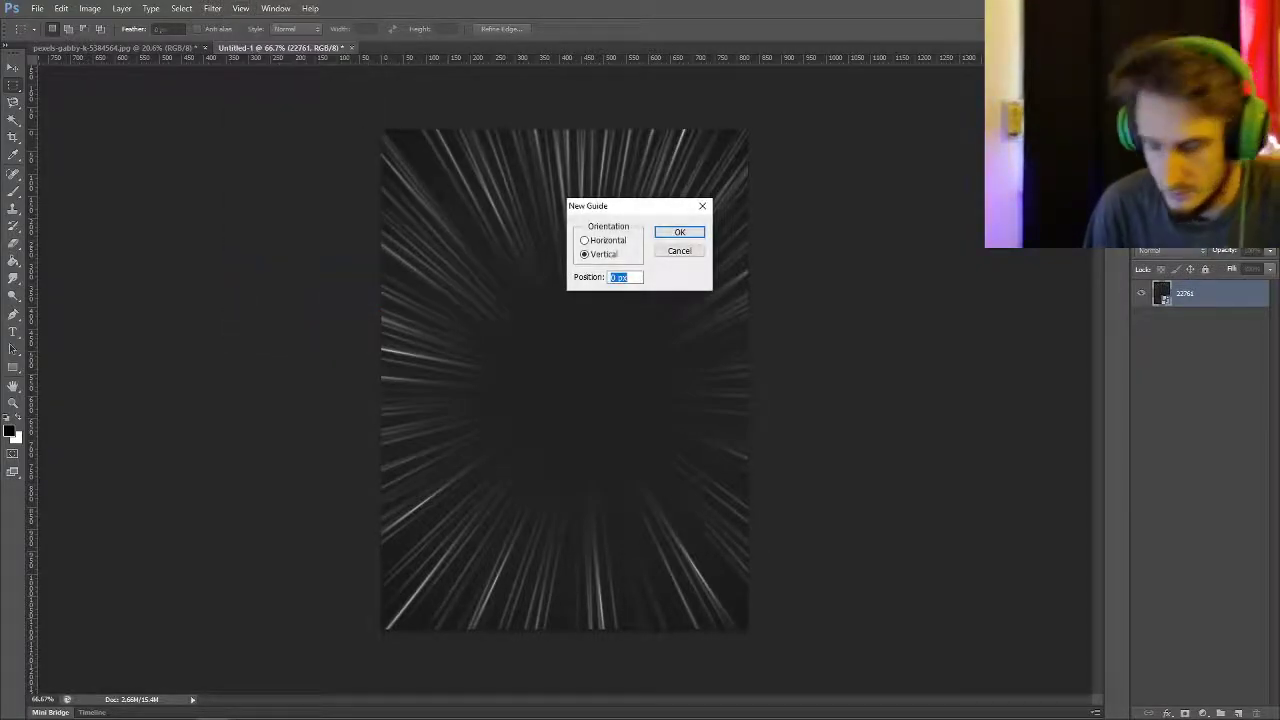
pyautogui.write('50')
pyautogui.press('Return')
pyautogui.click(240, 8)
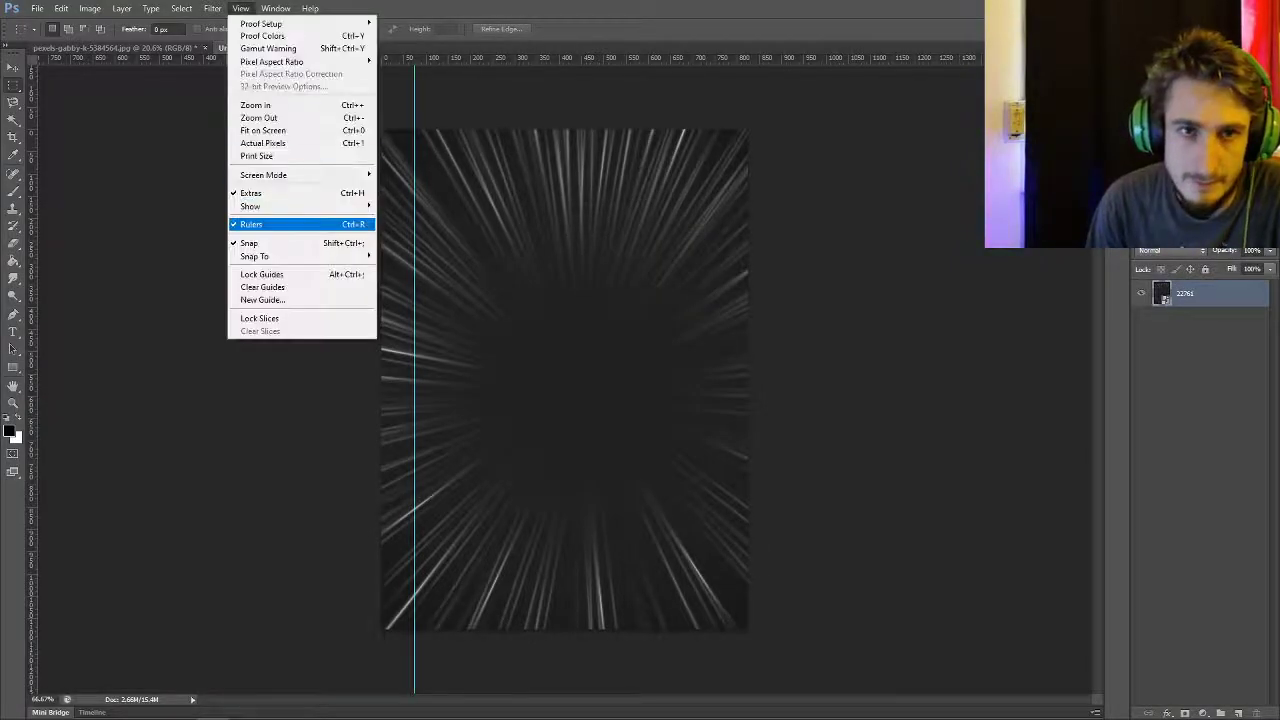
pyautogui.click(262, 297)
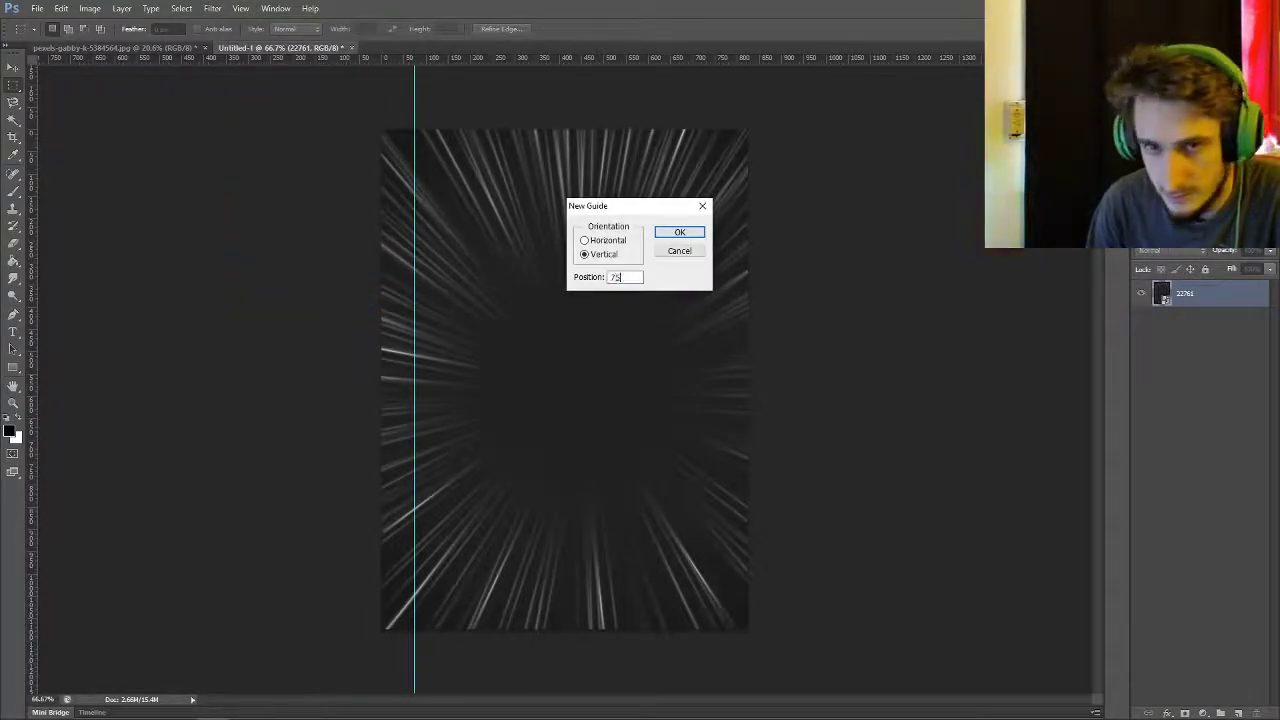
pyautogui.press('Return')
# - Add horizontal margin guides at 75 px and 1050 px, and leave no layer selected
pyautogui.click(240, 8)
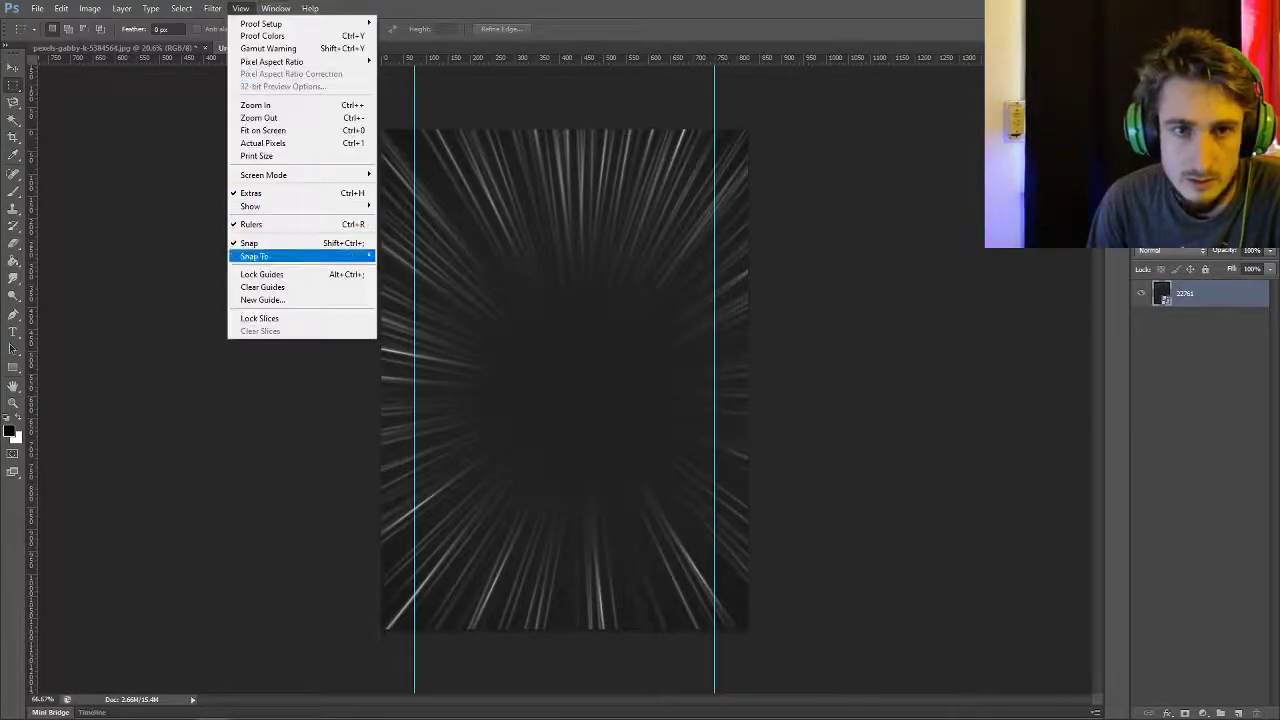
pyautogui.click(262, 299)
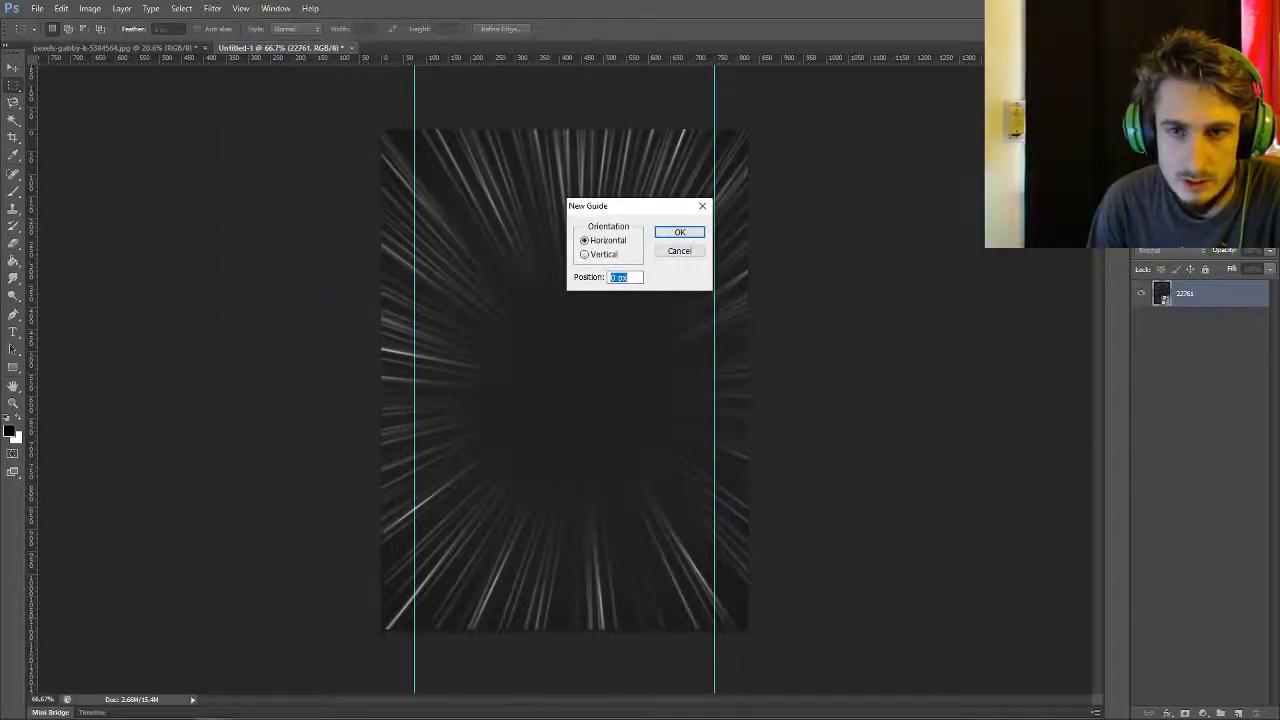
pyautogui.press('Return')
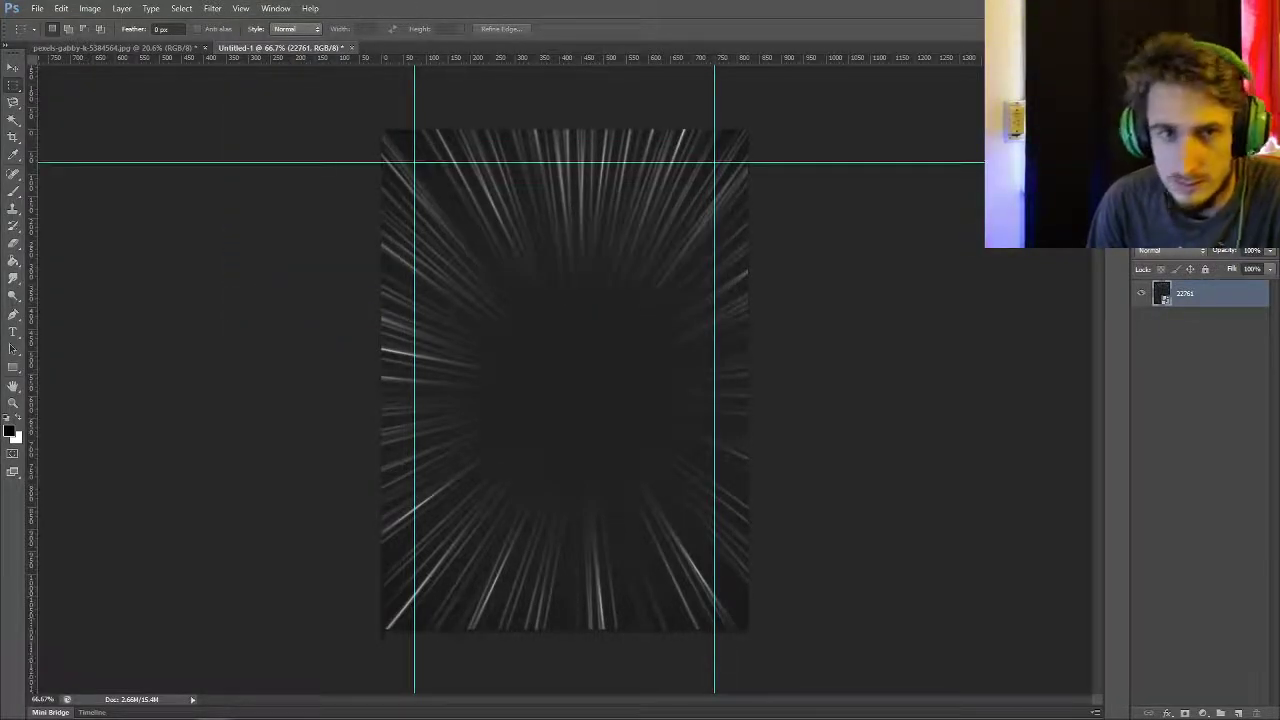
pyautogui.click(240, 8)
pyautogui.click(262, 298)
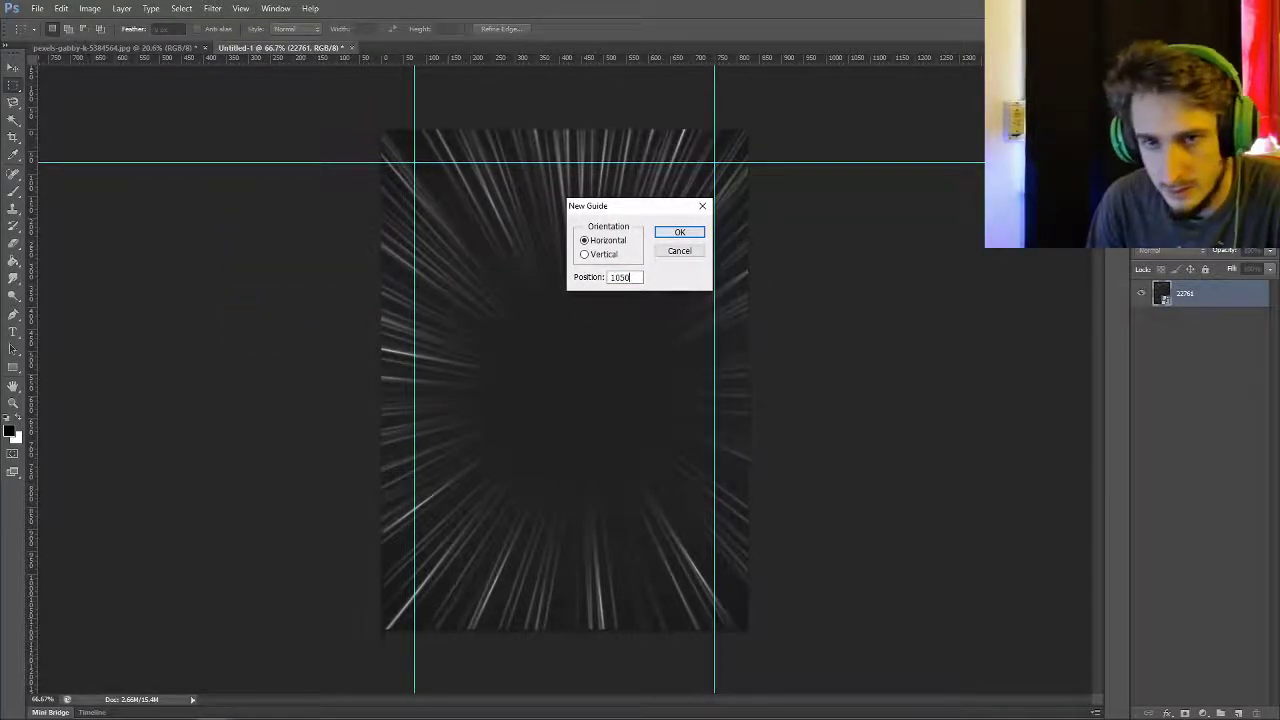
pyautogui.press('Return')
pyautogui.click(240, 8)
pyautogui.click(262, 299)
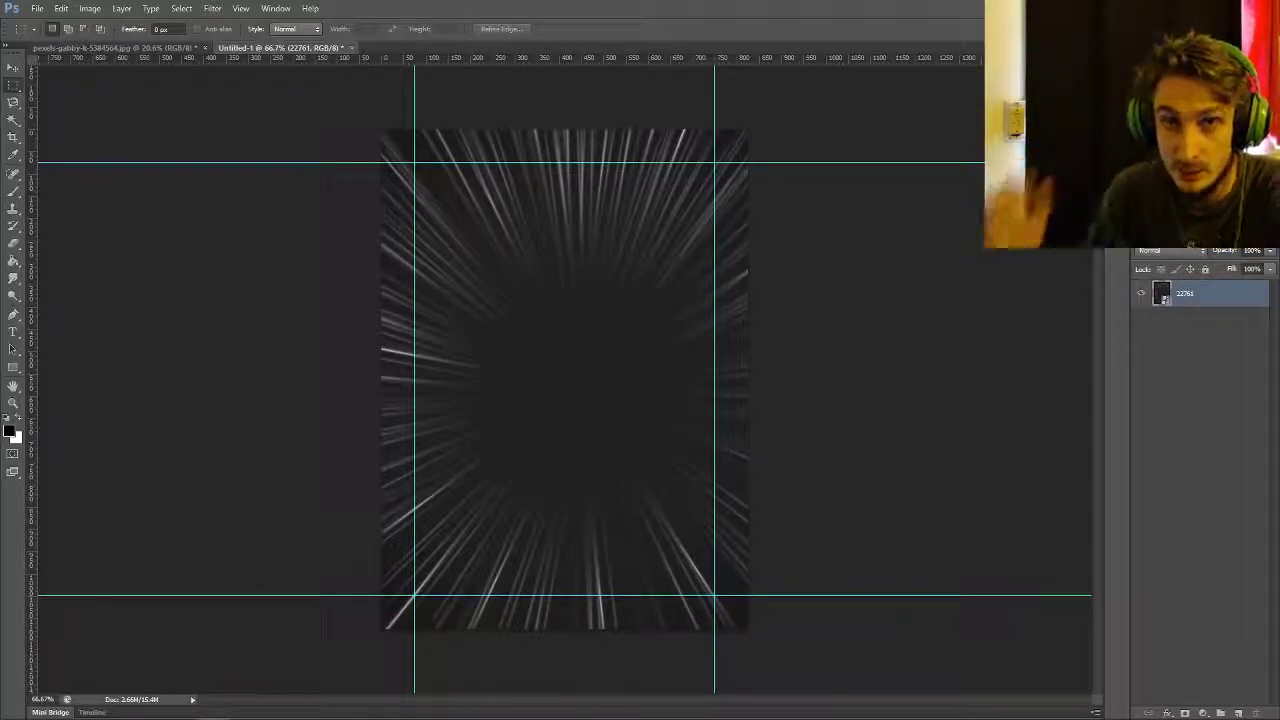
pyautogui.click(1200, 450)
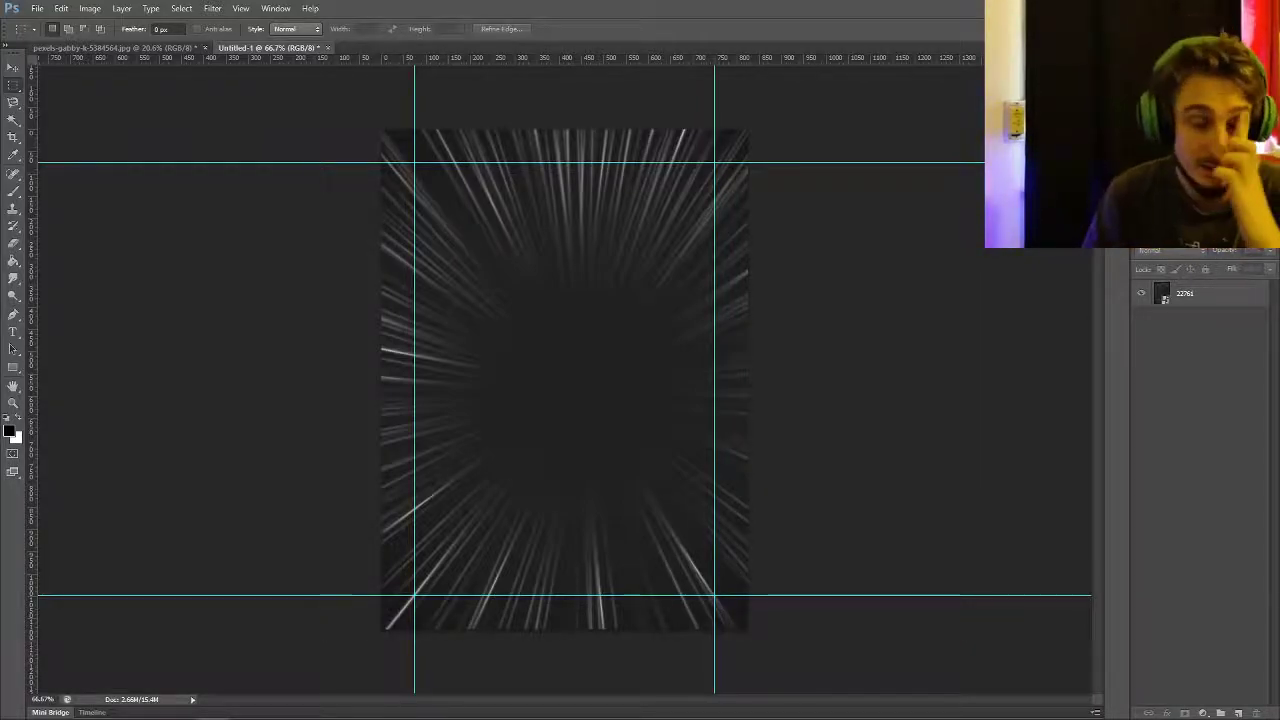
# - Cut the red Lunge silhouette from the pexels-gabby document and paste it into Untitled-1 as a layer above the speed lines
pyautogui.hotkey('ctrl', 'Tab')
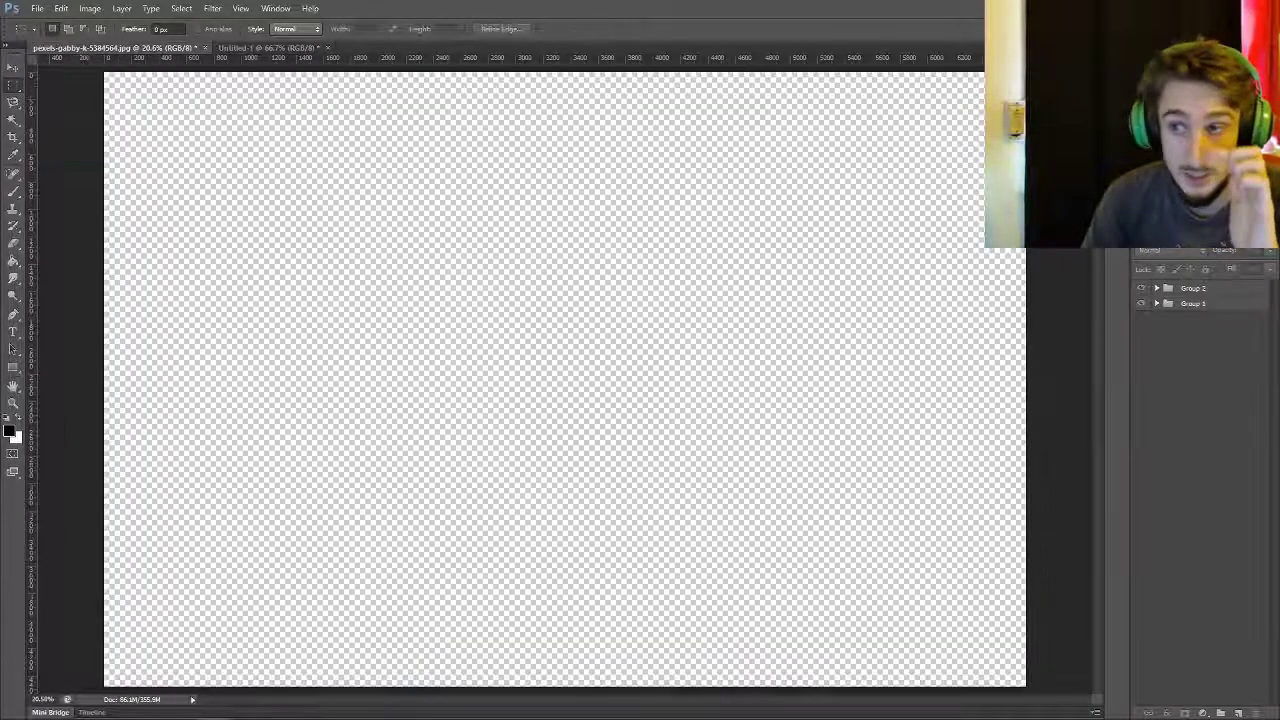
pyautogui.click(1157, 303)
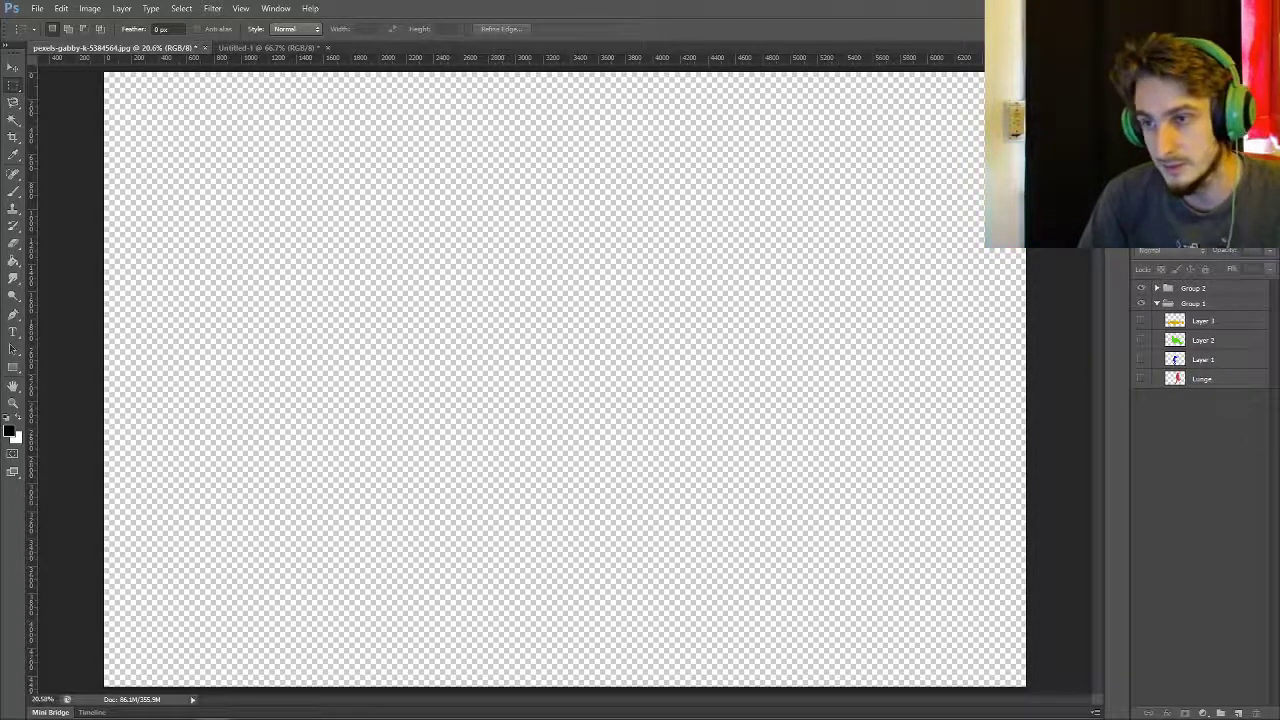
pyautogui.click(1141, 378)
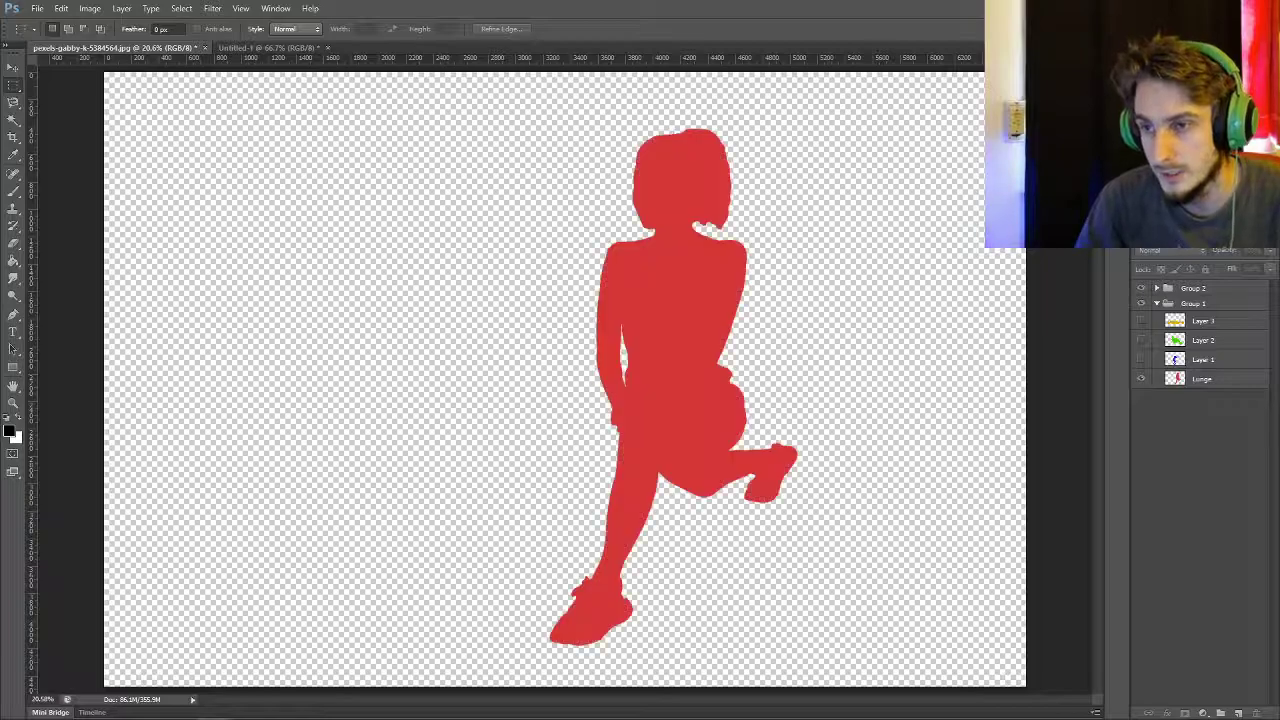
pyautogui.click(1201, 378)
pyautogui.hotkey('ctrl', 'a')
pyautogui.press('Delete')
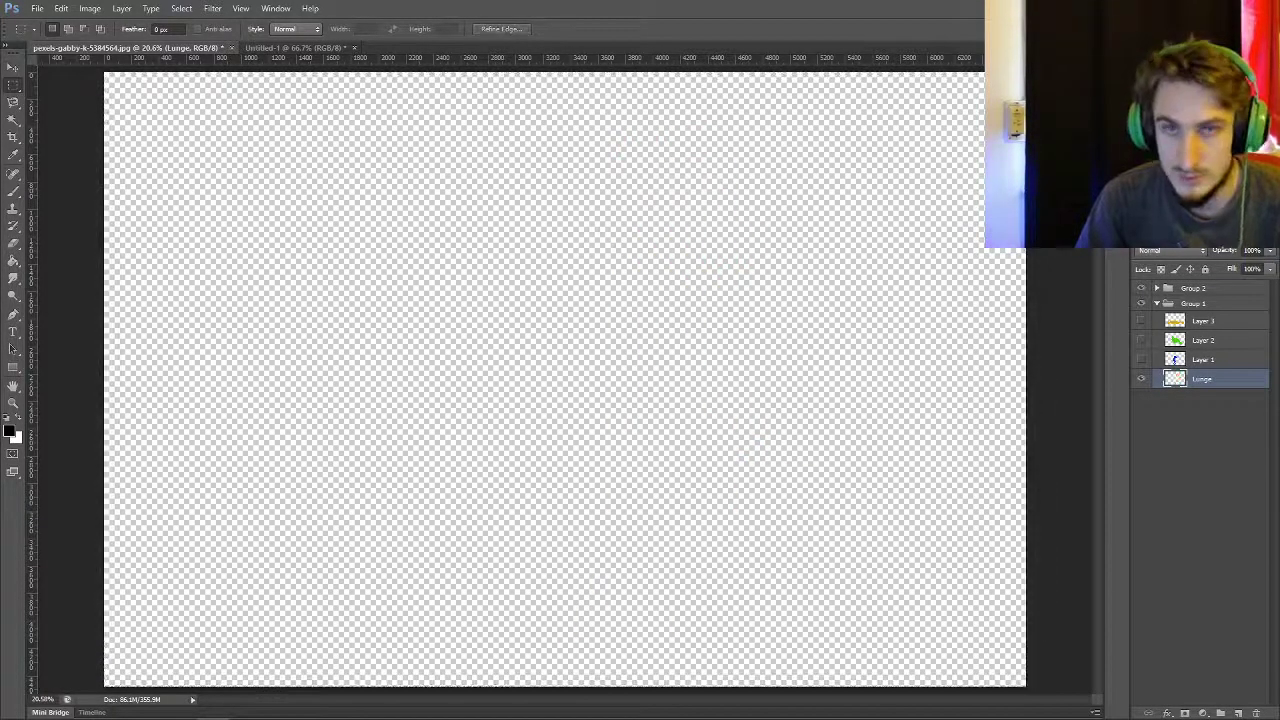
pyautogui.click(295, 47)
pyautogui.hotkey('ctrl', 'v')
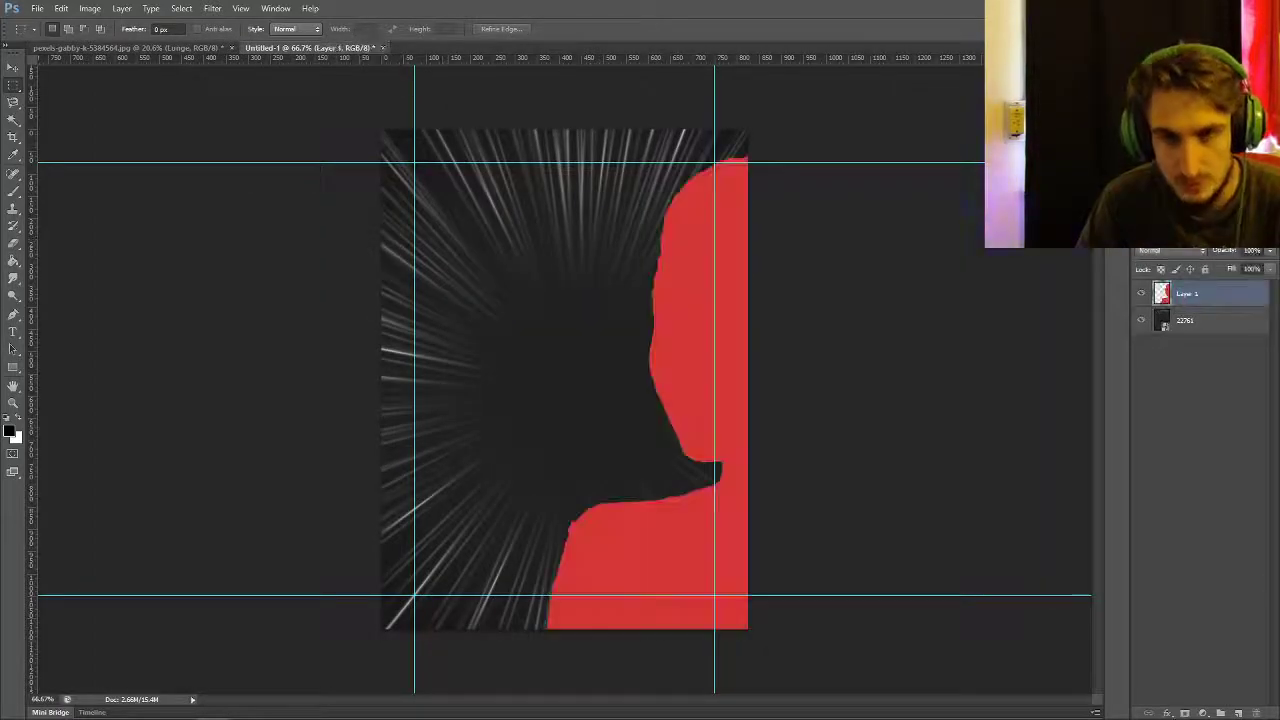
# - Scale the pasted lunge silhouette to about 21% with Free Transform, center it within the guides, and put its layer in a group
pyautogui.rightClick(557, 266)
pyautogui.click(600, 382)
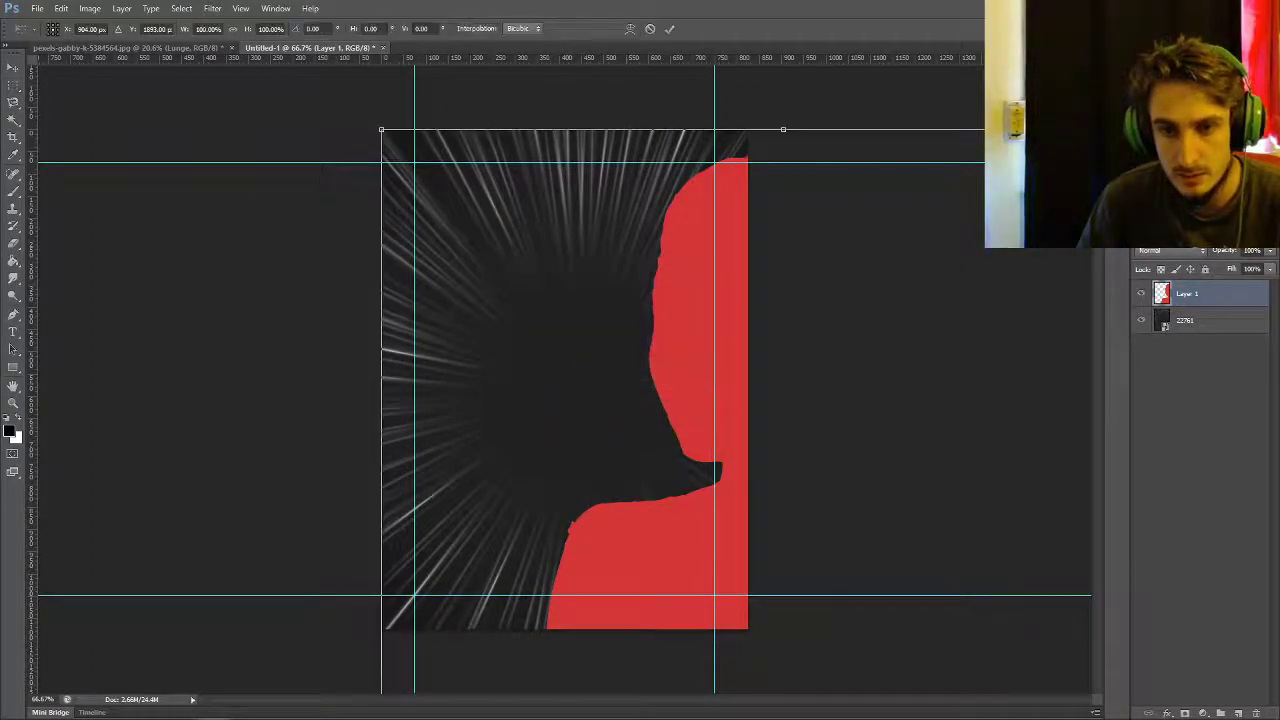
pyautogui.moveTo(381, 129); pyautogui.dragTo(443, 500)
pyautogui.moveTo(541, 594); pyautogui.dragTo(523, 309)
pyautogui.moveTo(425, 215); pyautogui.dragTo(571, 303)
pyautogui.moveTo(586, 351); pyautogui.dragTo(533, 322)
pyautogui.moveTo(516, 276); pyautogui.dragTo(441, 120)
pyautogui.moveTo(504, 168); pyautogui.dragTo(546, 244)
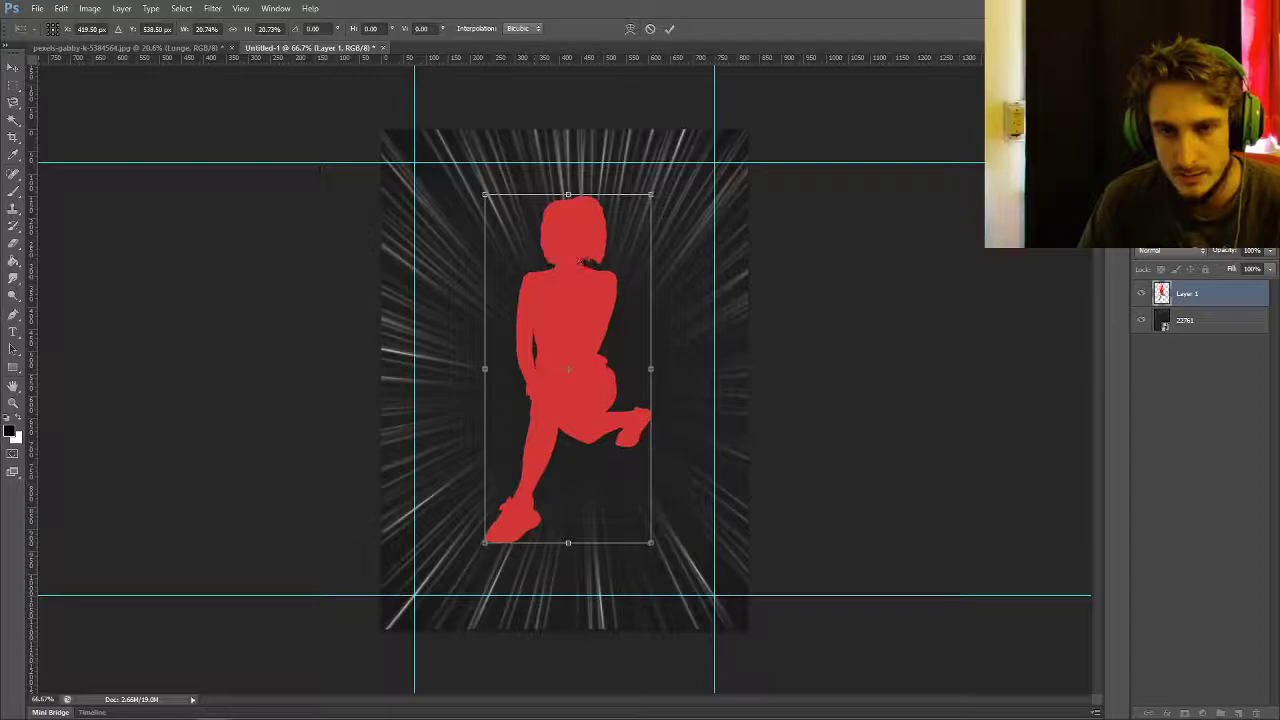
pyautogui.click(669, 28)
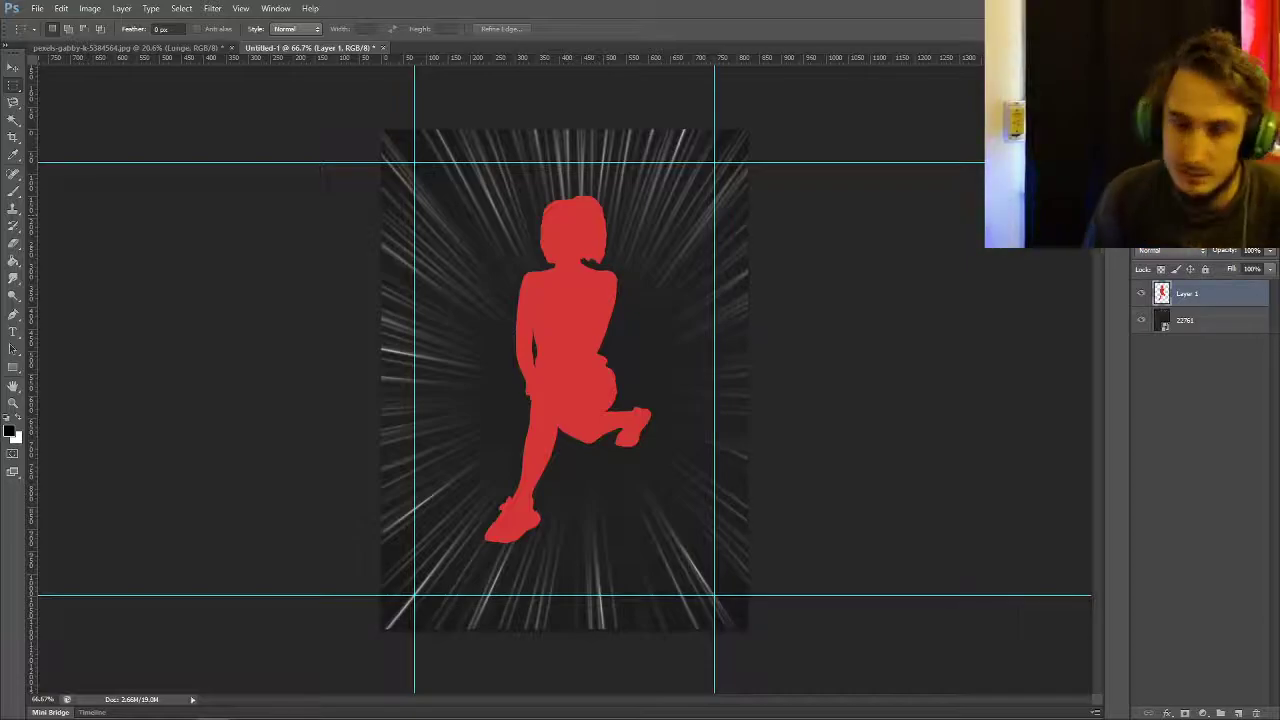
pyautogui.hotkey('ctrl', 'g')
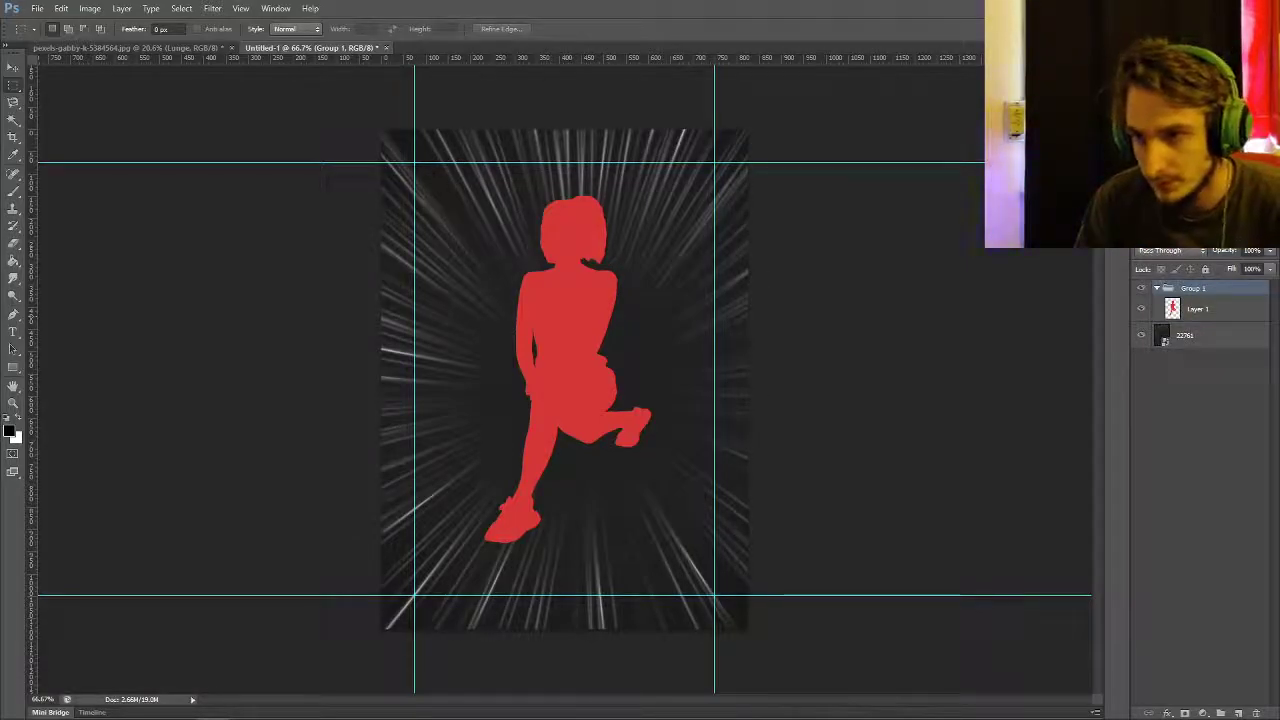
# - Rename the new group as Icons and the red silhouette's layer as Lunge
pyautogui.write('Icon')
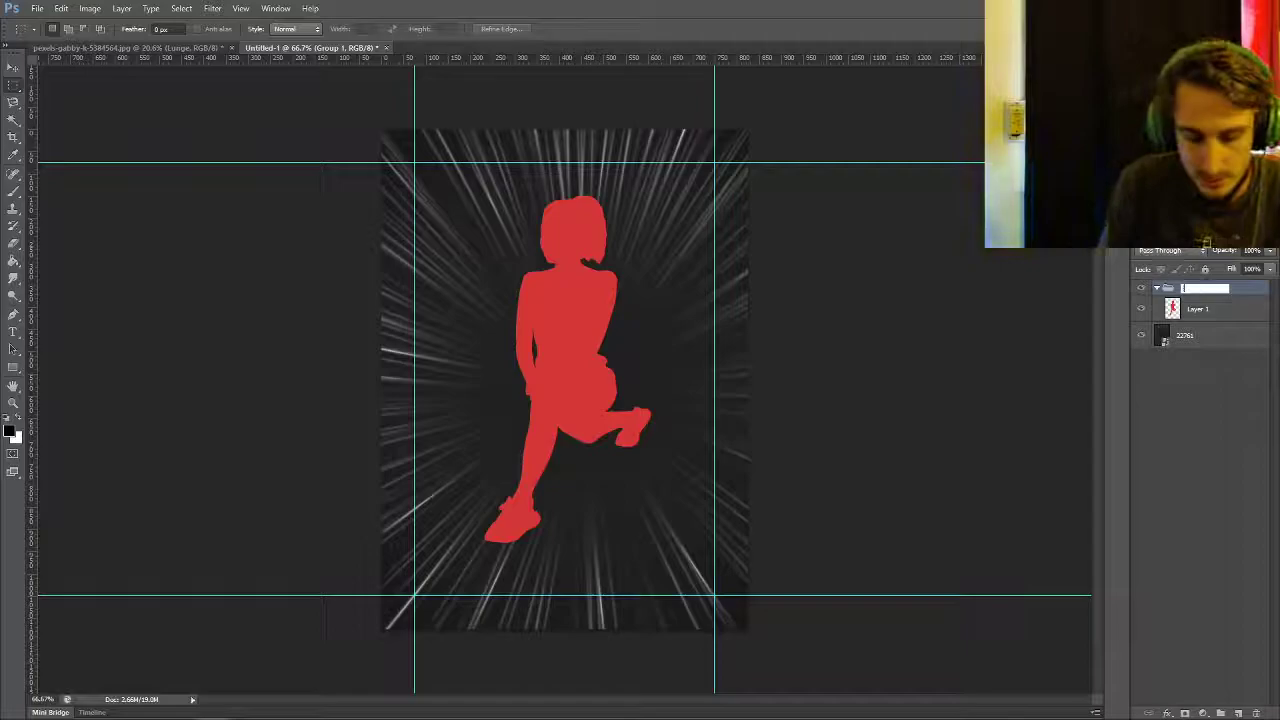
pyautogui.write('s')
pyautogui.press('Return')
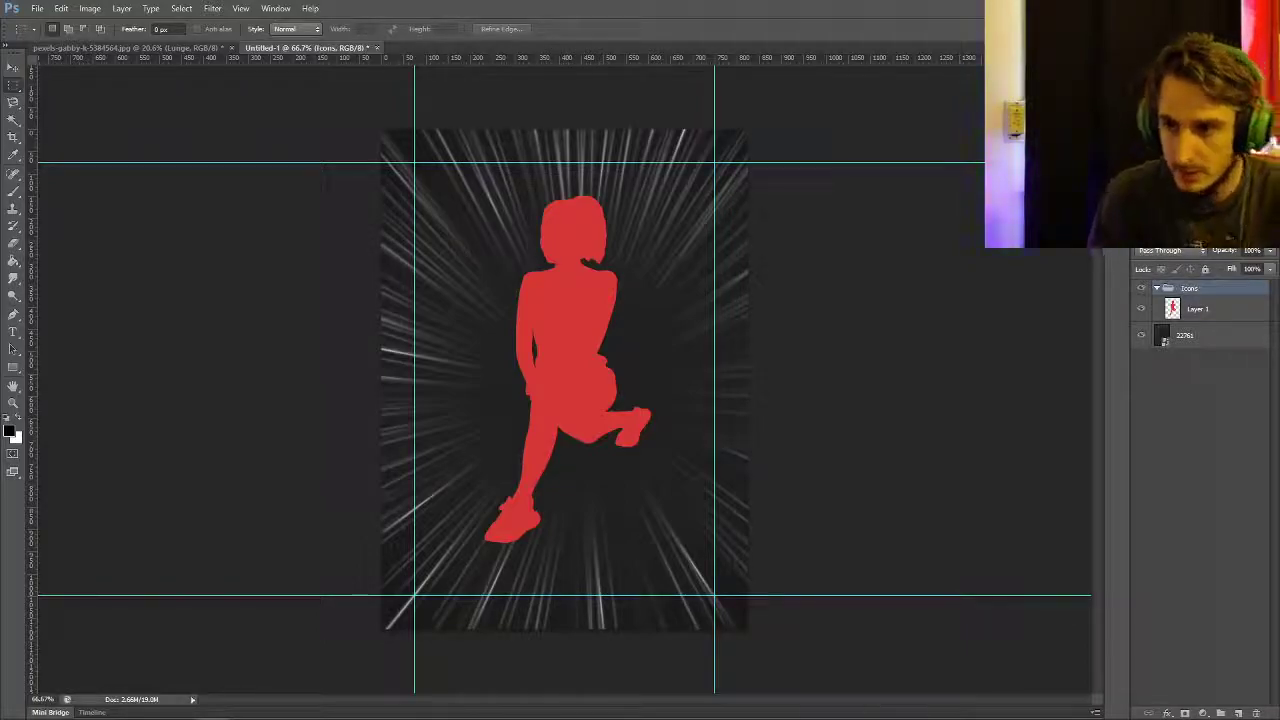
pyautogui.doubleClick(1197, 309)
pyautogui.write('Lunge')
pyautogui.press('Return')
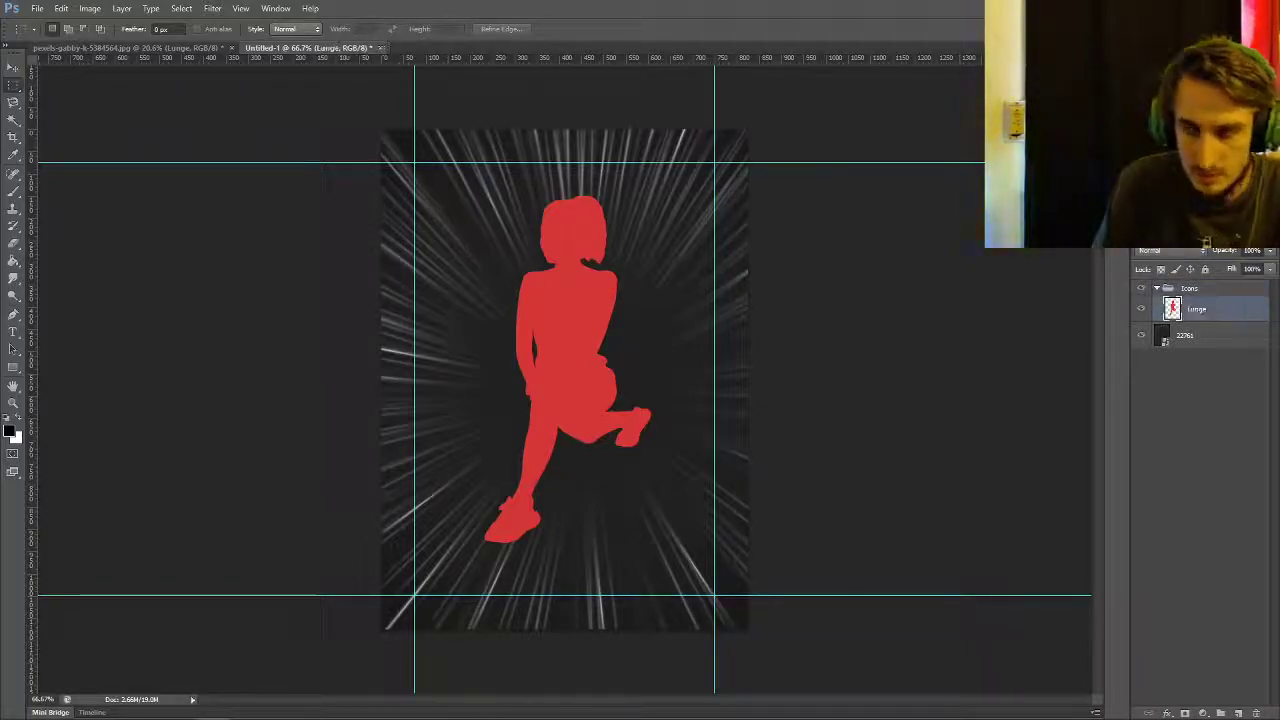
# - Cut the blue squat silhouette from the pexels-gabby document and paste it into Untitled-1 above the Lunge layer
pyautogui.hotkey('ctrl', 'Tab')
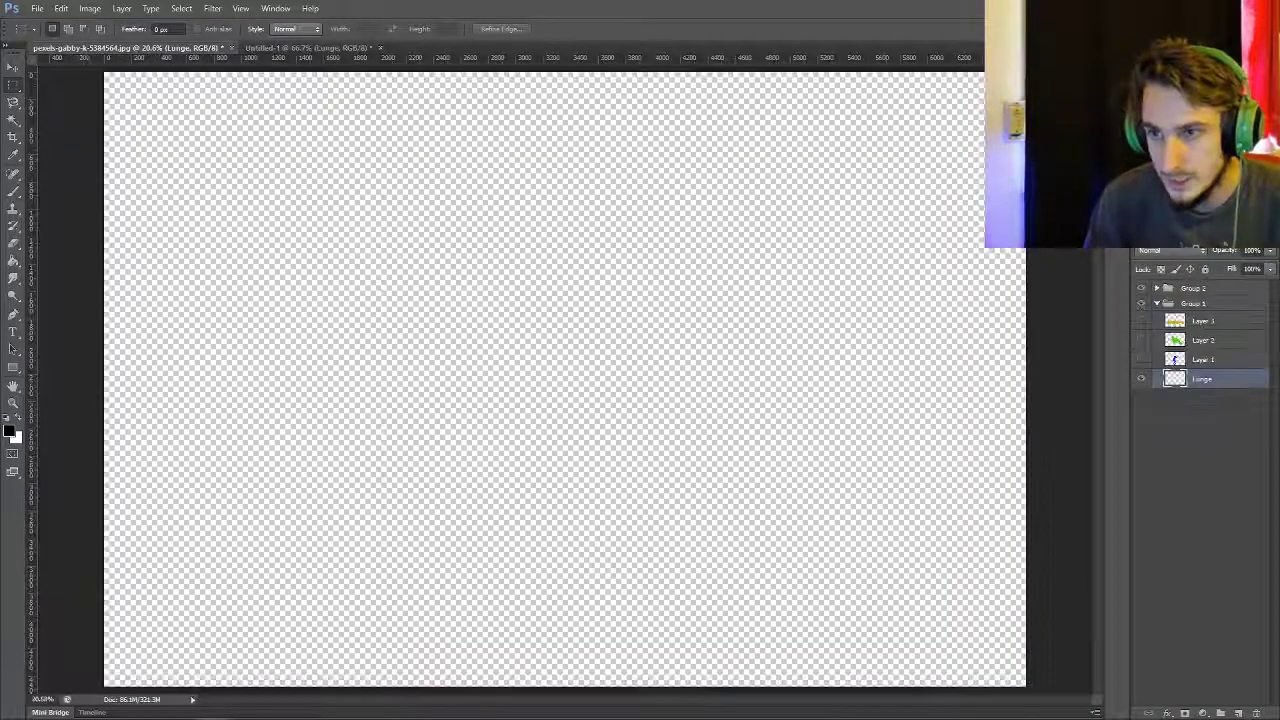
pyautogui.click(1176, 360)
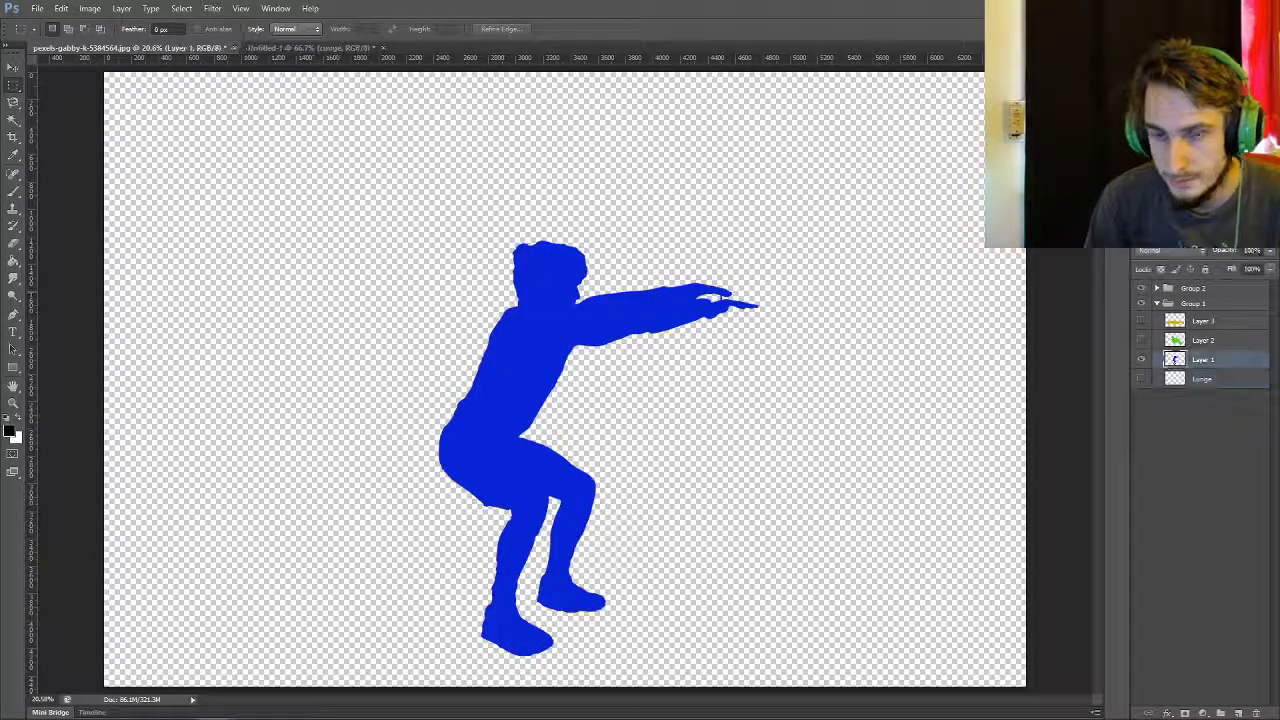
pyautogui.hotkey('ctrl', 'x')
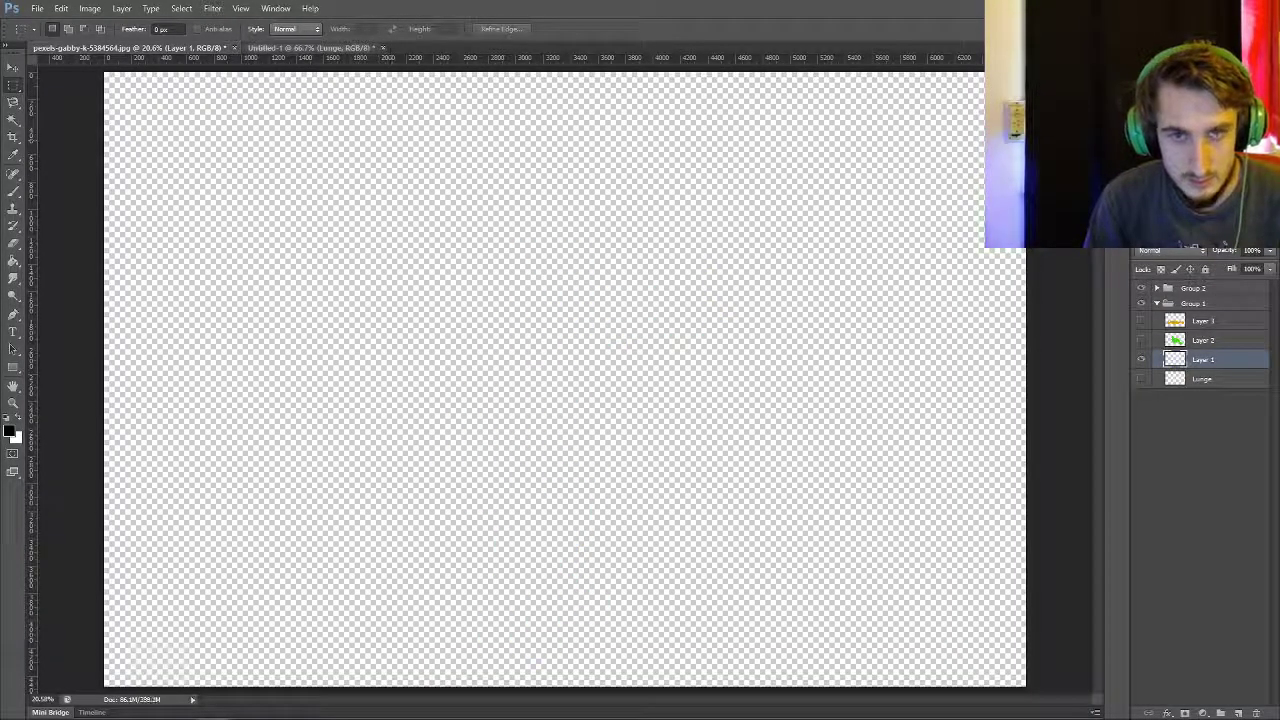
pyautogui.hotkey('ctrl', 'Tab')
pyautogui.hotkey('ctrl', 'v')
# - Scale the blue silhouette to about 26% with Free Transform, align its hand to the 750 px guide, and rename its layer squat
pyautogui.rightClick(580, 268)
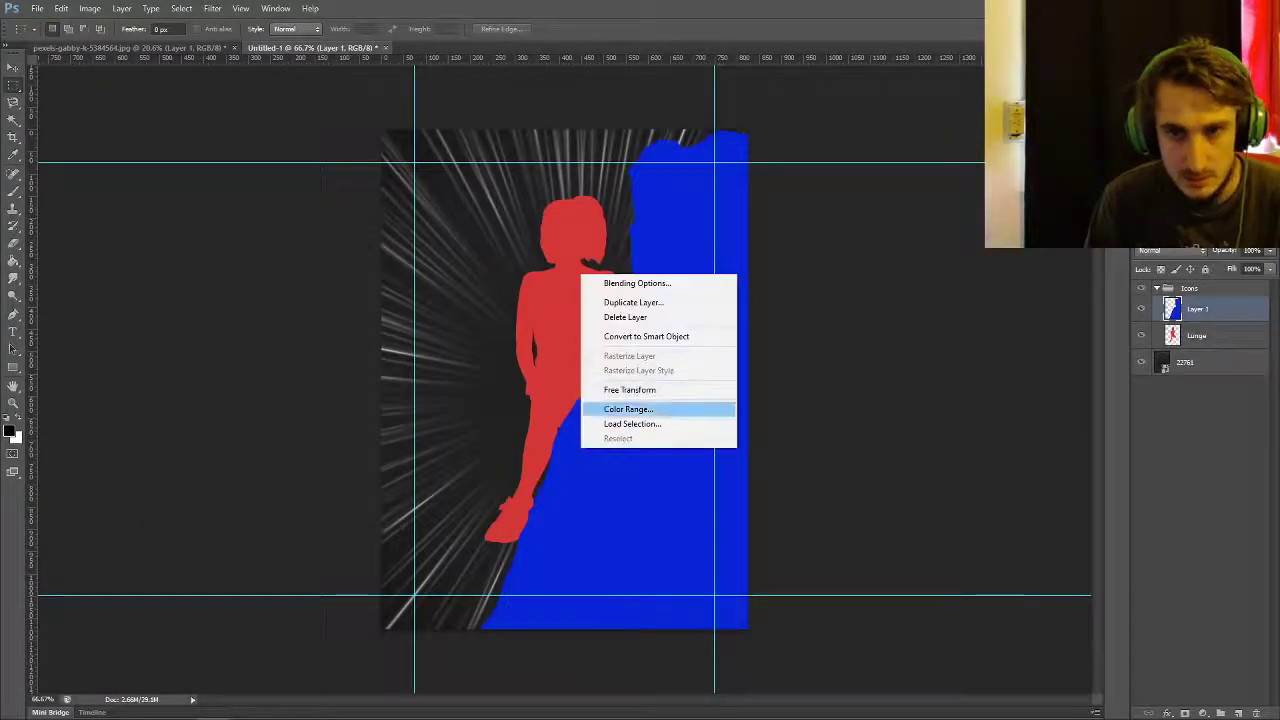
pyautogui.click(600, 389)
pyautogui.moveTo(381, 129); pyautogui.dragTo(769, 527)
pyautogui.moveTo(839, 620); pyautogui.dragTo(506, 179)
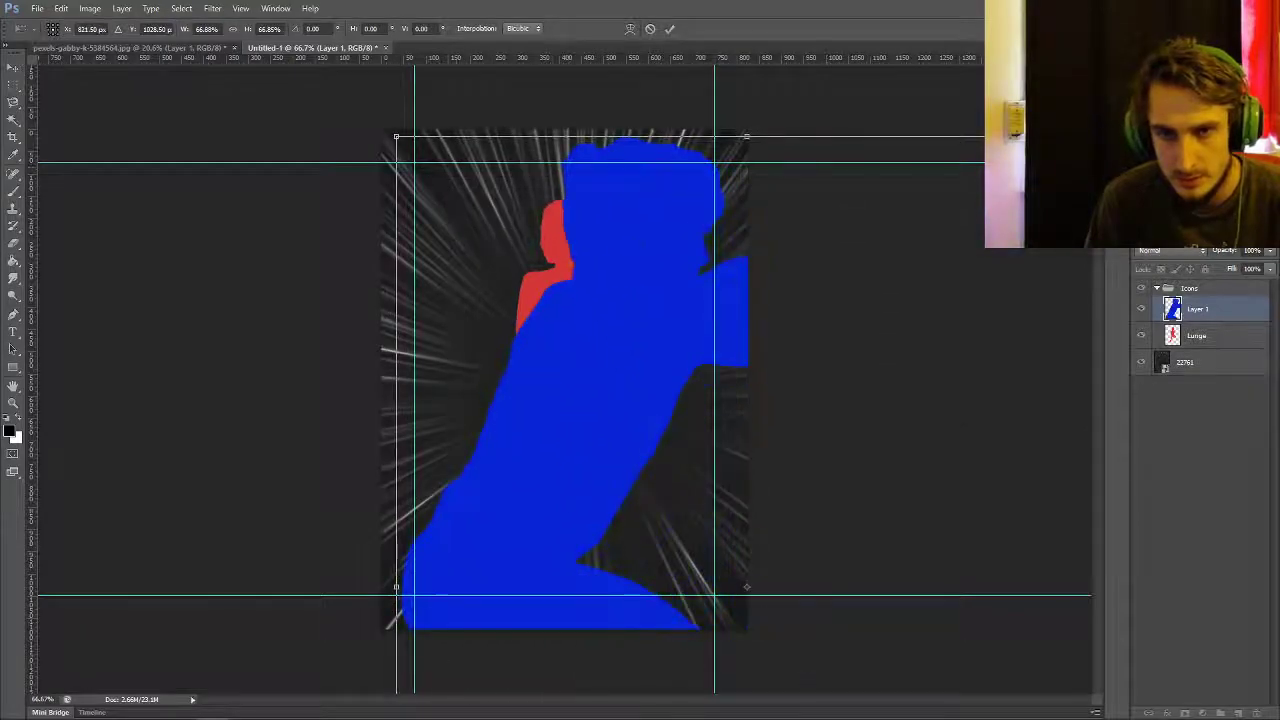
pyautogui.moveTo(746, 587); pyautogui.dragTo(604, 227)
pyautogui.moveTo(439, 169); pyautogui.dragTo(577, 338)
pyautogui.moveTo(663, 422); pyautogui.dragTo(554, 275)
pyautogui.moveTo(714, 504); pyautogui.dragTo(744, 543)
pyautogui.moveTo(618, 306); pyautogui.dragTo(587, 301)
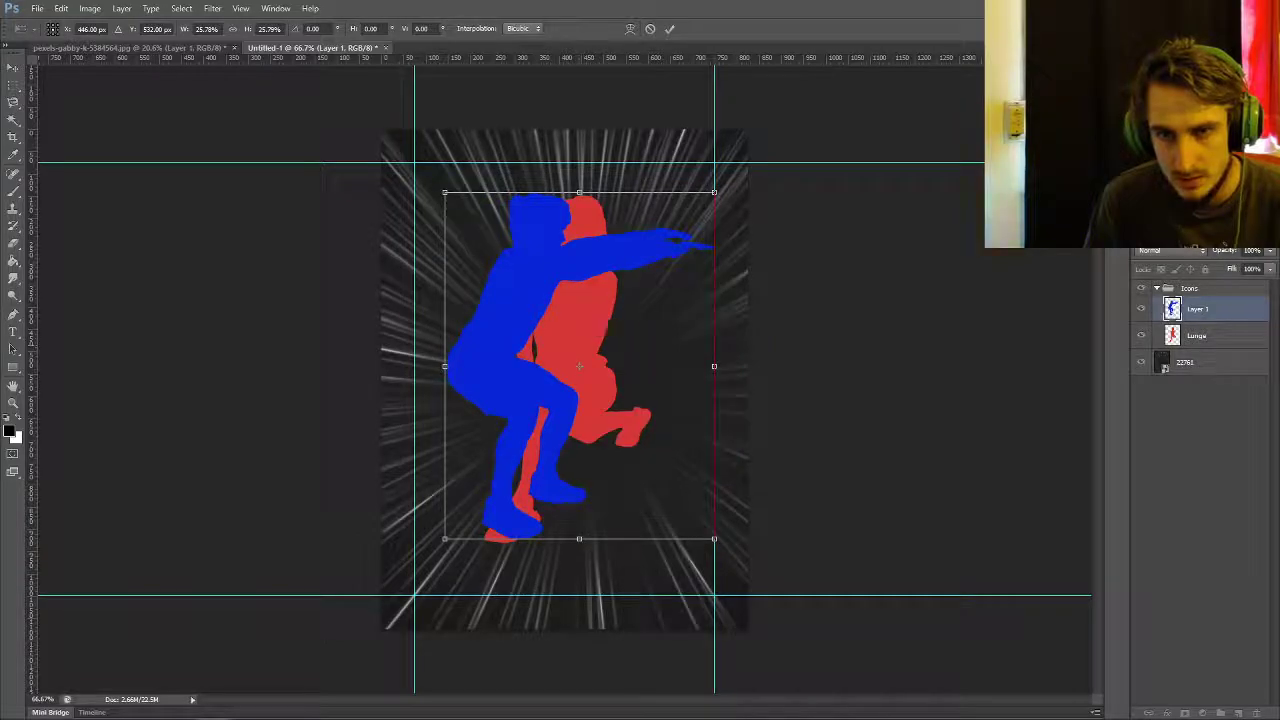
pyautogui.press('Return')
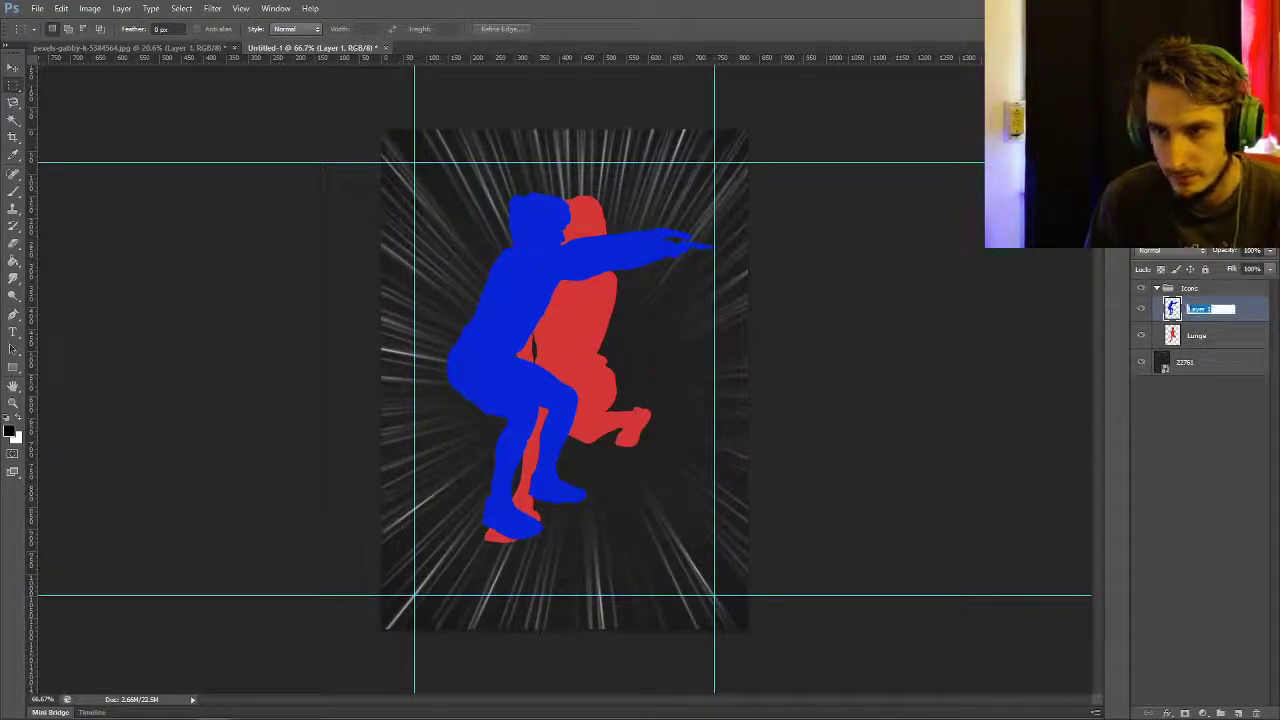
pyautogui.write('squat')
pyautogui.press('Return')
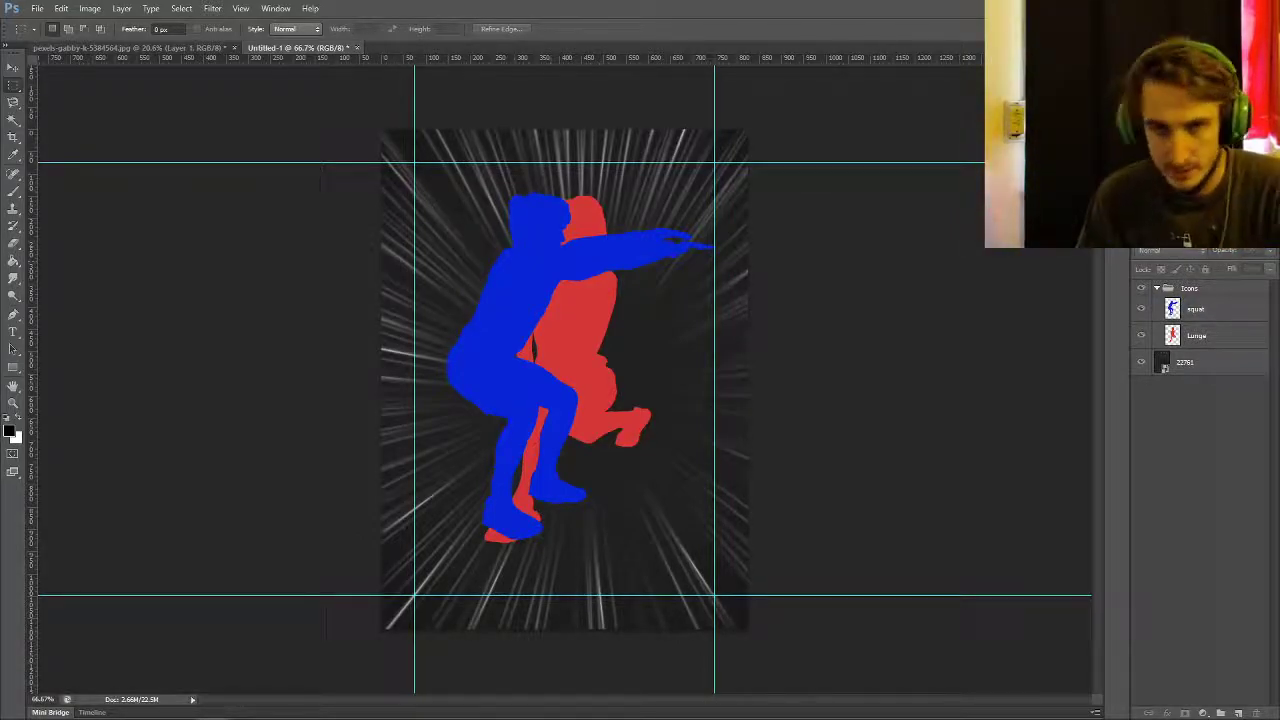
# - Cut the green sit-up silhouette on Layer 2 from the pexels-gabby document and paste it into Untitled-1 above the squat layer
pyautogui.click(130, 47)
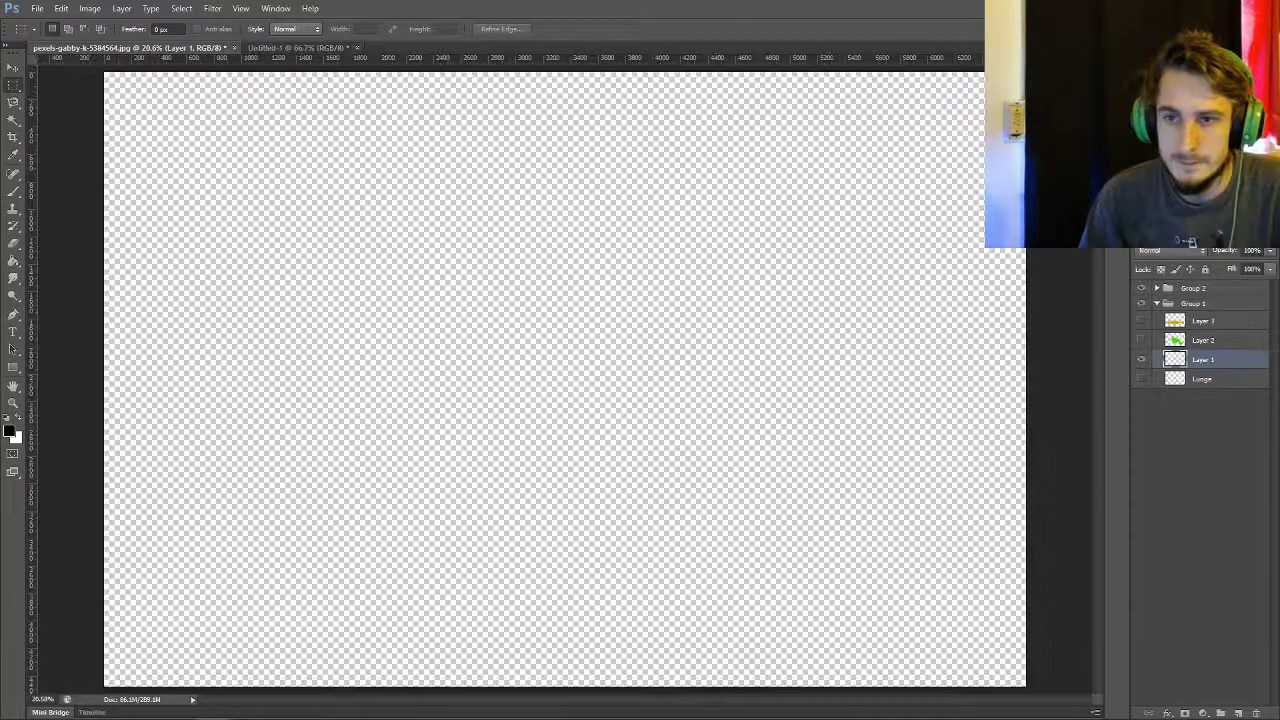
pyautogui.click(1141, 340)
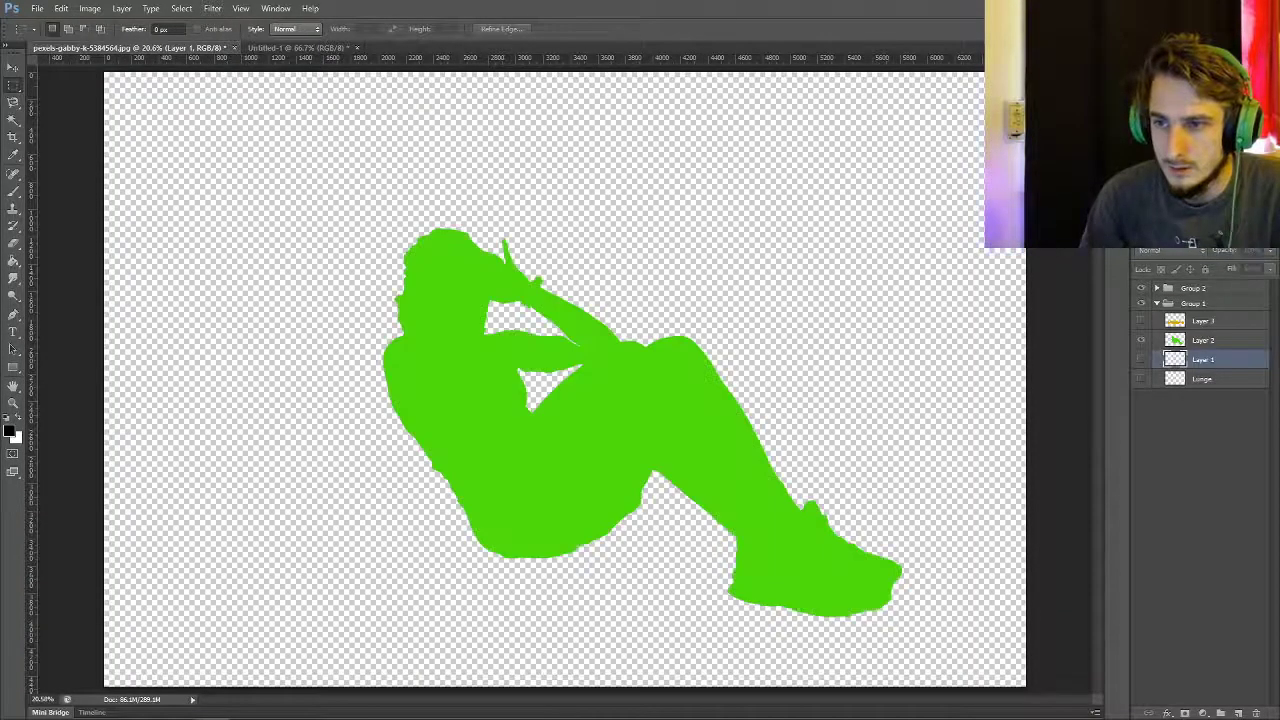
pyautogui.click(1203, 340)
pyautogui.click(1141, 340)
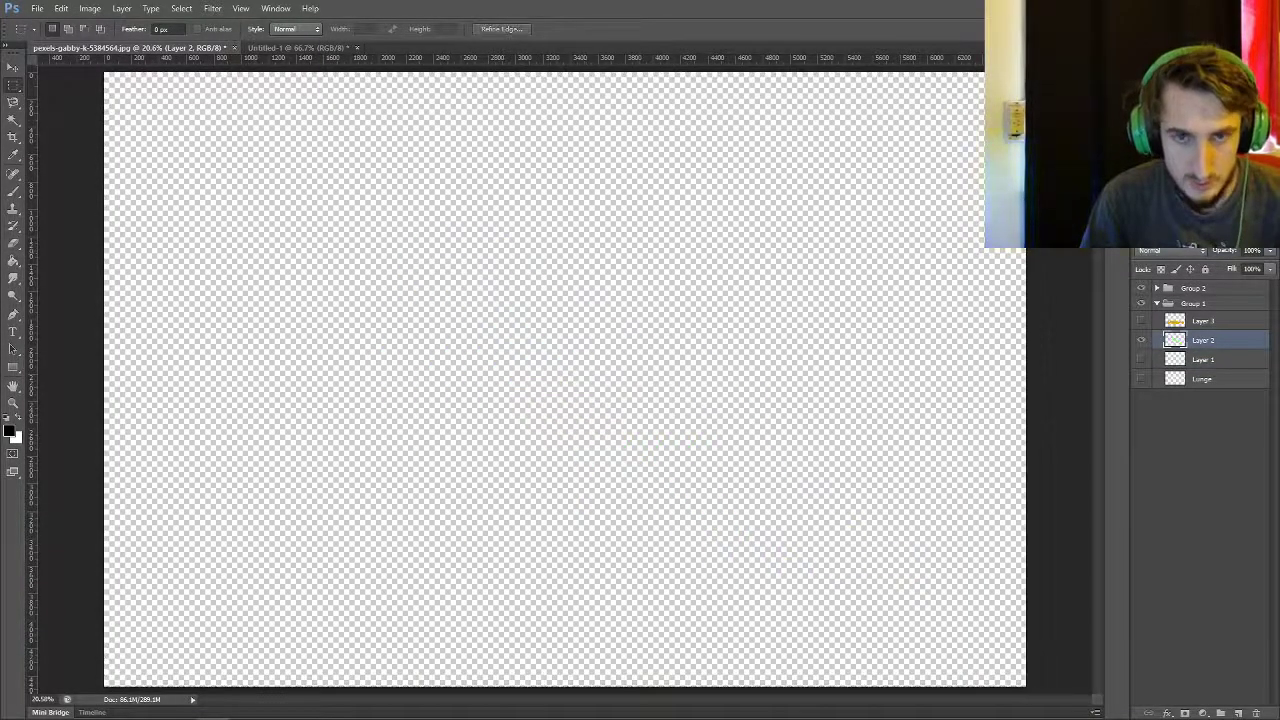
pyautogui.click(297, 47)
pyautogui.hotkey('ctrl', 'v')
# - Scale the green sit-up silhouette to about 18% with Free Transform so it spans between the two vertical margin guides
pyautogui.rightClick(557, 322)
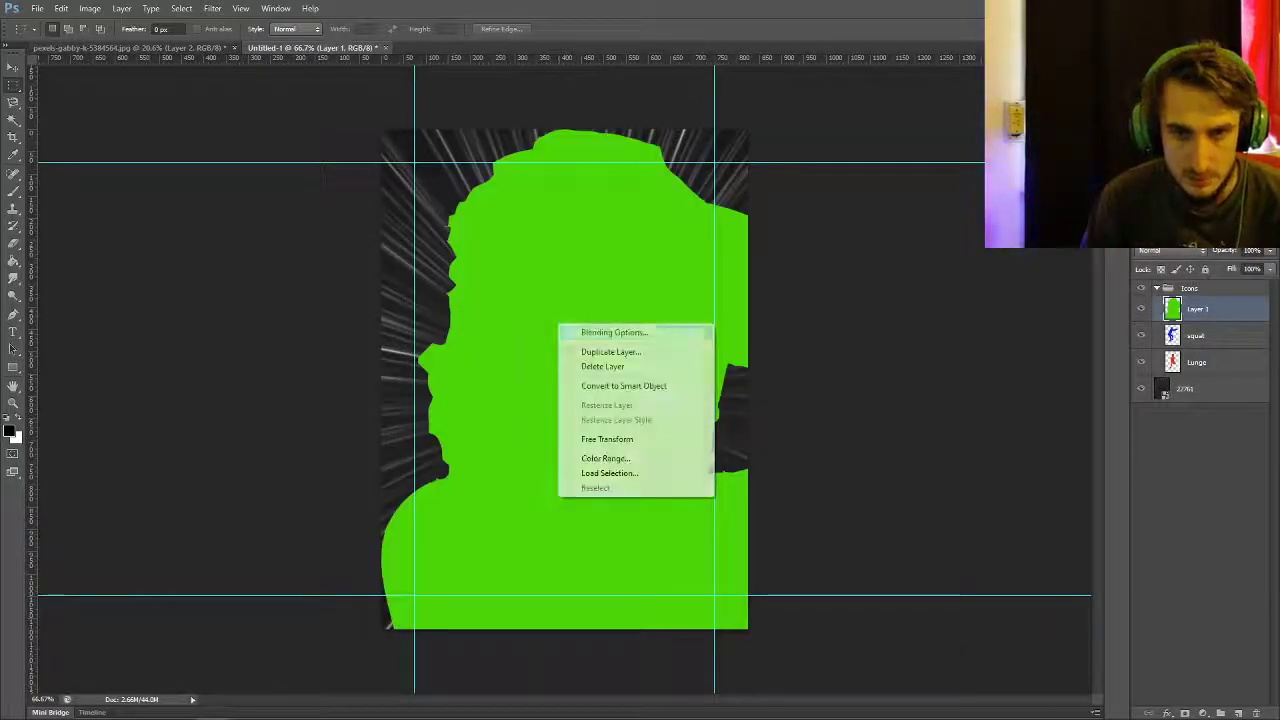
pyautogui.click(602, 437)
pyautogui.moveTo(381, 129); pyautogui.dragTo(706, 431)
pyautogui.moveTo(863, 563); pyautogui.dragTo(464, 281)
pyautogui.moveTo(305, 143); pyautogui.dragTo(540, 318)
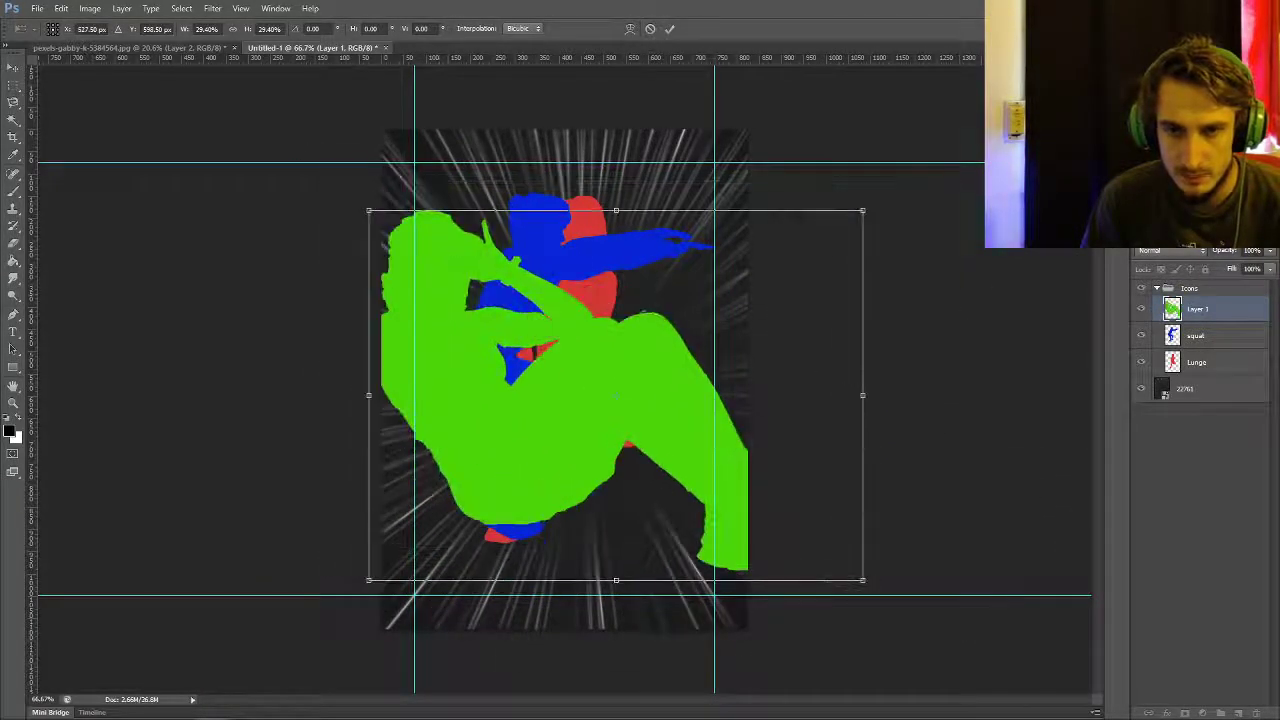
pyautogui.moveTo(369, 211); pyautogui.dragTo(493, 298)
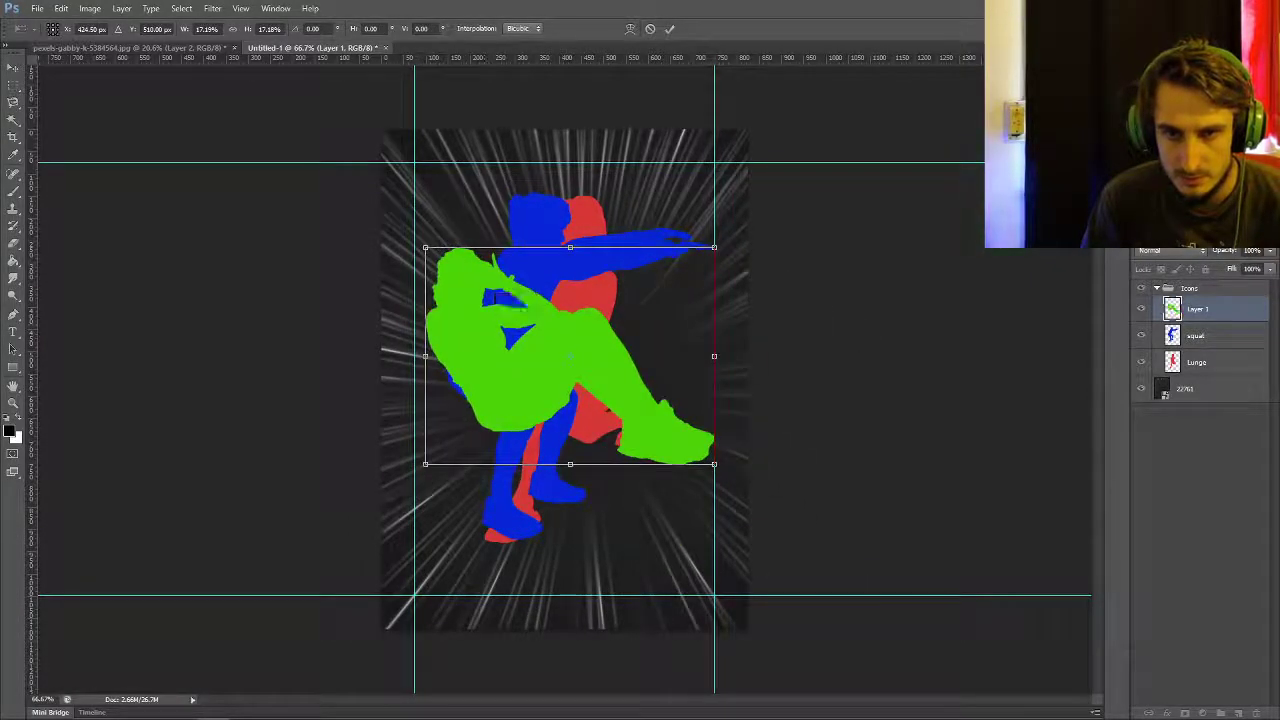
pyautogui.moveTo(425, 247); pyautogui.dragTo(404, 230)
pyautogui.moveTo(505, 275); pyautogui.dragTo(515, 268)
pyautogui.moveTo(404, 231); pyautogui.dragTo(414, 243)
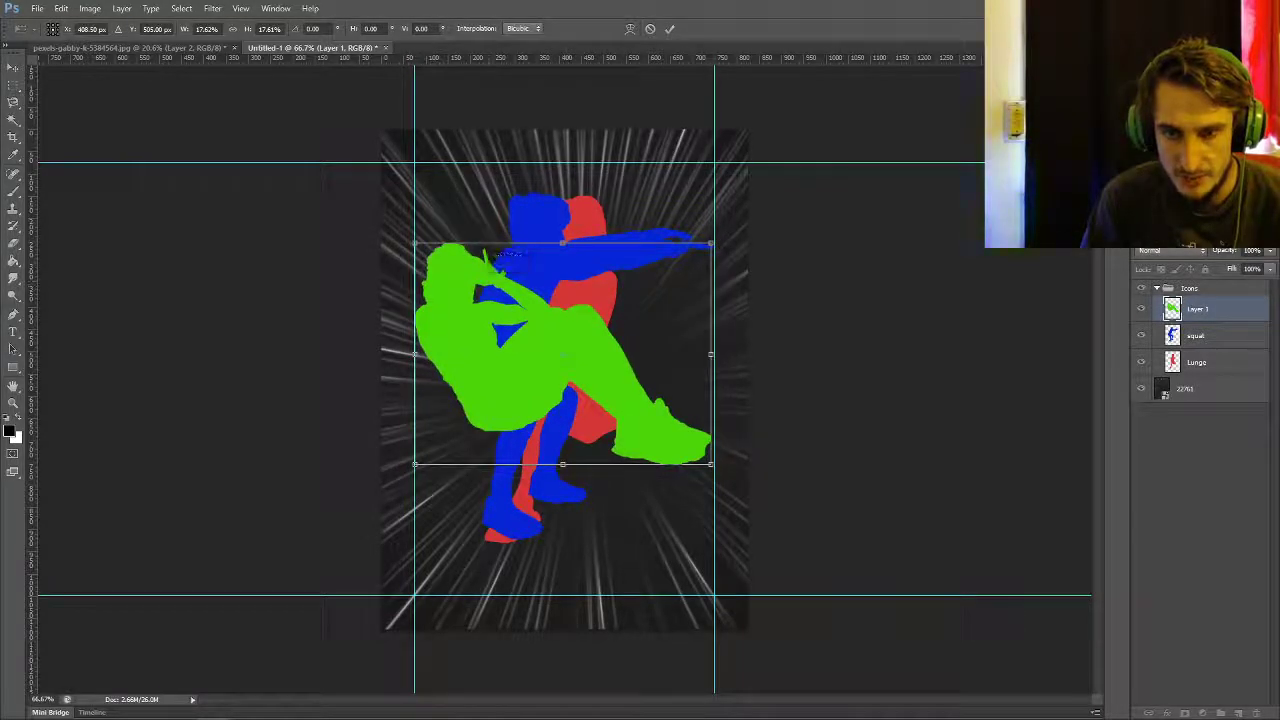
pyautogui.moveTo(711, 464); pyautogui.dragTo(713, 466)
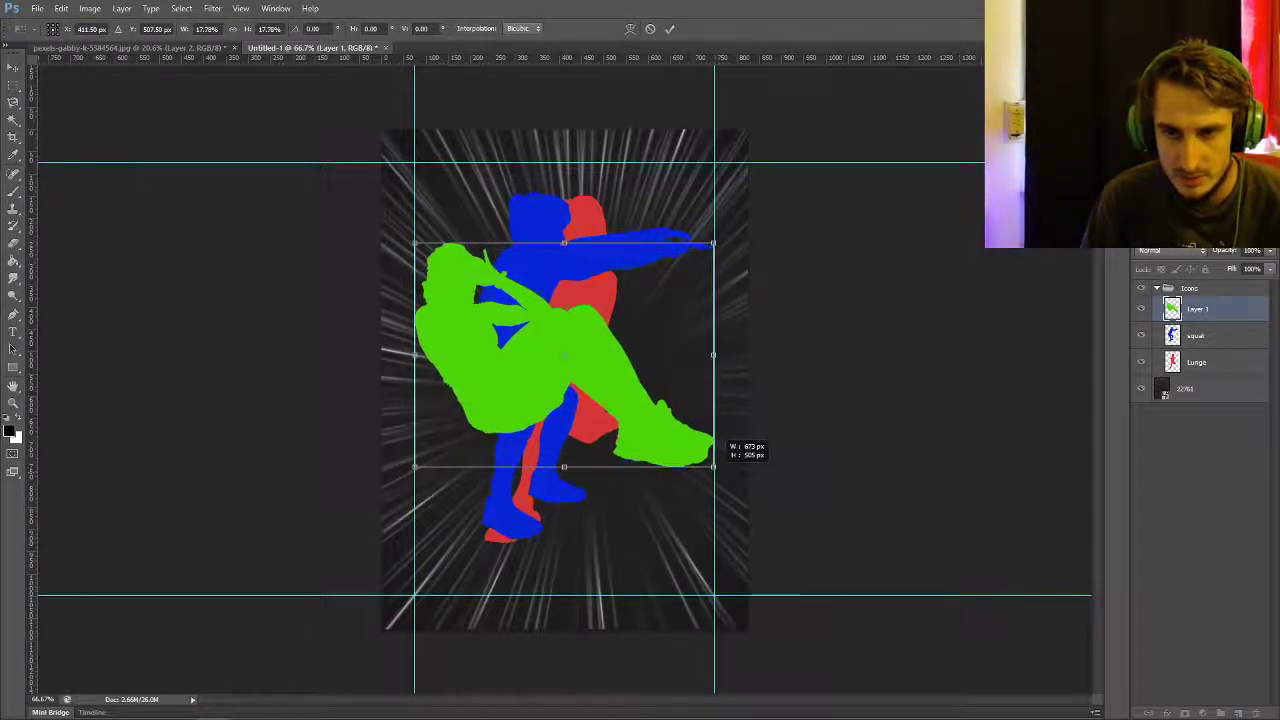
pyautogui.click(669, 28)
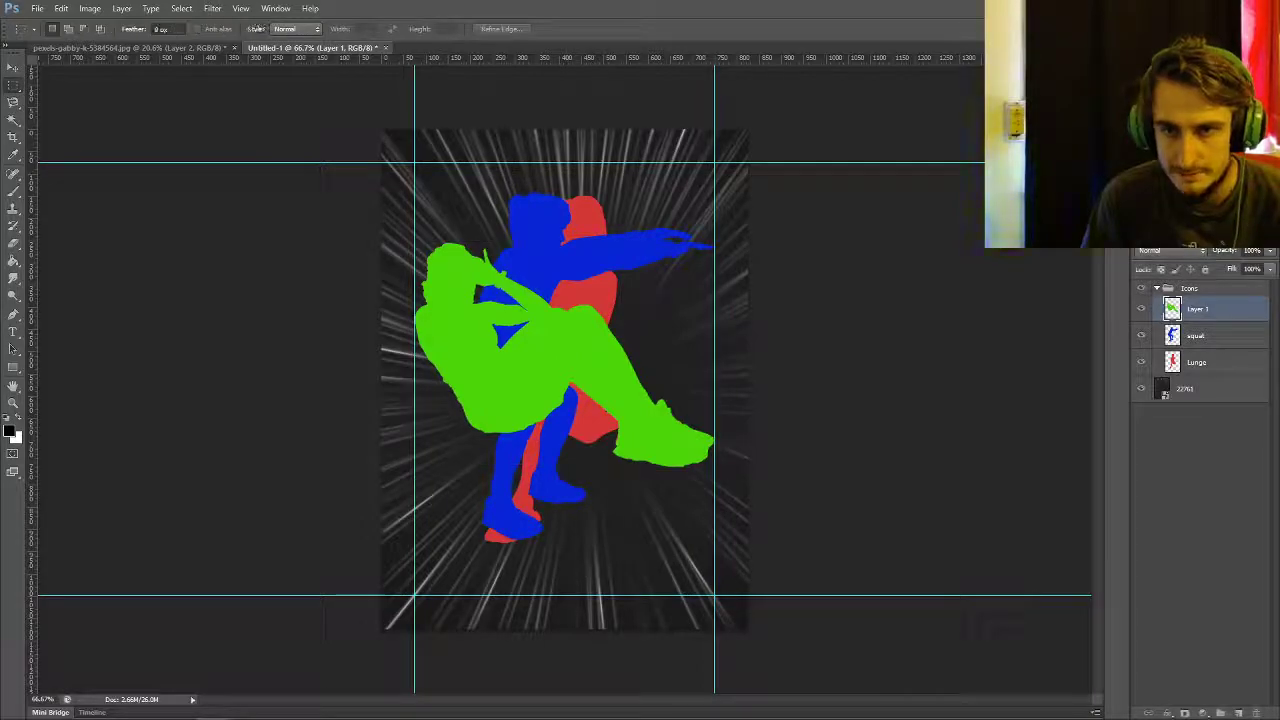
# - Switch to the pexels-gabby document and show only the yellow push-up silhouette's layer, leaving that layer selected
pyautogui.click(130, 48)
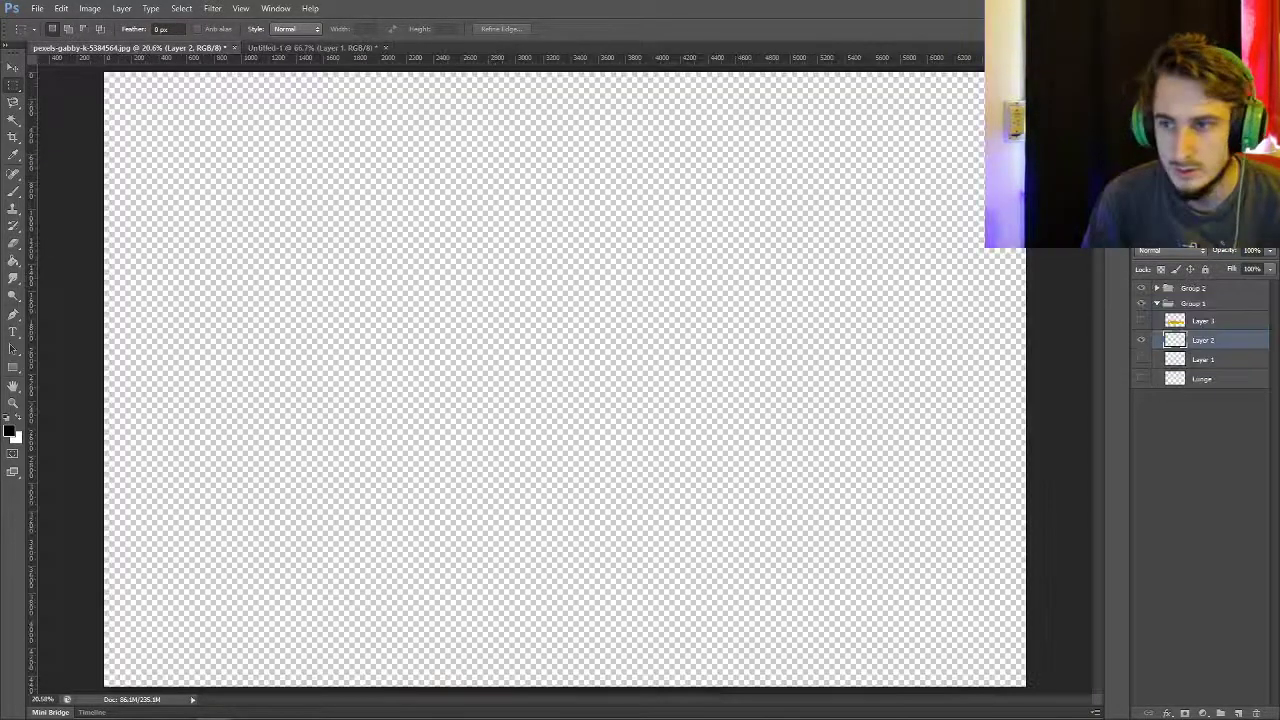
pyautogui.click(1203, 320)
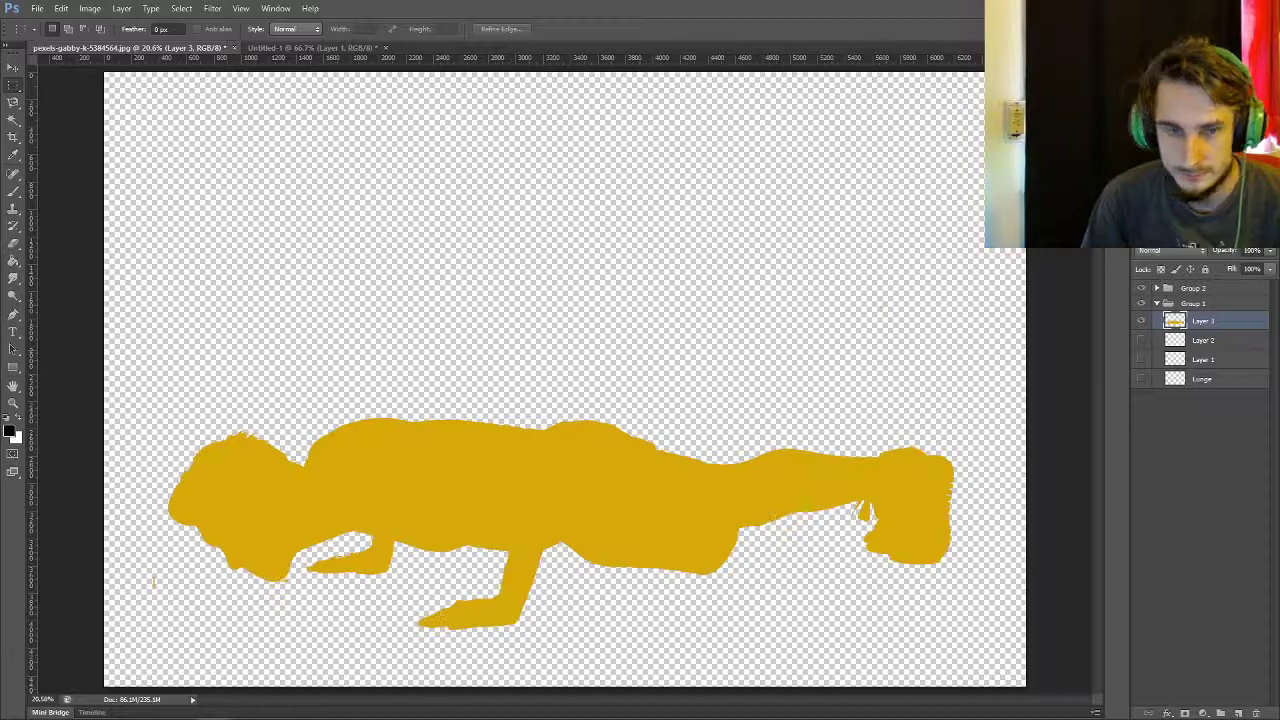
# - Try to move the yellow push-up silhouette into Untitled-1 by cutting the whole canvas, delete the pasted layers, and undo the cut
pyautogui.hotkey('ctrl', 'a')
pyautogui.hotkey('ctrl', 'x')
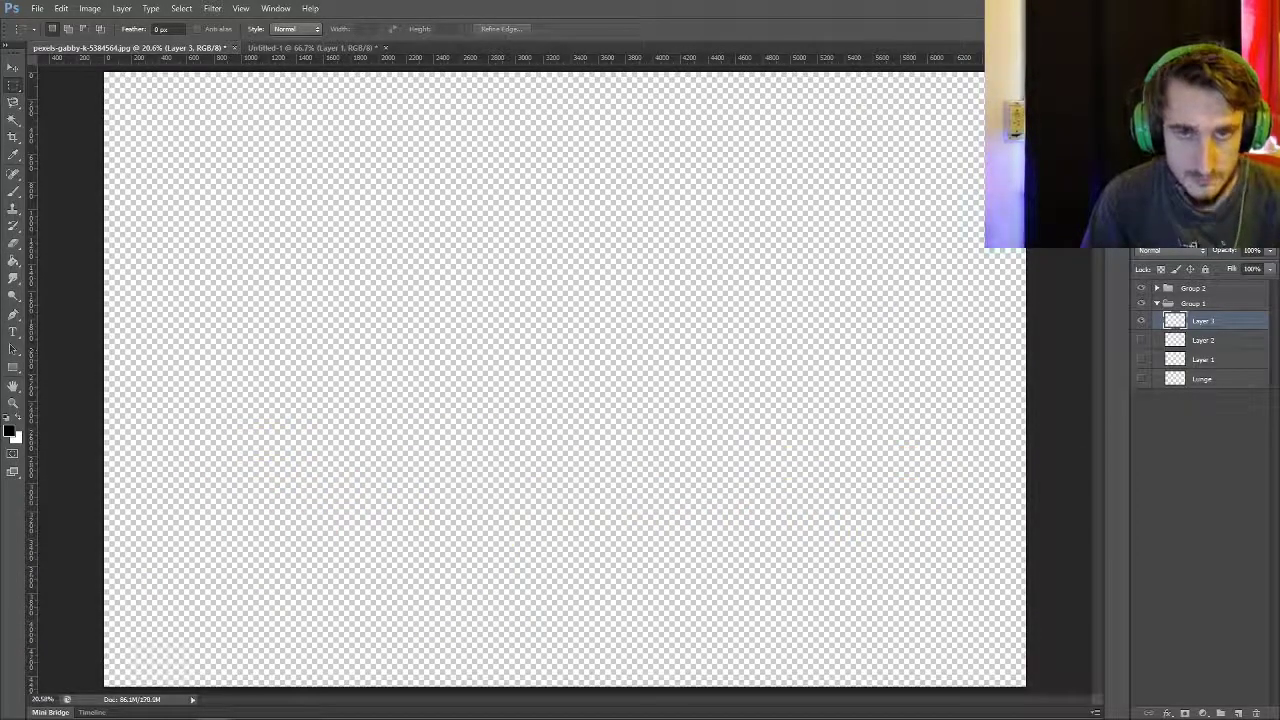
pyautogui.click(310, 48)
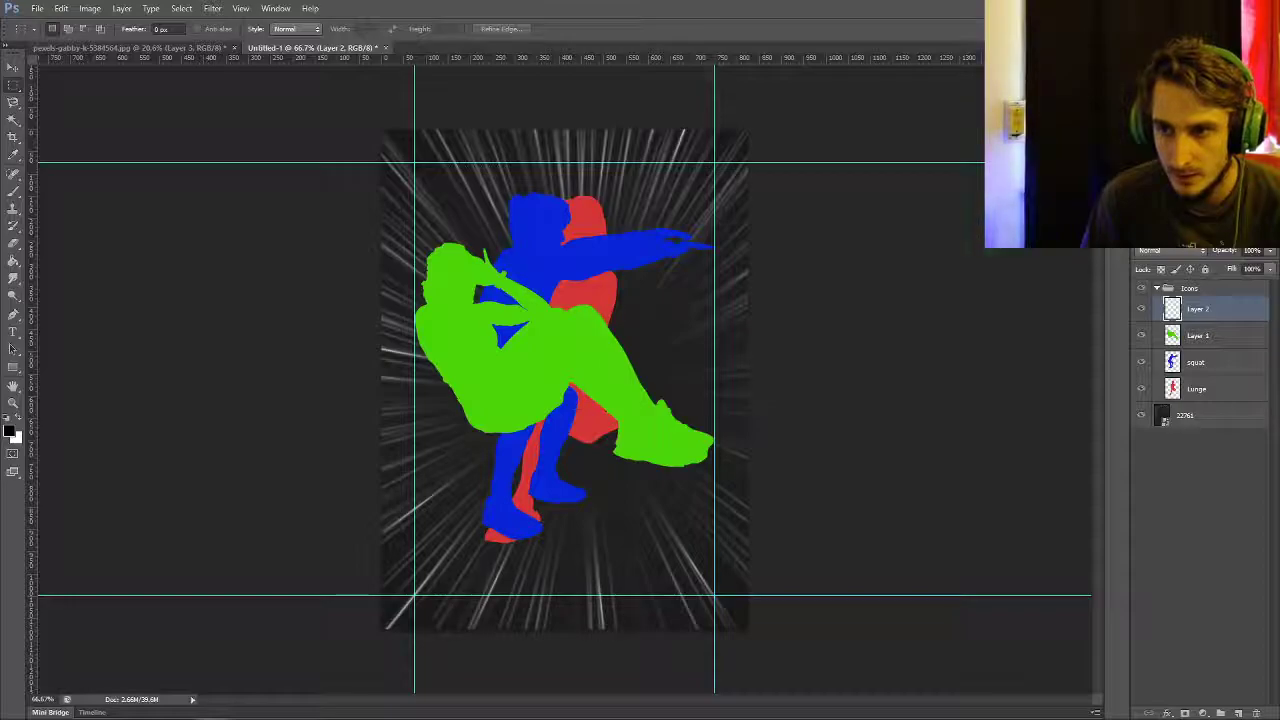
pyautogui.click(180, 48)
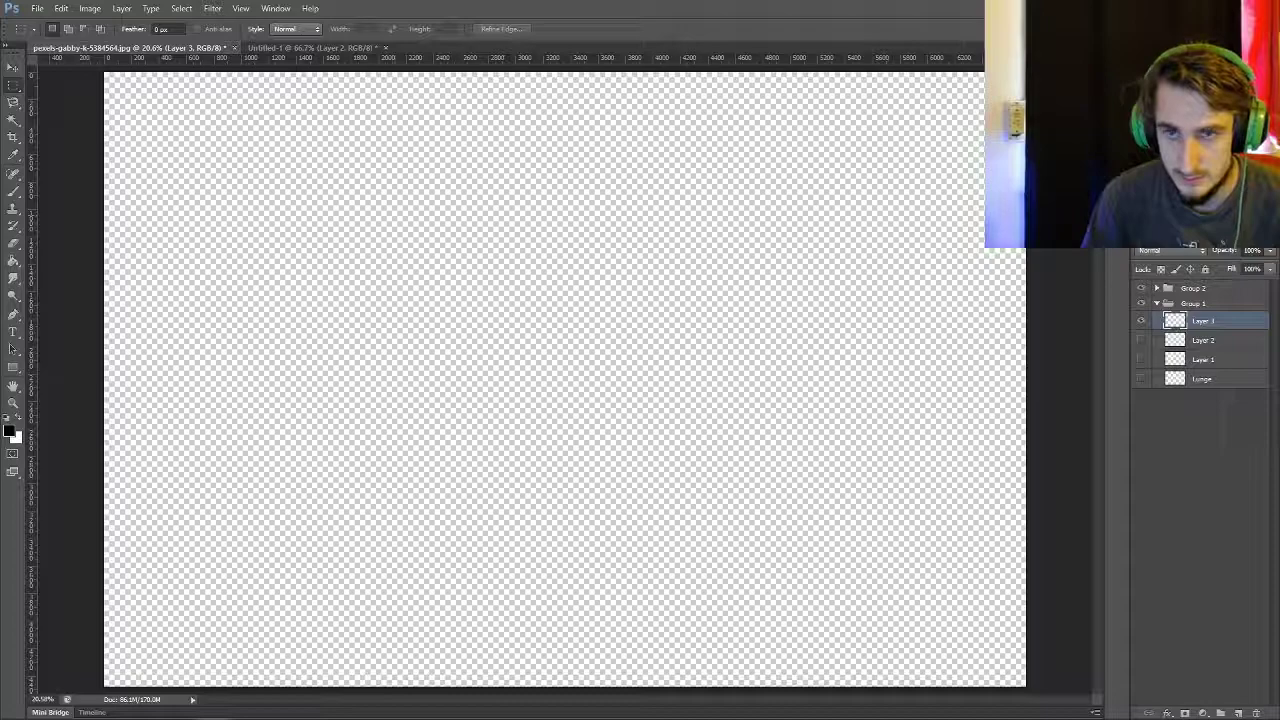
pyautogui.hotkey('ctrl', 'z')
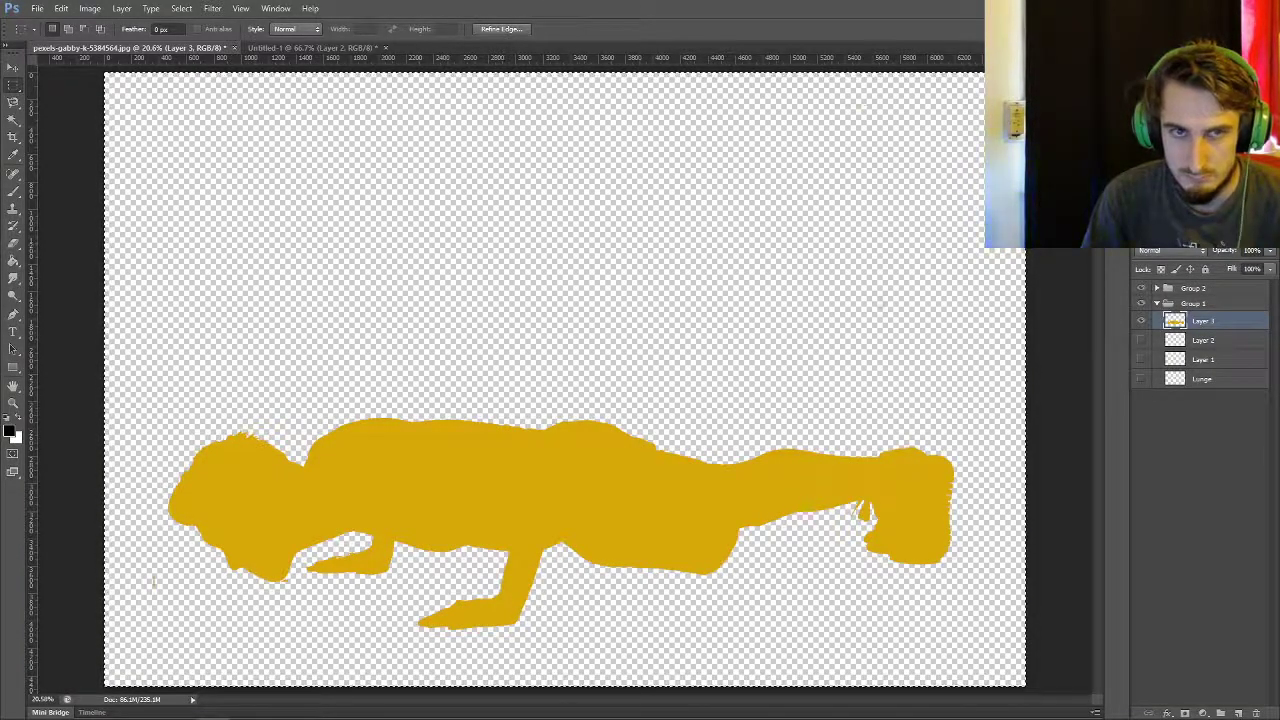
pyautogui.hotkey('ctrl', 'x')
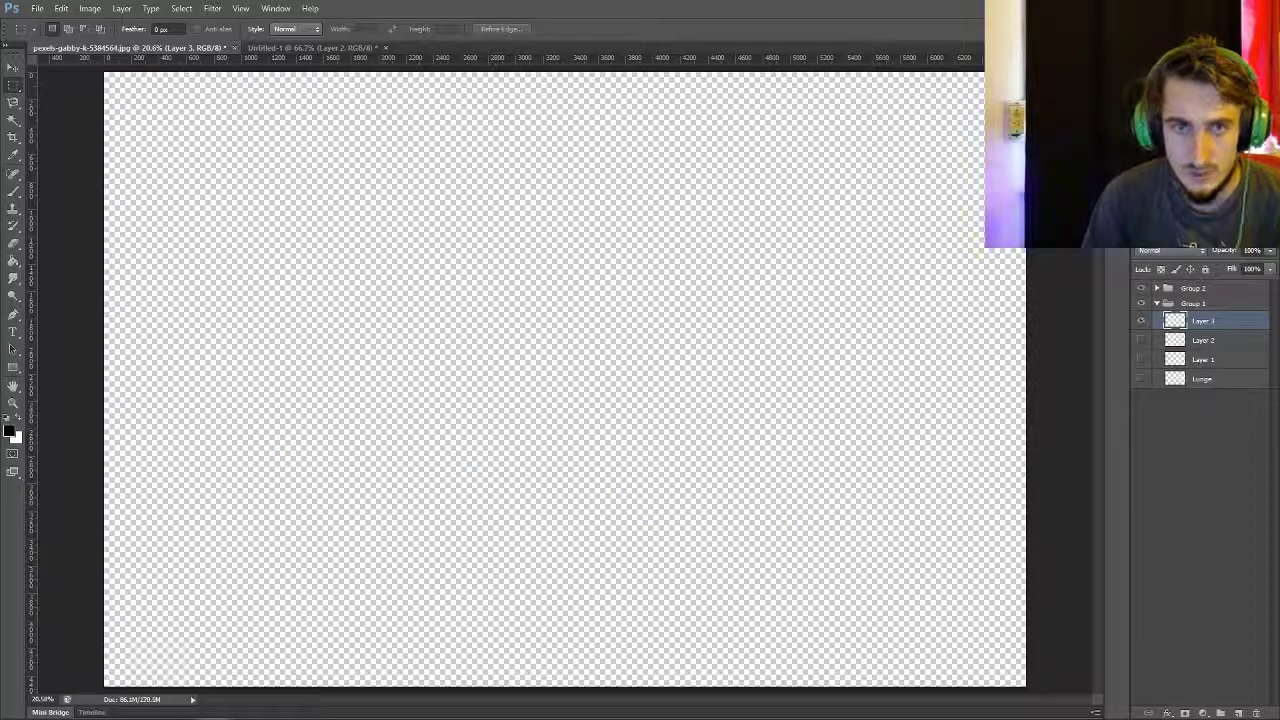
pyautogui.hotkey('ctrl', 'Tab')
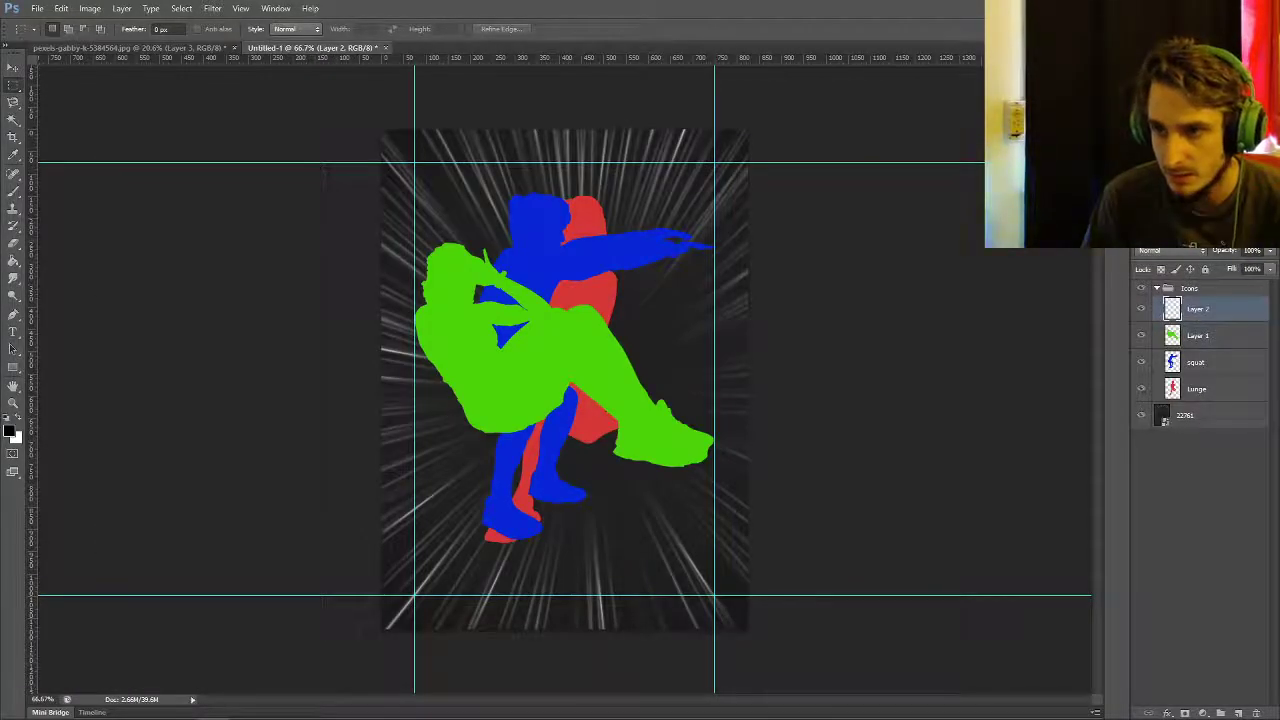
pyautogui.press('Delete')
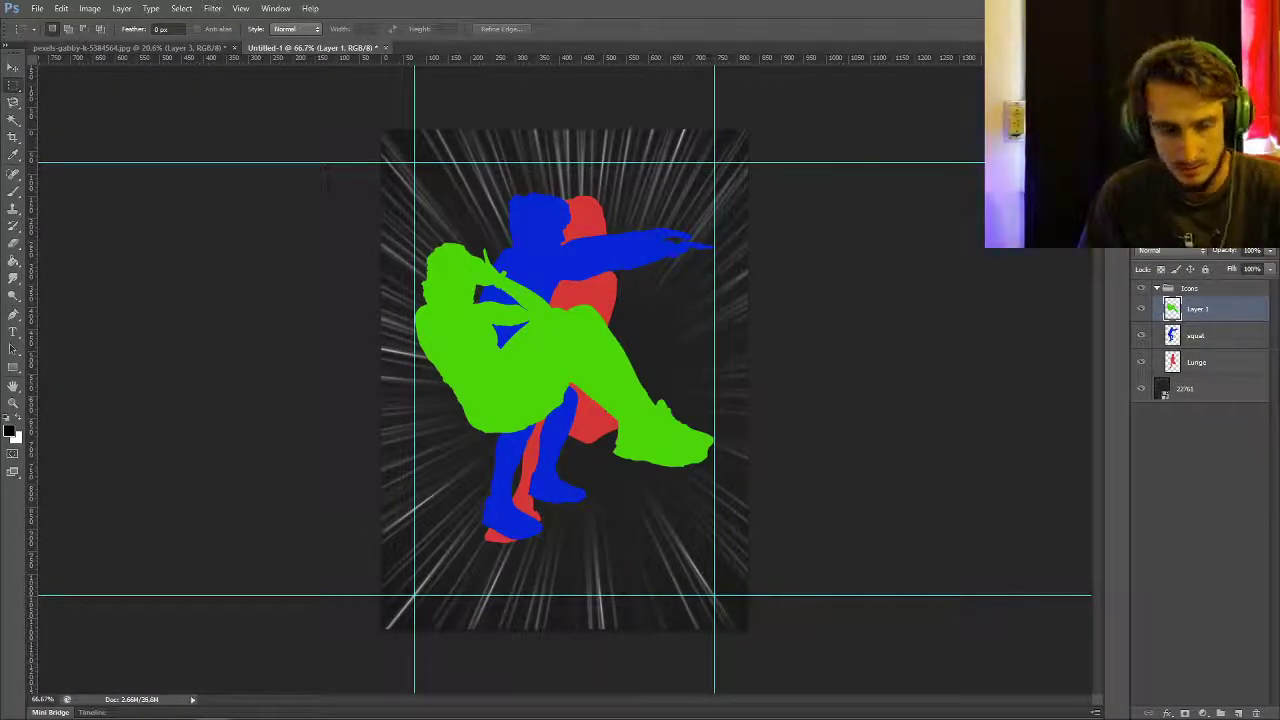
pyautogui.hotkey('ctrl', 'shift', 'alt', 'n')
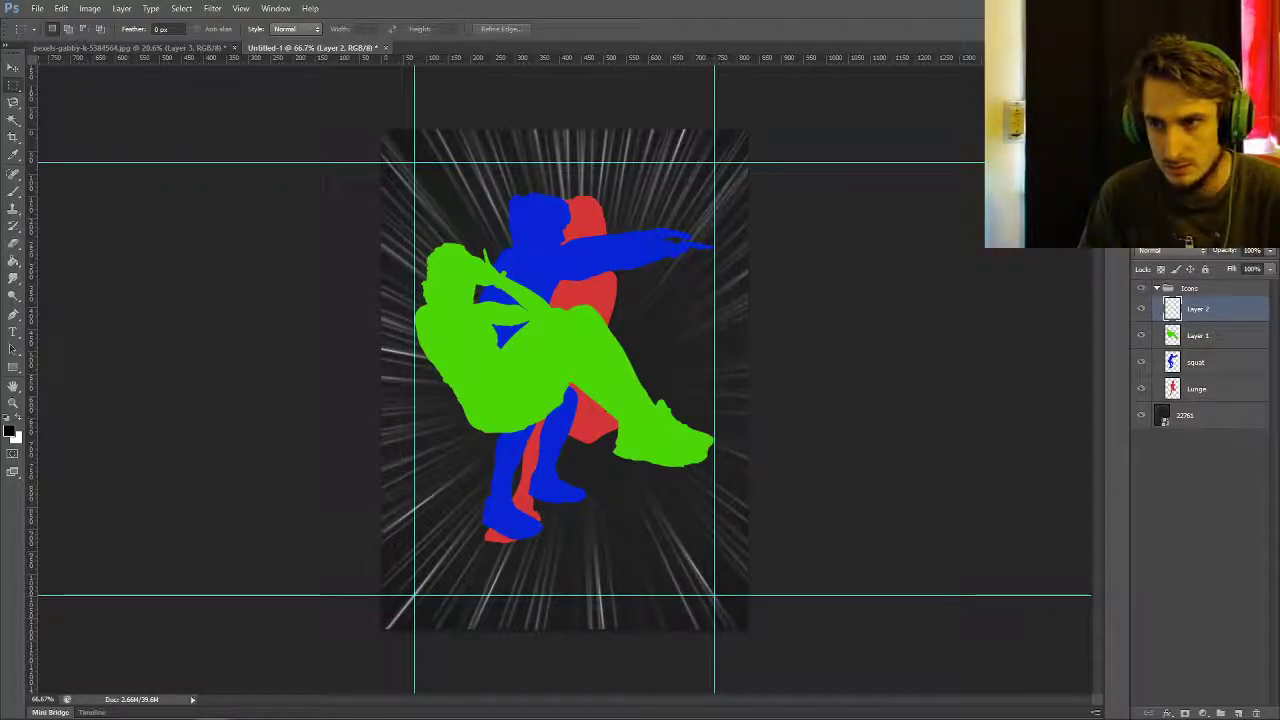
pyautogui.press('Delete')
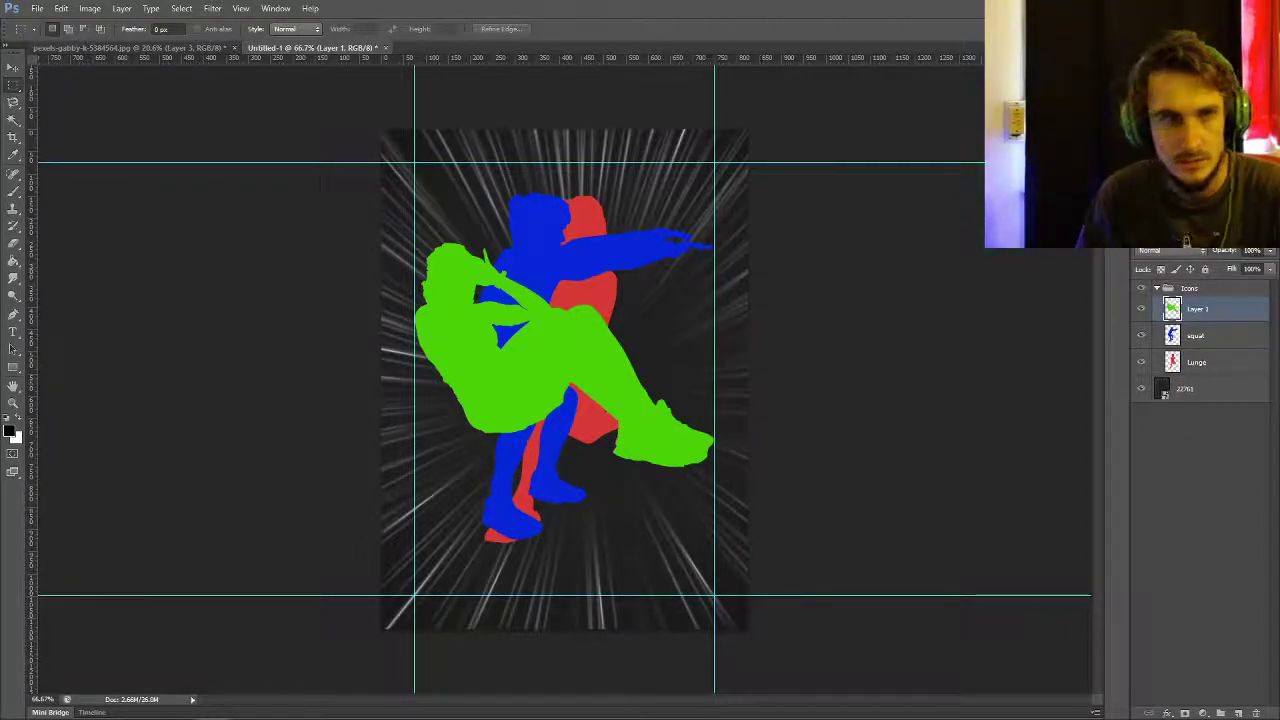
pyautogui.hotkey('ctrl', 'Tab')
pyautogui.hotkey('ctrl', 'z')
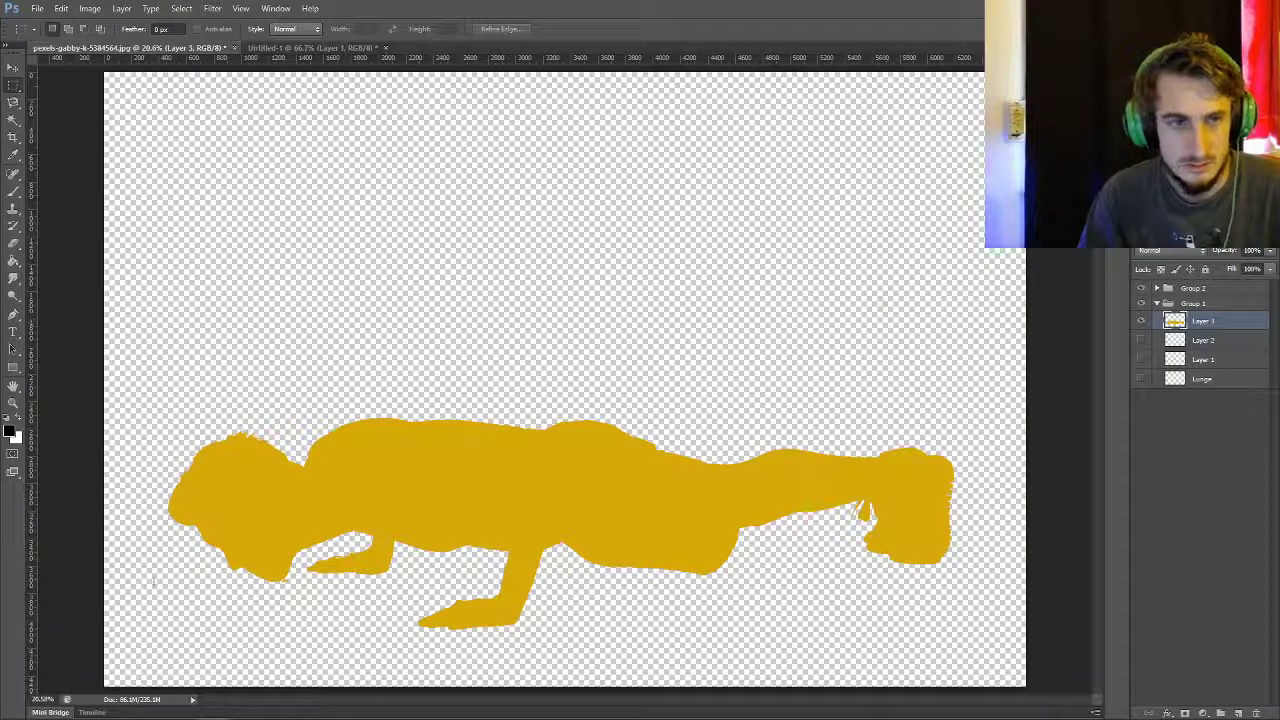
# - Select the yellow push-up silhouette with the Magic Wand, cut it, and paste it into Untitled-1 as the uppermost layer in Icons
pyautogui.press('w')
pyautogui.click(154, 580)
pyautogui.hotkey('ctrl', 'x')
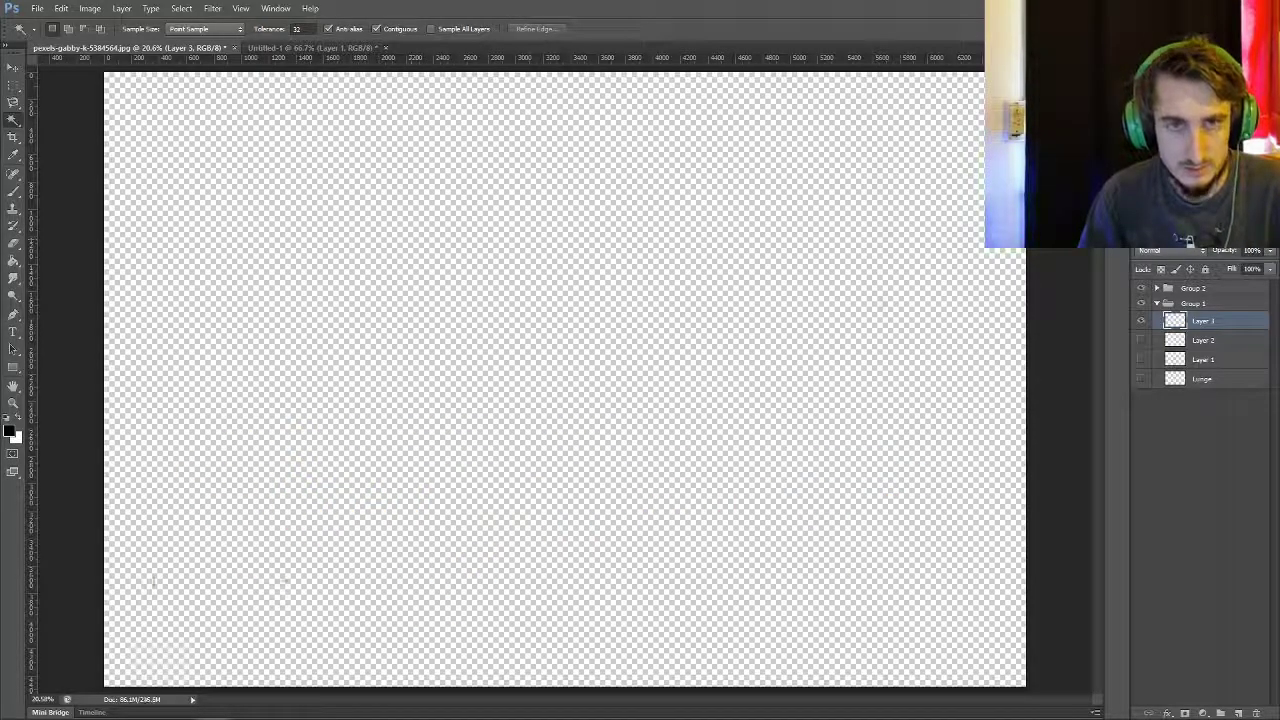
pyautogui.hotkey('ctrl', 'Tab')
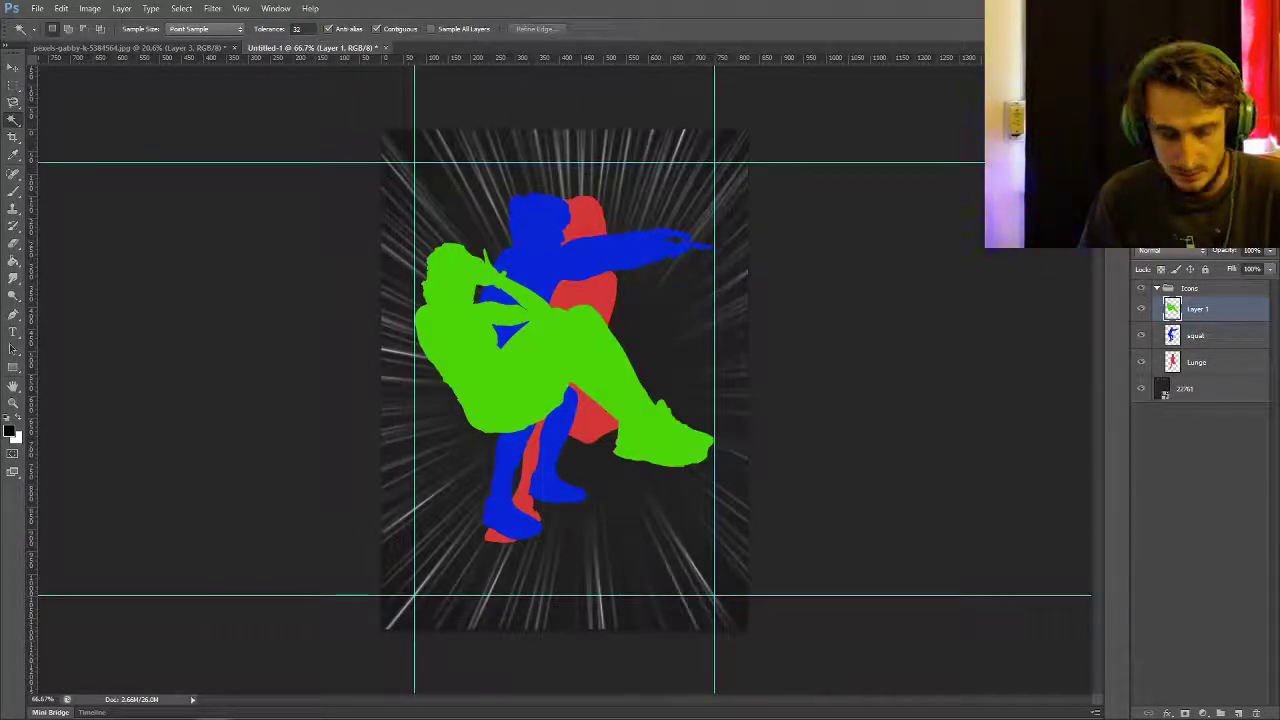
pyautogui.hotkey('ctrl', 'v')
# - Scale the yellow push-up silhouette to about 11.7% with Free Transform so it spans between the two vertical margin guides
pyautogui.press('m')
pyautogui.rightClick(514, 342)
pyautogui.click(561, 458)
pyautogui.moveTo(381, 472); pyautogui.dragTo(860, 471)
pyautogui.moveTo(926, 417); pyautogui.dragTo(290, 92)
pyautogui.moveTo(994, 356); pyautogui.dragTo(1070, 522)
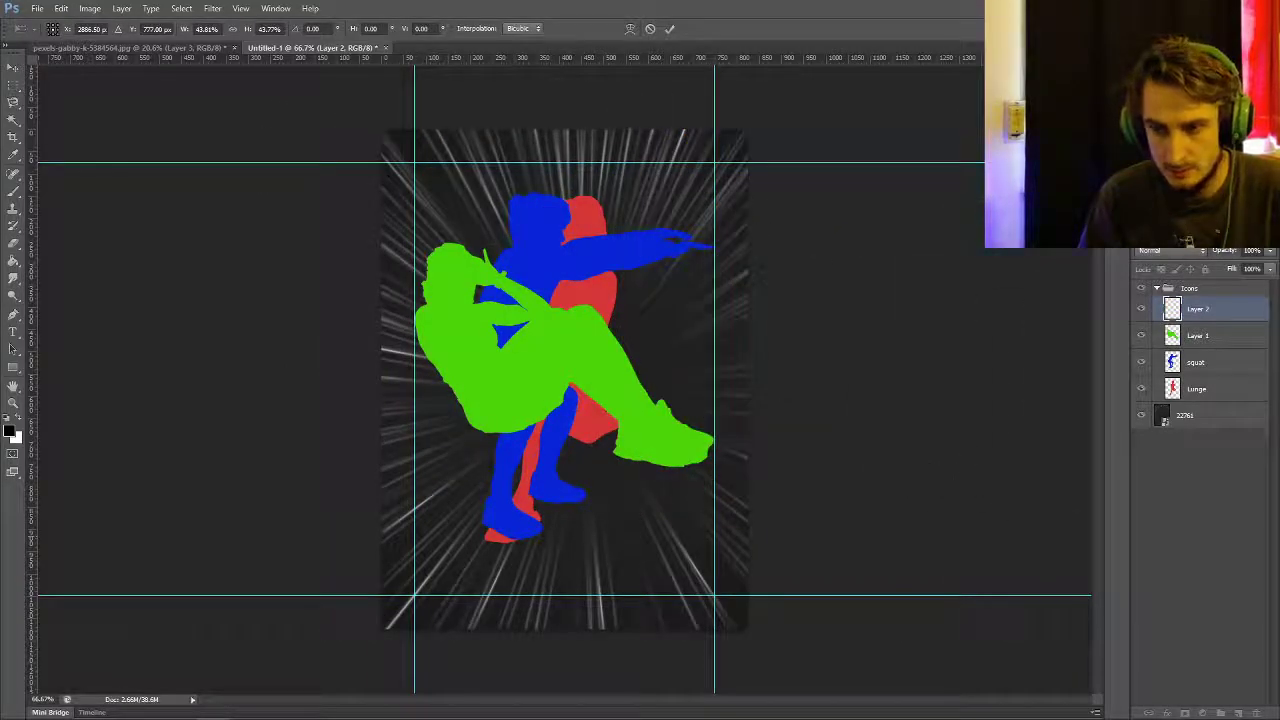
pyautogui.hotkey('ctrl', 'z')
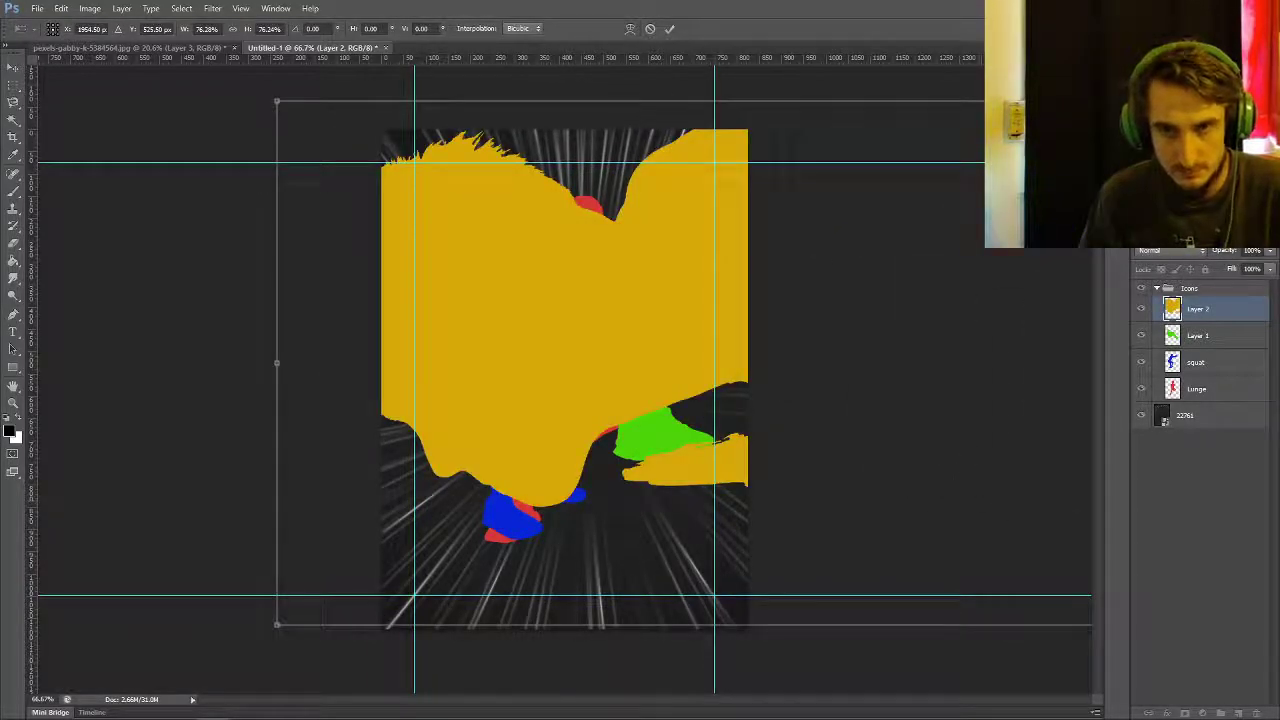
pyautogui.moveTo(276, 362); pyautogui.dragTo(476, 317)
pyautogui.moveTo(320, 226); pyautogui.dragTo(863, 371)
pyautogui.moveTo(926, 397); pyautogui.dragTo(480, 353)
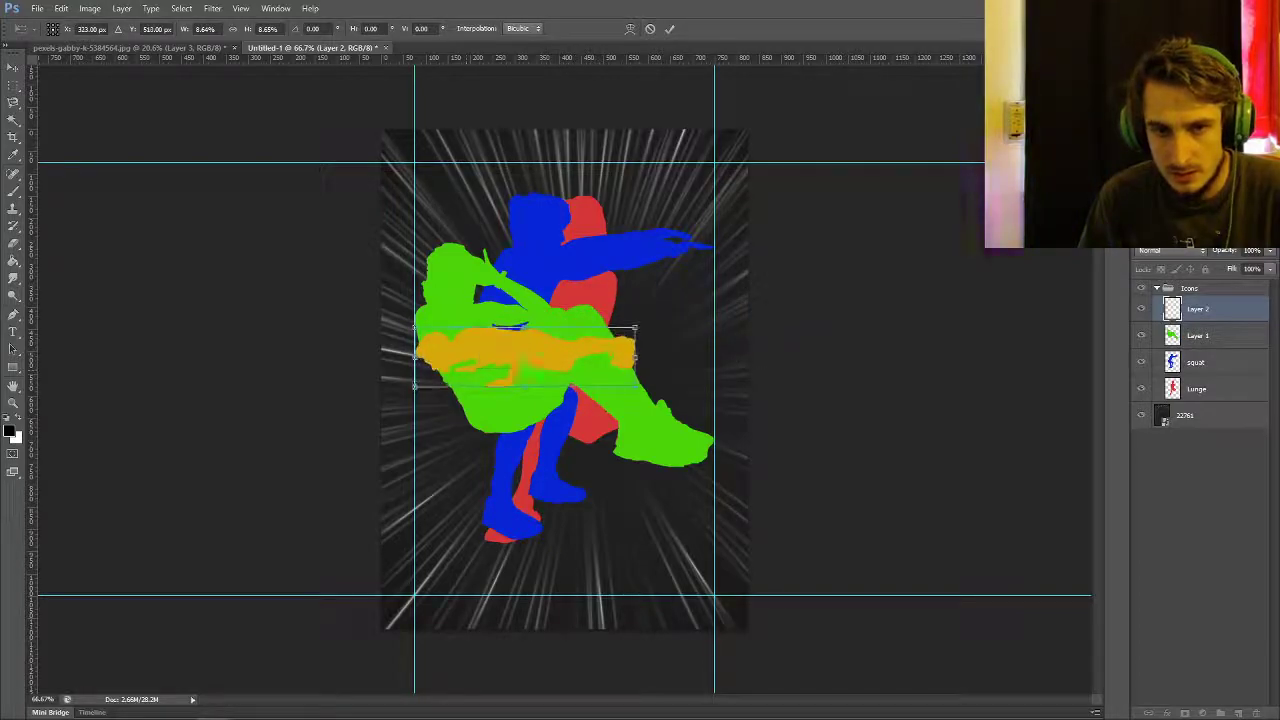
pyautogui.moveTo(634, 327); pyautogui.dragTo(712, 307)
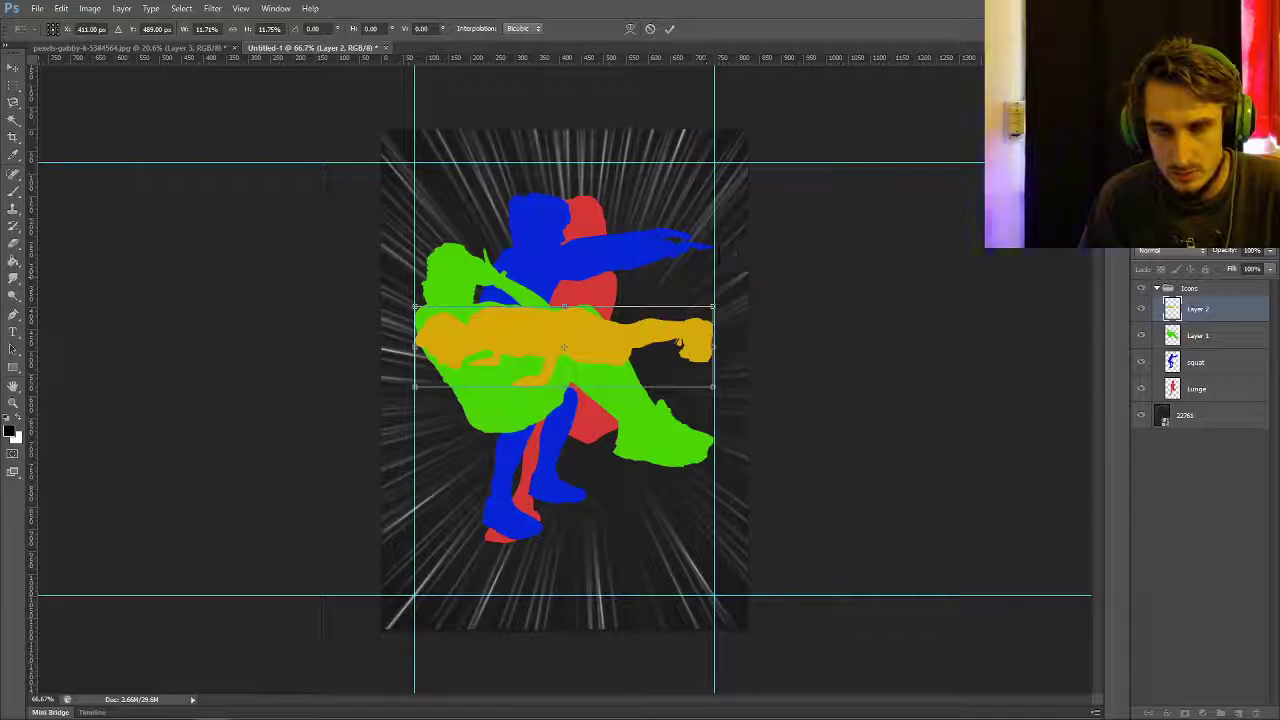
# - Rotate the yellow push-up silhouette about 38° clockwise and enlarge it to about 13.5%, keeping it between the vertical margin guides
pyautogui.moveTo(725, 300); pyautogui.dragTo(760, 390)
pyautogui.moveTo(632, 328); pyautogui.dragTo(622, 392)
pyautogui.moveTo(706, 447); pyautogui.dragTo(722, 458)
pyautogui.moveTo(640, 425)
pyautogui.mouseDown()
pyautogui.moveTo(565, 420)
pyautogui.moveTo(625, 420)
pyautogui.mouseUp()
pyautogui.moveTo(706, 452)
pyautogui.mouseDown()
pyautogui.moveTo(712, 442)
pyautogui.moveTo(721, 453)
pyautogui.mouseUp()
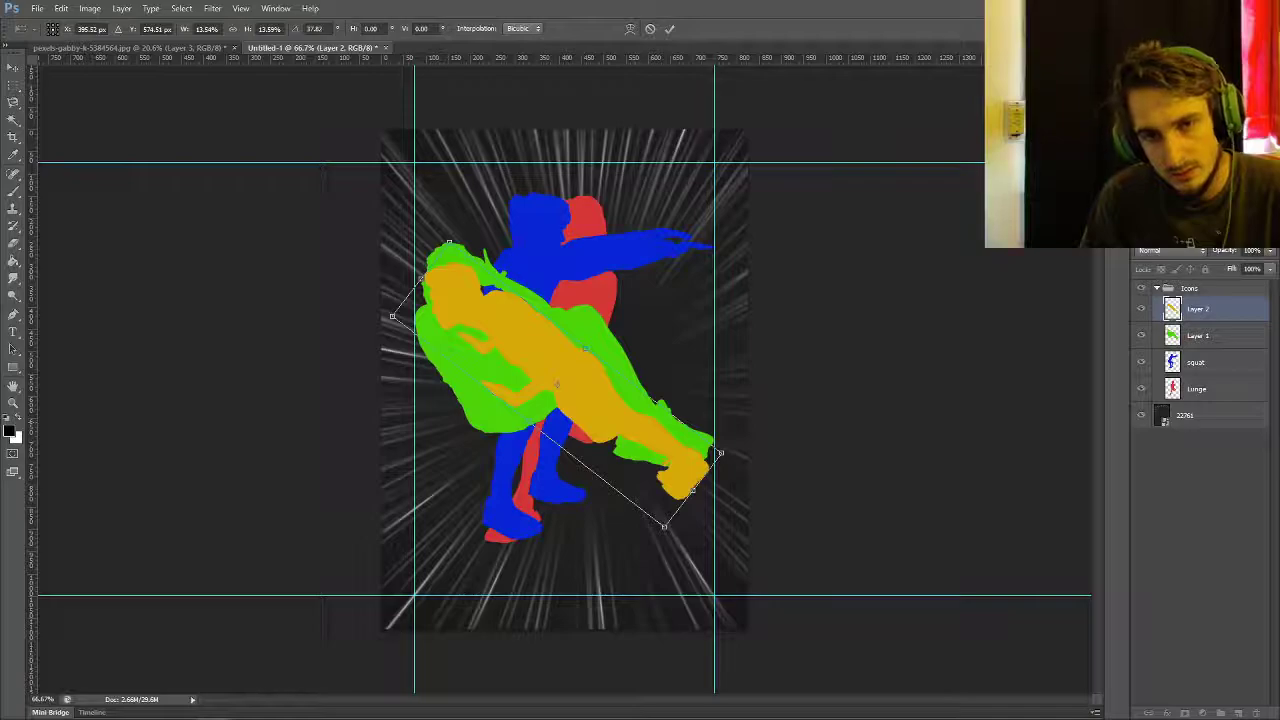
pyautogui.press('Return')
# - Flip the green sit-up silhouette horizontally, then rotate it about 13° counterclockwise and enlarge it to about 110% within the vertical margin guides
pyautogui.click(1198, 335)
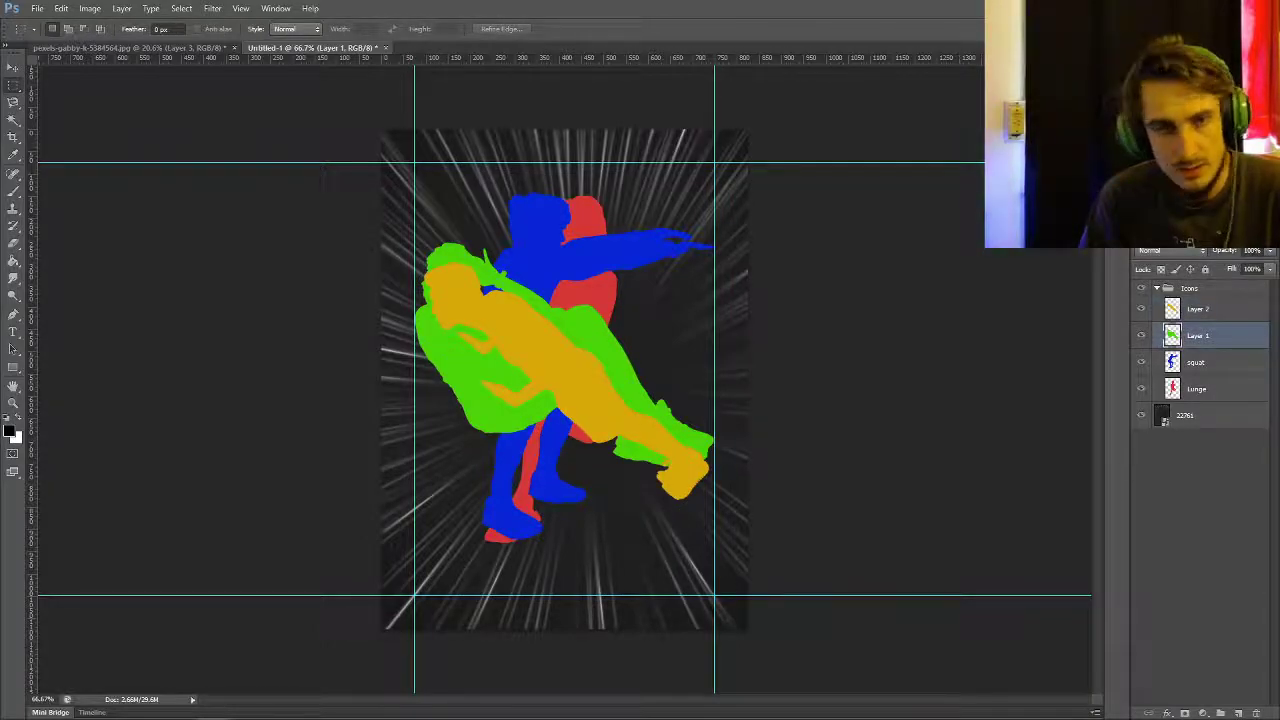
pyautogui.rightClick(551, 290)
pyautogui.click(590, 414)
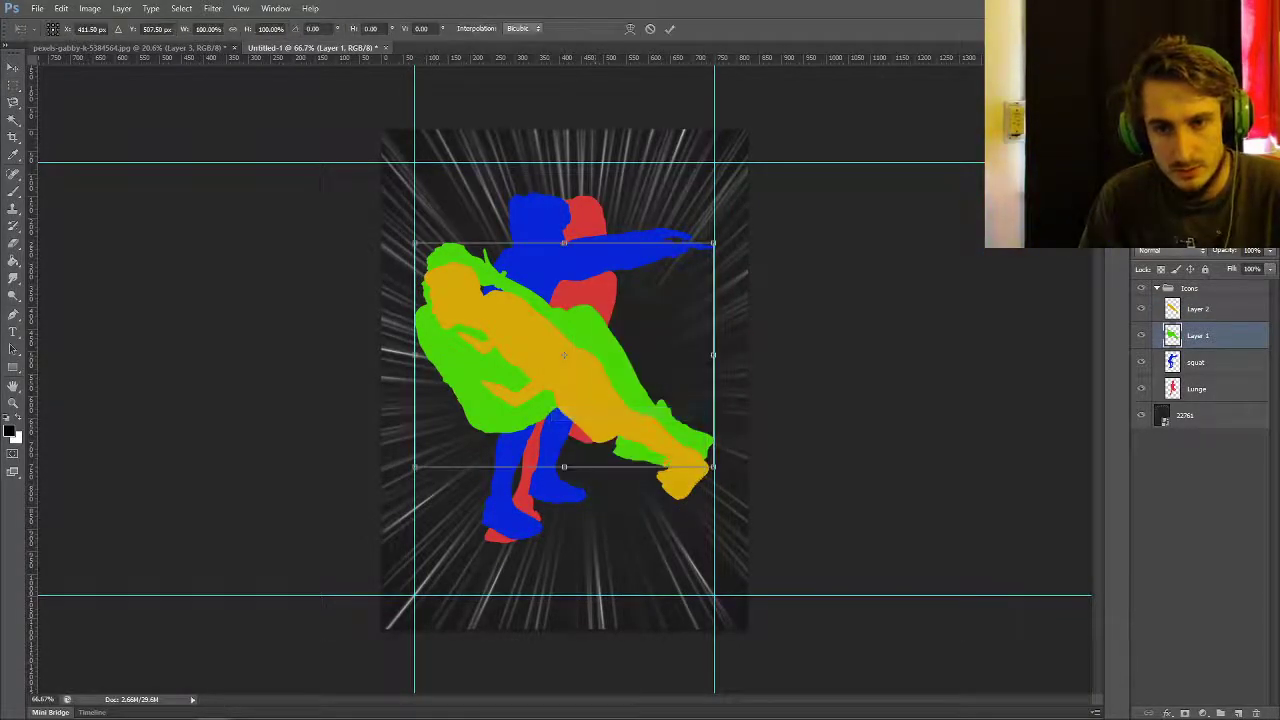
pyautogui.rightClick(596, 314)
pyautogui.click(644, 512)
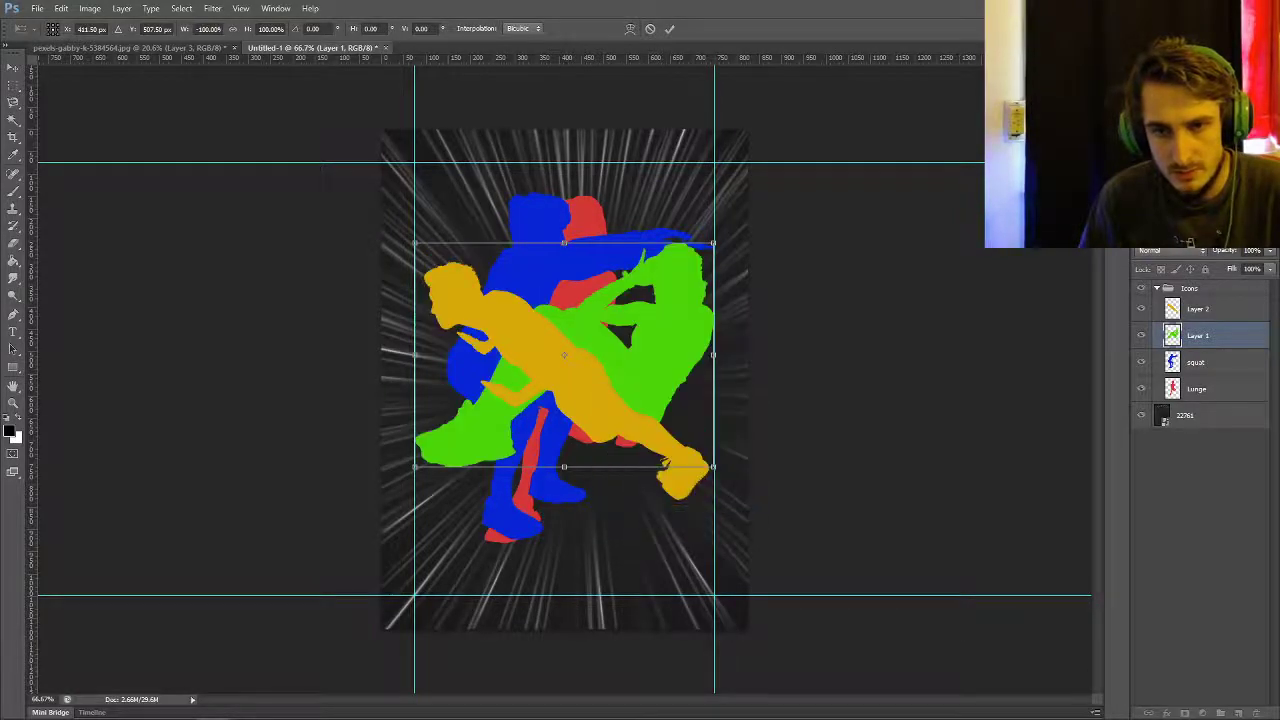
pyautogui.moveTo(735, 228); pyautogui.dragTo(719, 176)
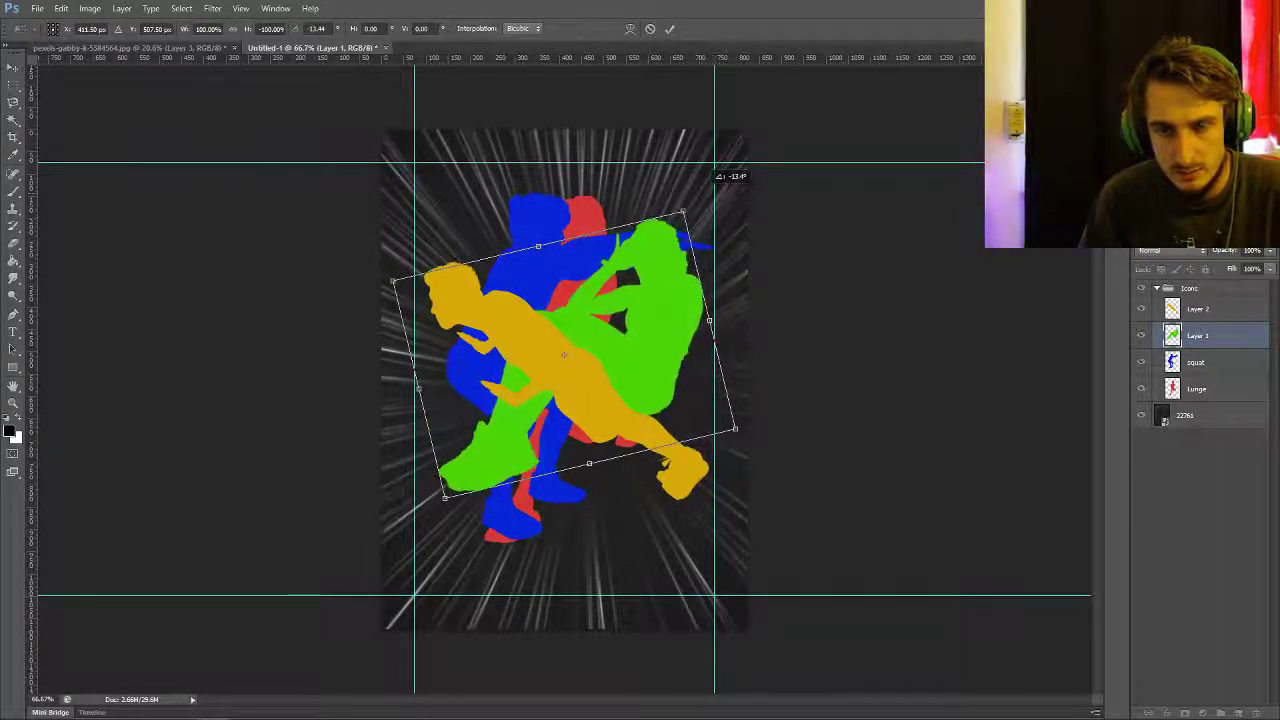
pyautogui.moveTo(681, 214); pyautogui.dragTo(675, 245)
pyautogui.moveTo(684, 200); pyautogui.dragTo(690, 192)
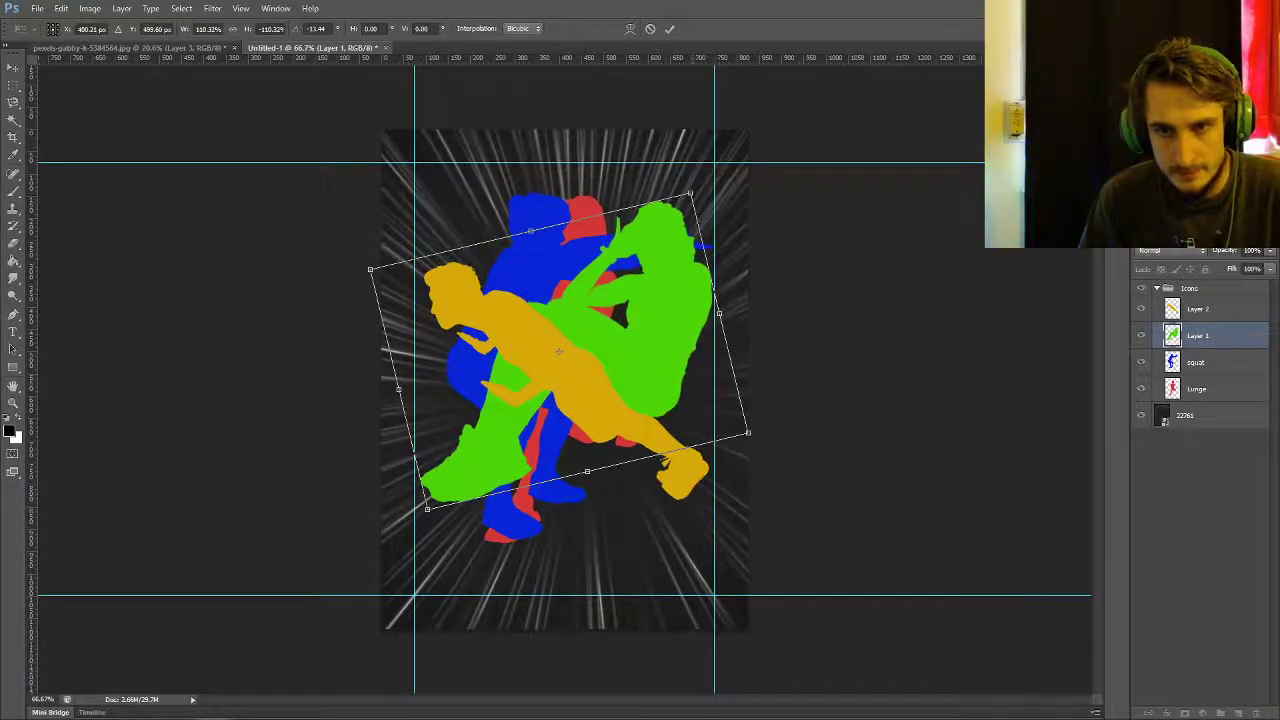
pyautogui.press('Return')
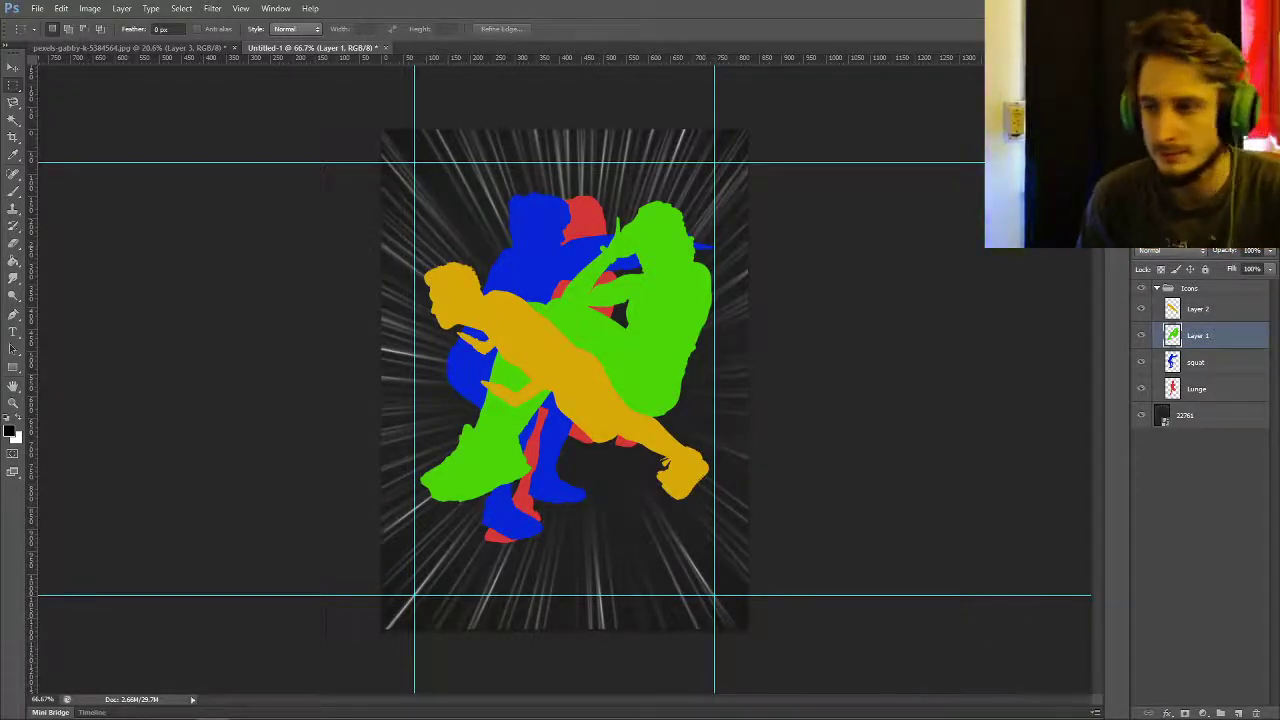
# - Rename the green silhouette's layer as Sit Up and the yellow silhouette's layer as Push Up
pyautogui.doubleClick(1198, 335)
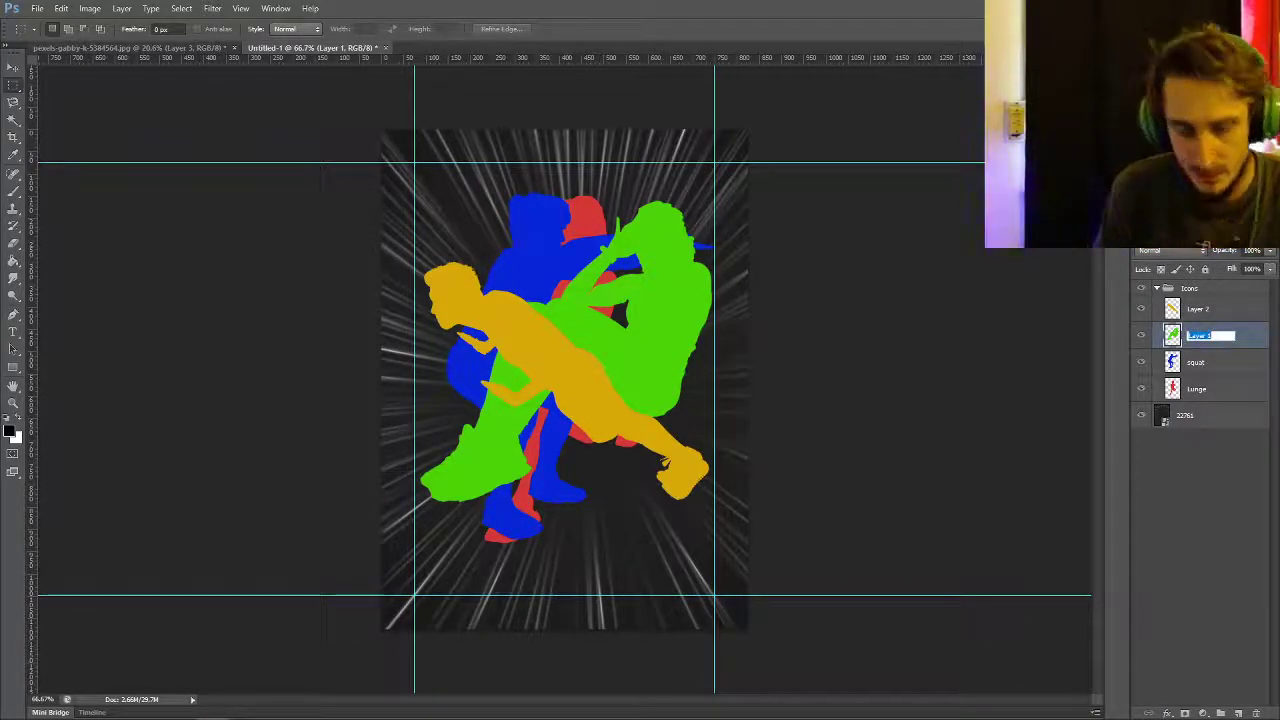
pyautogui.write('Sit Up')
pyautogui.press('Return')
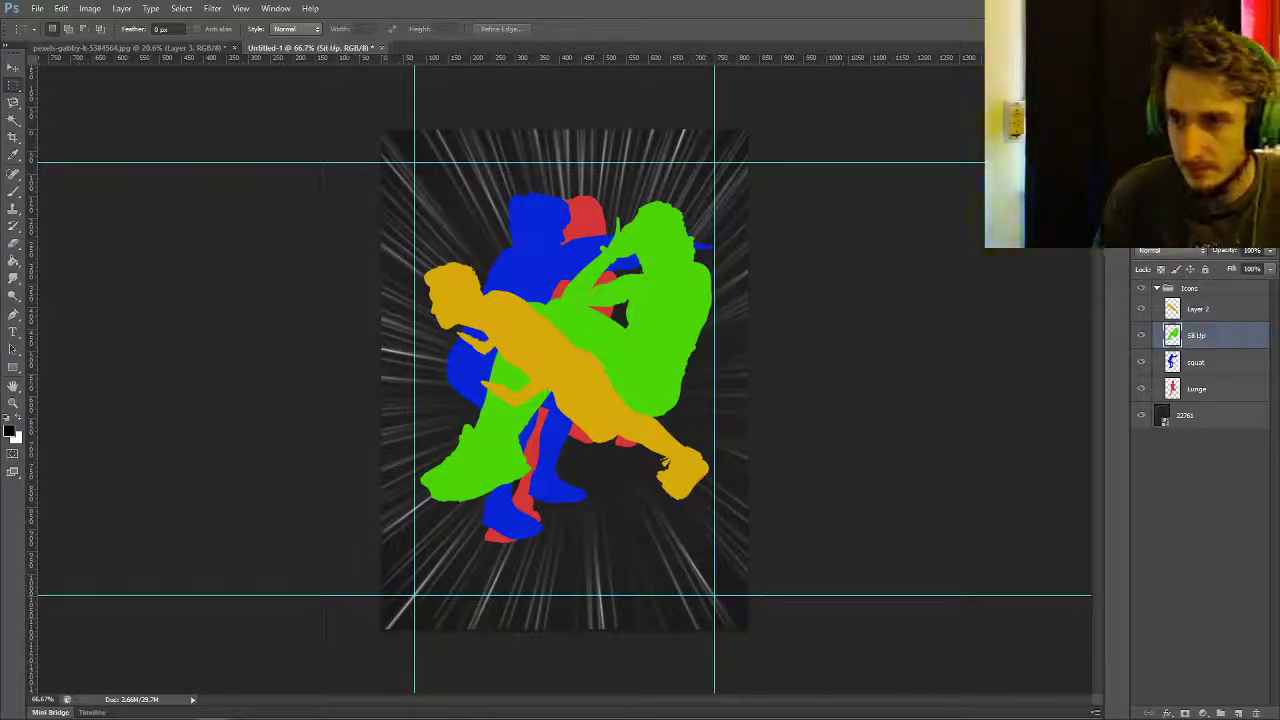
pyautogui.doubleClick(1198, 309)
pyautogui.write('Push Up')
pyautogui.press('Return')
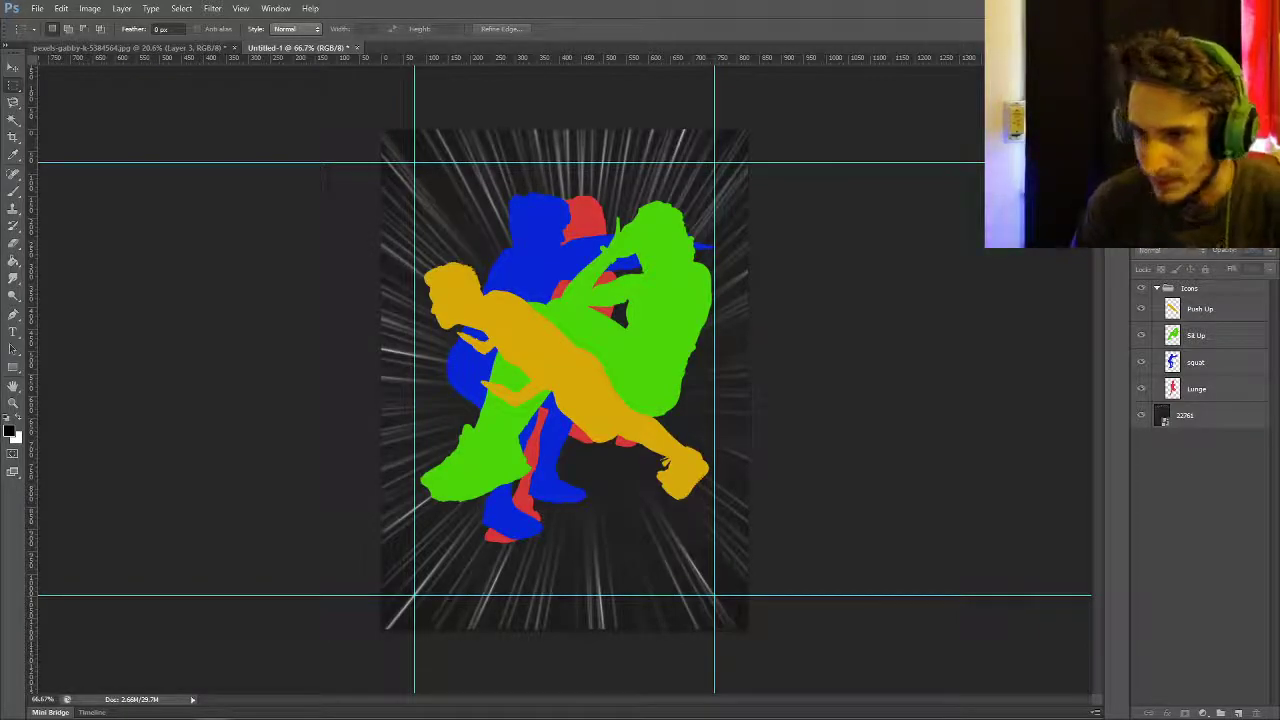
# - Rename the speed-lines layer as background
pyautogui.doubleClick(1185, 415)
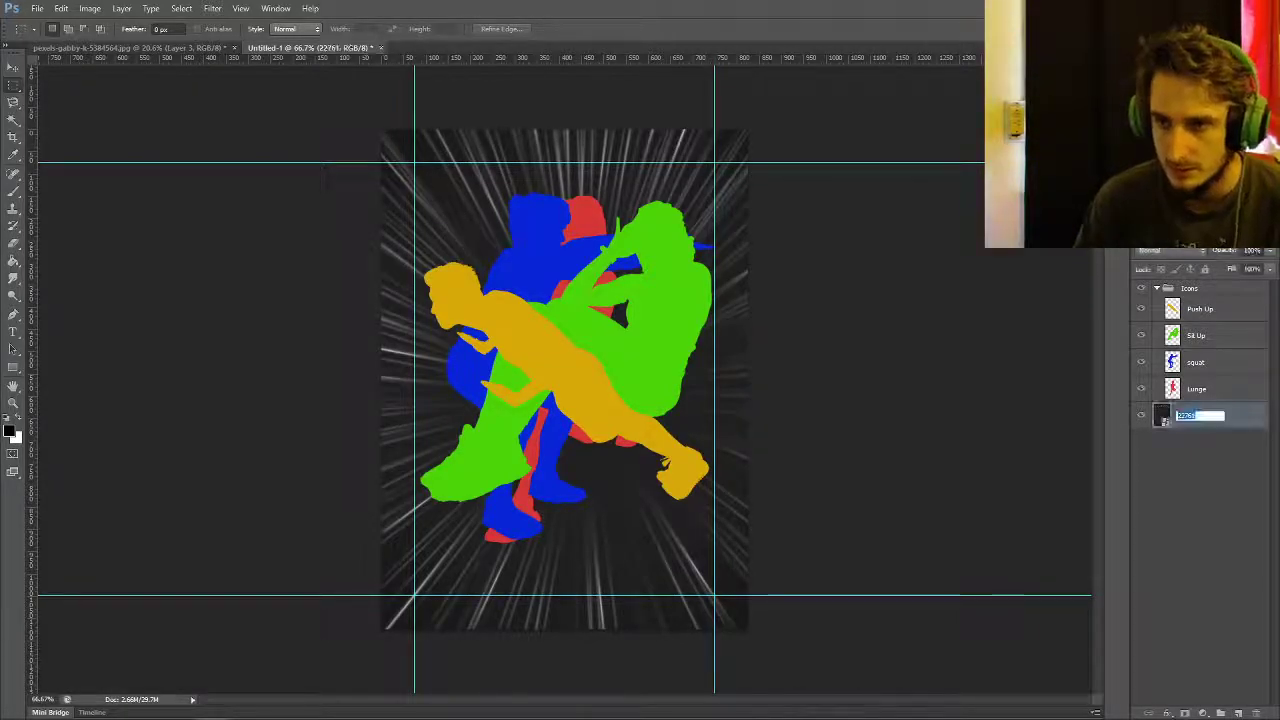
pyautogui.write('background')
pyautogui.press('Return')
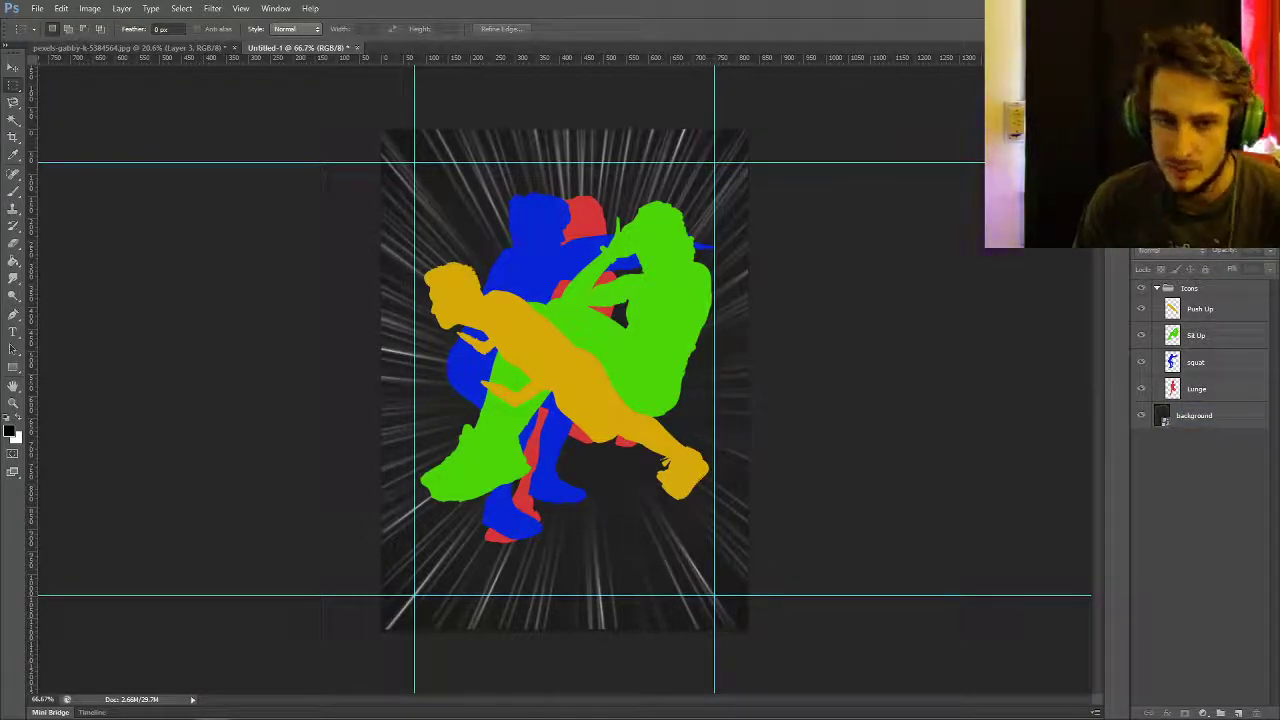
# - Hide the Push Up, Sit Up and squat layers, and move all four silhouettes down together to leave title space above them
pyautogui.moveTo(1141, 308); pyautogui.dragTo(1141, 362)
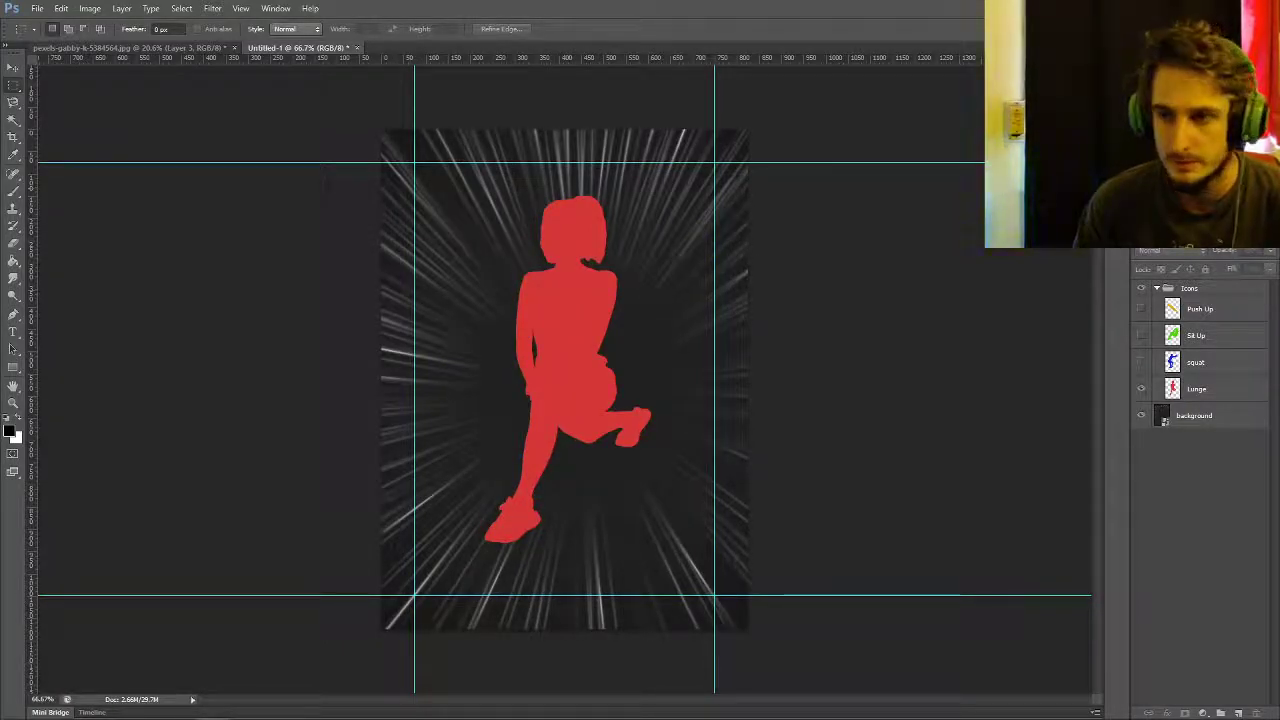
pyautogui.click(1200, 308)
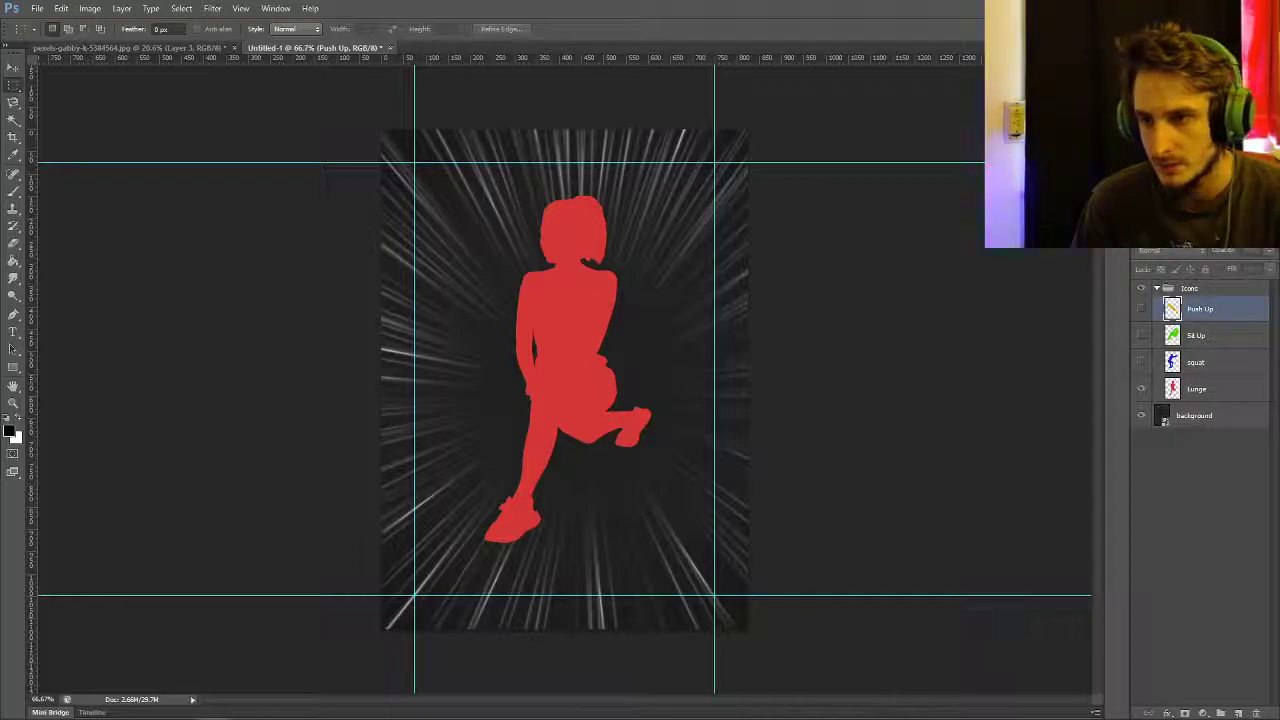
pyautogui.keyDown('ctrl'); pyautogui.click(1196, 335); pyautogui.keyUp('ctrl')
pyautogui.keyDown('ctrl'); pyautogui.click(1196, 362); pyautogui.keyUp('ctrl')
pyautogui.keyDown('ctrl'); pyautogui.click(1197, 389); pyautogui.keyUp('ctrl')
pyautogui.press('v')
pyautogui.moveTo(580, 250); pyautogui.dragTo(583, 291)
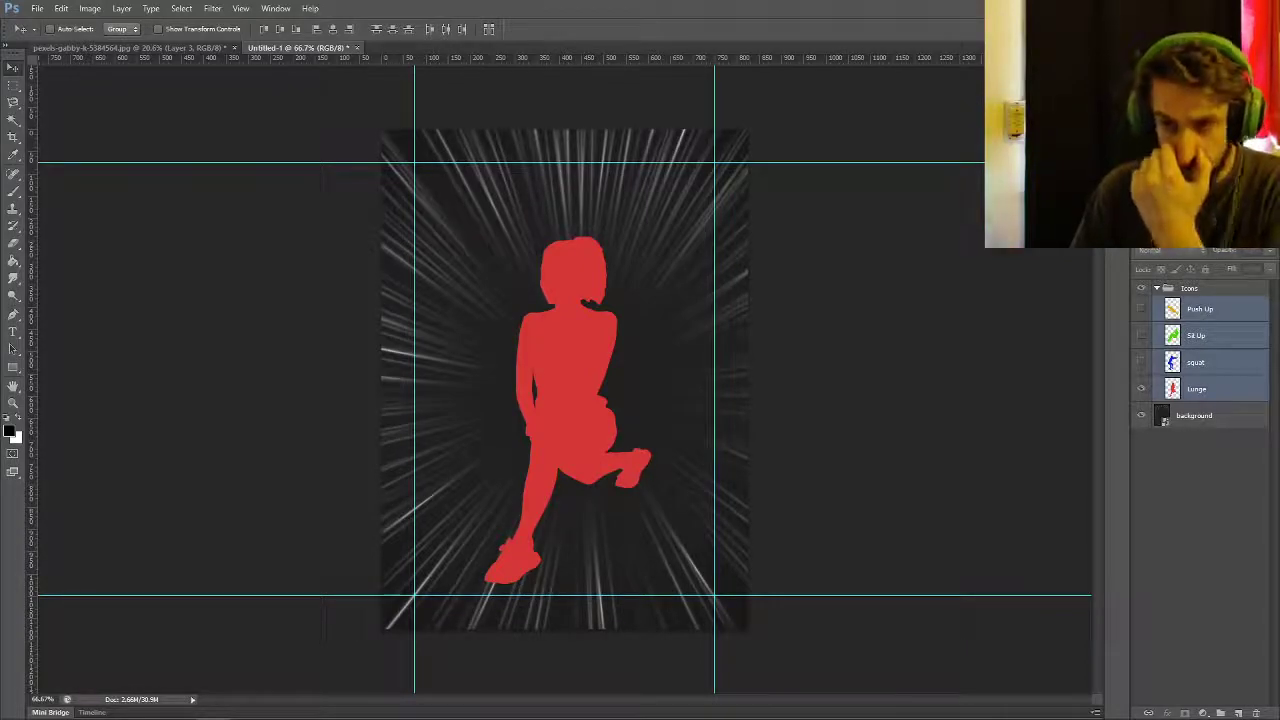
# - Add a horizontal guide below the upper margin guide and place it just above the red lunge silhouette's head
pyautogui.click(1194, 415)
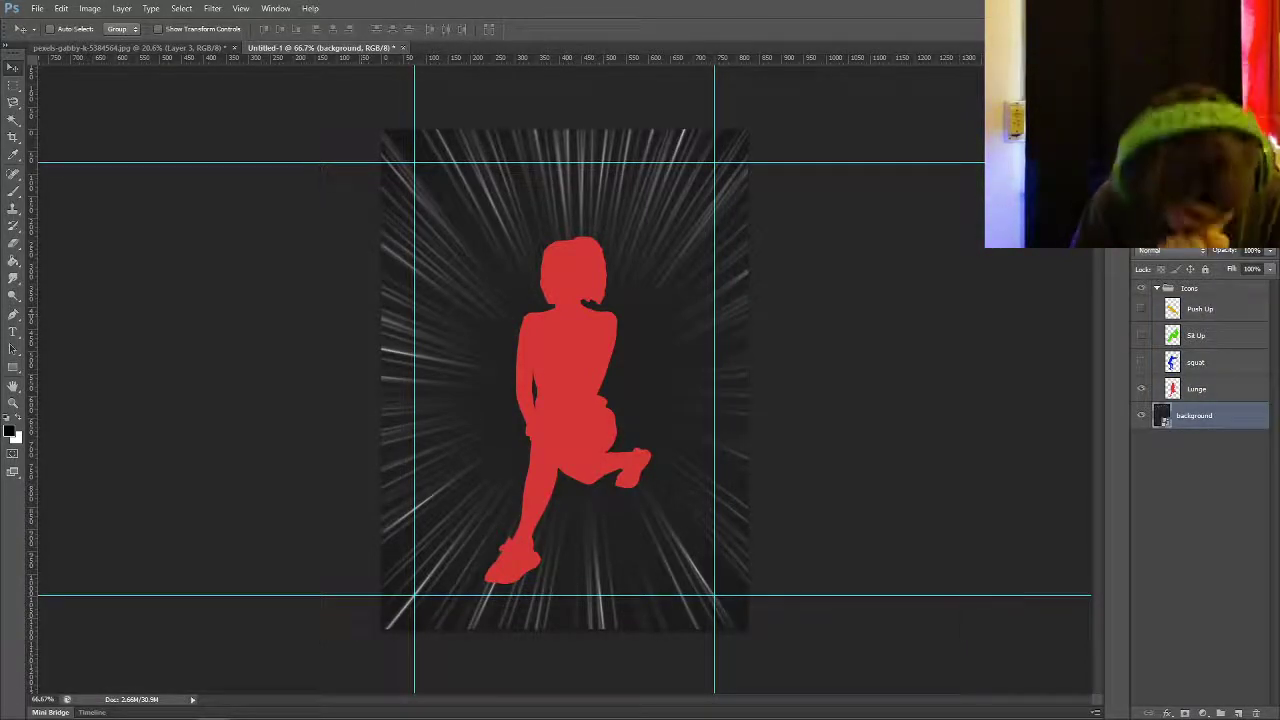
pyautogui.click(240, 8)
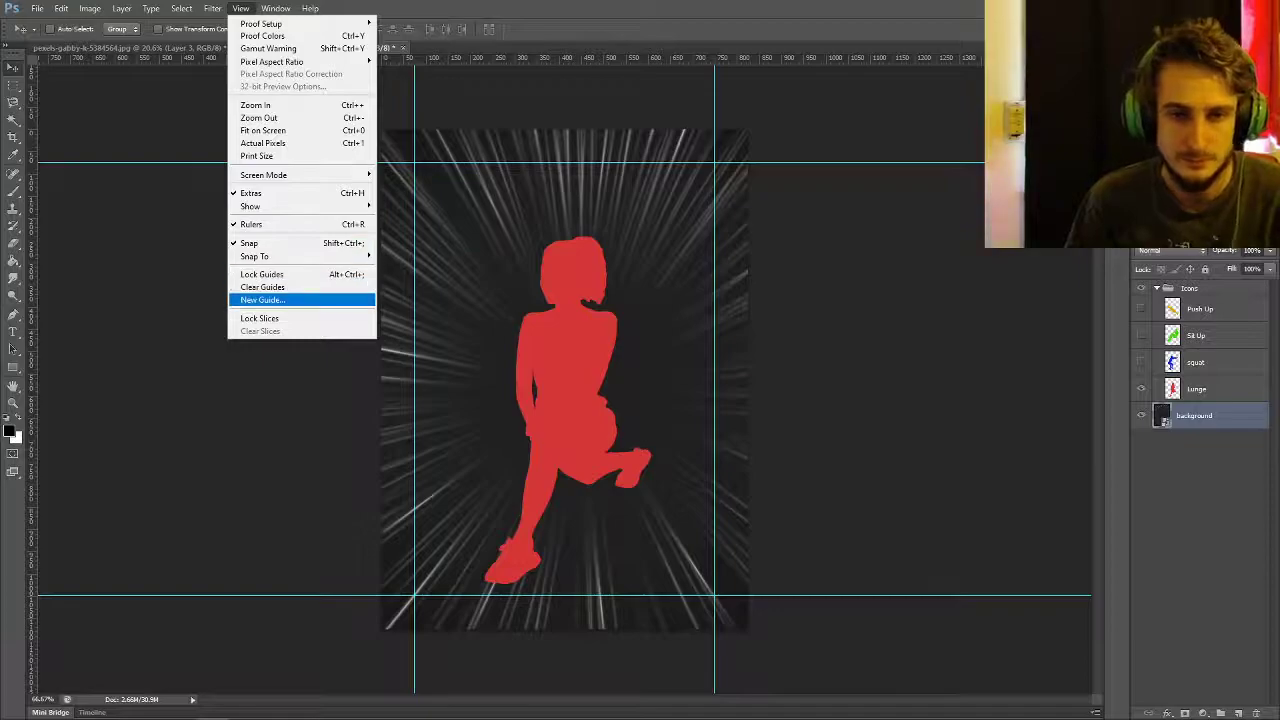
pyautogui.click(258, 298)
pyautogui.write('100')
pyautogui.press('Return')
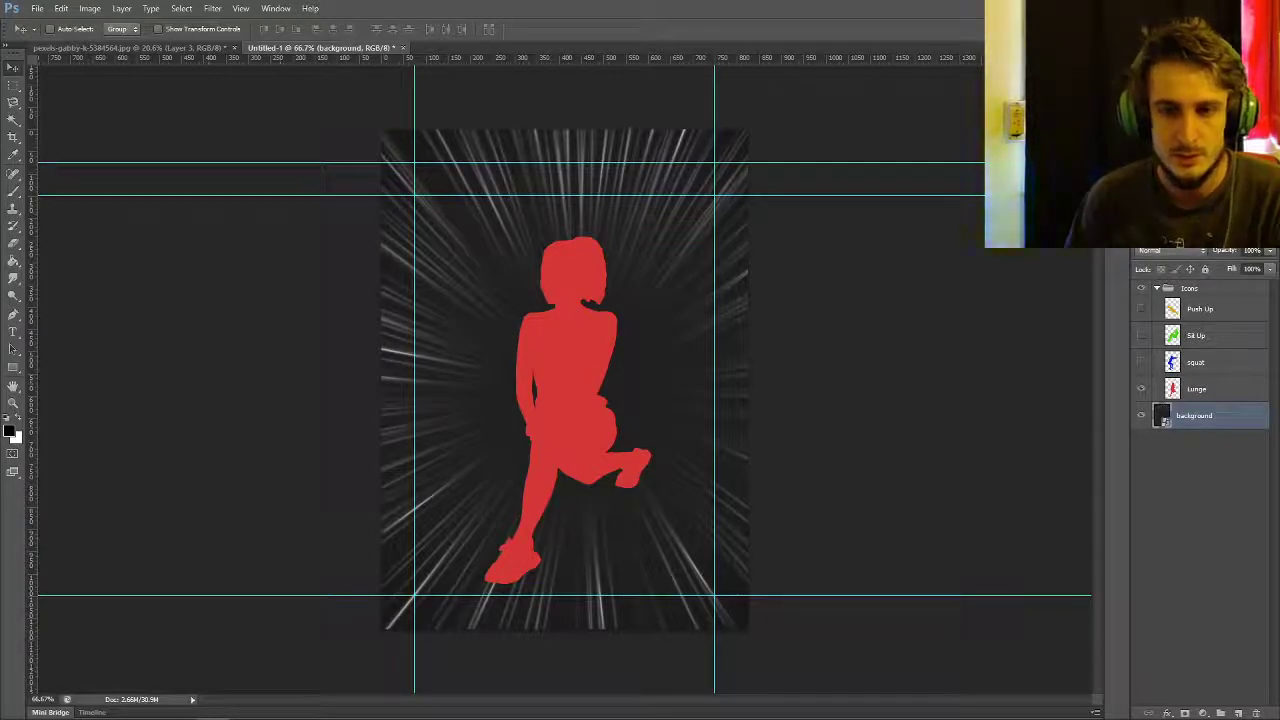
pyautogui.moveTo(540, 195); pyautogui.dragTo(540, 212)
# - Temporarily show the hidden silhouettes to check their clearance from the new horizontal guide, leaving only the lunge silhouette visible
pyautogui.click(1141, 336)
pyautogui.click(1141, 309)
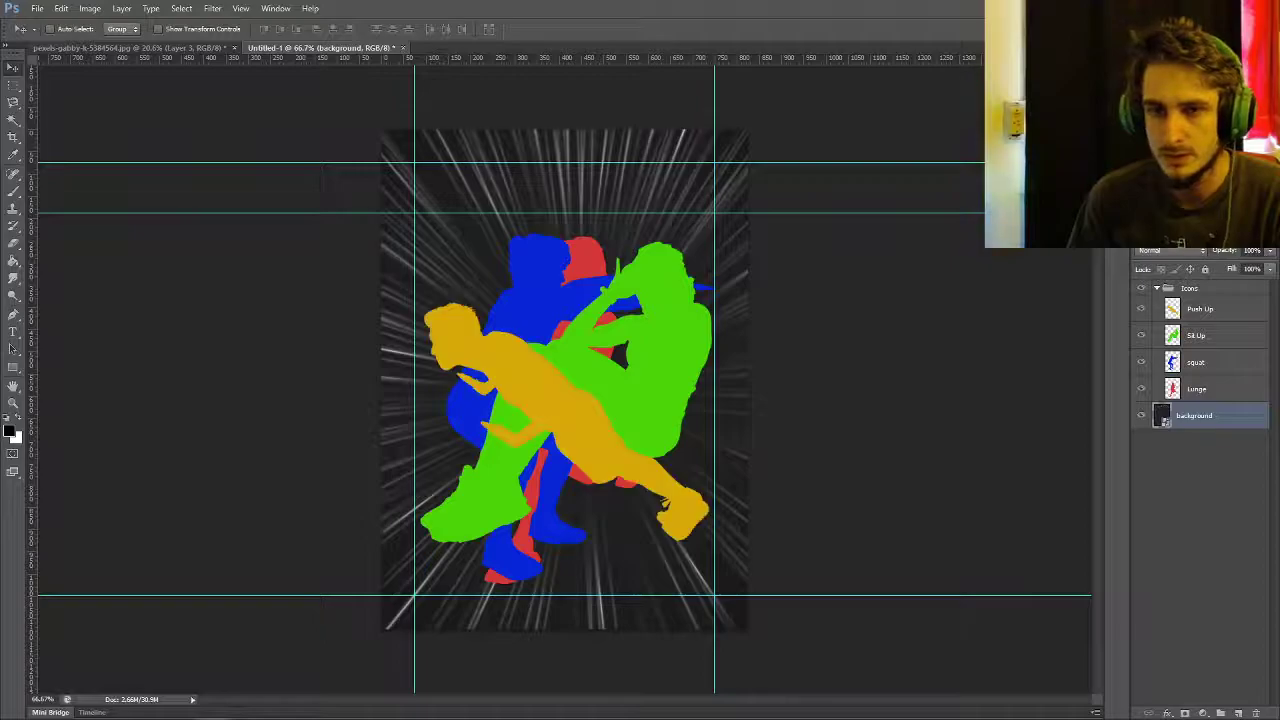
pyautogui.click(1141, 309)
pyautogui.click(1141, 336)
pyautogui.click(1141, 362)
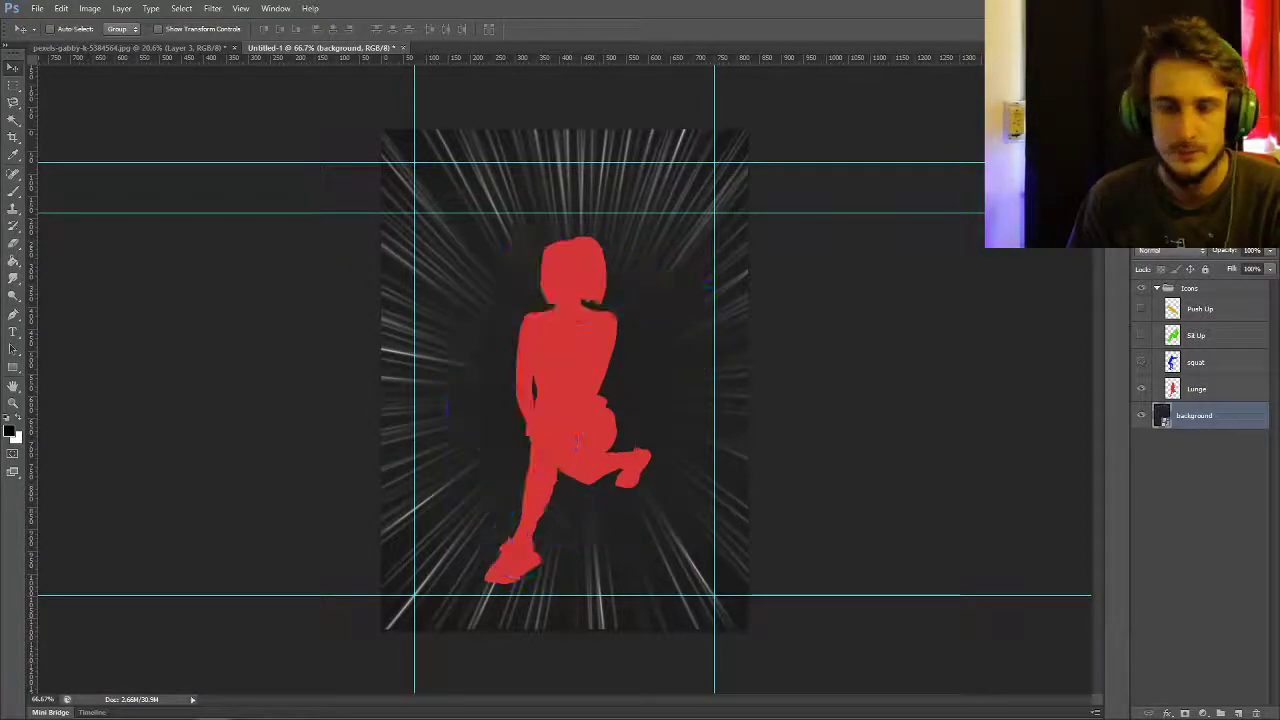
# - Add the title Lunge in white 90 pt Comic Book text, aligned to the left margin guide and resting on the new horizontal guide
pyautogui.click(13, 332)
pyautogui.click(9, 431)
pyautogui.click(510, 419)
pyautogui.click(820, 409)
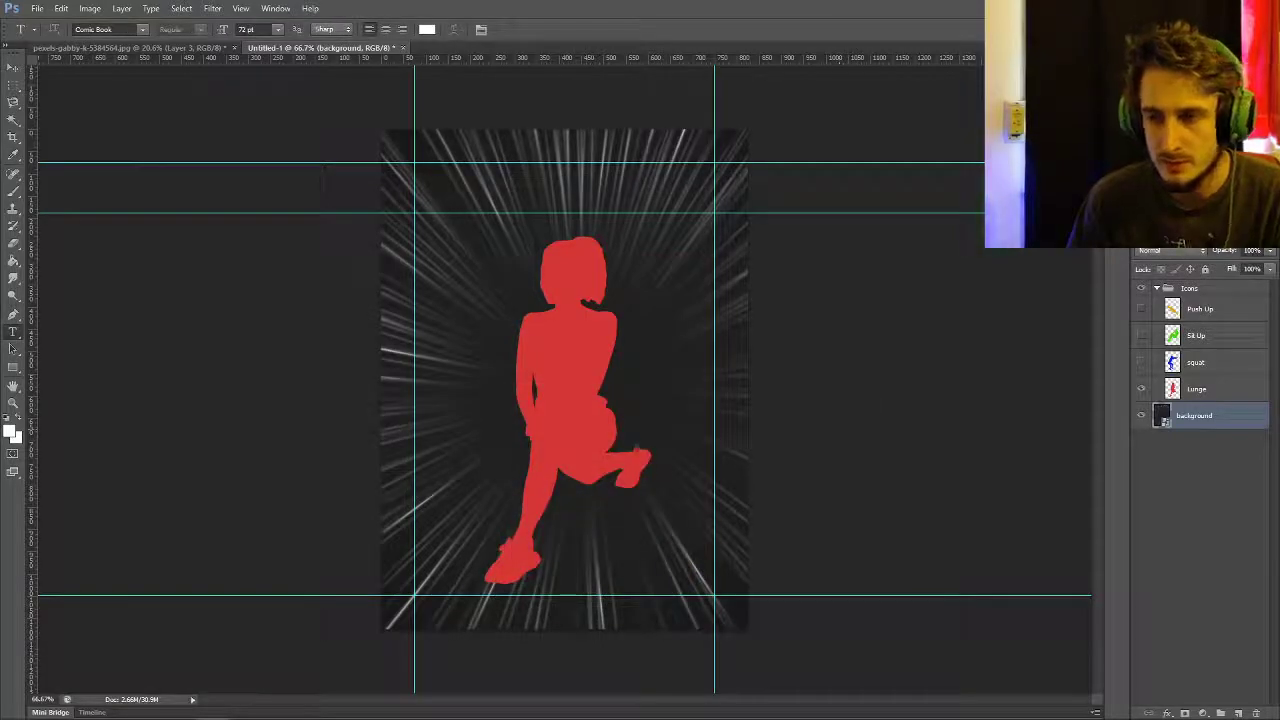
pyautogui.click(245, 29)
pyautogui.write('80')
pyautogui.press('Return')
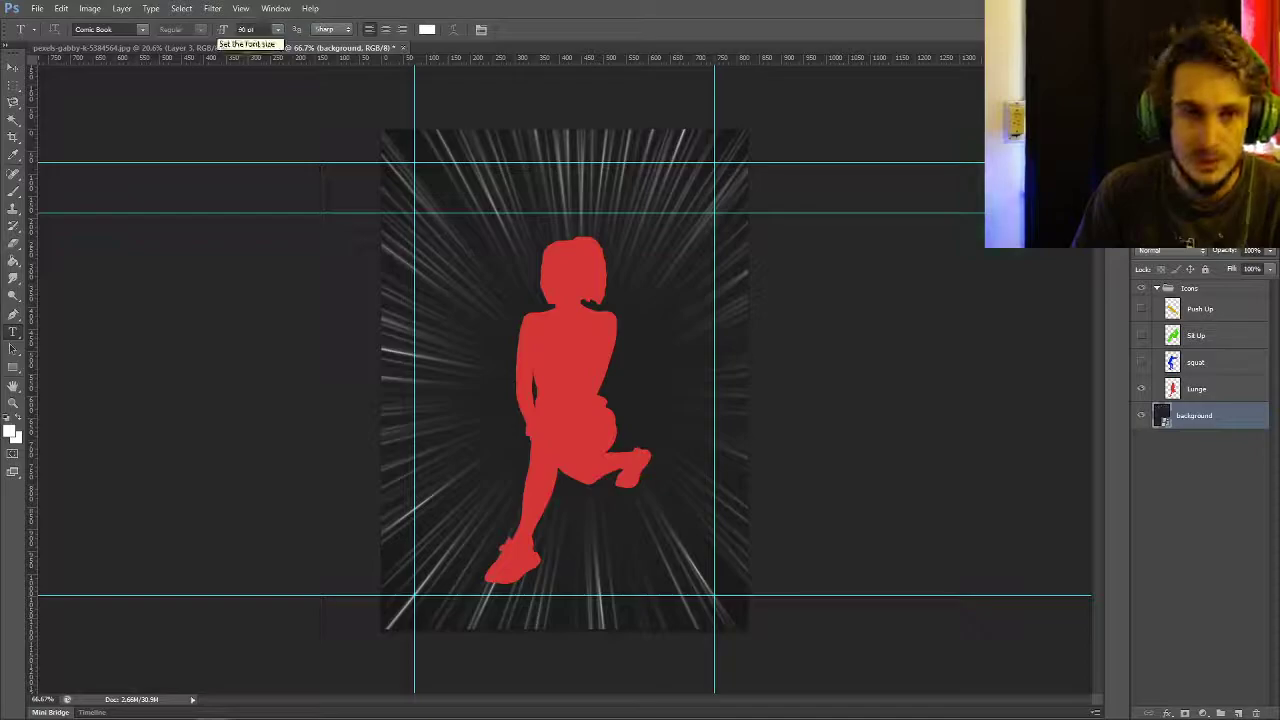
pyautogui.click(433, 197)
pyautogui.write('L')
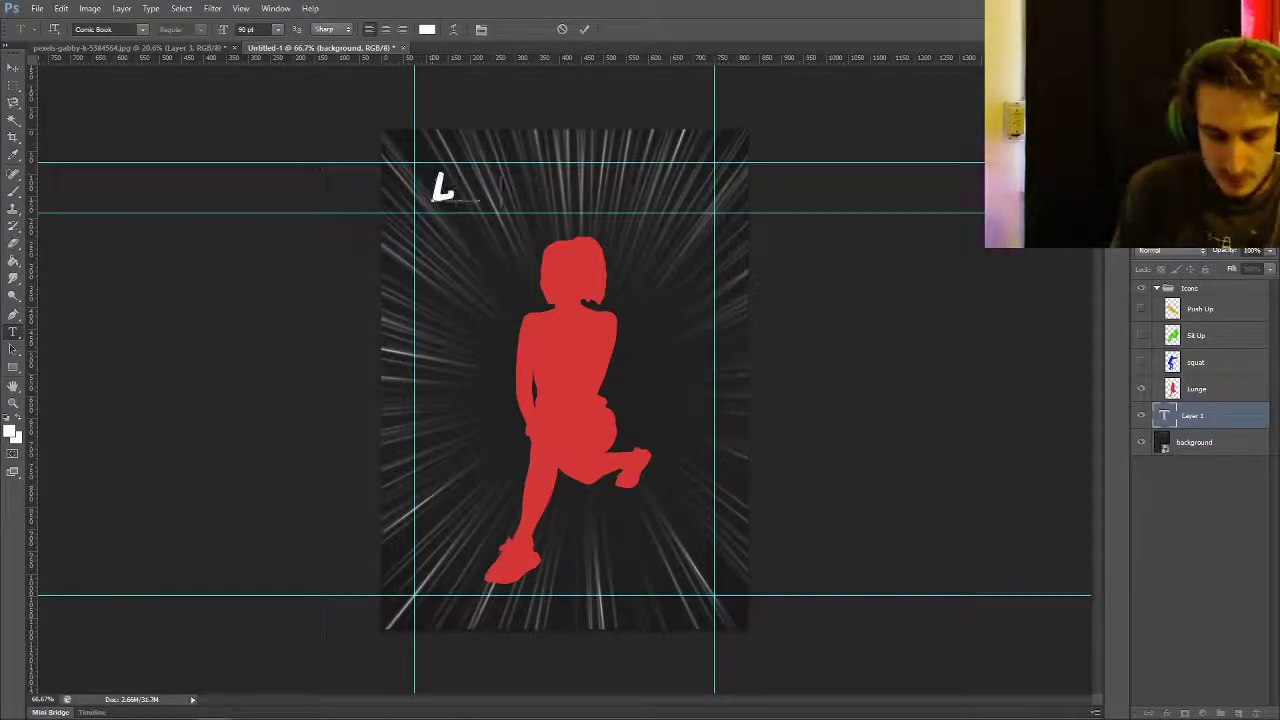
pyautogui.write('unge')
pyautogui.moveTo(516, 190); pyautogui.dragTo(496, 200)
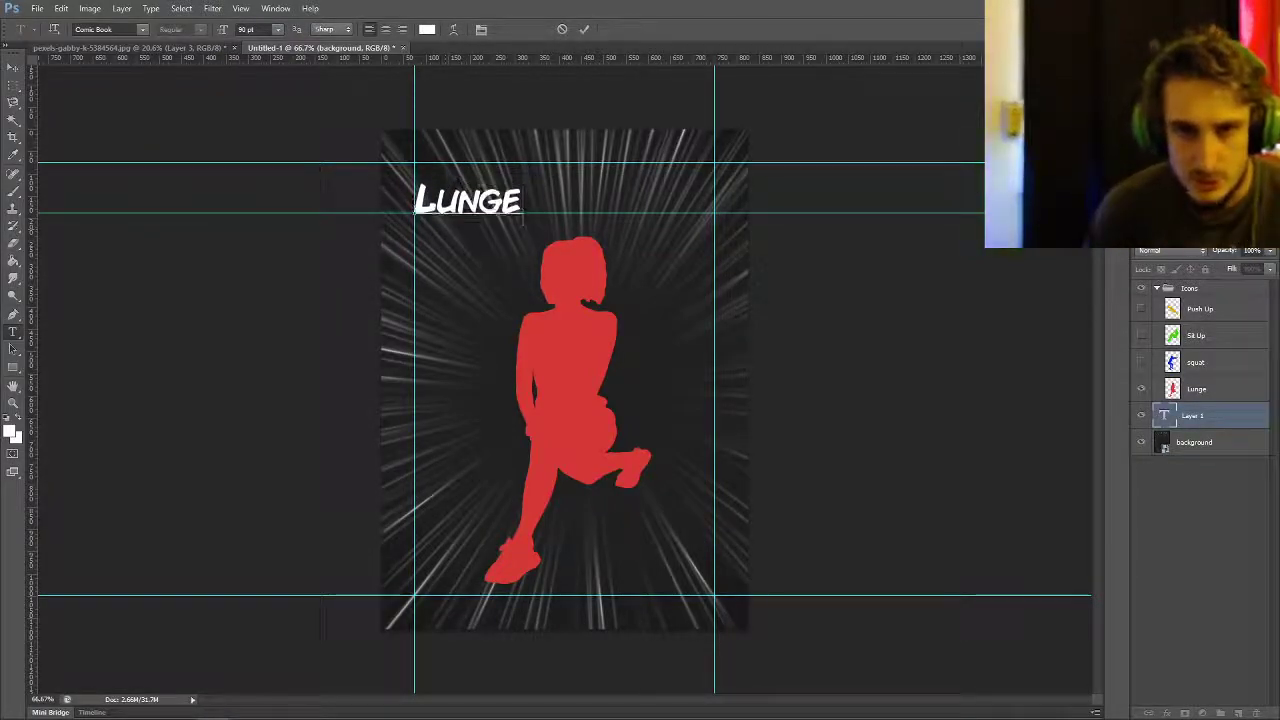
# - Set the Lunge title's font size to 130 pt and commit the text
pyautogui.hotkey('ctrl', 'a')
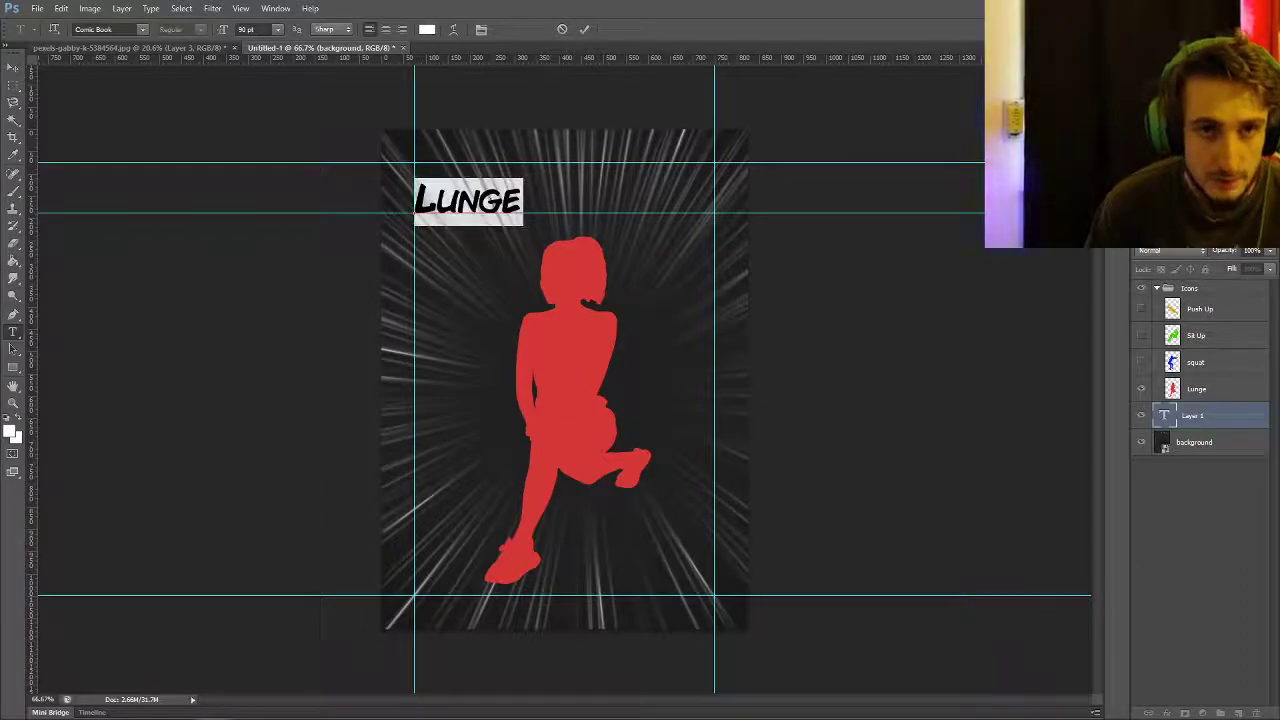
pyautogui.write('120')
pyautogui.press('Return')
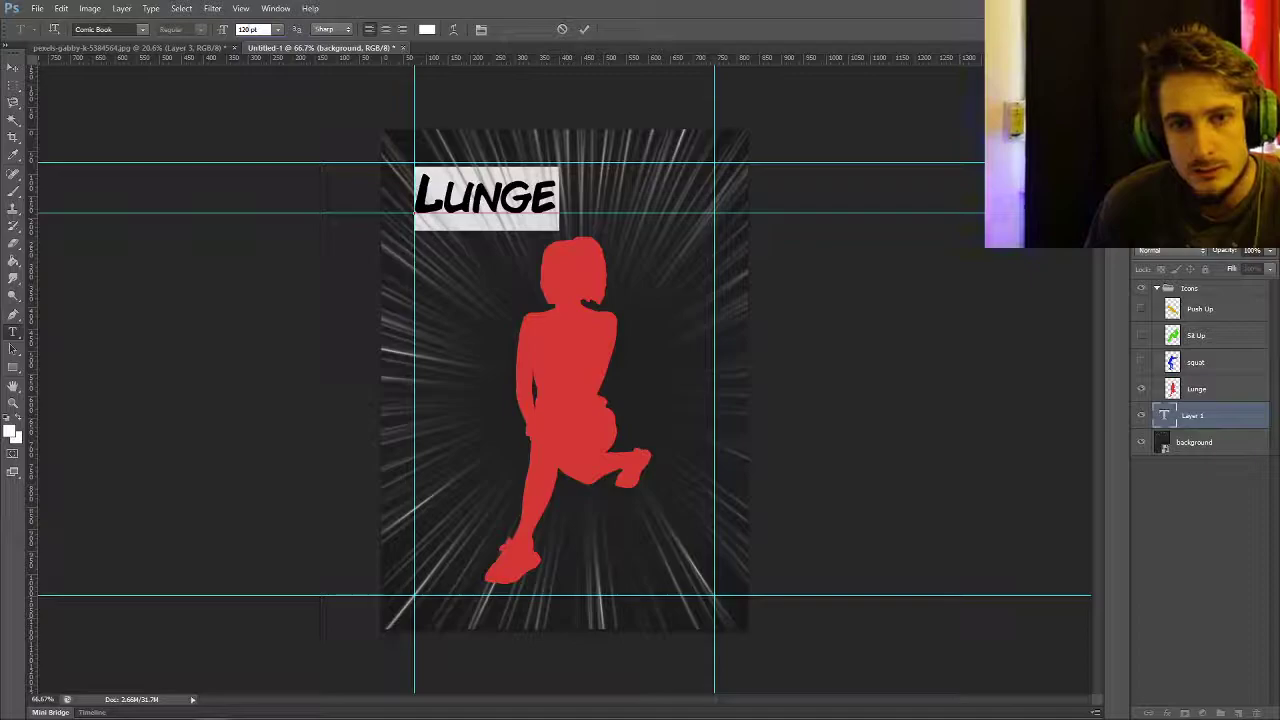
pyautogui.write('130')
pyautogui.press('Return')
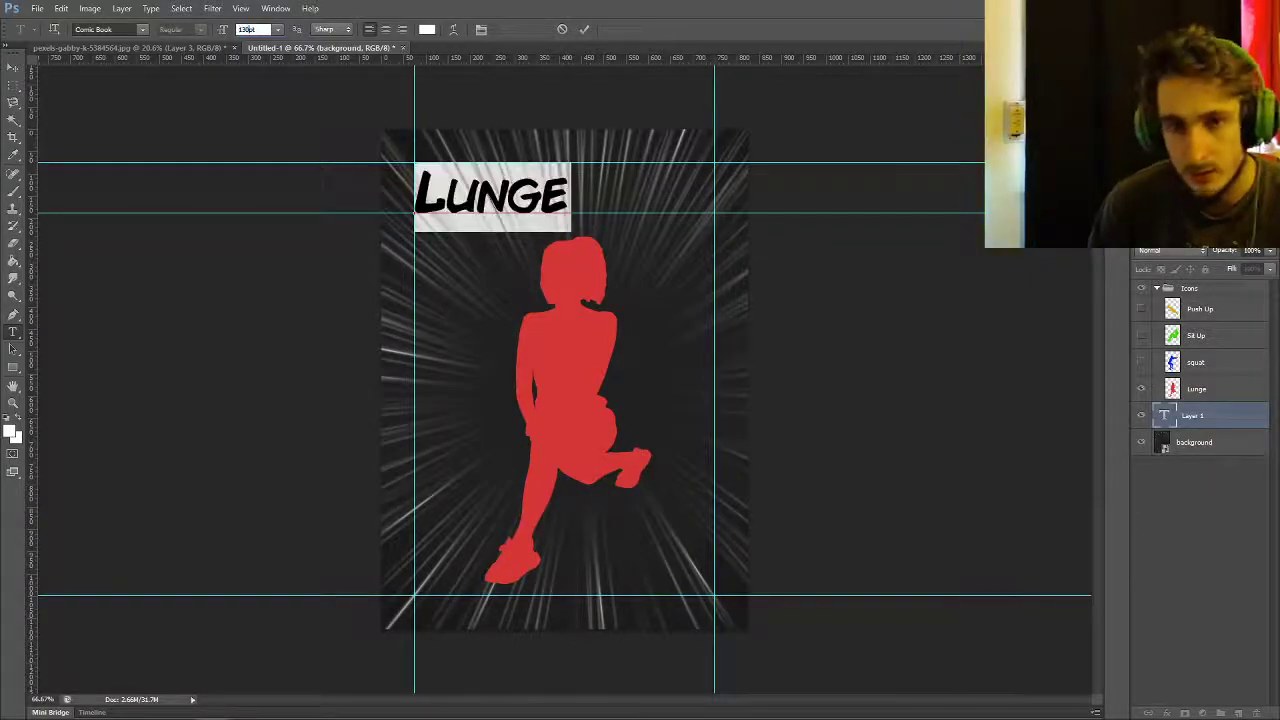
pyautogui.click(584, 29)
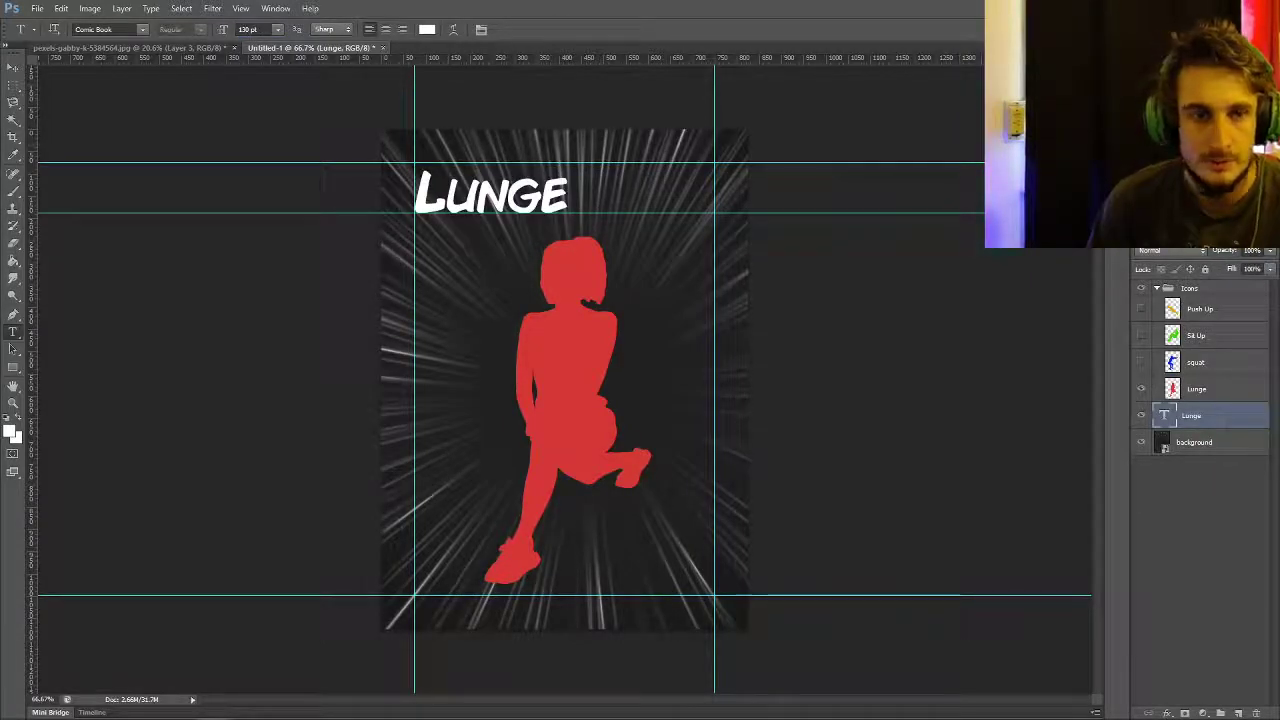
# - Add a vertical guide at the page's horizontal centre and centre the Lunge title on it
pyautogui.moveTo(30, 102); pyautogui.dragTo(476, 68)
pyautogui.press('v')
pyautogui.moveTo(567, 68)
pyautogui.mouseDown()
pyautogui.moveTo(476, 70)
pyautogui.moveTo(564, 70)
pyautogui.mouseUp()
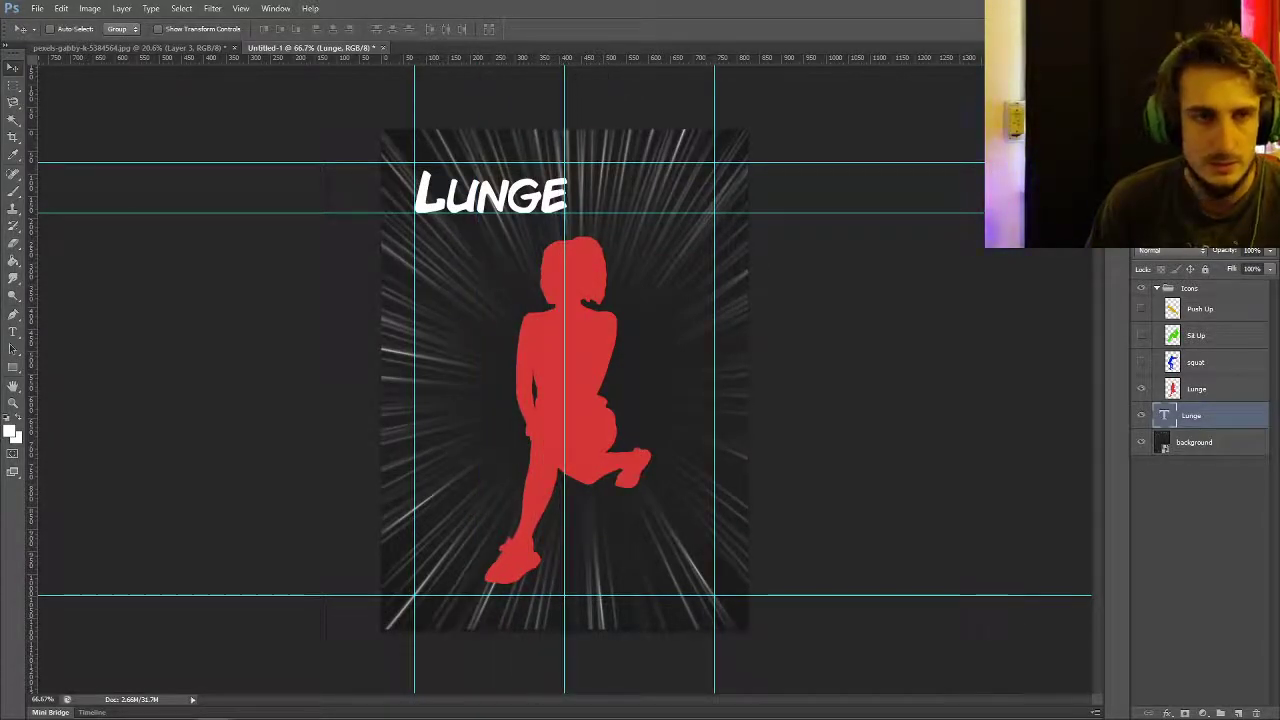
pyautogui.moveTo(490, 162); pyautogui.dragTo(565, 164)
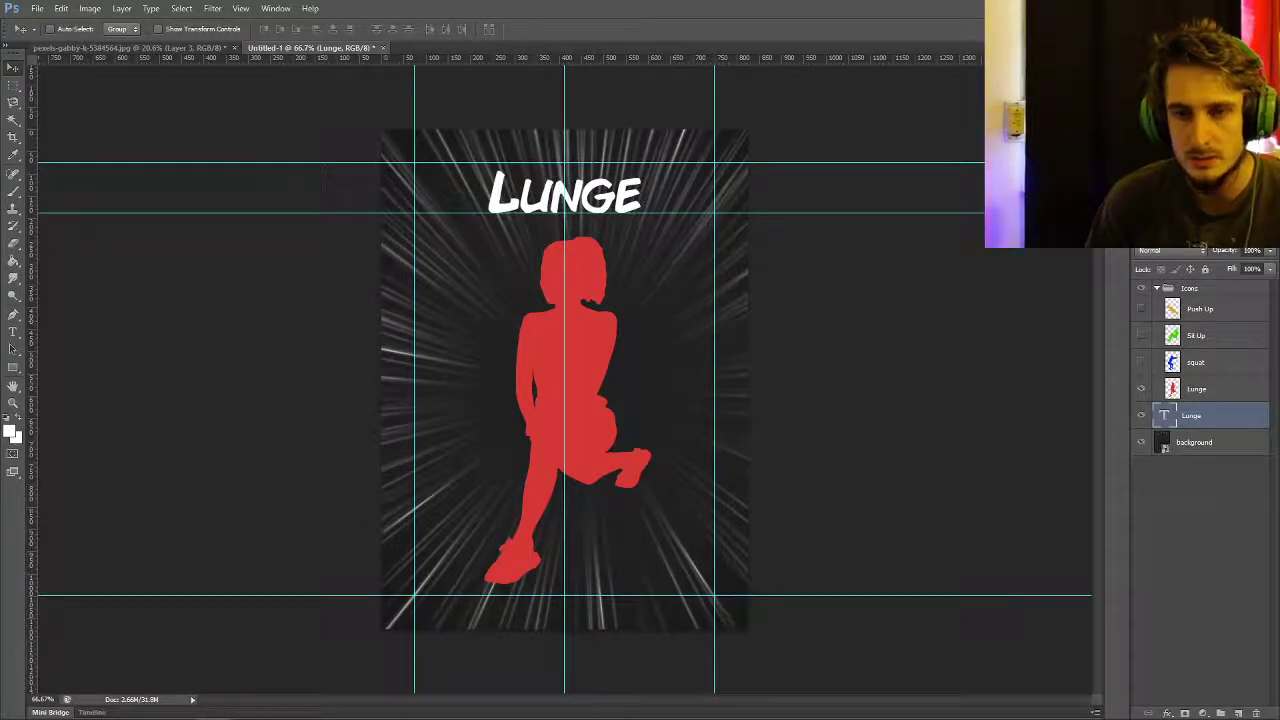
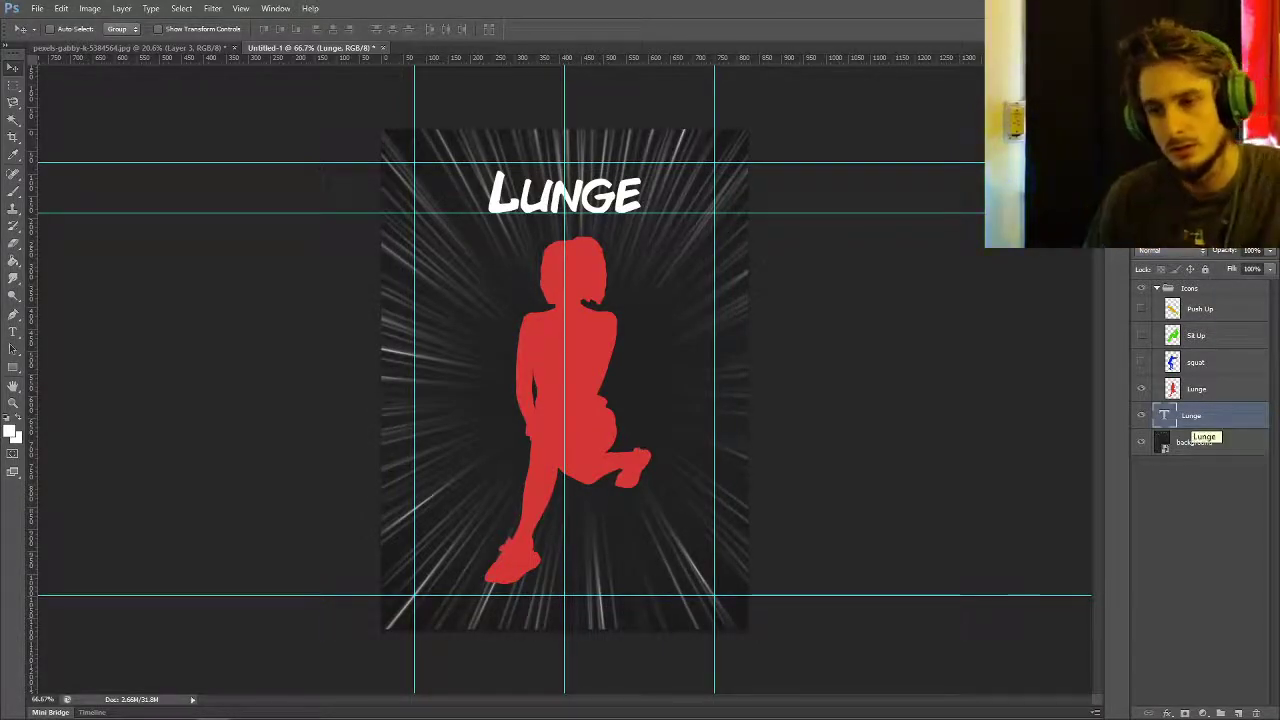
# - Duplicate the Lunge title layer and sample the lunge silhouette's red as the foreground colour
pyautogui.hotkey('ctrl', 'j')
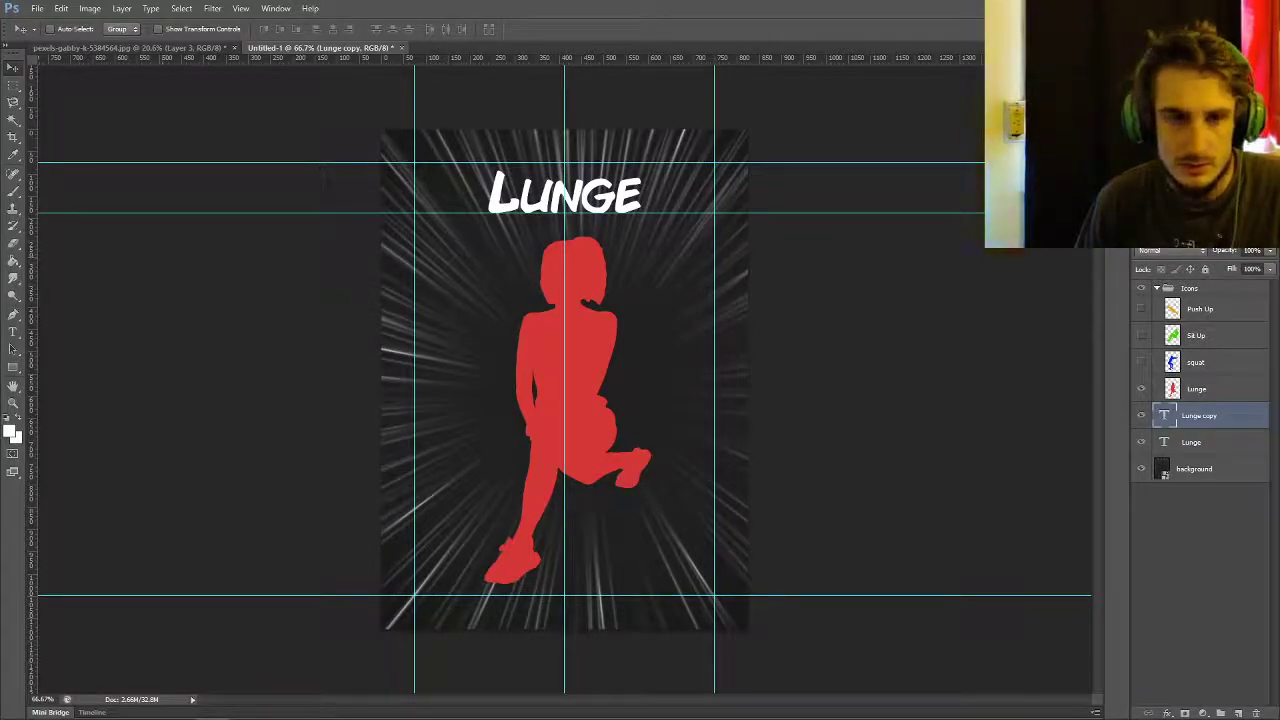
pyautogui.press('t')
pyautogui.click(567, 195)
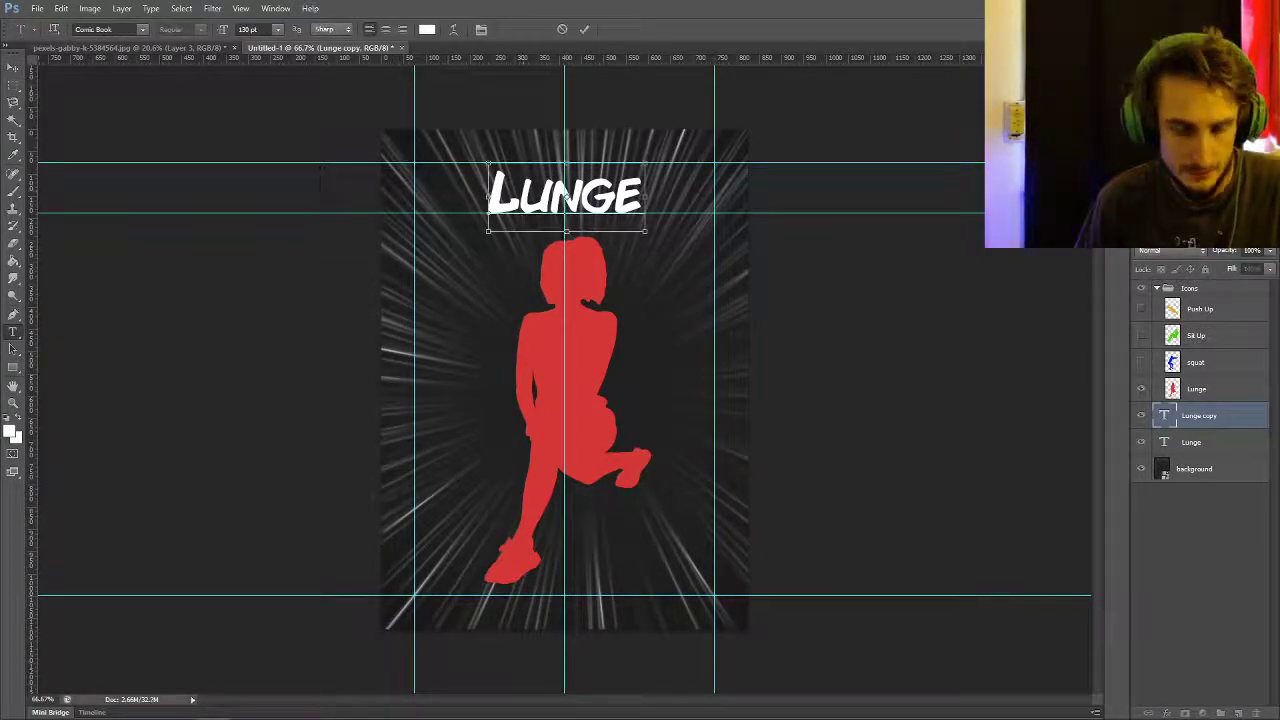
pyautogui.hotkey('ctrl', 'a')
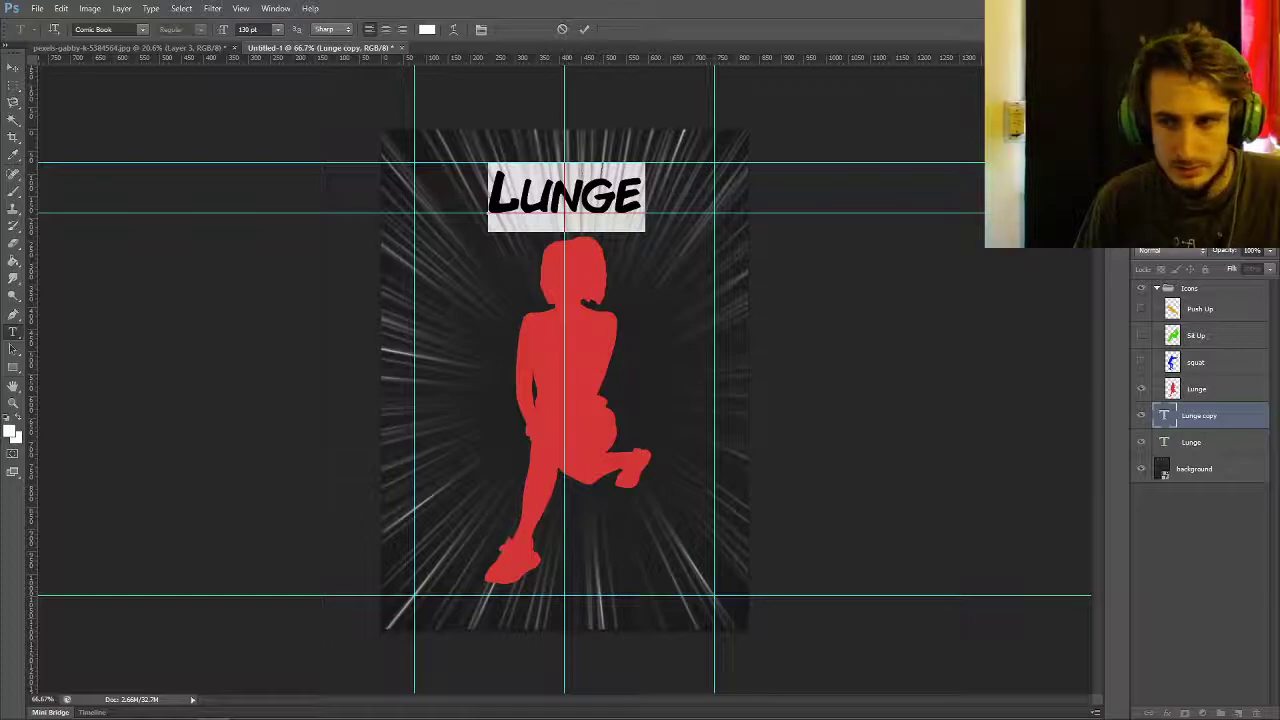
pyautogui.click(1196, 388)
pyautogui.press('i')
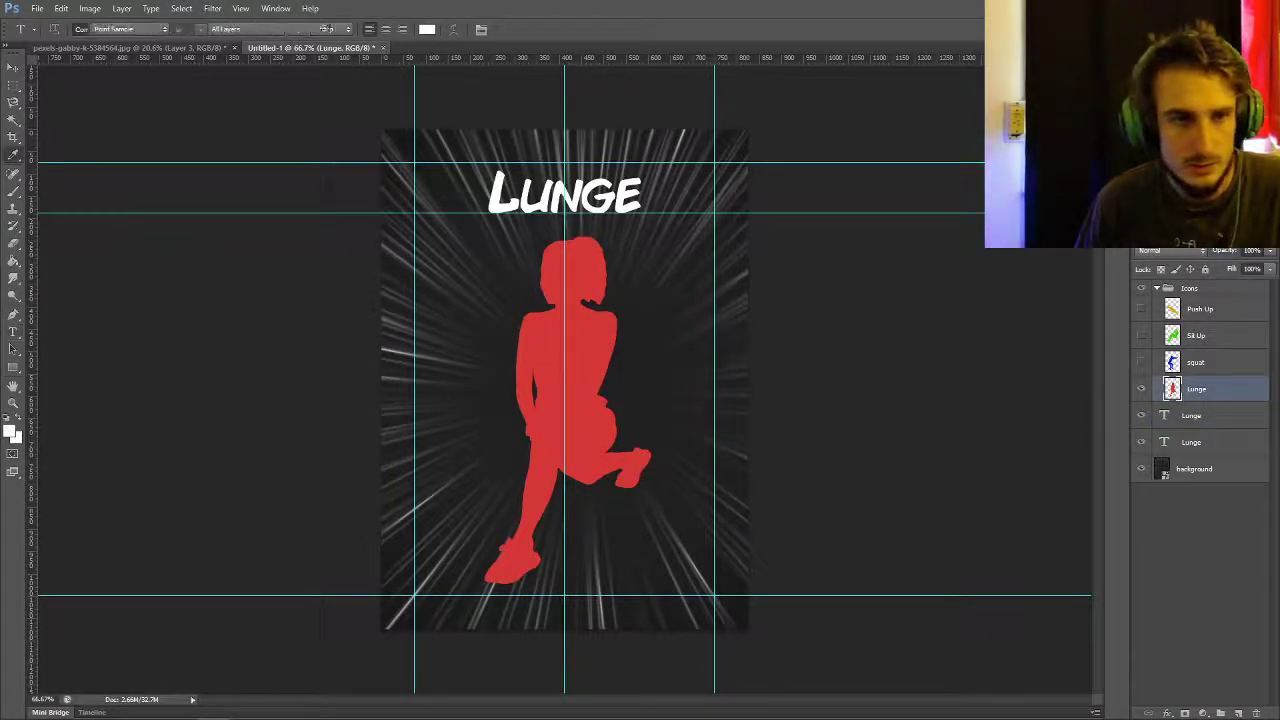
pyautogui.click(582, 352)
pyautogui.click(1157, 422)
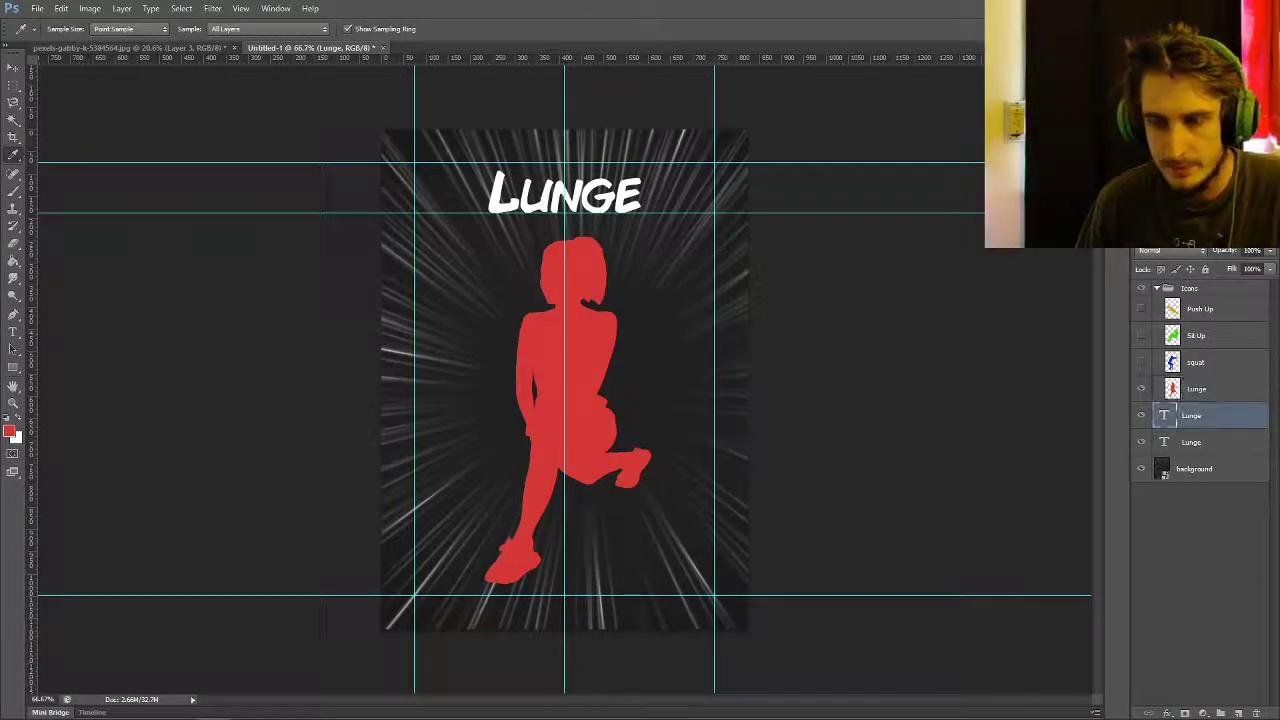
# - Recolour the upper Lunge title copy with the red foreground colour and commit the text
pyautogui.press('t')
pyautogui.click(572, 196)
pyautogui.hotkey('ctrl', 'a')
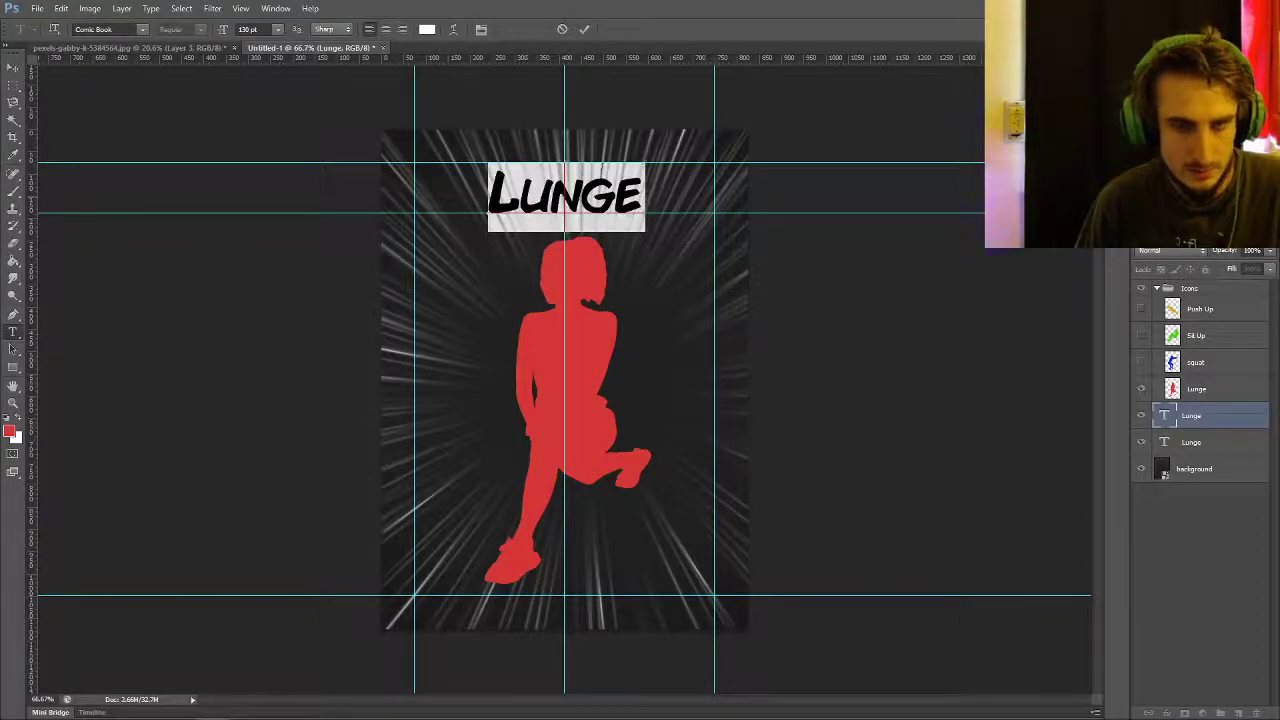
pyautogui.click(9, 431)
pyautogui.press('Return')
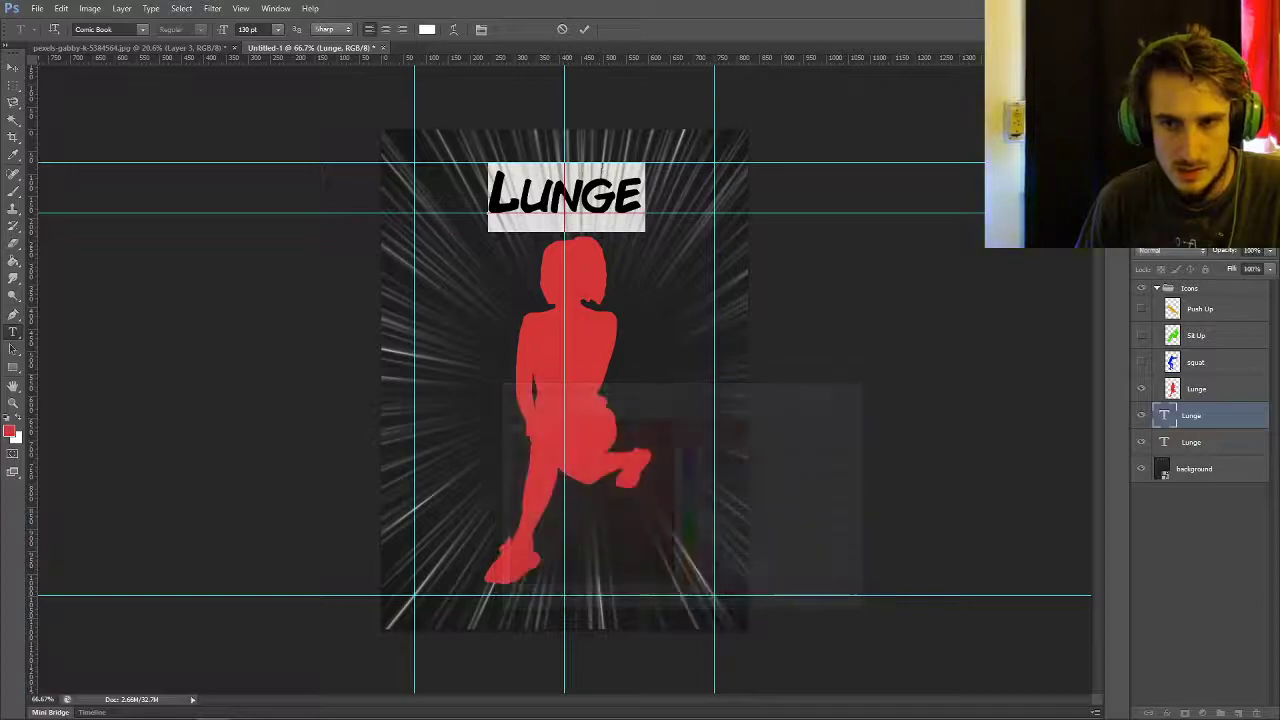
pyautogui.hotkey('ctrl', 'Return')
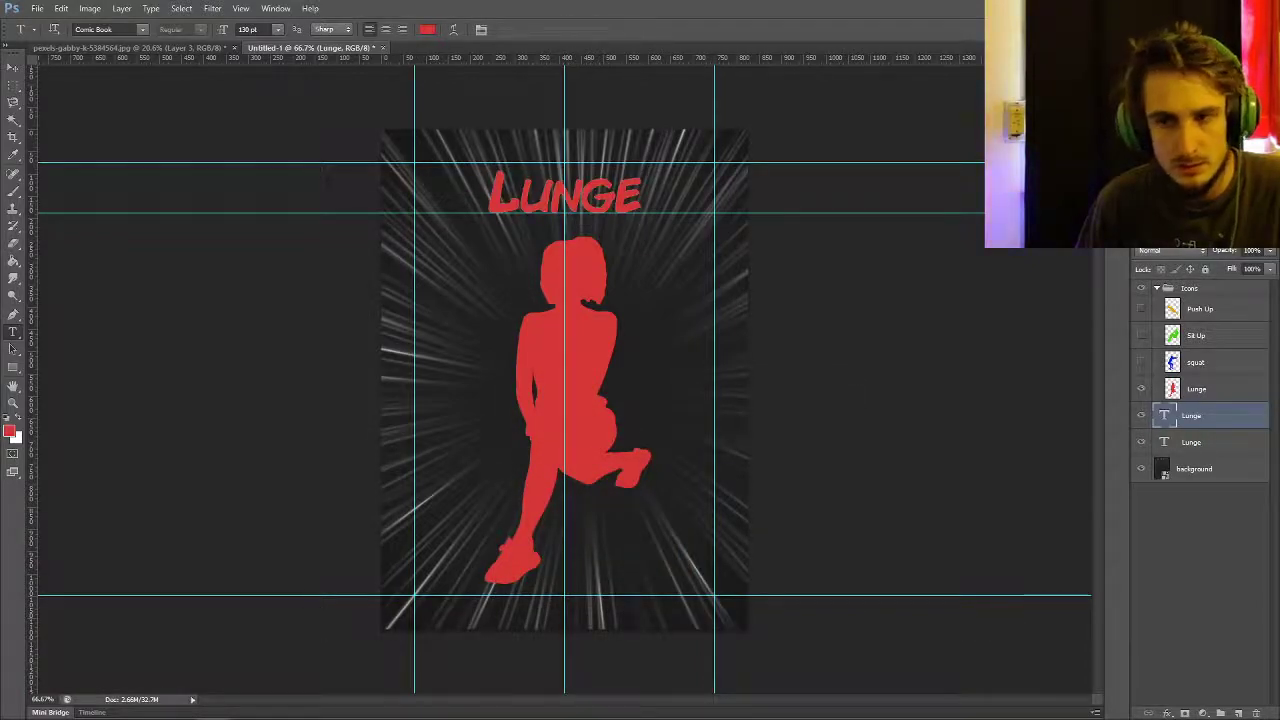
# - Arrange the red Lunge title over the white one between the upper guides, offsetting the white copy down and right as a shadow
pyautogui.click(1191, 442)
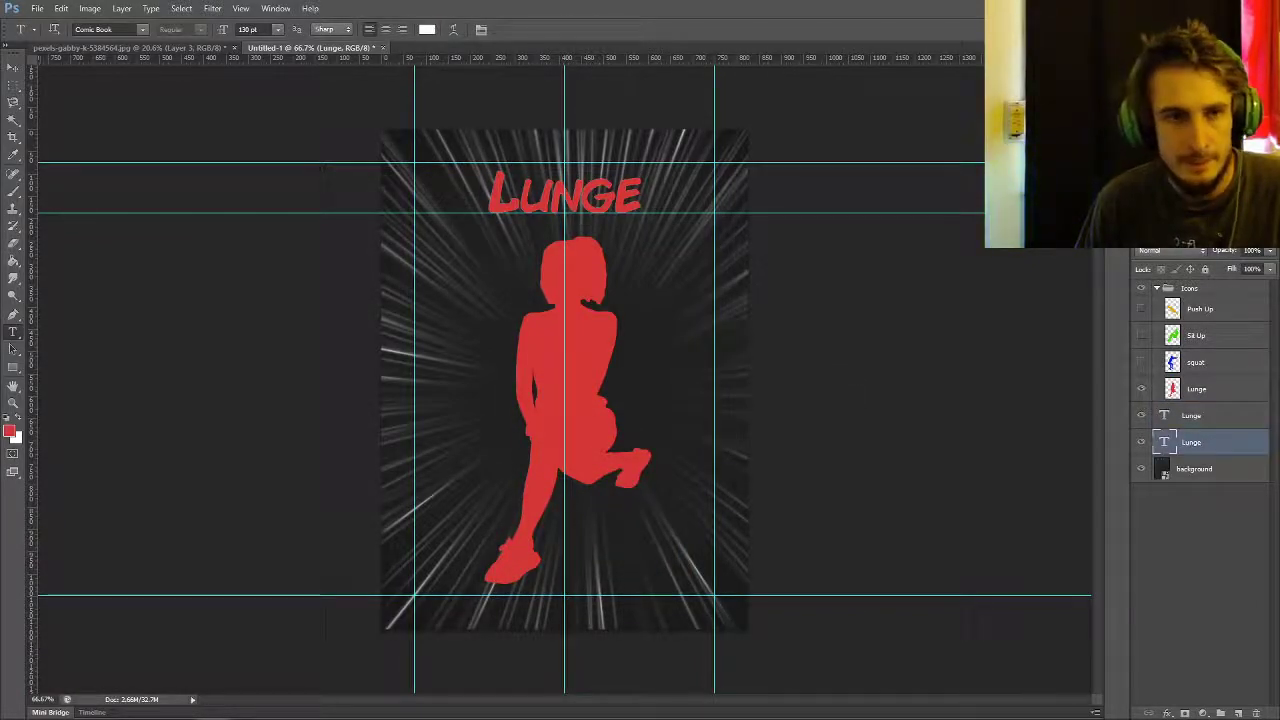
pyautogui.press('v')
pyautogui.moveTo(556, 167); pyautogui.dragTo(494, 212)
pyautogui.click(1190, 415)
pyautogui.click(1190, 442)
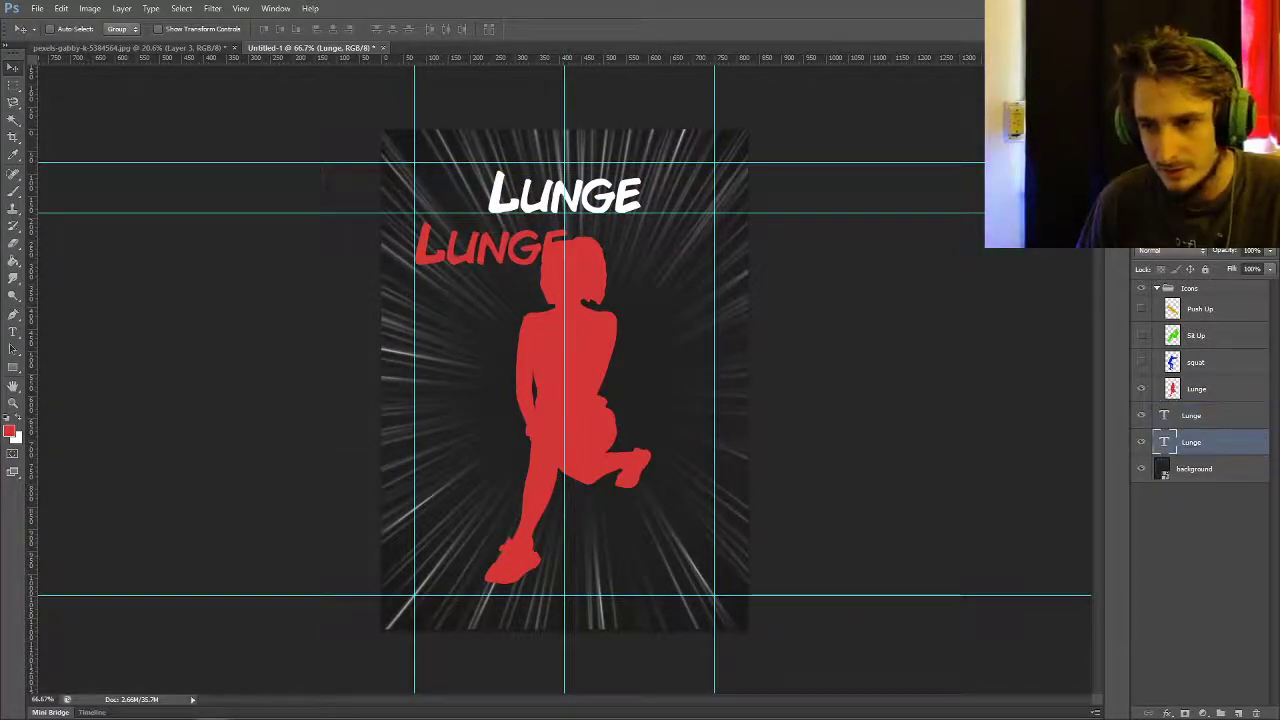
pyautogui.moveTo(628, 172); pyautogui.dragTo(571, 164)
pyautogui.keyDown('shift'); pyautogui.click(1191, 415); pyautogui.keyUp('shift')
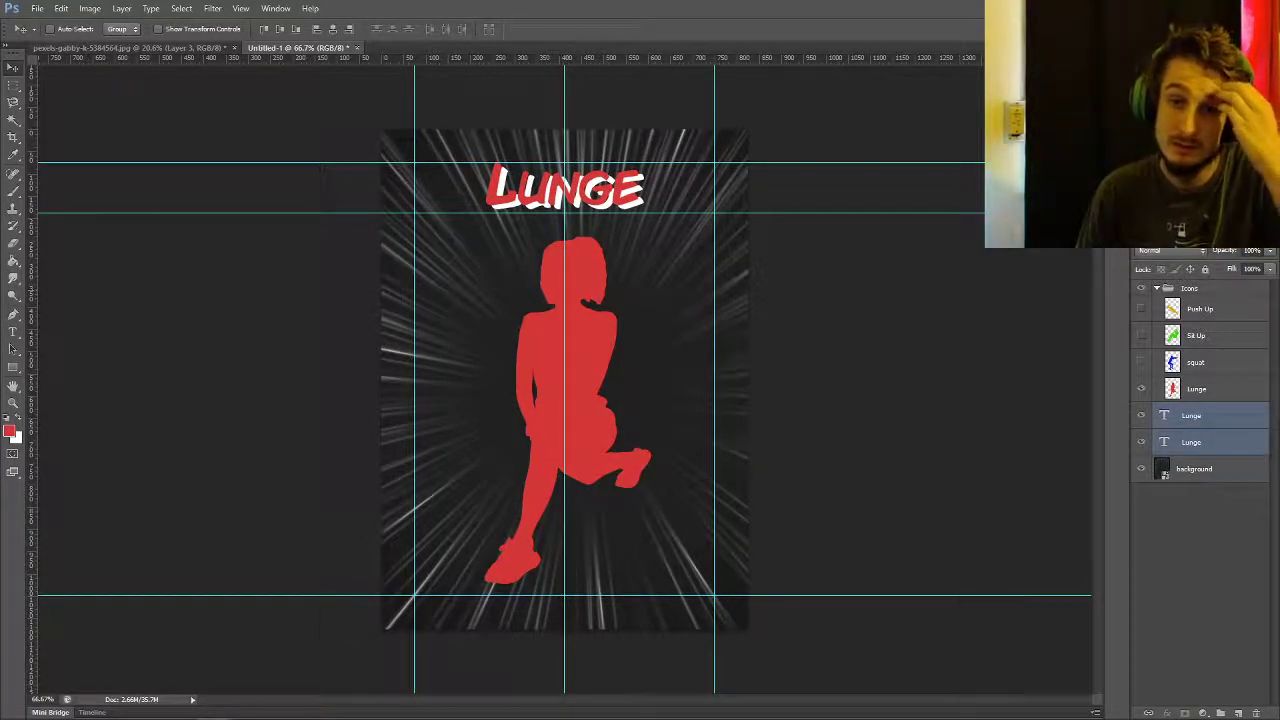
# - Nudge the white Lunge title horizontally to tighten the shadow behind the red lettering
pyautogui.click(1163, 441)
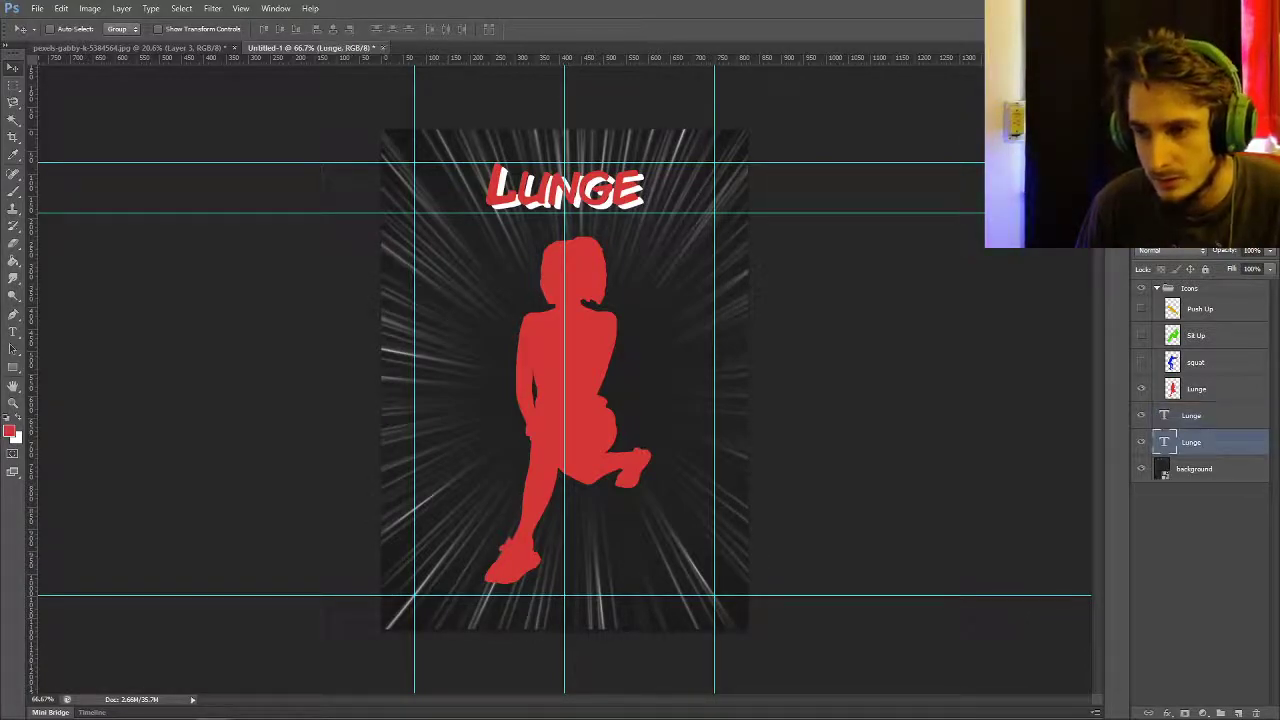
pyautogui.press('Right')
pyautogui.press('Right')
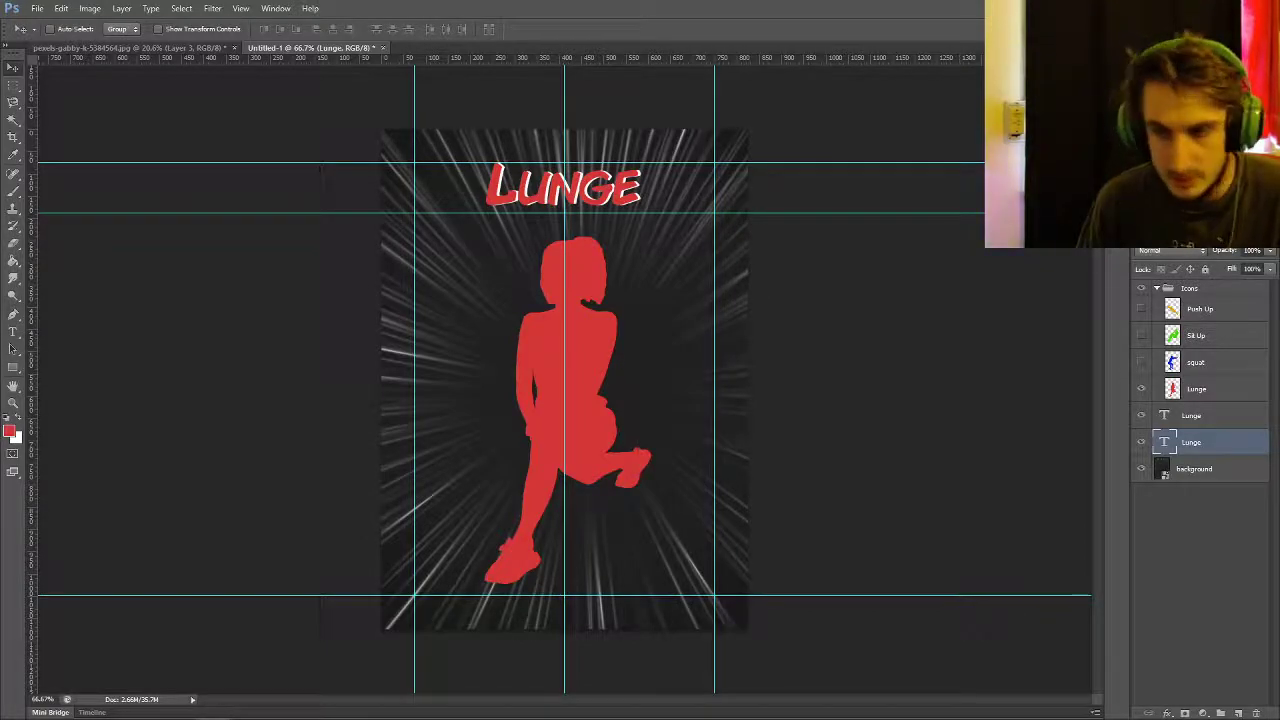
# - Convert both Lunge title layers into a single smart object and nudge it right to centre it on the vertical guide
pyautogui.rightClick(1200, 415)
pyautogui.click(1100, 300)
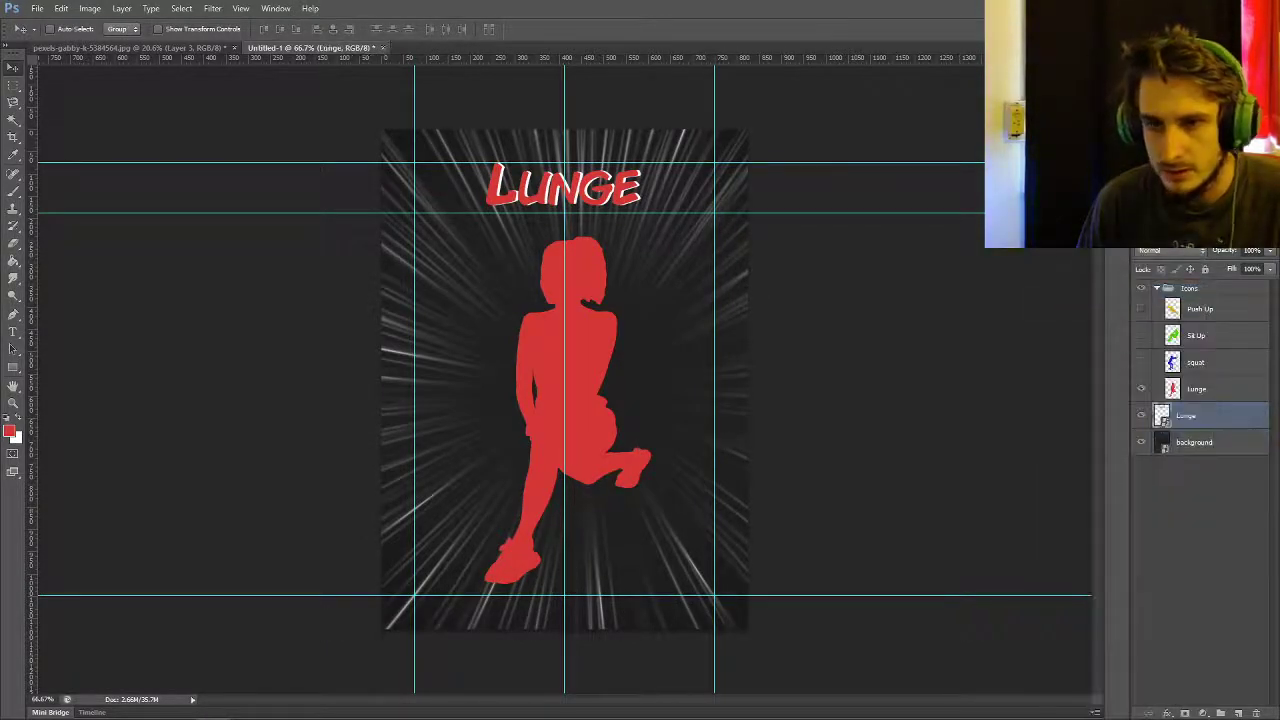
pyautogui.press('Right')
pyautogui.press('Right')
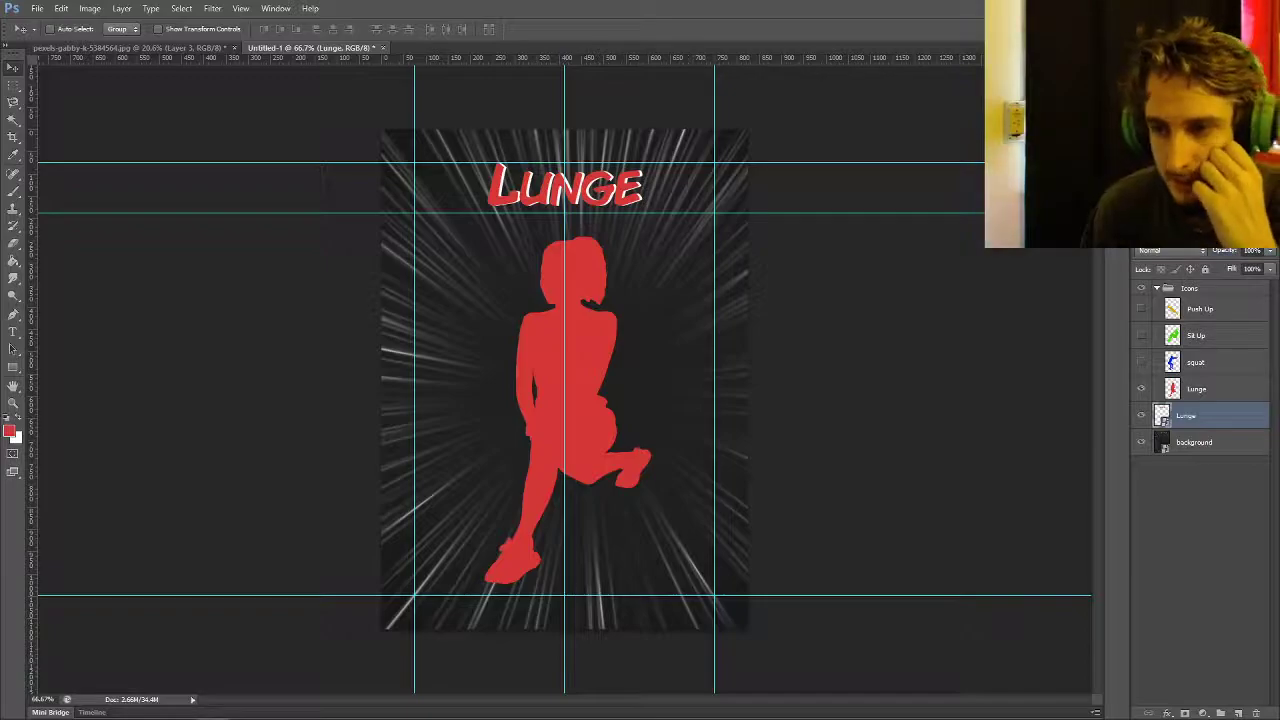
# - Put the Lunge title smart object in a group named Title
pyautogui.hotkey('ctrl', 'g')
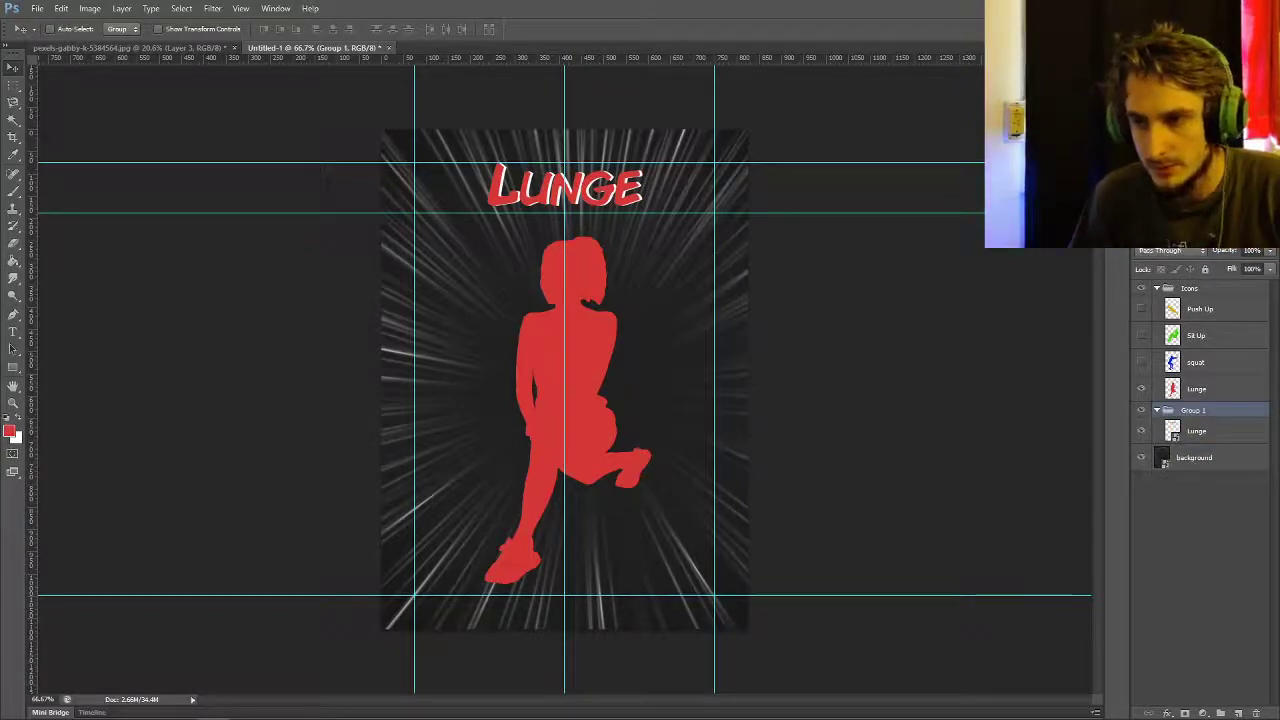
pyautogui.doubleClick(1193, 410)
pyautogui.write('Title')
pyautogui.press('Return')
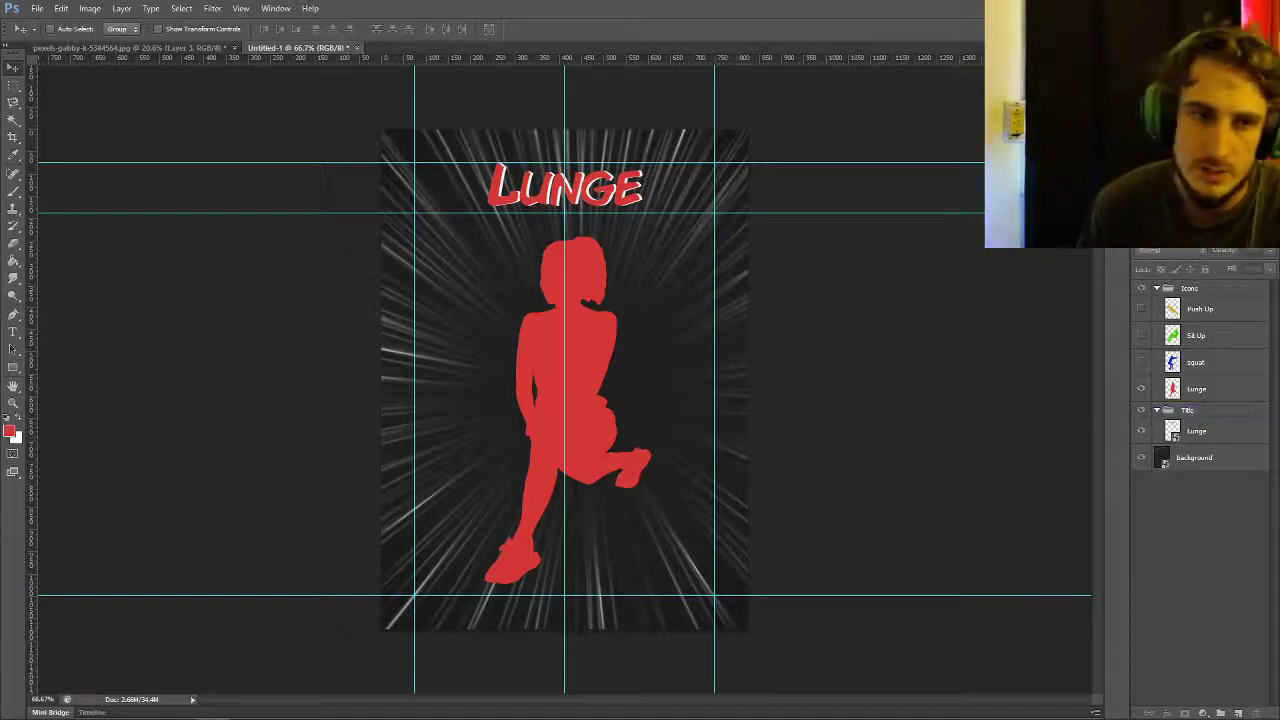
pyautogui.click(13, 331)
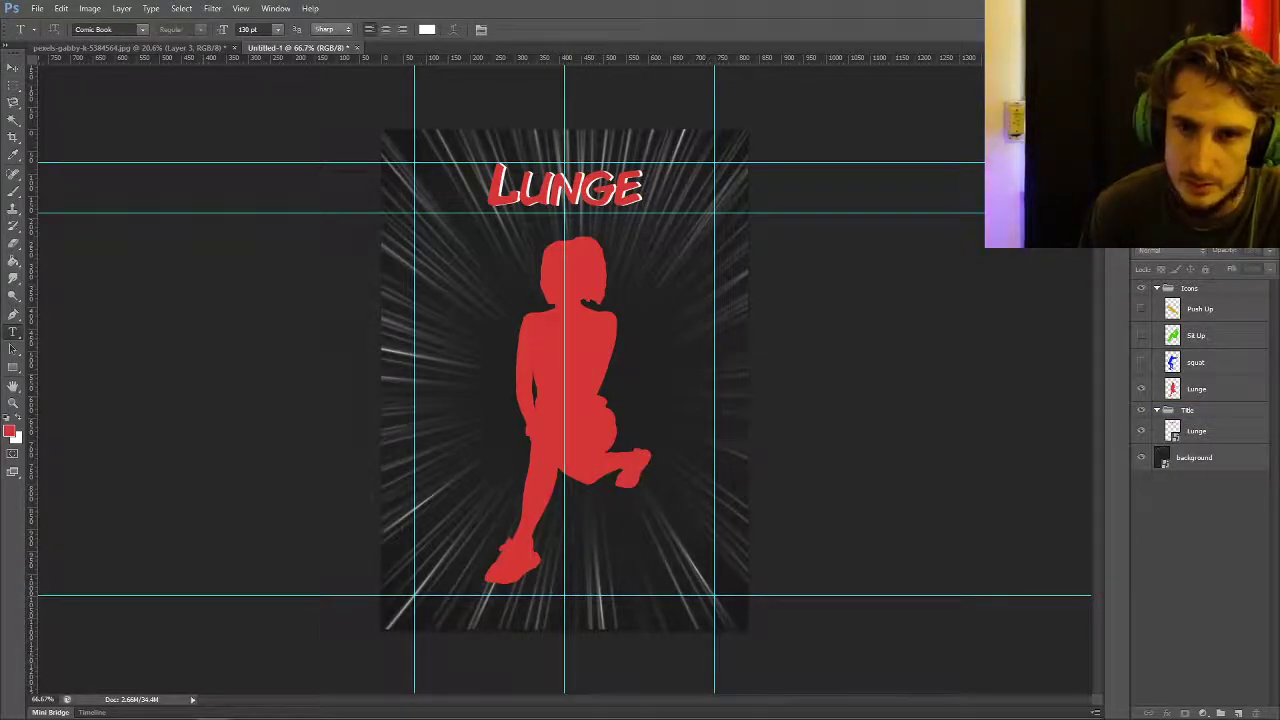
pyautogui.click(9, 431)
pyautogui.click(506, 420)
pyautogui.press('Return')
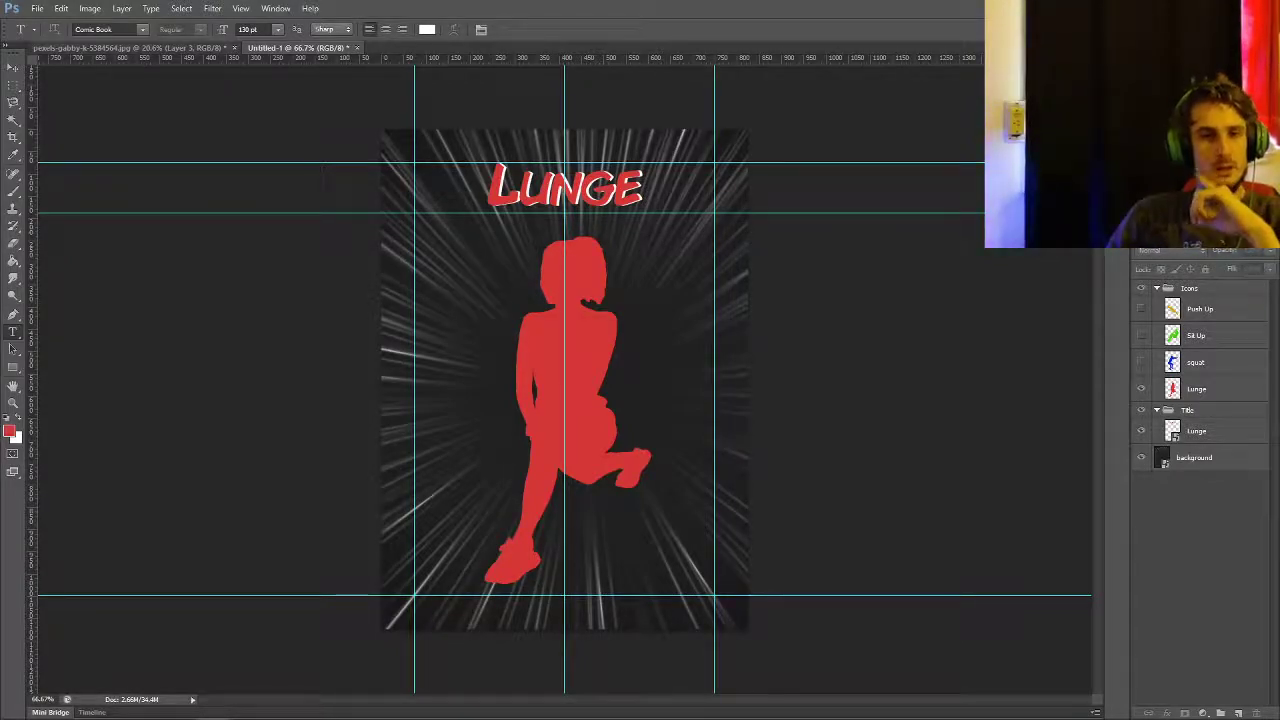
# - Save the document as the Photoshop file Cards in the GDSR project's Excercise folder, with Maximize Compatibility on
pyautogui.click(36, 8)
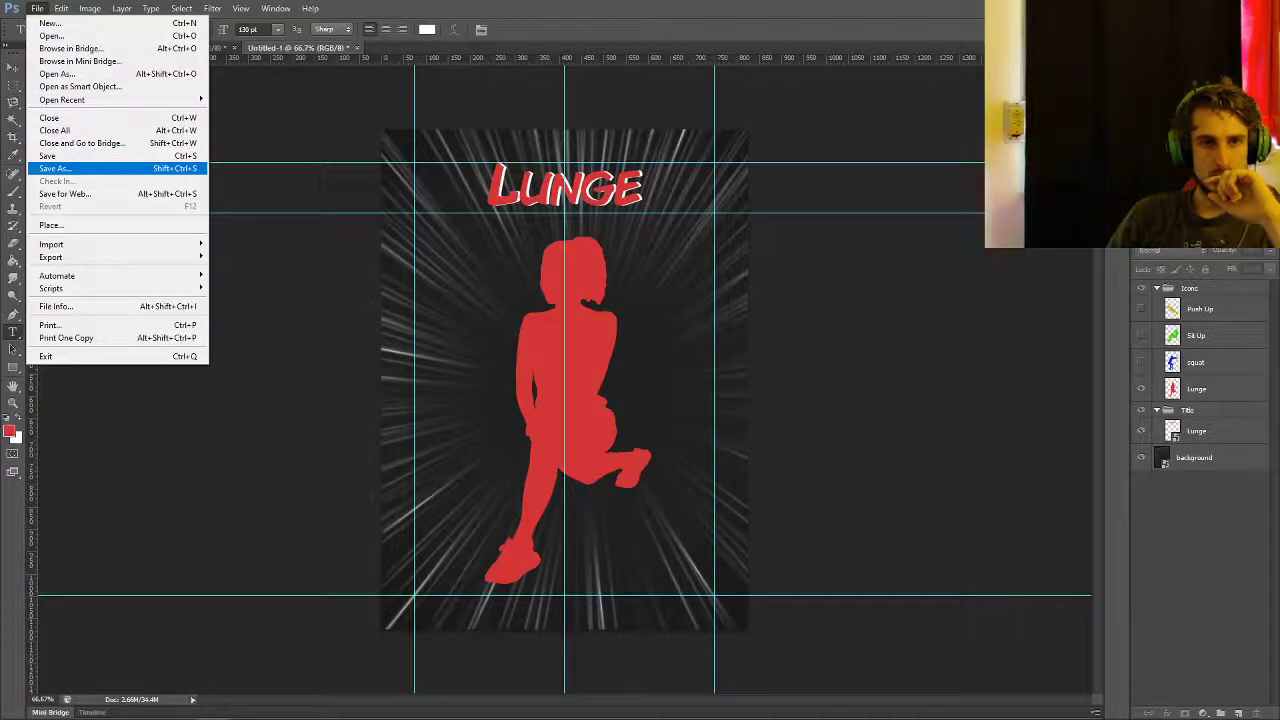
pyautogui.click(55, 168)
pyautogui.click(275, 32)
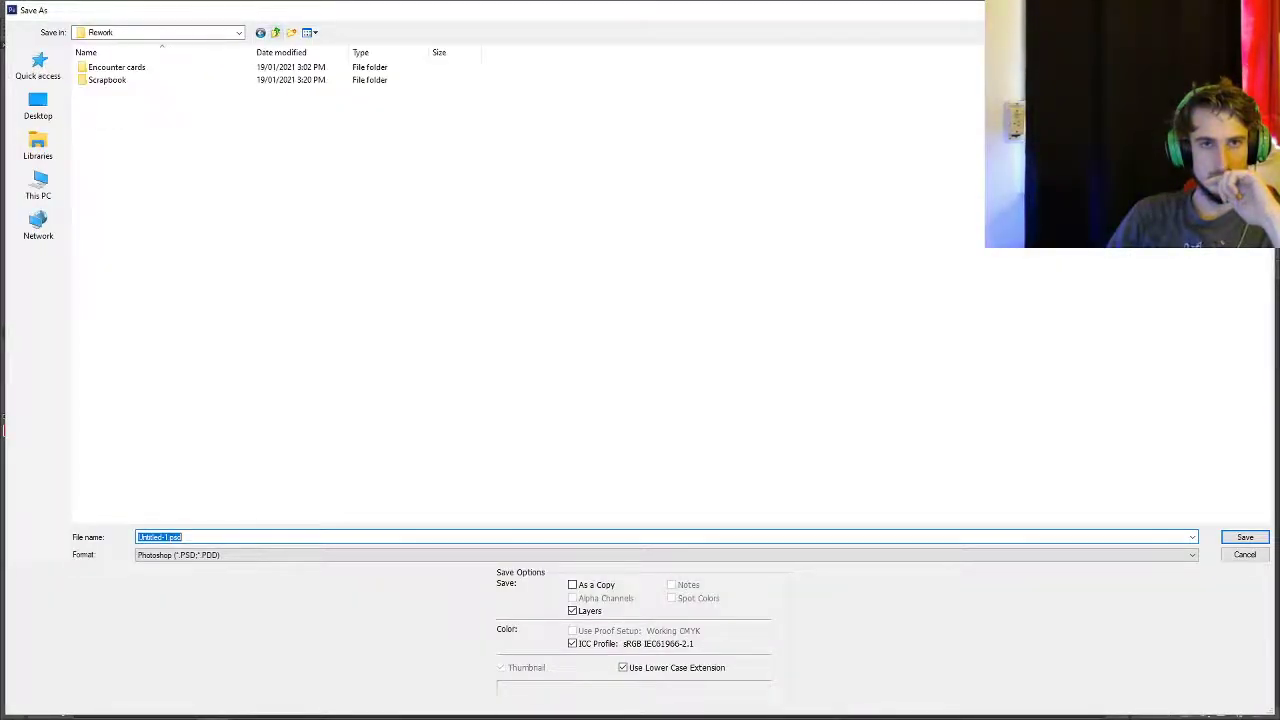
pyautogui.click(275, 32)
pyautogui.click(38, 67)
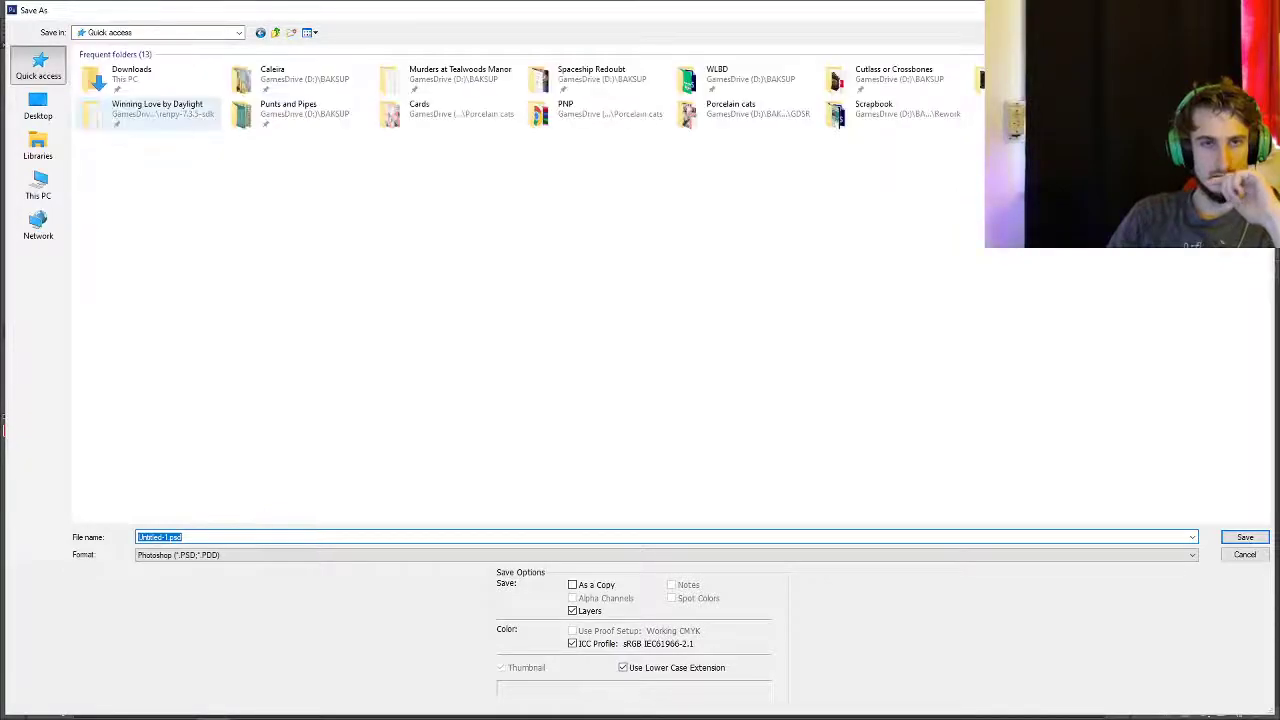
pyautogui.doubleClick(740, 110)
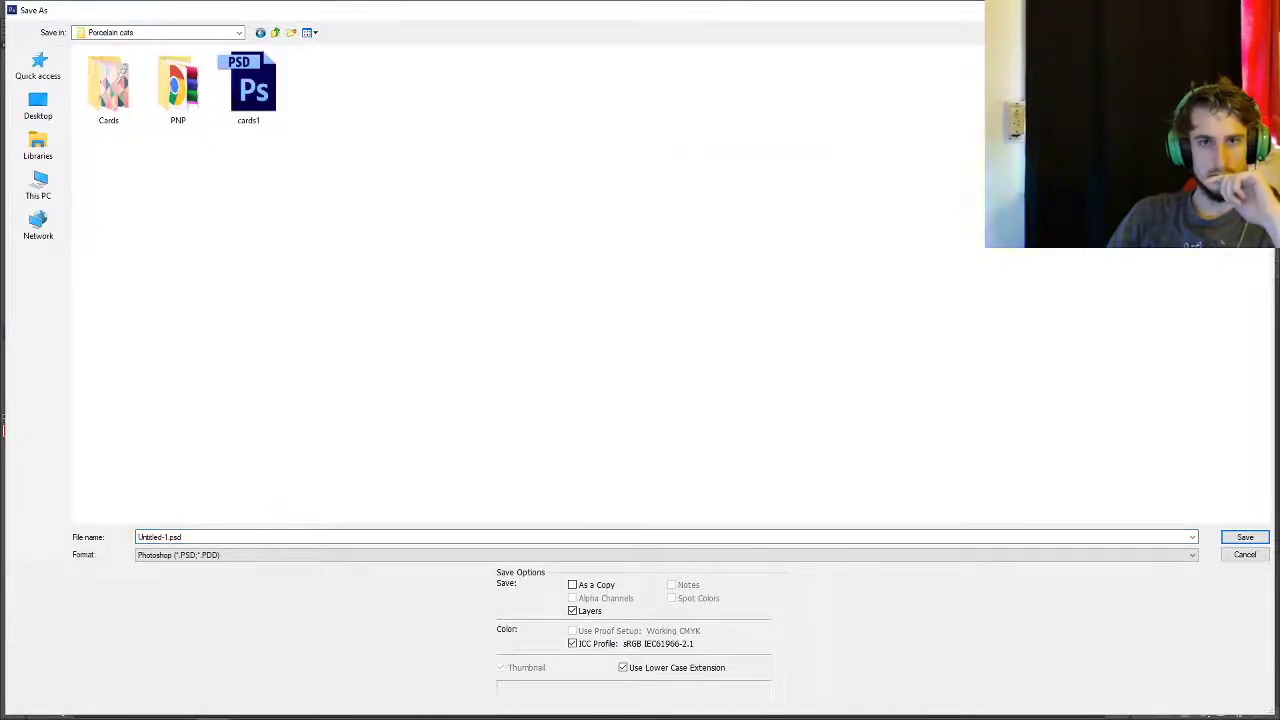
pyautogui.click(275, 32)
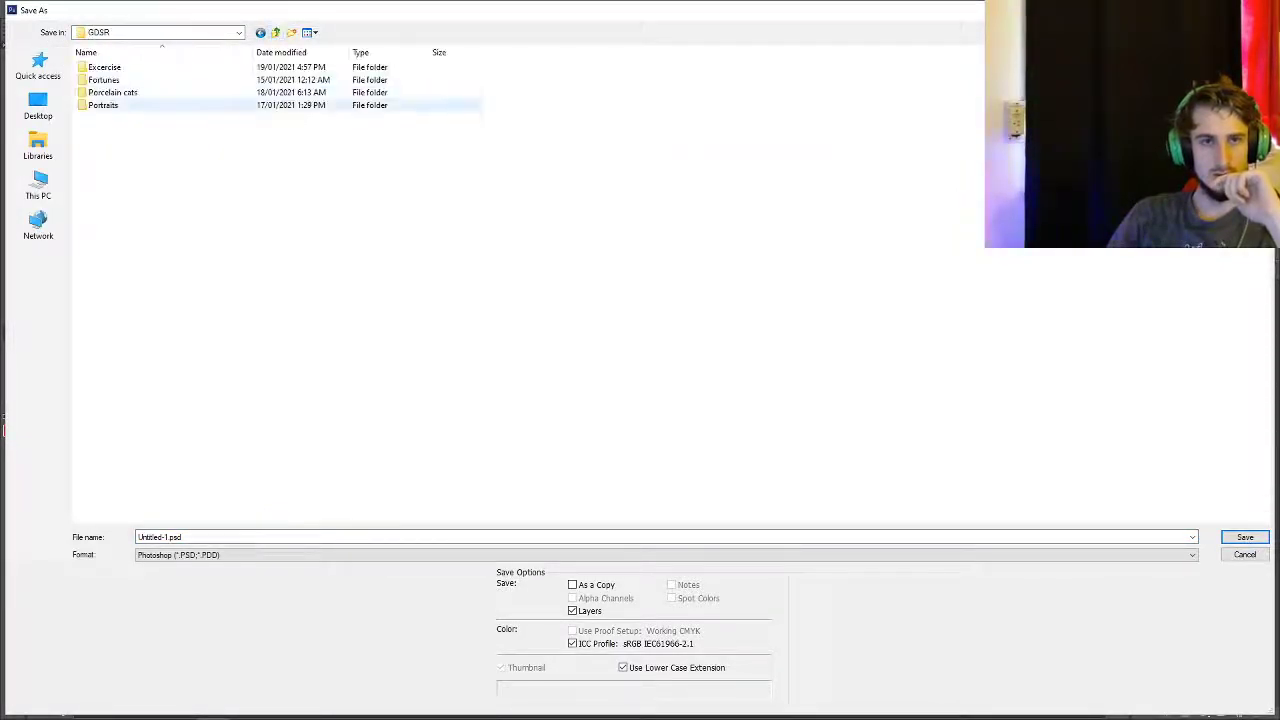
pyautogui.doubleClick(104, 67)
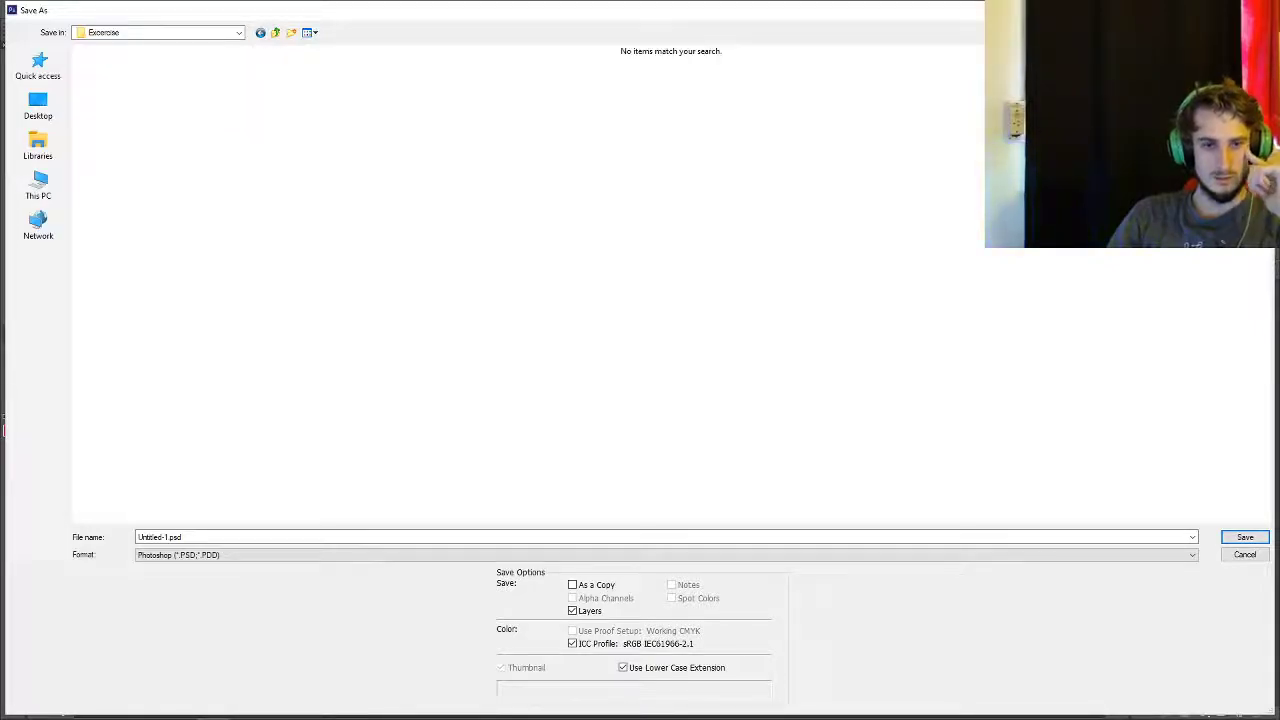
pyautogui.write('clunge')
pyautogui.press('Return')
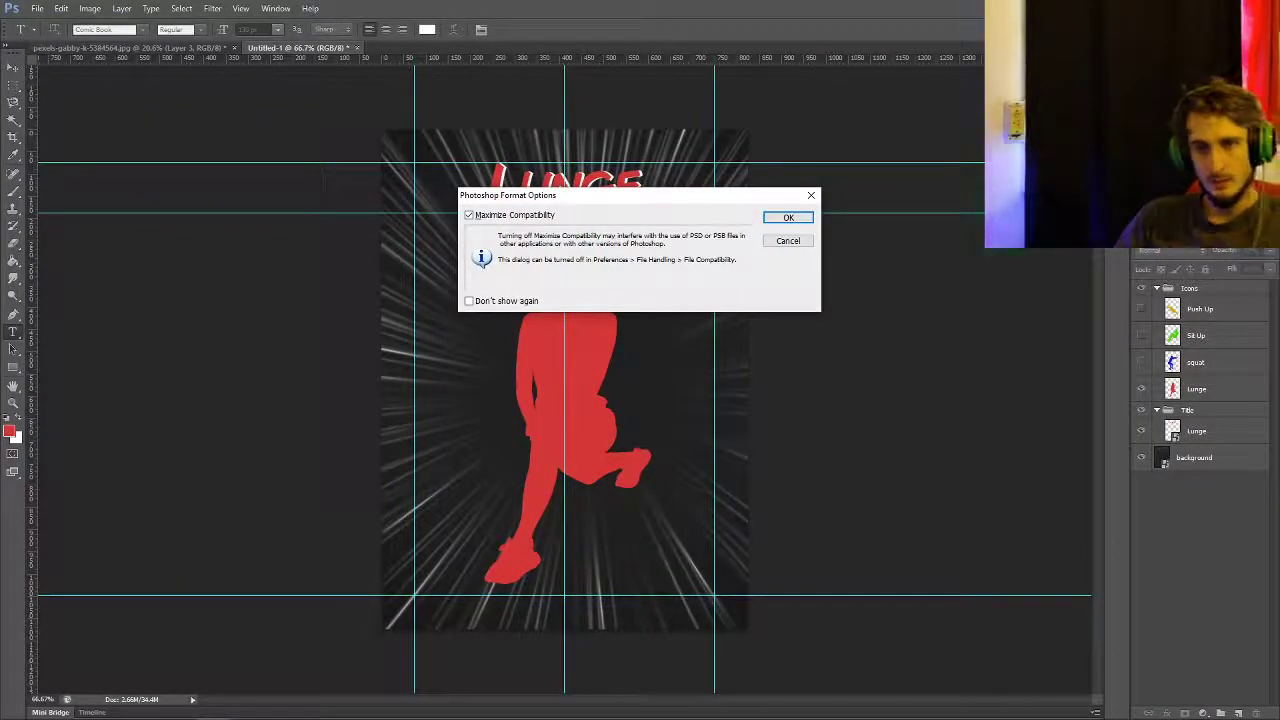
pyautogui.press('Return')
# - Start saving another copy, creating and opening a new folder named Cards inside the Excercise folder
pyautogui.click(37, 8)
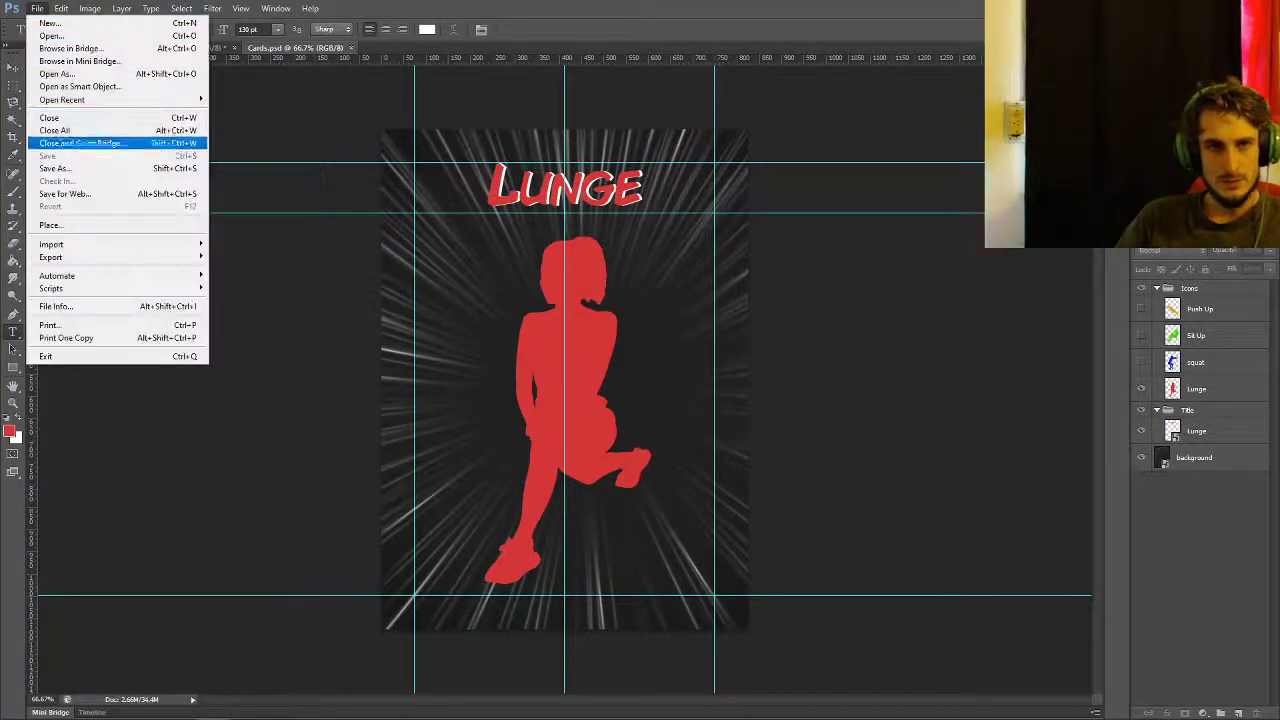
pyautogui.click(90, 166)
pyautogui.hotkey('ctrl', 'shift', 'n')
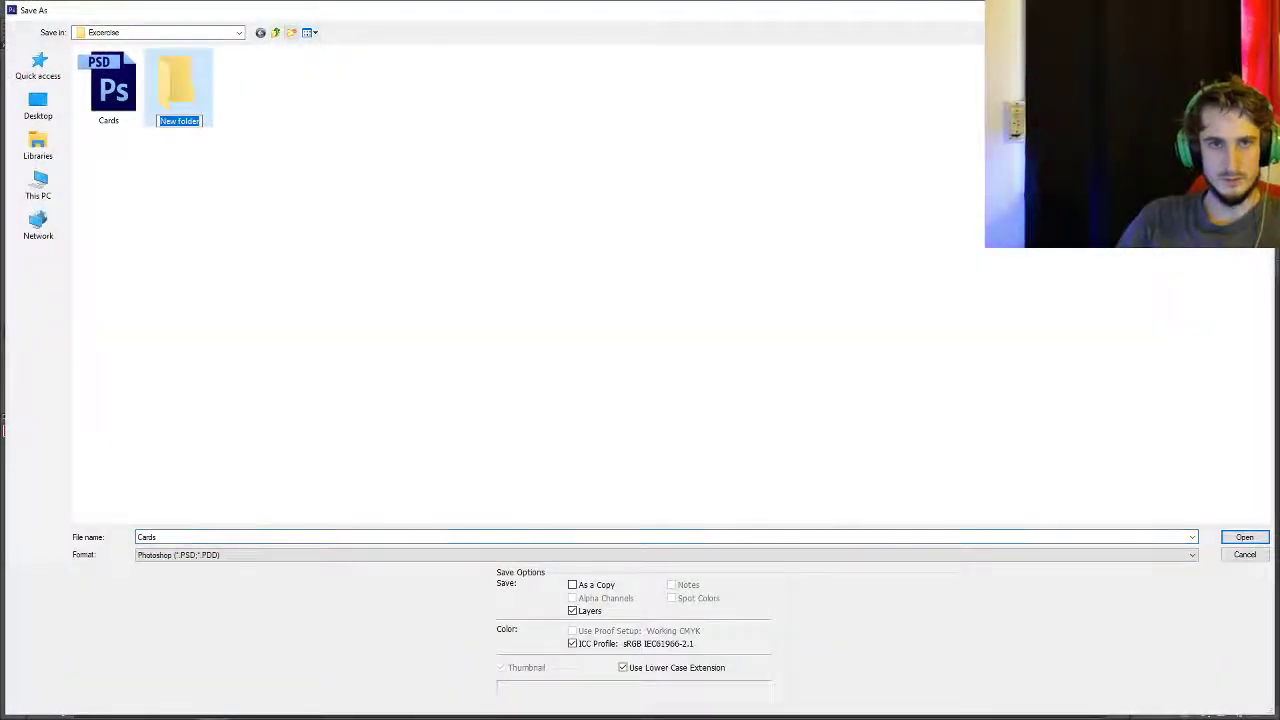
pyautogui.write('Cards')
pyautogui.press('Return')
pyautogui.press('Return')
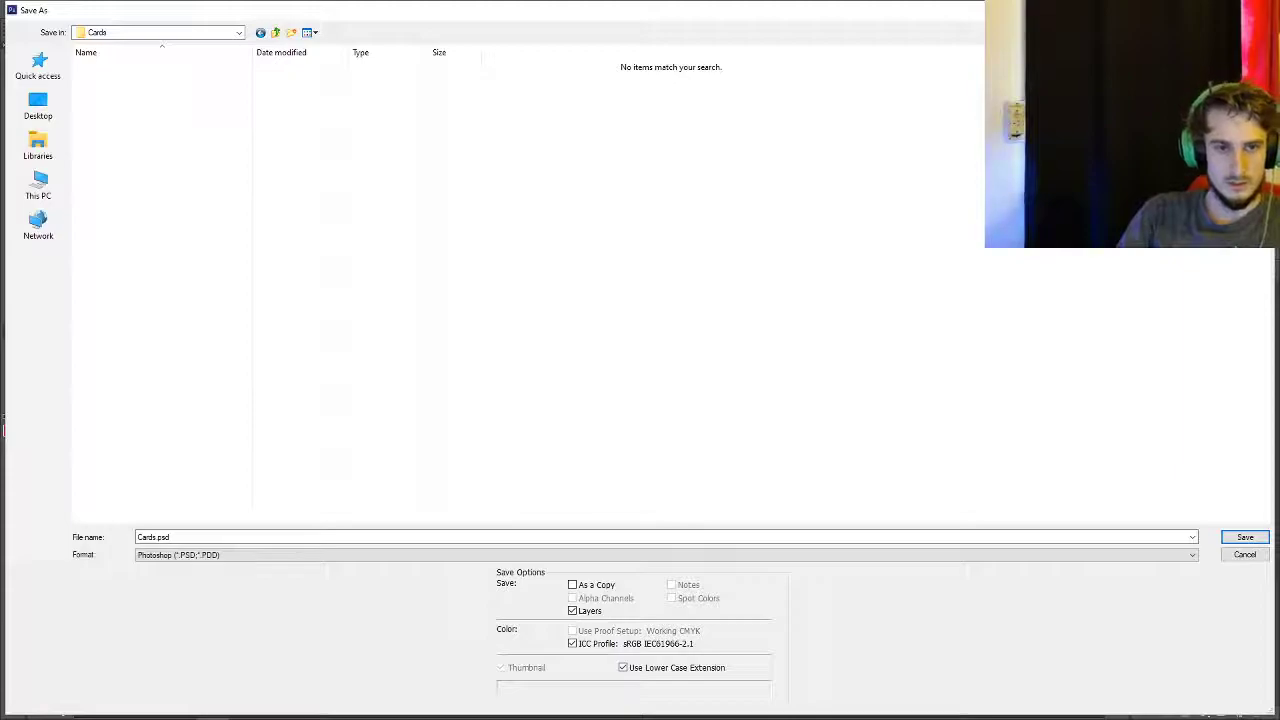
# - Save the card in the Cards folder as a JPEG named Lunge with quality 12 (Maximum) and Progressive format with 3 scans
pyautogui.doubleClick(154, 537)
pyautogui.write('Lunge')
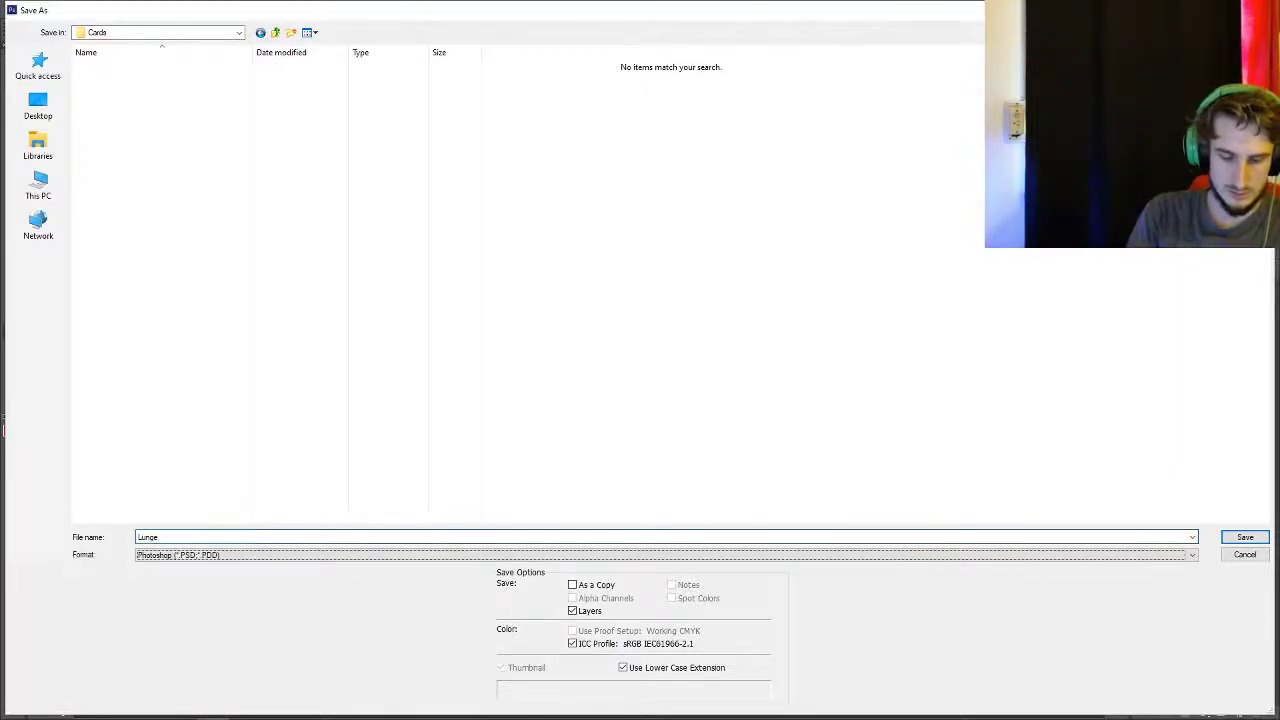
pyautogui.press('Return')
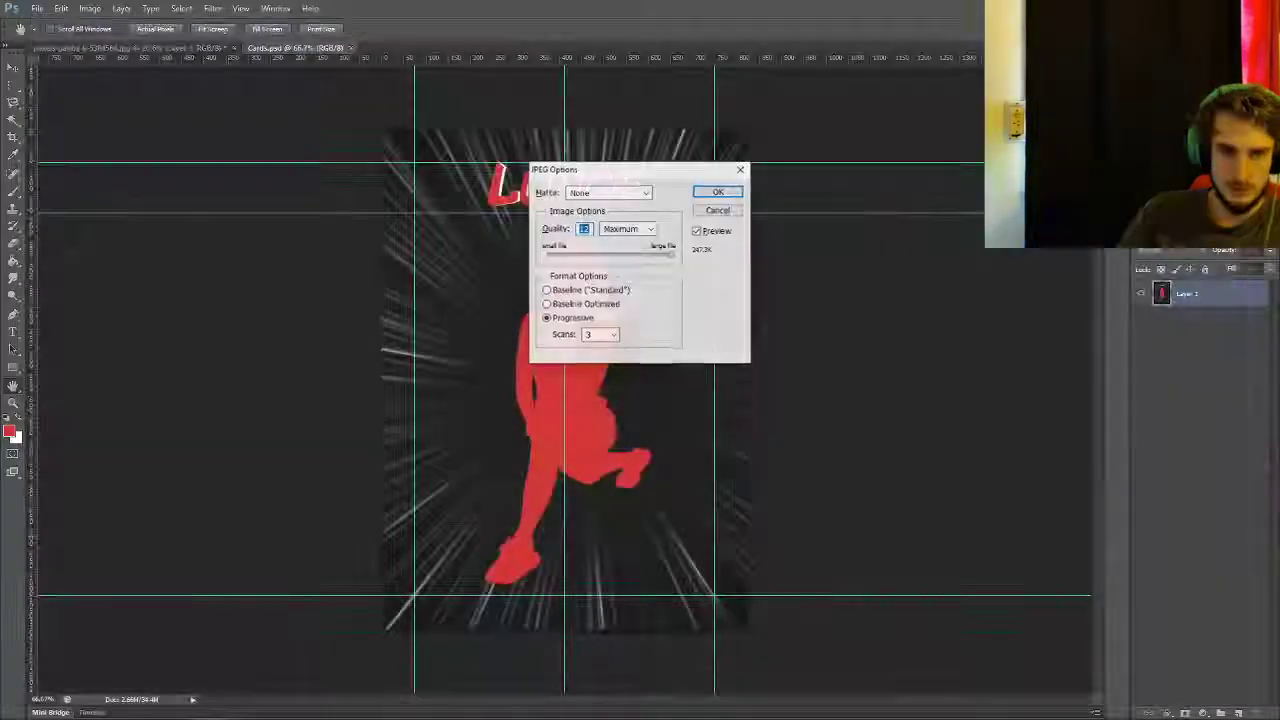
pyautogui.press('Return')
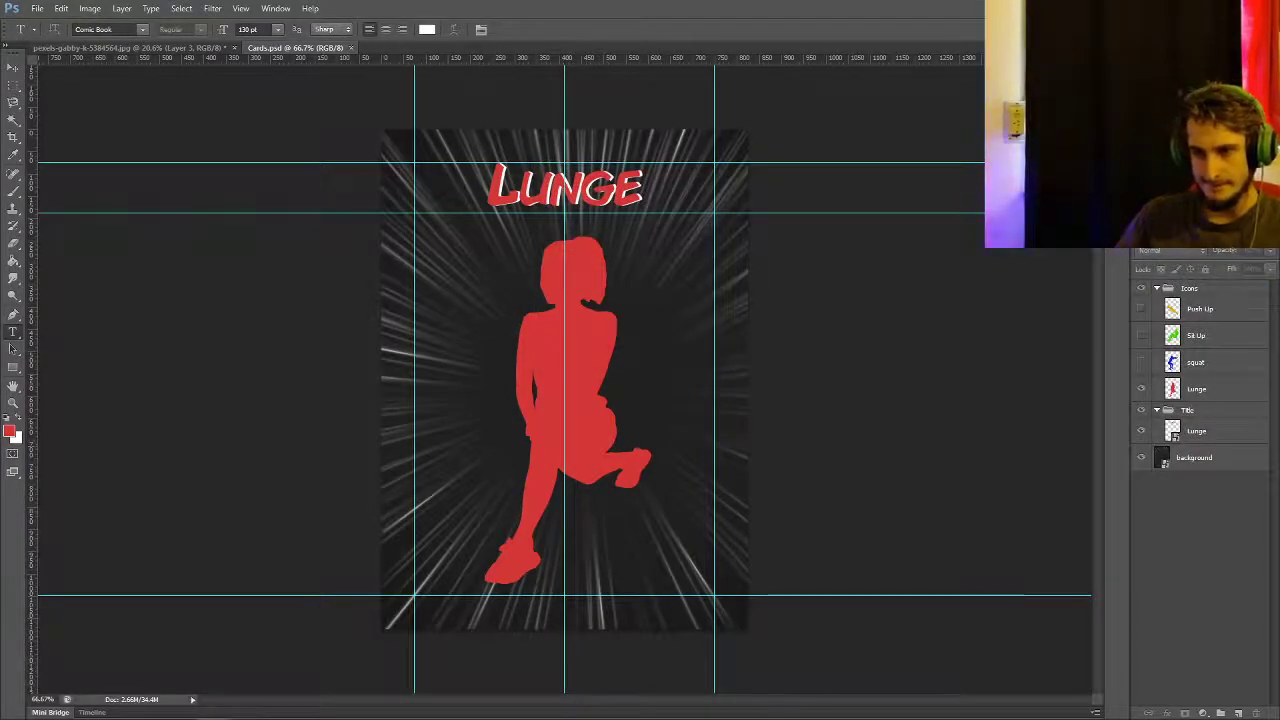
# - Hide the Lunge title and lunge silhouette, and show the blue squat silhouette
pyautogui.click(1141, 430)
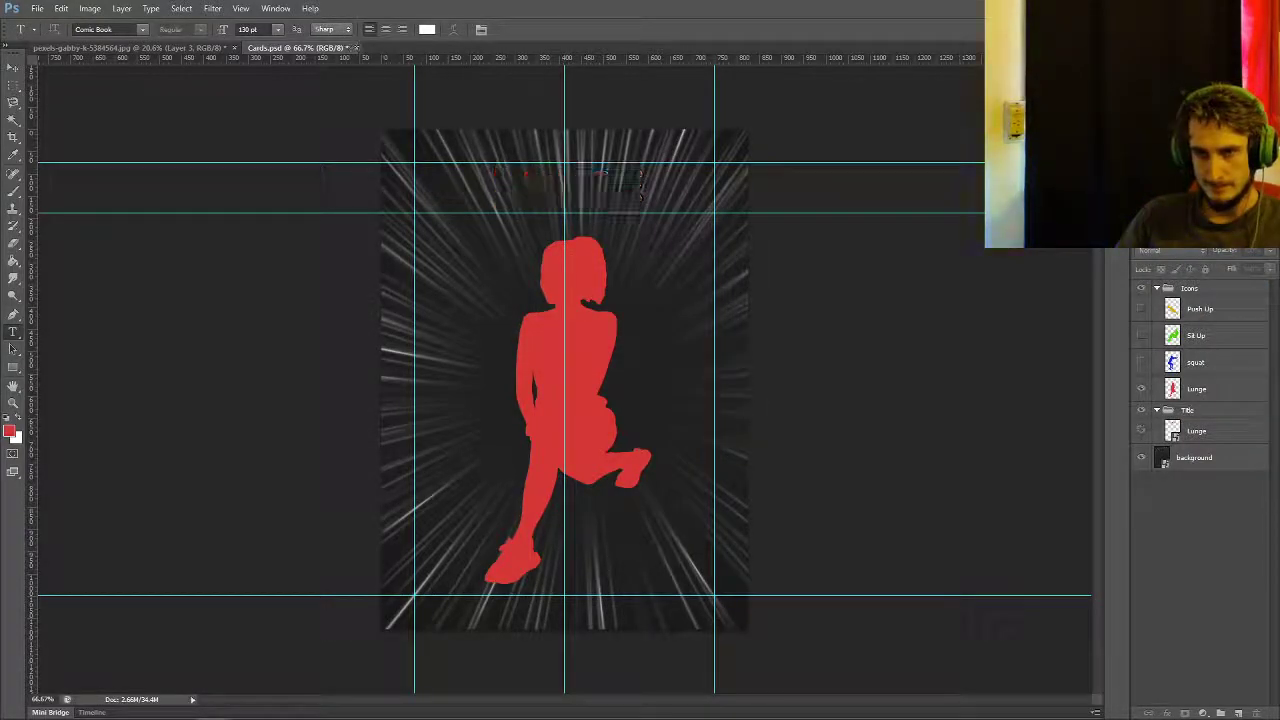
pyautogui.click(1141, 388)
pyautogui.click(1141, 361)
# - Add a white Squat title centred above the silhouette, above the Lunge title layer, and duplicate its text layer
pyautogui.click(1172, 433)
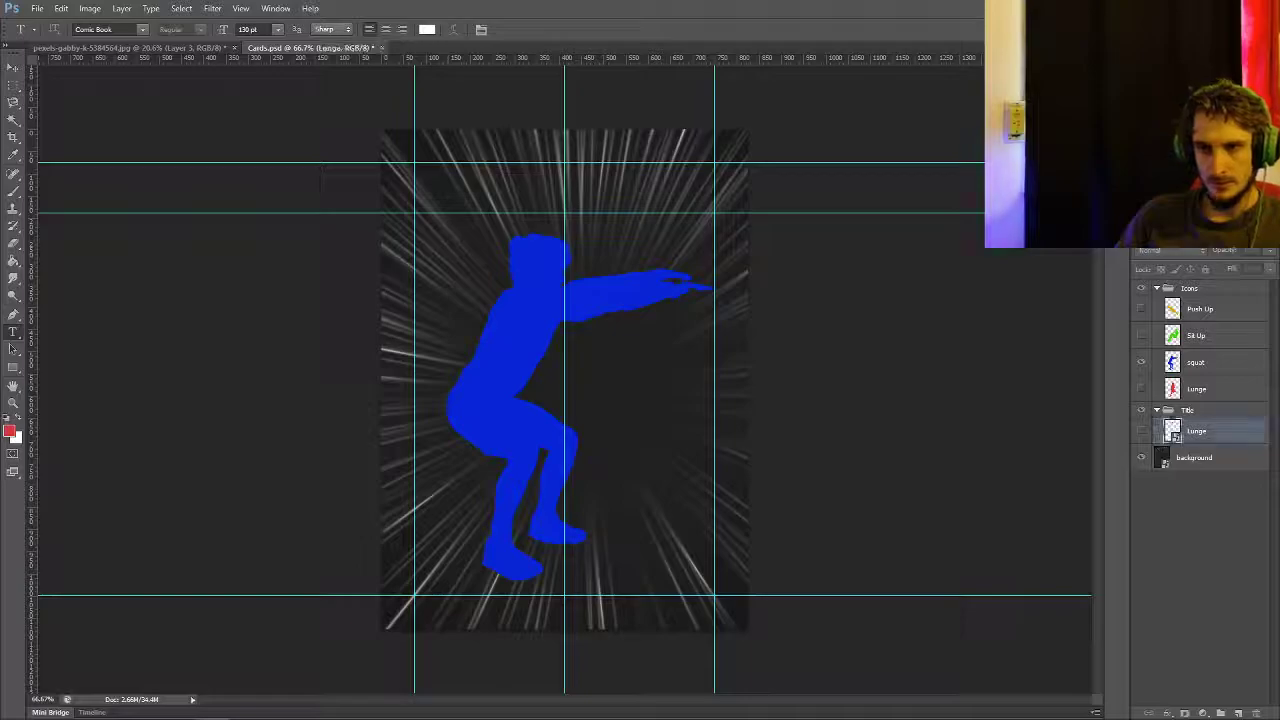
pyautogui.click(488, 197)
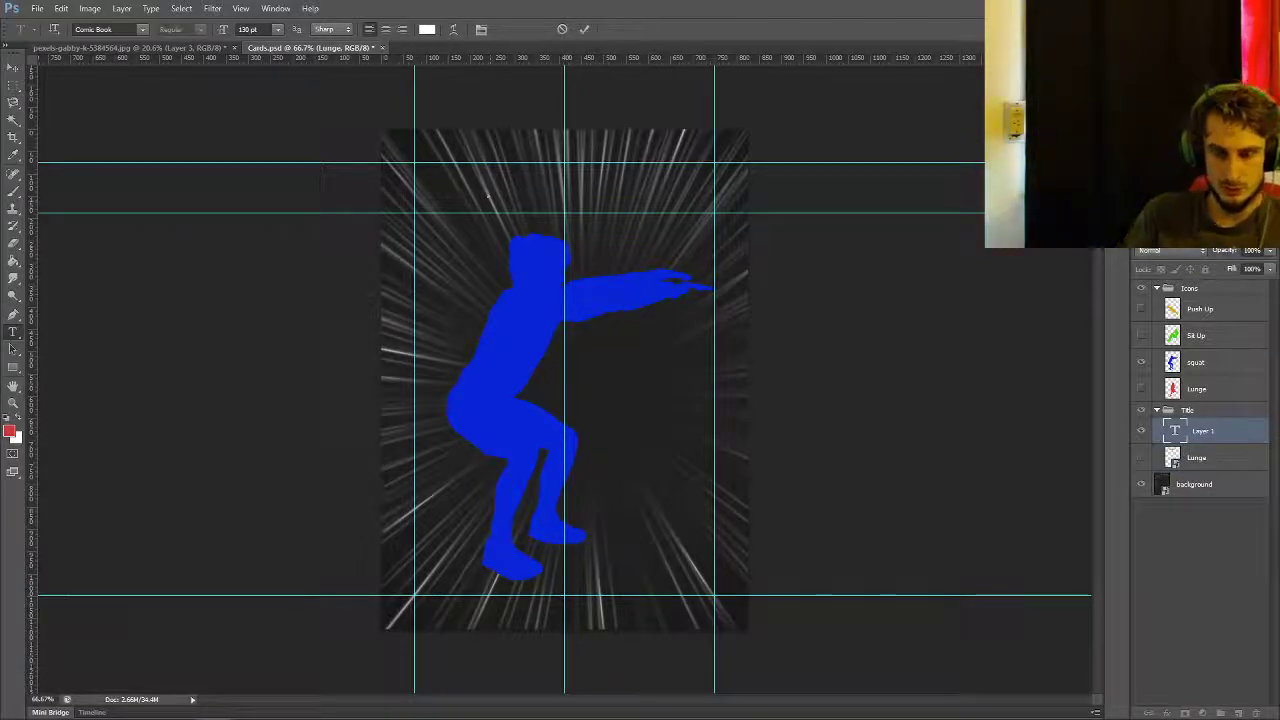
pyautogui.write('Squat')
pyautogui.moveTo(566, 178); pyautogui.dragTo(559, 193)
pyautogui.hotkey('ctrl', 'Return')
pyautogui.hotkey('ctrl', 'j')
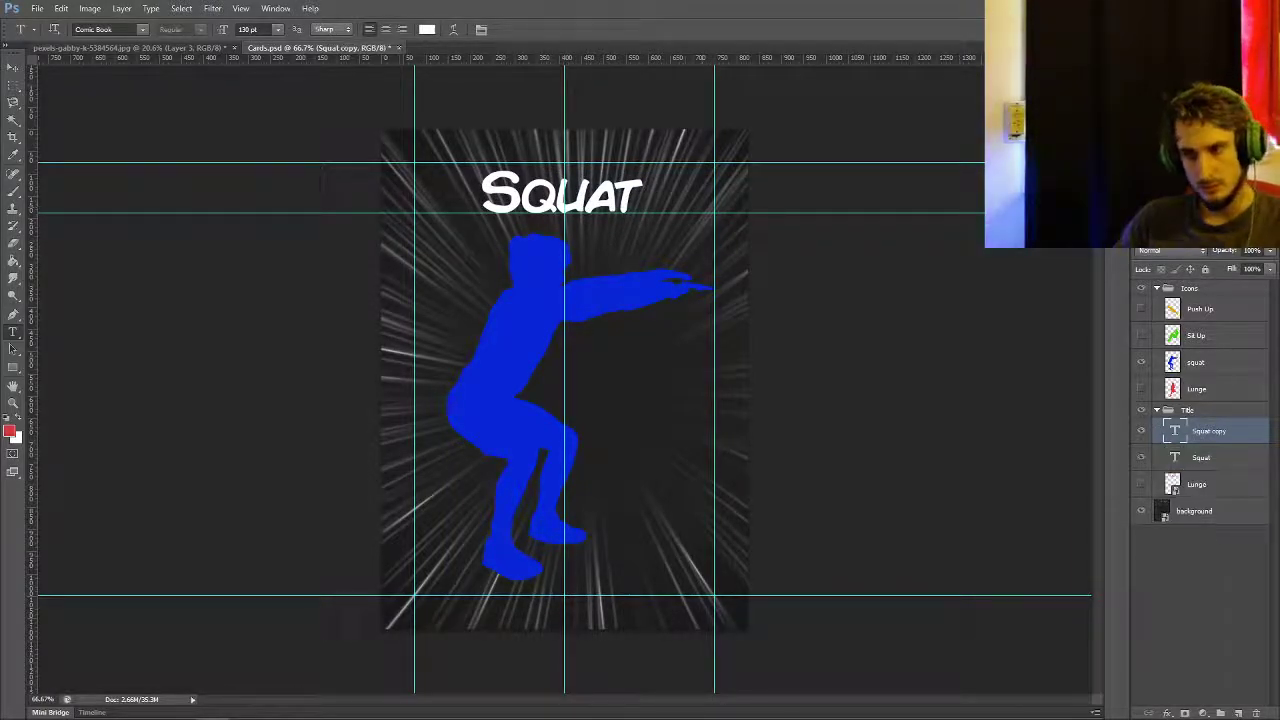
# - Sample the blue of the squat silhouette and apply it to the text of the upper Squat title copy
pyautogui.click(1200, 362)
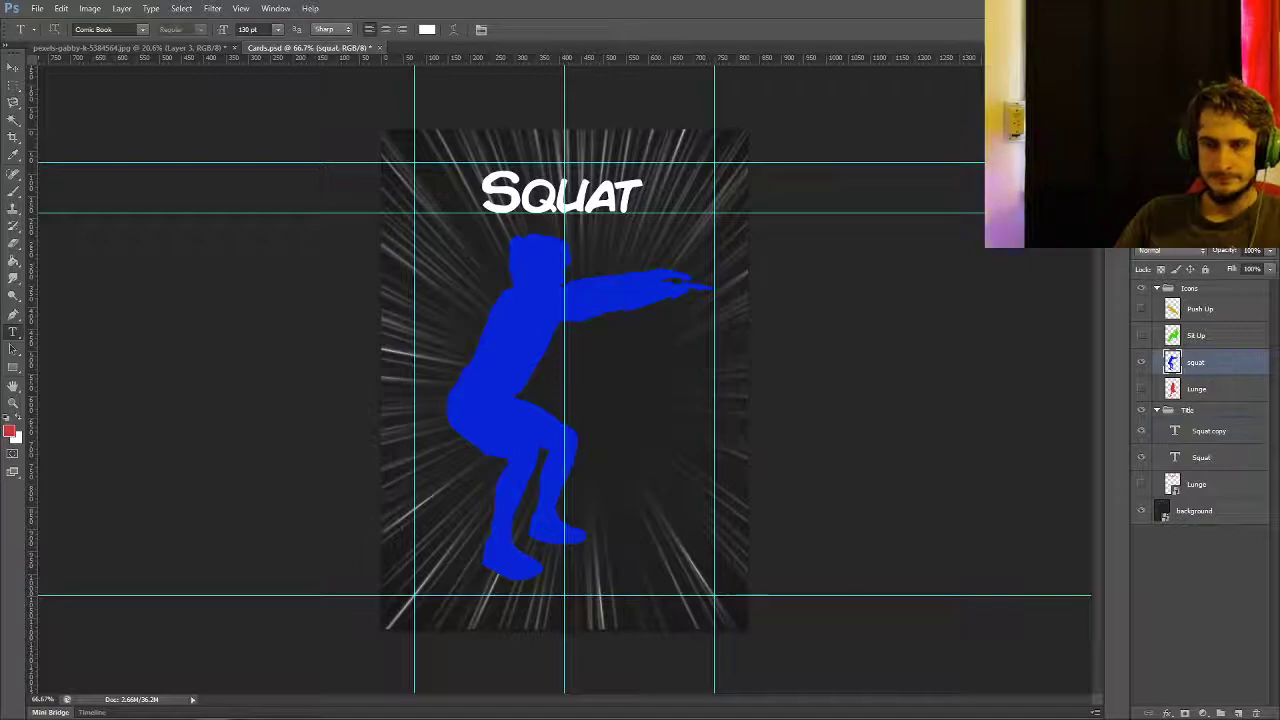
pyautogui.press('i')
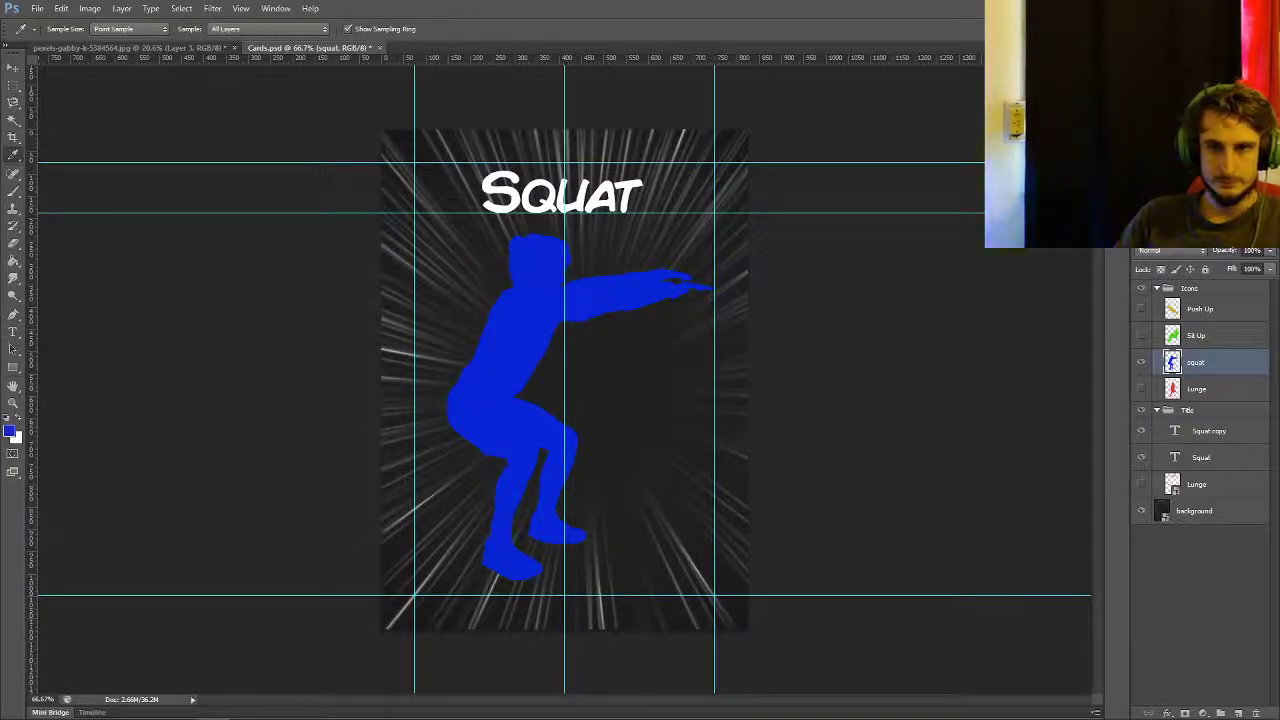
pyautogui.click(1208, 431)
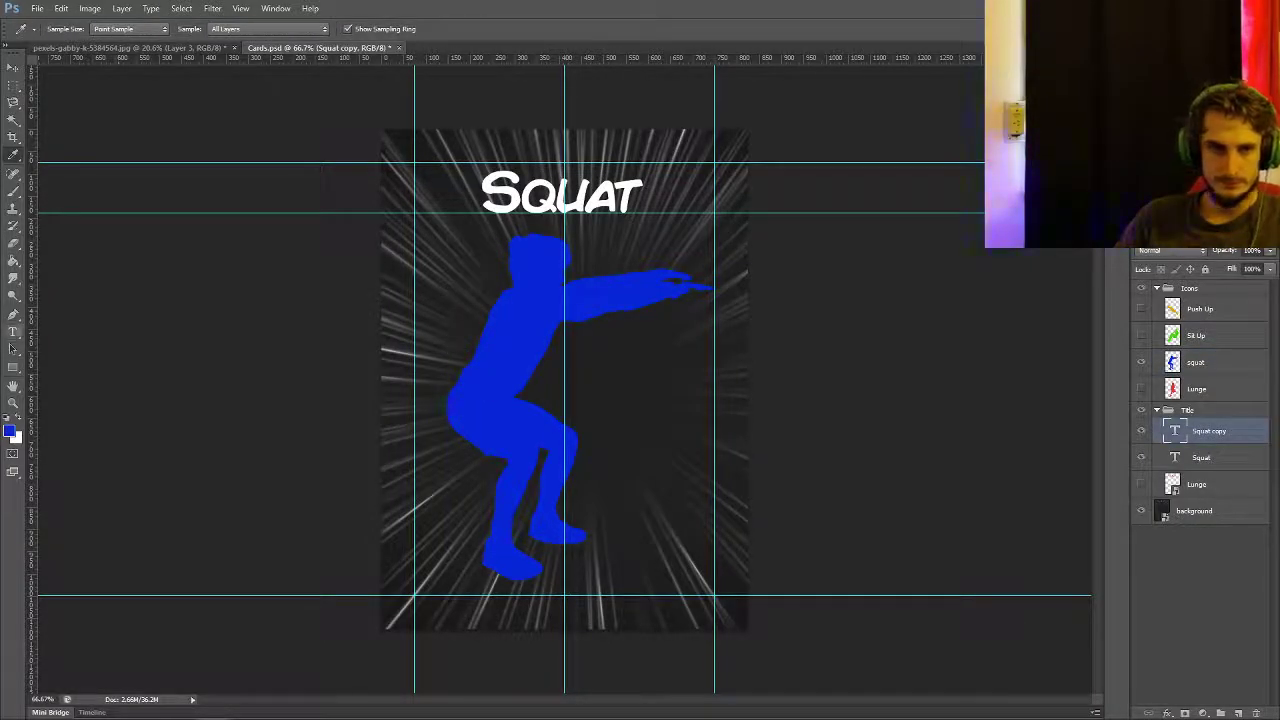
pyautogui.press('t')
pyautogui.press('Return')
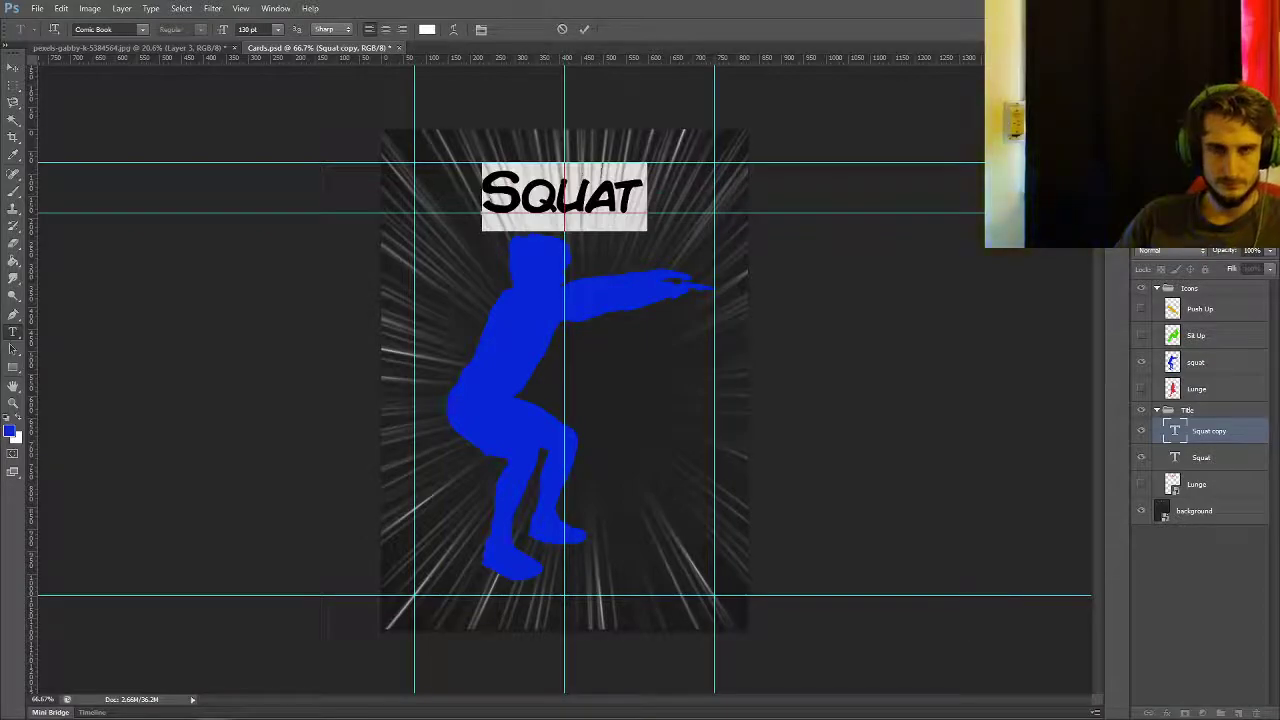
pyautogui.click(427, 29)
pyautogui.click(820, 409)
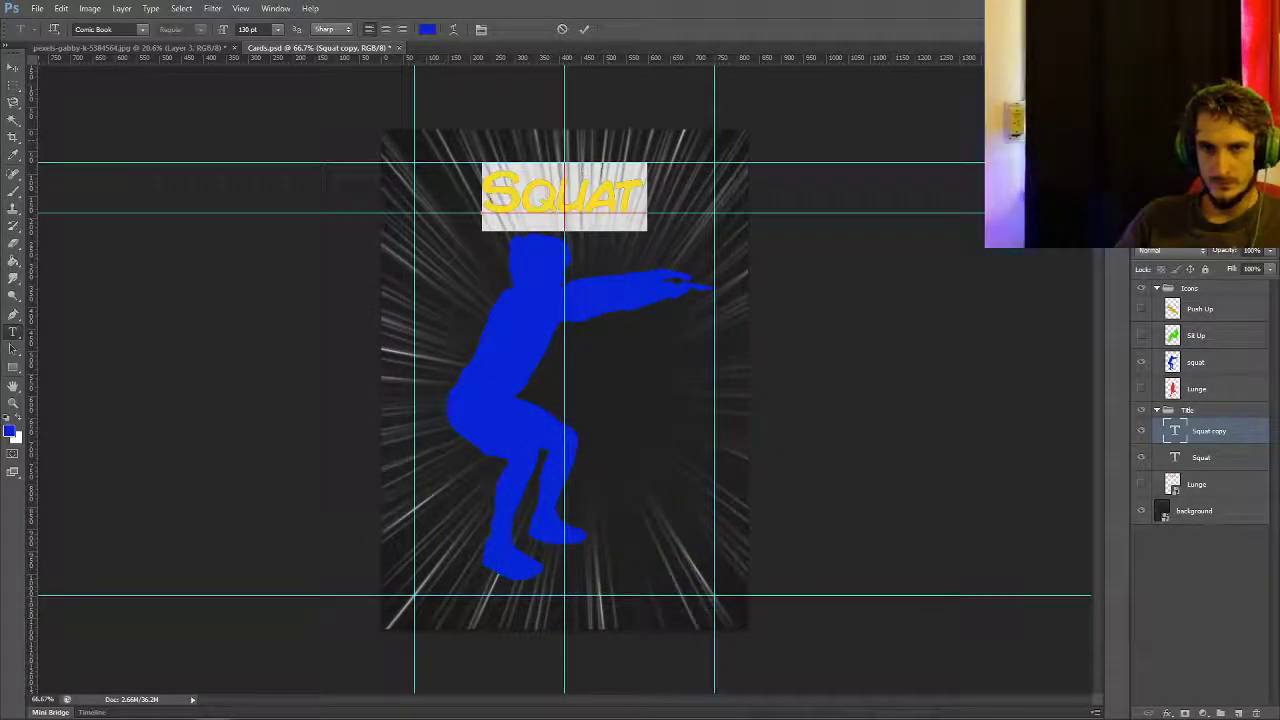
pyautogui.click(585, 29)
# - Offset the white Squat title slightly down and right as a shadow, and convert both Squat text layers into one smart object
pyautogui.click(1200, 457)
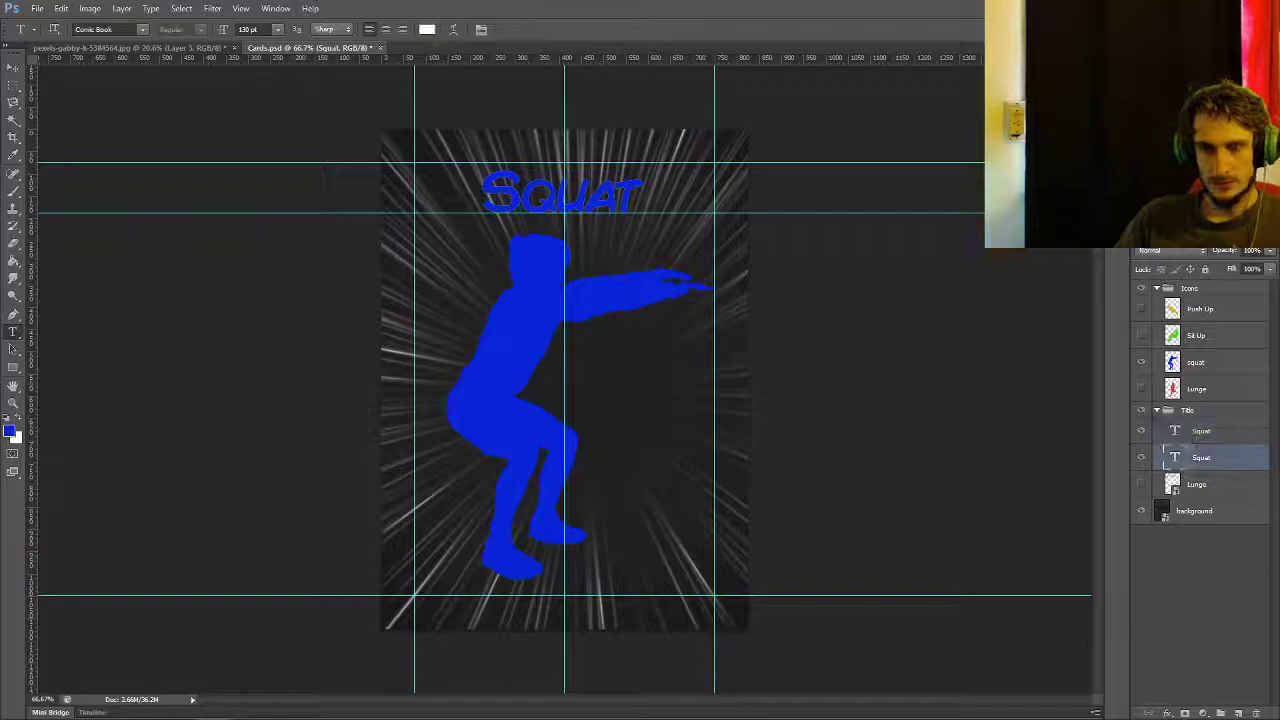
pyautogui.press('v')
pyautogui.moveTo(507, 183); pyautogui.dragTo(510, 185)
pyautogui.keyDown('shift'); pyautogui.click(1200, 430); pyautogui.keyUp('shift')
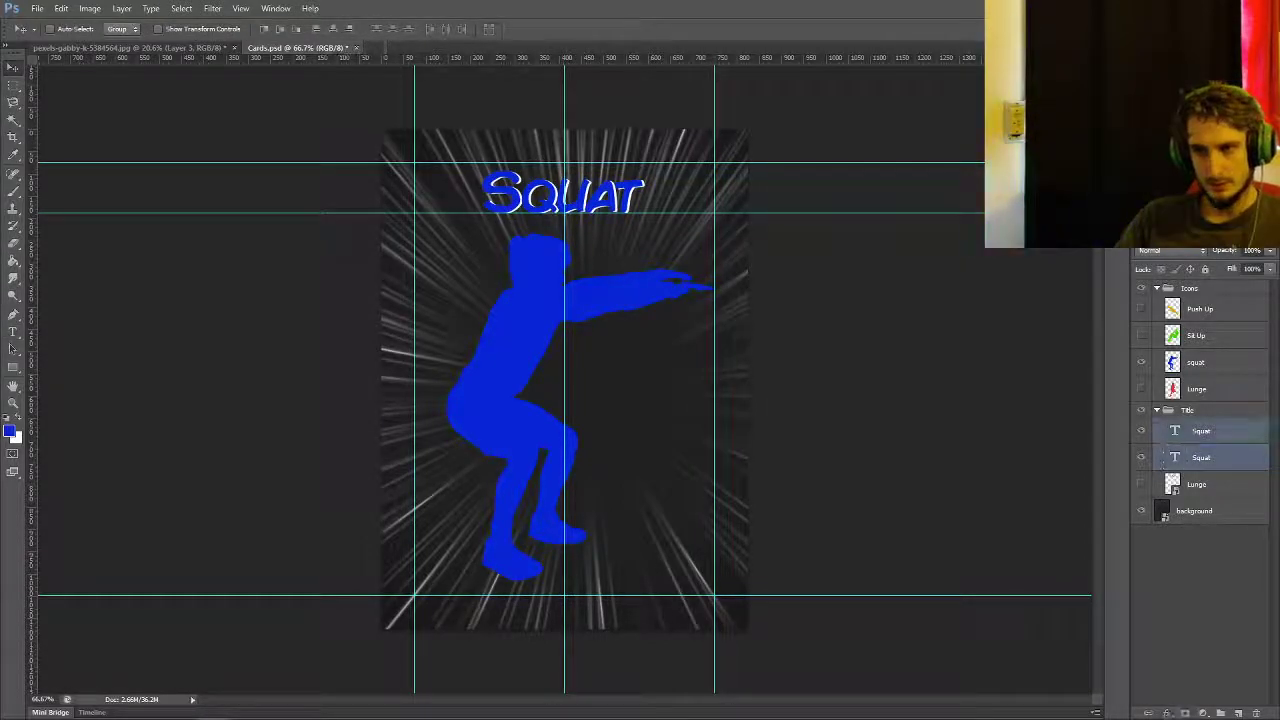
pyautogui.rightClick(1207, 445)
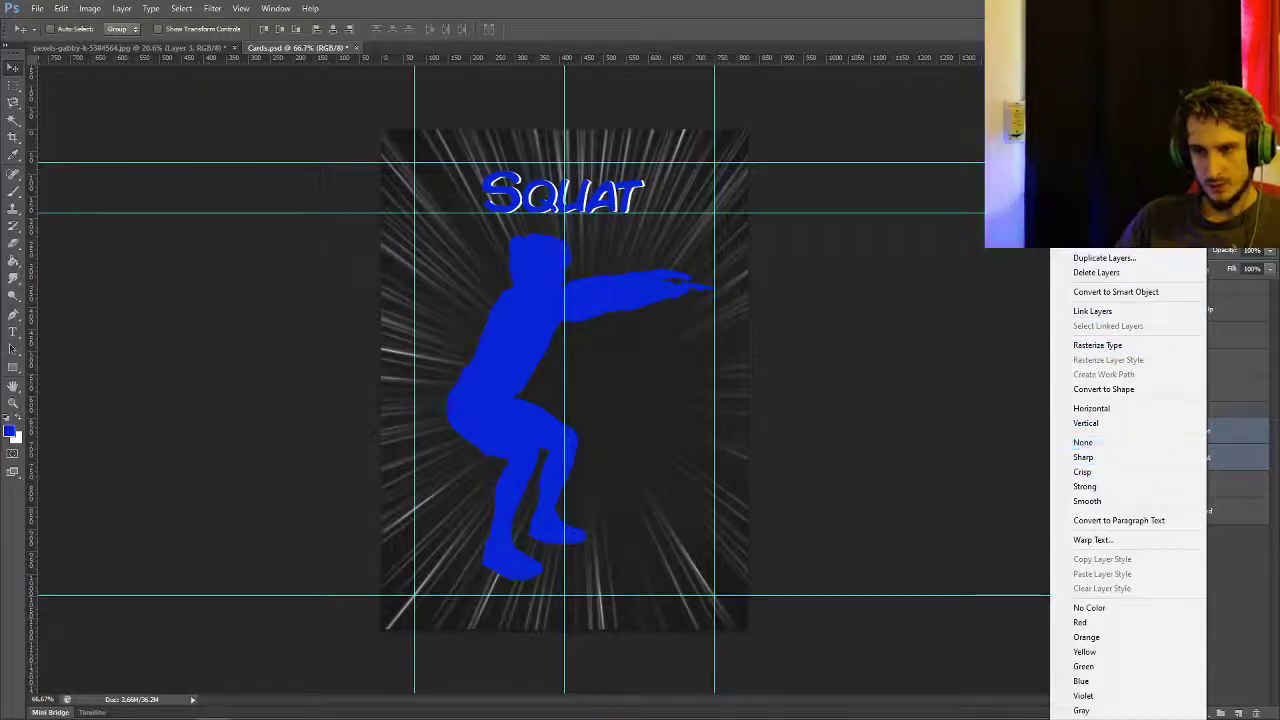
pyautogui.click(1115, 291)
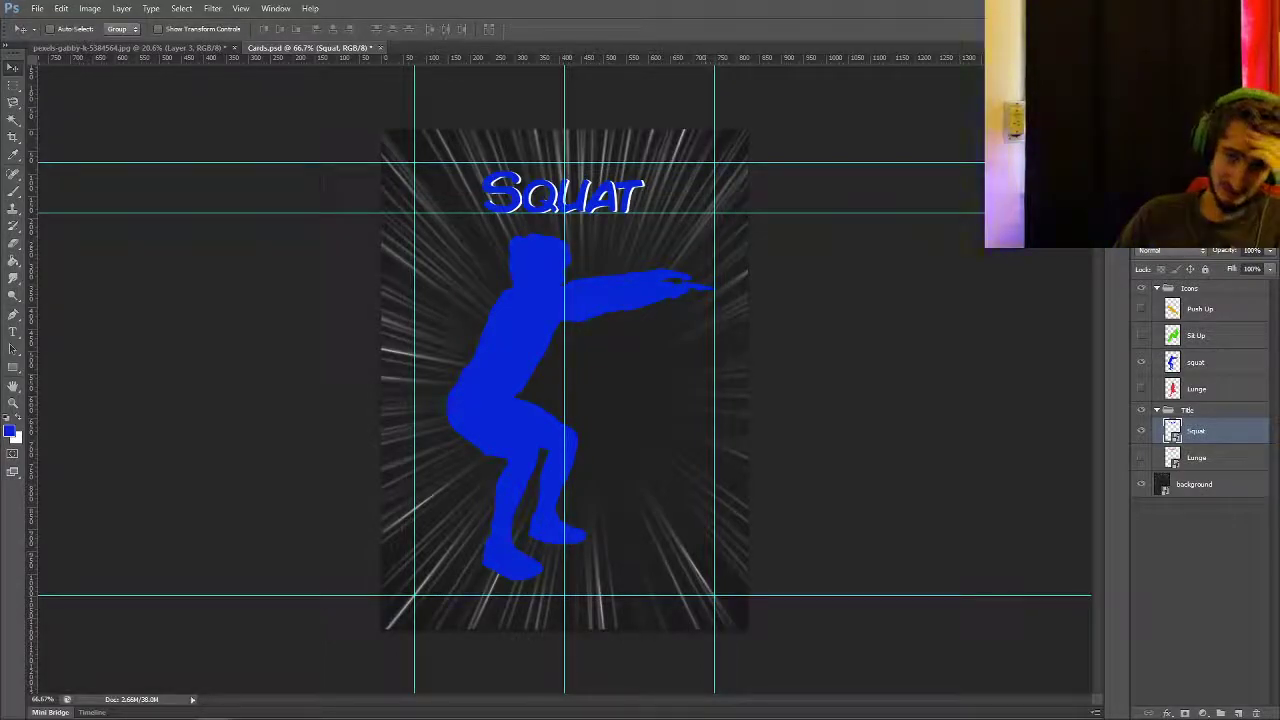
# - Set the foreground colour to the lighter blue 5167eb and fill the squat silhouette with it
pyautogui.click(9, 431)
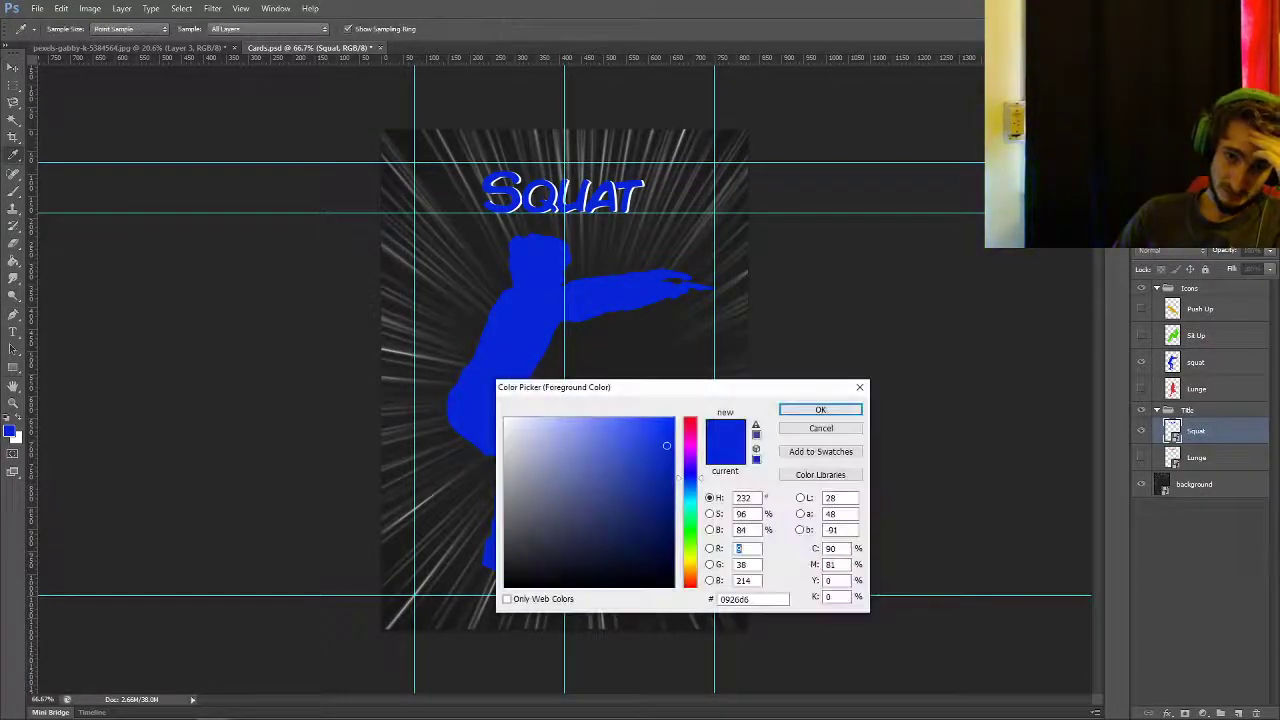
pyautogui.click(615, 430)
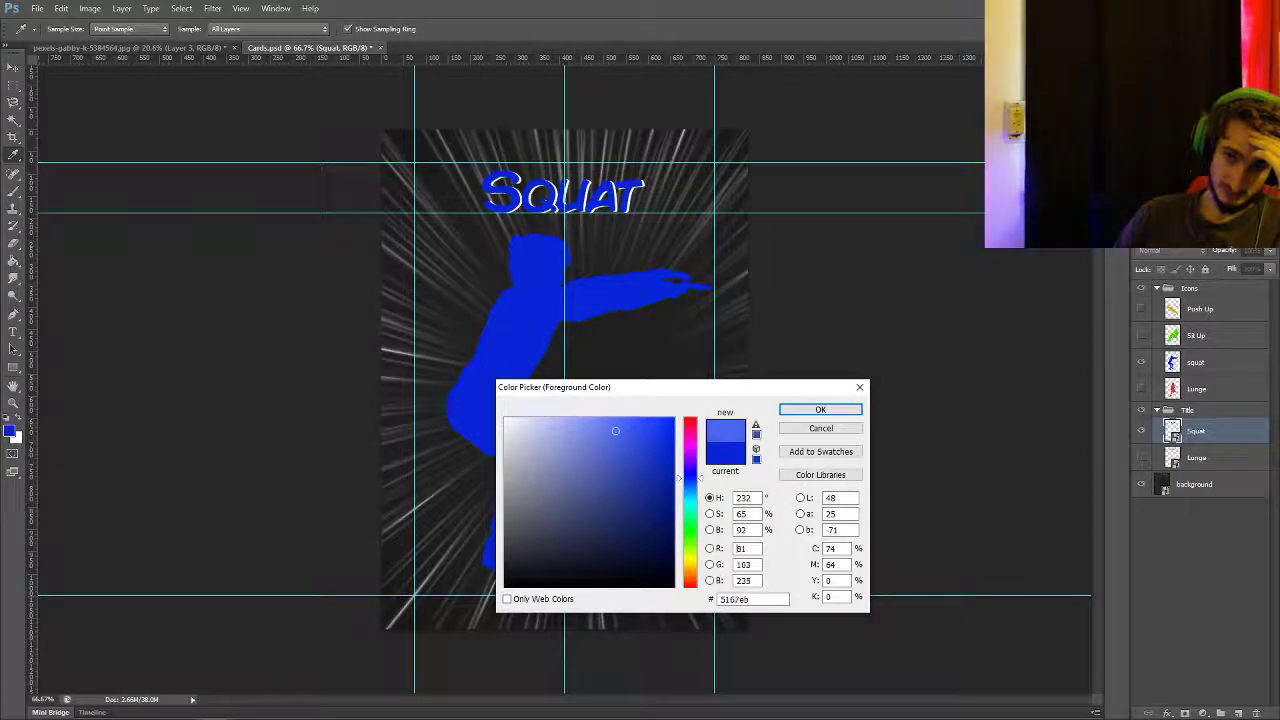
pyautogui.click(820, 409)
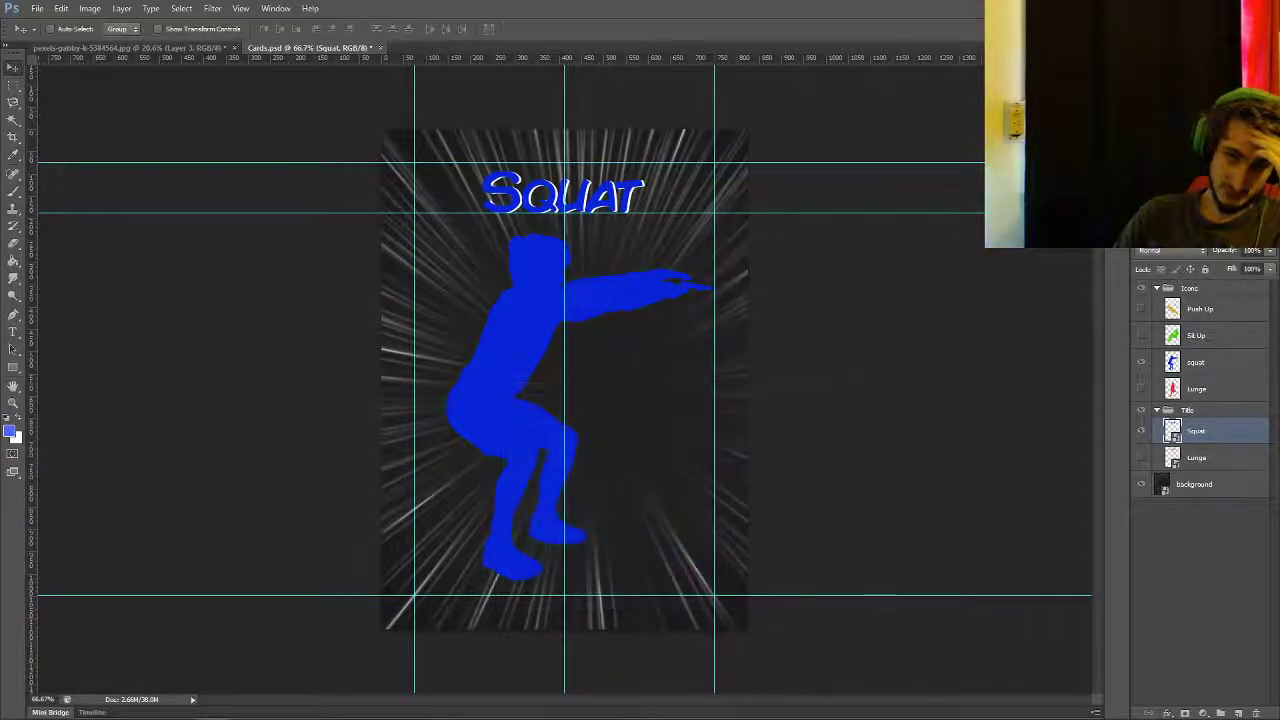
pyautogui.click(13, 261)
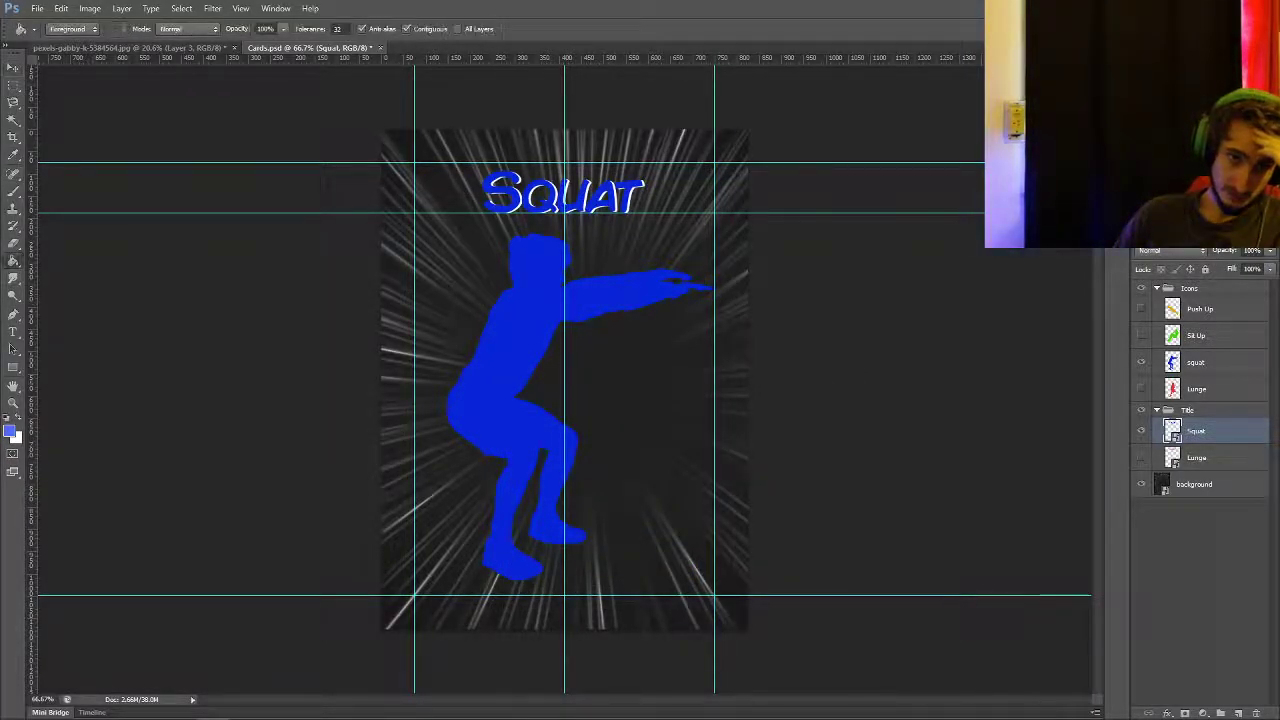
pyautogui.click(1195, 362)
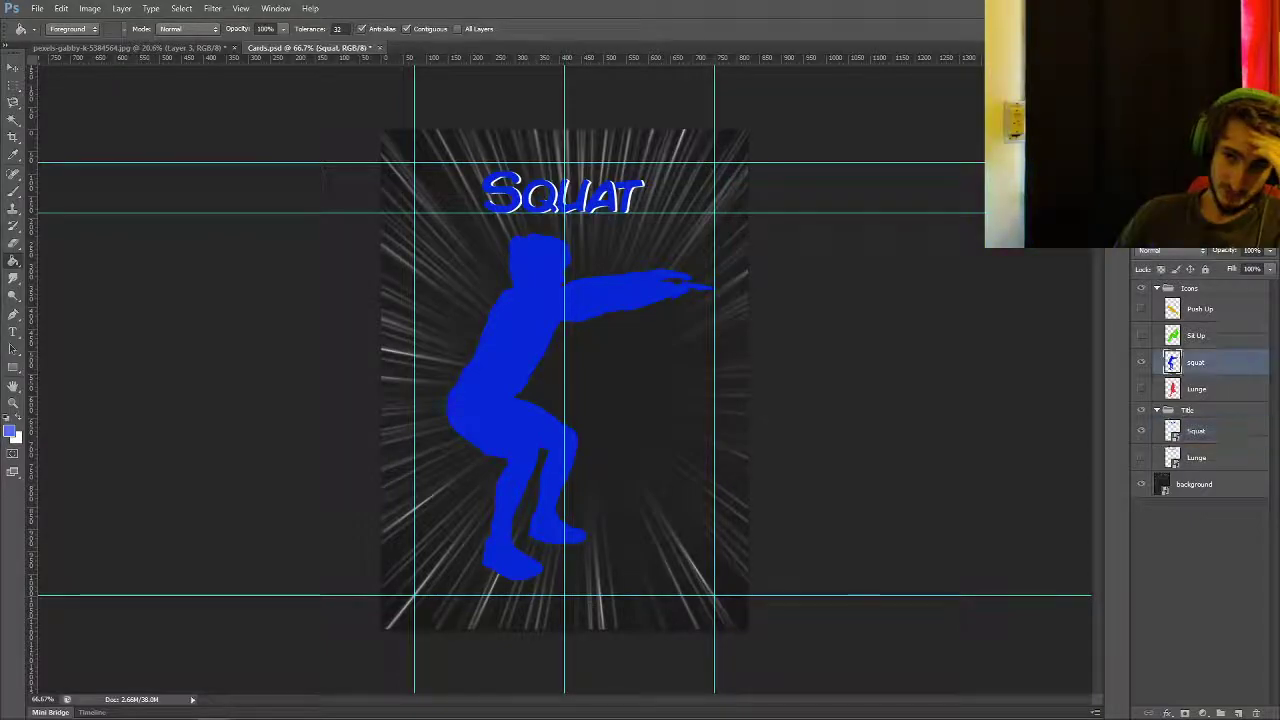
pyautogui.click(676, 282)
# - Rasterize the Squat title layer and recolour its dark blue letters with the same lighter blue as the silhouette
pyautogui.click(1196, 430)
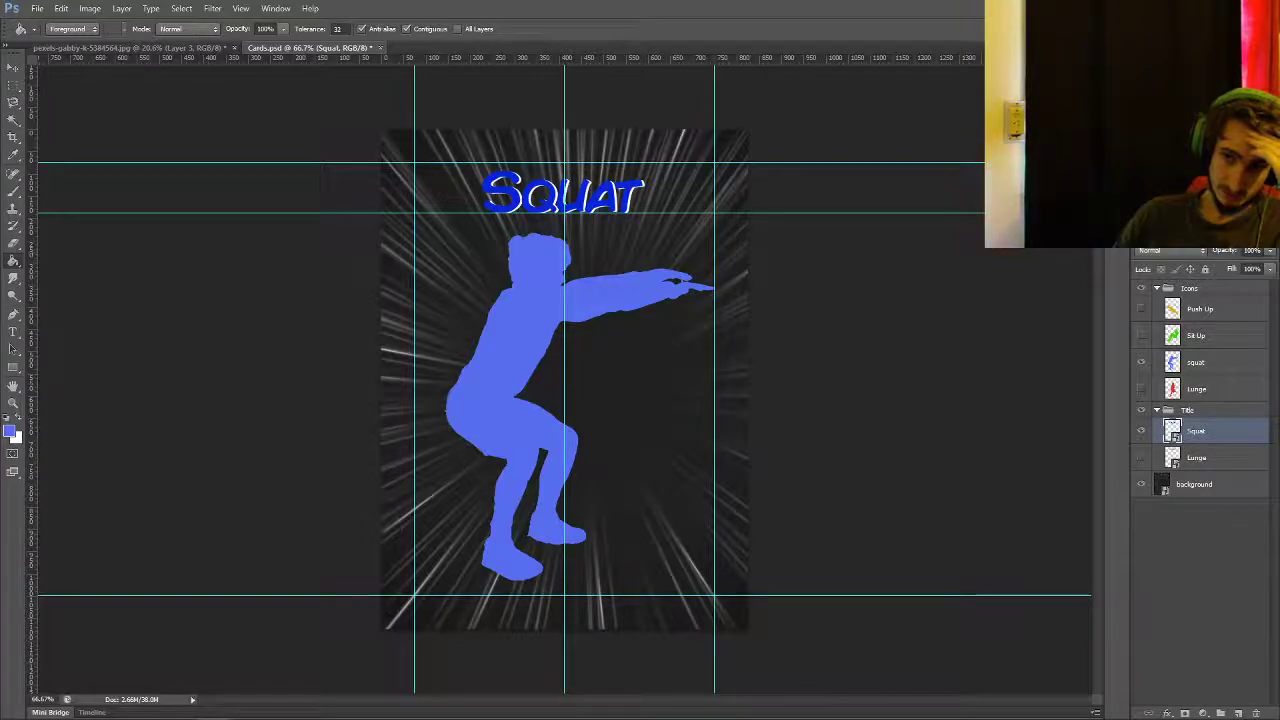
pyautogui.rightClick(1196, 430)
pyautogui.click(1110, 392)
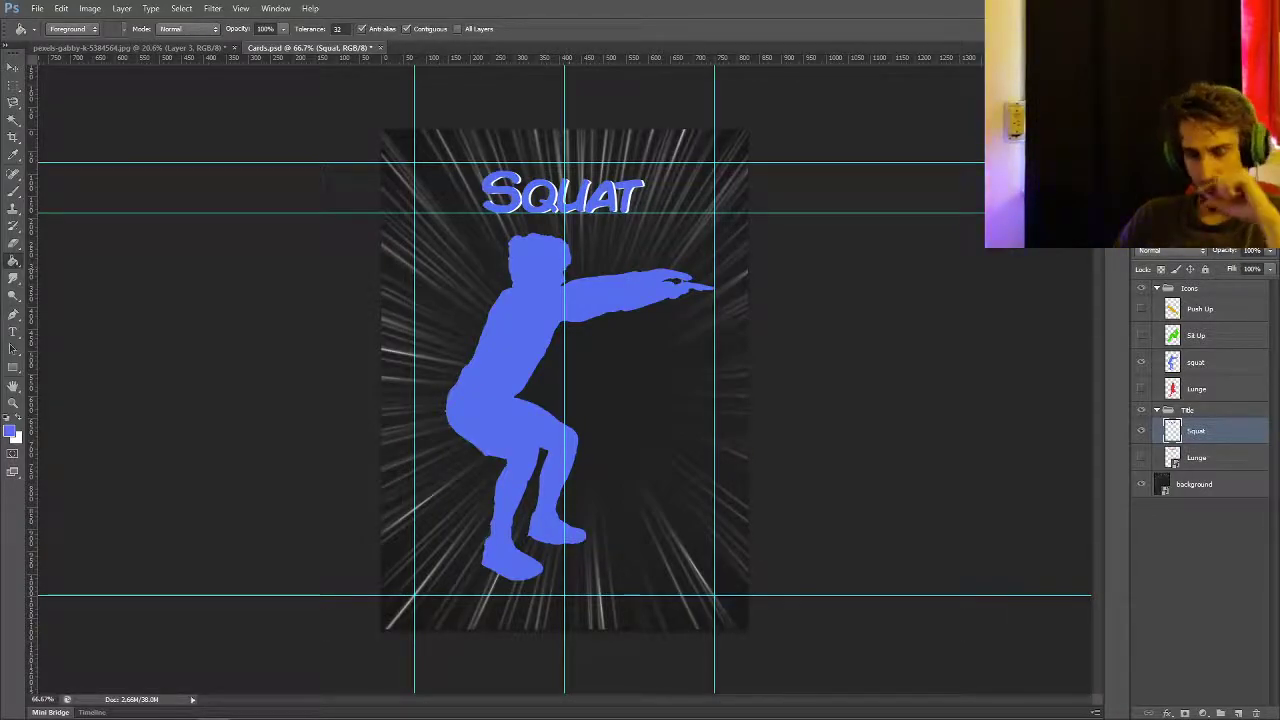
pyautogui.click(13, 84)
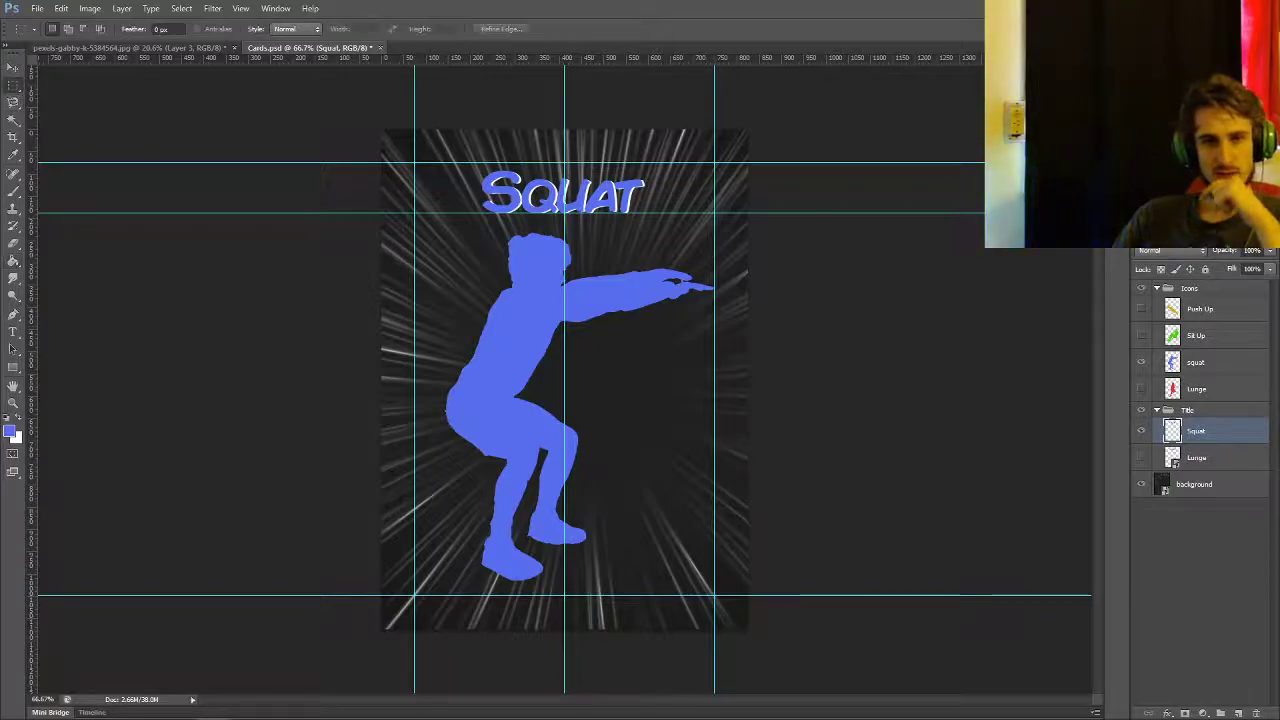
# - Save a copy of the card as a JPEG named Squat.jpg in the Cards folder
pyautogui.click(37, 8)
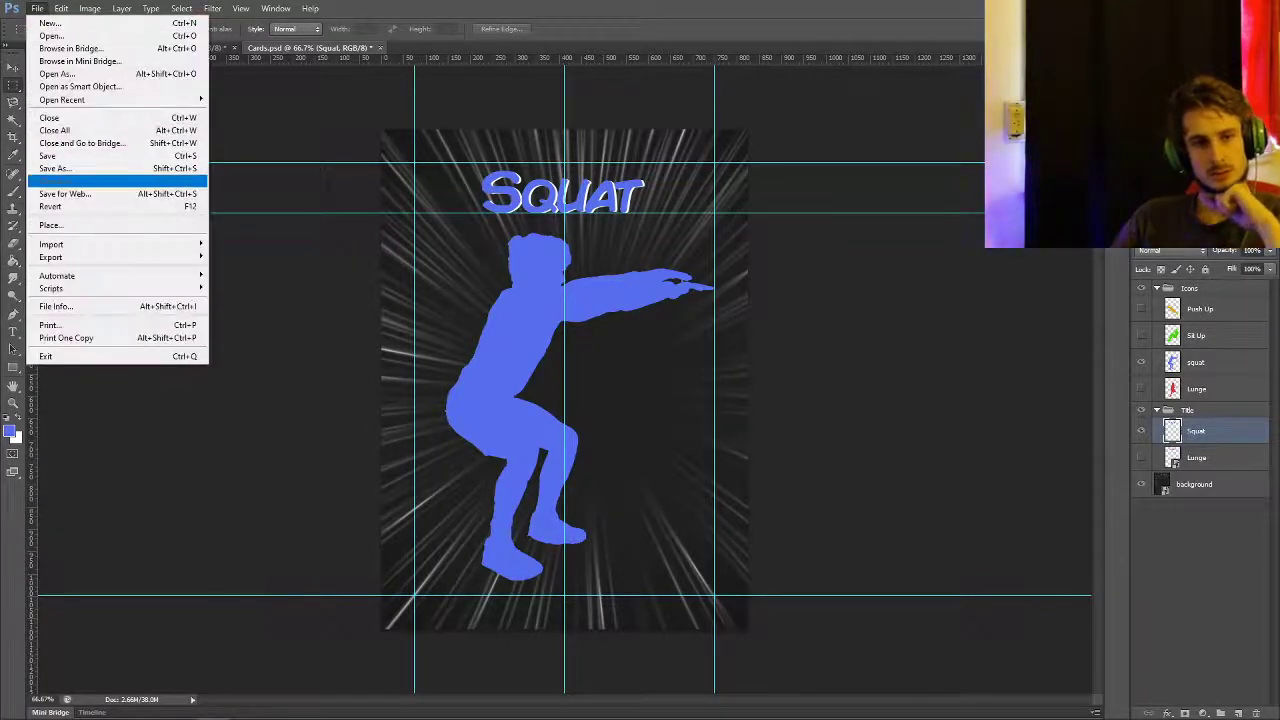
pyautogui.click(55, 168)
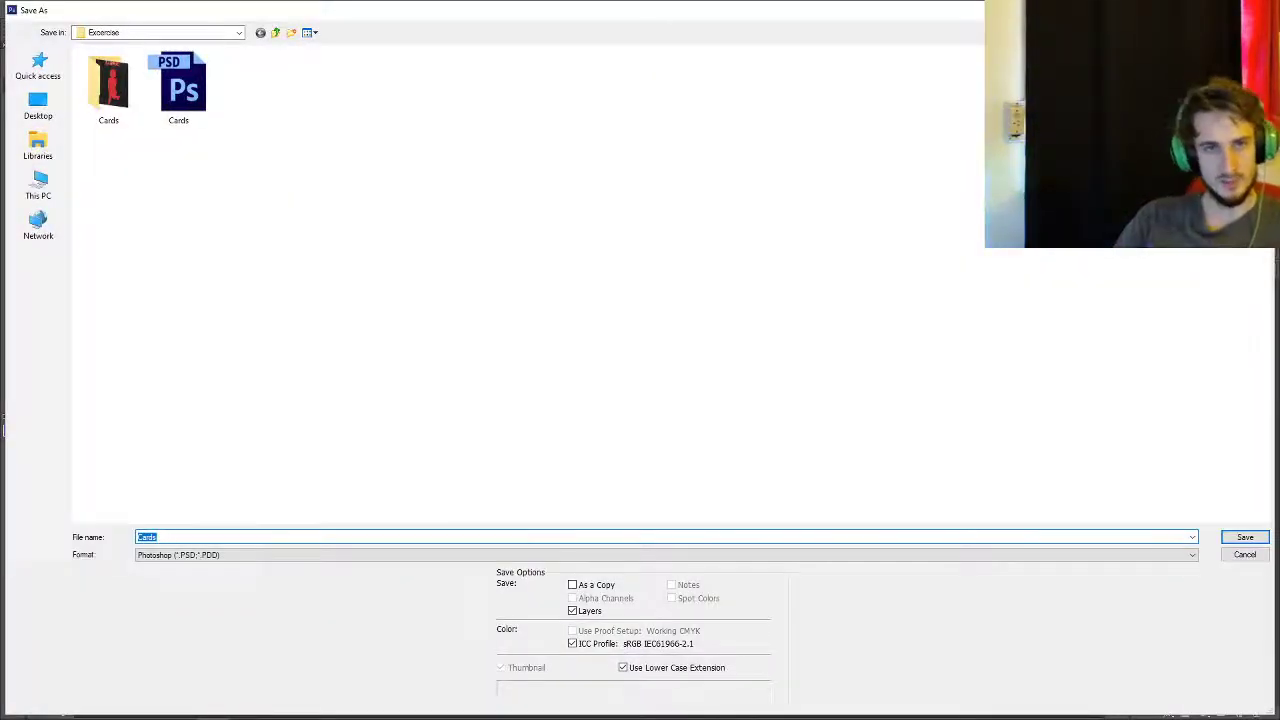
pyautogui.write('Squat.jpg')
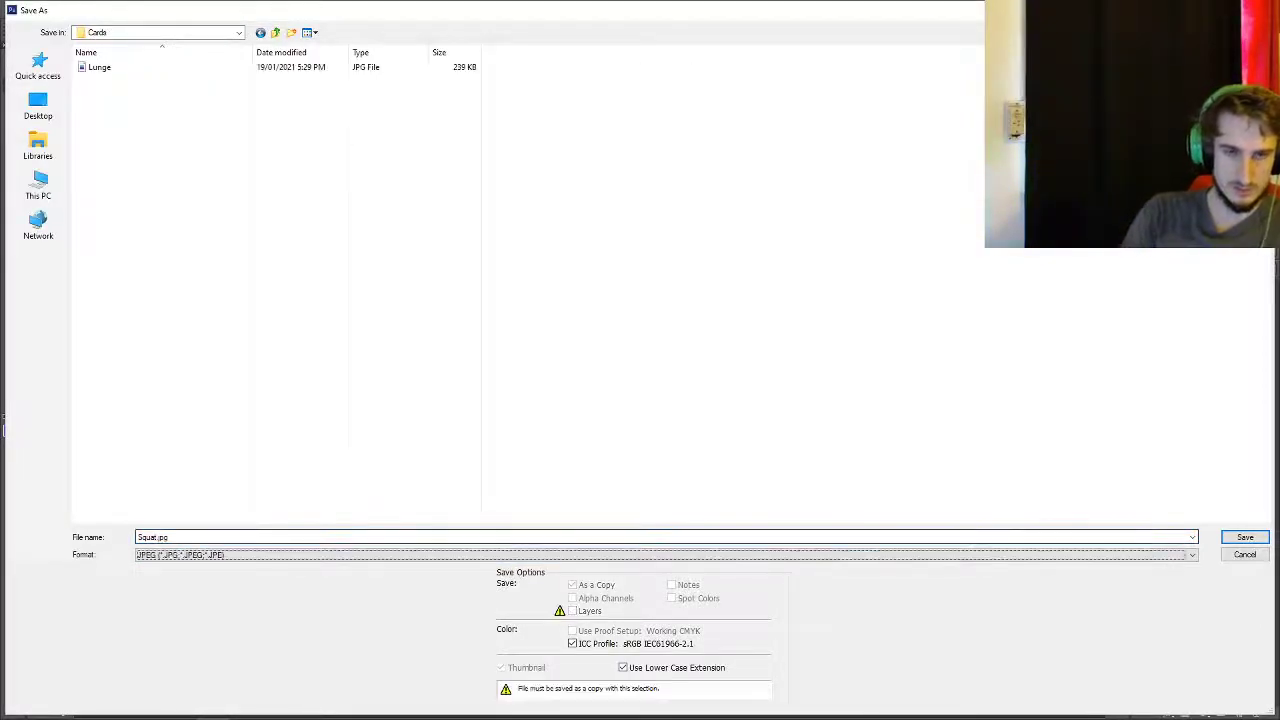
pyautogui.press('Return')
pyautogui.press('Return')
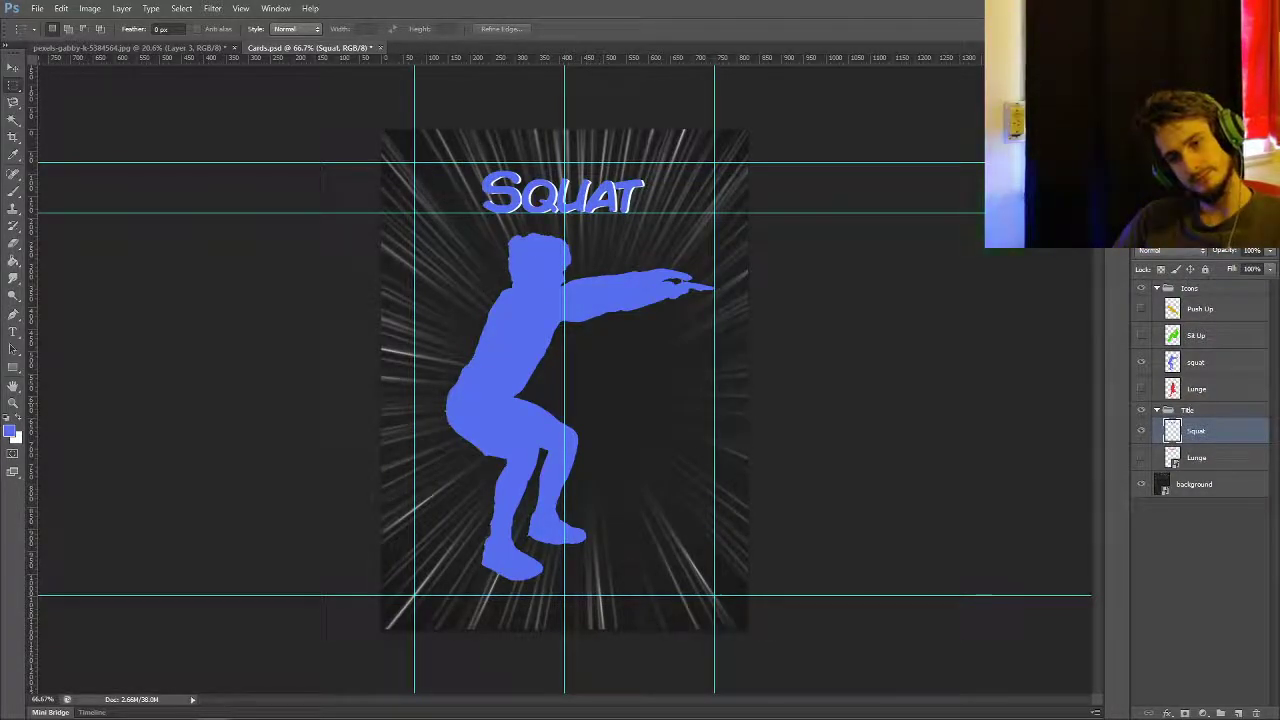
# - Duplicate the squat silhouette layer in the Icons group
pyautogui.click(1196, 362)
pyautogui.hotkey('ctrl', 'j')
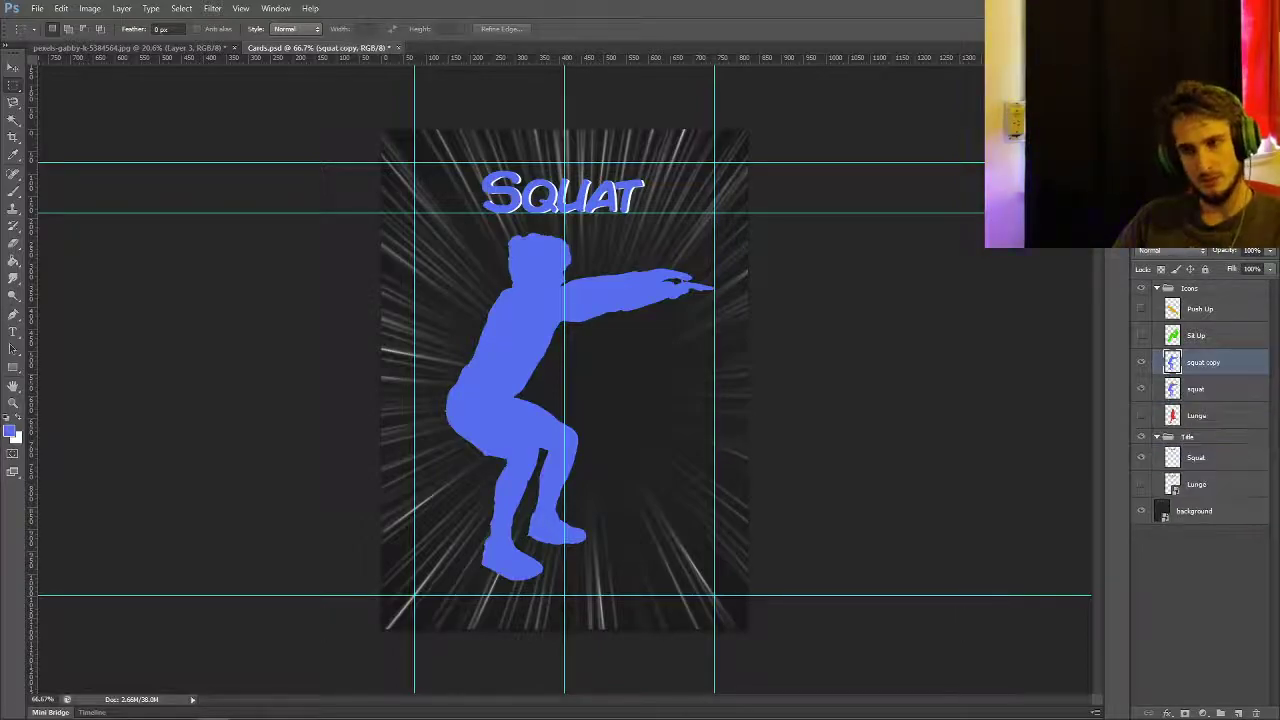
# - Fill the figure on the squat copy layer with white (#ffffff) using the Paint Bucket
pyautogui.press('v')
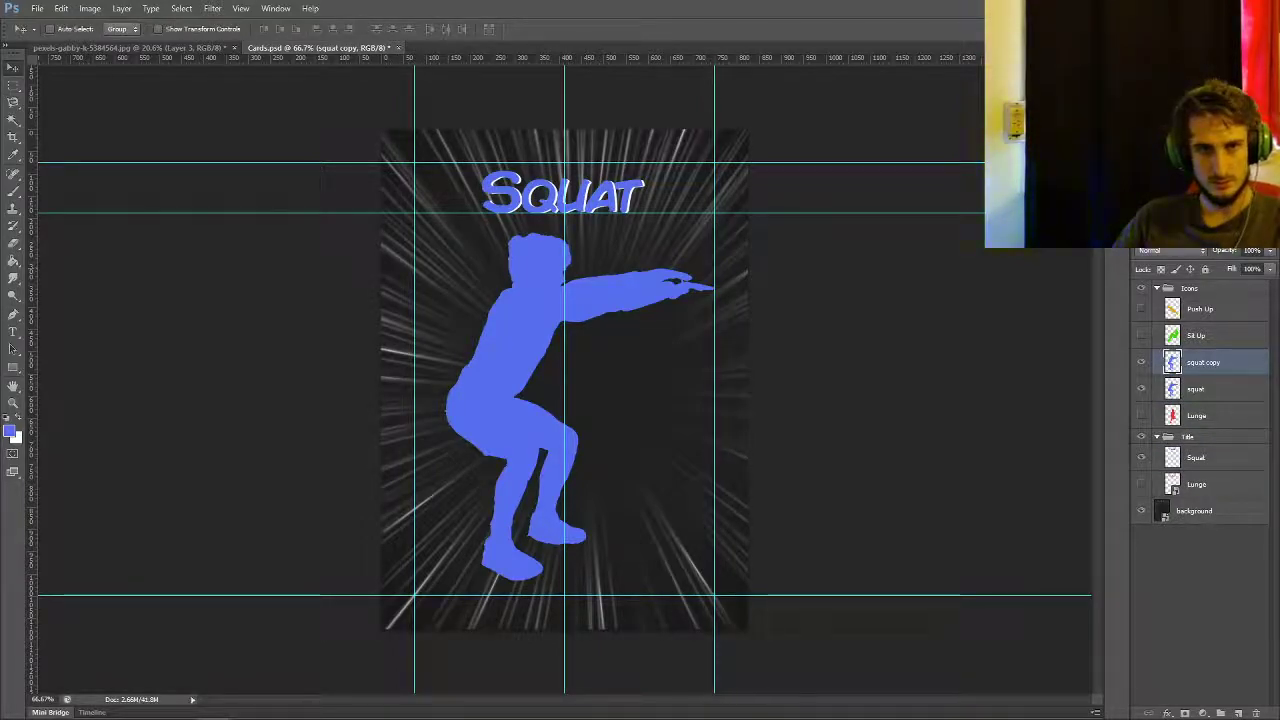
pyautogui.press('g')
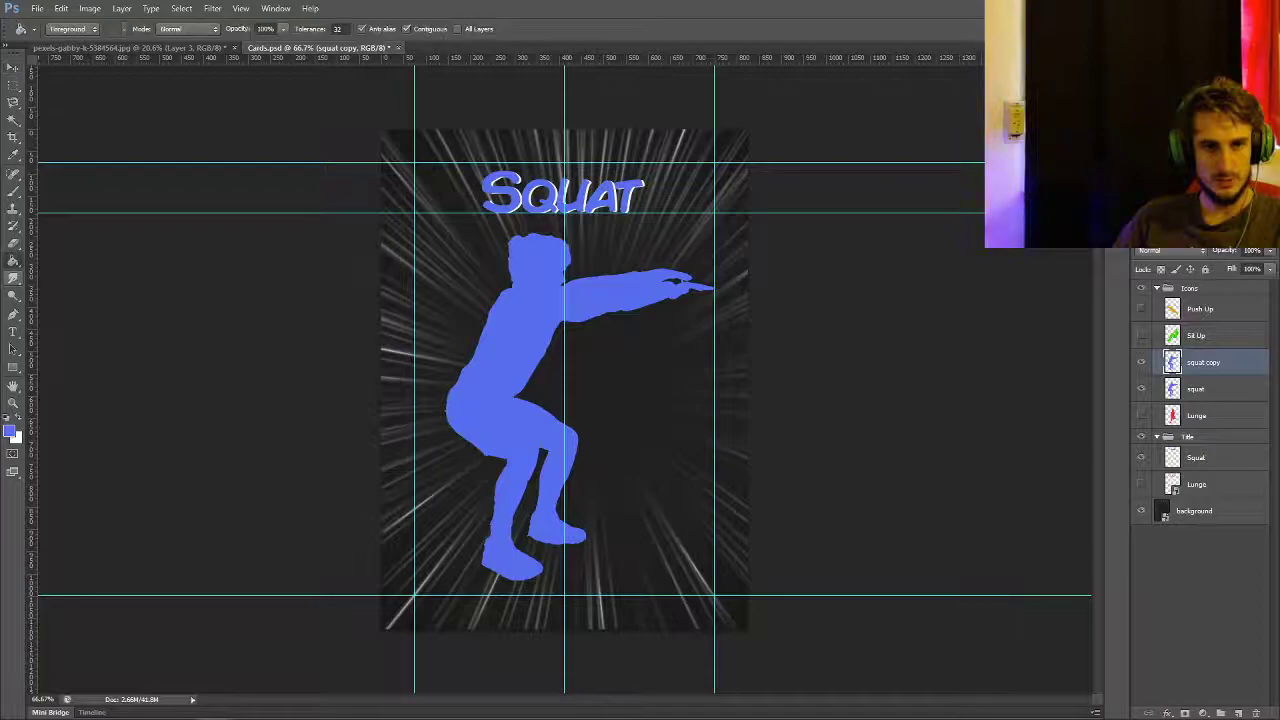
pyautogui.click(9, 431)
pyautogui.click(506, 419)
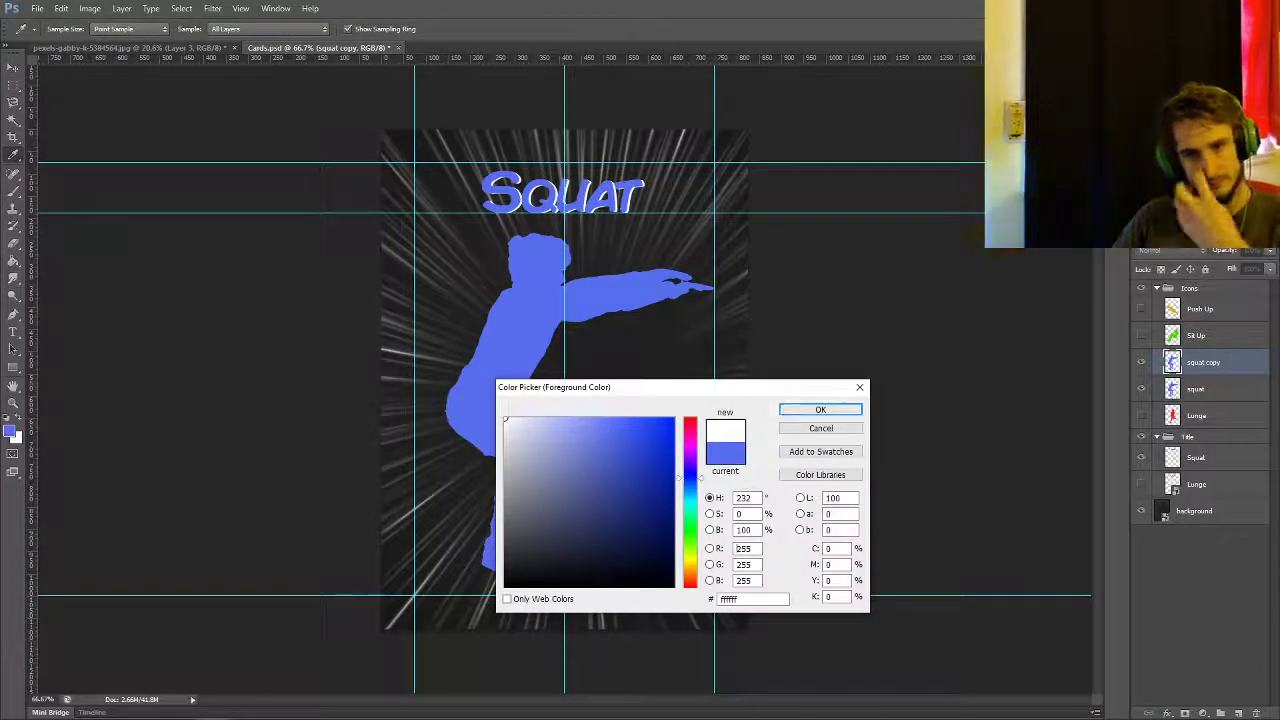
pyautogui.click(820, 409)
pyautogui.click(525, 565)
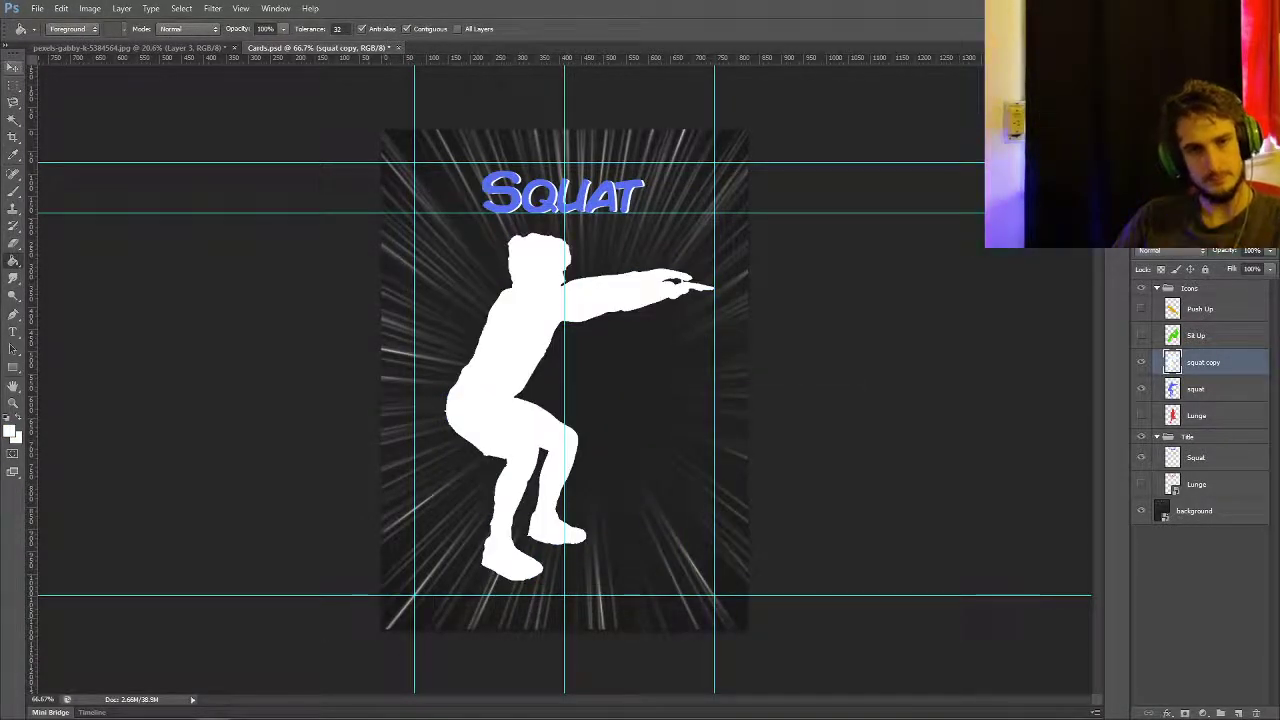
# - Place the white squat copy layer beneath squat and offset it slightly right and down as a shadow edge
pyautogui.press('v')
pyautogui.moveTo(1203, 362); pyautogui.dragTo(1200, 396)
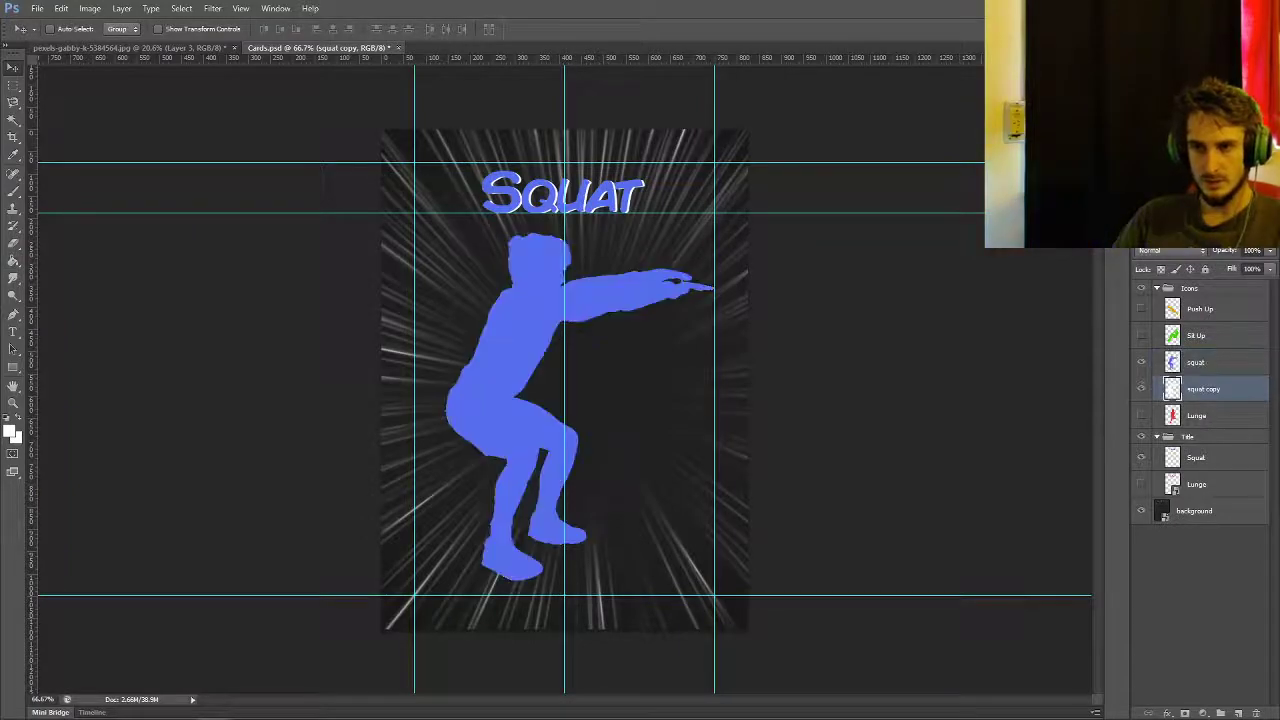
pyautogui.moveTo(503, 281); pyautogui.dragTo(518, 289)
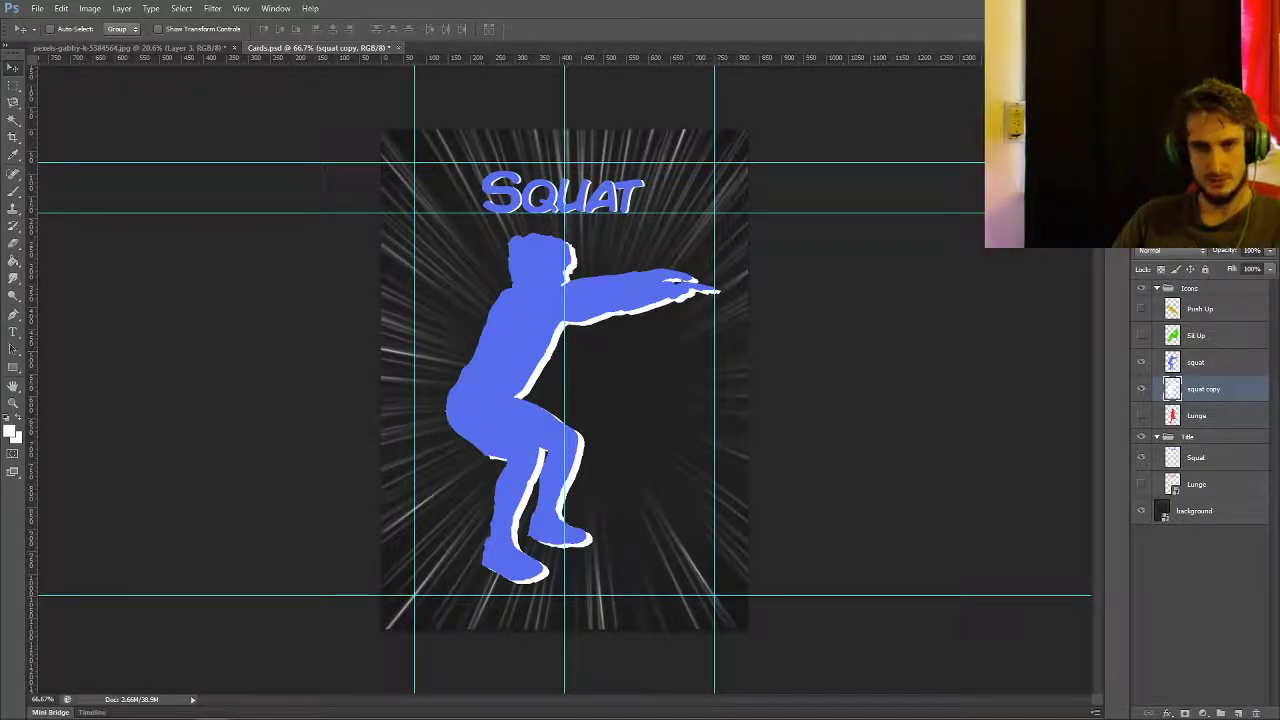
# - Save the card as Squat.jpg in the Cards folder
pyautogui.click(37, 8)
pyautogui.click(60, 163)
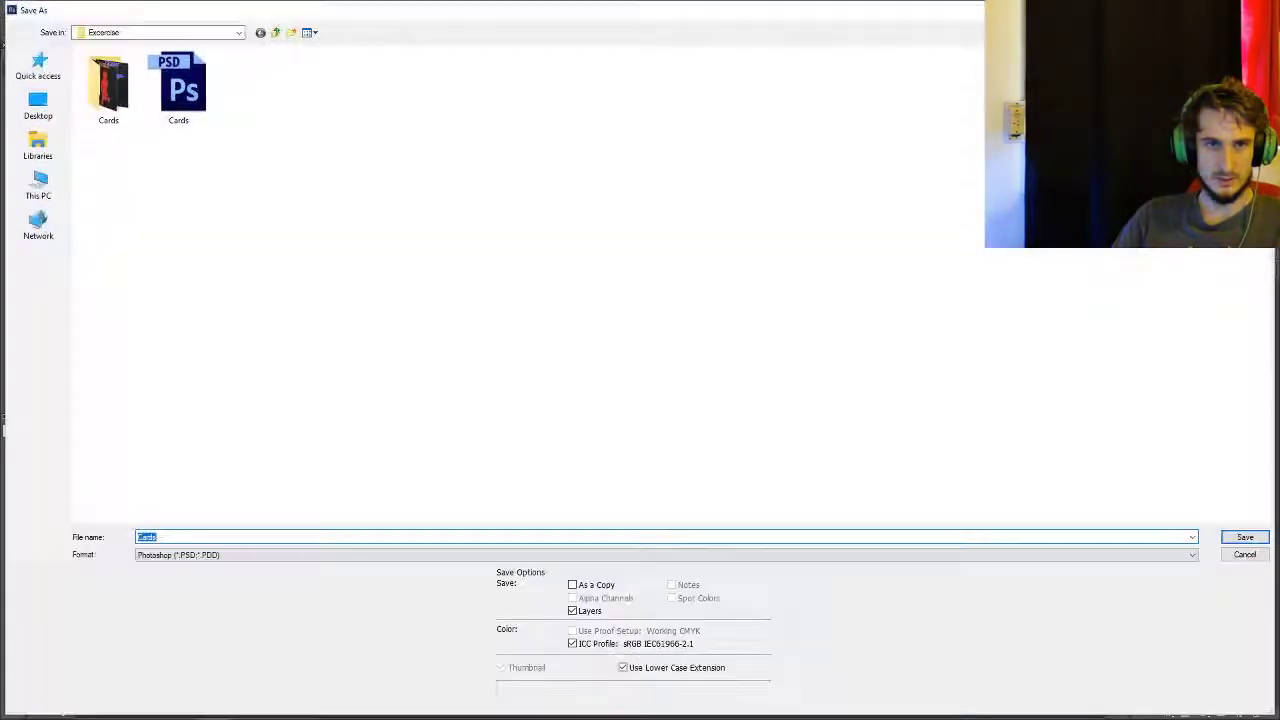
pyautogui.press('Return')
pyautogui.hotkey('ctrl', 'a')
pyautogui.write('S')
pyautogui.press('Down')
pyautogui.press('Return')
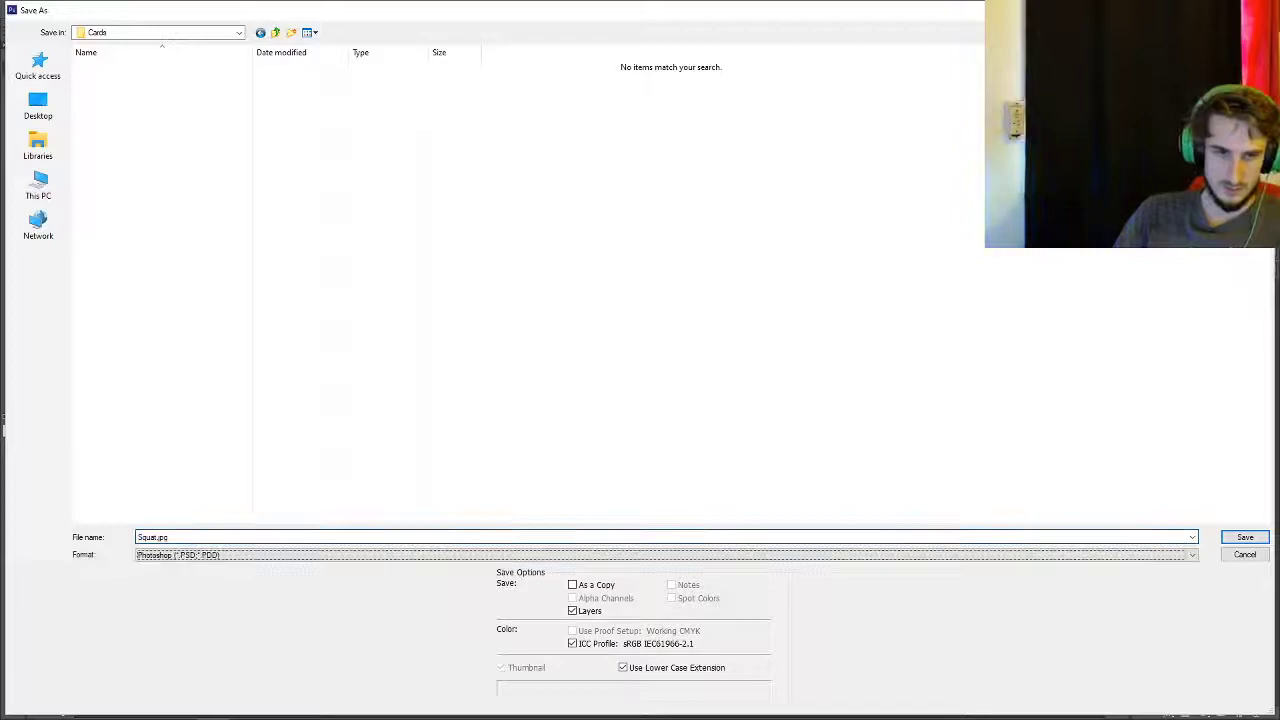
pyautogui.press('Return')
pyautogui.press('Return')
pyautogui.press('Return')
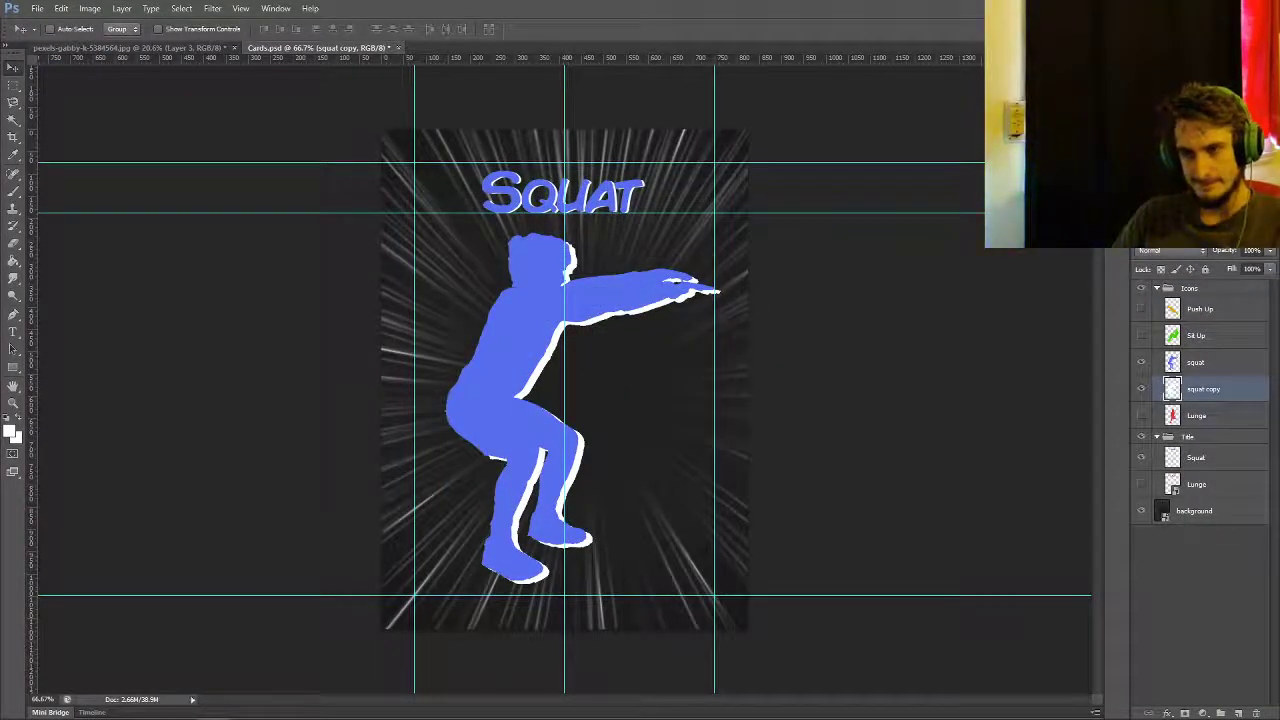
# - Combine the squat and squat copy layers into one smart object
pyautogui.keyDown('ctrl'); pyautogui.click(1198, 362); pyautogui.keyUp('ctrl')
pyautogui.rightClick(1198, 362)
pyautogui.click(1110, 339)
# - Hide the squat icon and Squat title, and show the Lunge icon and Lunge title
pyautogui.click(1141, 361)
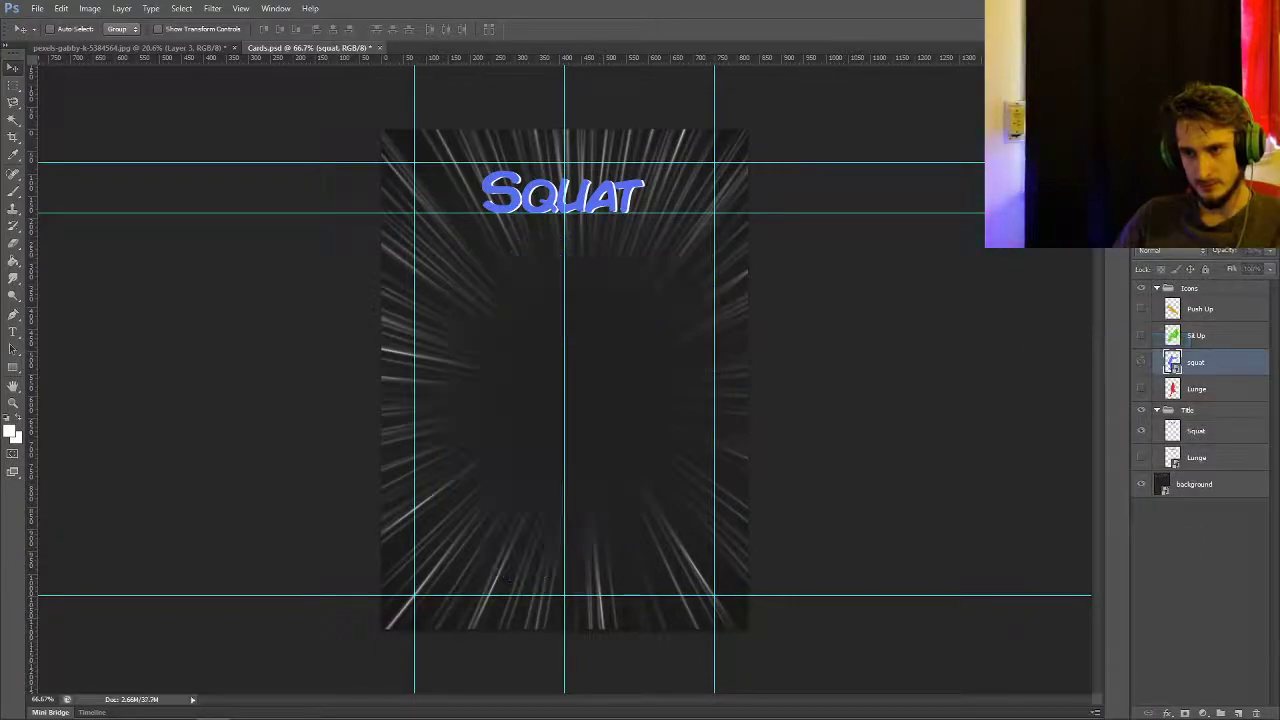
pyautogui.click(1141, 388)
pyautogui.click(1141, 430)
pyautogui.click(1141, 457)
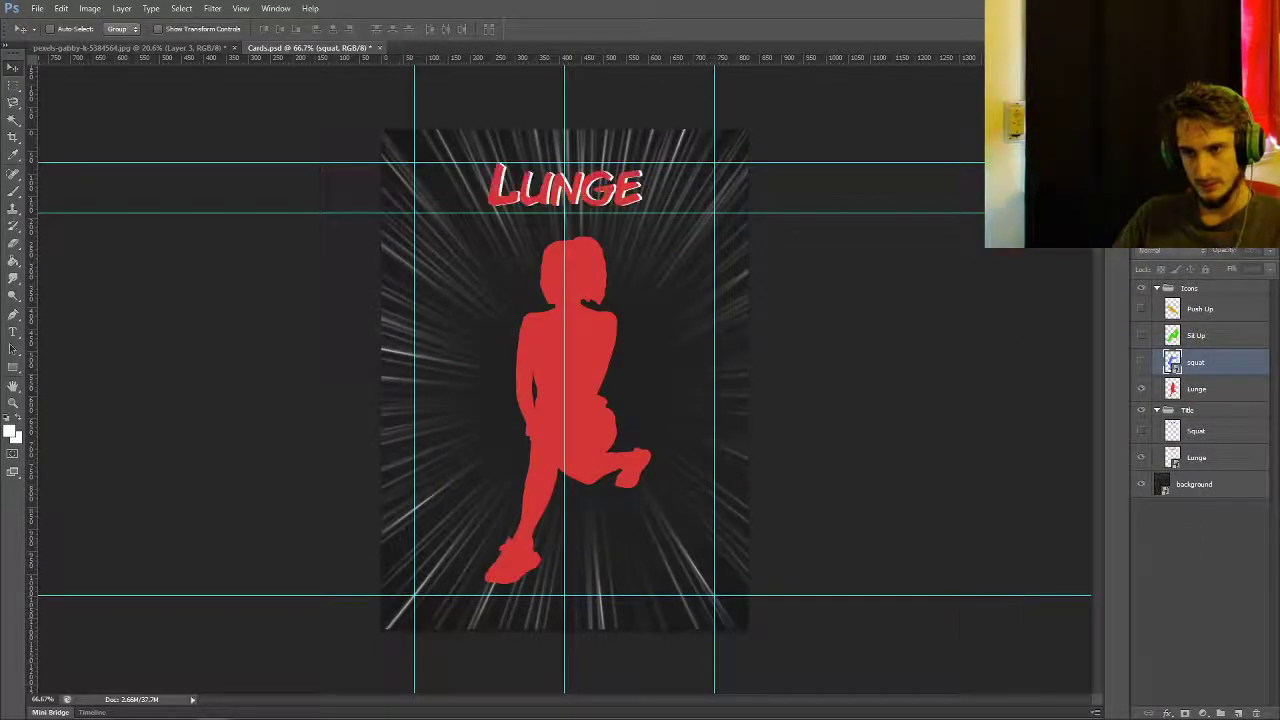
# - Duplicate the Lunge icon layer and place the copy beneath the original
pyautogui.click(1198, 388)
pyautogui.hotkey('ctrl', 'j')
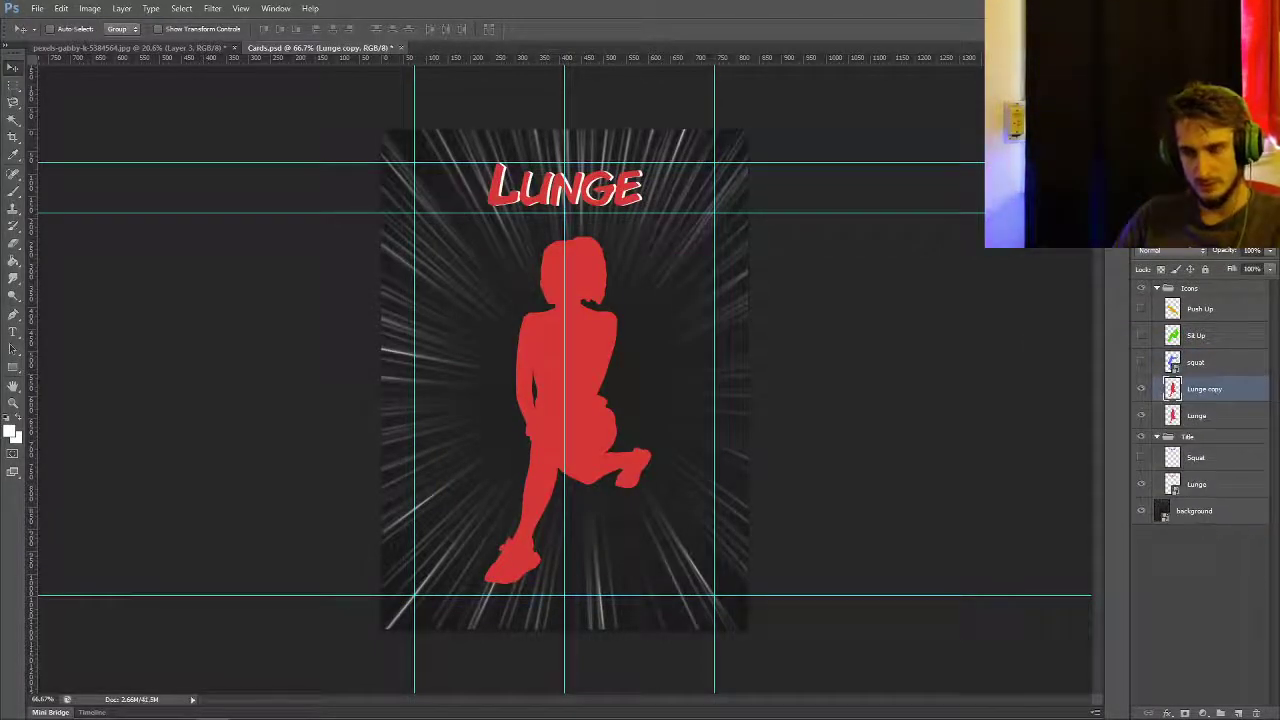
pyautogui.hotkey('ctrl', '[')
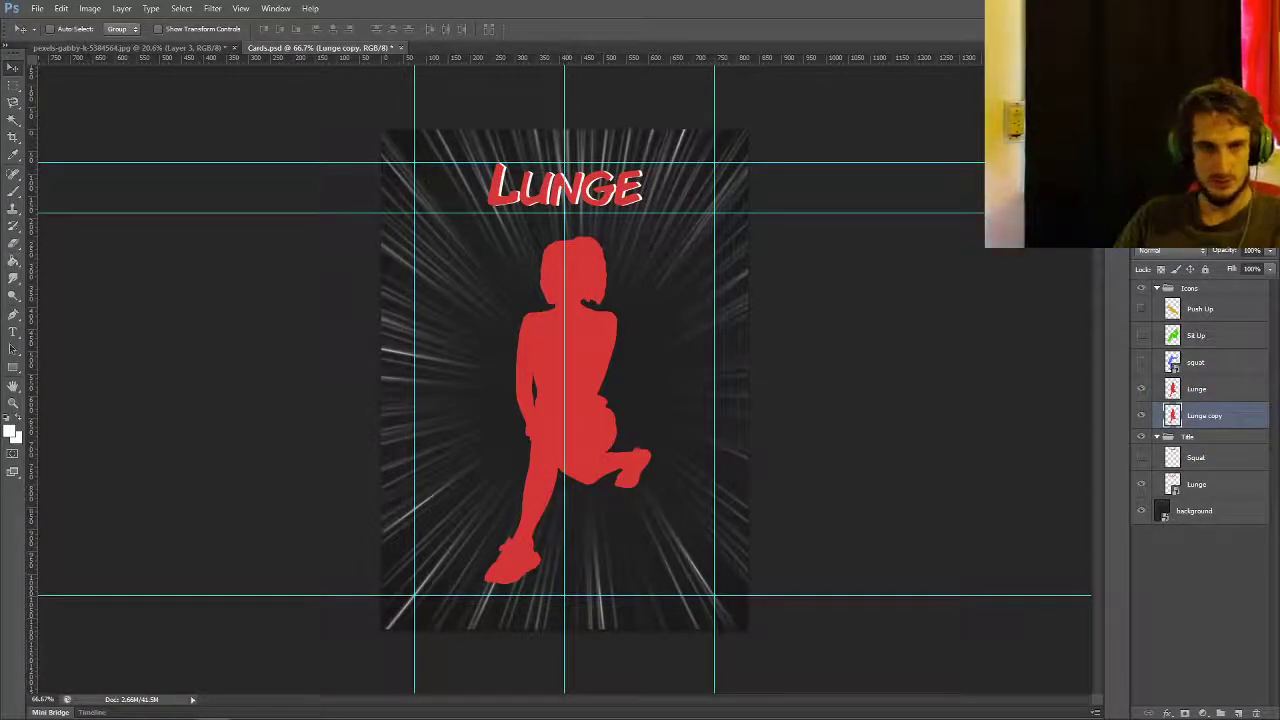
# - Fill the Lunge copy with white and offset it slightly right and down behind the red figure
pyautogui.press('g')
pyautogui.click(575, 400)
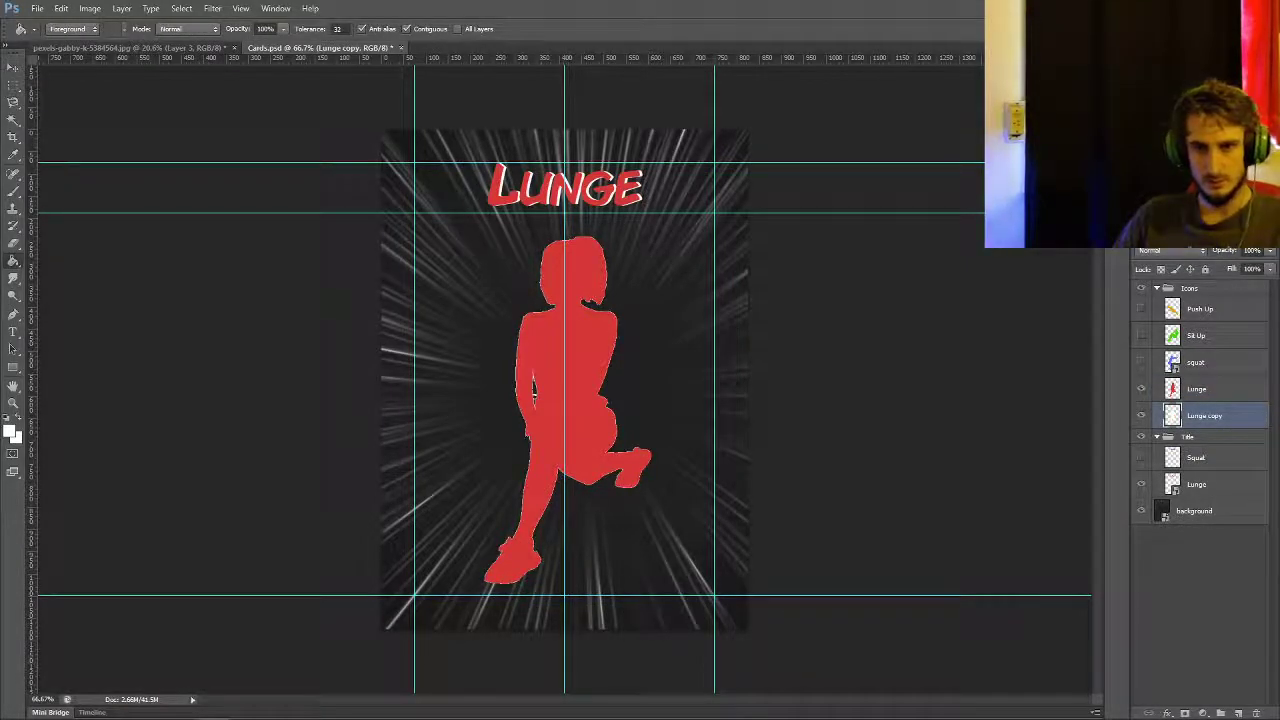
pyautogui.press('v')
pyautogui.moveTo(541, 318); pyautogui.dragTo(546, 317)
# - Save the lunge card as Lunge.jpg in the Cards folder
pyautogui.click(36, 8)
pyautogui.click(70, 165)
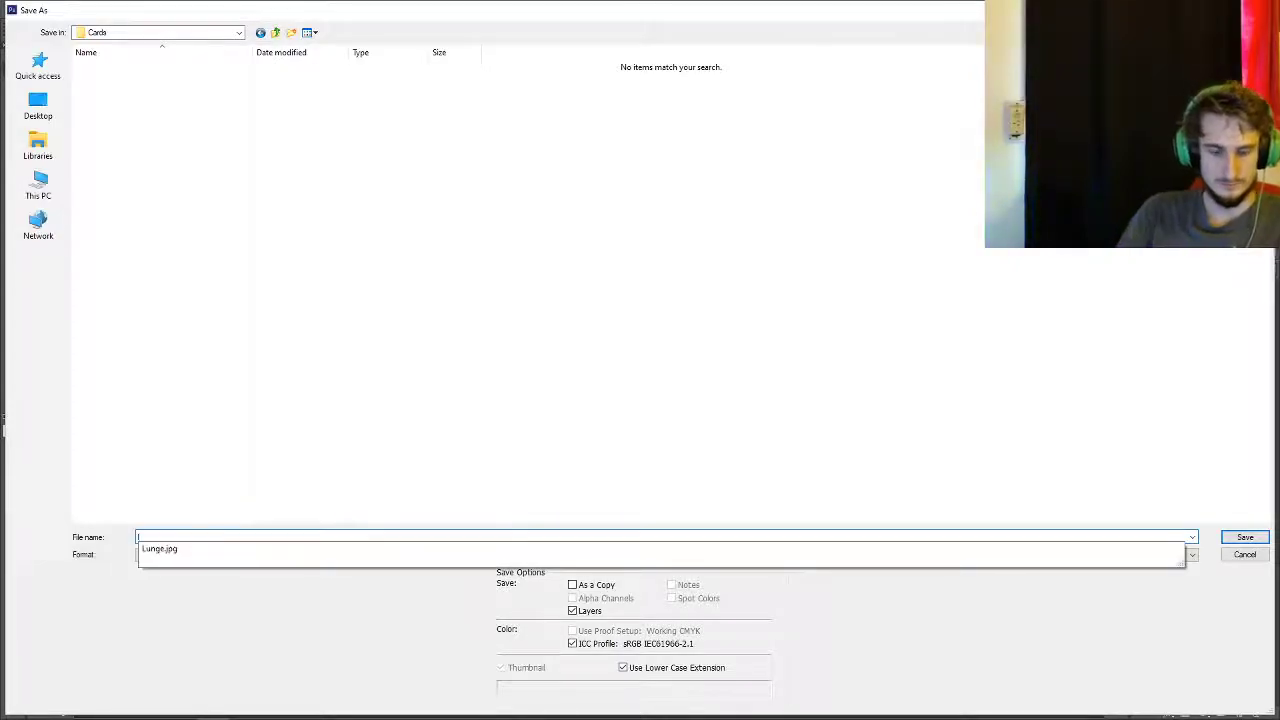
pyautogui.press('Down')
pyautogui.press('Return')
pyautogui.press('Return')
pyautogui.press('Return')
pyautogui.press('Return')
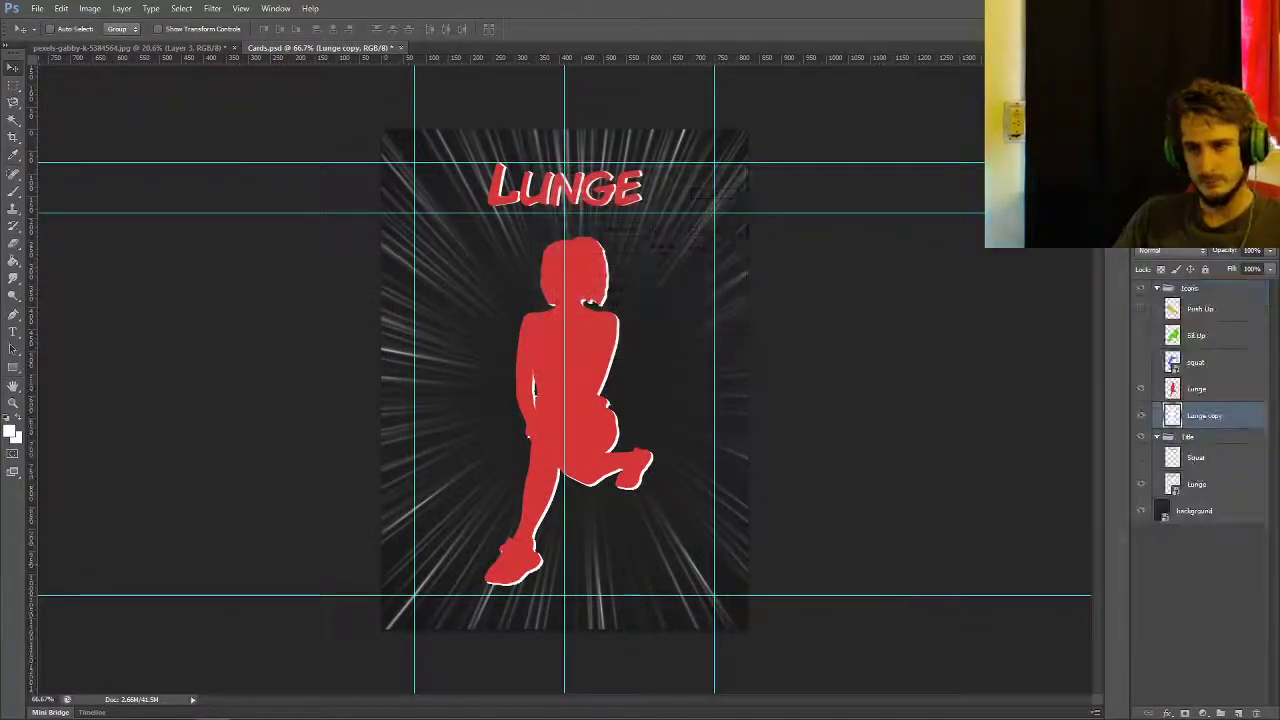
# - Combine the Lunge and Lunge copy icon layers into one smart object
pyautogui.keyDown('shift'); pyautogui.click(1200, 388); pyautogui.keyUp('shift')
pyautogui.rightClick(1204, 388)
pyautogui.click(1100, 337)
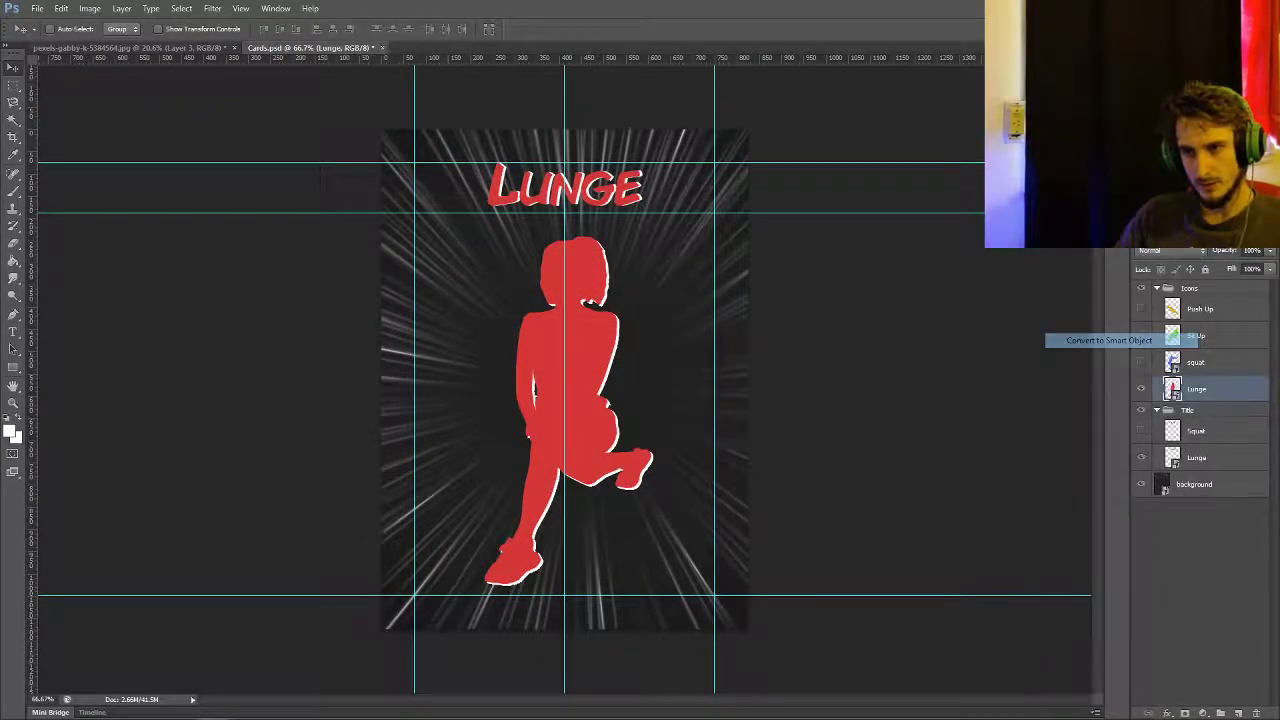
# - Hide the Lunge icon and its title, and show the Sit Up icon
pyautogui.click(1200, 335)
pyautogui.click(1141, 388)
pyautogui.click(1141, 335)
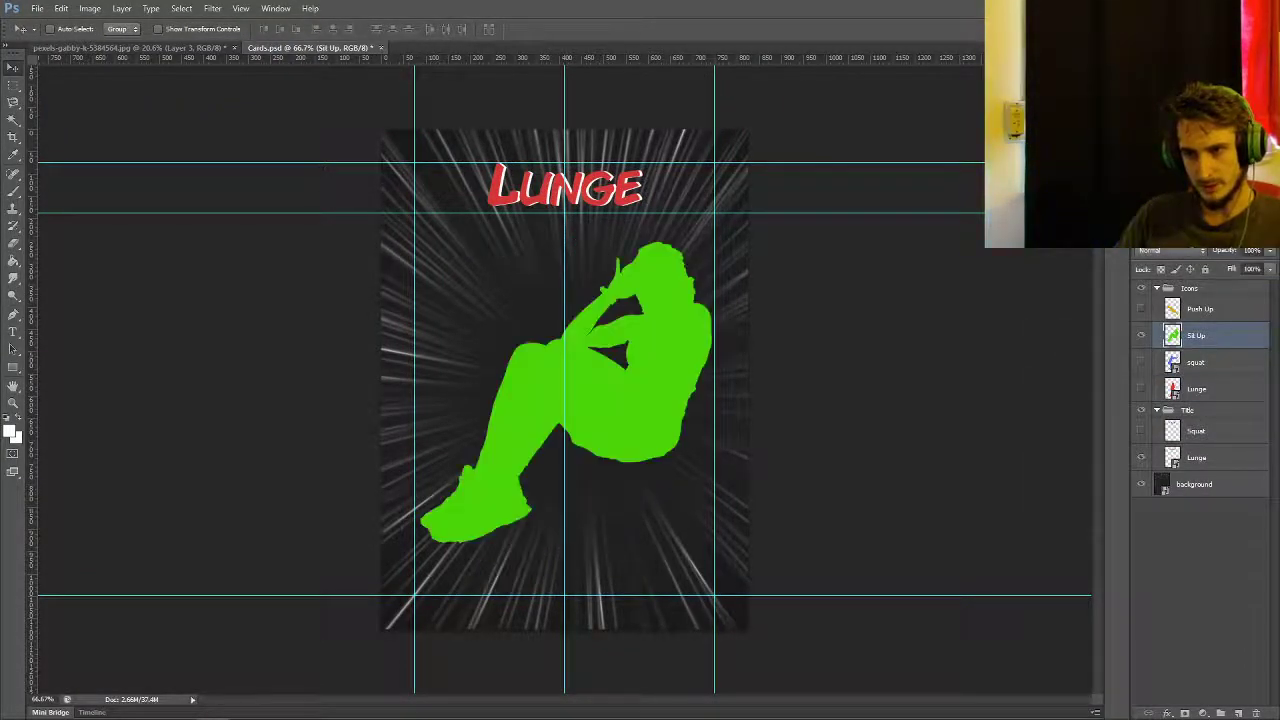
pyautogui.click(1141, 457)
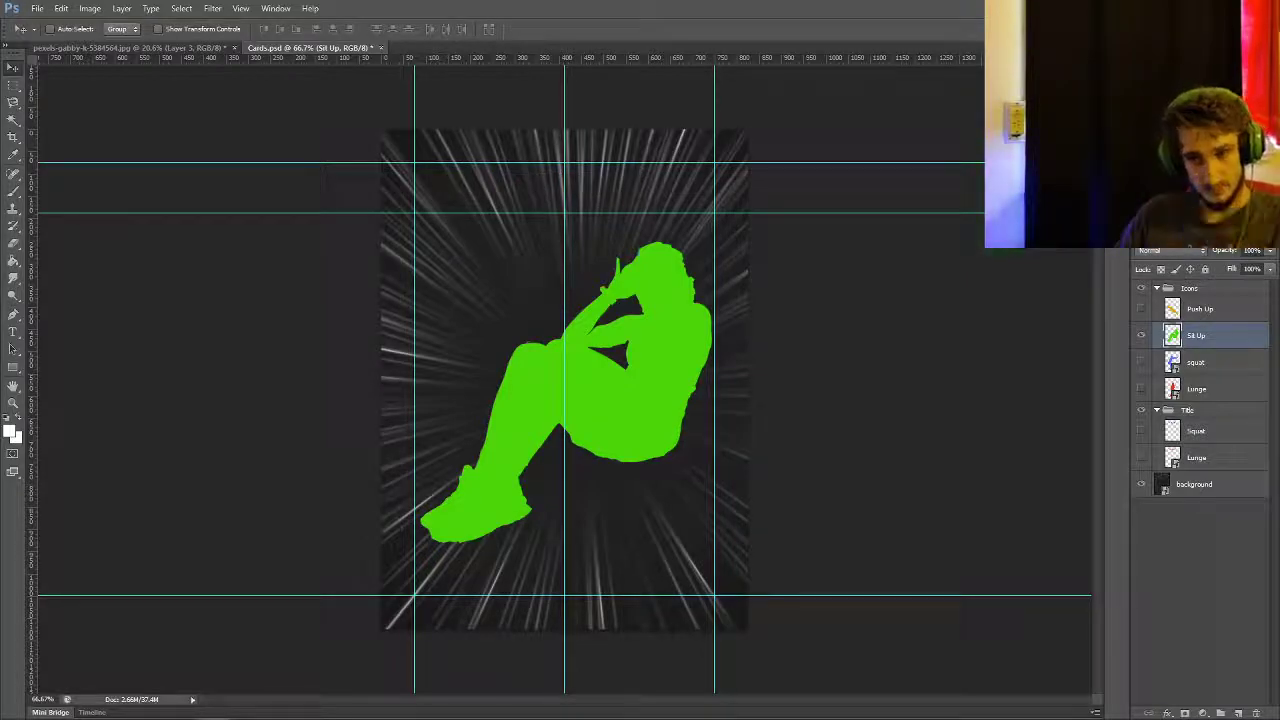
# - Duplicate the Sit Up icon layer and fill the copy with white
pyautogui.hotkey('ctrl', 'j')
pyautogui.click(13, 260)
pyautogui.click(620, 380)
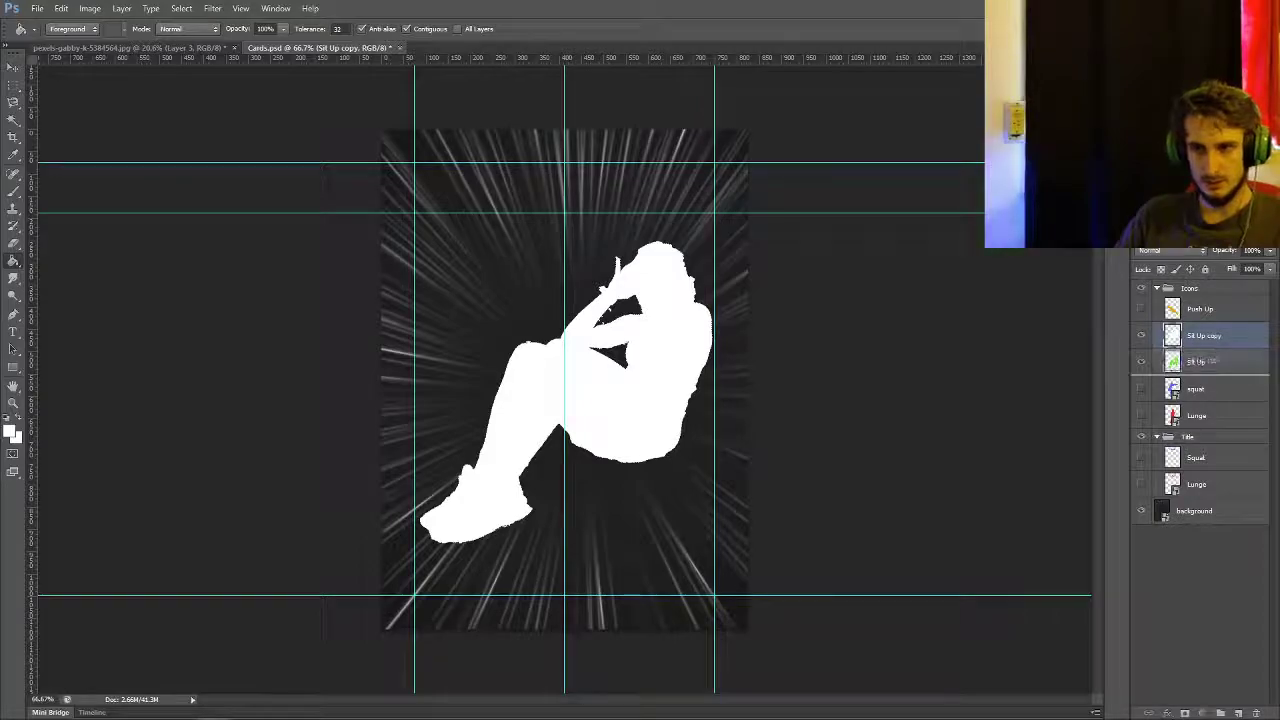
# - Place the white Sit Up copy beneath the green figure and offset it slightly right and down
pyautogui.hotkey('ctrl', '[')
pyautogui.press('v')
pyautogui.moveTo(606, 304); pyautogui.dragTo(617, 310)
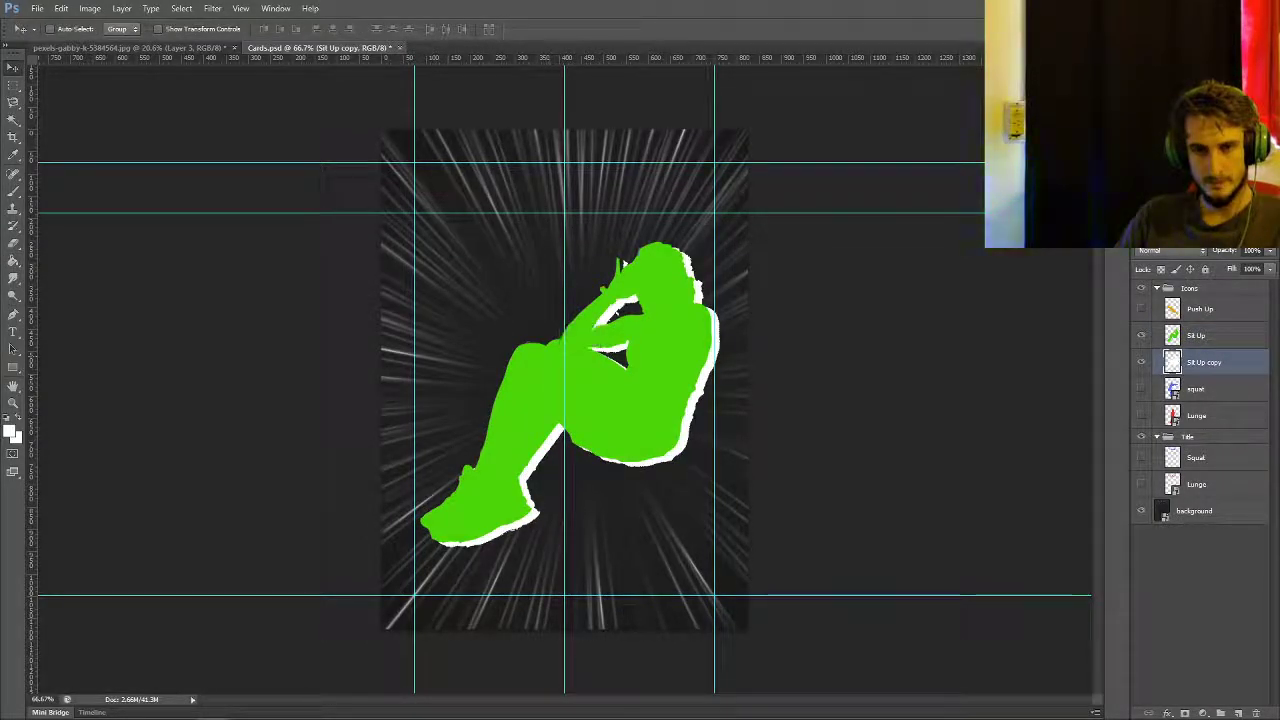
# - Shift the Sit Up and Sit Up copy layers slightly left together and combine them into one smart object
pyautogui.keyDown('ctrl'); pyautogui.keyDown('shift'); pyautogui.click(621, 265); pyautogui.keyUp('shift'); pyautogui.keyUp('ctrl')
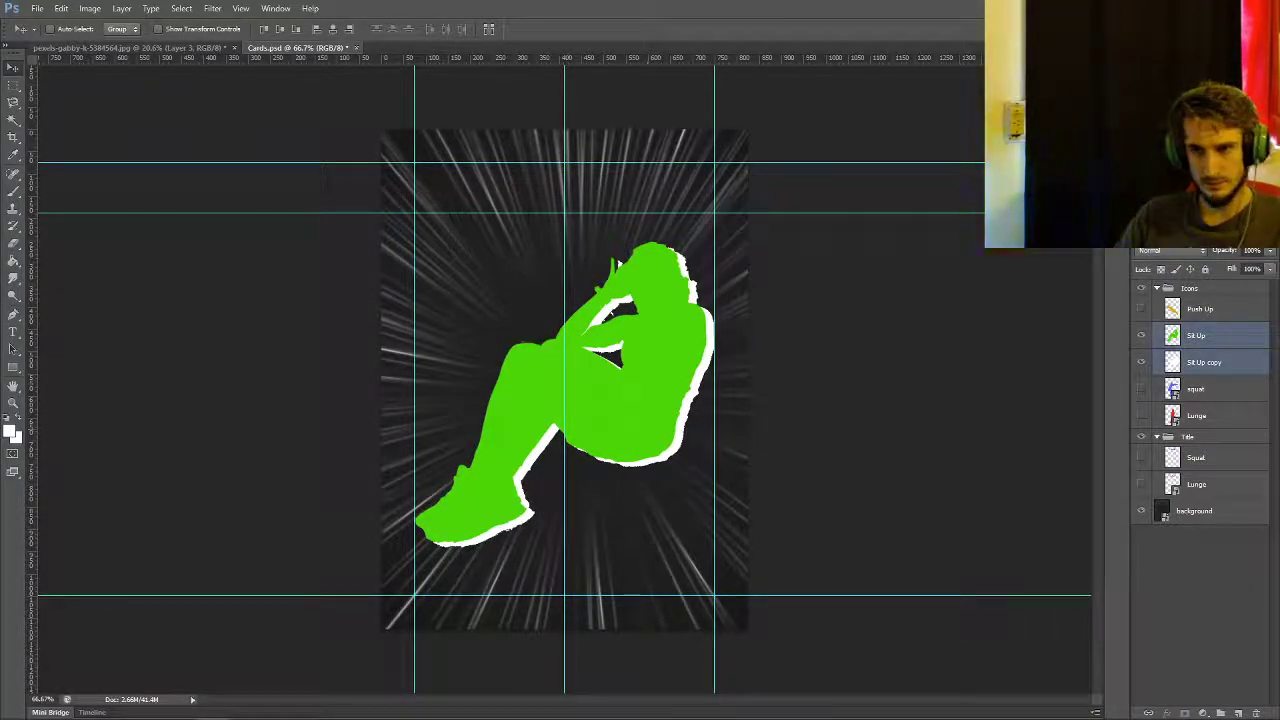
pyautogui.rightClick(1200, 348)
pyautogui.click(1108, 340)
# - Add a white "Sit Up" title in the Title group, positioned between the two upper horizontal guides
pyautogui.click(1200, 430)
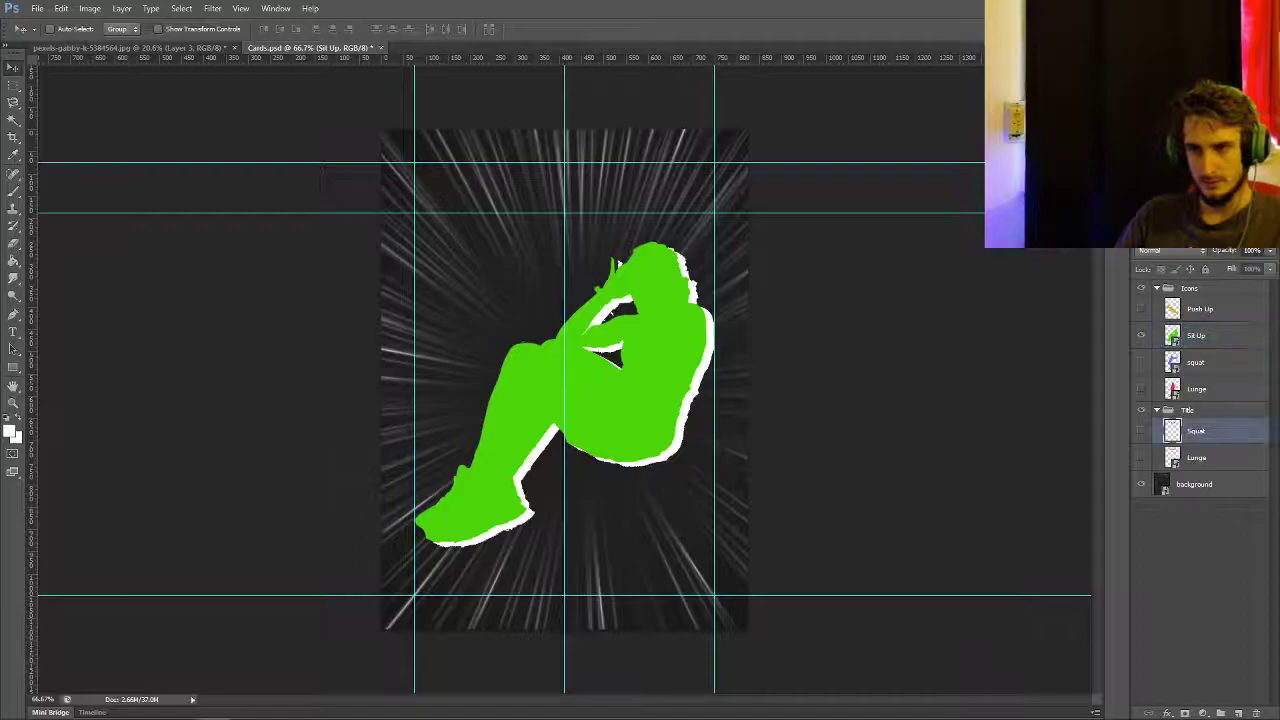
pyautogui.press('t')
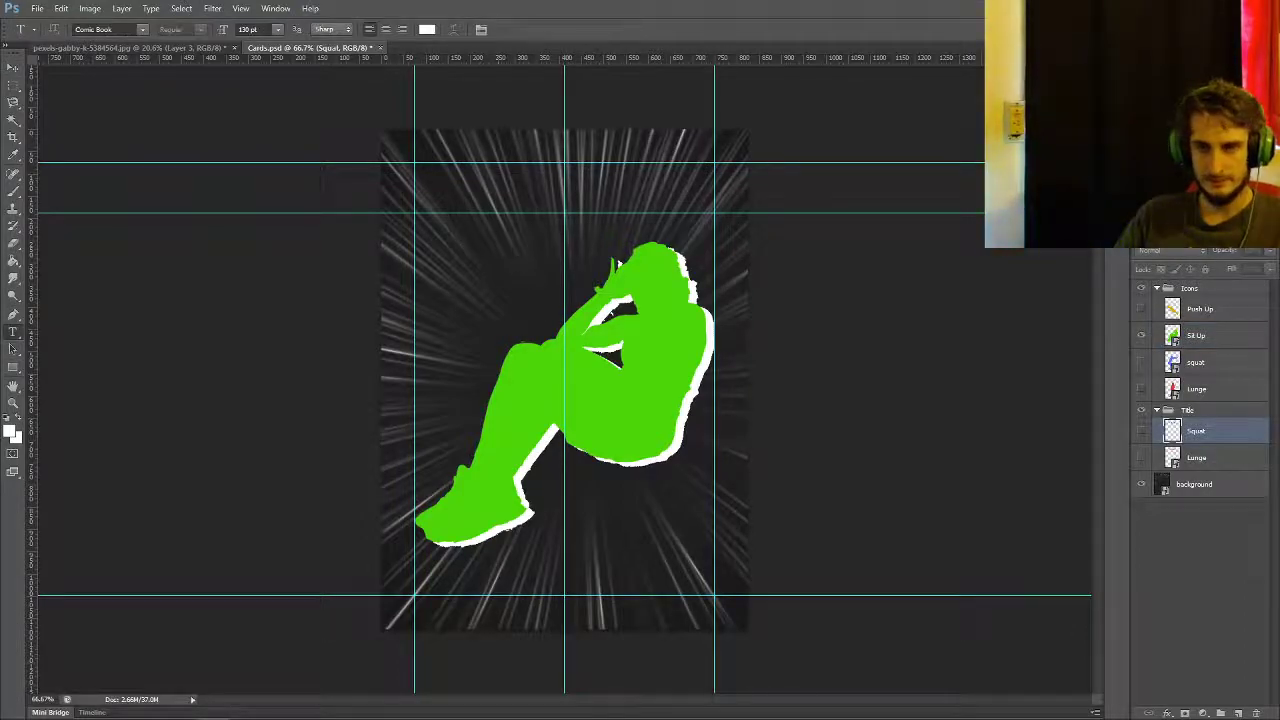
pyautogui.click(546, 205)
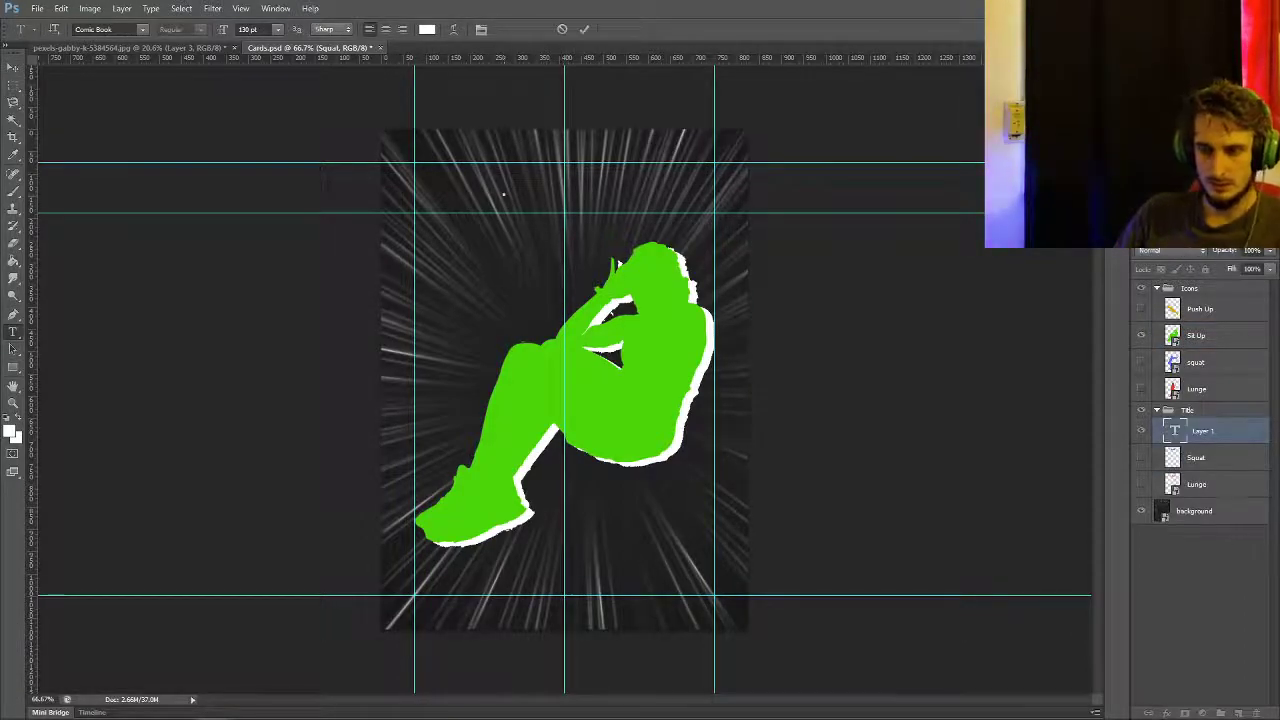
pyautogui.write('Sit Up')
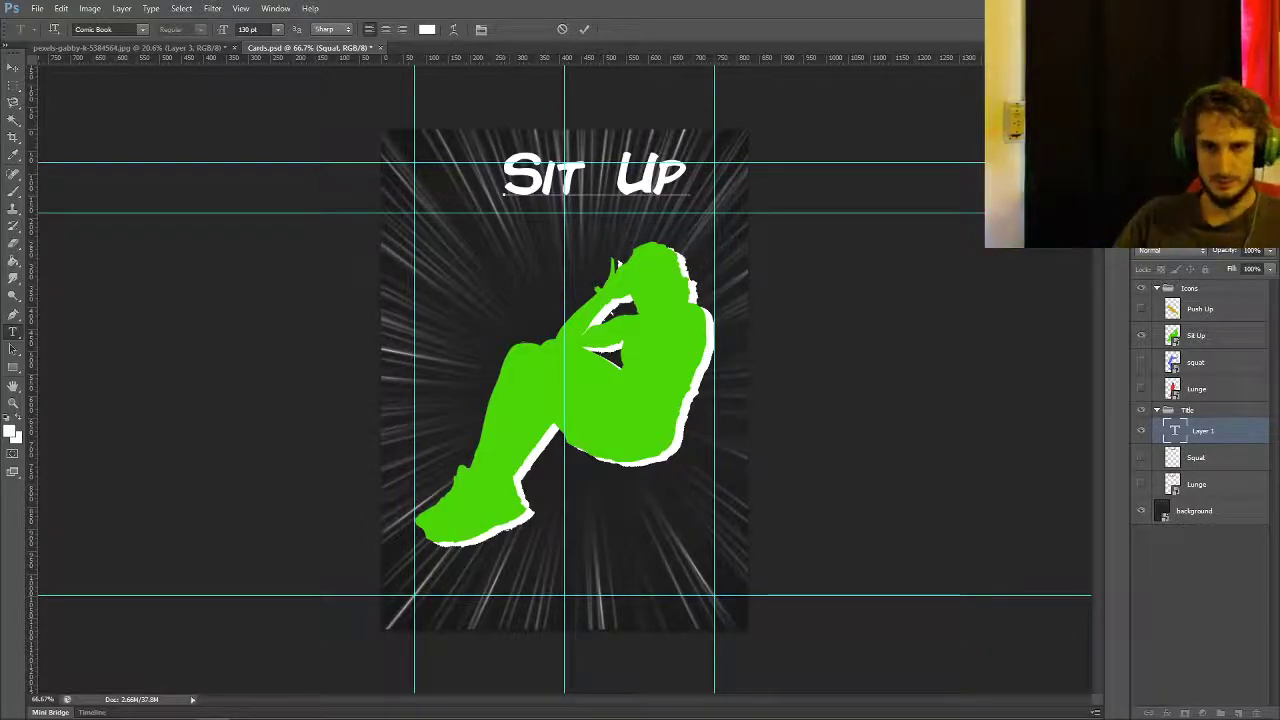
pyautogui.moveTo(503, 196); pyautogui.dragTo(471, 212)
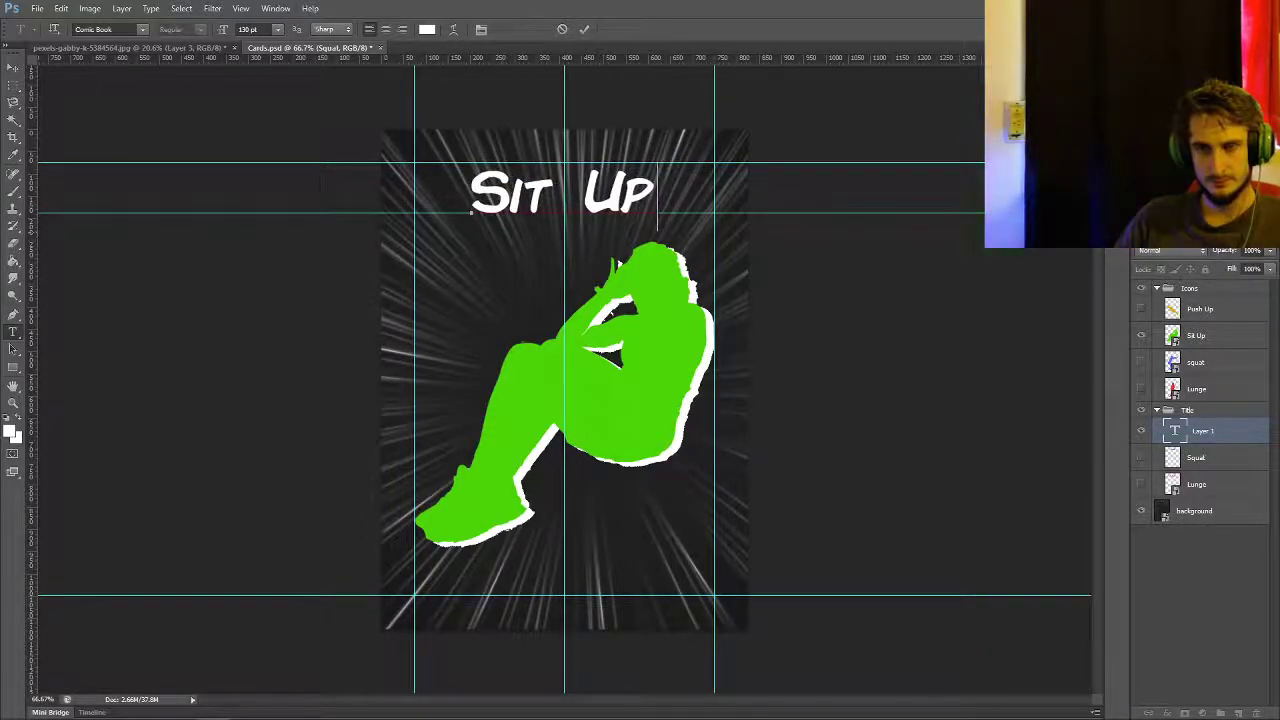
pyautogui.hotkey('ctrl', 'Return')
# - Duplicate the Sit Up title and recolour the copy with the green sampled from the figure (#4dd609)
pyautogui.hotkey('ctrl', 'j')
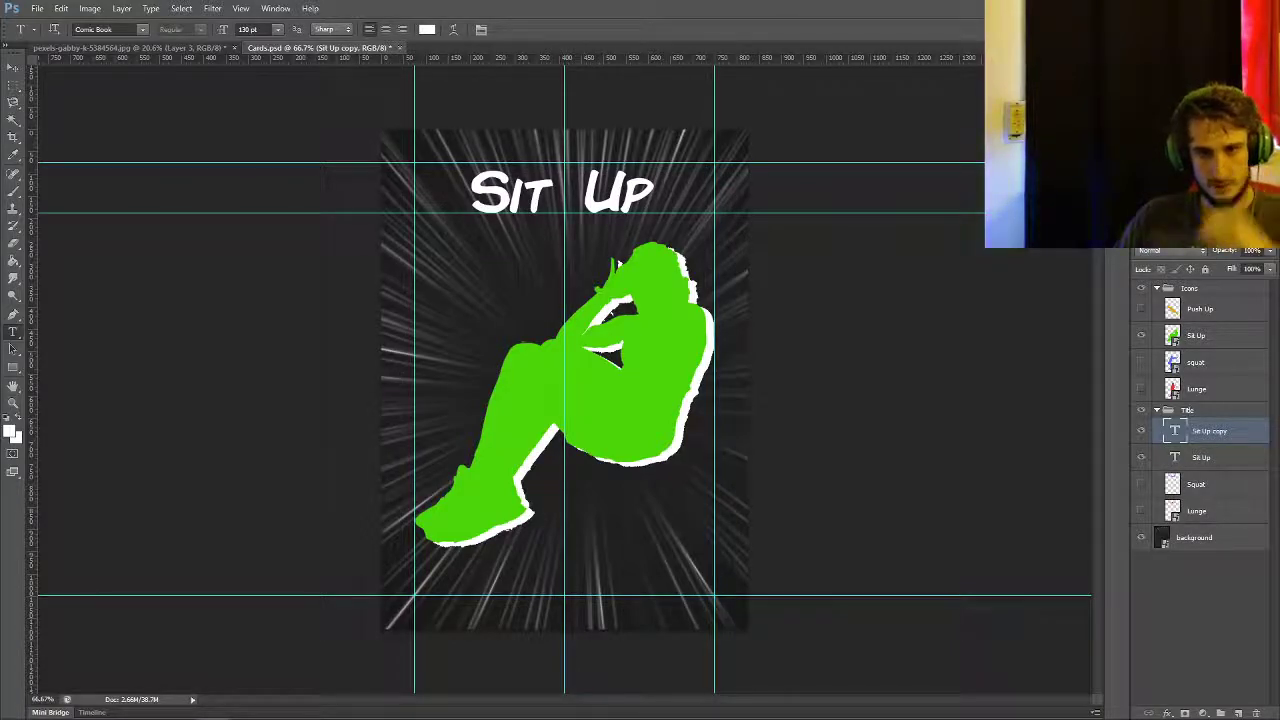
pyautogui.click(1196, 336)
pyautogui.click(13, 155)
pyautogui.click(530, 385)
pyautogui.click(13, 332)
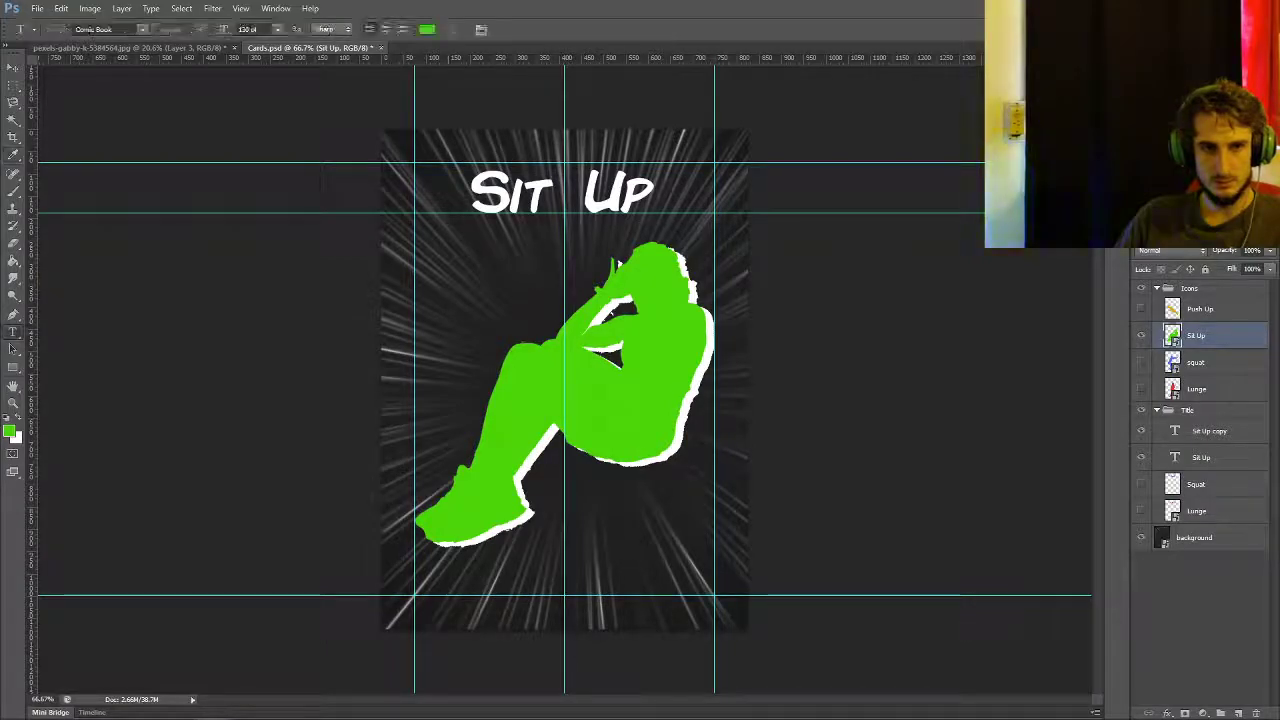
pyautogui.click(471, 205)
pyautogui.hotkey('ctrl', 'a')
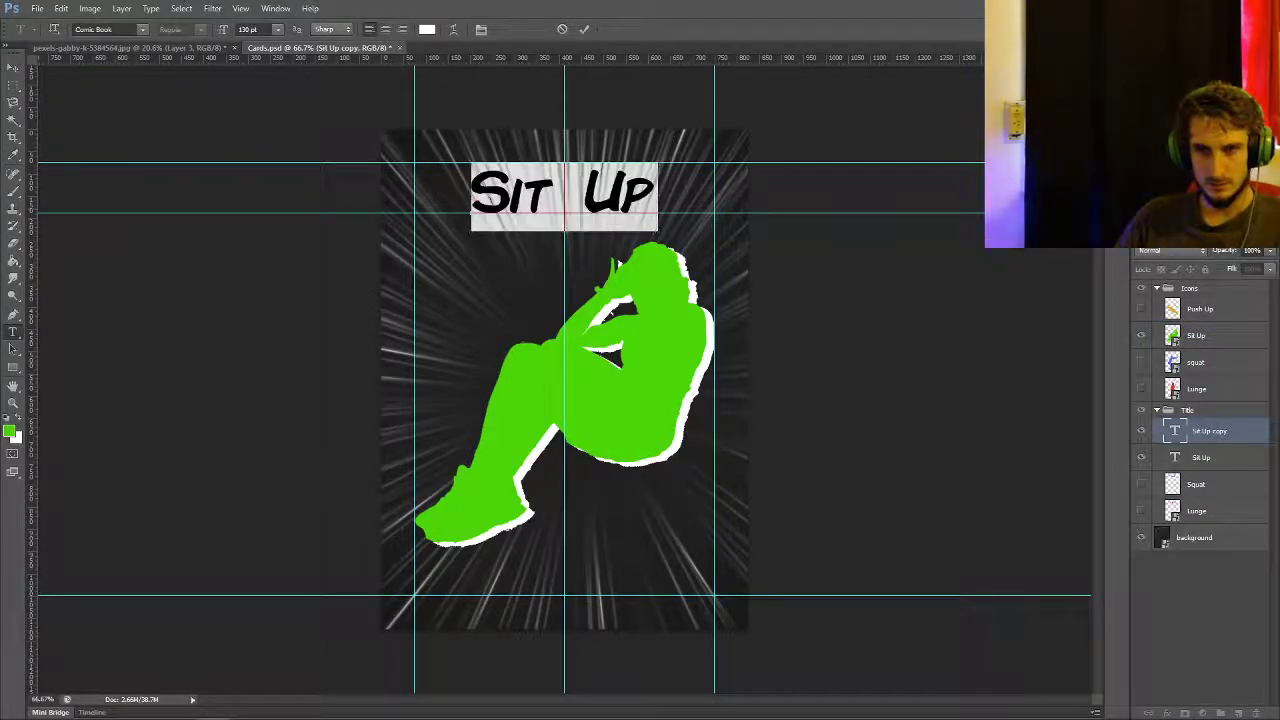
pyautogui.click(427, 29)
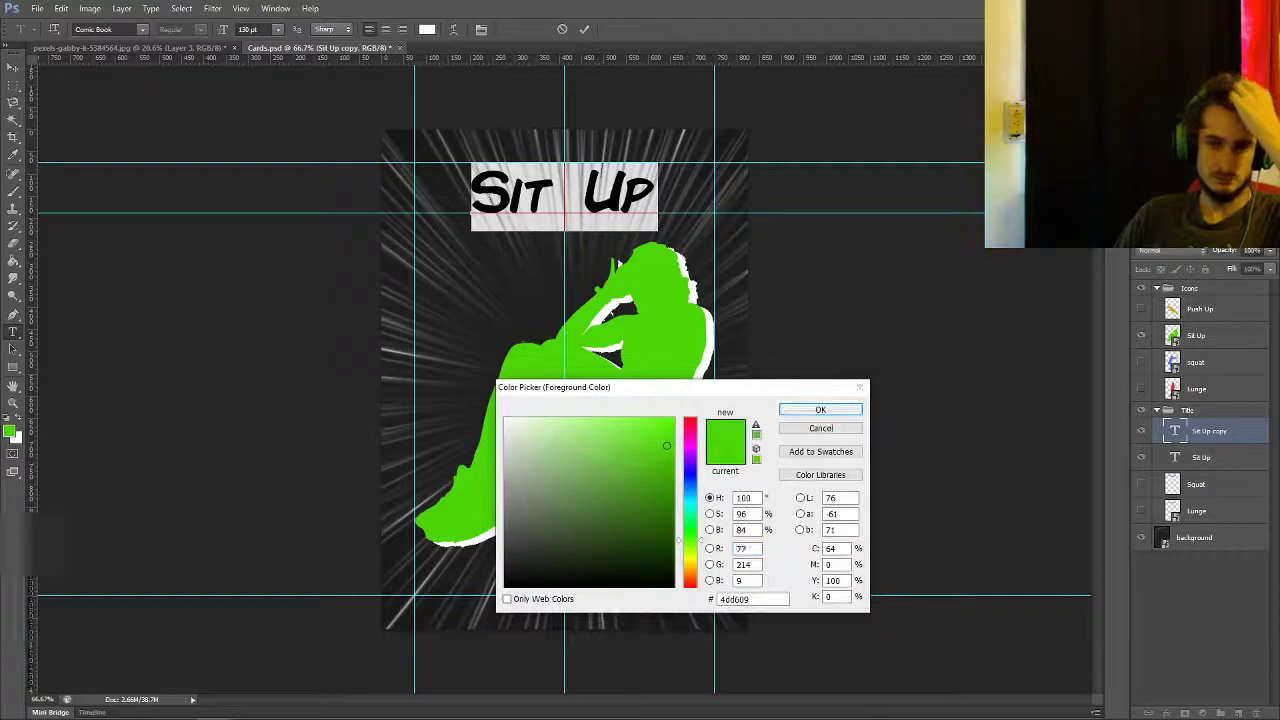
pyautogui.click(823, 408)
pyautogui.hotkey('ctrl', 'Return')
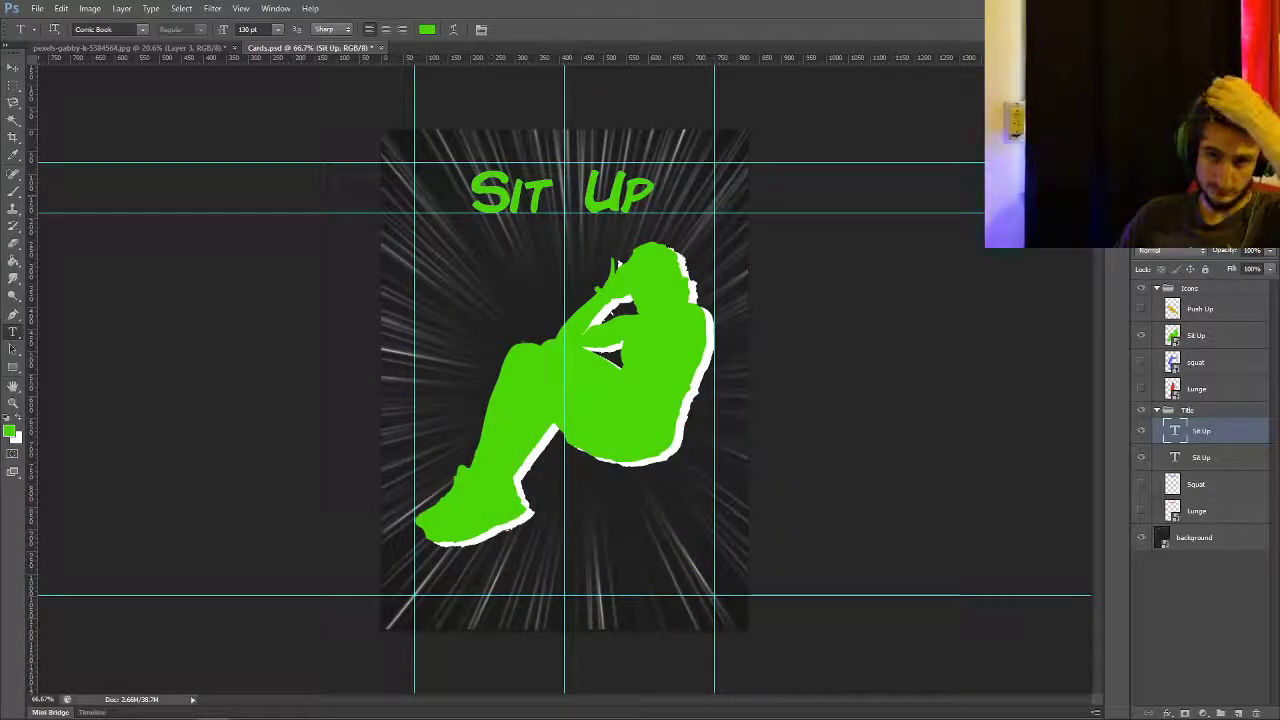
# - Offset the white Sit Up title slightly behind the green one and combine both title layers into one smart object
pyautogui.click(1201, 457)
pyautogui.press('v')
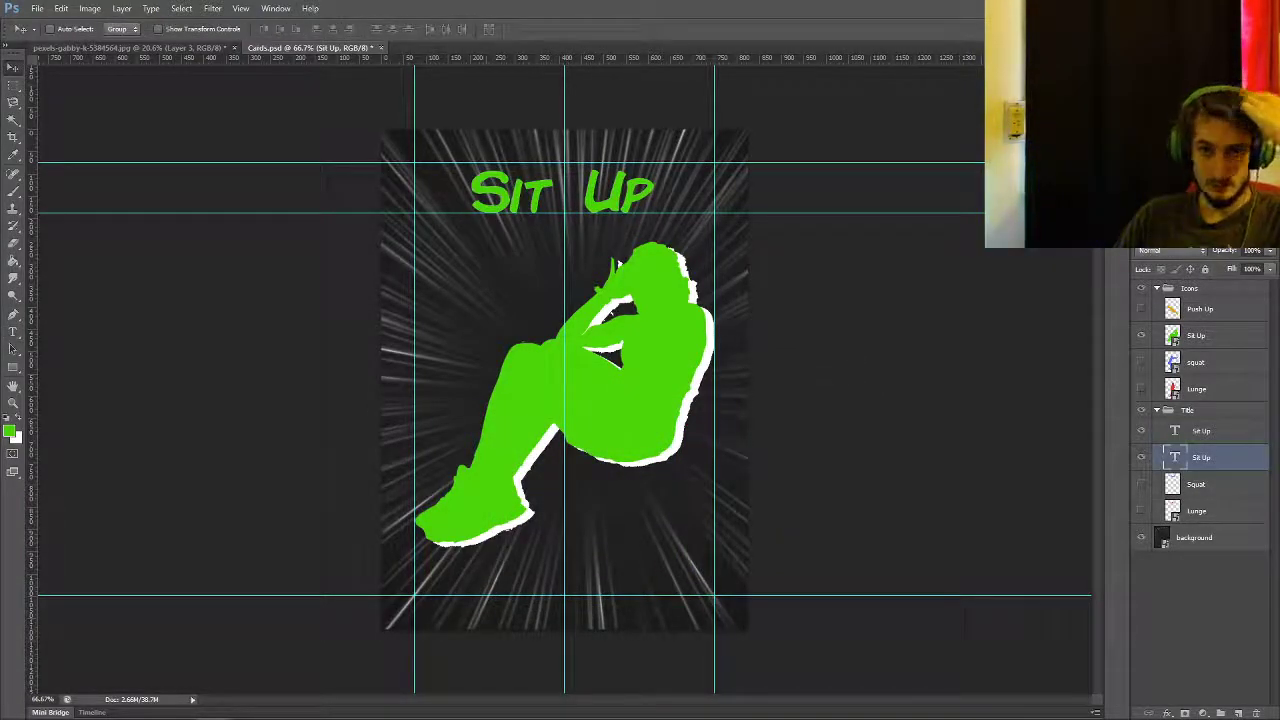
pyautogui.keyDown('shift'); pyautogui.click(1201, 430); pyautogui.keyUp('shift')
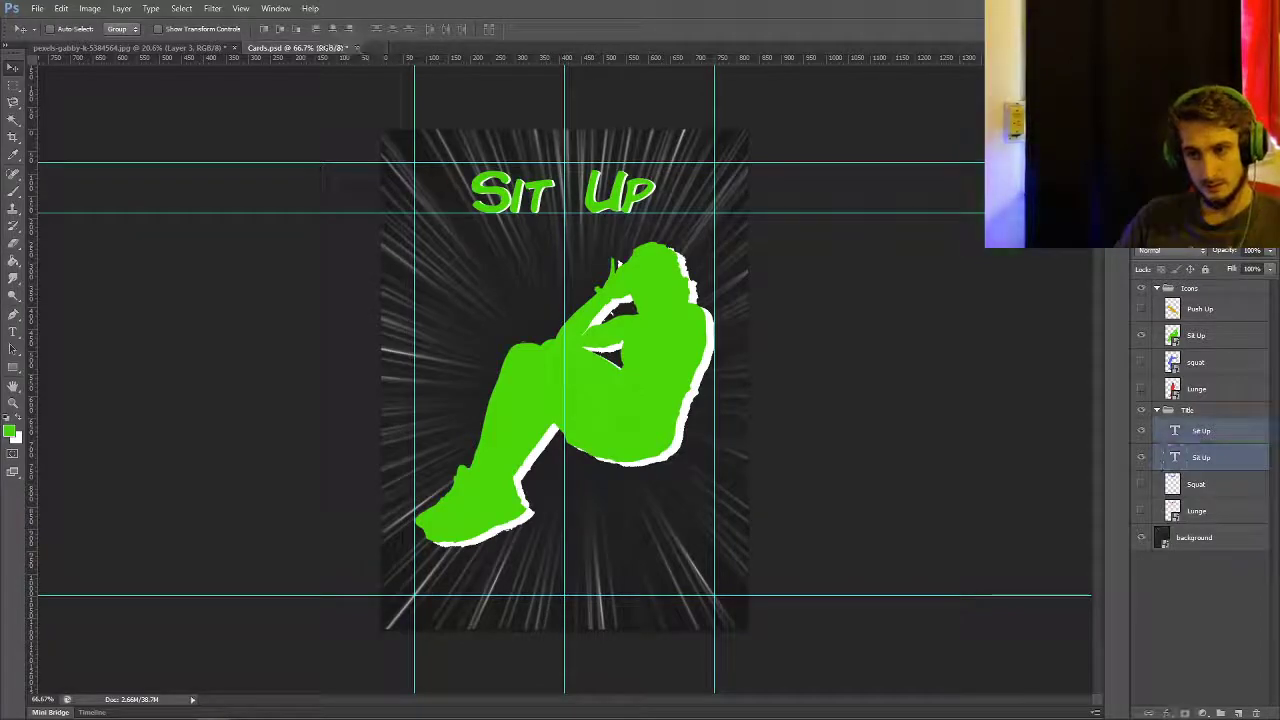
pyautogui.rightClick(1194, 430)
pyautogui.click(1110, 293)
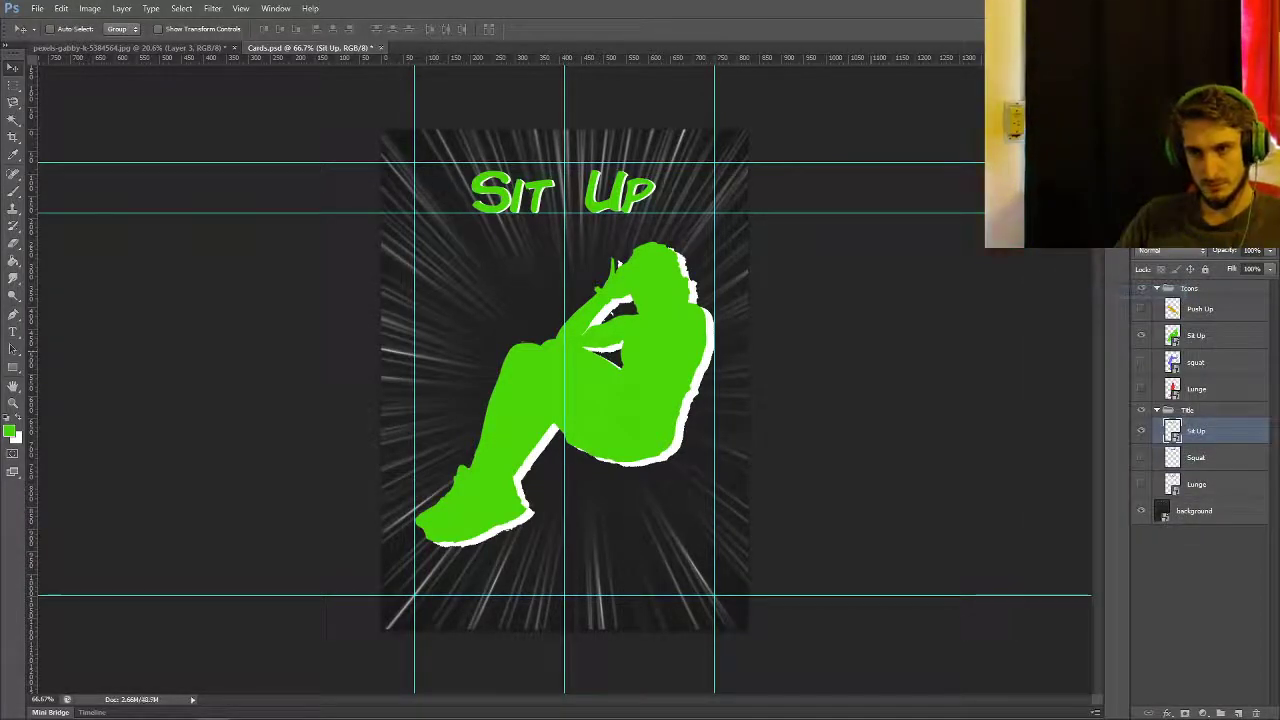
# - Save the finished Sit Up card as the JPEG "Sit Up.jpg" in the Cards folder
pyautogui.click(37, 8)
pyautogui.click(60, 168)
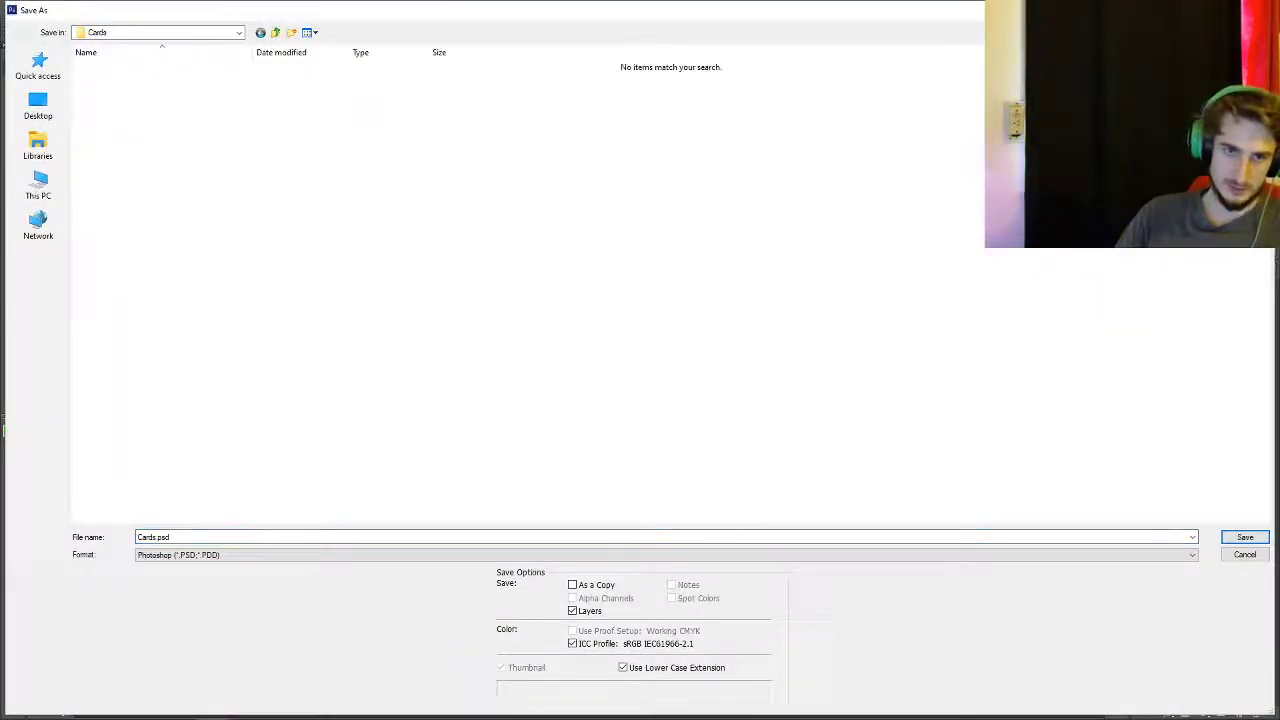
pyautogui.write('Sit Up.jpg')
pyautogui.press('Return')
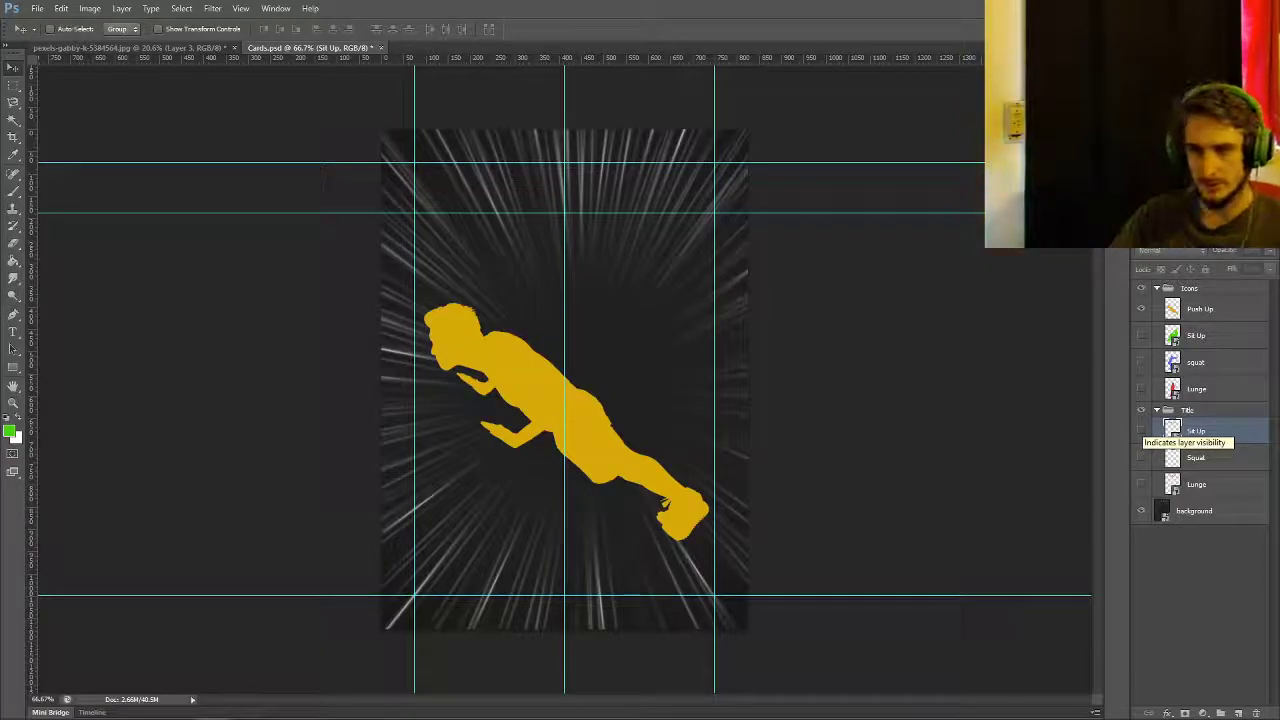
# - Duplicate the Push Up figure layer, fill the copy with white and place it beneath the original
pyautogui.click(1200, 309)
pyautogui.hotkey('ctrl', 'j')
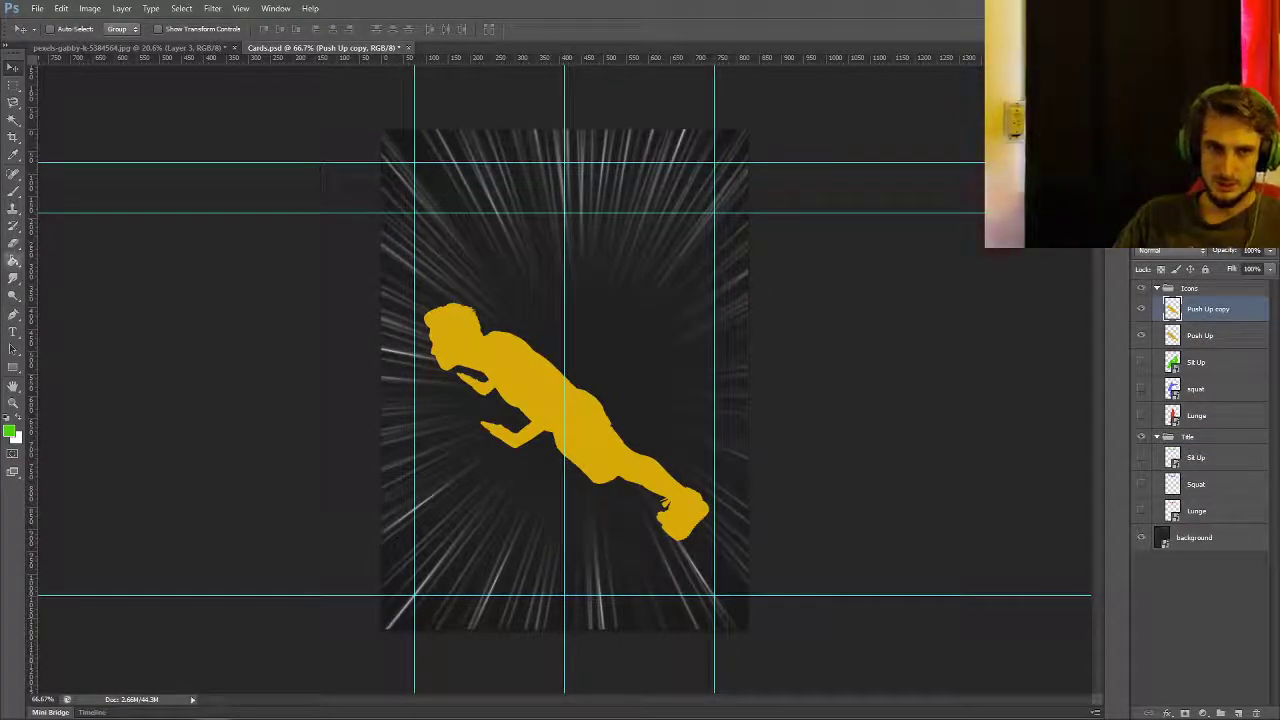
pyautogui.press('w')
pyautogui.click(9, 431)
pyautogui.click(505, 418)
pyautogui.click(820, 409)
pyautogui.press('g')
pyautogui.click(662, 505)
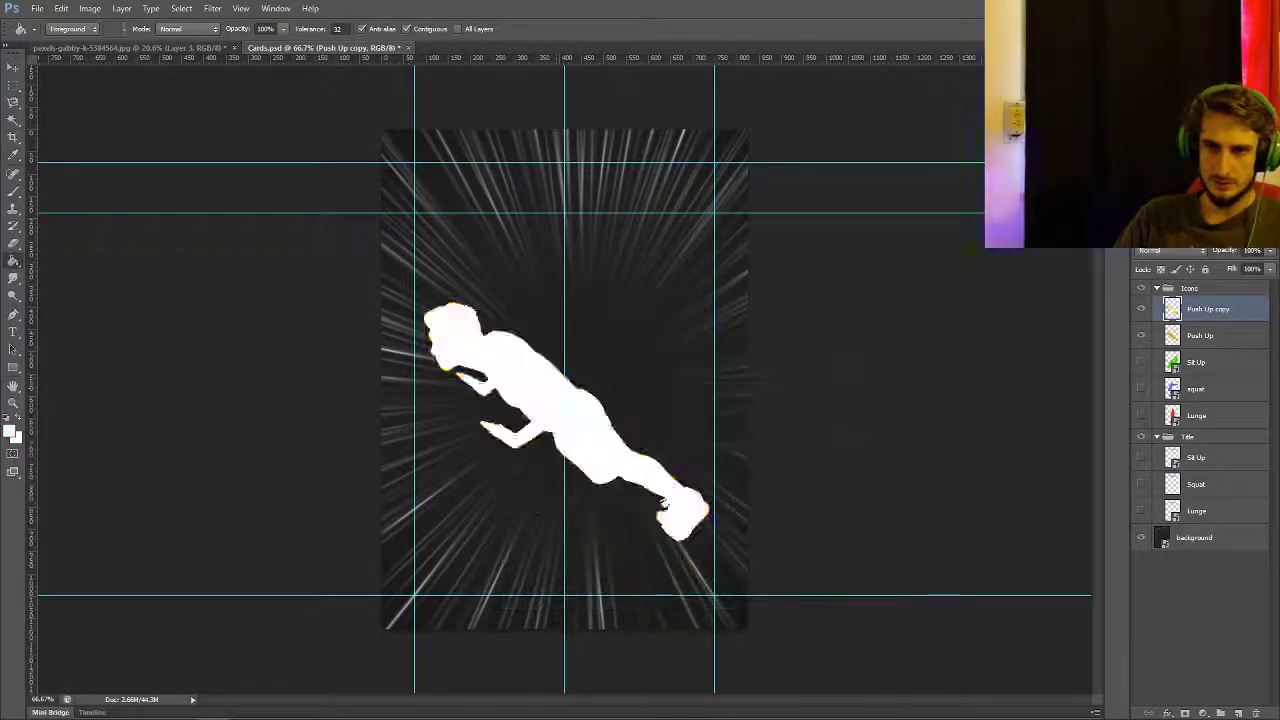
pyautogui.hotkey('ctrl', '[')
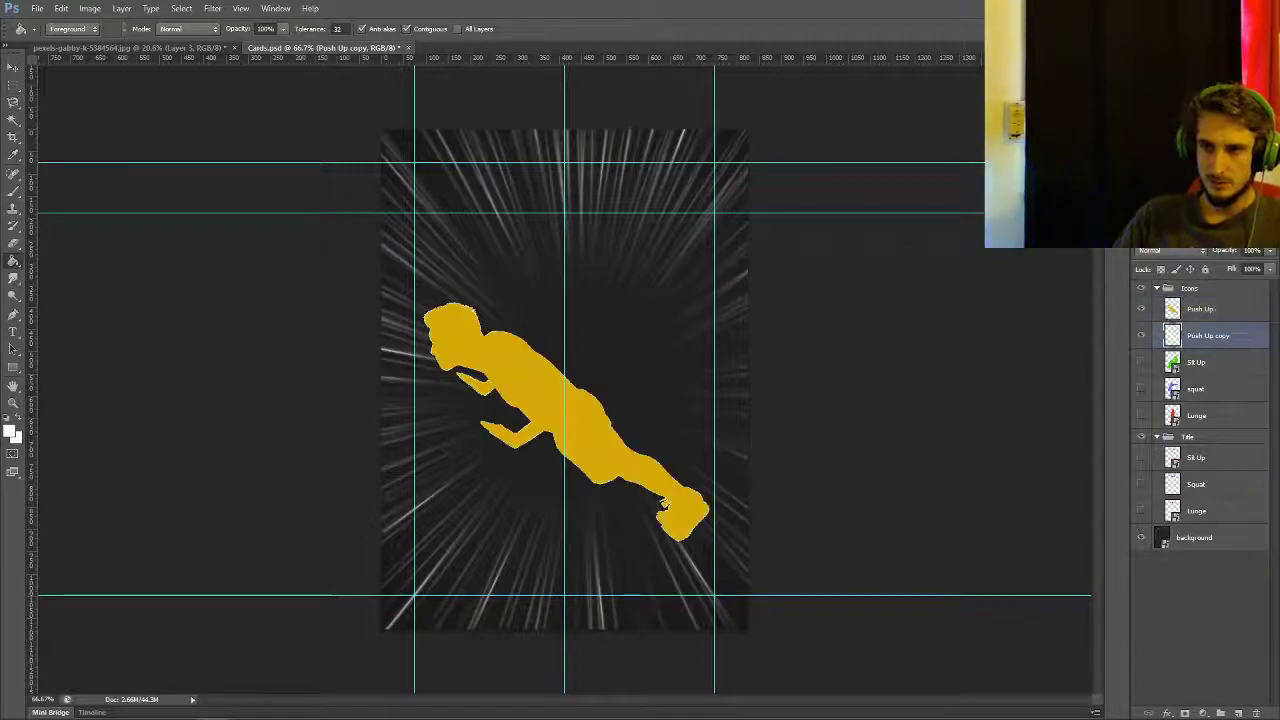
pyautogui.keyDown('shift'); pyautogui.click(1200, 309); pyautogui.keyUp('shift')
pyautogui.rightClick(1198, 312)
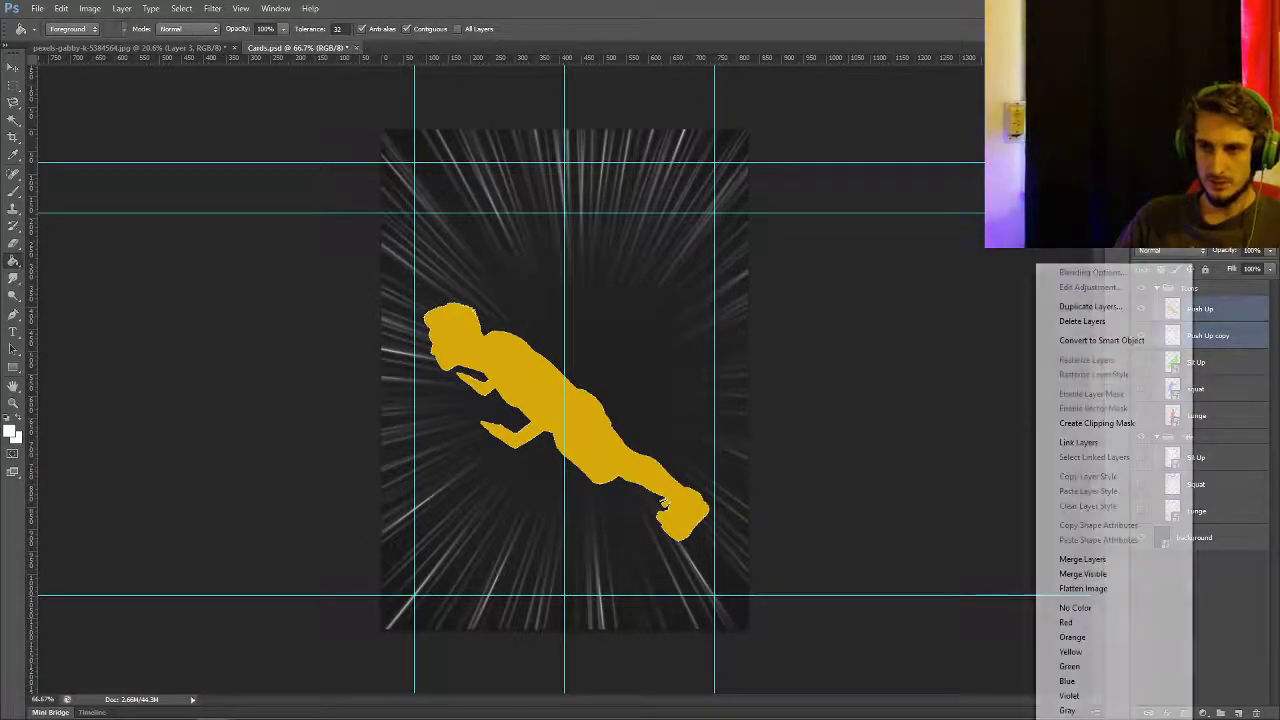
pyautogui.click(1110, 340)
# - Shift the white Push Up copy slightly right of the gold figure and combine both layers into one smart object
pyautogui.click(1208, 335)
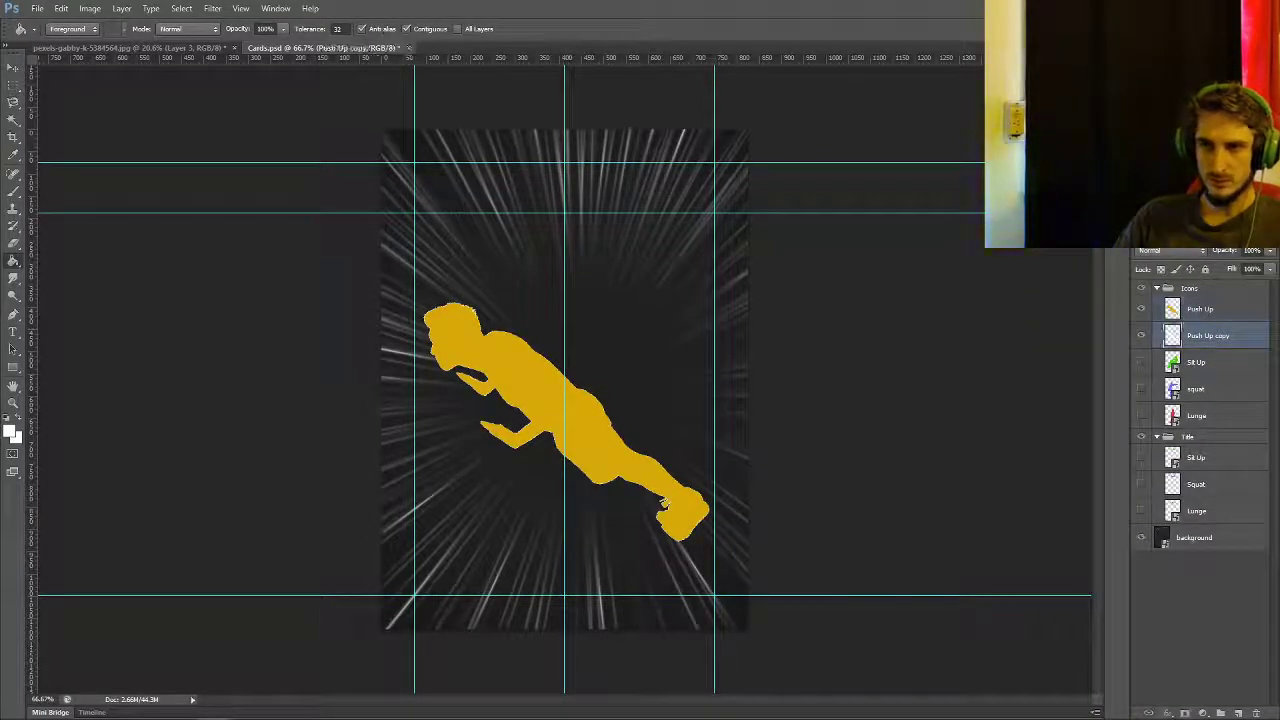
pyautogui.press('v')
pyautogui.moveTo(500, 316); pyautogui.dragTo(516, 324)
pyautogui.rightClick(1172, 335)
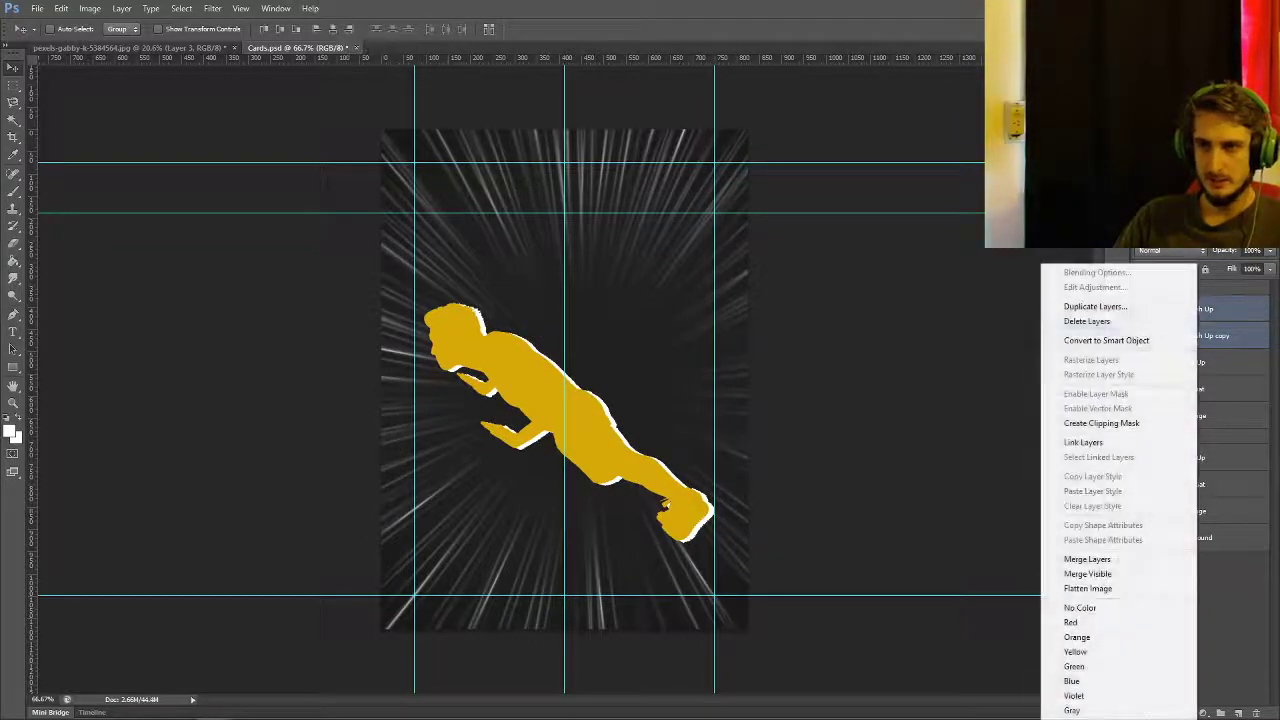
pyautogui.click(1110, 337)
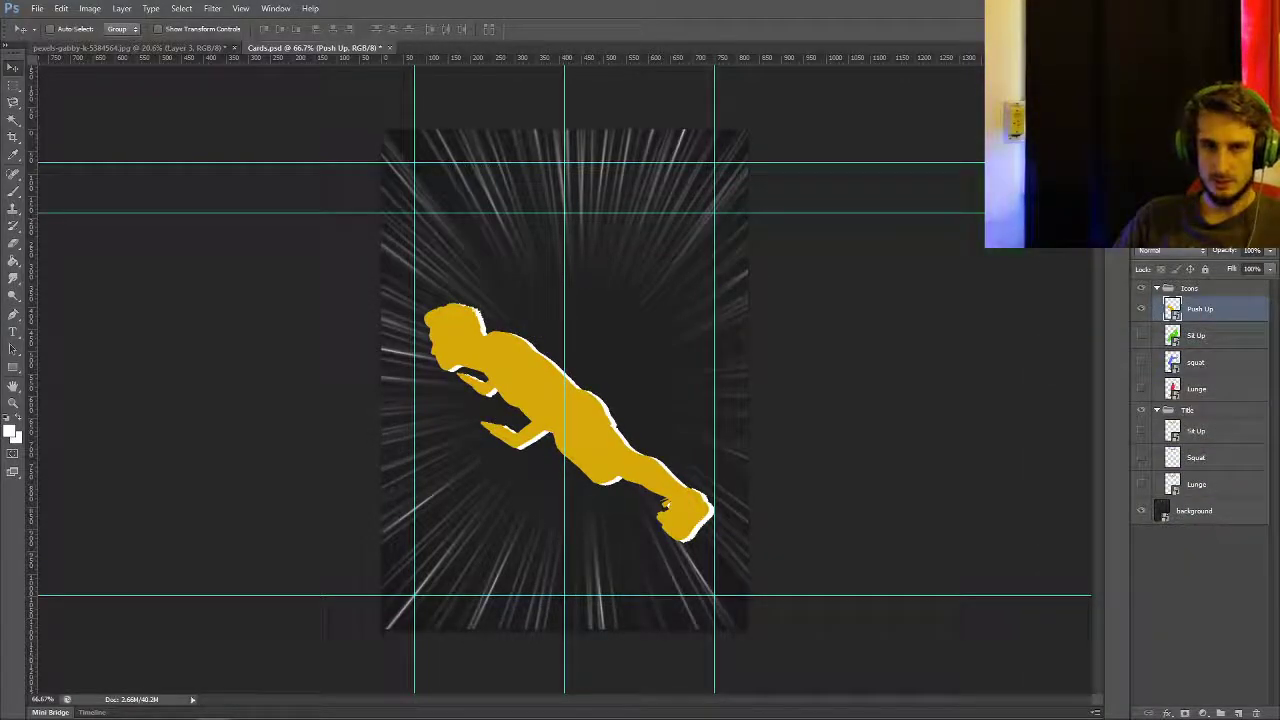
# - Add a white "Push Up" title in the Title group, centred between the two upper horizontal guides
pyautogui.click(1196, 430)
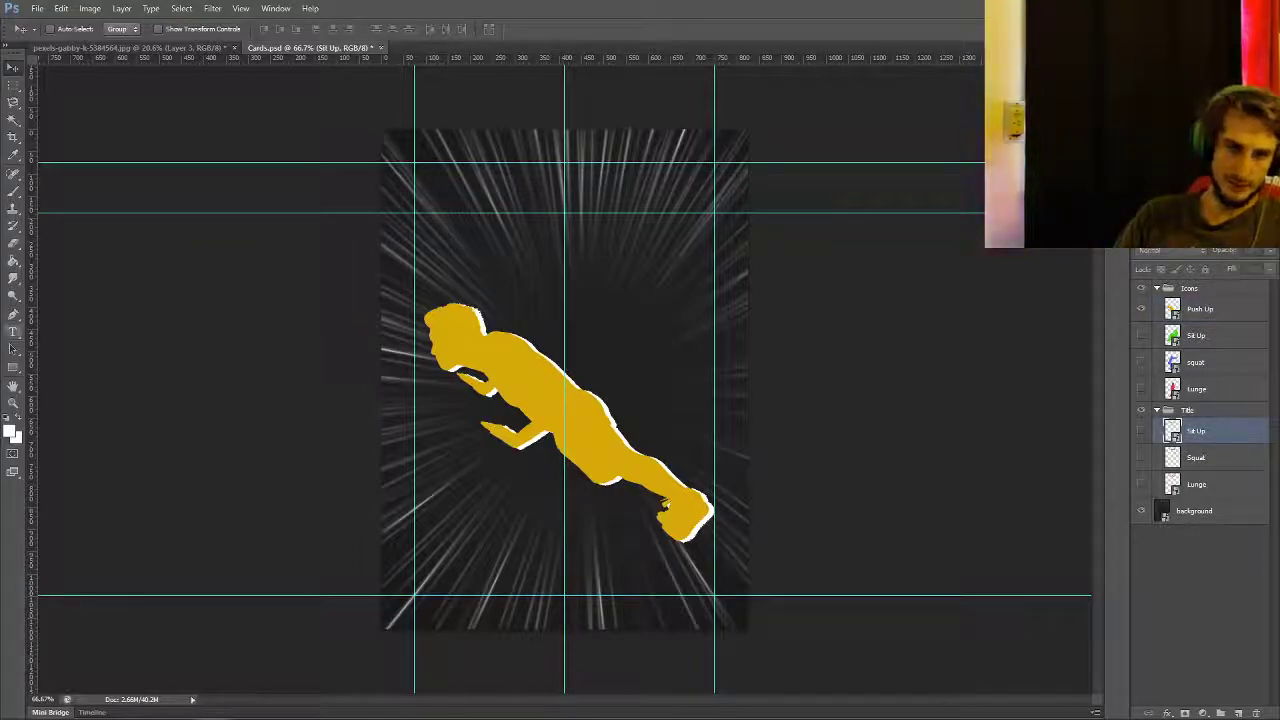
pyautogui.click(13, 331)
pyautogui.click(538, 199)
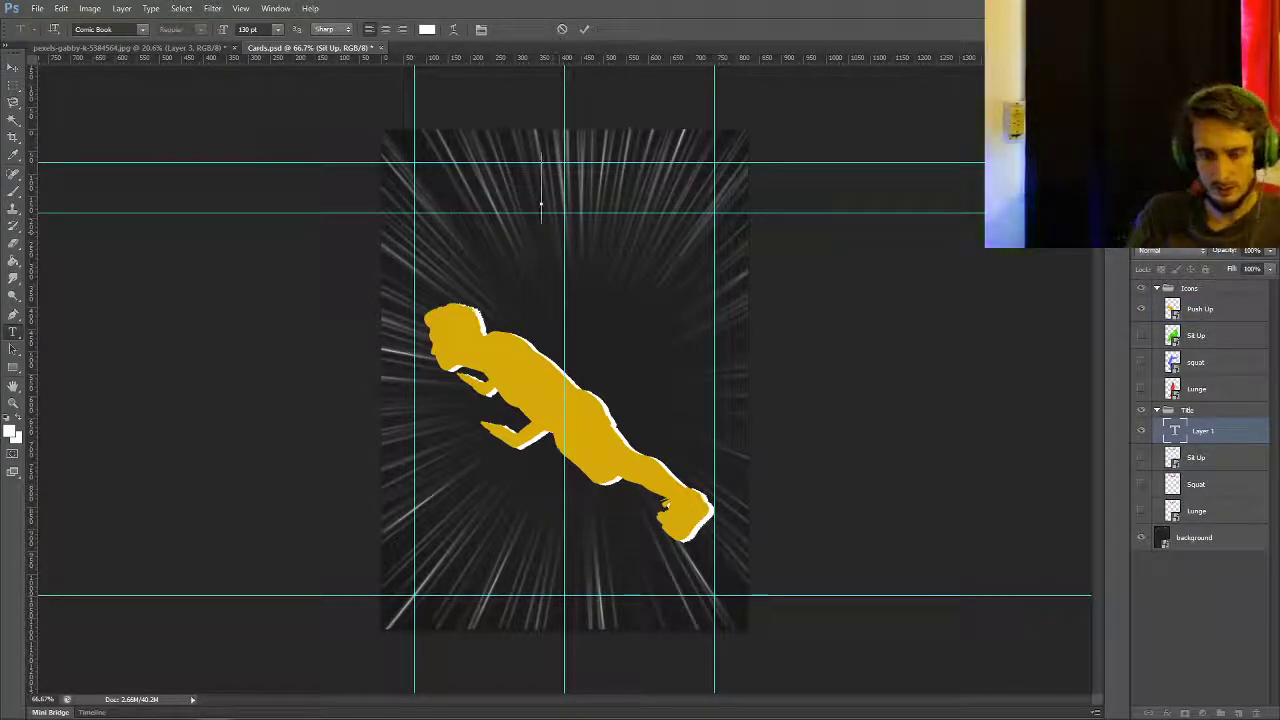
pyautogui.write('Push Up')
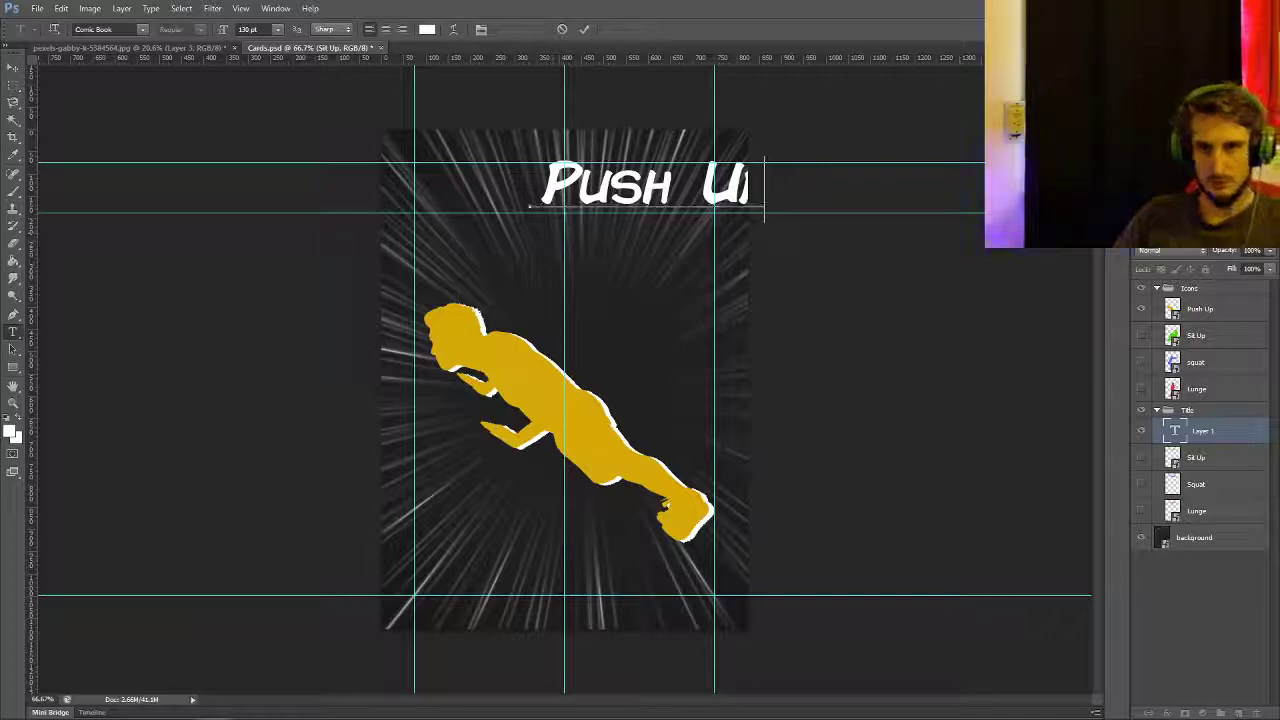
pyautogui.moveTo(585, 195)
pyautogui.mouseDown()
pyautogui.moveTo(548, 195)
pyautogui.moveTo(564, 195)
pyautogui.mouseUp()
pyautogui.hotkey('ctrl', 'Return')
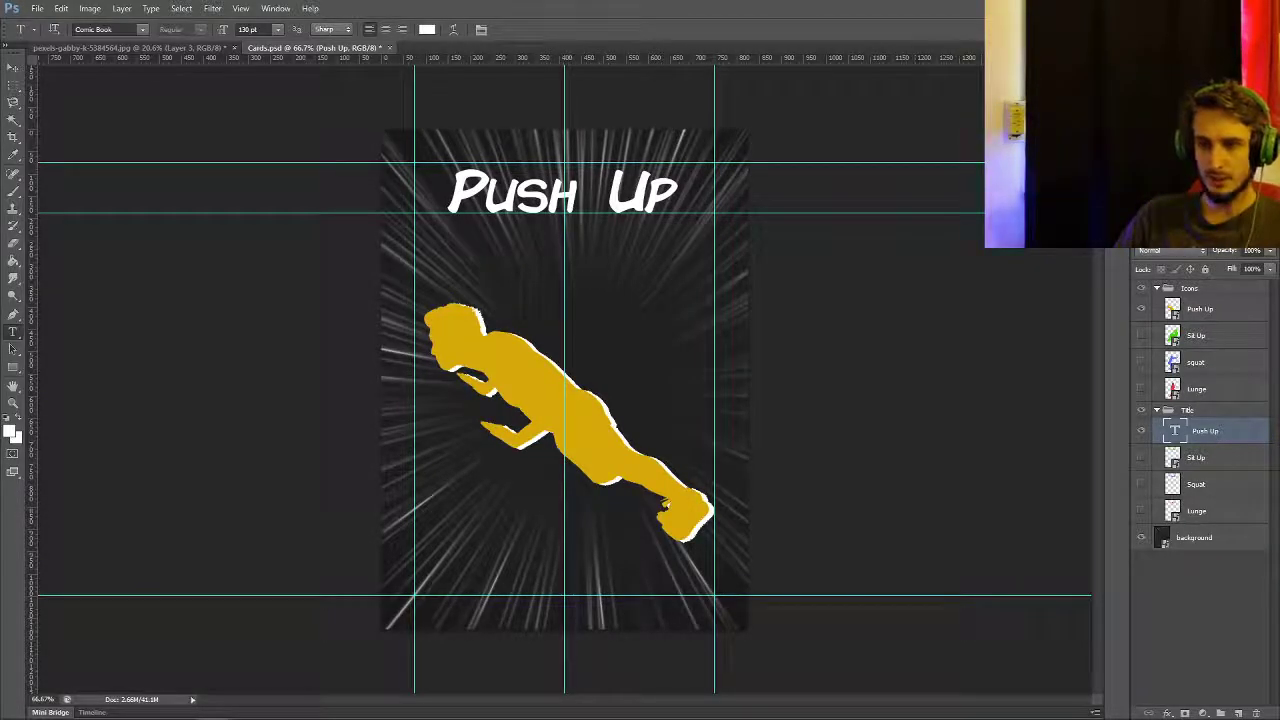
# - Duplicate the Push Up title and recolour the copy with the gold sampled from the figure
pyautogui.hotkey('ctrl', 'j')
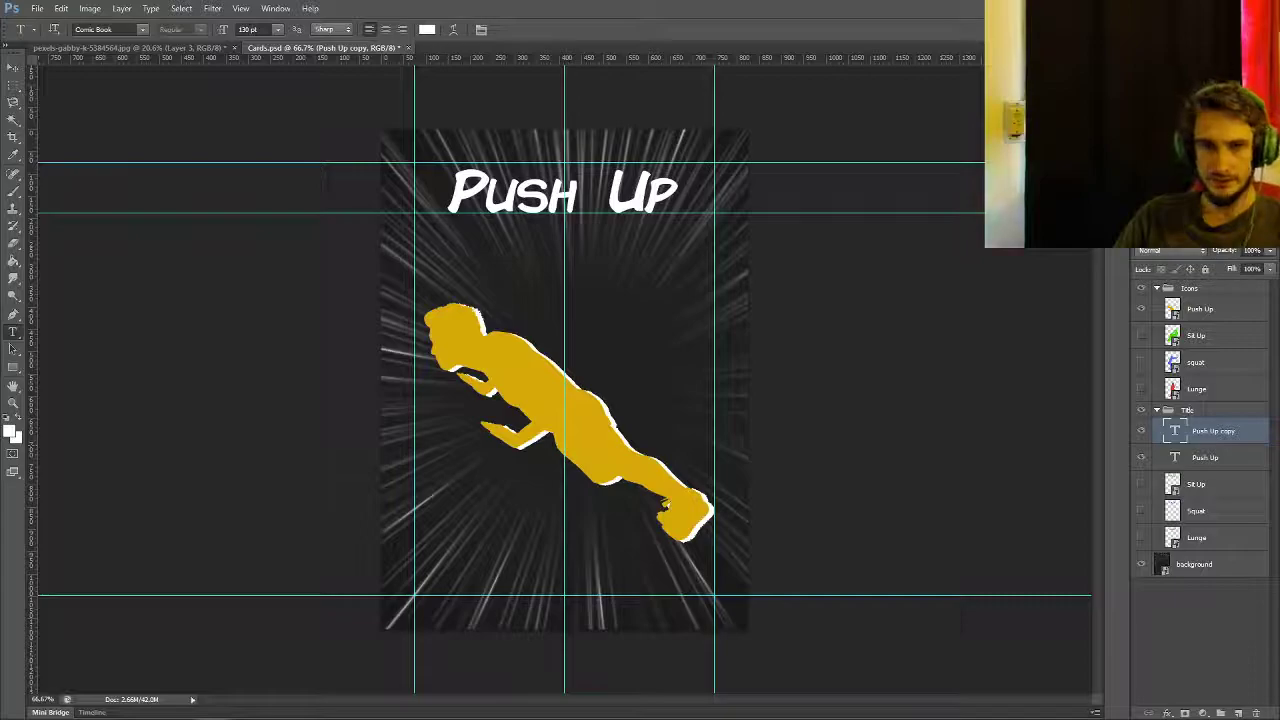
pyautogui.click(1200, 308)
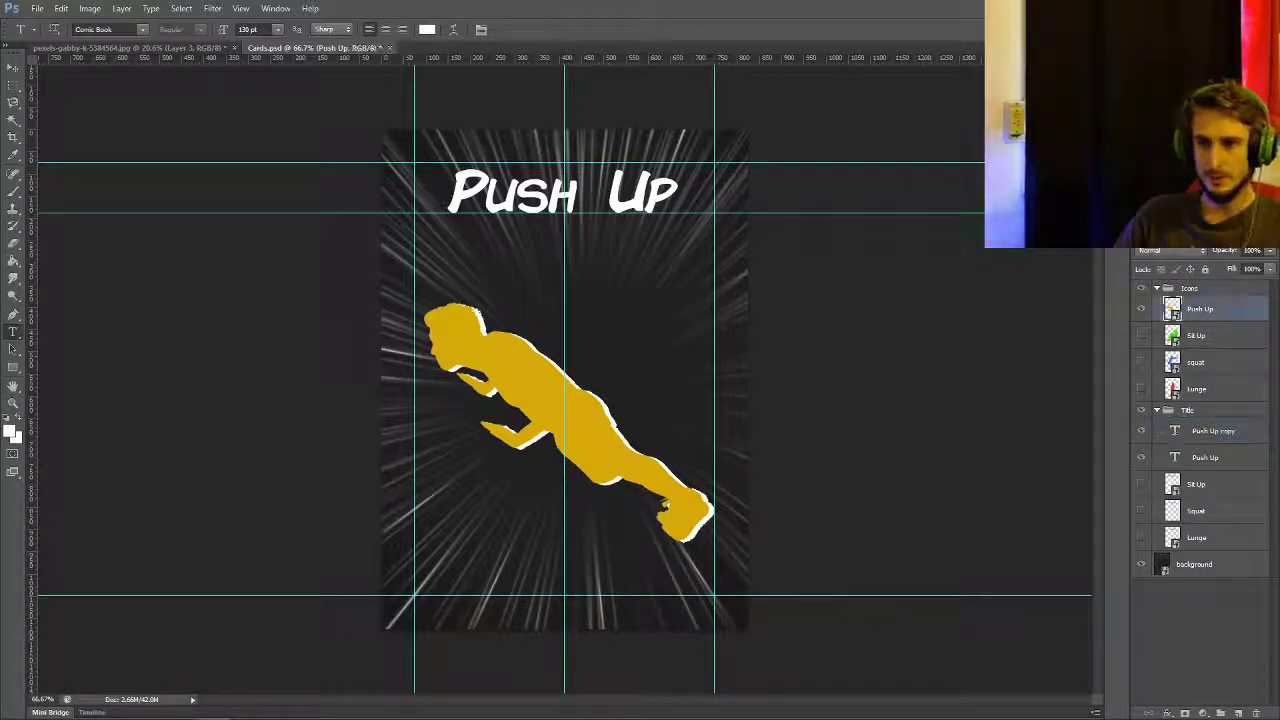
pyautogui.click(13, 155)
pyautogui.click(477, 340)
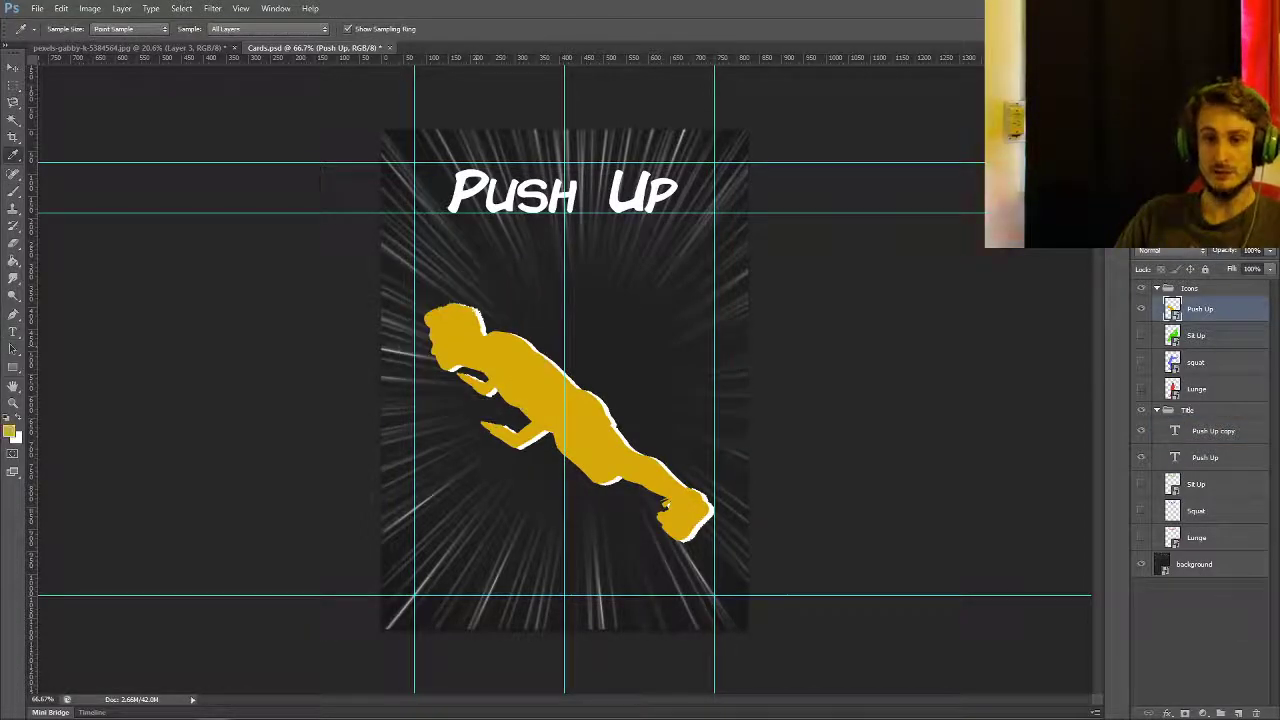
pyautogui.click(1205, 457)
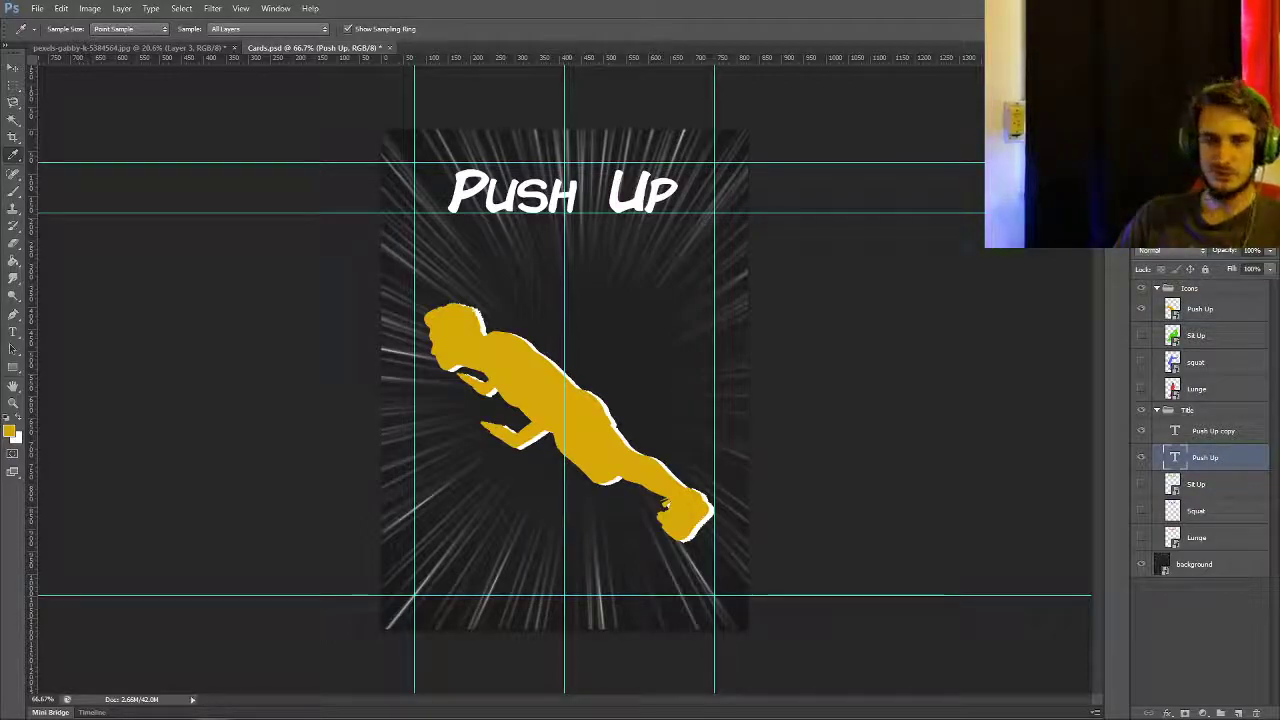
pyautogui.press('t')
pyautogui.click(447, 211)
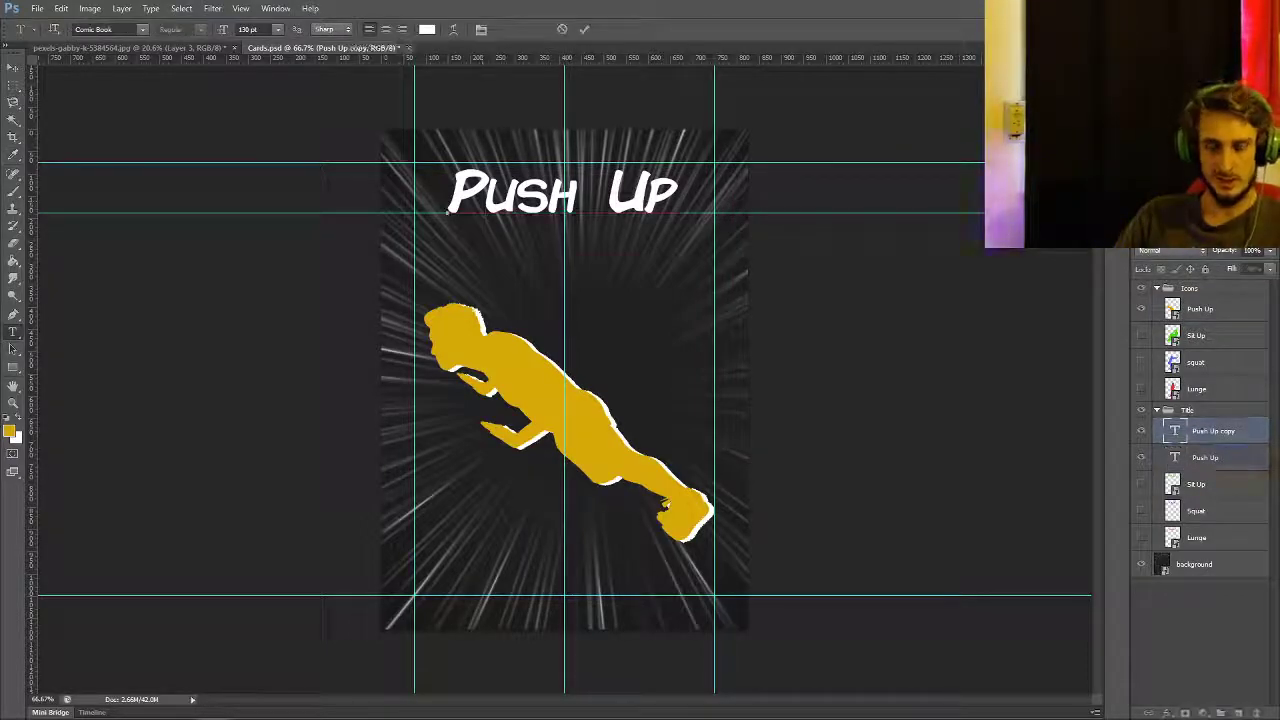
pyautogui.hotkey('ctrl', 'a')
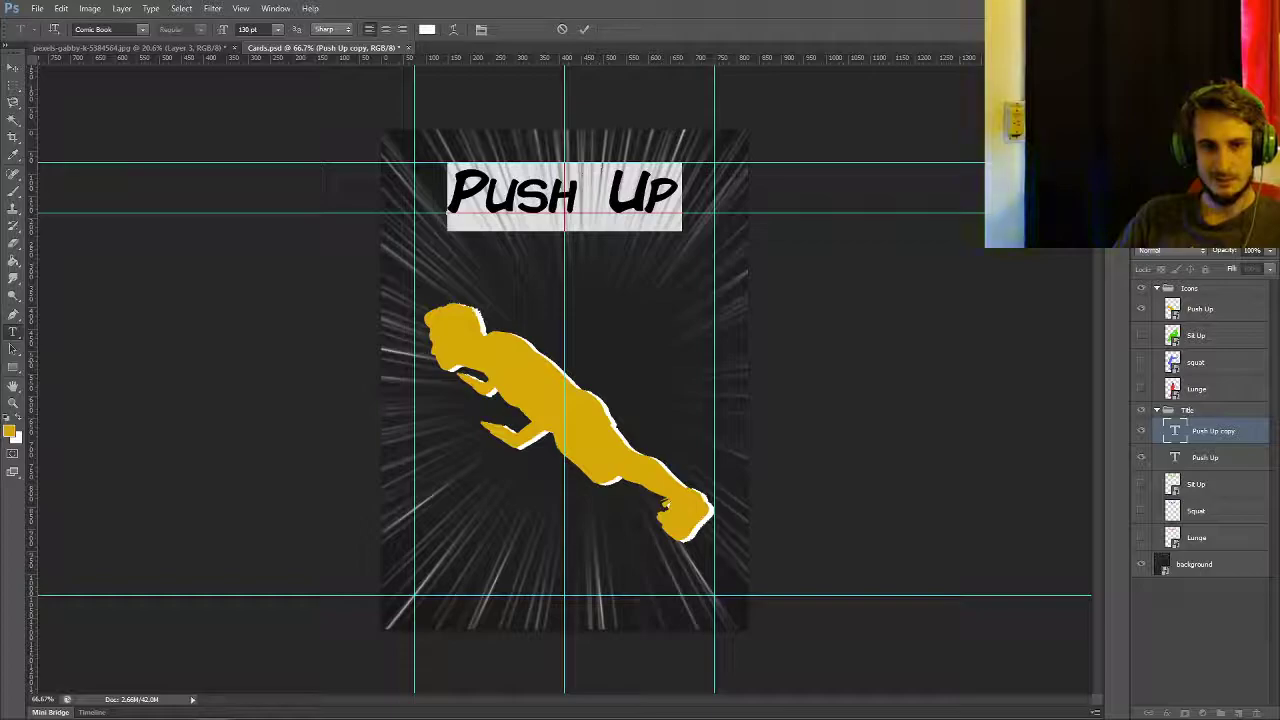
pyautogui.click(427, 29)
pyautogui.click(829, 409)
pyautogui.click(585, 29)
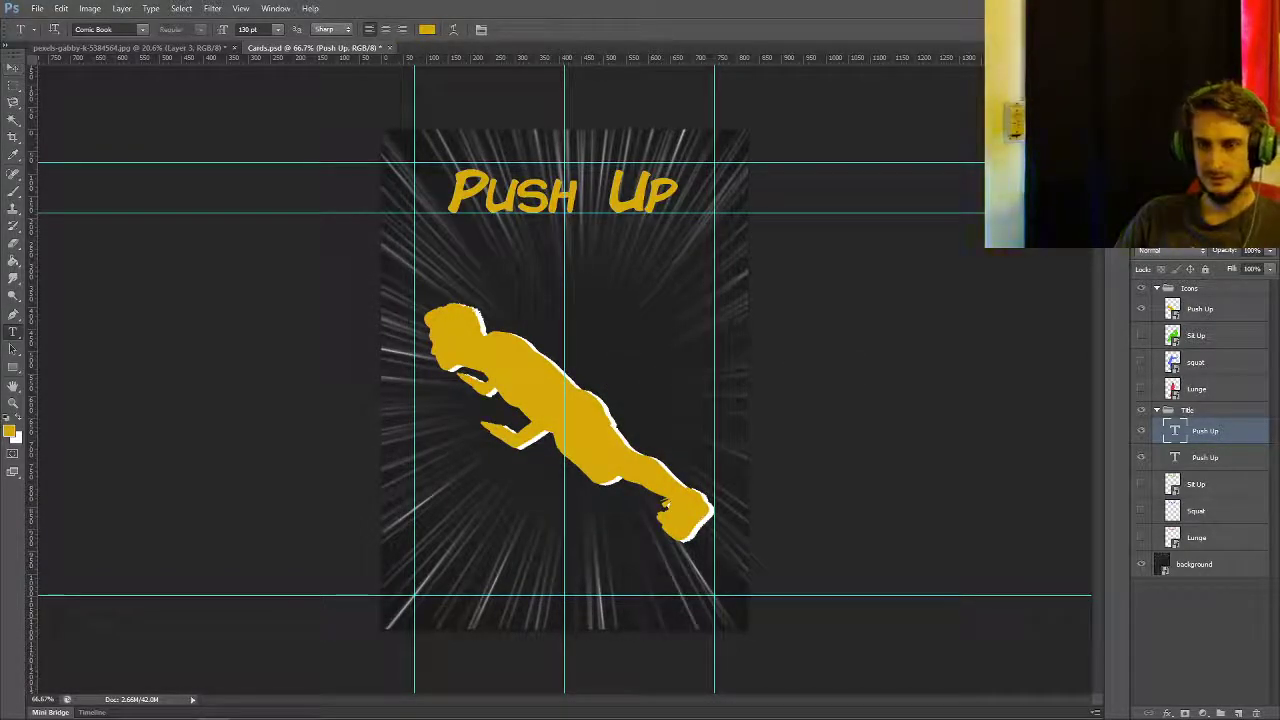
# - Nudge the white Push Up title slightly right behind the gold one and combine both title layers into one smart object
pyautogui.click(1205, 457)
pyautogui.press('v')
pyautogui.press('Right')
pyautogui.press('Right')
pyautogui.press('Right')
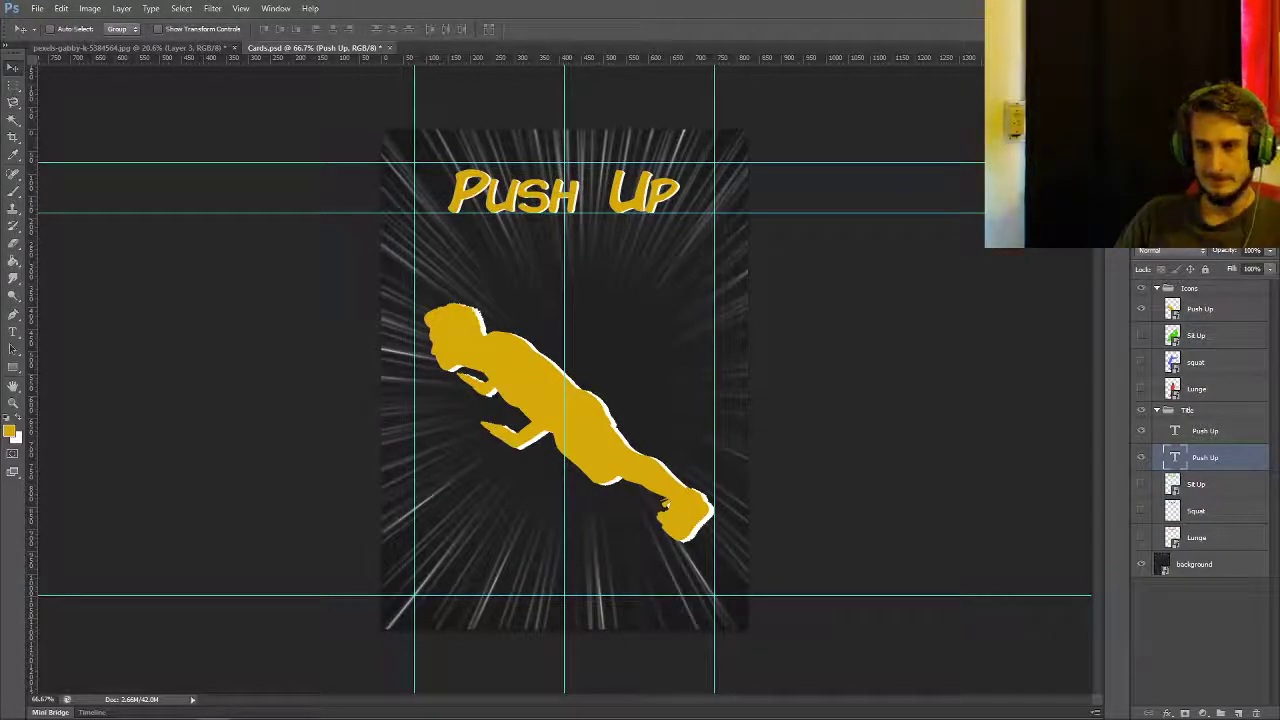
pyautogui.keyDown('shift'); pyautogui.click(1205, 430); pyautogui.keyUp('shift')
pyautogui.rightClick(1205, 430)
pyautogui.click(1120, 288)
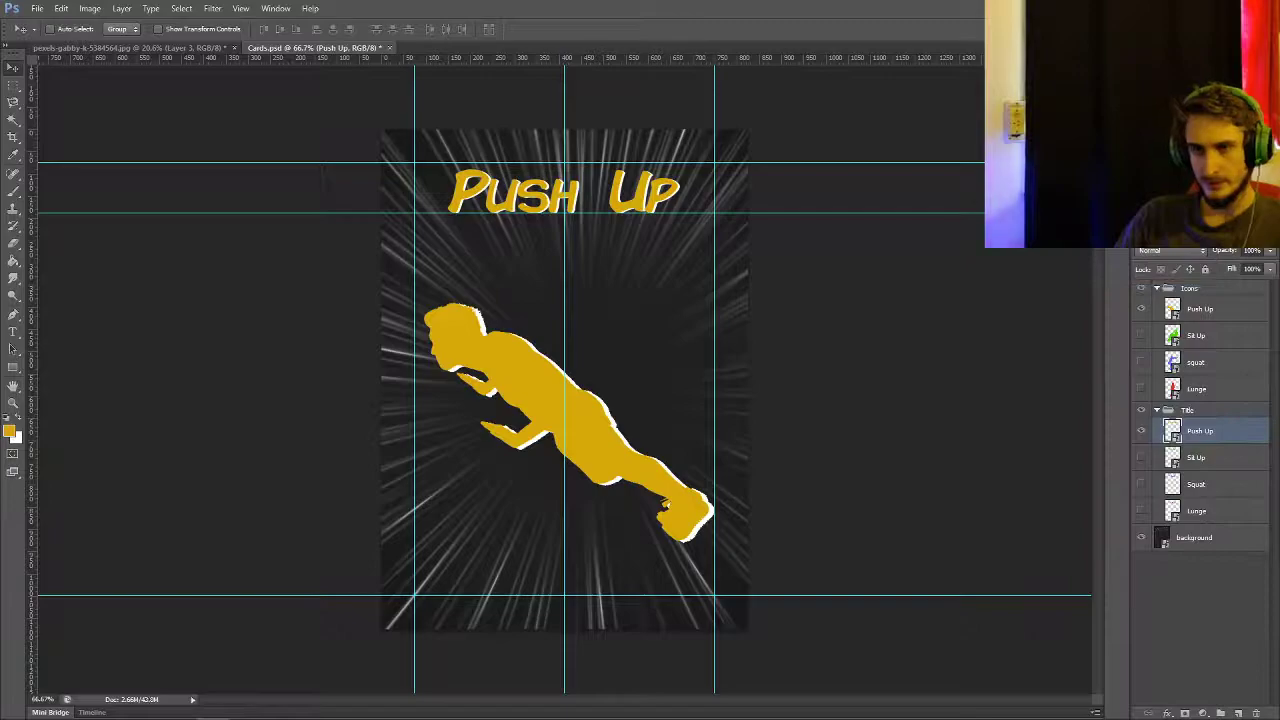
# - Save the finished Push Up card as the JPEG "Push Up.jpg" in the Cards folder
pyautogui.click(37, 8)
pyautogui.click(60, 163)
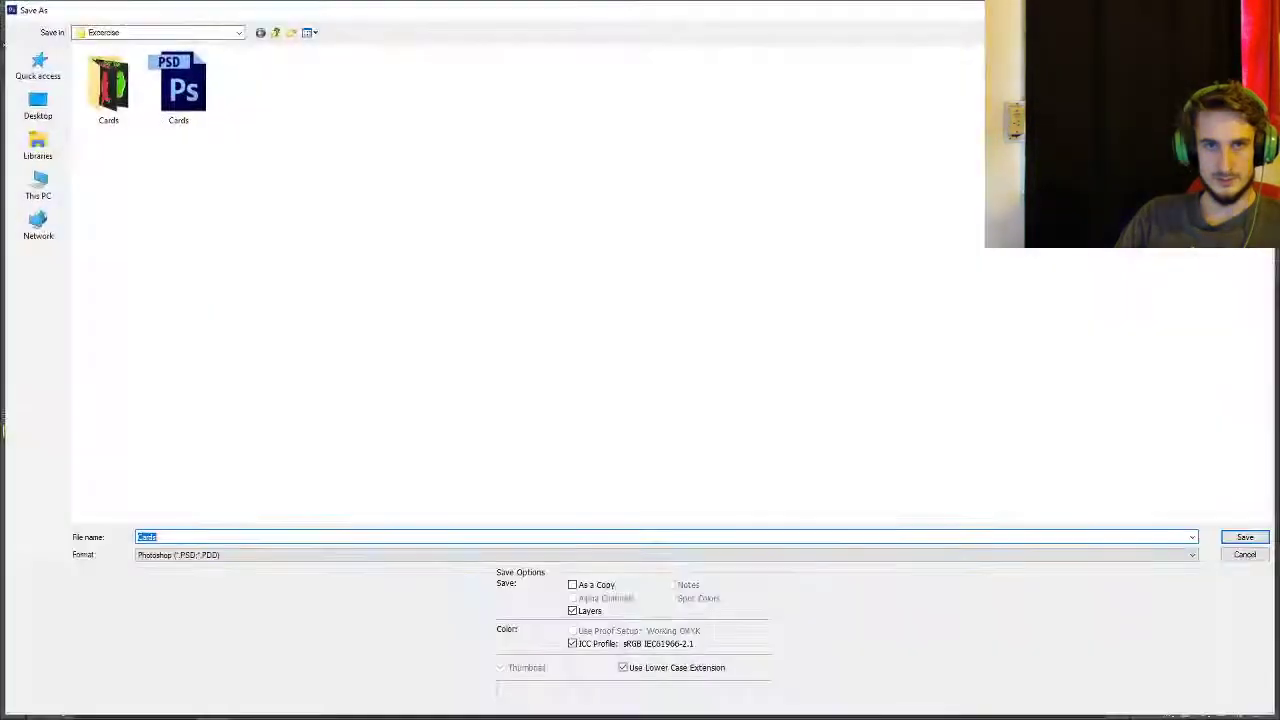
pyautogui.press('Return')
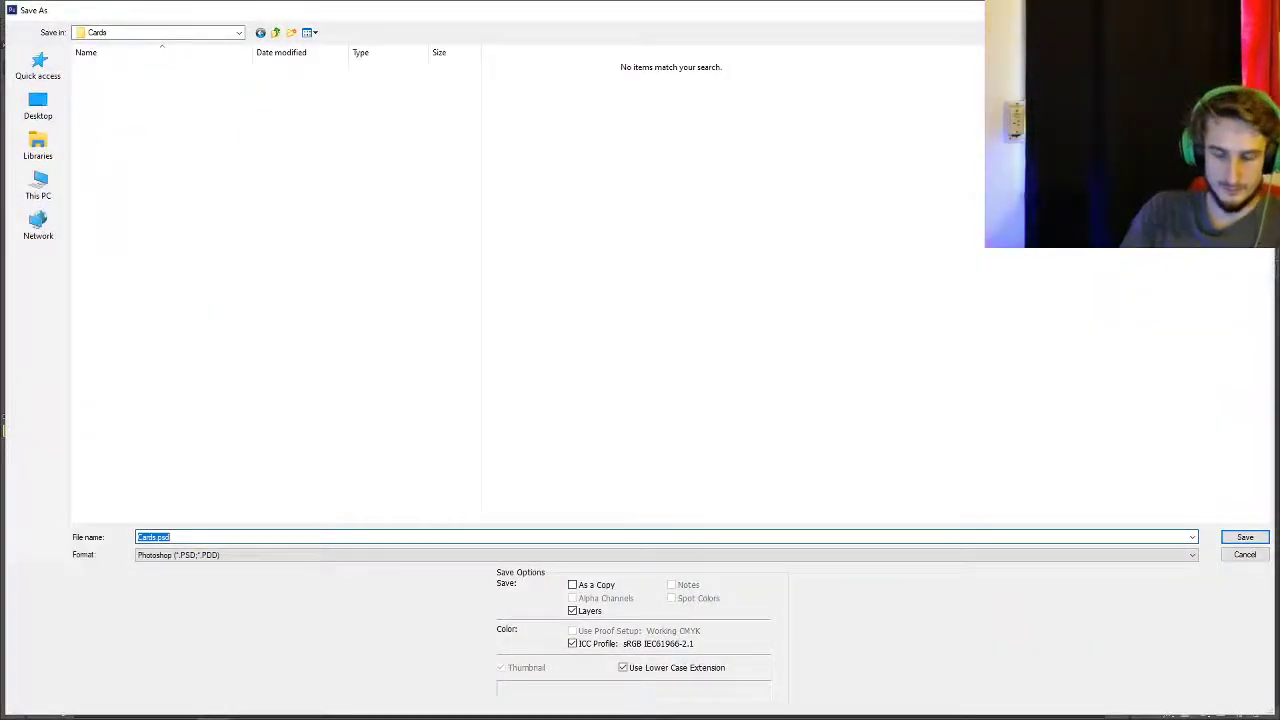
pyautogui.press('Return')
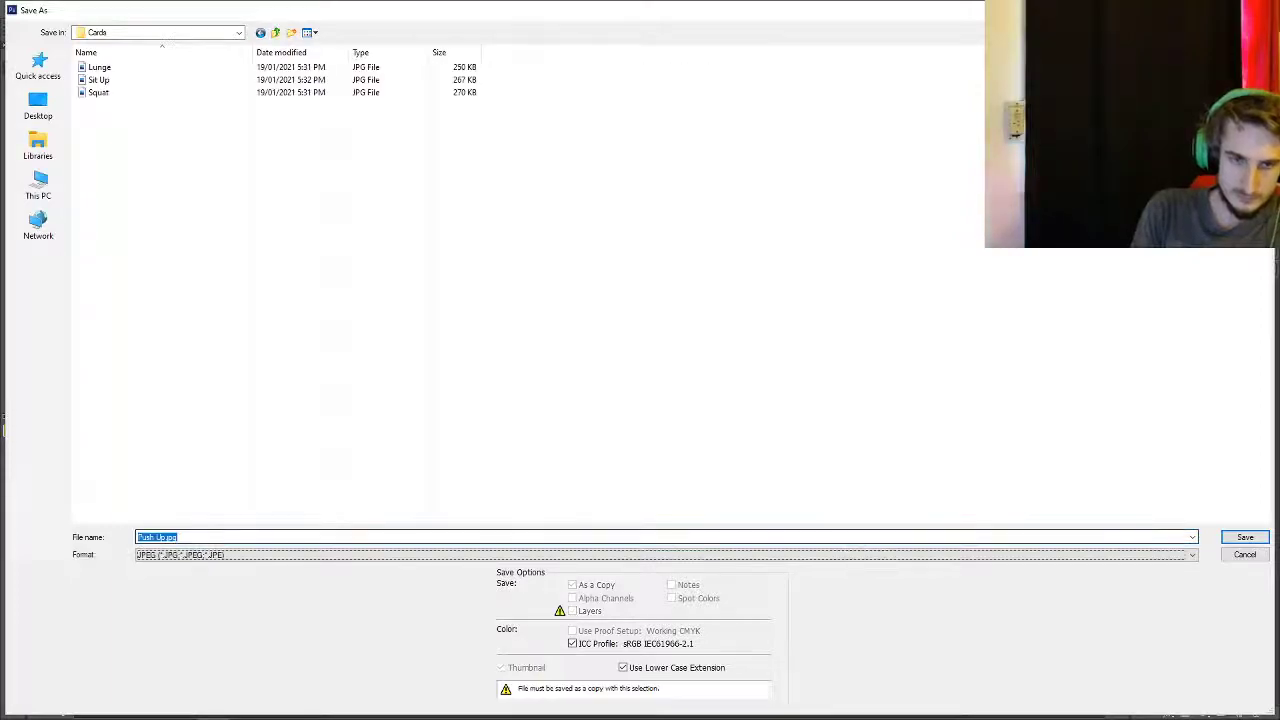
pyautogui.press('Return')
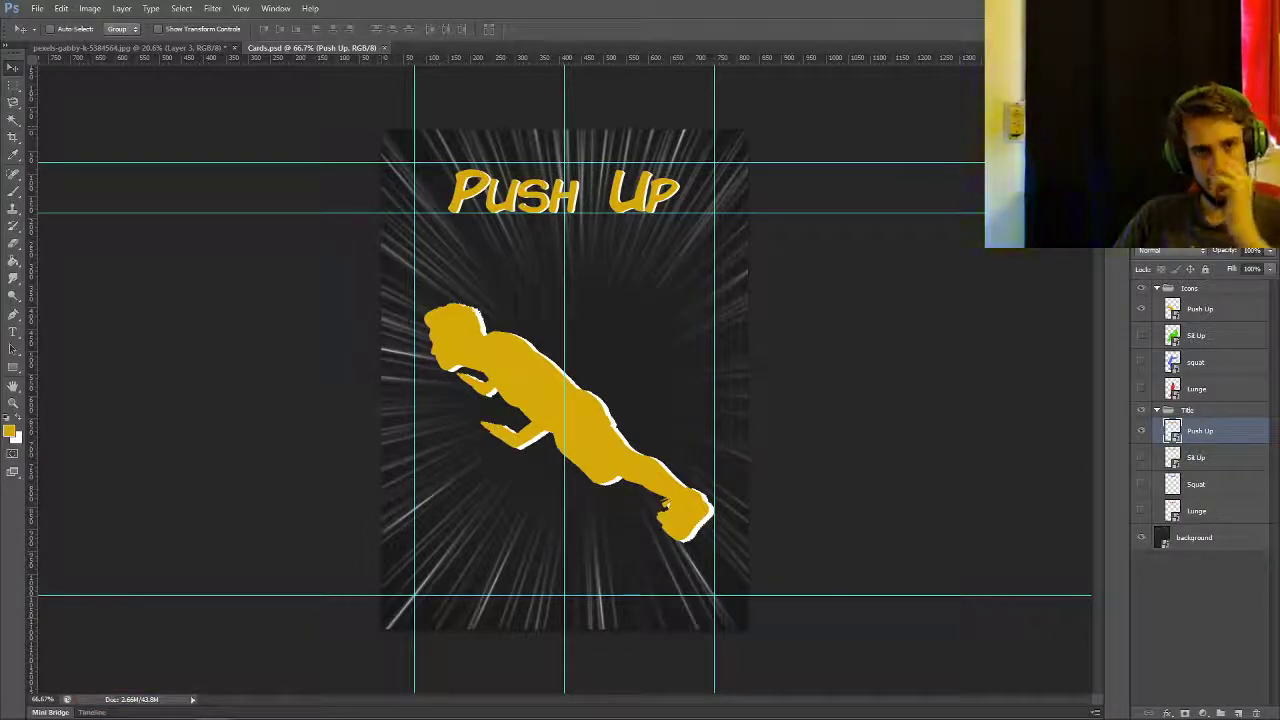
# - Close the source photo pexels-gabby-k-5384564.jpg without saving its changes
pyautogui.hotkey('ctrl', 'Tab')
pyautogui.hotkey('ctrl', 'w')
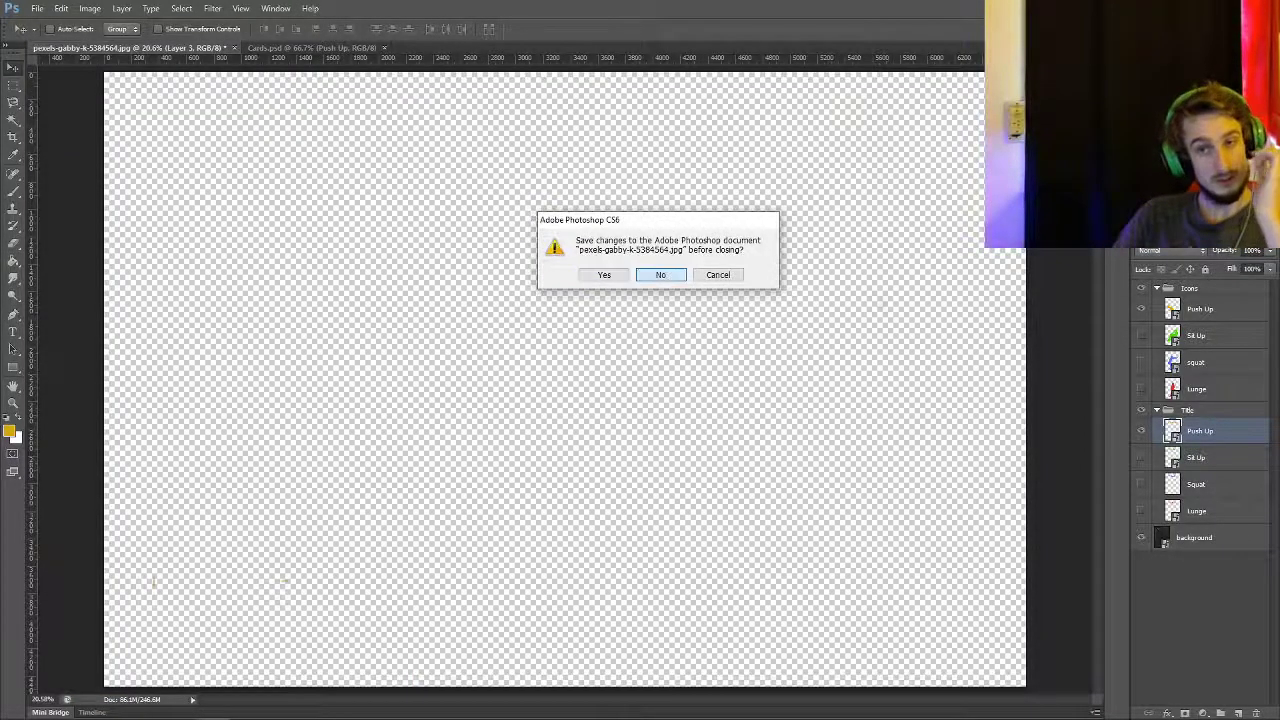
pyautogui.press('n')
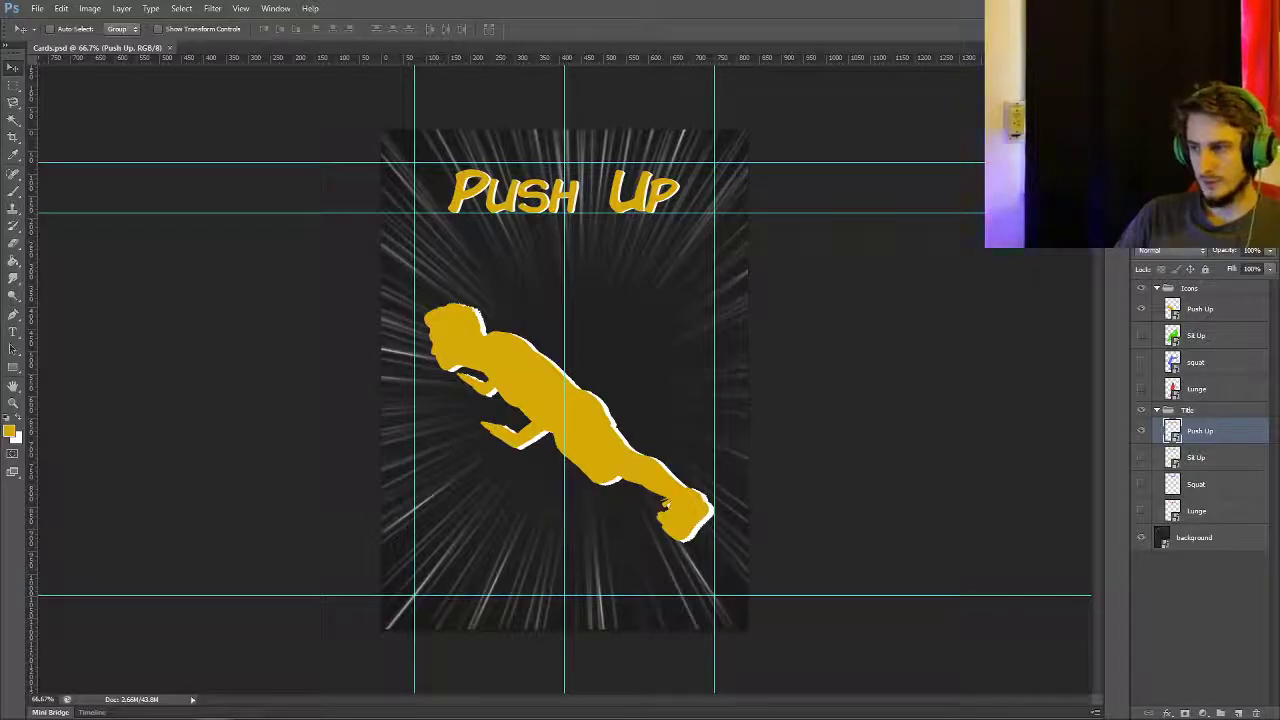
# - Switch to the empty Rules text file in Notepad and fit its window to the left half of the screen
pyautogui.press('Return')
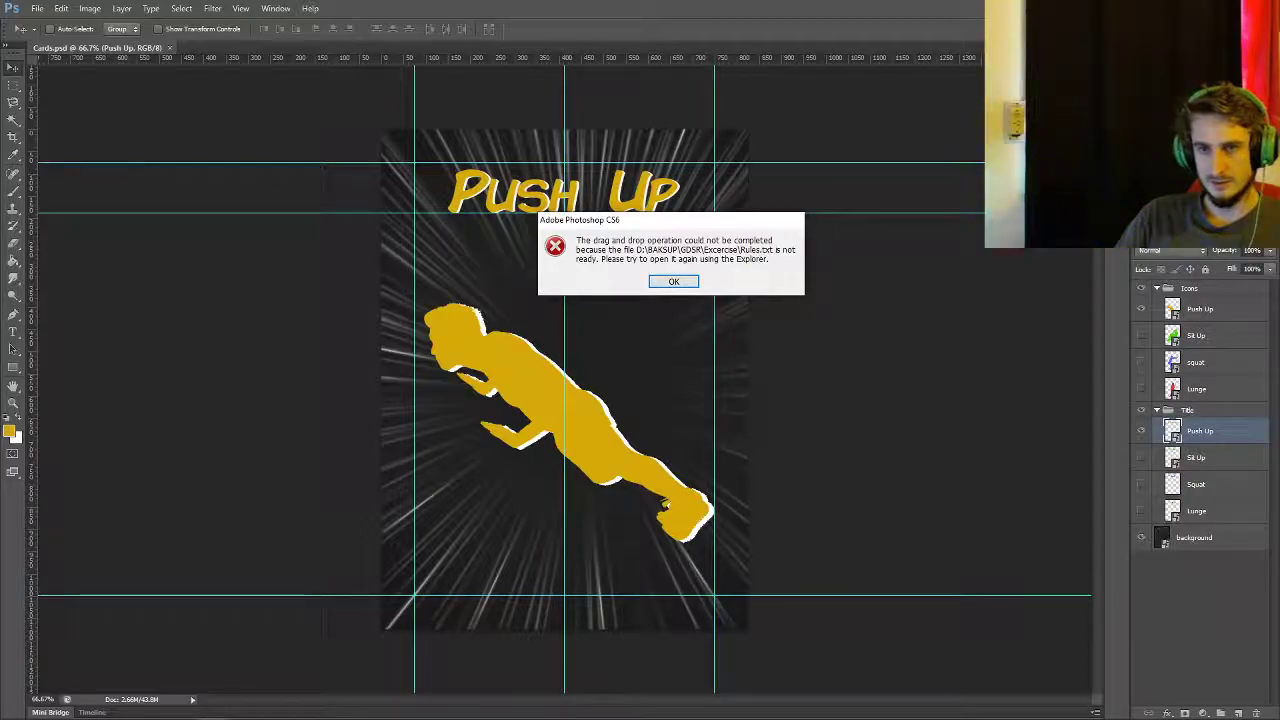
pyautogui.press('Return')
pyautogui.hotkey('alt', 'Tab')
pyautogui.press('super+Left')
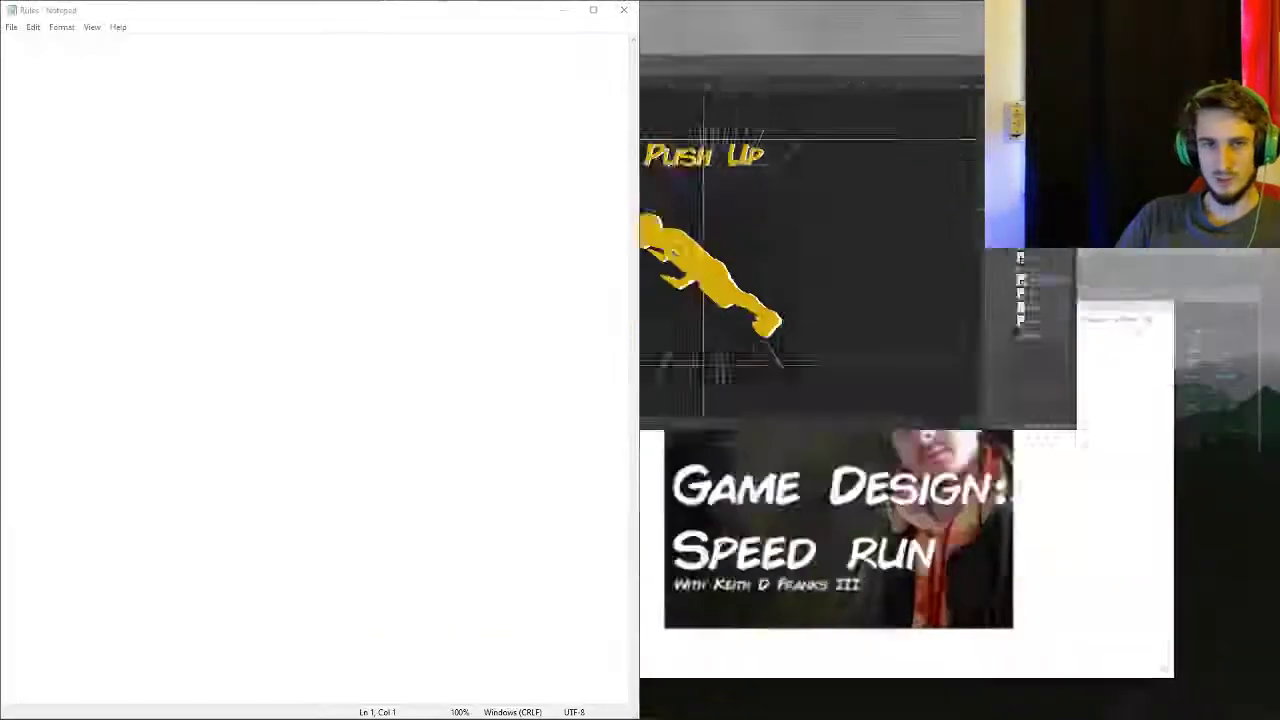
pyautogui.press('Escape')
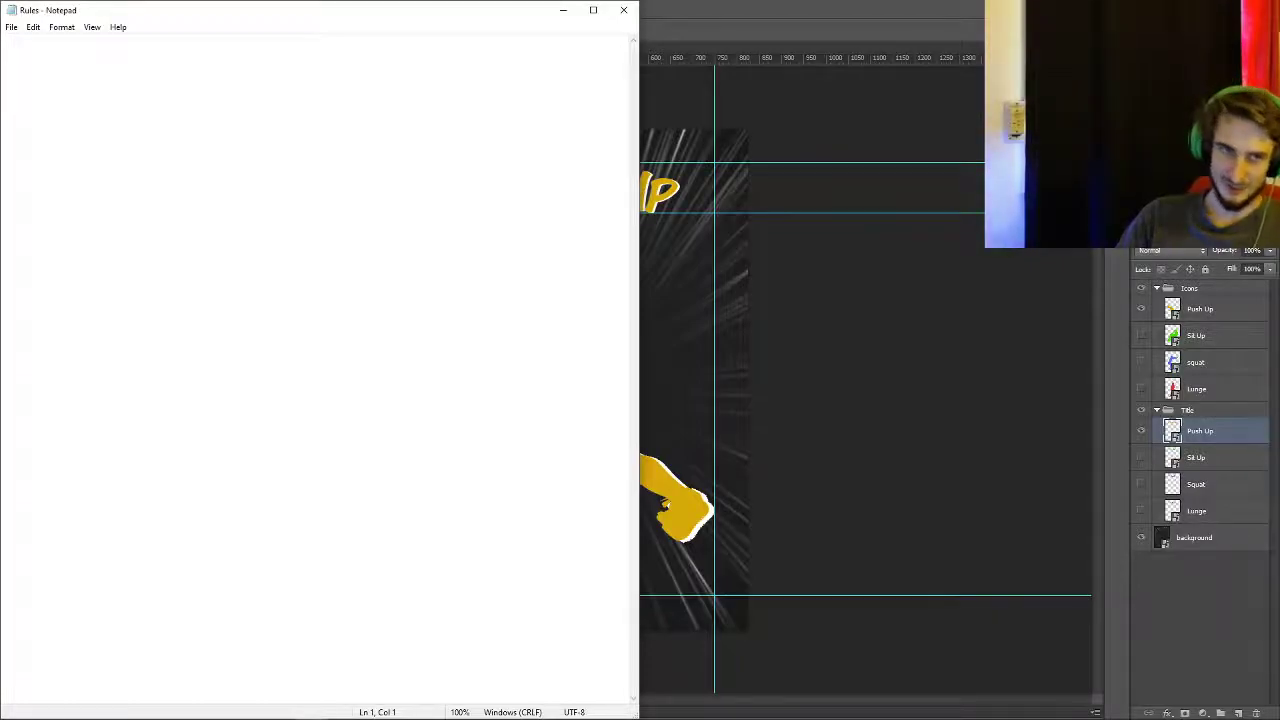
# - Enter "IDea" in the Rules file and enlarge the Notepad view to 500%
pyautogui.hotkey('alt', 'o')
pyautogui.press('Right')
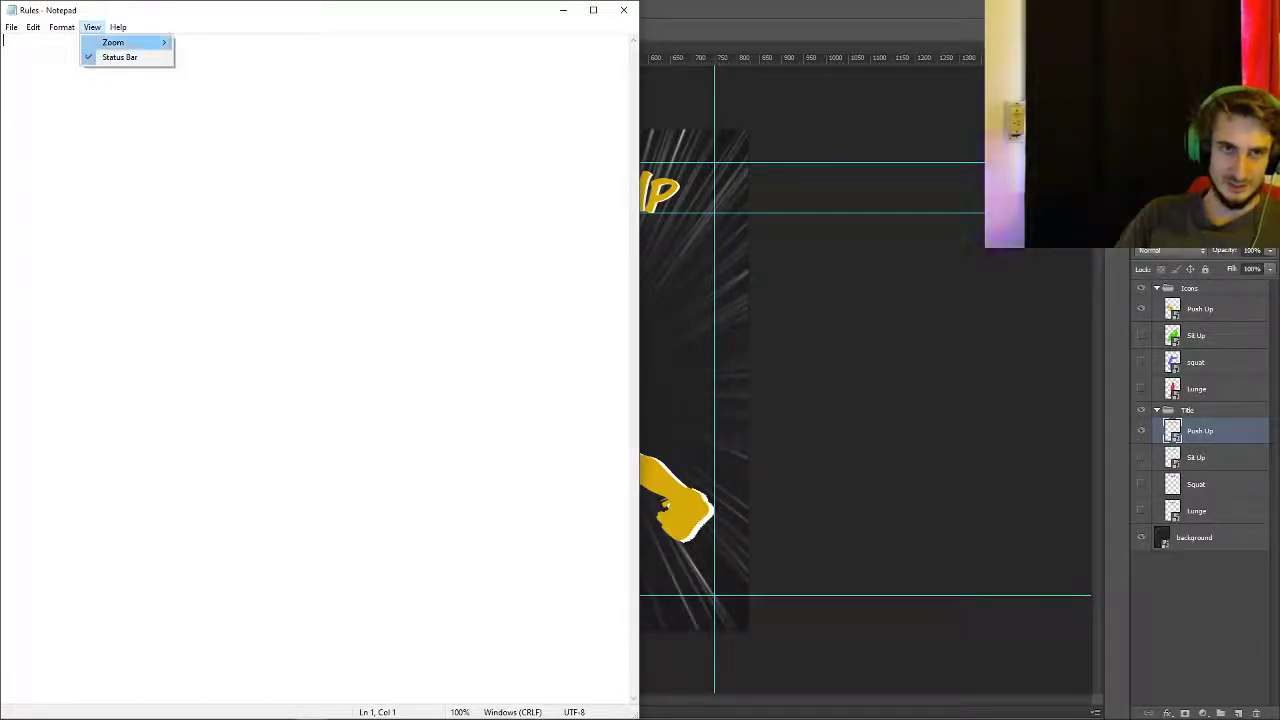
pyautogui.press('Right')
pyautogui.press('Right')
pyautogui.press('Return')
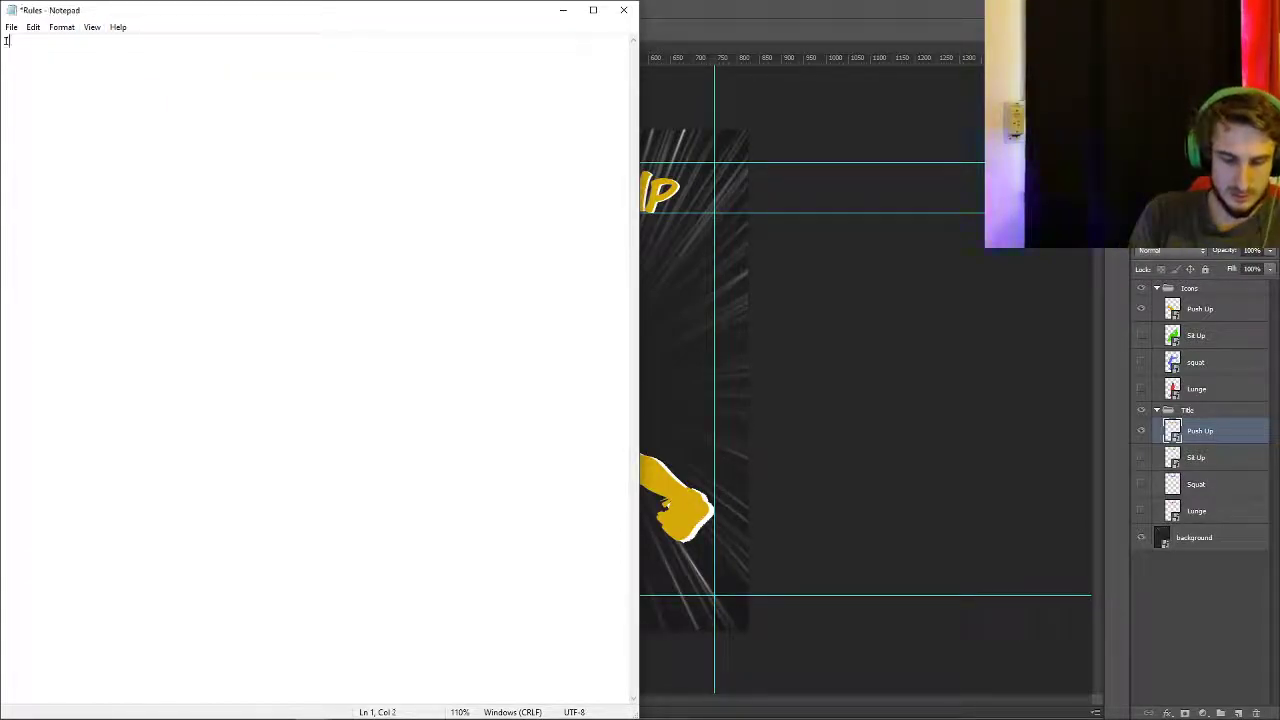
pyautogui.hotkey('ctrl', '+')
pyautogui.hotkey('ctrl', '+')
pyautogui.hotkey('ctrl', '+')
pyautogui.hotkey('ctrl', '+')
pyautogui.hotkey('ctrl', '+')
pyautogui.hotkey('ctrl', '+')
pyautogui.hotkey('ctrl', '+')
pyautogui.hotkey('ctrl', '+')
pyautogui.hotkey('ctrl', '+')
pyautogui.hotkey('ctrl', '+')
pyautogui.hotkey('ctrl', '+')
pyautogui.hotkey('ctrl', '+')
pyautogui.hotkey('ctrl', '+')
pyautogui.hotkey('ctrl', '+')
pyautogui.hotkey('ctrl', '+')
pyautogui.hotkey('ctrl', '+')
pyautogui.hotkey('ctrl', '+')
pyautogui.hotkey('ctrl', '+')
pyautogui.hotkey('ctrl', '+')
pyautogui.hotkey('ctrl', '+')
pyautogui.hotkey('ctrl', '+')
pyautogui.hotkey('ctrl', '+')
pyautogui.hotkey('ctrl', '+')
pyautogui.hotkey('ctrl', '+')
pyautogui.hotkey('ctrl', '+')
pyautogui.hotkey('ctrl', '+')
pyautogui.hotkey('ctrl', '+')
pyautogui.hotkey('ctrl', '+')
pyautogui.hotkey('ctrl', '+')
pyautogui.hotkey('ctrl', '+')
pyautogui.hotkey('ctrl', '+')
pyautogui.hotkey('ctrl', '+')
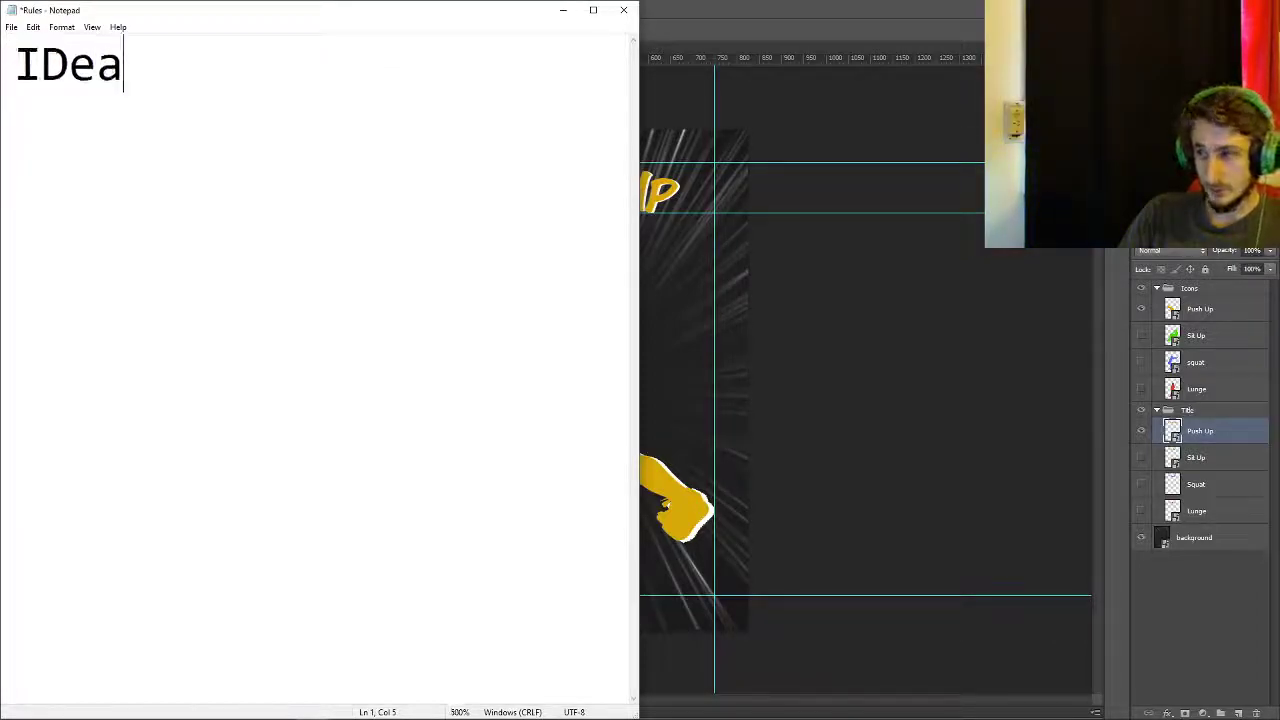
pyautogui.hotkey('ctrl', 'a')
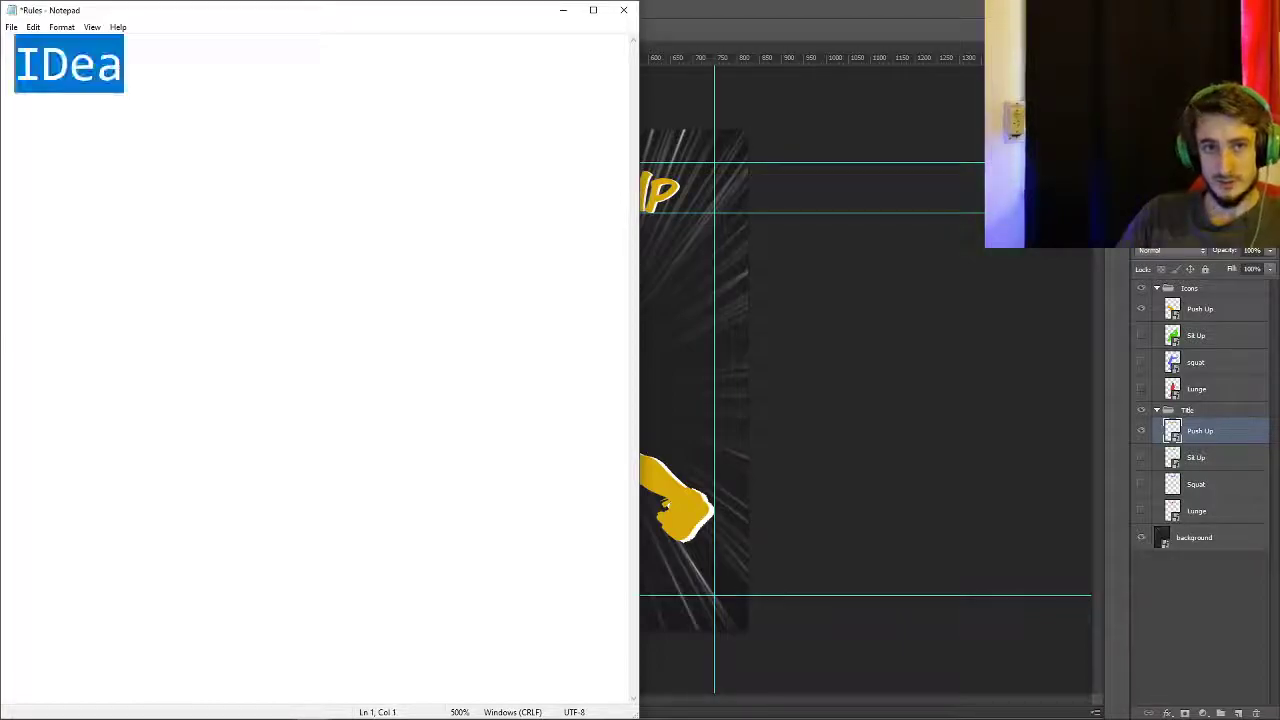
# - Replace "IDea" in the Rules file with the heading "Excersize."
pyautogui.press('BackSpace')
pyautogui.write('Excersei')
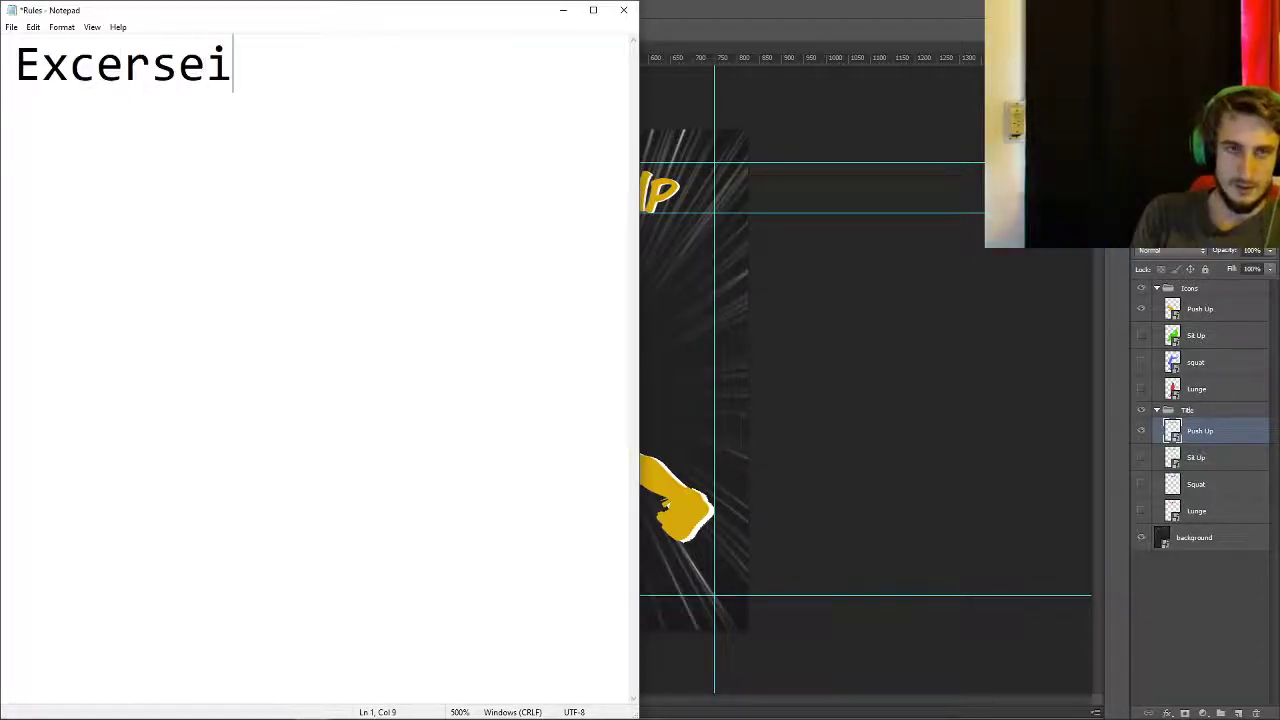
pyautogui.press('BackSpace')
pyautogui.press('BackSpace')
pyautogui.press('BackSpace')
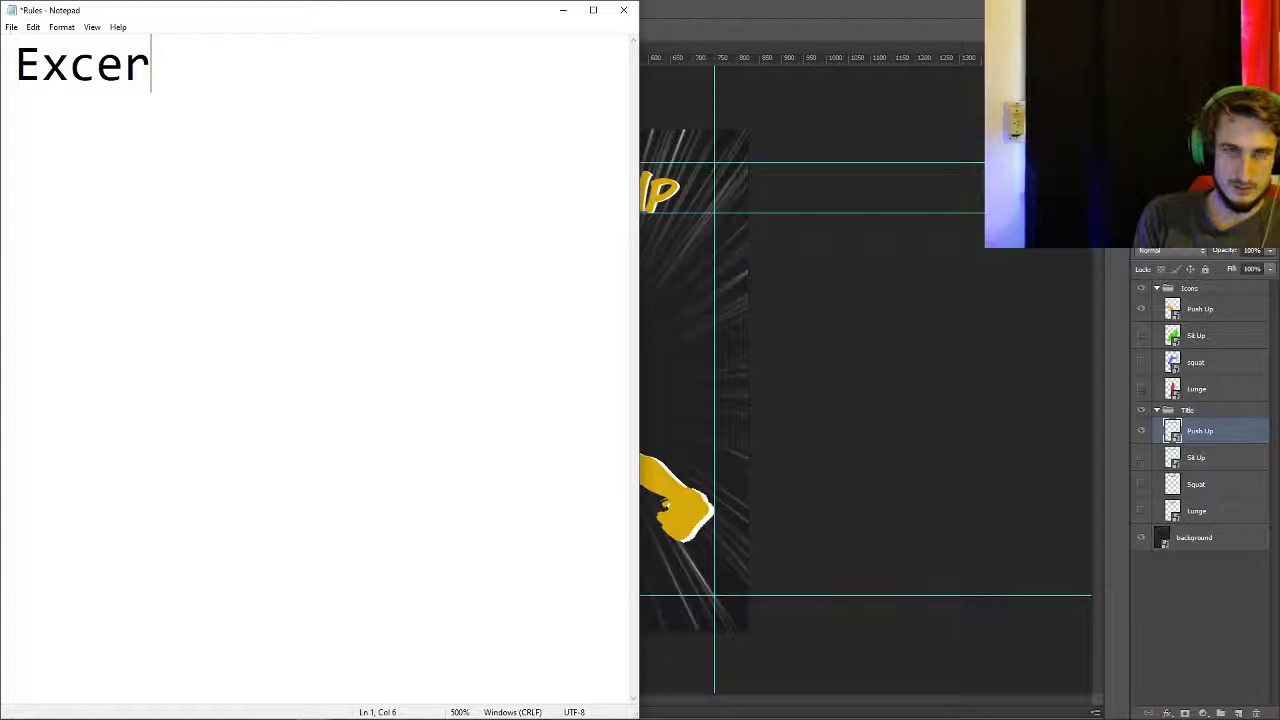
pyautogui.write('size.')
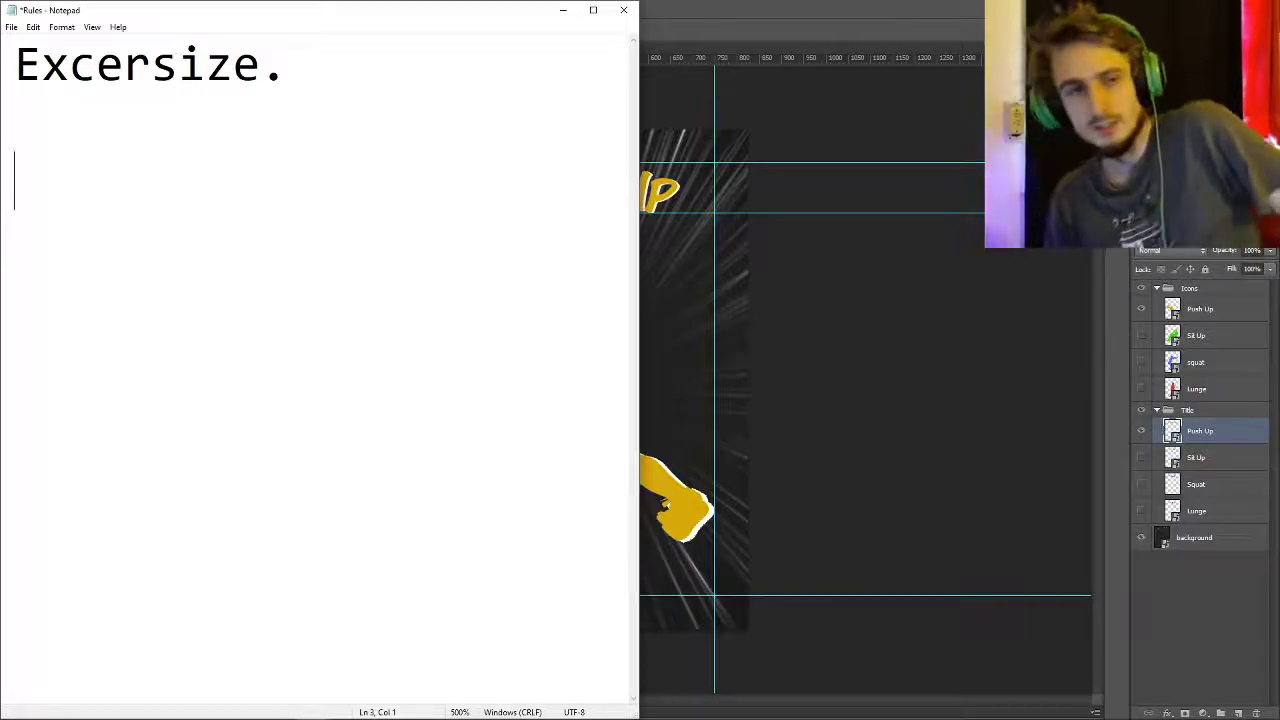
# - Add the text "Hand Management" below the heading, leaving a blank line between them
pyautogui.write('Hand Mang')
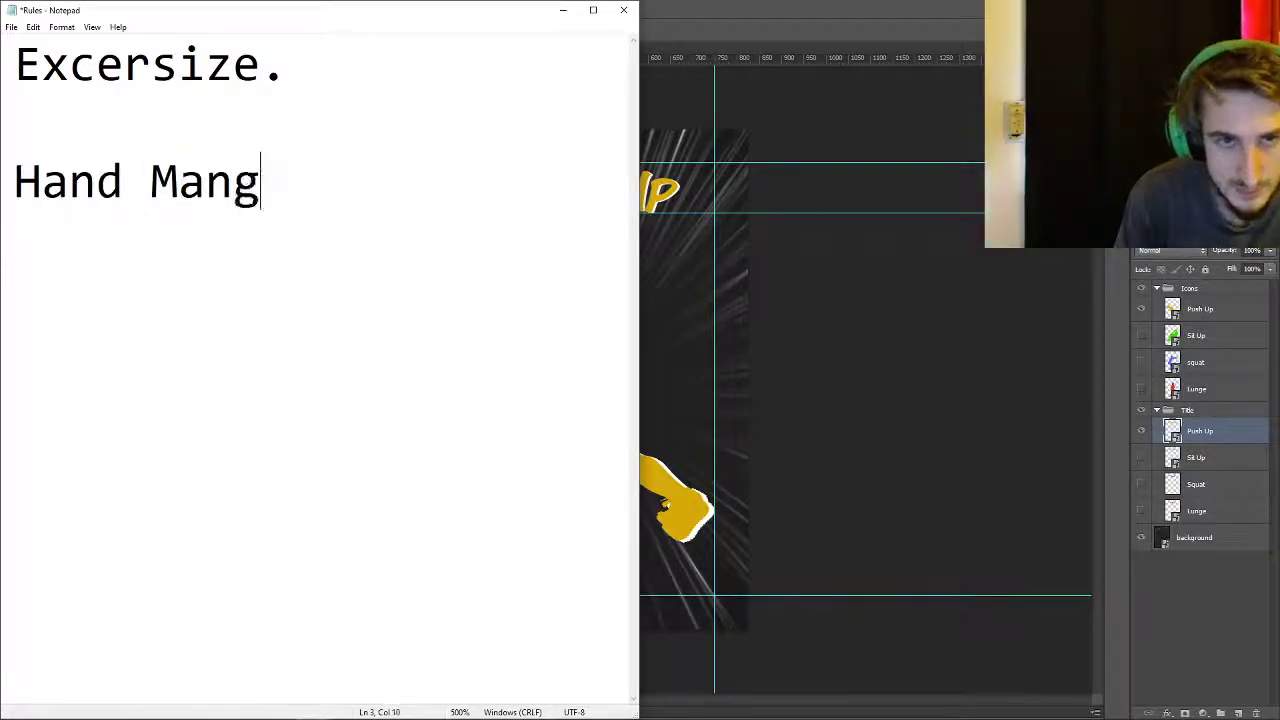
pyautogui.press('BackSpace')
pyautogui.write('agement')
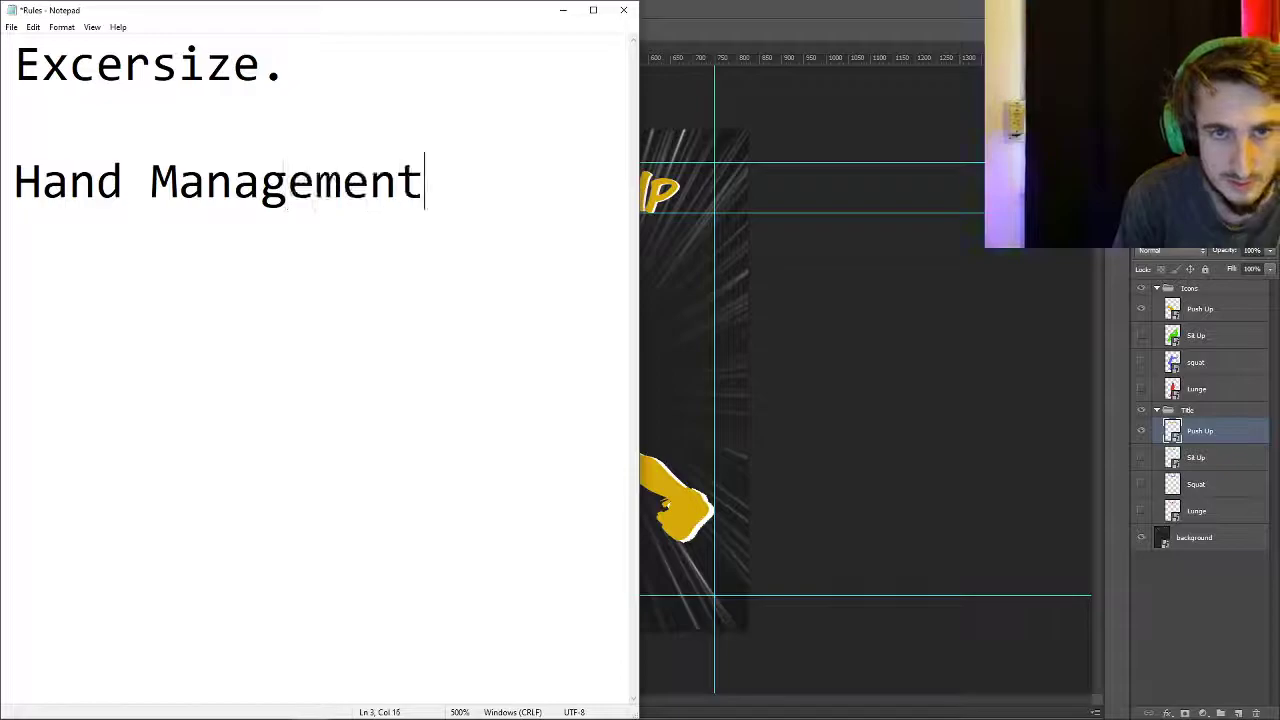
# - Continue the Hand Management line with ". The aim is to get all of the cards out from your hand."
pyautogui.write('. The aim is')
pyautogui.press('BackSpace')
pyautogui.write('is to get ')
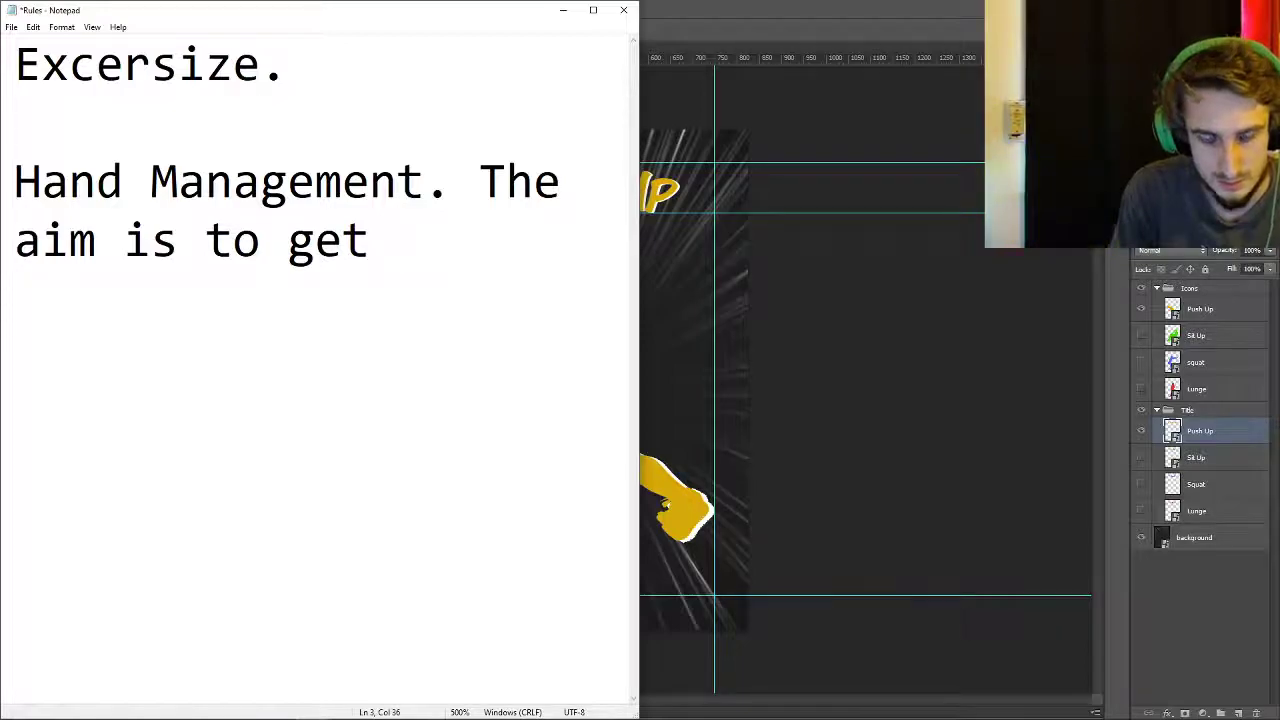
pyautogui.write('all of the cards ')
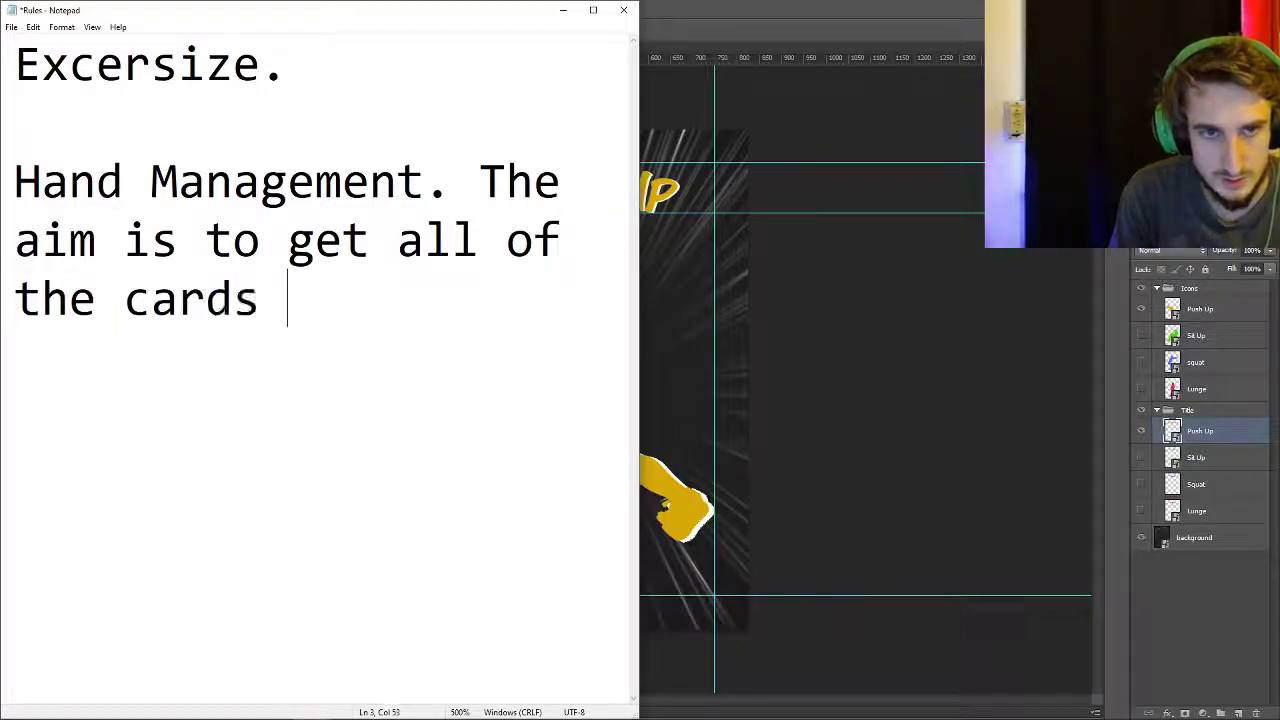
pyautogui.write('out')
pyautogui.press('BackSpace')
pyautogui.write('f')
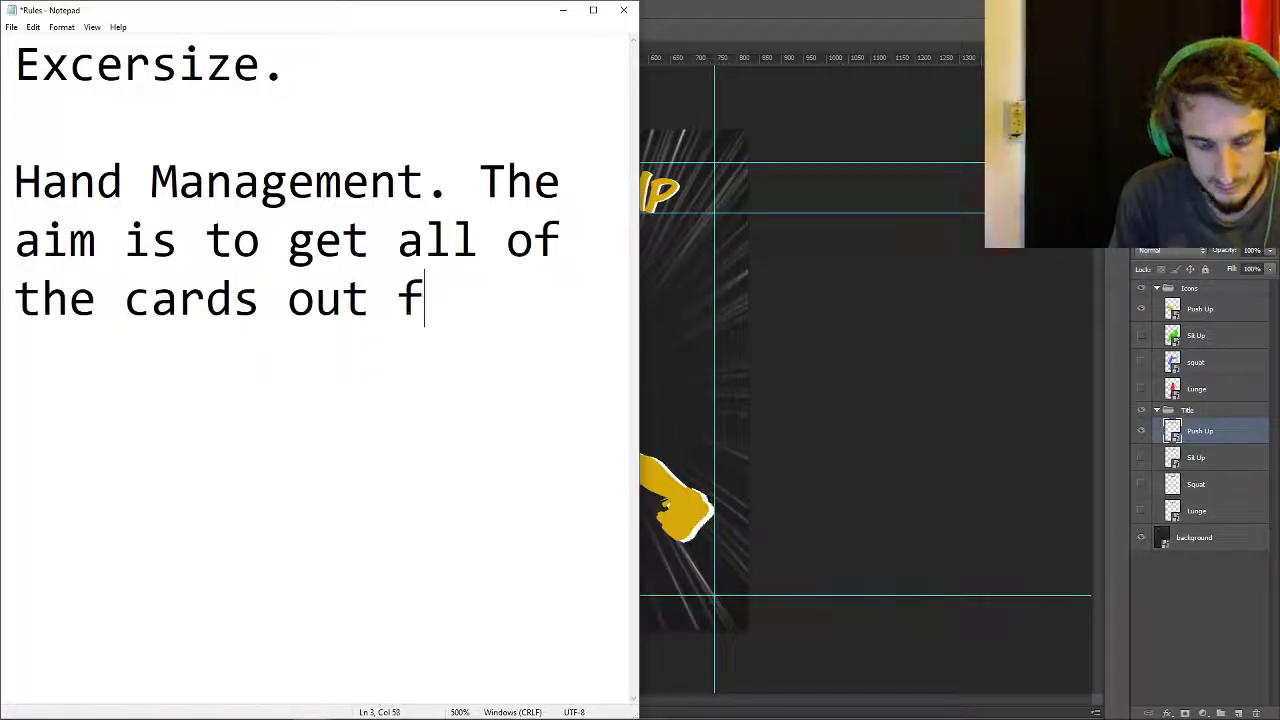
pyautogui.write('rom your hand,')
pyautogui.press('BackSpace')
pyautogui.write('.')
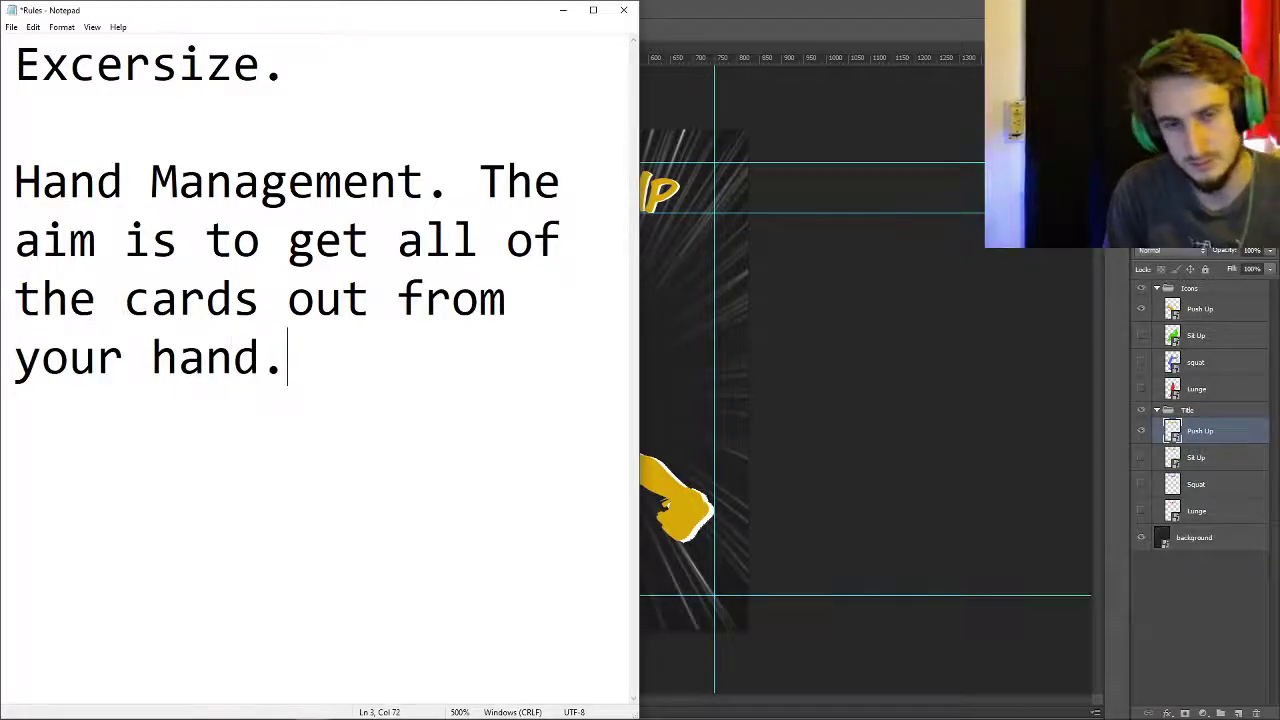
# - Add a new line reading "The losing player, must perform all the excersize on the cards remaining in their hand."
pyautogui.press('Return')
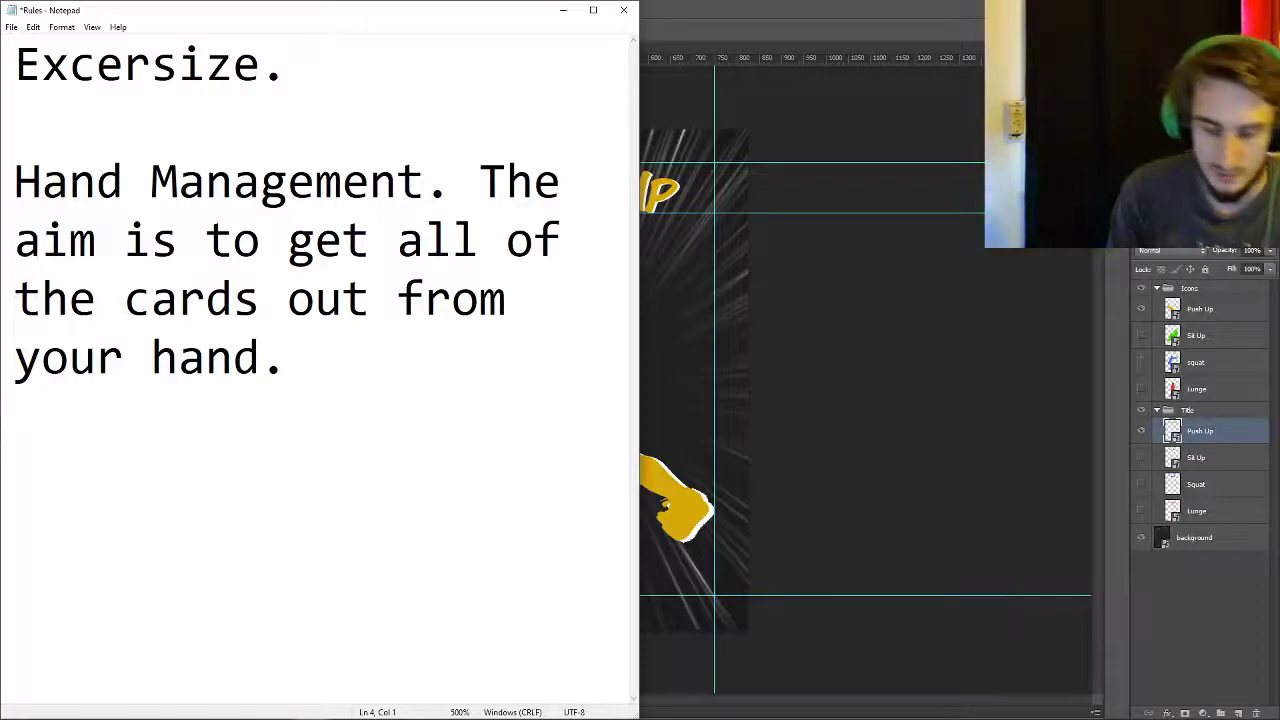
pyautogui.write('The loin')
pyautogui.press('BackSpace')
pyautogui.press('BackSpace')
pyautogui.write('sing ')
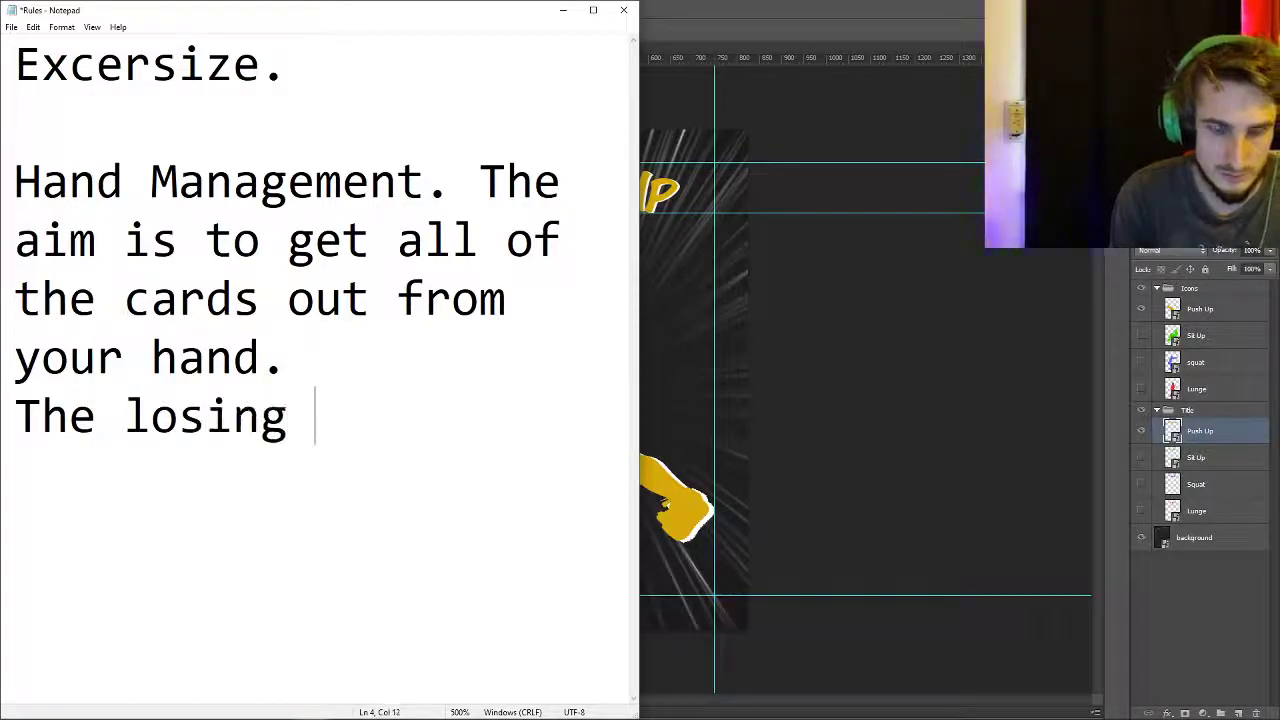
pyautogui.write('player,')
pyautogui.press('BackSpace')
pyautogui.write('r, mus')
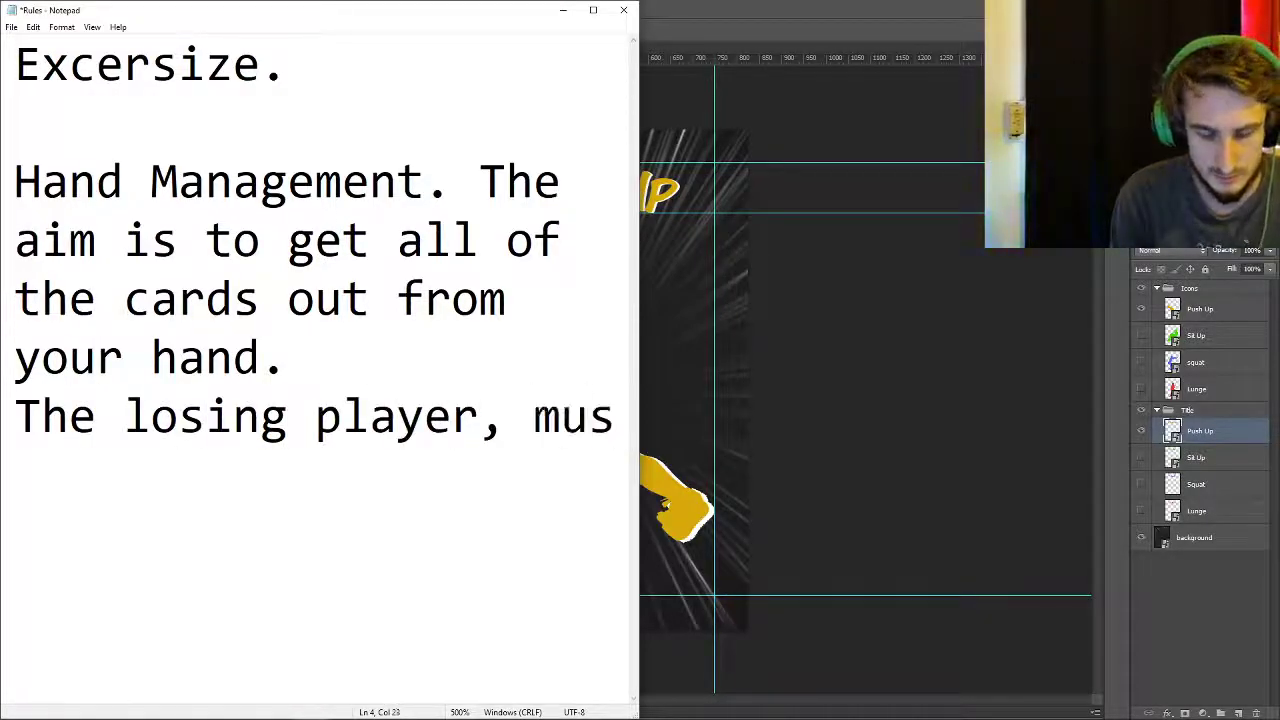
pyautogui.write('t perform all the e')
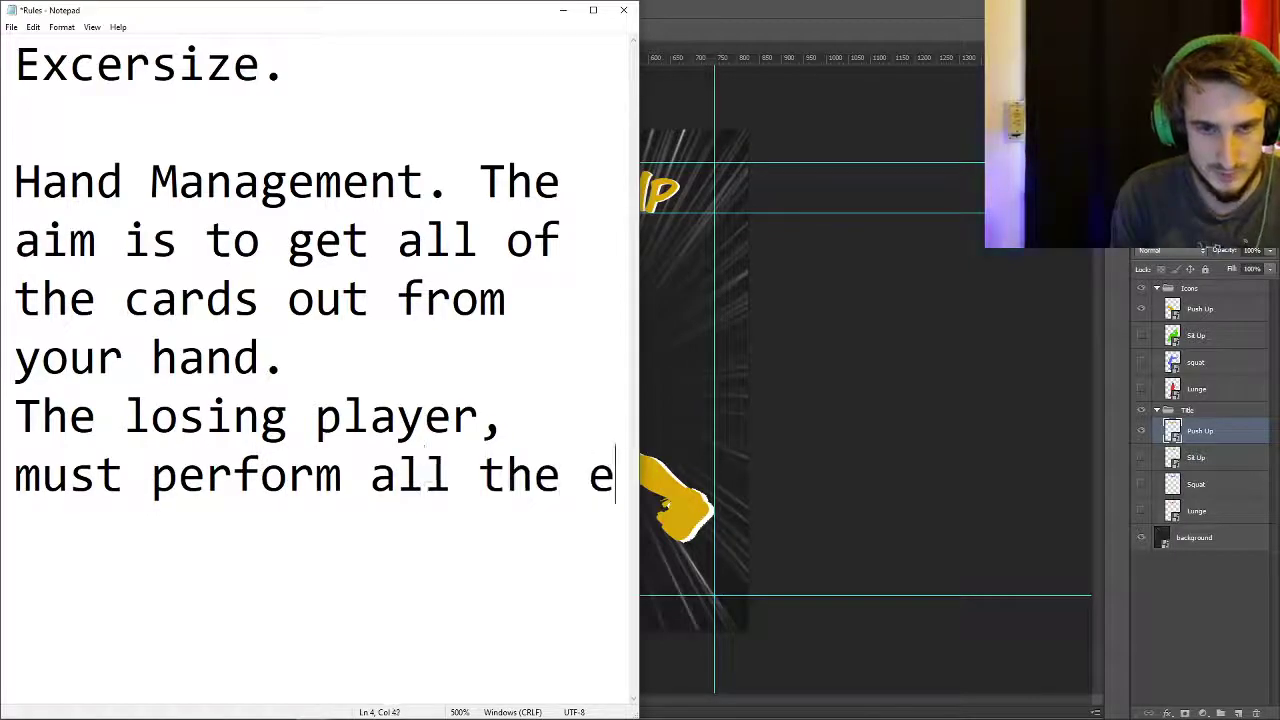
pyautogui.write('xcer')
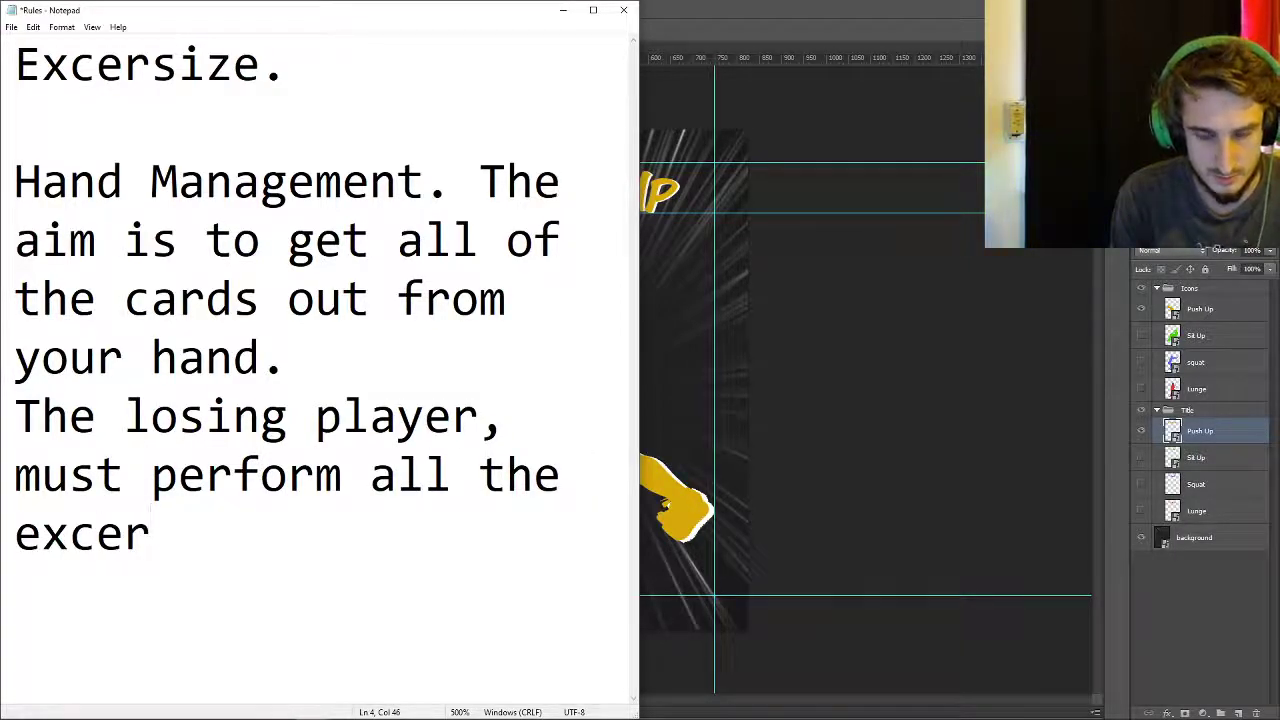
pyautogui.write('size on ')
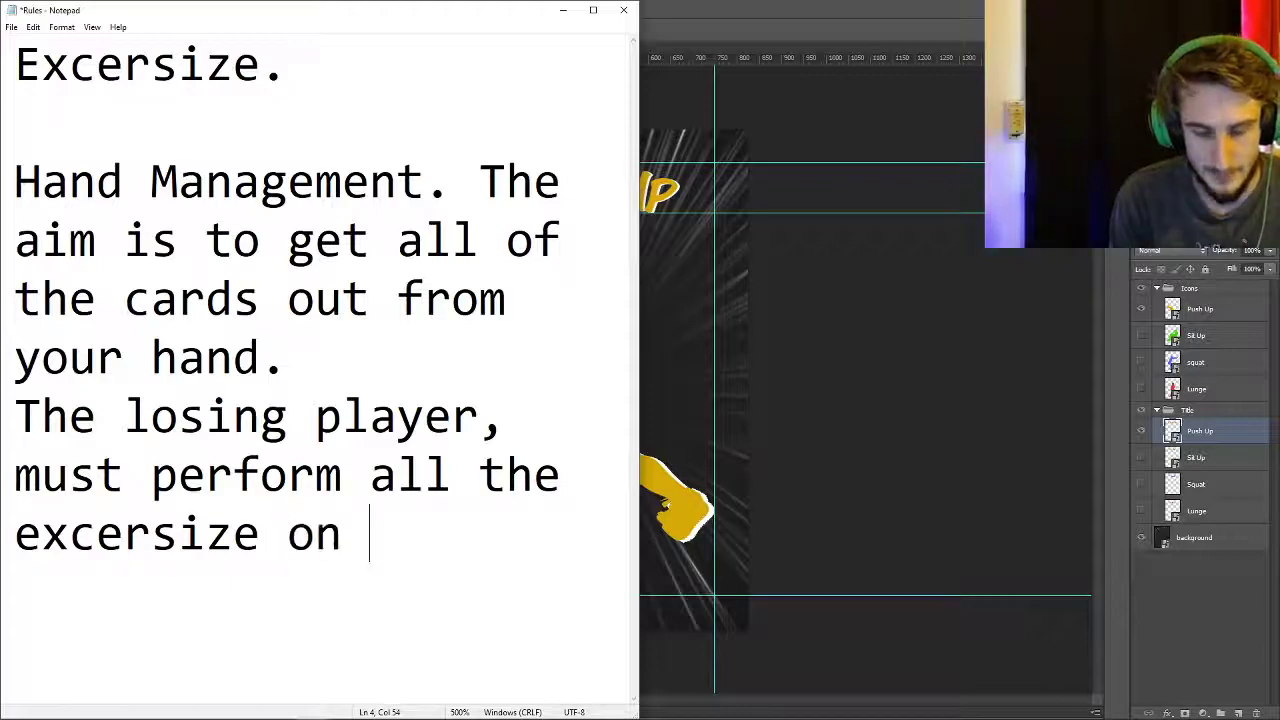
pyautogui.write('the cards remaini')
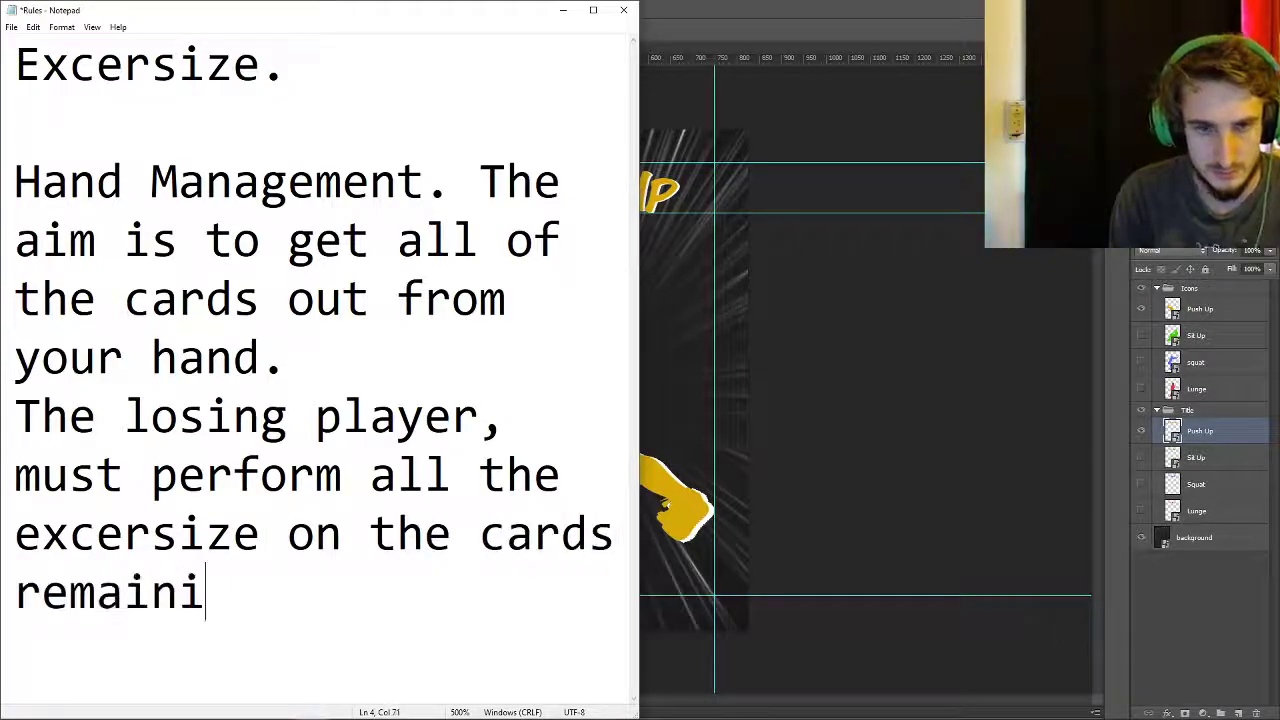
pyautogui.write('ng in their ')
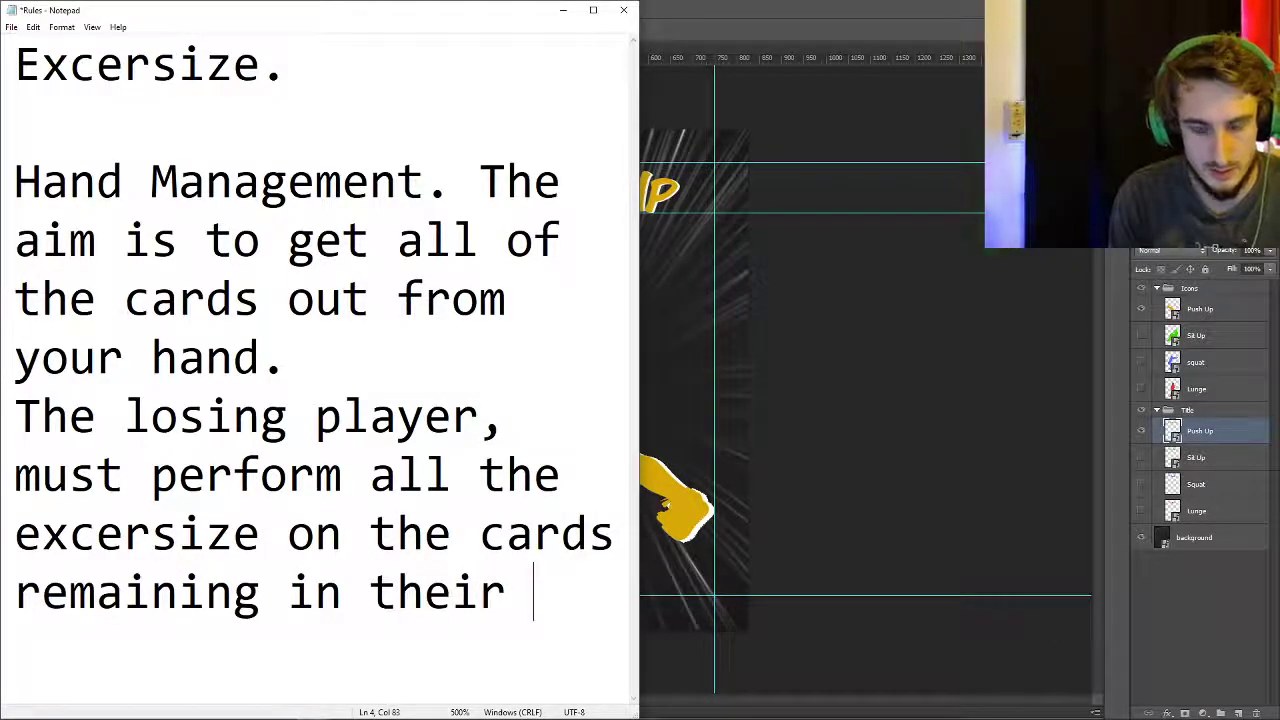
pyautogui.write('hand.')
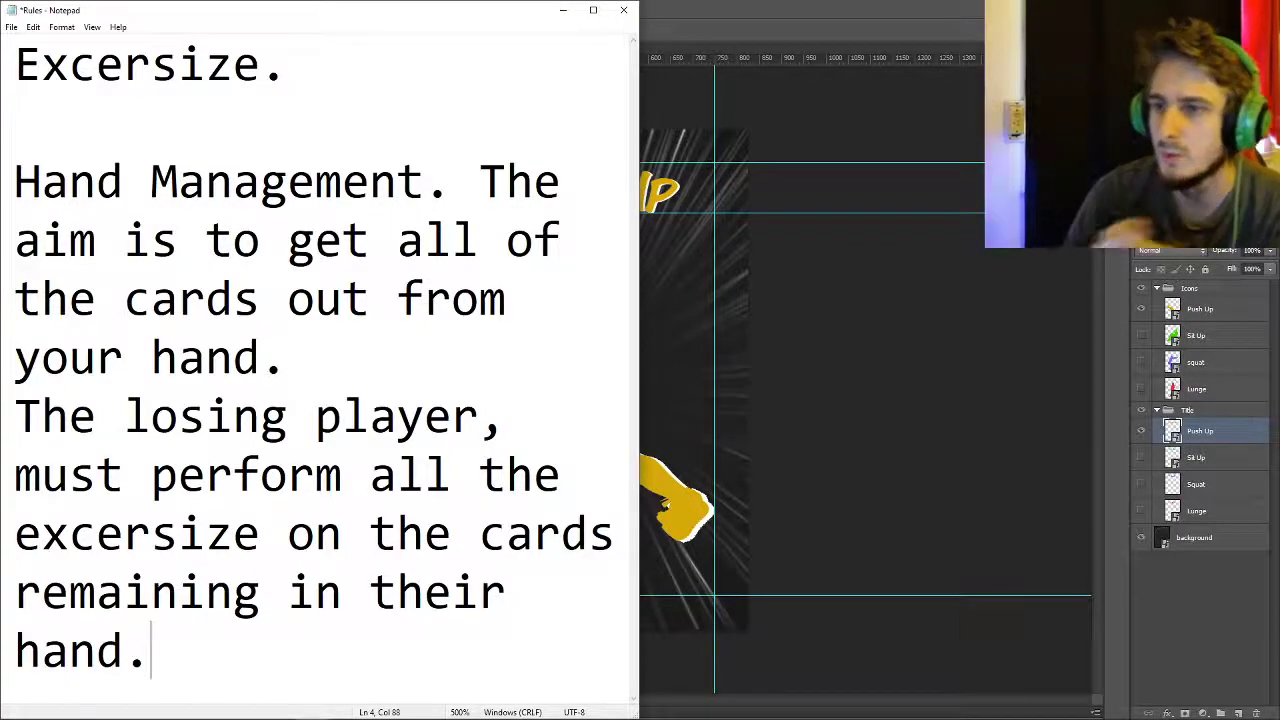
# - Switch to Cards.psd in Photoshop and move the Push Up figure straight down to just above the lower guide
pyautogui.hotkey('alt', 'Tab')
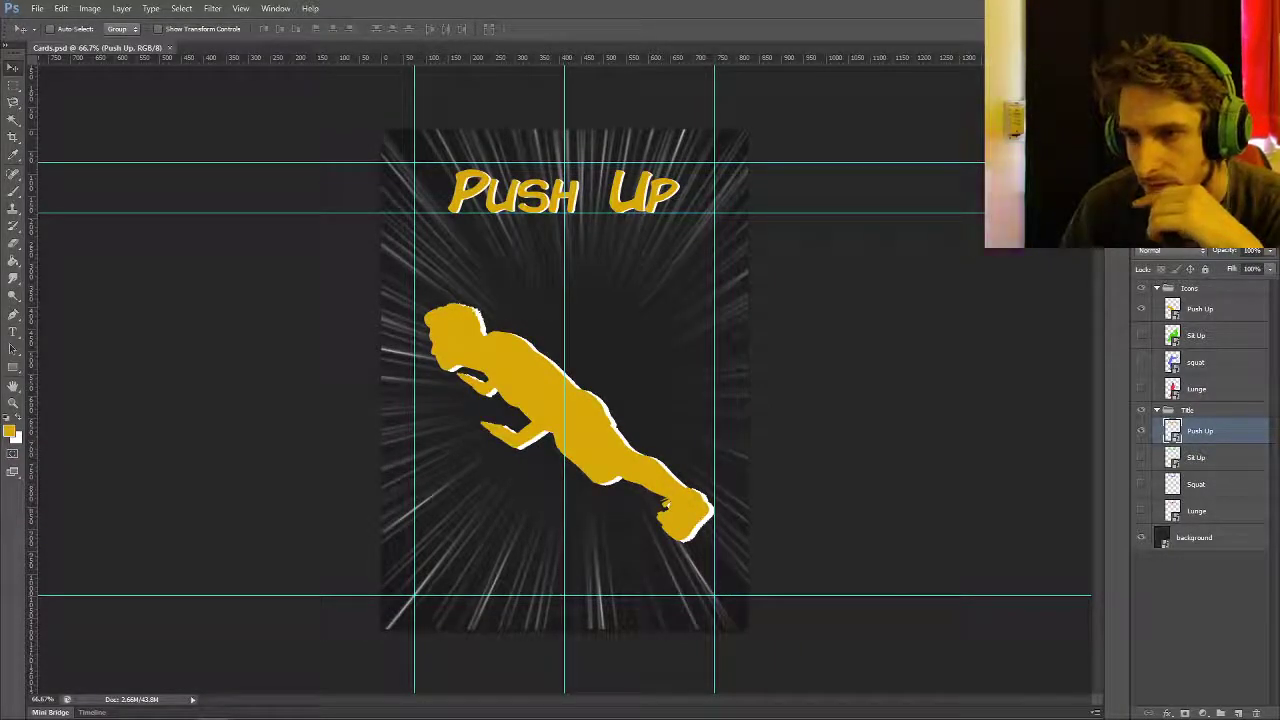
pyautogui.click(1200, 309)
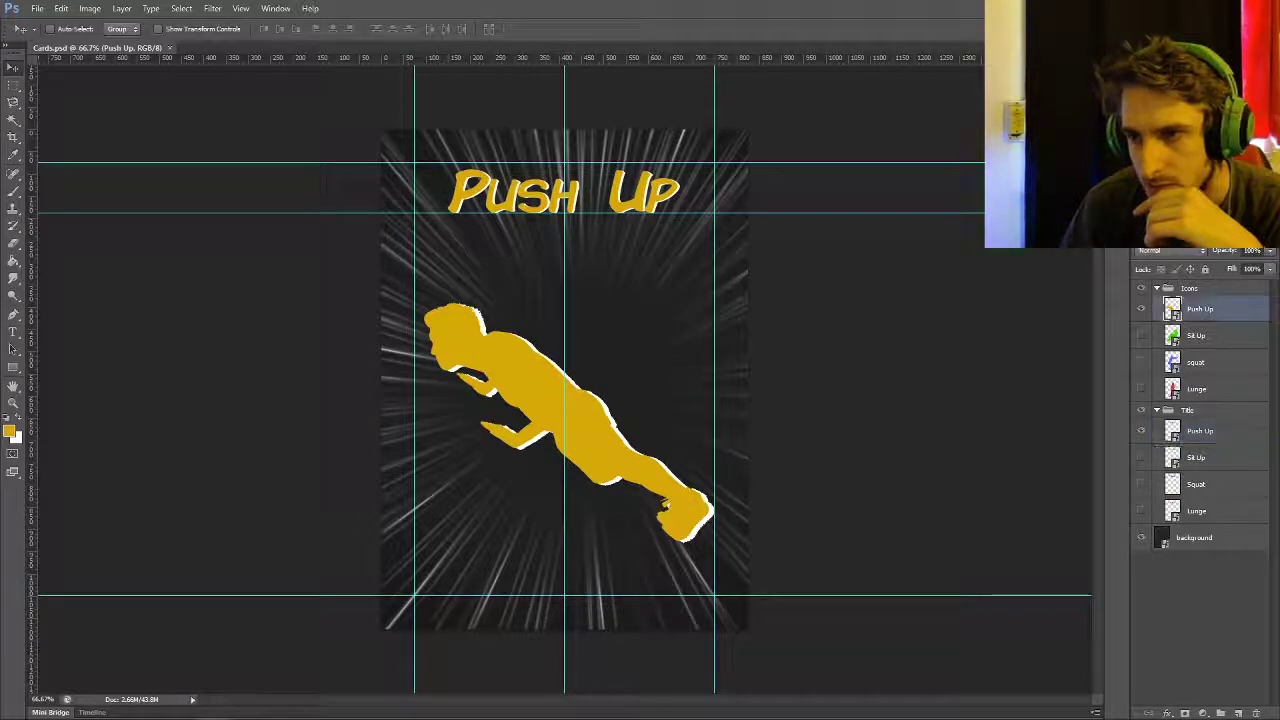
pyautogui.moveTo(516, 355); pyautogui.dragTo(516, 402)
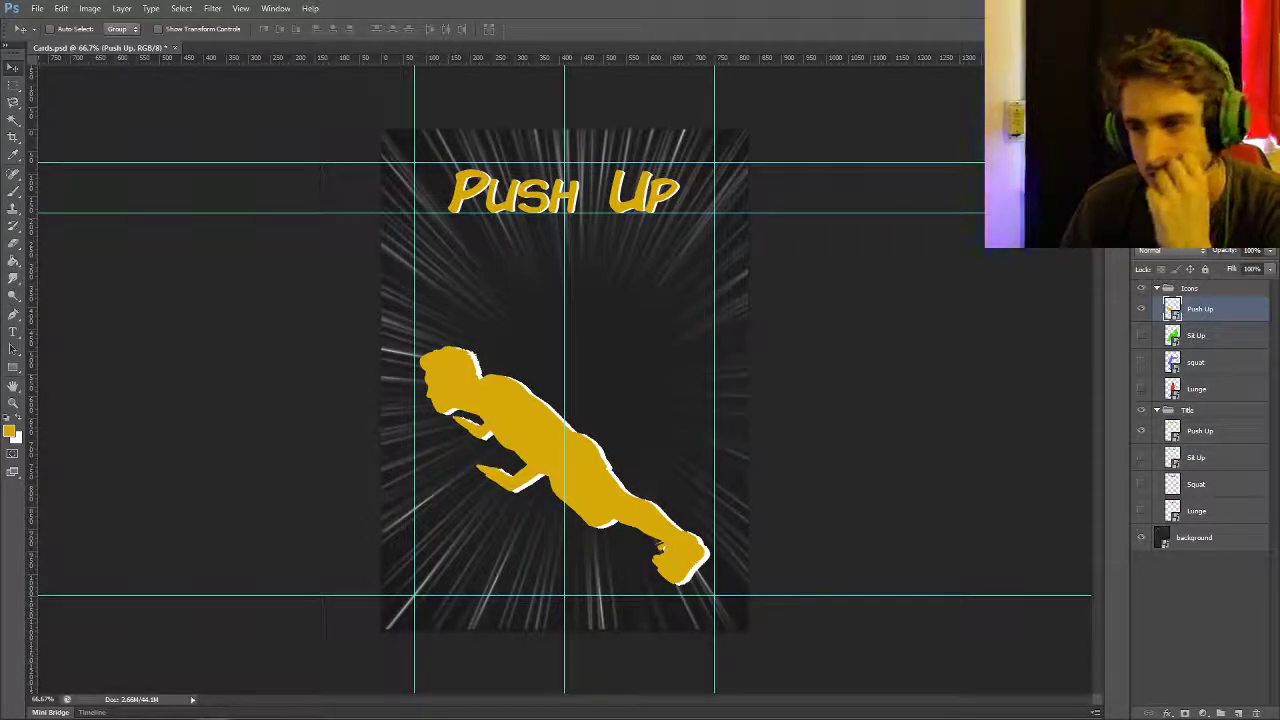
# - Hide the Push Up figure and check the Sit Up, squat and Lunge figures one by one, leaving all four hidden
pyautogui.click(1141, 308)
pyautogui.click(1141, 335)
pyautogui.click(1141, 335)
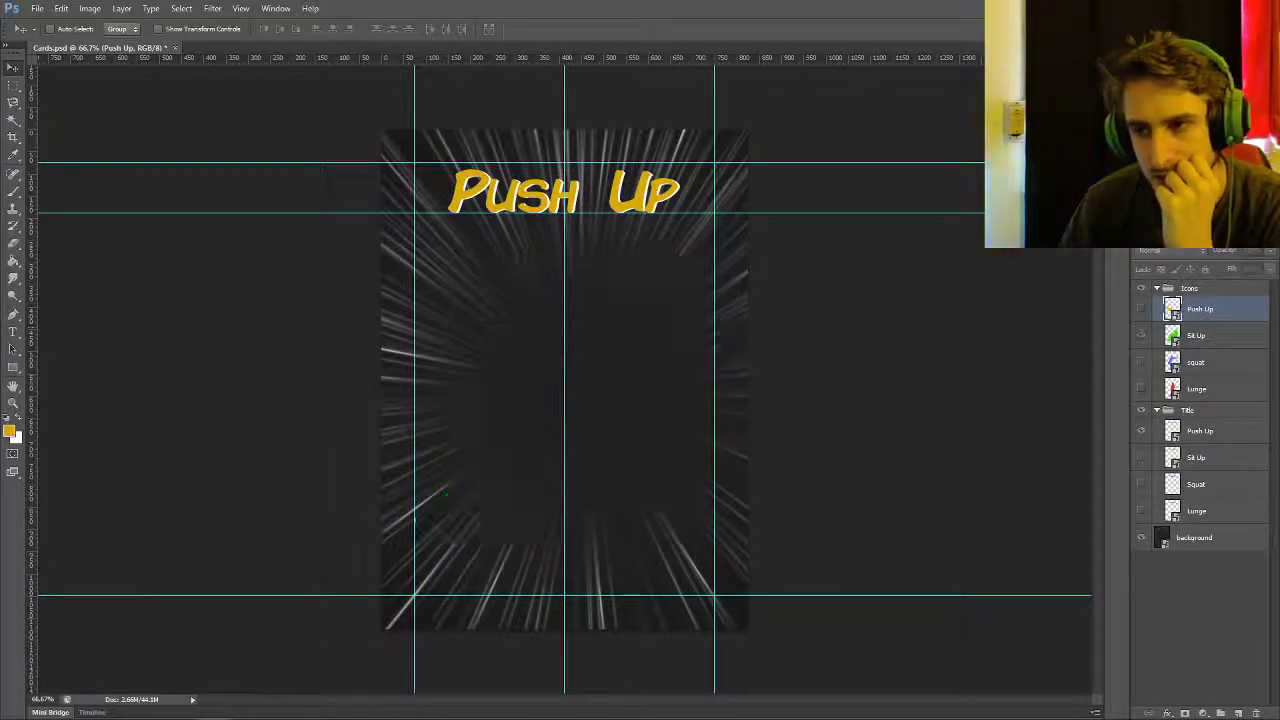
pyautogui.click(1141, 362)
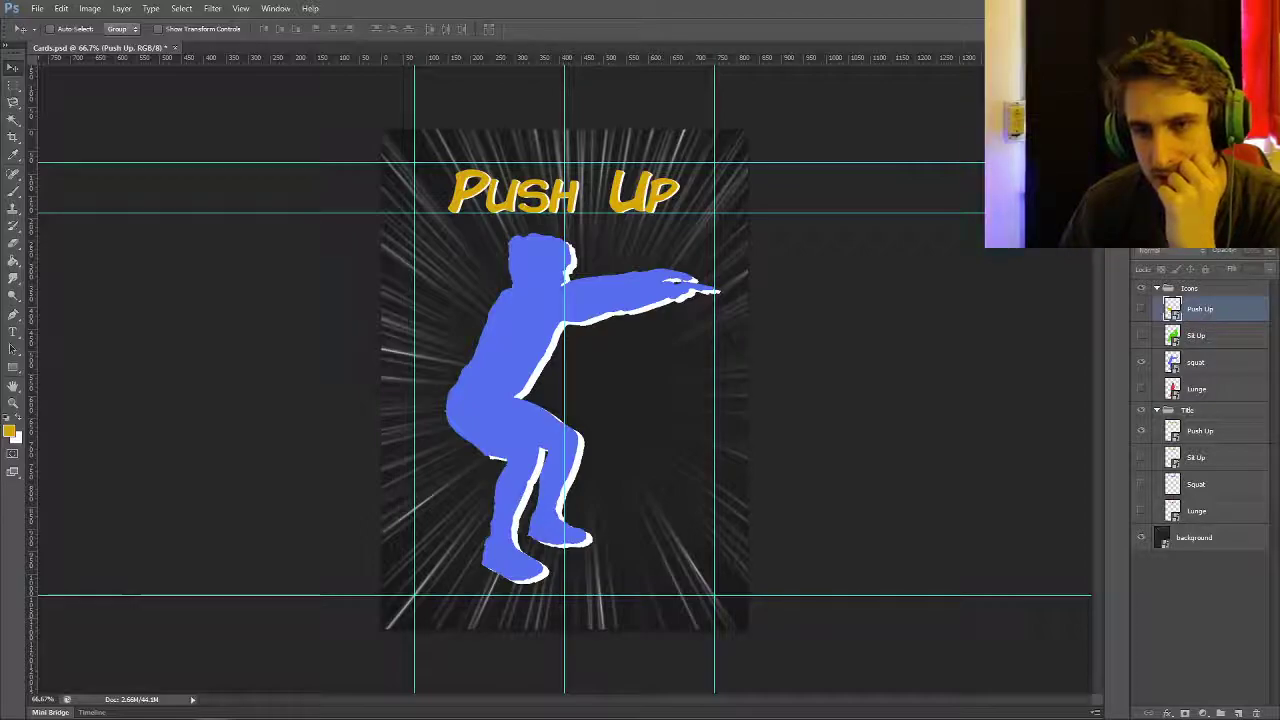
pyautogui.click(1141, 388)
pyautogui.click(1141, 362)
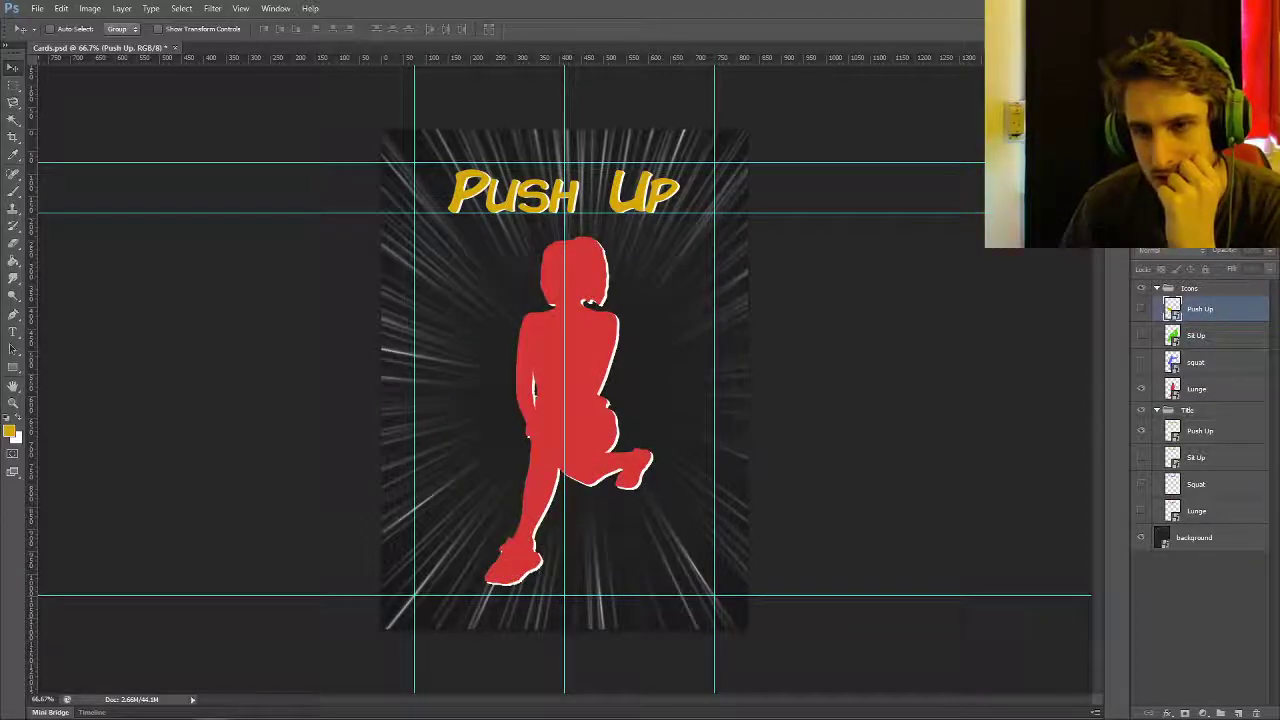
pyautogui.click(1141, 388)
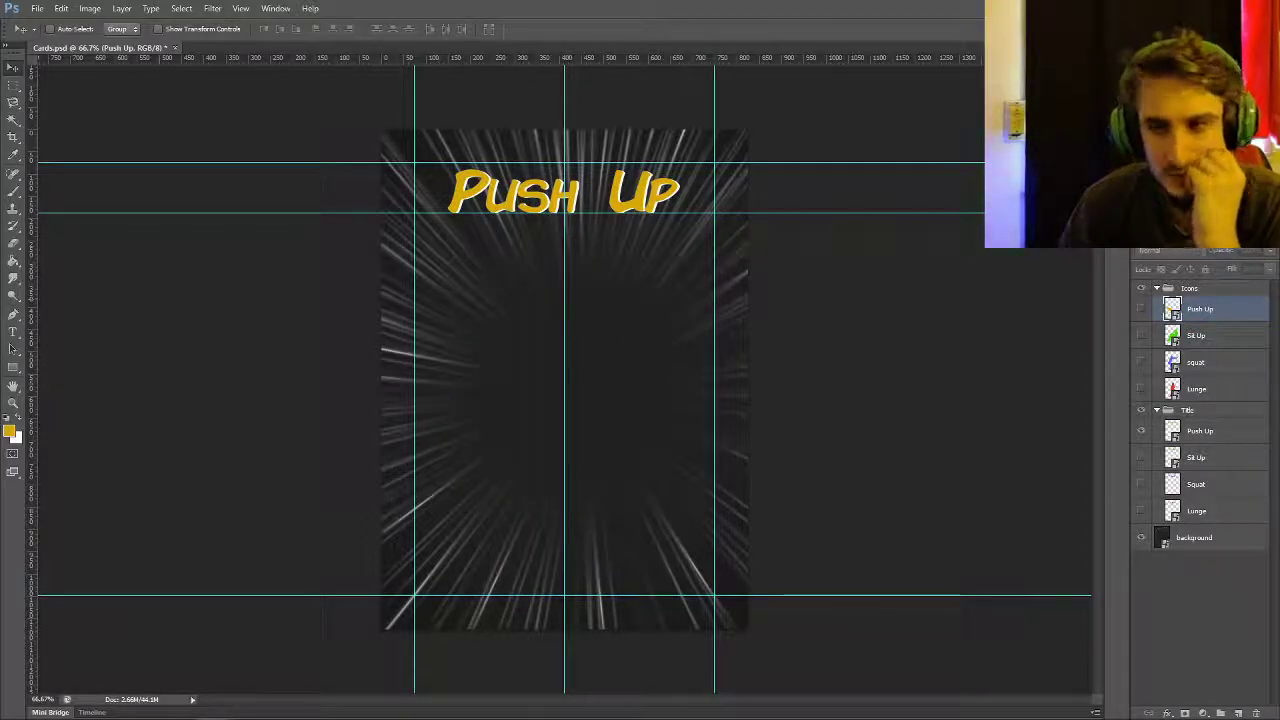
# - Add a white "1" in Comic Book 130 pt above the background layer, just under the title beside the left guide
pyautogui.click(1194, 538)
pyautogui.click(13, 332)
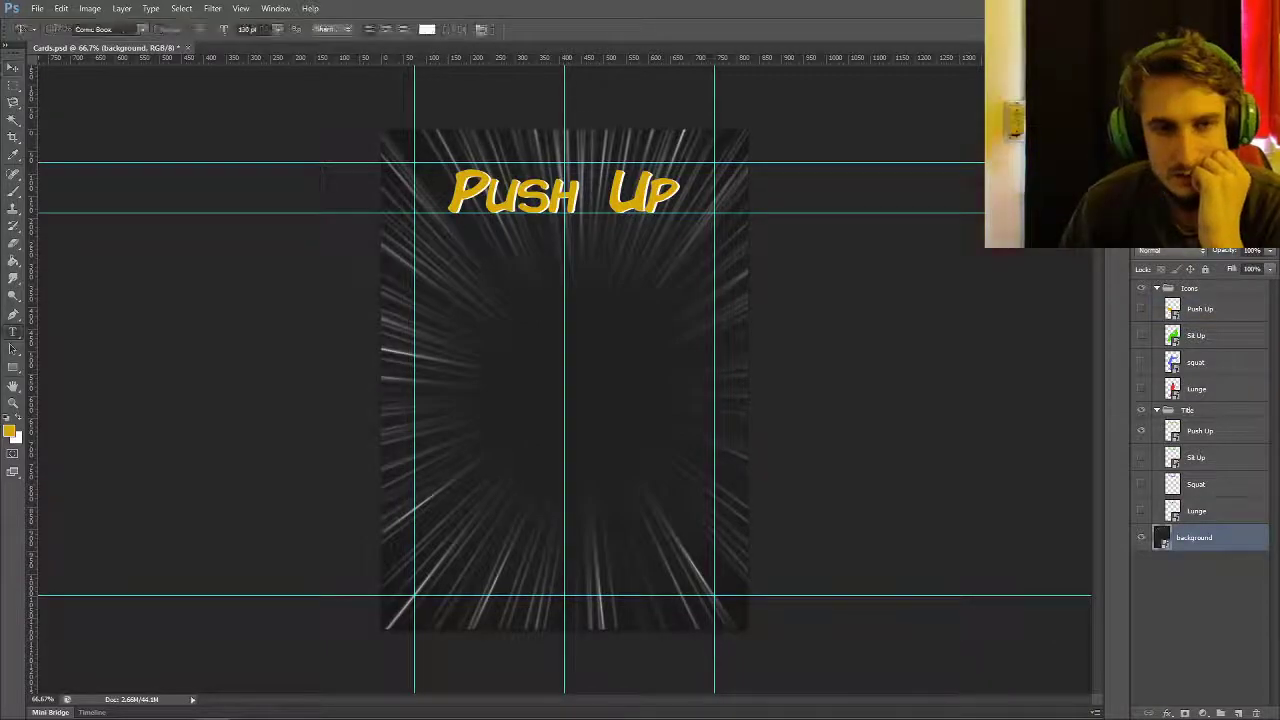
pyautogui.click(9, 431)
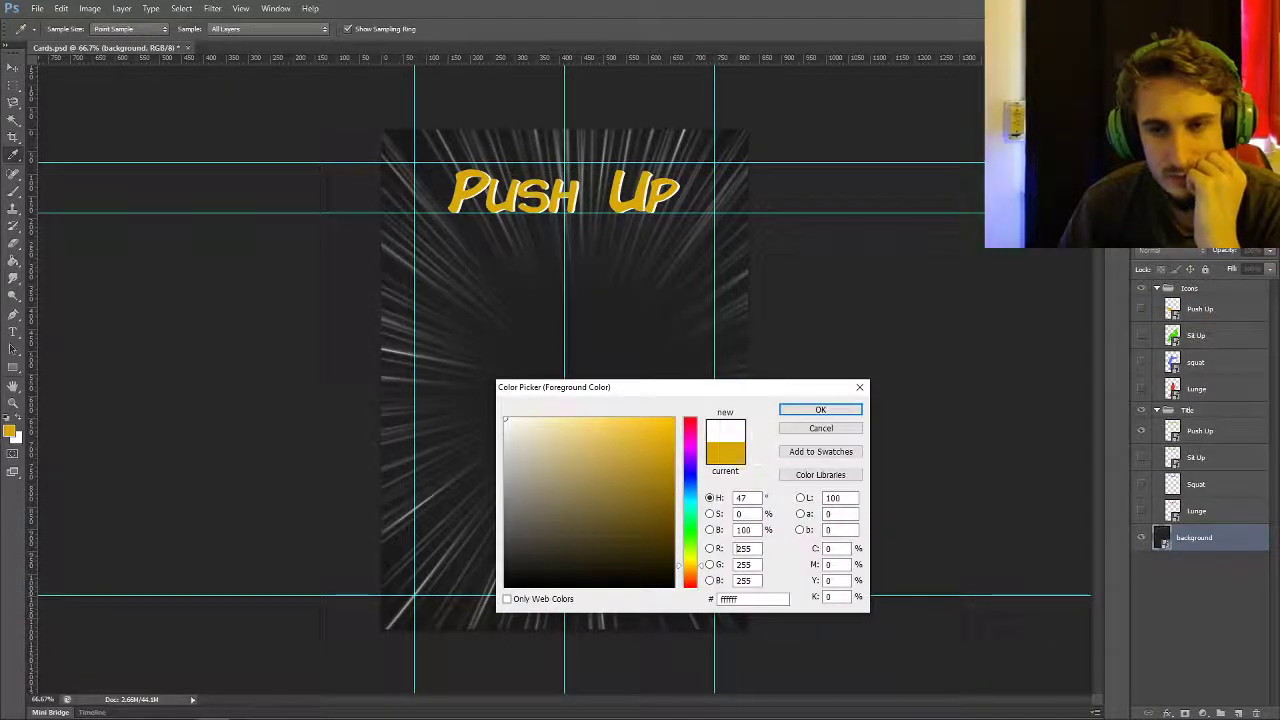
pyautogui.click(820, 409)
pyautogui.click(422, 240)
pyautogui.write('1')
pyautogui.click(584, 29)
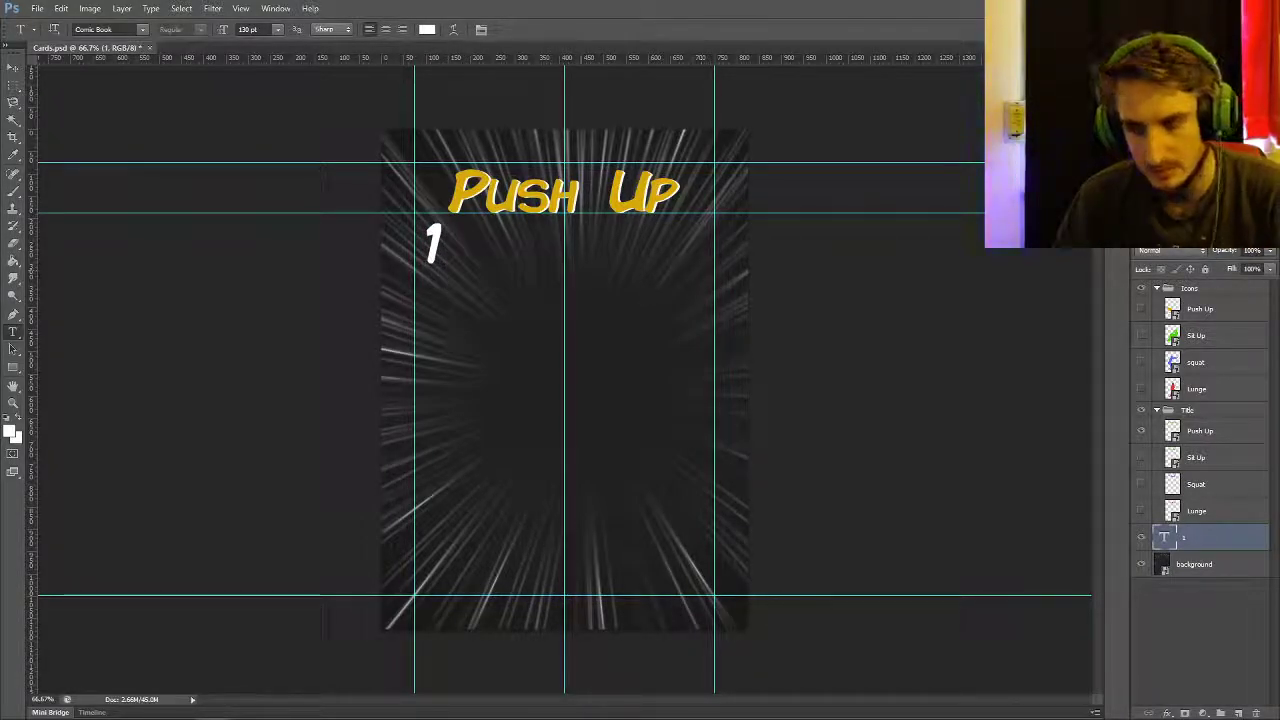
# - Duplicate the "1" text layer and discard the extra empty text layer
pyautogui.hotkey('ctrl', 'j')
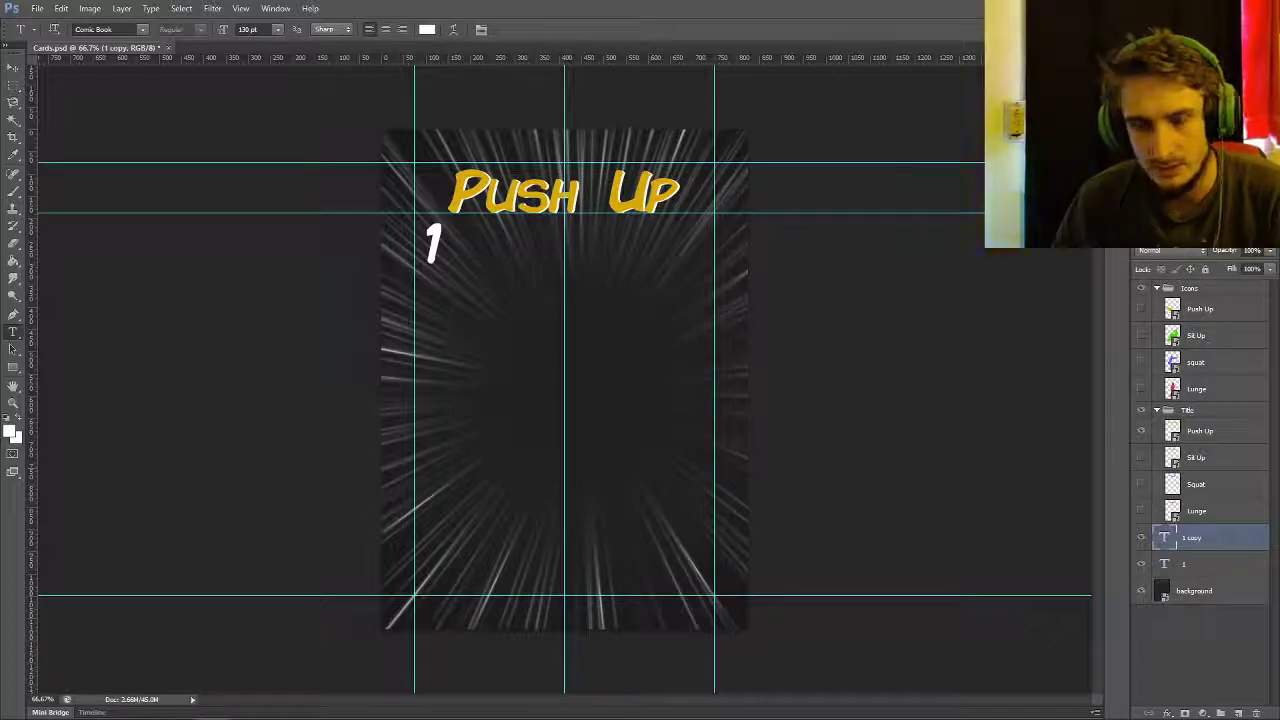
pyautogui.click(428, 242)
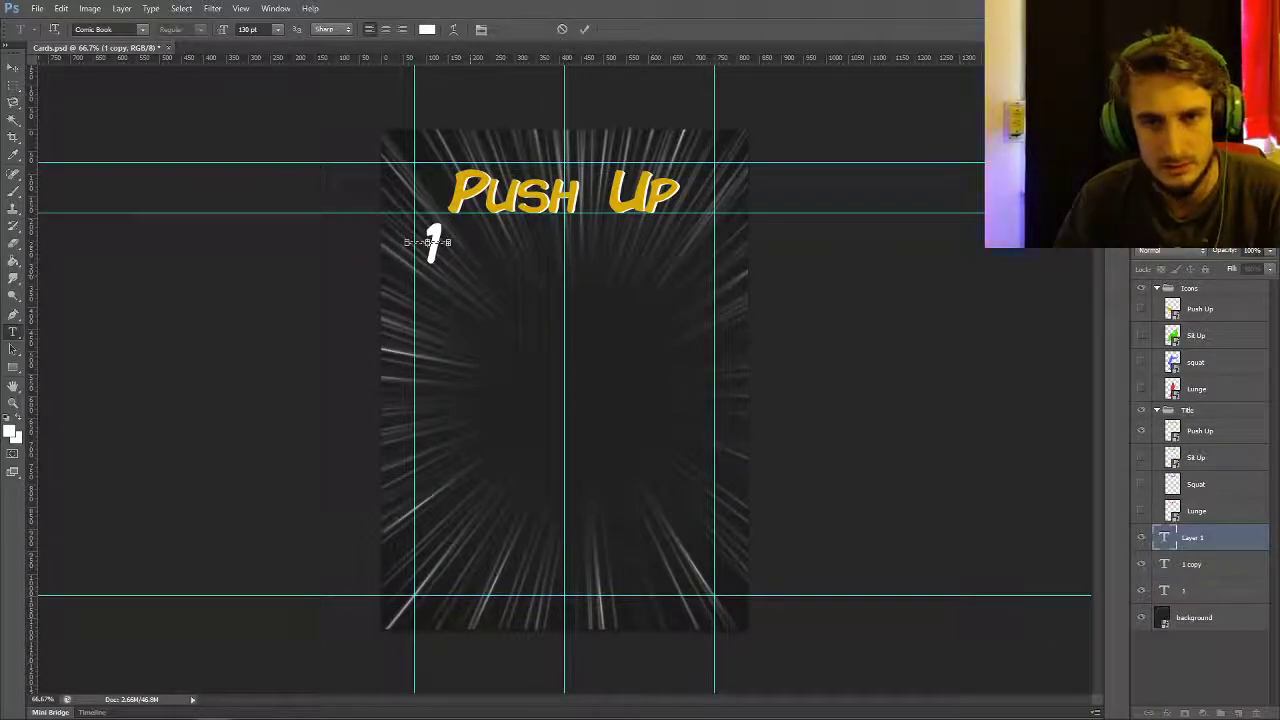
pyautogui.press('Escape')
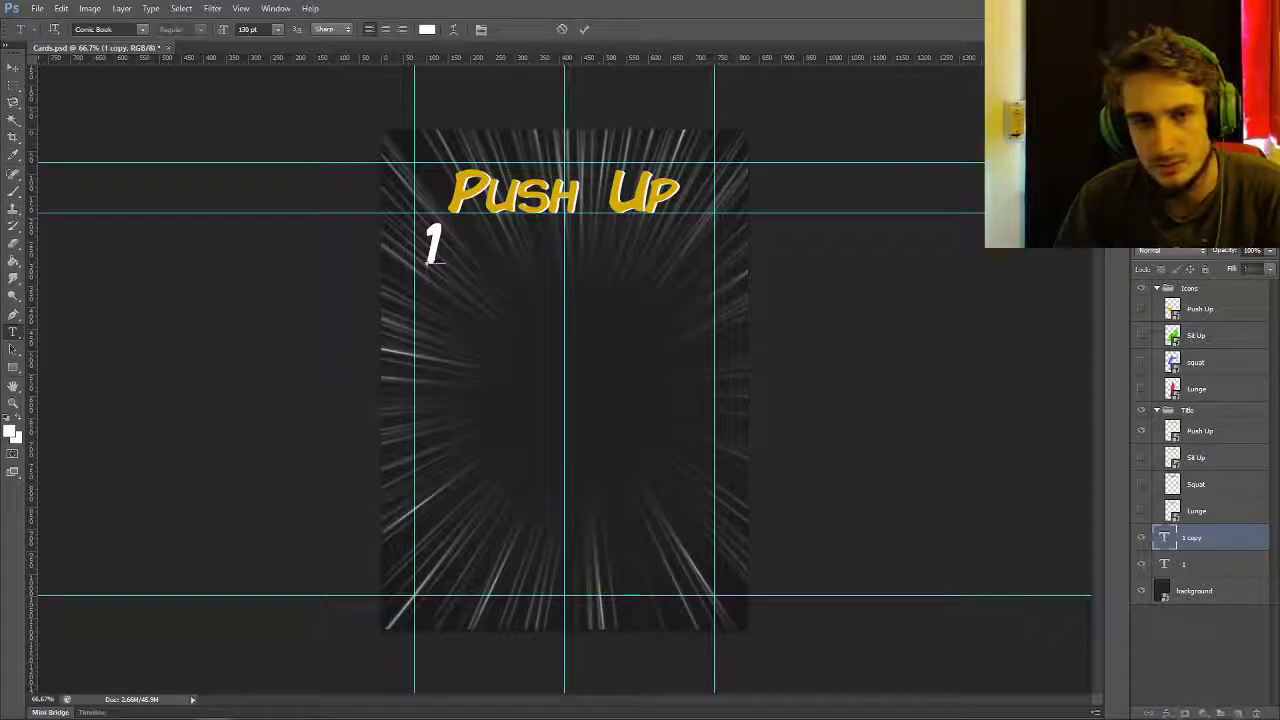
# - Recolour the duplicated "1" bright magenta, and select the original "1" layer beneath it
pyautogui.doubleClick(430, 245)
pyautogui.click(11, 431)
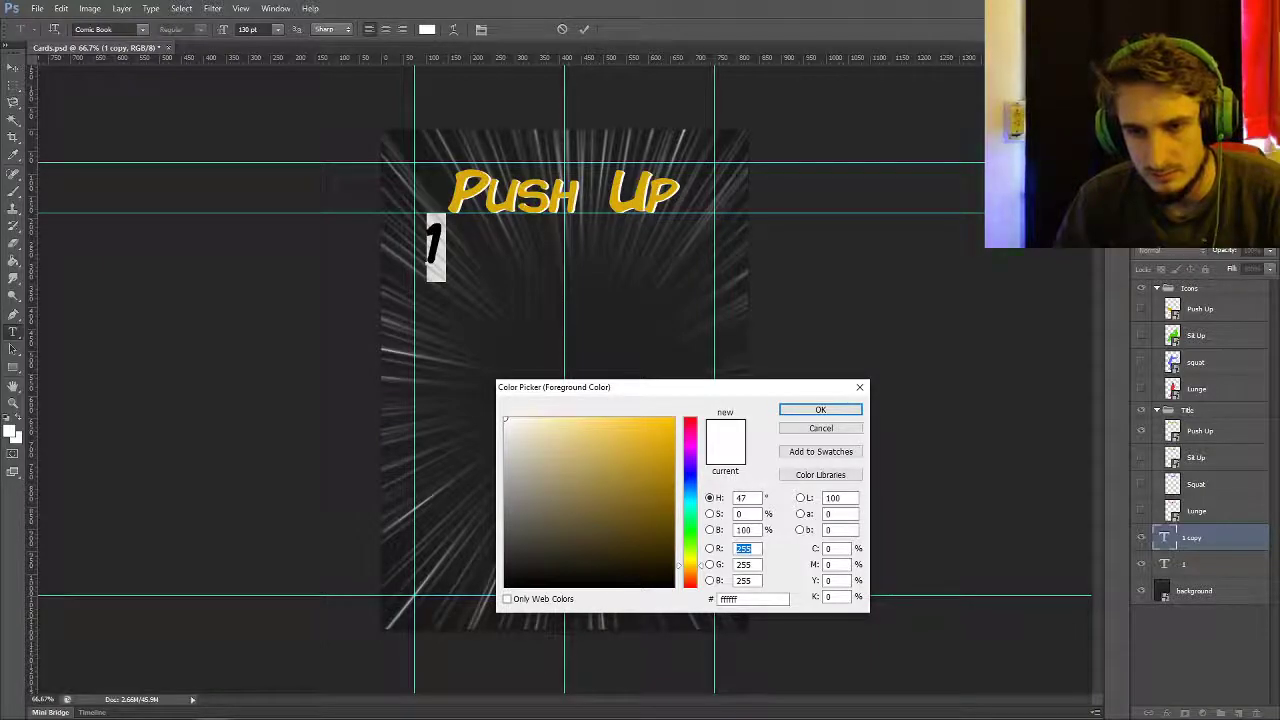
pyautogui.click(690, 445)
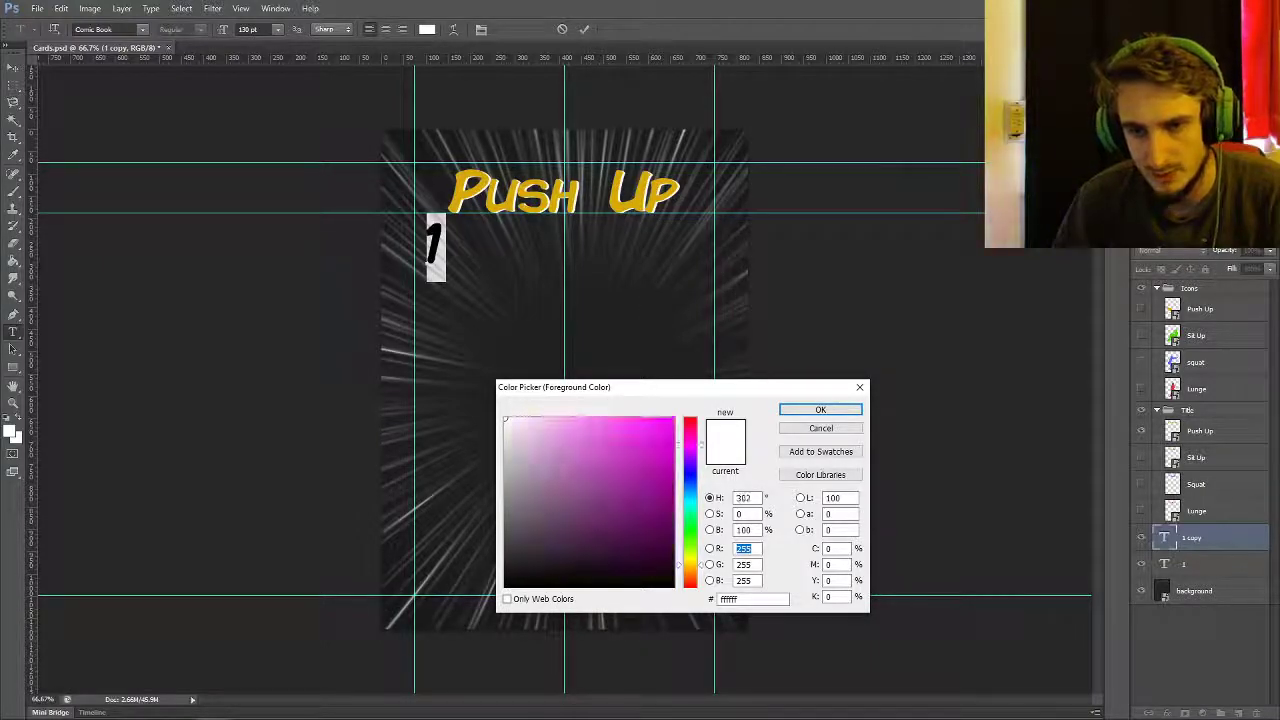
pyautogui.click(673, 419)
pyautogui.click(820, 409)
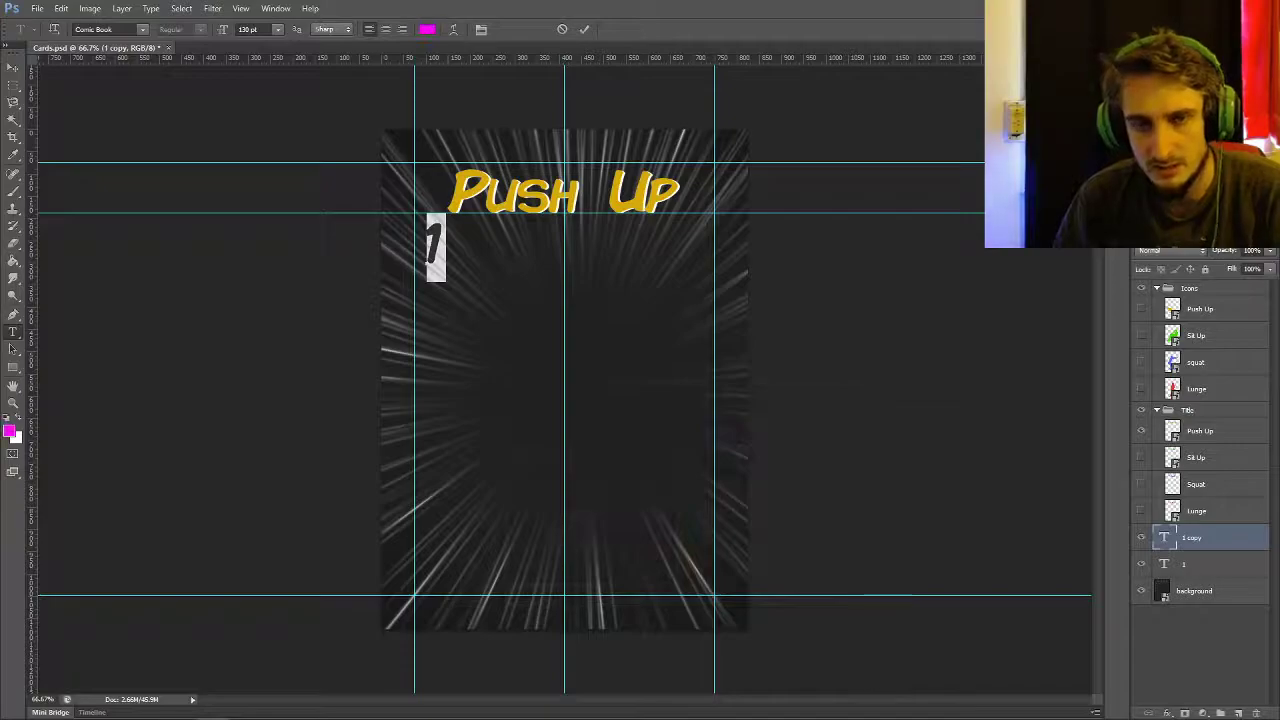
pyautogui.hotkey('ctrl', 'Return')
pyautogui.click(1200, 564)
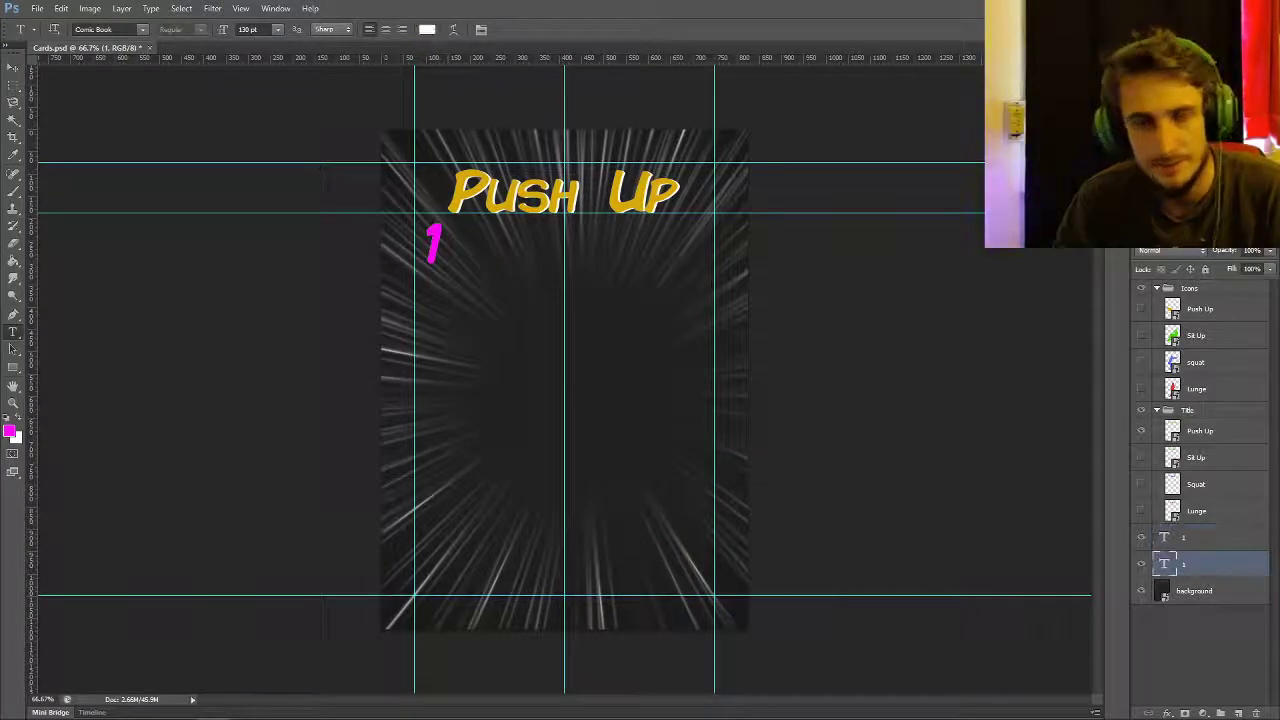
# - Offset the white "1" slightly behind the magenta "1" as a shadow edge, and select both text layers together
pyautogui.press('v')
pyautogui.moveTo(433, 214); pyautogui.dragTo(438, 216)
pyautogui.keyDown('ctrl'); pyautogui.click(1200, 537); pyautogui.keyUp('ctrl')
pyautogui.rightClick(1190, 540)
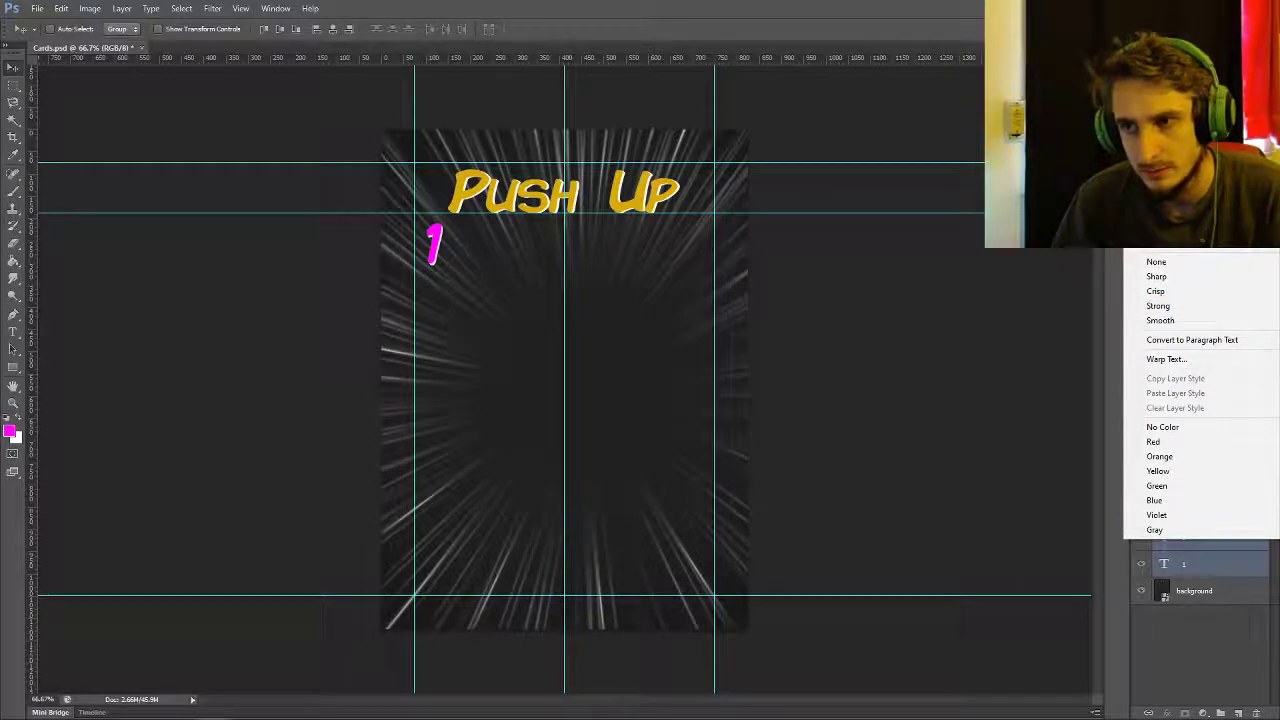
pyautogui.click(1156, 514)
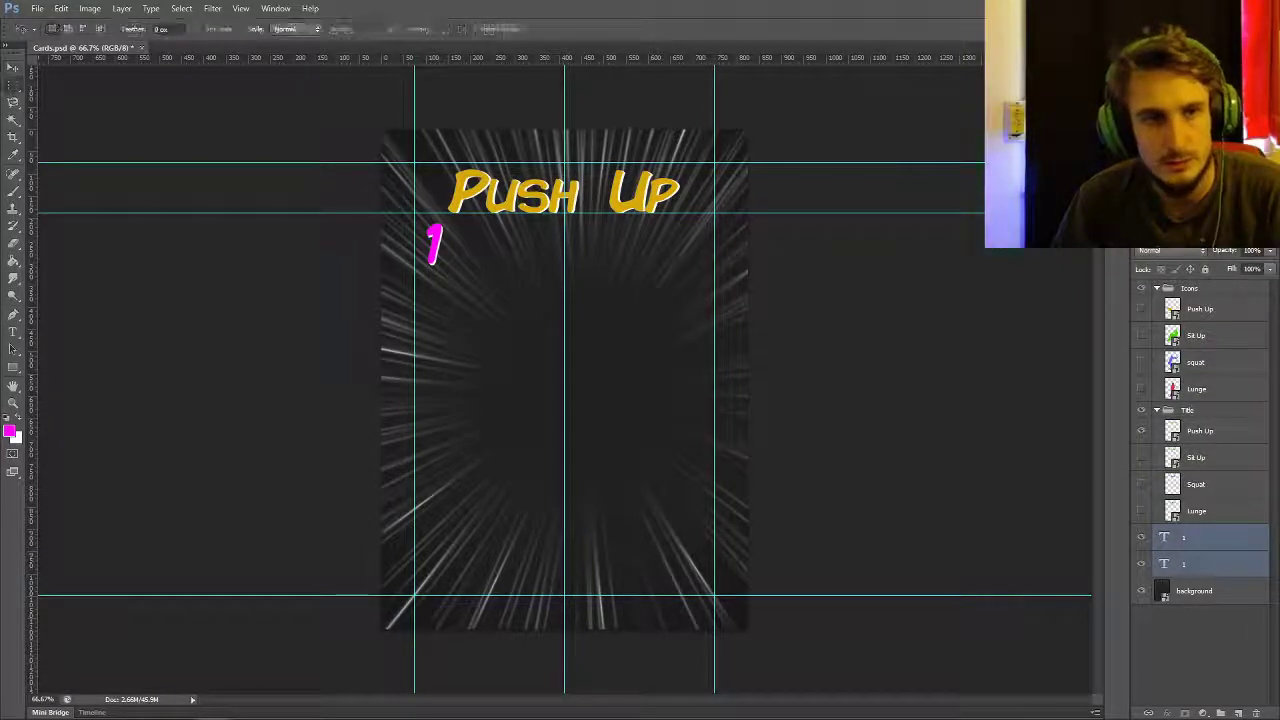
# - Extend the white "1" text into the spaced row "1 2 3 4"
pyautogui.press('t')
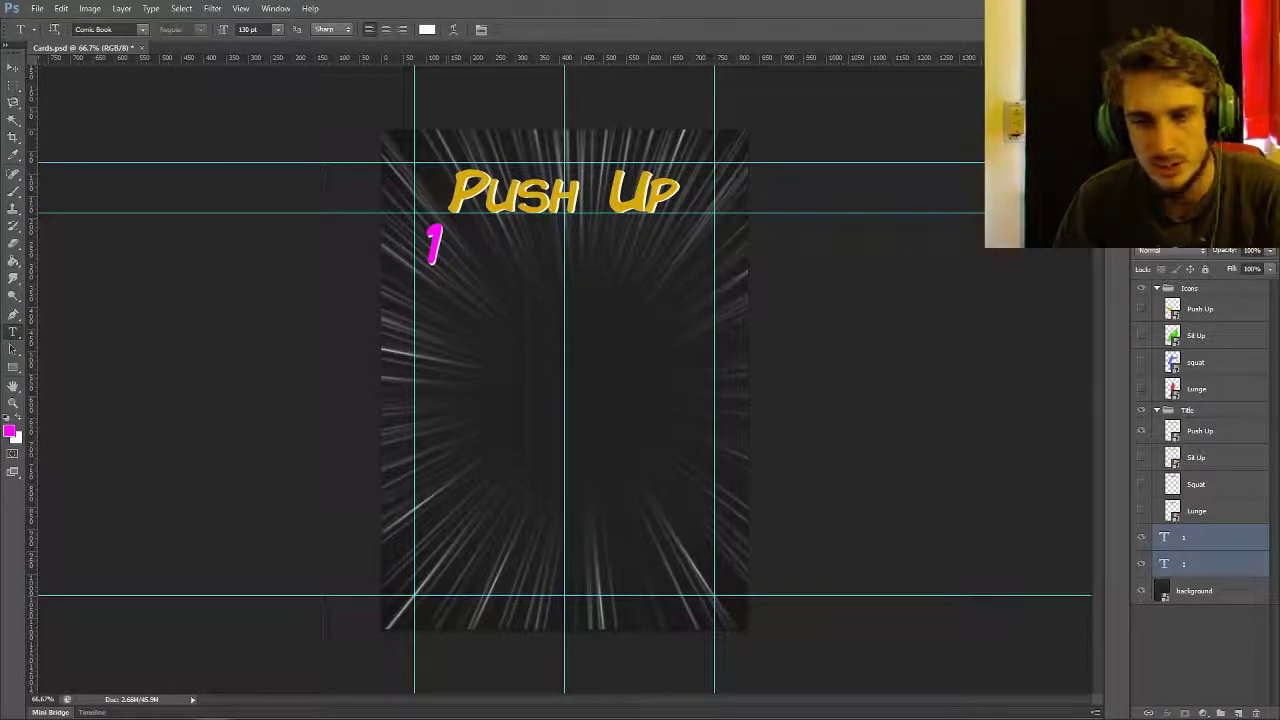
pyautogui.click(445, 245)
pyautogui.write('2 3 ')
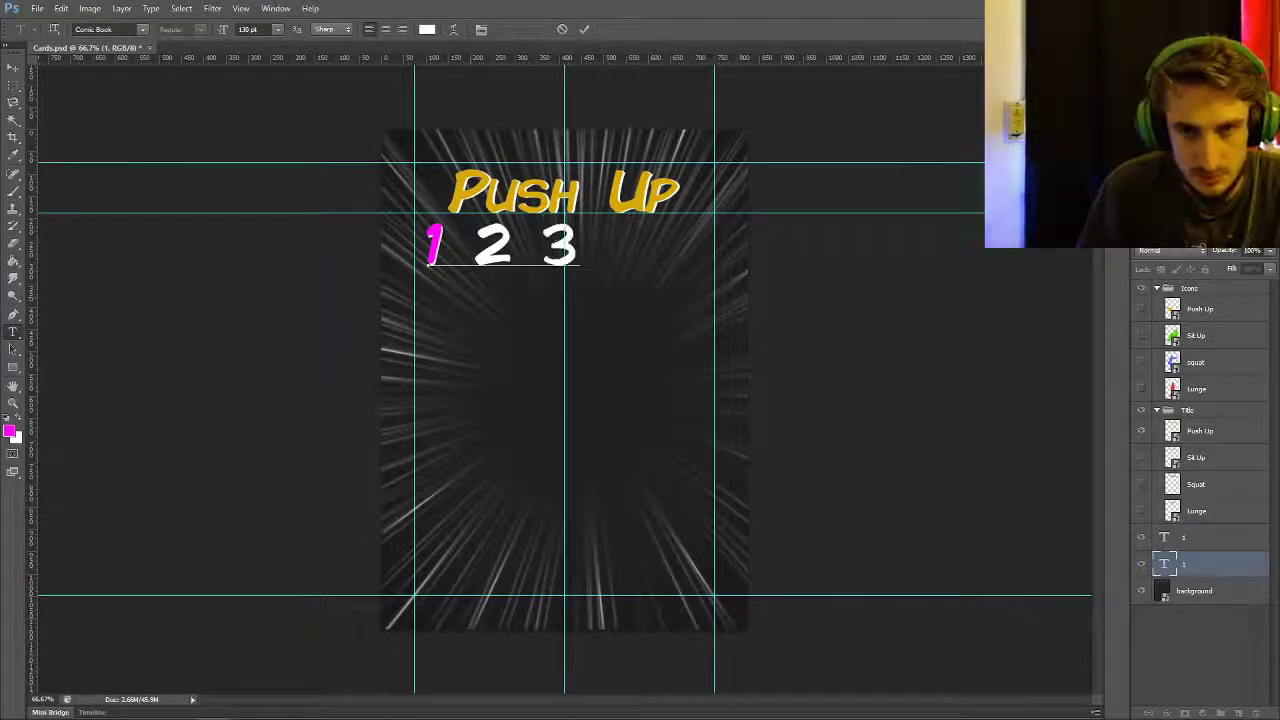
pyautogui.write('4')
pyautogui.hotkey('ctrl', 'Return')
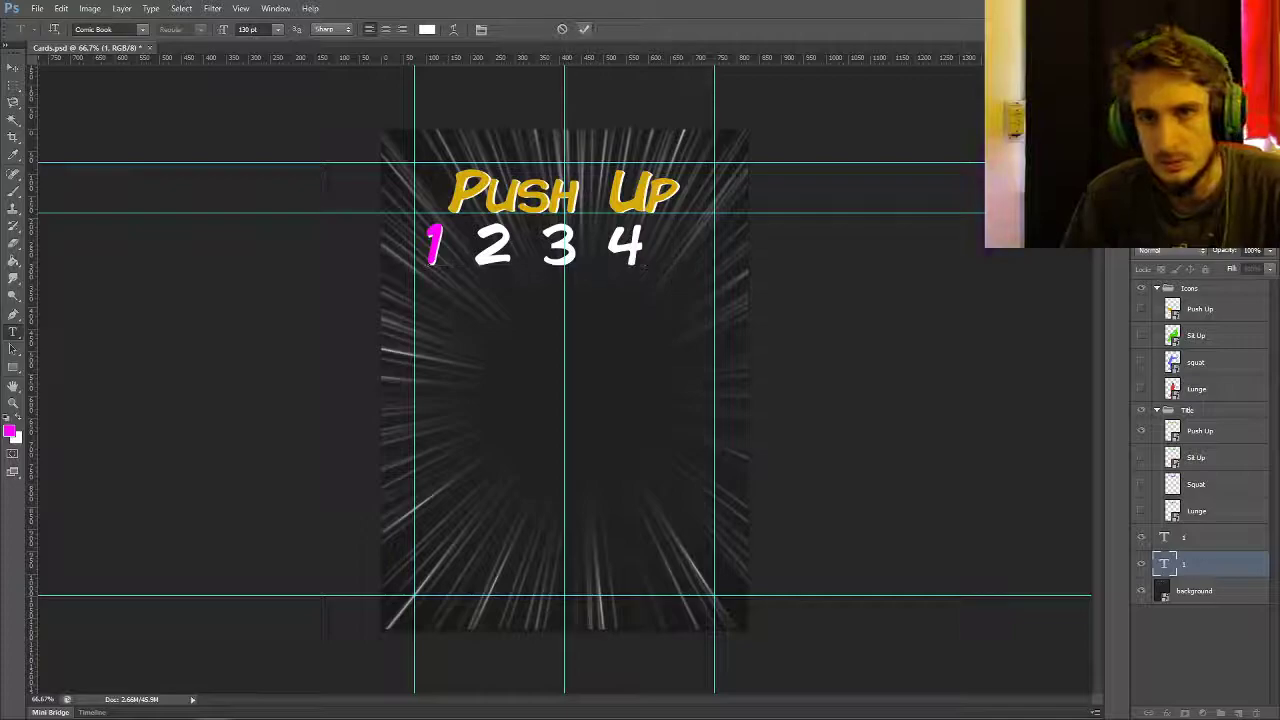
pyautogui.hotkey('alt', ']')
pyautogui.click(640, 247)
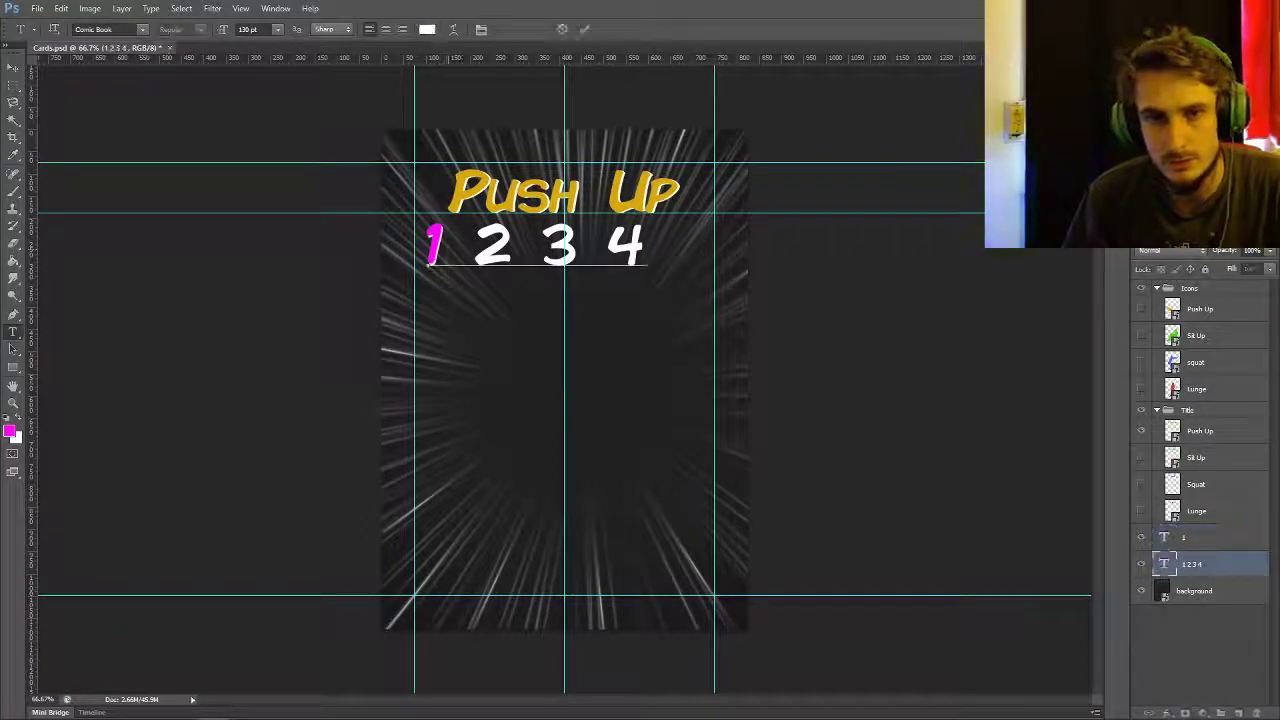
pyautogui.write('2')
pyautogui.press('BackSpace')
pyautogui.press('BackSpace')
pyautogui.hotkey('ctrl', 'Return')
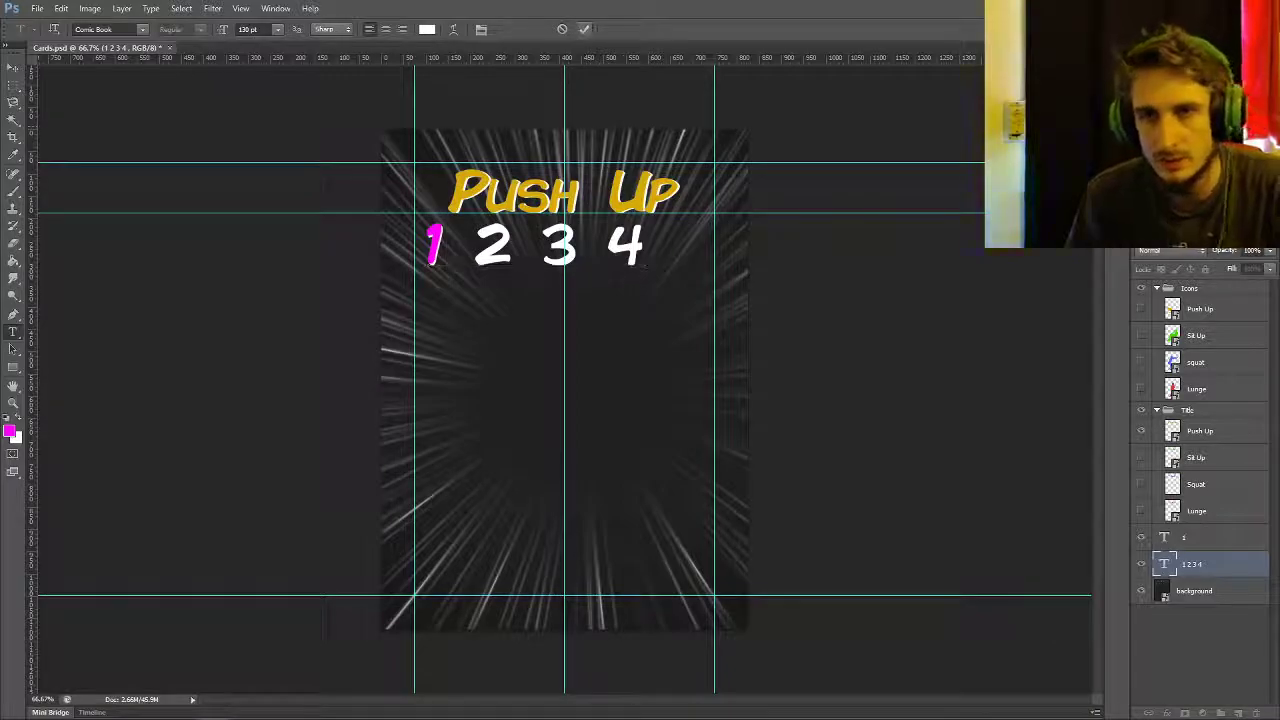
# - Extend the magenta "1" into the same spaced row "1 2 3 4", hiding the white number layer while editing
pyautogui.hotkey('ctrl', ',')
pyautogui.hotkey('alt', ']')
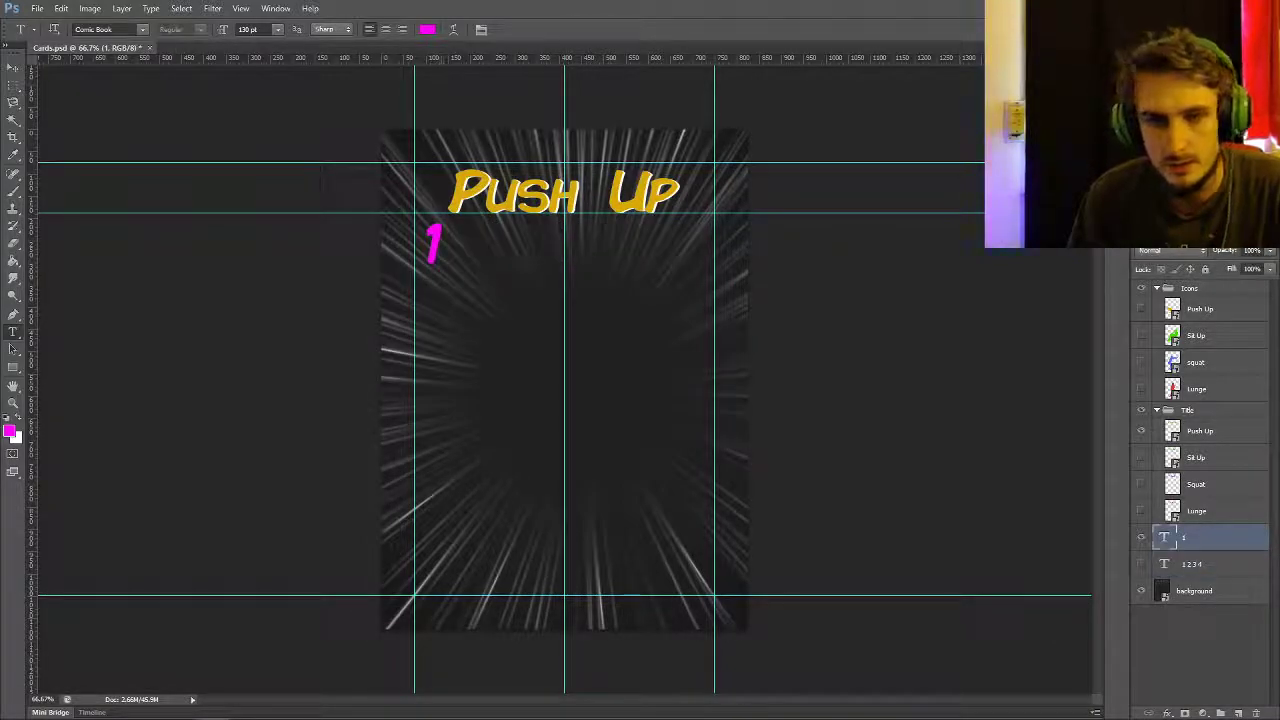
pyautogui.write('23')
pyautogui.press('BackSpace')
pyautogui.write('3 4')
pyautogui.hotkey('ctrl', 'Return')
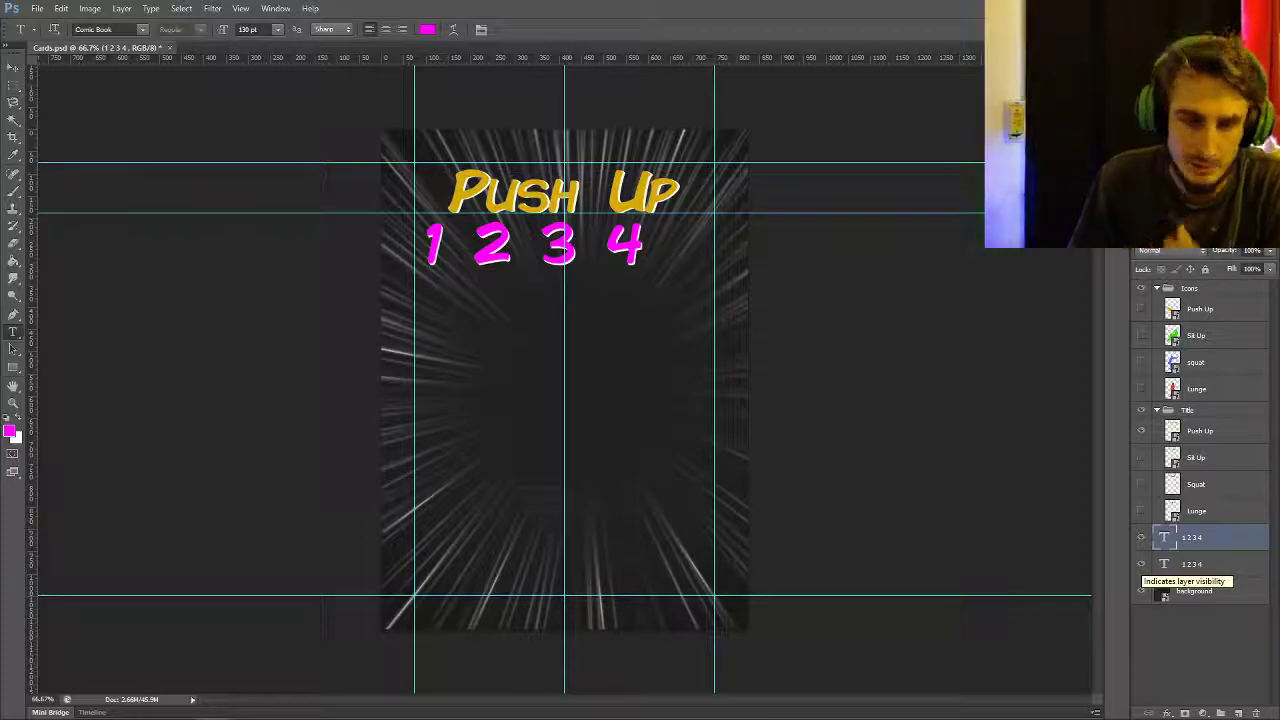
# - Combine the two "1 2 3 4" text layers into one smart object and rasterize it
pyautogui.click(1185, 564)
pyautogui.keyDown('shift'); pyautogui.click(1185, 537); pyautogui.keyUp('shift')
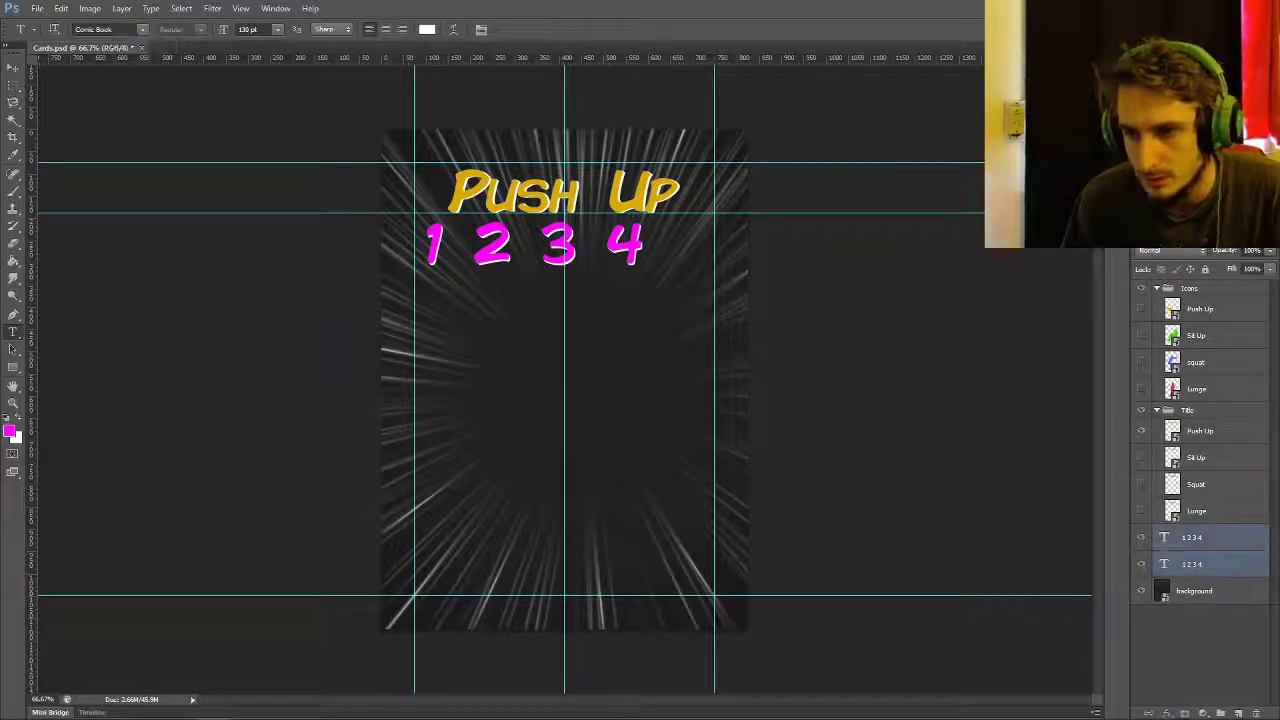
pyautogui.rightClick(1185, 537)
pyautogui.click(1190, 306)
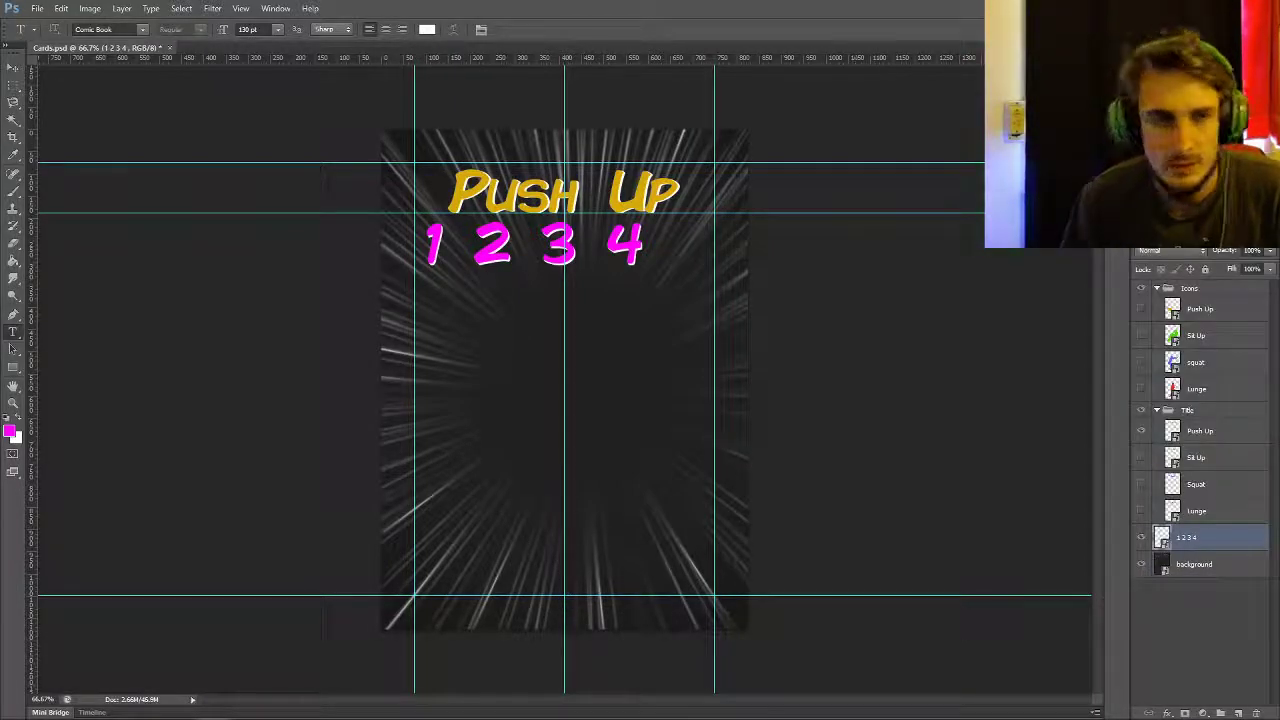
pyautogui.press('m')
pyautogui.rightClick(1185, 538)
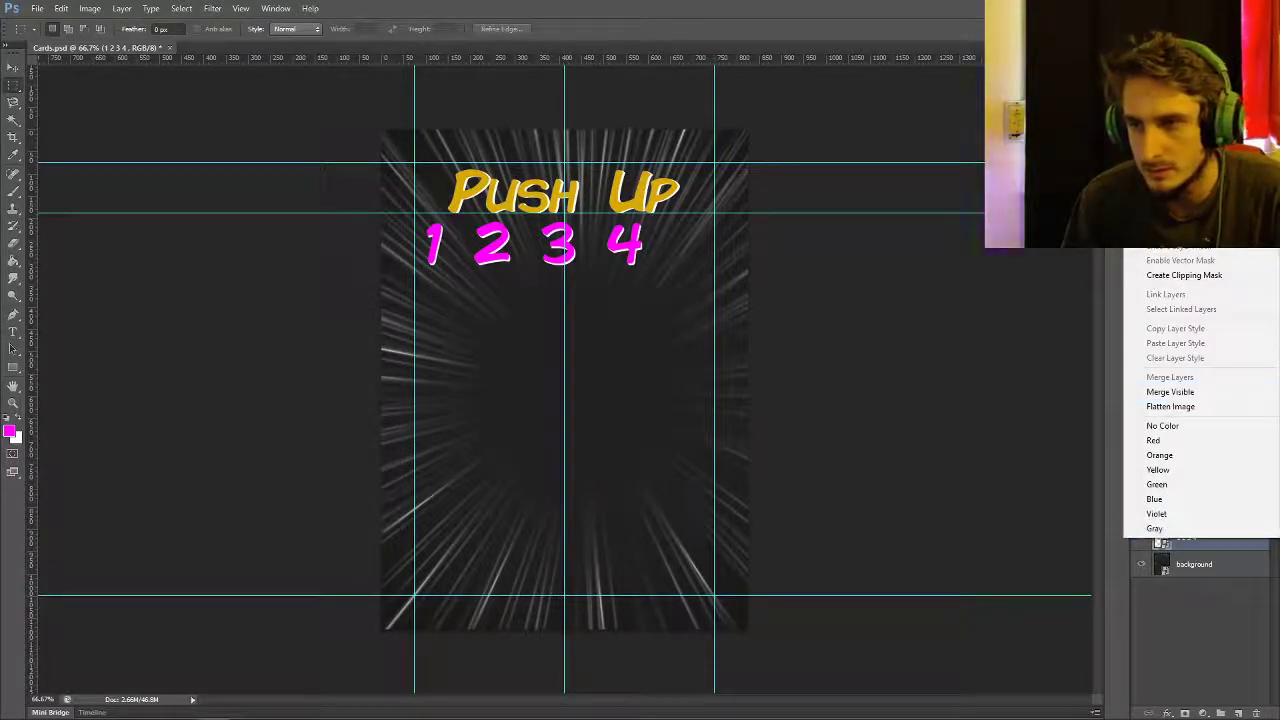
pyautogui.press('Escape')
# - Cut the digit "4" out of the number row onto its own layer
pyautogui.moveTo(598, 214); pyautogui.dragTo(660, 262)
pyautogui.rightClick(634, 240)
pyautogui.click(700, 375)
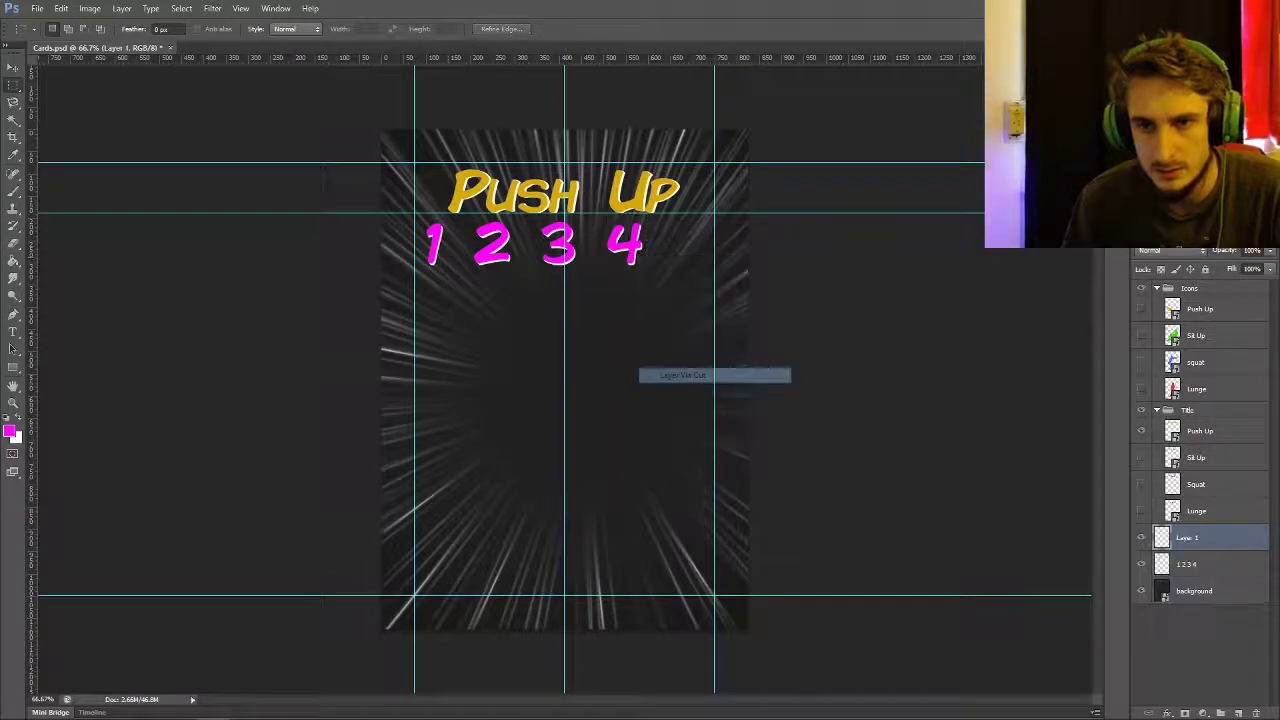
# - Cut the digit "3" out of the "1 2 3 4" layer onto its own layer
pyautogui.moveTo(537, 214); pyautogui.dragTo(577, 270)
pyautogui.rightClick(559, 243)
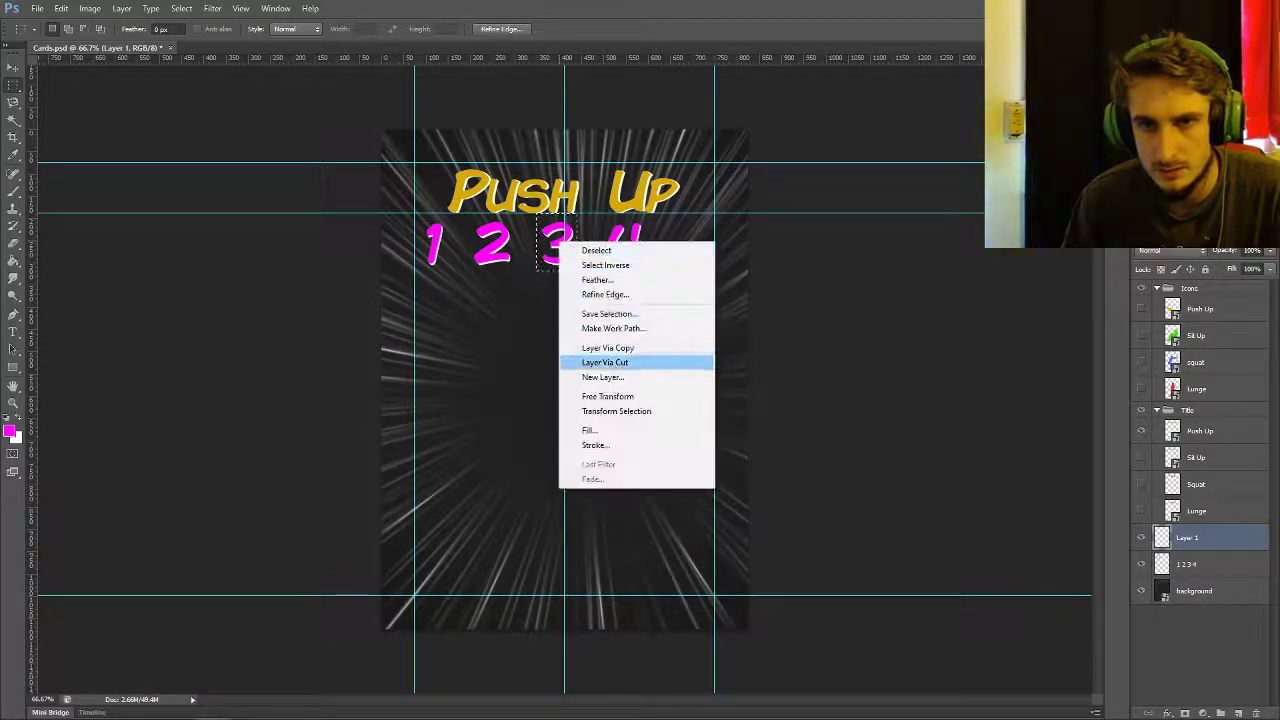
pyautogui.click(605, 362)
pyautogui.click(651, 275)
pyautogui.click(1186, 564)
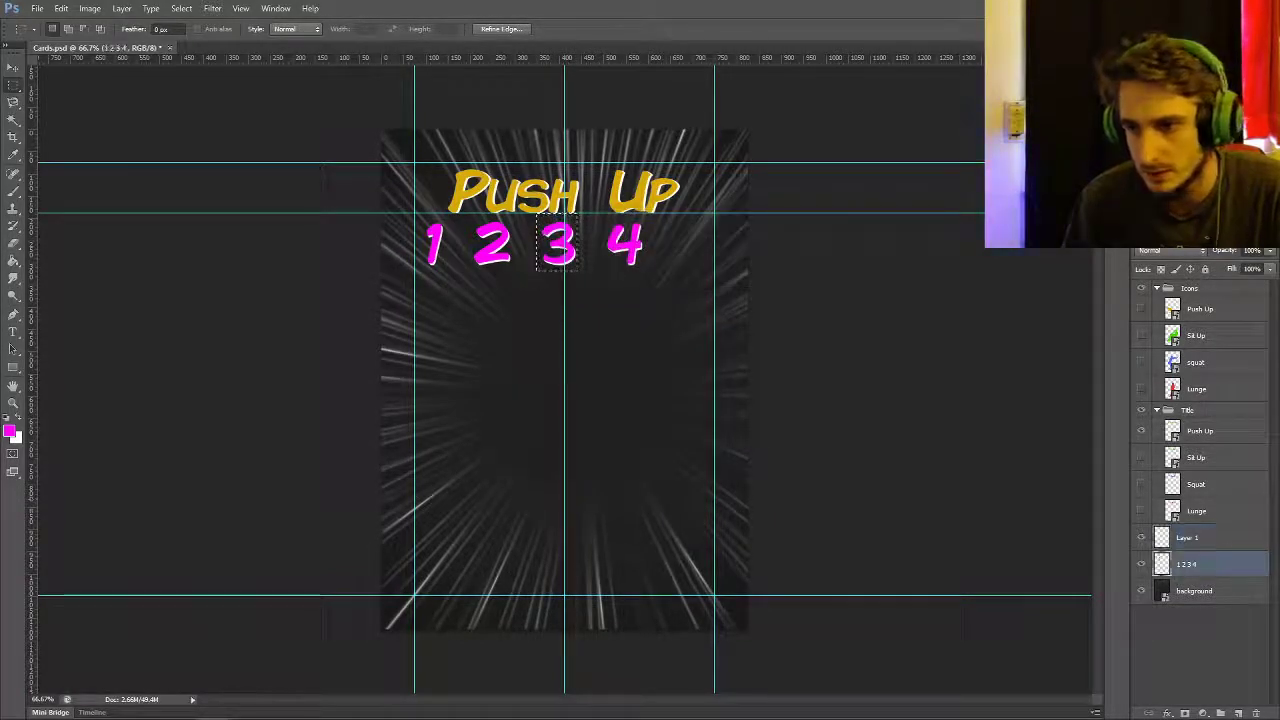
pyautogui.rightClick(550, 246)
pyautogui.click(600, 359)
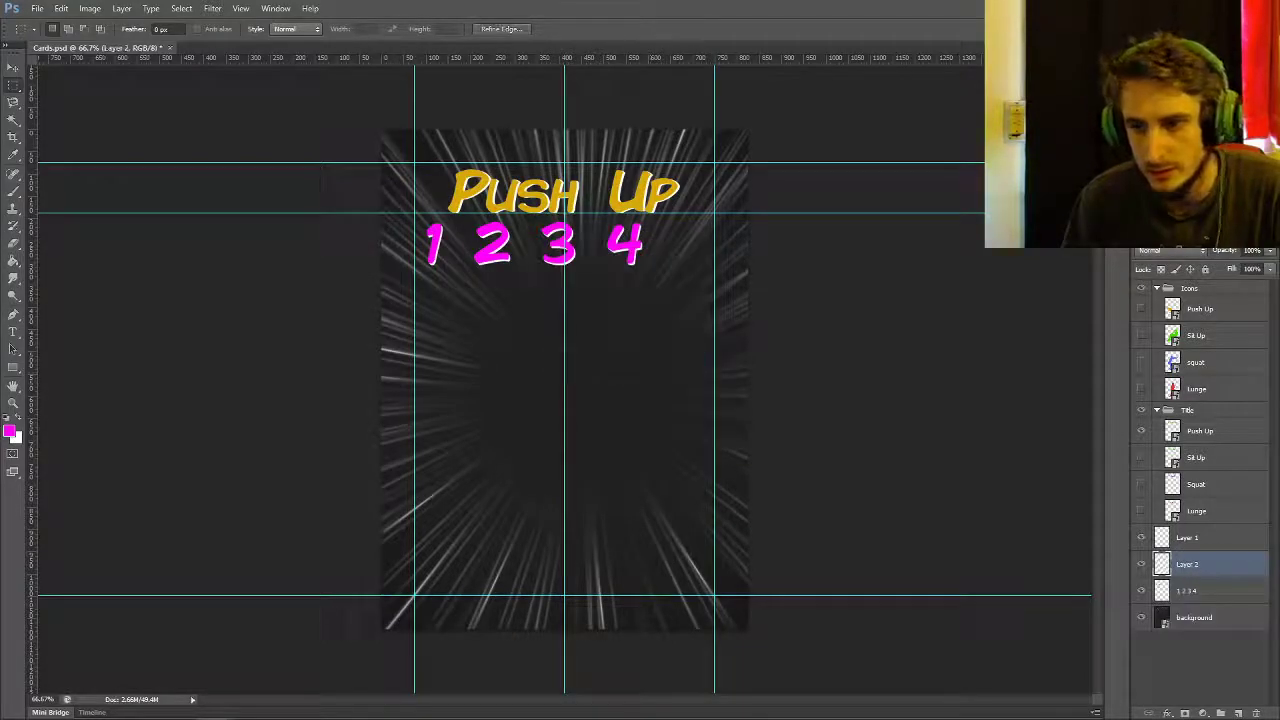
# - Cut the digit "2" out of the "1 2 3 4" layer onto a separate layer
pyautogui.click(1186, 590)
pyautogui.moveTo(458, 212); pyautogui.dragTo(520, 274)
pyautogui.rightClick(500, 248)
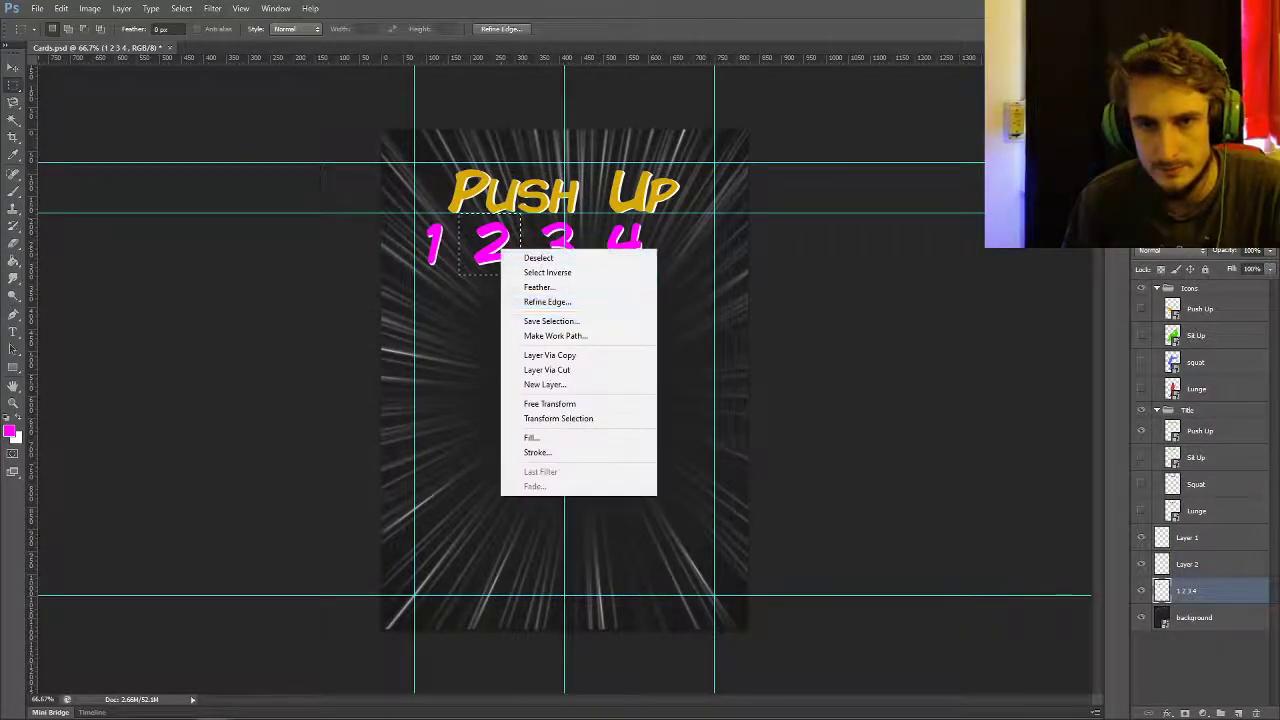
pyautogui.click(547, 370)
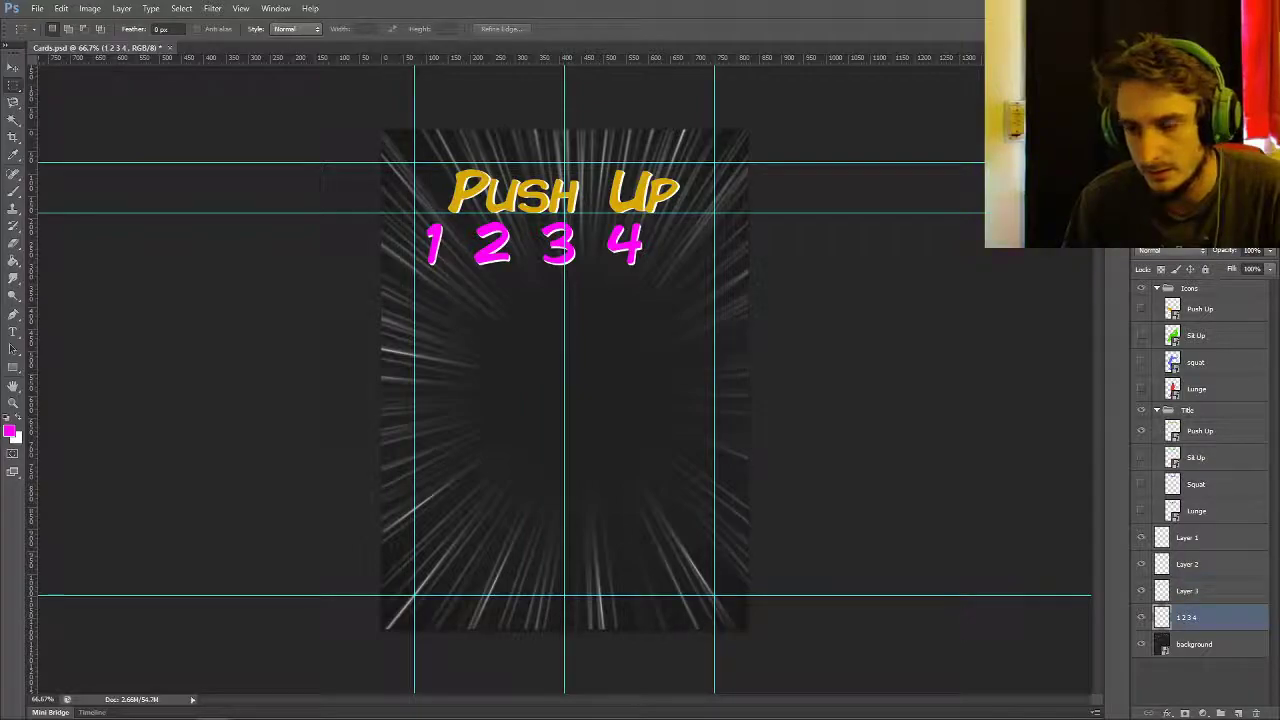
# - Rename the layer holding the digit "1" as 1' and the layer with the "2" as 2, hiding both
pyautogui.doubleClick(1186, 617)
pyautogui.write('1')
pyautogui.press('Return')
pyautogui.doubleClick(1187, 590)
pyautogui.write('2')
pyautogui.press('Return')
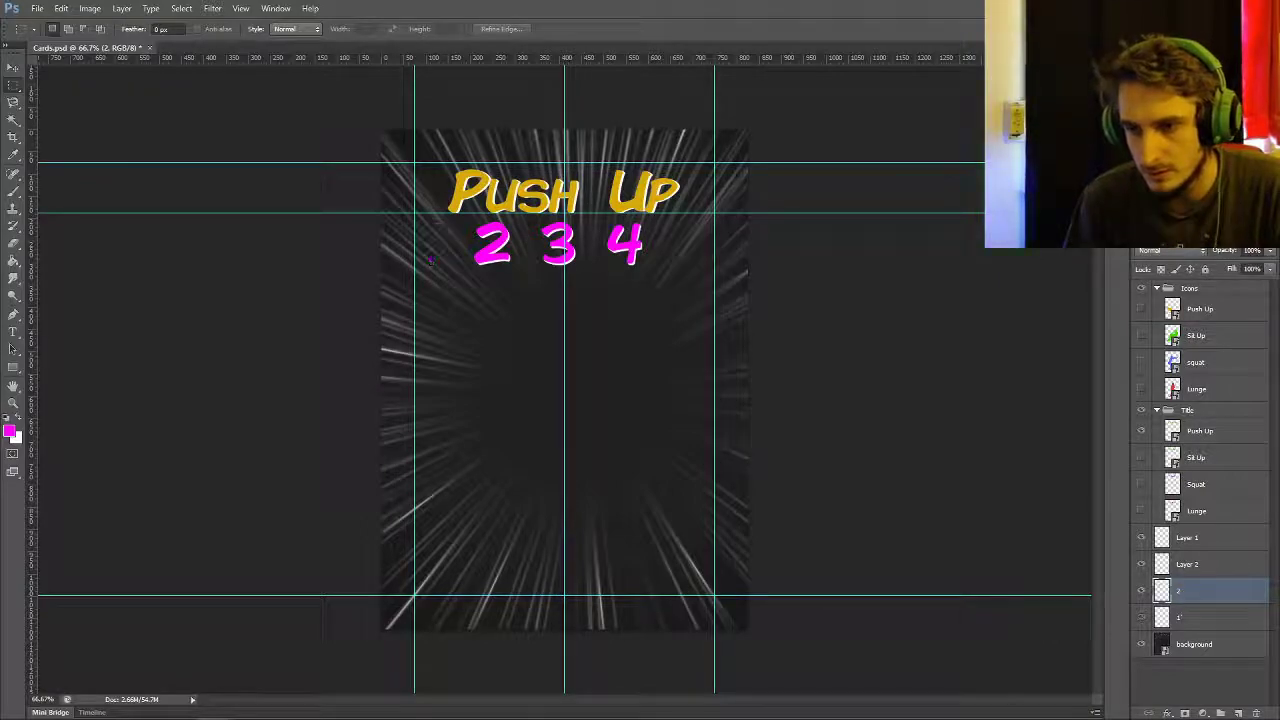
pyautogui.click(1141, 590)
# - Rename the two remaining digit layers as 3 and 4, and make all four digit layers visible
pyautogui.doubleClick(1187, 564)
pyautogui.write('3')
pyautogui.press('Return')
pyautogui.click(1141, 564)
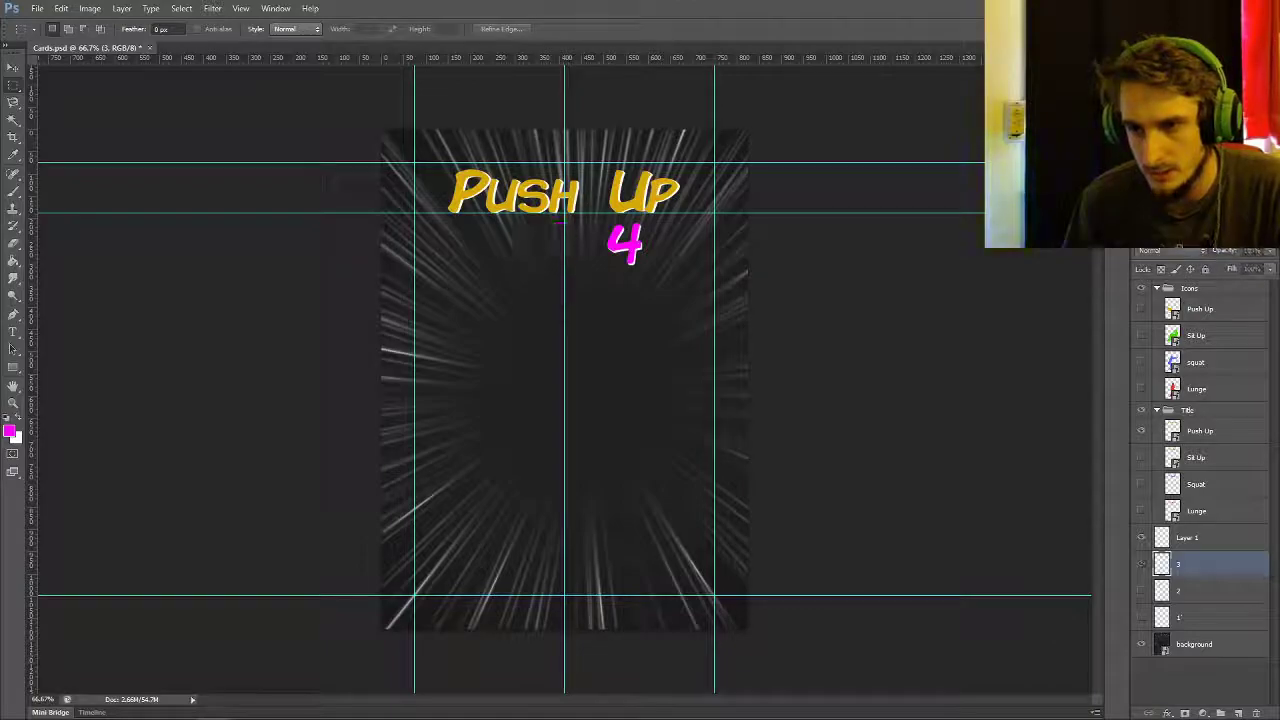
pyautogui.doubleClick(1187, 537)
pyautogui.write('4')
pyautogui.press('Return')
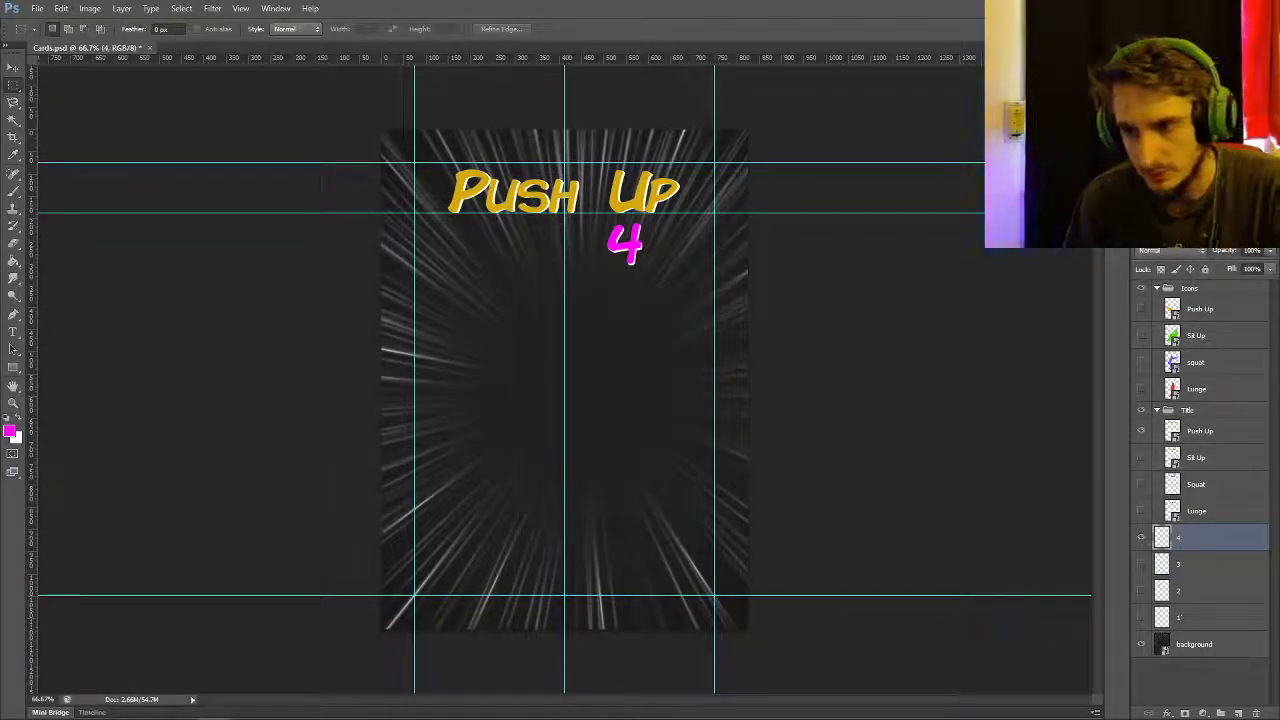
pyautogui.click(1141, 590)
pyautogui.click(1141, 564)
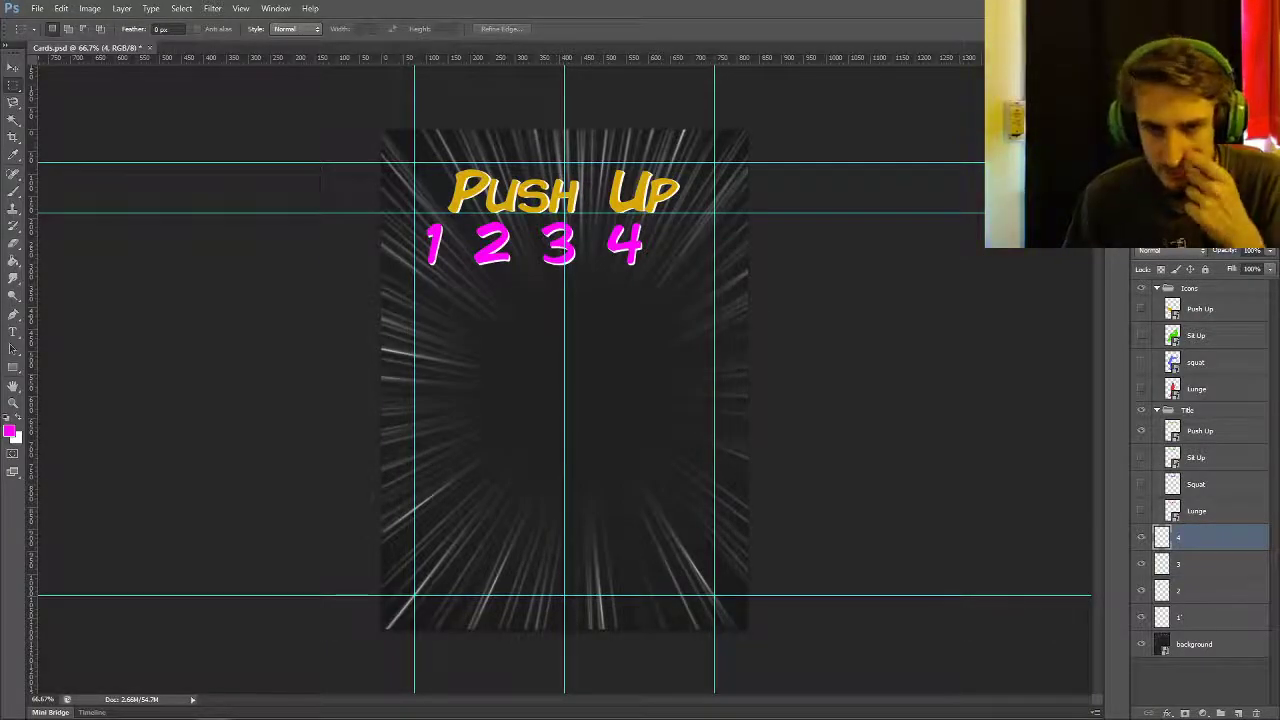
# - Move the digits 1, 2, 3 and 4 on top of one another, into the corner of the left guide and the guide under the title
pyautogui.click(1210, 617)
pyautogui.press('v')
pyautogui.moveTo(444, 220); pyautogui.dragTo(432, 210)
pyautogui.click(1210, 590)
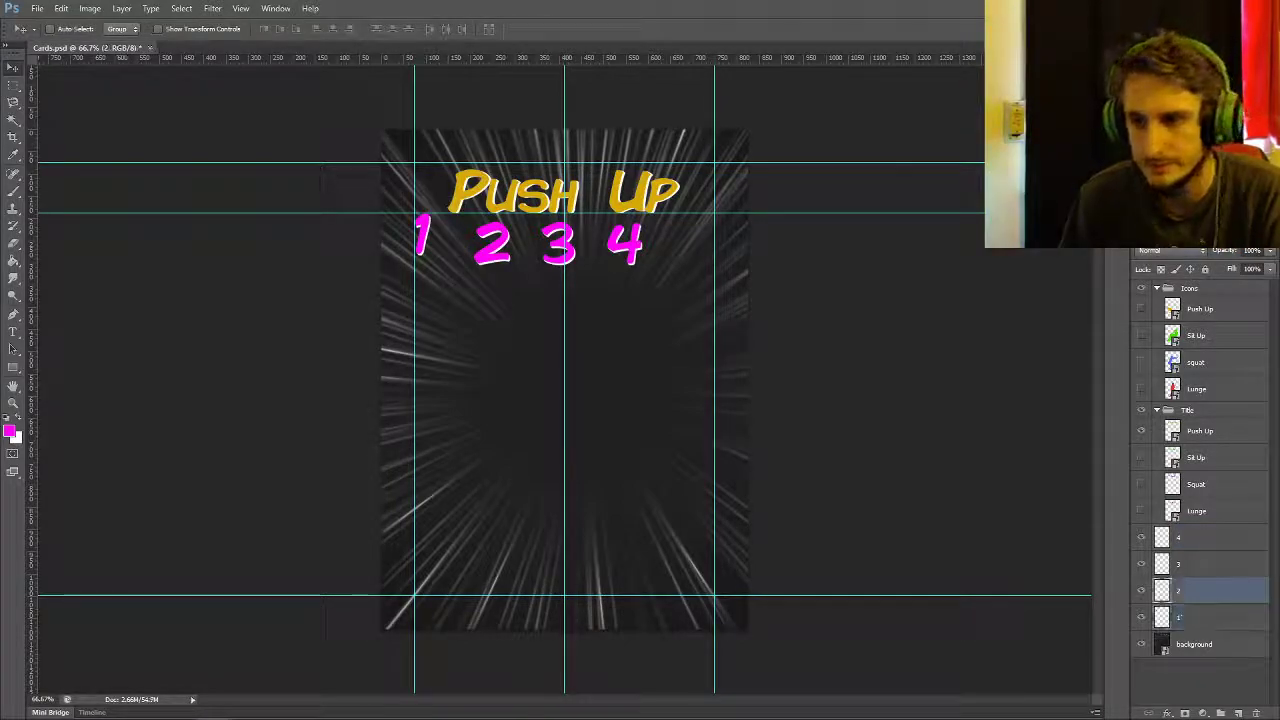
pyautogui.moveTo(490, 240); pyautogui.dragTo(432, 235)
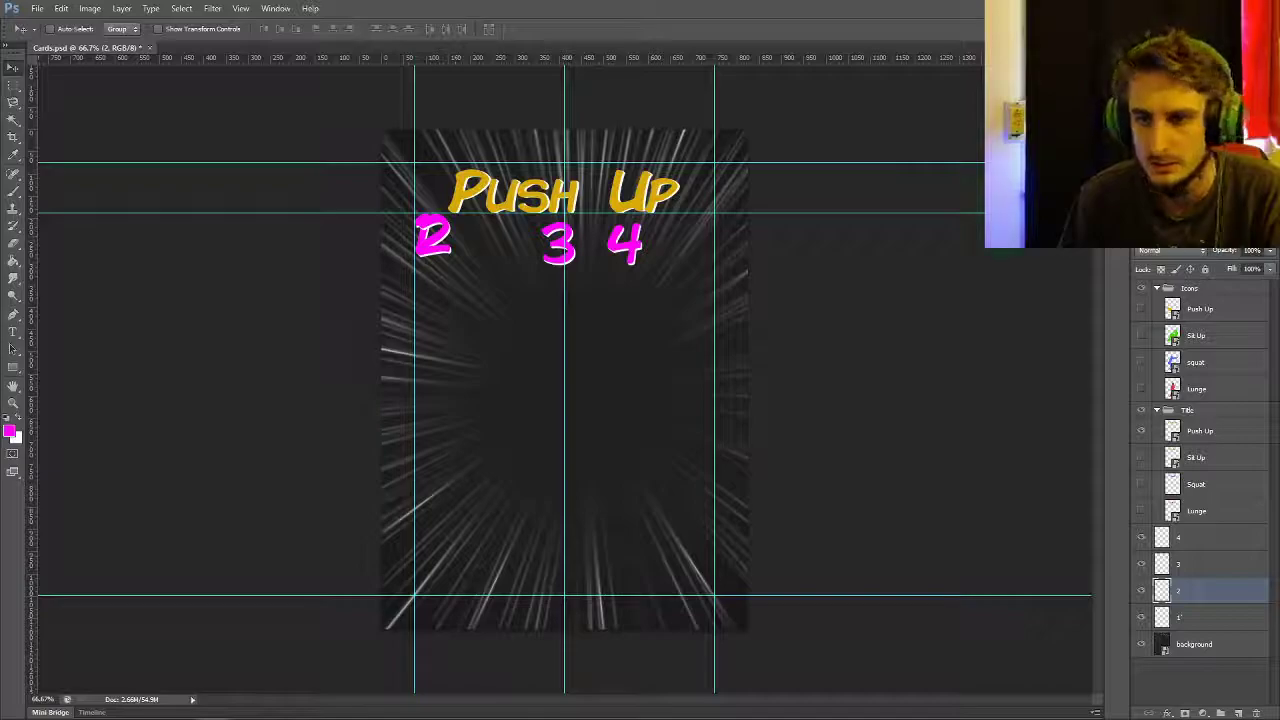
pyautogui.click(1210, 564)
pyautogui.moveTo(559, 243); pyautogui.dragTo(434, 235)
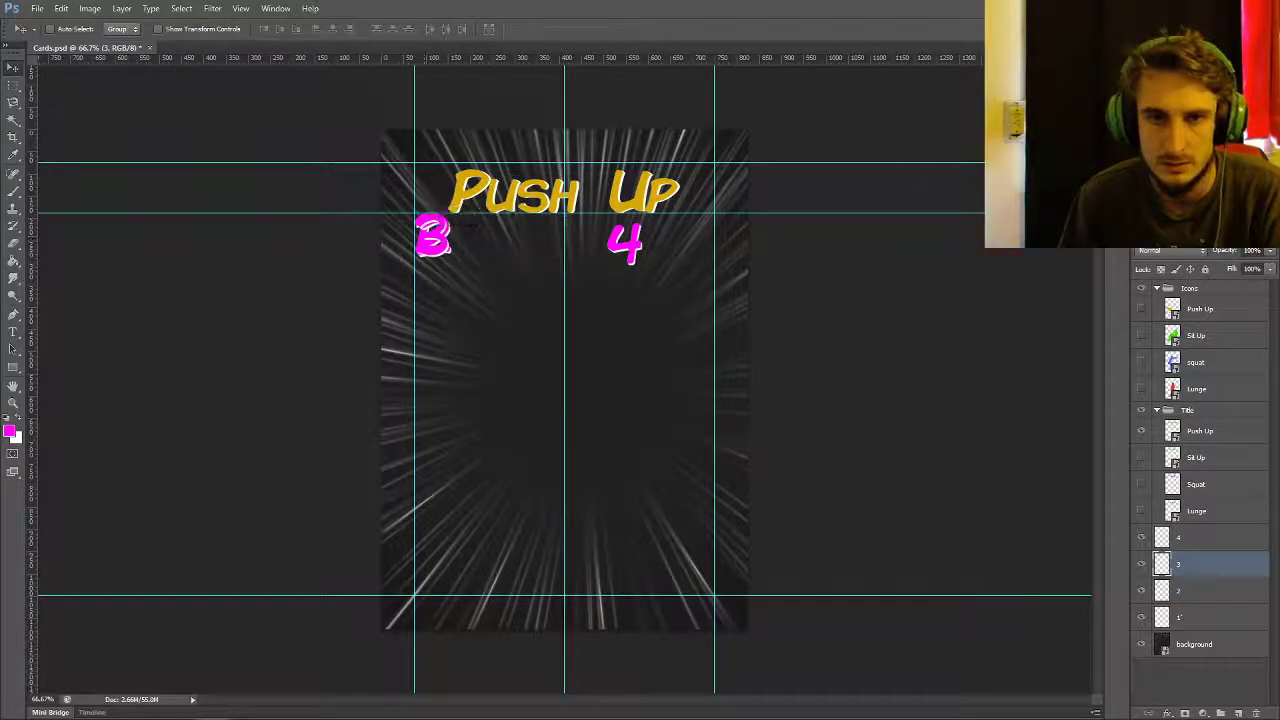
pyautogui.click(1210, 537)
pyautogui.moveTo(625, 243); pyautogui.dragTo(433, 235)
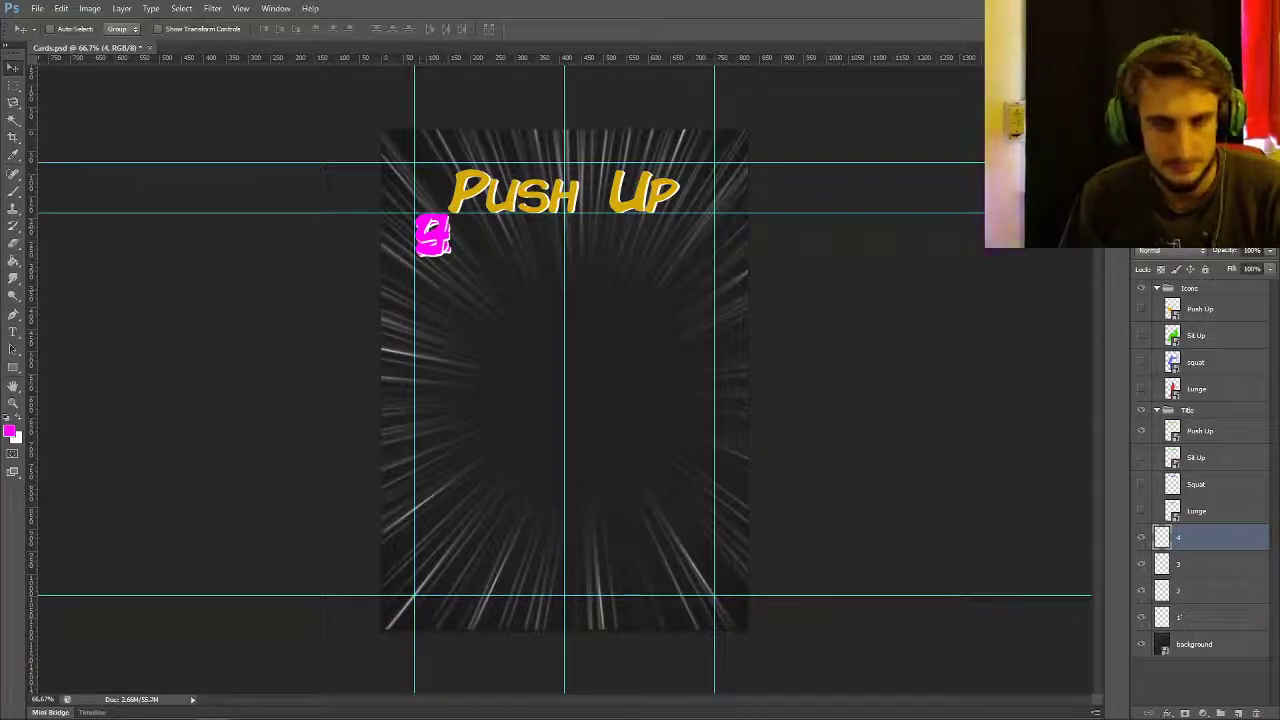
# - Enlarge the digit "4" with Free Transform, keeping its upper-left corner at the guide intersection
pyautogui.press('m')
pyautogui.rightClick(430, 232)
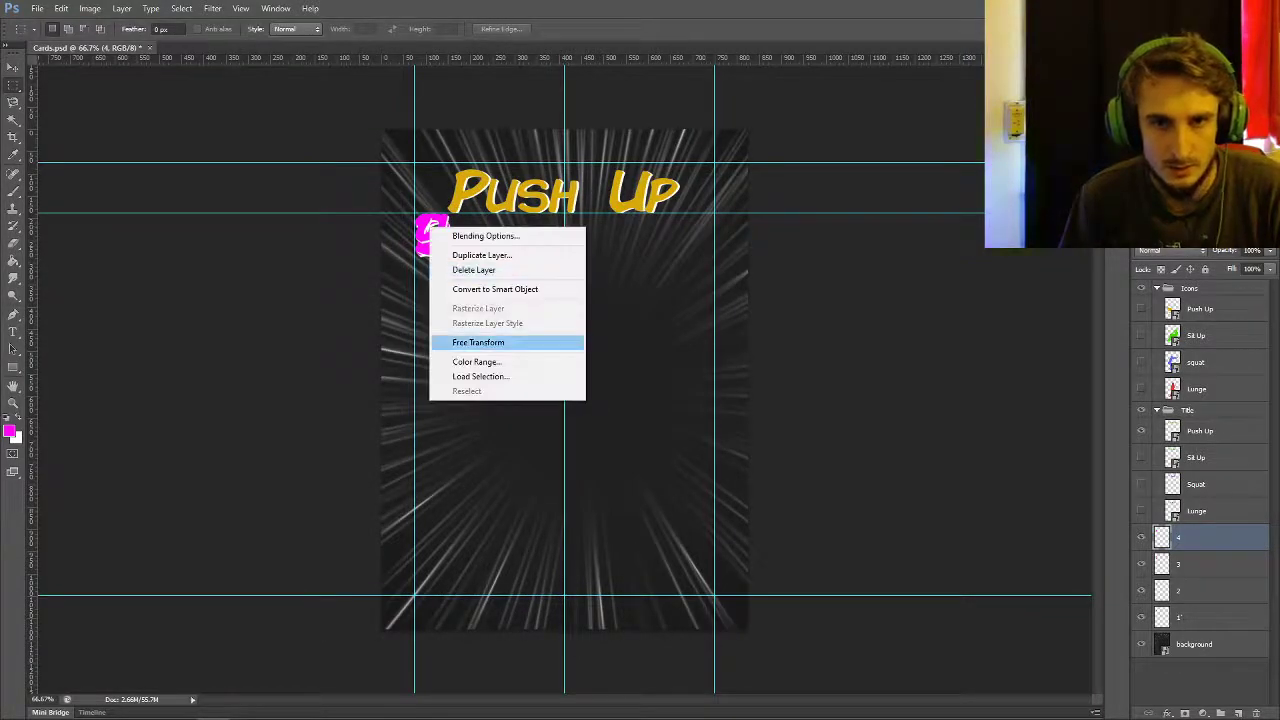
pyautogui.click(480, 342)
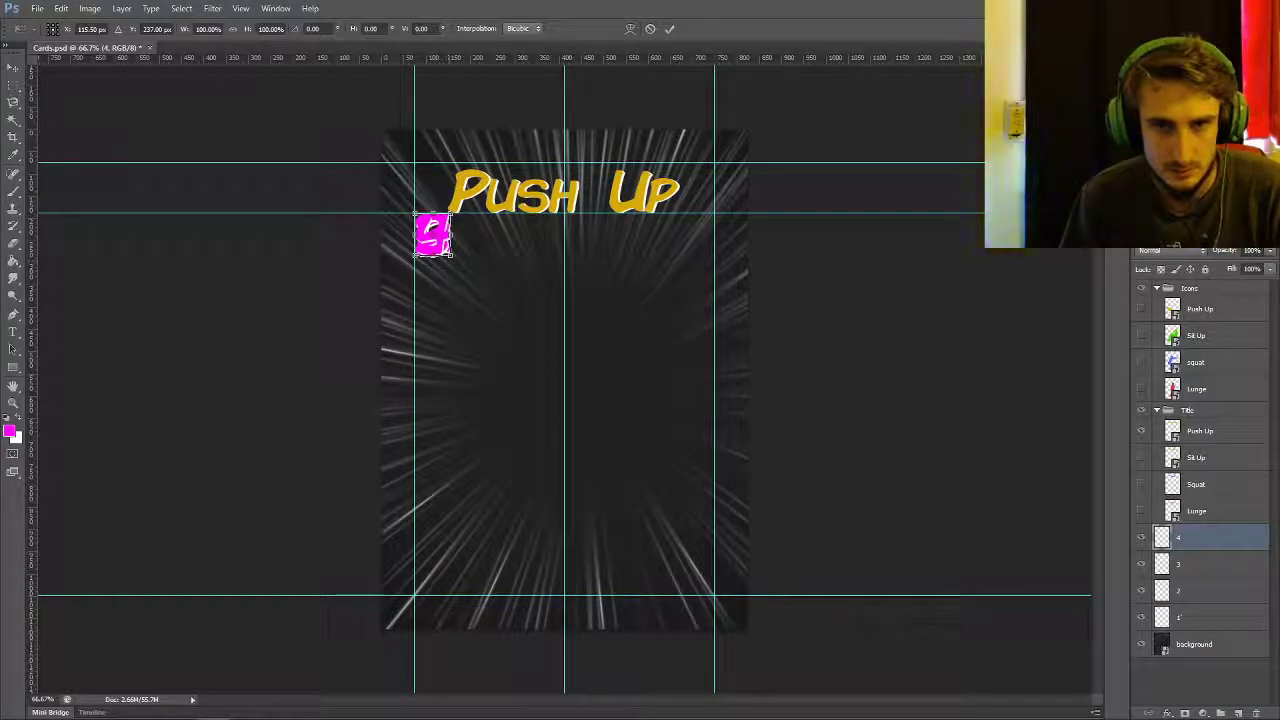
pyautogui.moveTo(451, 255); pyautogui.dragTo(465, 272)
pyautogui.press('Return')
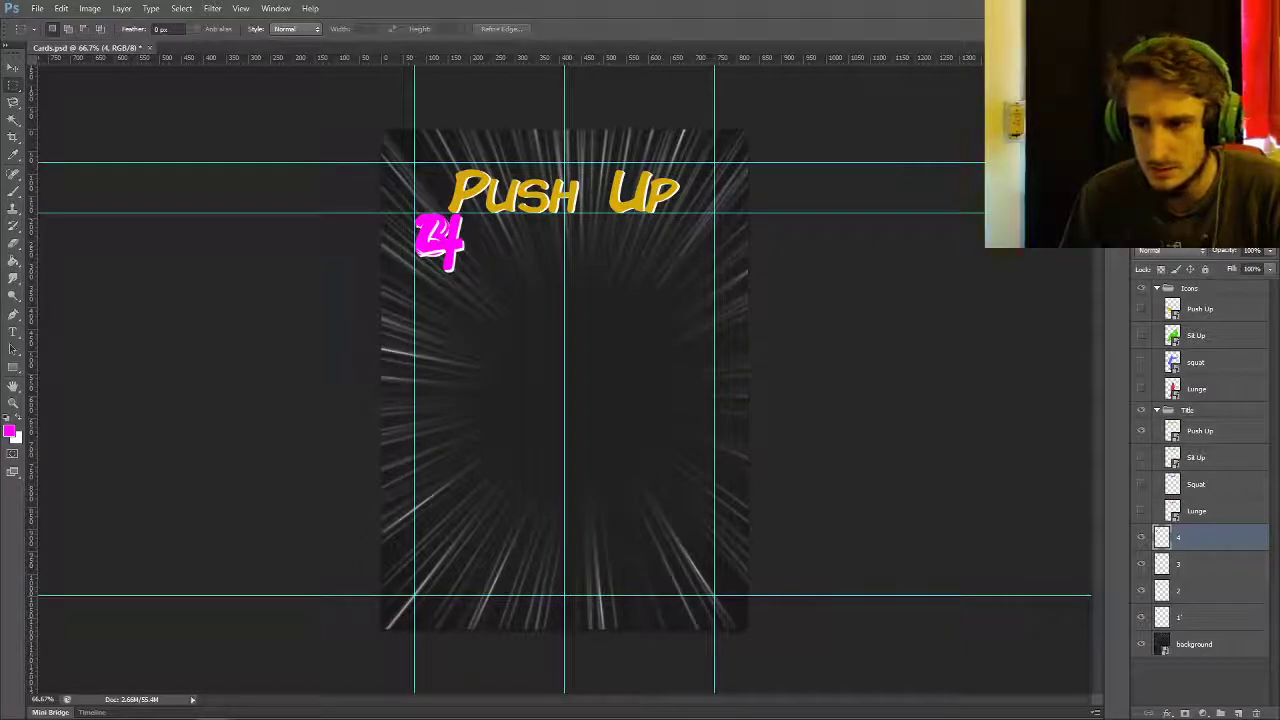
# - Enlarge the digit "3" with Free Transform to match the size of the "4"
pyautogui.hotkey('alt', '[')
pyautogui.rightClick(435, 222)
pyautogui.click(483, 337)
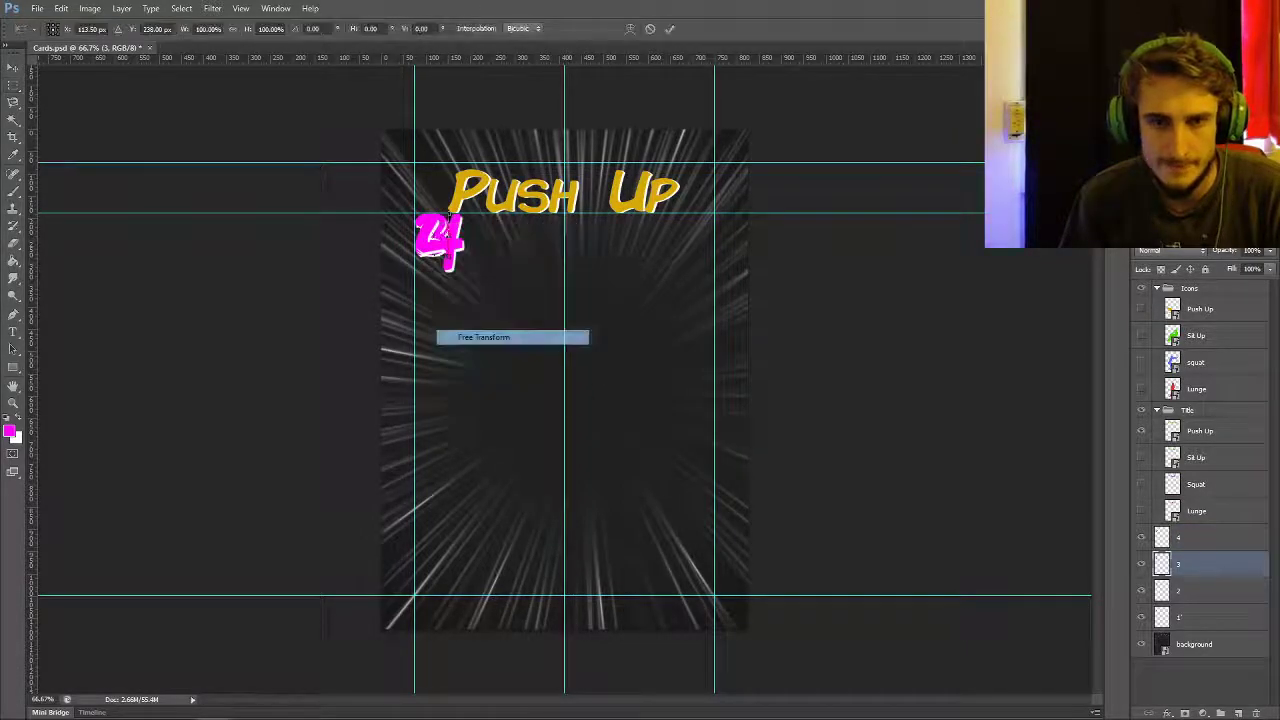
pyautogui.moveTo(451, 255); pyautogui.dragTo(464, 275)
pyautogui.press('Return')
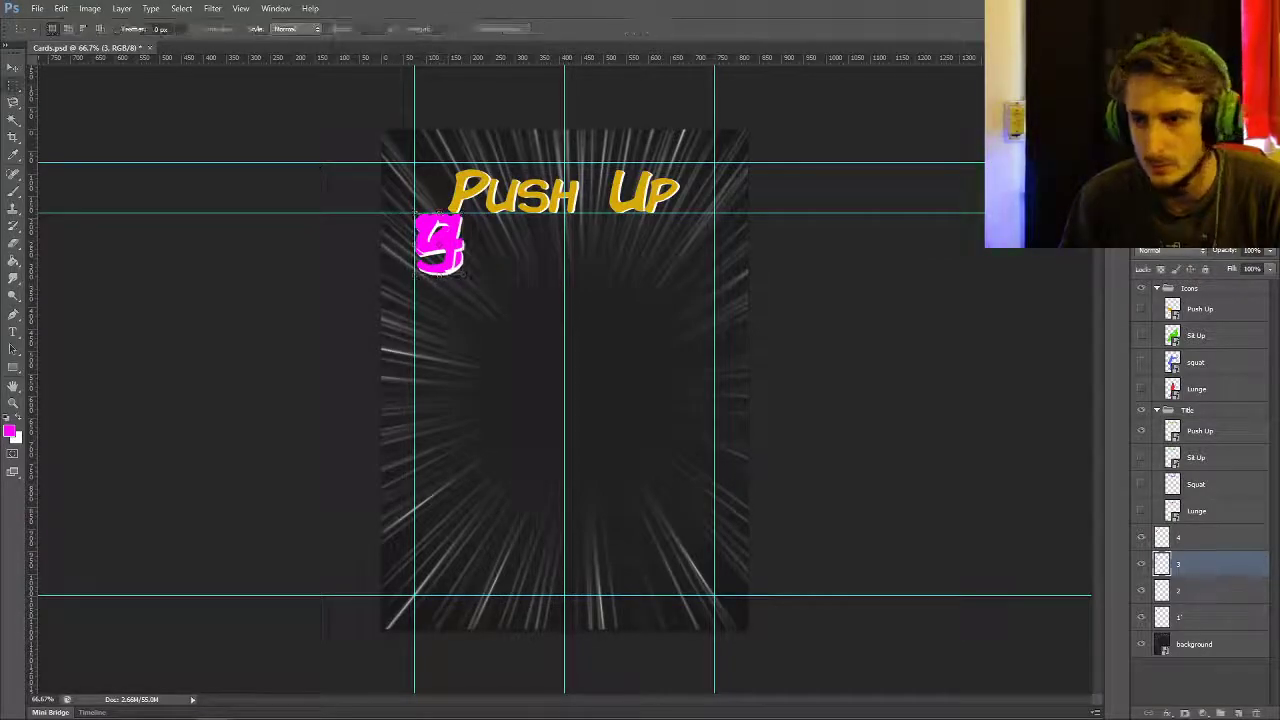
# - Enlarge the digit "2" with Free Transform to match the resized "3" and "4"
pyautogui.hotkey('alt', '[')
pyautogui.rightClick(458, 237)
pyautogui.click(507, 352)
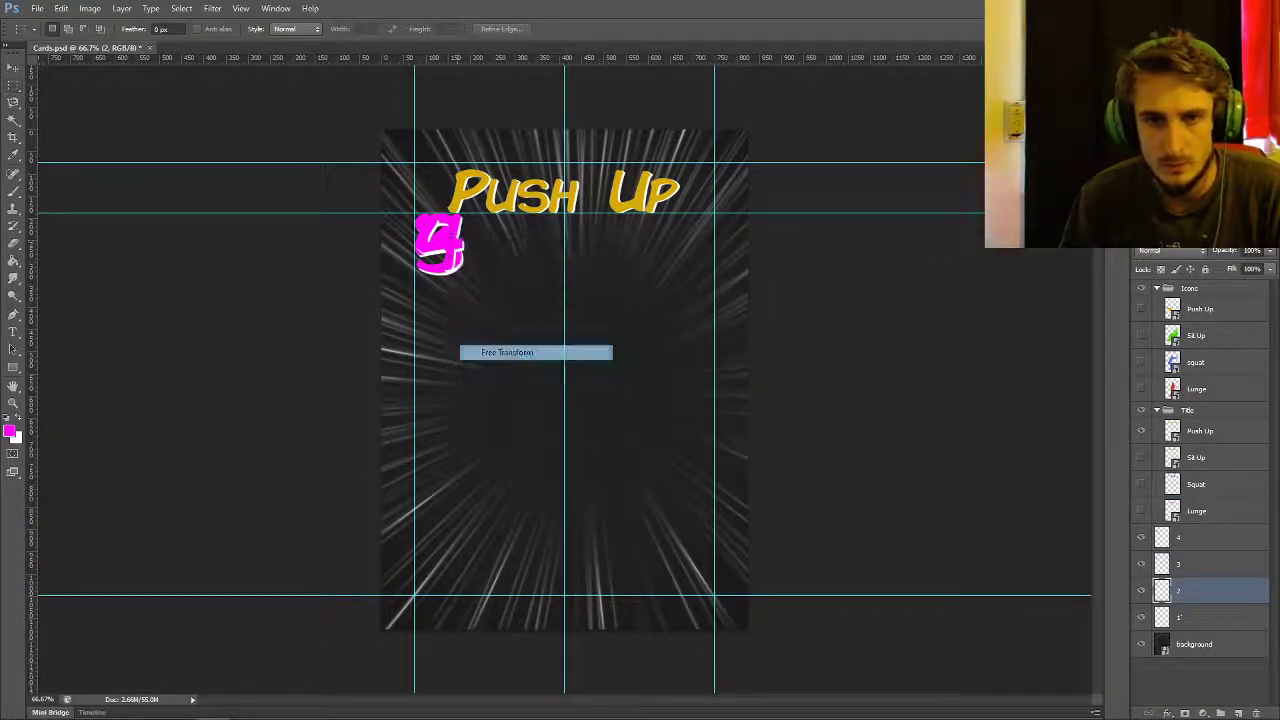
pyautogui.moveTo(461, 270); pyautogui.dragTo(466, 274)
pyautogui.press('Return')
pyautogui.press('m')
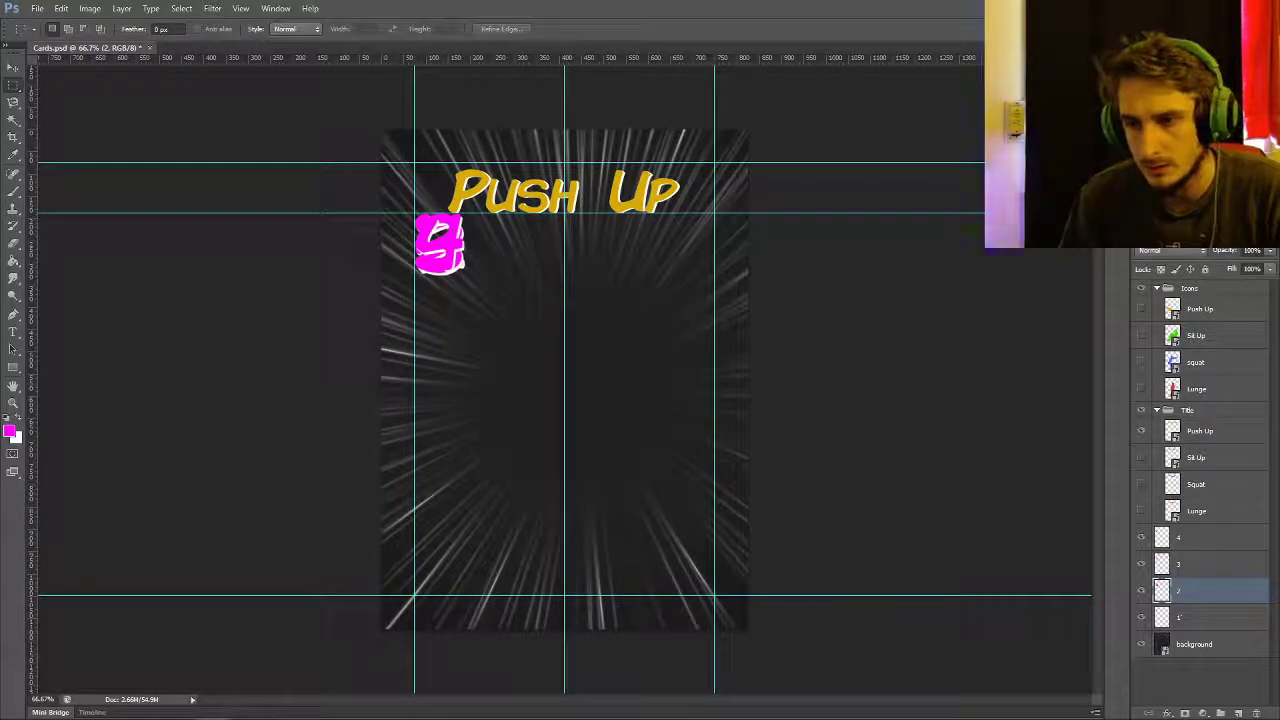
# - Enlarge the digit "1" with Free Transform to match the height of the other digits, keeping its upper-left corner in place
pyautogui.hotkey('alt', '[')
pyautogui.rightClick(427, 233)
pyautogui.click(476, 348)
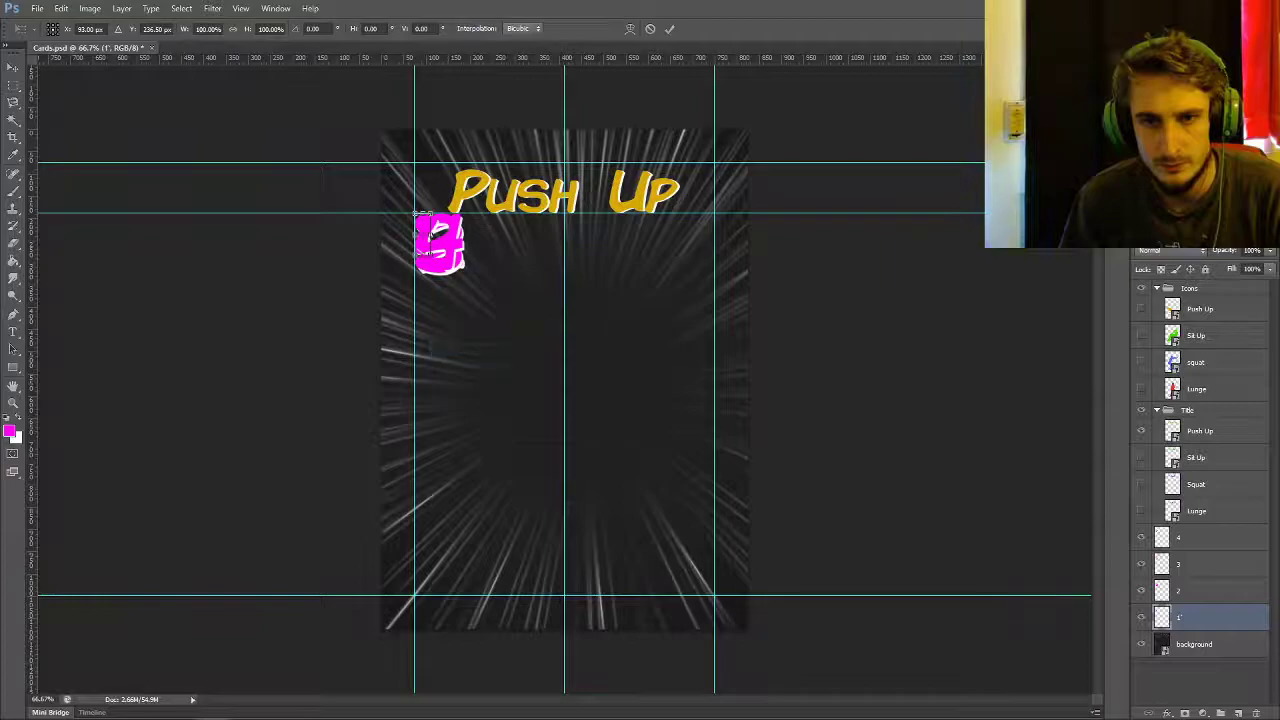
pyautogui.moveTo(430, 232)
pyautogui.mouseDown()
pyautogui.moveTo(471, 236)
pyautogui.moveTo(450, 236)
pyautogui.mouseUp()
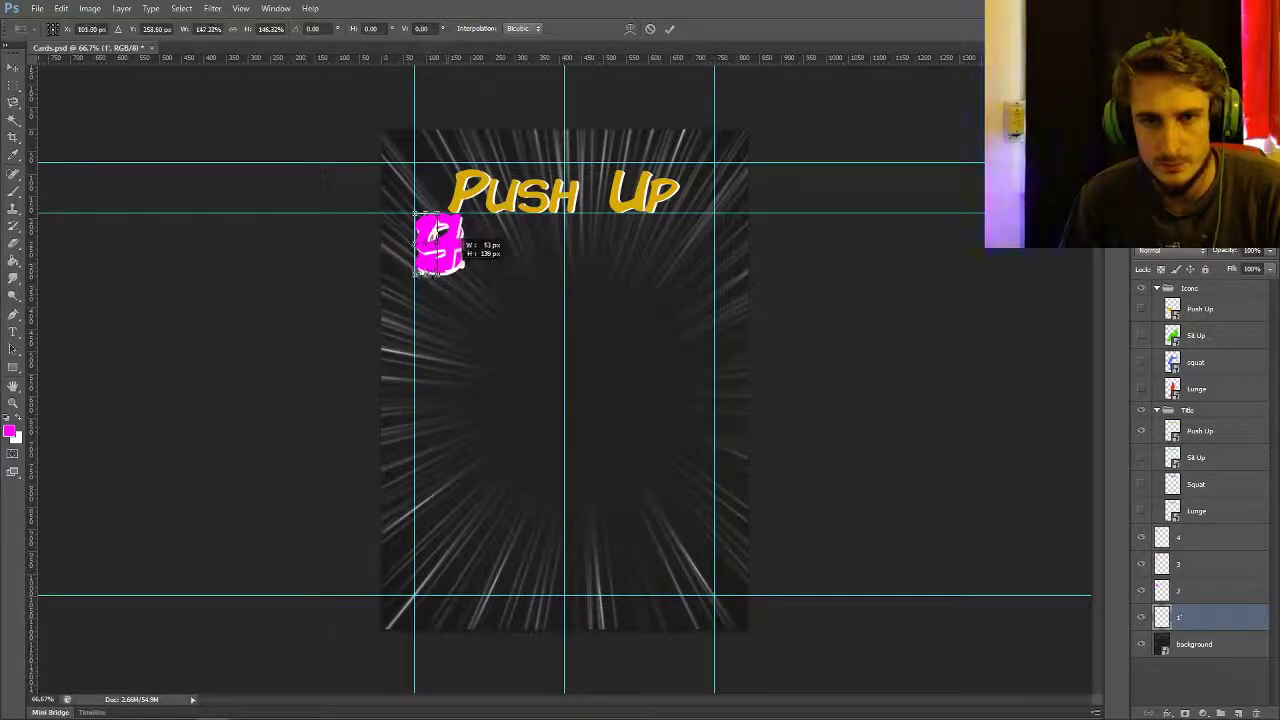
pyautogui.press('Return')
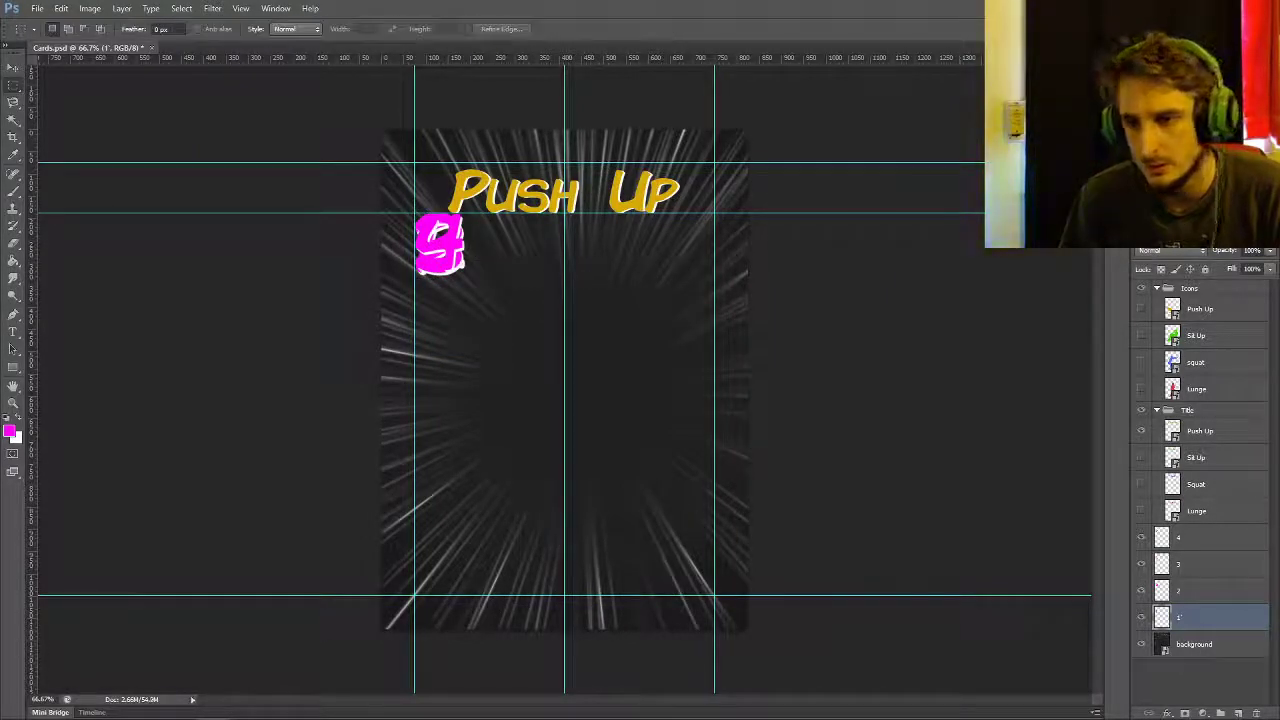
# - Check the digit "1" on its own, leaving only the digit "4" visible as a placement reference
pyautogui.click(1141, 564)
pyautogui.click(1141, 537)
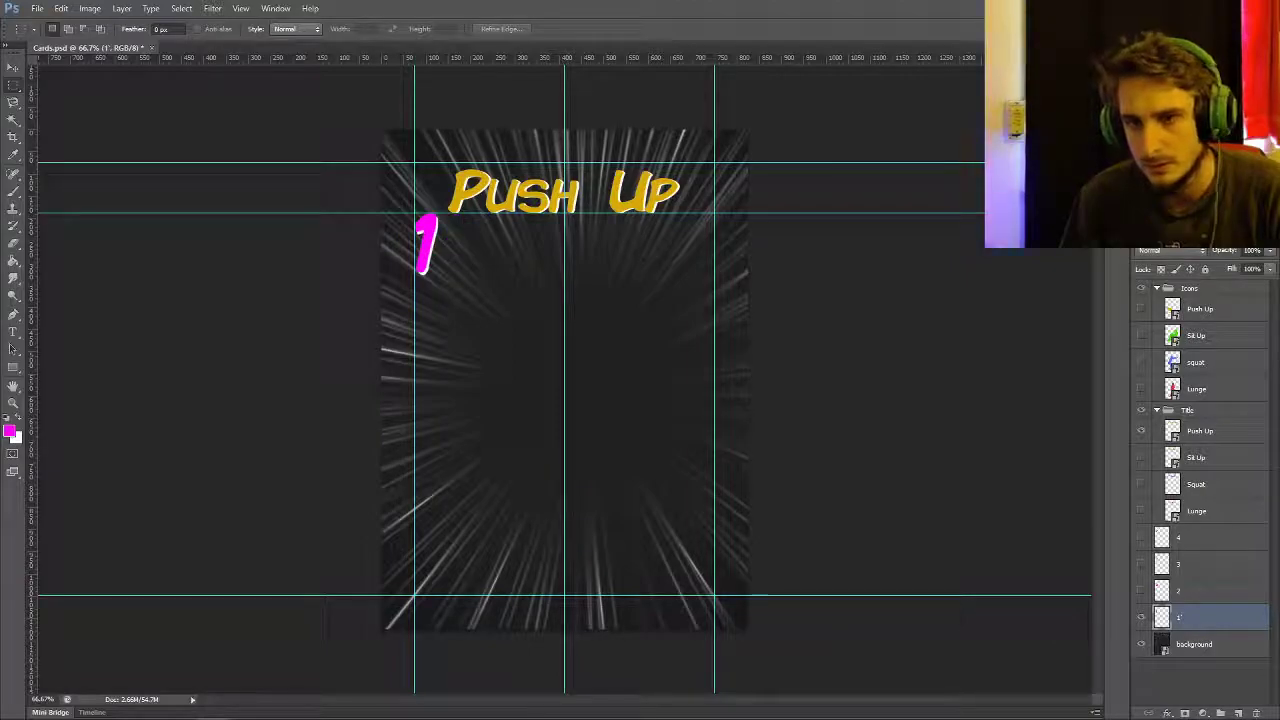
pyautogui.click(1141, 537)
pyautogui.click(1141, 617)
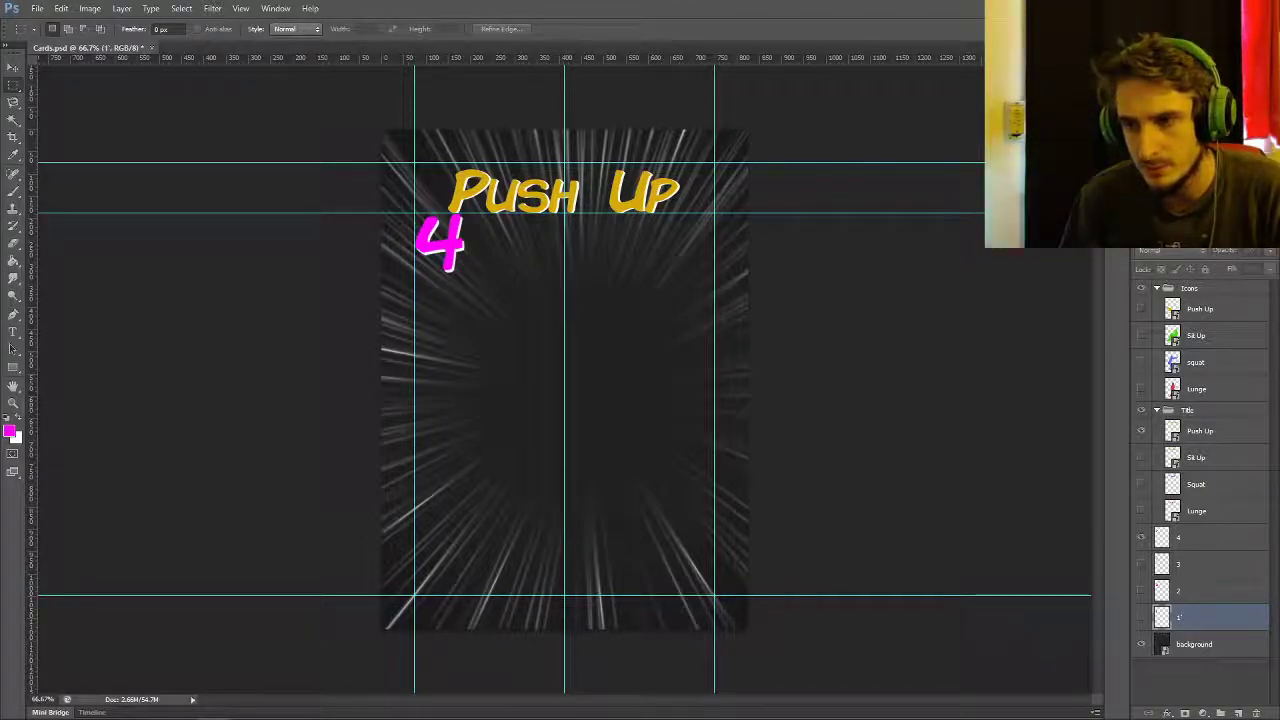
# - Show all four exercise figures and move the push-up figure higher on the card, closer to the number
pyautogui.click(1141, 362)
pyautogui.click(1141, 335)
pyautogui.click(1141, 308)
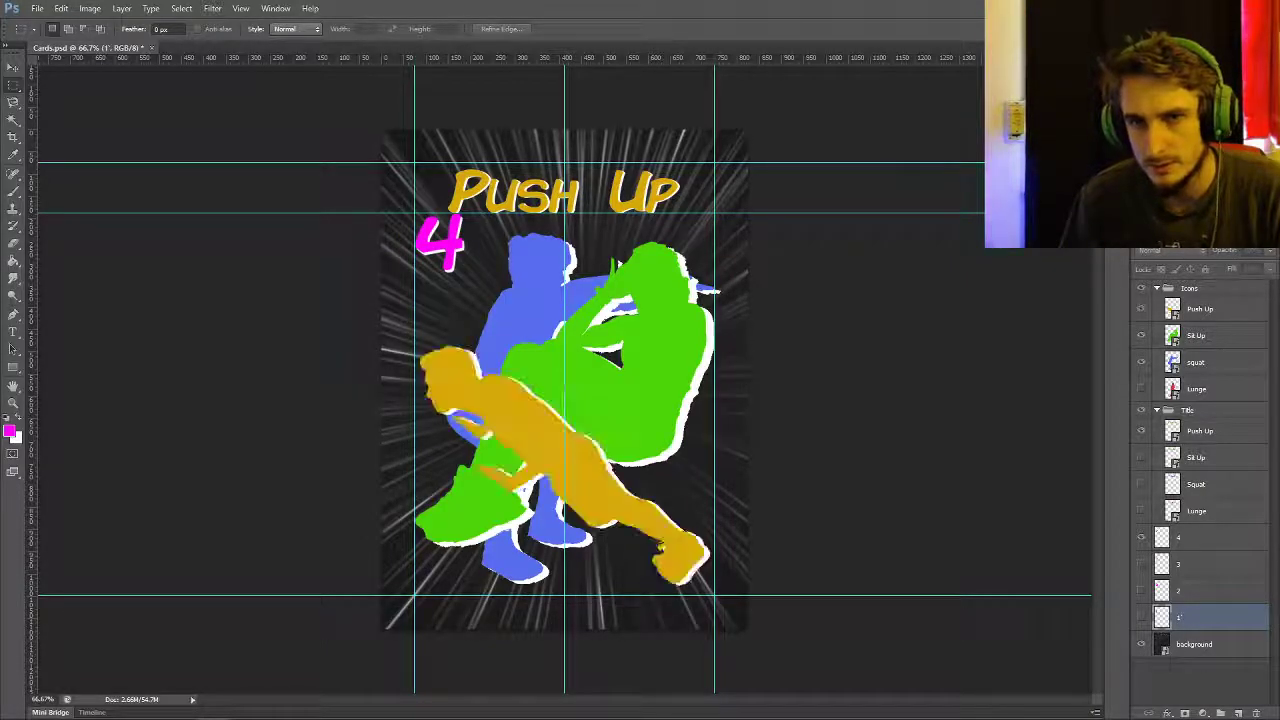
pyautogui.click(1141, 388)
pyautogui.click(1200, 308)
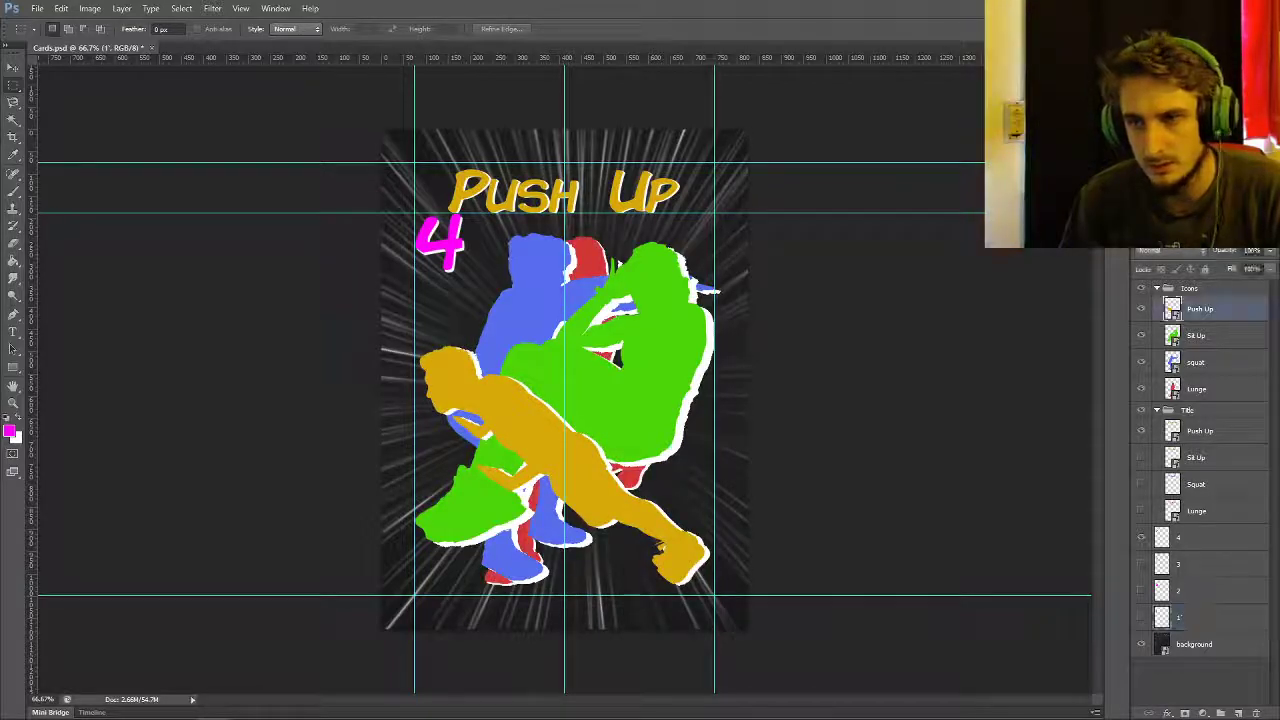
pyautogui.press('v')
pyautogui.moveTo(510, 390); pyautogui.dragTo(510, 340)
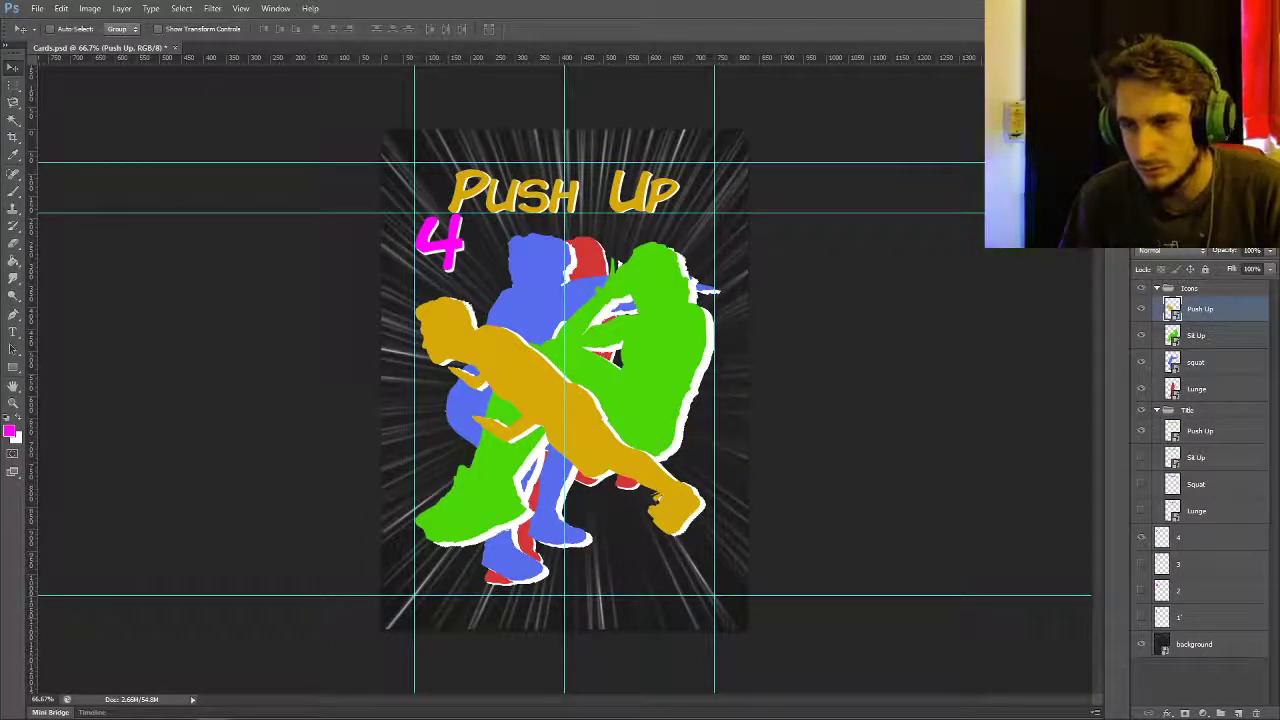
# - Hide the sit-up, squat and lunge figures and replace the digit "4" with the digit "1"
pyautogui.click(1141, 537)
pyautogui.click(1141, 617)
pyautogui.moveTo(1141, 335); pyautogui.dragTo(1141, 388)
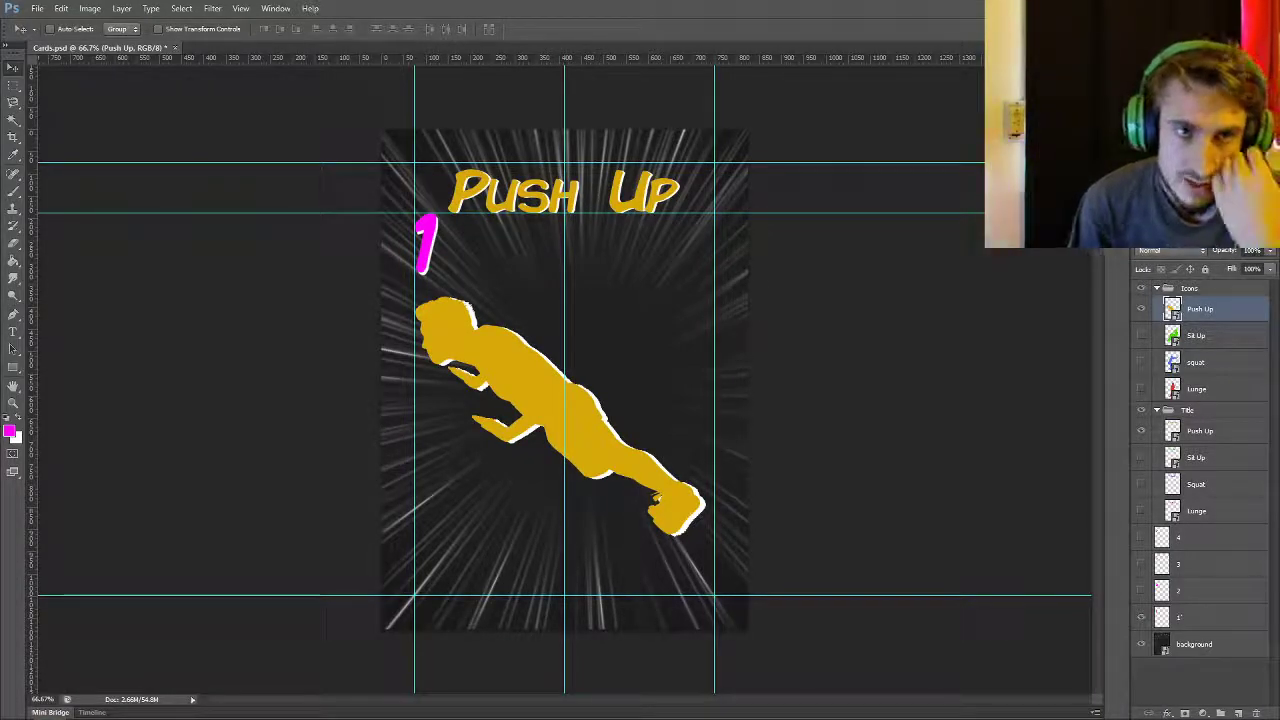
# - Save the push-up card with number 1 as a maximum-quality JPEG named 1 in the Cards folder
pyautogui.click(37, 8)
pyautogui.click(190, 165)
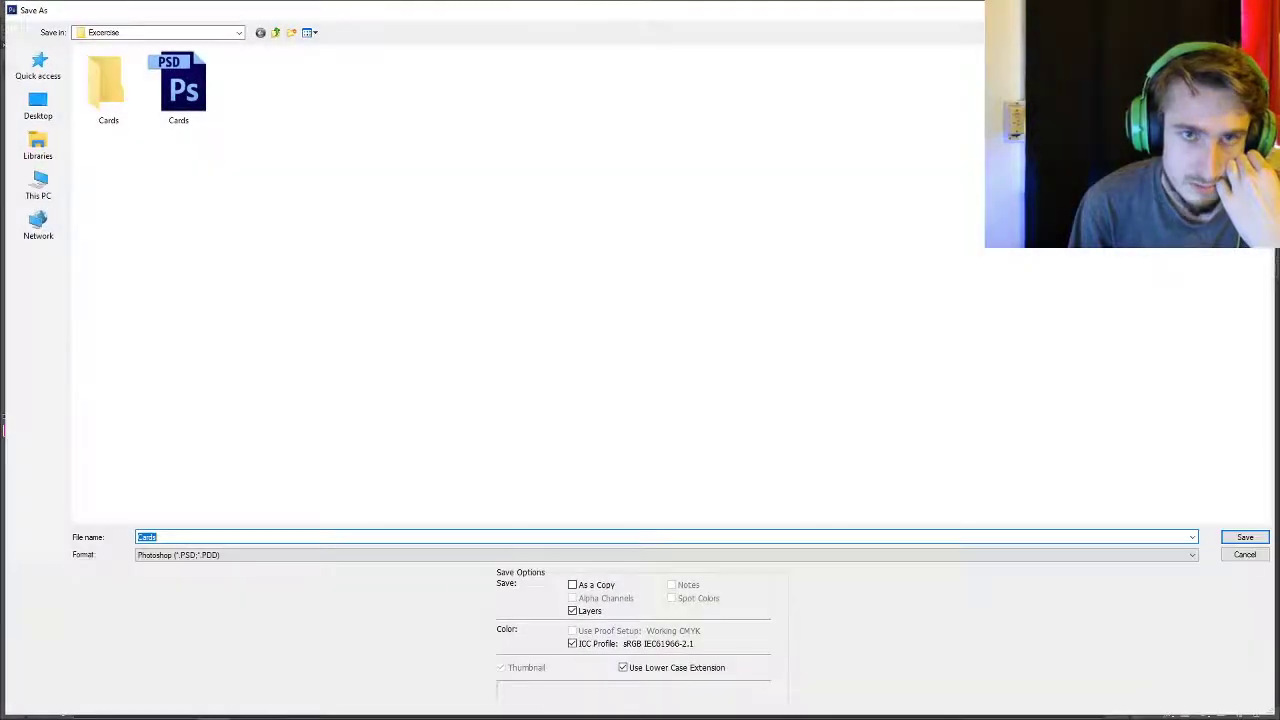
pyautogui.doubleClick(108, 88)
pyautogui.doubleClick(146, 537)
pyautogui.write('1')
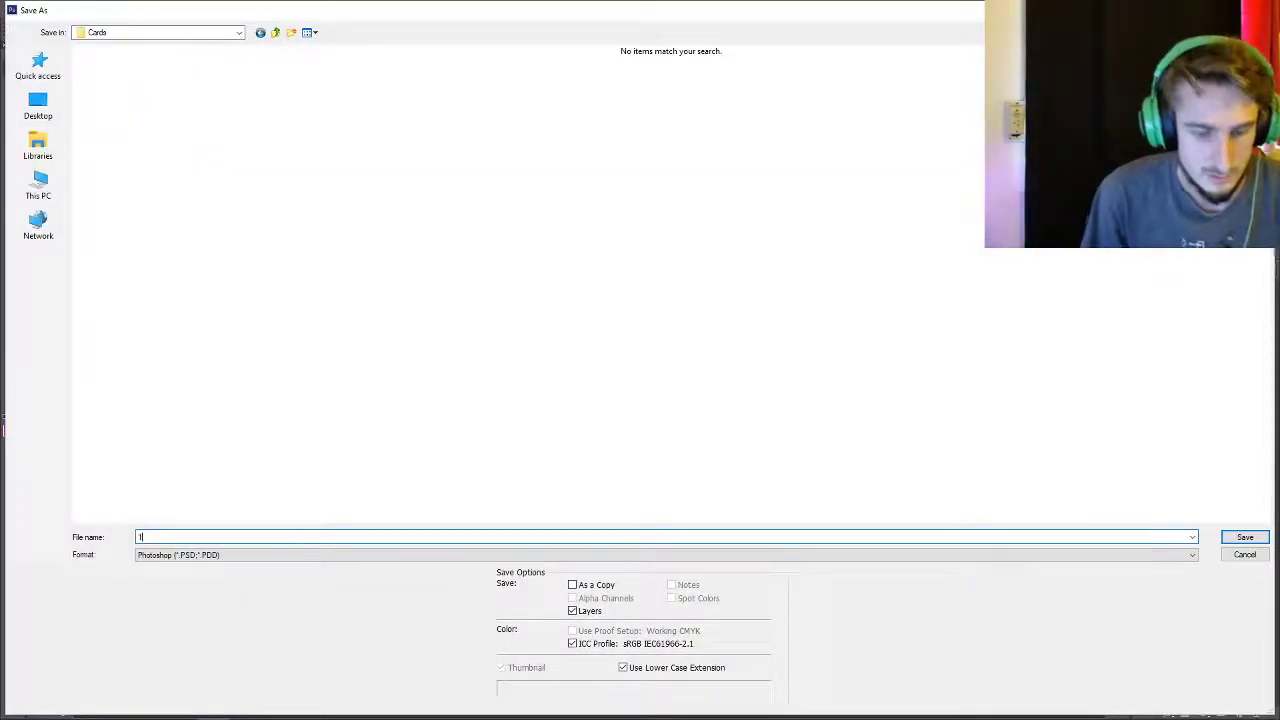
pyautogui.write('j')
pyautogui.press('Return')
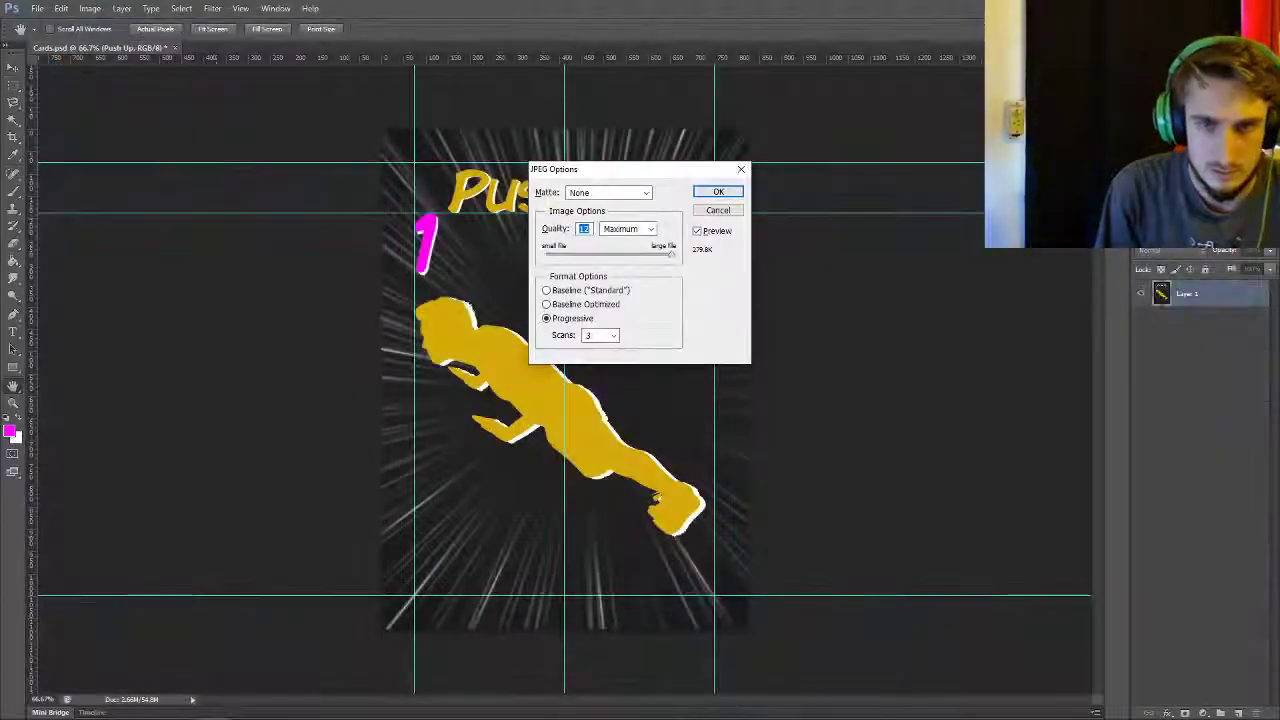
pyautogui.press('Return')
# - Group the digit layers 4 through 1 and expand the new group
pyautogui.click(1210, 537)
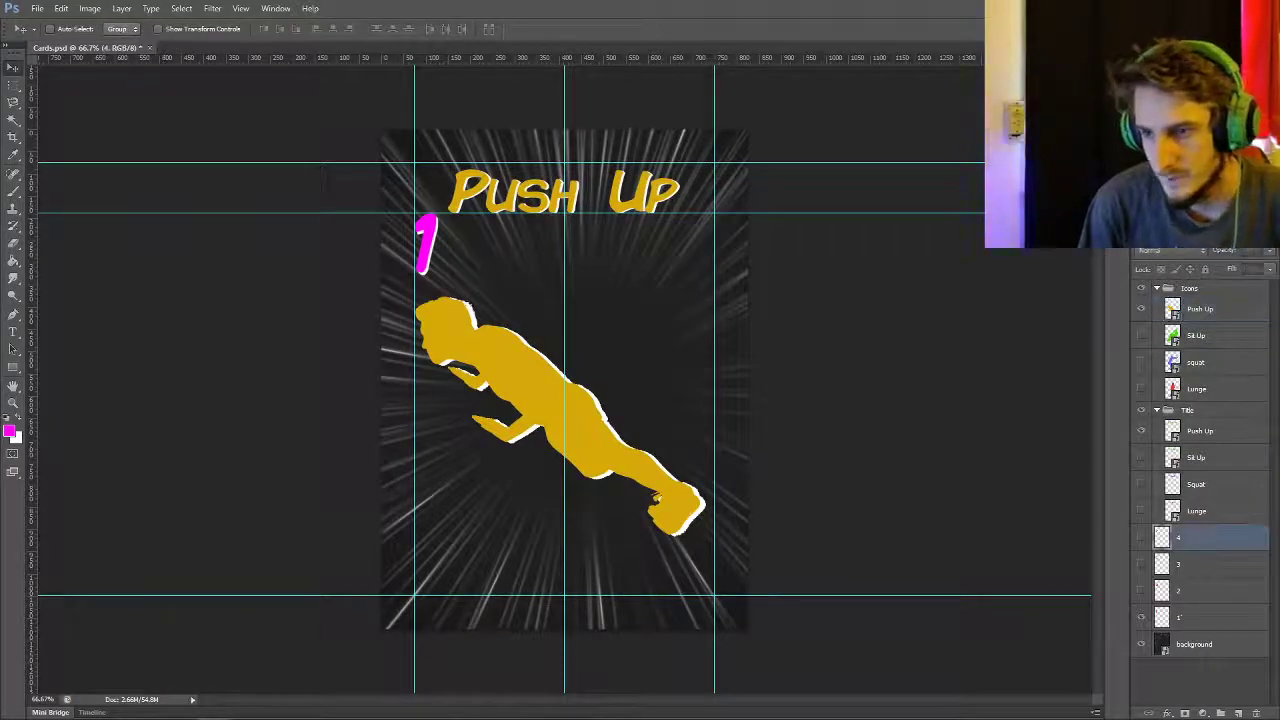
pyautogui.keyDown('shift'); pyautogui.click(1210, 617); pyautogui.keyUp('shift')
pyautogui.hotkey('ctrl', 'g')
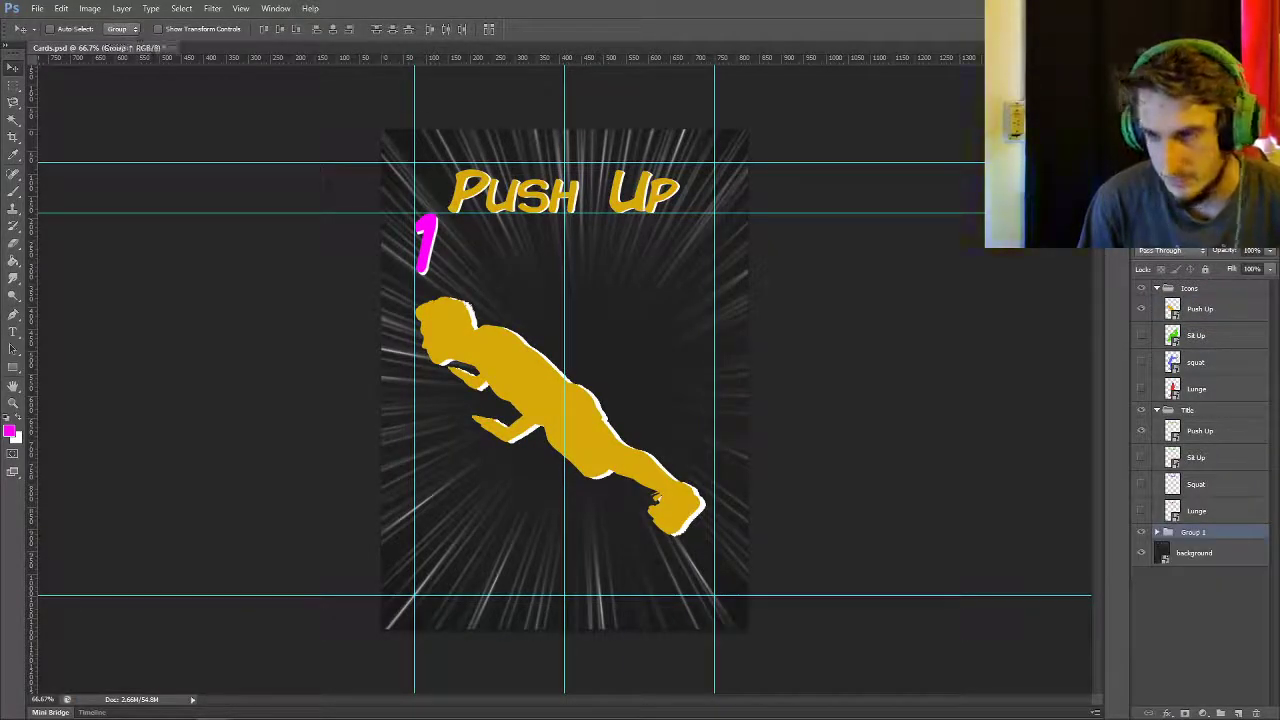
pyautogui.click(1157, 532)
# - Swap the push-up card's digit to "2" and save it as a JPEG named 2 in the Cards folder
pyautogui.click(1141, 632)
pyautogui.click(1141, 606)
pyautogui.click(37, 8)
pyautogui.click(60, 166)
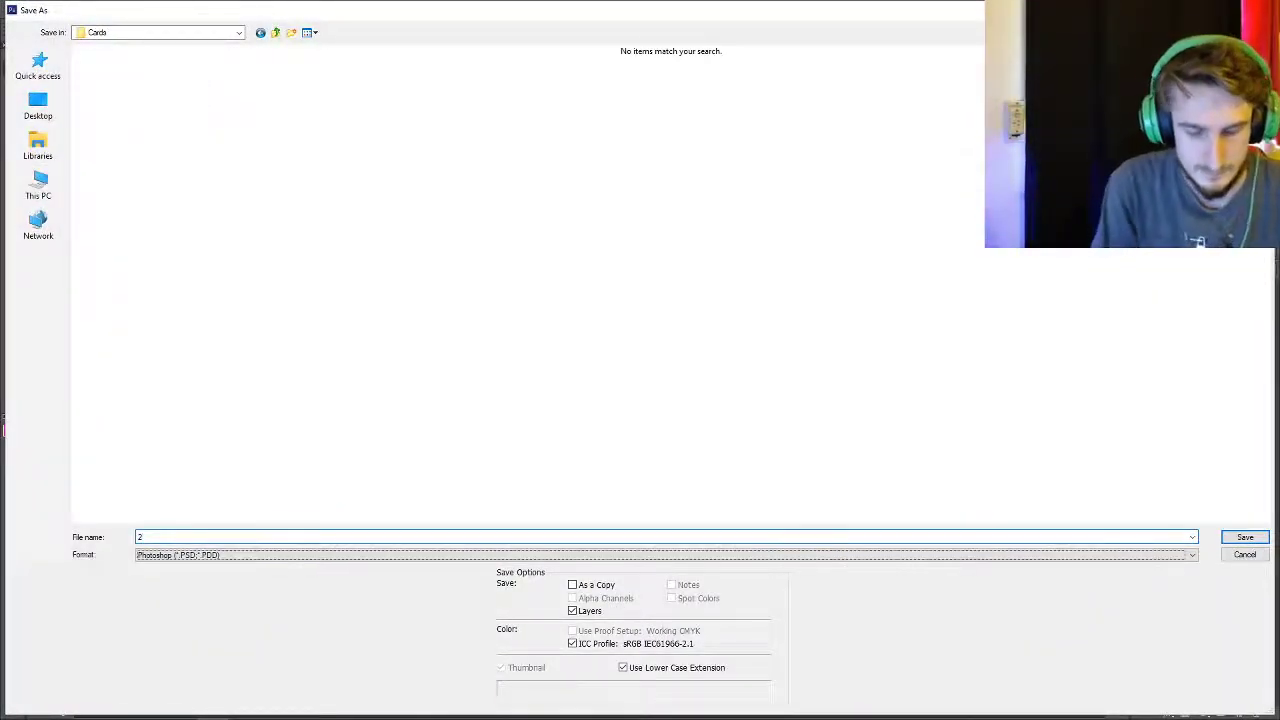
pyautogui.press('Return')
pyautogui.press('Return')
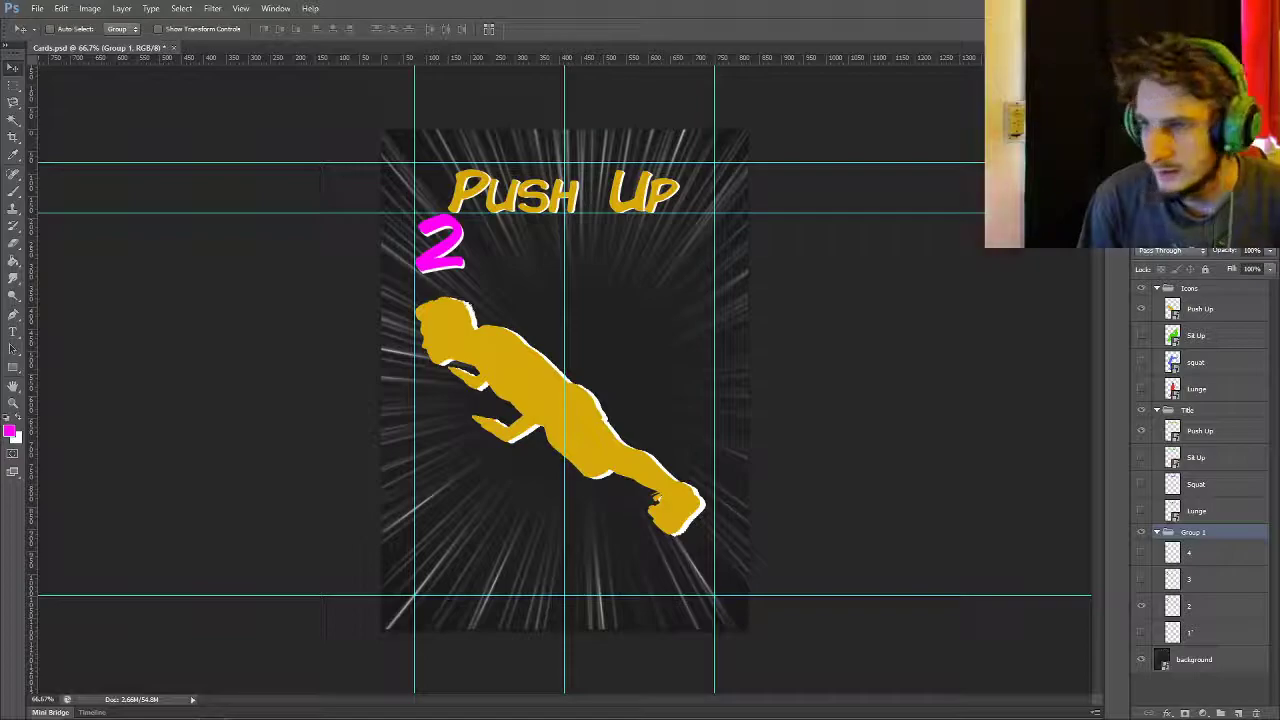
# - Swap the push-up card's digit to "3" and save it as 3.jpg in the Cards folder
pyautogui.click(1141, 605)
pyautogui.click(1141, 578)
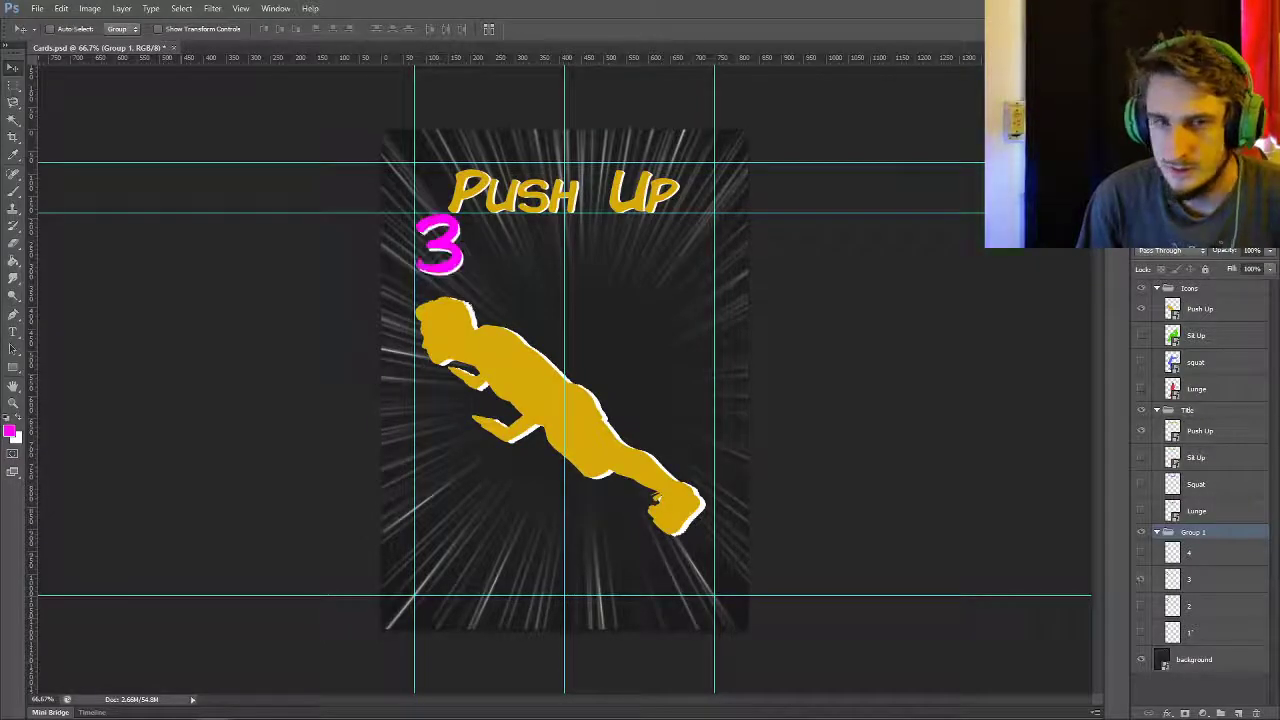
pyautogui.click(37, 8)
pyautogui.click(54, 168)
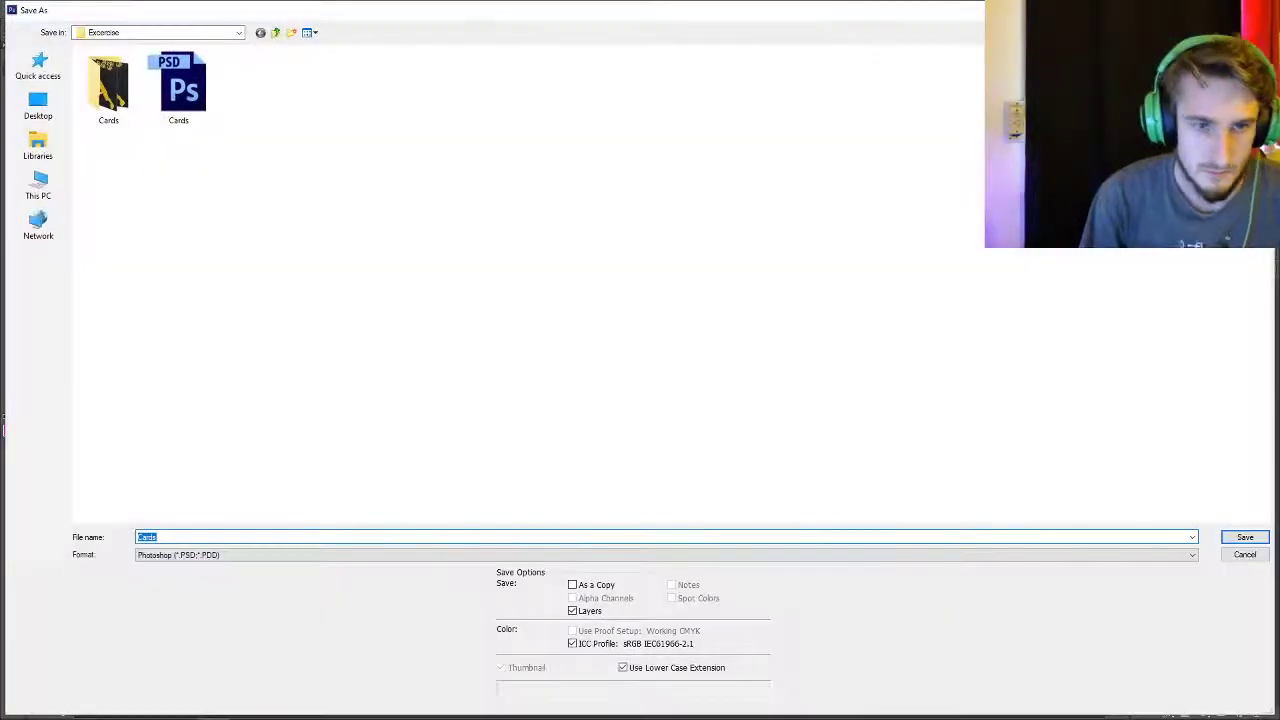
pyautogui.doubleClick(108, 85)
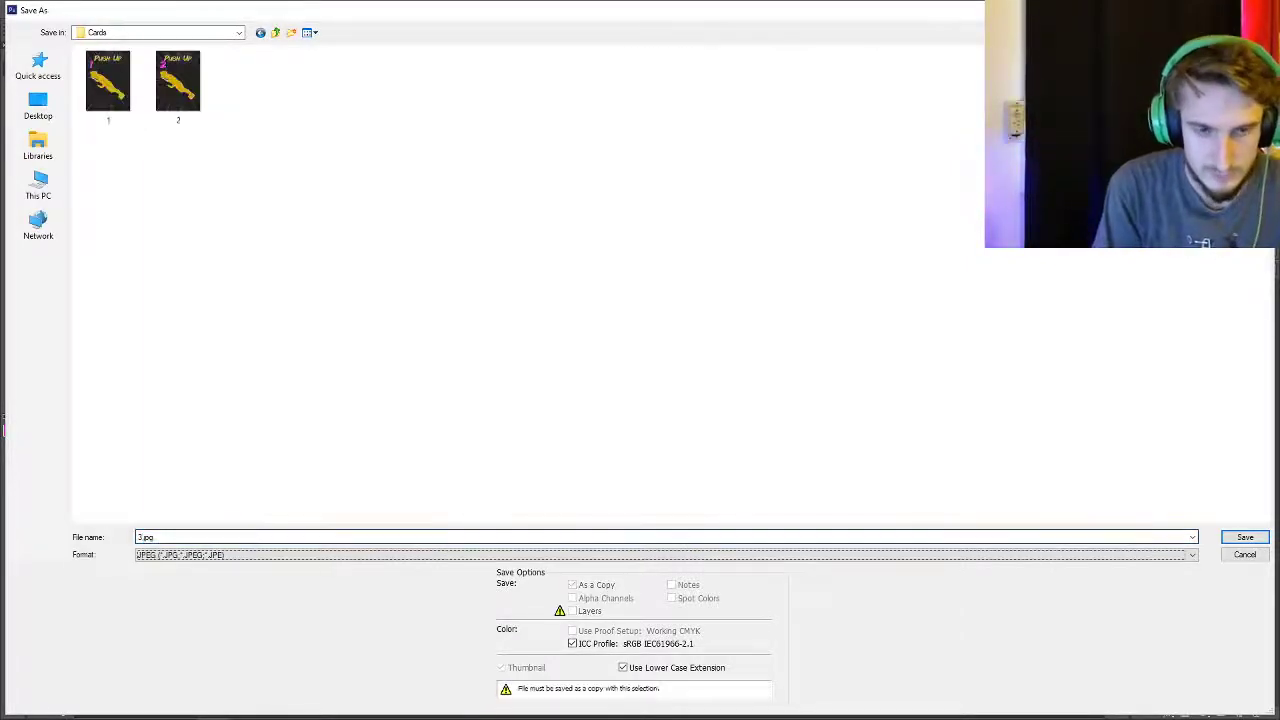
pyautogui.press('Return')
pyautogui.press('Return')
# - Swap the push-up card's digit to "4" and save it as a JPEG named 4 in the Cards folder
pyautogui.click(1141, 579)
pyautogui.click(1141, 552)
pyautogui.click(37, 8)
pyautogui.click(60, 168)
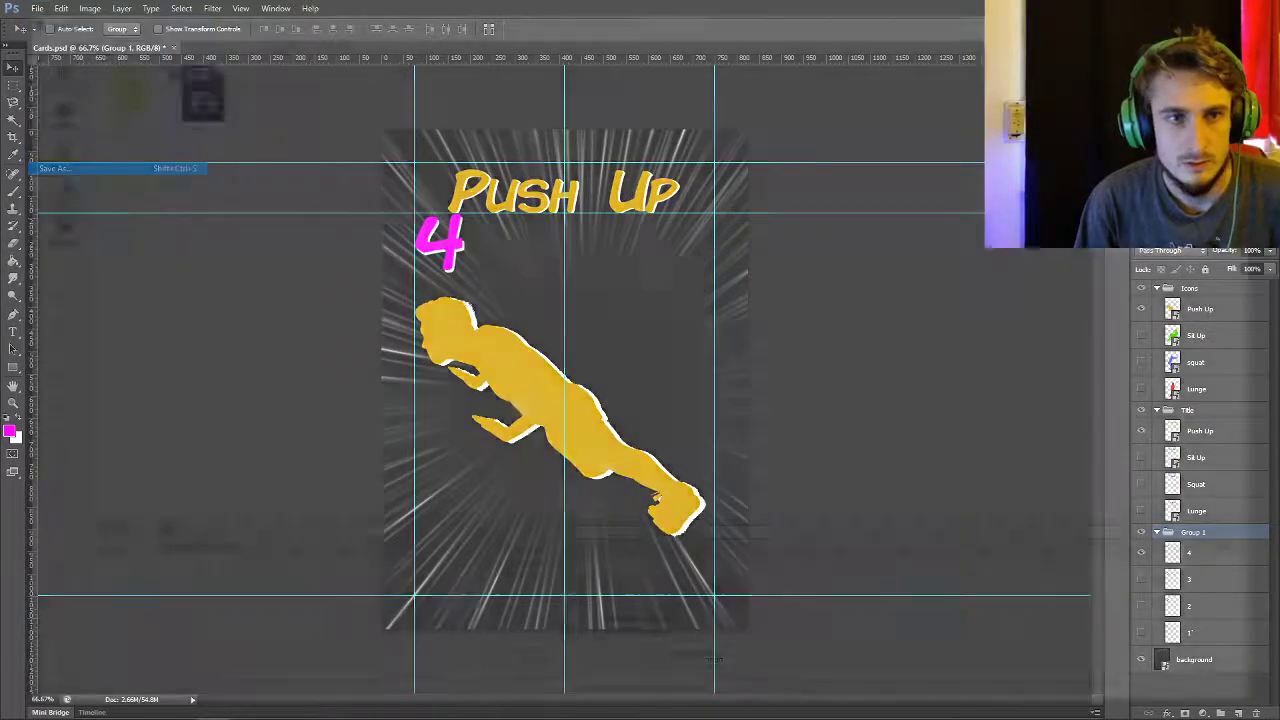
pyautogui.doubleClick(108, 86)
pyautogui.click(170, 537)
pyautogui.write('4')
pyautogui.press('Return')
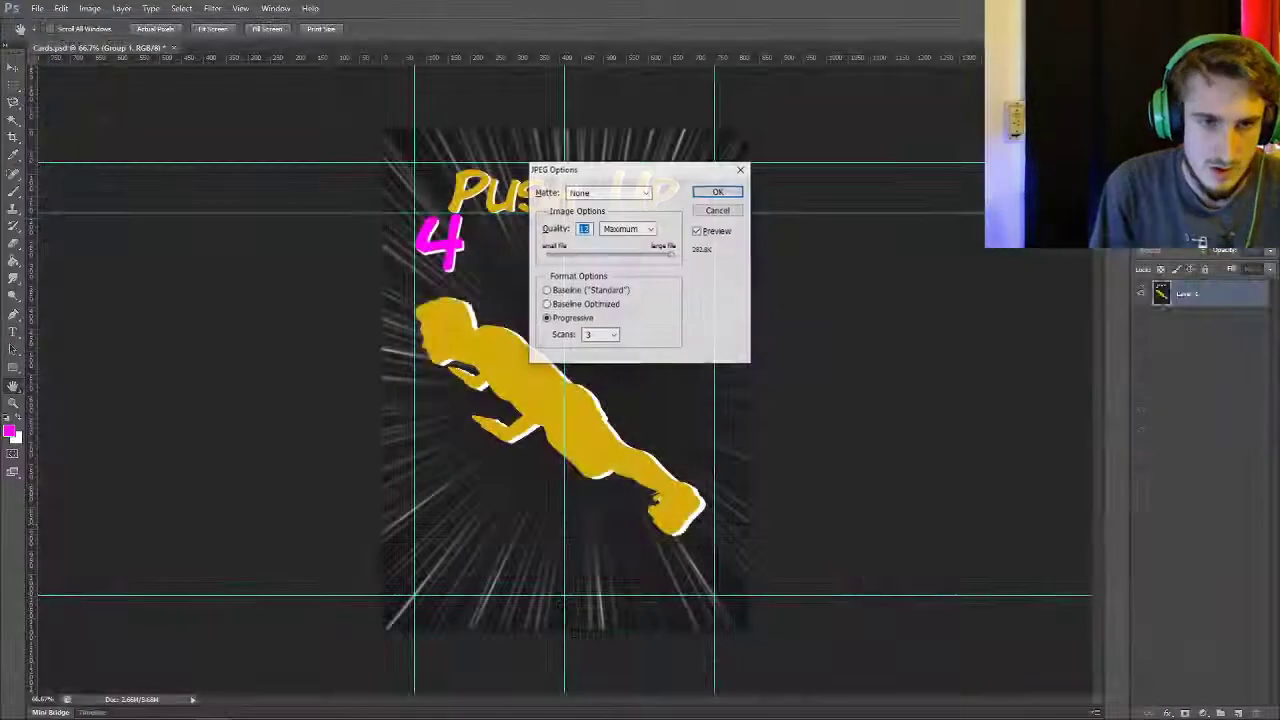
pyautogui.press('Return')
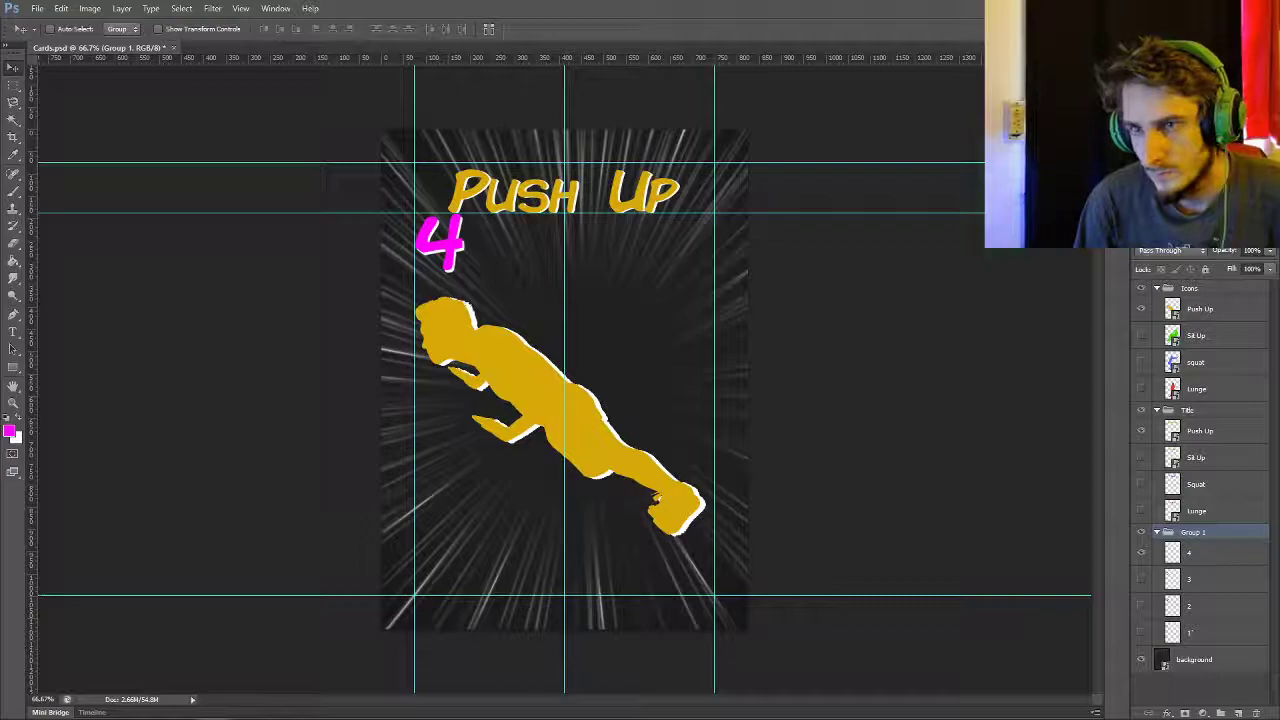
# - Switch the card from the push-up figure and title to the Sit Up figure and title
pyautogui.click(1141, 309)
pyautogui.click(1141, 335)
pyautogui.click(1141, 431)
pyautogui.click(1141, 457)
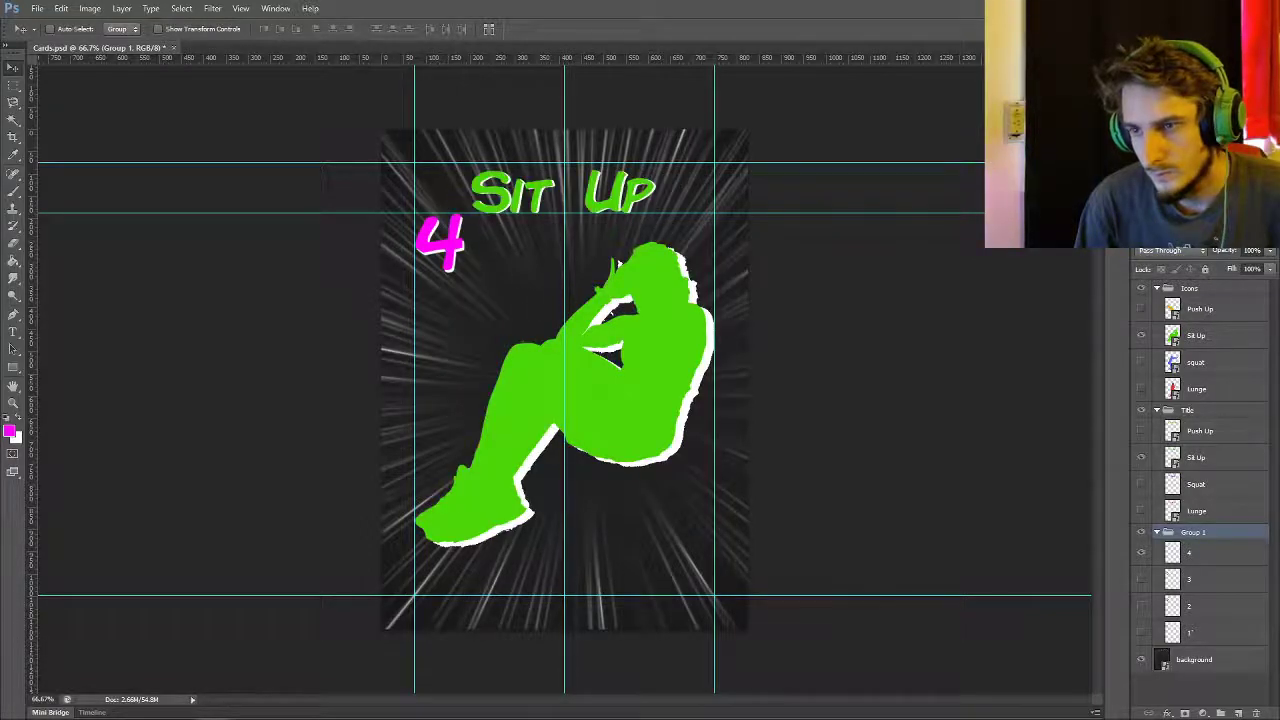
# - Swap the sit-up card's digit to "1" and save it as a JPEG named 5 in the Cards folder
pyautogui.click(1141, 552)
pyautogui.click(1141, 632)
pyautogui.click(37, 8)
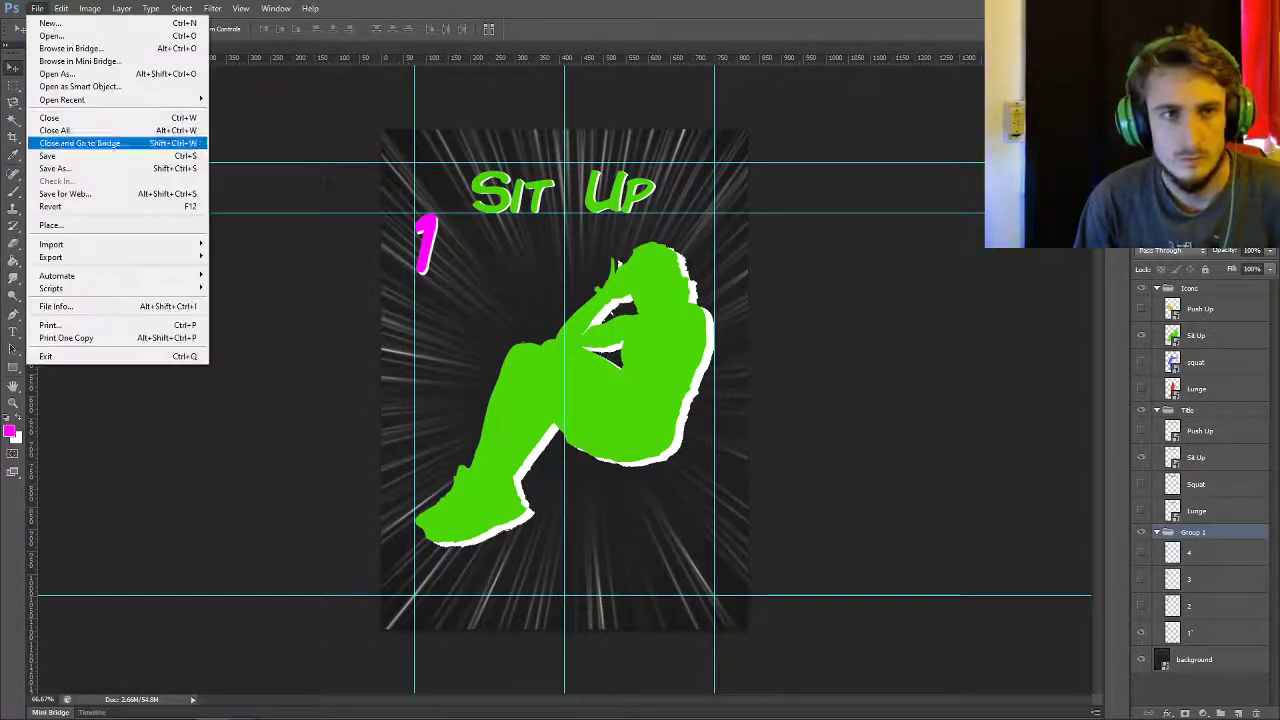
pyautogui.click(55, 163)
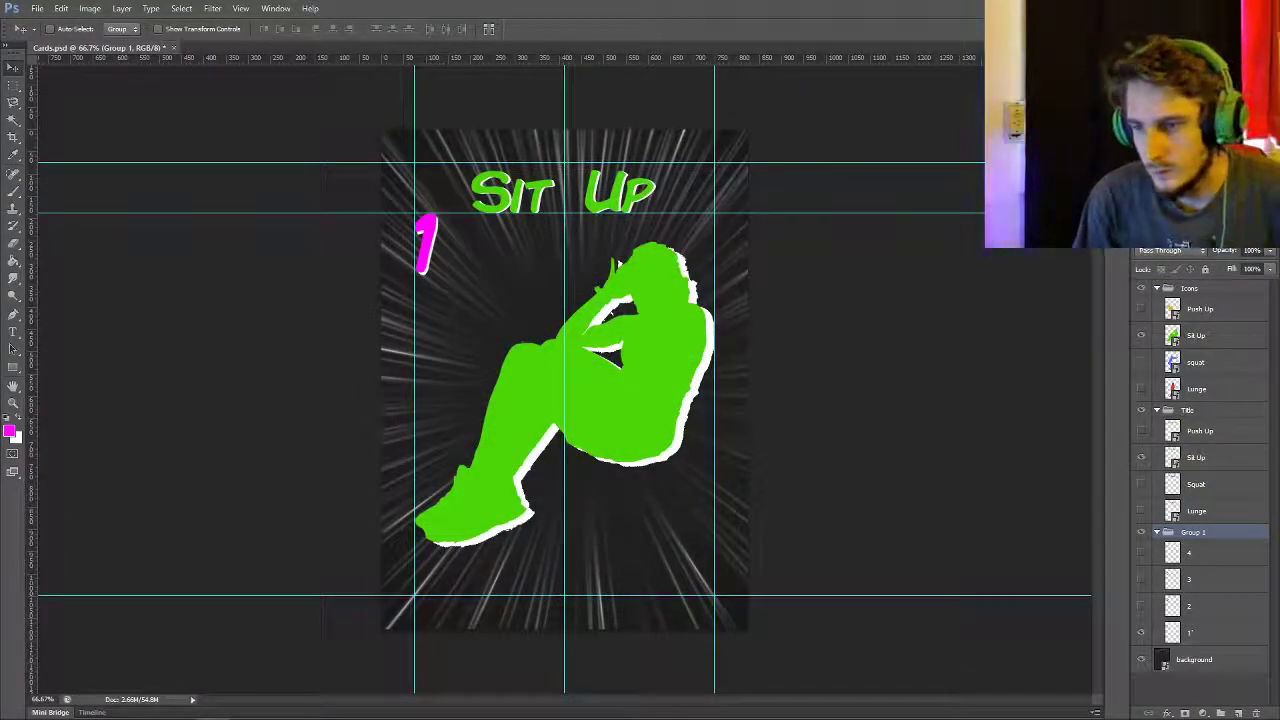
# - Save the sit-up card with the digit "2" as 6.jpg in the Cards folder
pyautogui.click(37, 8)
pyautogui.click(55, 168)
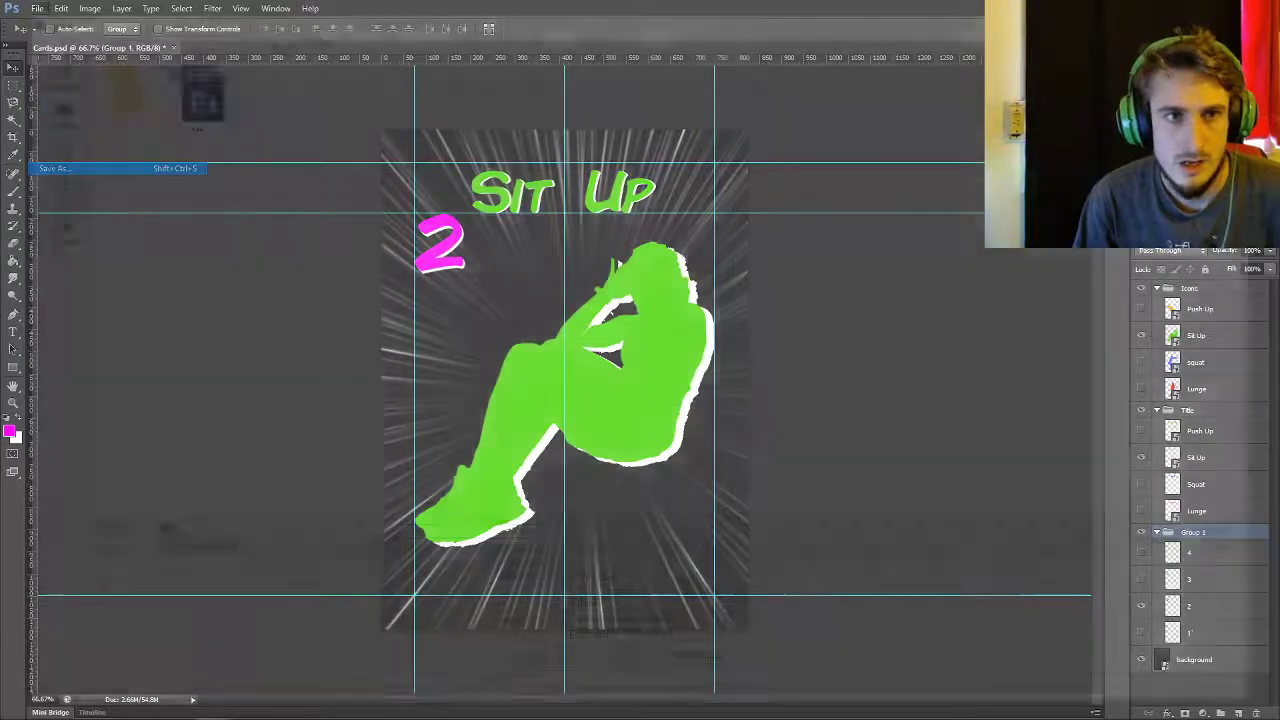
pyautogui.doubleClick(110, 85)
pyautogui.write('C')
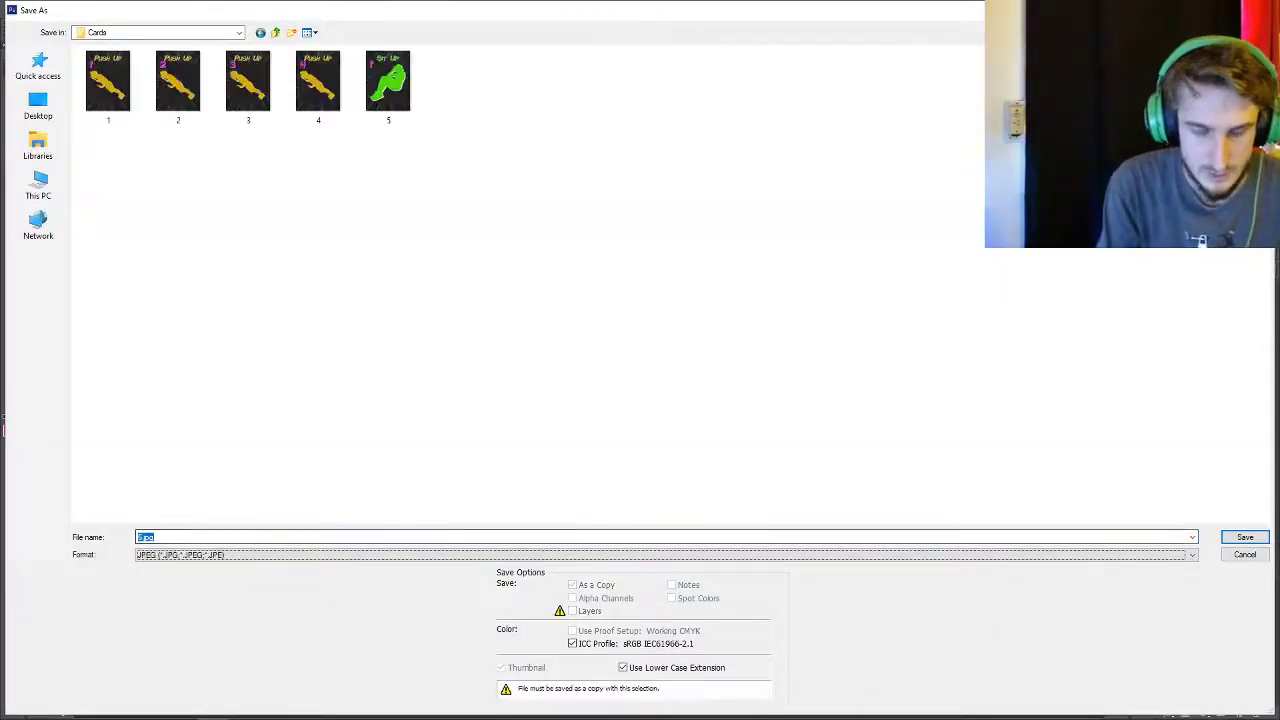
pyautogui.press('Return')
pyautogui.press('Return')
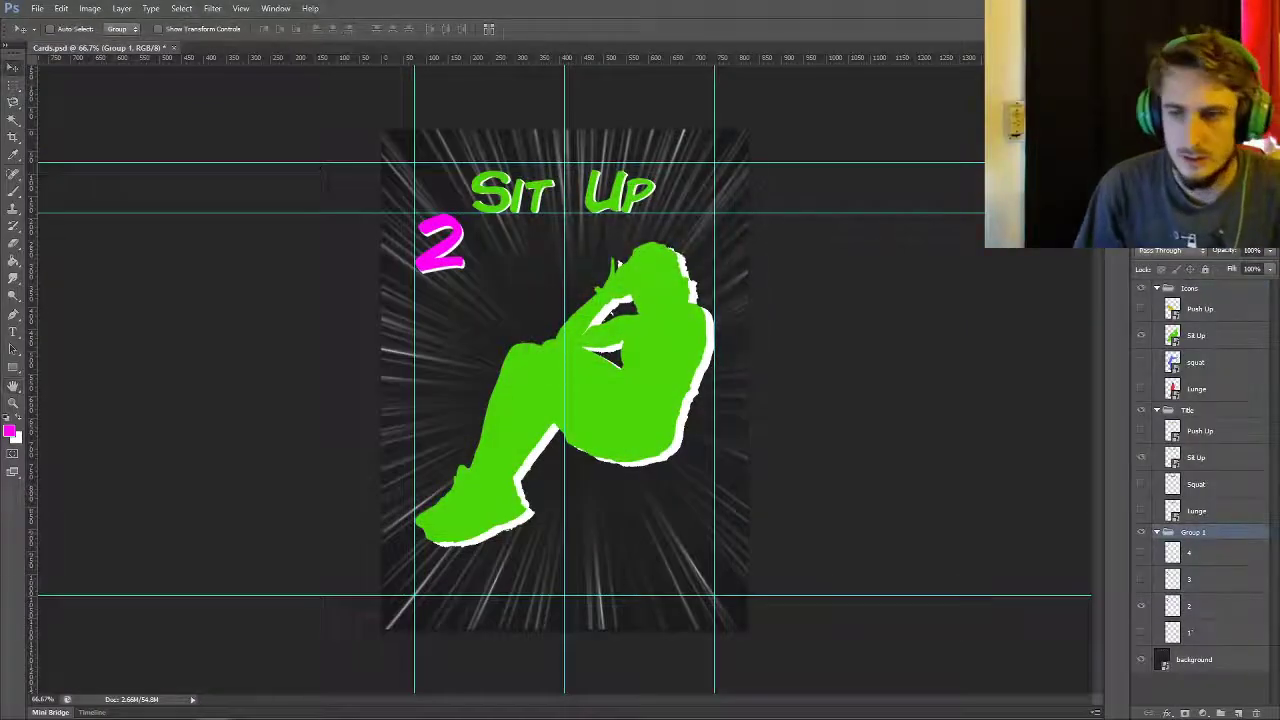
# - Swap the sit-up card's digit to "3" and save it as a JPEG named 7 in the Cards folder
pyautogui.click(1141, 605)
pyautogui.click(1141, 579)
pyautogui.click(37, 8)
pyautogui.click(55, 168)
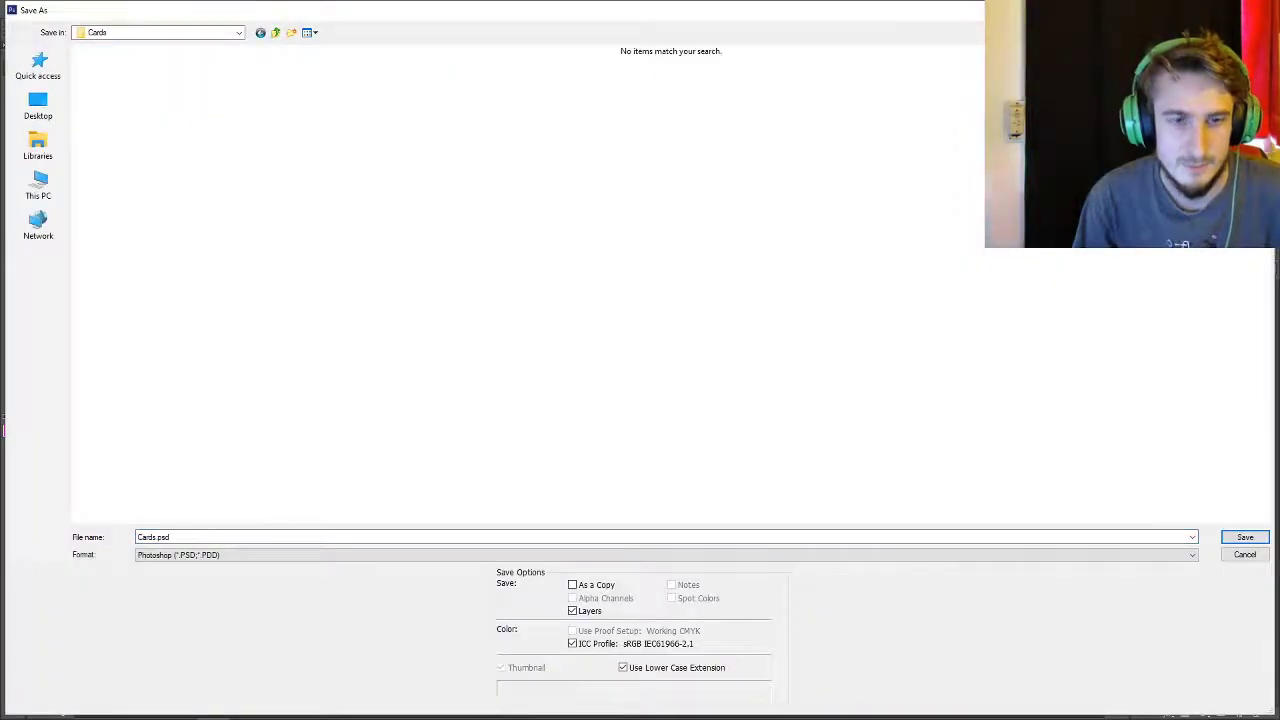
pyautogui.write('3')
pyautogui.press('Tab')
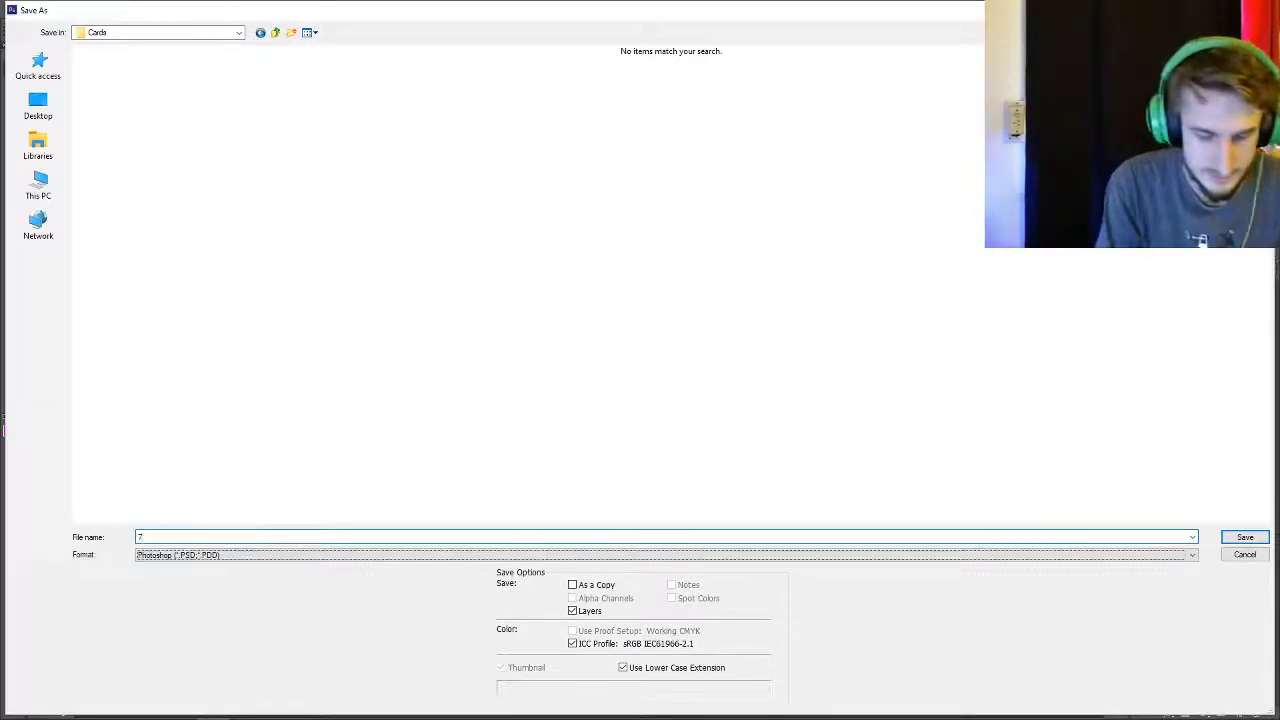
pyautogui.press('p')
pyautogui.press('Return')
pyautogui.press('Return')
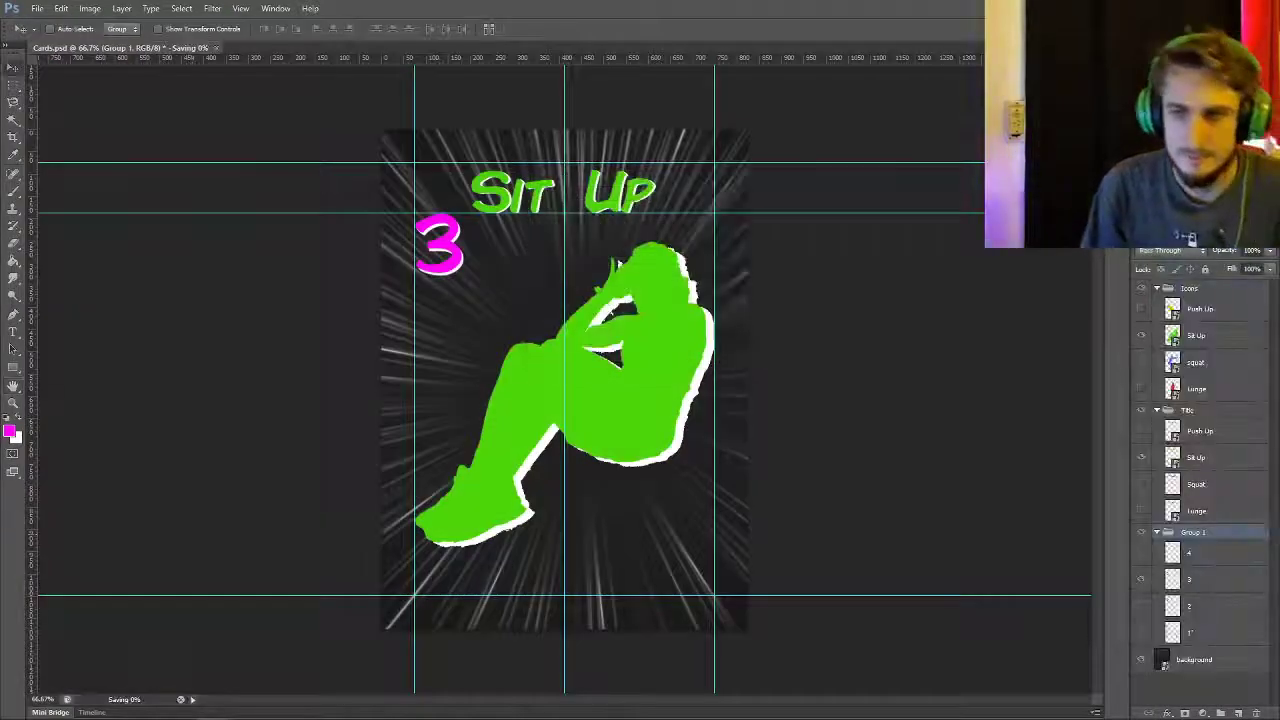
# - Swap the sit-up card's digit to "4" and save it as 8.jpg in the Cards folder
pyautogui.click(1141, 579)
pyautogui.click(1141, 552)
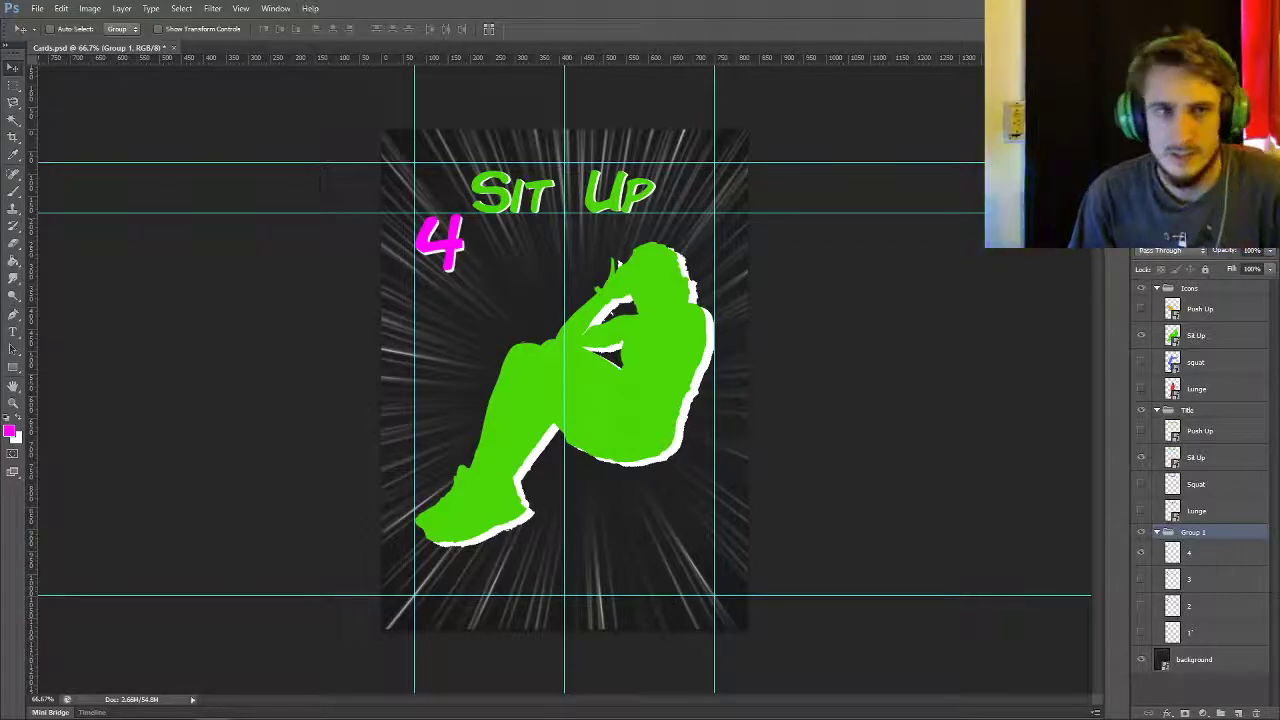
pyautogui.click(37, 8)
pyautogui.click(55, 168)
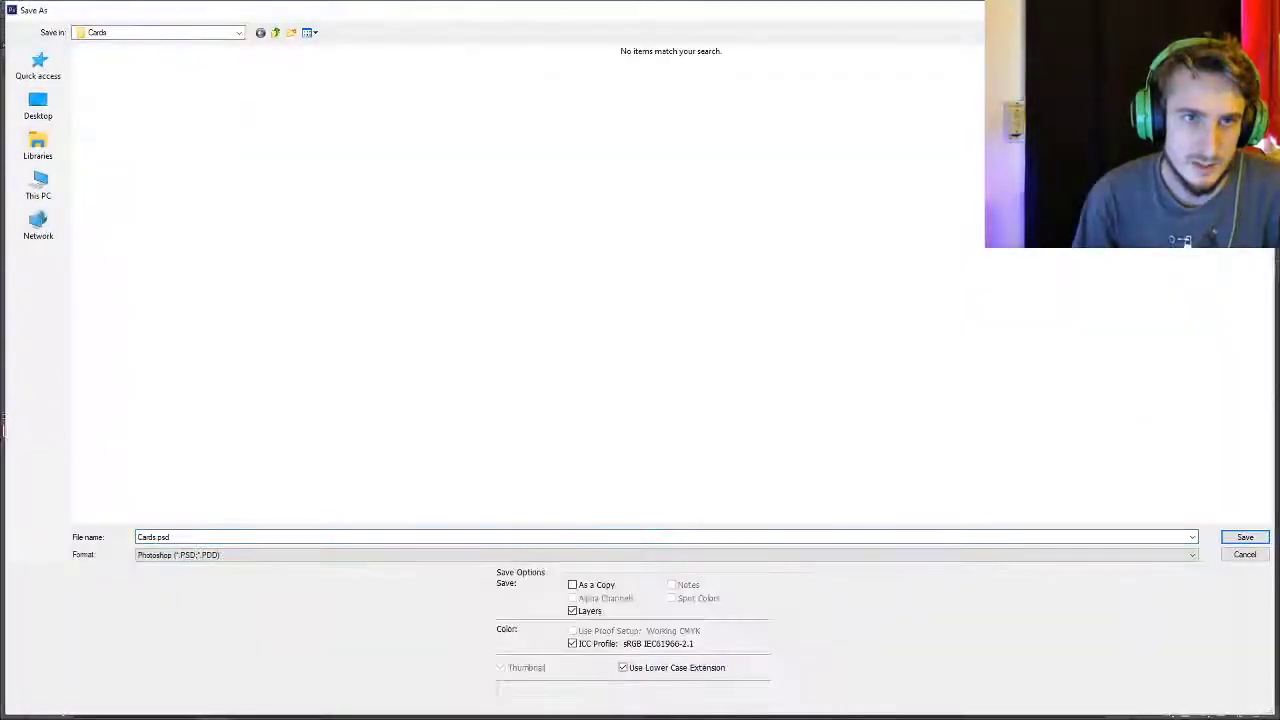
pyautogui.write('4')
pyautogui.press('Tab')
pyautogui.press('j')
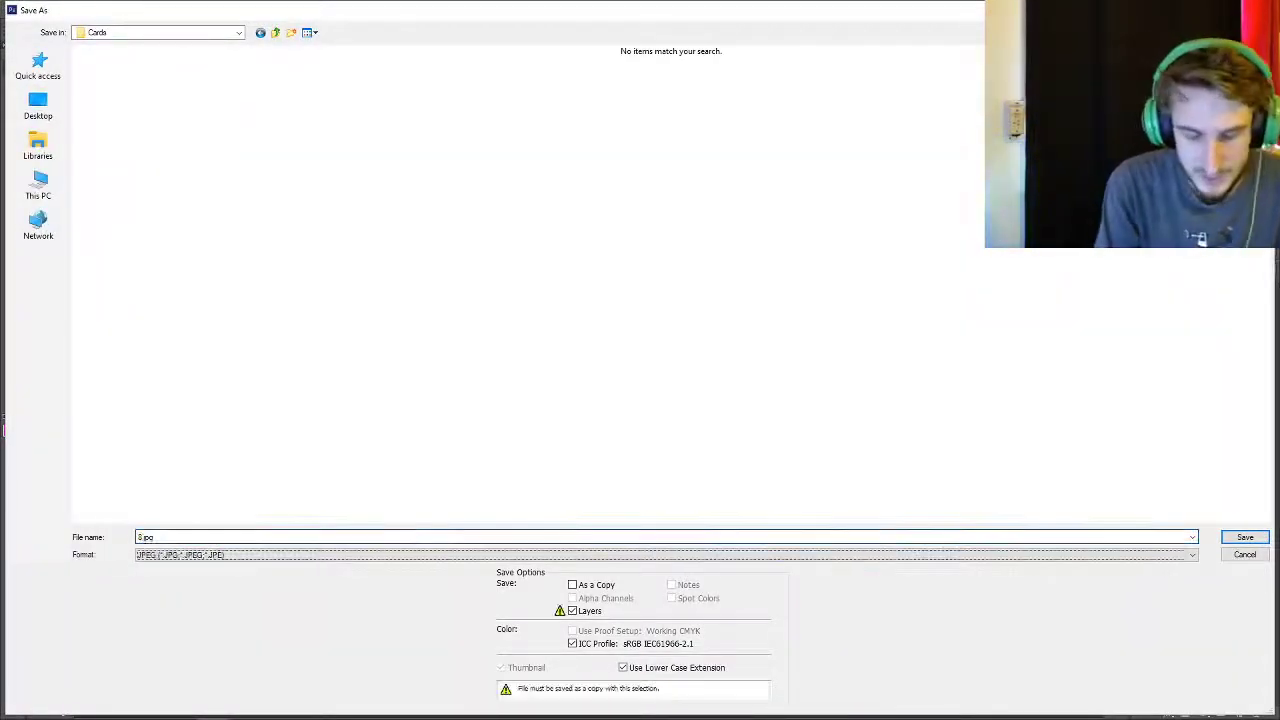
pyautogui.press('Return')
pyautogui.press('Return')
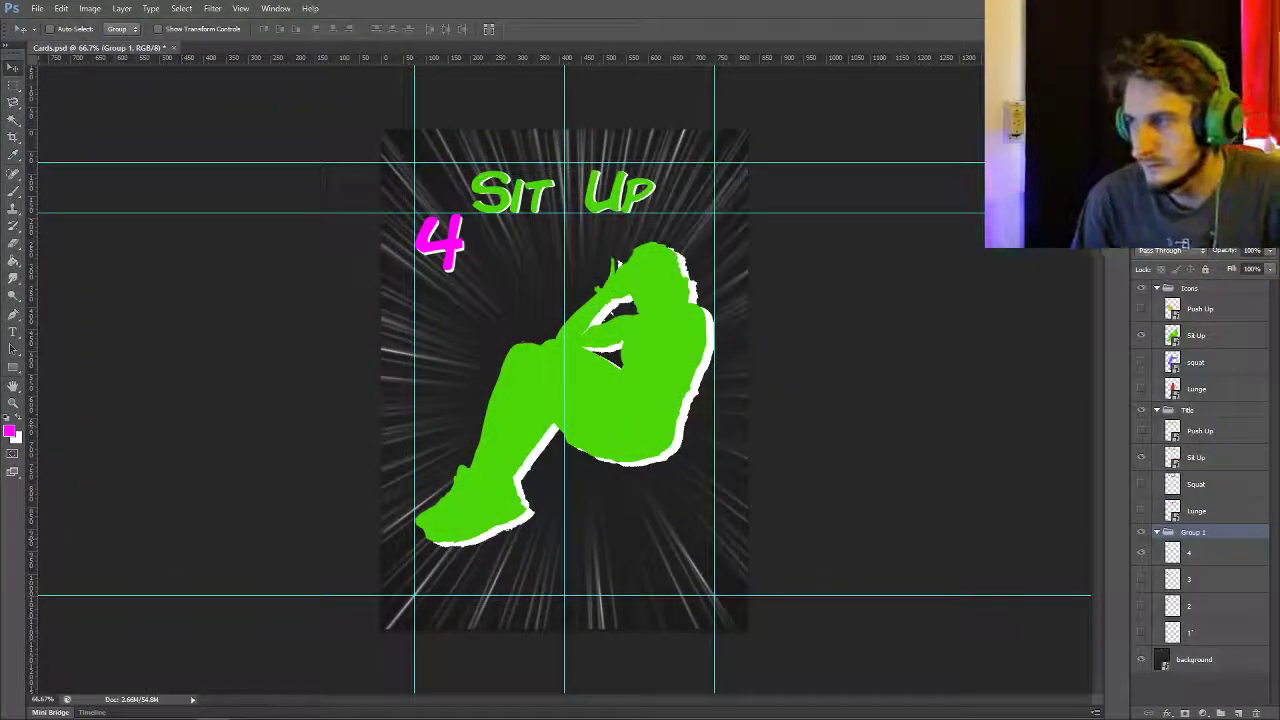
# - Switch the card to the blue squat figure with the "Squat" title and the digit "1"
pyautogui.click(1141, 335)
pyautogui.click(1141, 362)
pyautogui.click(1141, 457)
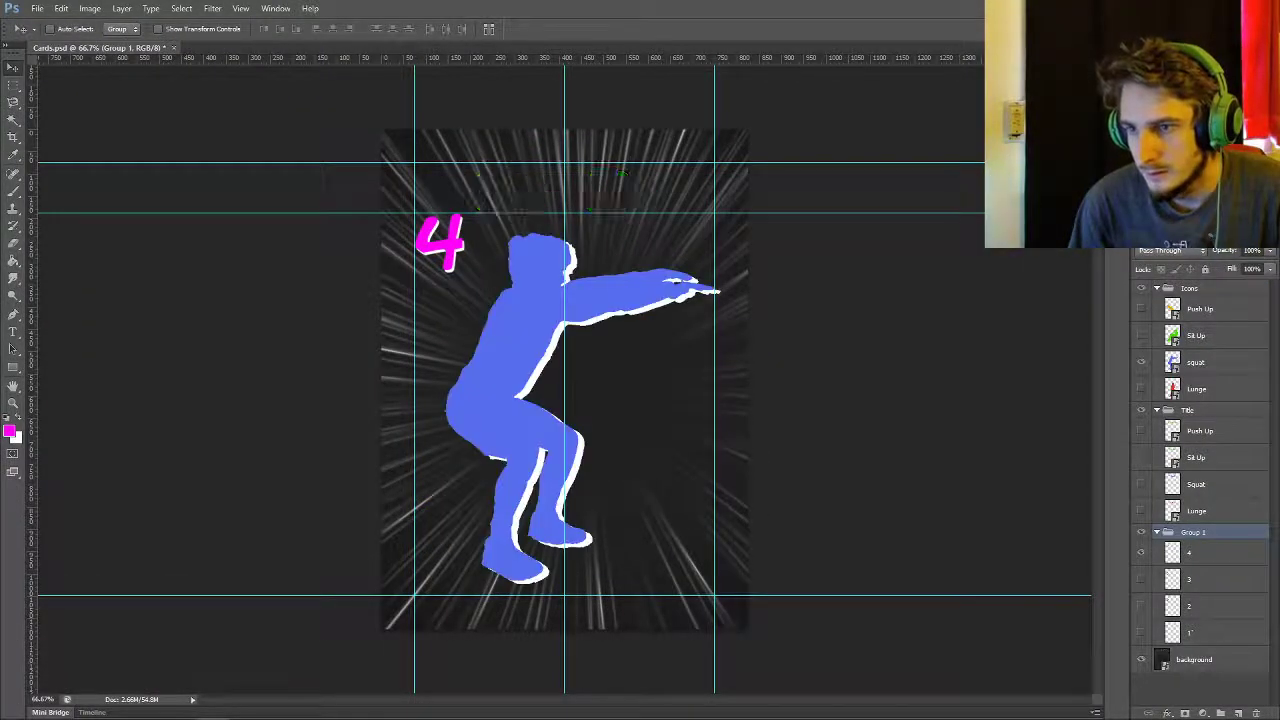
pyautogui.click(1141, 484)
pyautogui.click(1141, 552)
pyautogui.click(1141, 632)
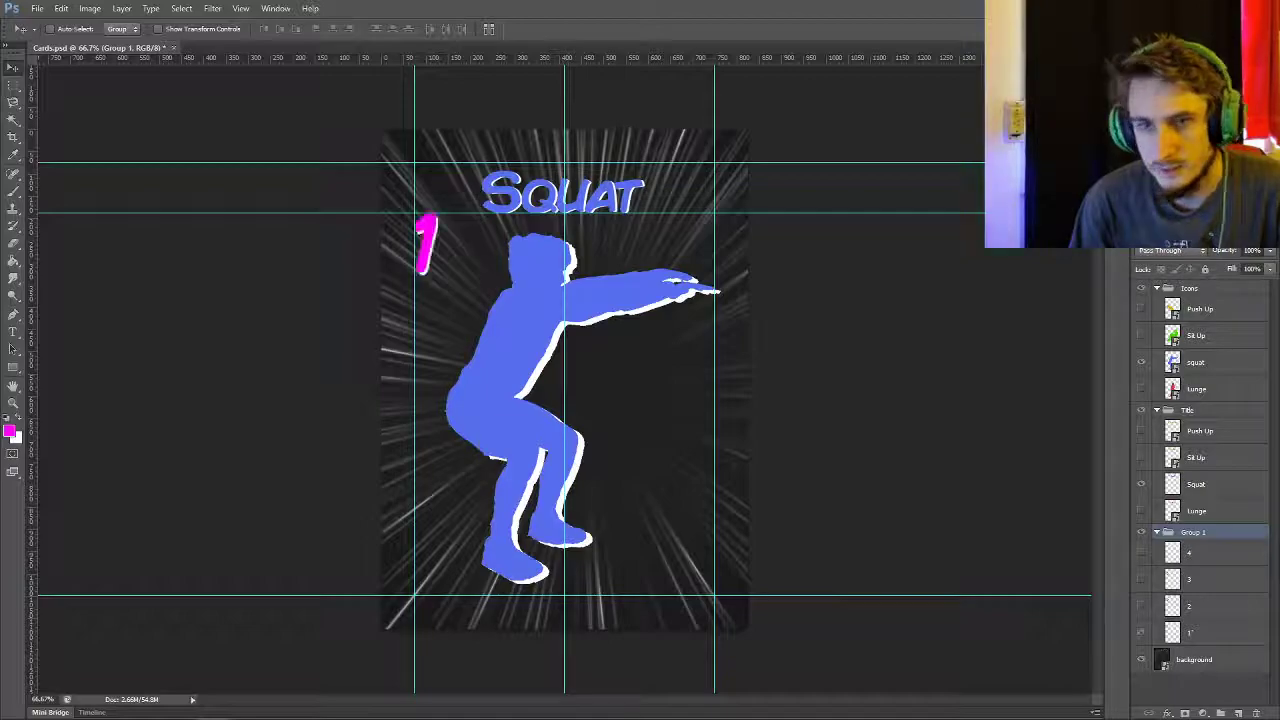
# - Save the squat card with the digit "1" as a JPEG named 9 in the Cards folder
pyautogui.click(37, 8)
pyautogui.click(60, 154)
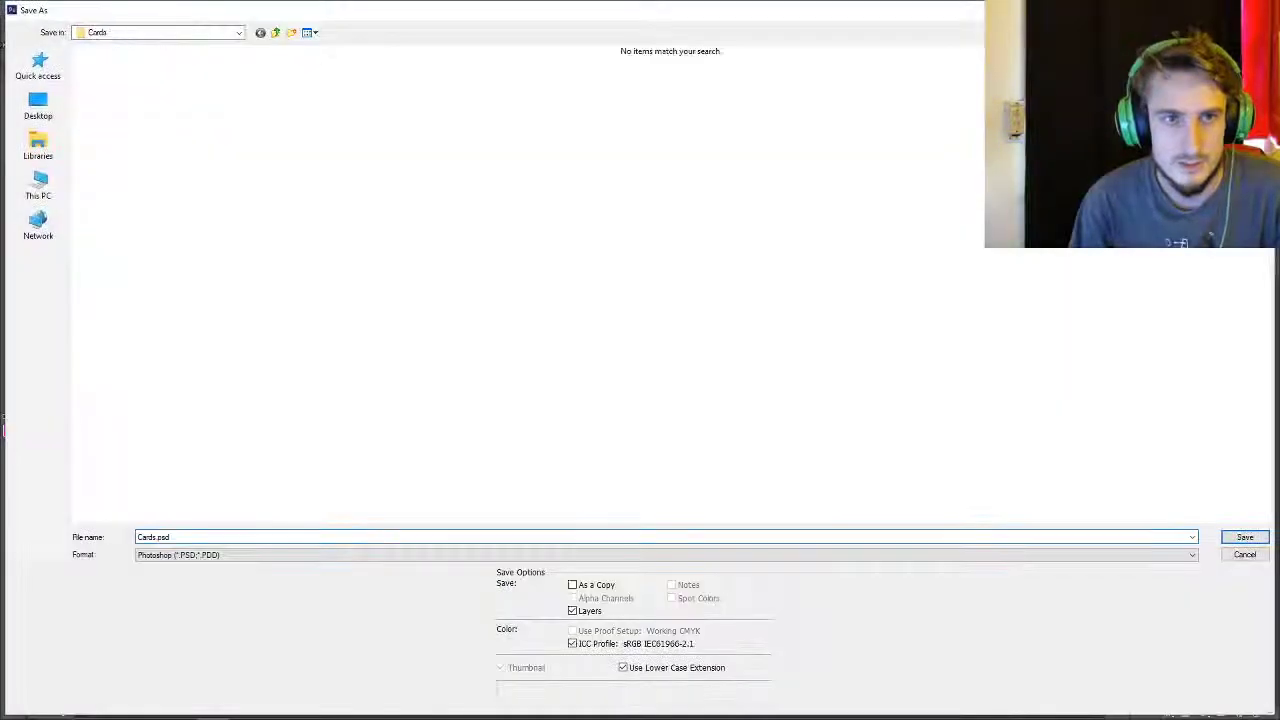
pyautogui.write('9')
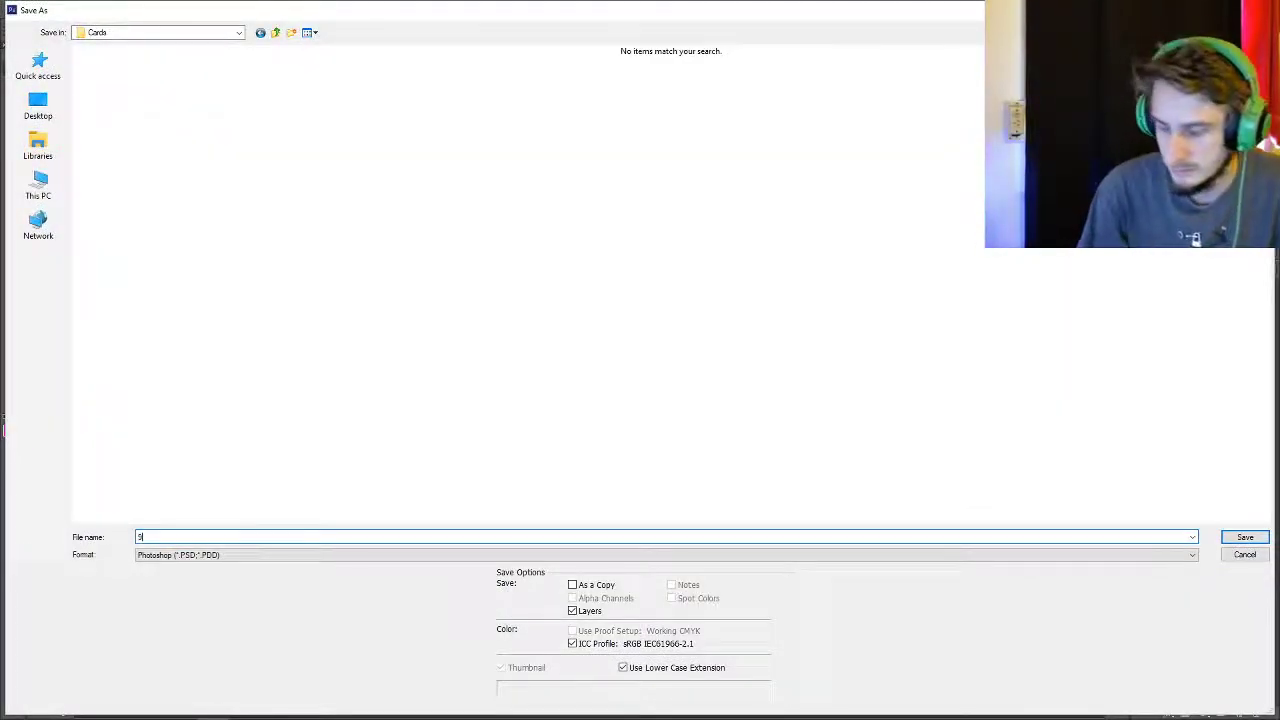
pyautogui.press('Tab')
pyautogui.press('j')
pyautogui.press('Return')
pyautogui.press('Return')
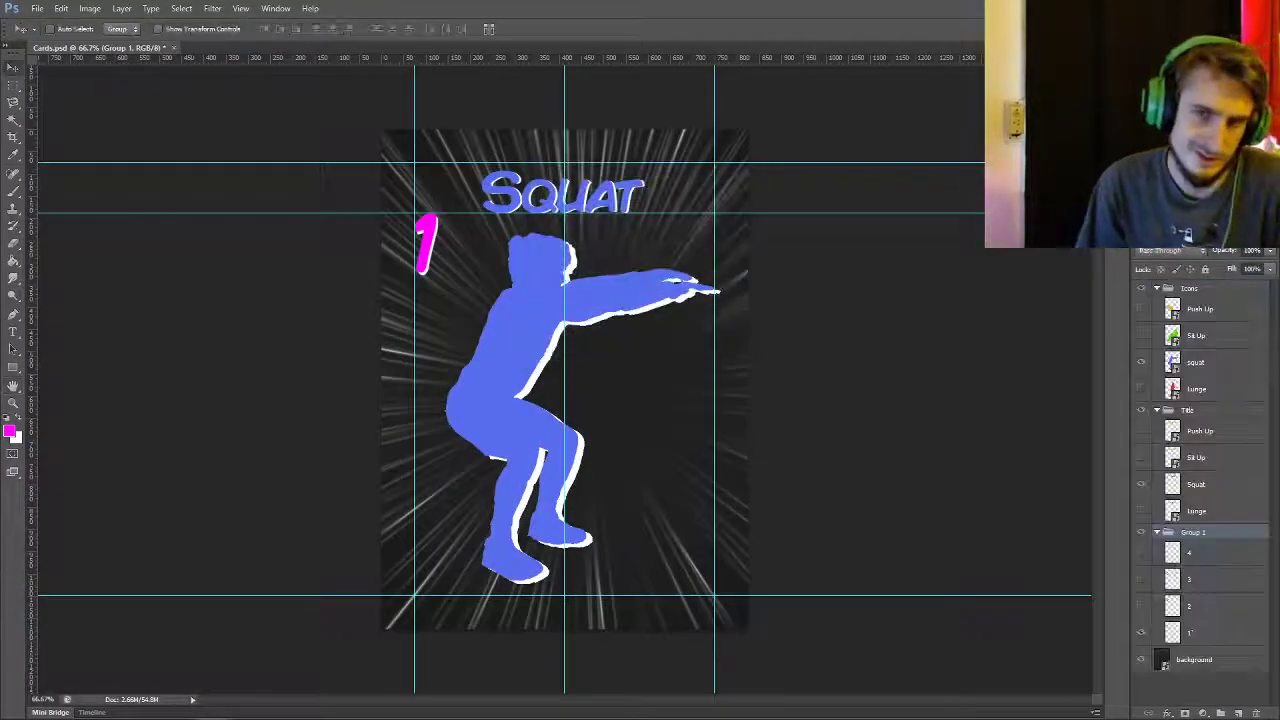
# - Swap the squat card's digit to "2" and save it as 10.jpg in the Cards folder
pyautogui.click(1141, 633)
pyautogui.click(1141, 606)
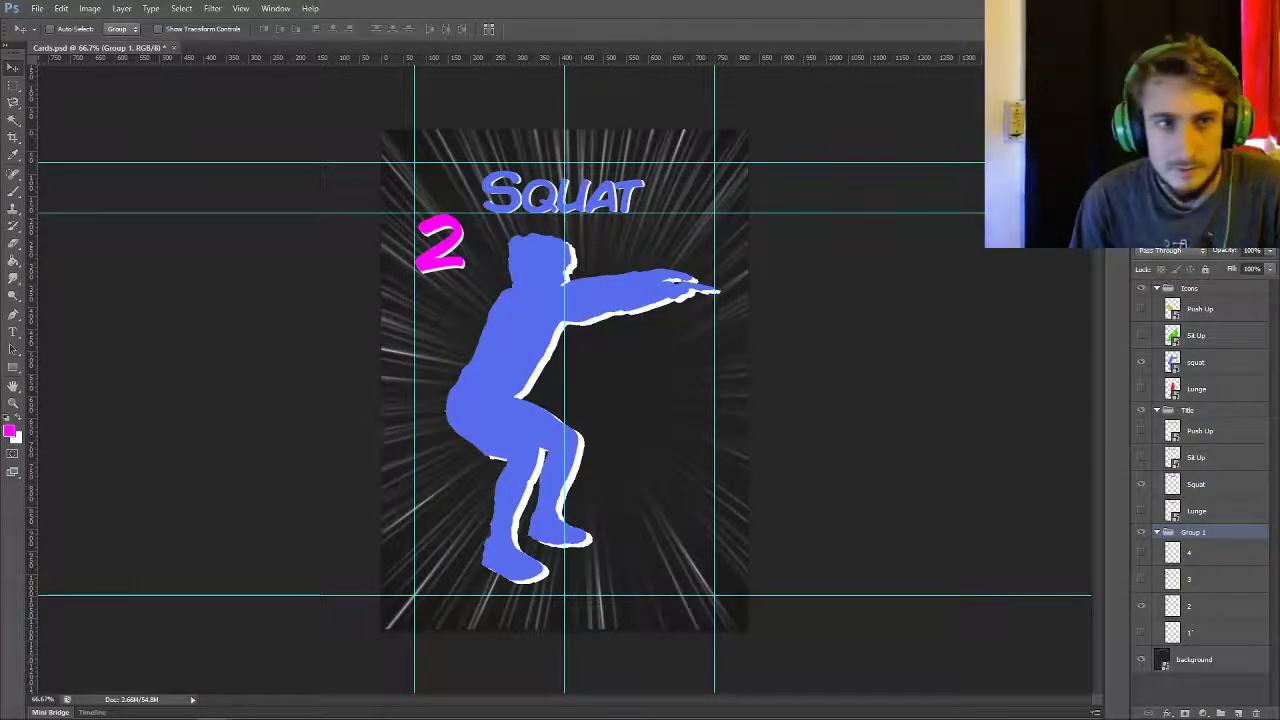
pyautogui.click(36, 8)
pyautogui.click(60, 166)
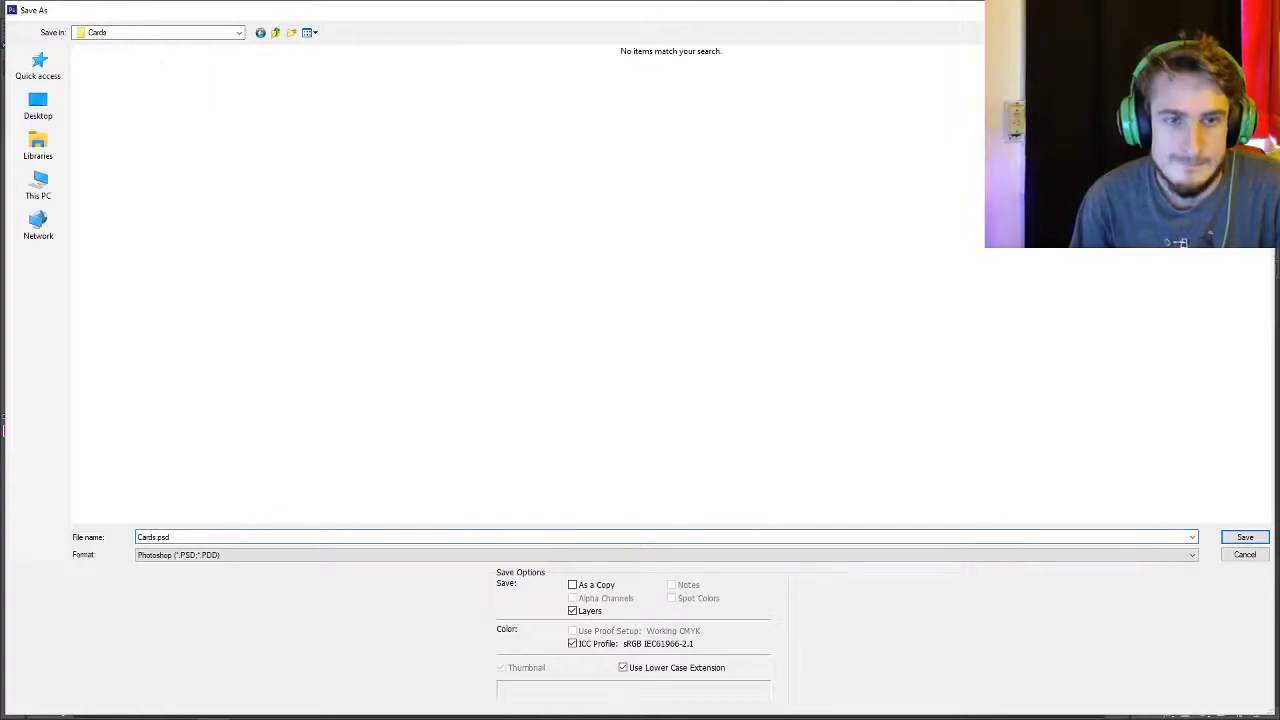
pyautogui.write('10.jpg')
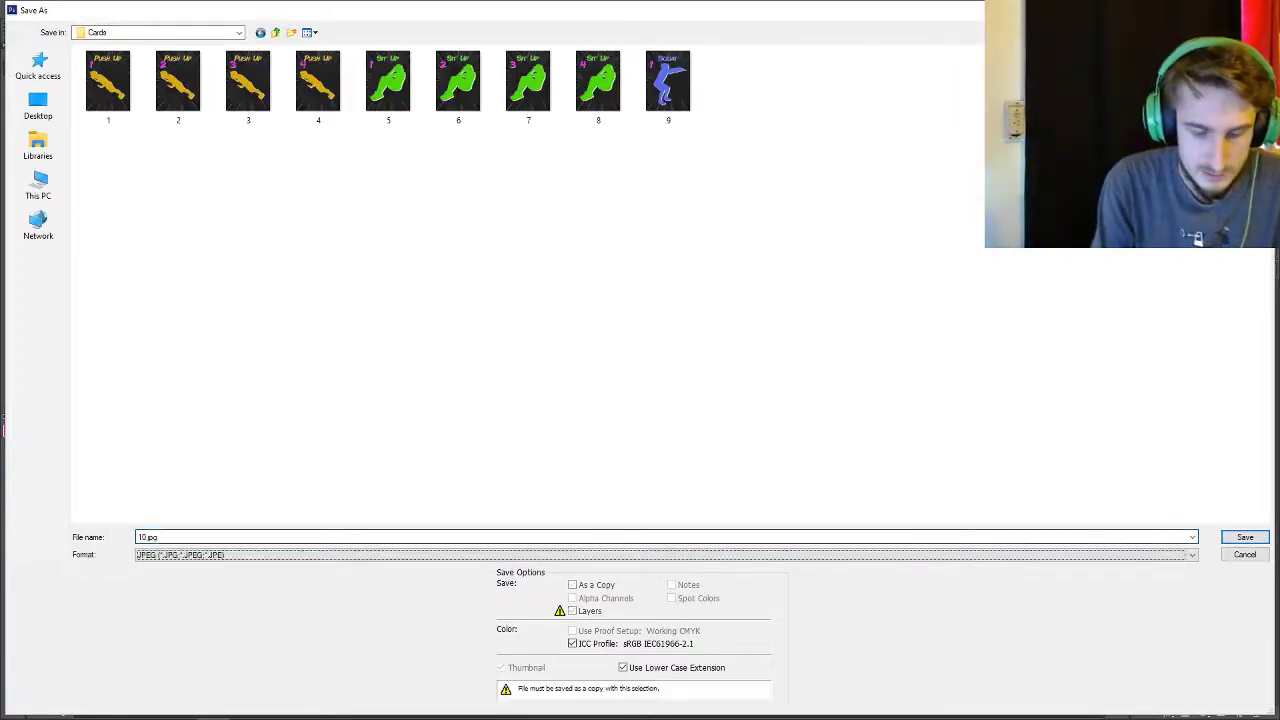
pyautogui.press('Return')
pyautogui.press('Return')
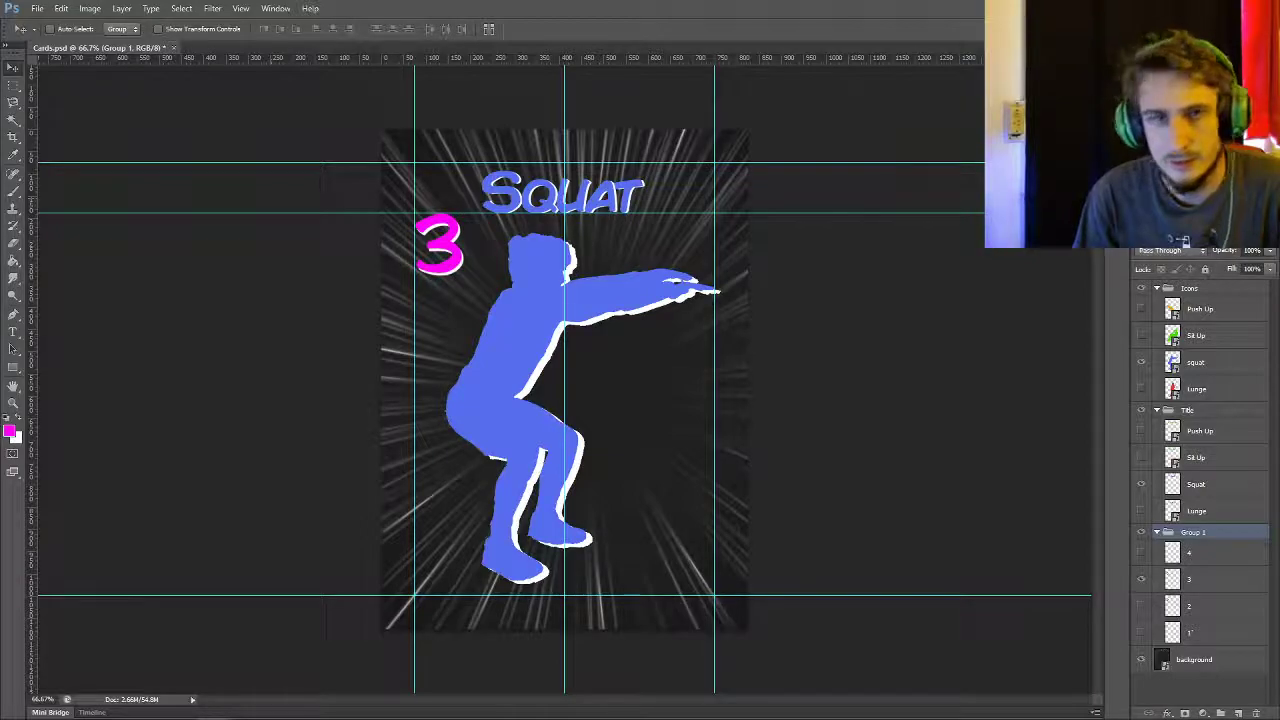
# - Save the squat card with the digit "3" as a JPEG named 11 in the Cards folder
pyautogui.click(37, 8)
pyautogui.click(54, 168)
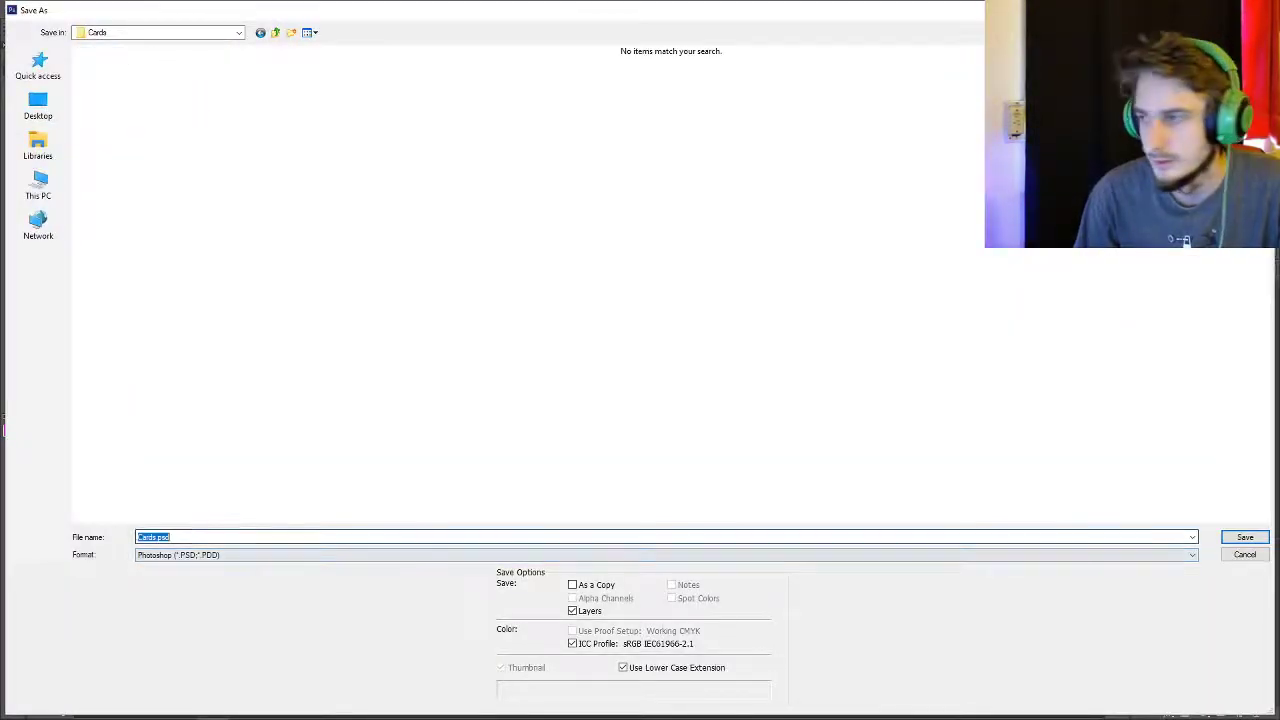
pyautogui.write('3')
pyautogui.press('Return')
pyautogui.press('Return')
# - Swap the squat card's digit to "4" and save it as a JPEG named 12 in the Cards folder
pyautogui.click(1141, 579)
pyautogui.click(1141, 552)
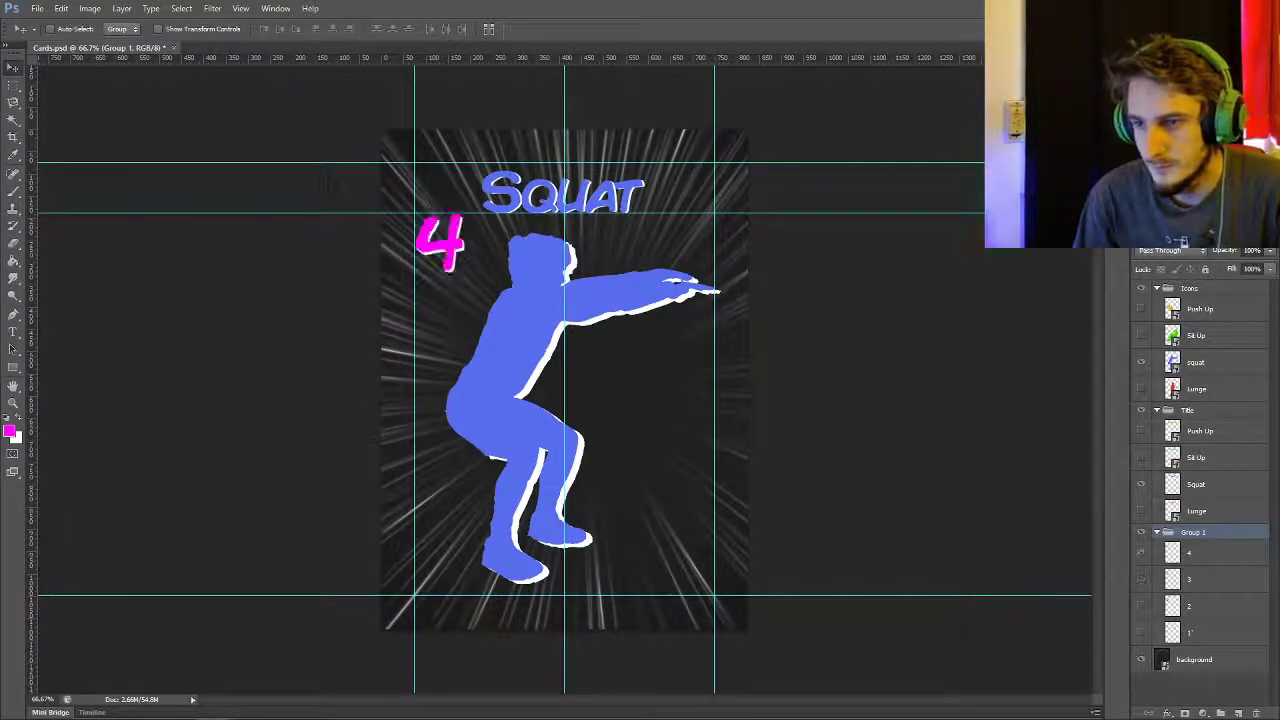
pyautogui.click(37, 8)
pyautogui.click(54, 166)
pyautogui.press('Return')
pyautogui.write('4.jpg')
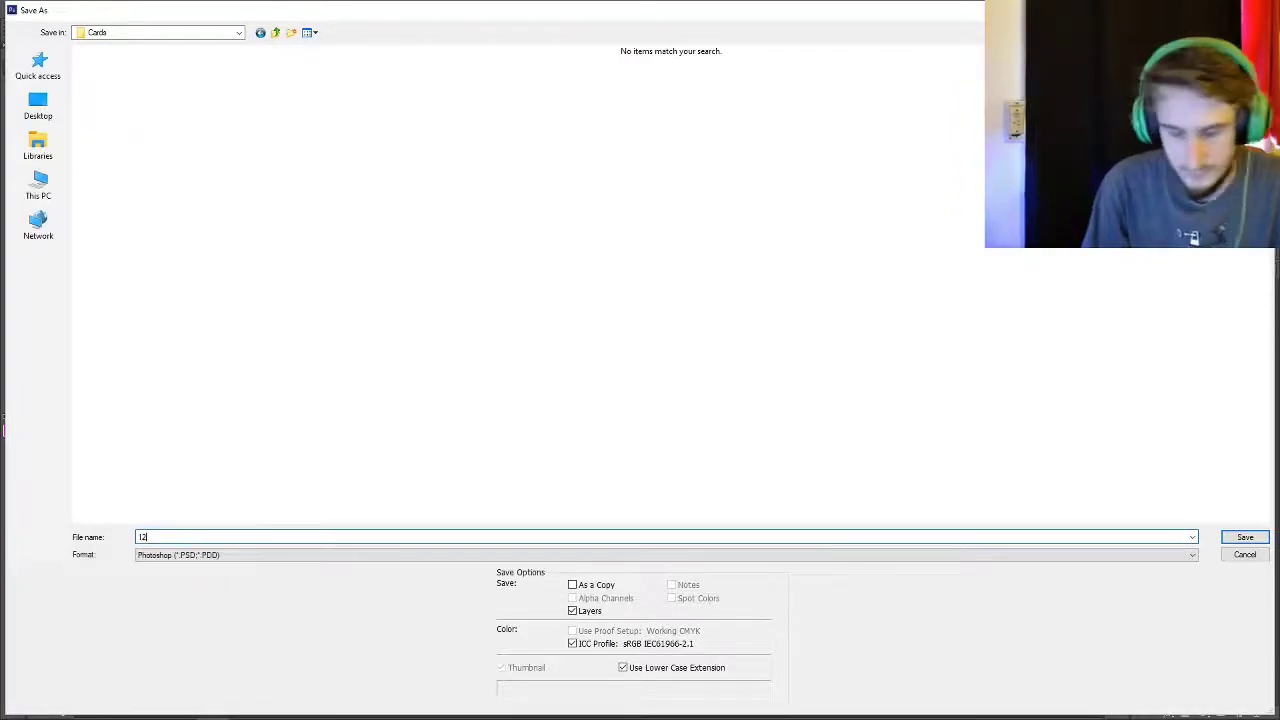
pyautogui.press('Return')
pyautogui.press('Return')
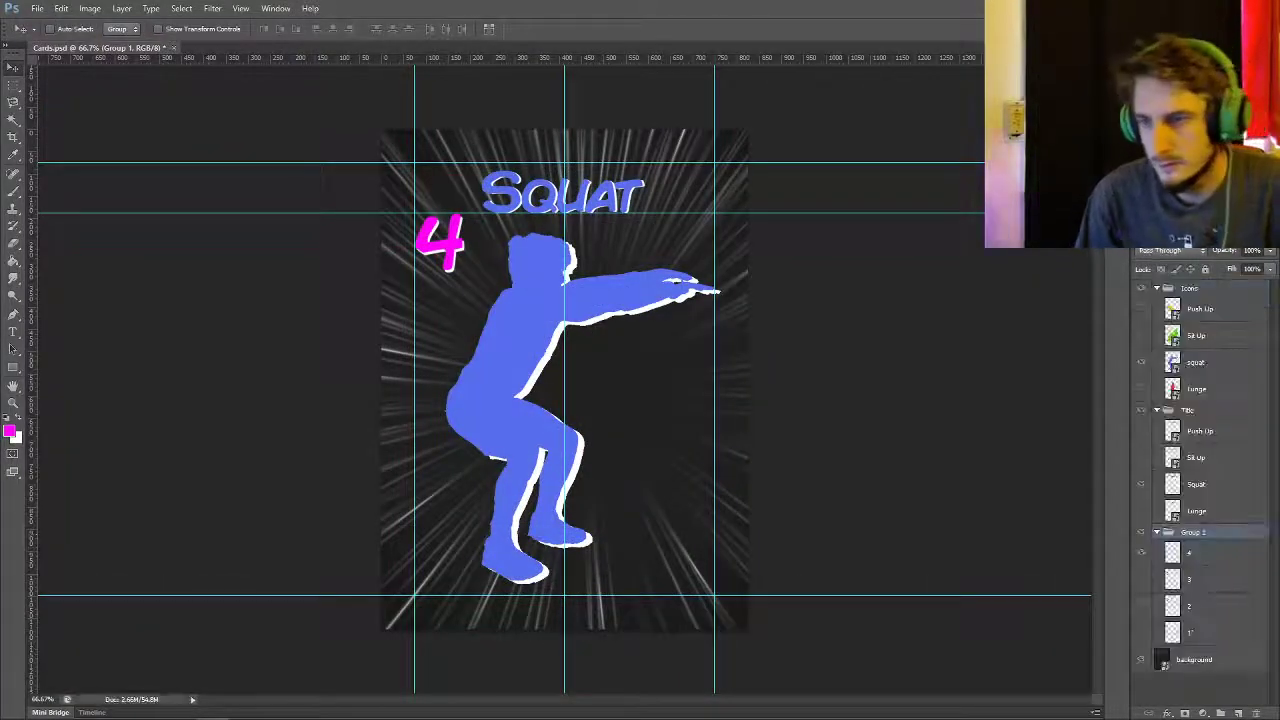
# - Switch the card to the red lunge figure with the "Lunge" title and the digit "1"
pyautogui.click(1141, 484)
pyautogui.click(1141, 510)
pyautogui.click(1141, 362)
pyautogui.click(1141, 388)
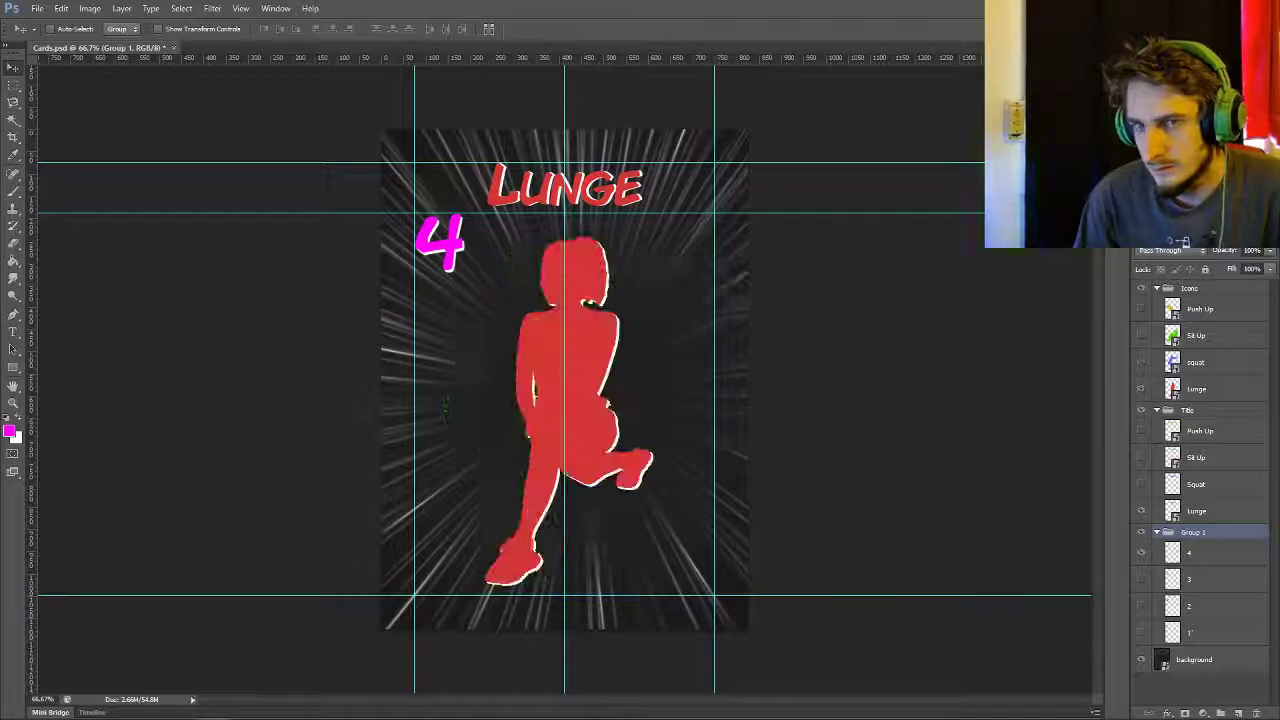
pyautogui.click(1141, 552)
pyautogui.click(1141, 632)
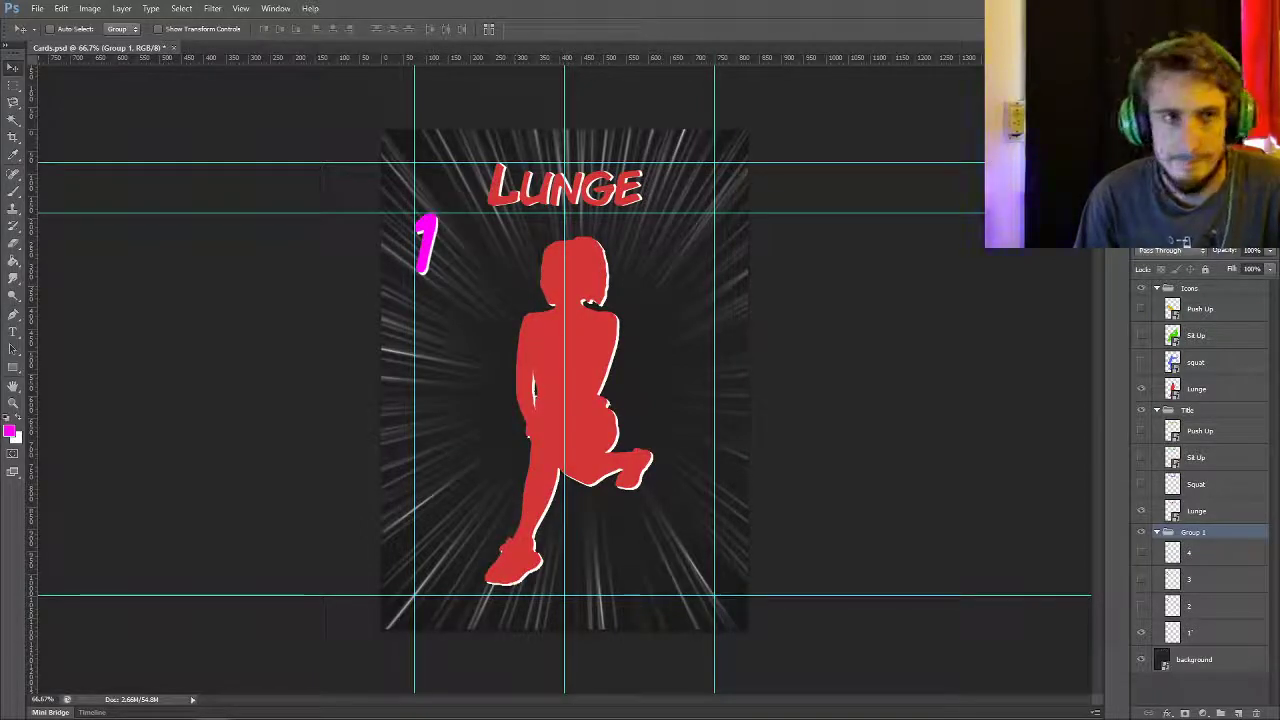
# - Save the lunge card with the digit "1" as a JPEG named 13 in the Cards folder
pyautogui.click(37, 8)
pyautogui.click(70, 162)
pyautogui.press('Return')
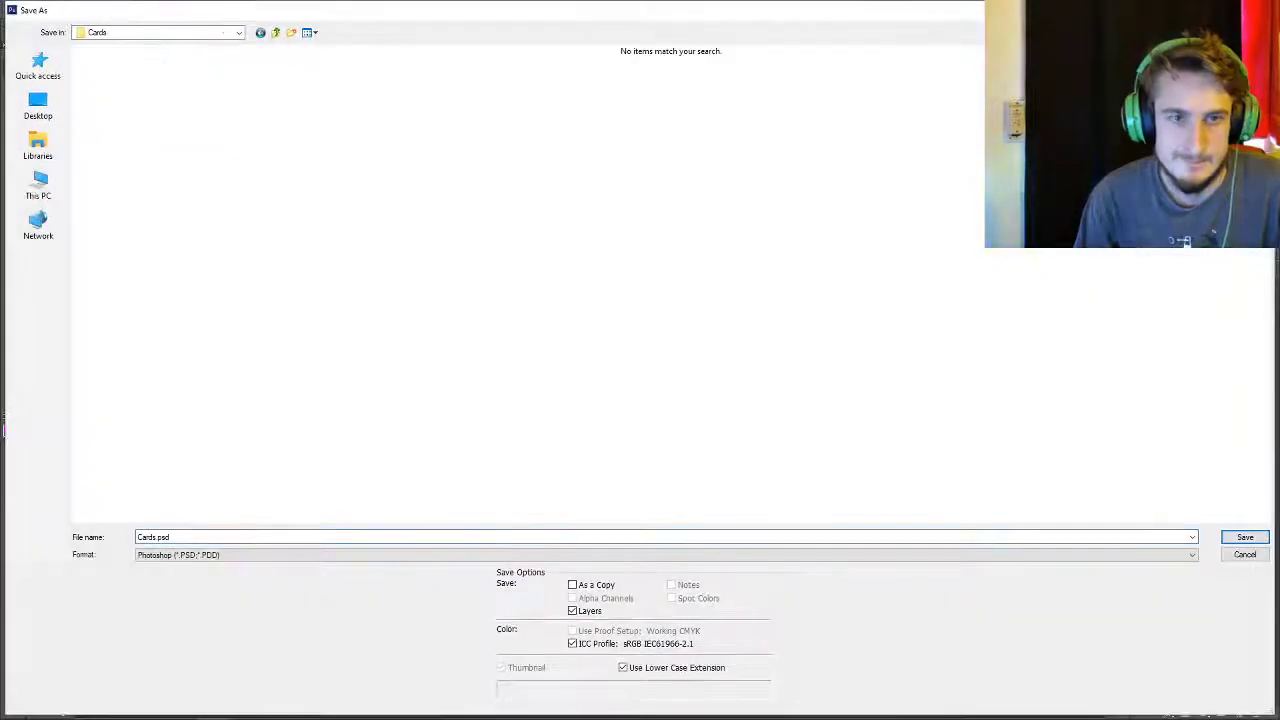
pyautogui.write('13')
pyautogui.press('Tab')
pyautogui.press('j')
pyautogui.press('Return')
pyautogui.press('Return')
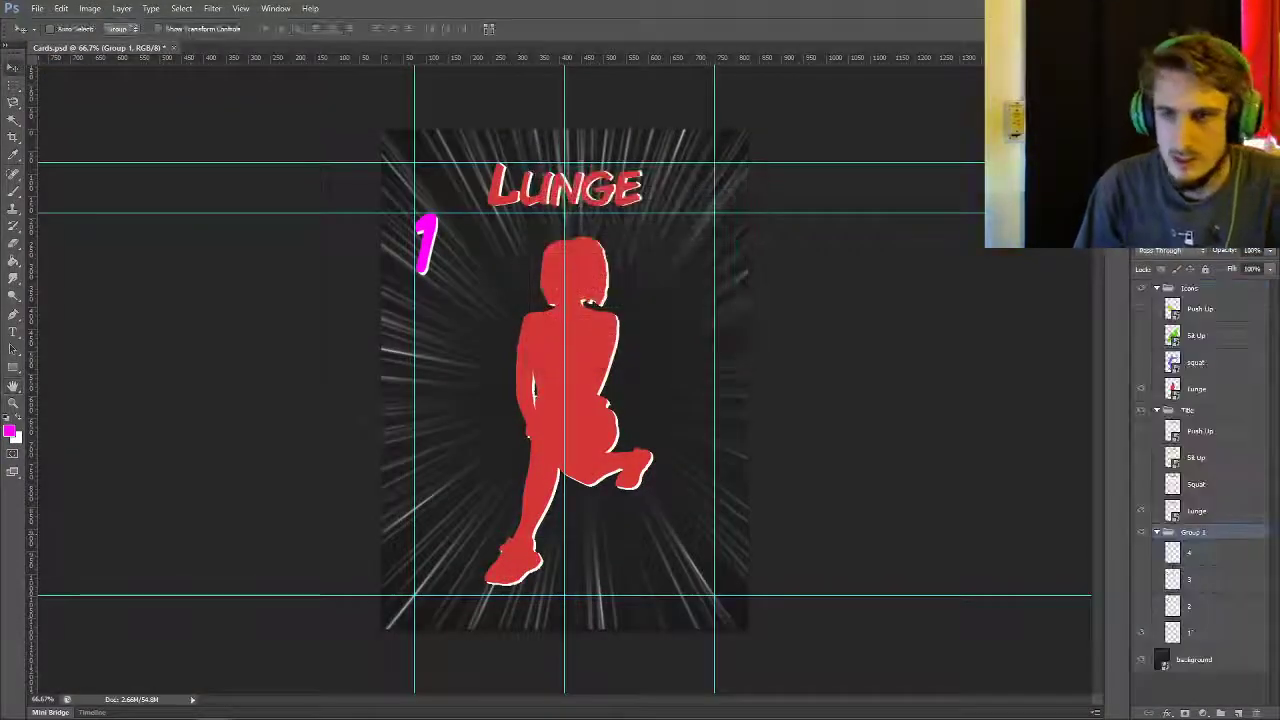
# - Swap the lunge card's digit to "2" and save it as a JPEG named 14 in the Cards folder
pyautogui.click(1141, 632)
pyautogui.click(1141, 605)
pyautogui.click(37, 8)
pyautogui.click(55, 168)
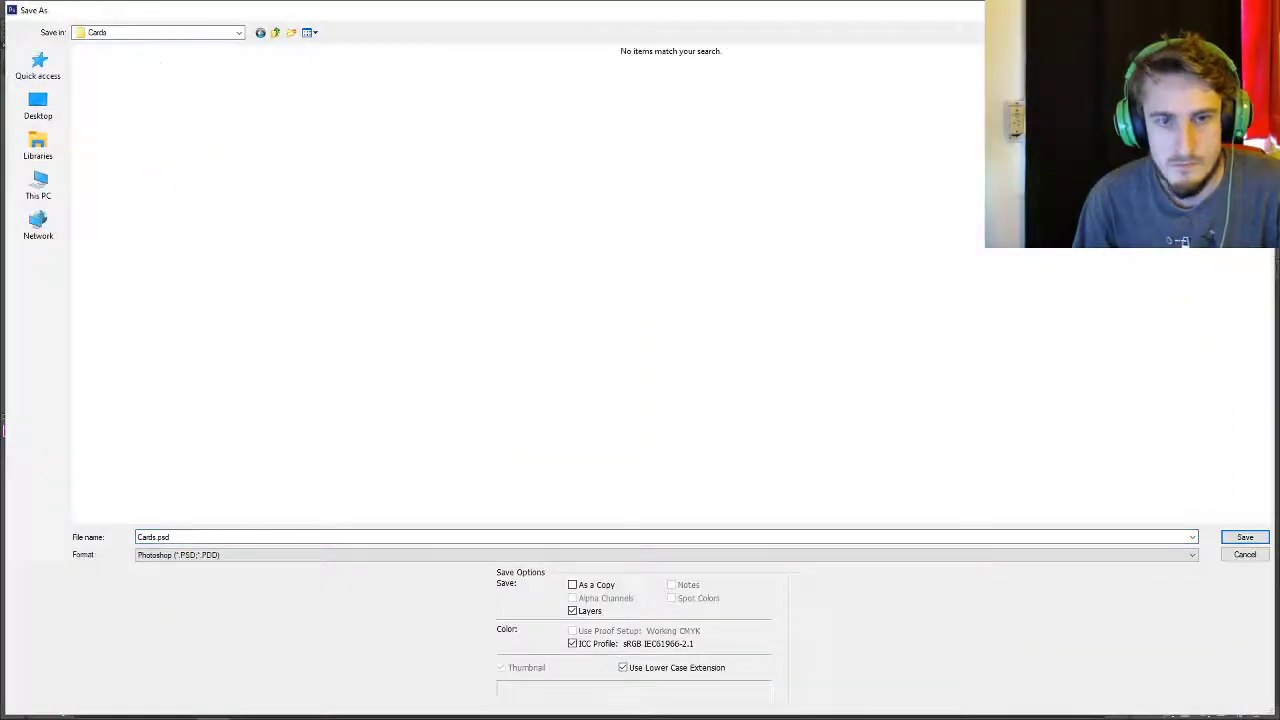
pyautogui.write('14')
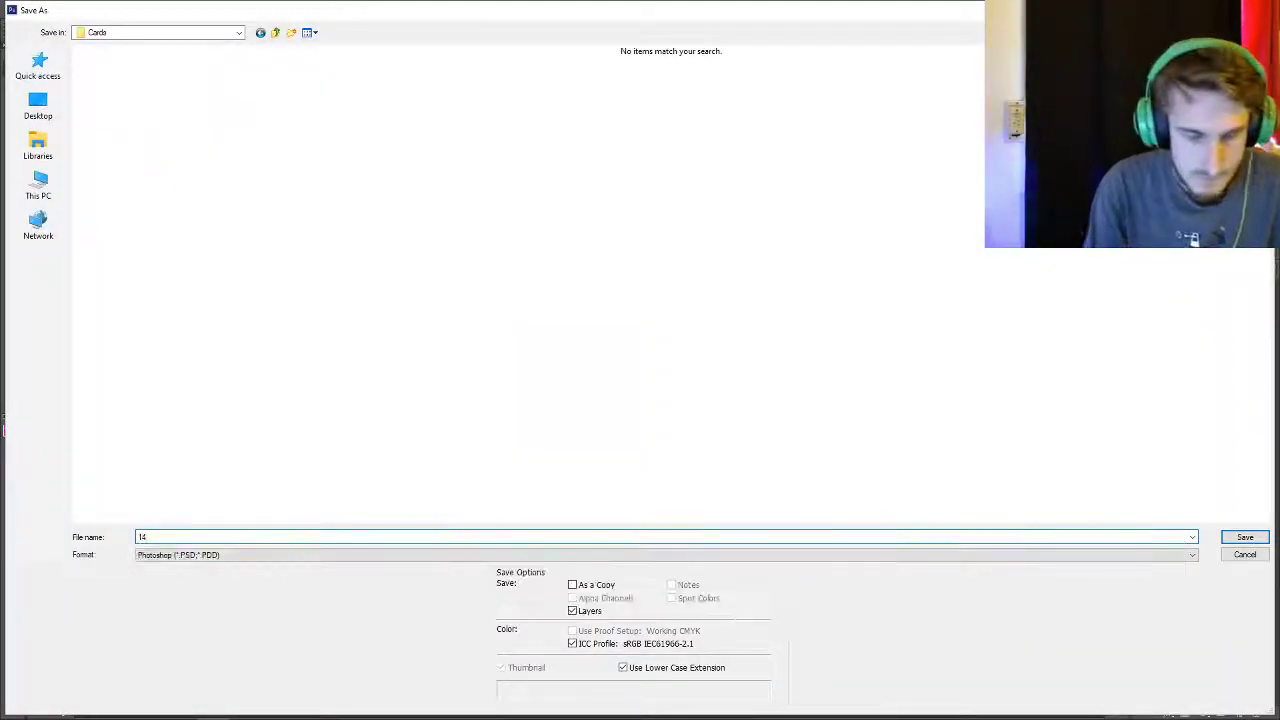
pyautogui.press('Tab')
pyautogui.press('j')
pyautogui.press('Return')
pyautogui.press('Return')
# - Swap the lunge card's digit to "3" and save it as a JPEG named 15 in the Cards folder
pyautogui.click(1141, 605)
pyautogui.click(1141, 579)
pyautogui.click(37, 8)
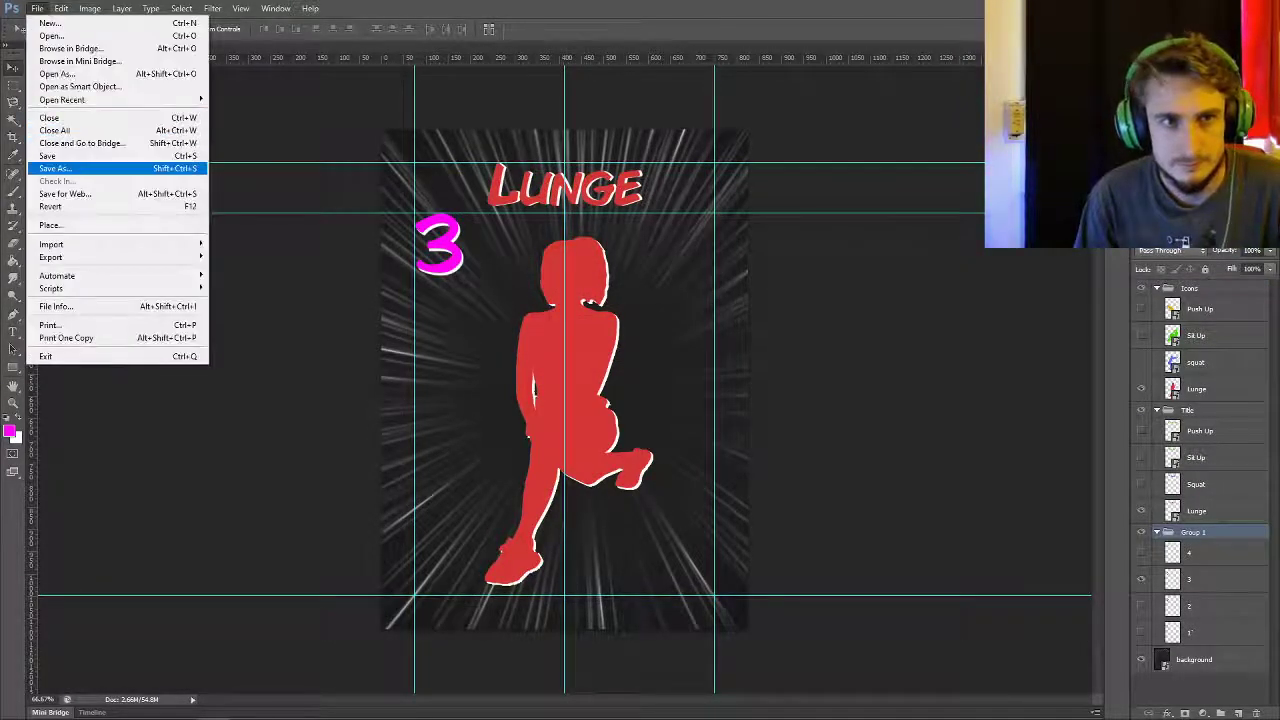
pyautogui.click(55, 168)
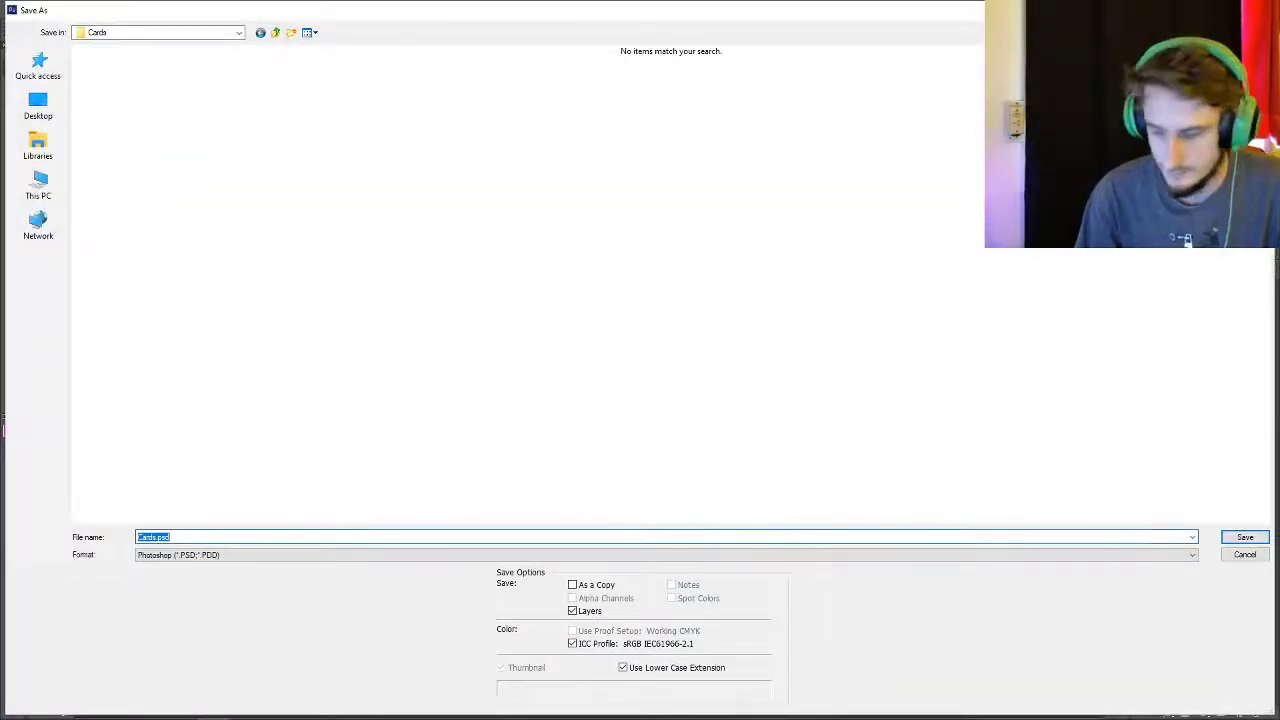
pyautogui.write('3')
pyautogui.press('BackSpace')
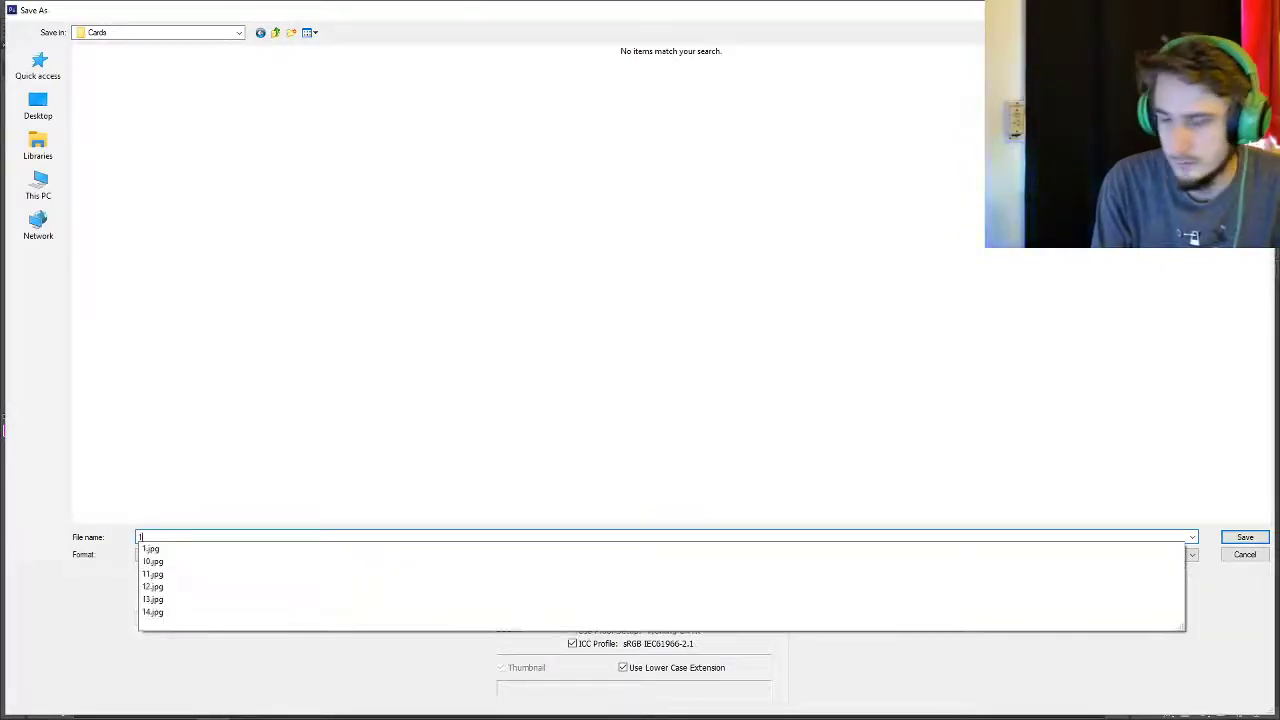
pyautogui.write('5')
pyautogui.press('Return')
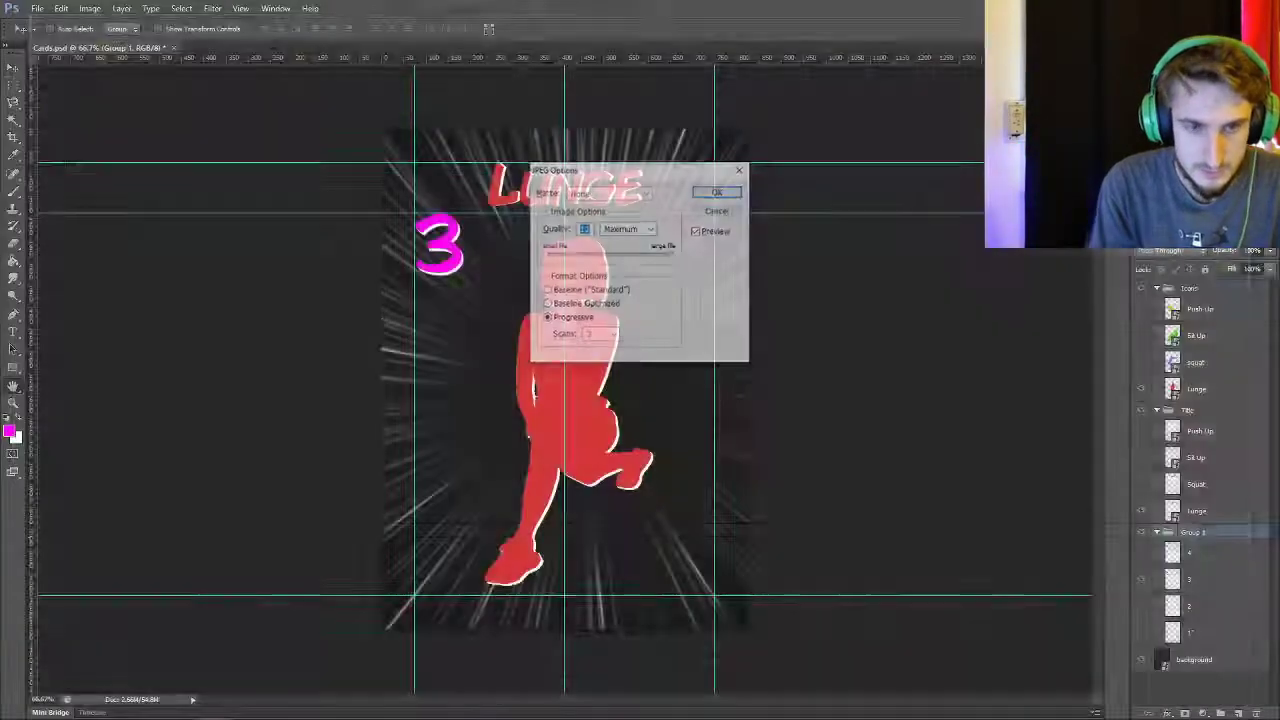
pyautogui.press('Return')
# - Swap the lunge card's digit to "4" and save it as a JPEG named 16 in the Cards folder
pyautogui.click(1141, 579)
pyautogui.click(1141, 552)
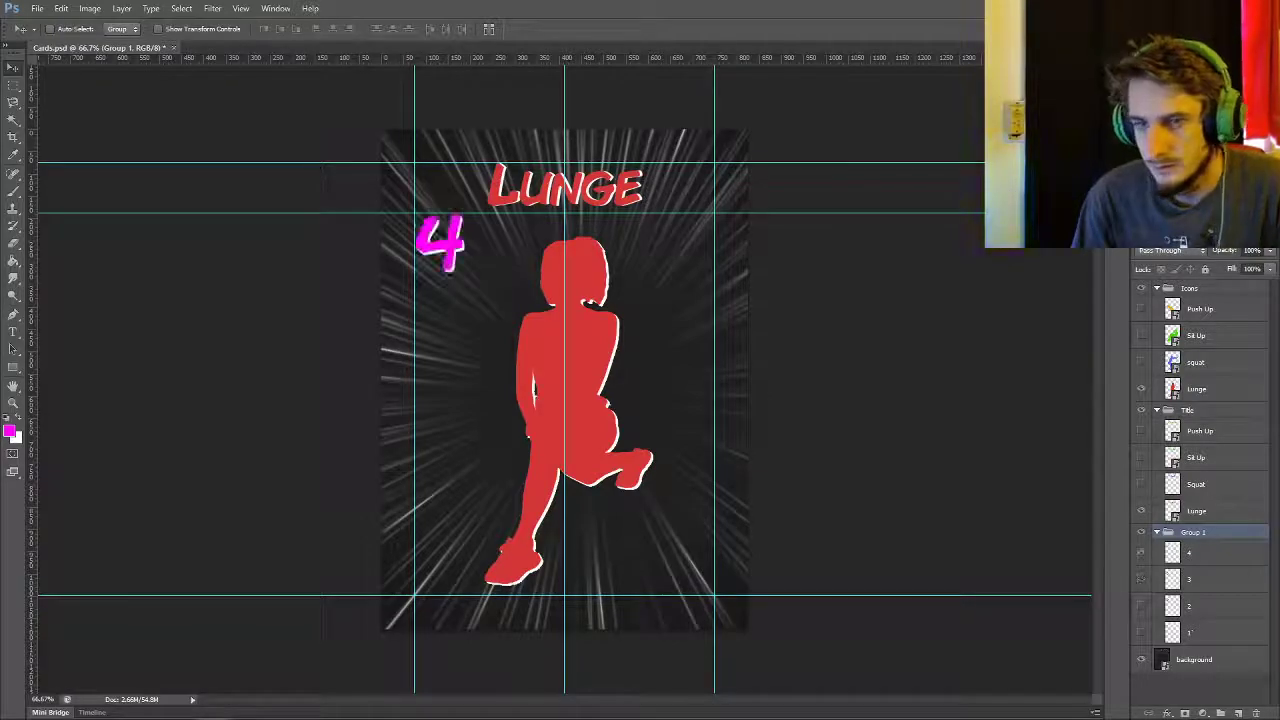
pyautogui.click(37, 8)
pyautogui.click(55, 168)
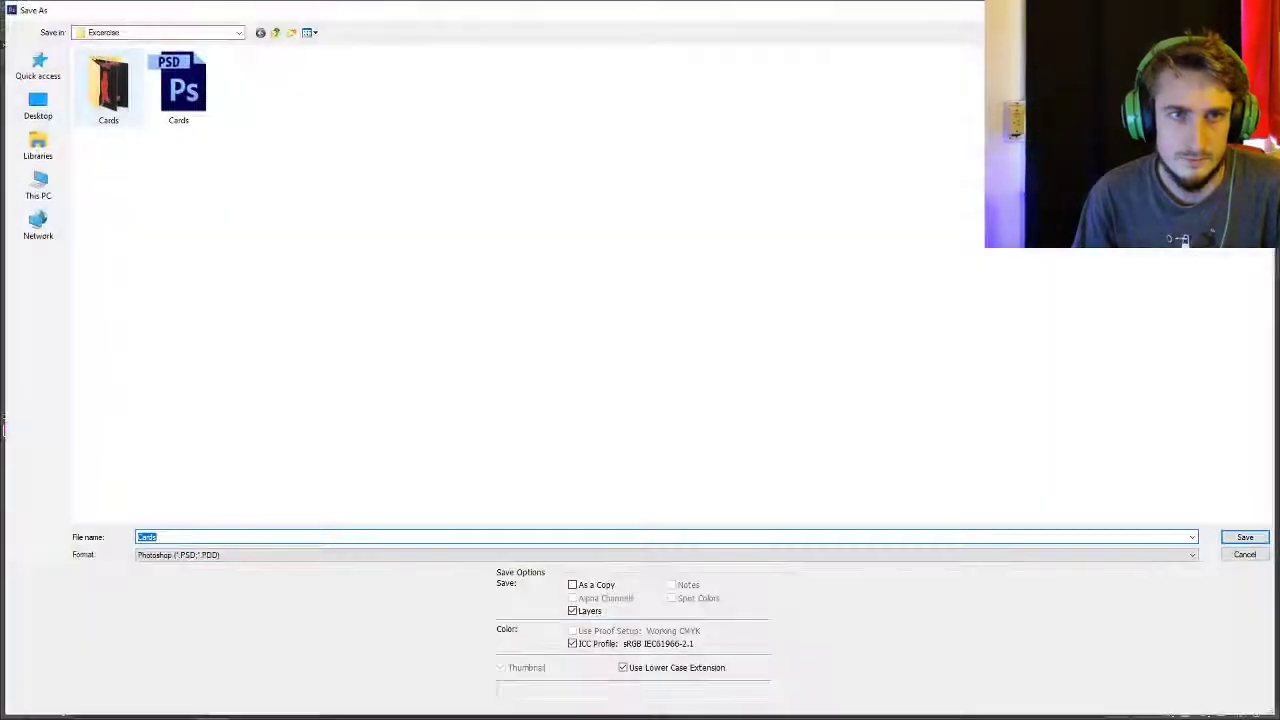
pyautogui.doubleClick(109, 86)
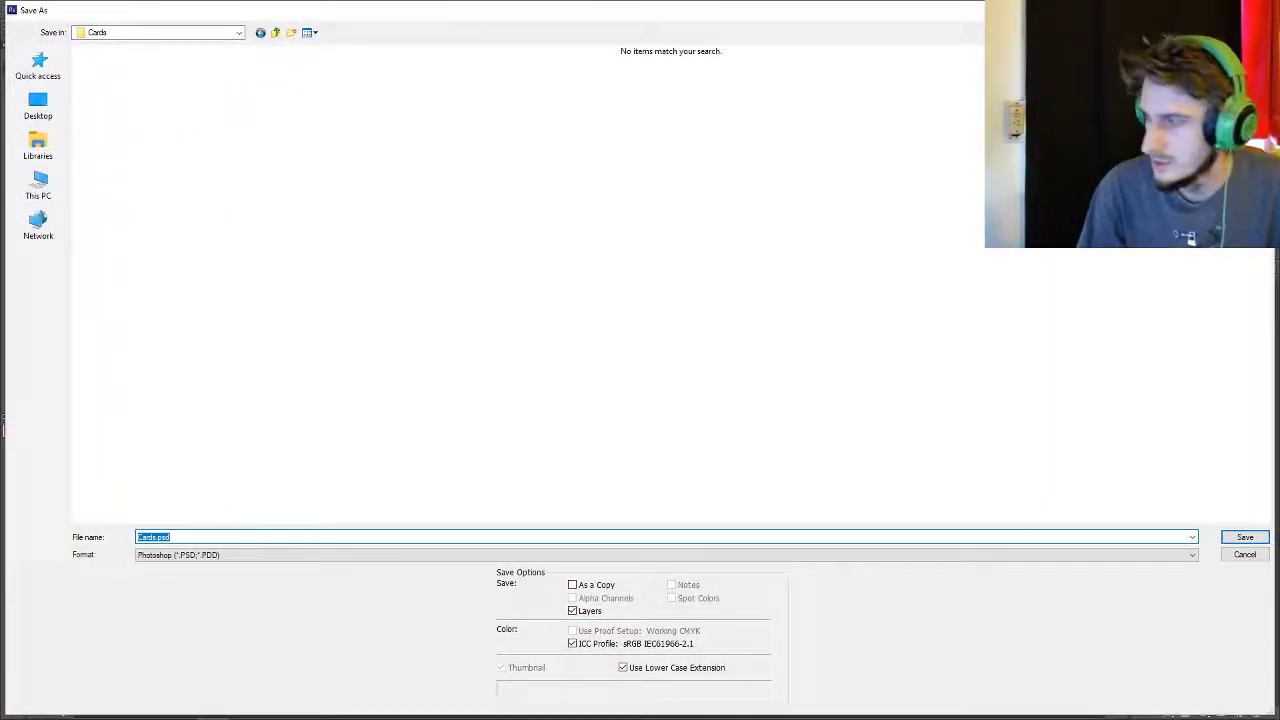
pyautogui.write('10')
pyautogui.press('Tab')
pyautogui.press('j')
pyautogui.press('Return')
pyautogui.press('Return')
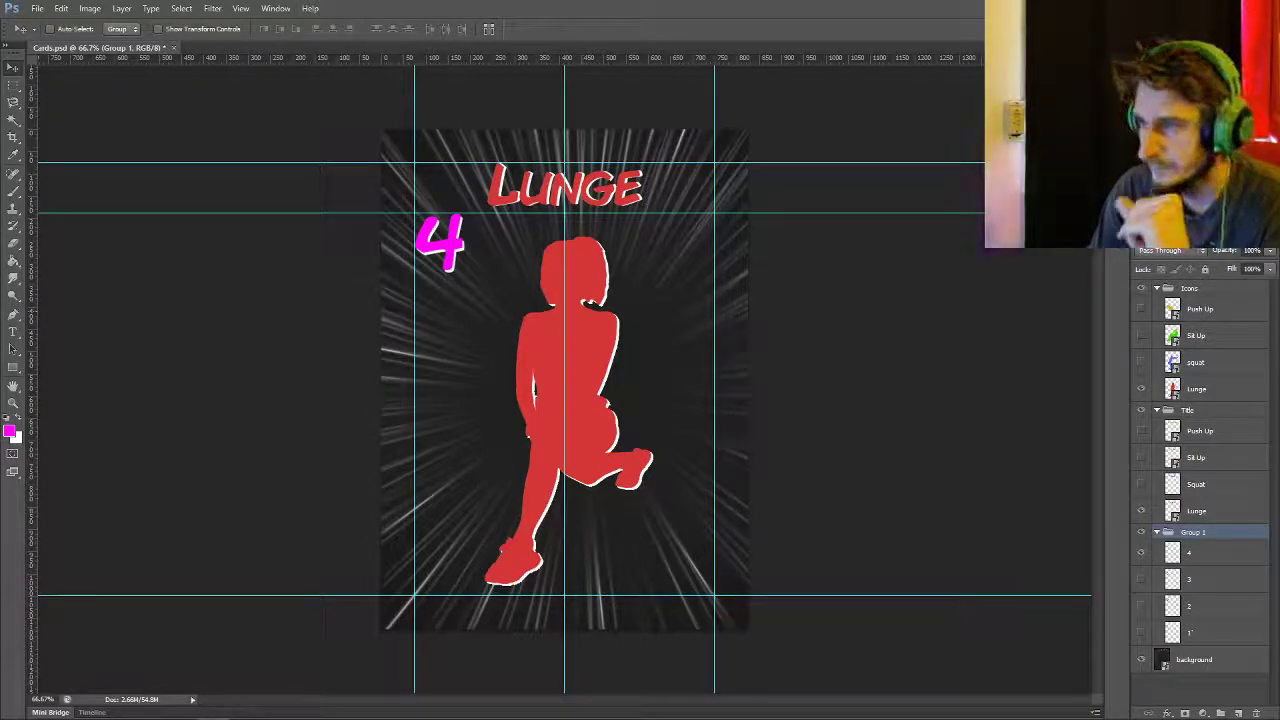
# - Switch to the Cards folder in File Explorer and display the exported cards as extra large icons
pyautogui.hotkey('alt', 'Tab')
pyautogui.click(132, 23)
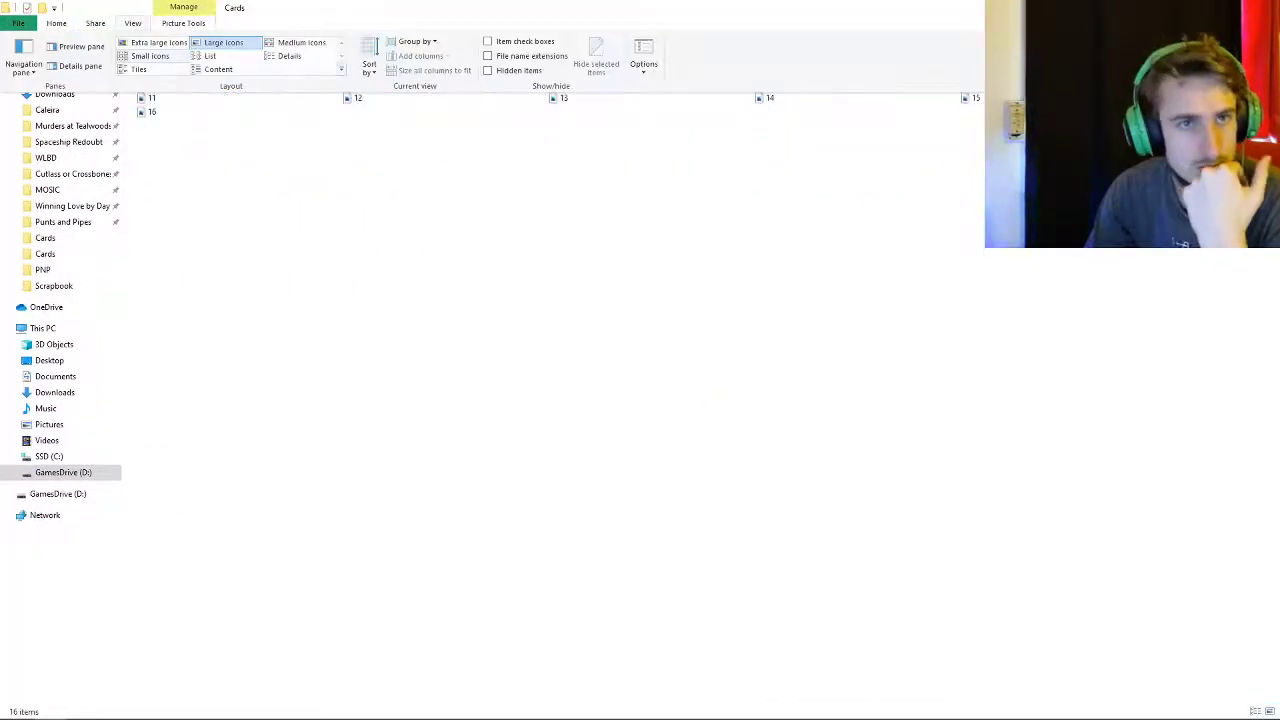
pyautogui.click(157, 43)
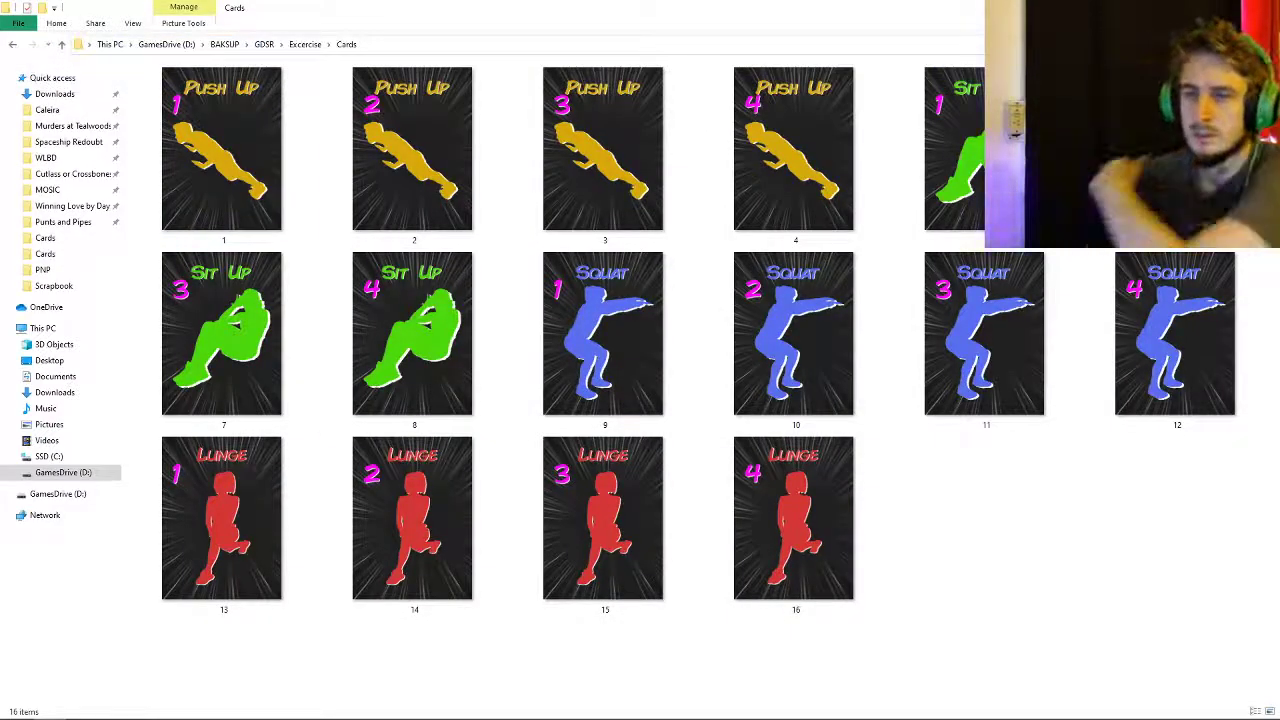
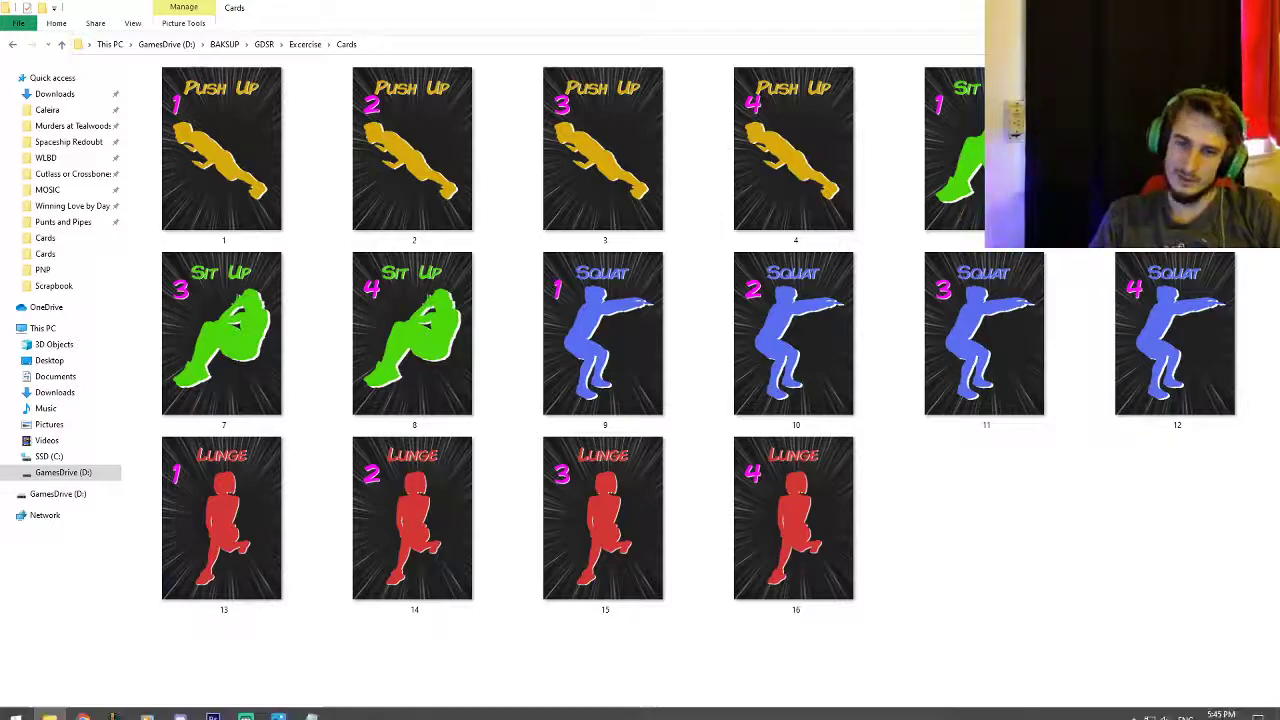
# - Bring up the Rules file in Notepad to review the game's rules, and return to Cards.psd in Photoshop
pyautogui.click(311, 706)
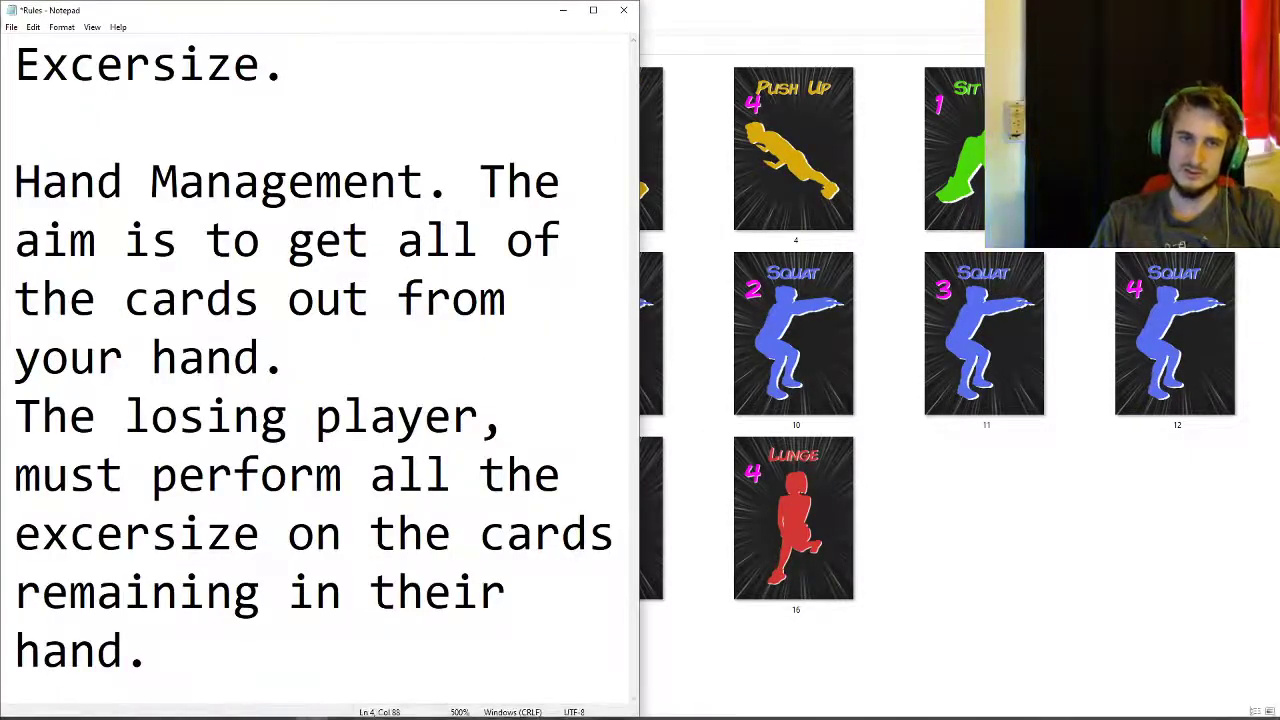
pyautogui.rightClick(278, 706)
pyautogui.click(245, 678)
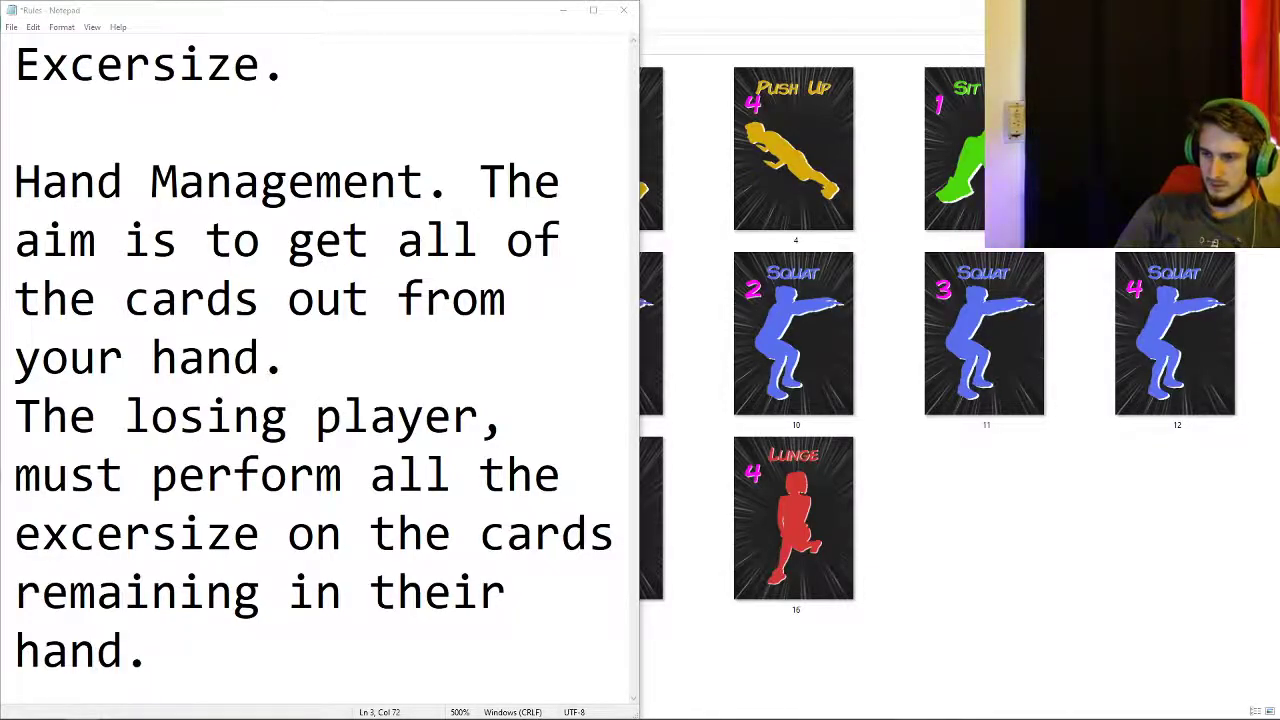
pyautogui.hotkey('alt', 'Tab')
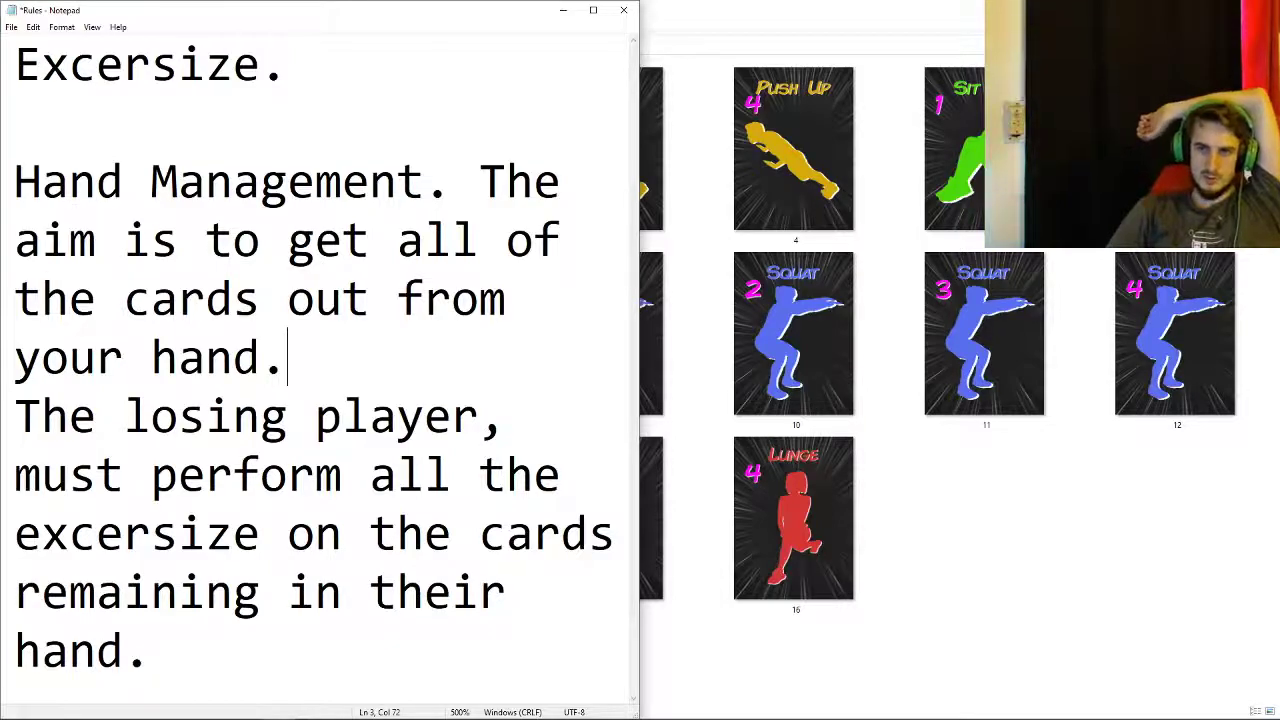
pyautogui.hotkey('alt', 'Tab')
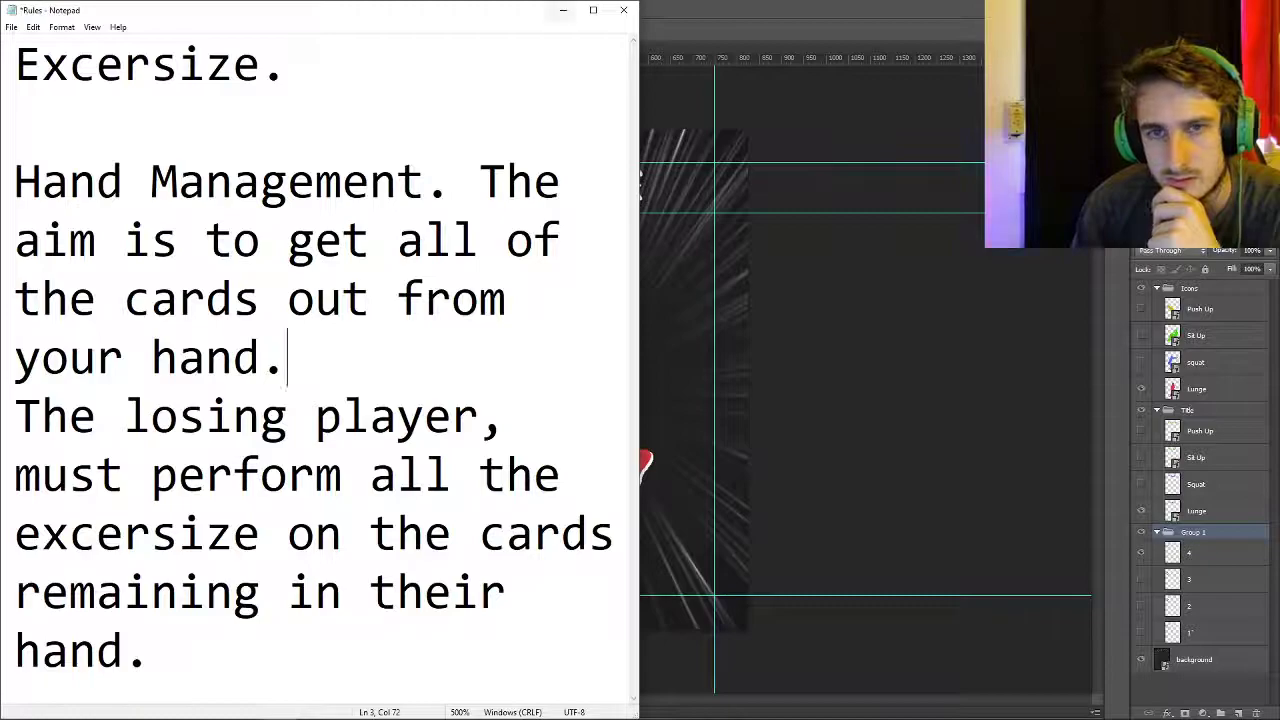
pyautogui.hotkey('alt', 'Tab')
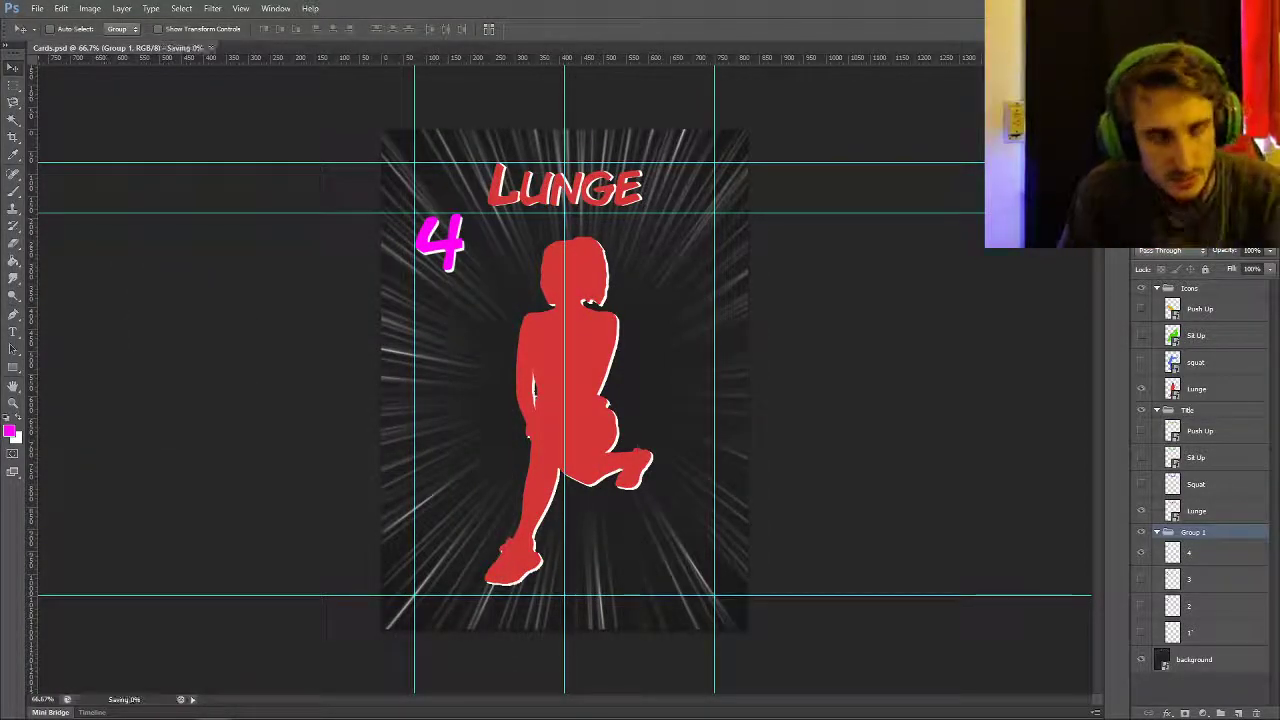
# - Create a new document from the International Paper preset at A4 size, 210 × 297 mm and 300 pixels/inch
pyautogui.hotkey('alt', 'f')
pyautogui.press('Return')
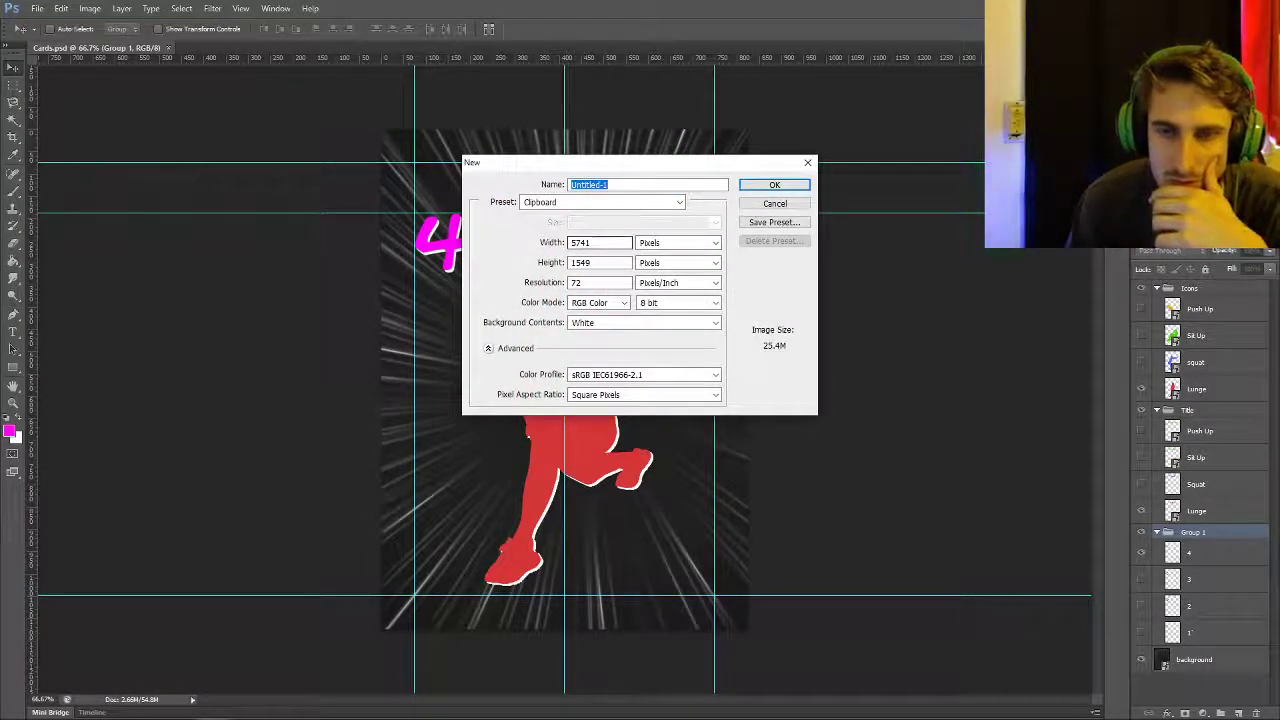
pyautogui.click(598, 242)
pyautogui.hotkey('shift', 'Tab')
pyautogui.hotkey('alt', 'Down')
pyautogui.press('Down')
pyautogui.press('Down')
pyautogui.press('Down')
pyautogui.press('Return')
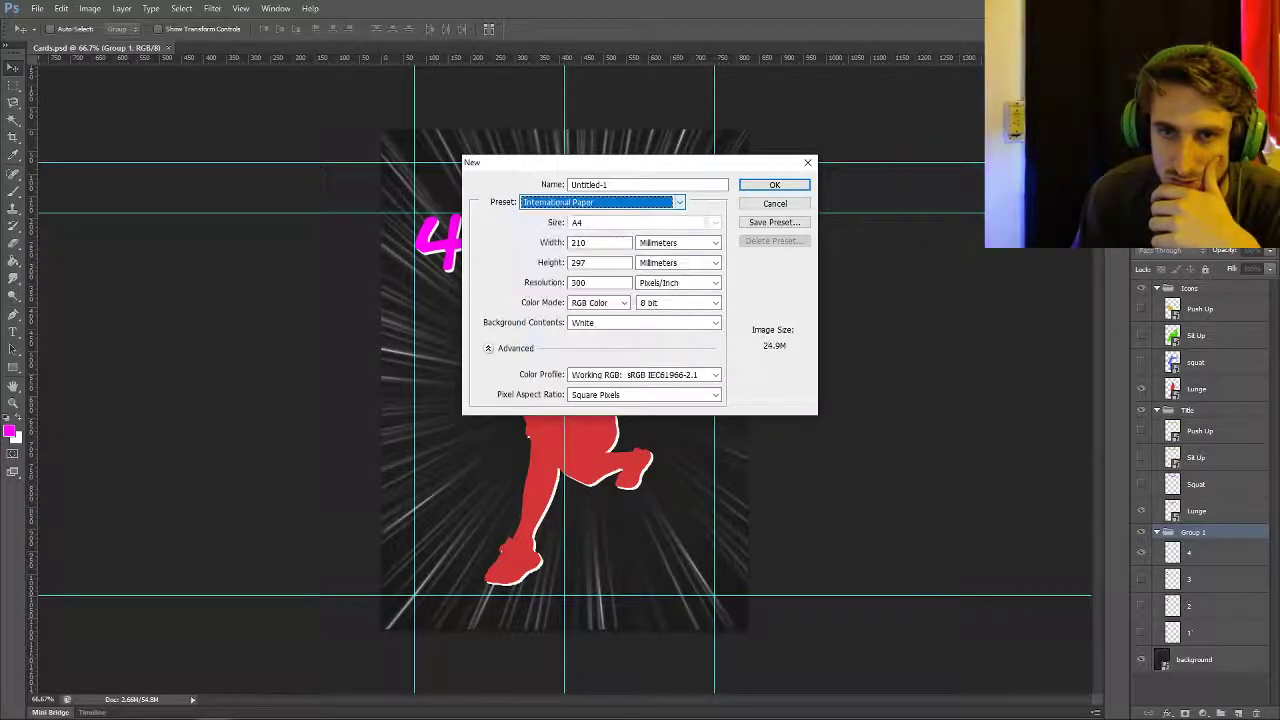
pyautogui.press('Return')
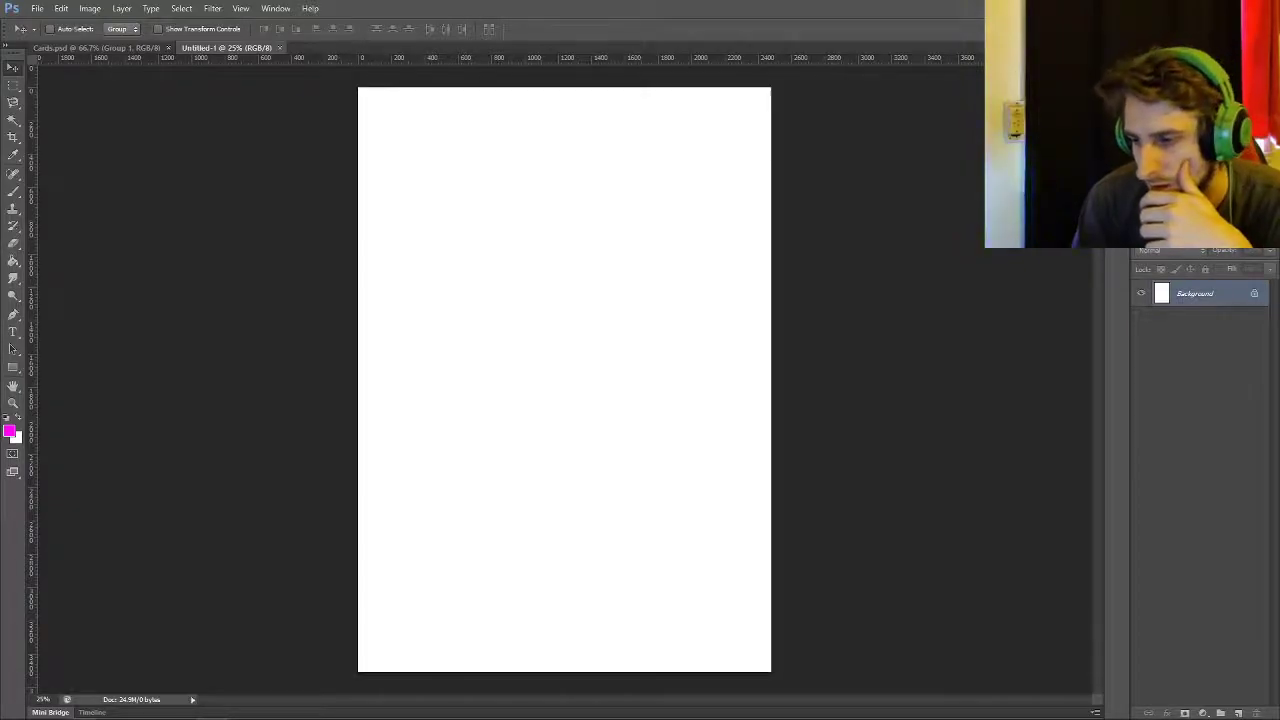
# - Place the 22761 image from File Explorer into the new document, scaled up and positioned so its orange burst covers the whole page
pyautogui.press('super+e')
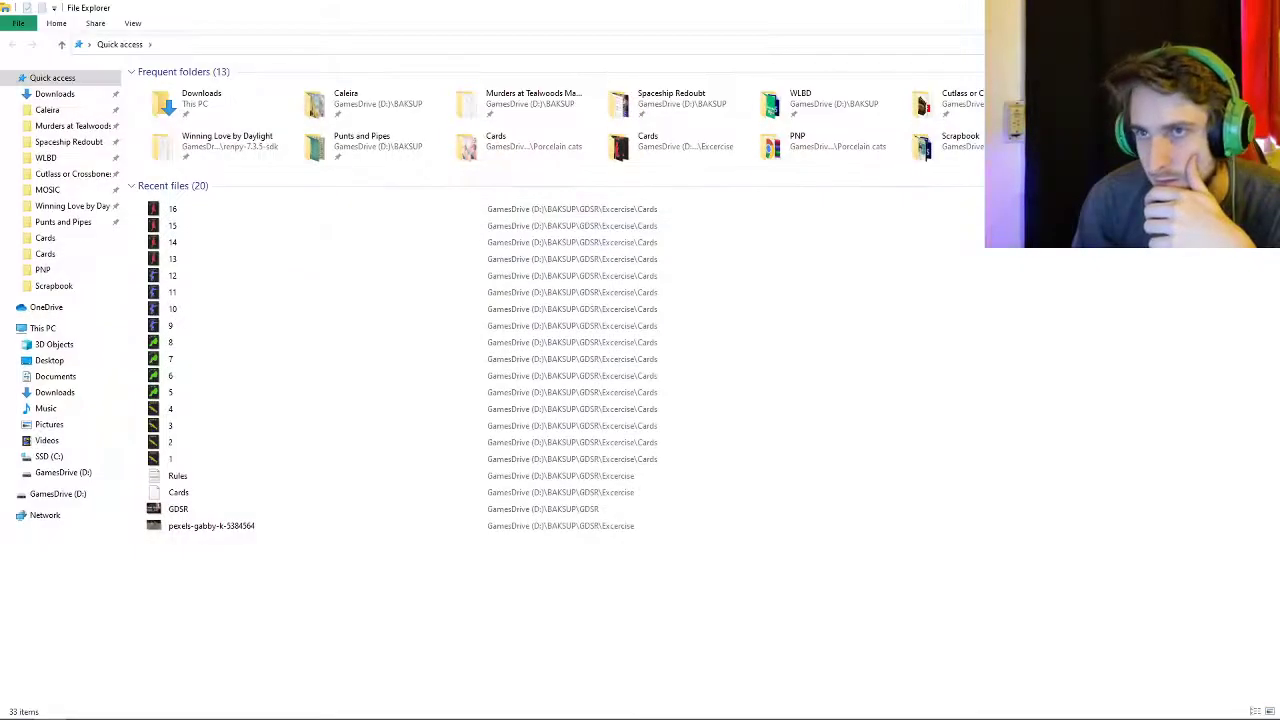
pyautogui.hotkey('alt', 'Tab')
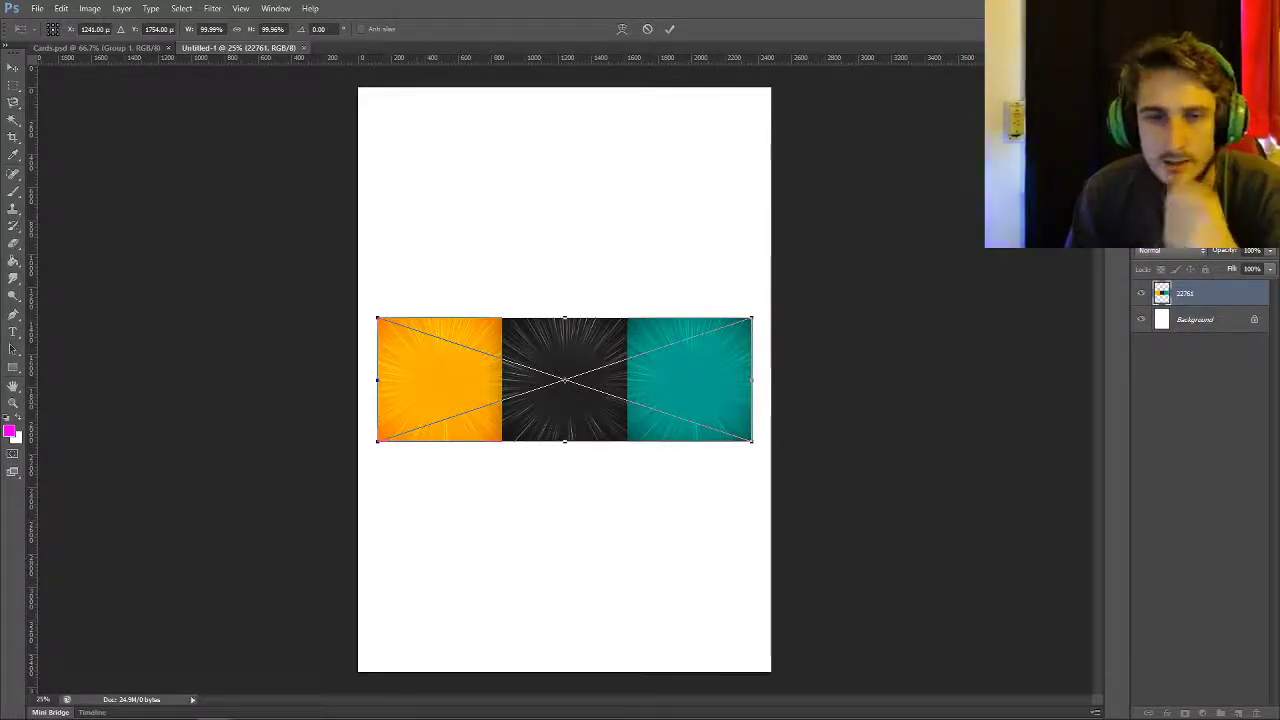
pyautogui.moveTo(381, 411); pyautogui.dragTo(167, 200)
pyautogui.moveTo(537, 229); pyautogui.dragTo(1085, 719)
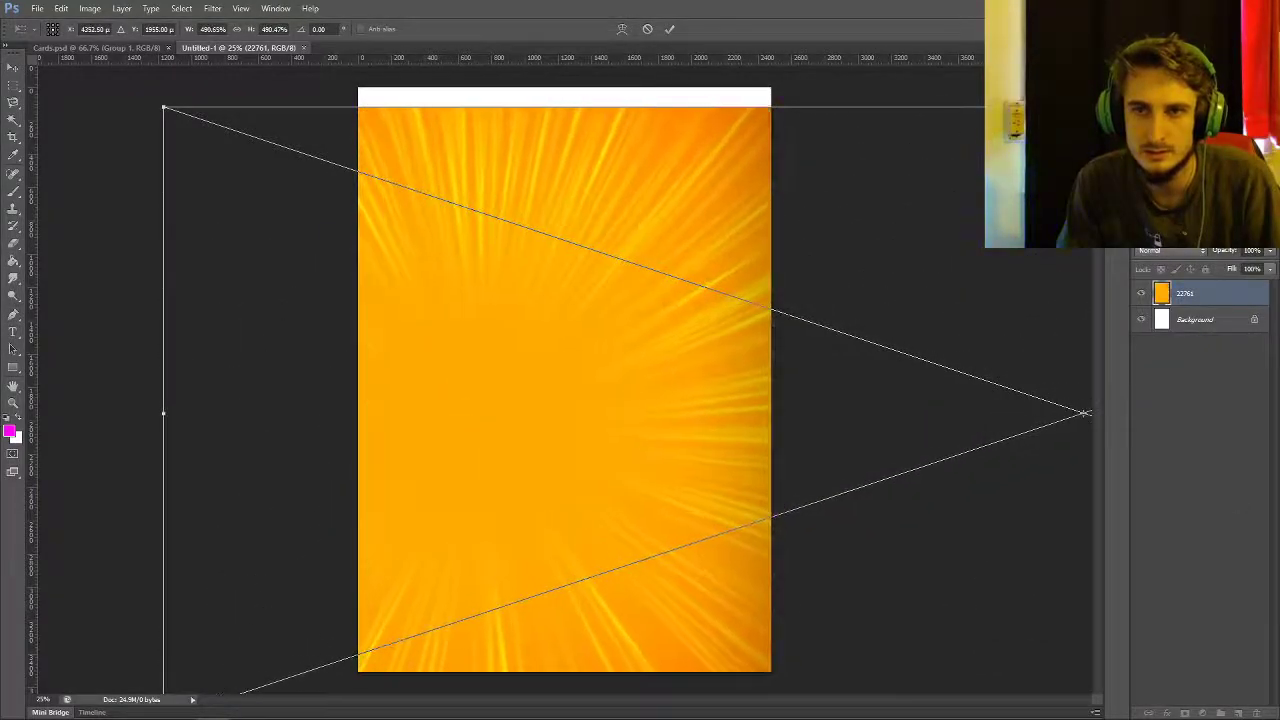
pyautogui.moveTo(500, 465); pyautogui.dragTo(558, 426)
pyautogui.moveTo(221, 66); pyautogui.dragTo(280, 83)
pyautogui.moveTo(434, 203)
pyautogui.mouseDown()
pyautogui.moveTo(450, 196)
pyautogui.moveTo(433, 200)
pyautogui.mouseUp()
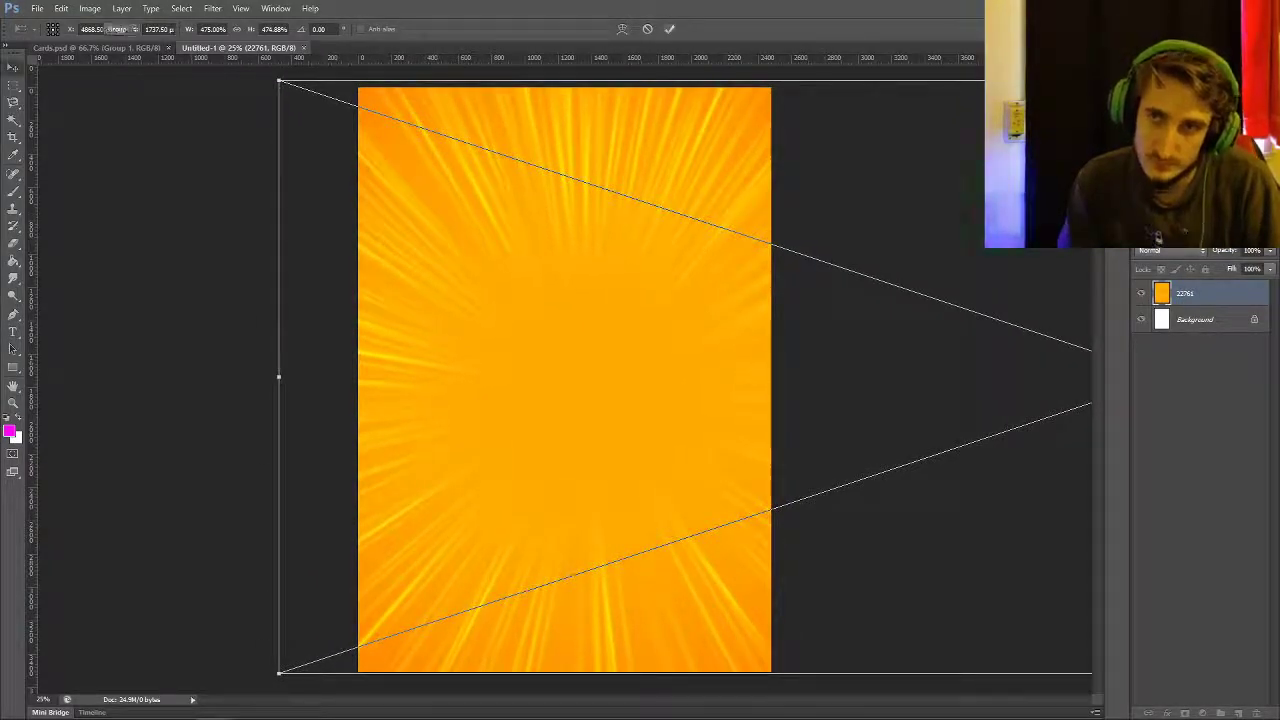
pyautogui.press('Return')
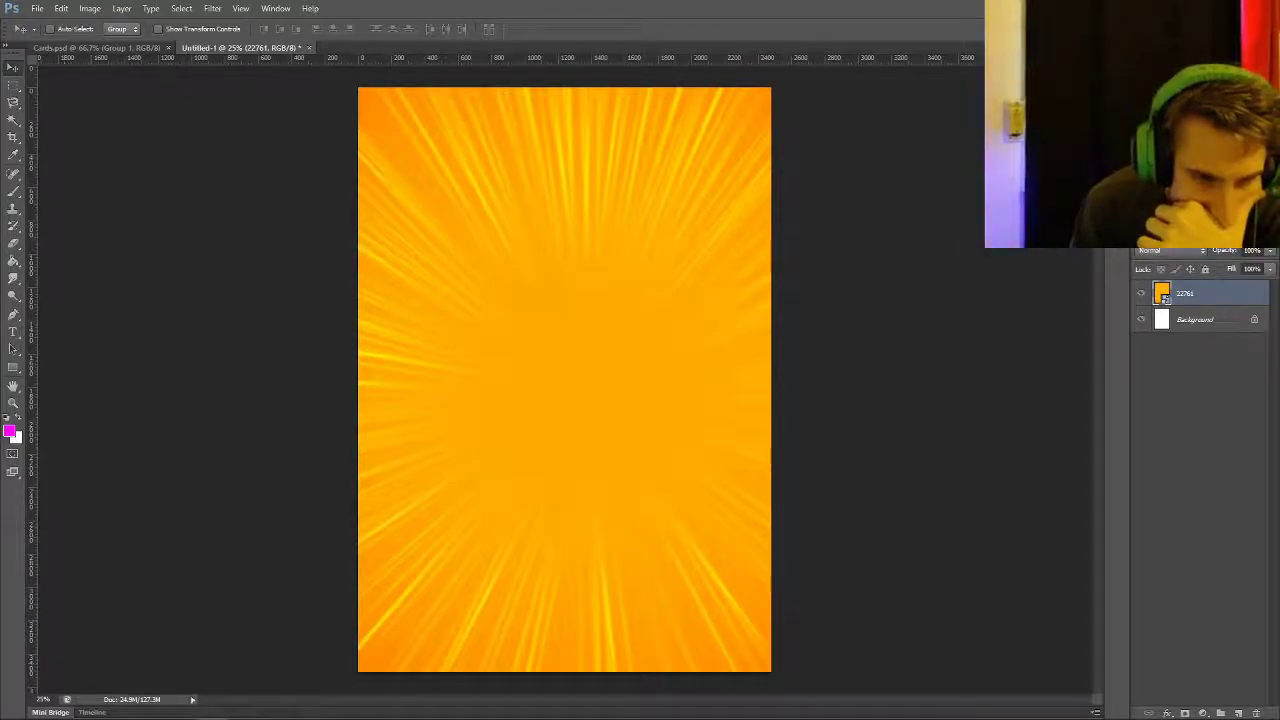
# - Add horizontal guides at 700 px and 1400 px on the page
pyautogui.moveTo(300, 57); pyautogui.dragTo(330, 50)
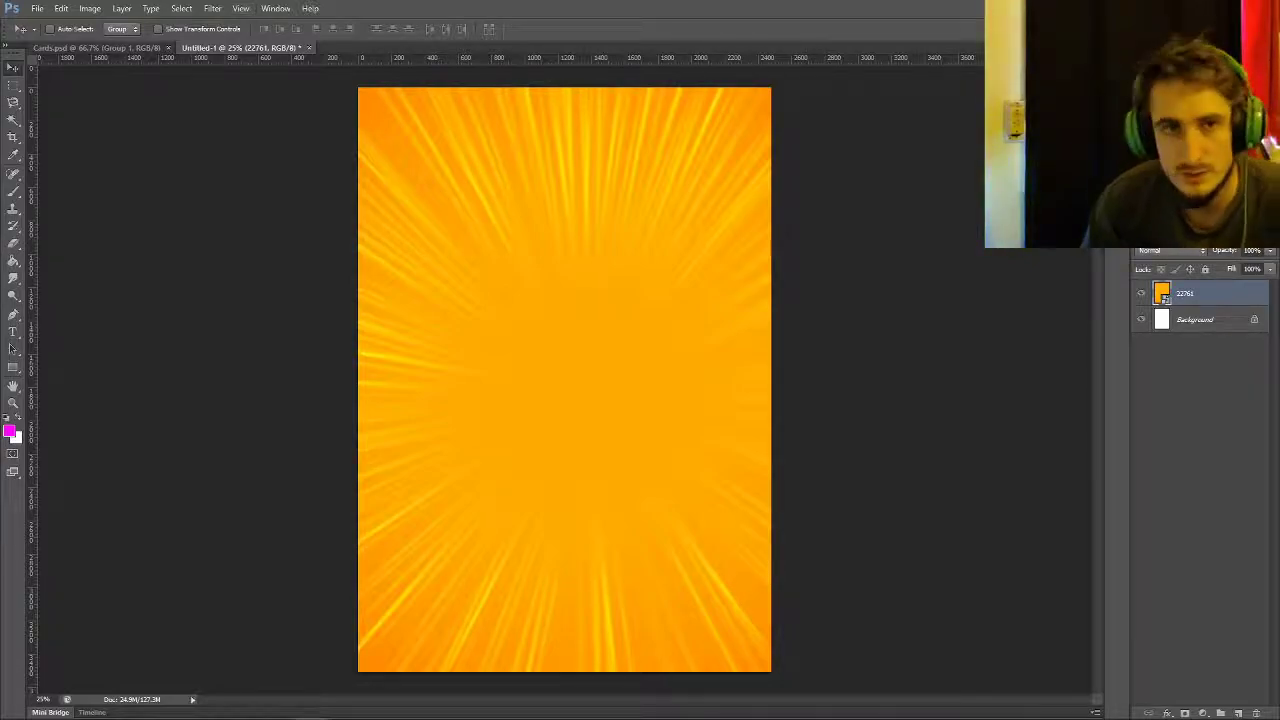
pyautogui.click(241, 8)
pyautogui.click(262, 300)
pyautogui.write('700')
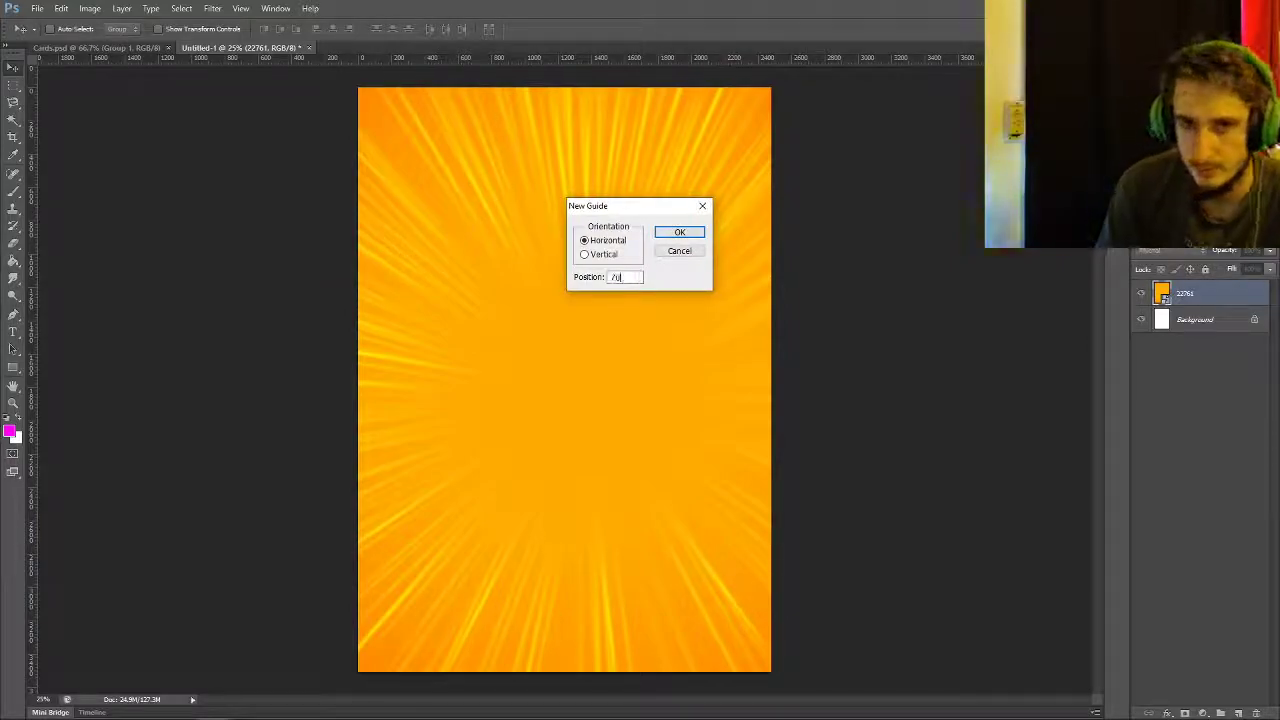
pyautogui.press('Return')
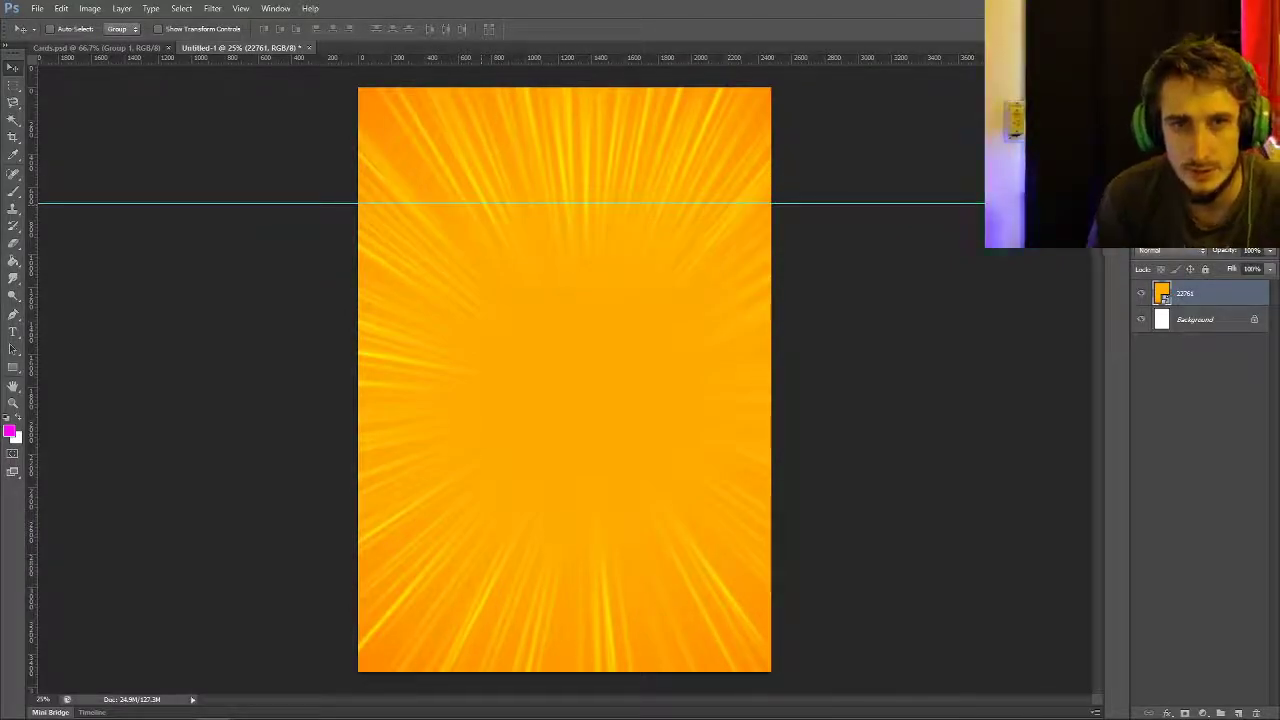
pyautogui.click(241, 8)
pyautogui.click(262, 300)
pyautogui.write('1400')
pyautogui.press('Return')
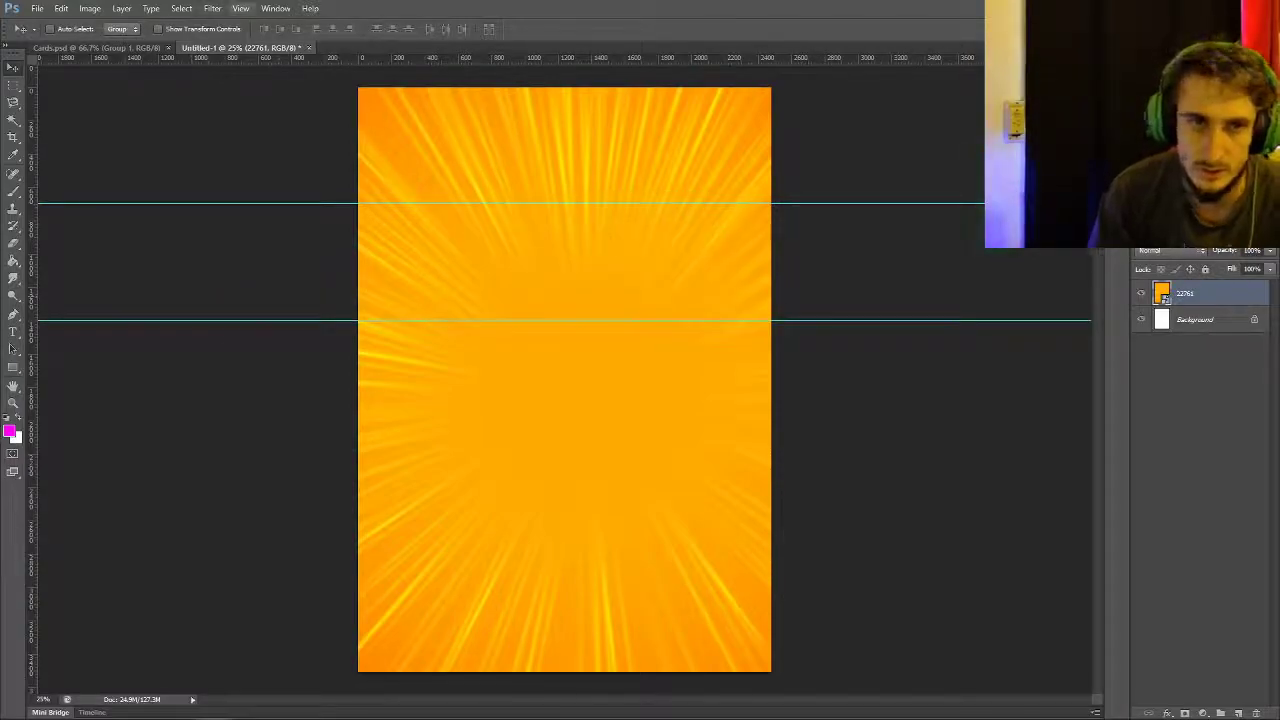
# - Add two more horizontal guides at 2100 px and 2800 px to complete the division into five equal bands
pyautogui.click(241, 8)
pyautogui.click(355, 300)
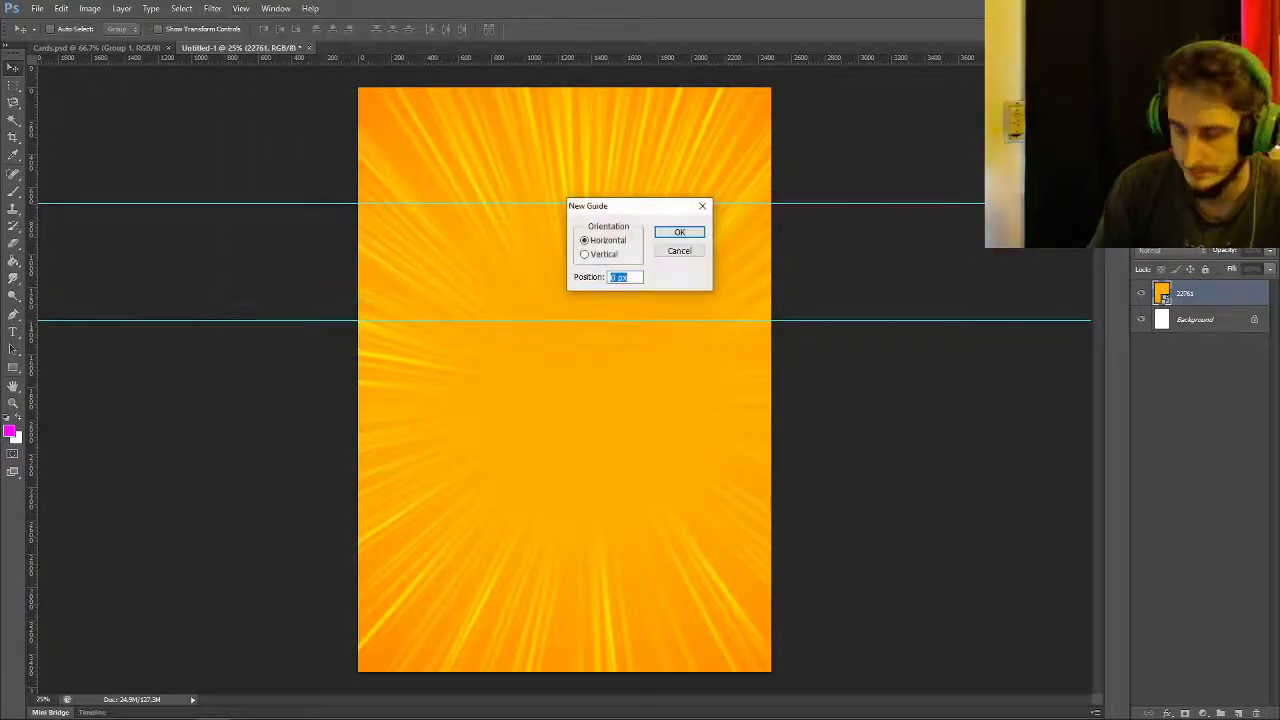
pyautogui.write('2000')
pyautogui.press('Return')
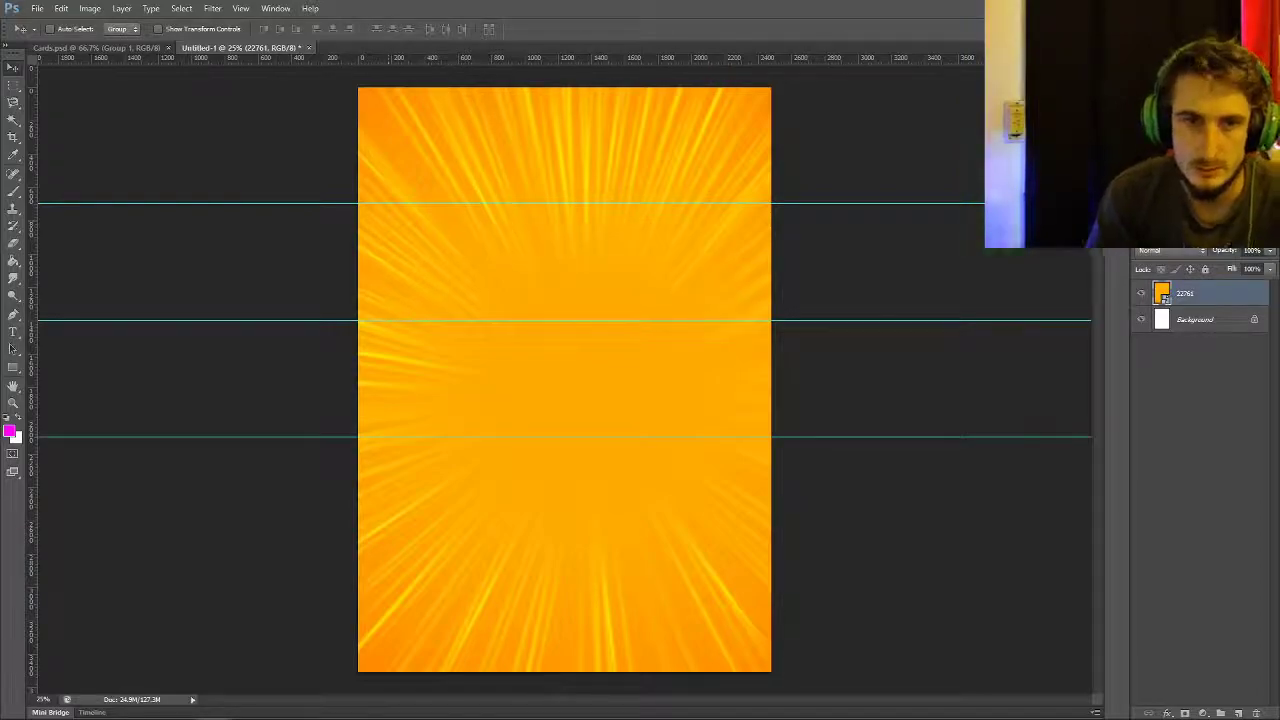
pyautogui.click(241, 8)
pyautogui.press('Return')
pyautogui.write('2800')
pyautogui.press('Return')
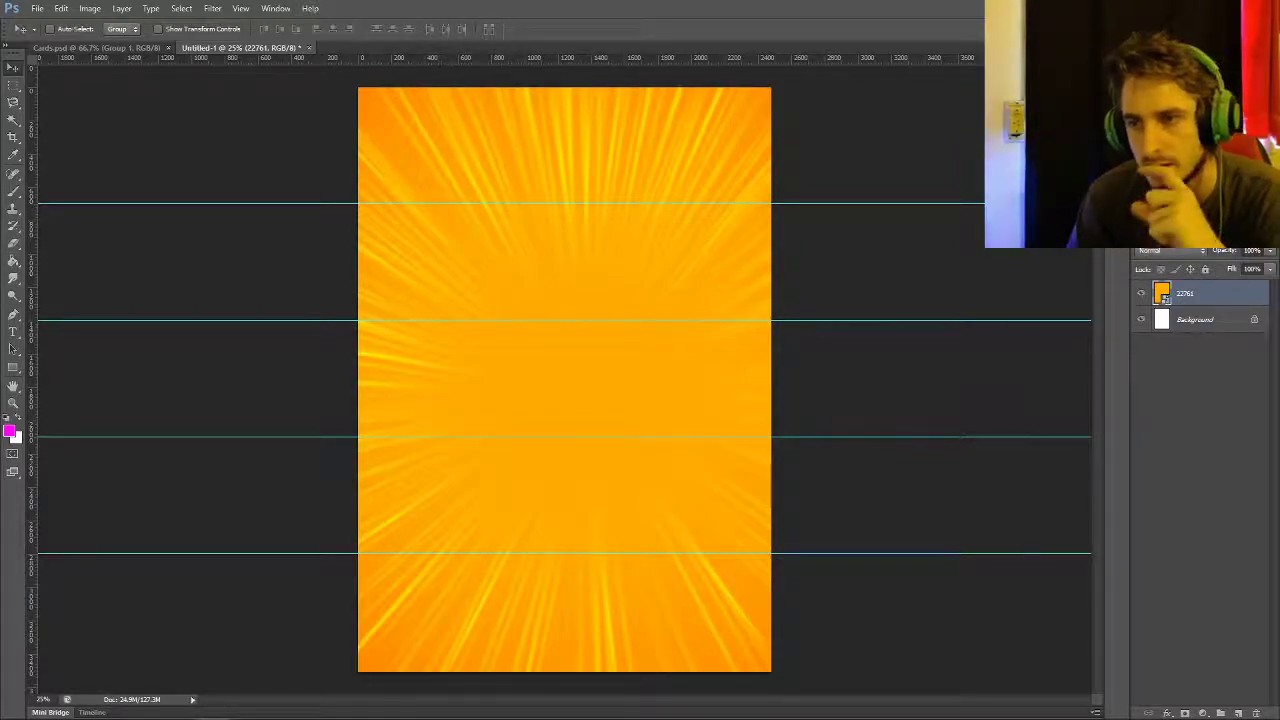
pyautogui.press('w')
pyautogui.click(564, 380)
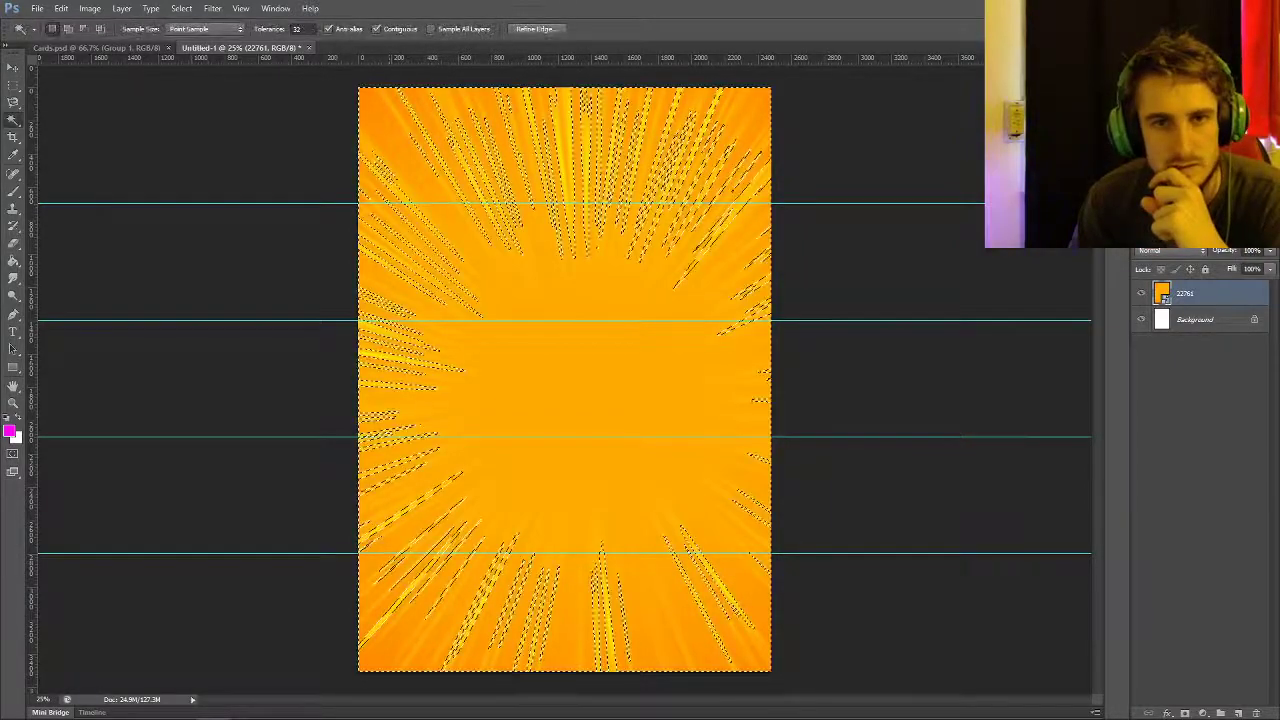
pyautogui.hotkey('ctrl', 'd')
# - Select the band above the first guide and recolour it green with a masked Hue/Saturation adjustment, lowering its saturation and lightness
pyautogui.press('m')
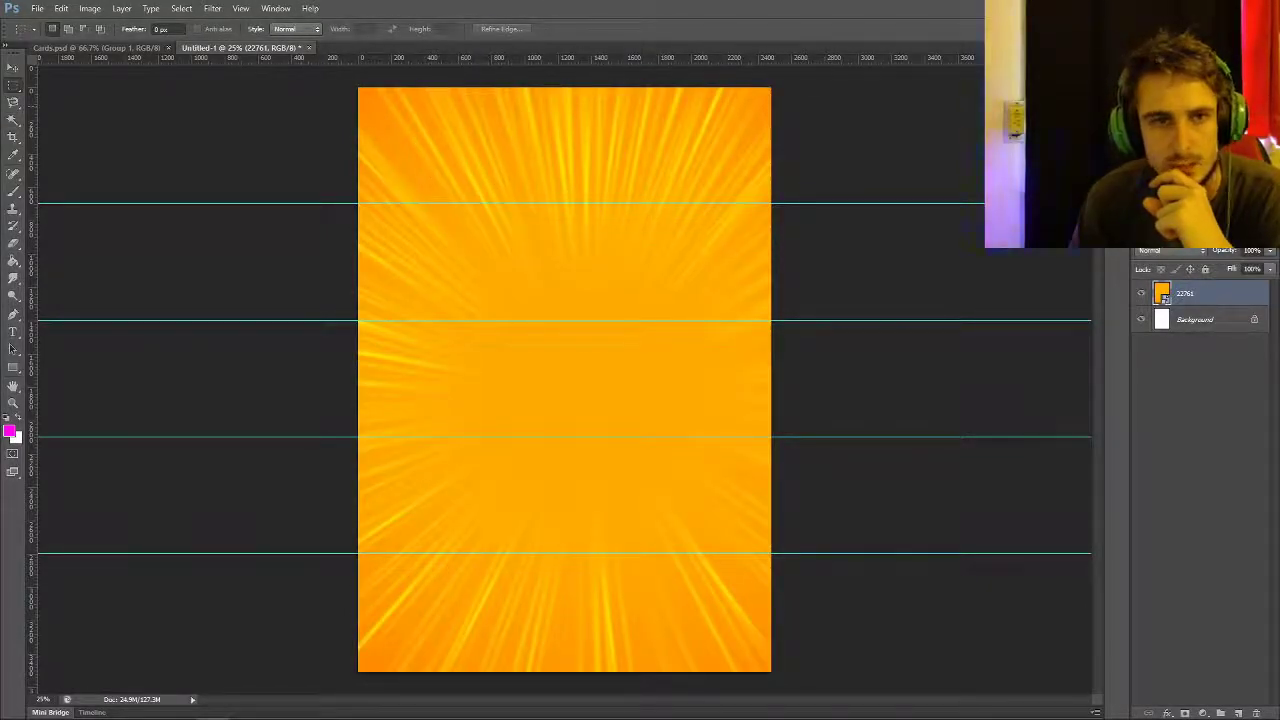
pyautogui.moveTo(360, 88); pyautogui.dragTo(772, 202)
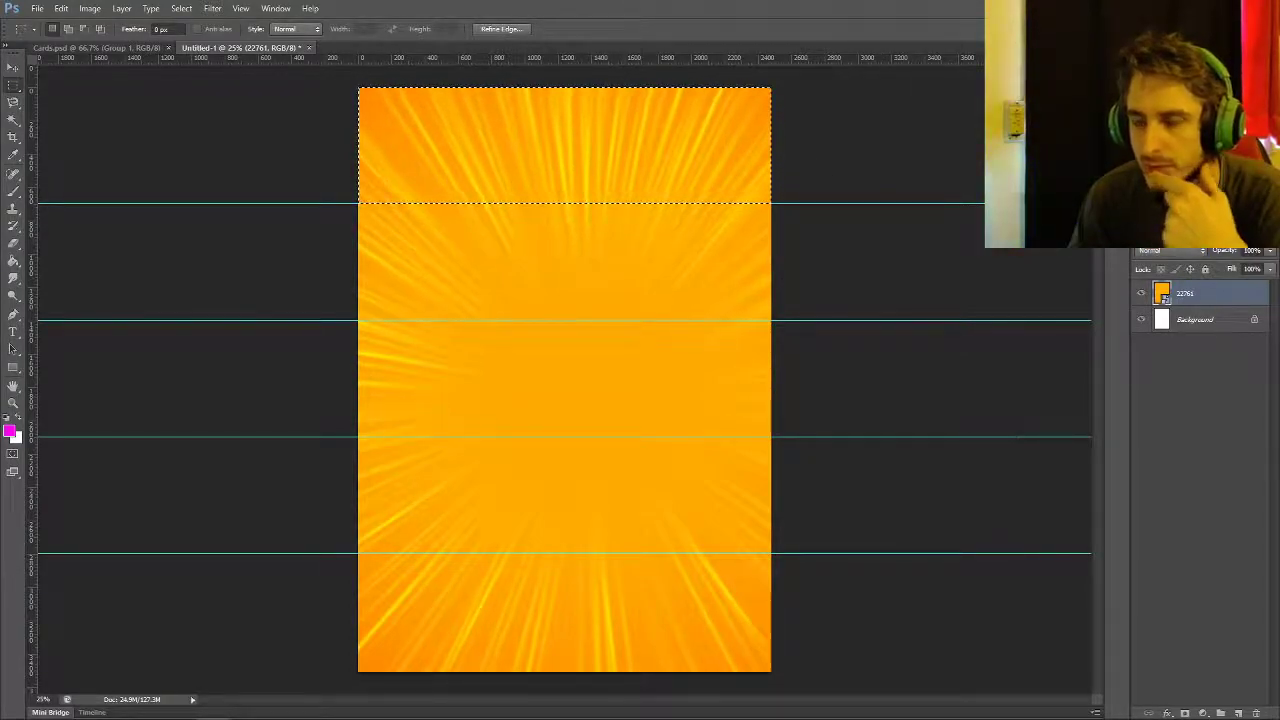
pyautogui.click(1143, 182)
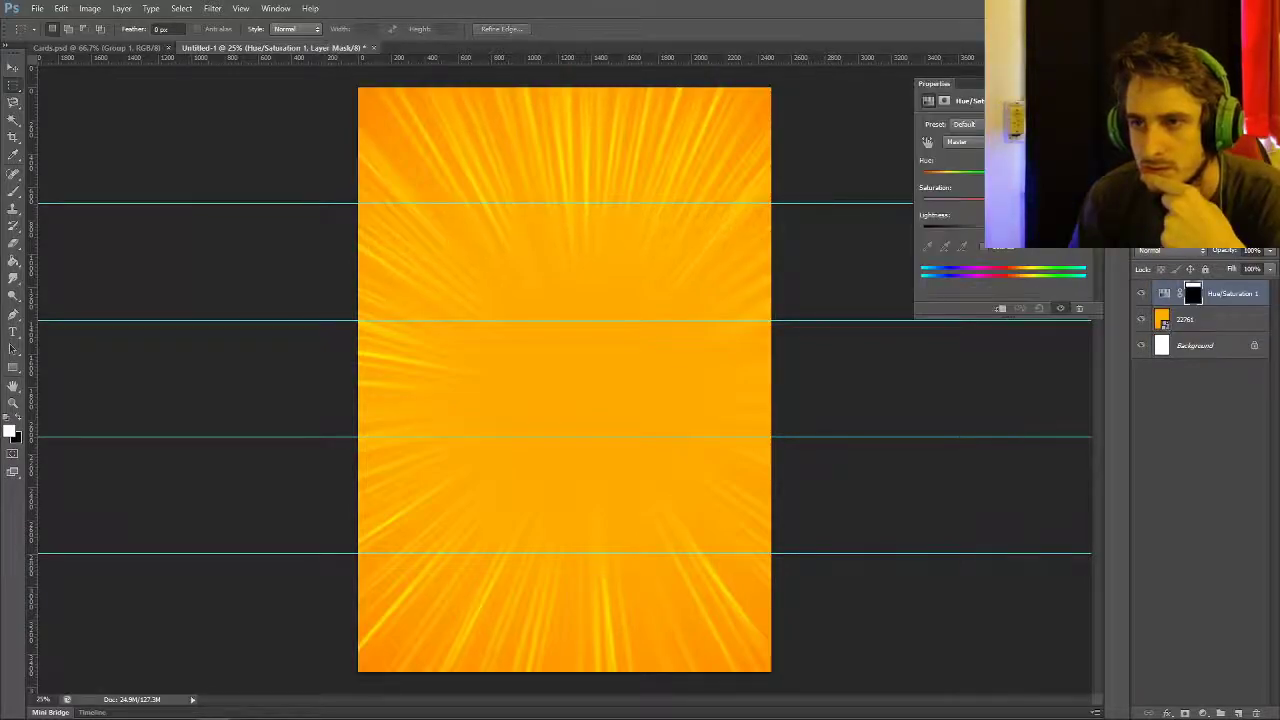
pyautogui.moveTo(1004, 174); pyautogui.dragTo(1030, 174)
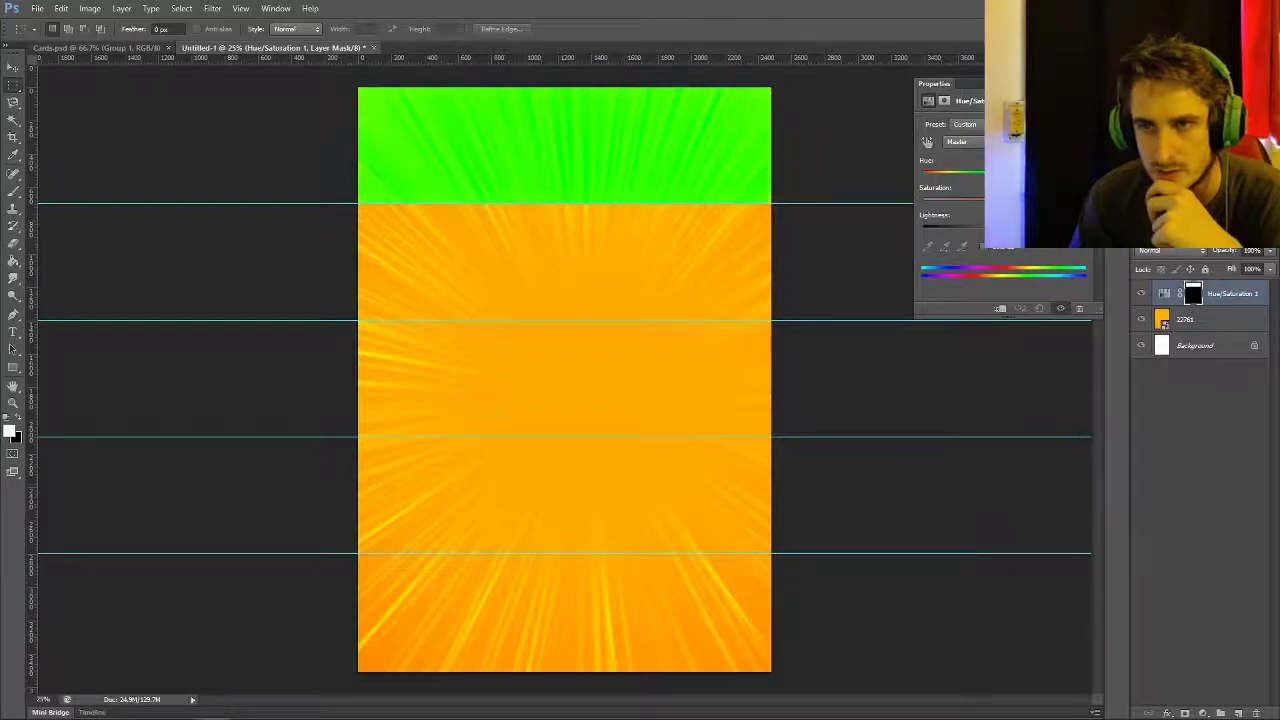
pyautogui.moveTo(1004, 229); pyautogui.dragTo(988, 229)
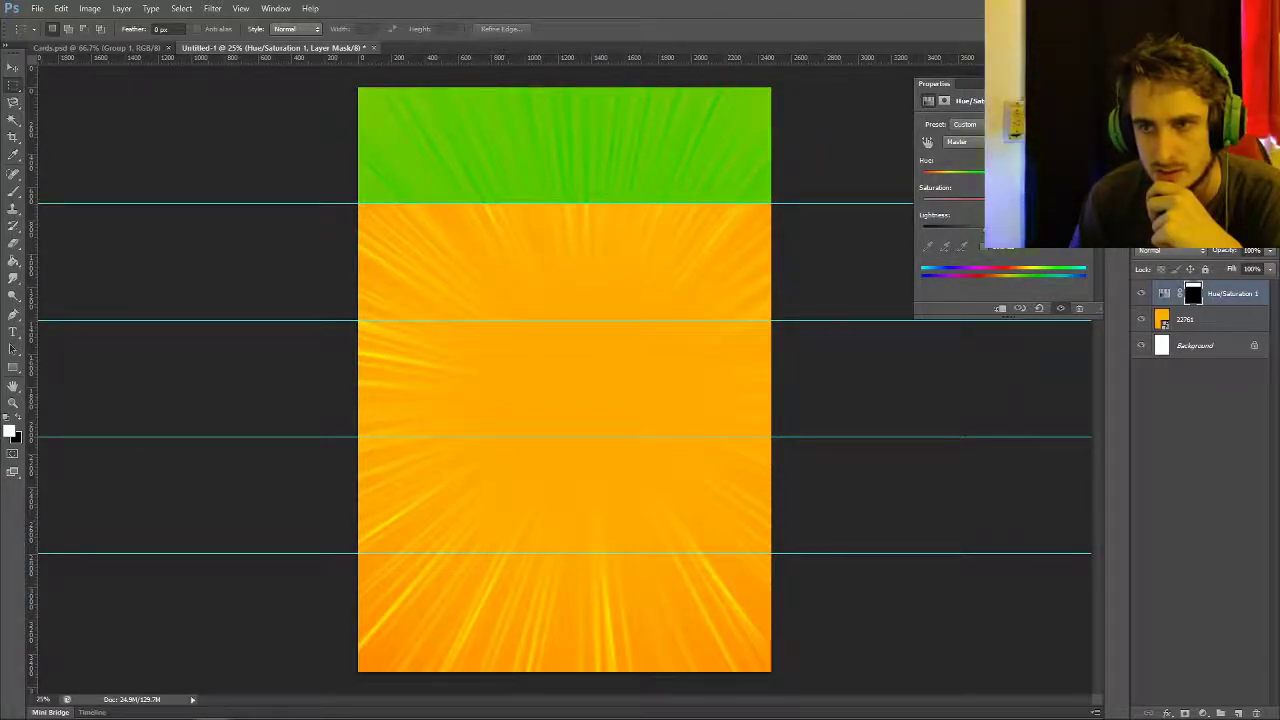
pyautogui.moveTo(1004, 201); pyautogui.dragTo(990, 201)
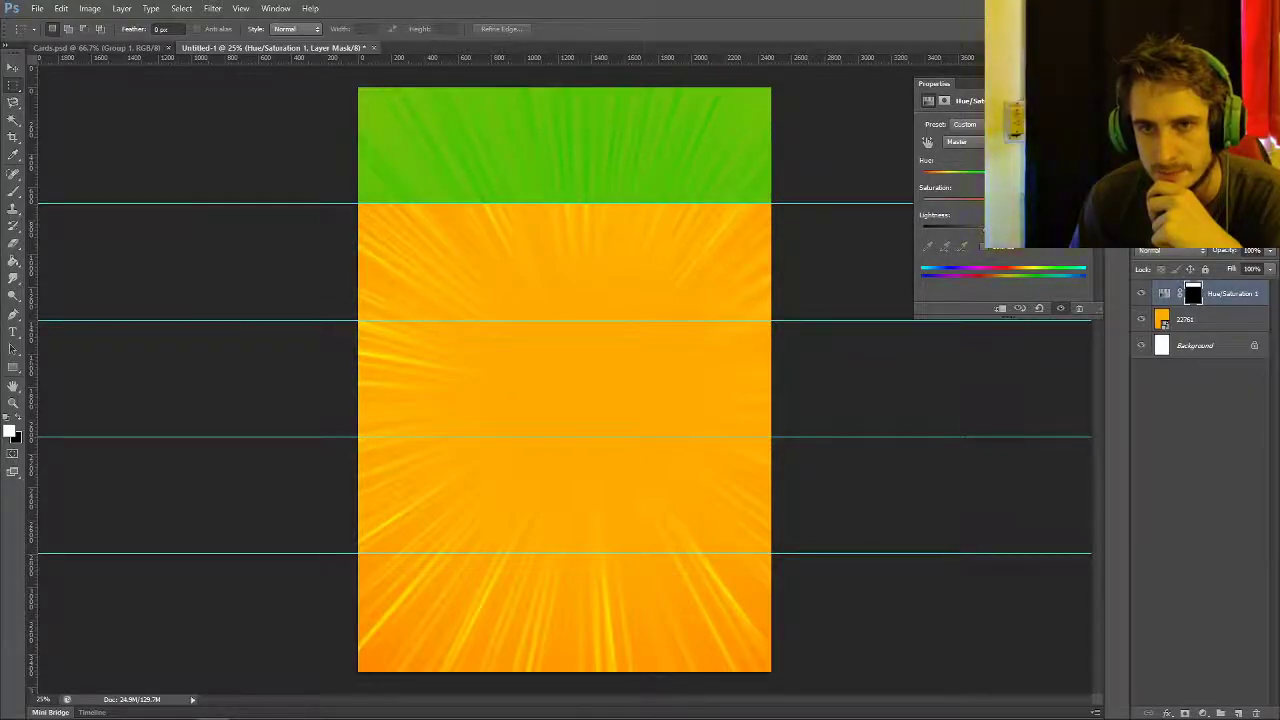
pyautogui.click(1084, 84)
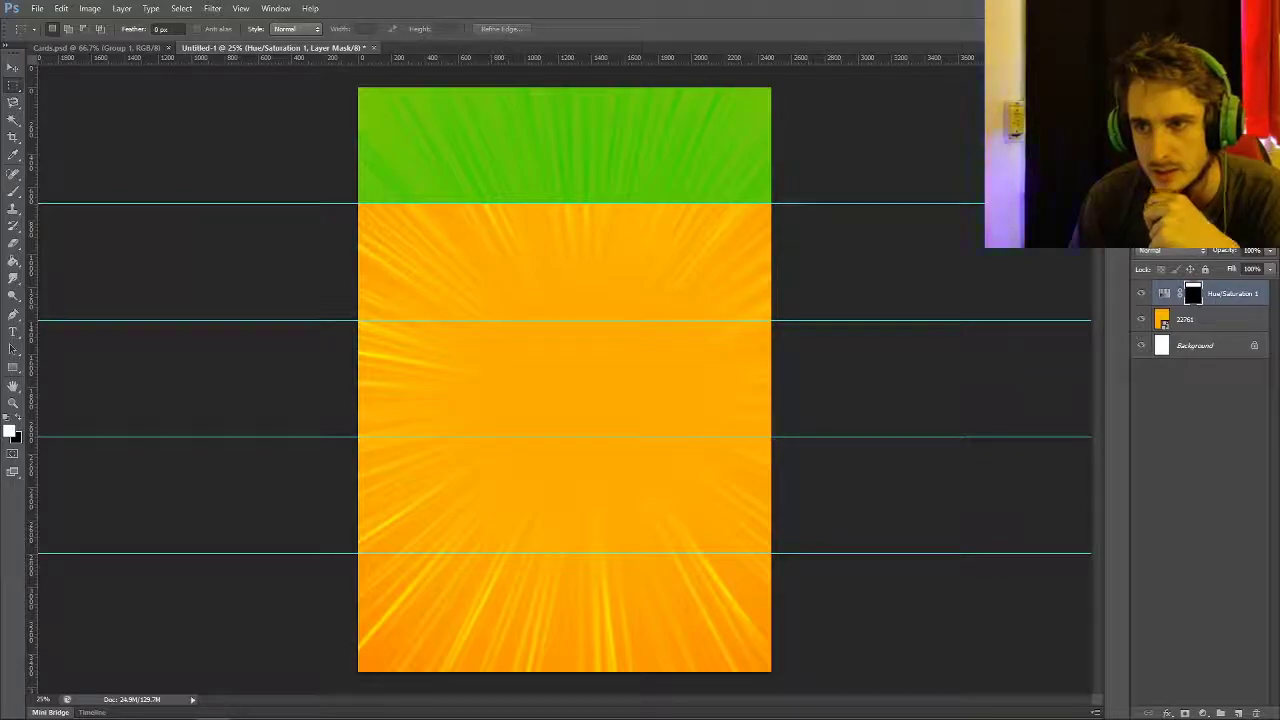
# - Select the second band of the 22761 layer and recolour it muted olive green with its own Hue/Saturation adjustment
pyautogui.click(1220, 319)
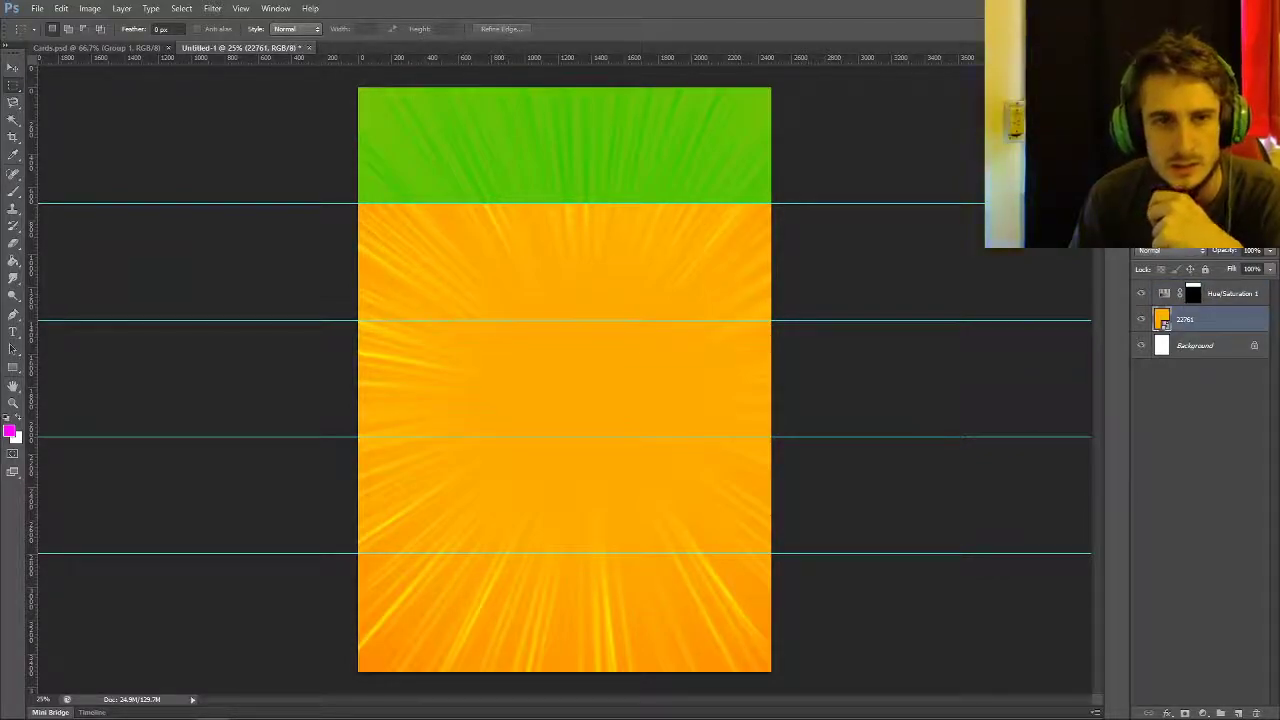
pyautogui.moveTo(358, 203); pyautogui.dragTo(771, 320)
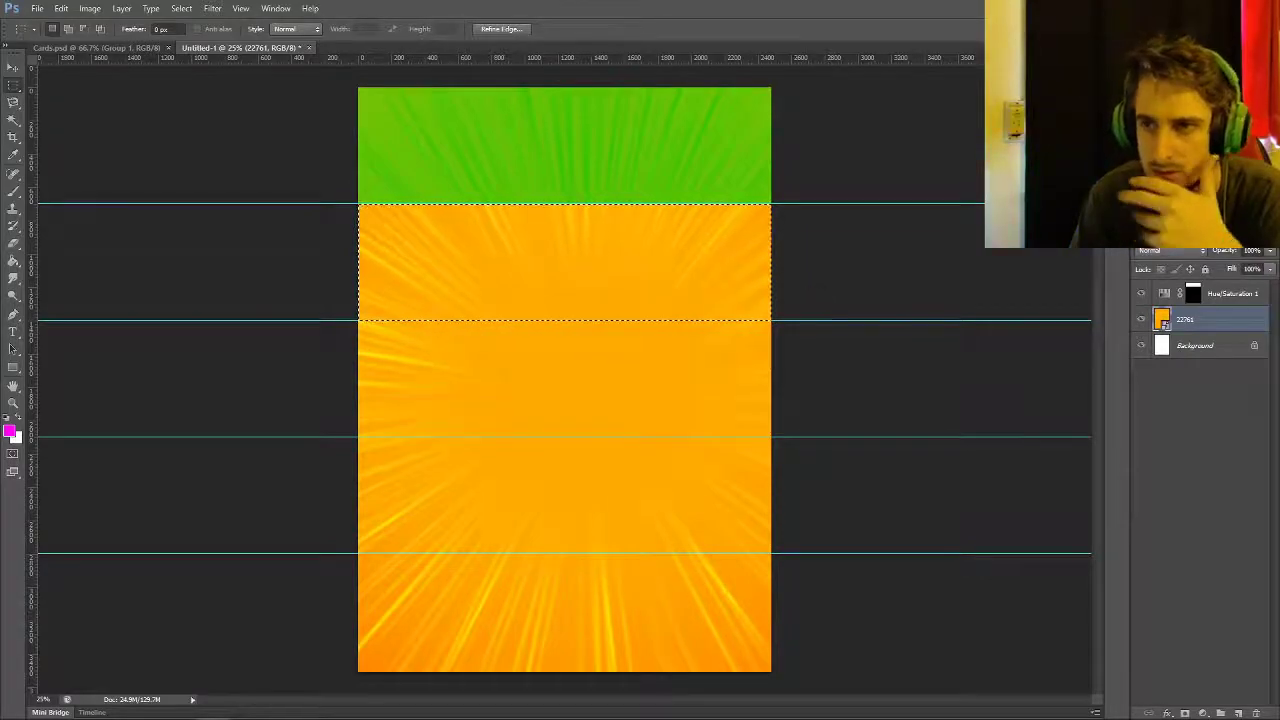
pyautogui.click(1150, 60)
pyautogui.moveTo(1003, 174); pyautogui.dragTo(988, 228)
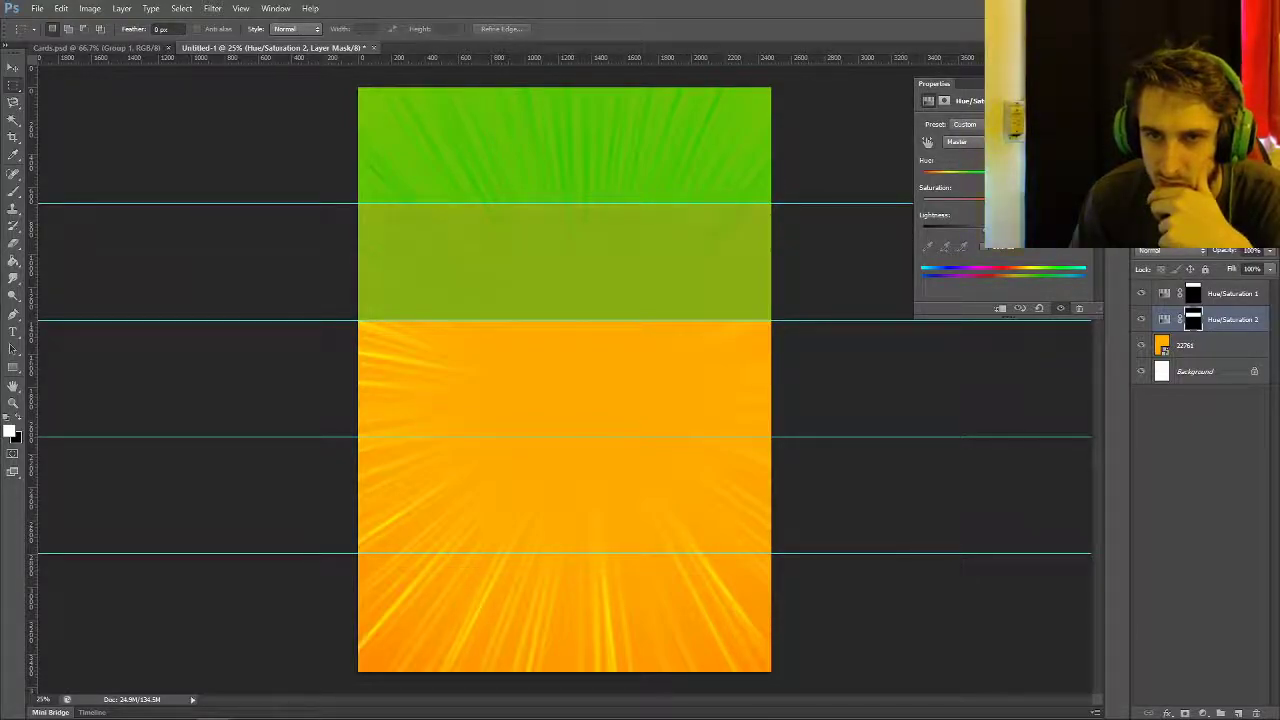
pyautogui.click(1087, 84)
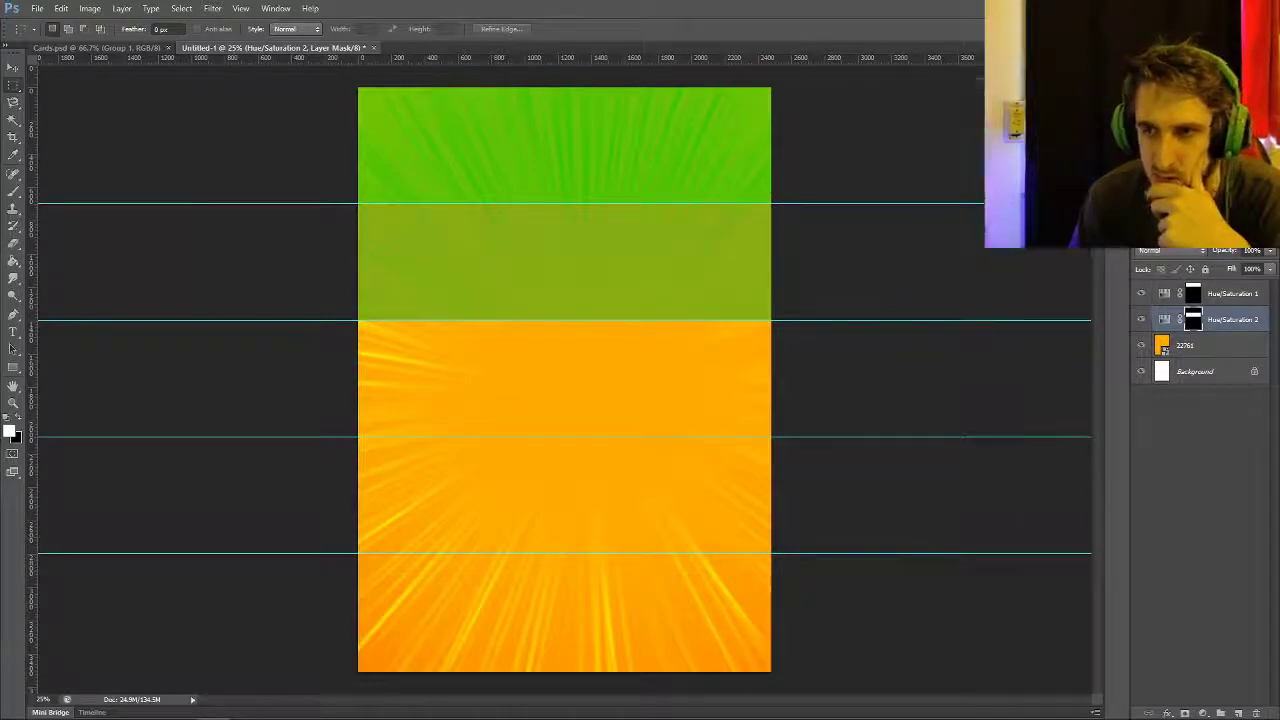
# - Select the fourth band of the 22761 layer and recolour it dull dark orange with a Hue/Saturation adjustment of hue and saturation
pyautogui.click(1220, 345)
pyautogui.moveTo(360, 321); pyautogui.dragTo(792, 420)
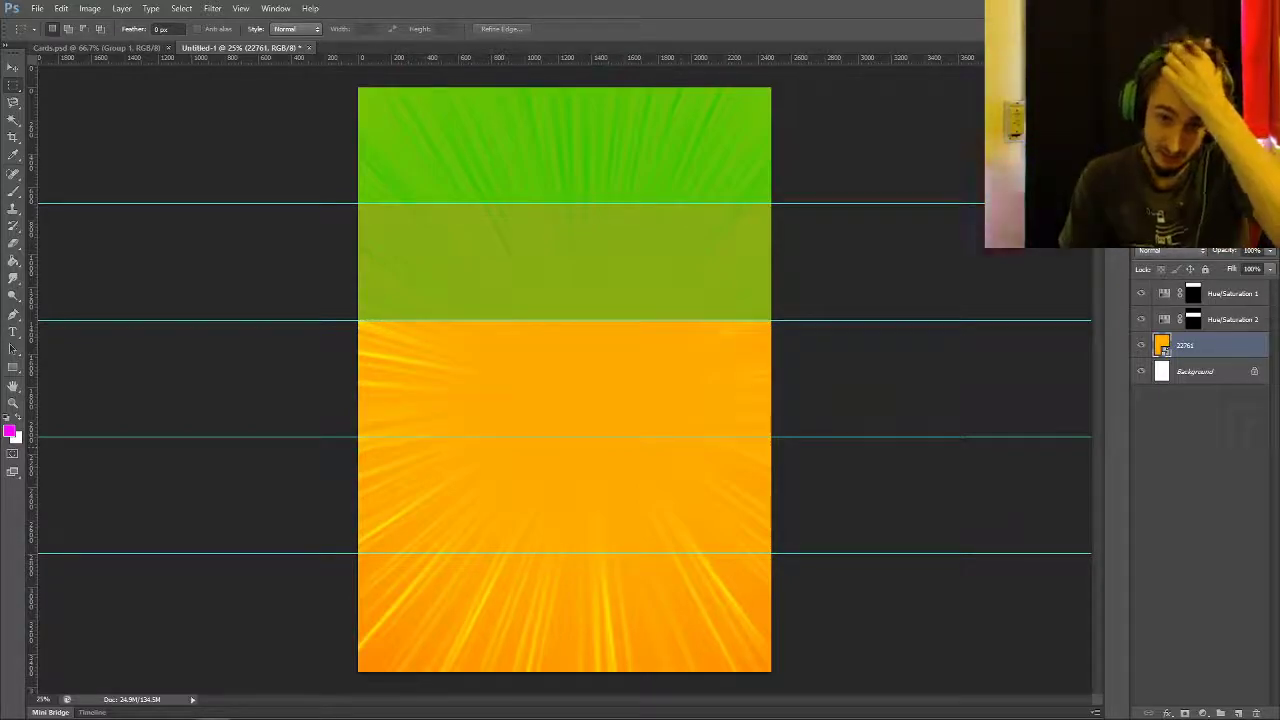
pyautogui.moveTo(360, 437); pyautogui.dragTo(776, 553)
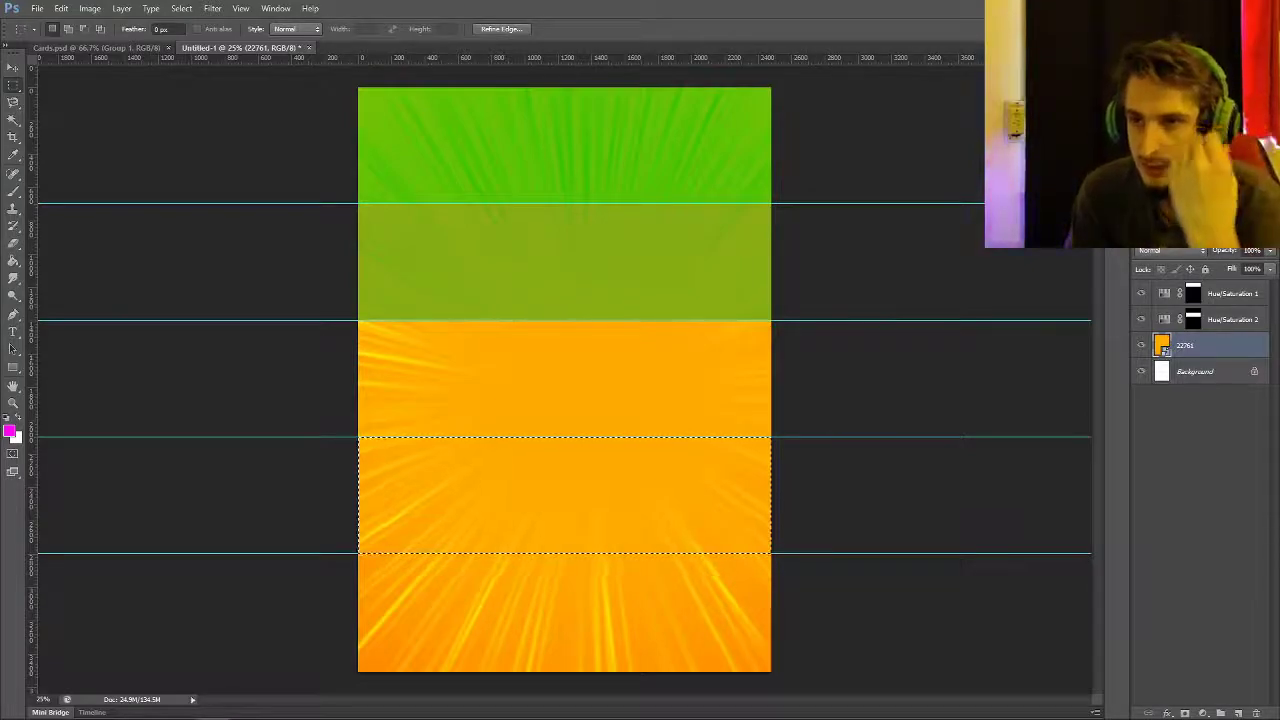
pyautogui.click(1142, 181)
pyautogui.moveTo(1003, 174); pyautogui.dragTo(998, 174)
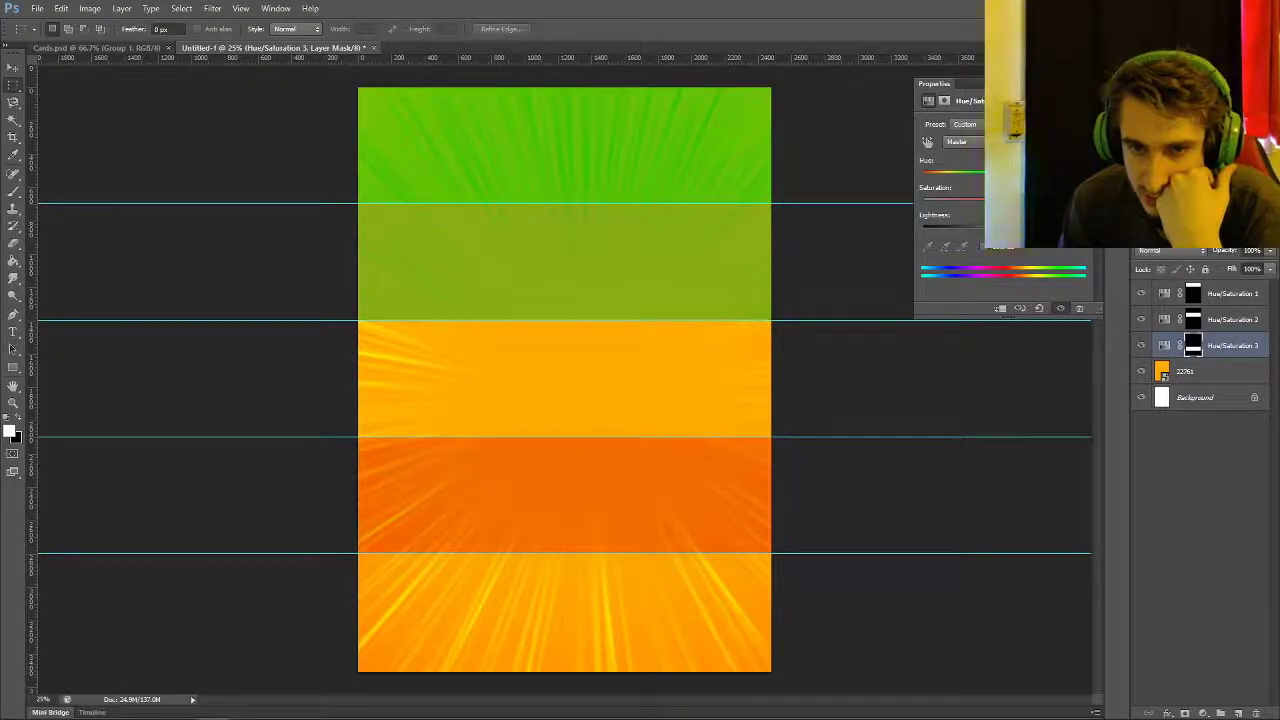
pyautogui.moveTo(1003, 202); pyautogui.dragTo(988, 202)
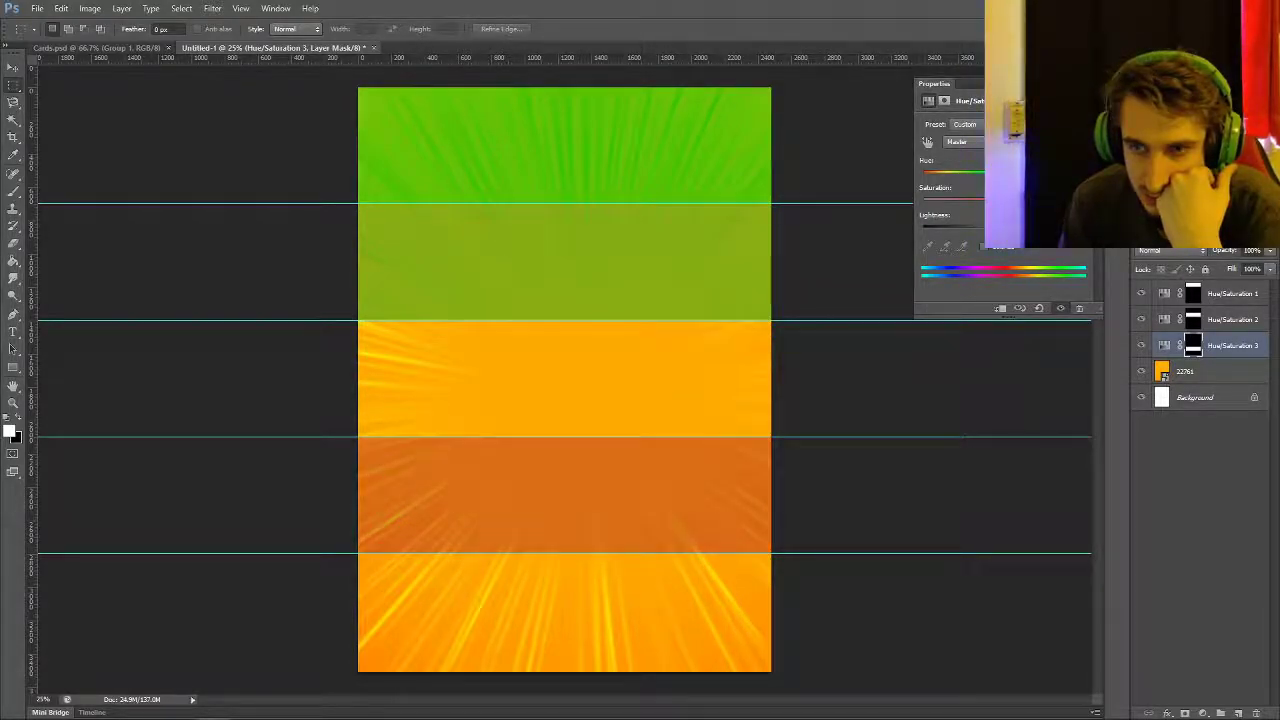
# - Select the bottom band of the 22761 layer and shift its hue to bright red with a Hue/Saturation adjustment
pyautogui.click(1220, 371)
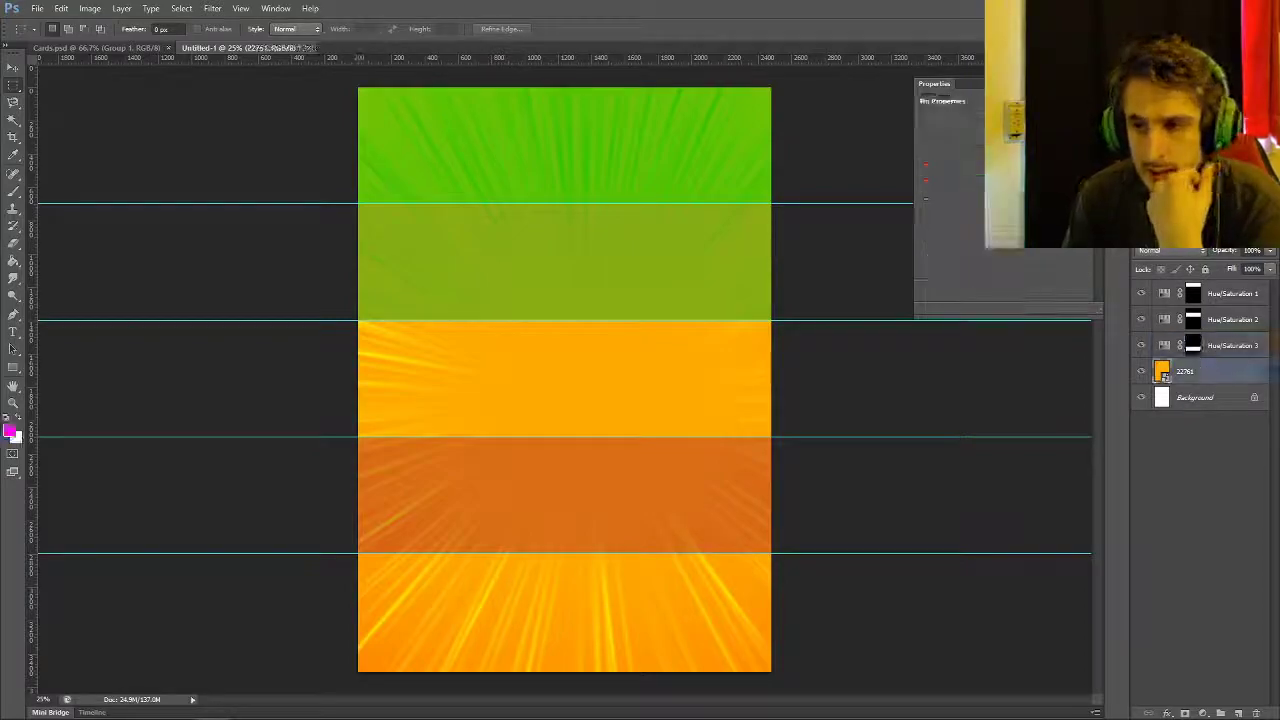
pyautogui.moveTo(360, 553); pyautogui.dragTo(798, 642)
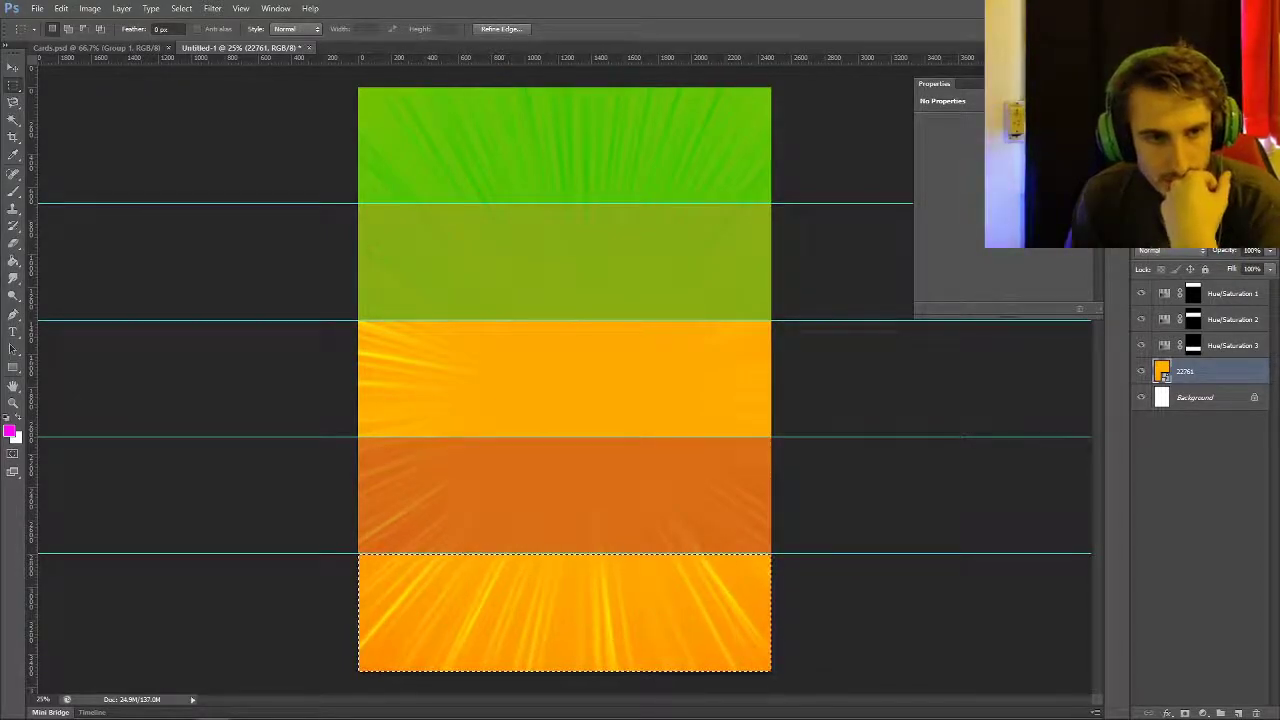
pyautogui.click(996, 150)
pyautogui.moveTo(1003, 174); pyautogui.dragTo(993, 174)
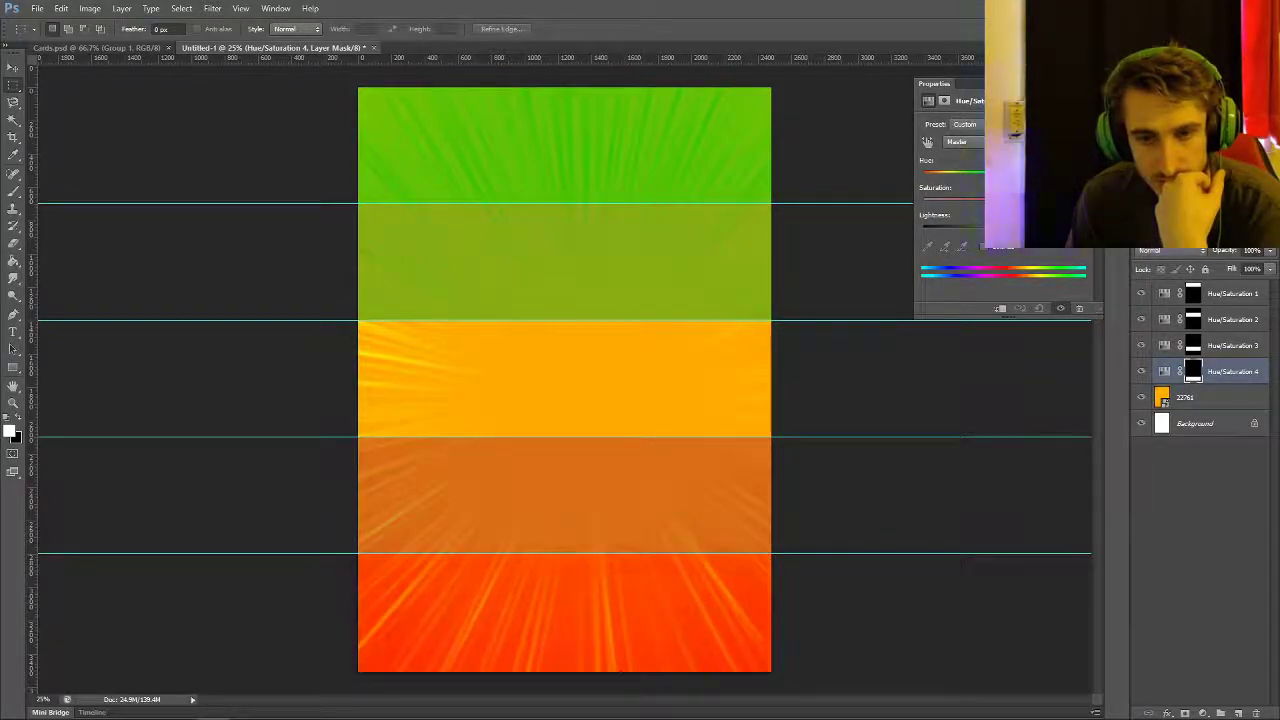
pyautogui.click(1200, 530)
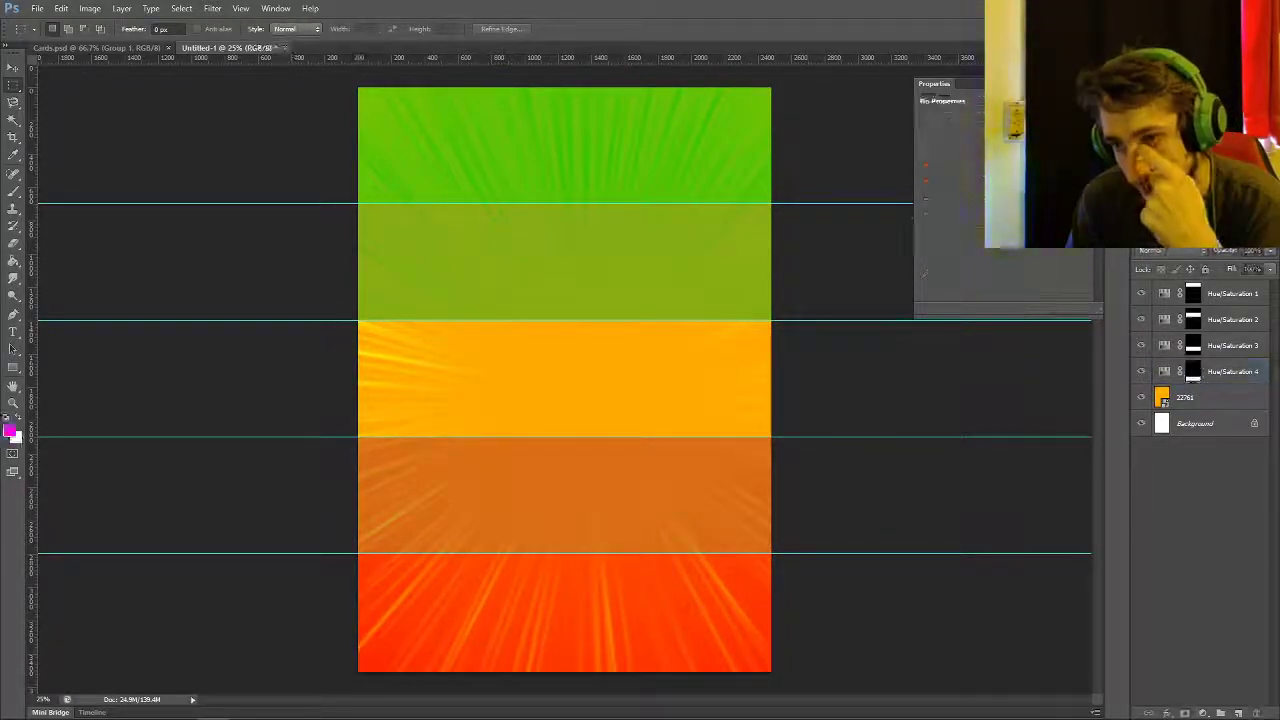
# - Set the foreground colour to white (ffffff)
pyautogui.click(1085, 84)
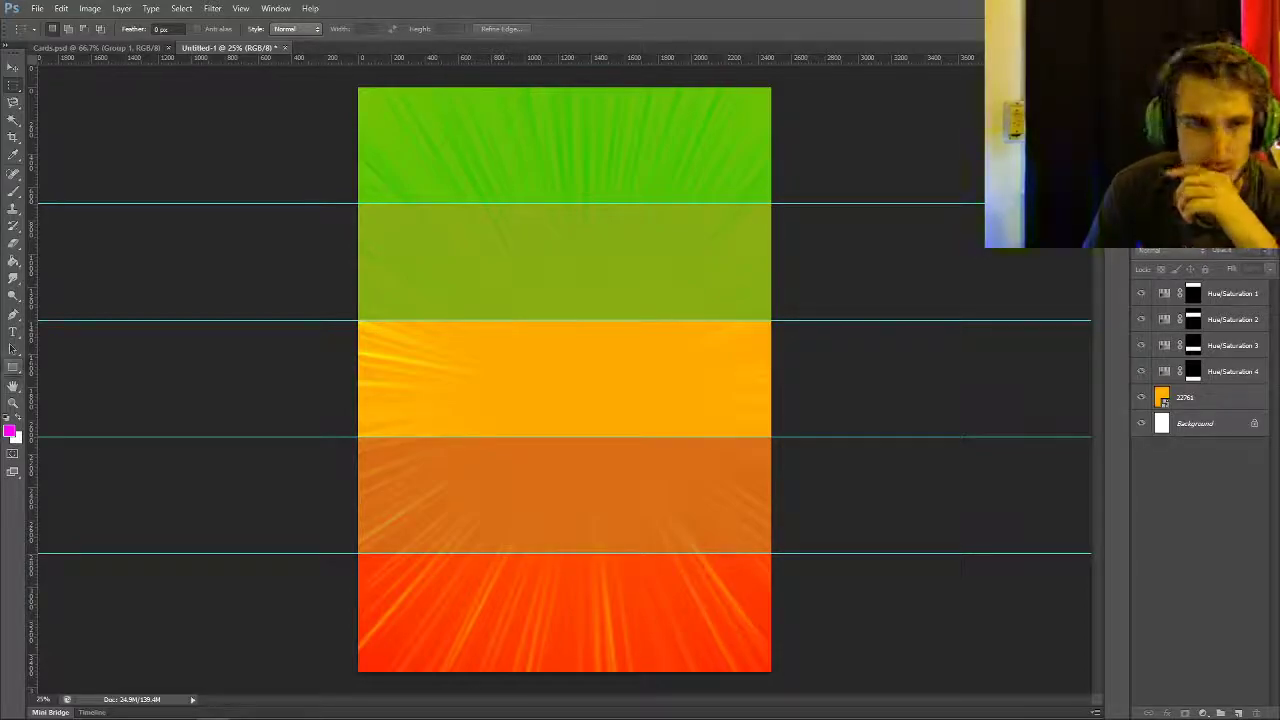
pyautogui.press('i')
pyautogui.click(10, 431)
pyautogui.click(505, 420)
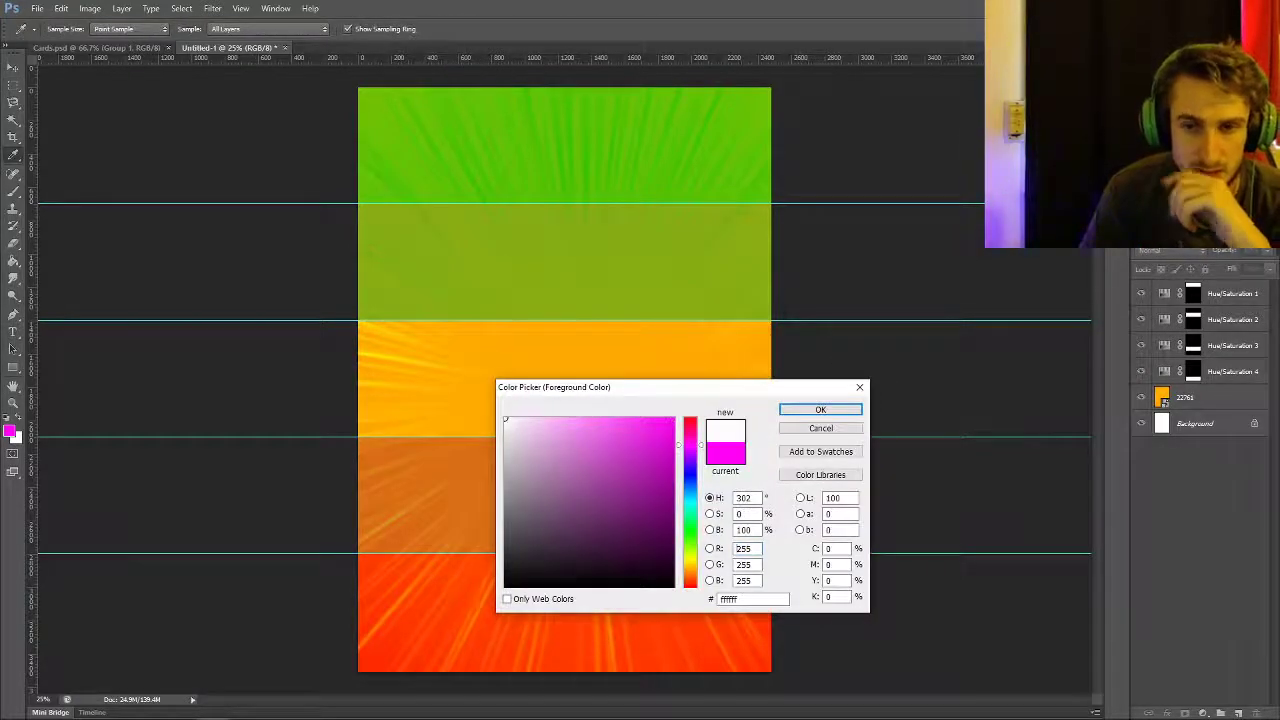
pyautogui.press('Return')
# - Convert the 22761 layer and its four Hue/Saturation adjustment layers into a single smart object
pyautogui.press('m')
pyautogui.click(1164, 400)
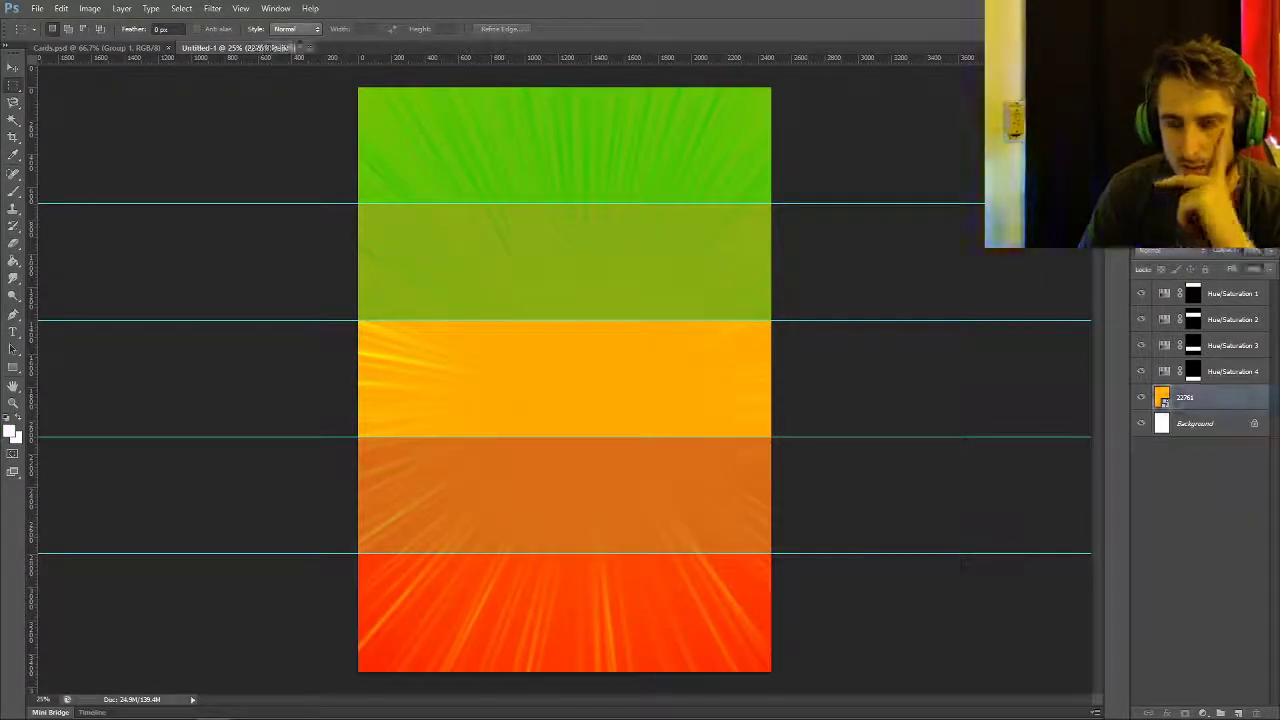
pyautogui.keyDown('shift'); pyautogui.click(1235, 293); pyautogui.keyUp('shift')
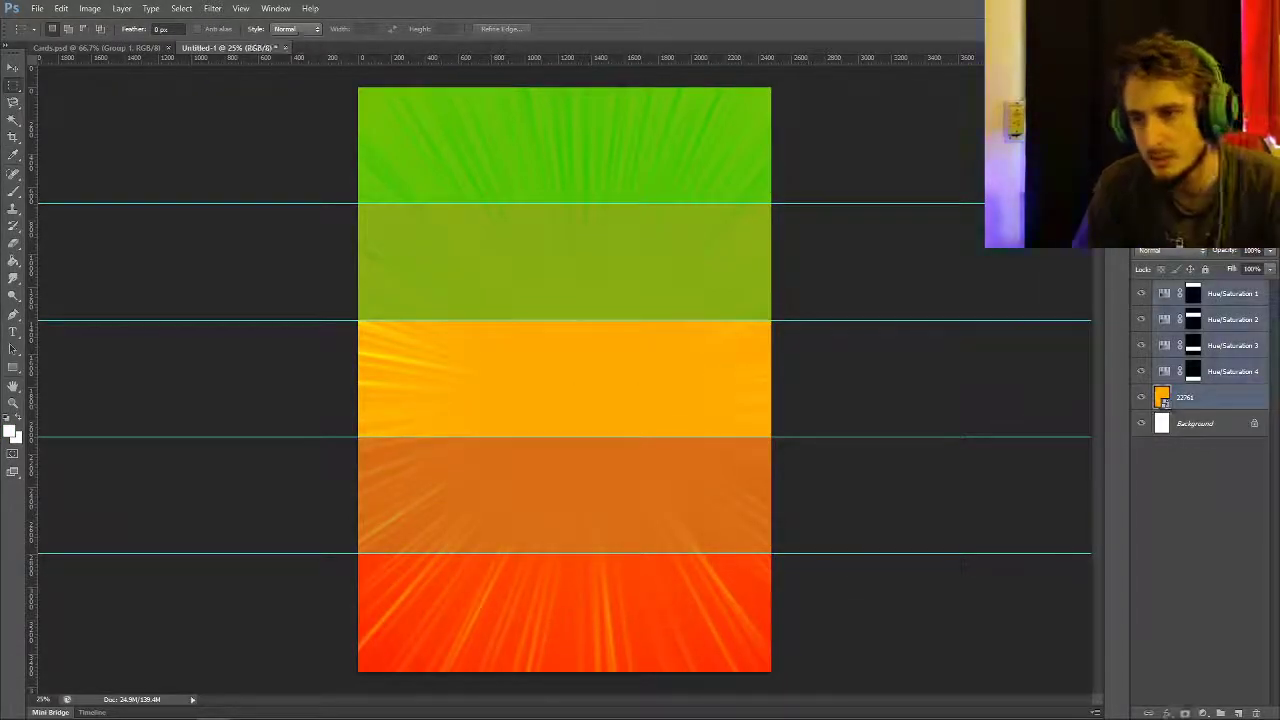
pyautogui.rightClick(1240, 292)
pyautogui.click(1130, 341)
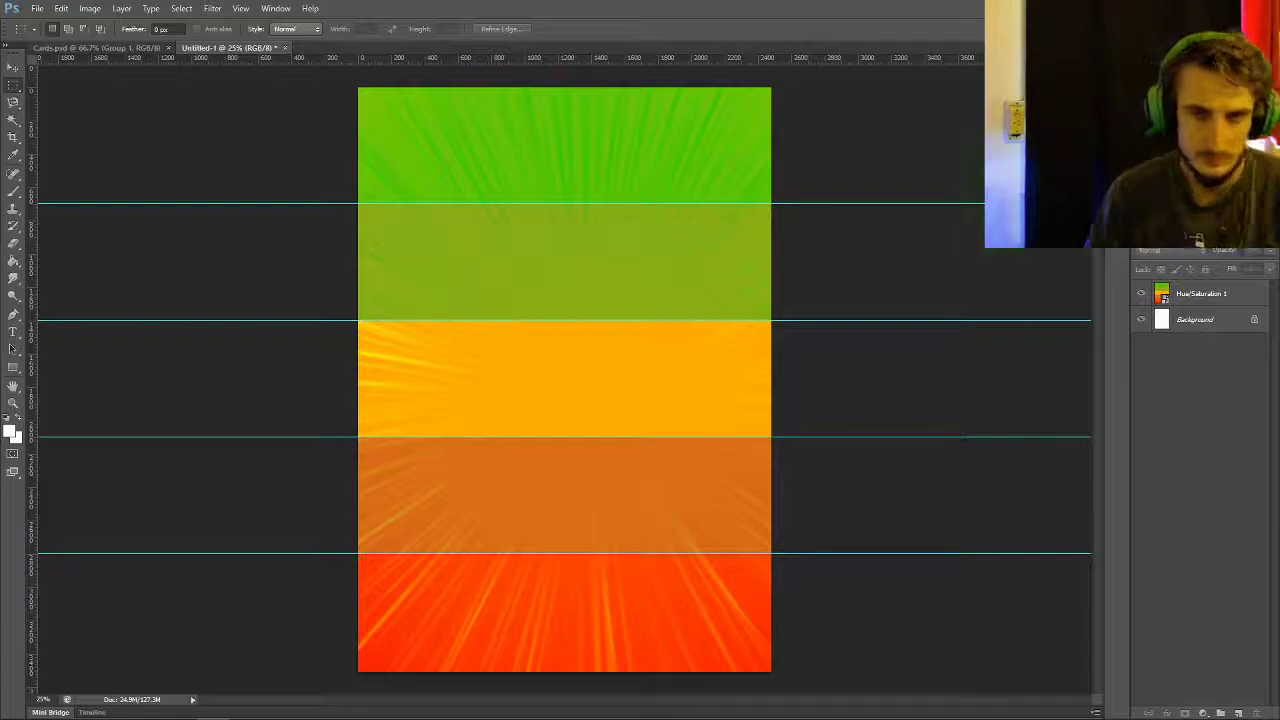
# - Add the text "Player 2" in white 72 pt Comic Book at the upper-left corner of the green band
pyautogui.press('t')
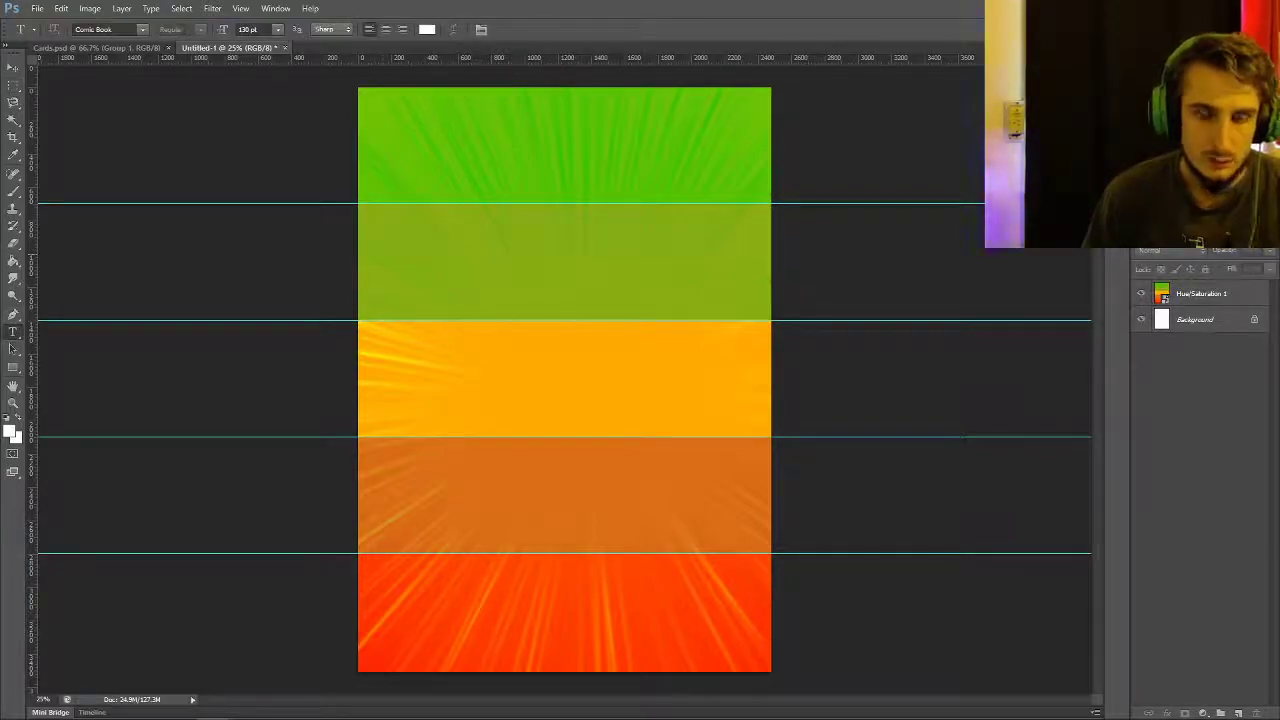
pyautogui.click(364, 86)
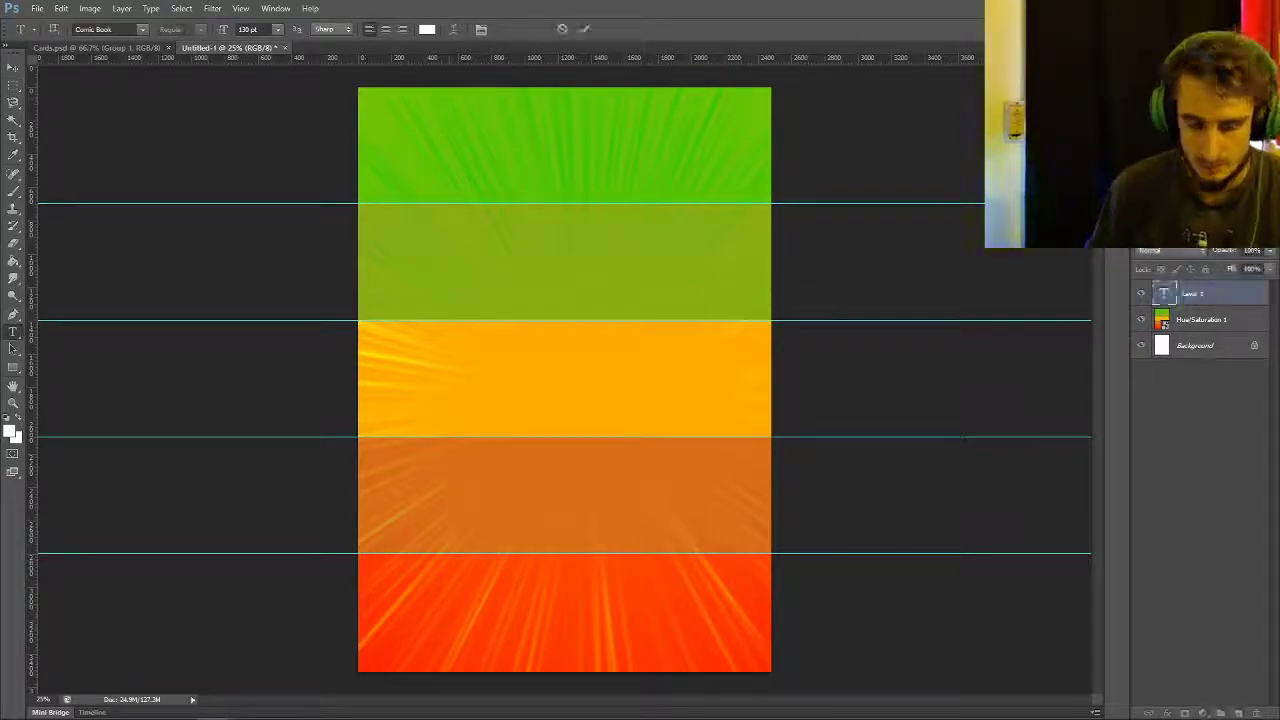
pyautogui.click(278, 29)
pyautogui.click(277, 254)
pyautogui.write('Player 2')
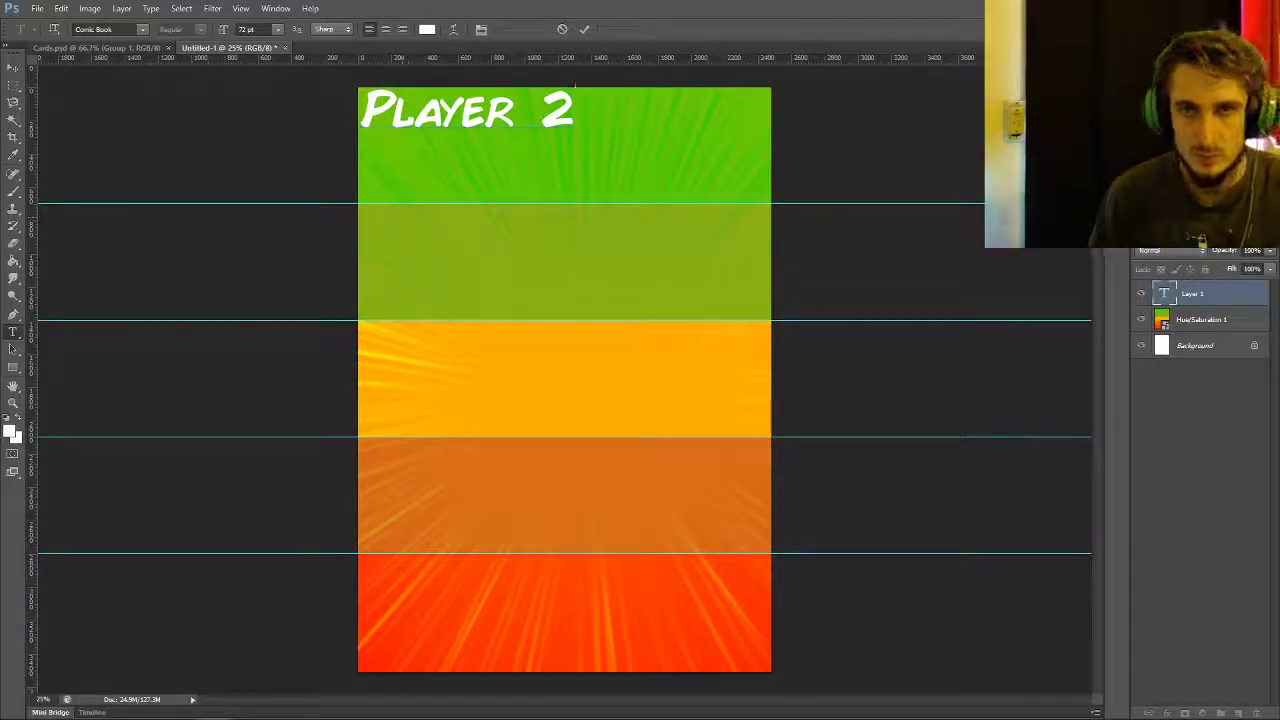
pyautogui.click(584, 29)
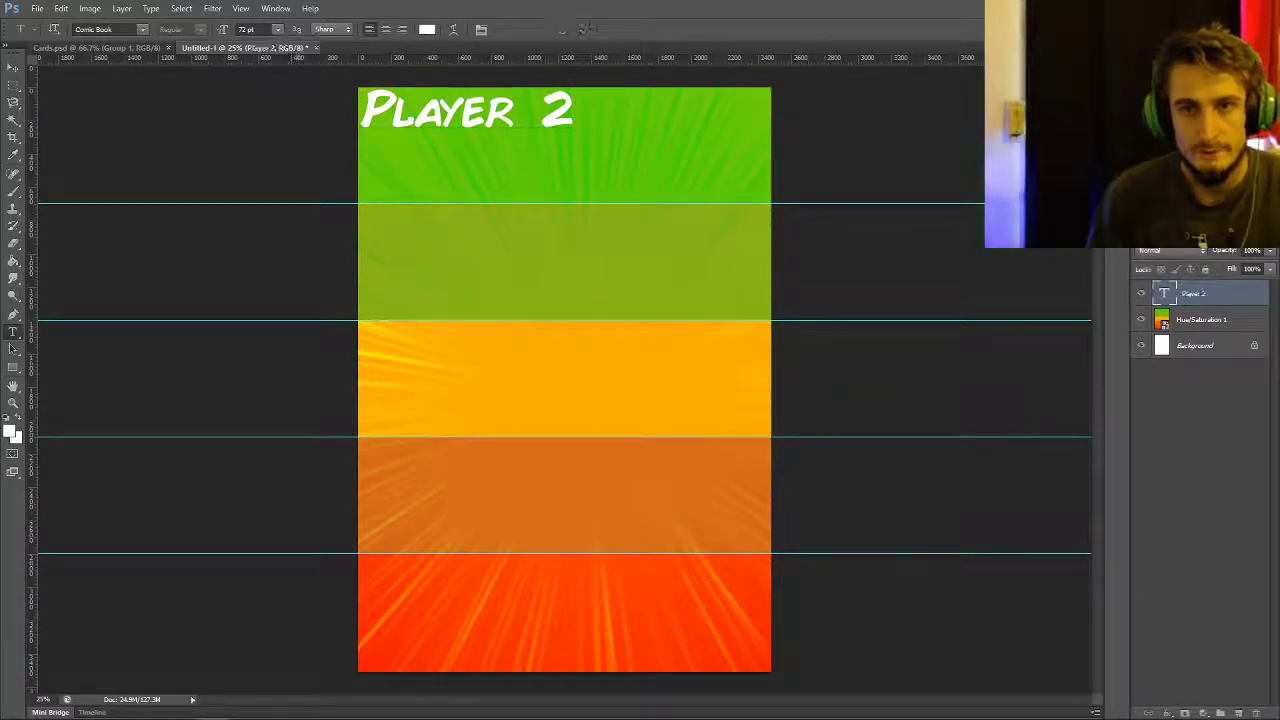
# - Add the text "Player 1" at the lower-left corner of the red band
pyautogui.click(366, 658)
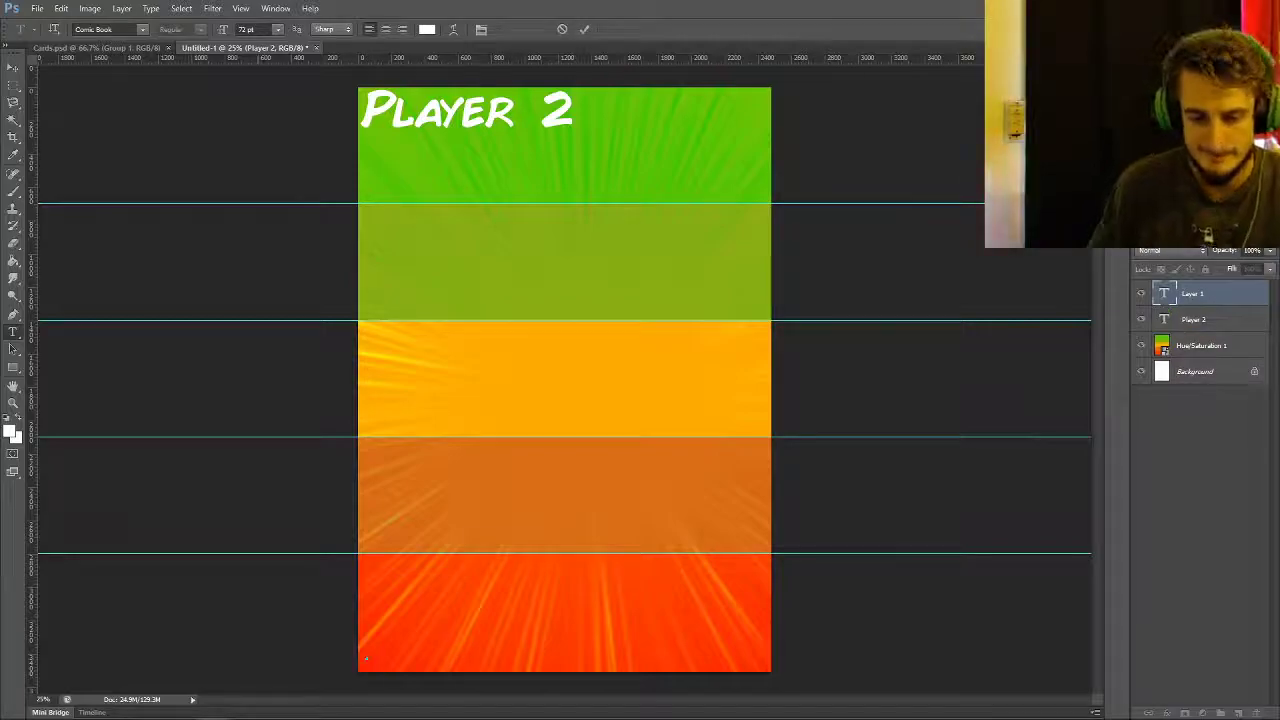
pyautogui.write('Player 1')
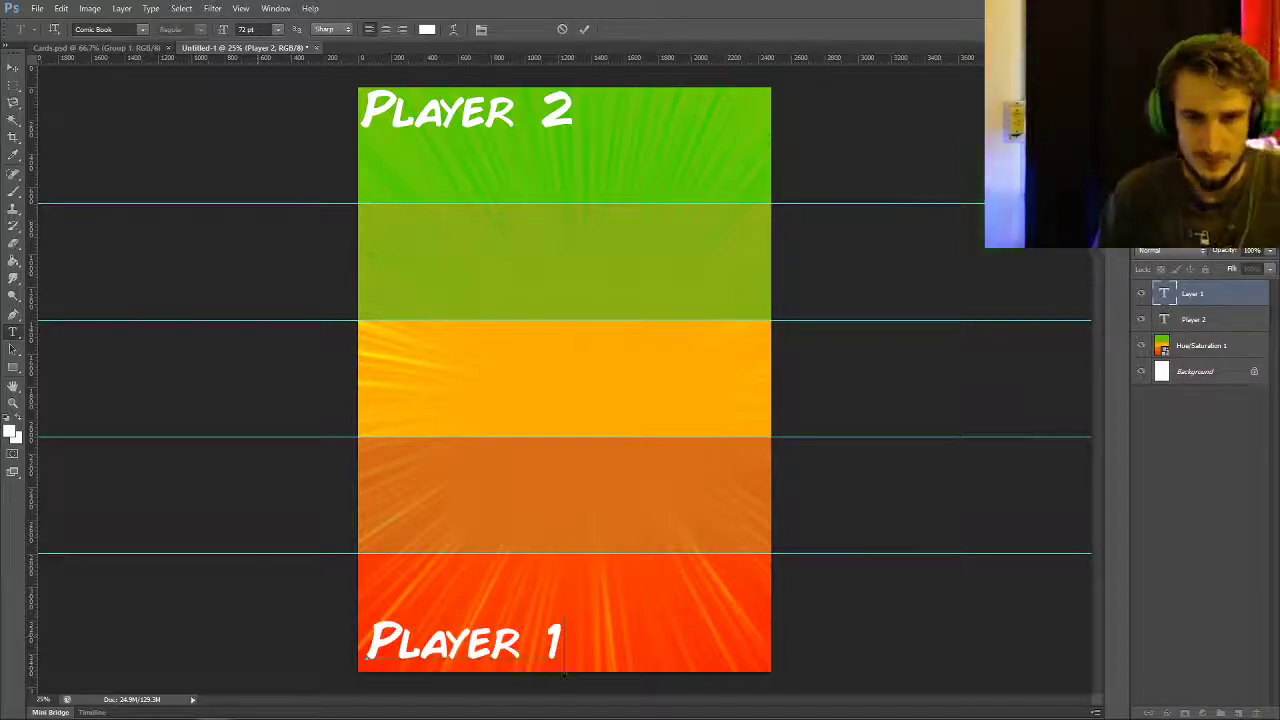
pyautogui.moveTo(564, 674); pyautogui.dragTo(559, 677)
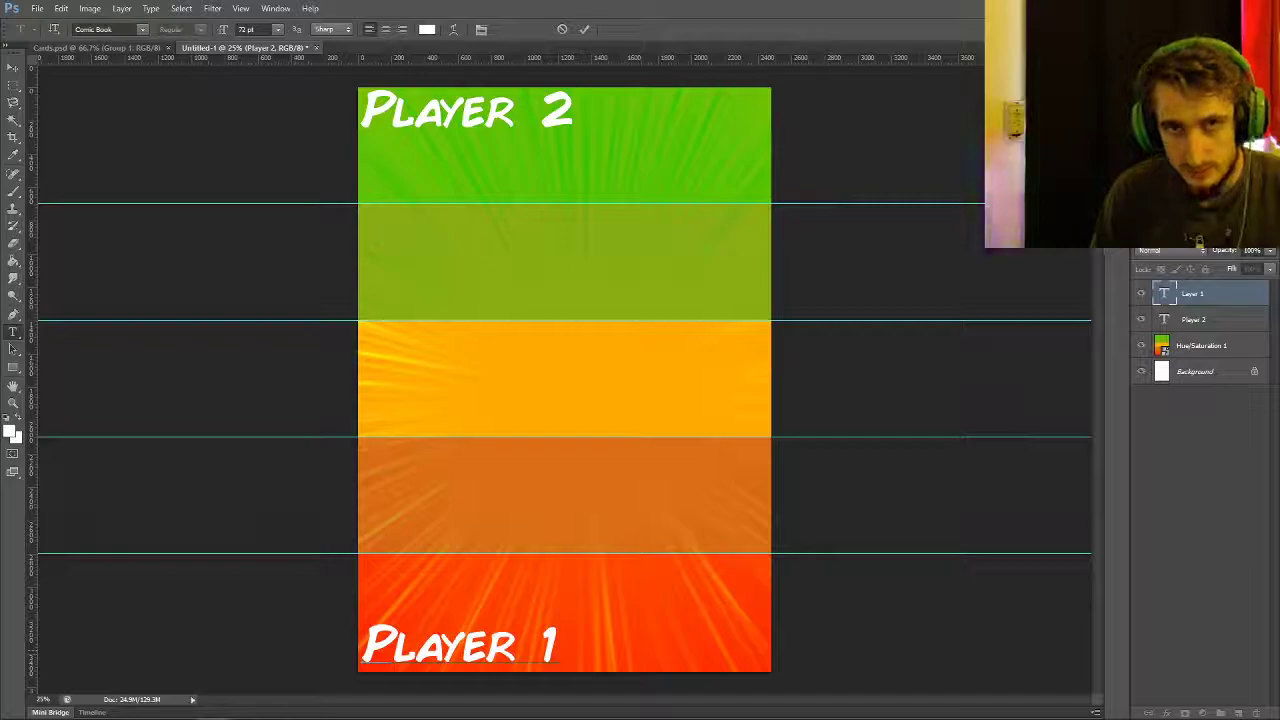
pyautogui.hotkey('ctrl', 'Return')
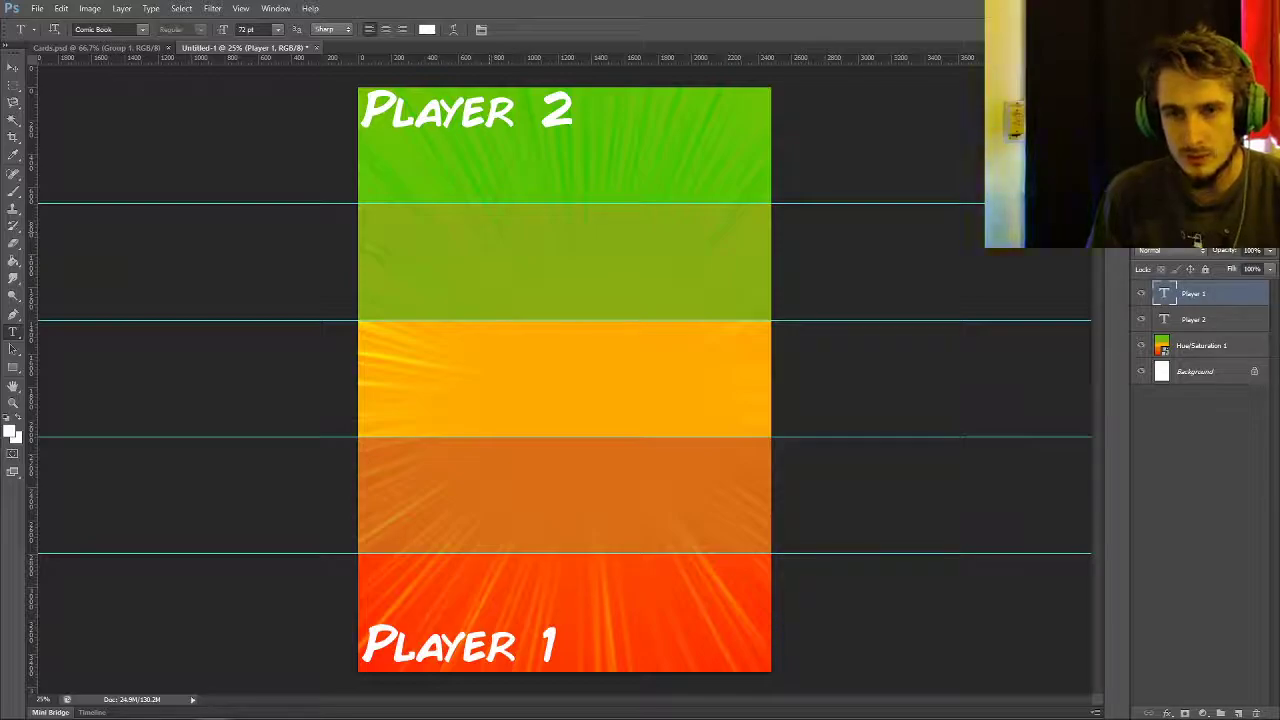
# - Rotate the "Player 2" text 180° and move it to the upper-right corner of the green band
pyautogui.press('m')
pyautogui.rightClick(440, 106)
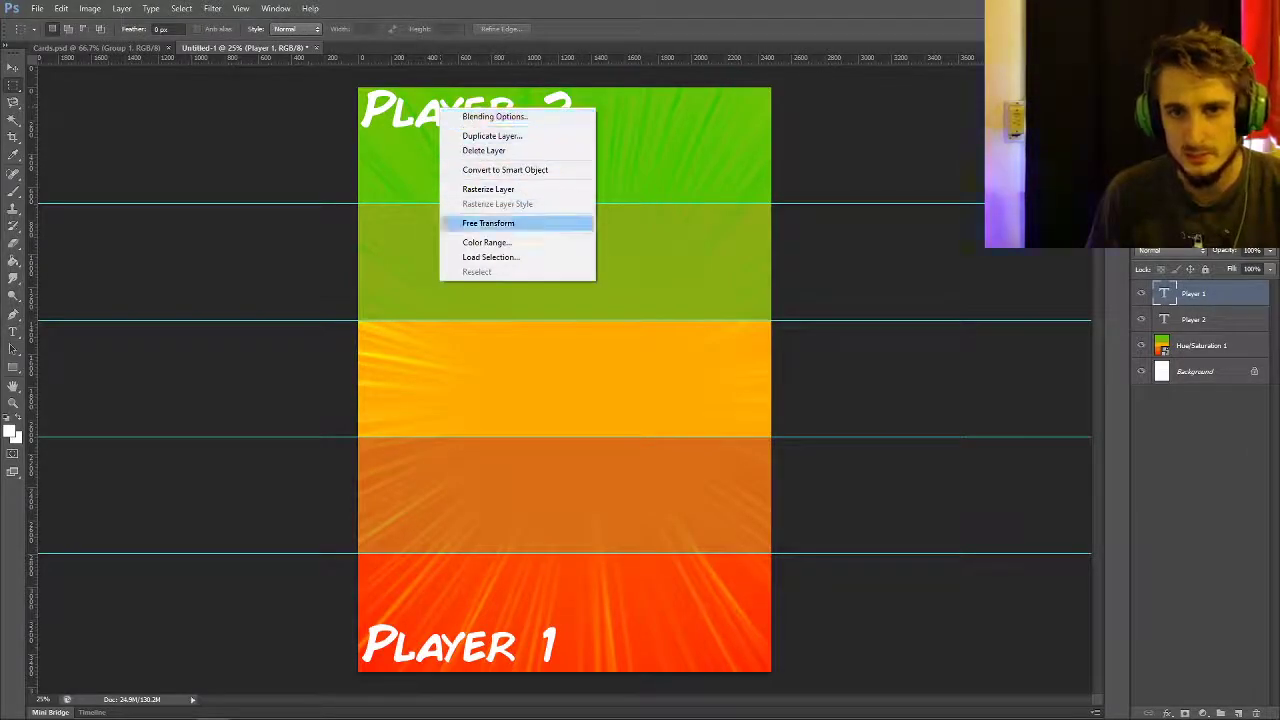
pyautogui.click(1193, 319)
pyautogui.rightClick(551, 106)
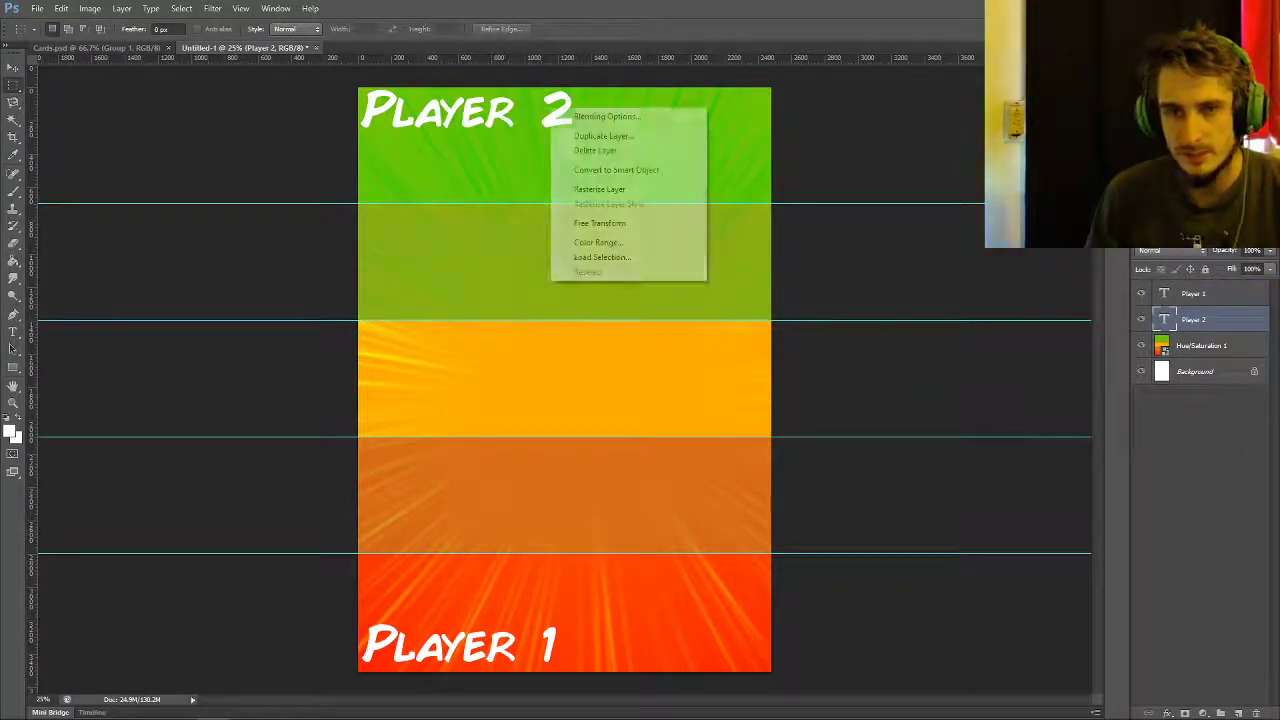
pyautogui.click(600, 223)
pyautogui.rightClick(560, 105)
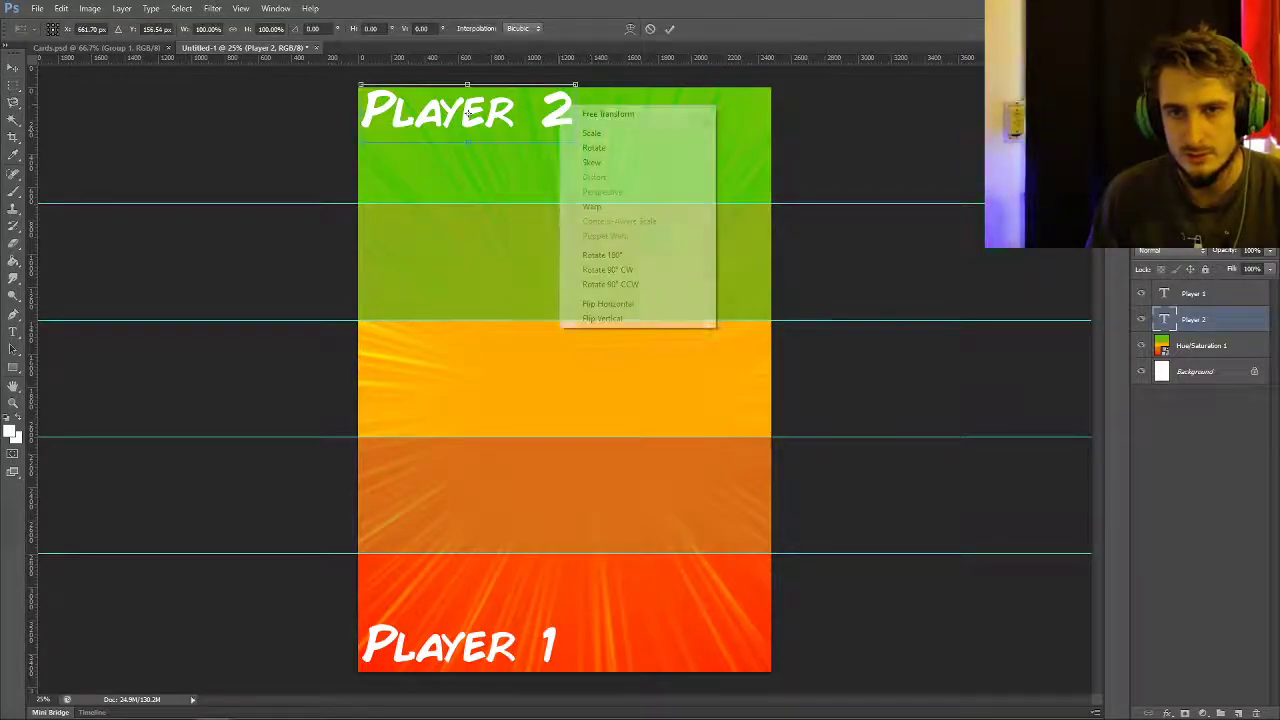
pyautogui.click(602, 255)
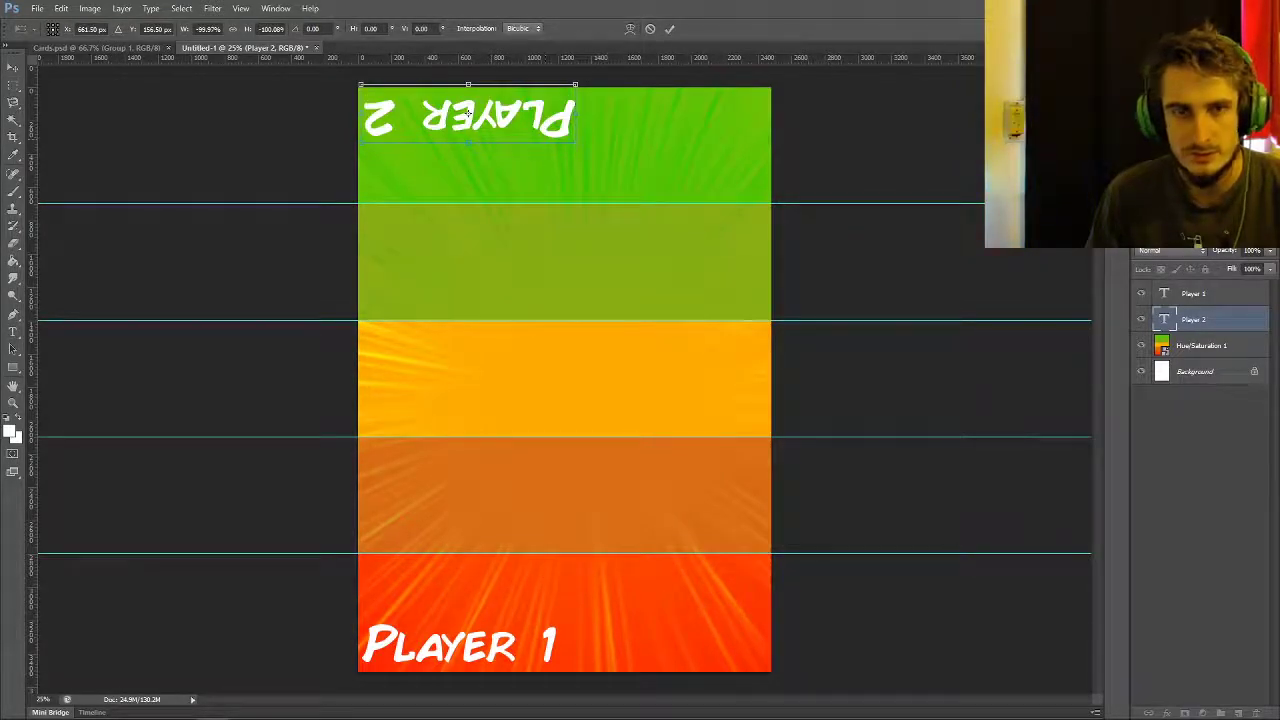
pyautogui.press('v')
pyautogui.press('Return')
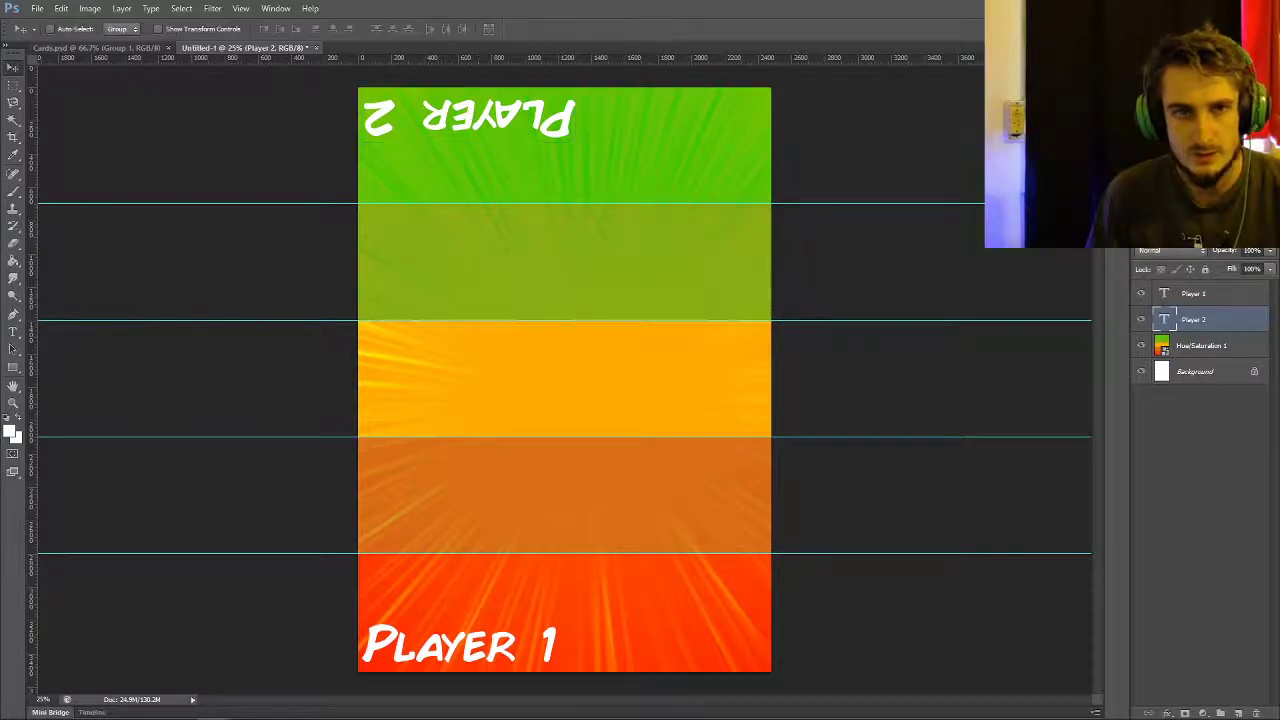
pyautogui.moveTo(458, 94); pyautogui.dragTo(651, 94)
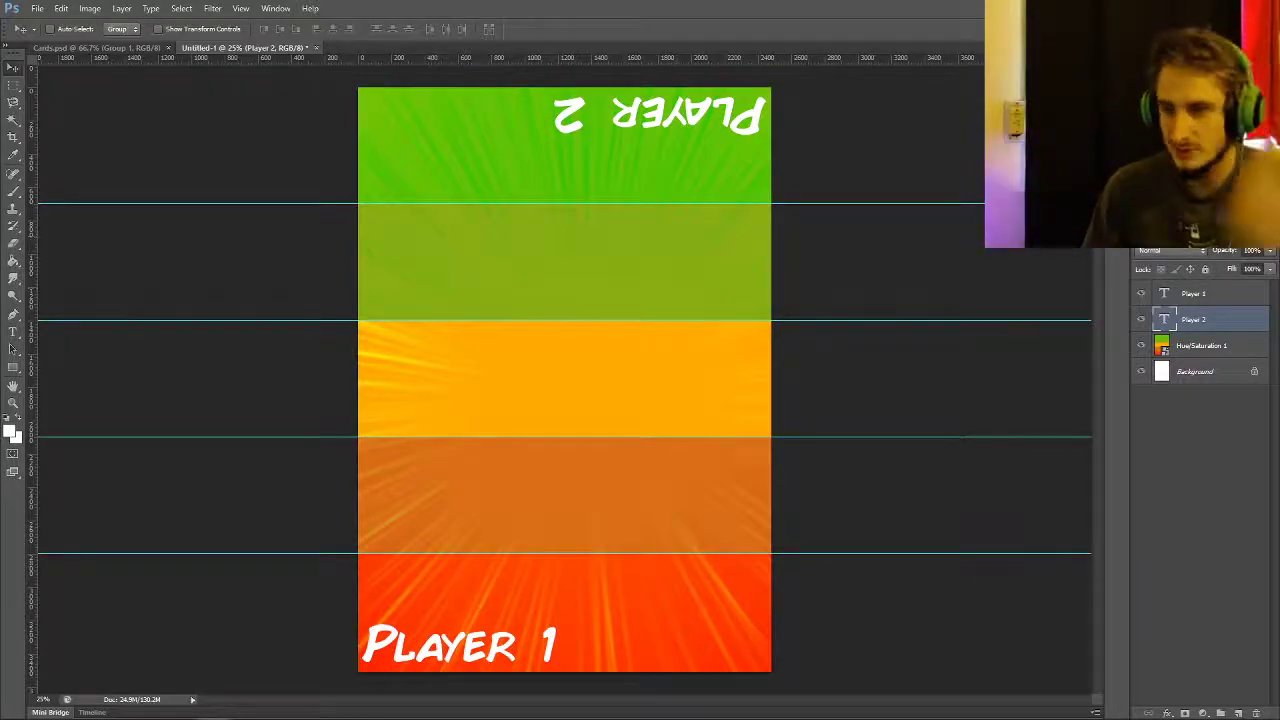
# - Add the text "Draw a Card" at 60 pt above the striped background layer, centred in the olive green second band
pyautogui.click(1201, 345)
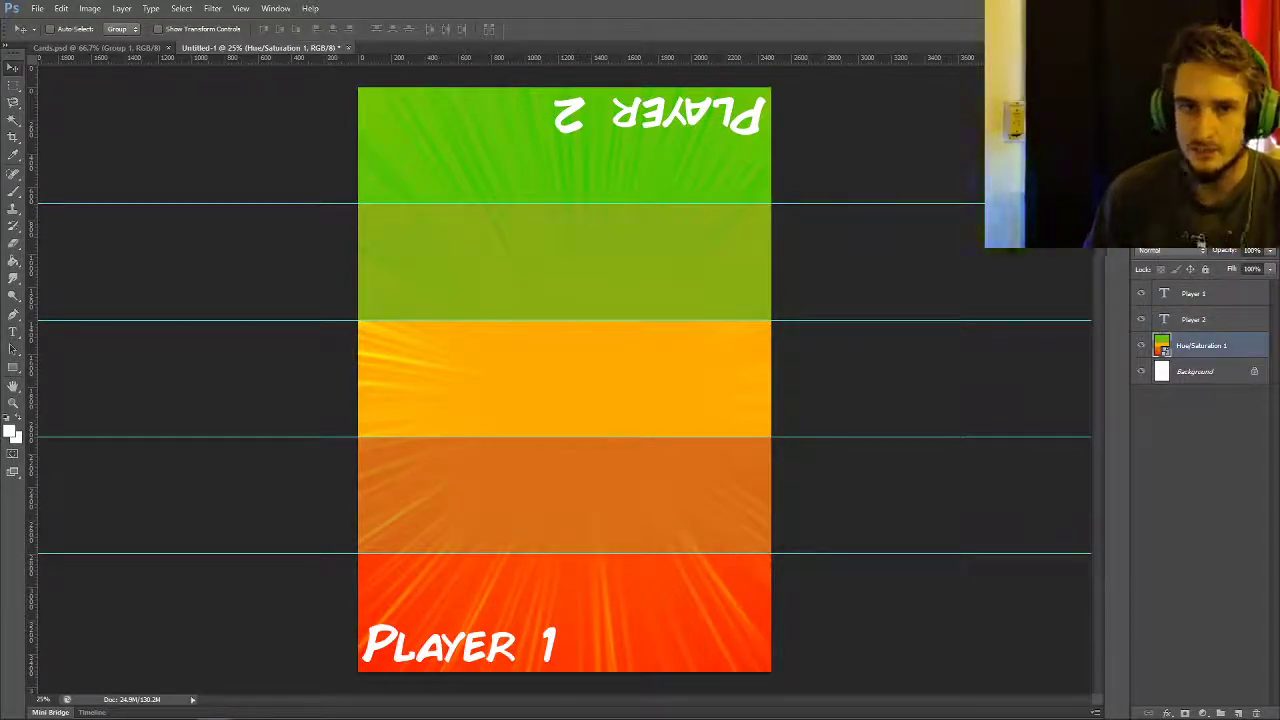
pyautogui.press('t')
pyautogui.click(277, 29)
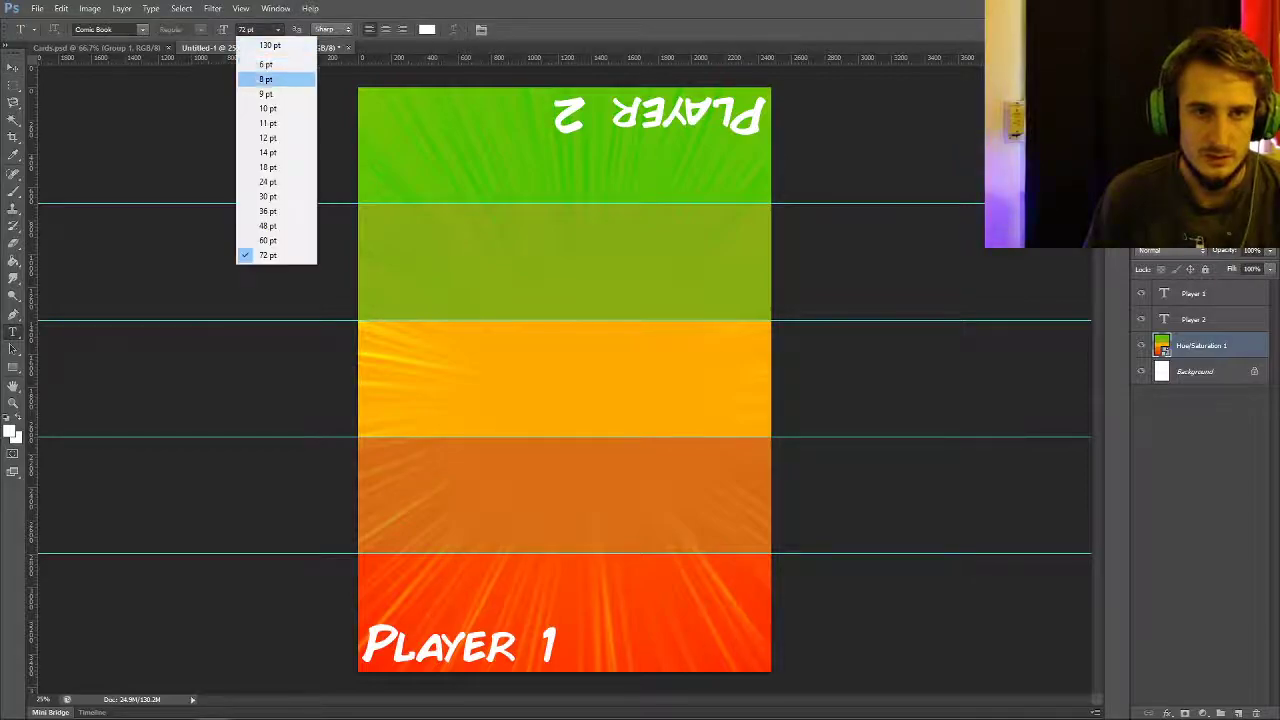
pyautogui.click(267, 240)
pyautogui.click(405, 275)
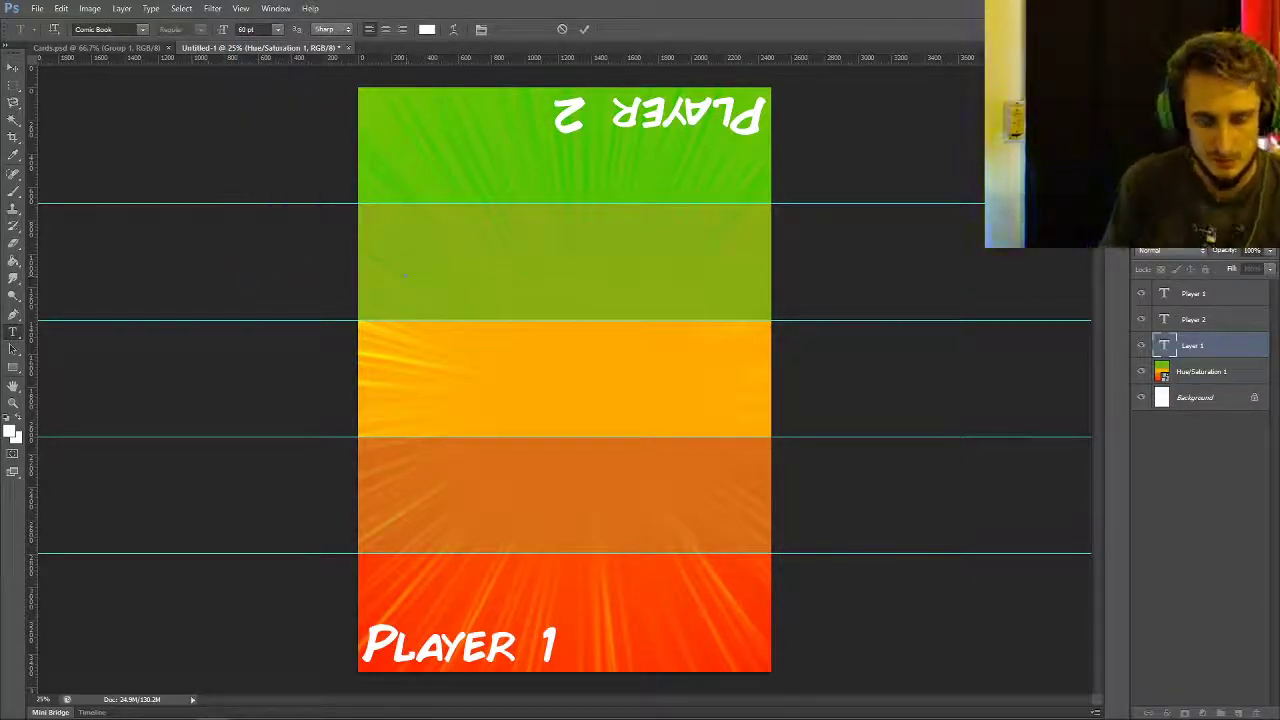
pyautogui.write('Draw a Card')
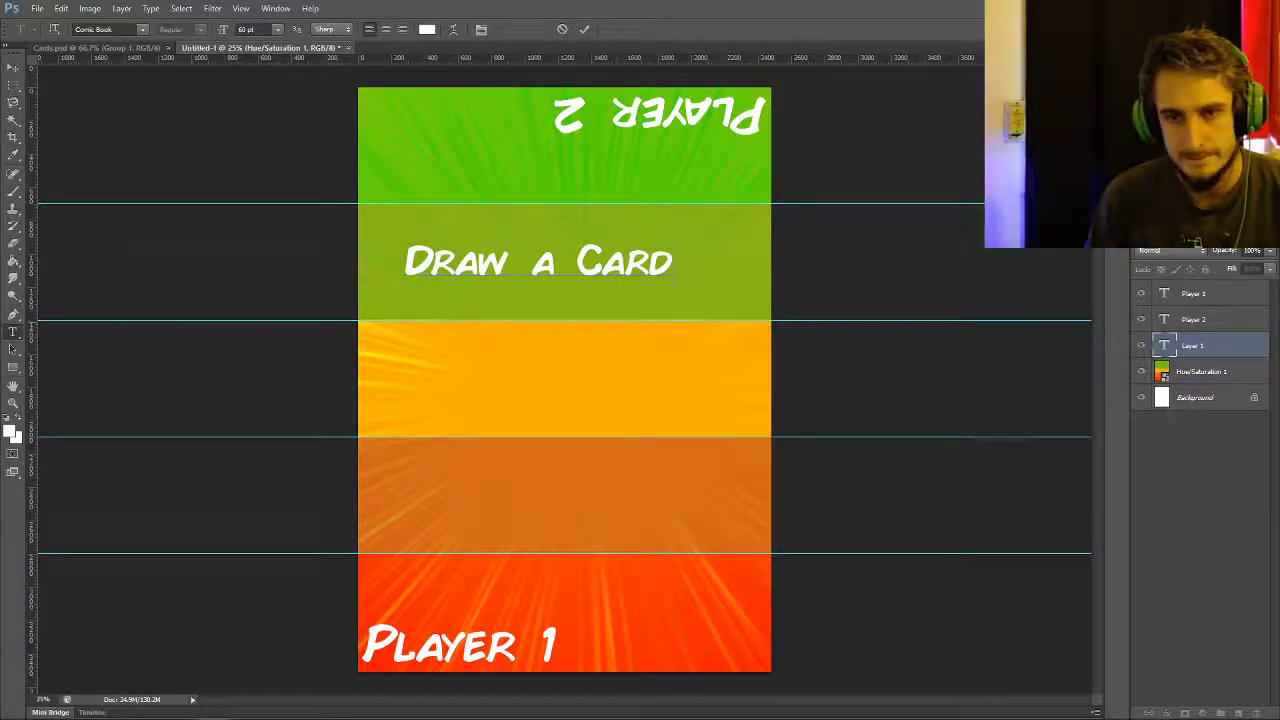
pyautogui.moveTo(555, 275); pyautogui.dragTo(577, 275)
pyautogui.click(584, 29)
# - Rotate the "Draw a Card" text in the second band 180°
pyautogui.press('m')
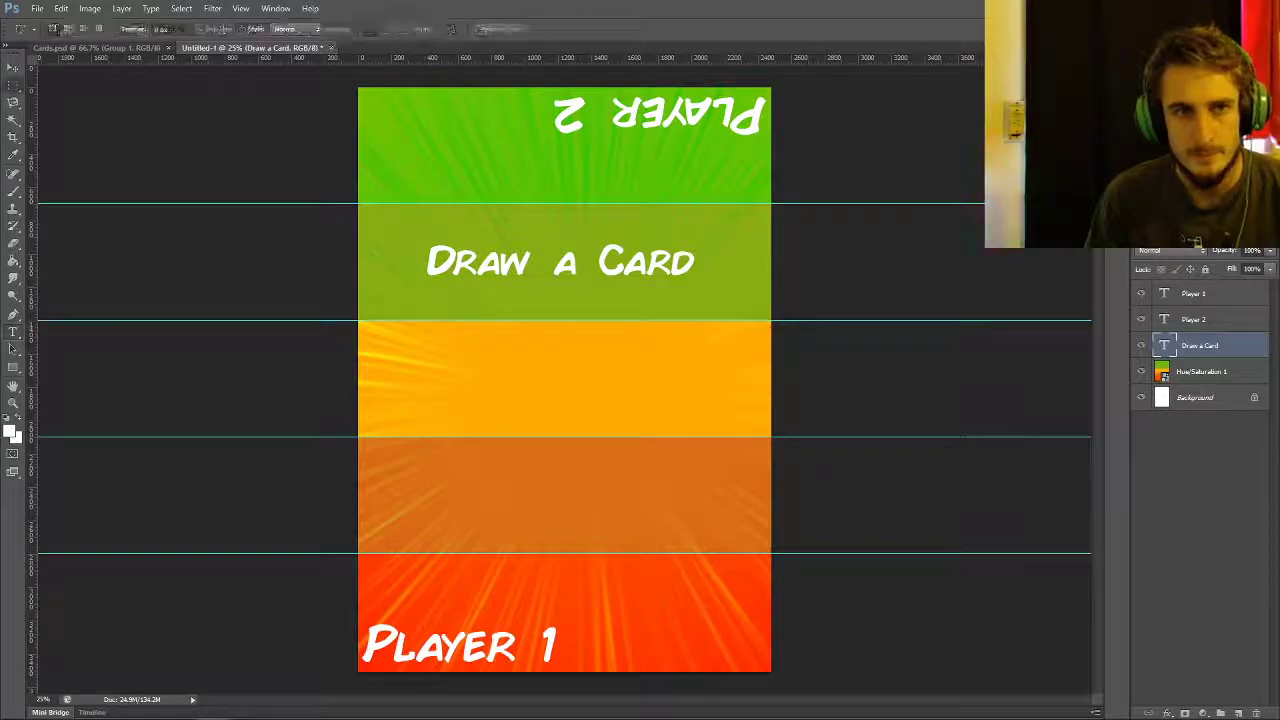
pyautogui.rightClick(514, 250)
pyautogui.click(566, 367)
pyautogui.rightClick(663, 266)
pyautogui.click(690, 417)
pyautogui.press('Return')
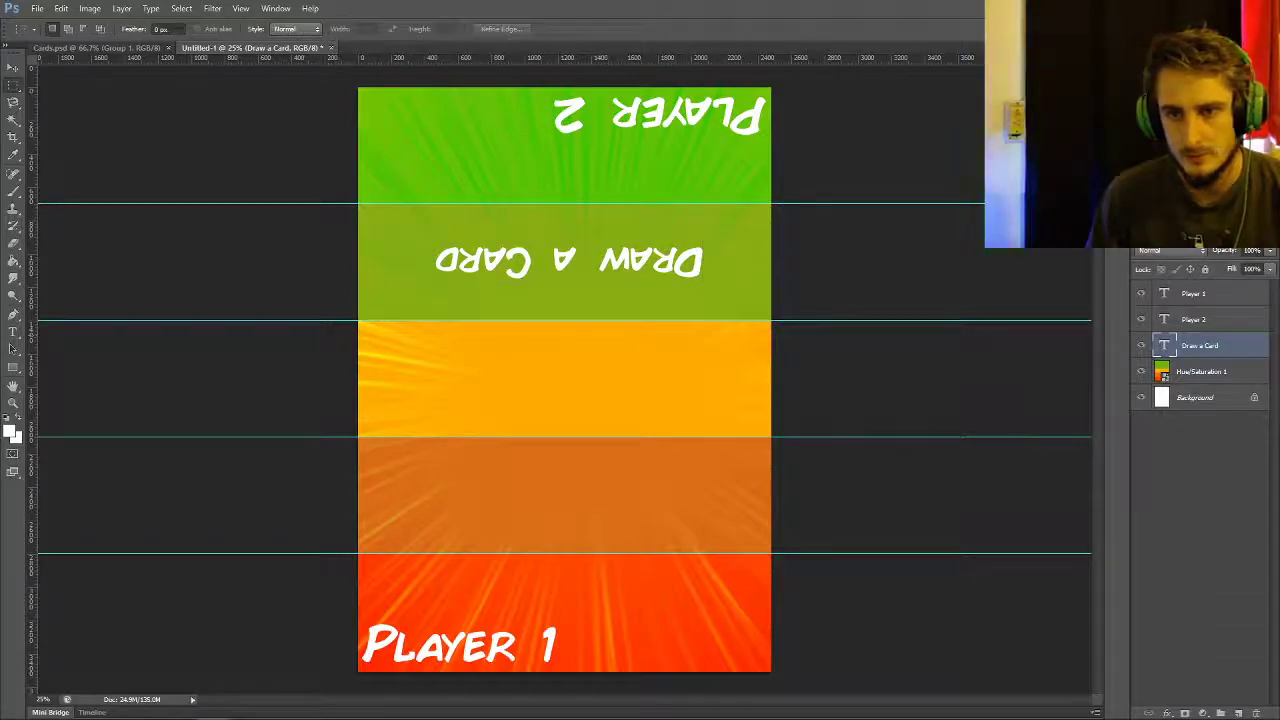
# - Duplicate the "Draw a Card" text layer and move the copy down into the dark orange fourth band
pyautogui.hotkey('ctrl', 'j')
pyautogui.press('v')
pyautogui.moveTo(565, 225)
pyautogui.mouseDown()
pyautogui.moveTo(563, 449)
pyautogui.moveTo(576, 470)
pyautogui.mouseUp()
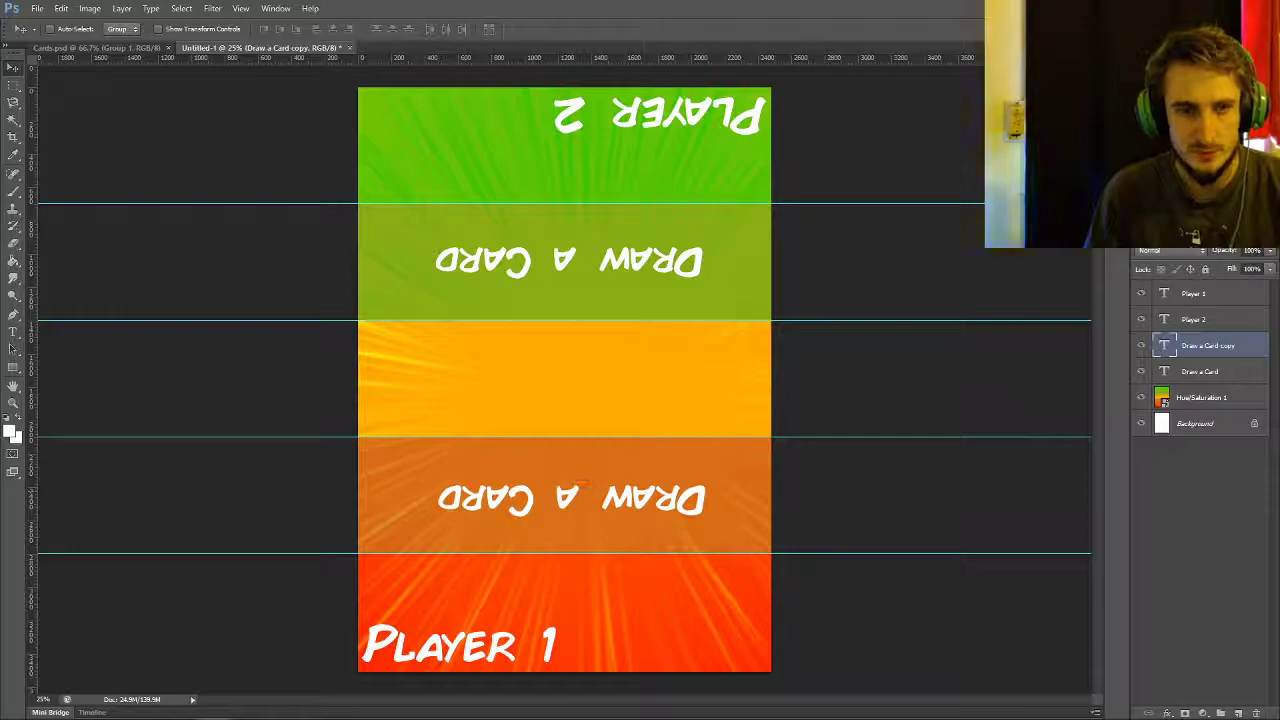
pyautogui.press('m')
pyautogui.rightClick(560, 508)
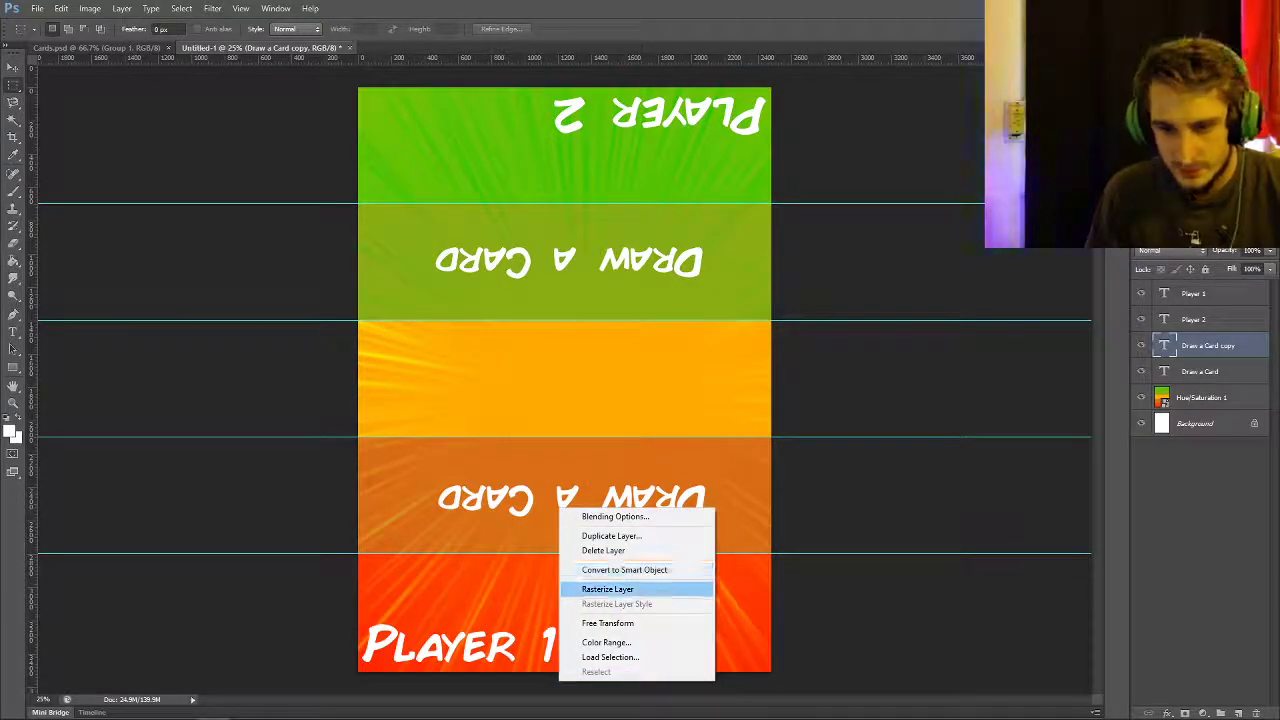
pyautogui.click(610, 589)
pyautogui.rightClick(639, 501)
pyautogui.press('Escape')
pyautogui.hotkey('ctrl', 'z')
# - Rotate the "Draw a Card" copy in the fourth band 180° so it reads upright
pyautogui.rightClick(627, 506)
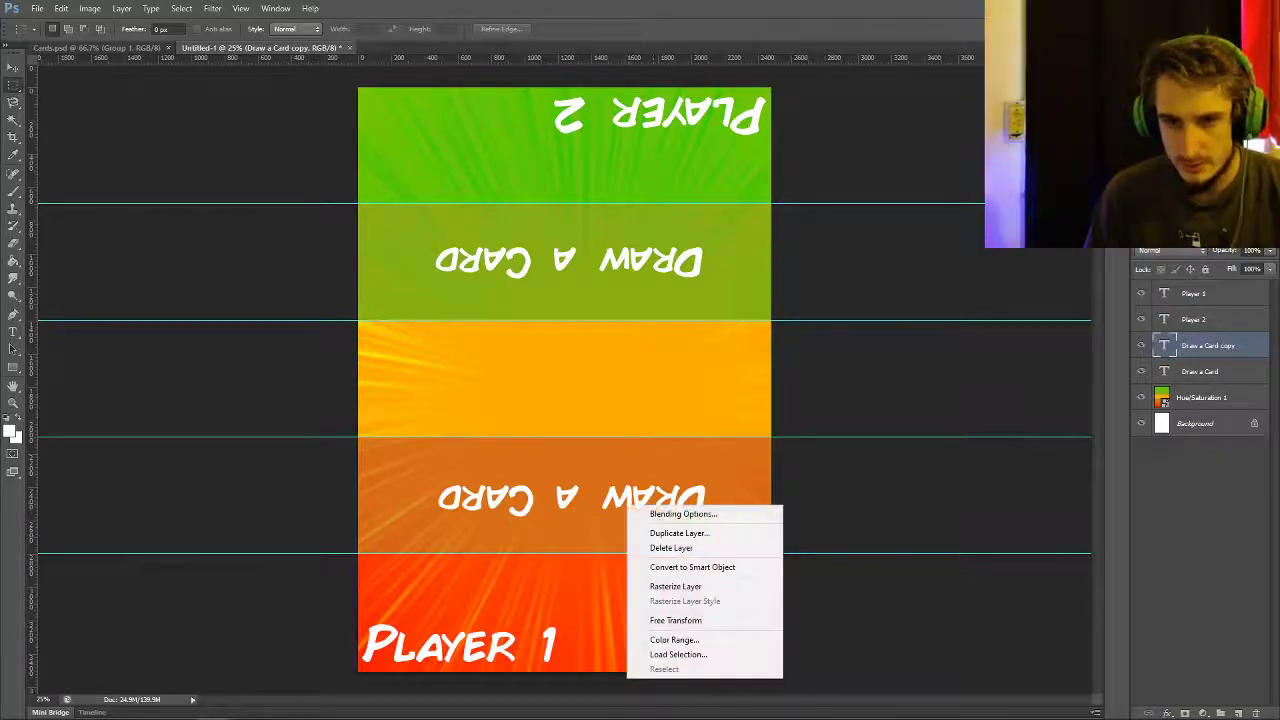
pyautogui.click(676, 620)
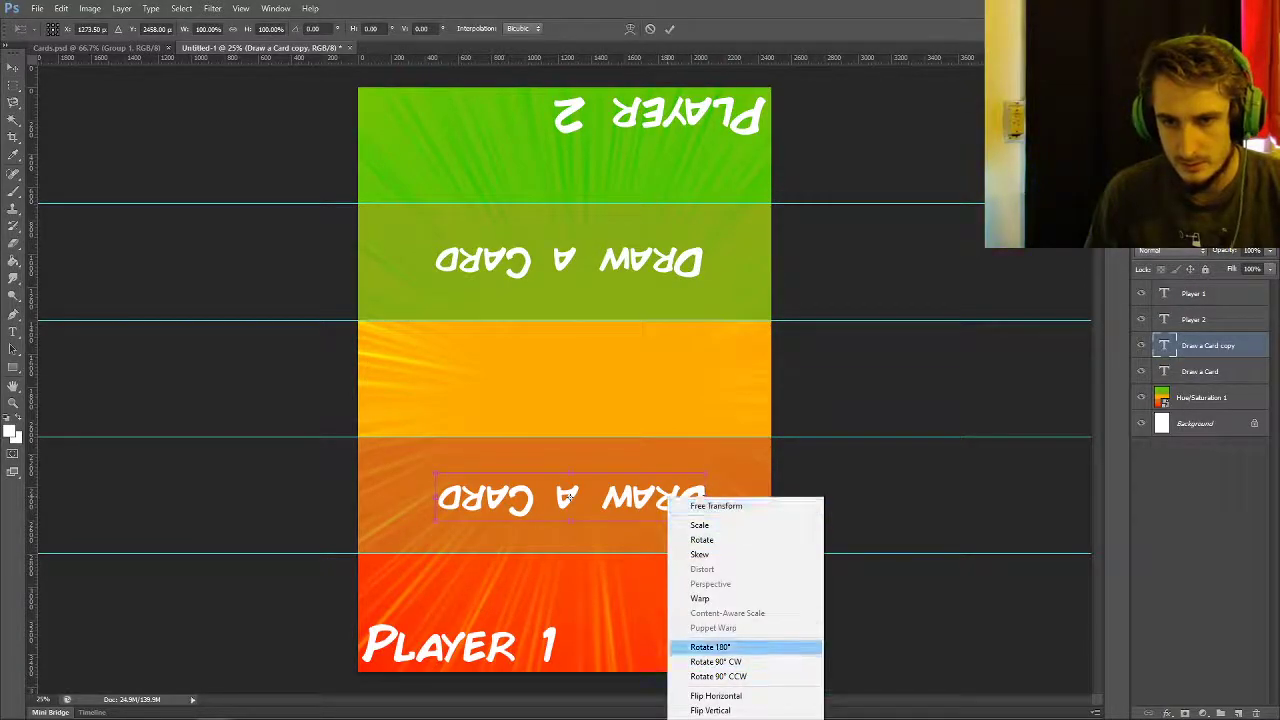
pyautogui.click(710, 647)
pyautogui.press('Return')
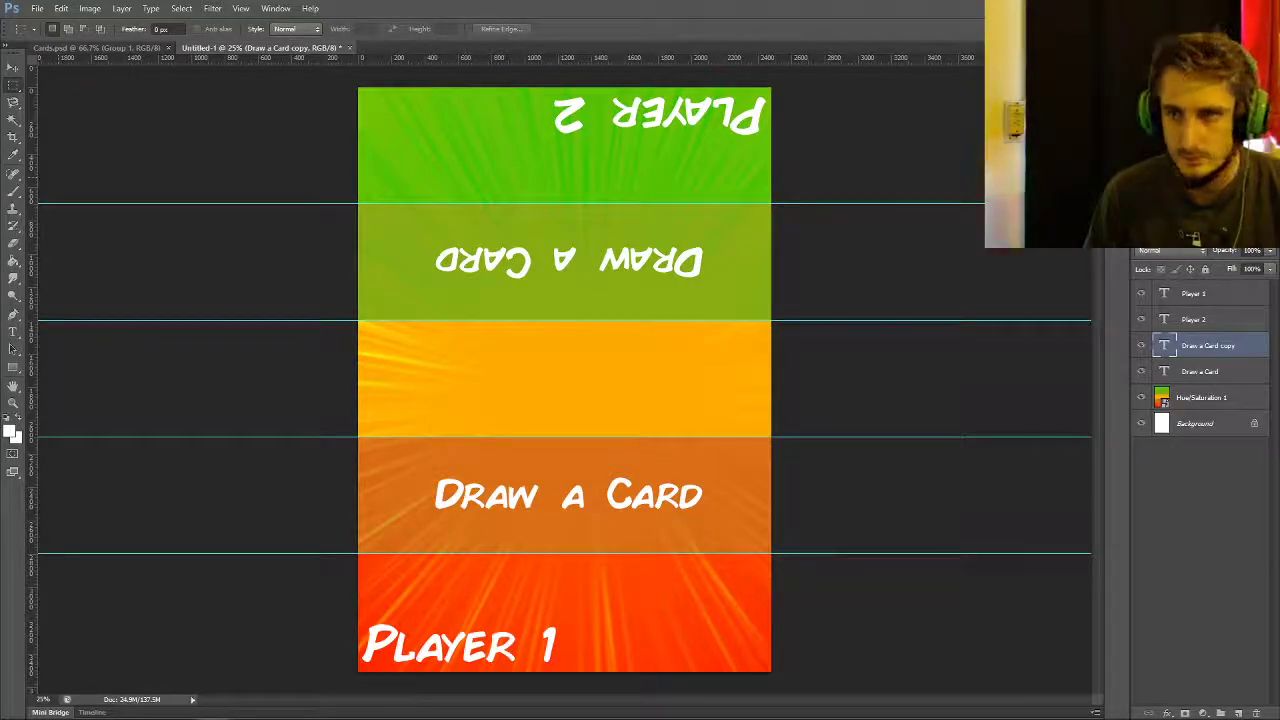
# - Extend the upside-down "Player 2" text in the green band to read "Player 2 Wins"
pyautogui.click(1193, 319)
pyautogui.click(13, 331)
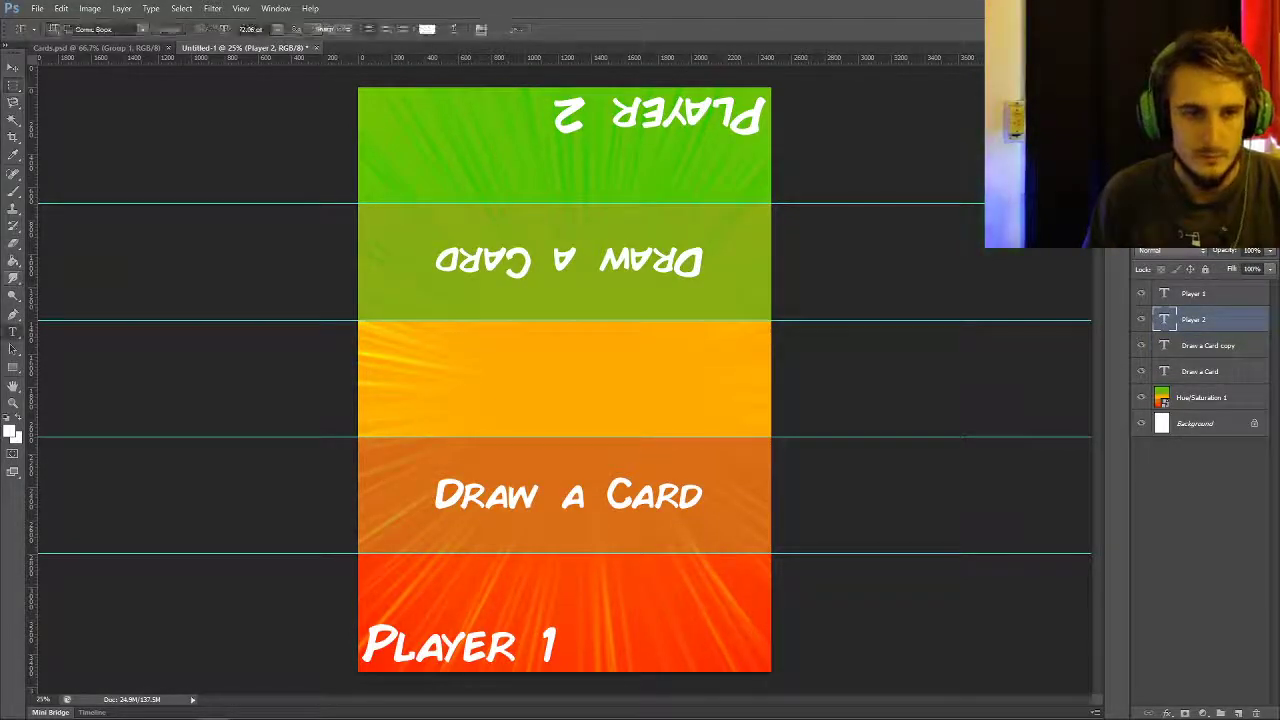
pyautogui.click(526, 86)
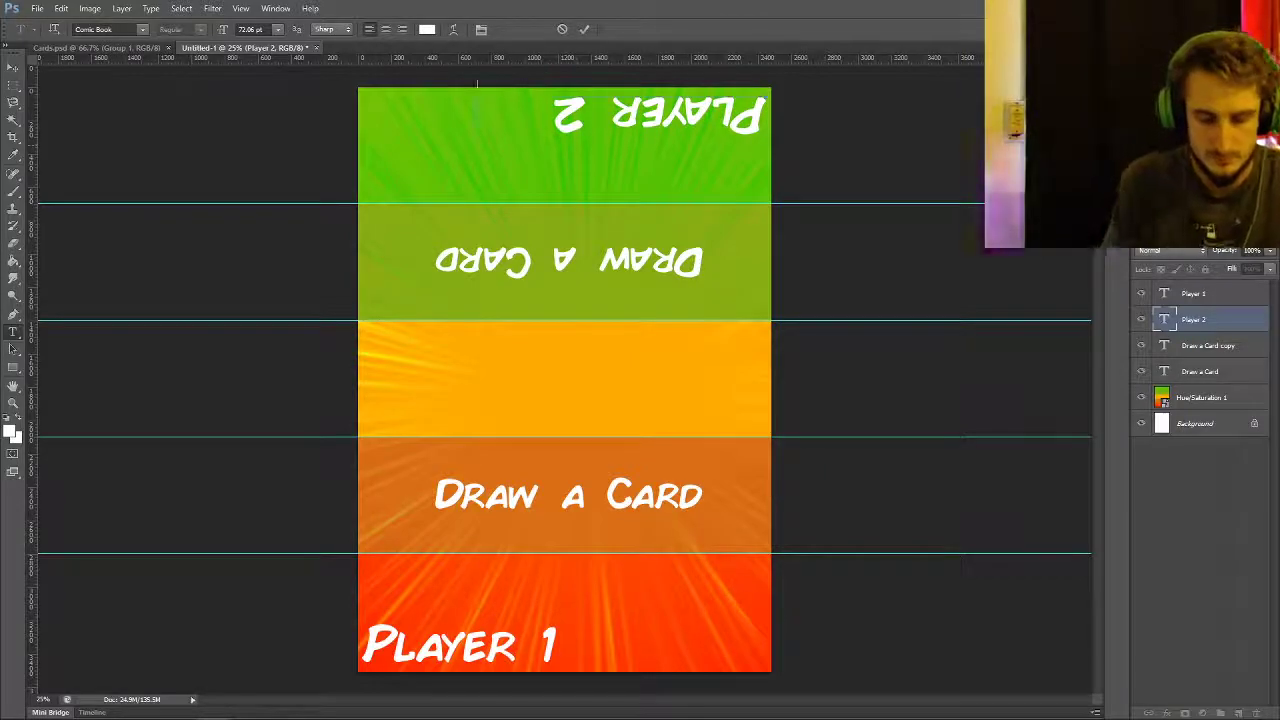
pyautogui.write('Wins')
pyautogui.hotkey('ctrl', 'Return')
# - Extend the "Player 1" text in the red band to read "Player 1 Wins"
pyautogui.click(1193, 293)
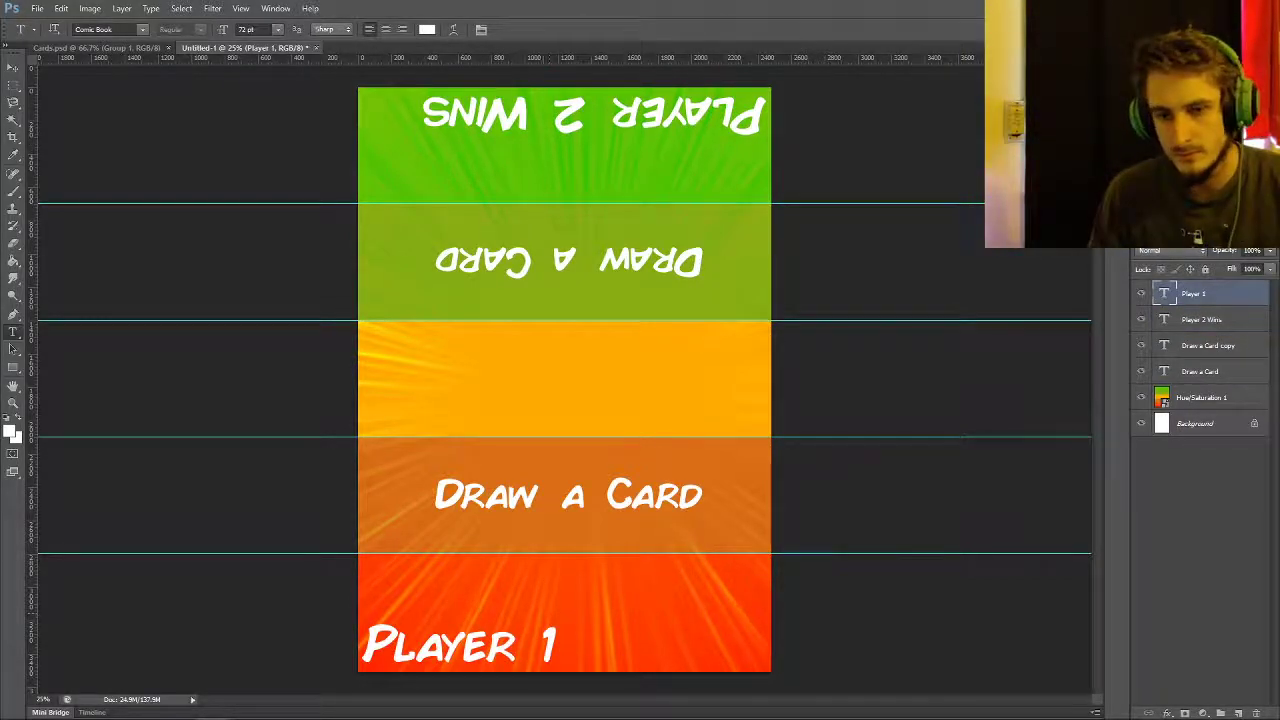
pyautogui.click(559, 670)
pyautogui.write('Wins')
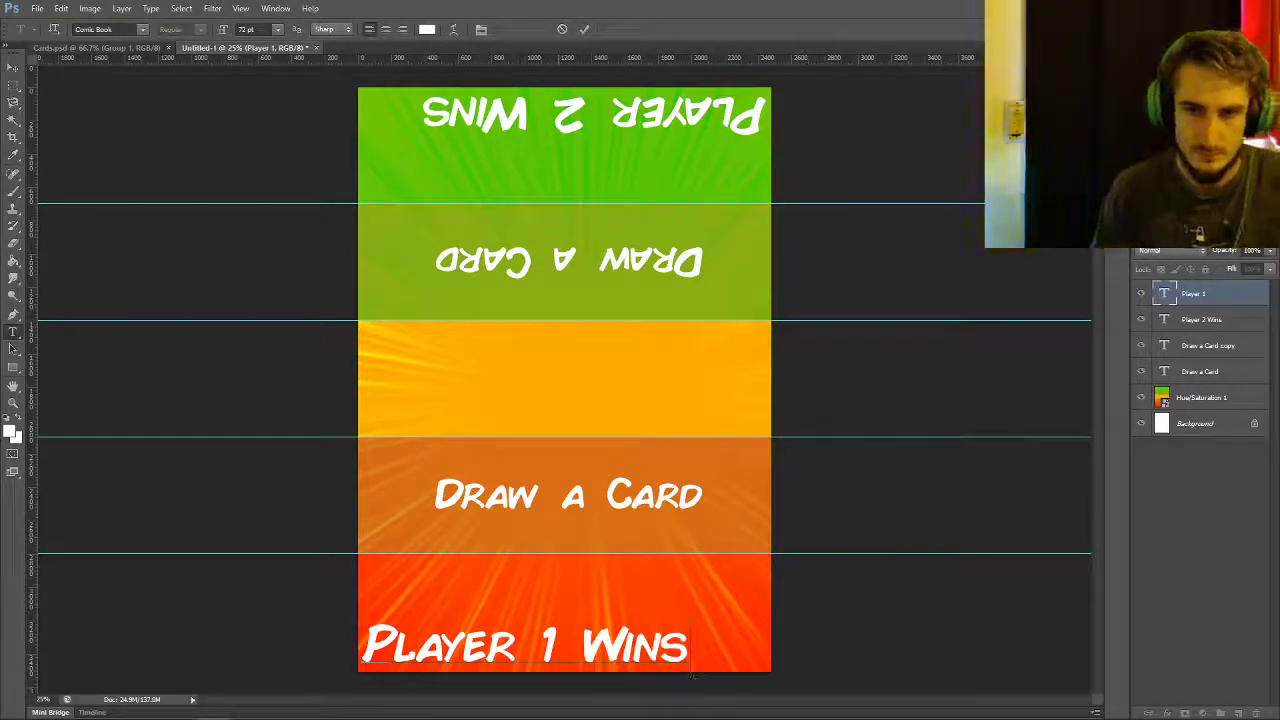
pyautogui.hotkey('ctrl', 'Return')
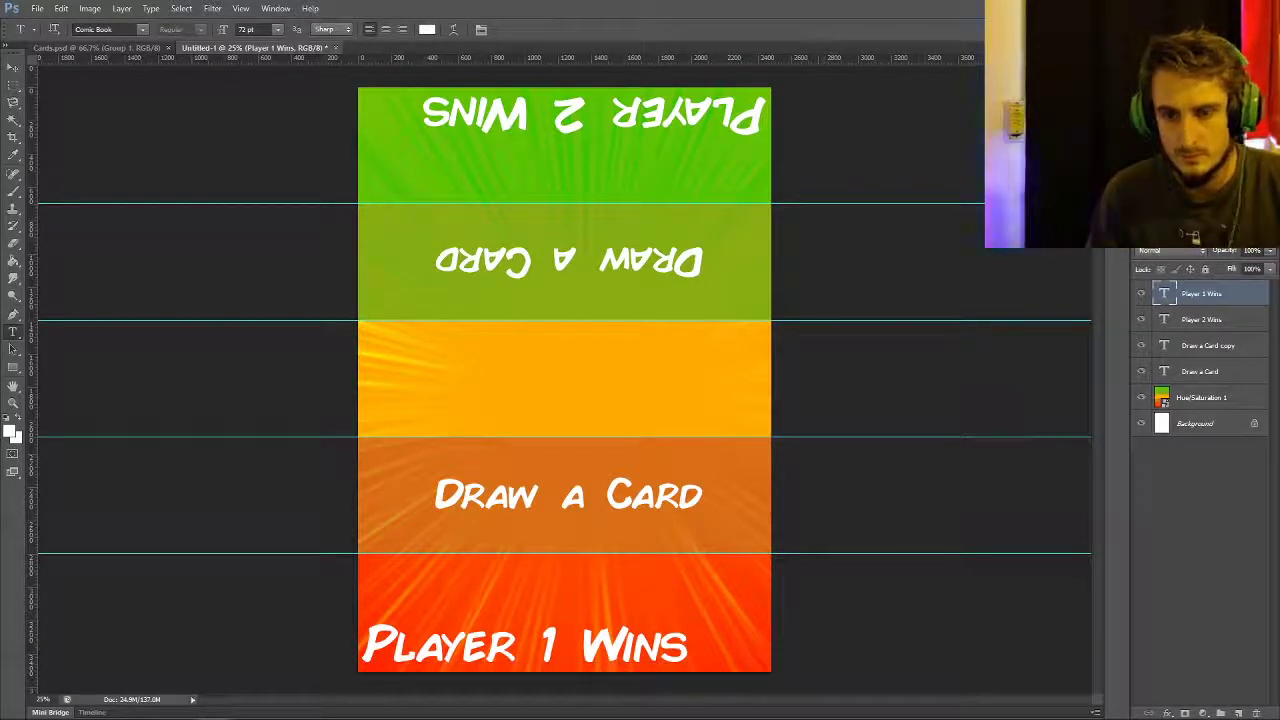
# - Duplicate the upside-down "Draw a Card" text layer and move the copy into the upper half of the yellow middle band
pyautogui.click(1200, 371)
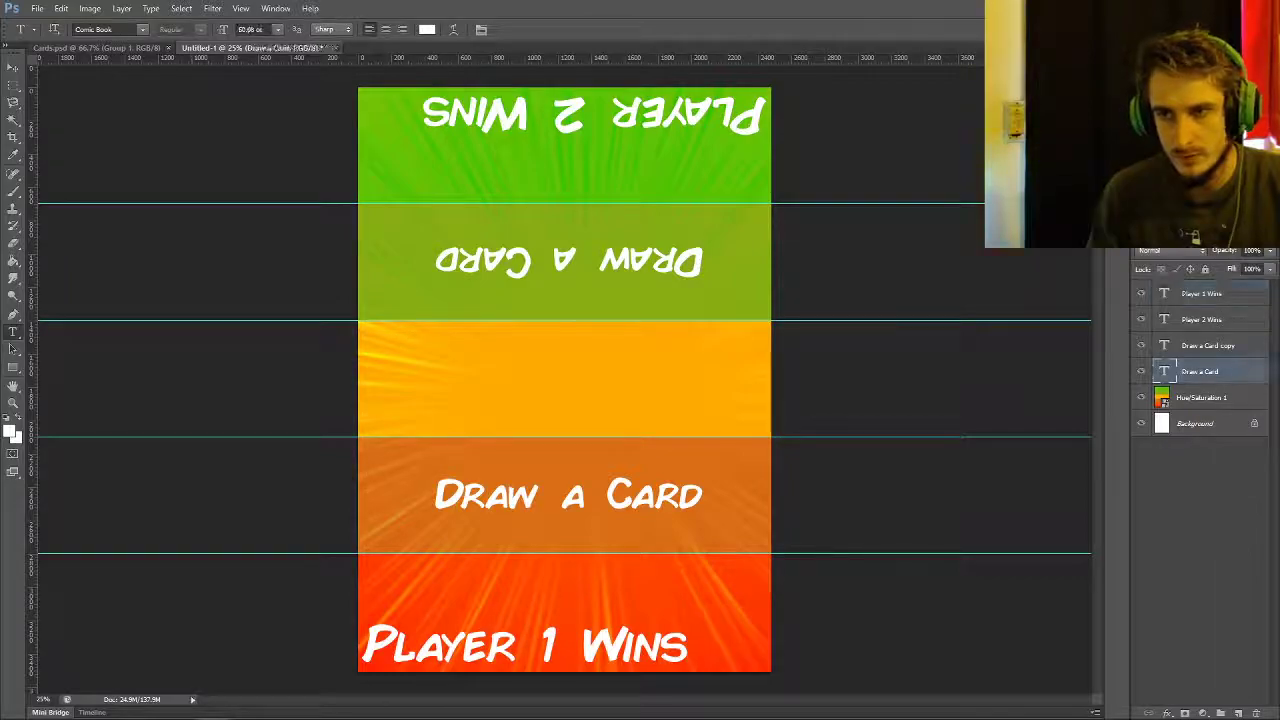
pyautogui.hotkey('ctrl', 'j')
pyautogui.click(13, 67)
pyautogui.moveTo(514, 220)
pyautogui.mouseDown()
pyautogui.moveTo(520, 338)
pyautogui.moveTo(518, 304)
pyautogui.mouseUp()
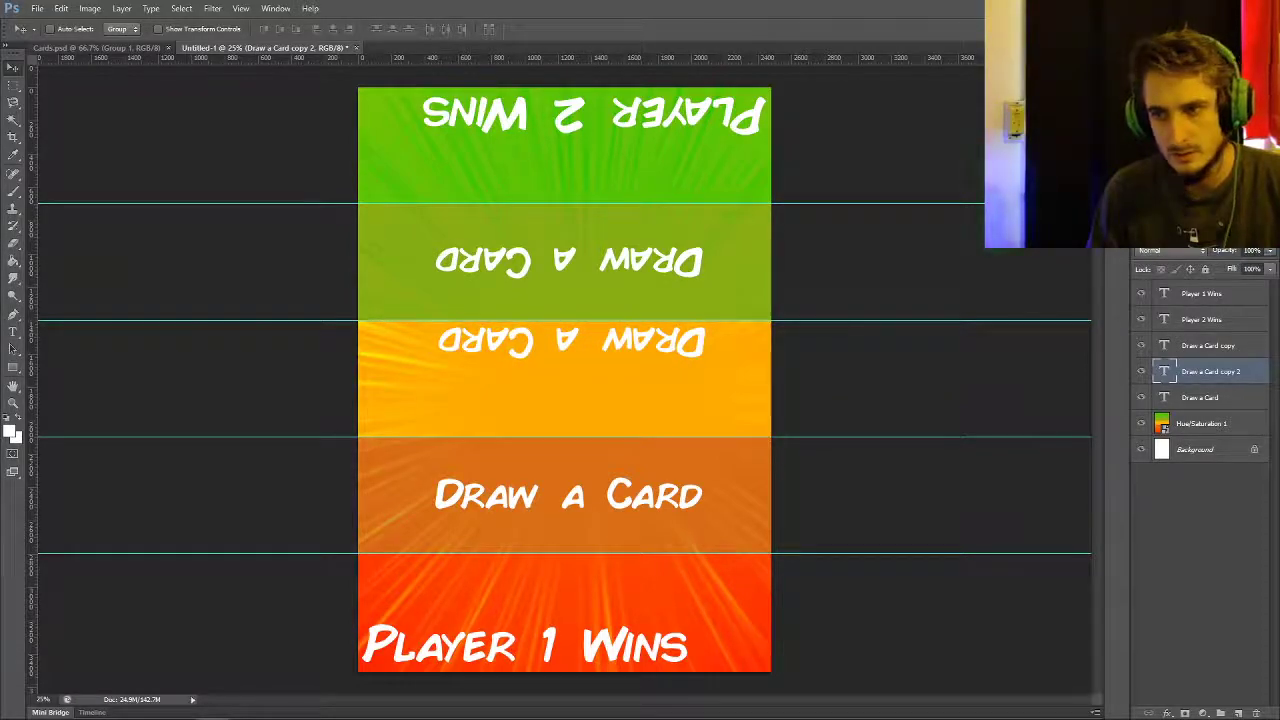
pyautogui.hotkey('ctrl', 'j')
pyautogui.moveTo(540, 470)
pyautogui.mouseDown()
pyautogui.moveTo(540, 381)
pyautogui.moveTo(535, 493)
pyautogui.moveTo(537, 474)
pyautogui.mouseUp()
pyautogui.press('Right')
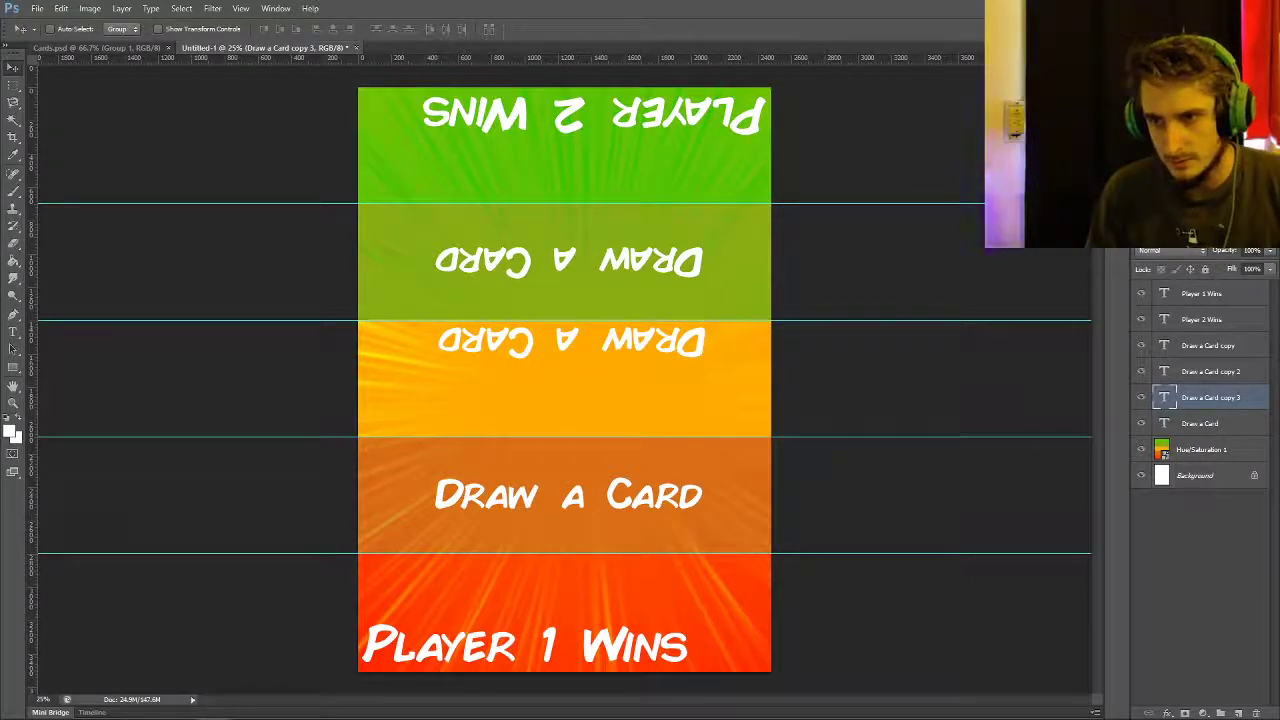
pyautogui.click(1141, 371)
pyautogui.click(1141, 371)
pyautogui.click(1141, 345)
pyautogui.click(1141, 345)
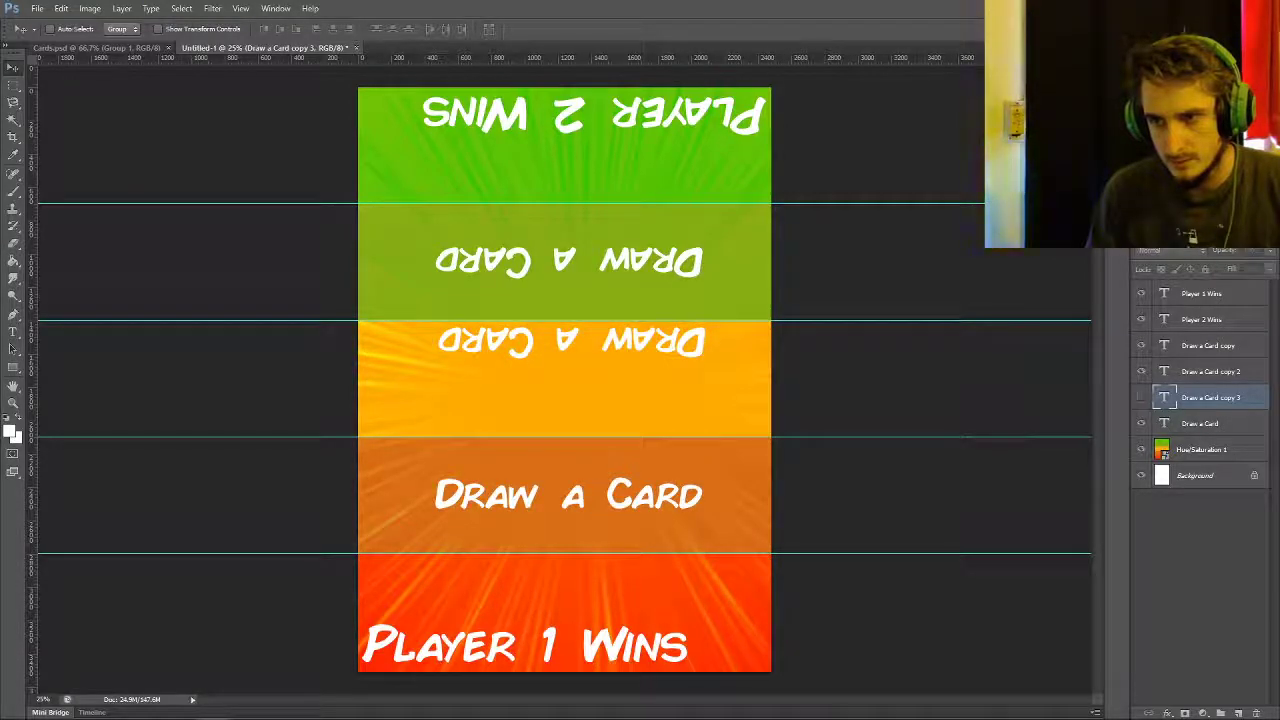
pyautogui.press('Delete')
# - Duplicate the upright "Draw a Card" text layer and move the copy into the lower half of the yellow middle band
pyautogui.click(1141, 397)
pyautogui.click(1141, 397)
pyautogui.click(1141, 371)
pyautogui.click(1141, 371)
pyautogui.click(1141, 345)
pyautogui.click(1141, 345)
pyautogui.click(1210, 345)
pyautogui.hotkey('ctrl', 'j')
pyautogui.moveTo(543, 479); pyautogui.dragTo(537, 393)
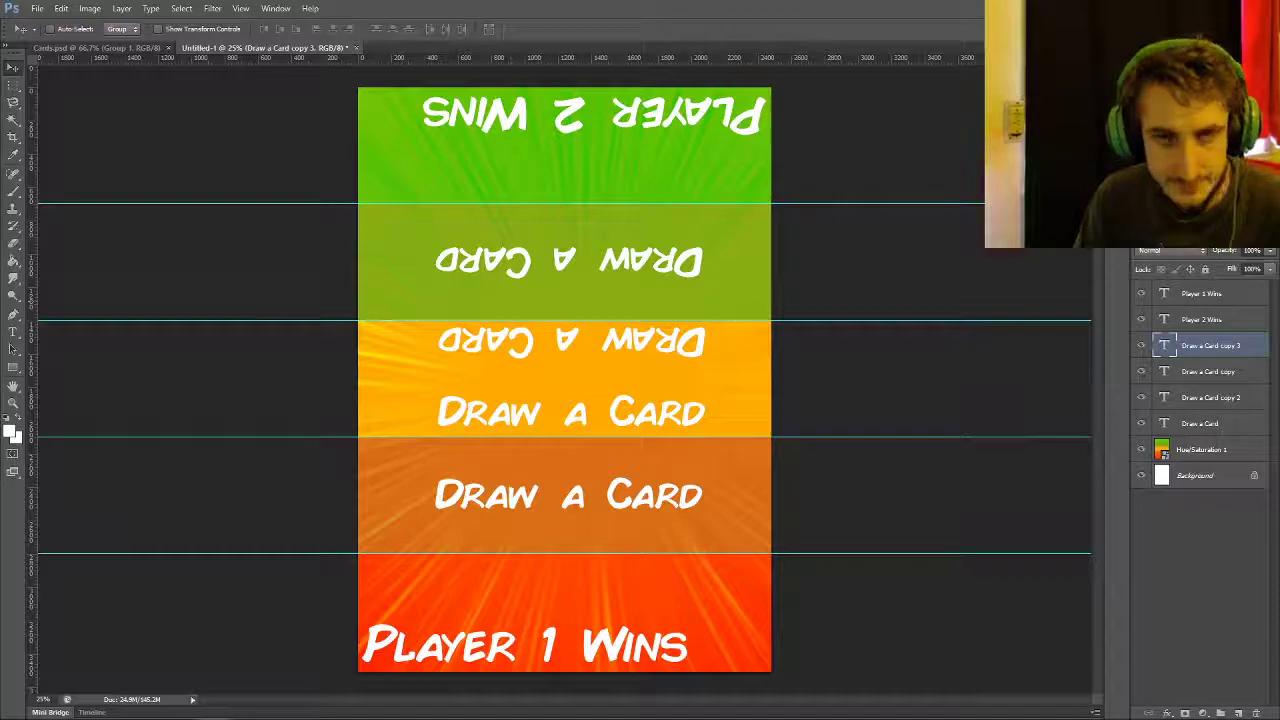
# - Save the board document in Photoshop format as "Track" in the Cards folder
pyautogui.click(37, 9)
pyautogui.click(70, 168)
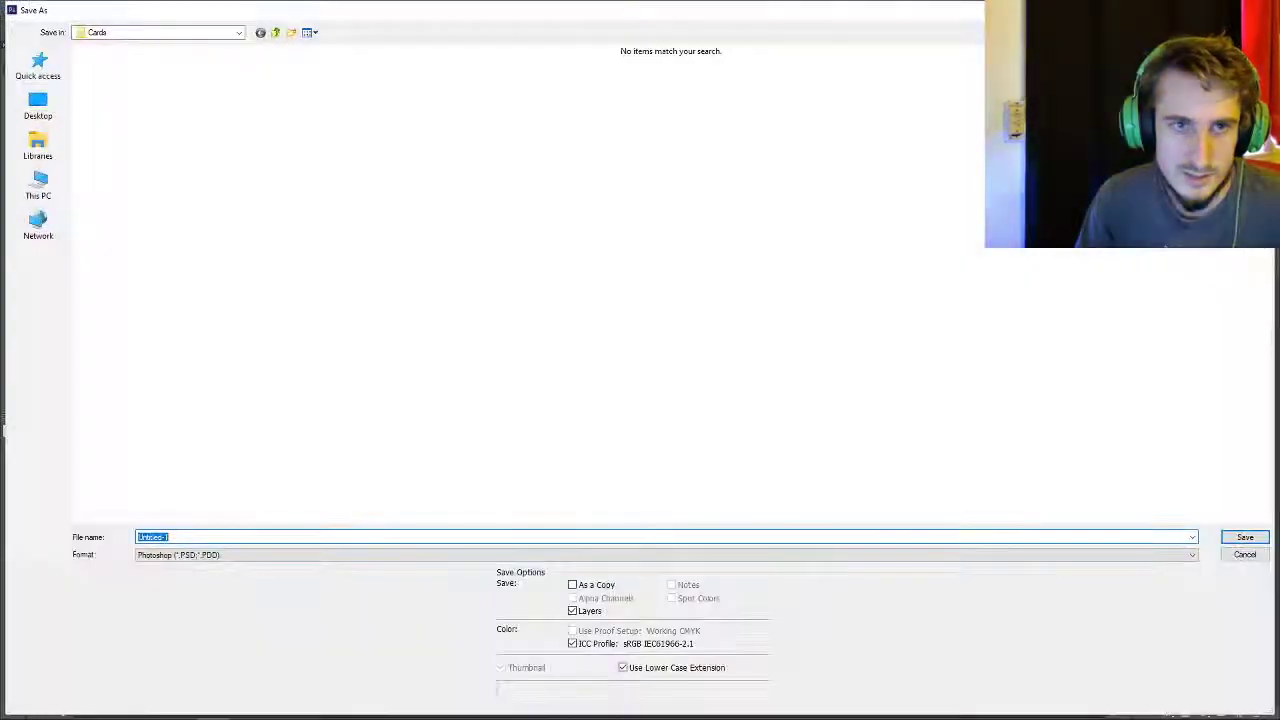
pyautogui.write('Track')
pyautogui.press('Return')
pyautogui.press('Return')
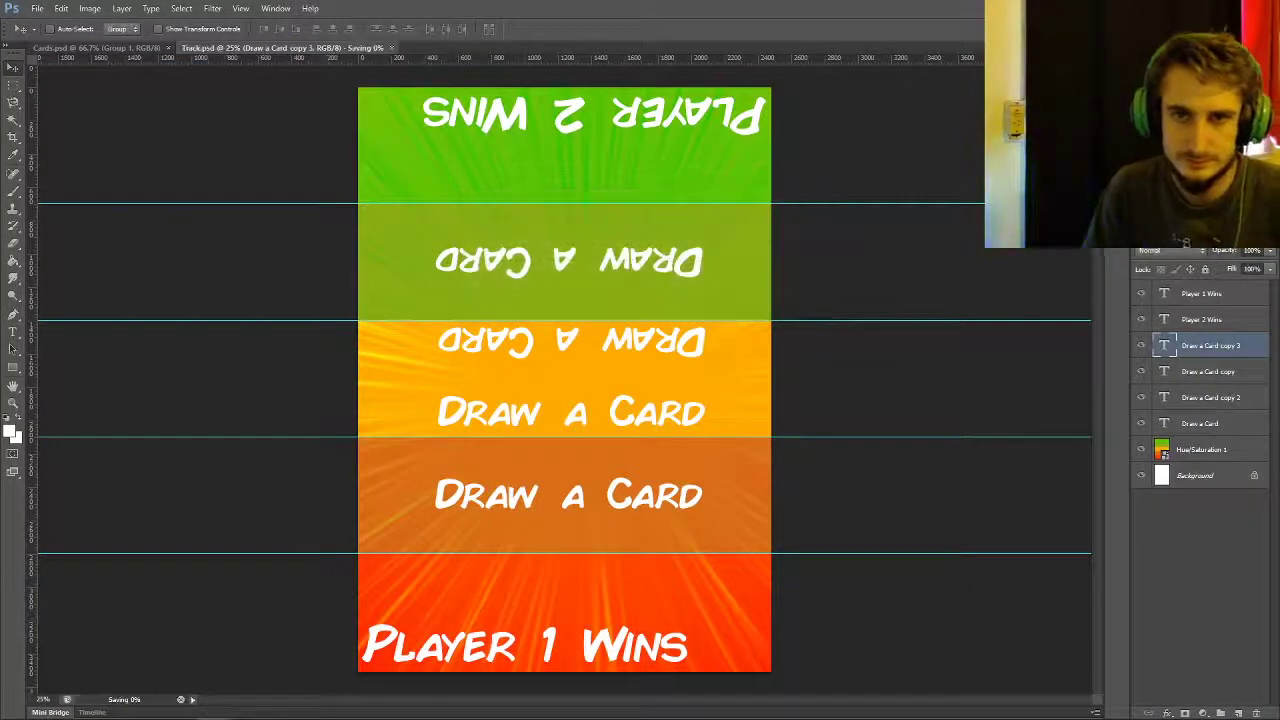
# - Switch to the Rules text in Notepad and select the paragraphs from "Hand Management" to the end
pyautogui.hotkey('alt', 'Tab')
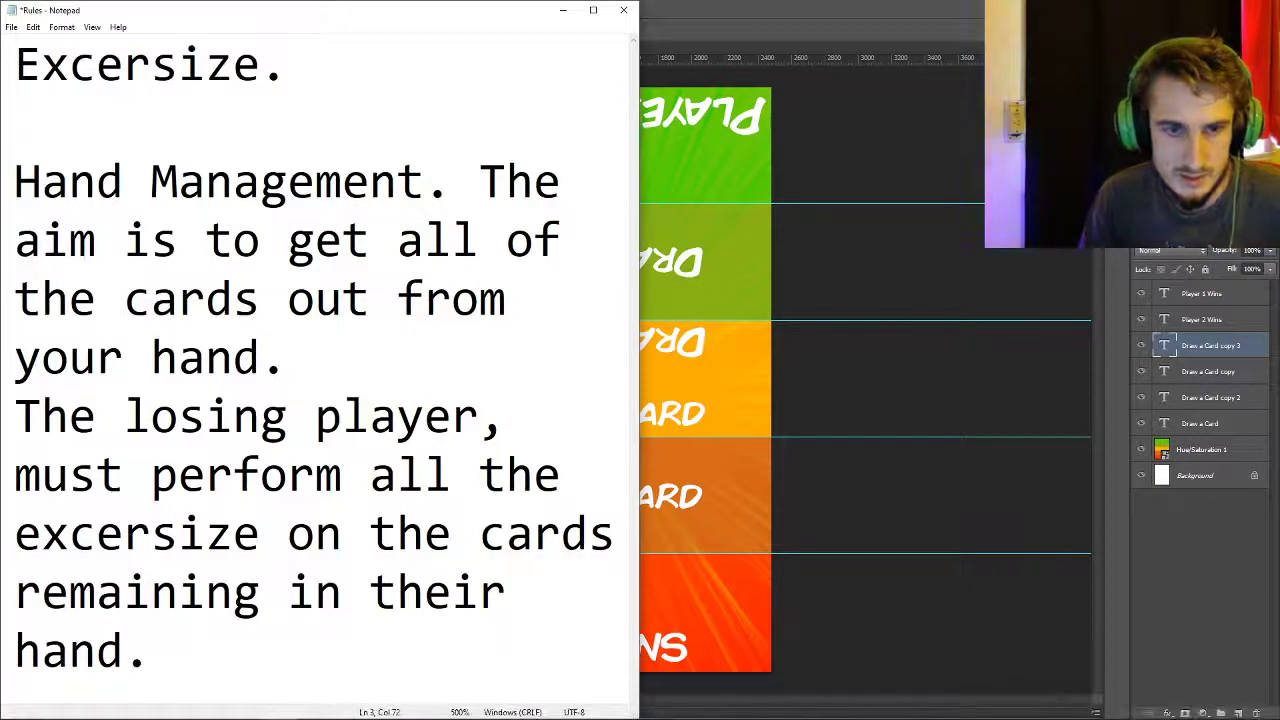
pyautogui.moveTo(150, 650); pyautogui.dragTo(15, 240)
pyautogui.hotkey('shift', 'Home')
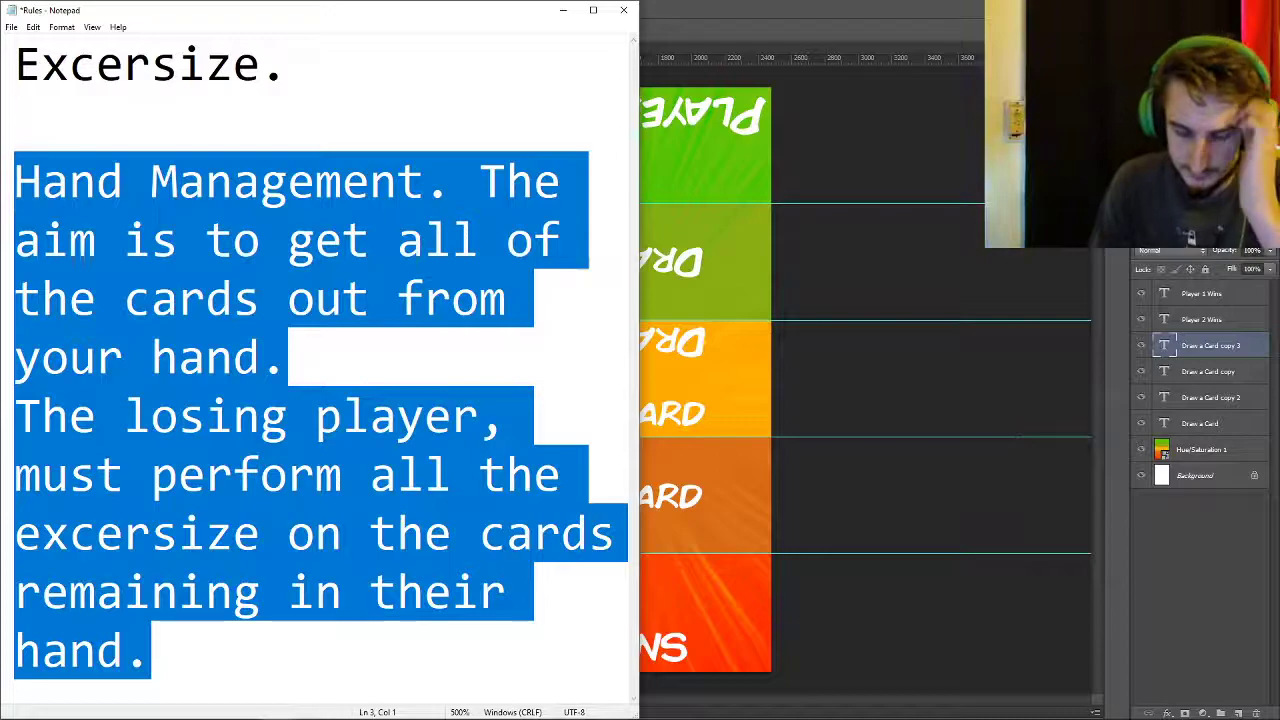
pyautogui.press('Down')
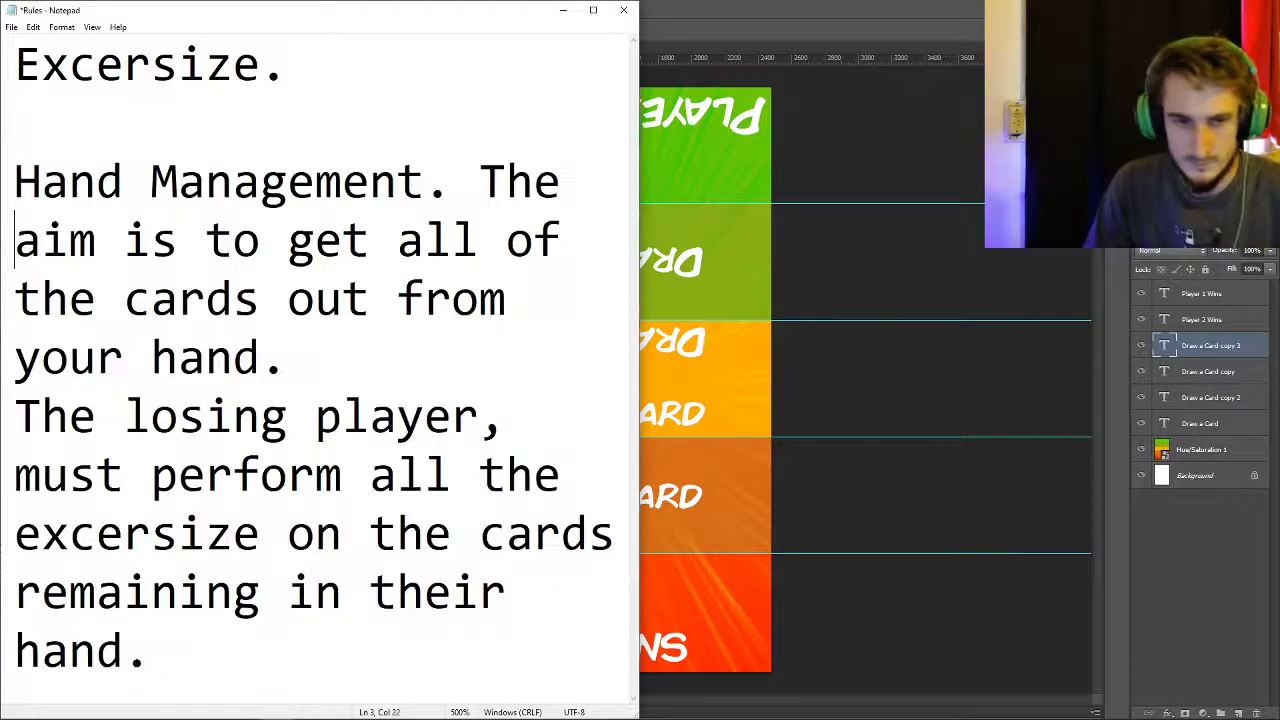
pyautogui.press('Return')
pyautogui.press('Return')
pyautogui.press('Return')
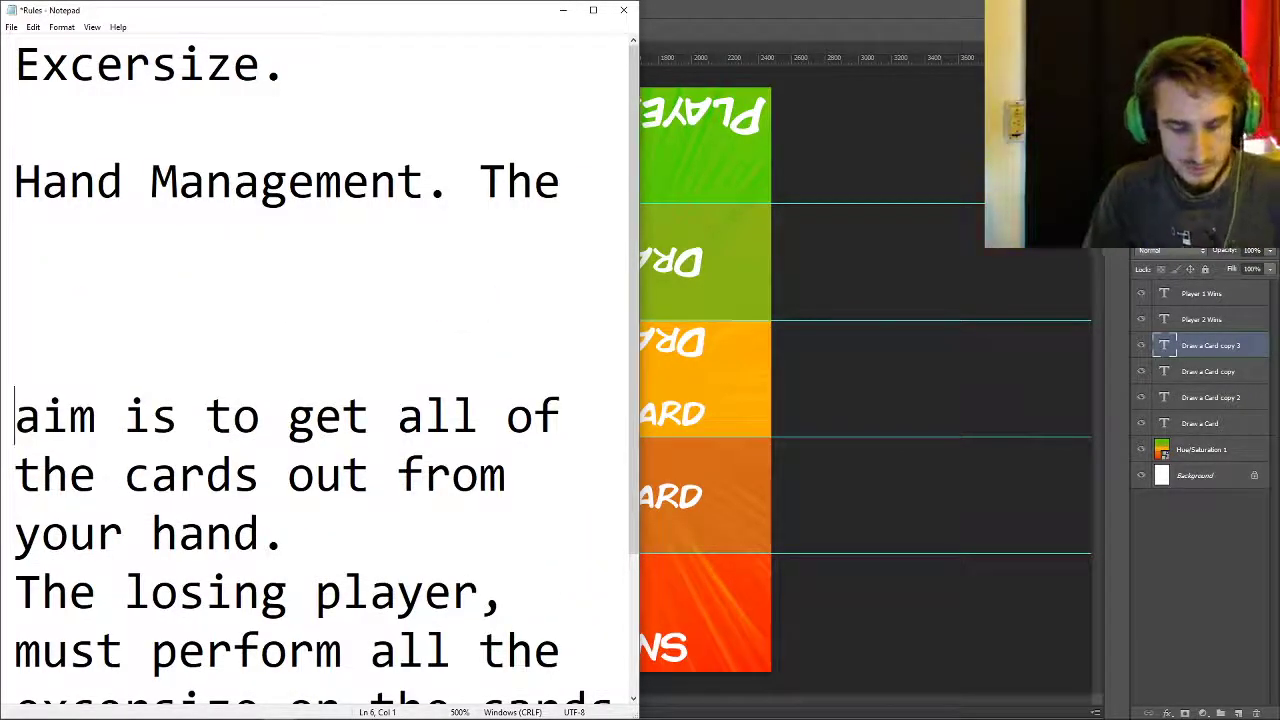
pyautogui.press('BackSpace')
pyautogui.press('BackSpace')
pyautogui.press('BackSpace')
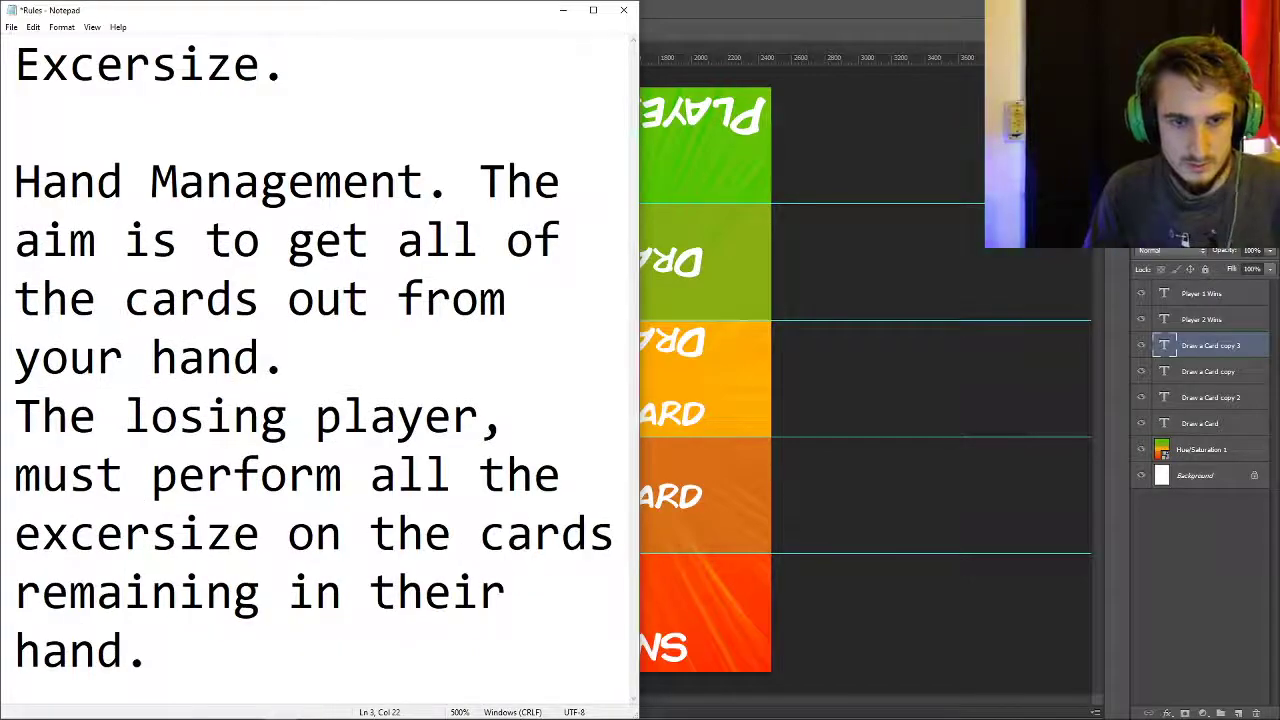
# - Add the heading "The track:" below the last rules paragraph, separated by a blank line
pyautogui.press('Return')
pyautogui.press('Return')
pyautogui.press('Return')
pyautogui.press('Return')
pyautogui.press('Return')
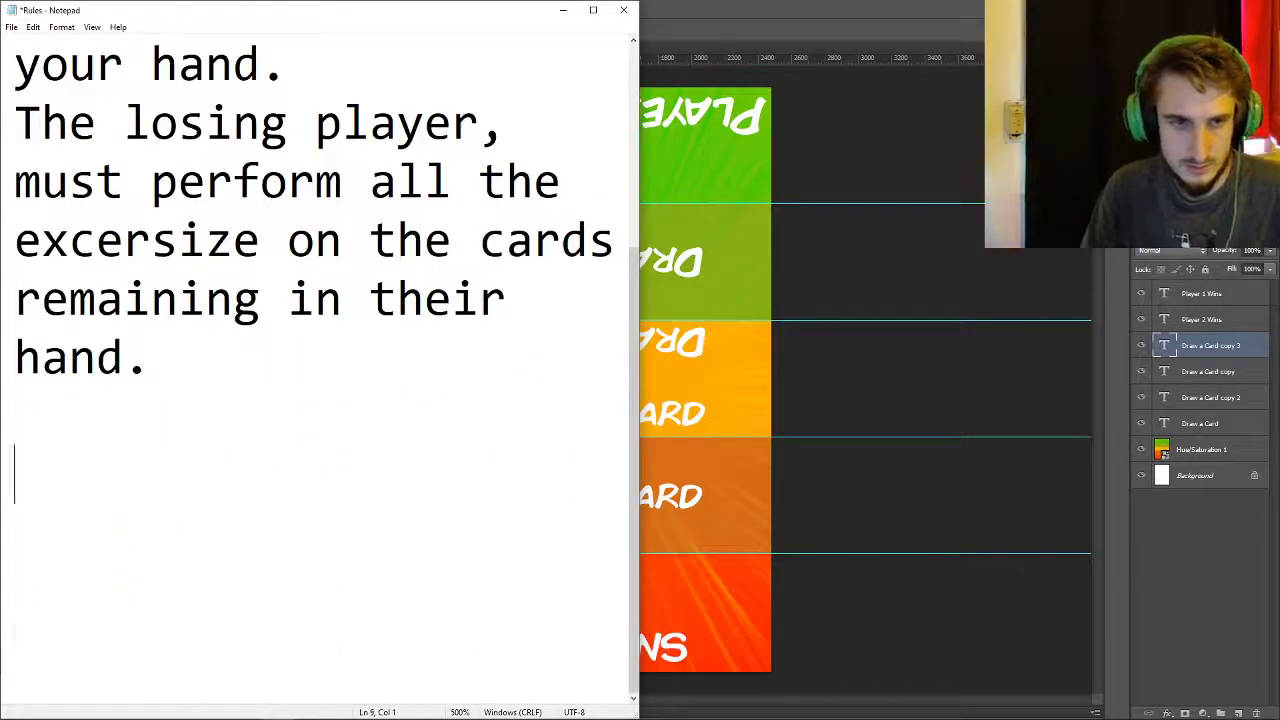
pyautogui.press('BackSpace')
pyautogui.press('BackSpace')
pyautogui.press('BackSpace')
pyautogui.write('The track')
pyautogui.write('":')
pyautogui.press('BackSpace')
pyautogui.press('BackSpace')
pyautogui.write(':')
pyautogui.press('Return')
# - Write "Whenever a player wins a trick, the track moves along towards that player." under the track heading
pyautogui.write('Whenever a player wins a trick,')
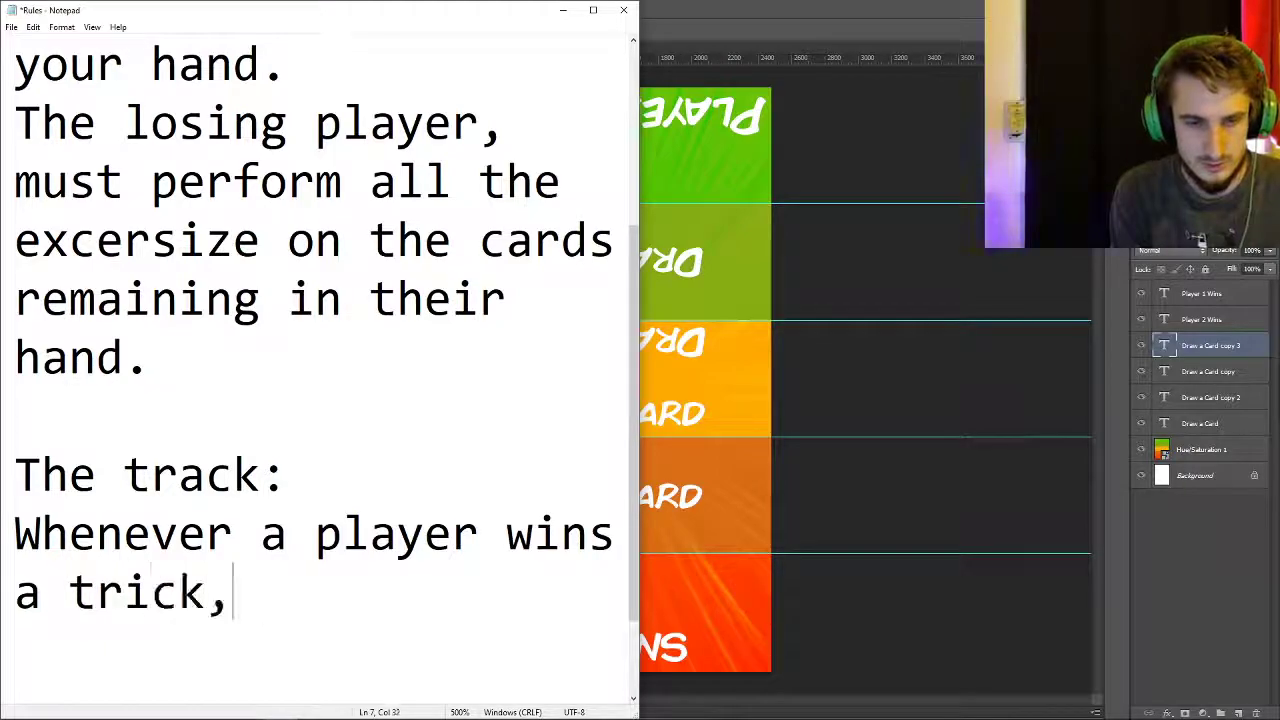
pyautogui.write(' the track ')
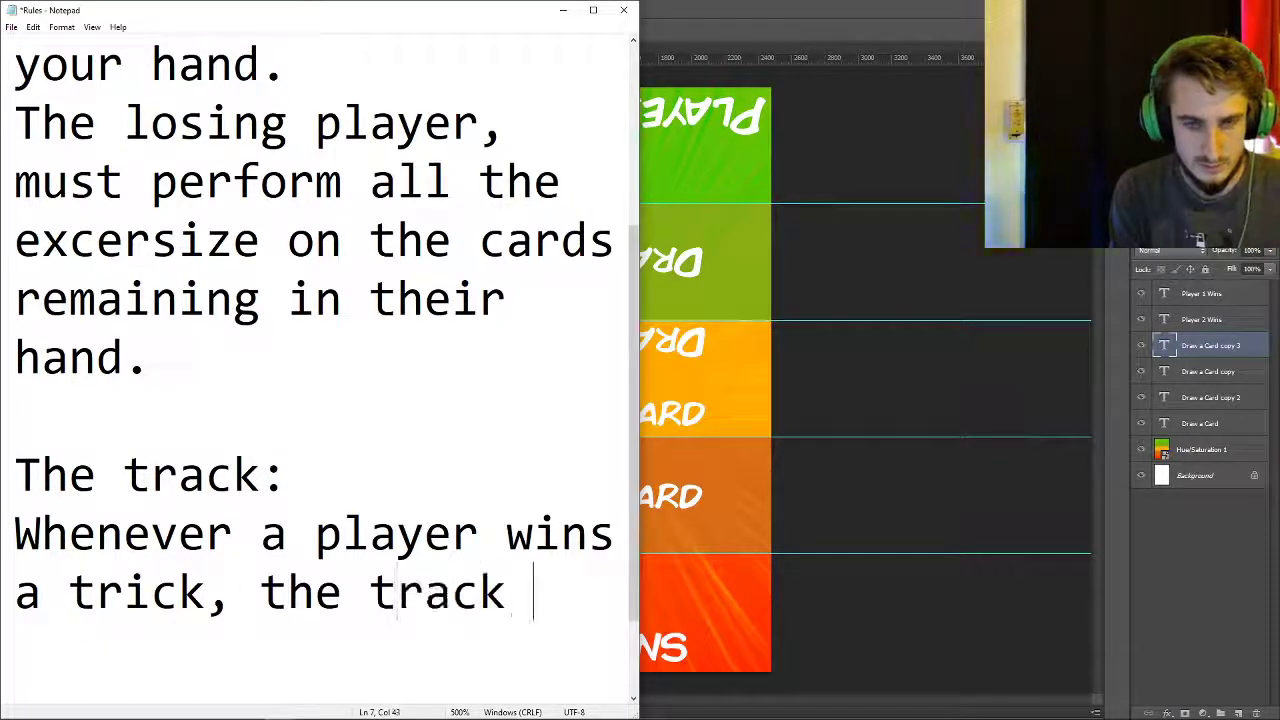
pyautogui.write('moves along ')
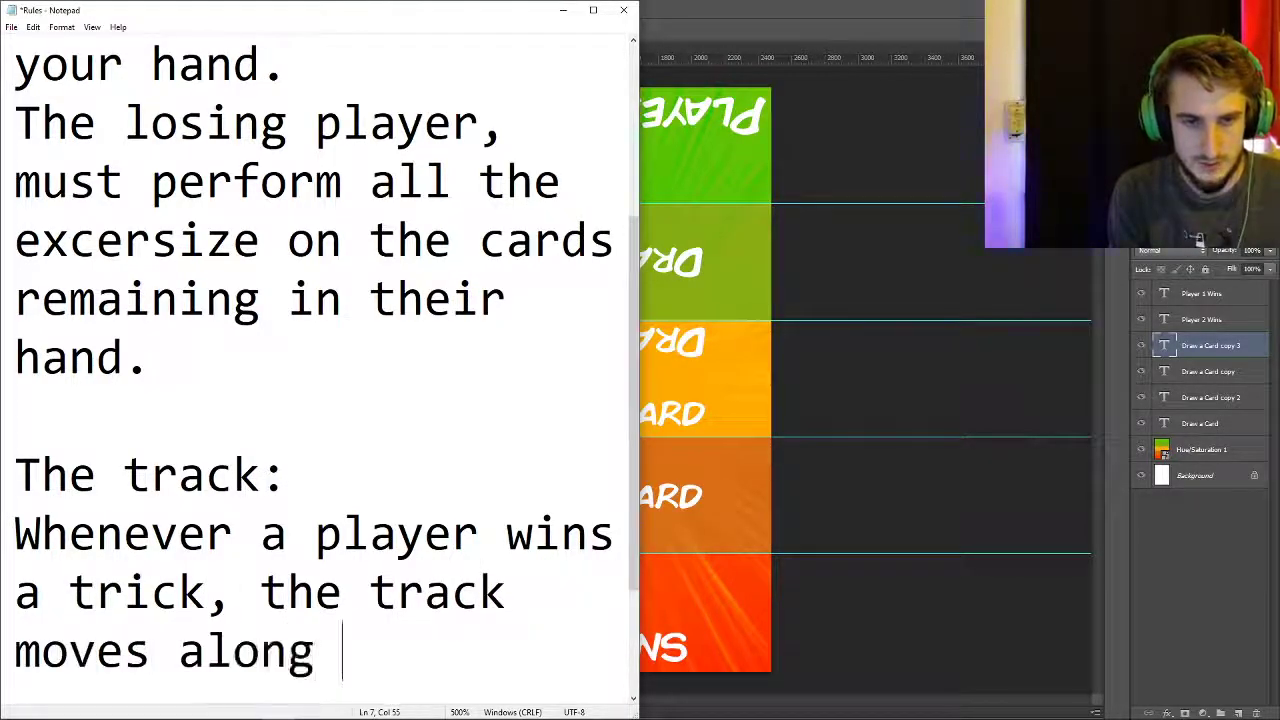
pyautogui.write('towarsd that')
pyautogui.press('BackSpace')
pyautogui.press('BackSpace')
pyautogui.press('BackSpace')
pyautogui.press('BackSpace')
pyautogui.press('BackSpace')
pyautogui.press('BackSpace')
pyautogui.press('BackSpace')
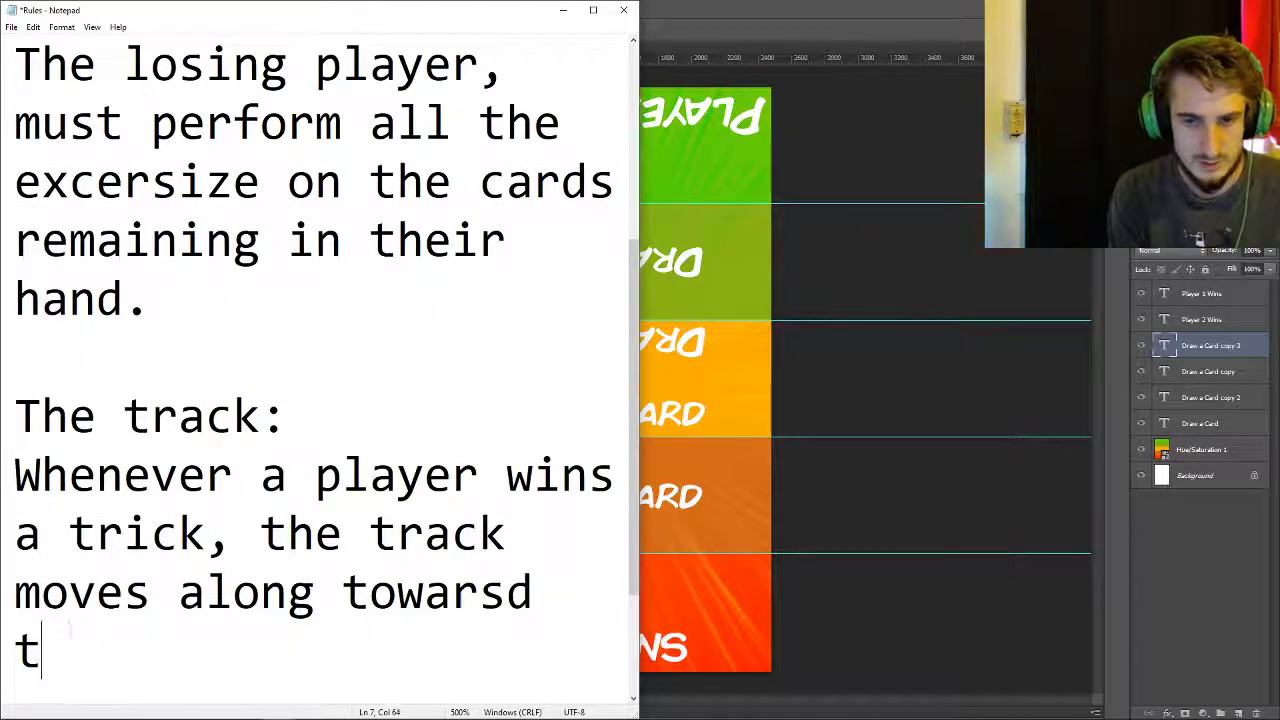
pyautogui.write('ds that play er')
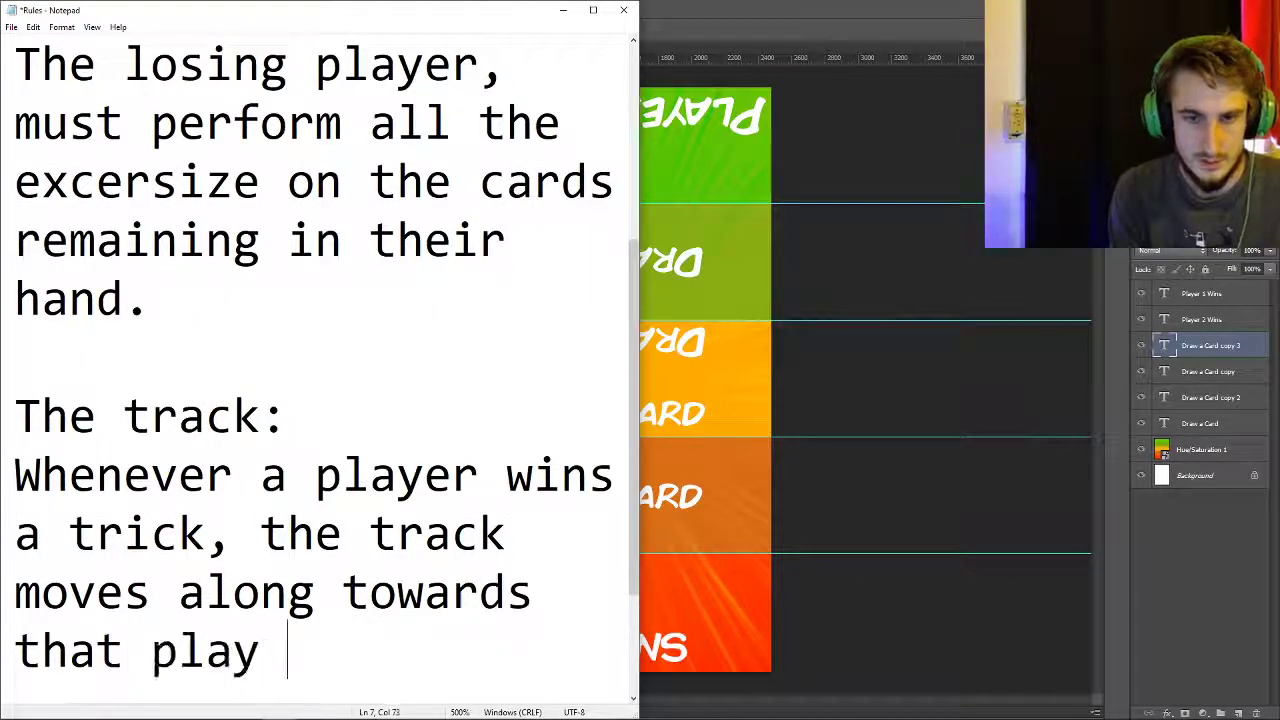
pyautogui.press('BackSpace')
pyautogui.press('BackSpace')
pyautogui.press('BackSpace')
pyautogui.write('er.')
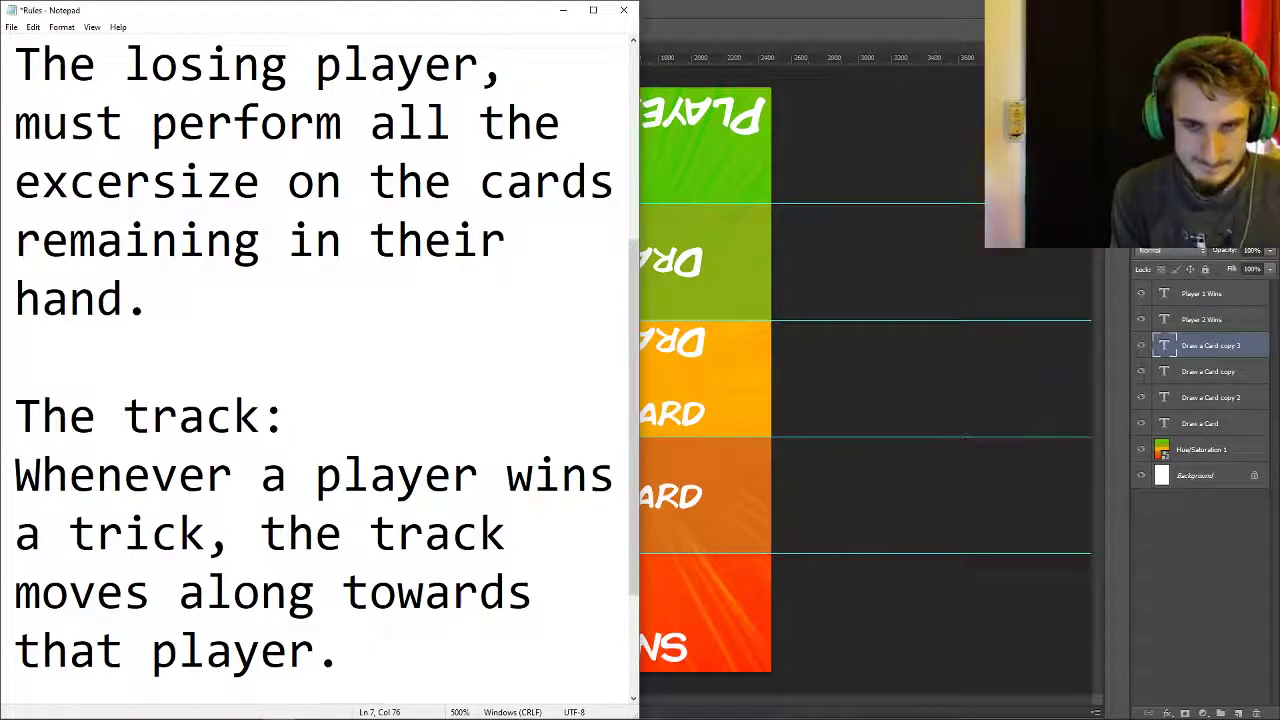
# - Continue the track rules with "The track starts in the centre, and whenever the paperclip moves onto a new space, that effect is triggered"
pyautogui.write('The track')
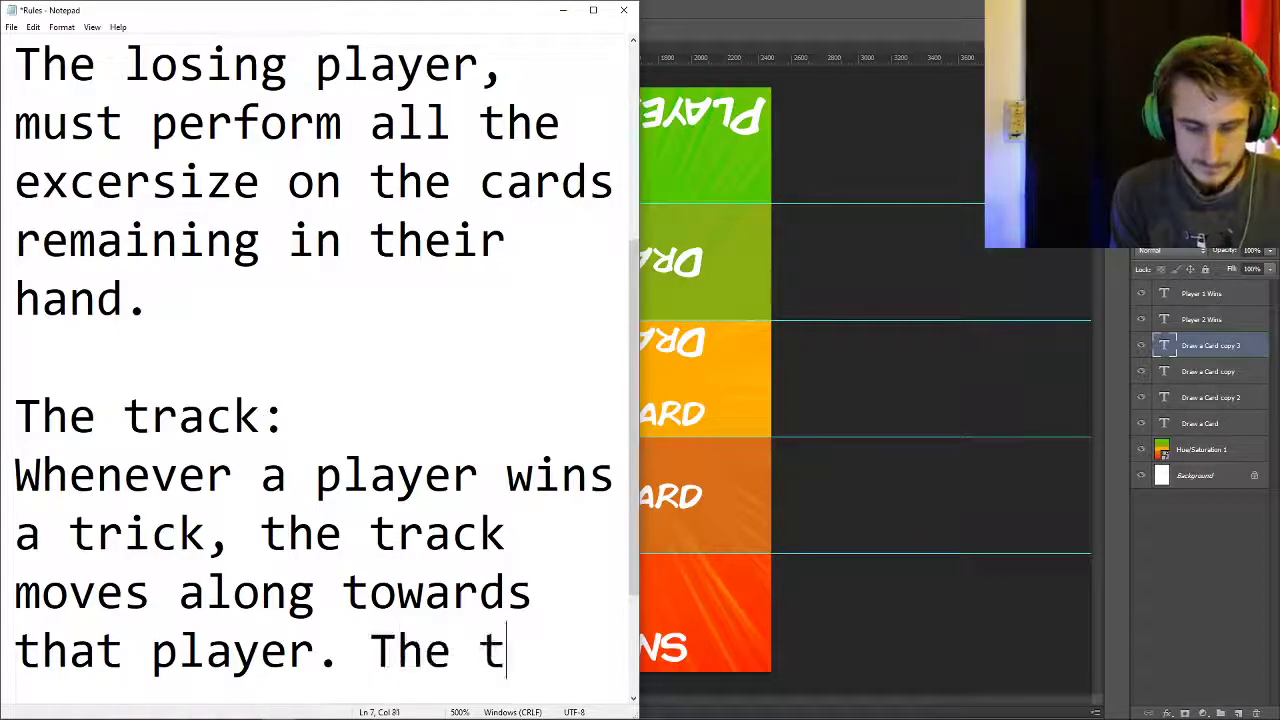
pyautogui.press('BackSpace')
pyautogui.write('ck starts i')
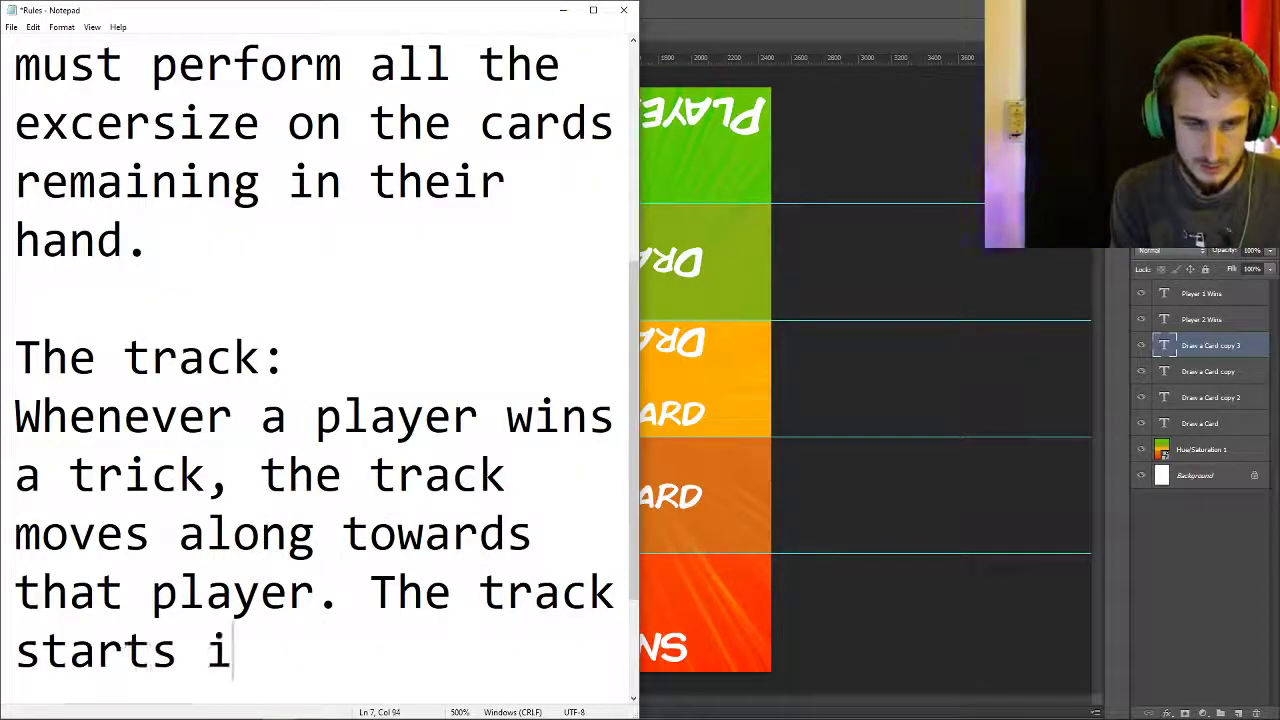
pyautogui.write('n the centre, a')
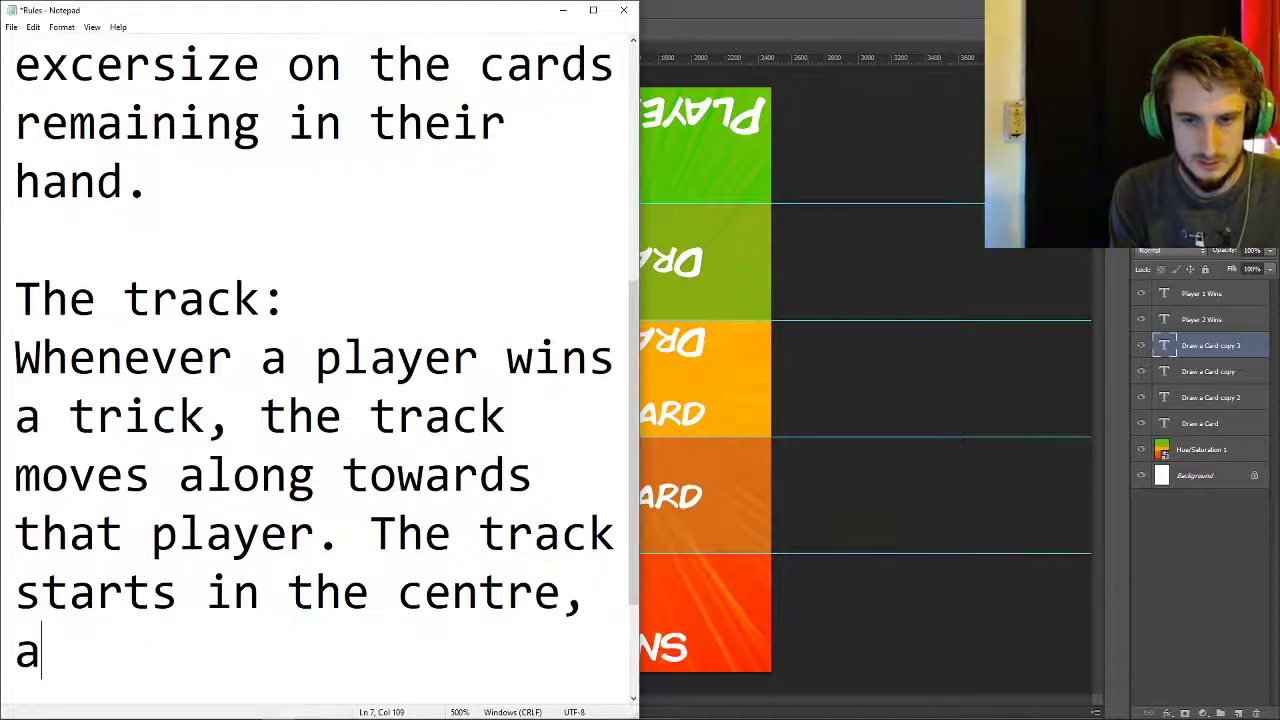
pyautogui.write('nd whenever the')
pyautogui.press('BackSpace')
pyautogui.write('paperclip')
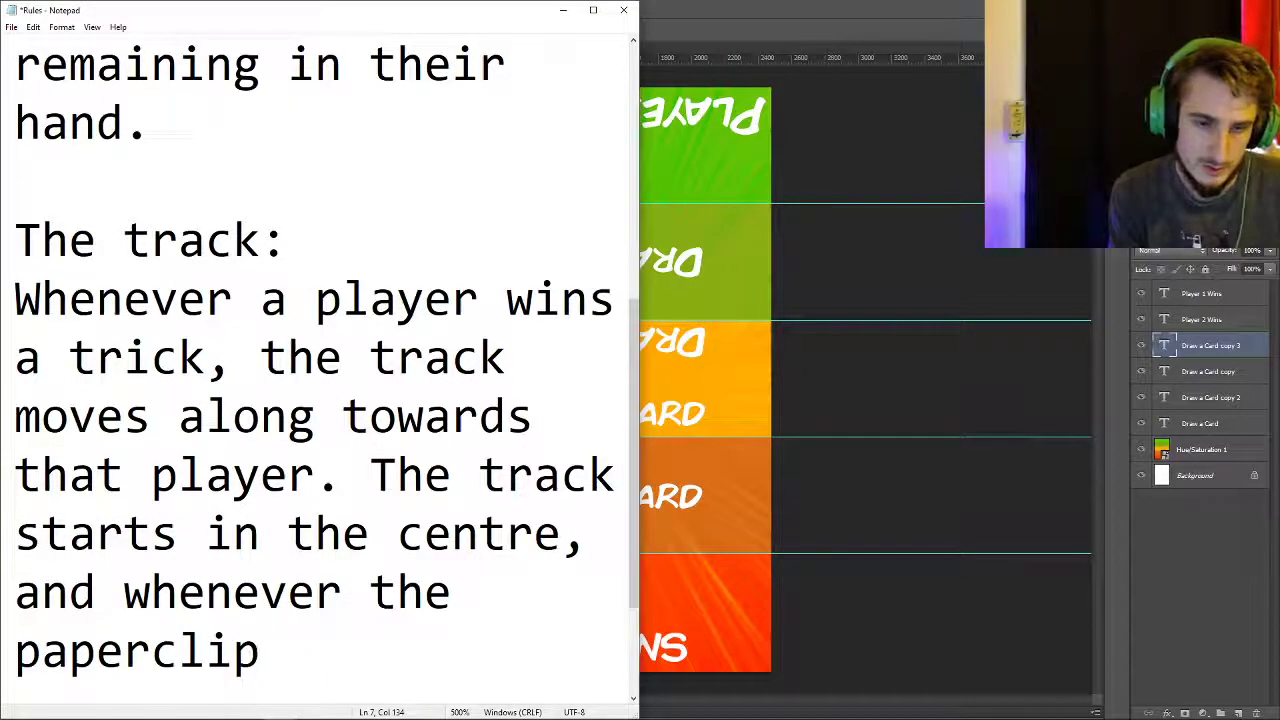
pyautogui.write(' moves onto a new space, t')
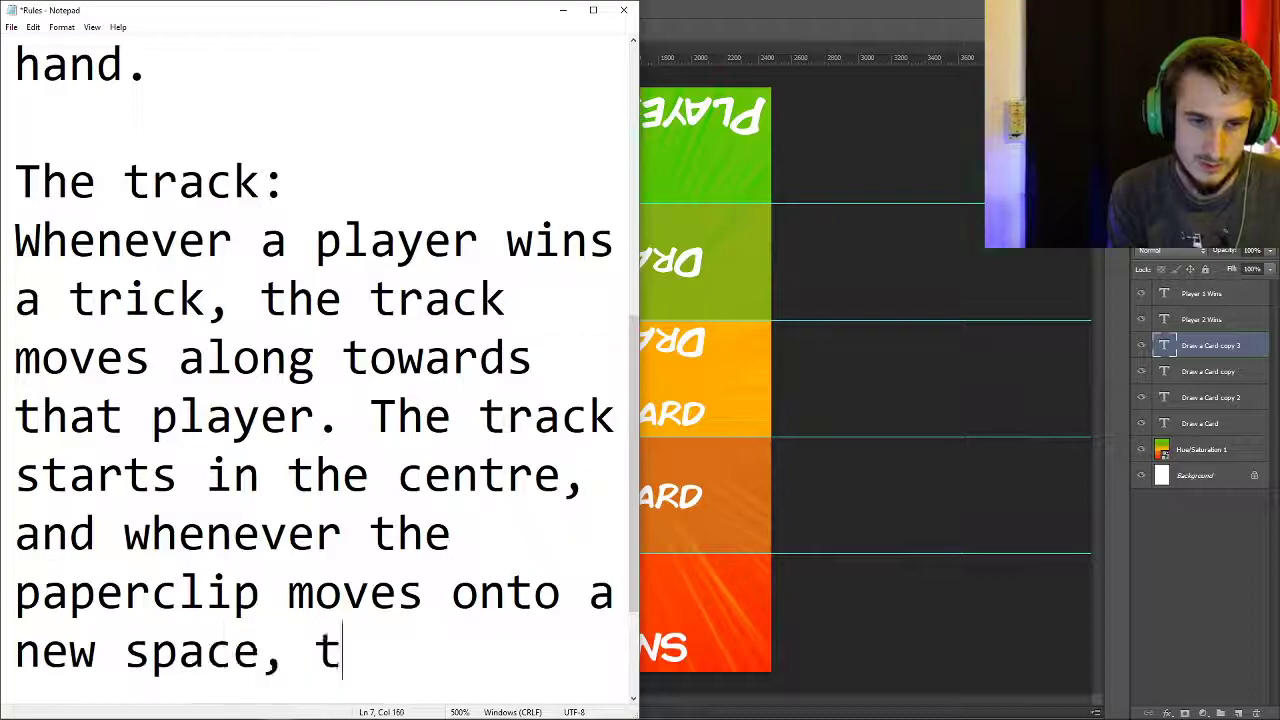
pyautogui.write('hat')
pyautogui.press('BackSpace')
pyautogui.press('BackSpace')
pyautogui.write('hat effect')
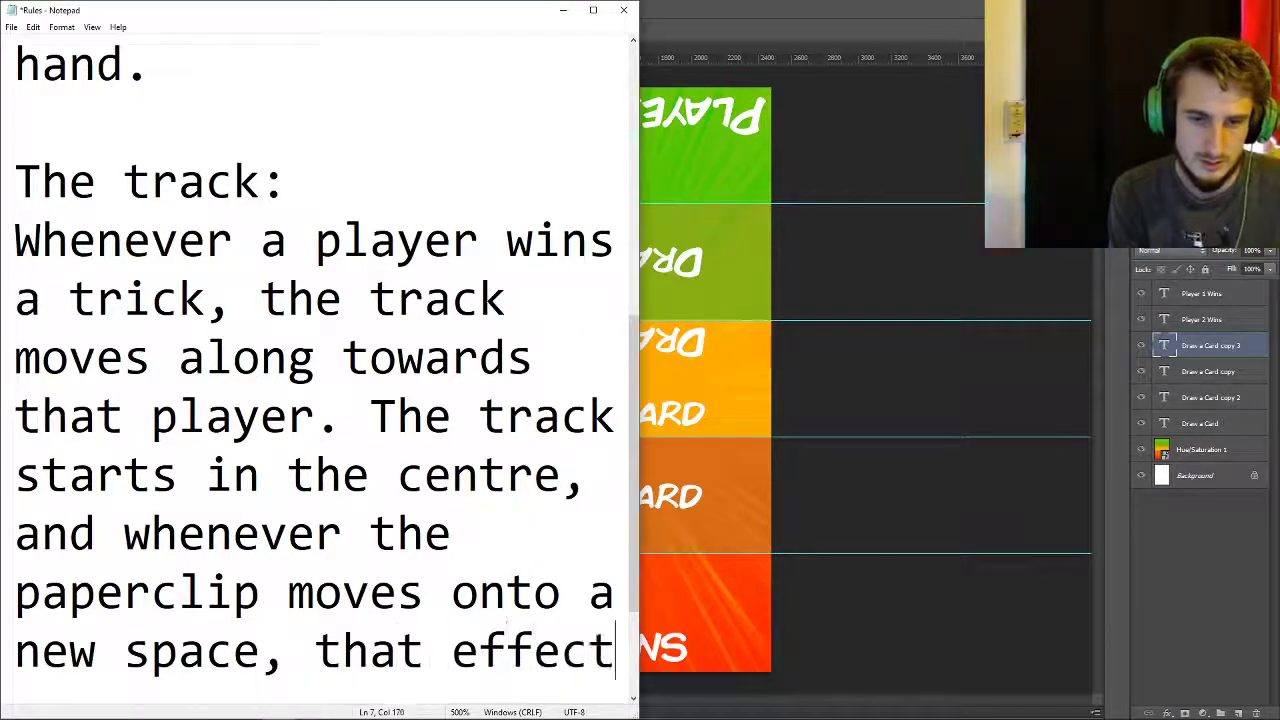
pyautogui.write(' is triggered')
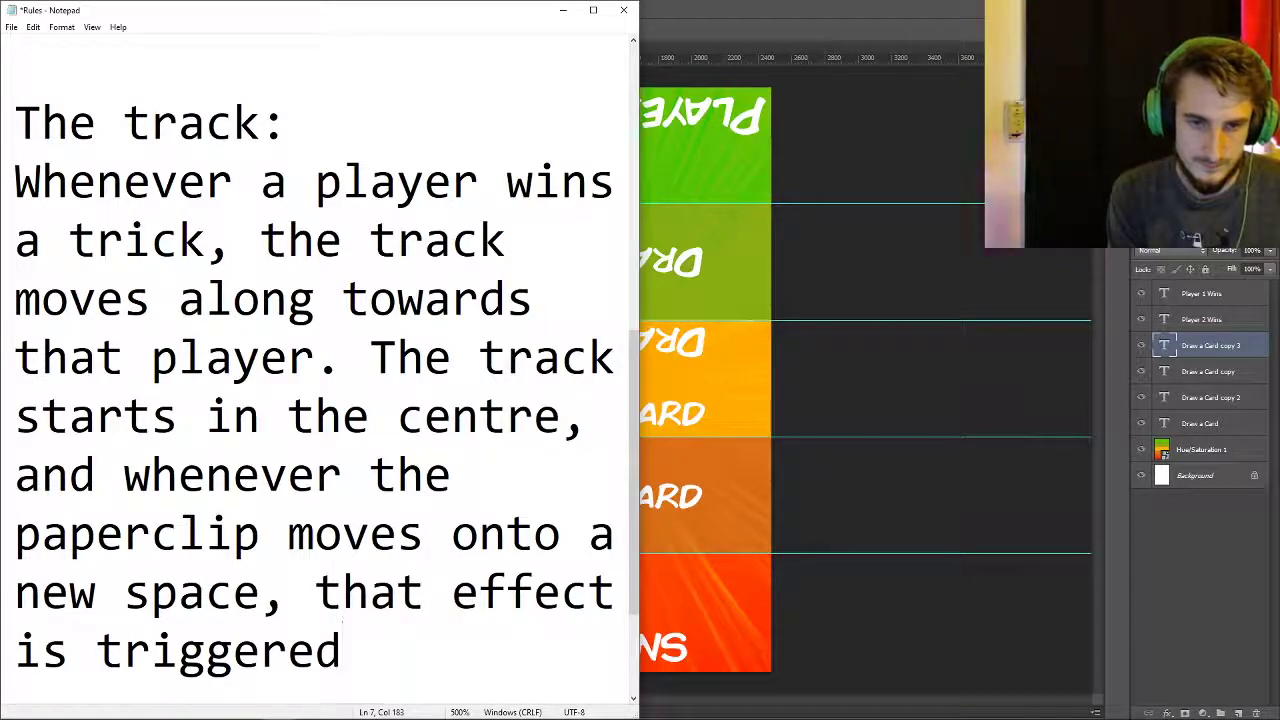
# - End the sentence with a period and add the rule "In the centre both players draw a card."
pyautogui.write('.  If a dr')
pyautogui.press('BackSpace')
pyautogui.press('BackSpace')
pyautogui.press('BackSpace')
pyautogui.press('BackSpace')
pyautogui.press('BackSpace')
pyautogui.press('BackSpace')
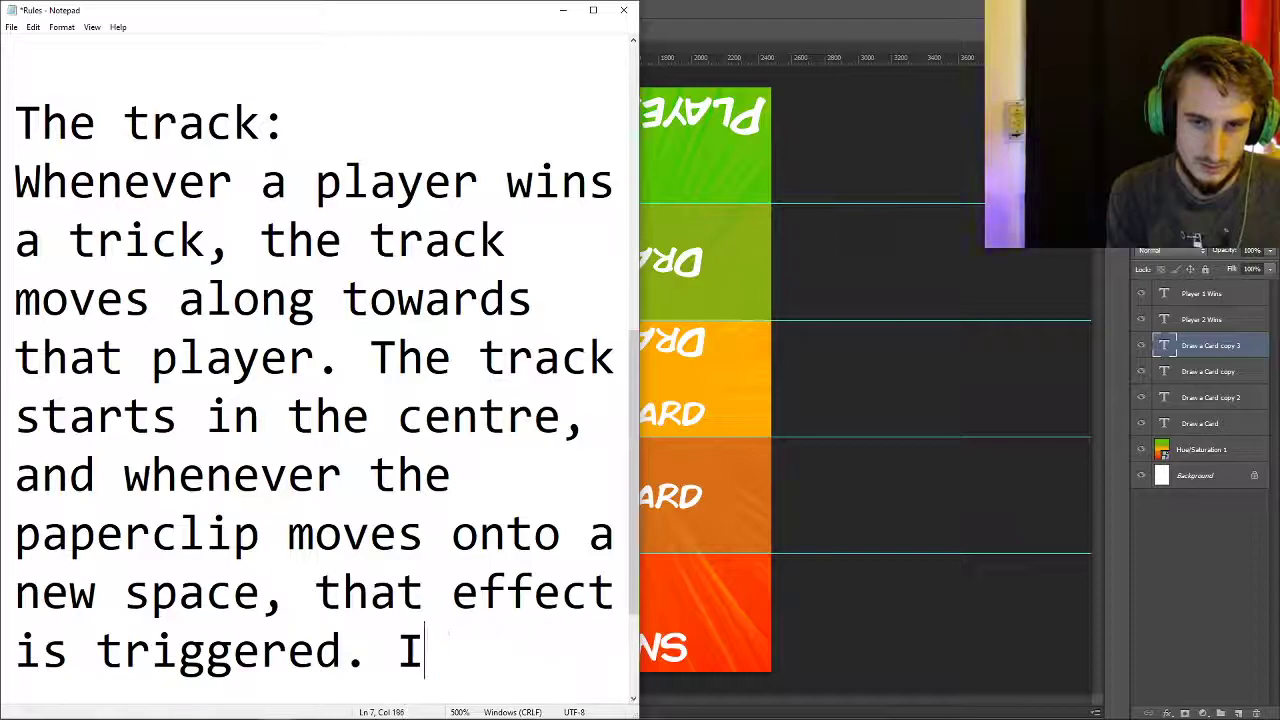
pyautogui.write('n the centre')
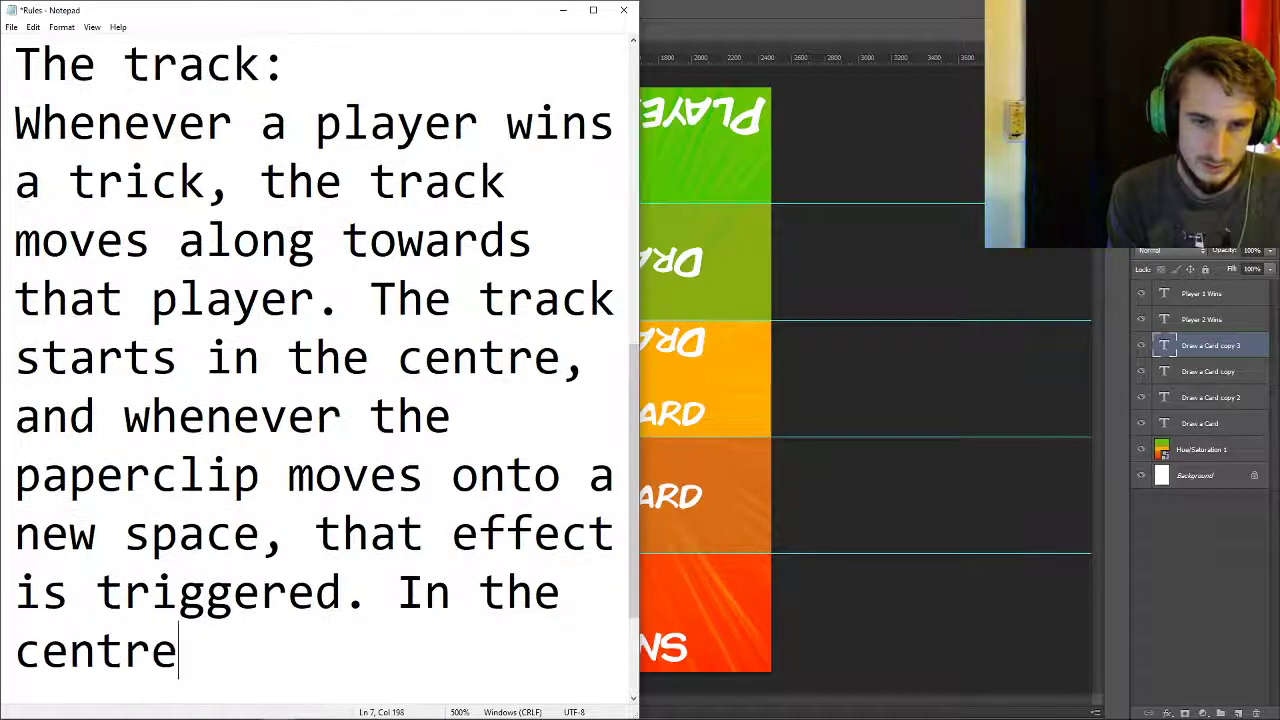
pyautogui.write(' both palyers')
pyautogui.press('BackSpace')
pyautogui.press('BackSpace')
pyautogui.press('BackSpace')
pyautogui.press('BackSpace')
pyautogui.press('BackSpace')
pyautogui.press('BackSpace')
pyautogui.write('layers dr')
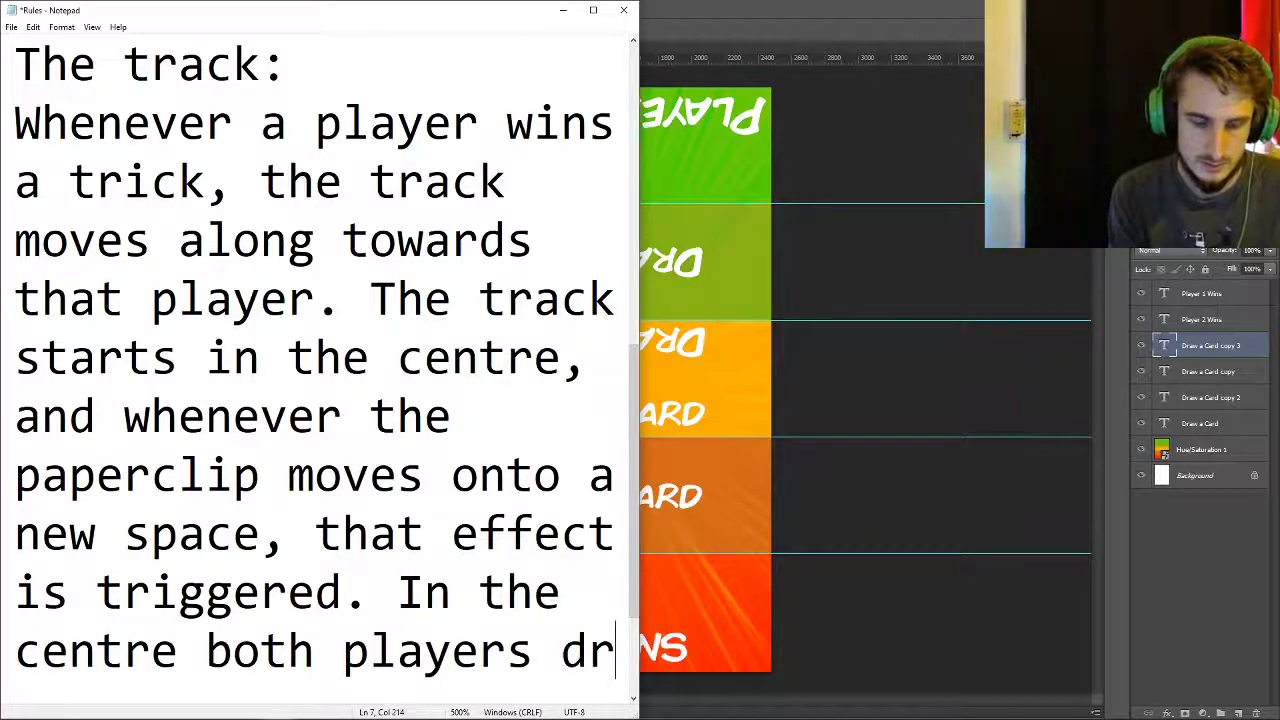
pyautogui.write('aw a card. I')
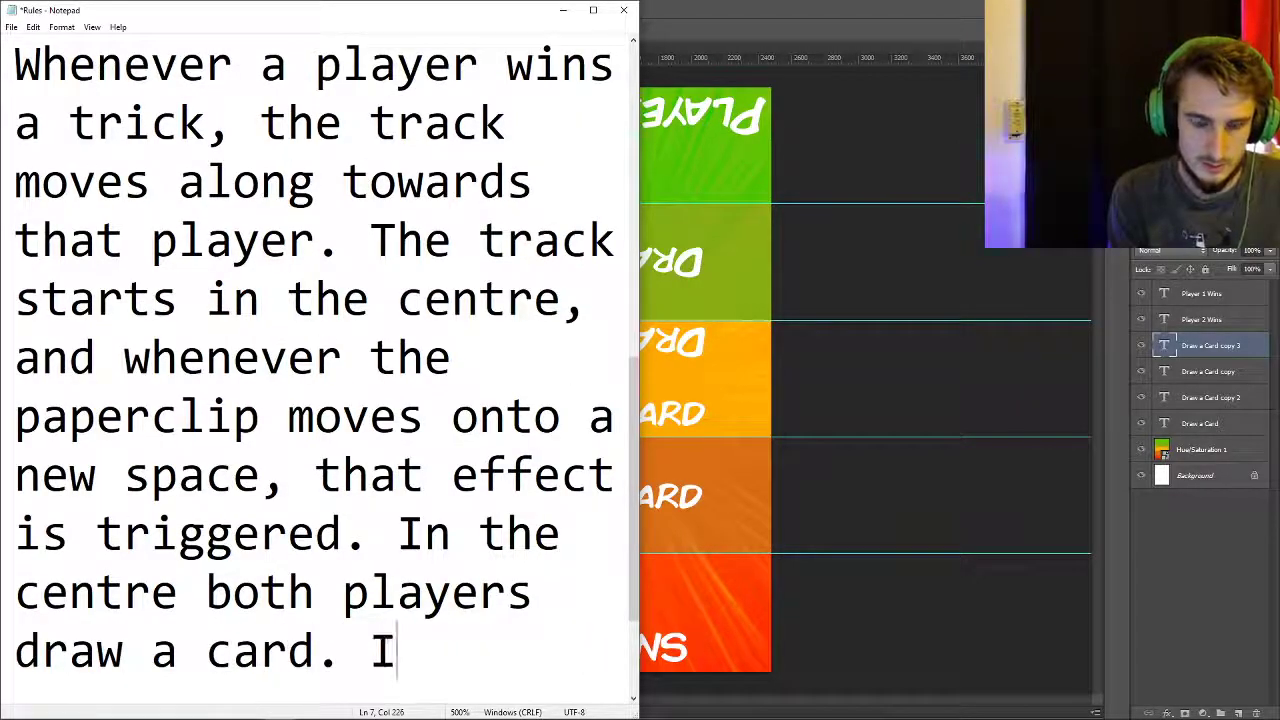
# - Continue the track rules with "In the outermost spaces, the named player (the side facing them) wins."
pyautogui.write('n the ou')
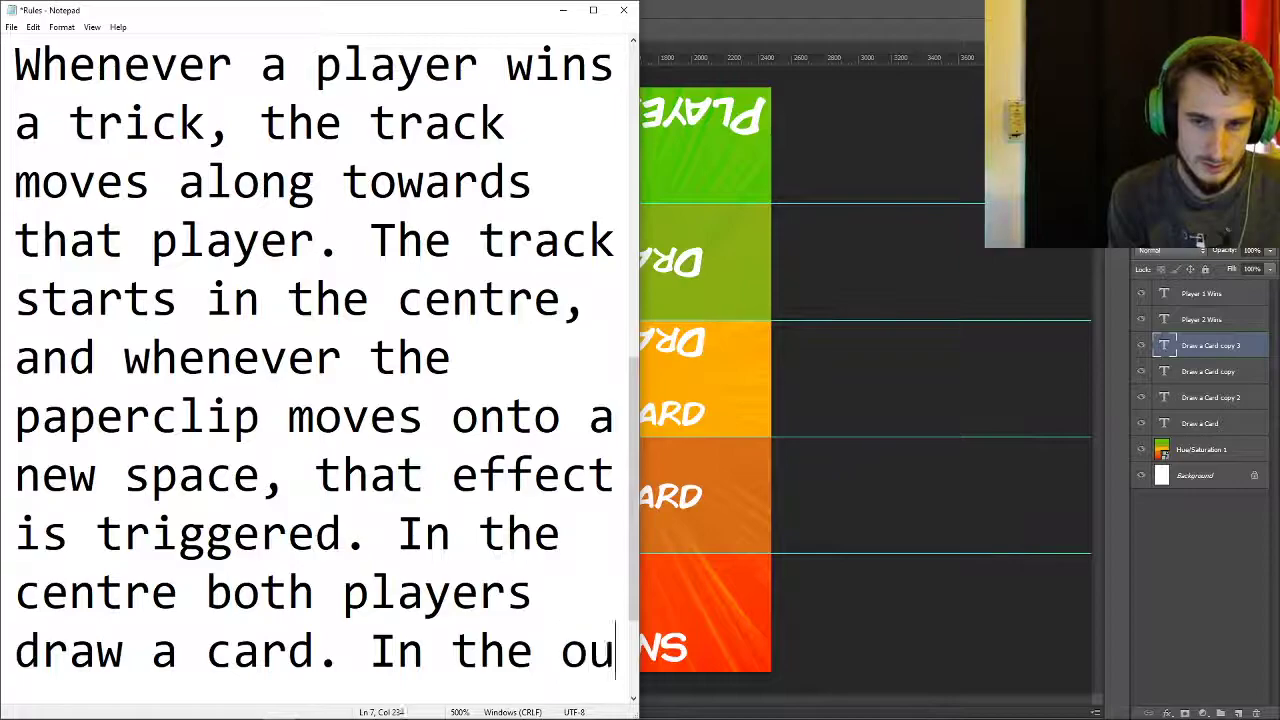
pyautogui.write('termost spaces,  ')
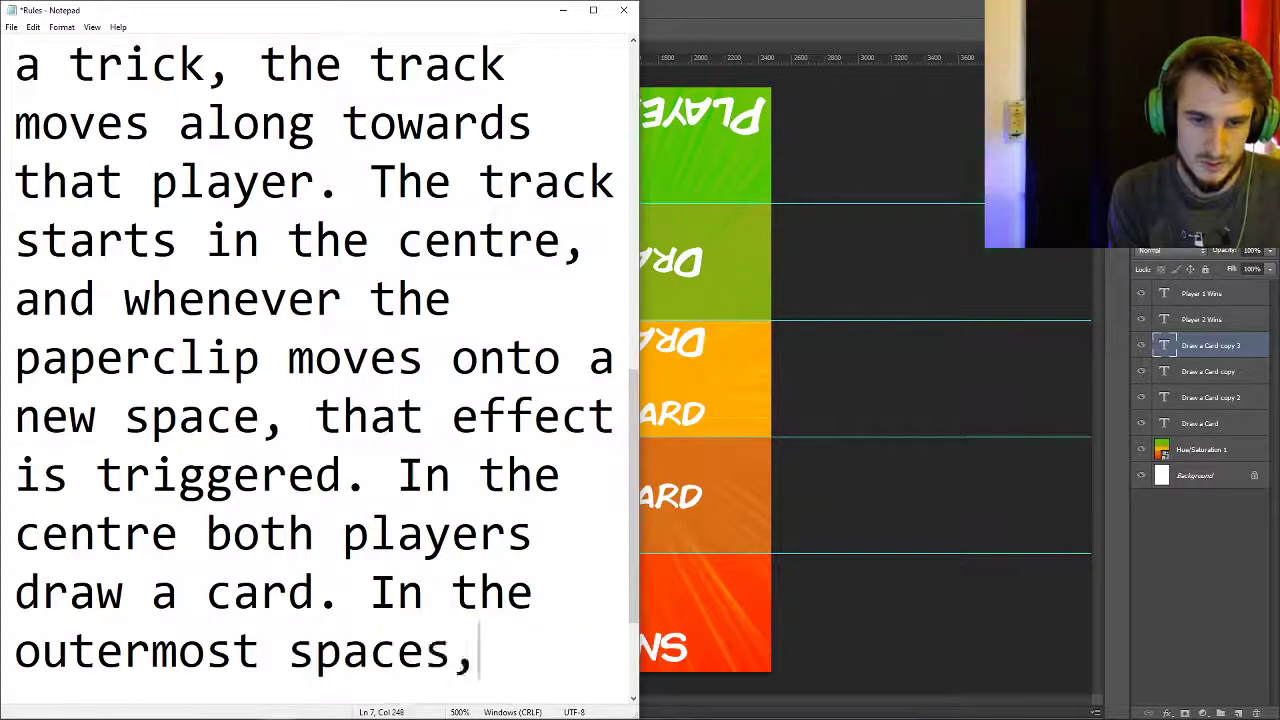
pyautogui.write('he named palye')
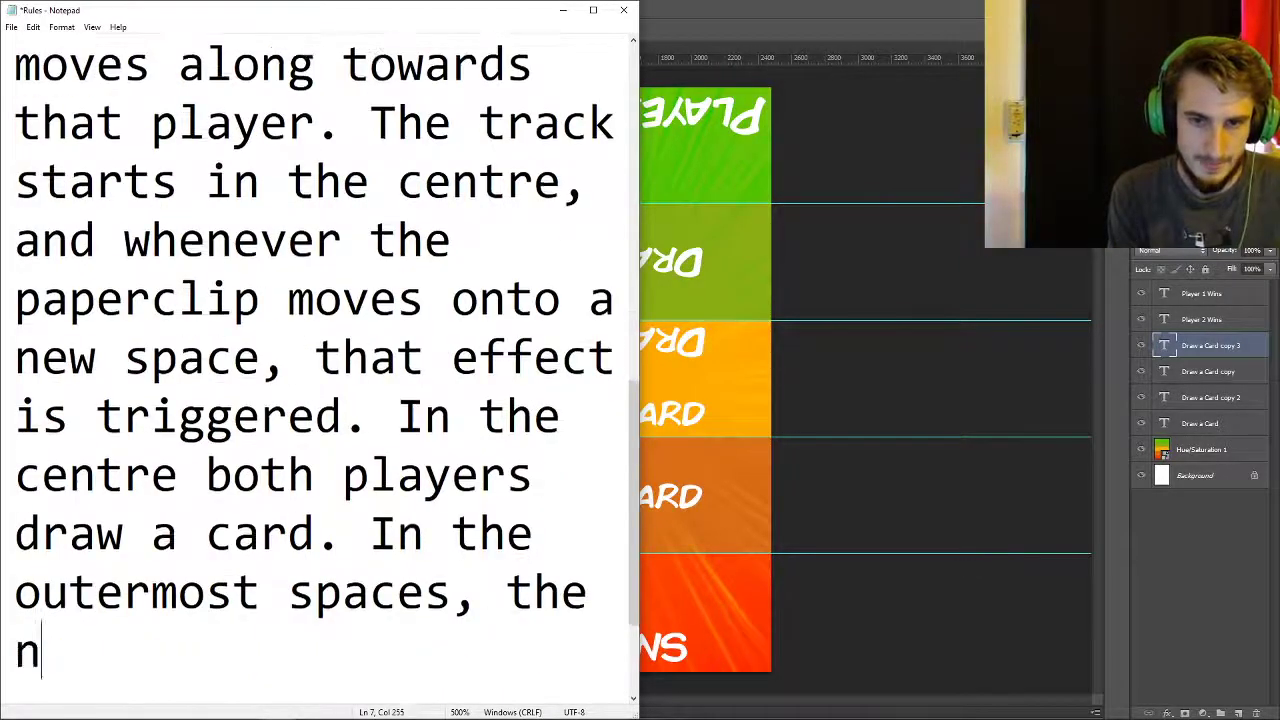
pyautogui.press('BackSpace')
pyautogui.press('BackSpace')
pyautogui.press('BackSpace')
pyautogui.press('BackSpace')
pyautogui.write('layer (the si')
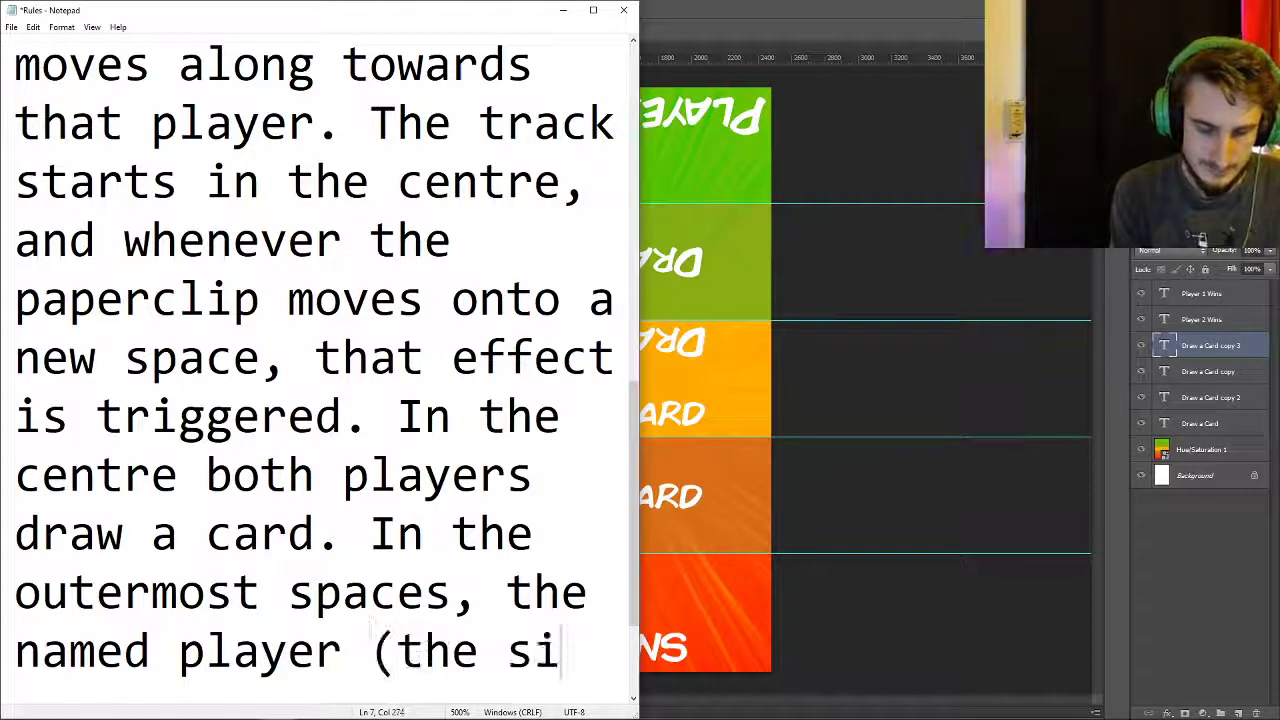
pyautogui.write('de facing them) ')
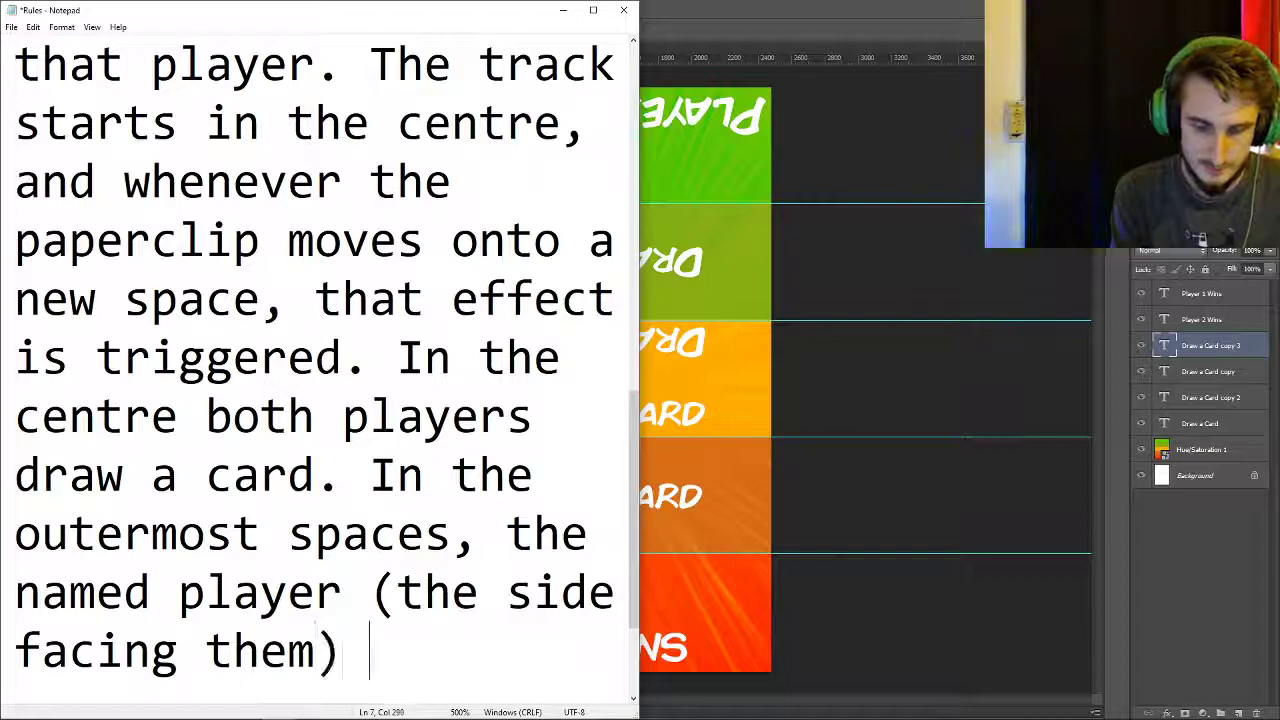
pyautogui.write('wins.')
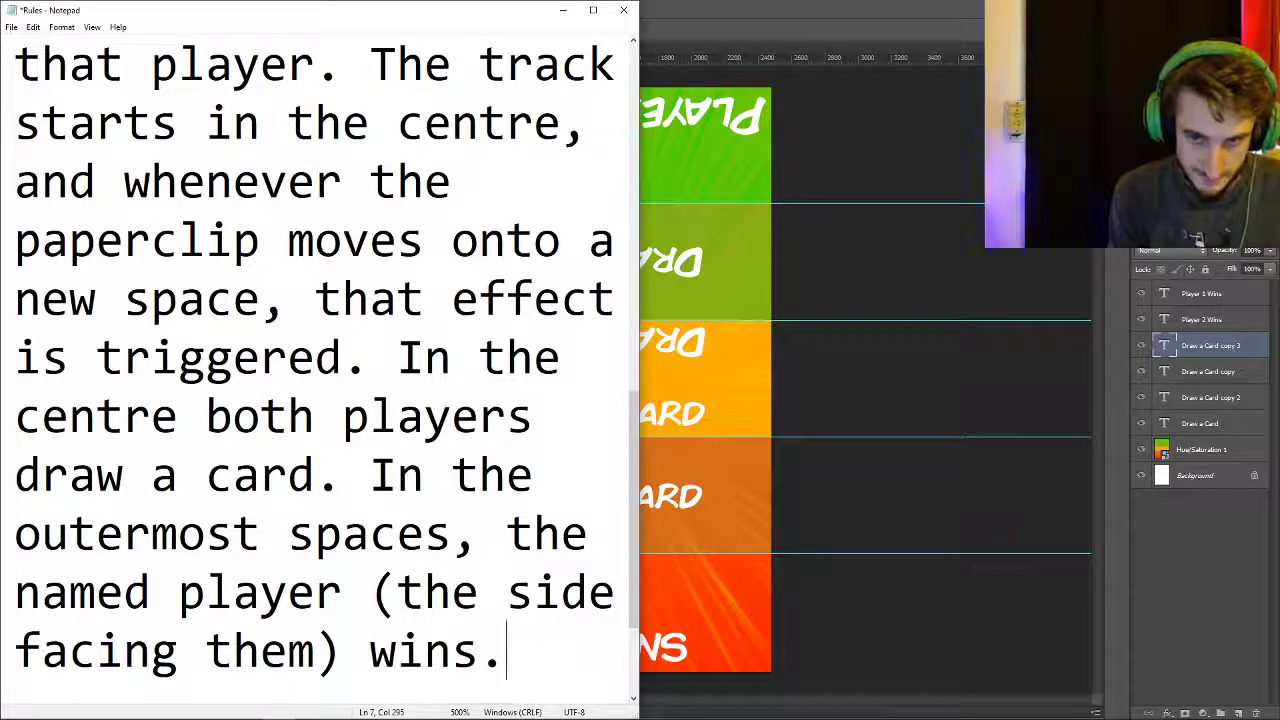
# - Add the sentence "The other two spaces, force the opponent to draw a card." to the track rules
pyautogui.write(' The')
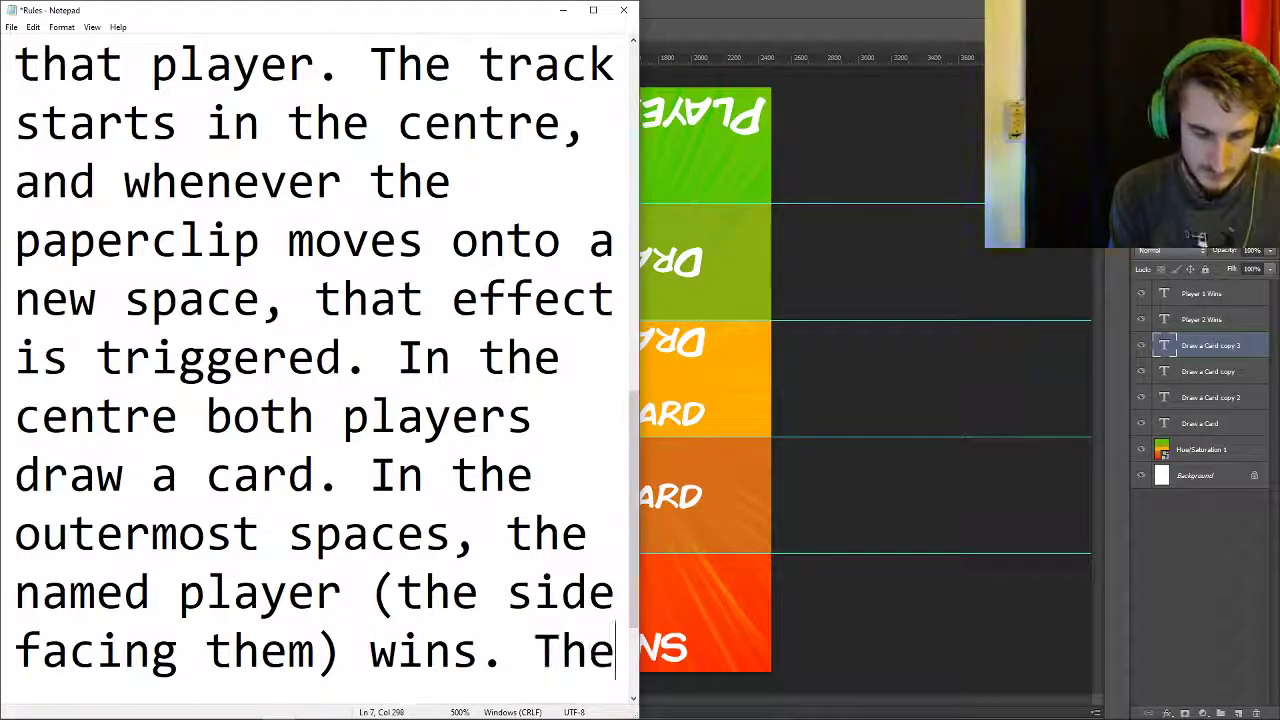
pyautogui.write(' other two spaces, ')
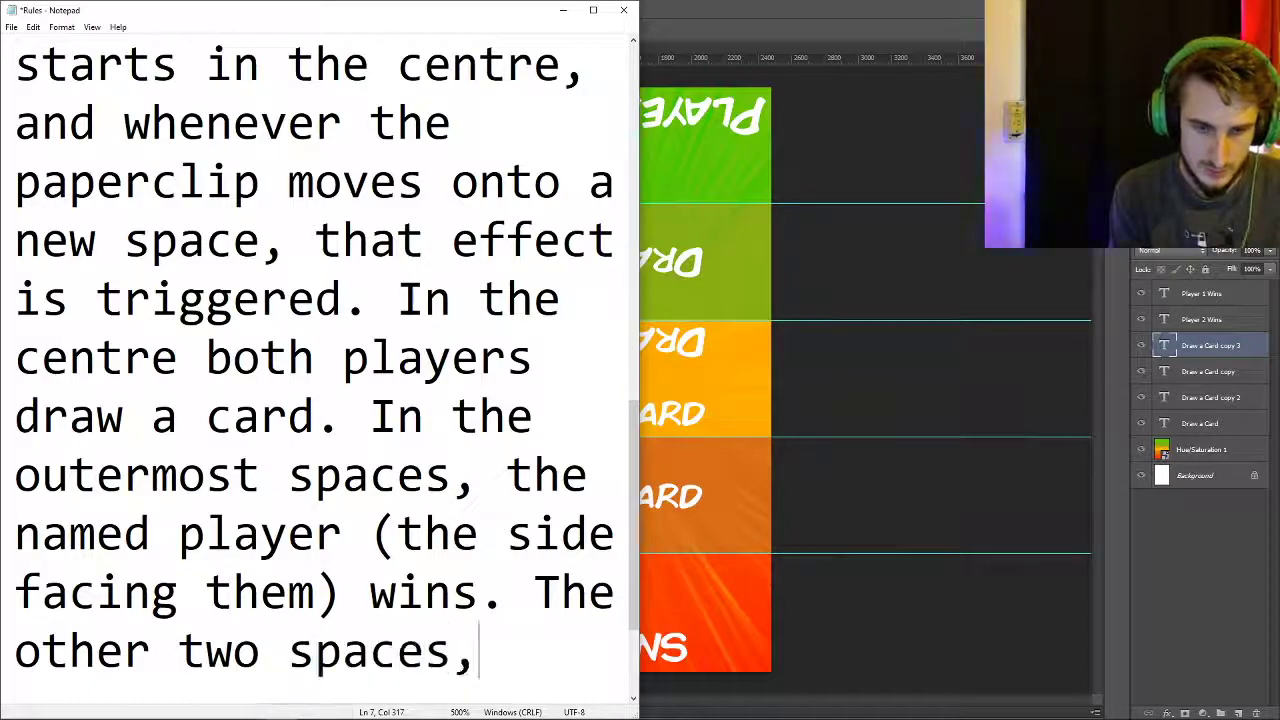
pyautogui.write('force the ')
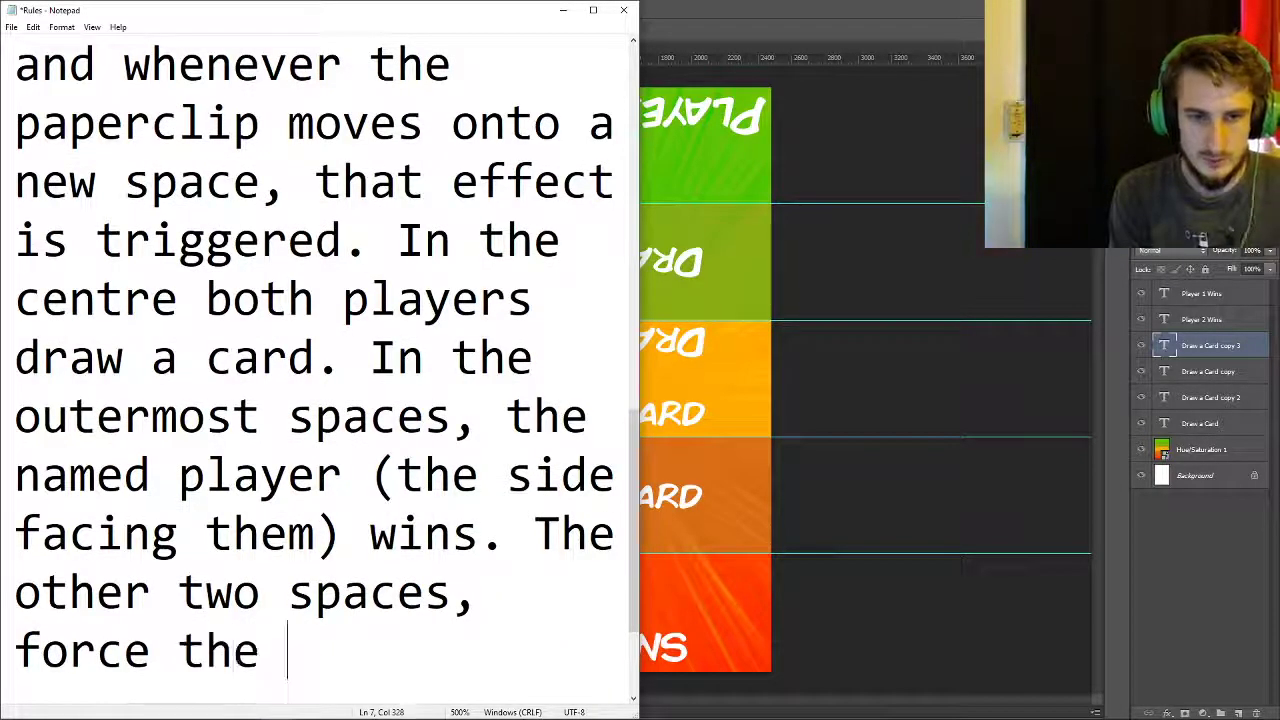
pyautogui.write('opponent to dr')
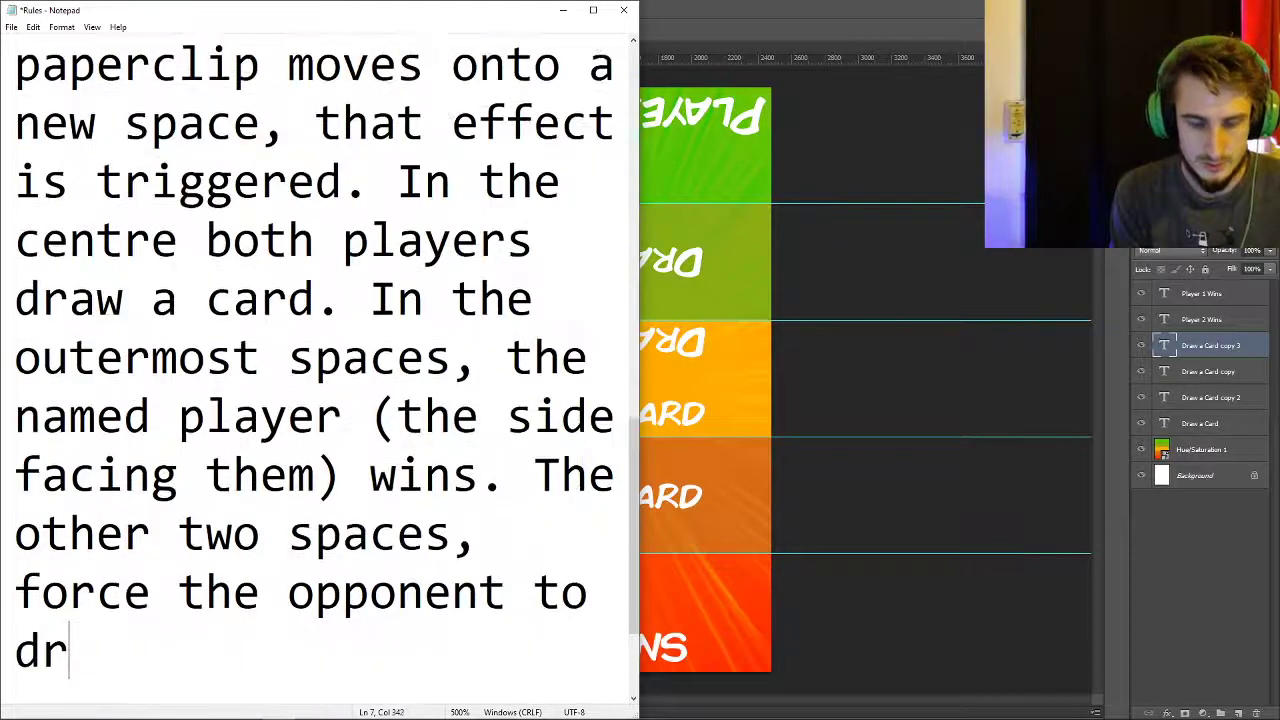
pyautogui.write('aw a card.')
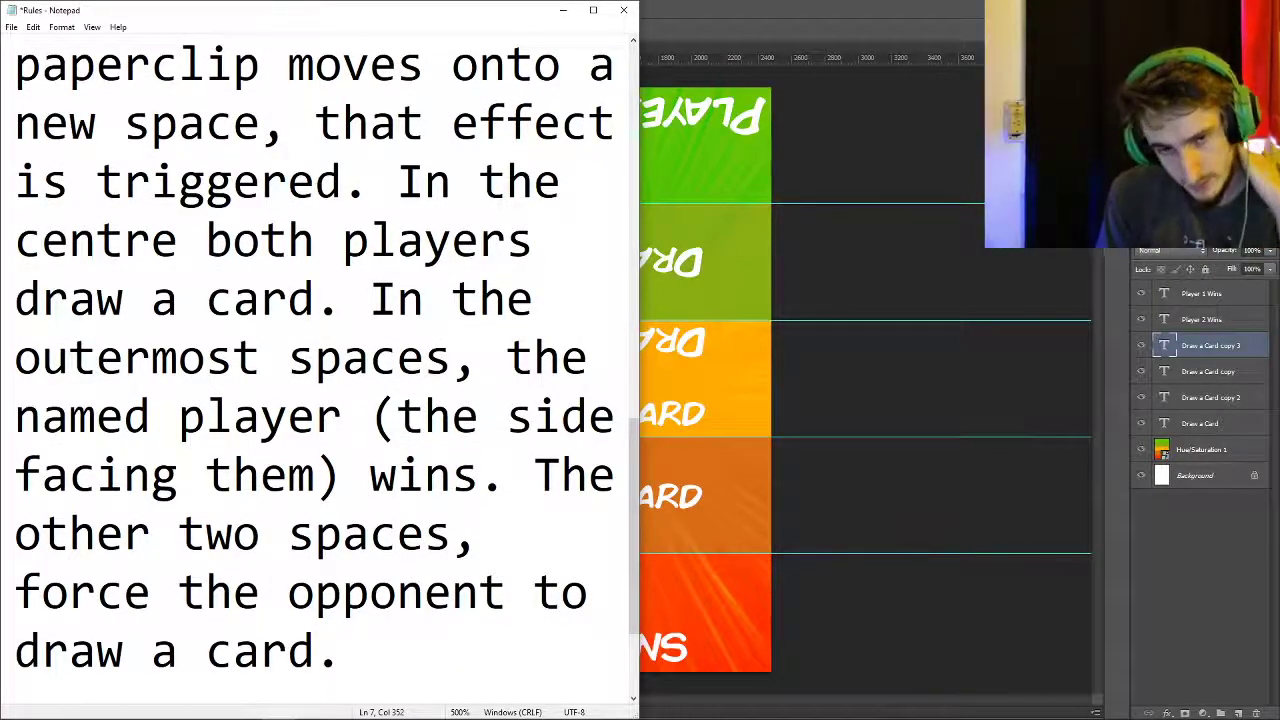
# - Add a separate paragraph, "Whenever a player wins the opponent must perform the excersizes on the remaining cards in their hand.", and save the rules
pyautogui.press('Return')
pyautogui.press('Return')
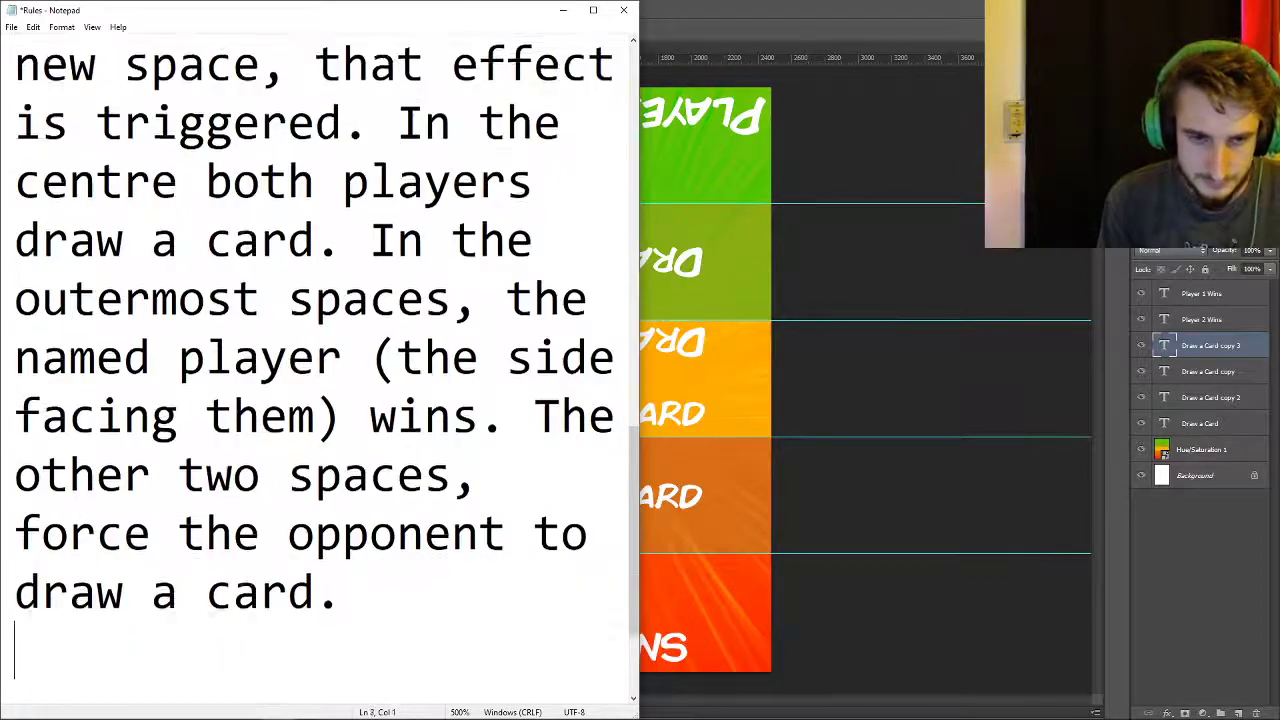
pyautogui.write('Whene')
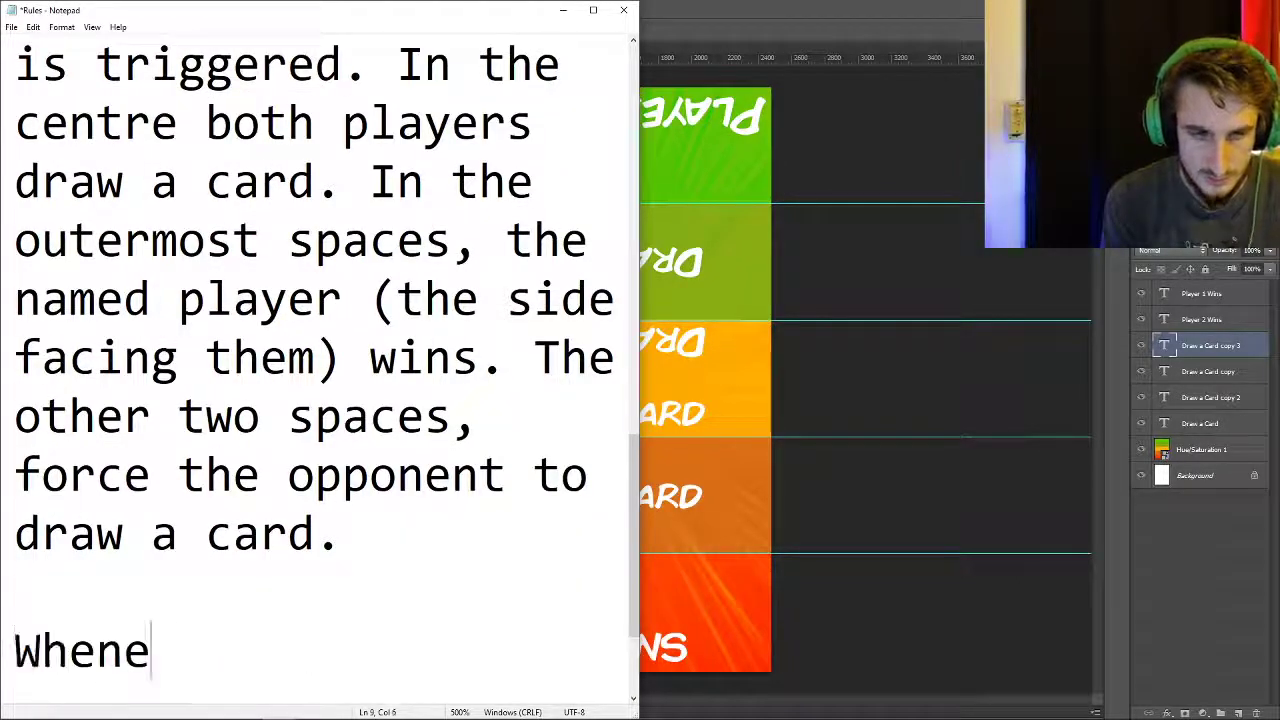
pyautogui.write('ver a player wins t')
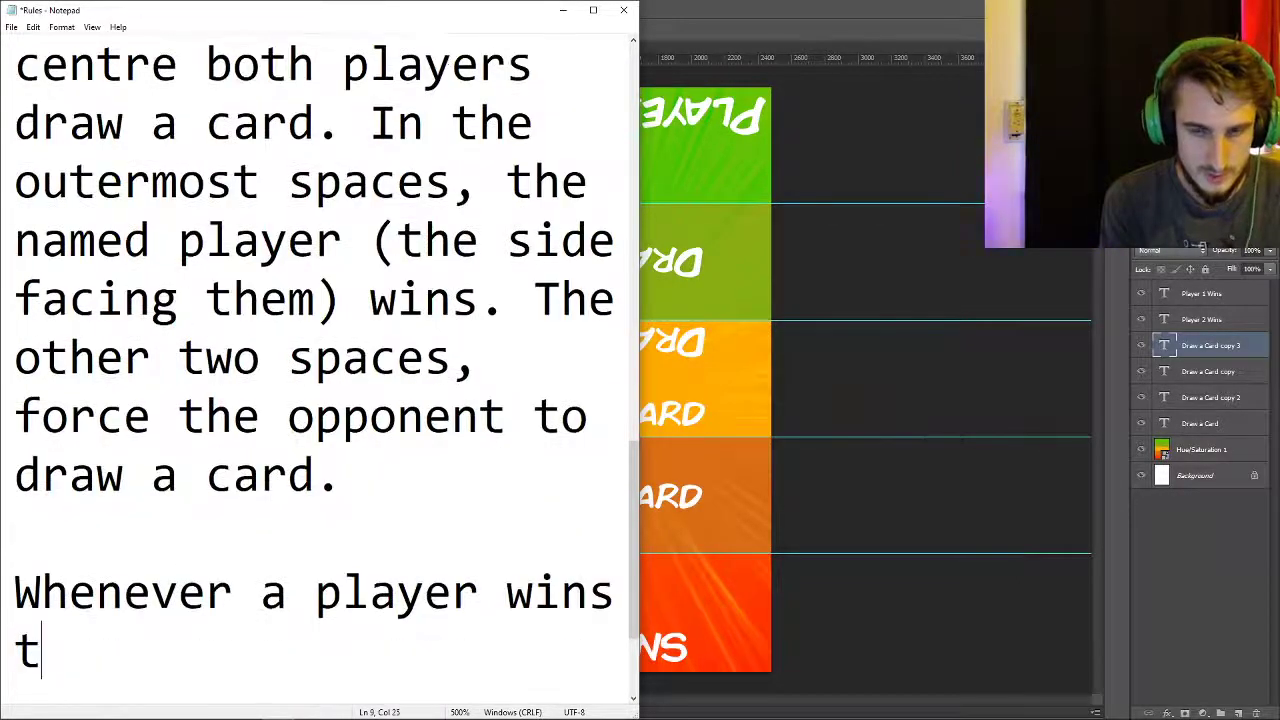
pyautogui.write('he opponent mus')
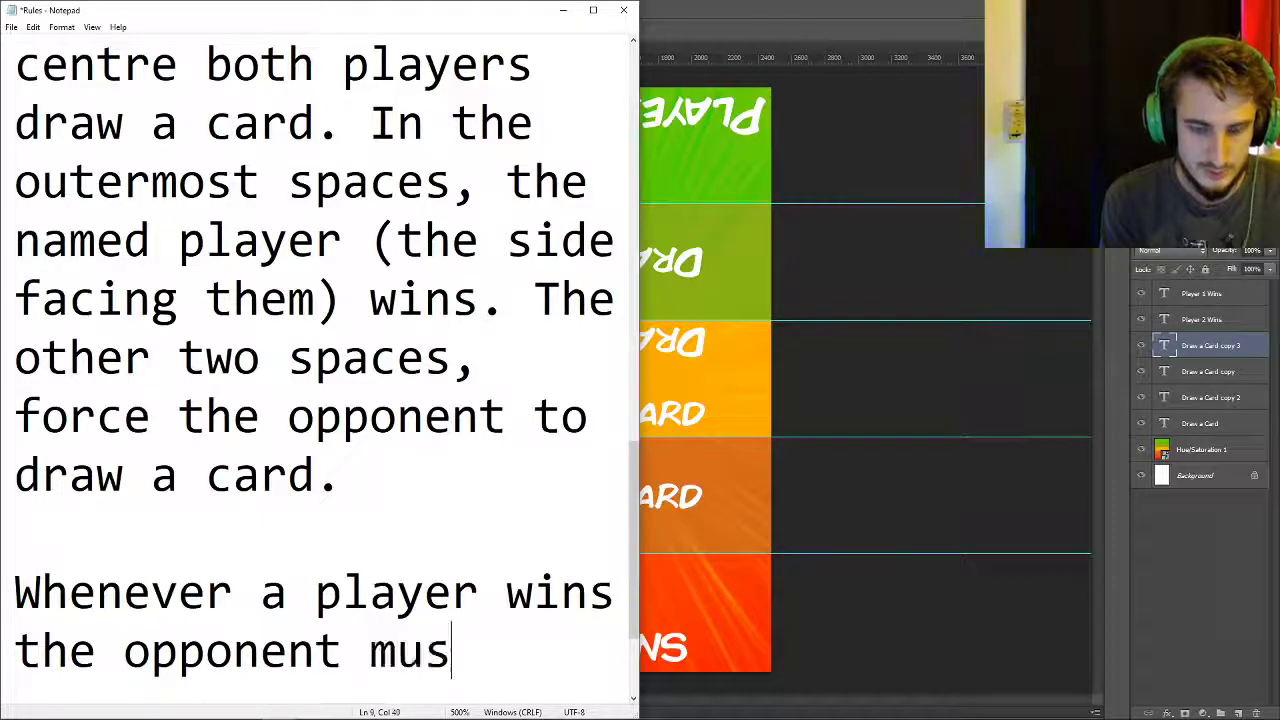
pyautogui.write('t perform the ex')
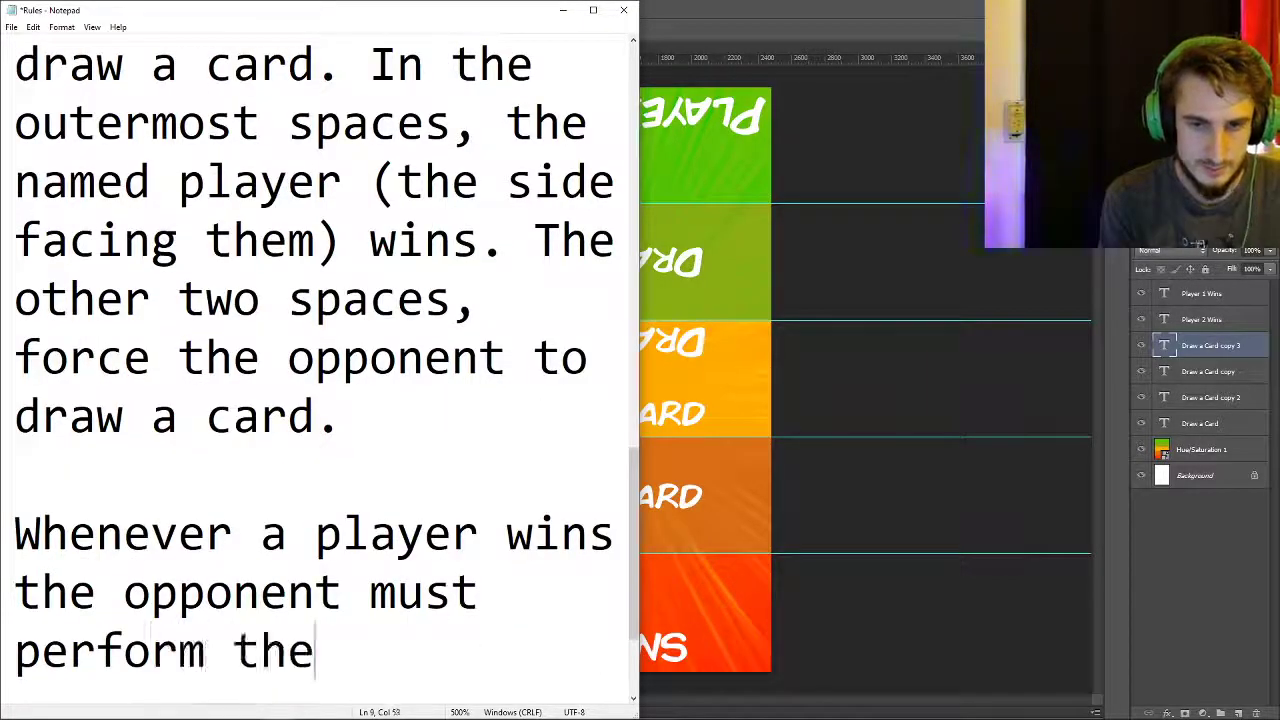
pyautogui.write('er')
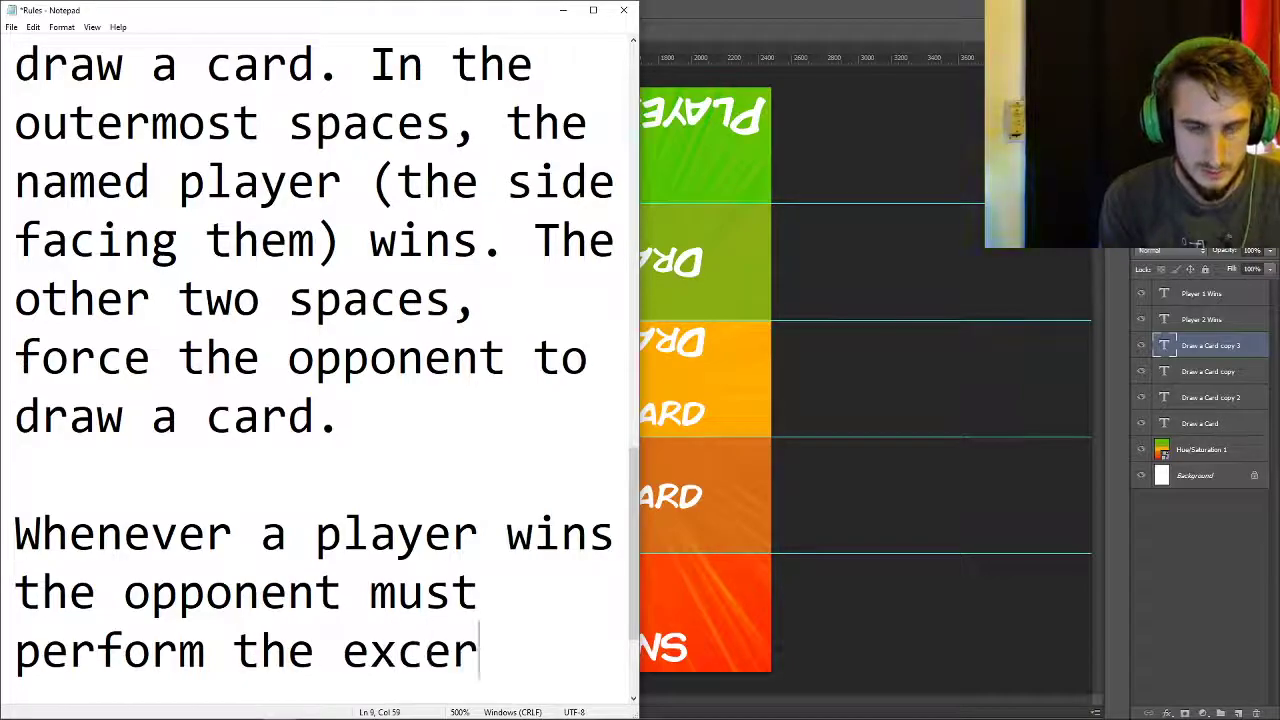
pyautogui.write('sizes on the ra')
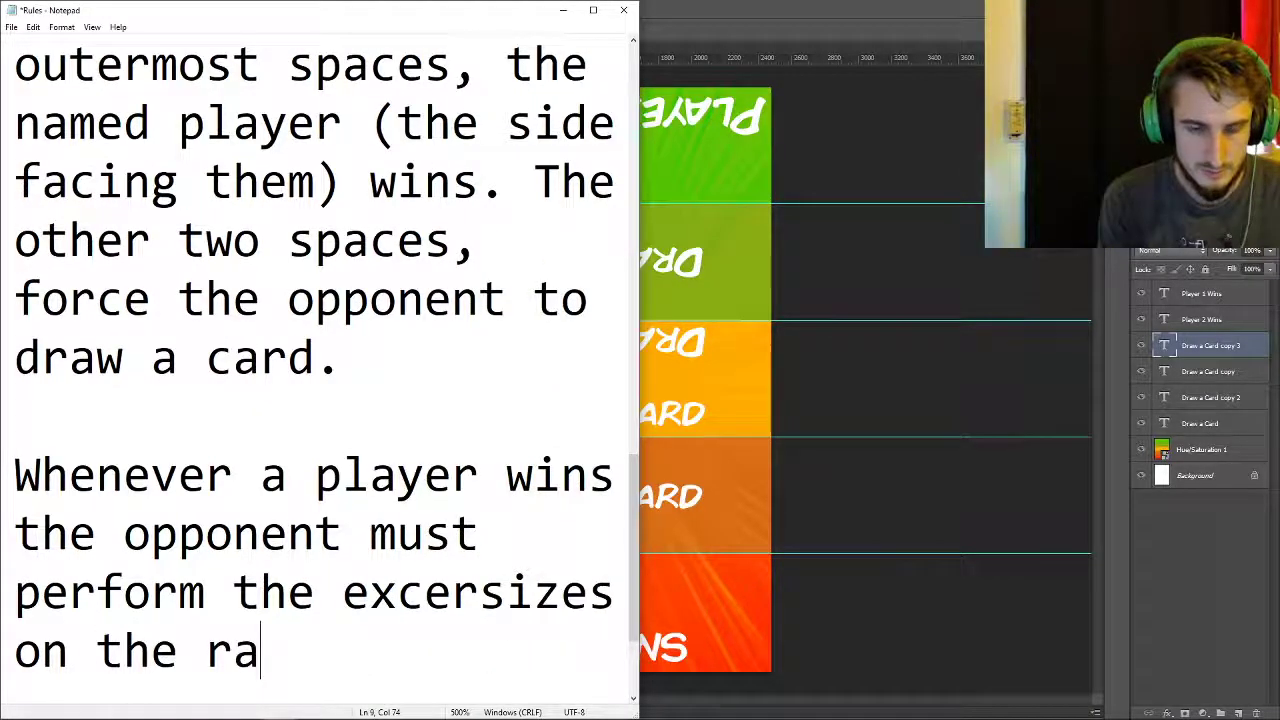
pyautogui.press('BackSpace')
pyautogui.write('em')
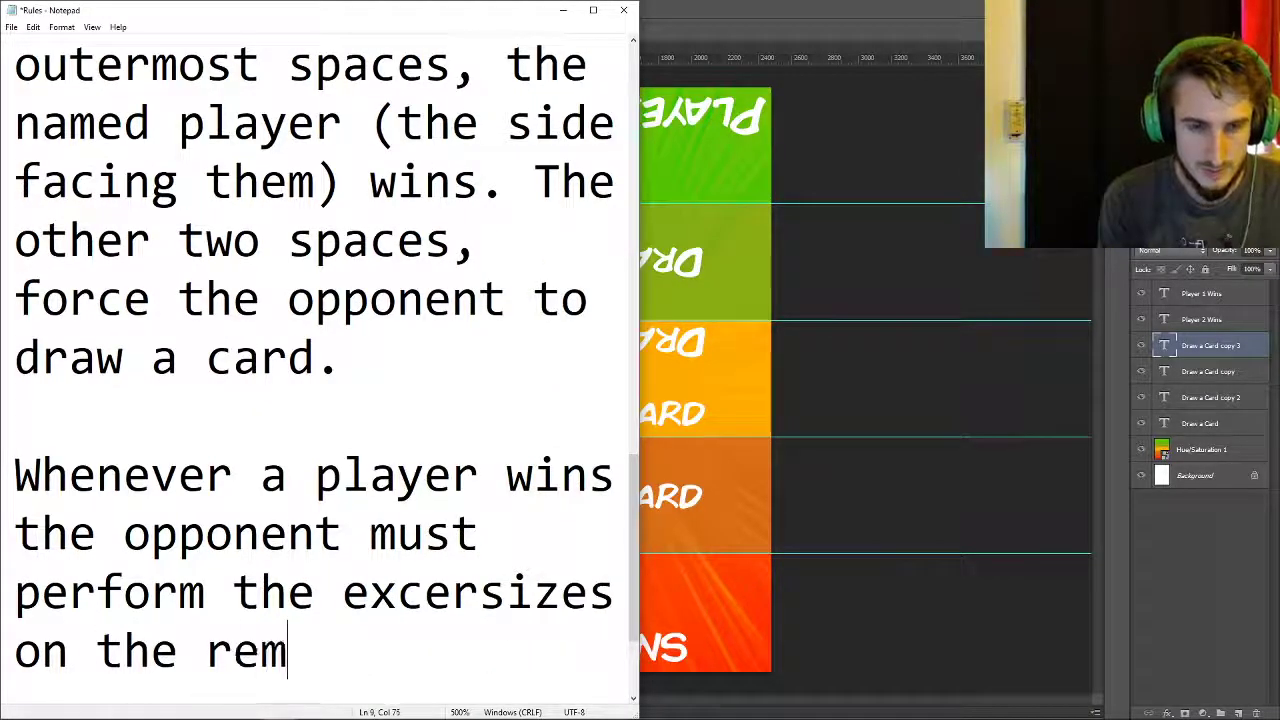
pyautogui.write('aining cards in their a')
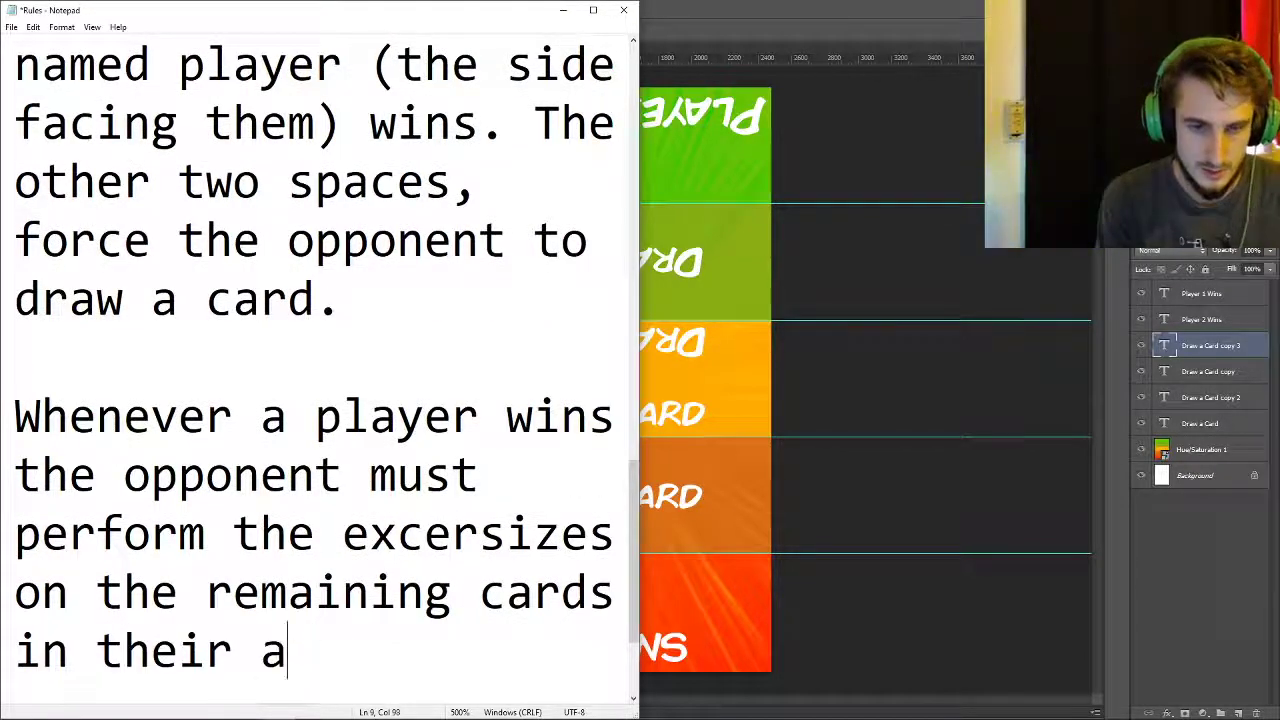
pyautogui.press('BackSpace')
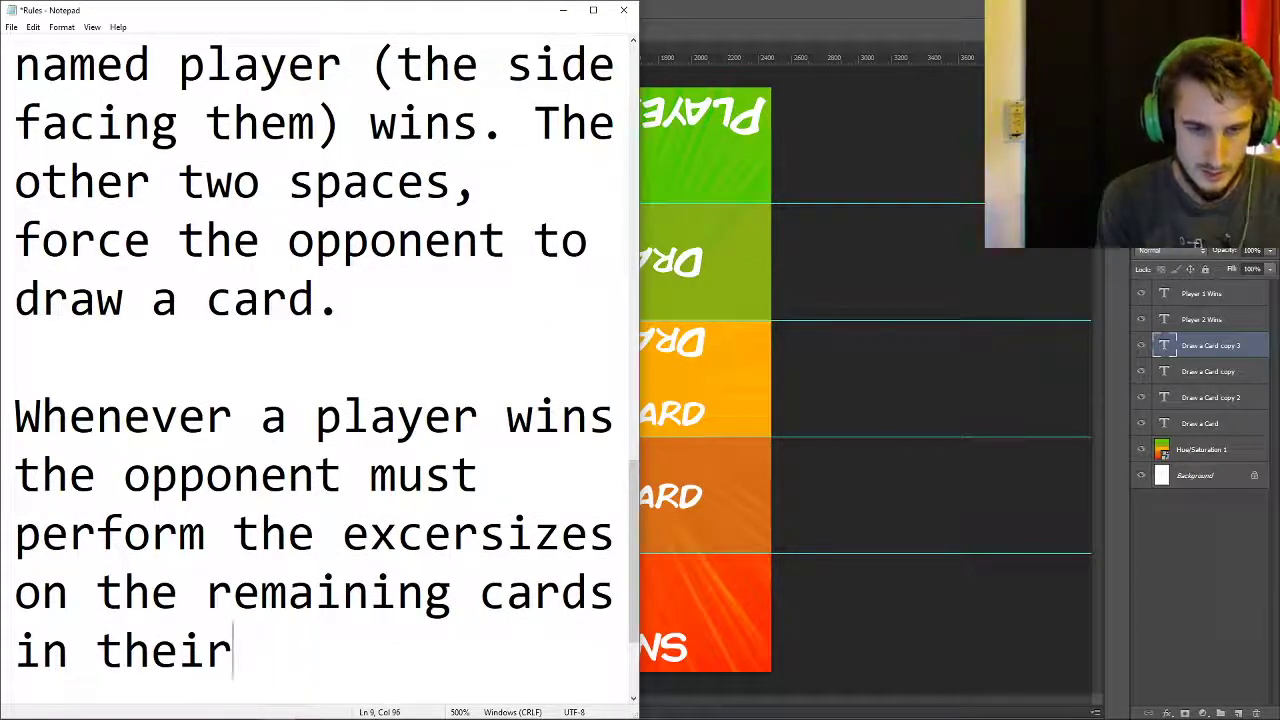
pyautogui.write('hand.')
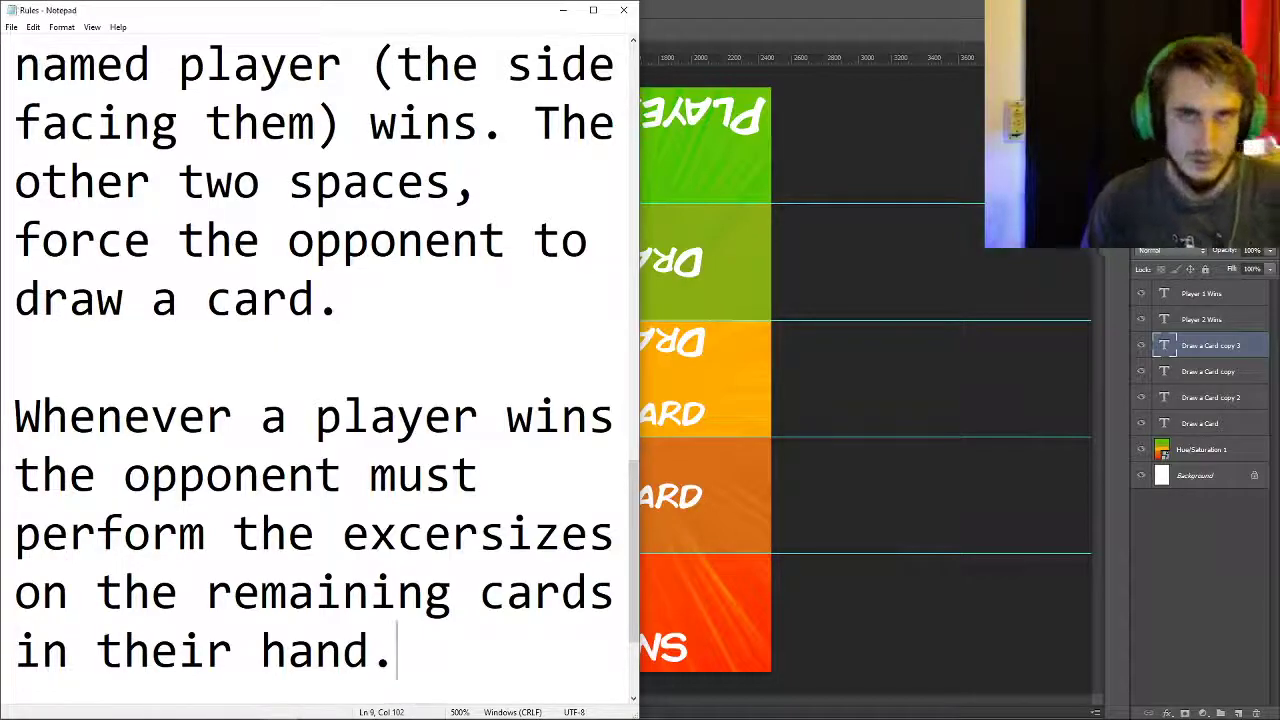
# - Return to Photoshop and slightly enlarge the rotated "RESET the Track" text on the dark card
pyautogui.click(563, 9)
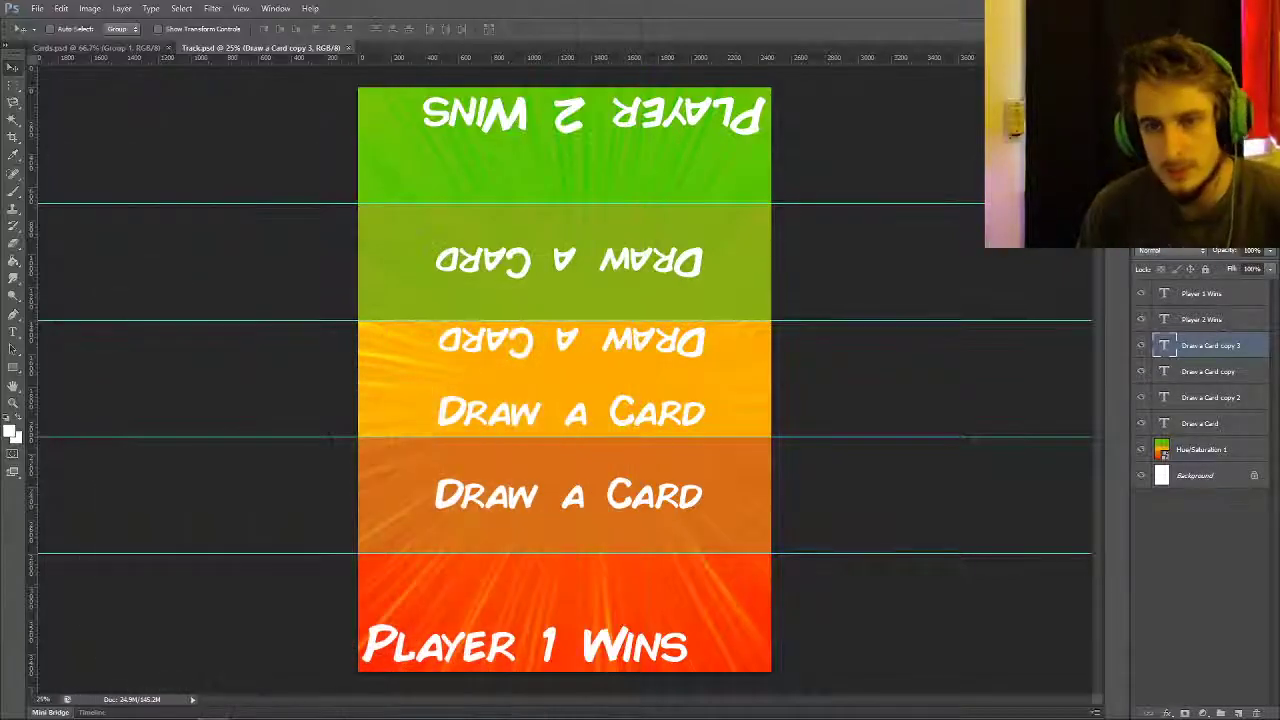
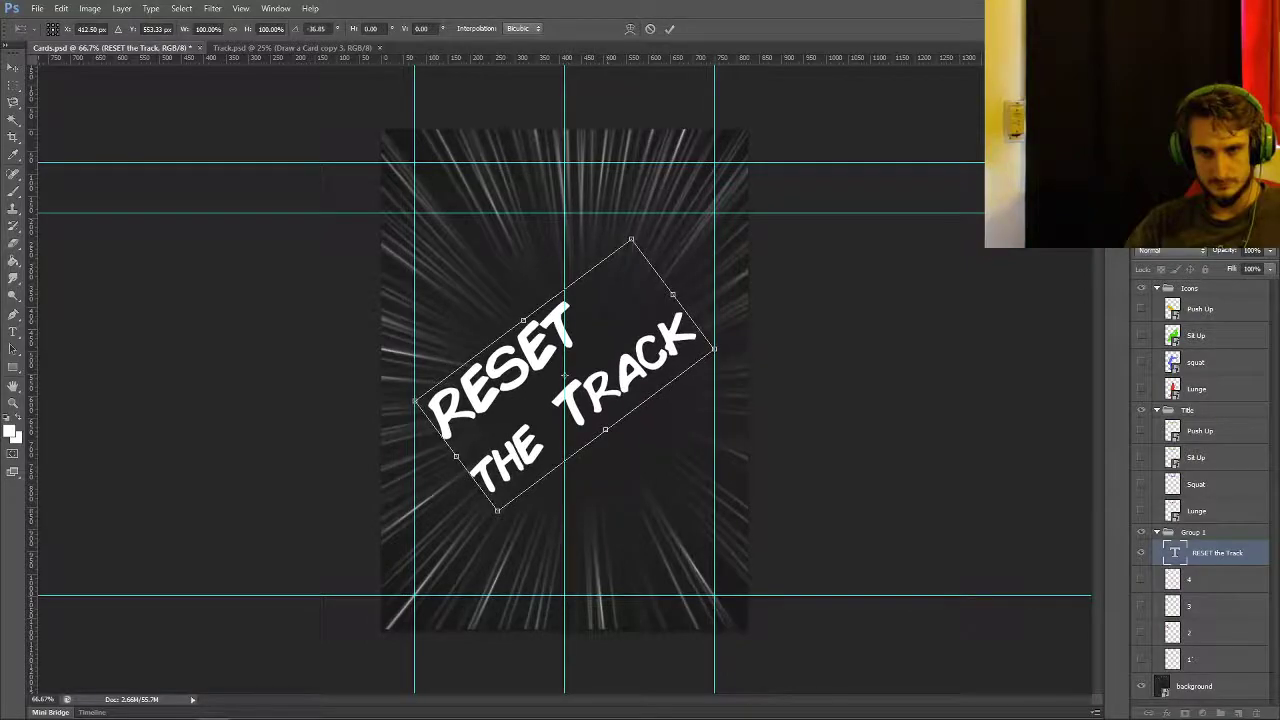
pyautogui.moveTo(619, 277); pyautogui.dragTo(652, 252)
pyautogui.press('Return')
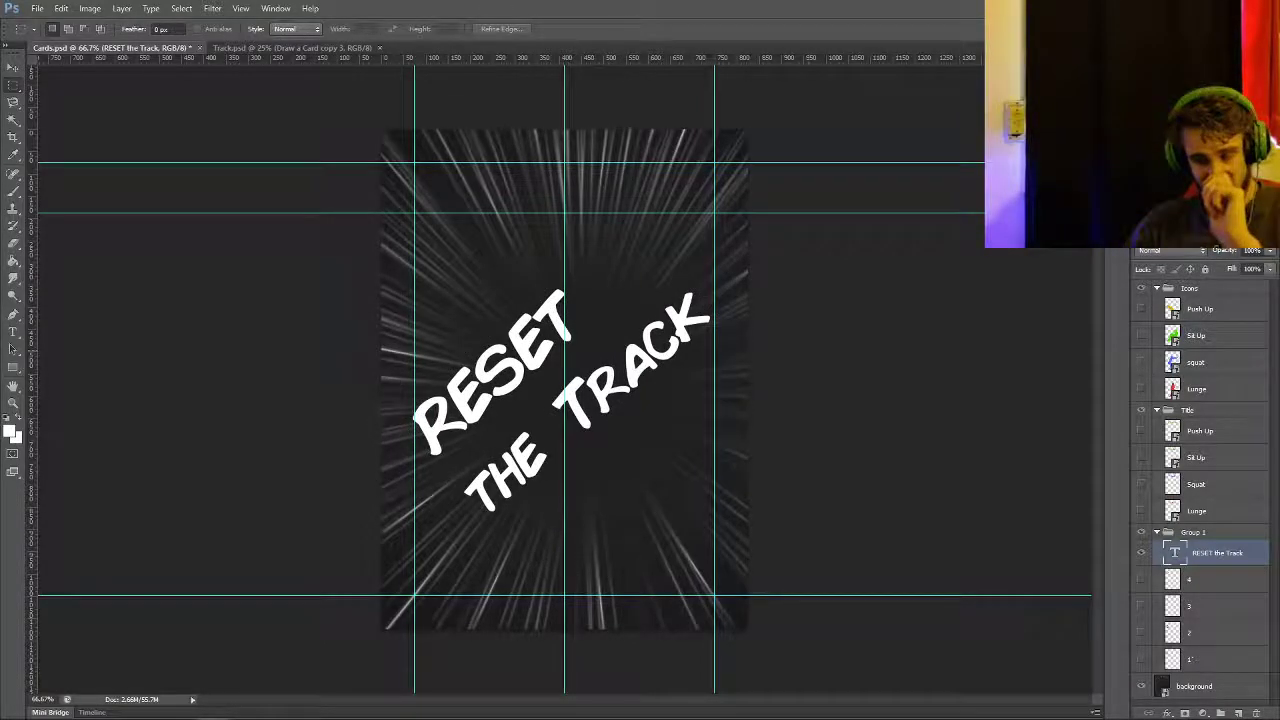
# - Duplicate the "RESET the Track" text layer and colour the copy's text red (ff0000)
pyautogui.hotkey('ctrl', 'j')
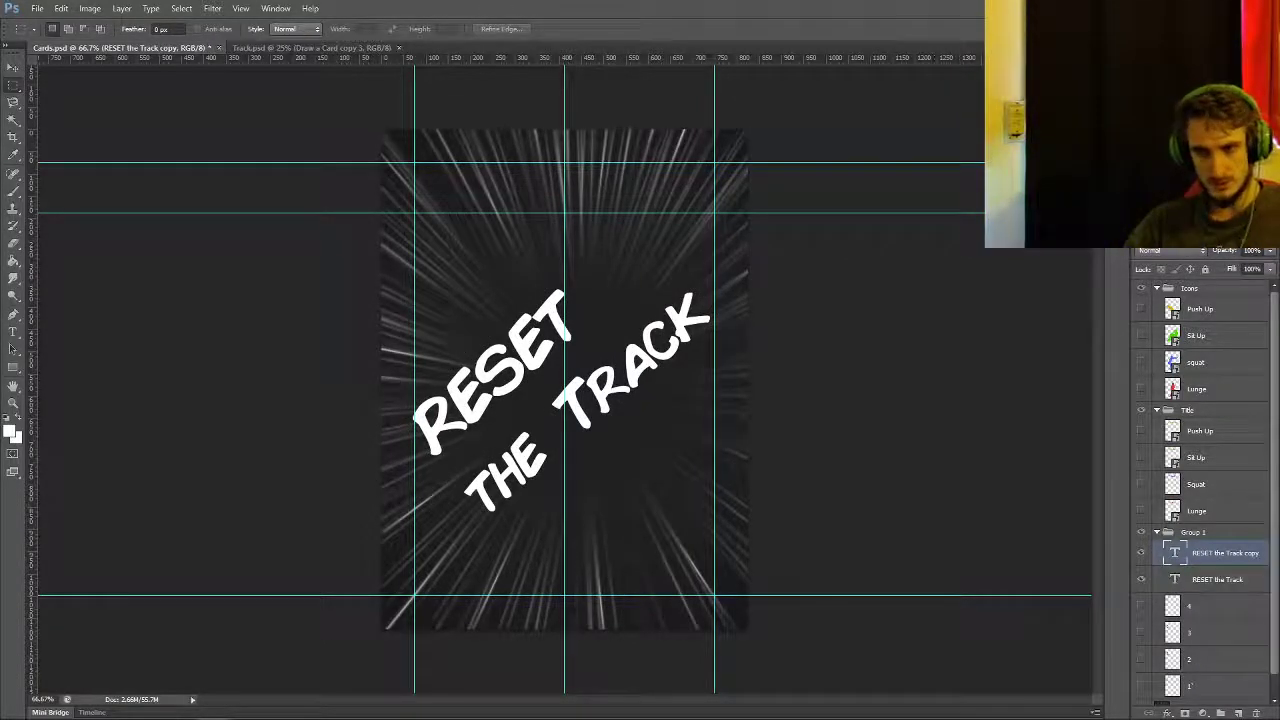
pyautogui.press('t')
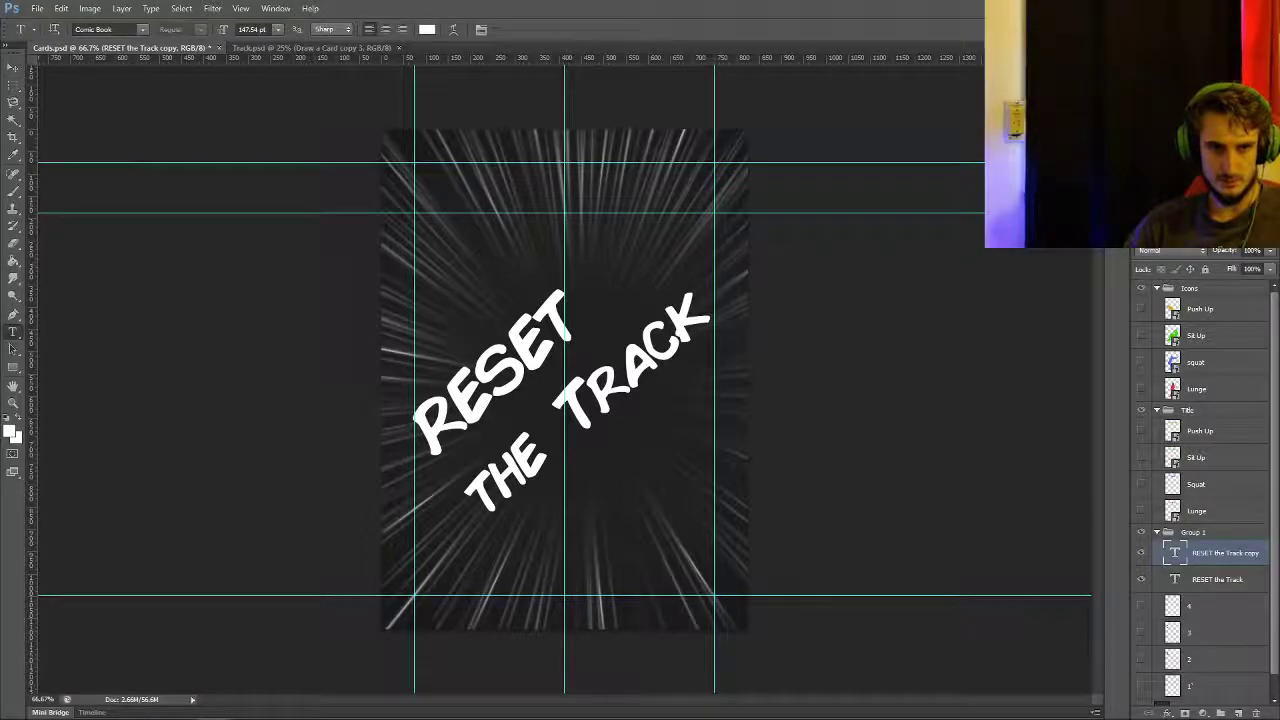
pyautogui.doubleClick(1174, 552)
pyautogui.click(11, 431)
pyautogui.write('0000')
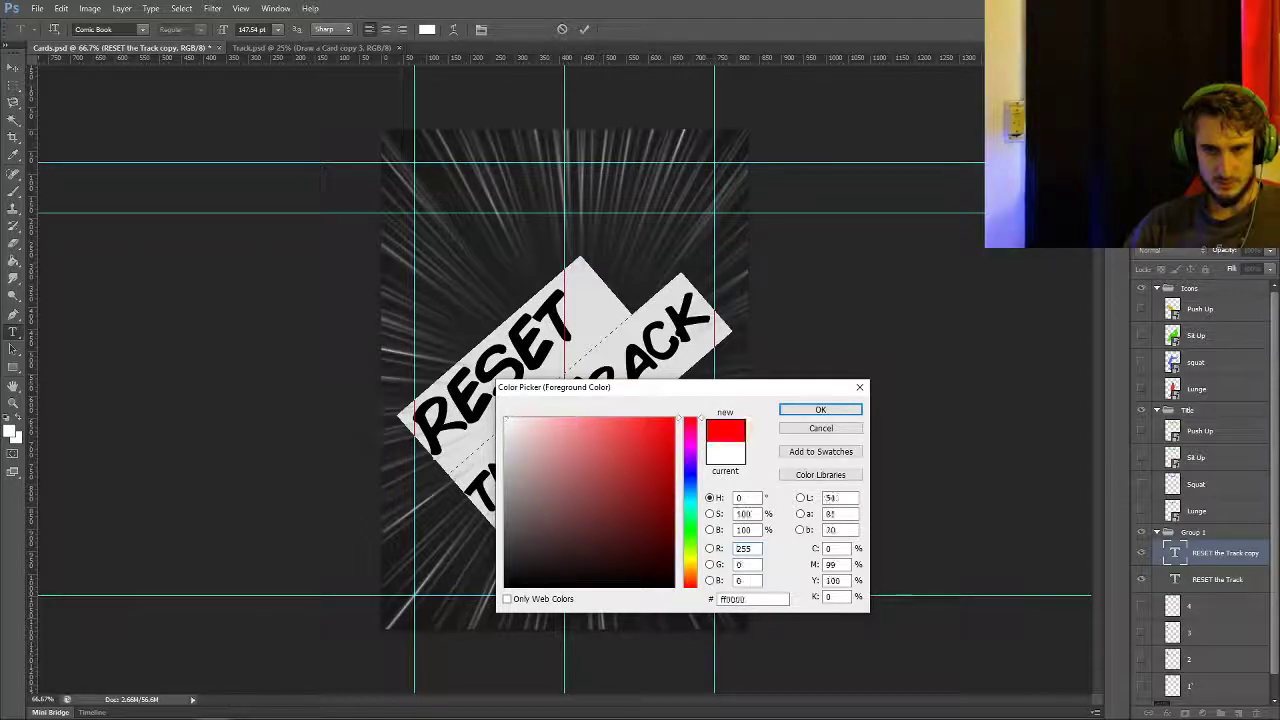
pyautogui.click(820, 409)
pyautogui.click(584, 29)
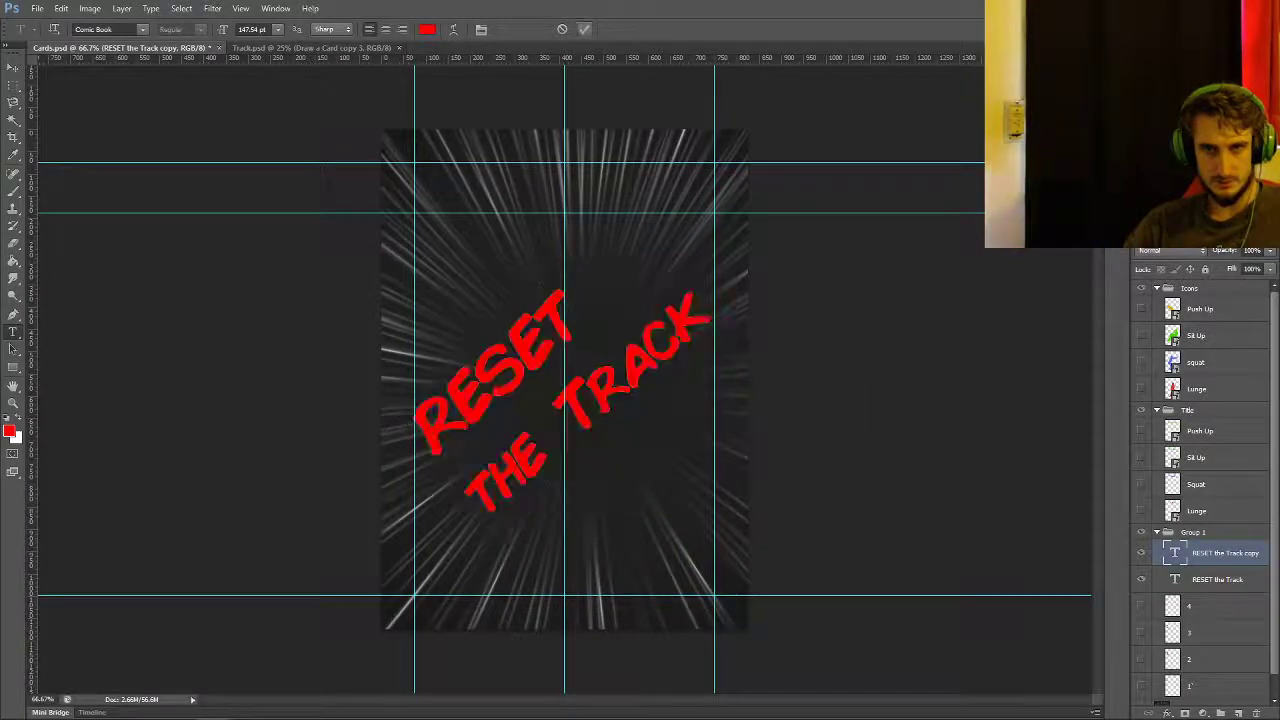
# - Offset the white "RESET the Track" layer slightly behind the red copy so it forms a thin white edge
pyautogui.click(1217, 579)
pyautogui.press('v')
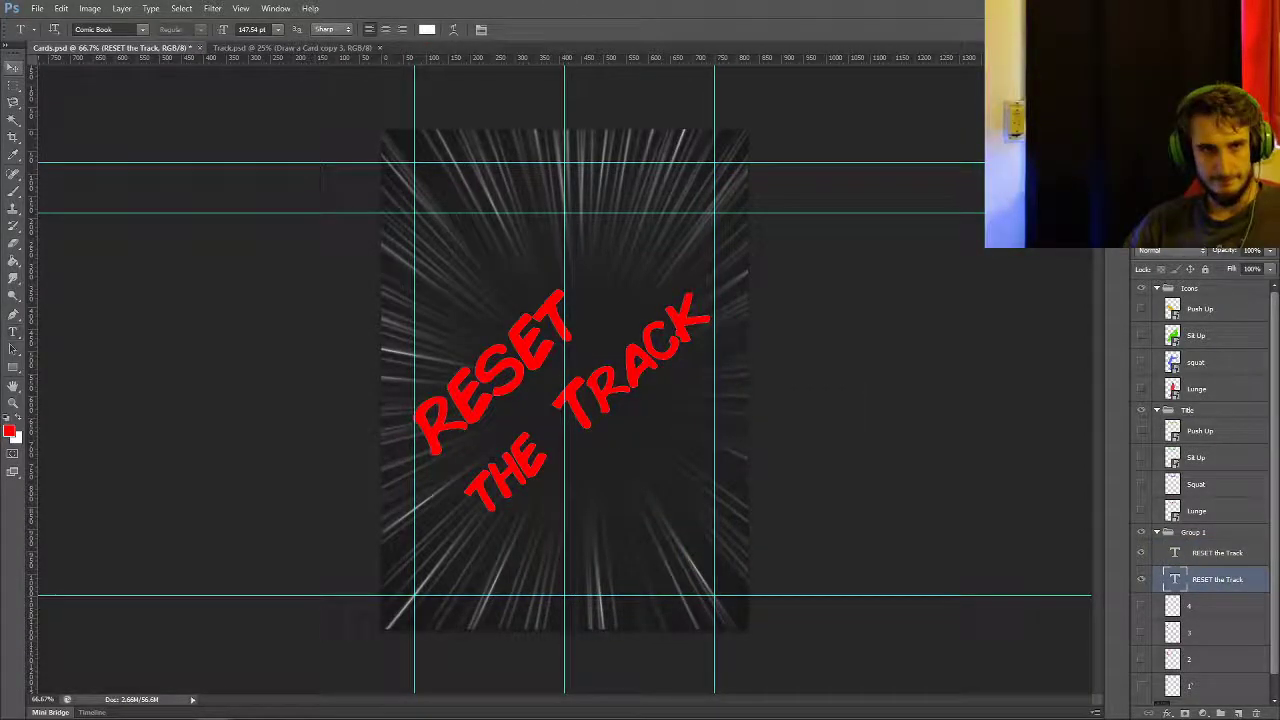
pyautogui.moveTo(461, 364); pyautogui.dragTo(533, 363)
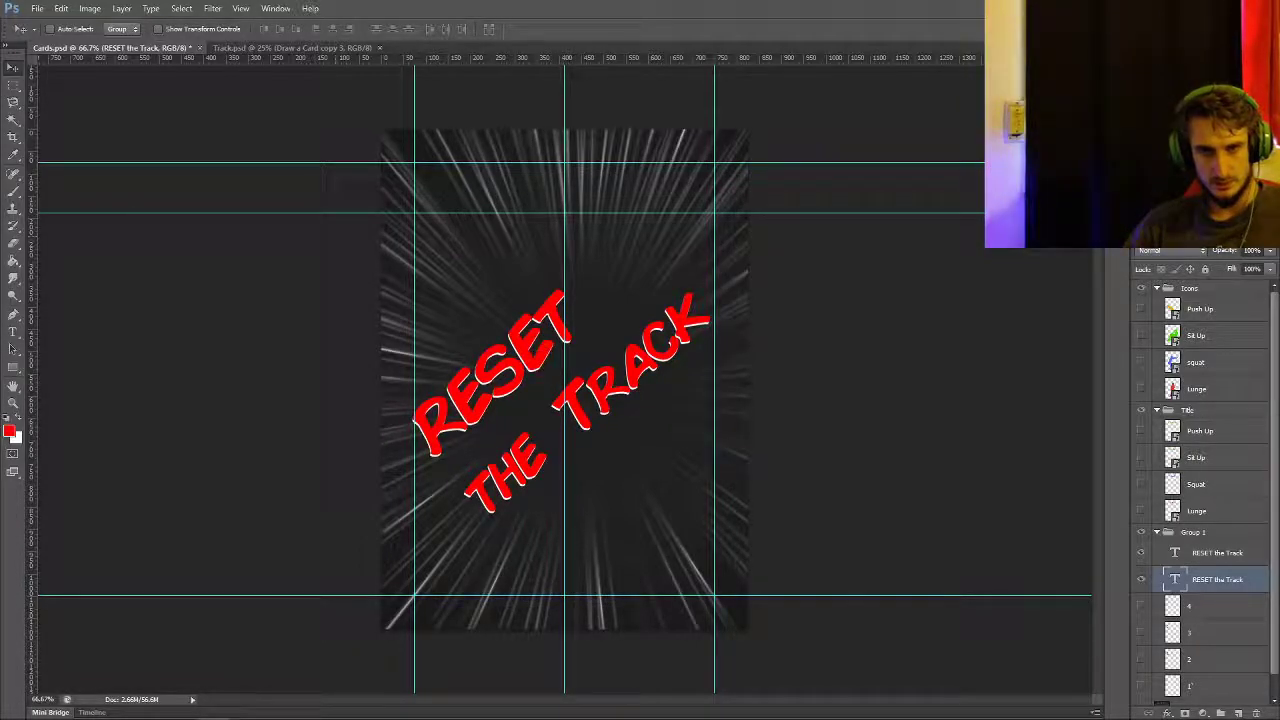
pyautogui.click(37, 8)
pyautogui.moveTo(181, 8)
pyautogui.press('Escape')
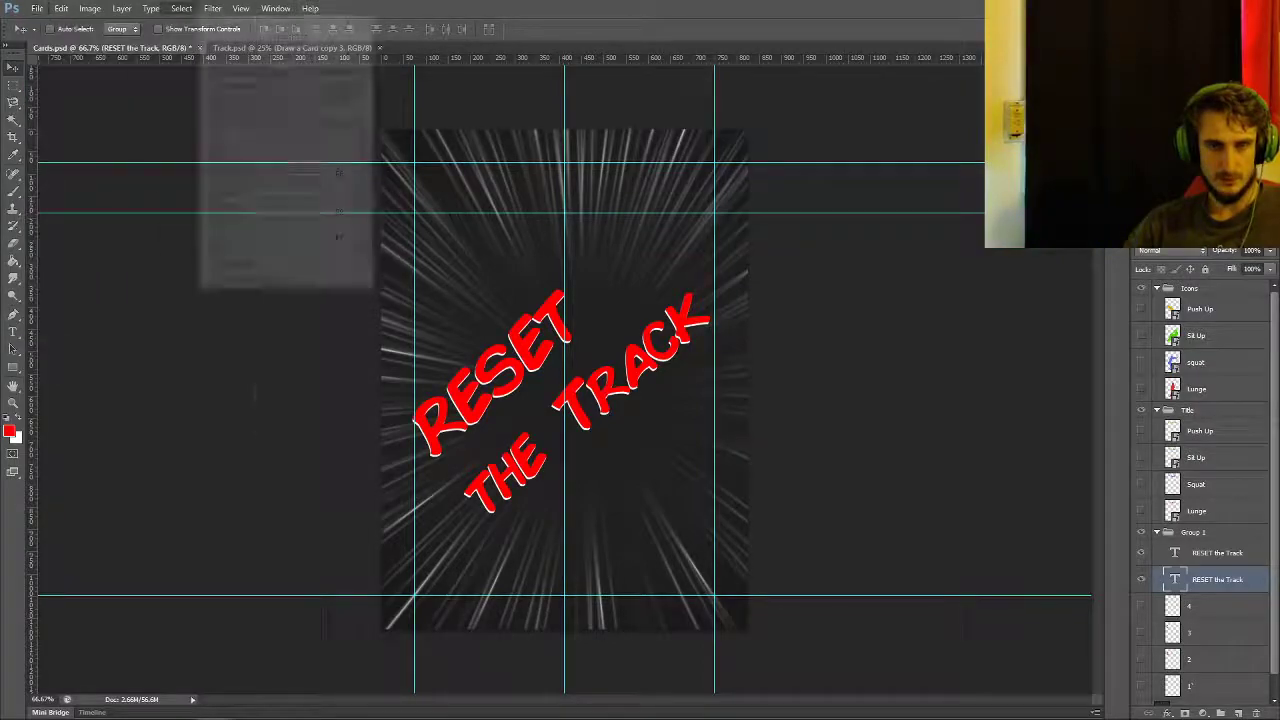
# - Combine both "RESET the Track" text layers into one smart object and move it slightly up on the card
pyautogui.keyDown('shift'); pyautogui.click(1217, 553); pyautogui.keyUp('shift')
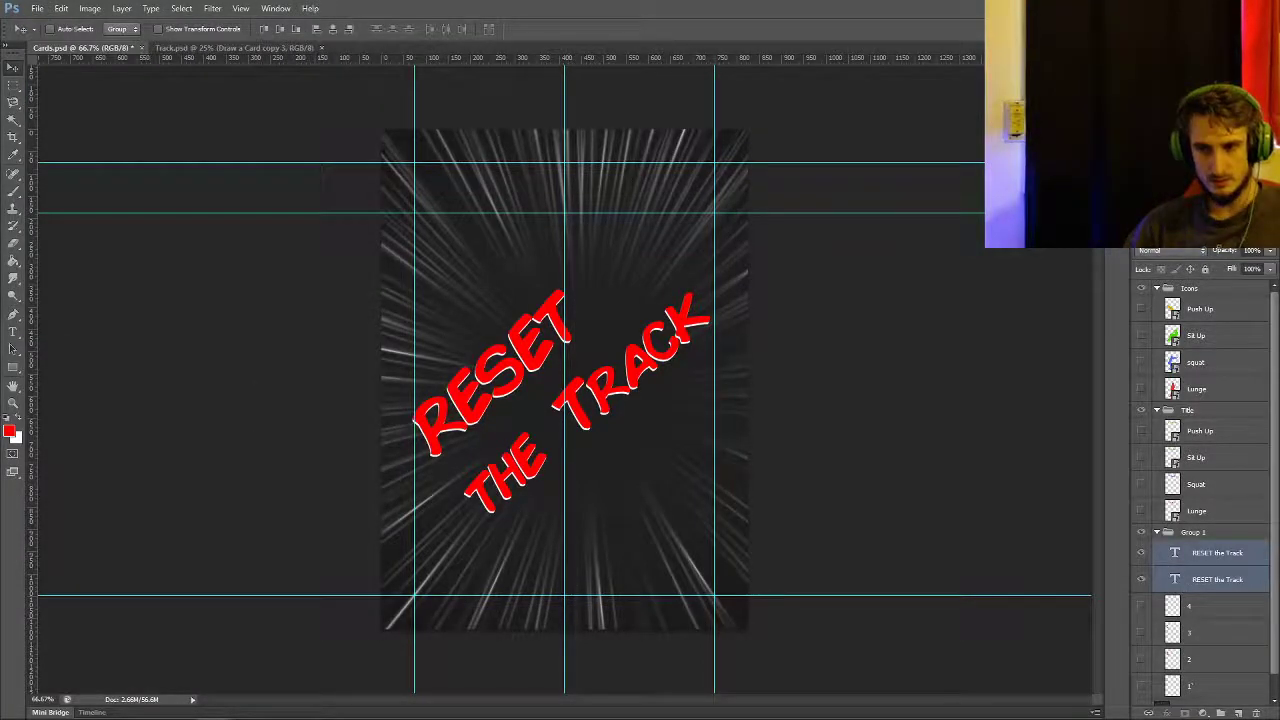
pyautogui.rightClick(1215, 553)
pyautogui.click(1190, 354)
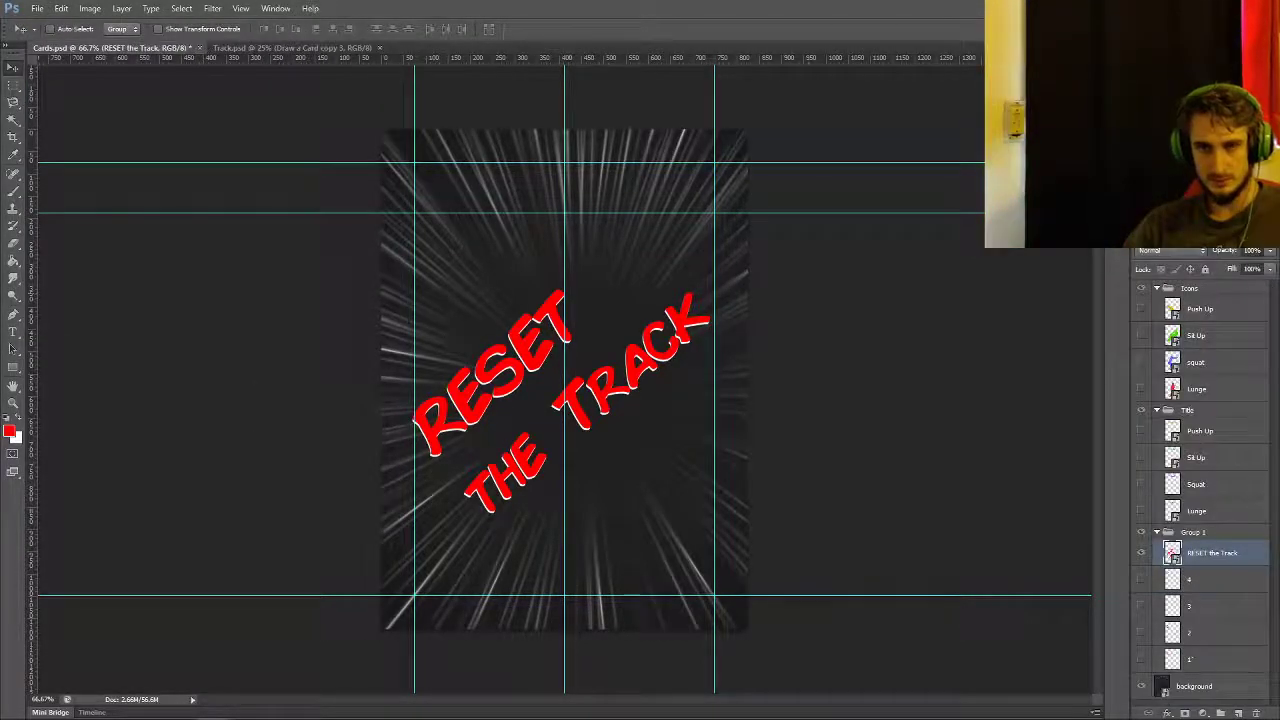
pyautogui.moveTo(572, 370)
pyautogui.mouseDown()
pyautogui.moveTo(570, 326)
pyautogui.moveTo(578, 352)
pyautogui.mouseUp()
pyautogui.click(37, 8)
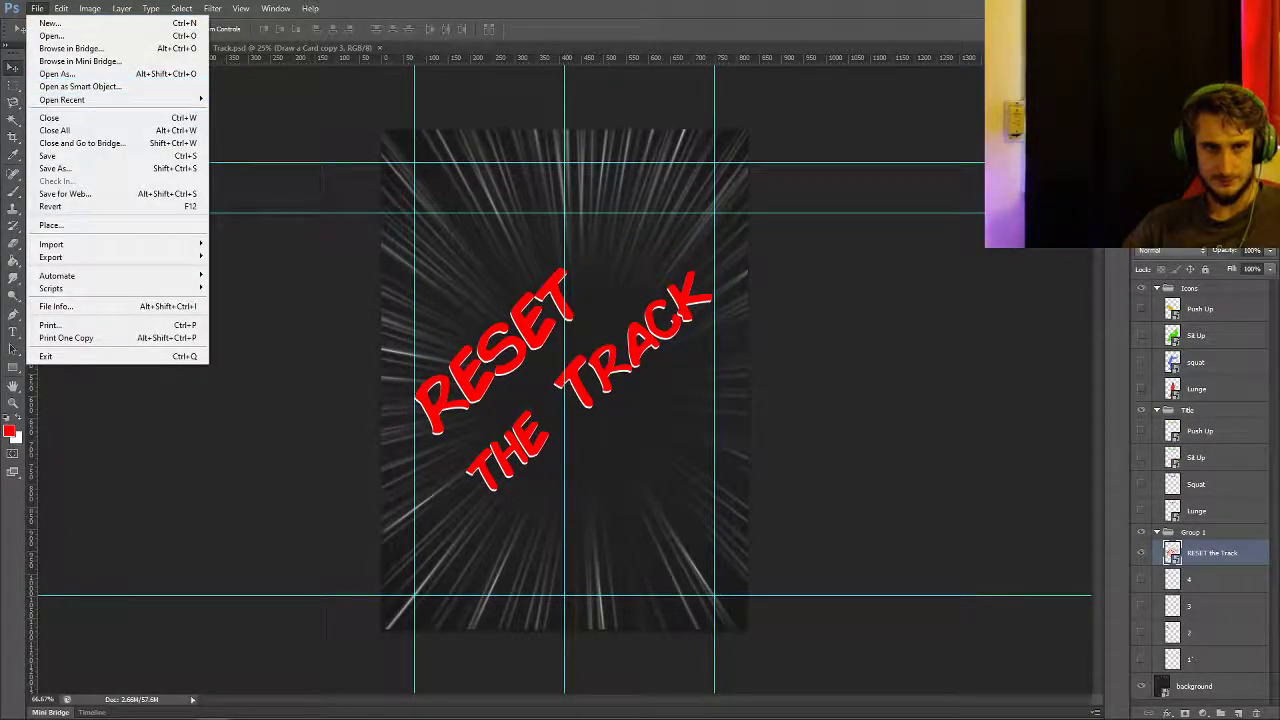
pyautogui.click(55, 168)
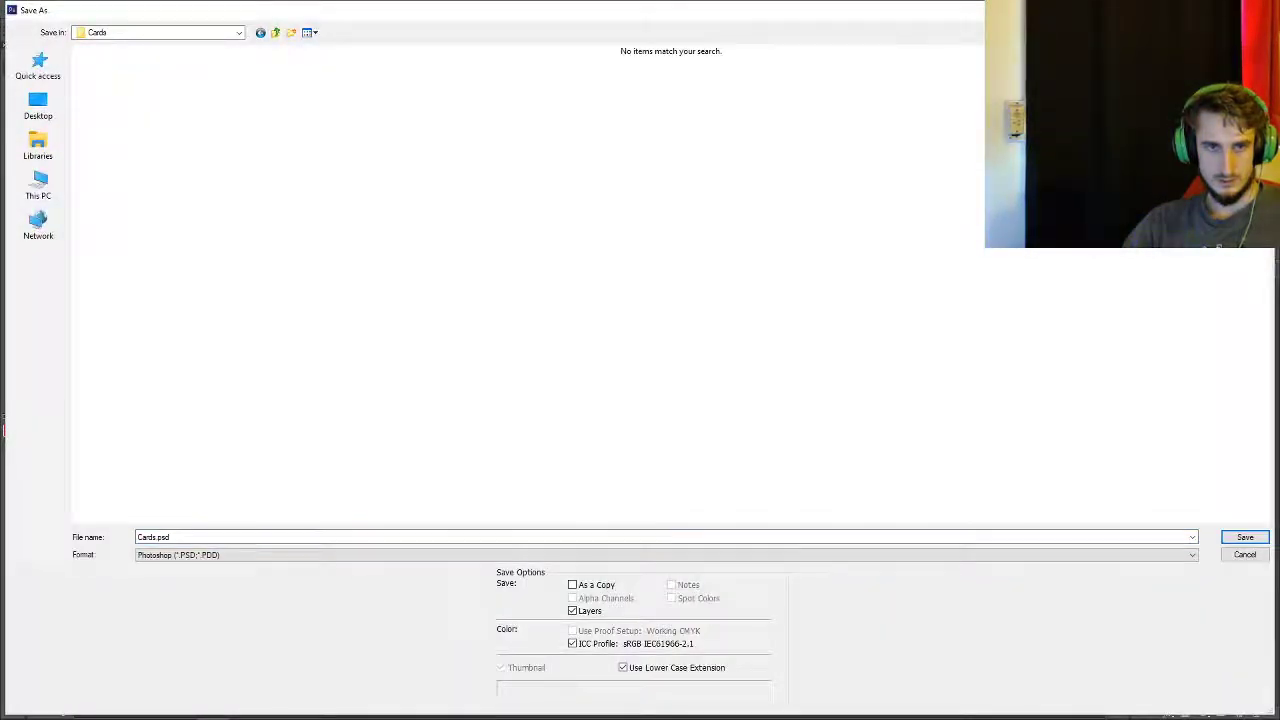
pyautogui.write('Reset')
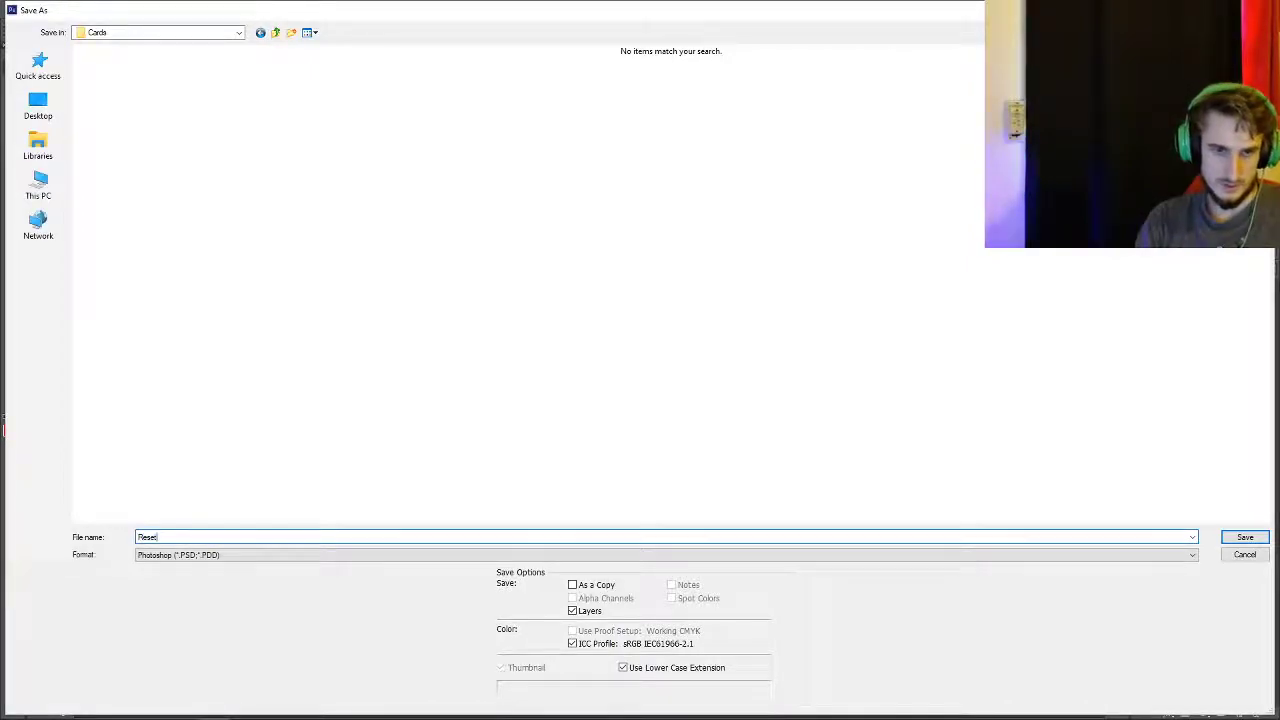
pyautogui.press('Escape')
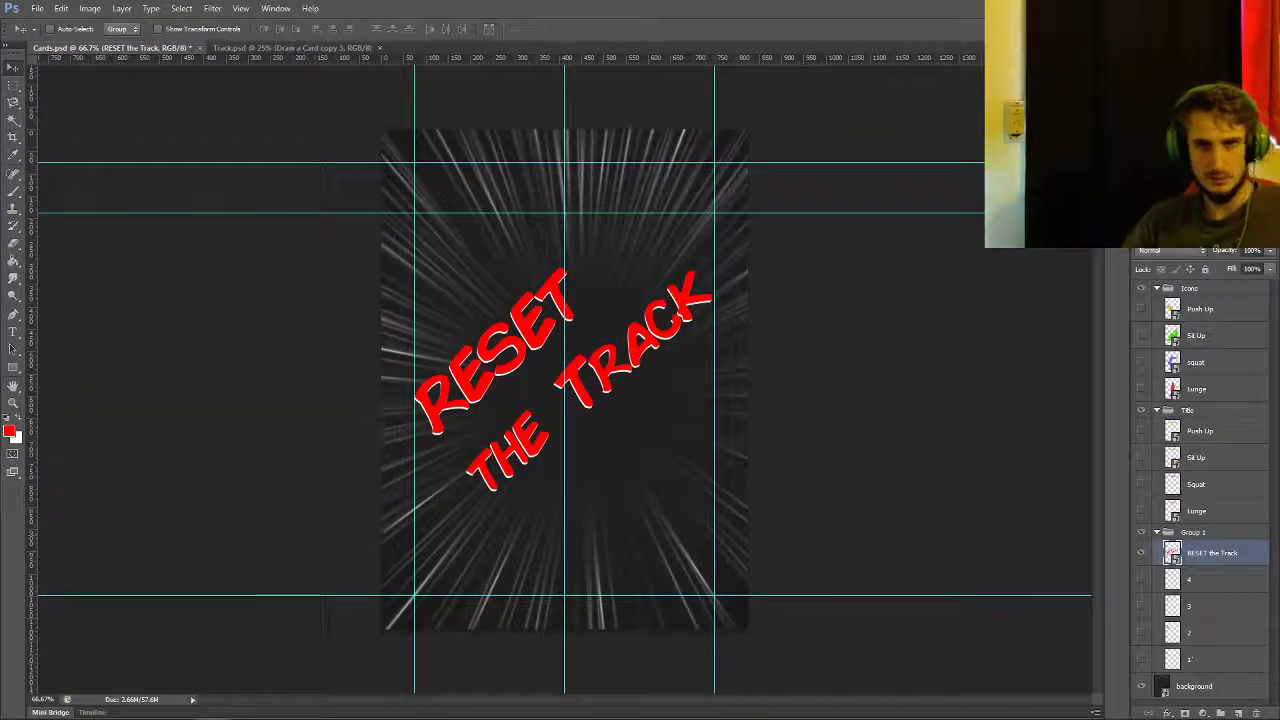
# - Save Cards.psd and close both the cards document and the track document
pyautogui.hotkey('ctrl', 's')
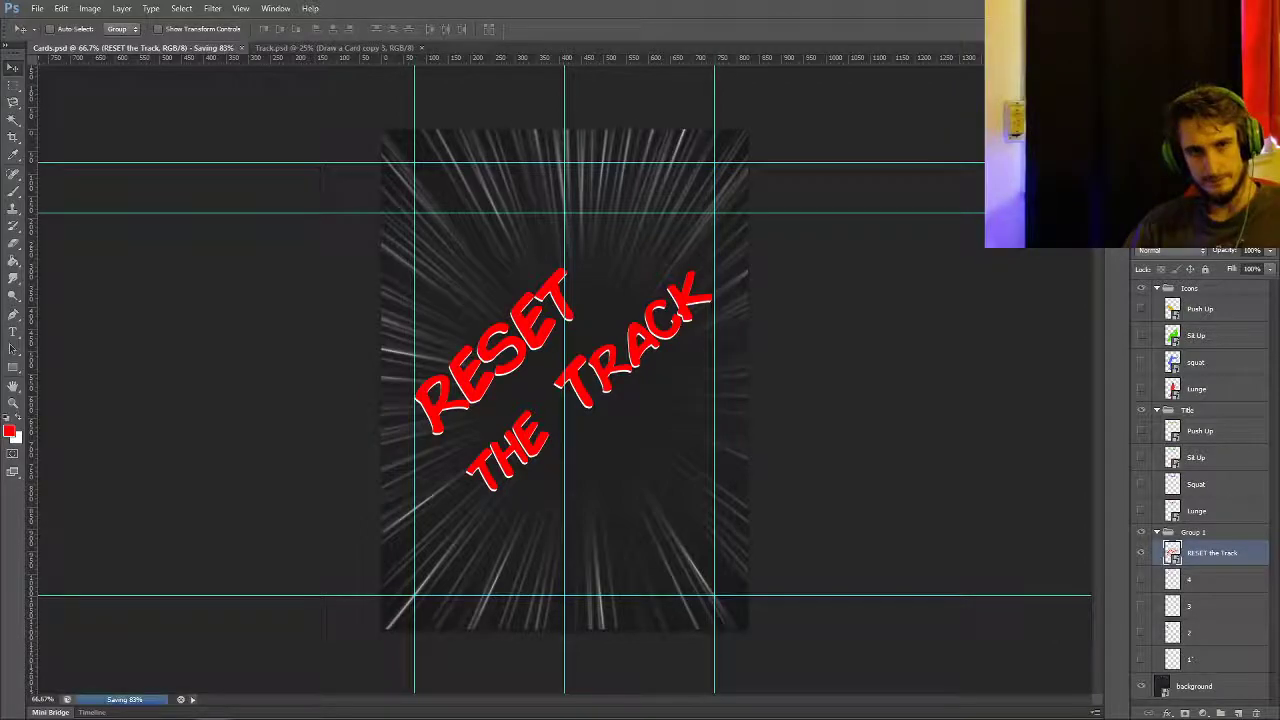
pyautogui.hotkey('ctrl', 'w')
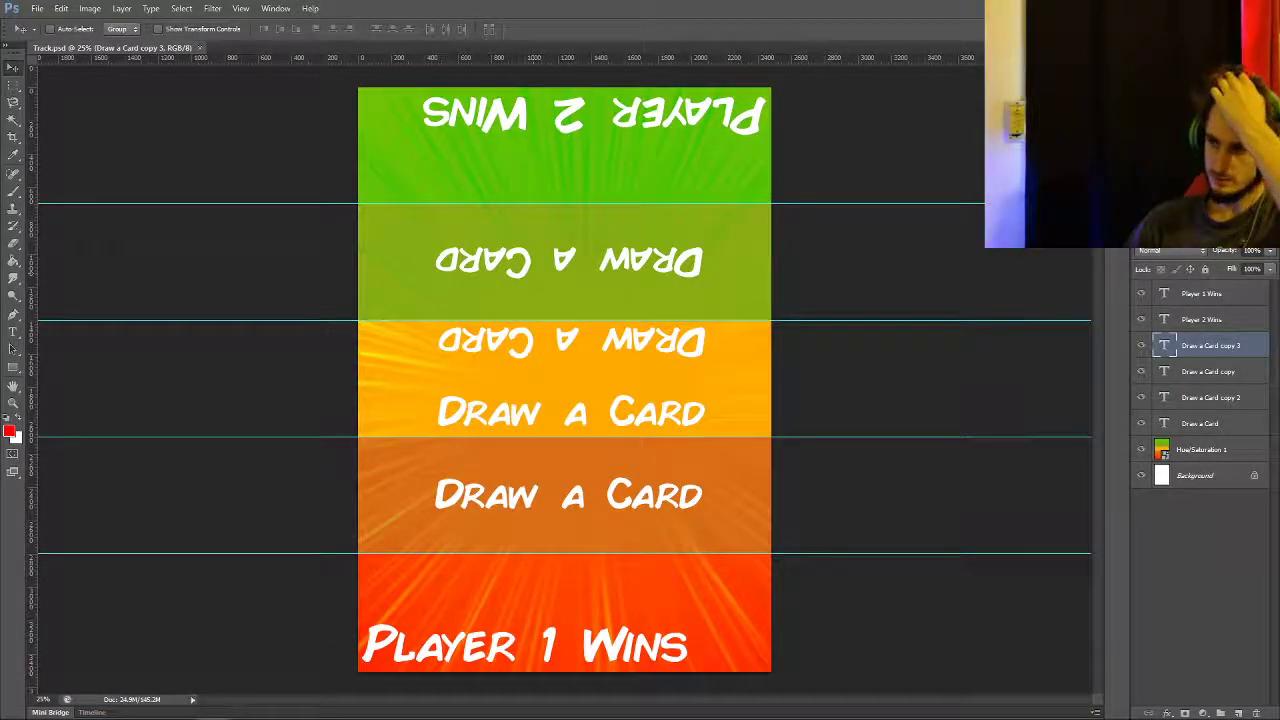
pyautogui.hotkey('ctrl', 'w')
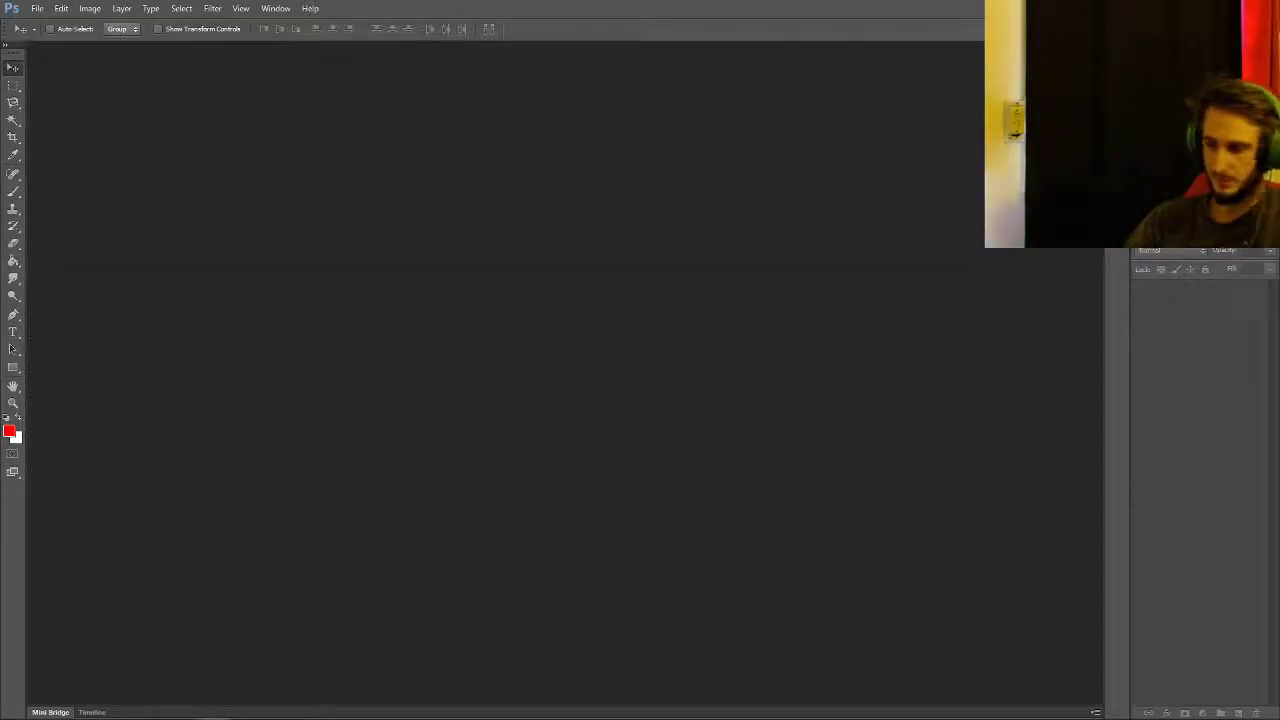
# - Create a new blank document from the International Paper preset
pyautogui.click(37, 8)
pyautogui.click(50, 22)
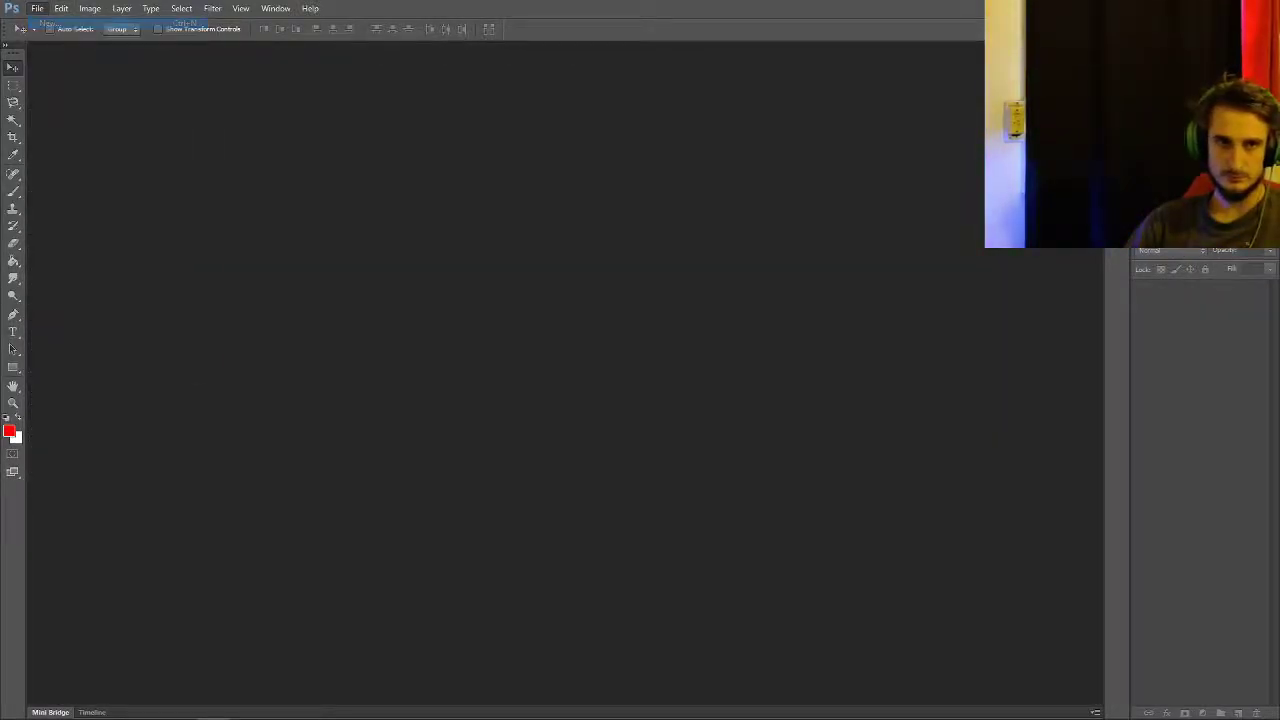
pyautogui.click(602, 202)
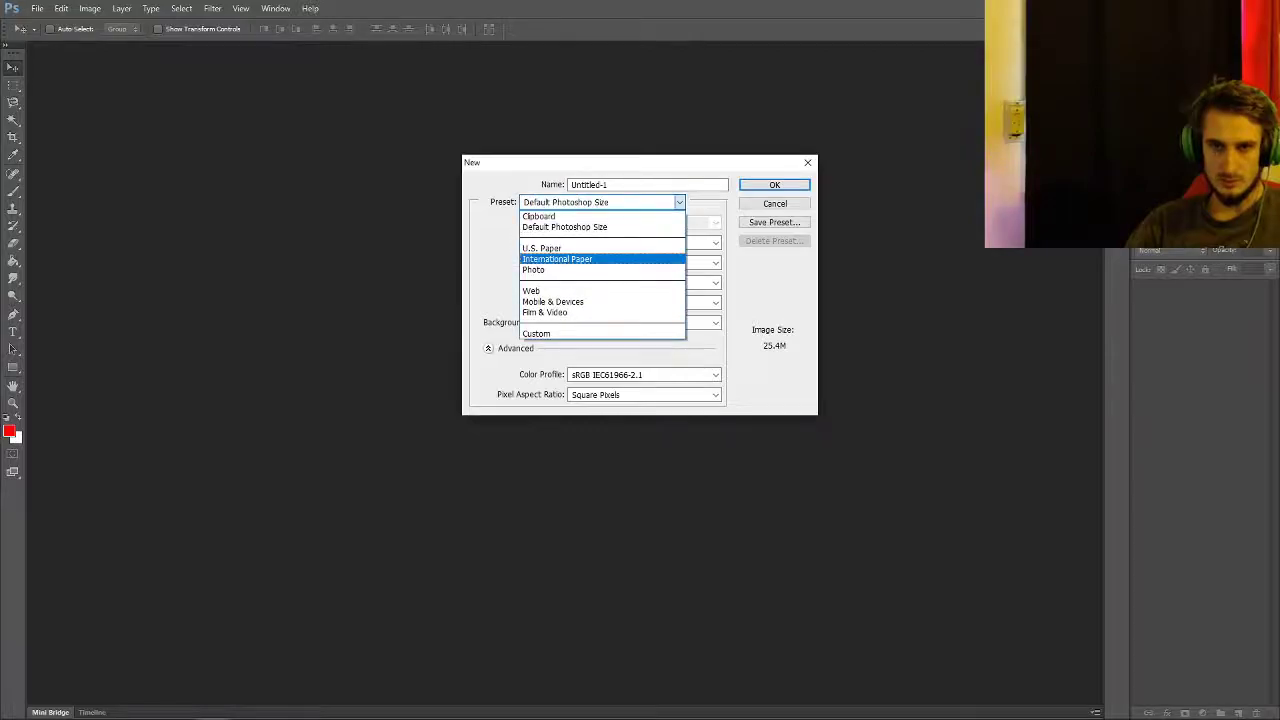
pyautogui.click(602, 259)
pyautogui.click(774, 185)
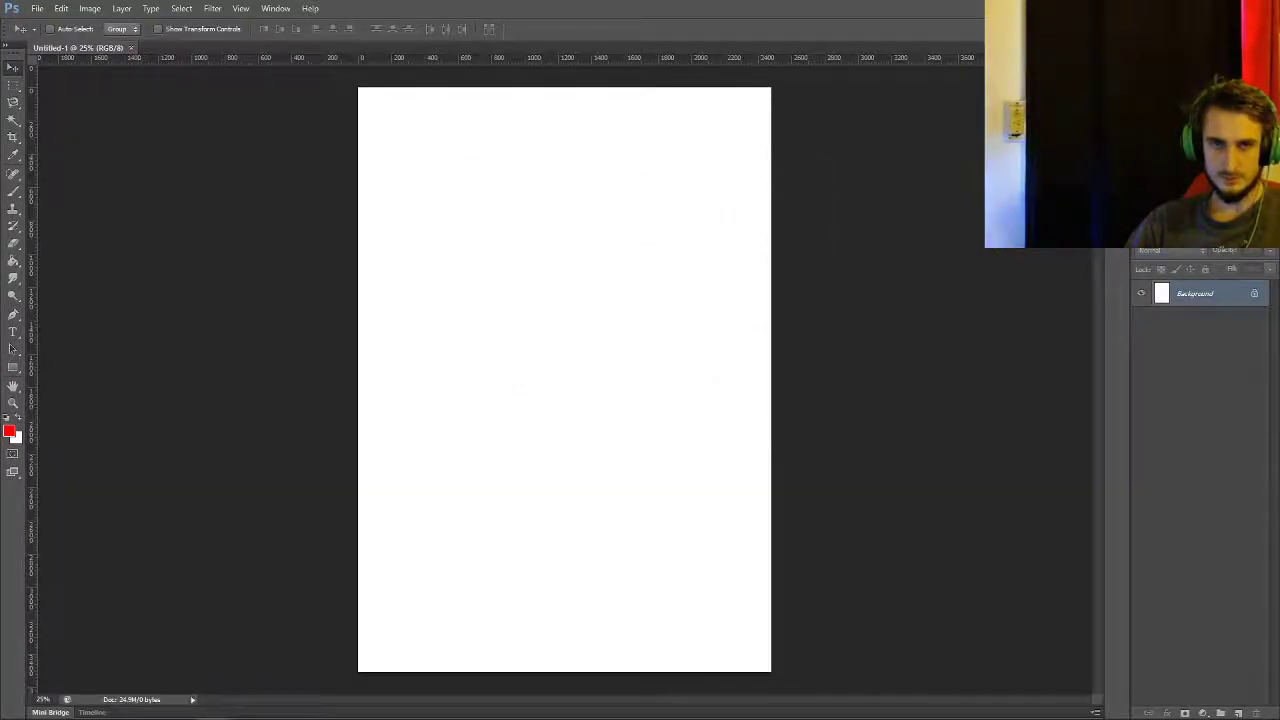
# - Add the heading "Title" in black (000000) at 72 pt in the page's upper-left corner
pyautogui.click(9, 431)
pyautogui.moveTo(523, 425)
pyautogui.mouseDown()
pyautogui.moveTo(504, 418)
pyautogui.moveTo(505, 587)
pyautogui.mouseUp()
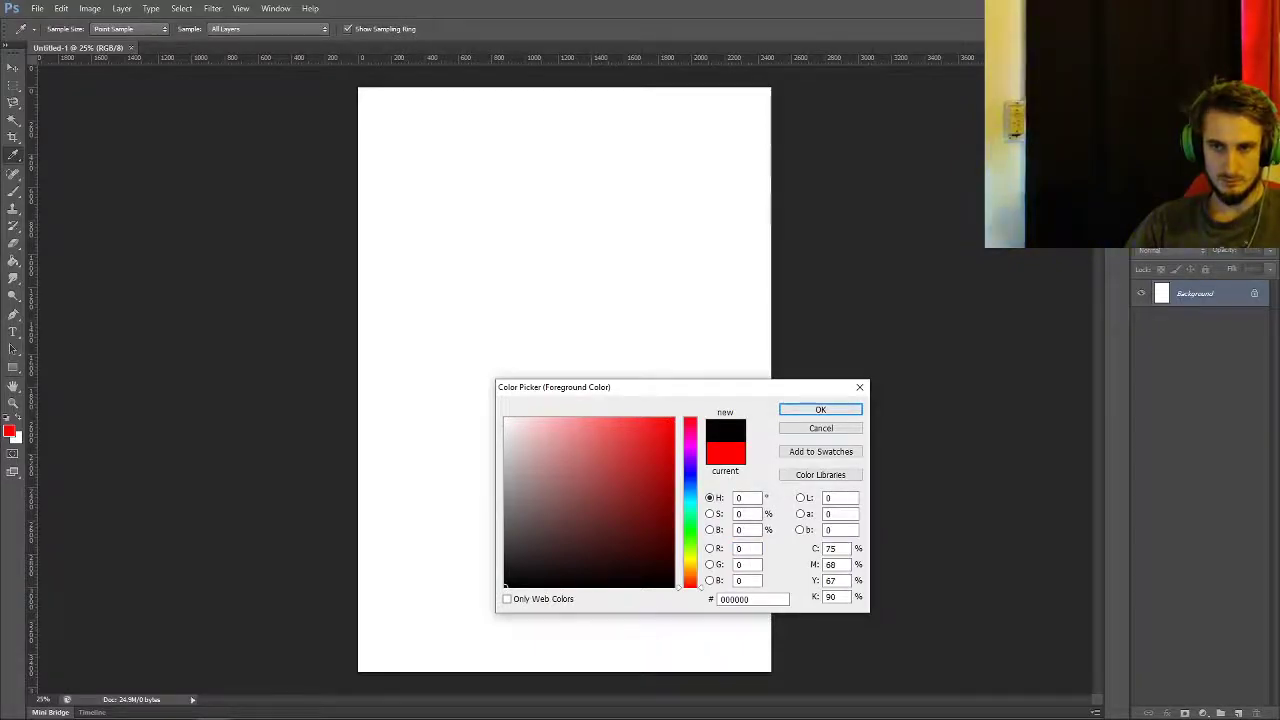
pyautogui.click(820, 409)
pyautogui.press('t')
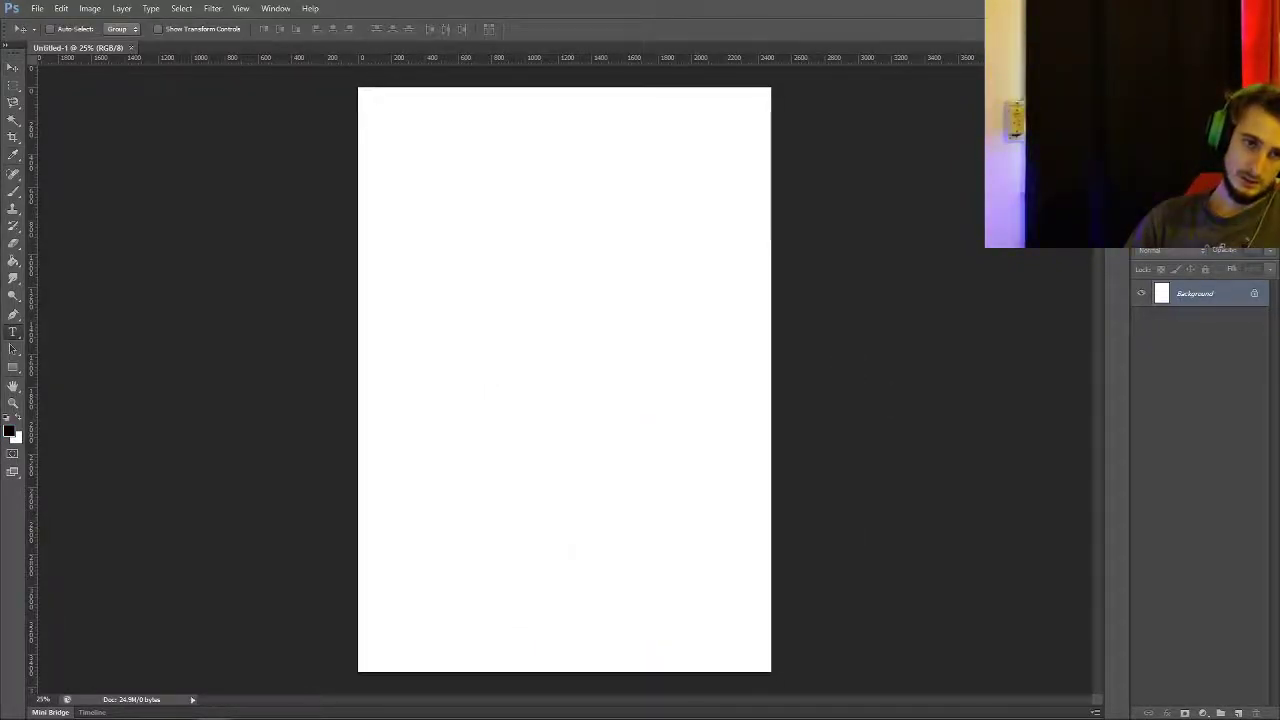
pyautogui.click(385, 110)
pyautogui.write('TITLE')
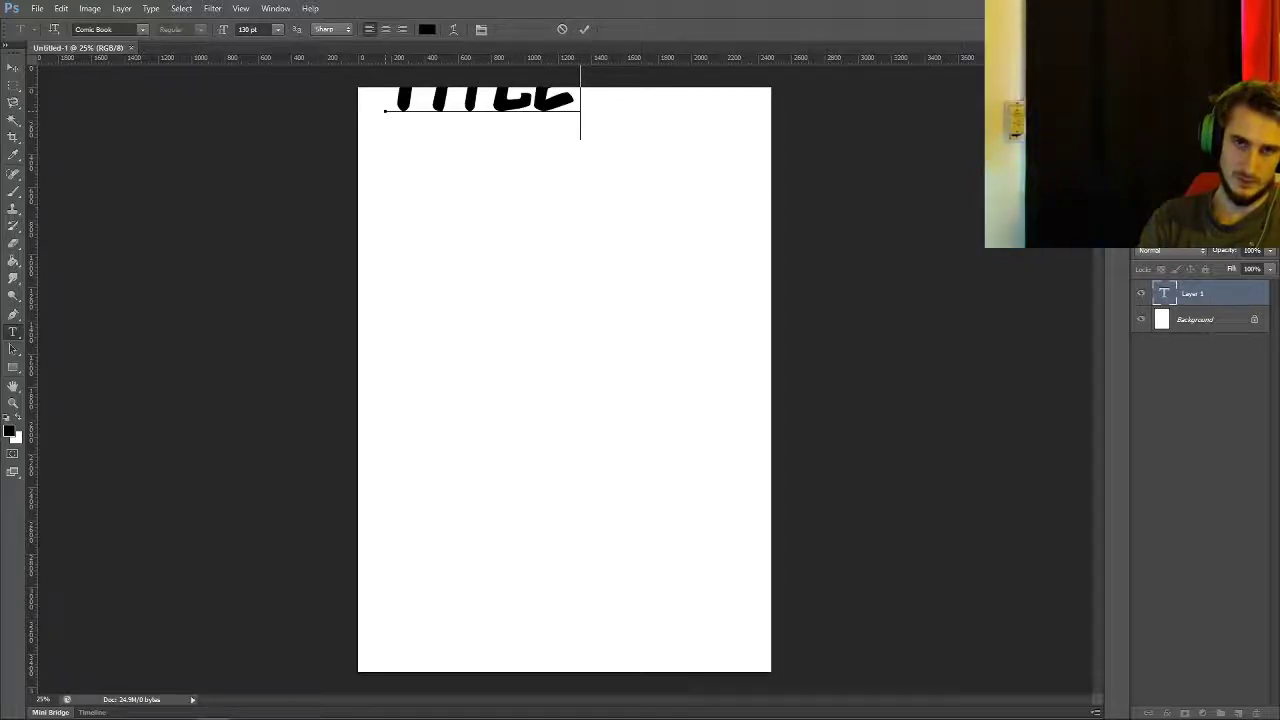
pyautogui.hotkey('ctrl', 'a')
pyautogui.click(277, 29)
pyautogui.click(262, 254)
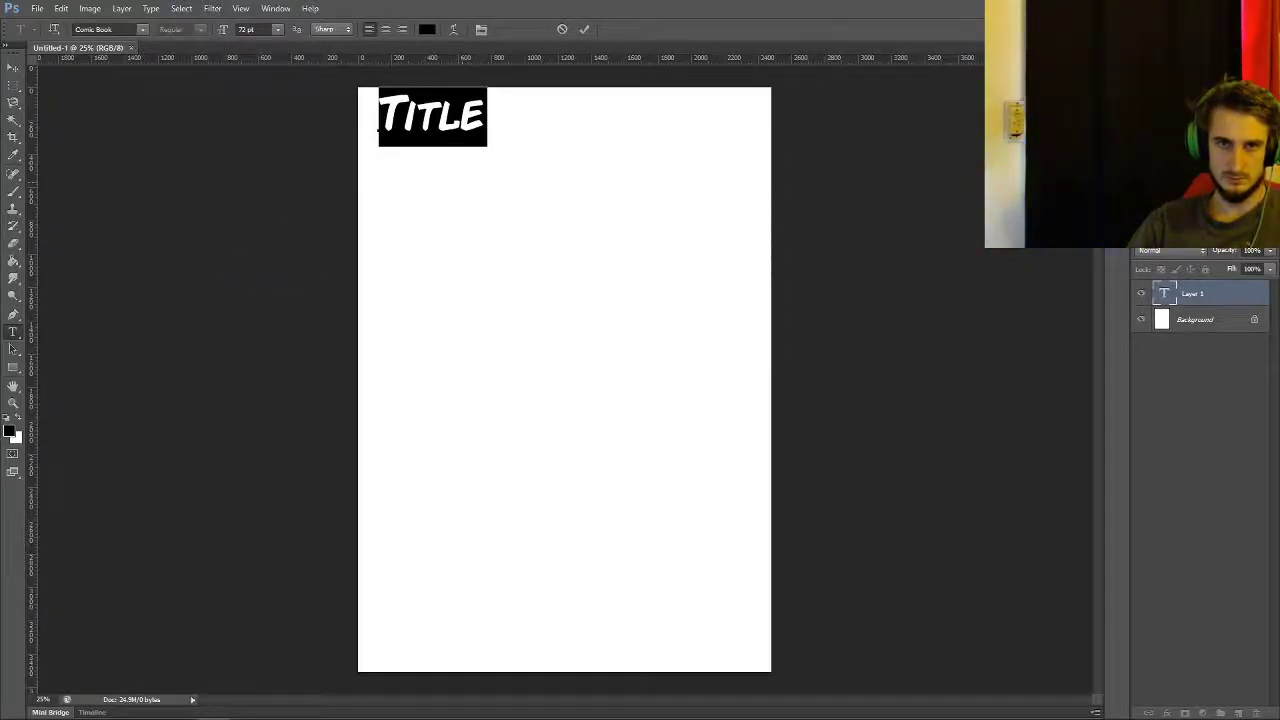
pyautogui.hotkey('ctrl', 'Return')
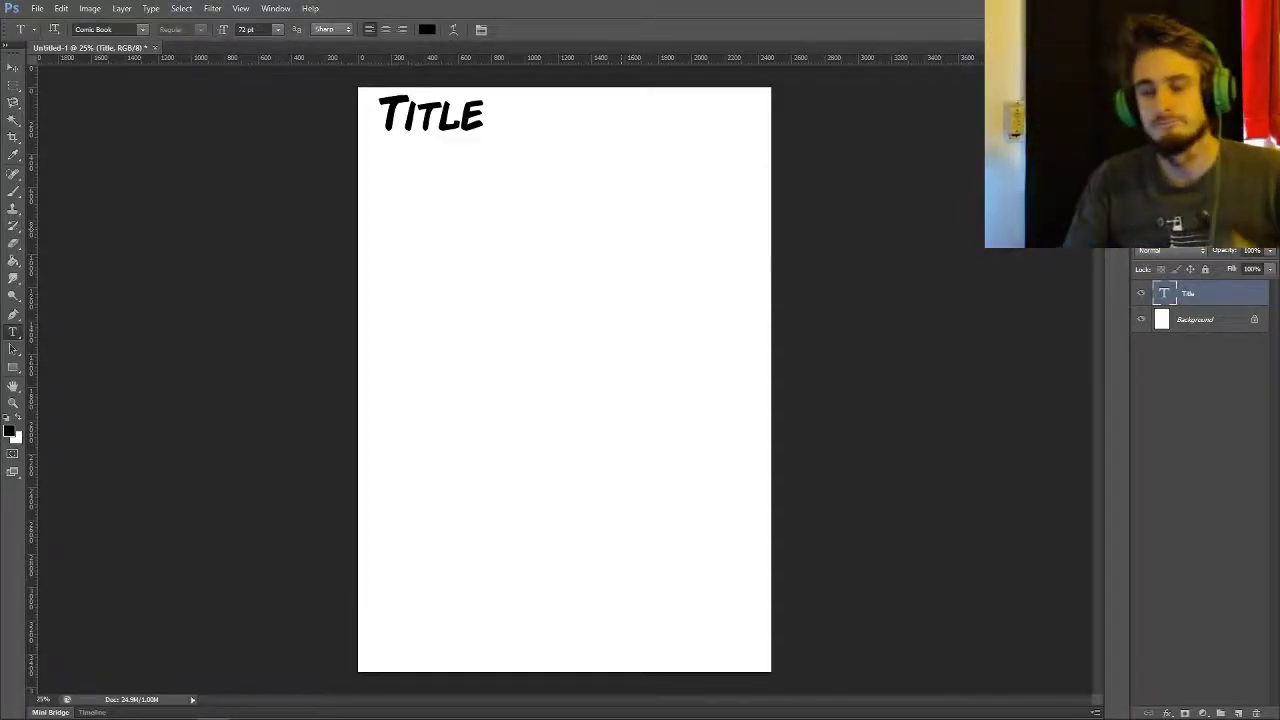
pyautogui.rightClick(441, 376)
pyautogui.press('m')
pyautogui.moveTo(457, 229); pyautogui.dragTo(482, 237)
pyautogui.hotkey('ctrl', 'd')
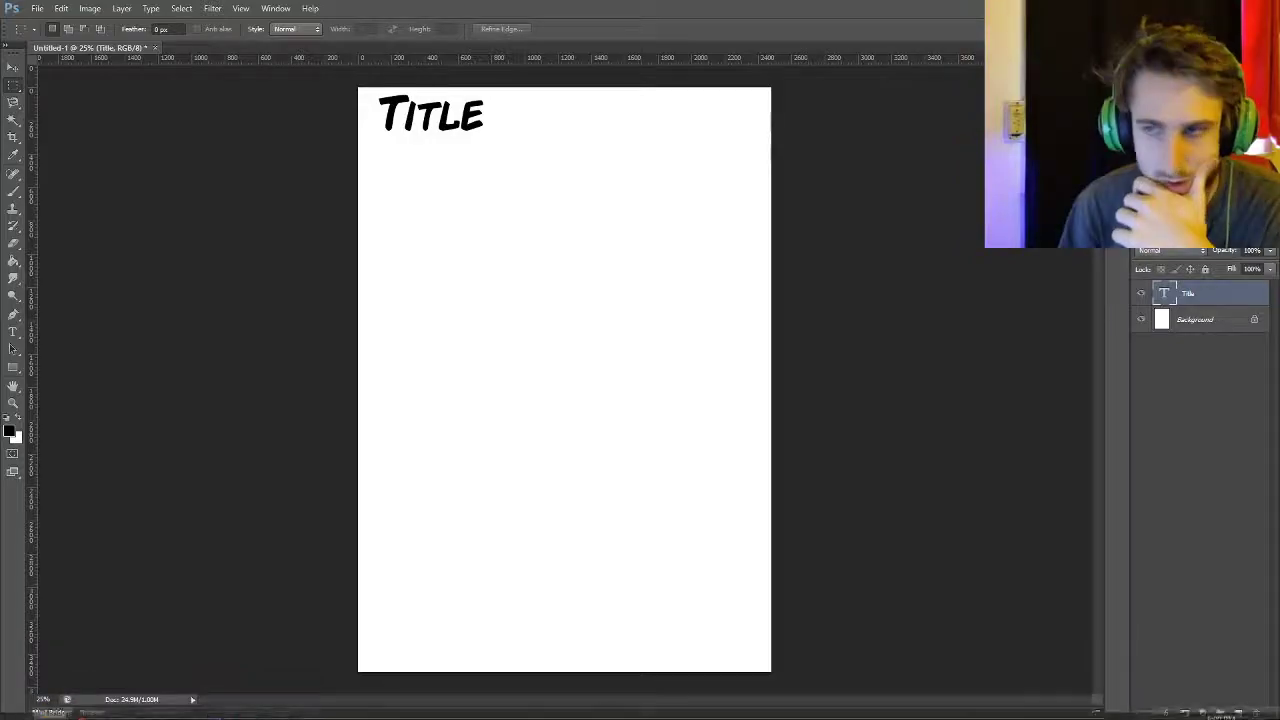
pyautogui.moveTo(1279, 480); pyautogui.dragTo(1260, 2)
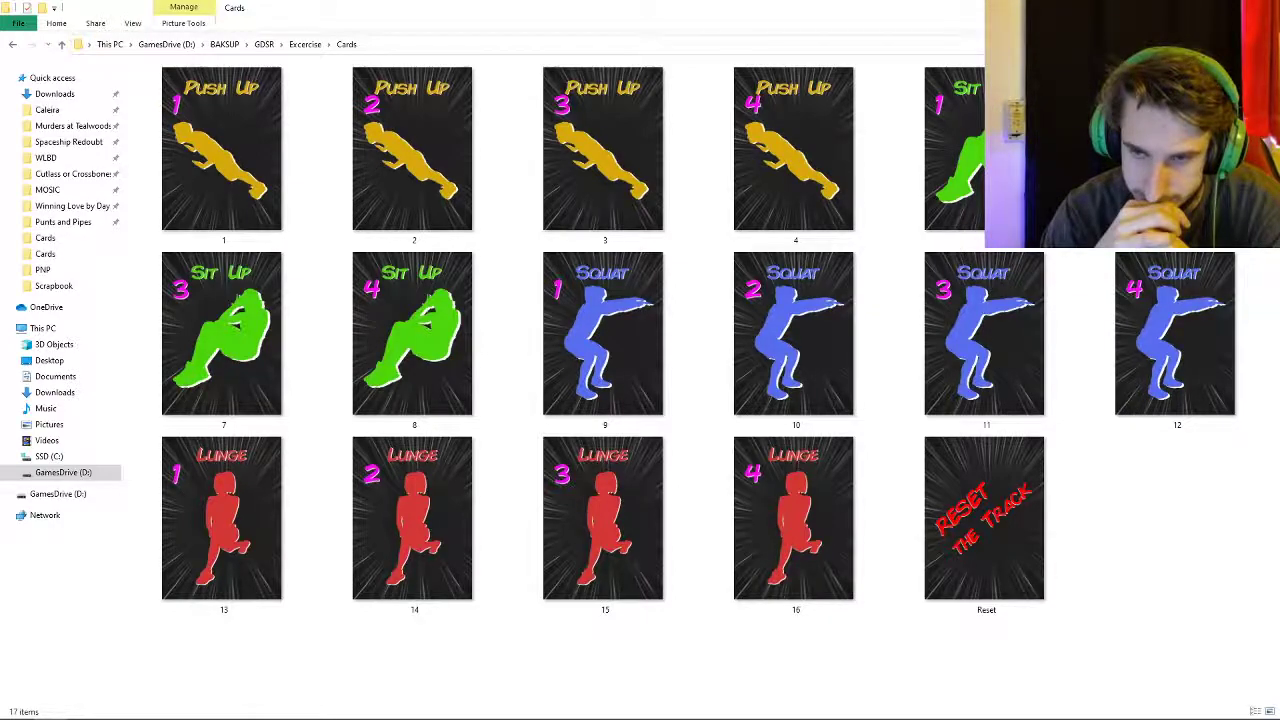
# - Switch to the Rules document in Notepad and add a "Phases:" heading below the last paragraph, separated by a blank line
pyautogui.moveTo(245, 715)
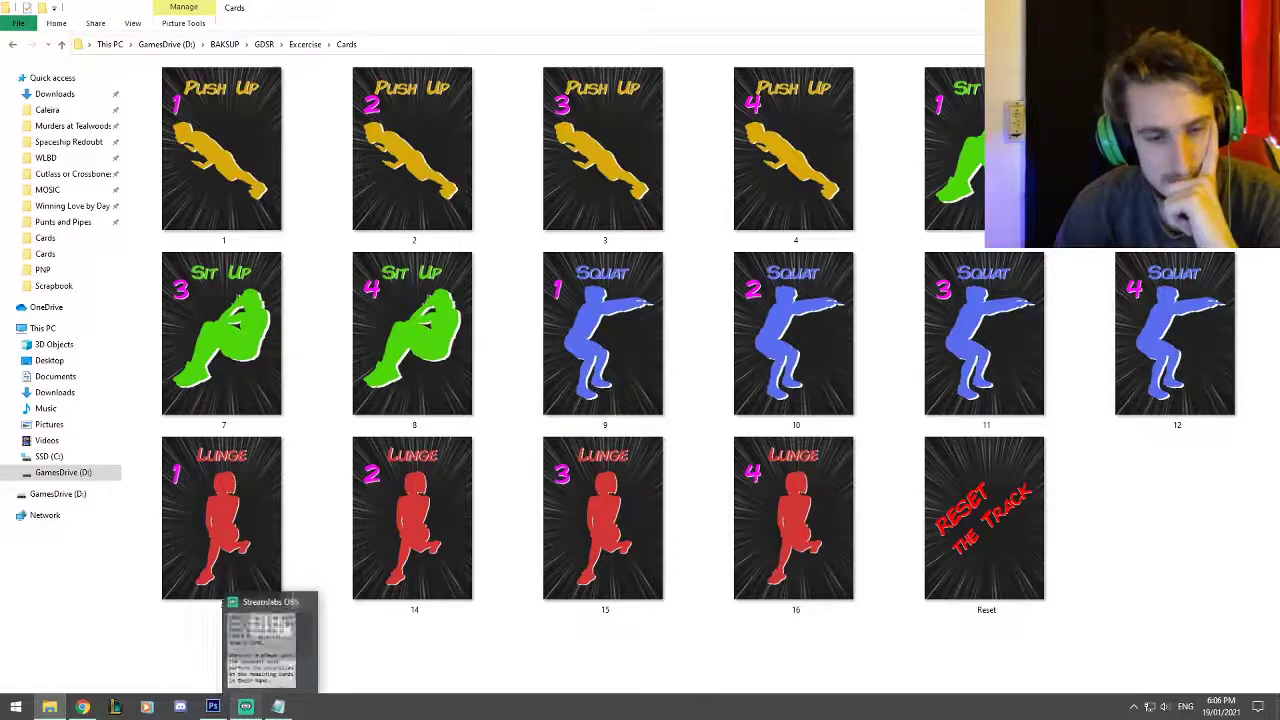
pyautogui.click(278, 707)
pyautogui.scroll(-1, 320, 360)
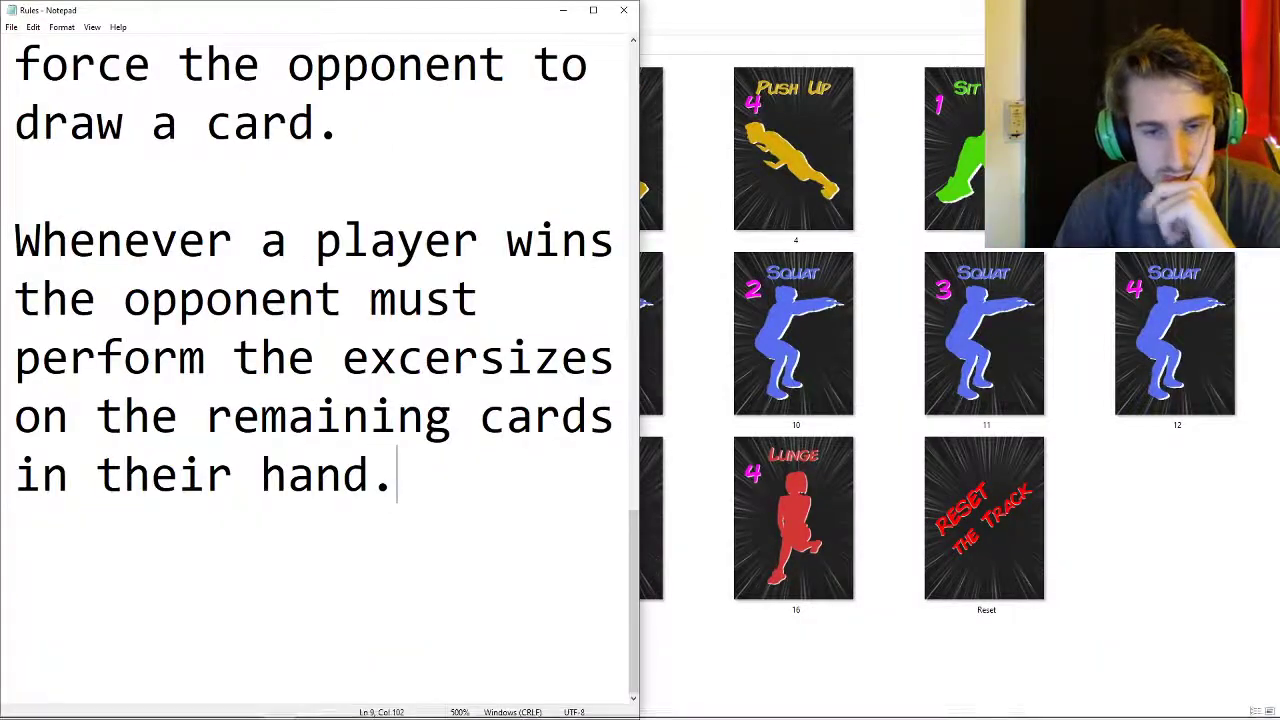
pyautogui.press('Return')
pyautogui.press('Return')
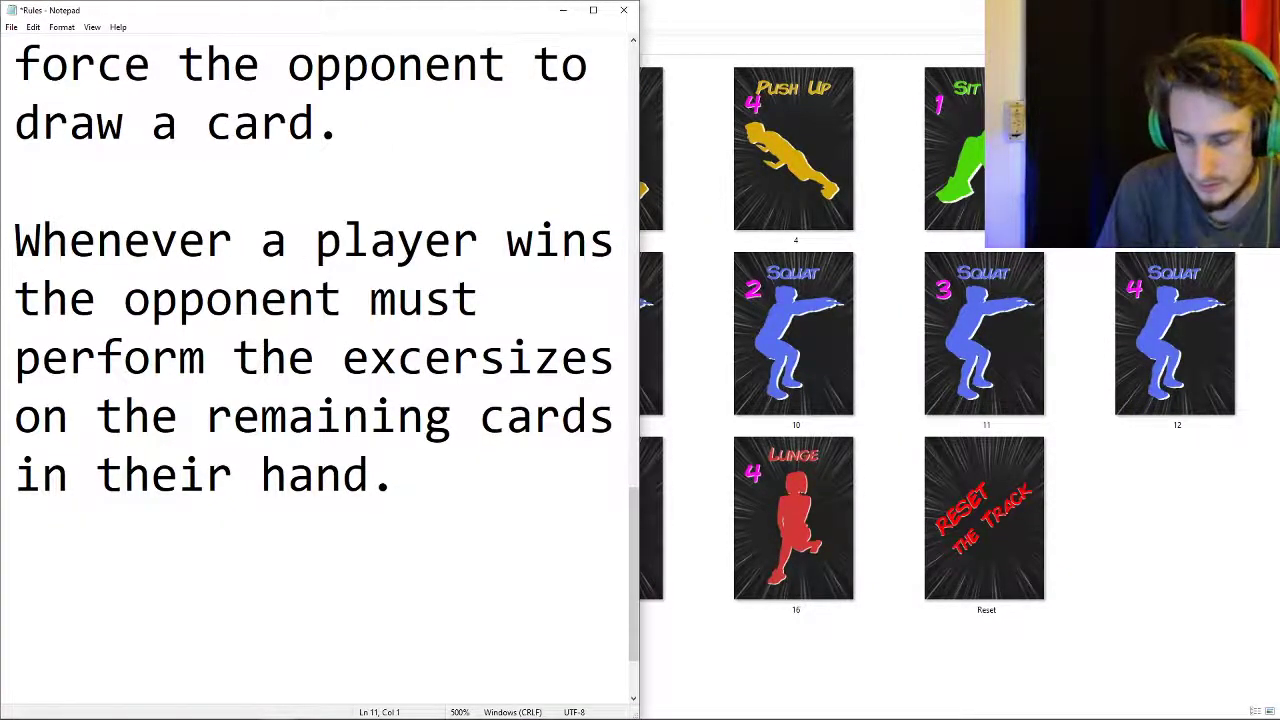
pyautogui.write('Phases:')
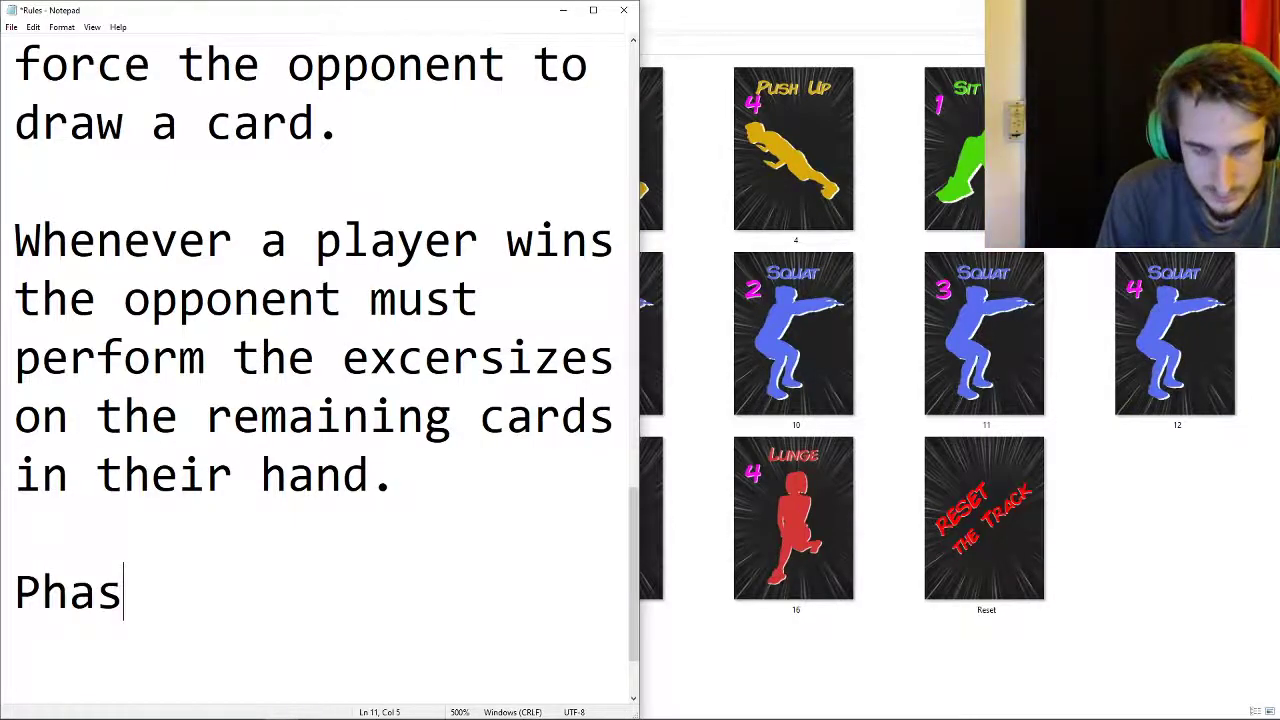
# - Add the first phase under the heading: "1 - Both Players draw a card."
pyautogui.press('Return')
pyautogui.write('1')
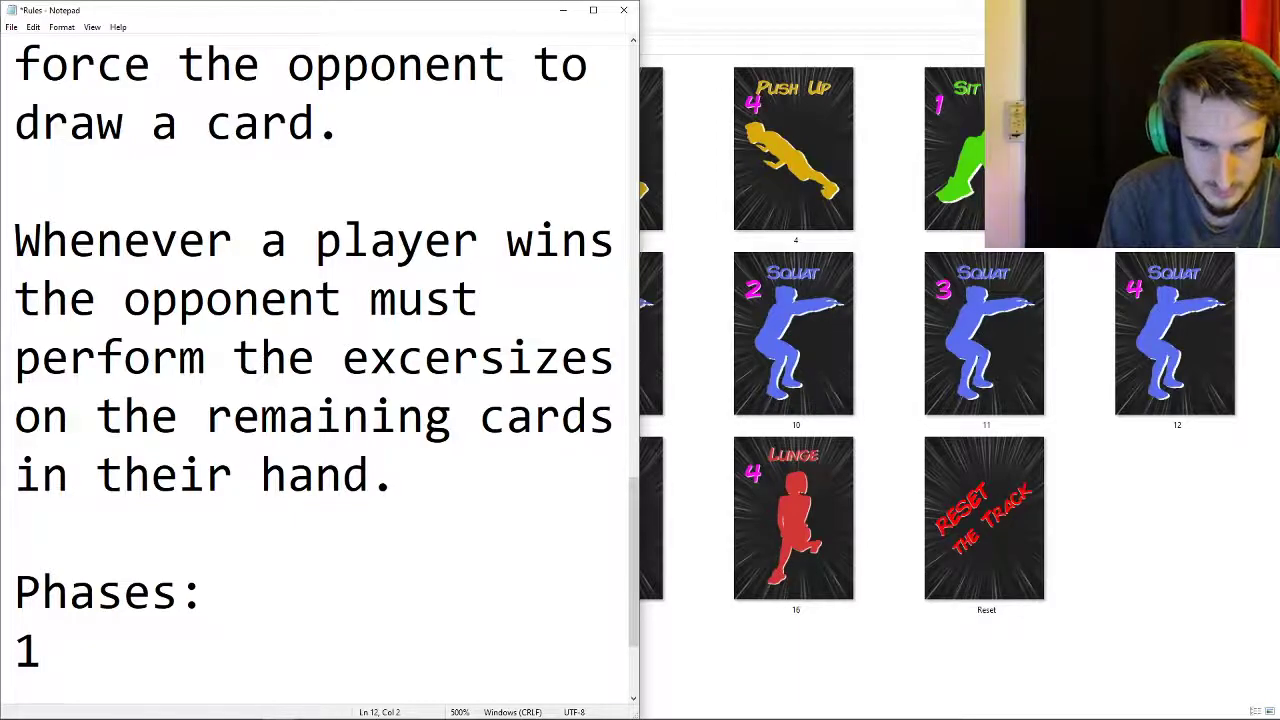
pyautogui.write(' - Both P')
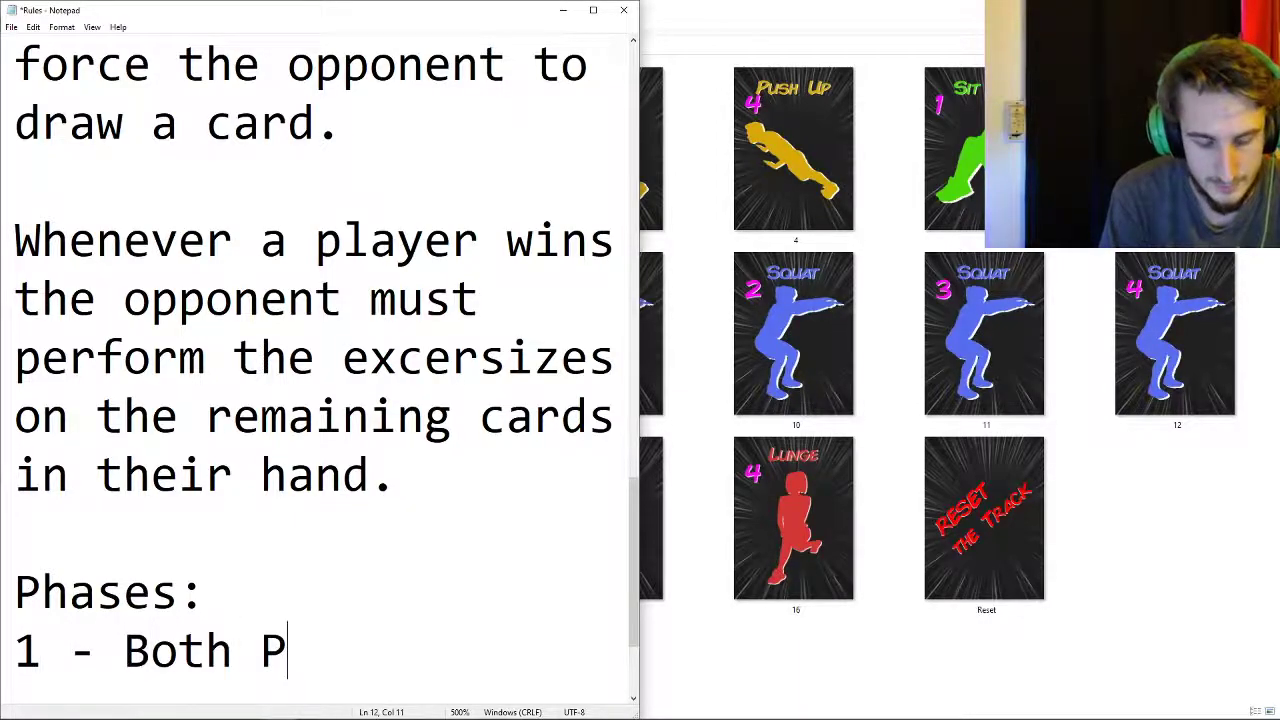
pyautogui.write('layers draw a')
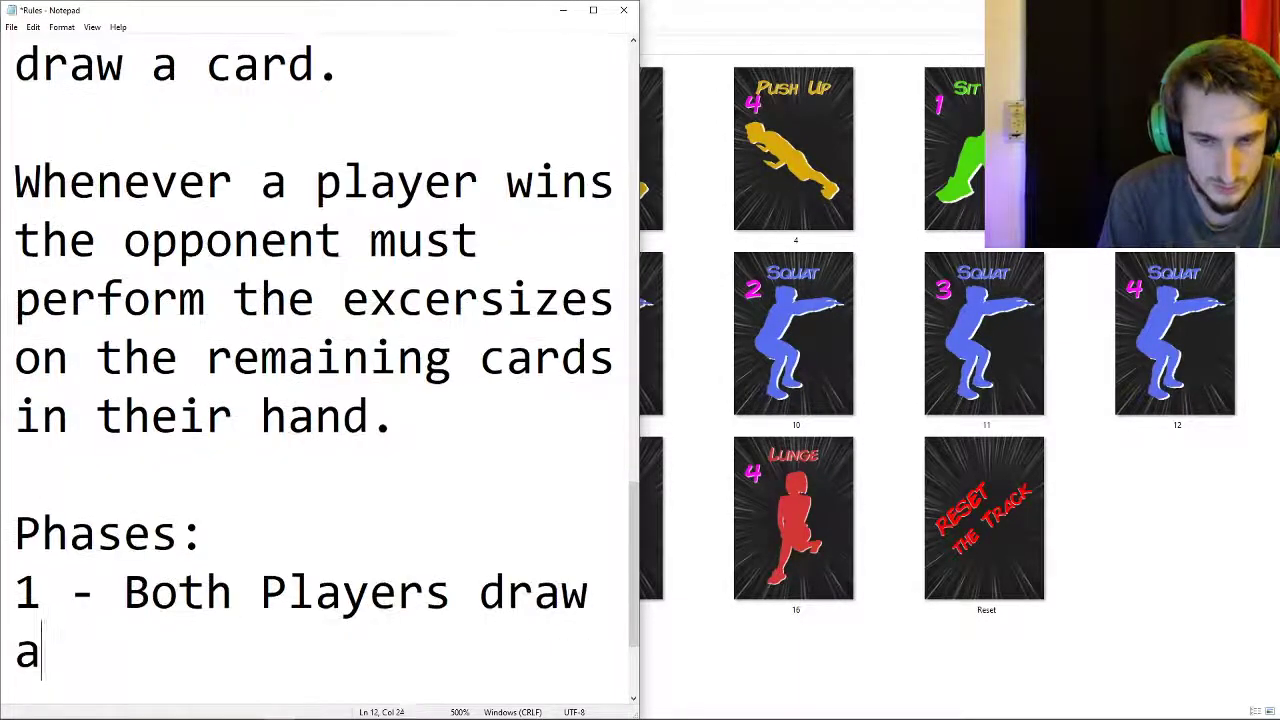
pyautogui.write(' card.')
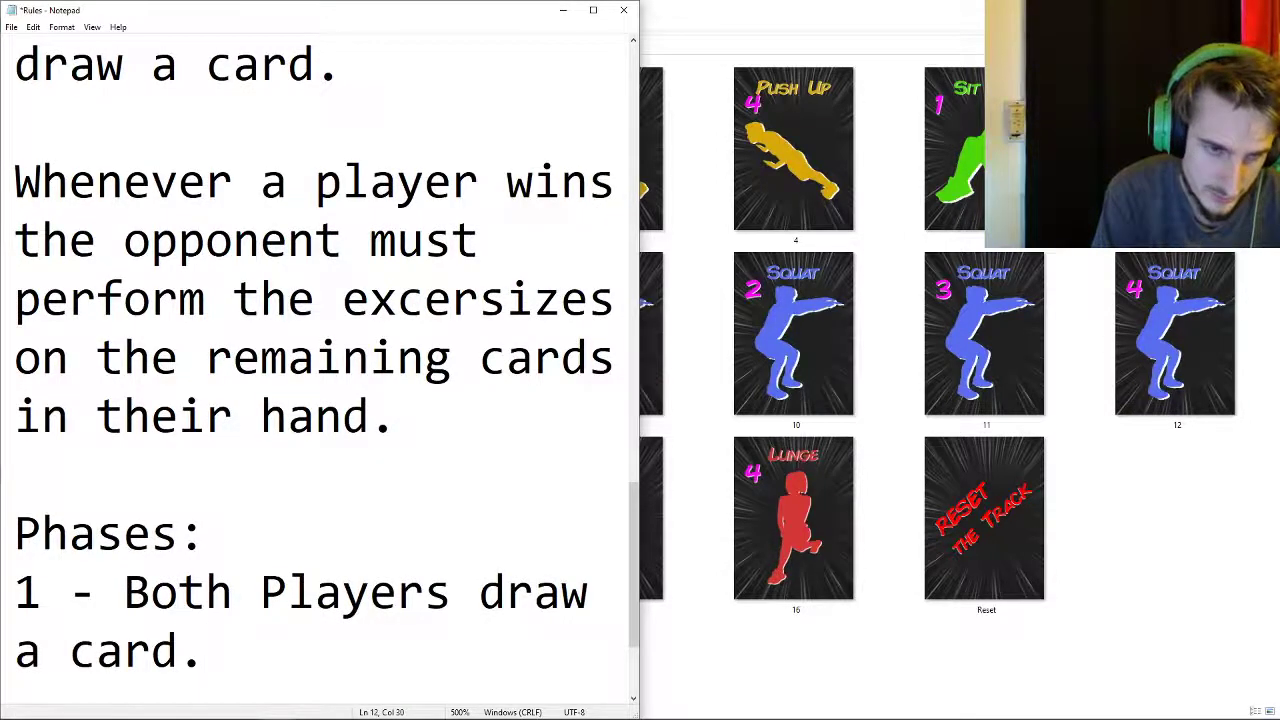
# - Add the second phase on a new line: "2 - Both players reveal and discard a card, simultaneously."
pyautogui.press('Return')
pyautogui.write('2 - Both players ')
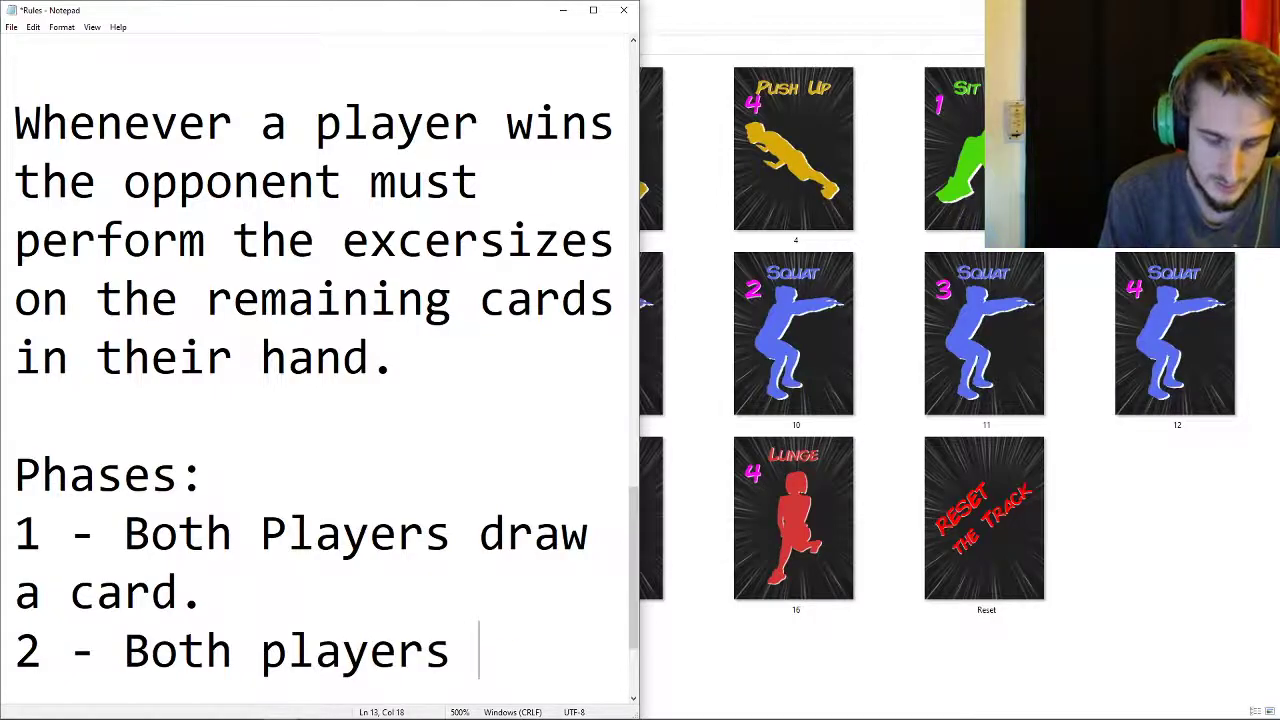
pyautogui.write('reveal and discard a card, simulate')
pyautogui.press('BackSpace')
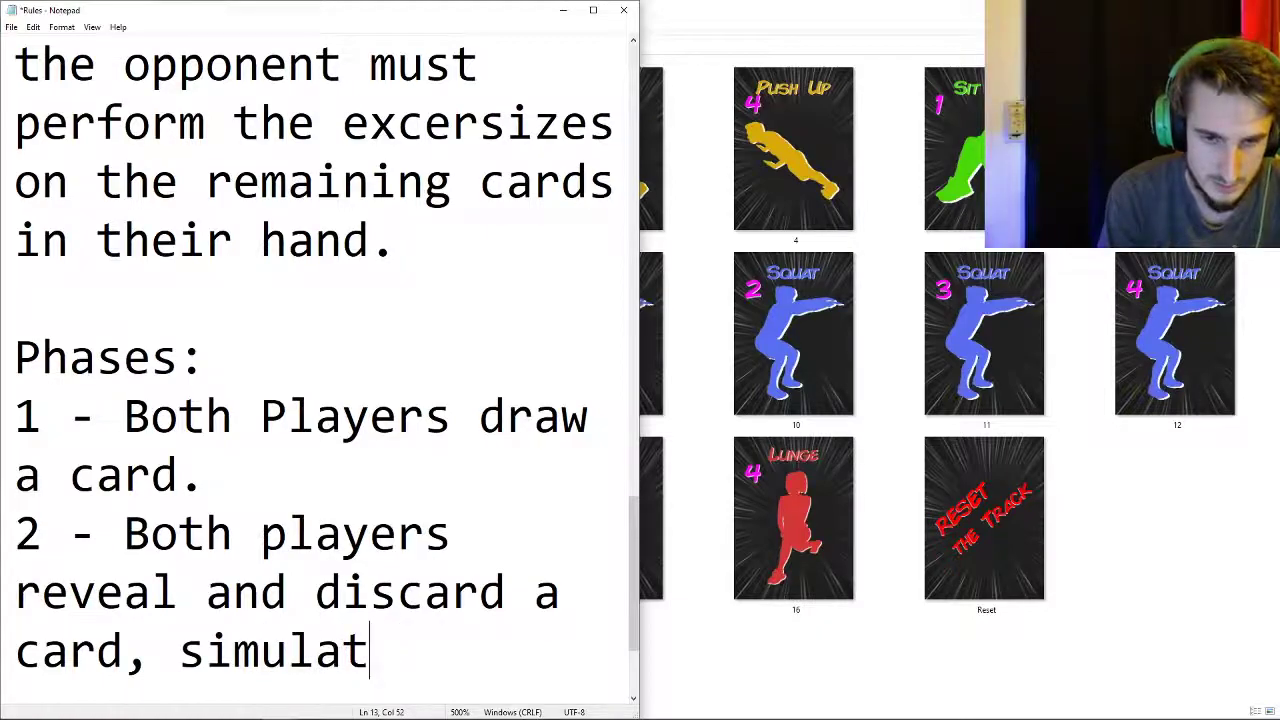
pyautogui.press('BackSpace')
pyautogui.write('tane')
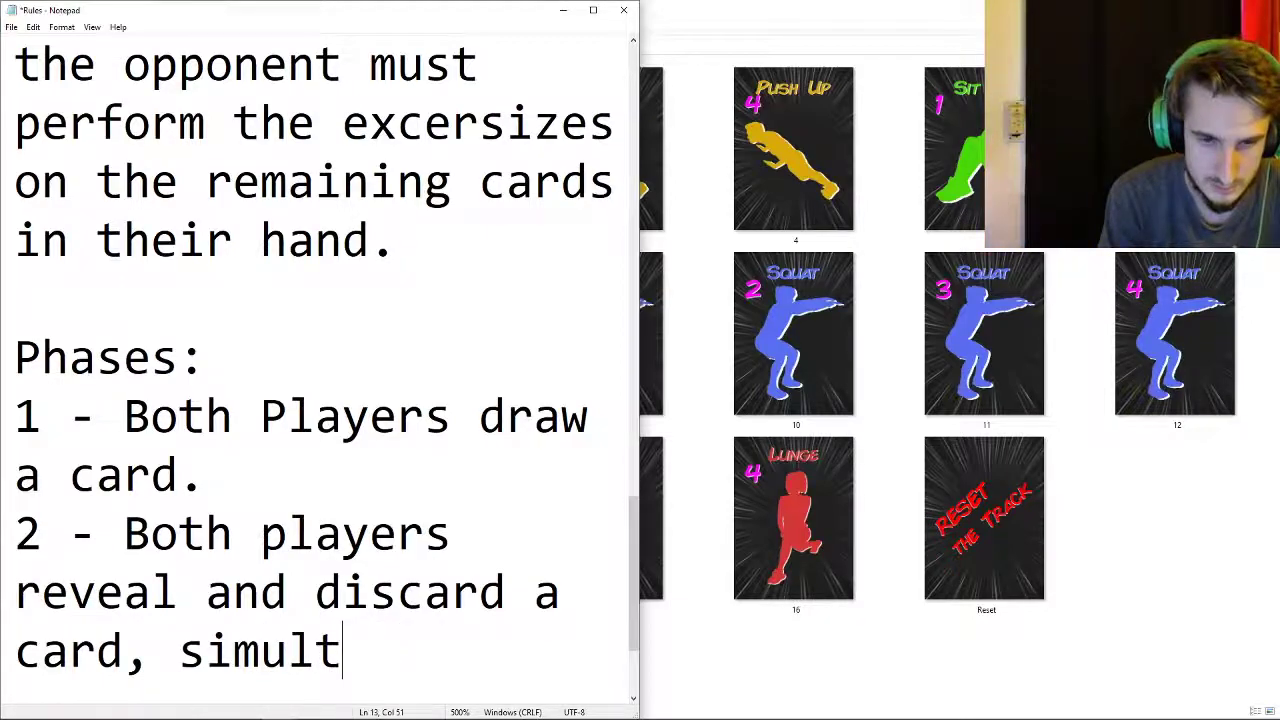
pyautogui.write('ously.')
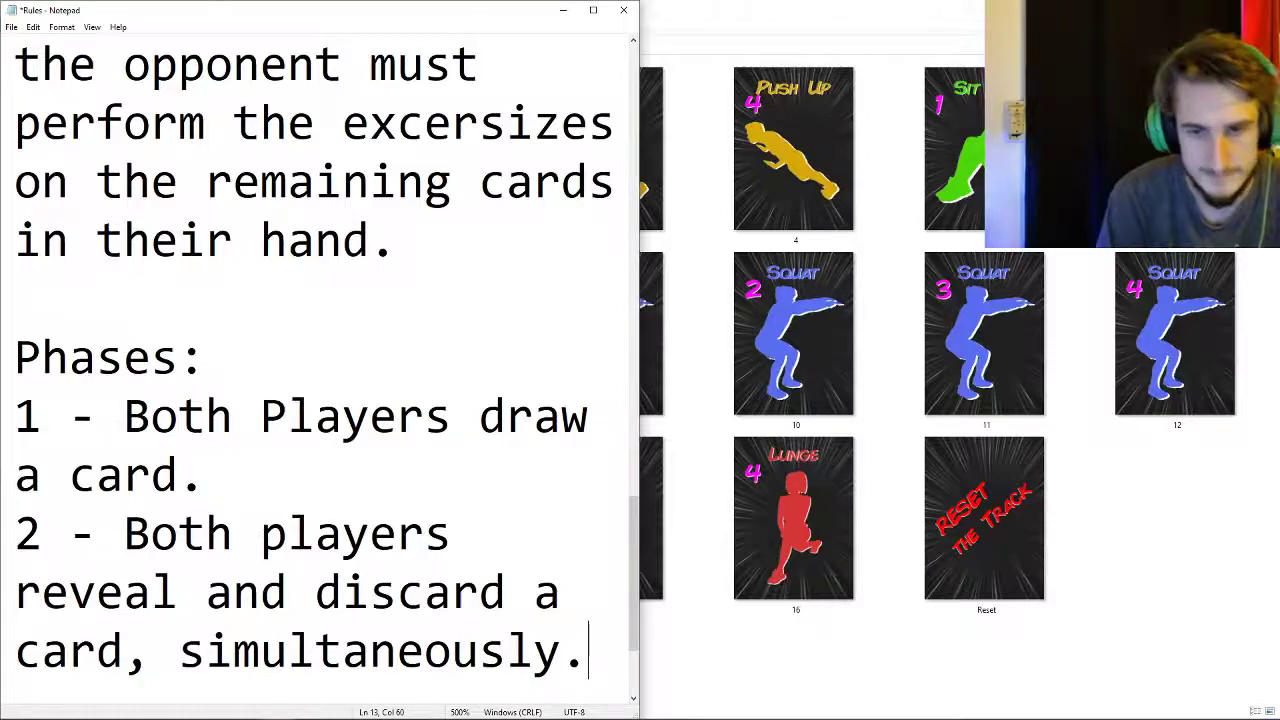
# - Start the third phase on a new line: "3 - Check for sets. If a player has a set of Four cards"
pyautogui.press('Return')
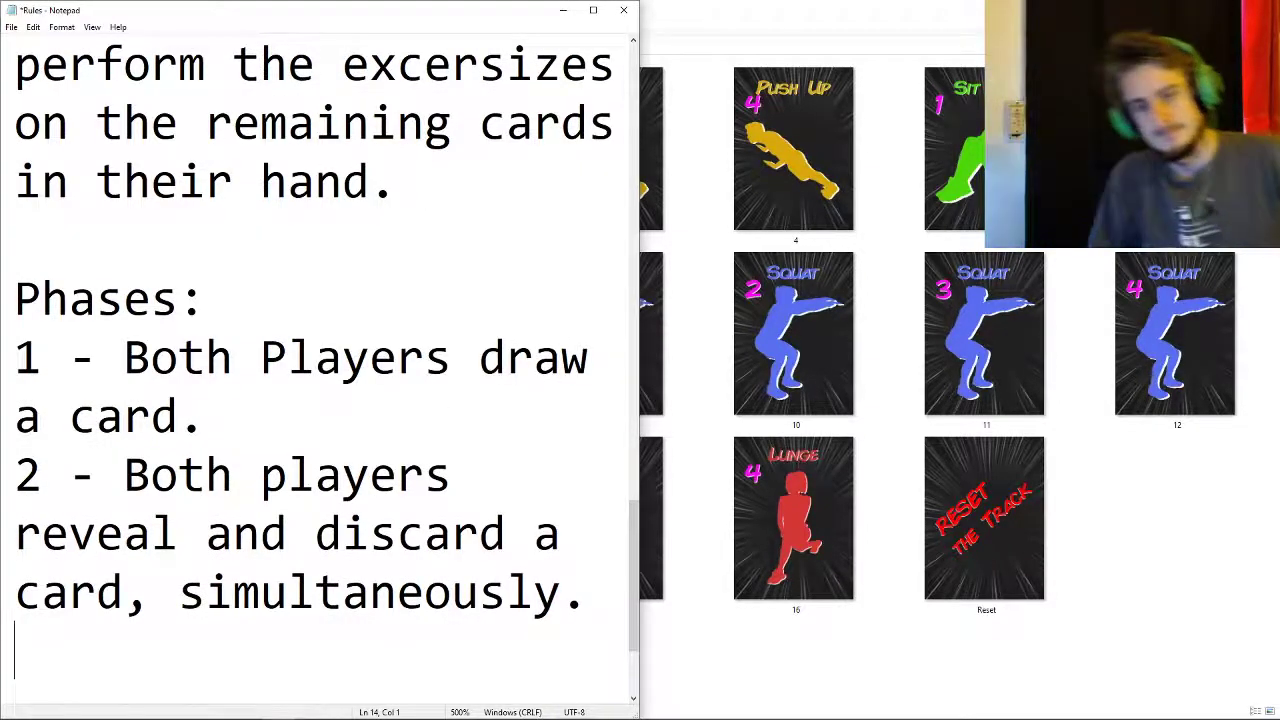
pyautogui.write('3 - ')
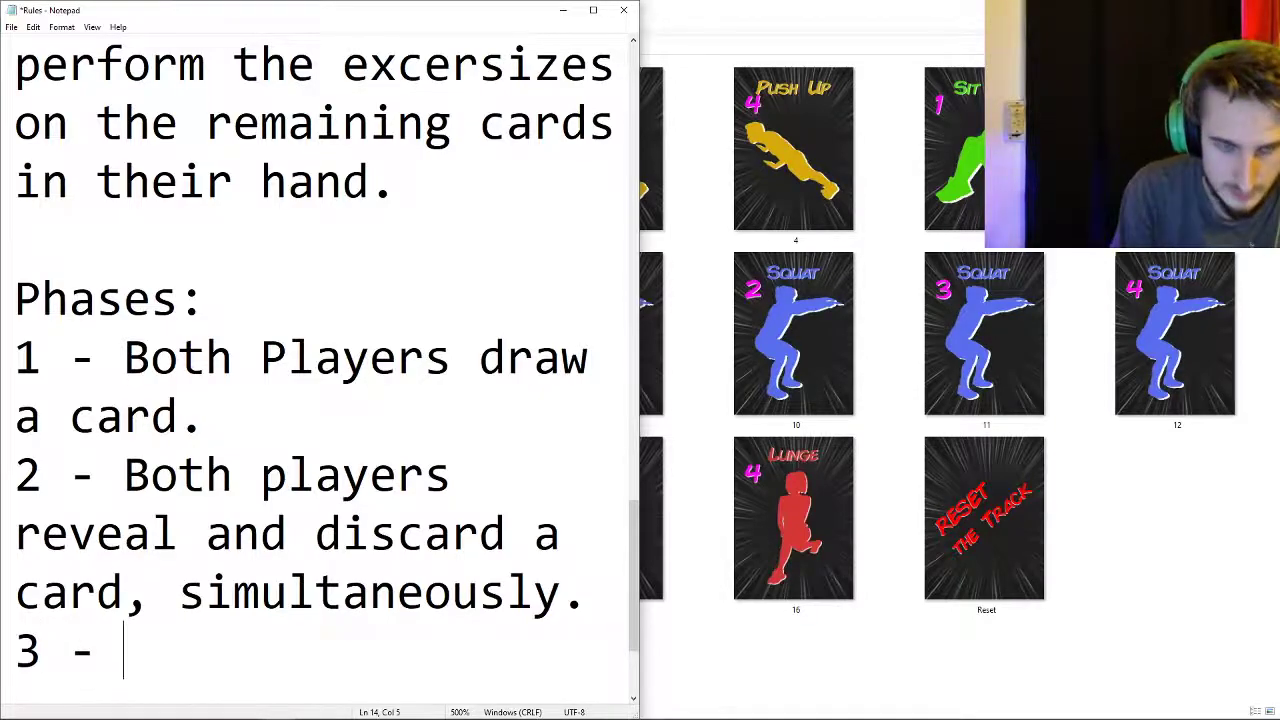
pyautogui.write('Check for sets.')
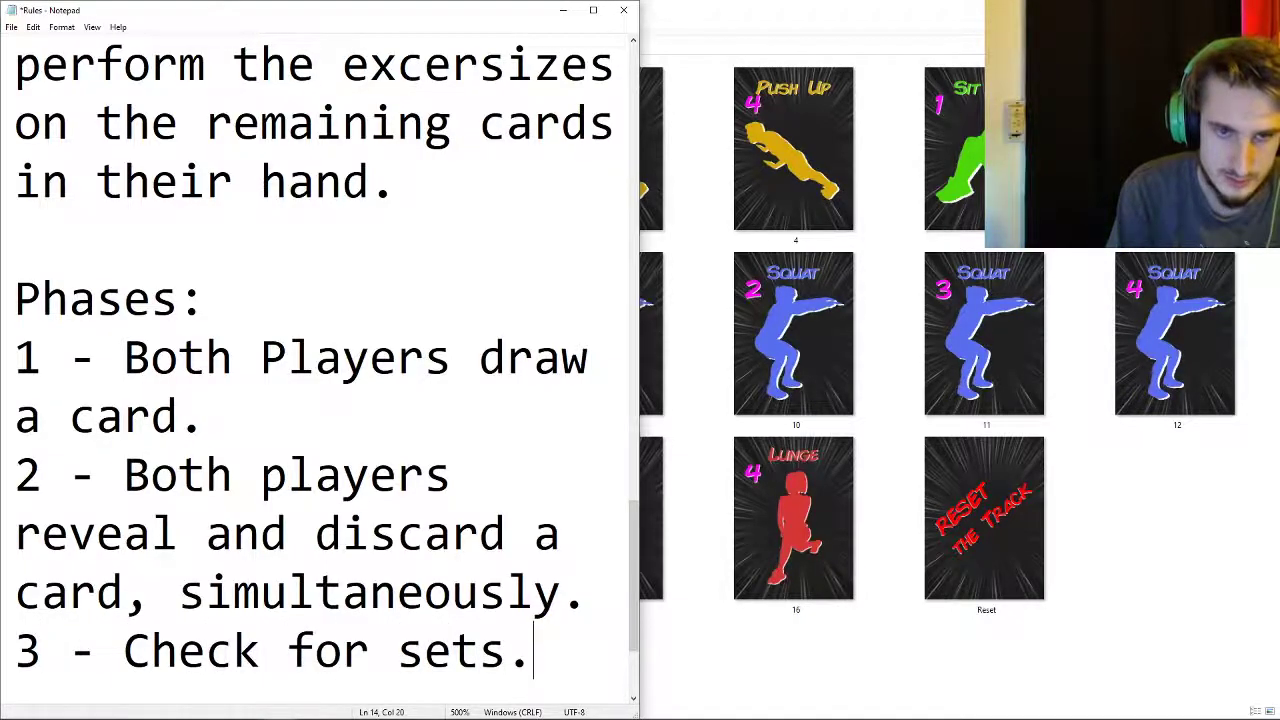
pyautogui.write(' If a player ')
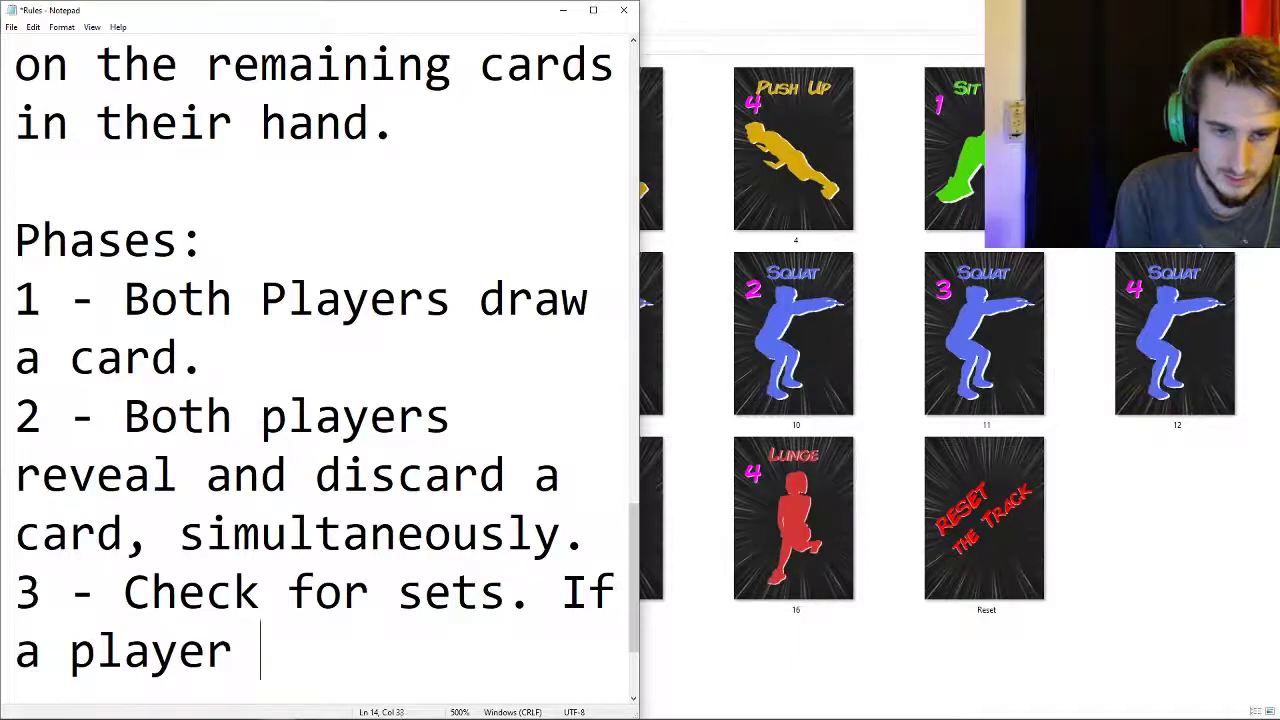
pyautogui.write('has a ')
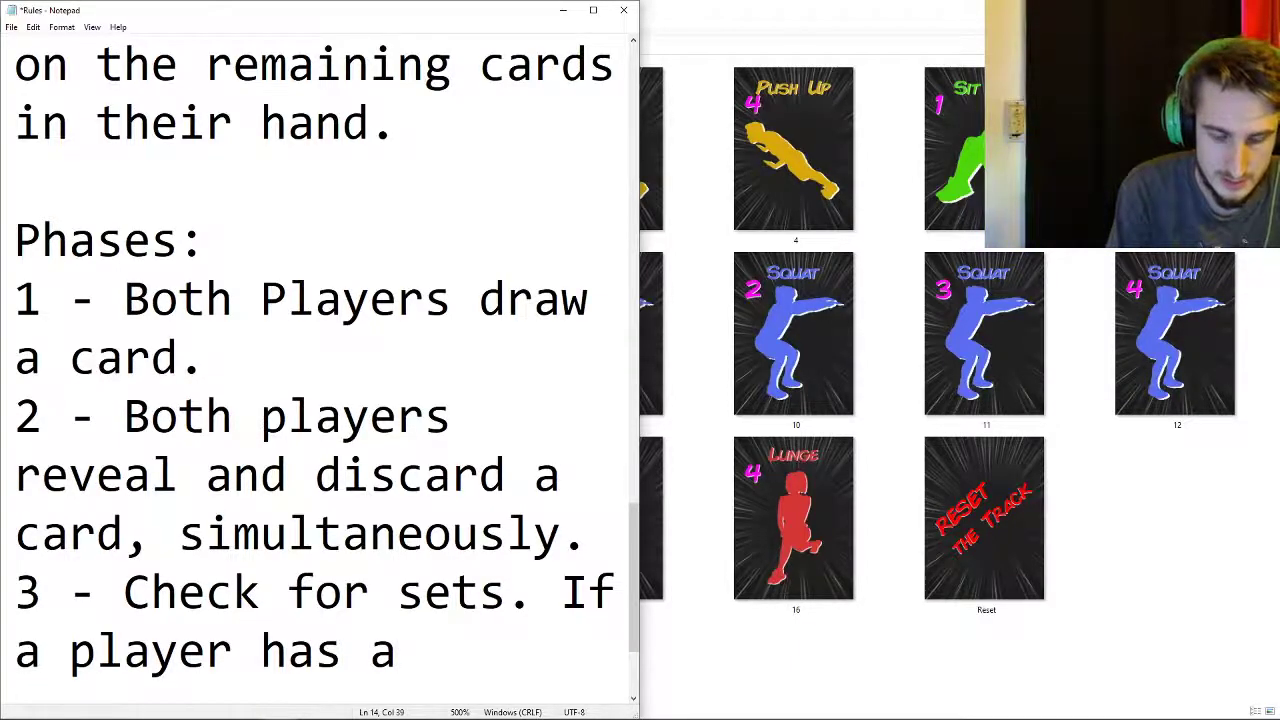
pyautogui.write('set of ')
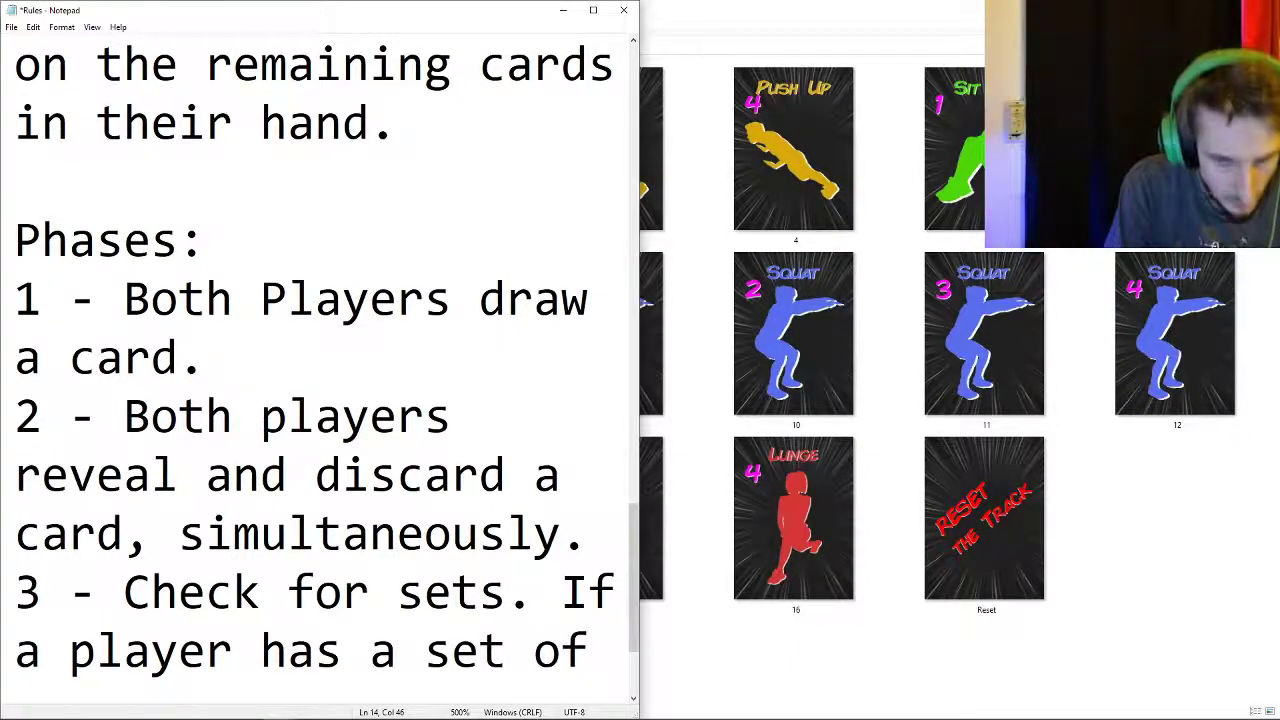
pyautogui.write('Four cards ')
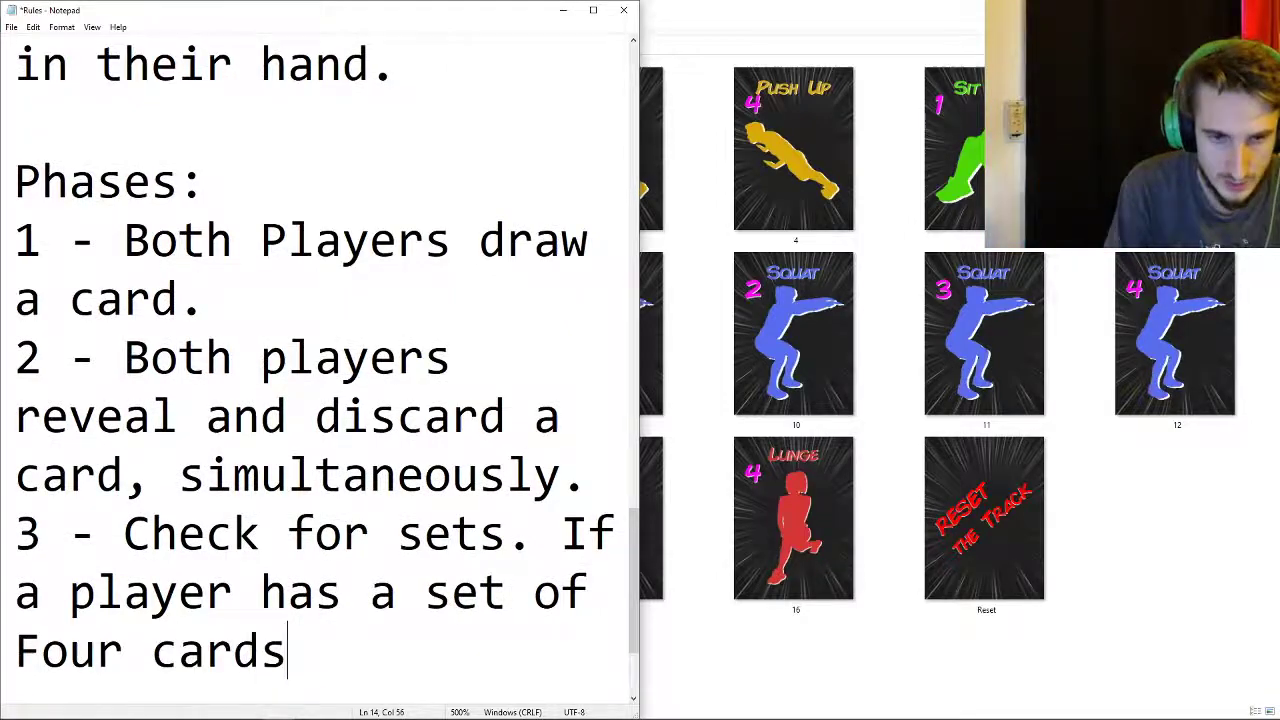
# - Complete the third phase with "sharing a colour, or sharing a number. They can be discarded."
pyautogui.write('sharing a col')
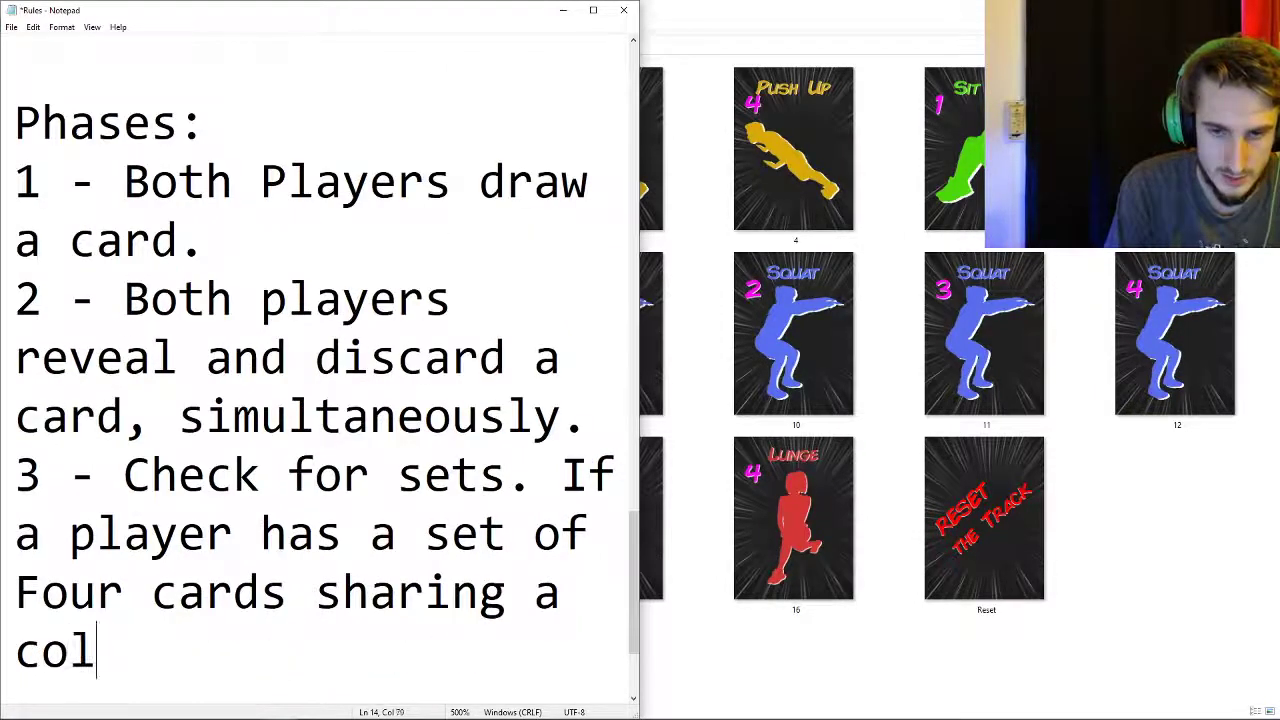
pyautogui.write('our, or sh')
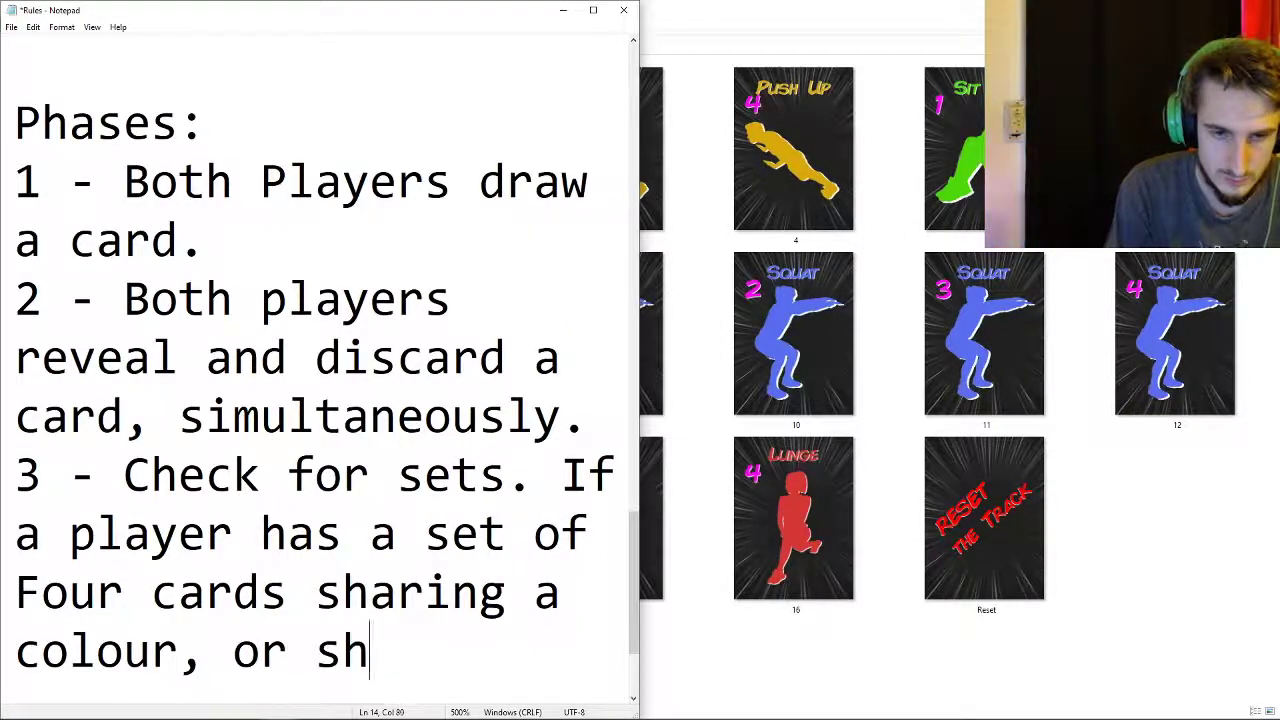
pyautogui.write('aring a number')
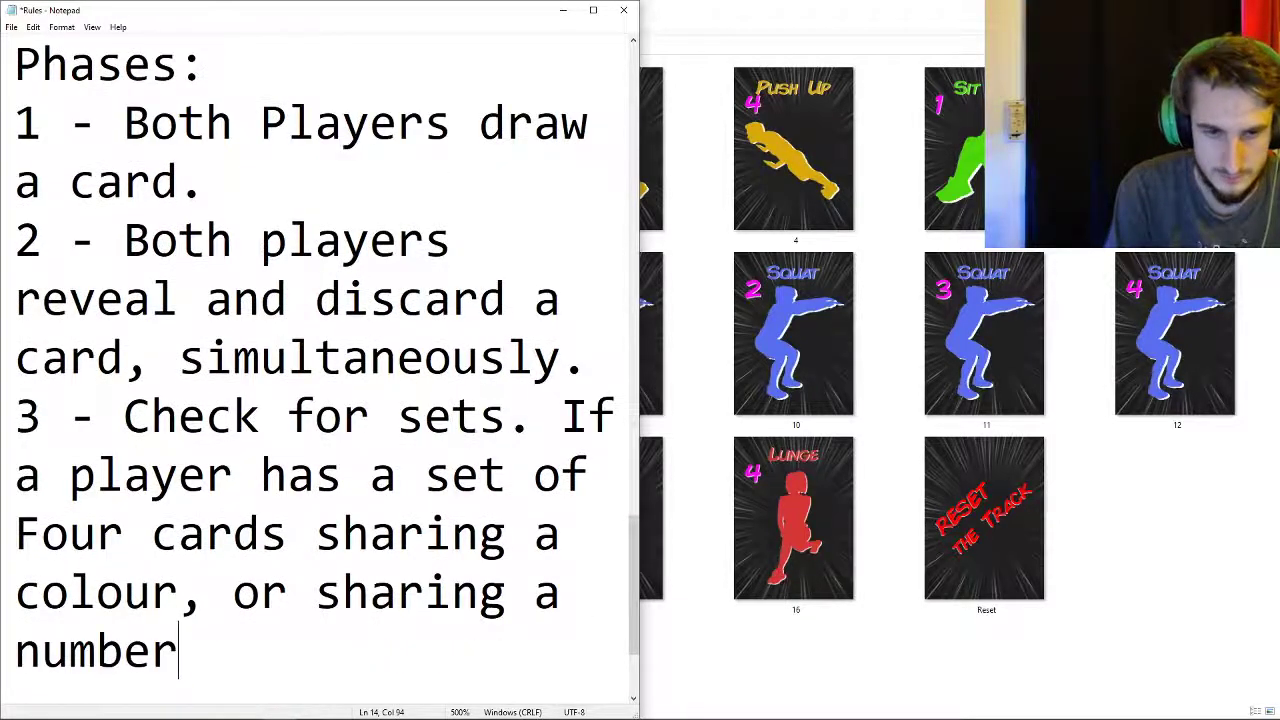
pyautogui.write('. They can be ')
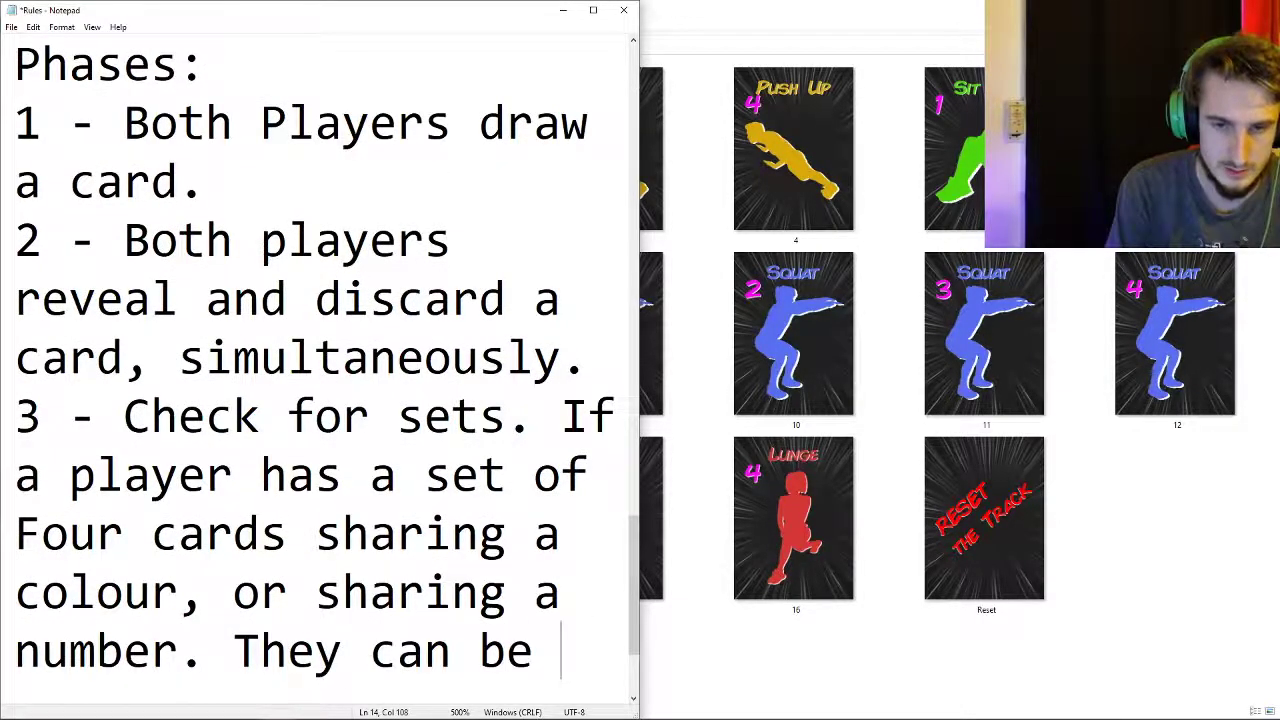
pyautogui.write('discarded.')
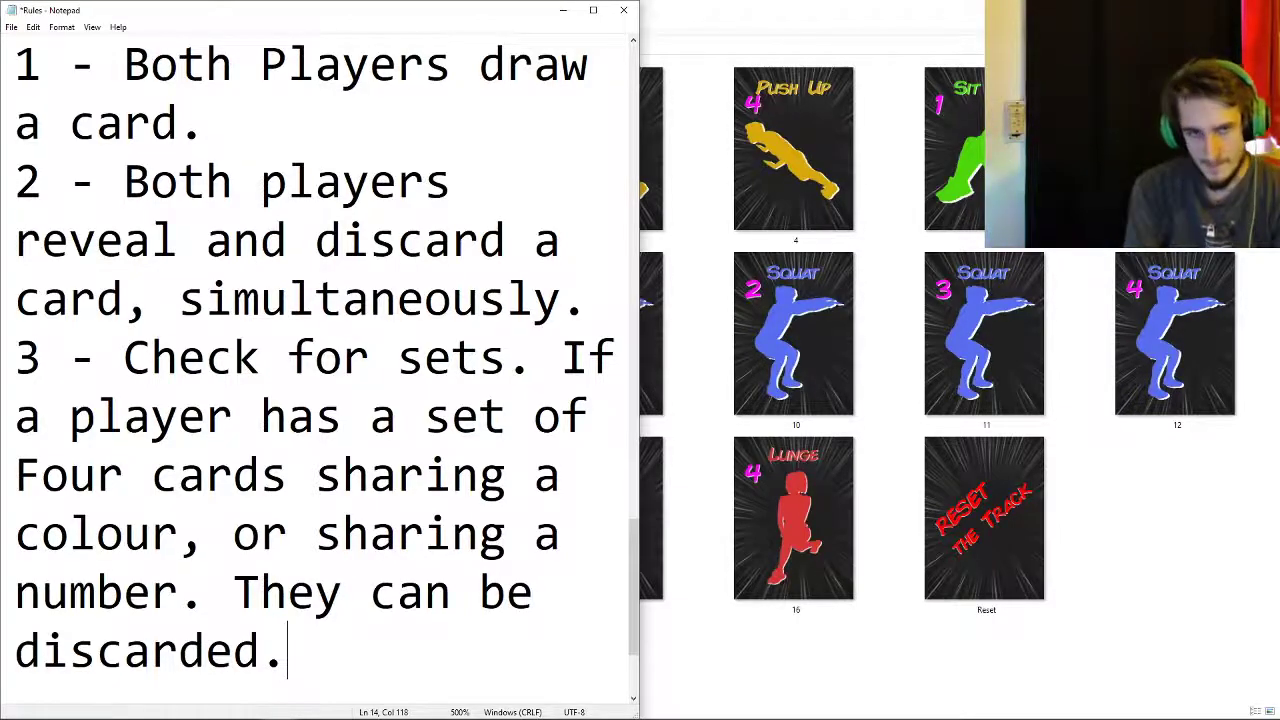
# - Replace the wording after "reveal" in phase 2 with "a card simultaneously"
pyautogui.click(590, 300)
pyautogui.write(', the card')
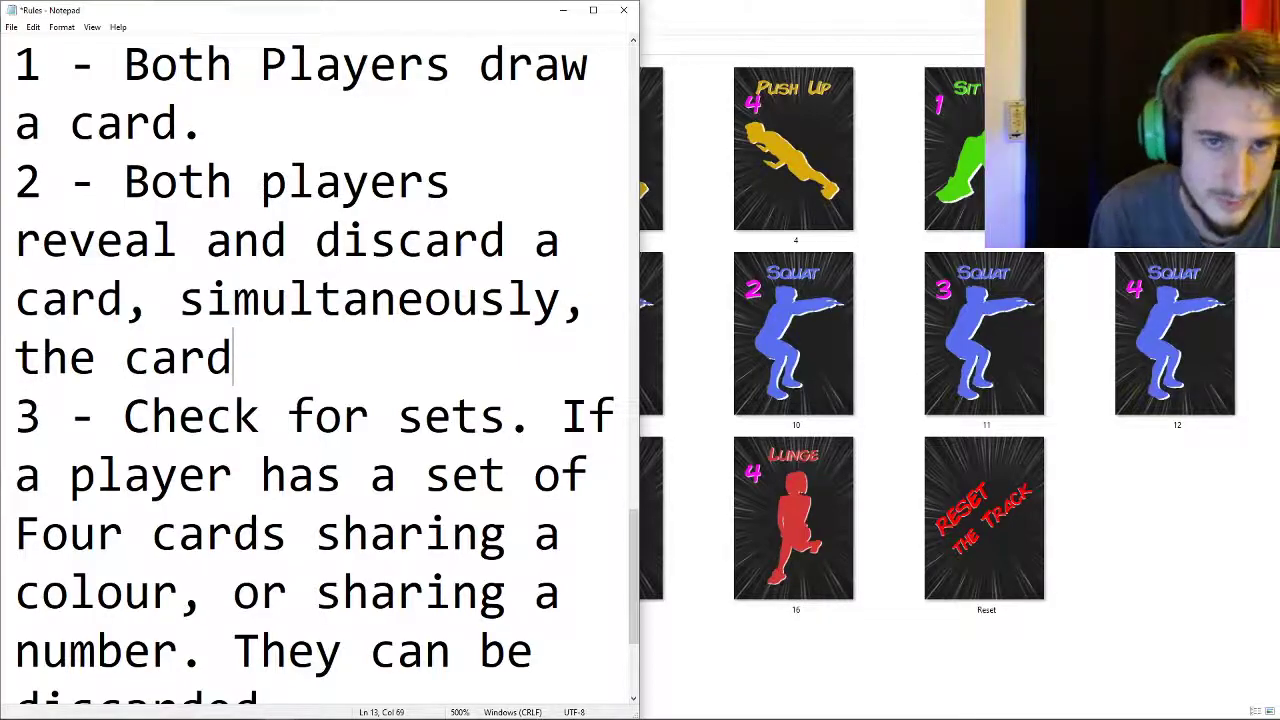
pyautogui.hotkey('ctrl', 'shift', 'Left')
pyautogui.hotkey('ctrl', 'shift', 'Left')
pyautogui.hotkey('ctrl', 'shift', 'Left')
pyautogui.hotkey('ctrl', 'shift', 'Left')
pyautogui.hotkey('ctrl', 'shift', 'Left')
pyautogui.hotkey('ctrl', 'shift', 'Left')
pyautogui.hotkey('ctrl', 'shift', 'Left')
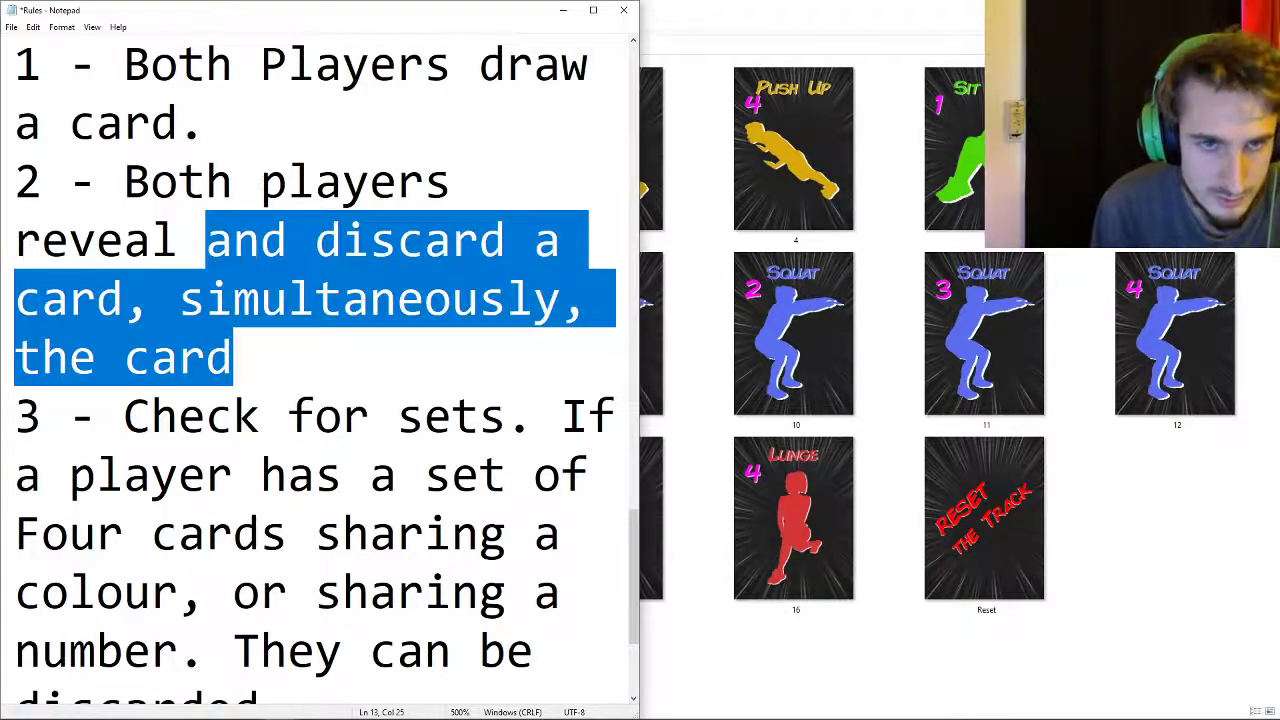
pyautogui.write('a card s')
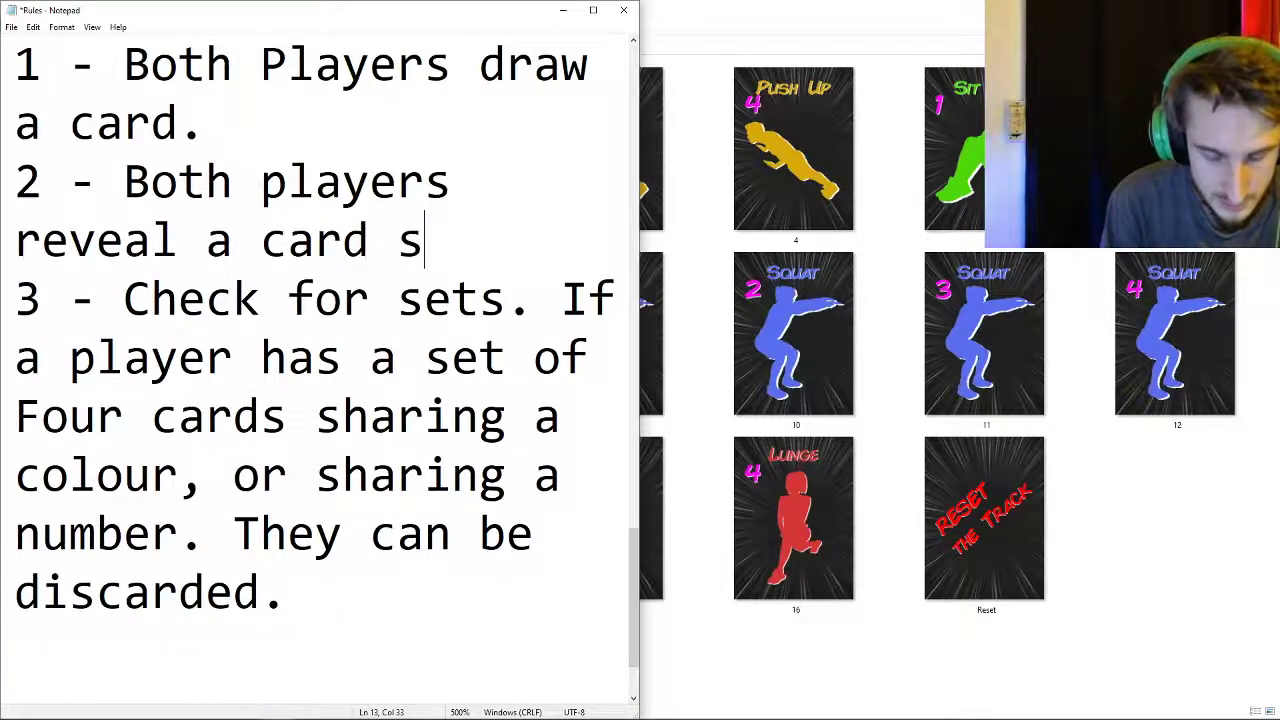
pyautogui.write('imultaneously')
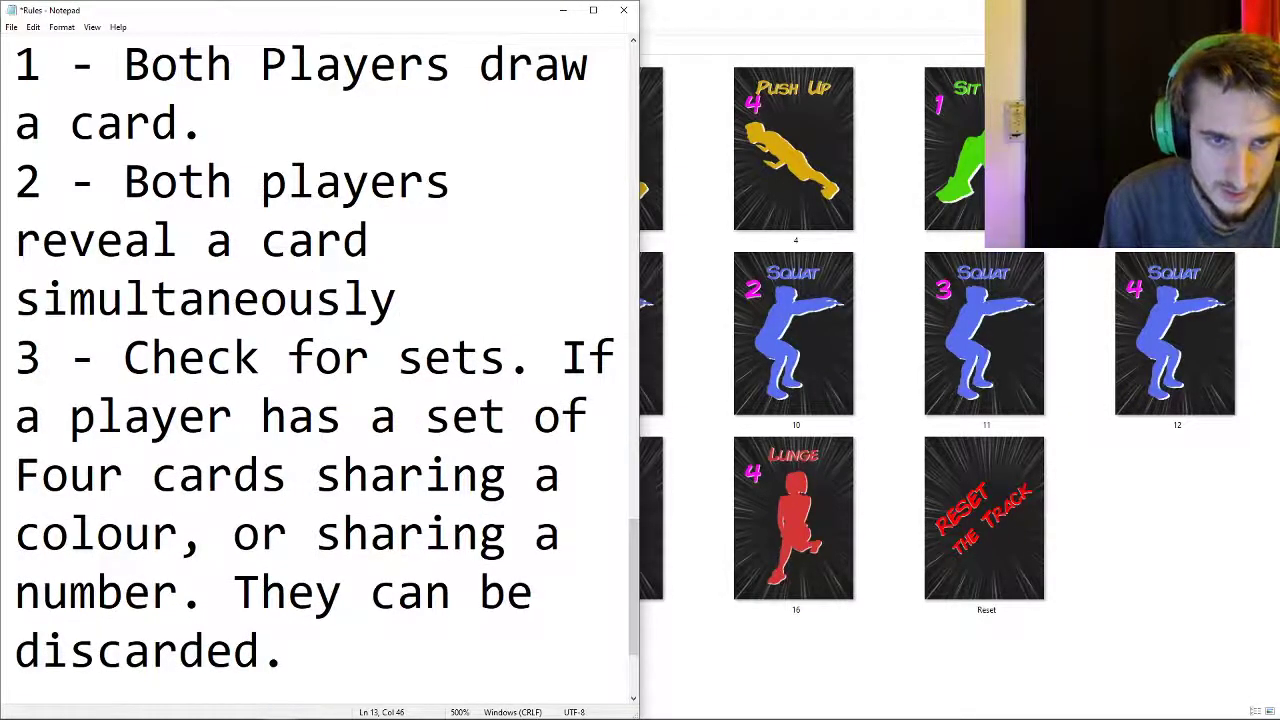
# - Add to the end of phase 2: ". The player who's card has a higher number, takes both cards."
pyautogui.write('. The ')
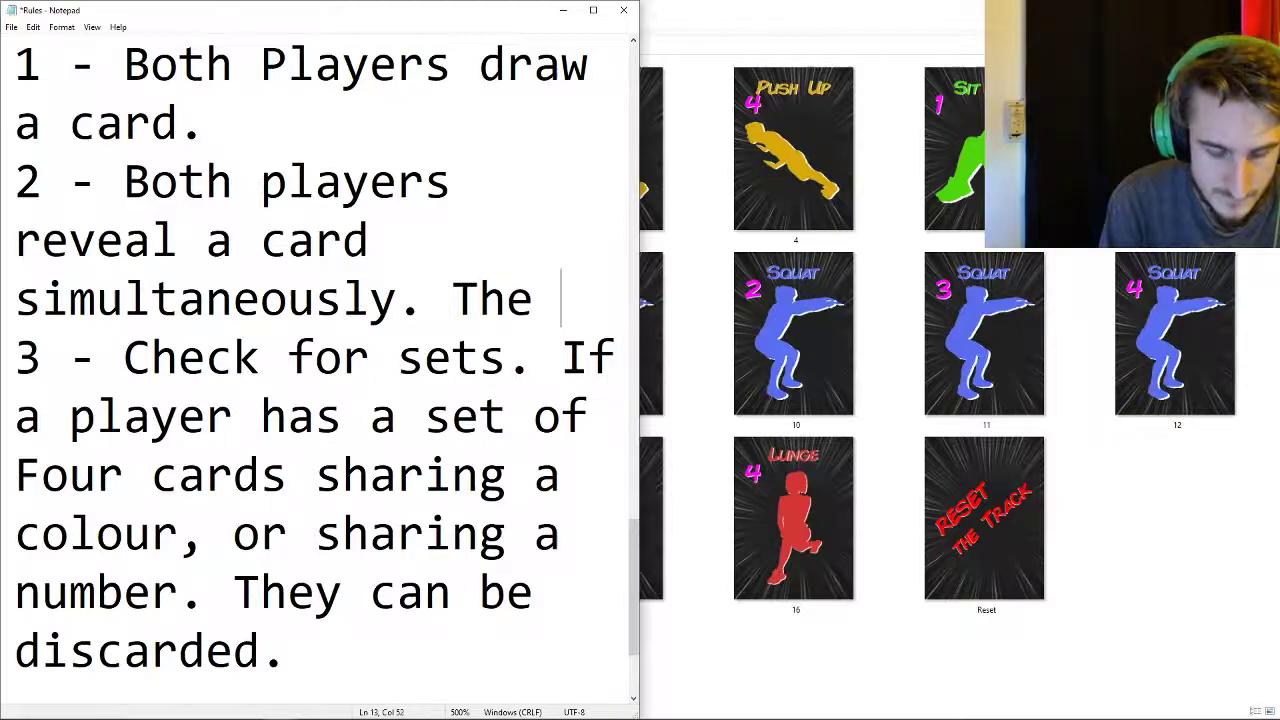
pyautogui.write('c')
pyautogui.press('BackSpace')
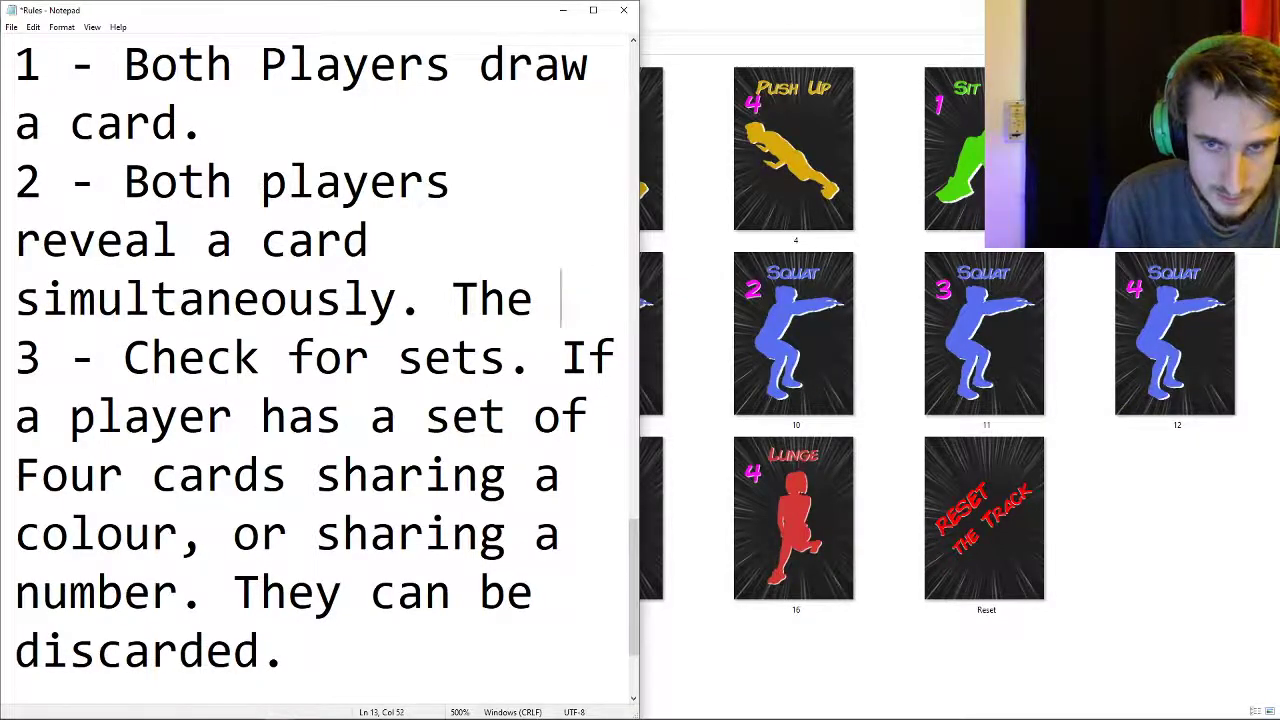
pyautogui.write("player who's card ")
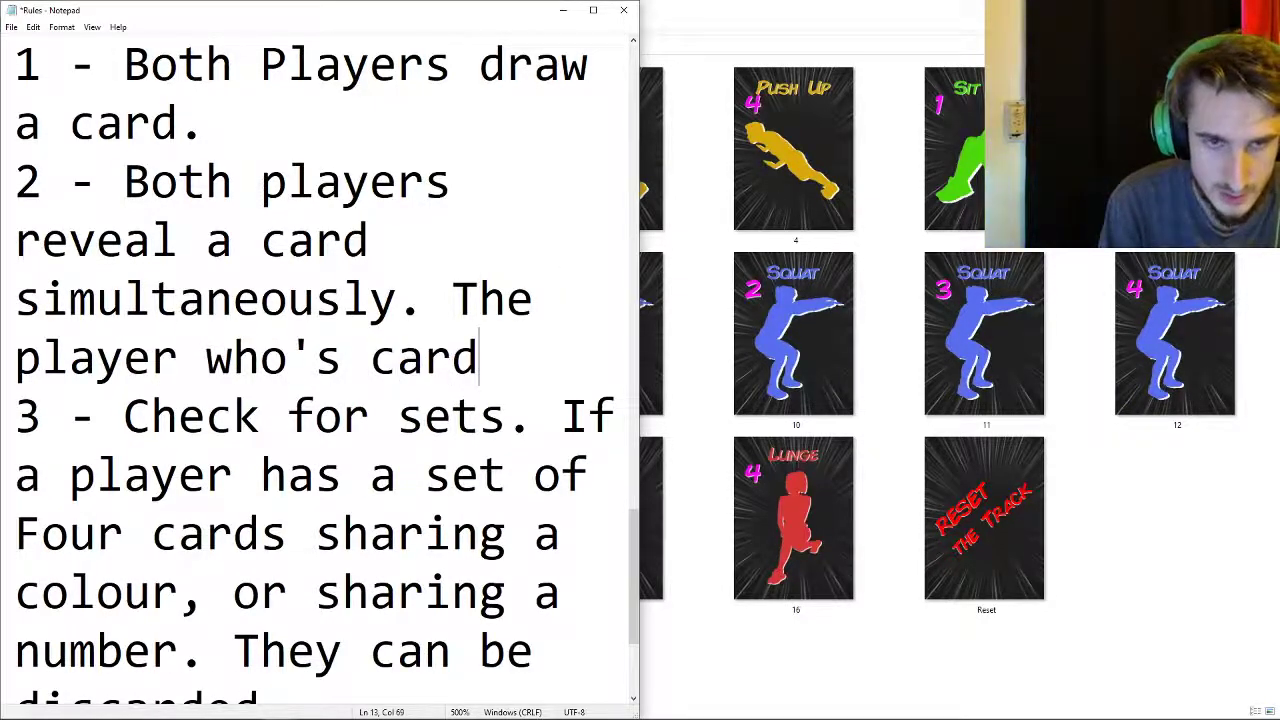
pyautogui.write('has a')
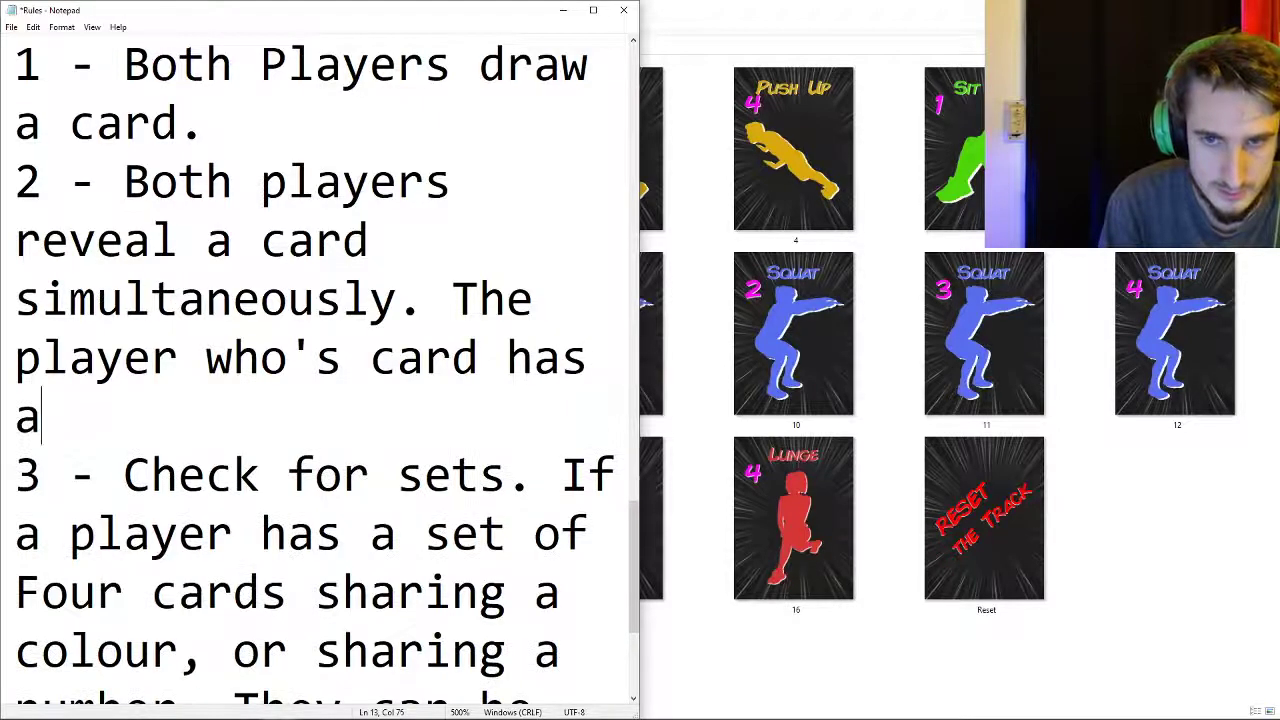
pyautogui.write(' higher')
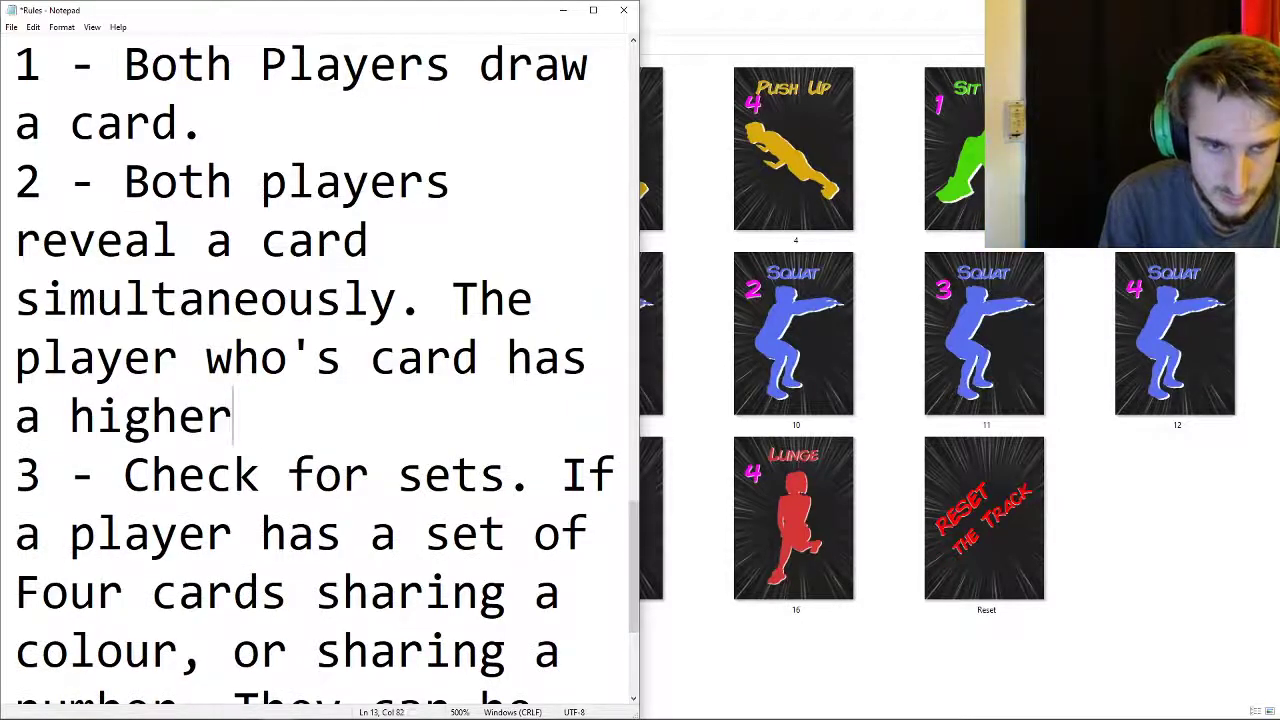
pyautogui.write(' number, ')
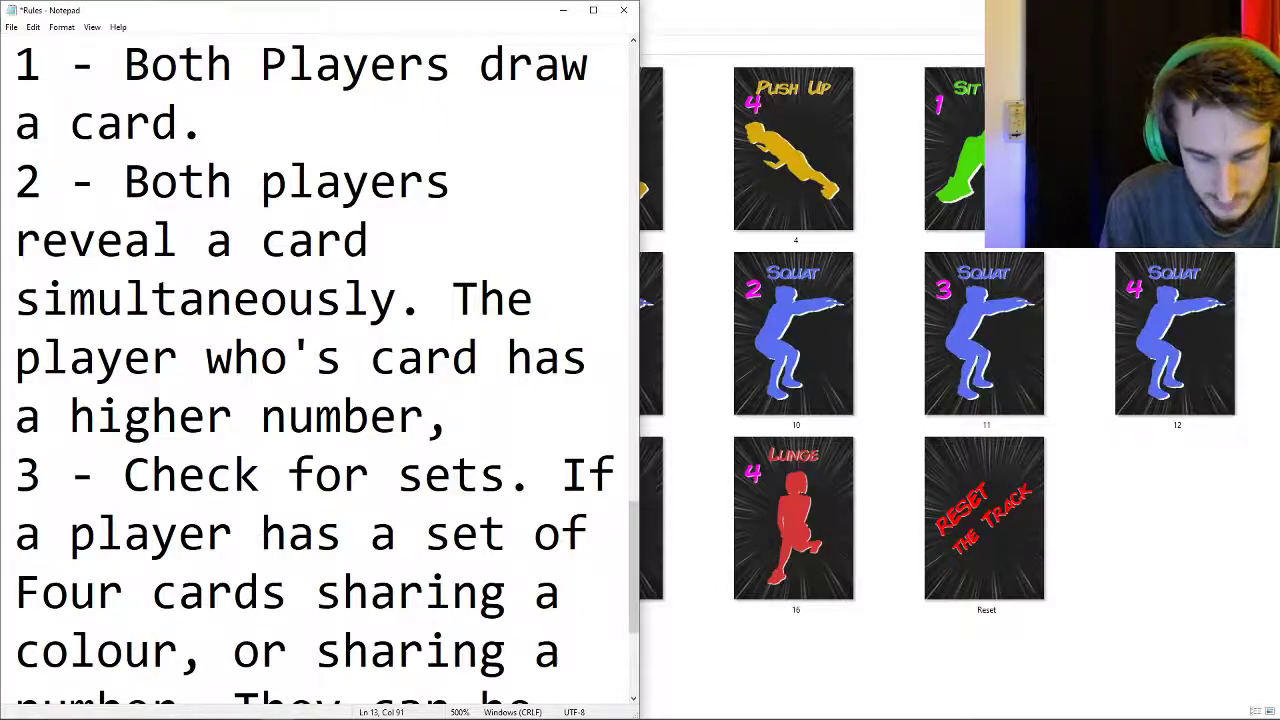
pyautogui.write('takes both c')
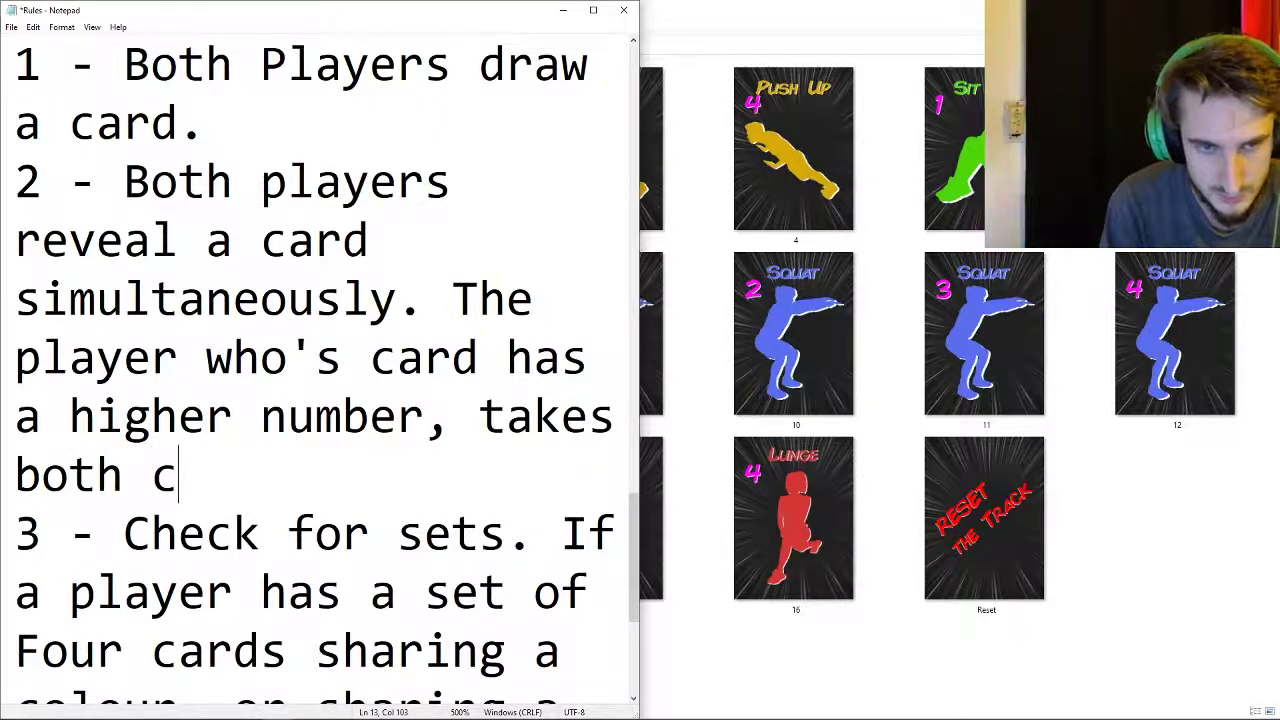
pyautogui.write('ards.')
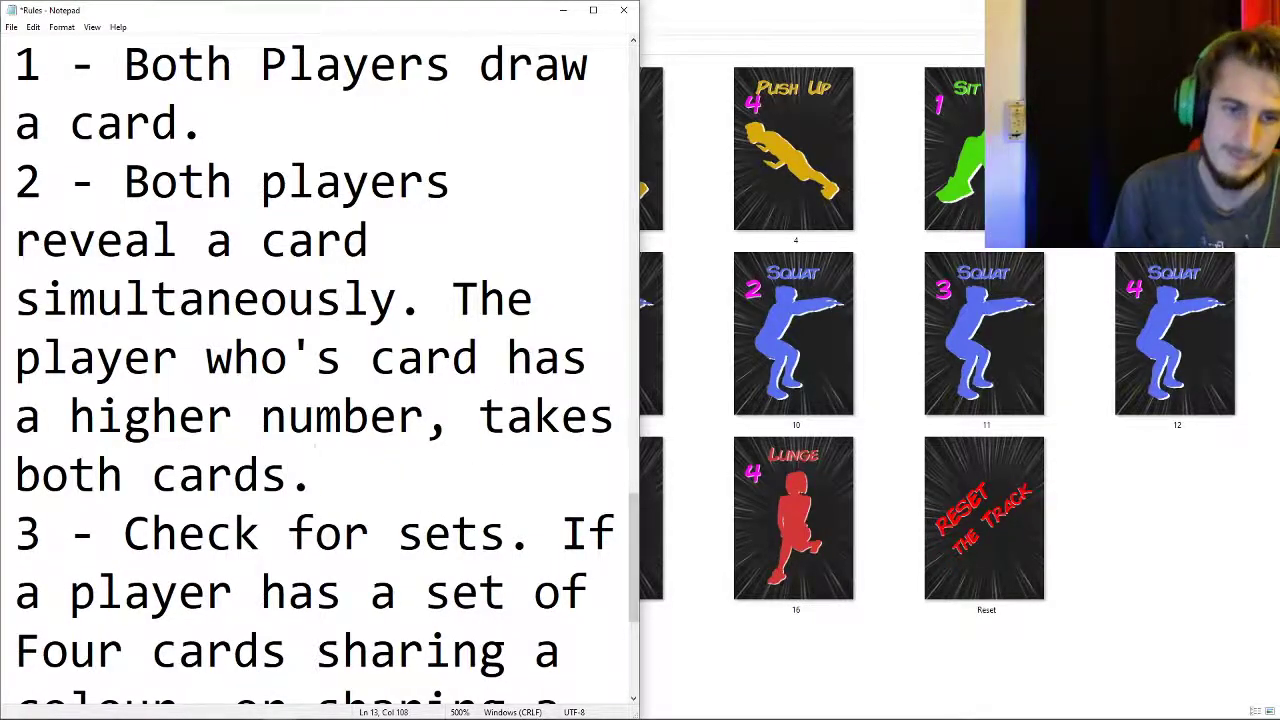
# - Add to the end of phase 3: "when a set is discarded, move the track one space towards your victory."
pyautogui.scroll(-2, 320, 360)
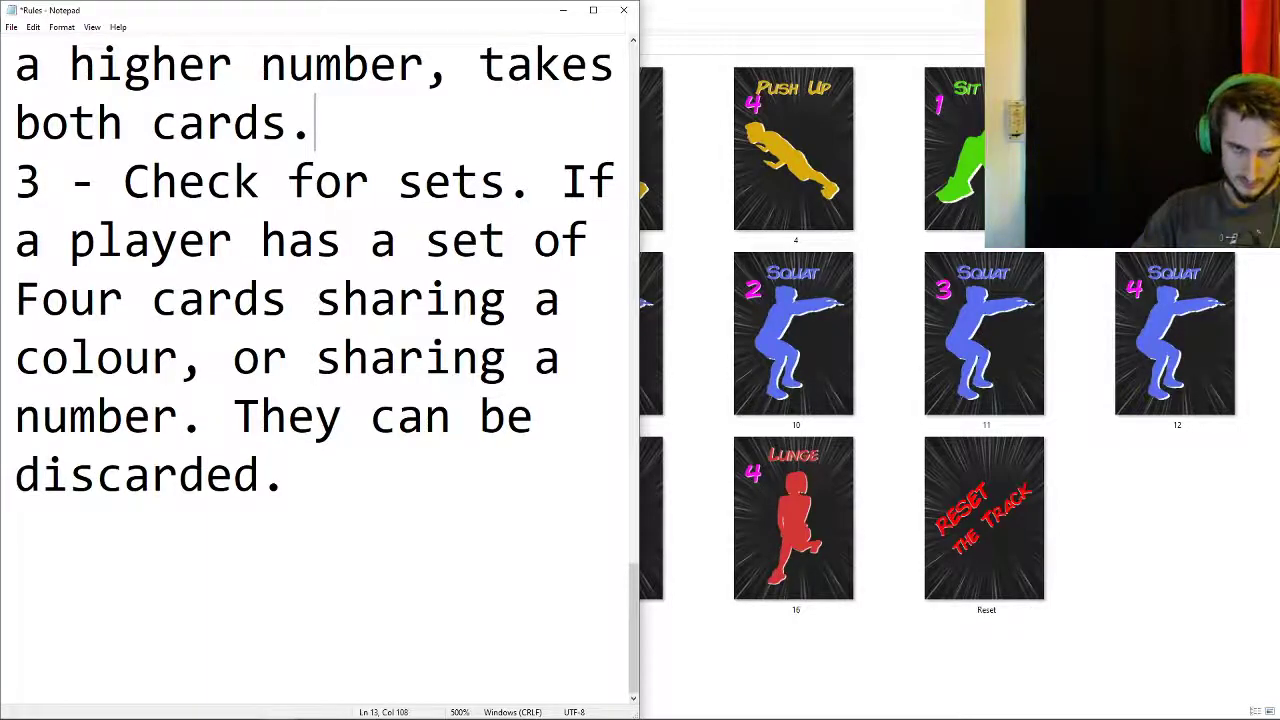
pyautogui.write('when a set')
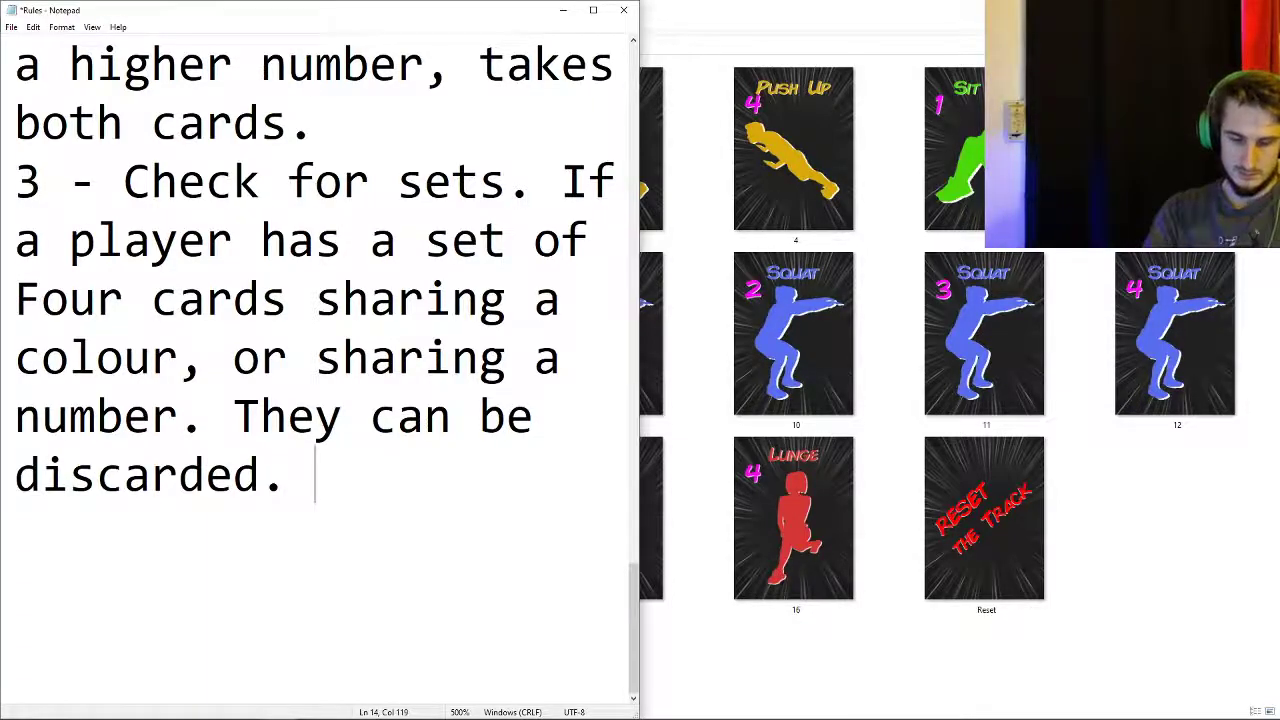
pyautogui.write(' is ')
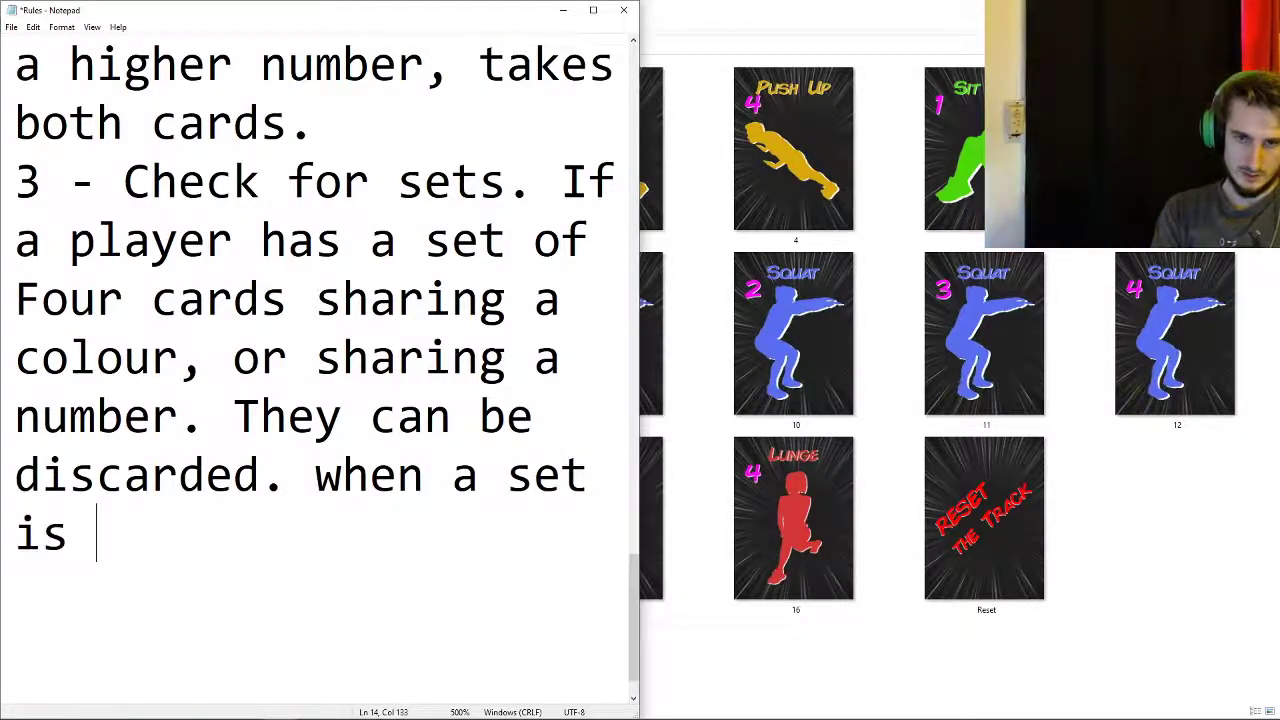
pyautogui.write('discarded, mo')
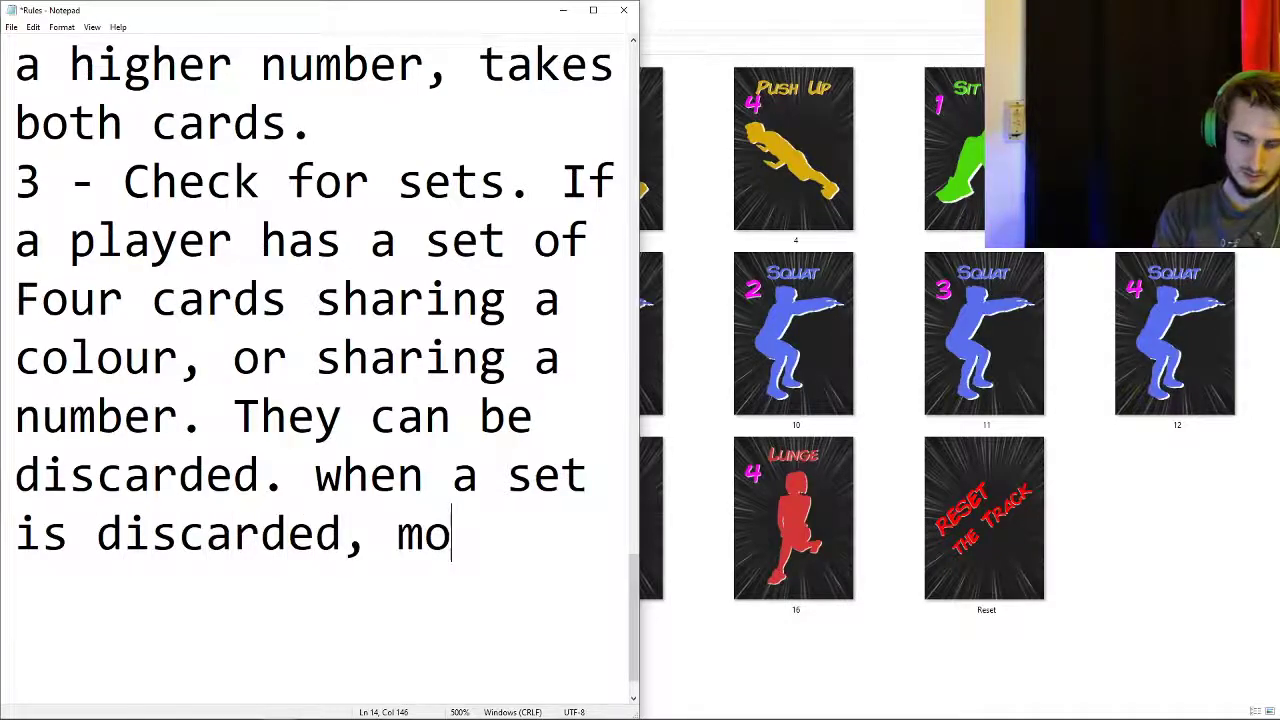
pyautogui.write('ve the track ')
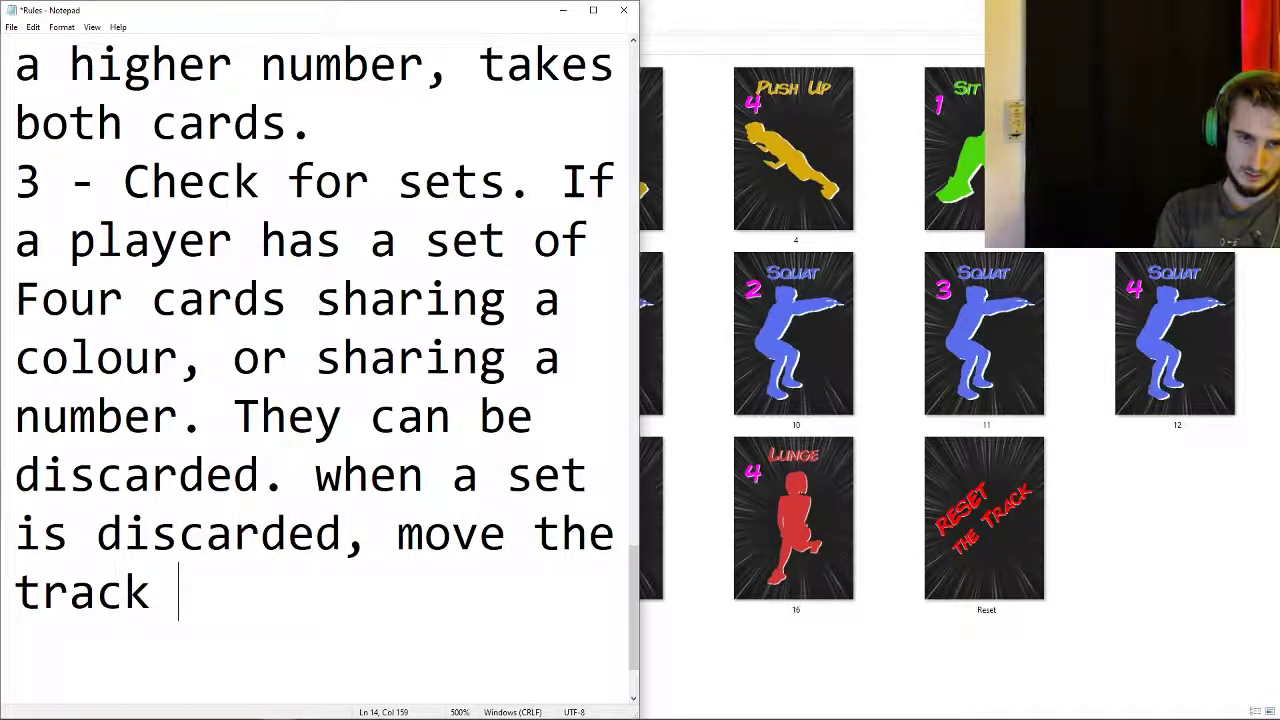
pyautogui.write('one space towar')
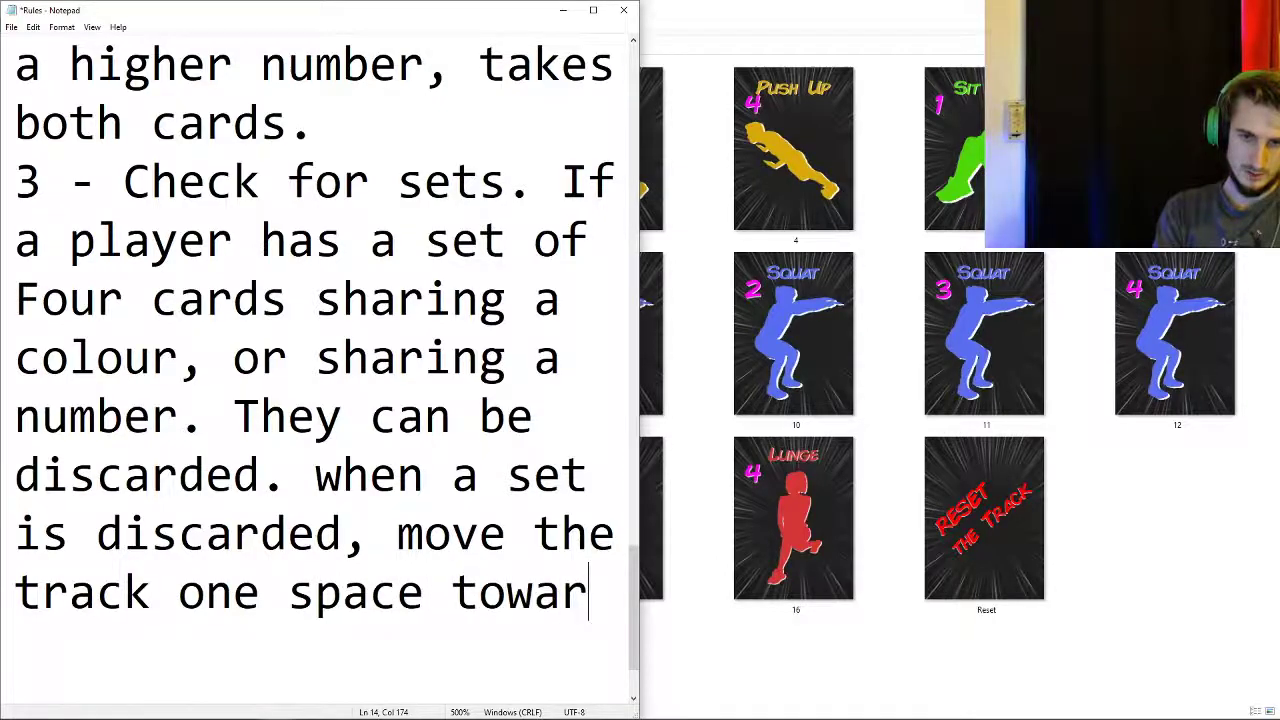
pyautogui.write('ds your victory.')
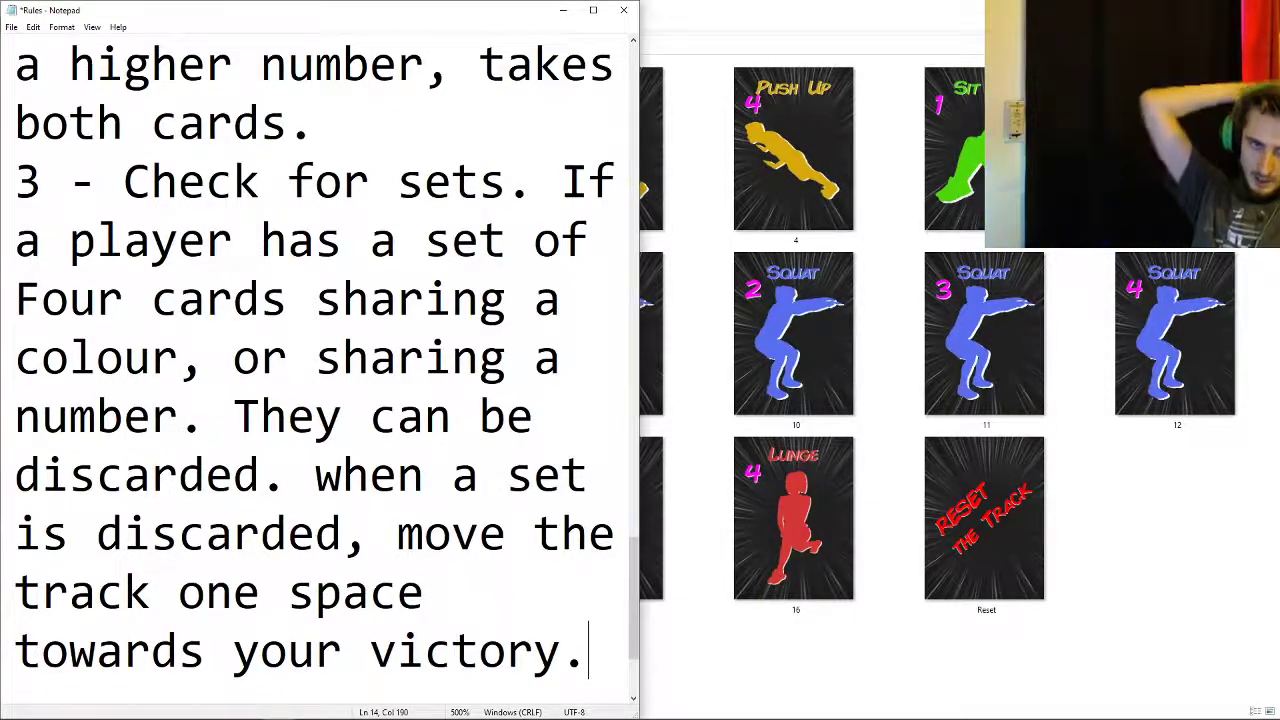
# - Add the fourth phase on a new line: "4 - Activate track conditions."
pyautogui.press('Return')
pyautogui.write('4 - ')
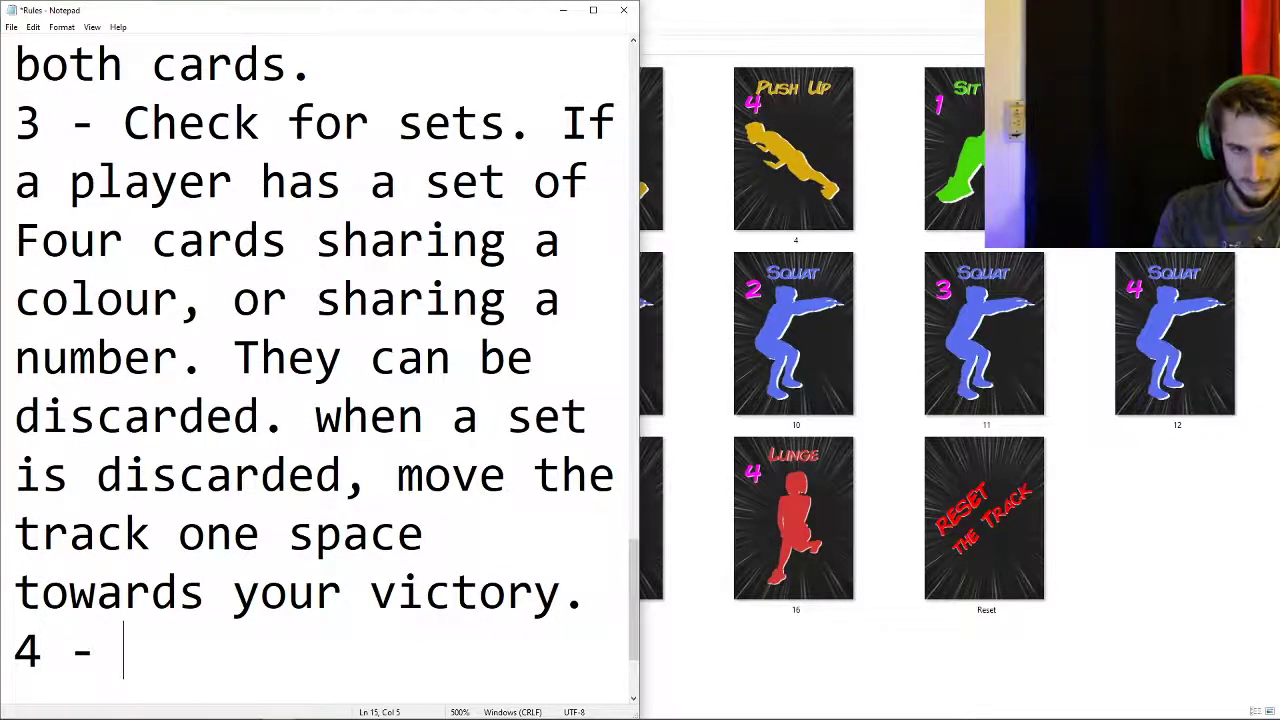
pyautogui.write('Activate')
pyautogui.press('BackSpace')
pyautogui.write('te ')
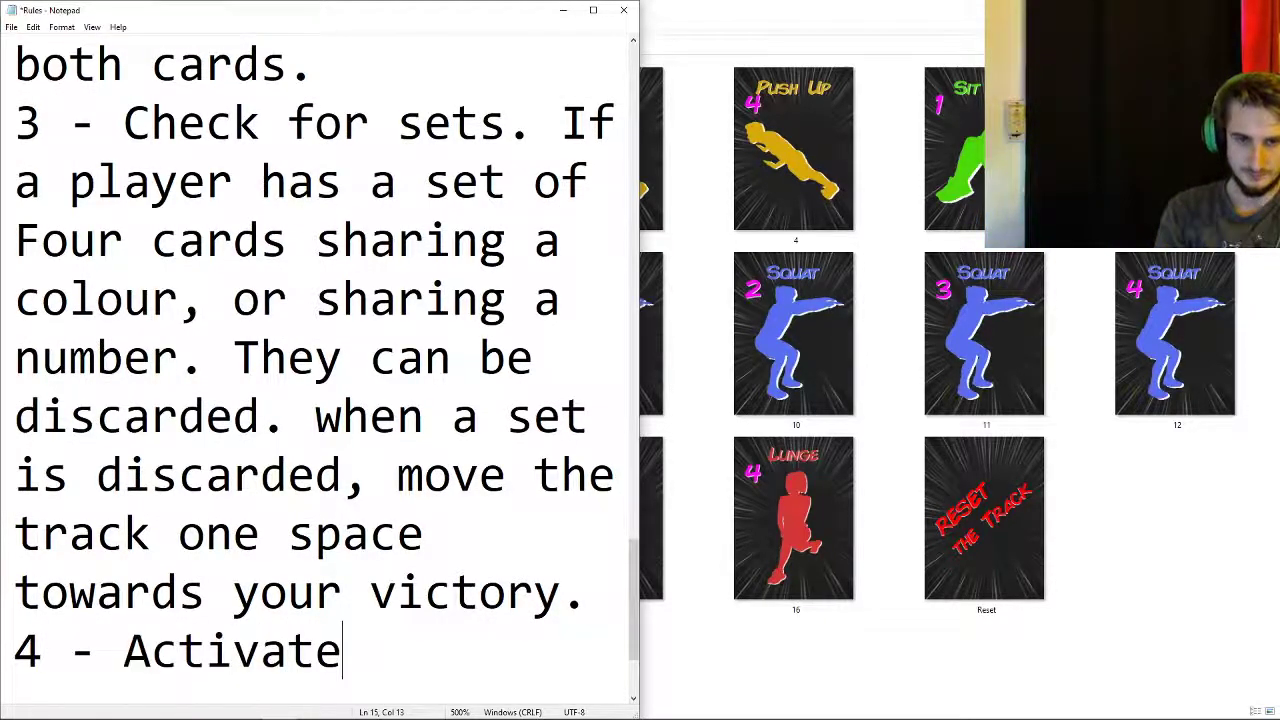
pyautogui.write('track con')
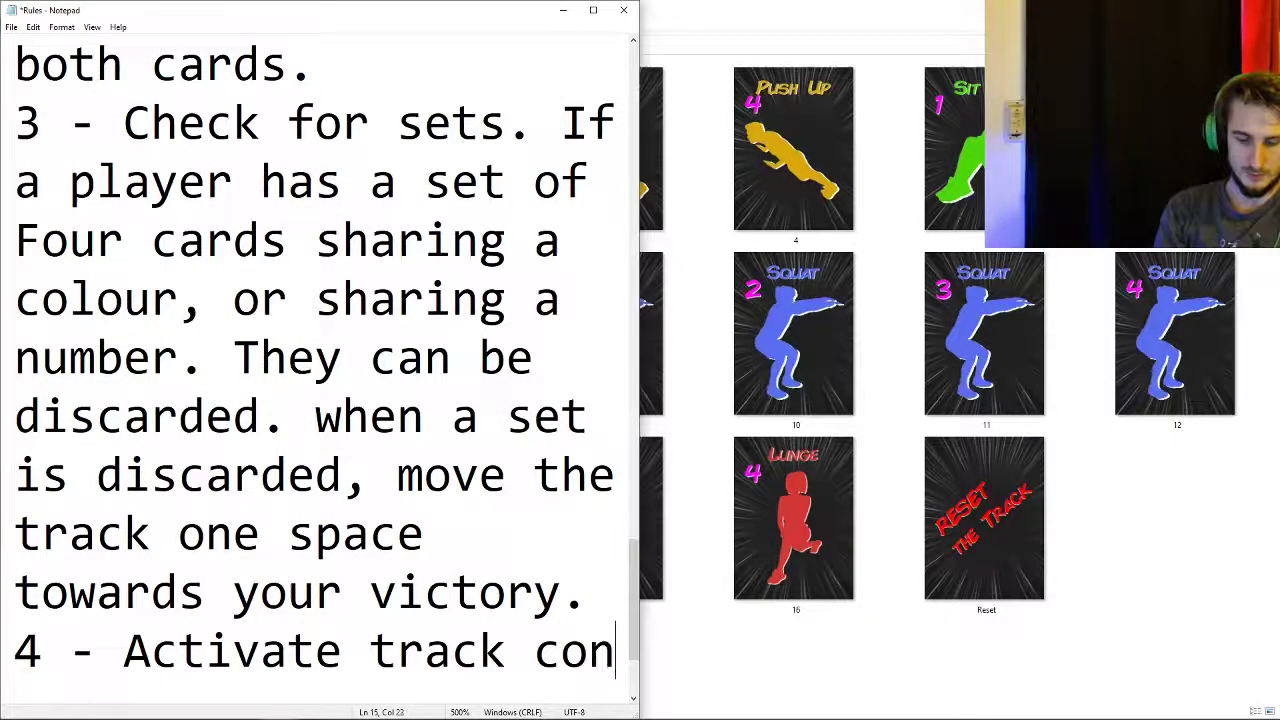
pyautogui.write('ditions.')
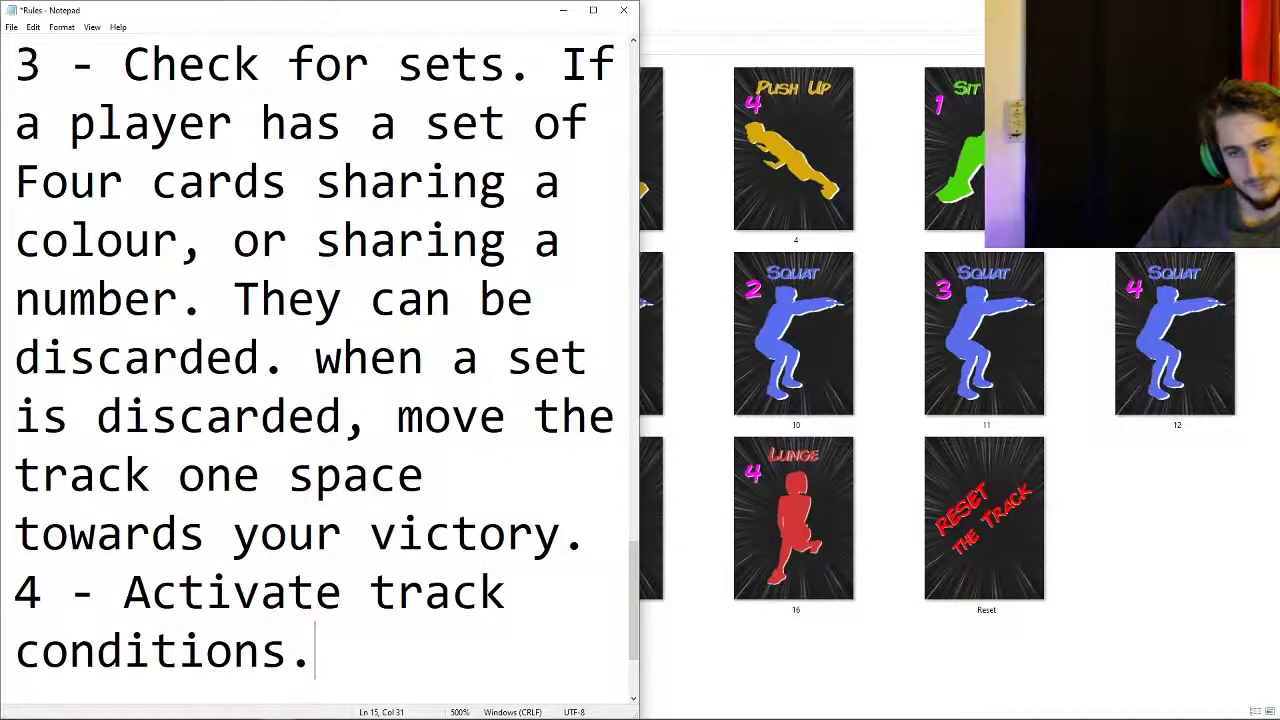
# - Change the draw amount in phase 1 so that it reads "Both Players draw 2 cards."
pyautogui.scroll(5, 320, 360)
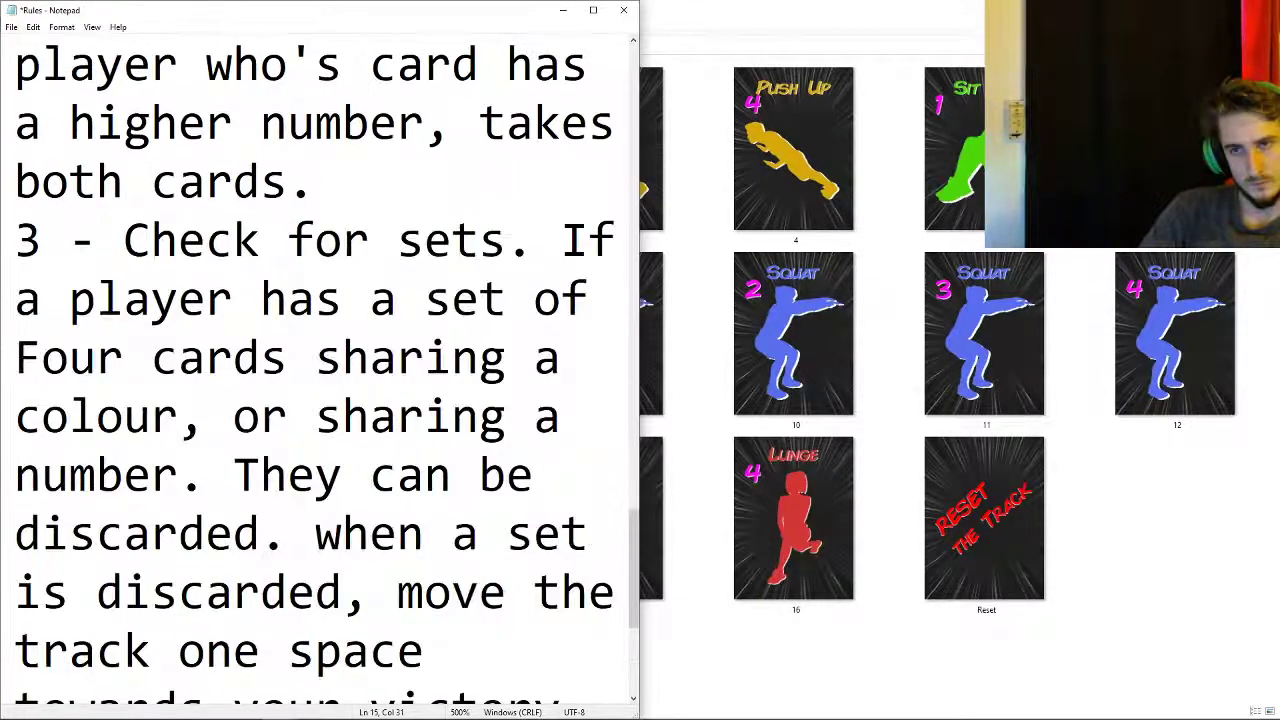
pyautogui.scroll(-1, 320, 360)
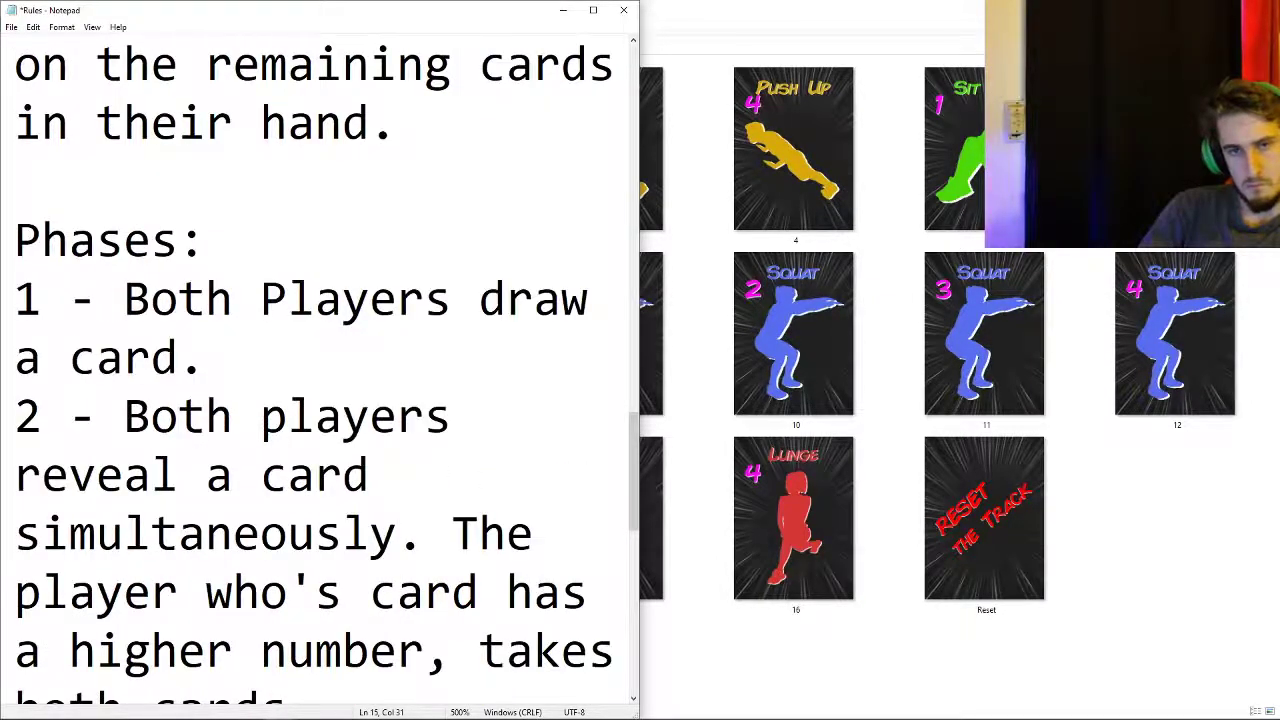
pyautogui.scroll(-1, 320, 360)
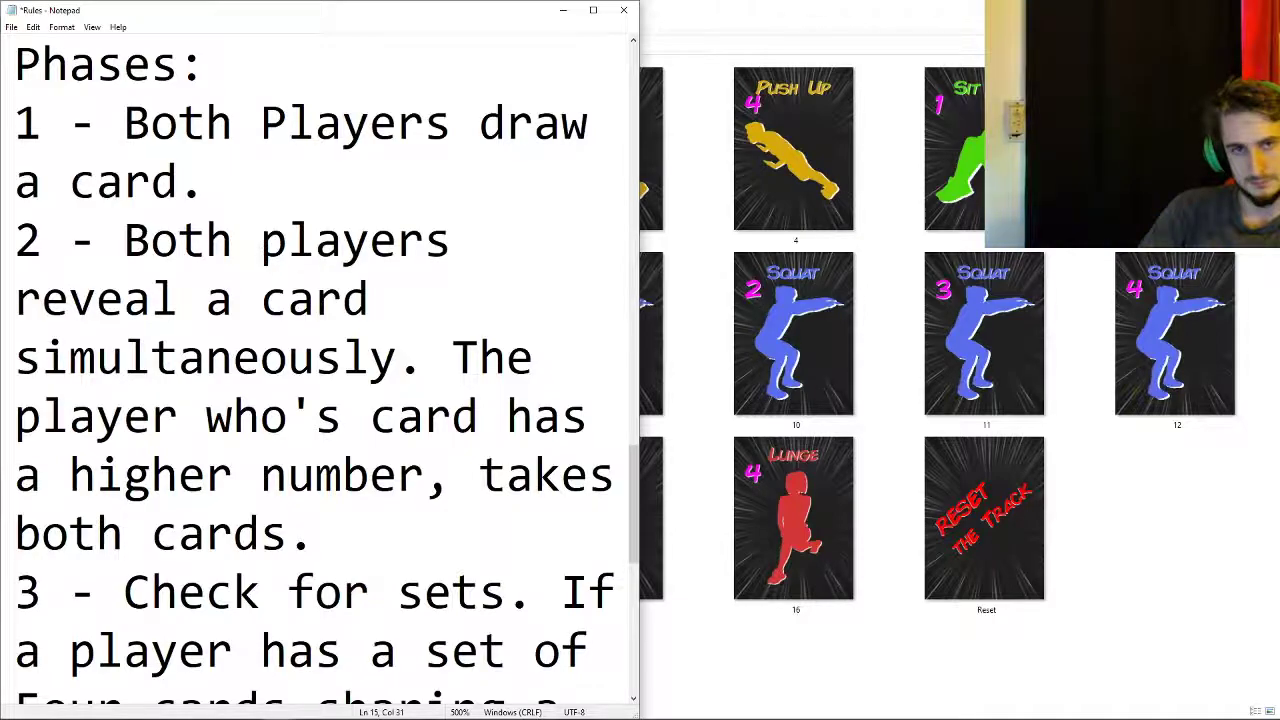
pyautogui.click(42, 182)
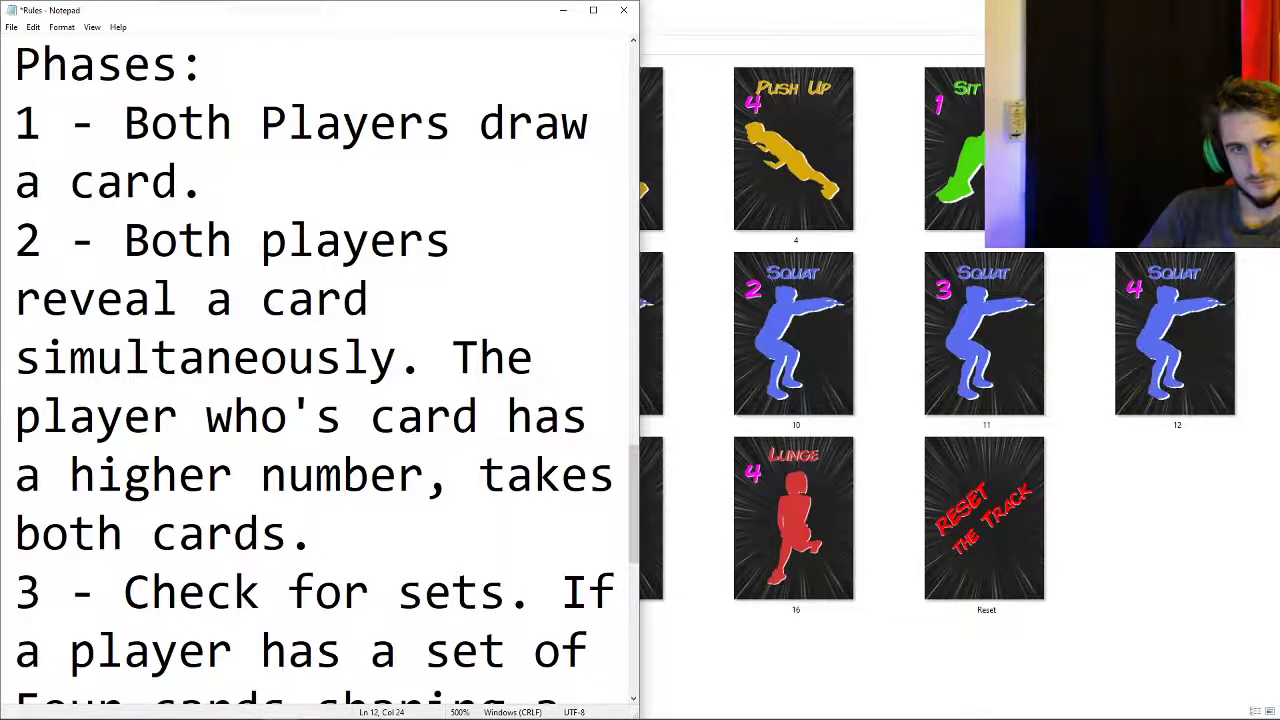
pyautogui.press('BackSpace')
pyautogui.write('3')
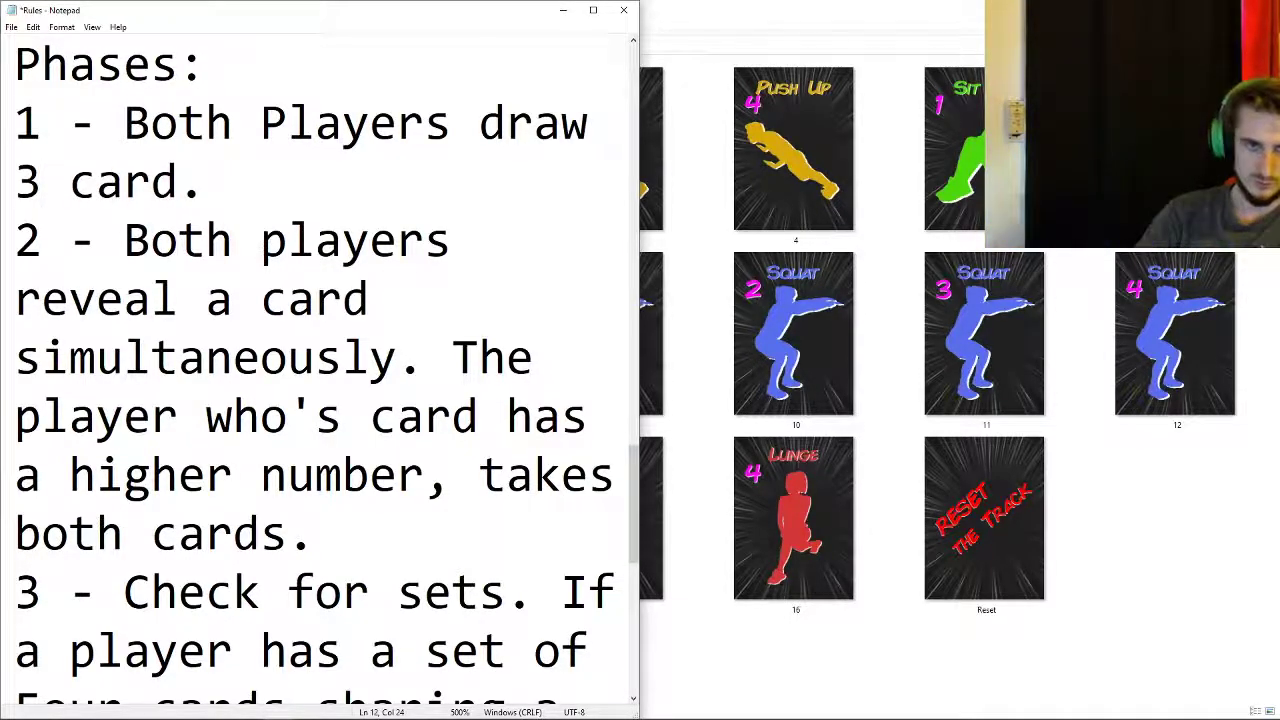
pyautogui.press('BackSpace')
pyautogui.write('2')
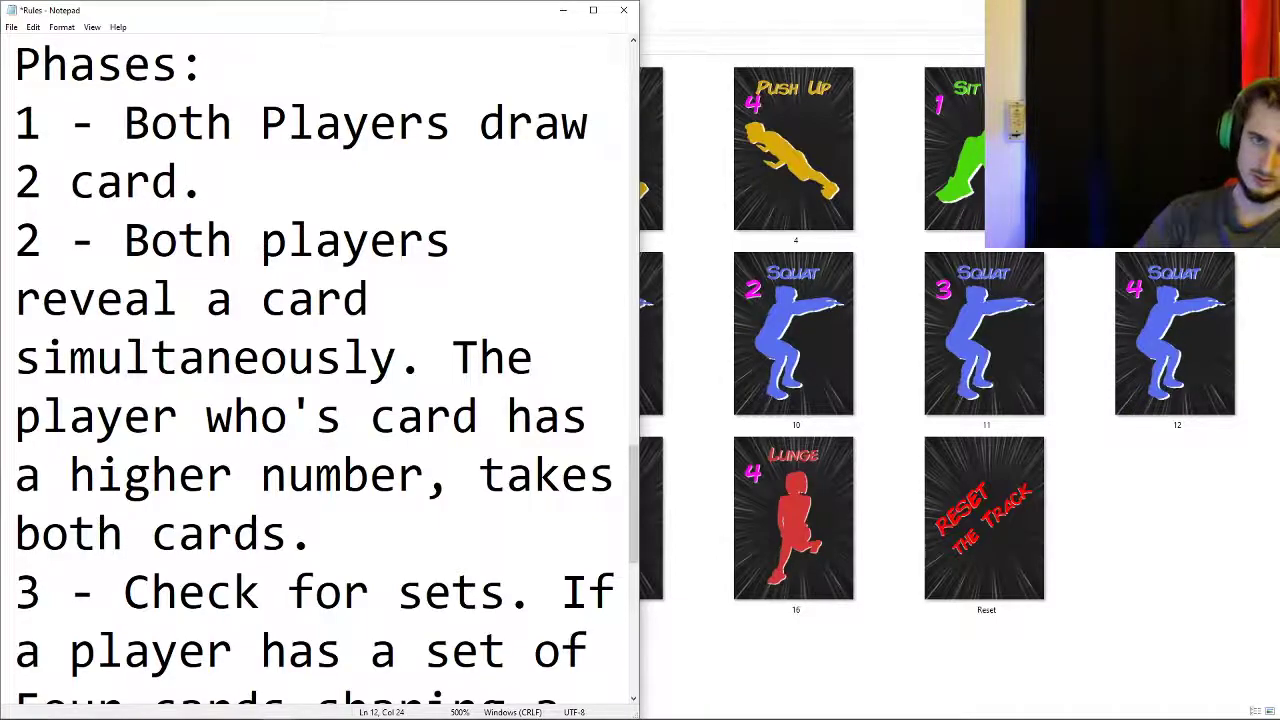
pyautogui.write('s')
pyautogui.press('Right')
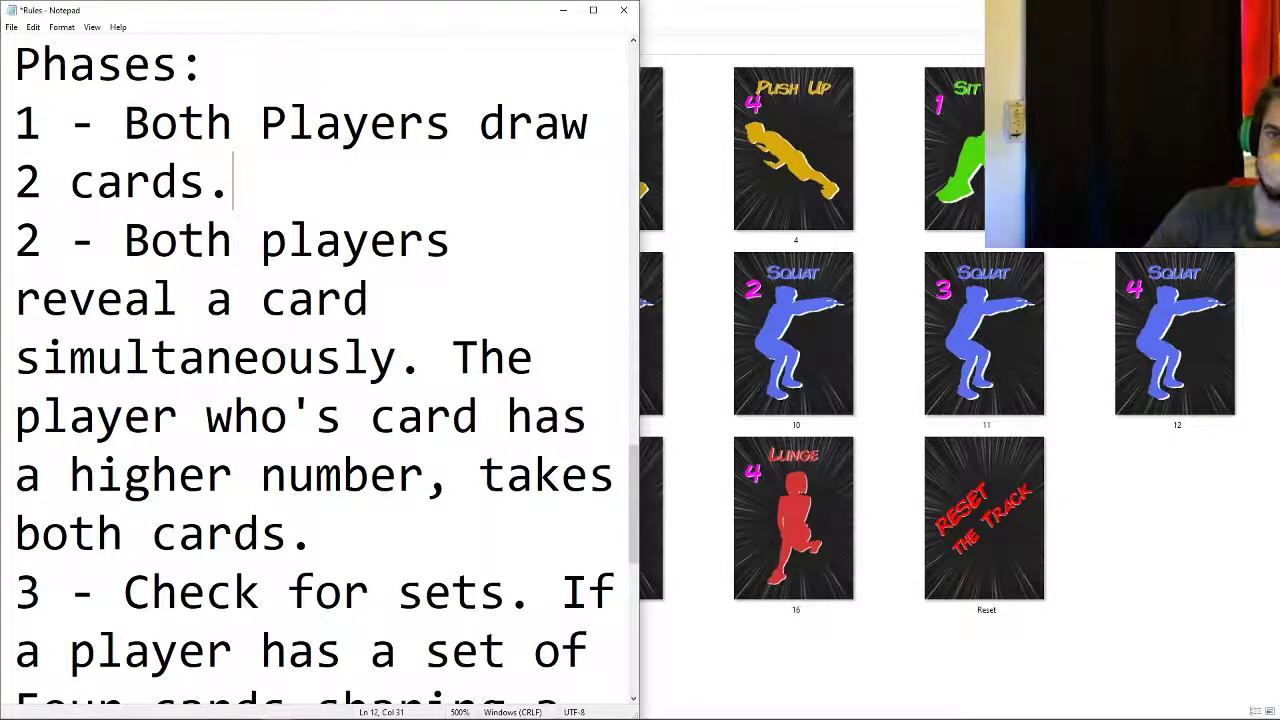
# - Add "Start off with Four cards in hand." to the end of the paragraph above the Phases heading
pyautogui.scroll(7, 320, 370)
pyautogui.scroll(-6, 320, 370)
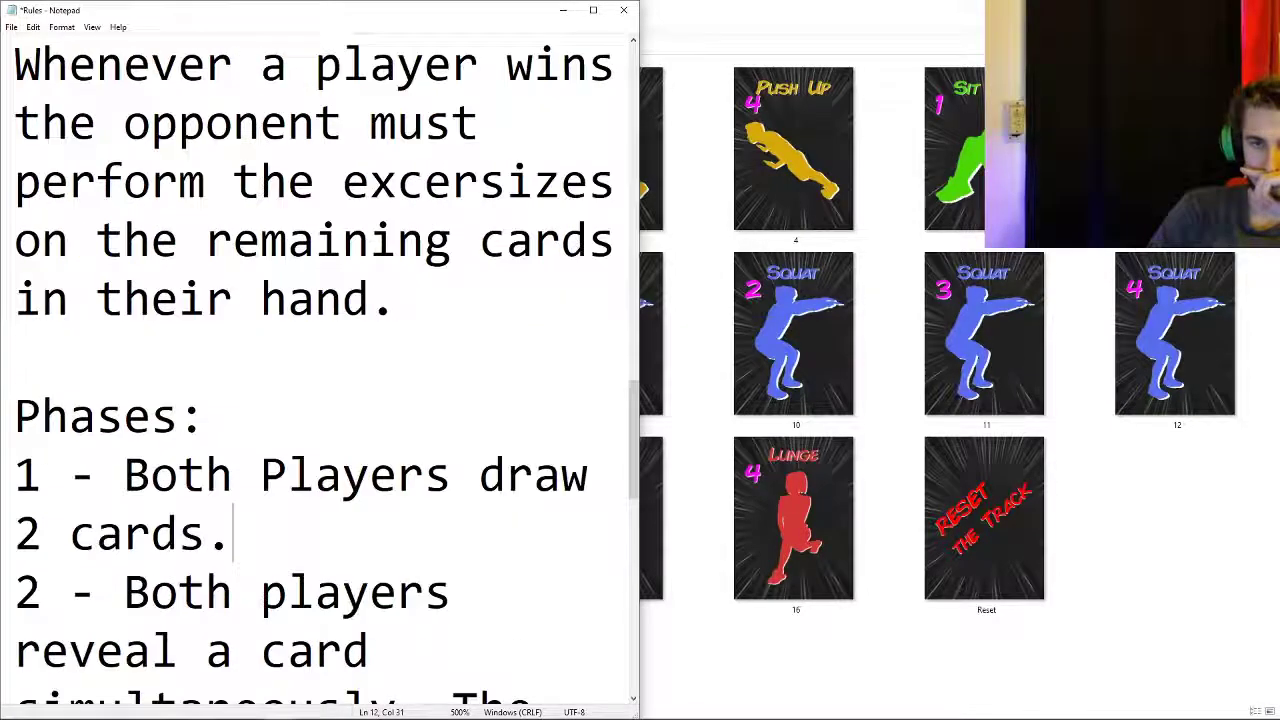
pyautogui.scroll(1, 320, 370)
pyautogui.click(395, 298)
pyautogui.write('S')
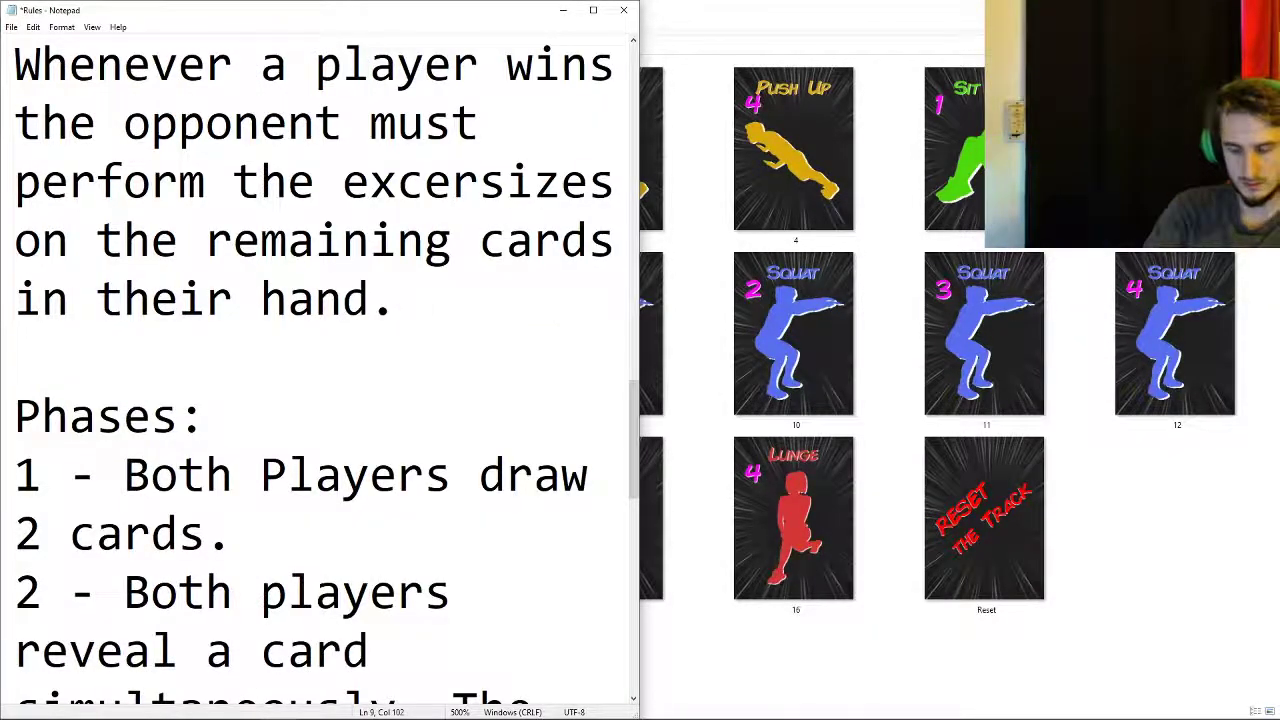
pyautogui.write('tart off wit')
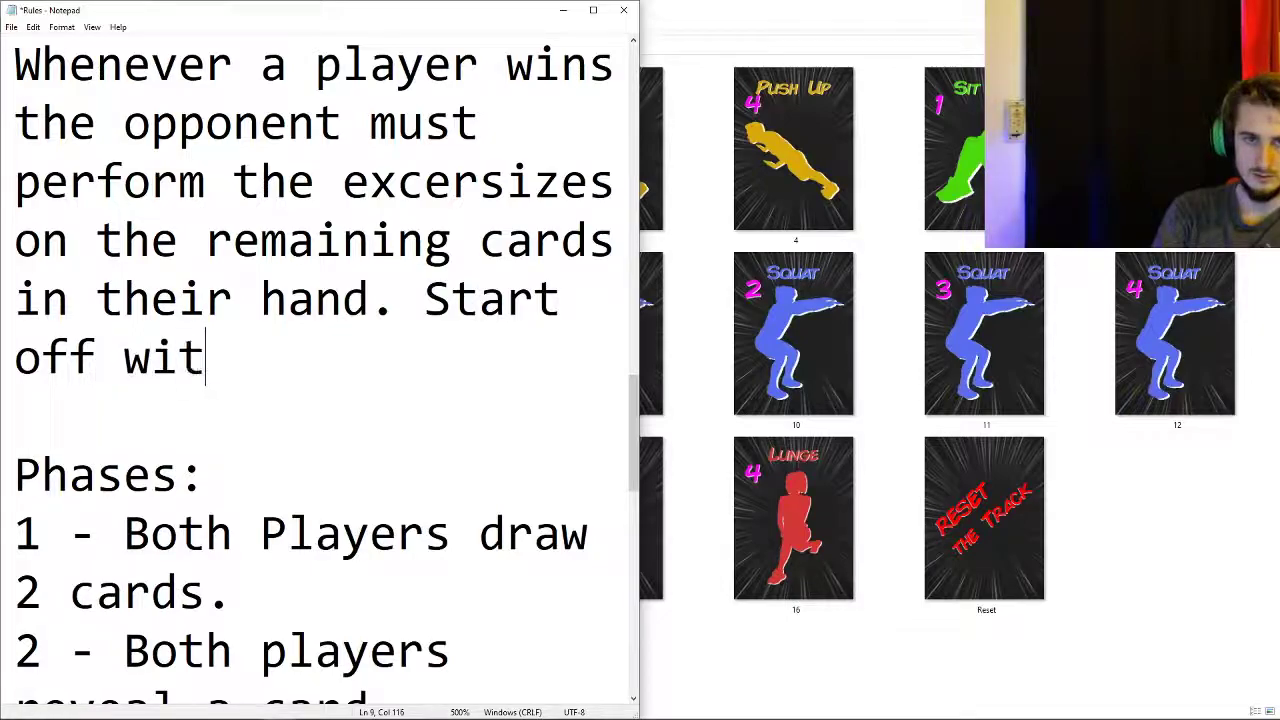
pyautogui.write('h Four cards in h')
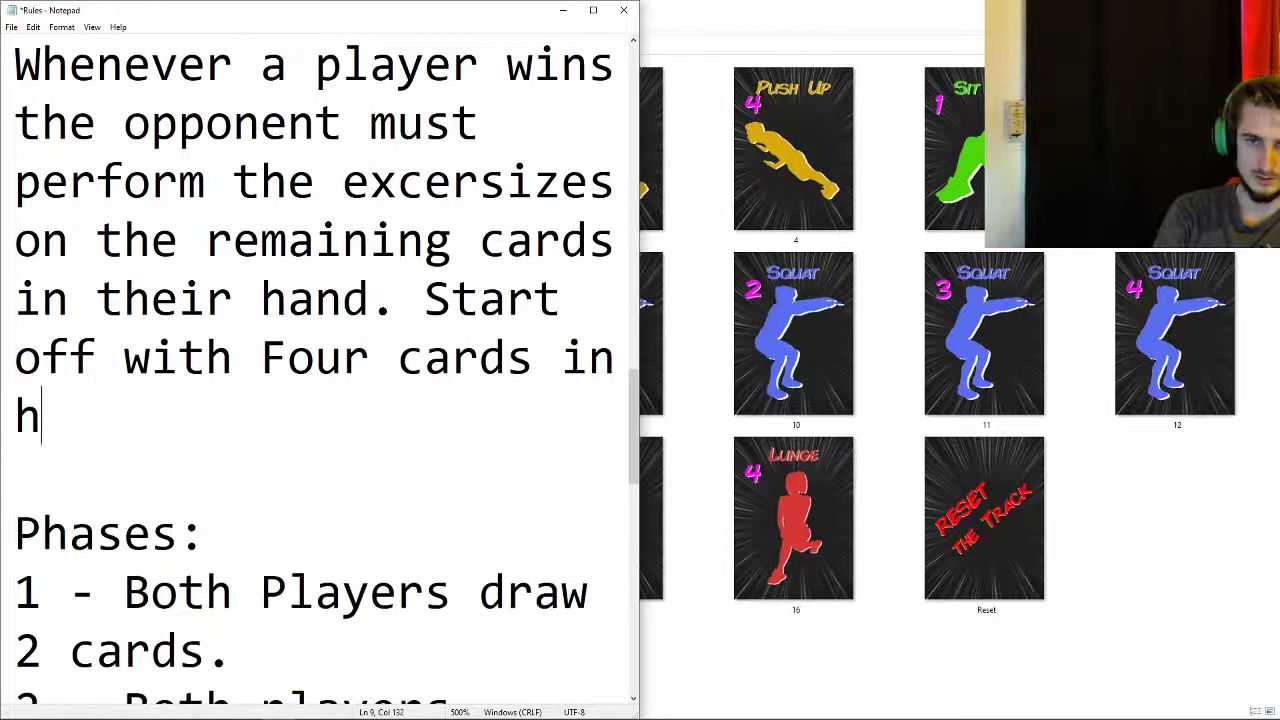
pyautogui.write('and.')
# - Add "Players may play the Reset the track card at anytime to move the track to the centre space." after the starting-hand sentence above Phases
pyautogui.scroll(-3, 320, 370)
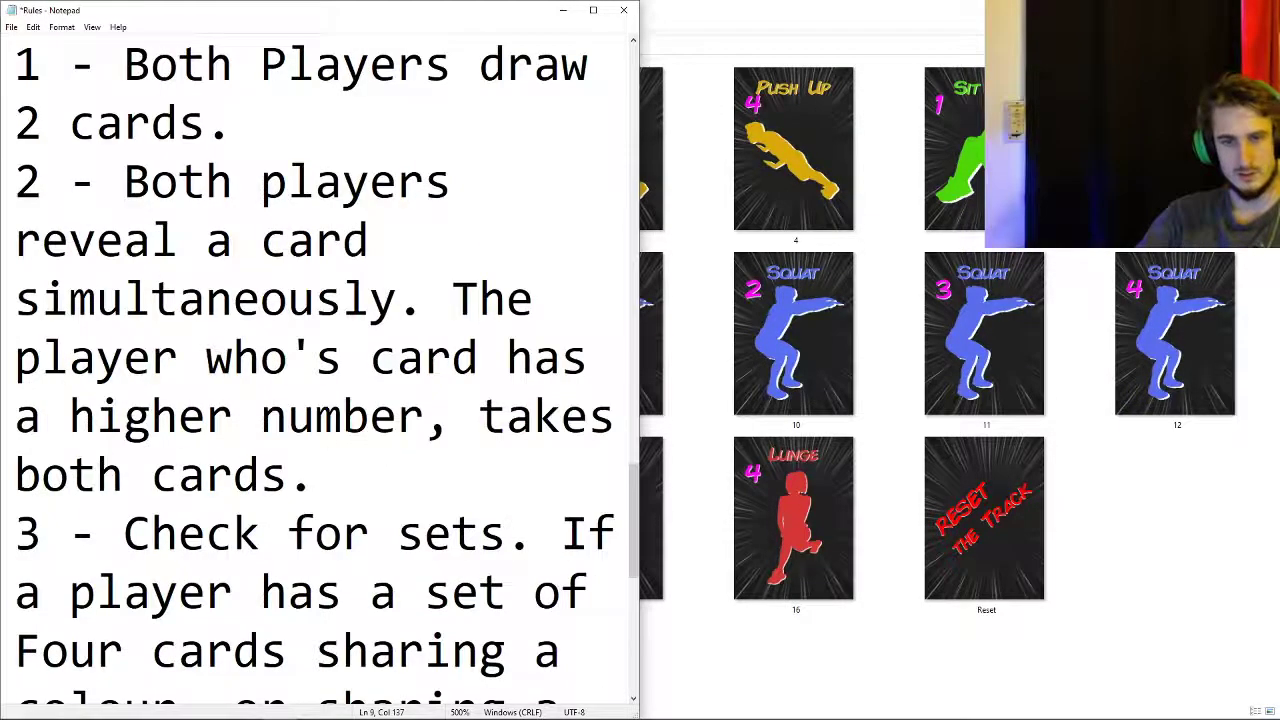
pyautogui.scroll(-3, 320, 370)
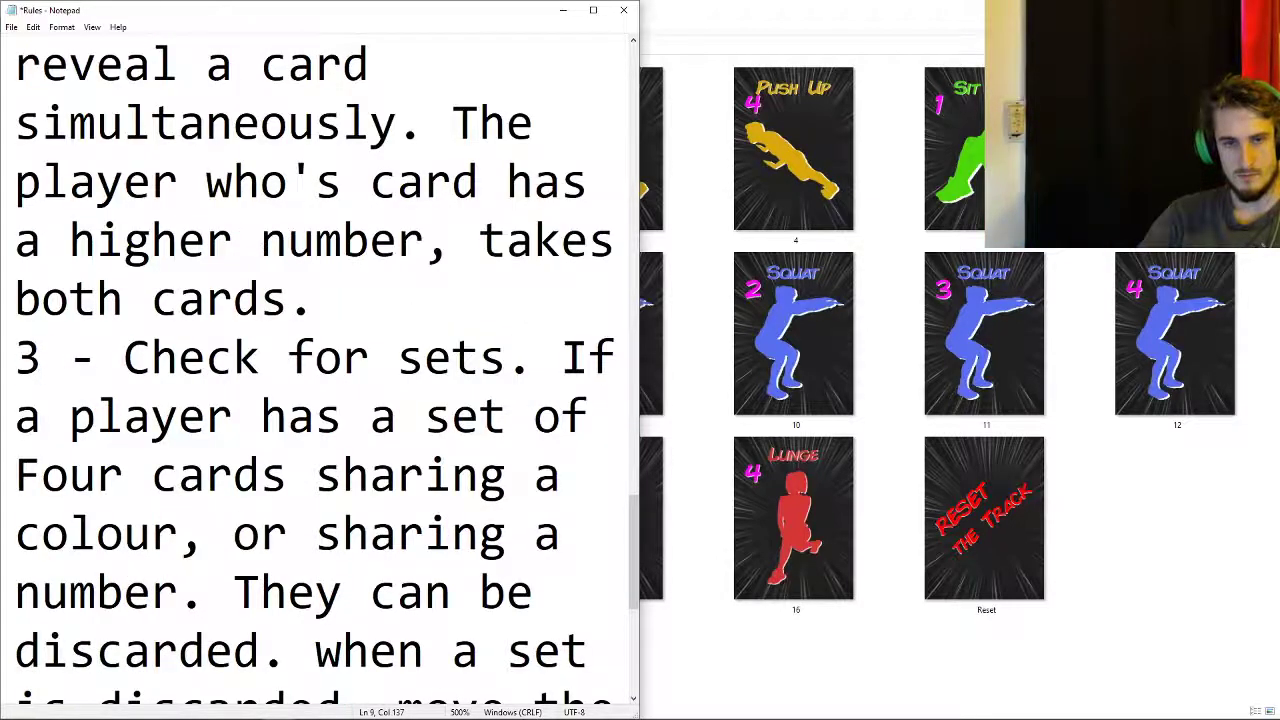
pyautogui.scroll(-1, 320, 370)
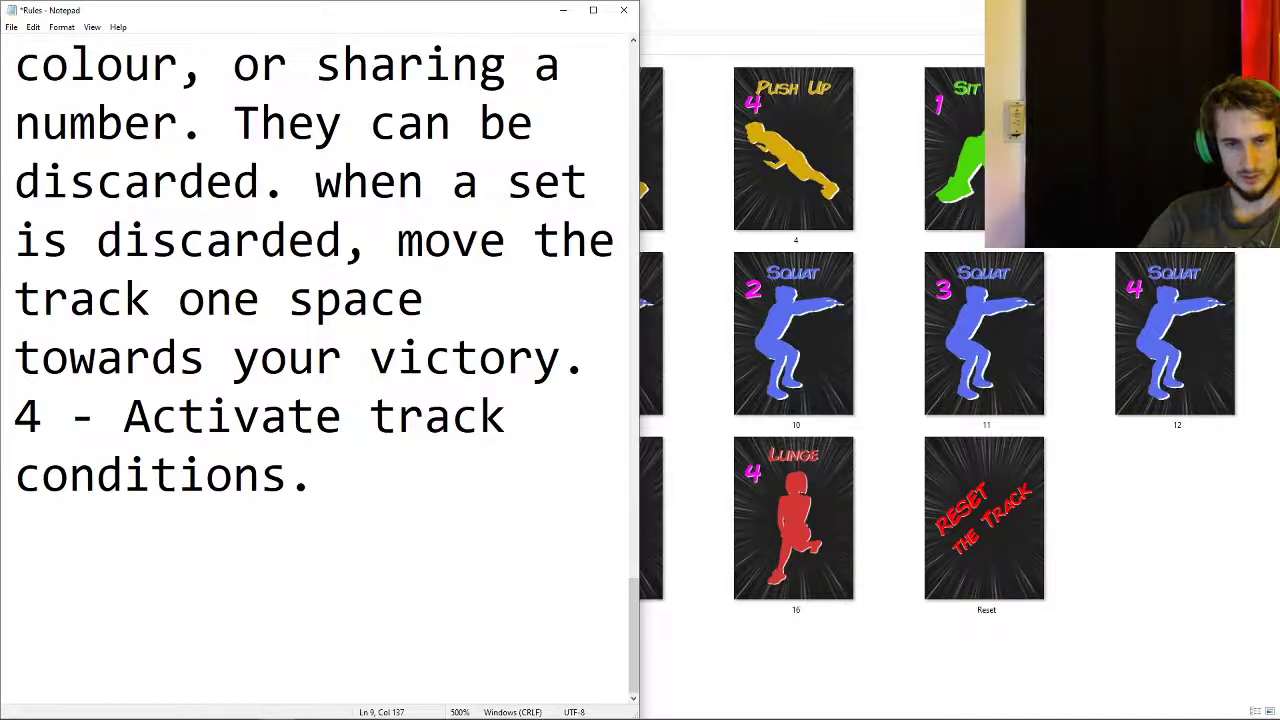
pyautogui.scroll(6, 320, 370)
pyautogui.write('Players may ')
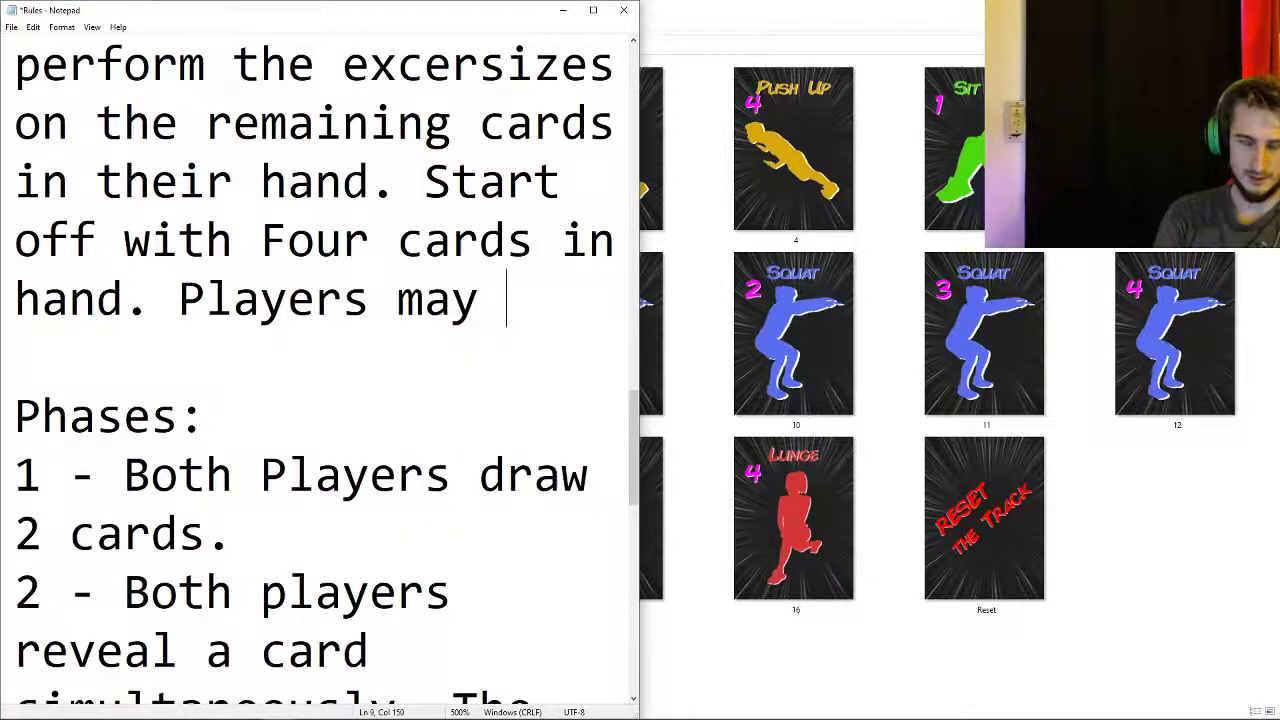
pyautogui.write('play the Reset t')
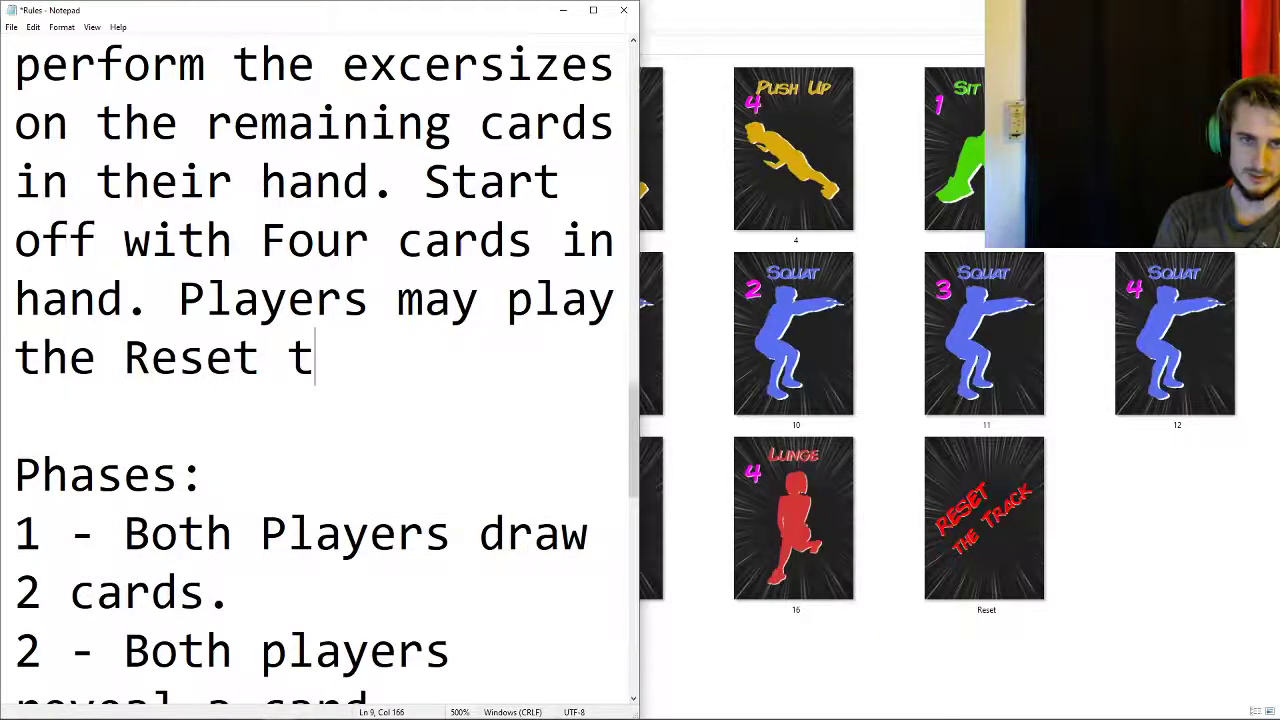
pyautogui.write('he track car')
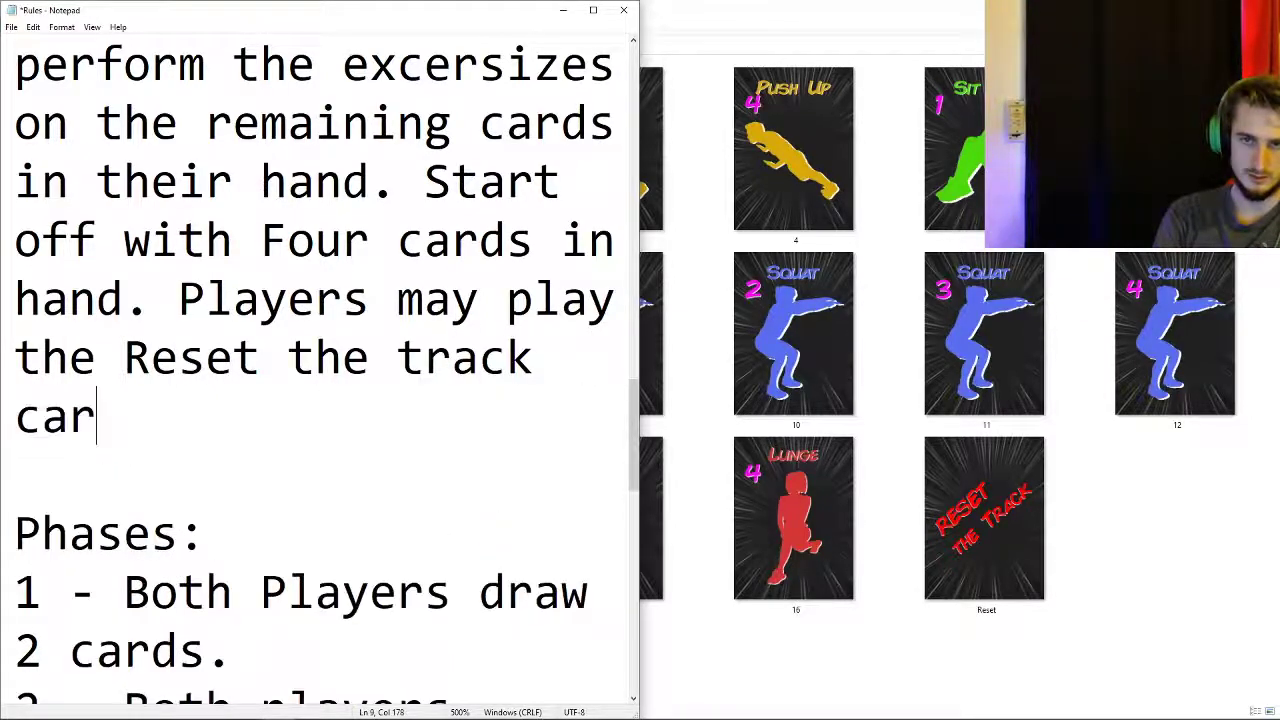
pyautogui.write('d at anytime to')
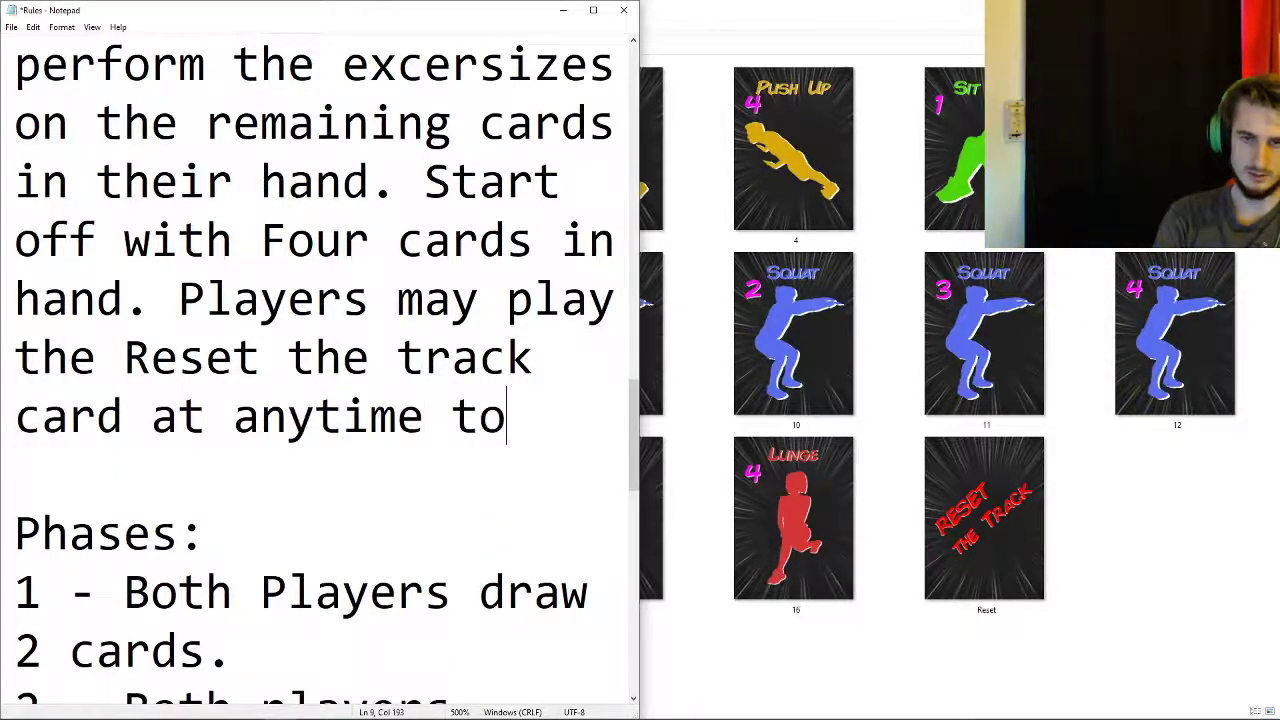
pyautogui.write(' move the tr')
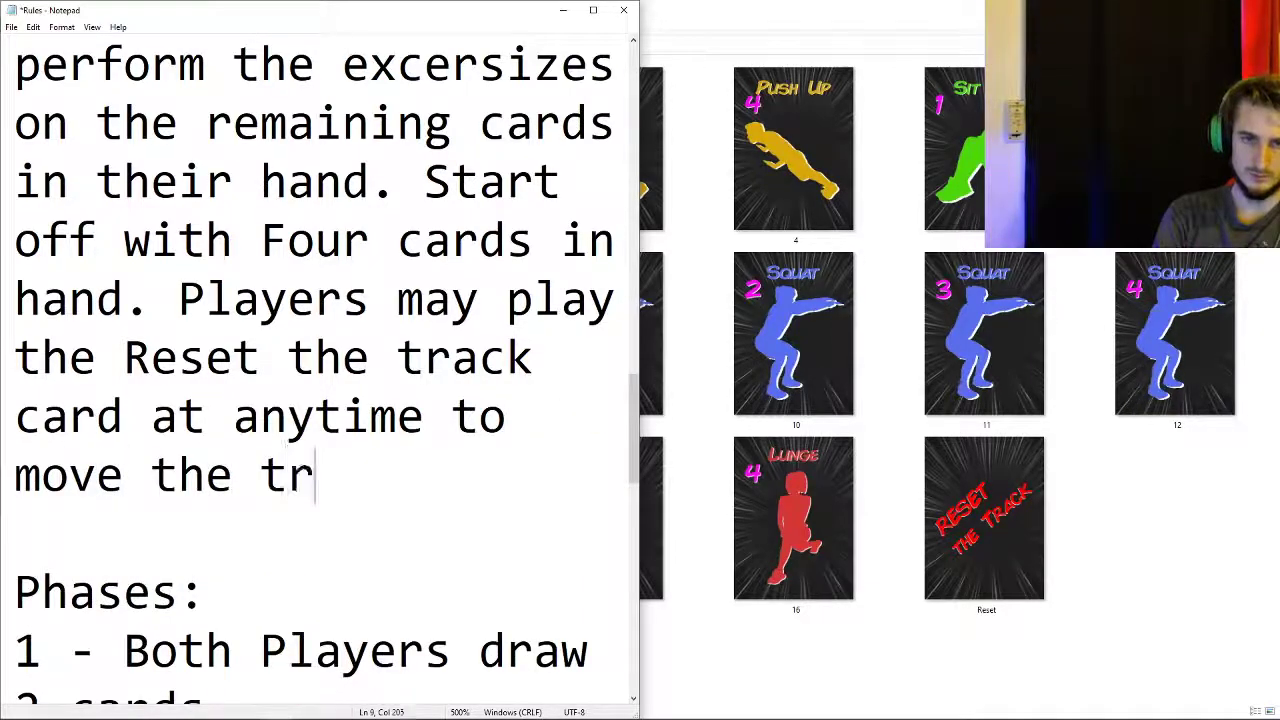
pyautogui.write('ack to the centre space.')
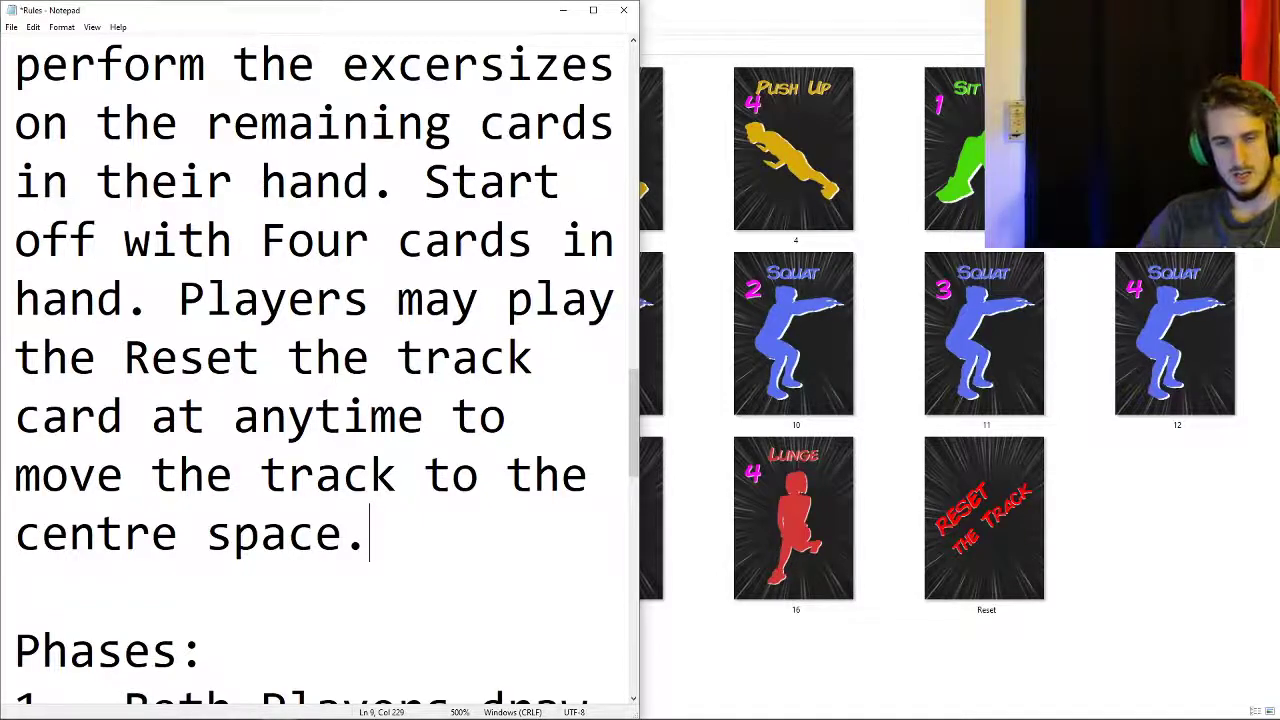
# - In the Reset the track sentence, replace "at anytime" with "in the first phase"
pyautogui.moveTo(424, 416); pyautogui.dragTo(233, 416)
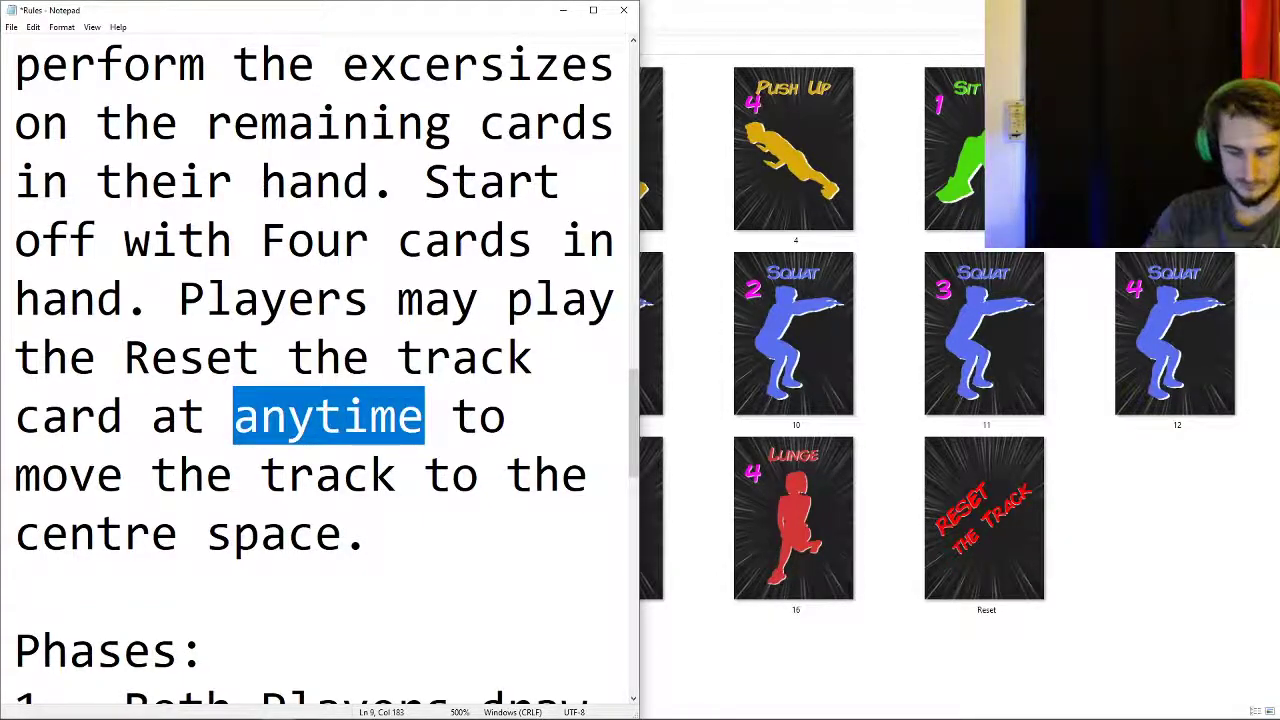
pyautogui.press('BackSpace')
pyautogui.press('BackSpace')
pyautogui.press('BackSpace')
pyautogui.press('BackSpace')
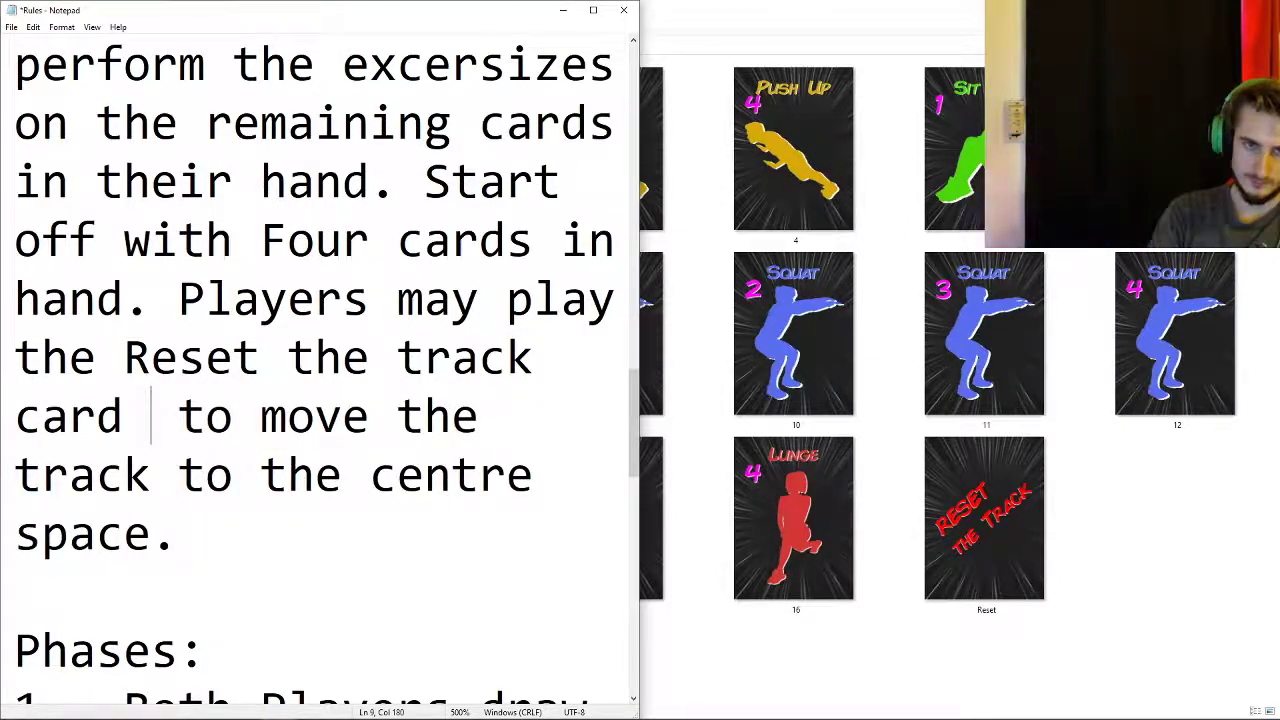
pyautogui.write('in the first p')
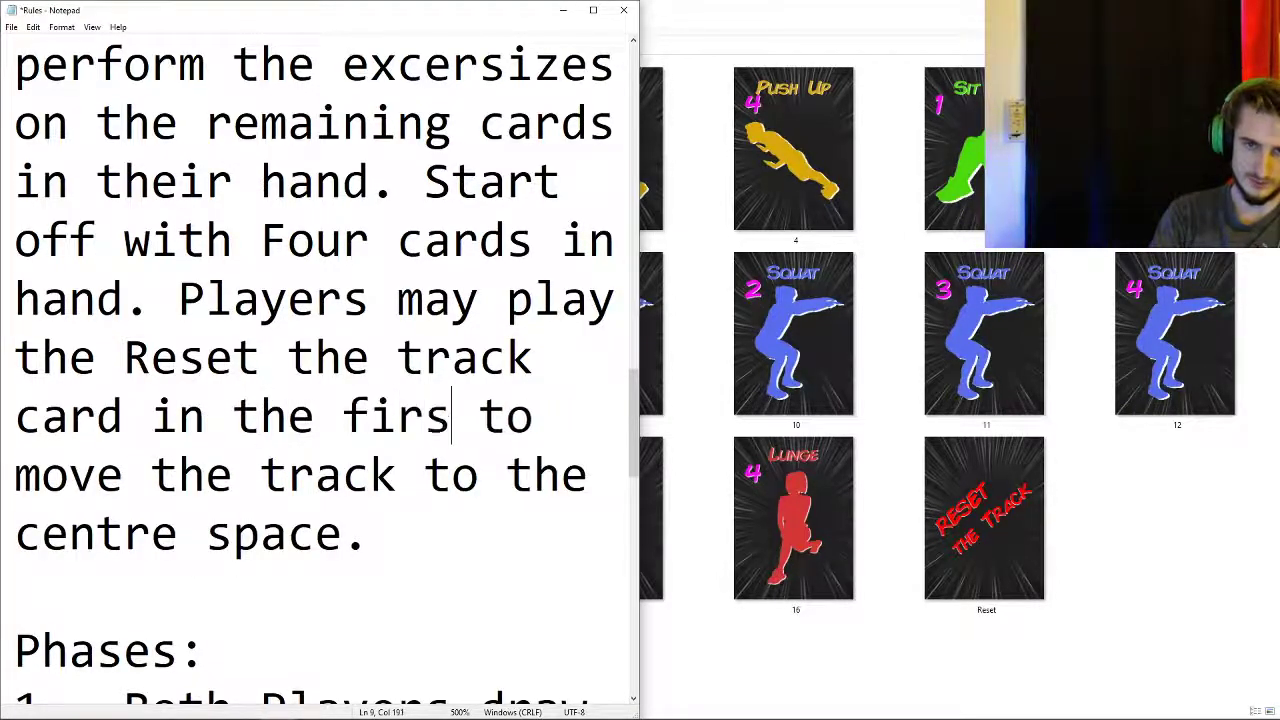
pyautogui.write('hase')
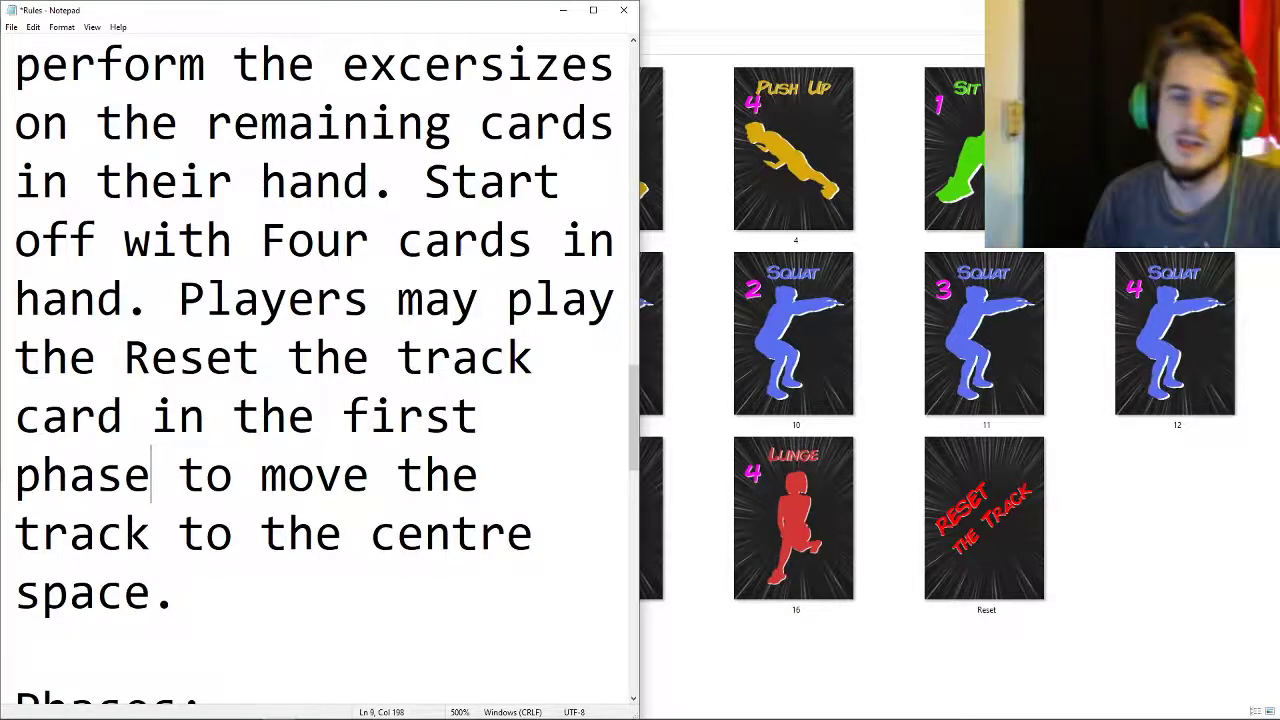
pyautogui.scroll(-3, 320, 360)
pyautogui.scroll(3, 320, 360)
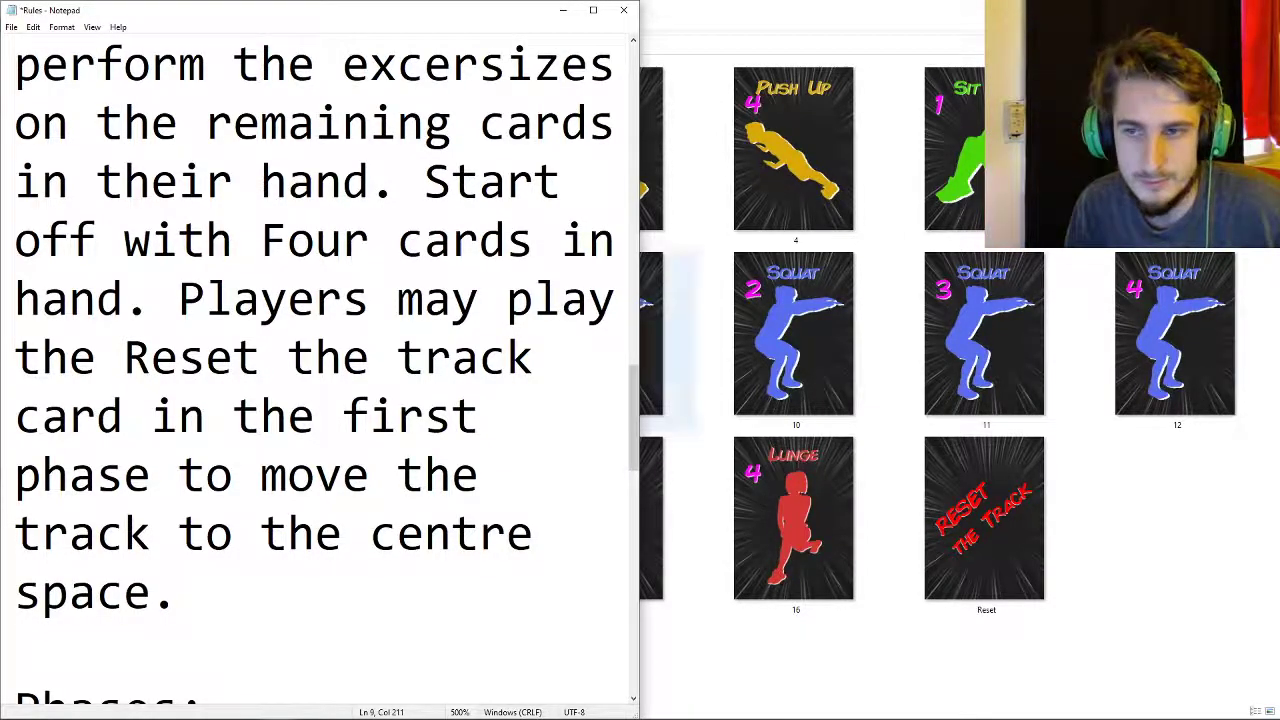
# - Switch to the untitled rules page in Photoshop and select its Background layer
pyautogui.hotkey('alt', 'Tab')
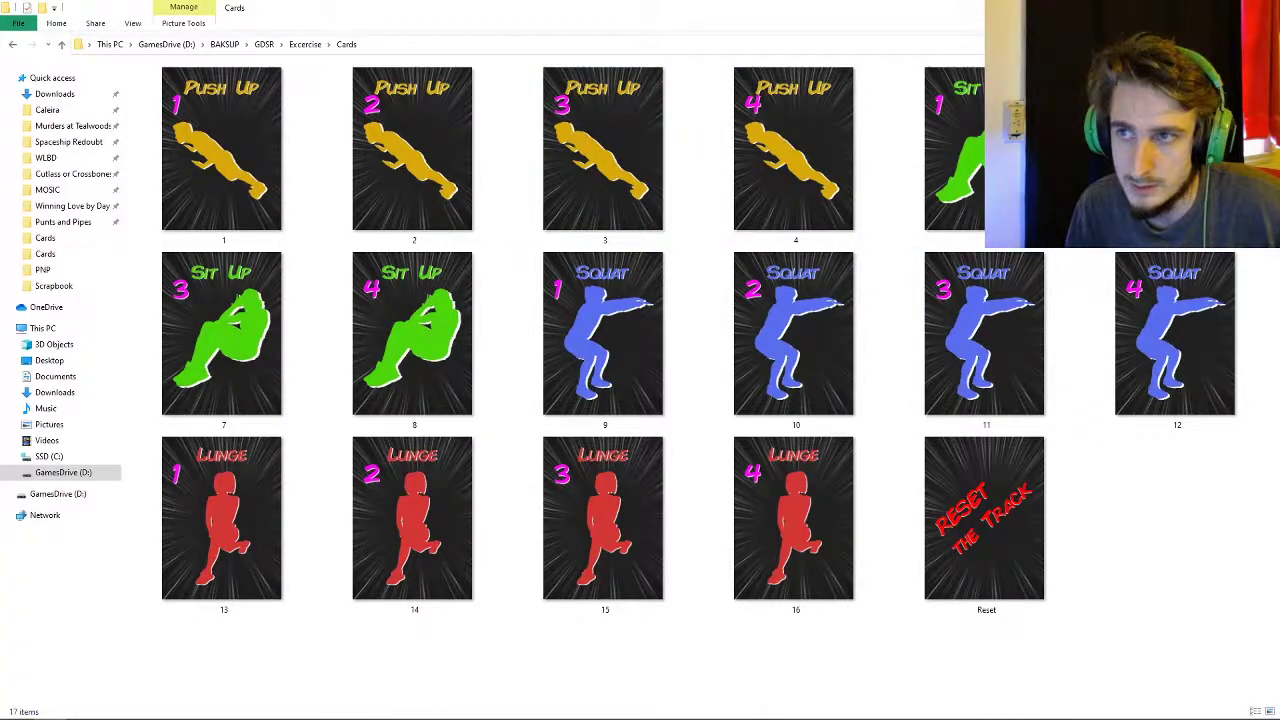
pyautogui.hotkey('alt', 'Tab')
pyautogui.click(124, 240)
pyautogui.hotkey('alt', 'Tab')
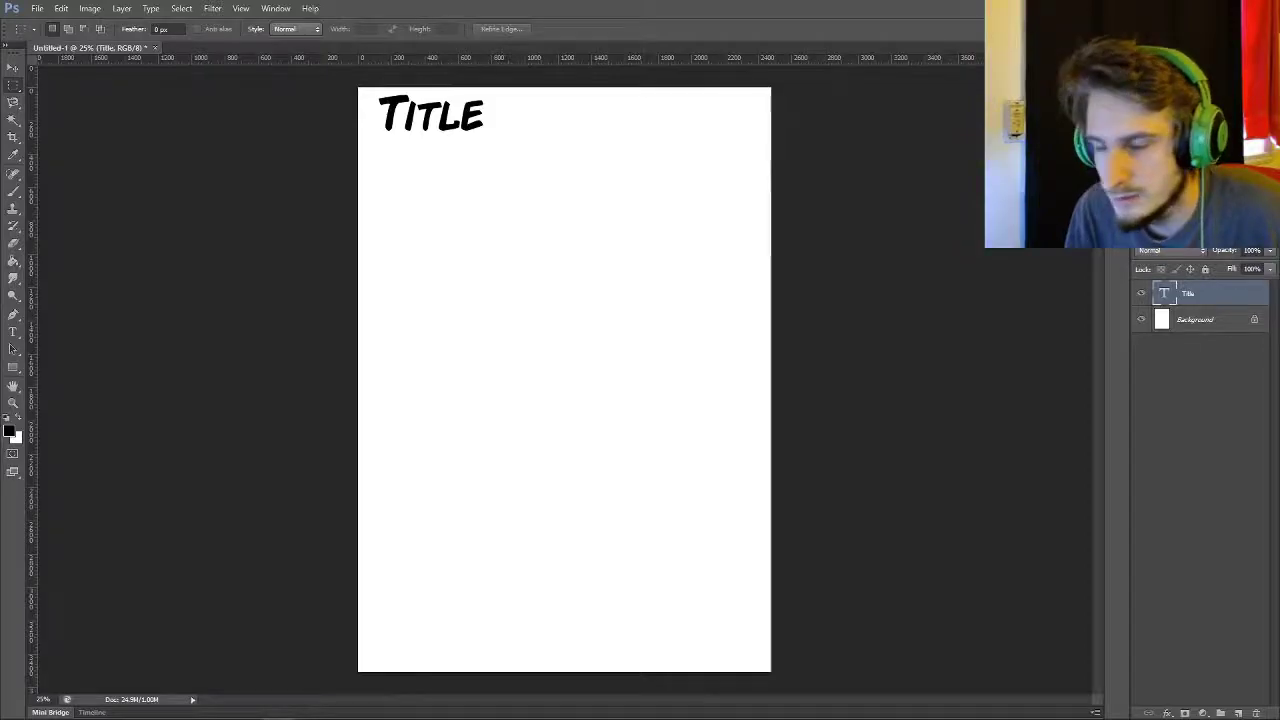
pyautogui.click(1196, 320)
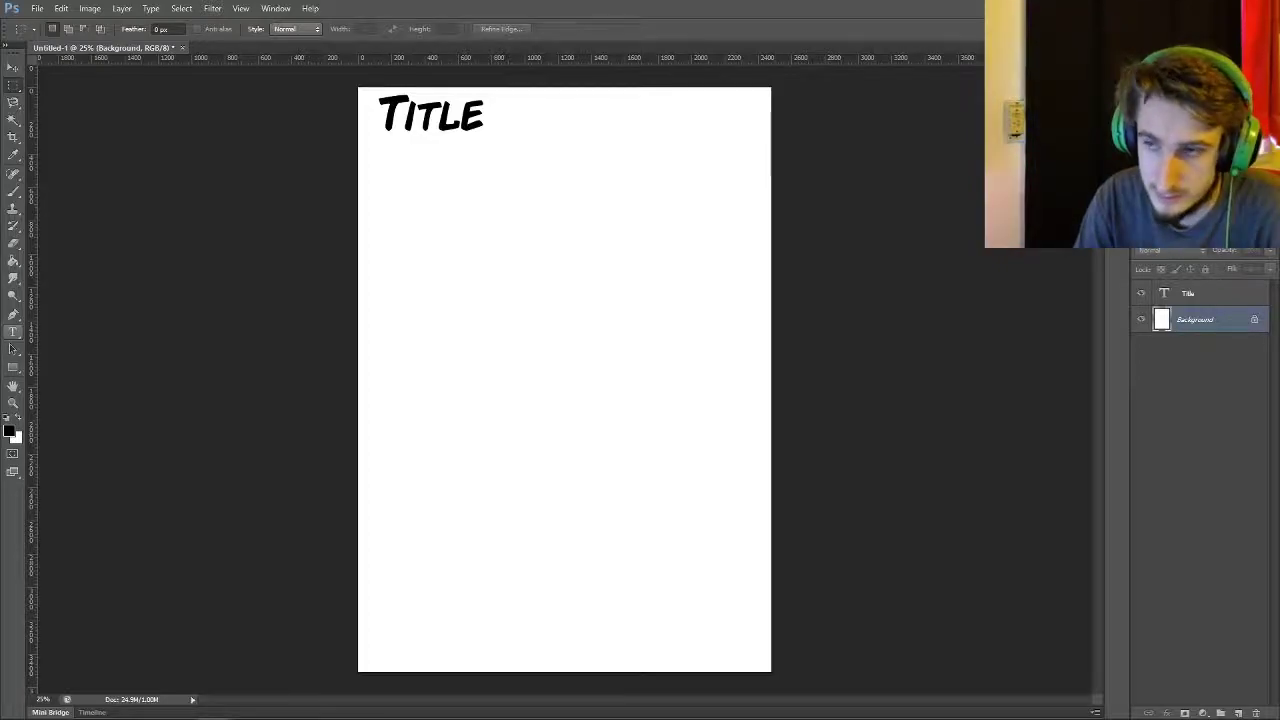
# - Add an 18 pt text line below the title reading "2 Players / 20 Minutes / 18+ Ages"
pyautogui.click(13, 402)
pyautogui.rightClick(391, 233)
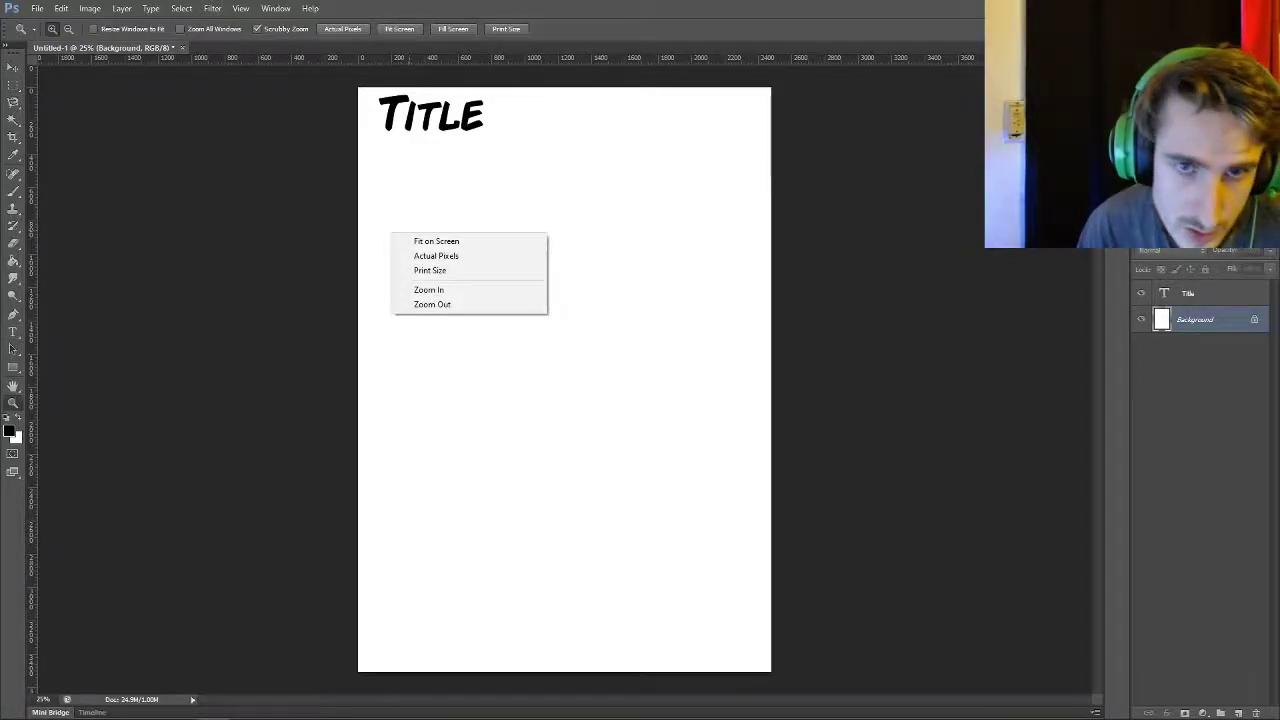
pyautogui.click(430, 290)
pyautogui.rightClick(420, 218)
pyautogui.click(450, 271)
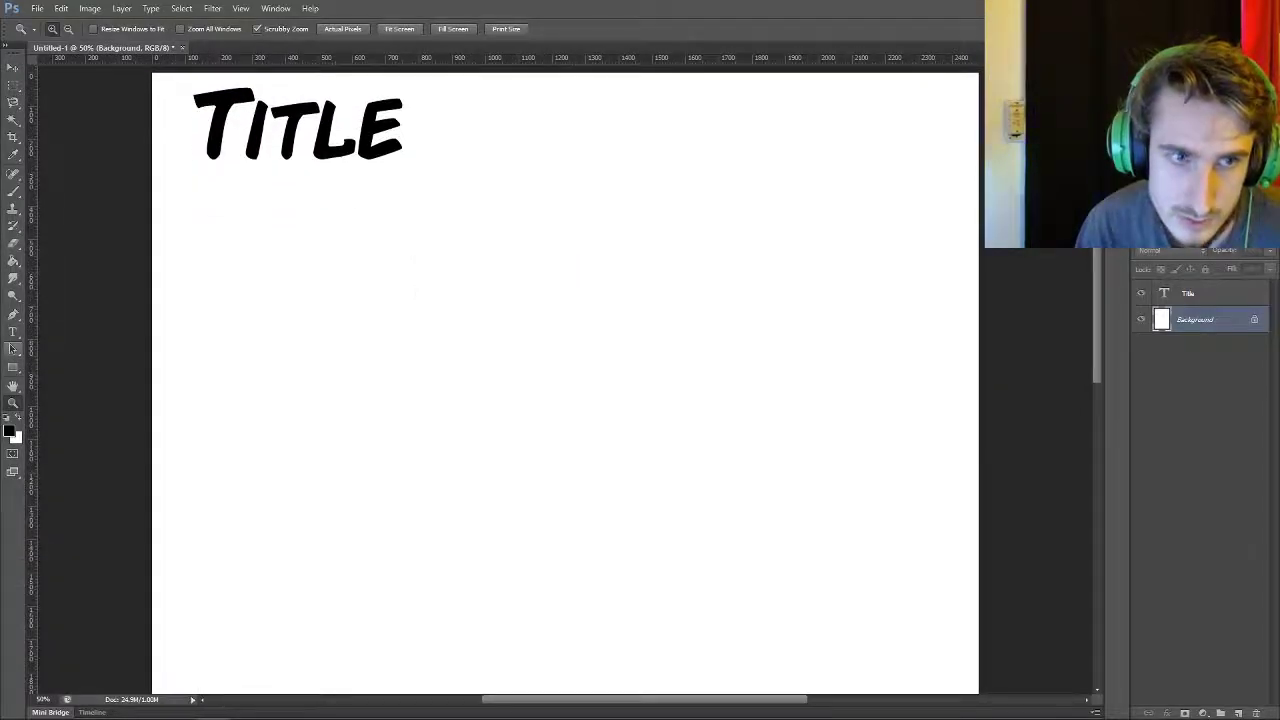
pyautogui.click(13, 332)
pyautogui.click(277, 29)
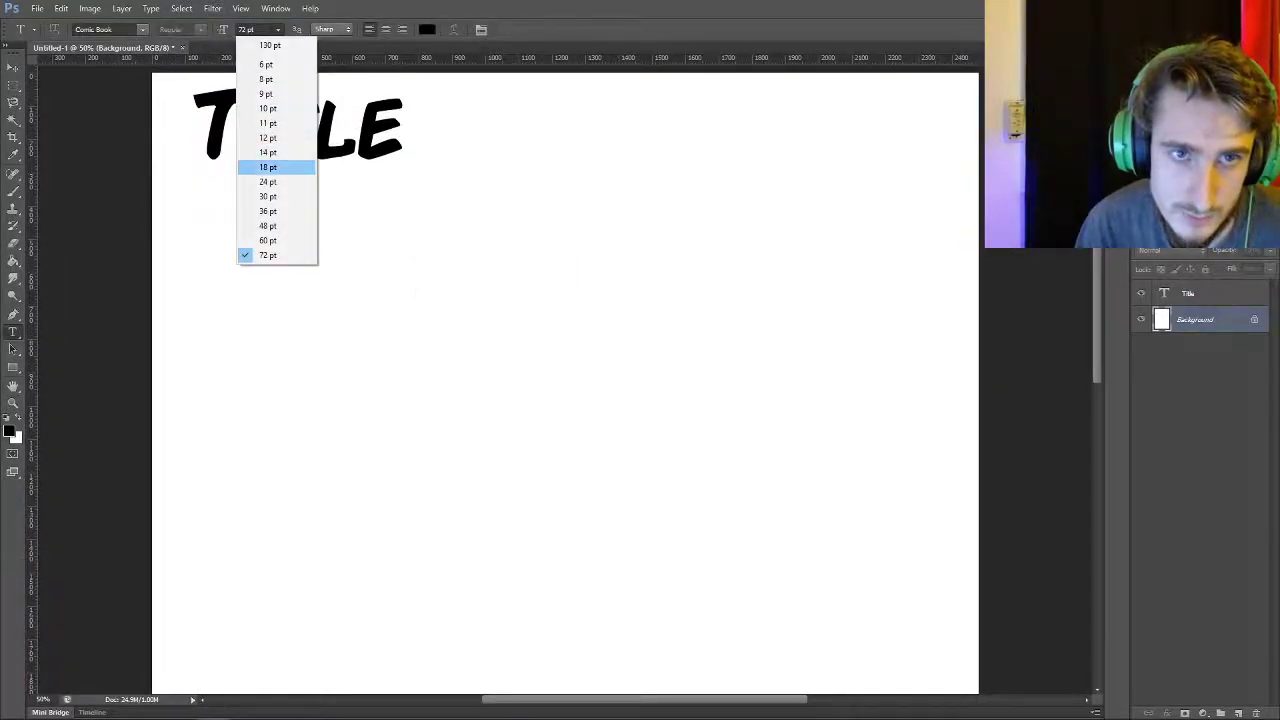
pyautogui.click(268, 167)
pyautogui.click(184, 193)
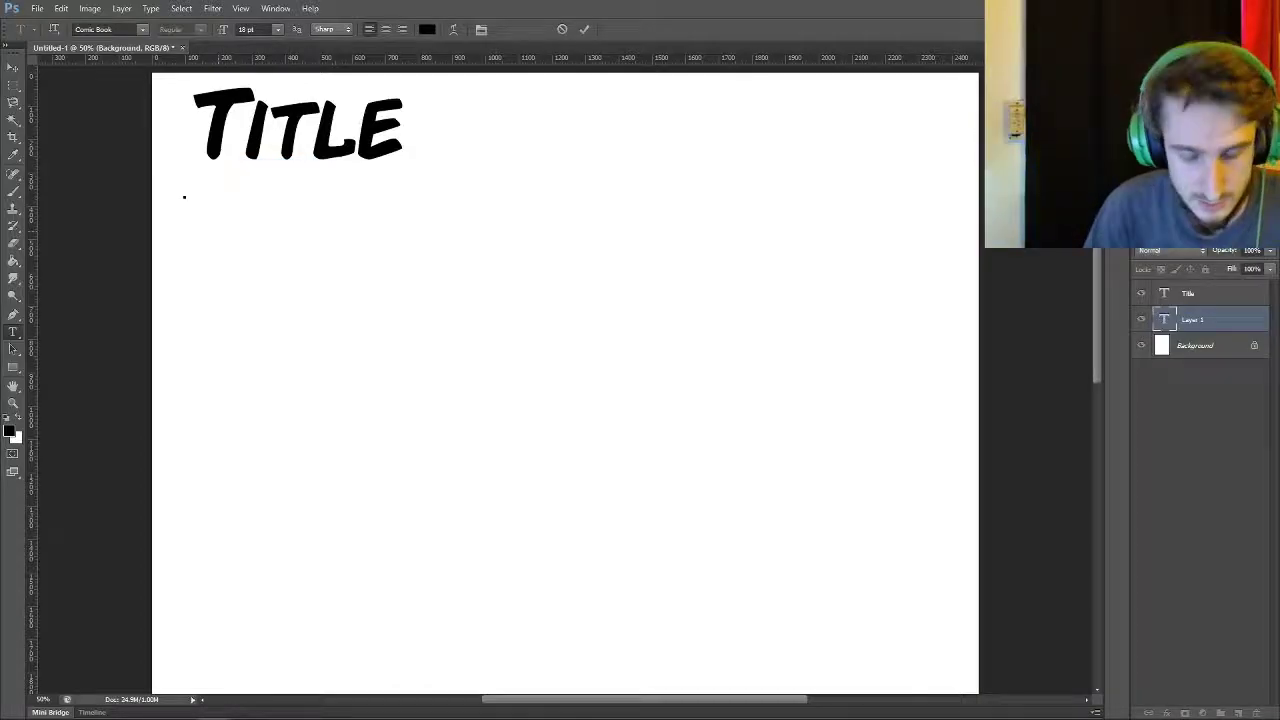
pyautogui.write('@')
pyautogui.press('BackSpace')
pyautogui.write('2')
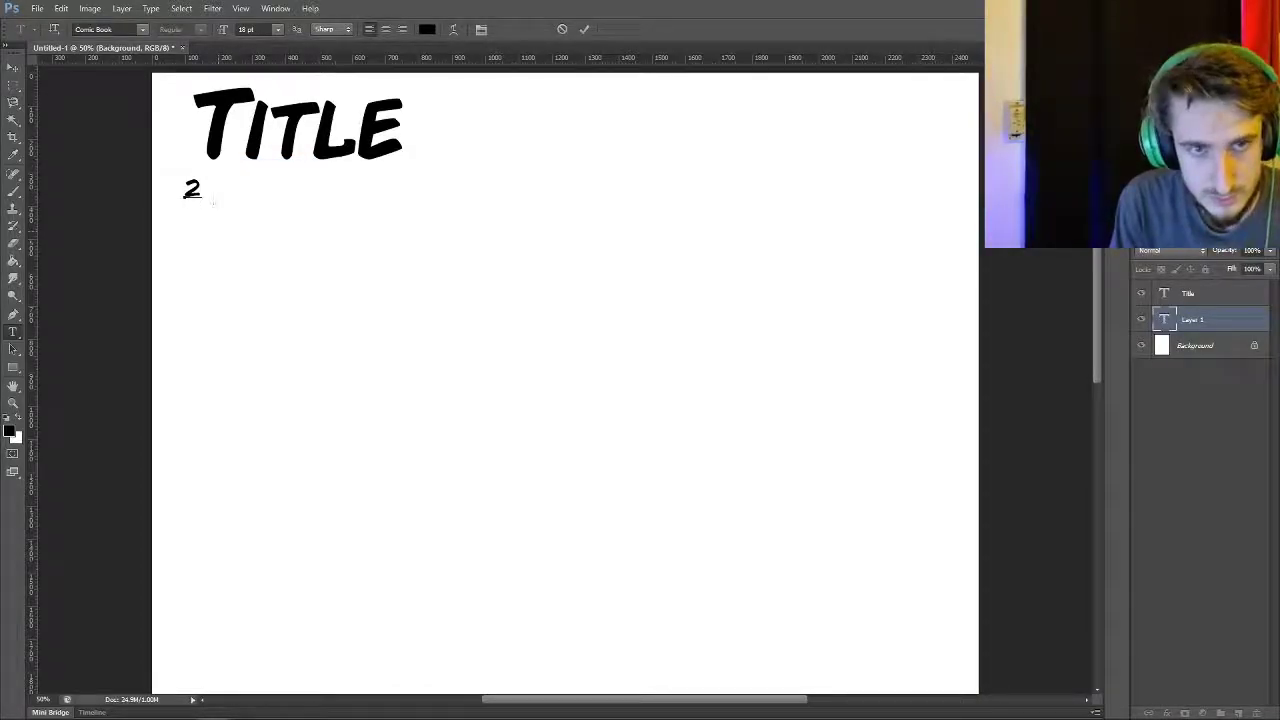
pyautogui.write(' PLayers / 20 Minutes /')
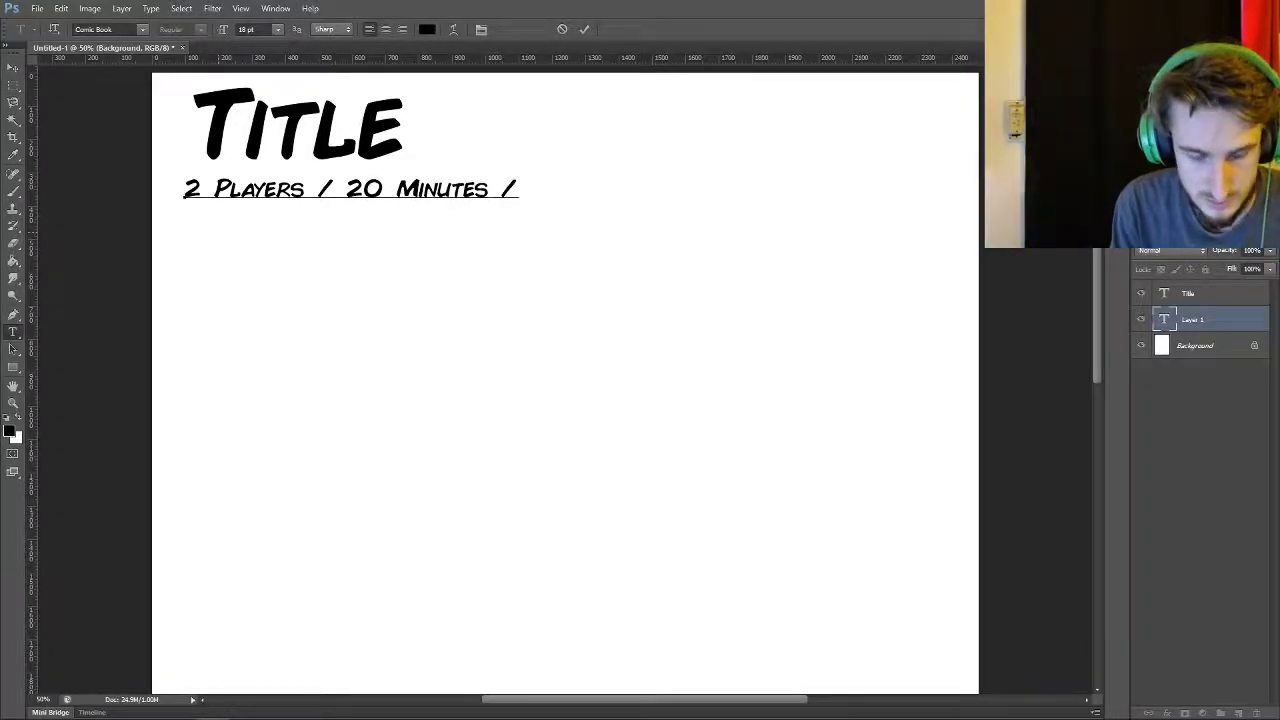
pyautogui.write(' 18+')
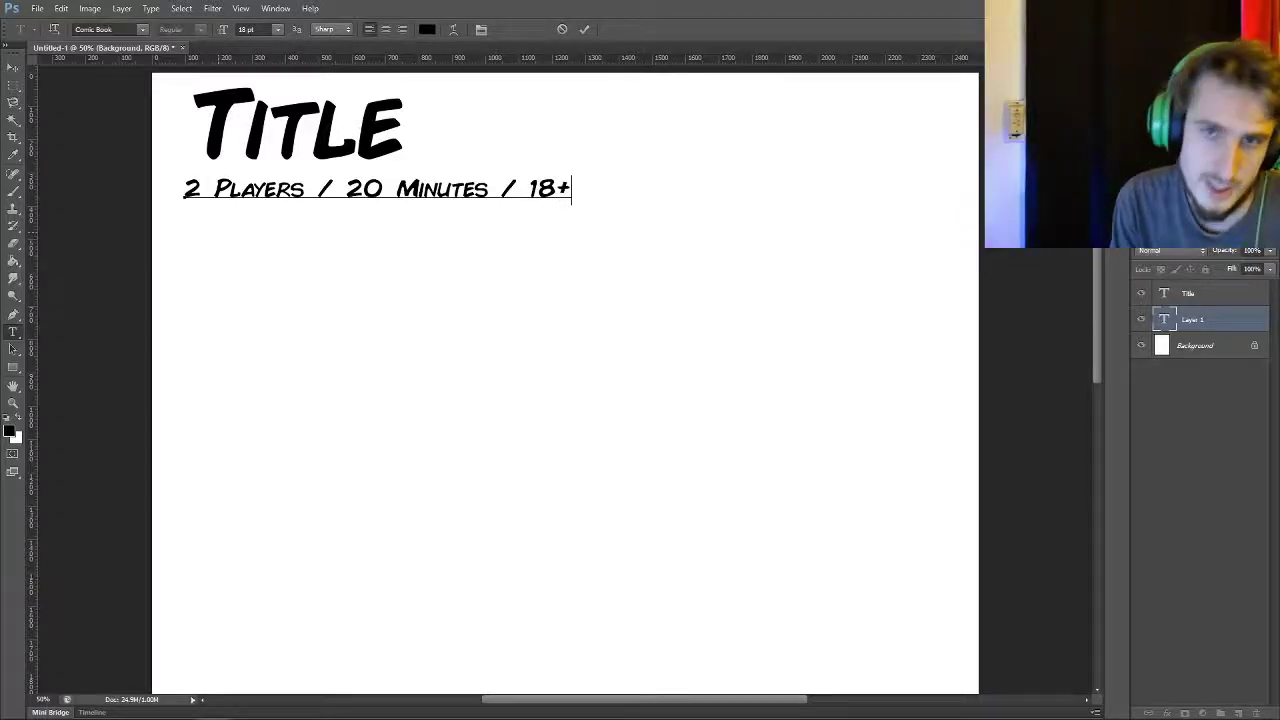
pyautogui.write(' Ages')
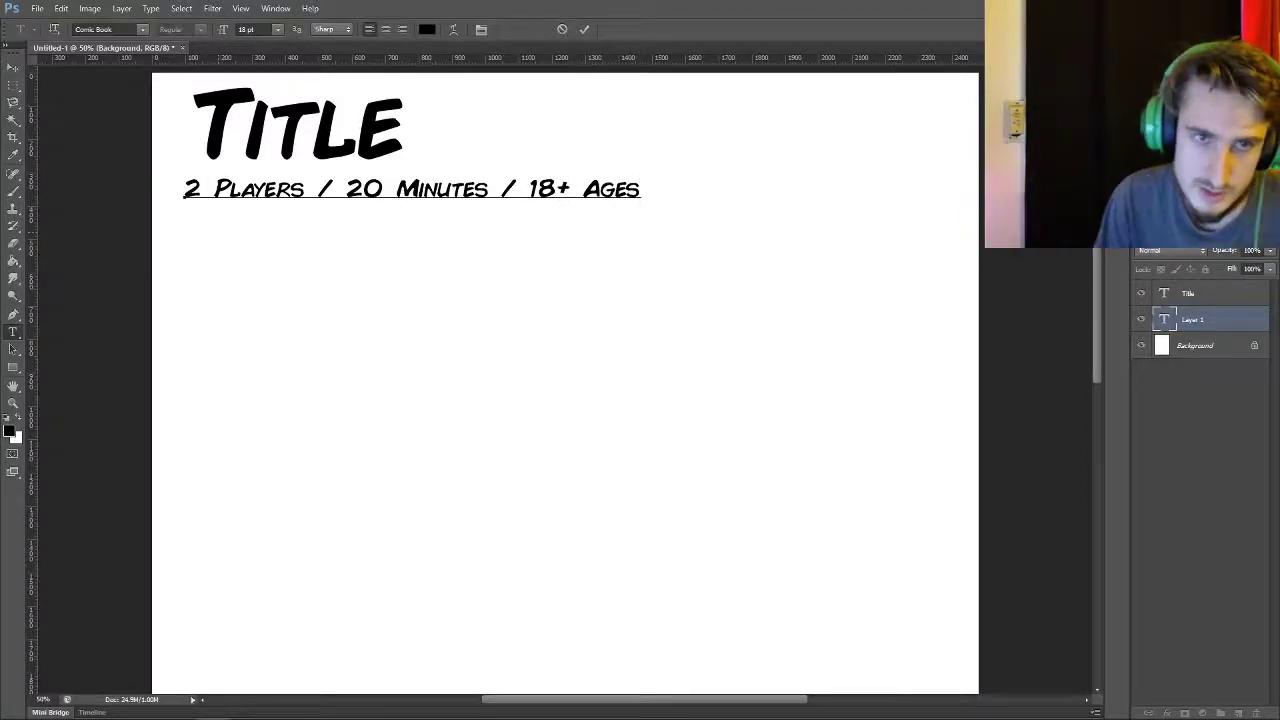
pyautogui.hotkey('ctrl', 'Return')
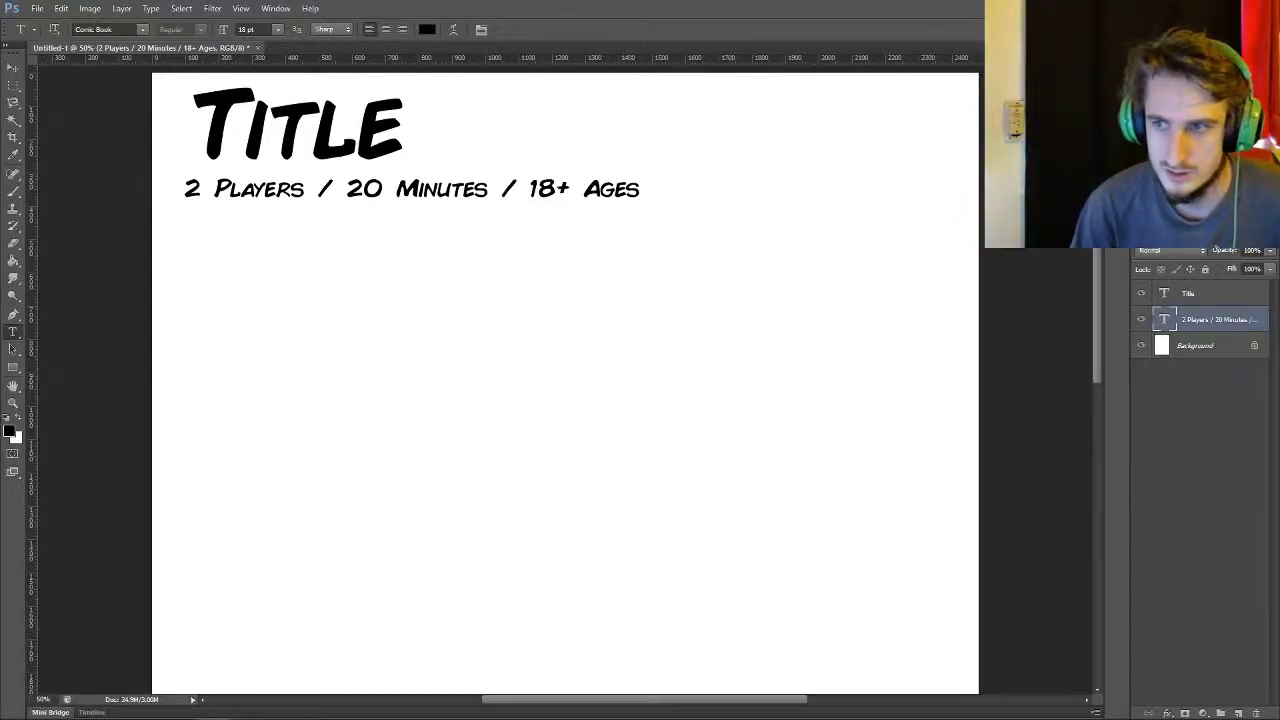
# - Add a 30 pt "Set Up" heading below the player, time and age line, as a separate text layer
pyautogui.hotkey('alt', '[')
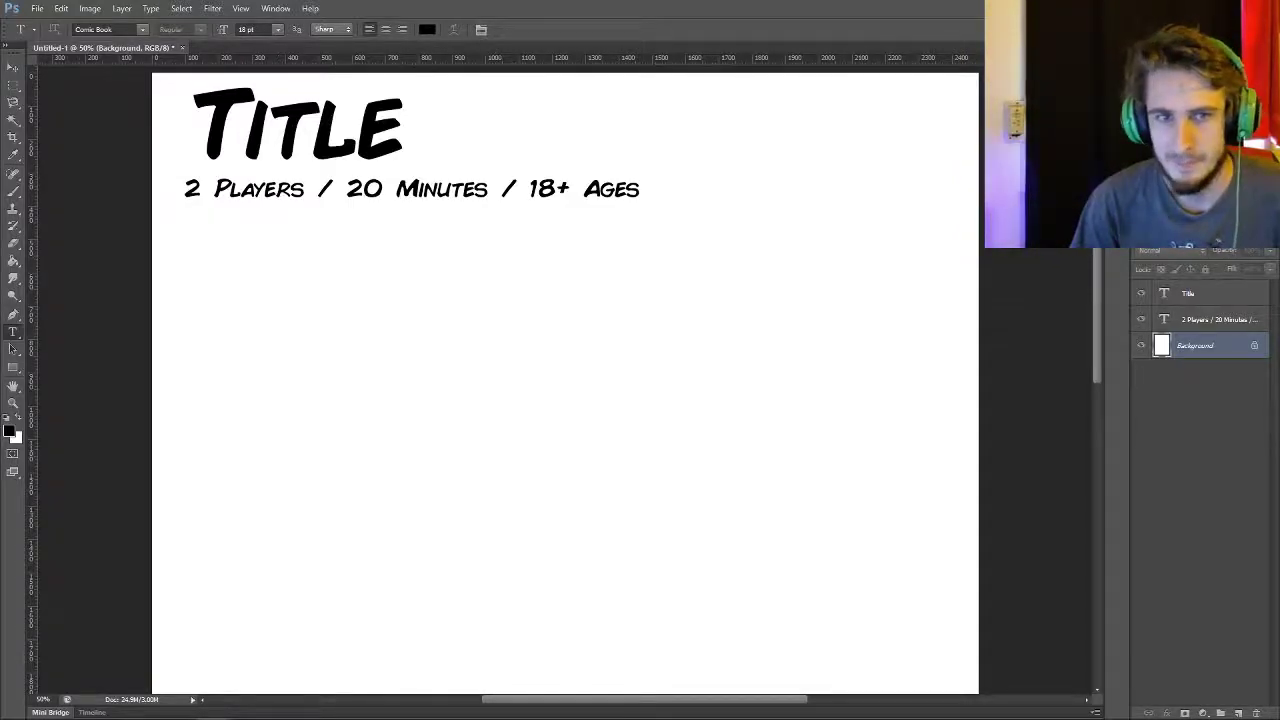
pyautogui.click(277, 29)
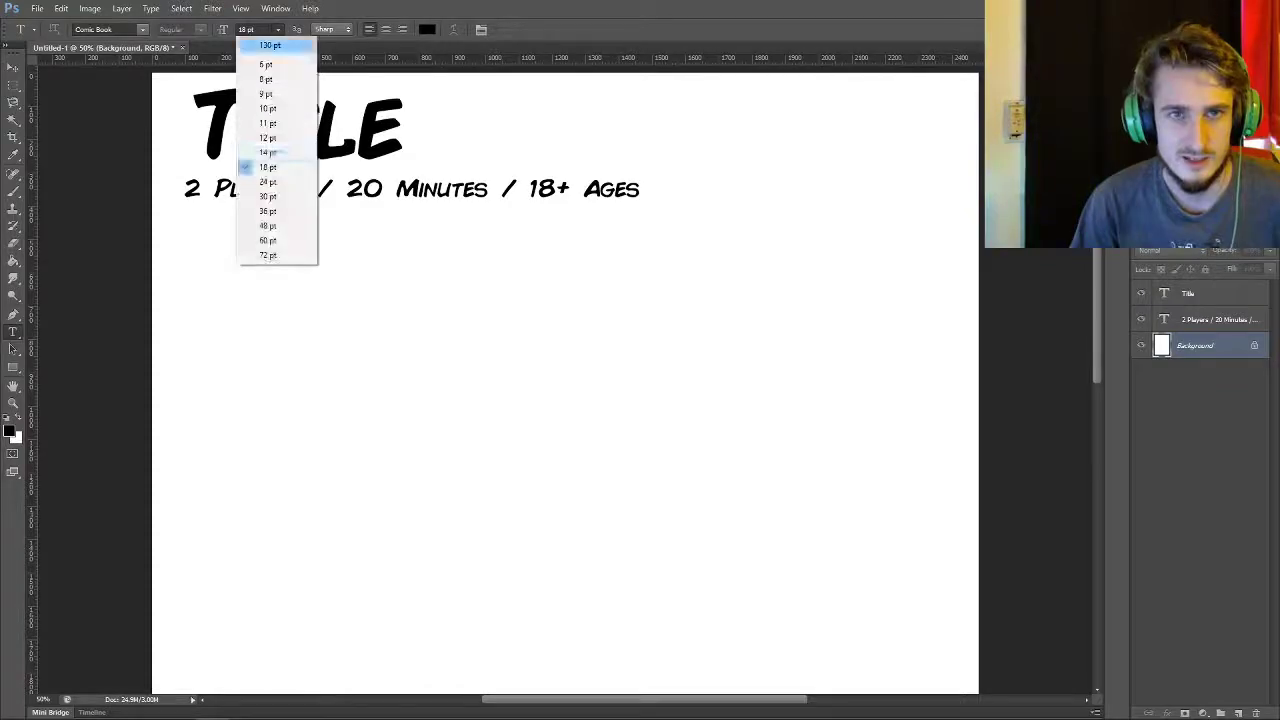
pyautogui.click(262, 194)
pyautogui.click(193, 232)
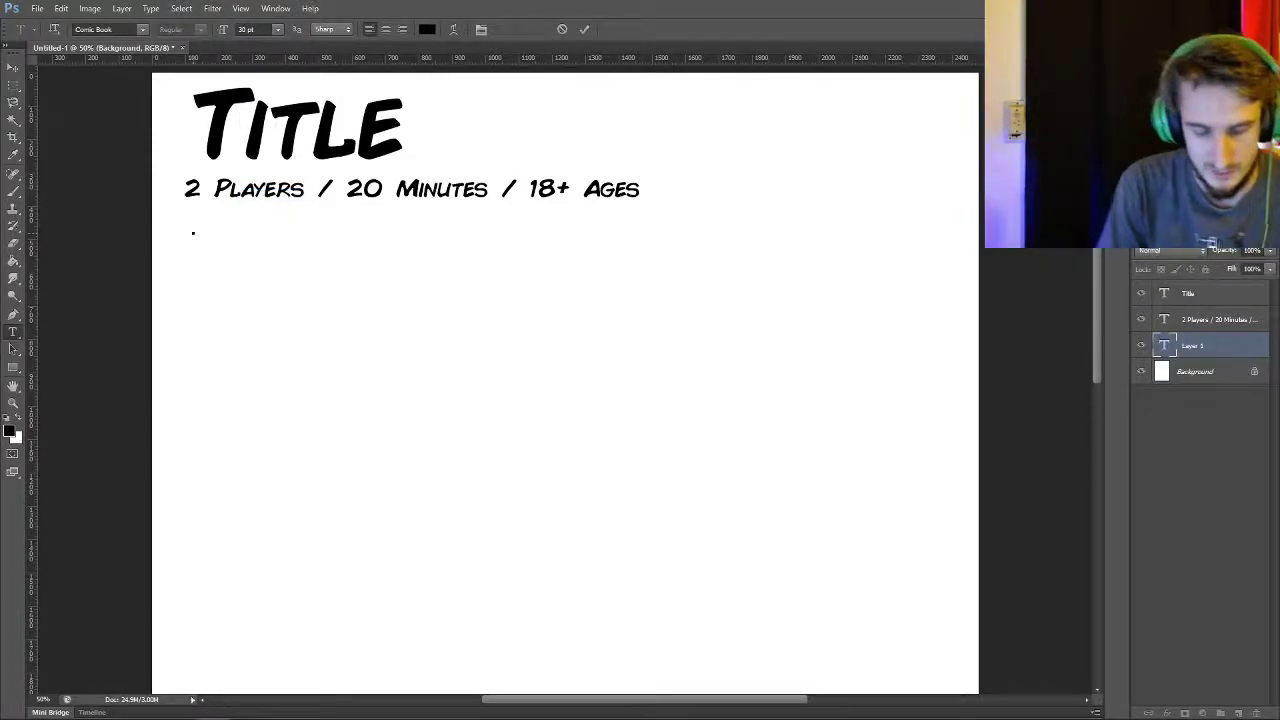
pyautogui.write('Set Up')
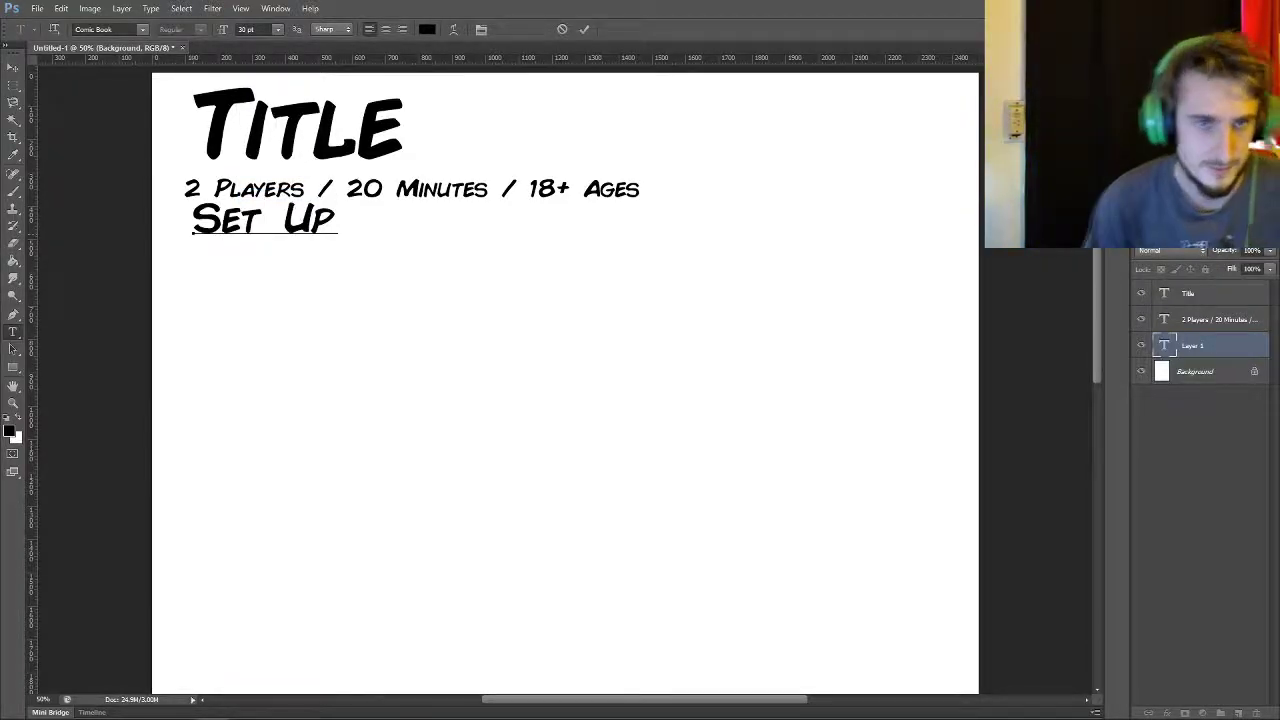
pyautogui.moveTo(265, 218); pyautogui.dragTo(254, 248)
pyautogui.click(584, 29)
# - Place a vertical guide near the page's left edge and align the title, the player info line and the Set Up heading to it
pyautogui.moveTo(31, 178); pyautogui.dragTo(171, 170)
pyautogui.press('v')
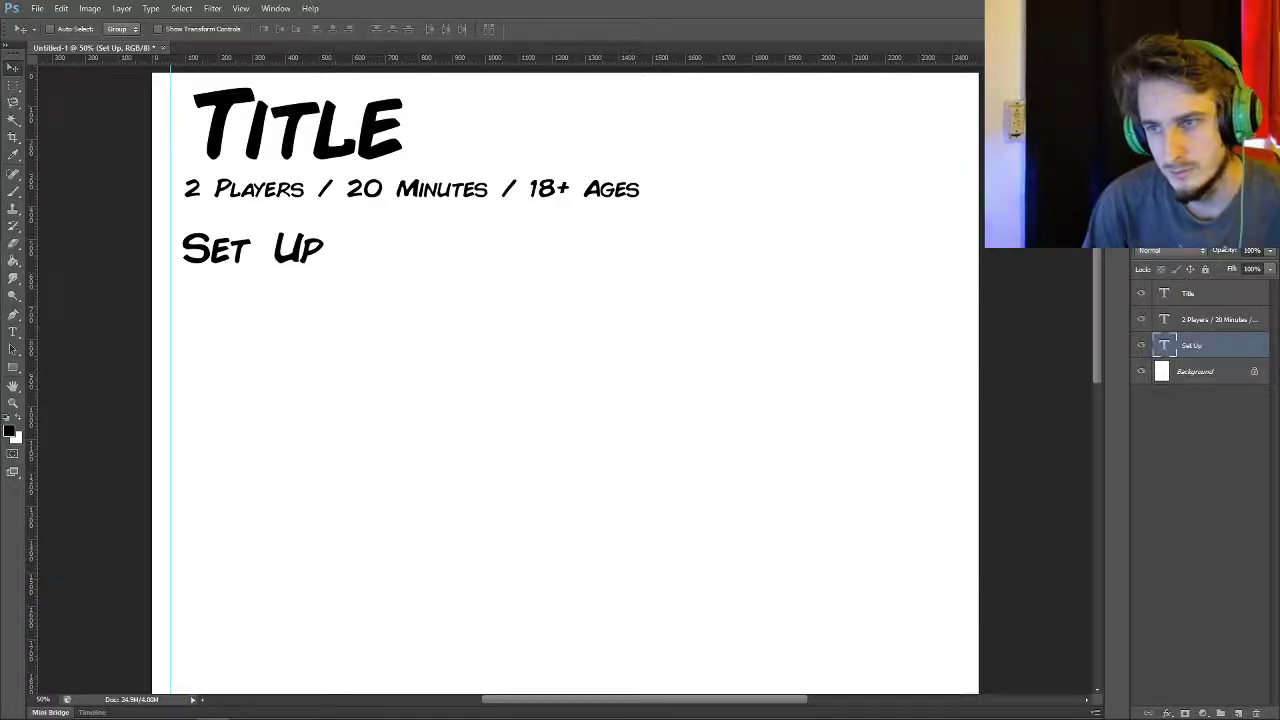
pyautogui.keyDown('shift'); pyautogui.click(1200, 293); pyautogui.keyUp('shift')
pyautogui.moveTo(288, 125)
pyautogui.mouseDown()
pyautogui.moveTo(276, 127)
pyautogui.moveTo(300, 103)
pyautogui.mouseUp()
pyautogui.click(1200, 293)
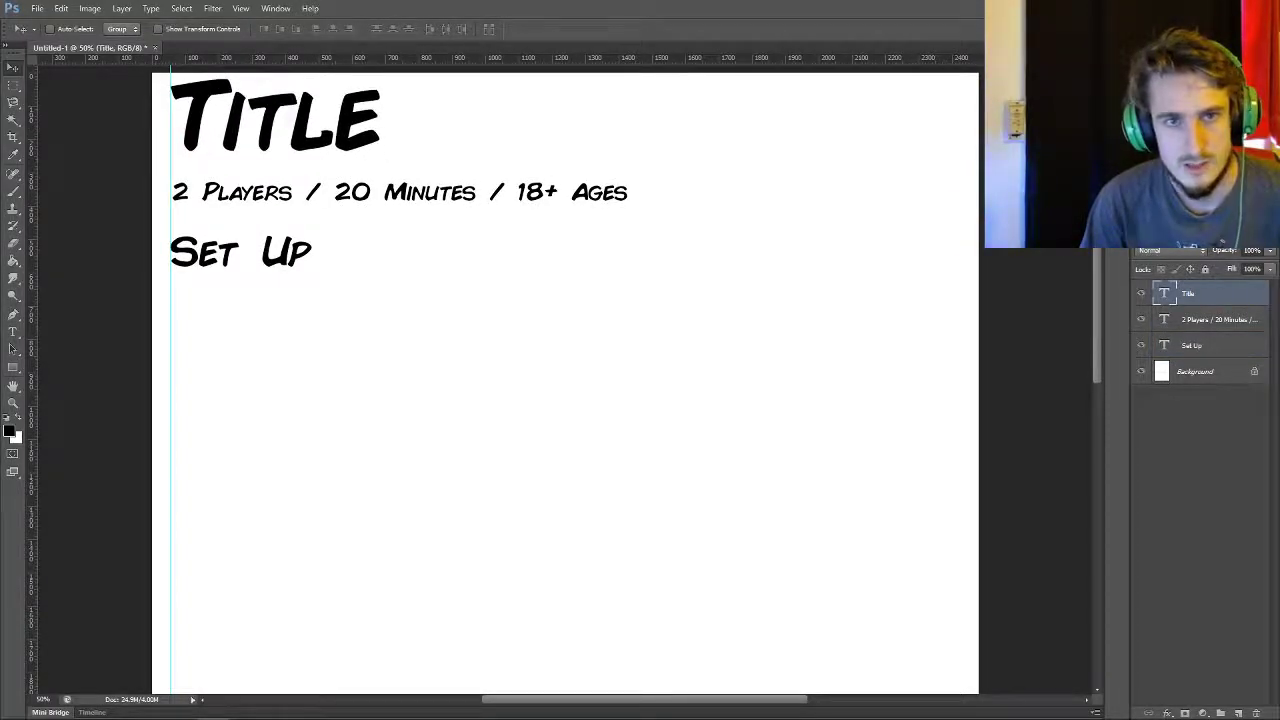
# - Add 18 pt text below the Set Up heading reading "Shuffle all of the cards, and place them face down in the centre of the table."
pyautogui.click(1200, 345)
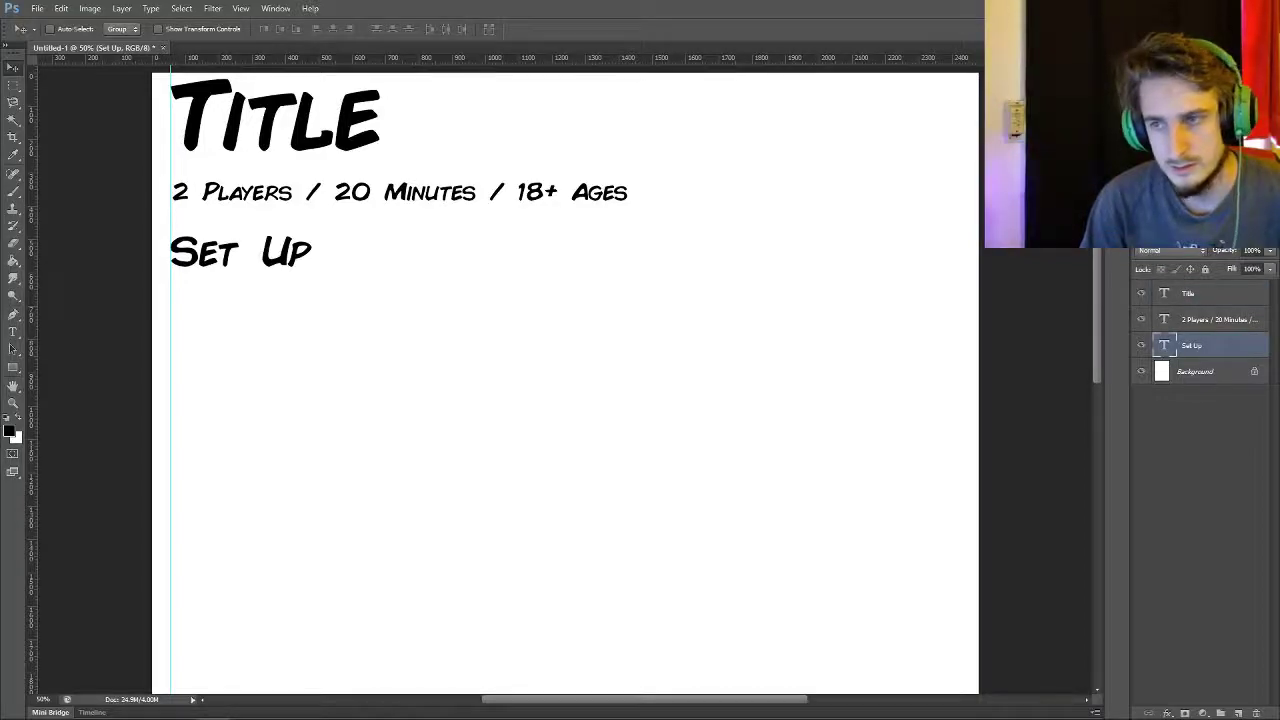
pyautogui.click(1200, 319)
pyautogui.press('t')
pyautogui.click(171, 300)
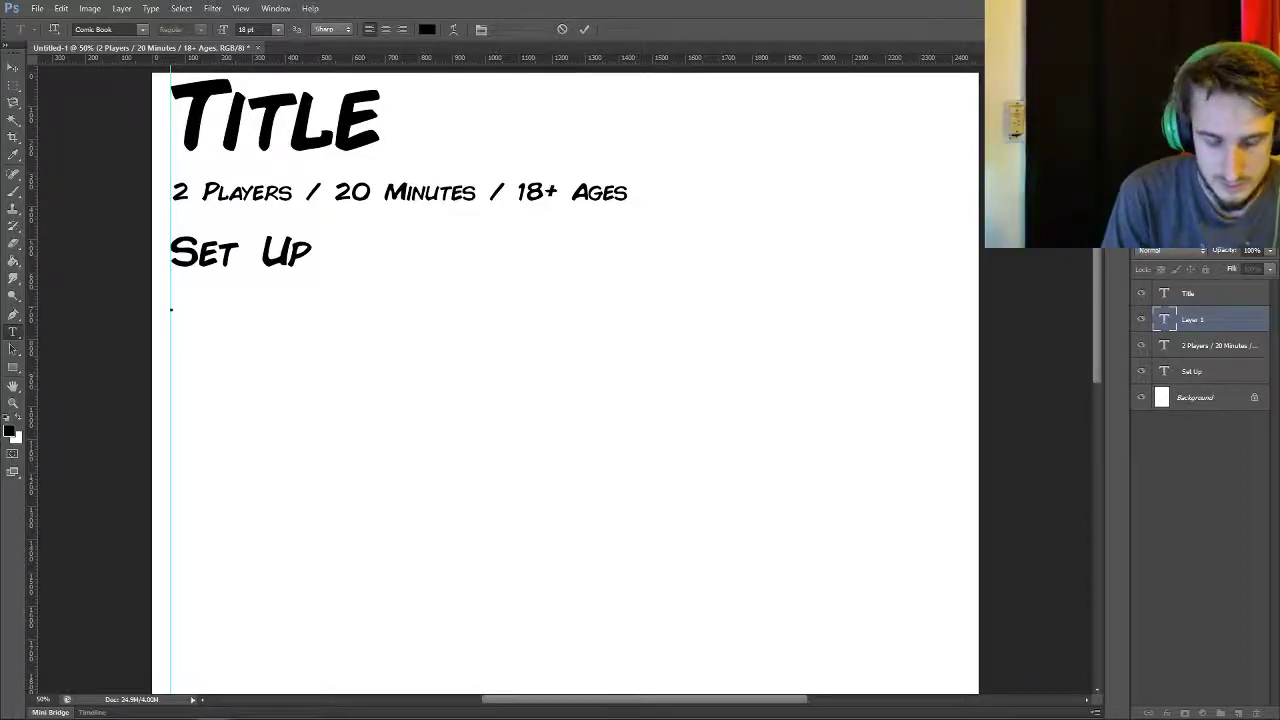
pyautogui.write('Shuffle all of ')
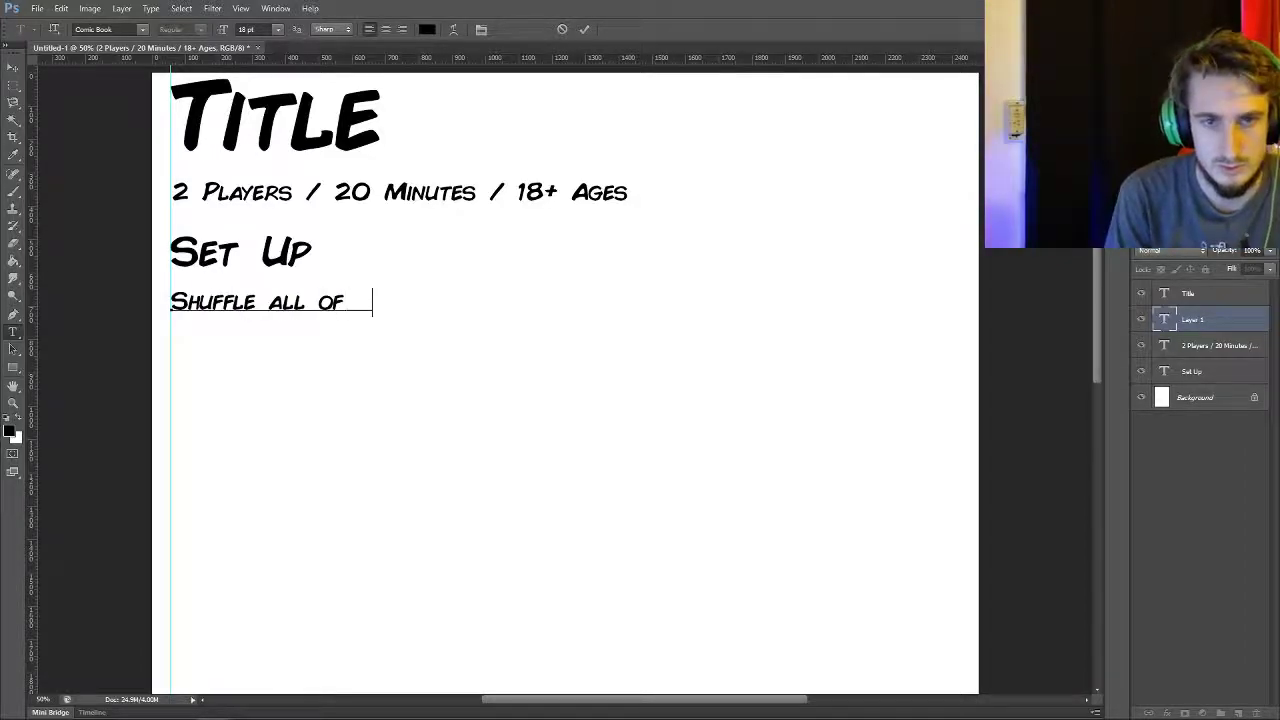
pyautogui.write('the cards, and place ')
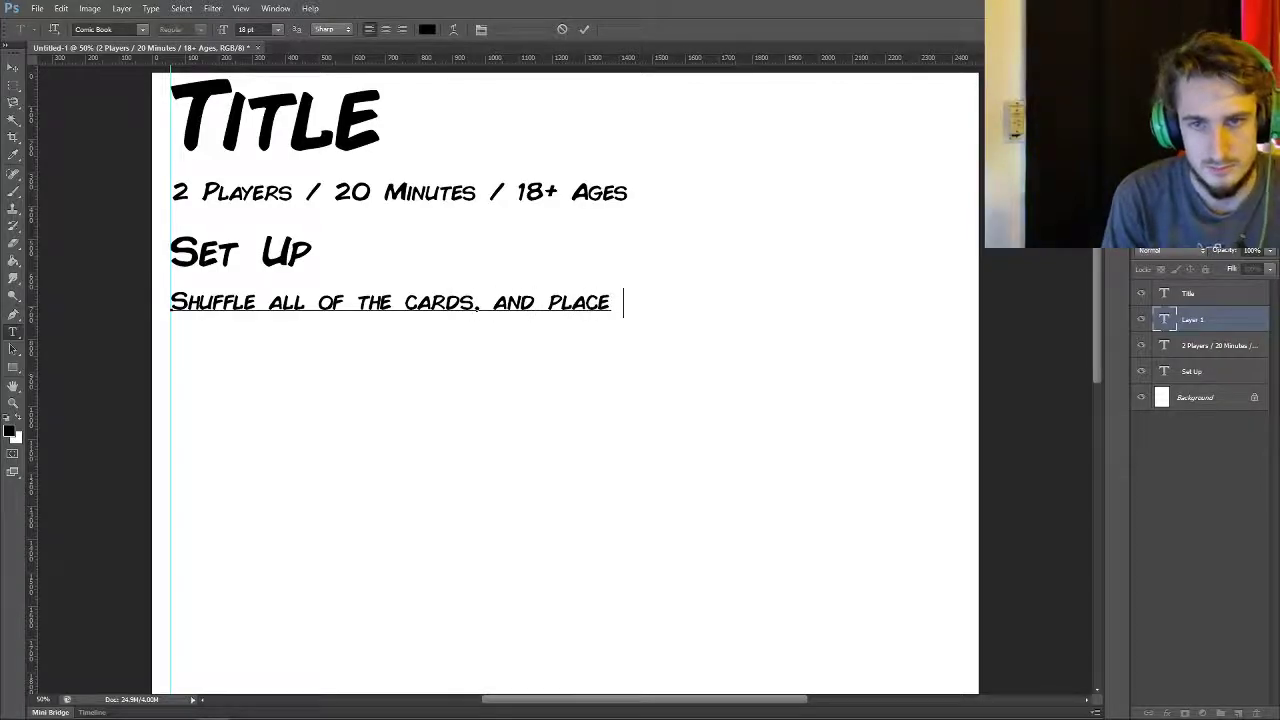
pyautogui.write('them fa cedo')
pyautogui.press('BackSpace')
pyautogui.press('BackSpace')
pyautogui.write('down in the centre of the t')
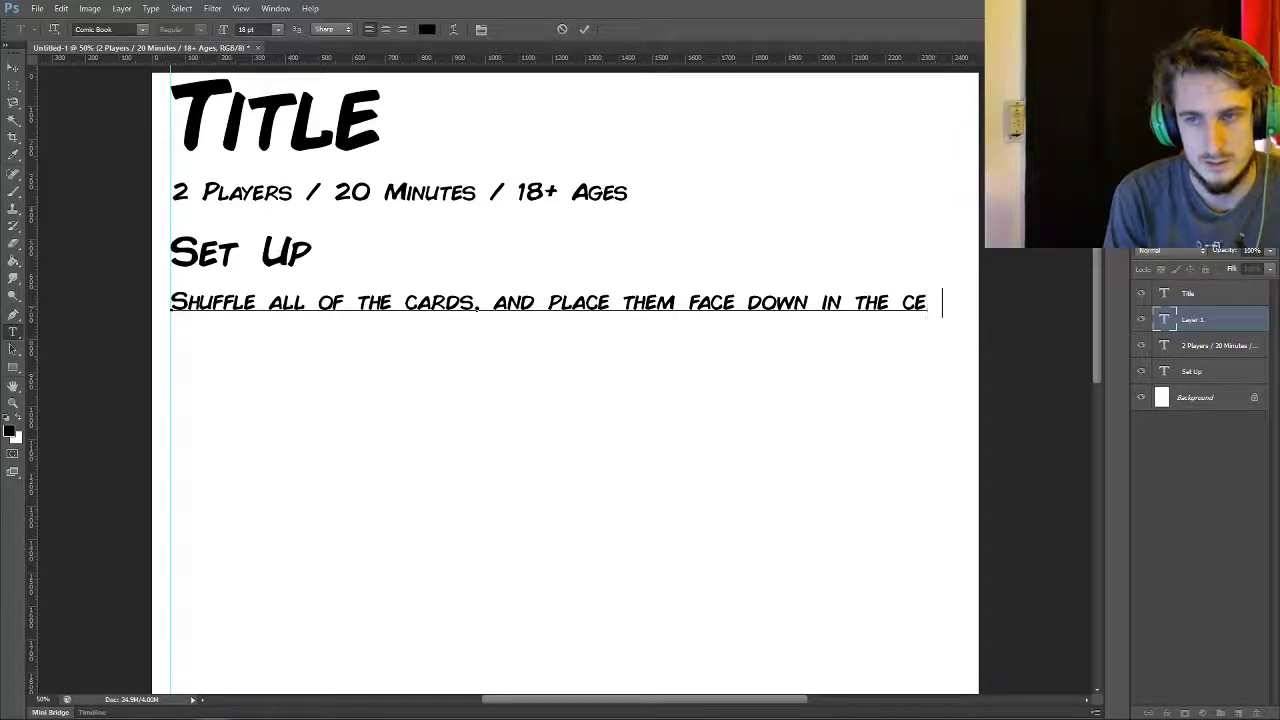
pyautogui.write('able.')
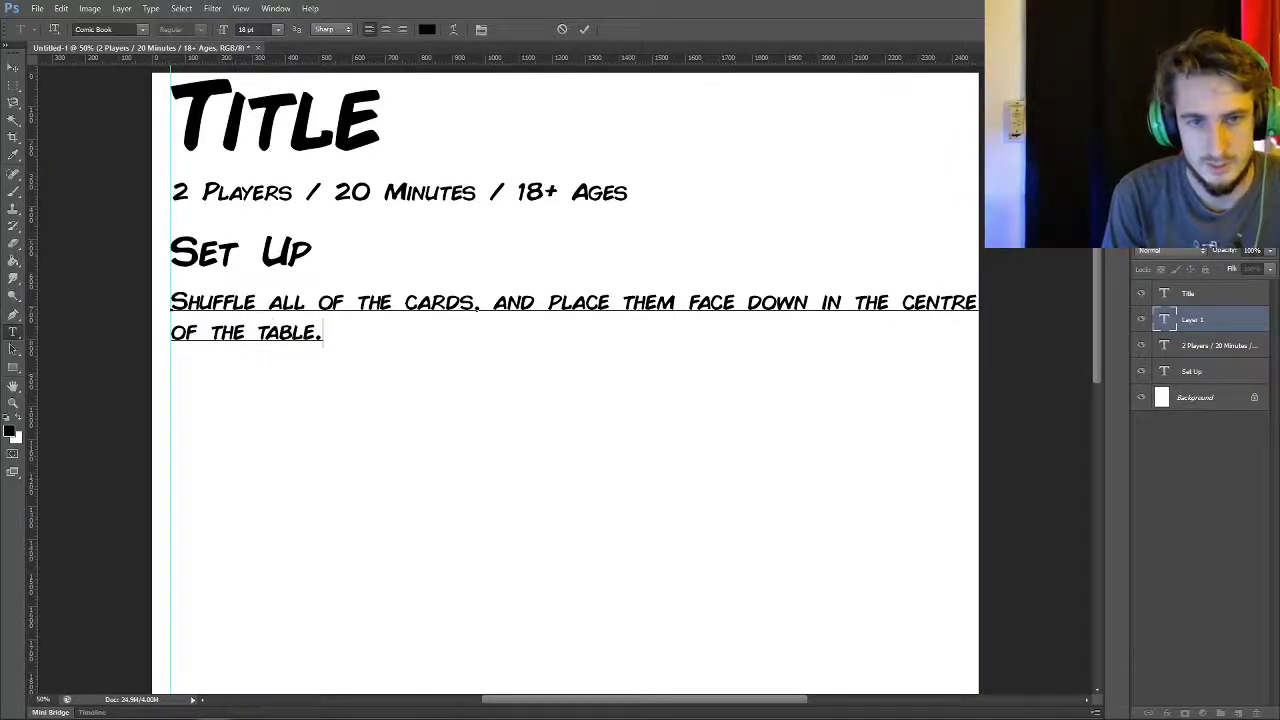
# - Continue the Set Up paragraph with the sentence "Then Deal 3 cards to each player." and commit the text
pyautogui.write(' The ndeal')
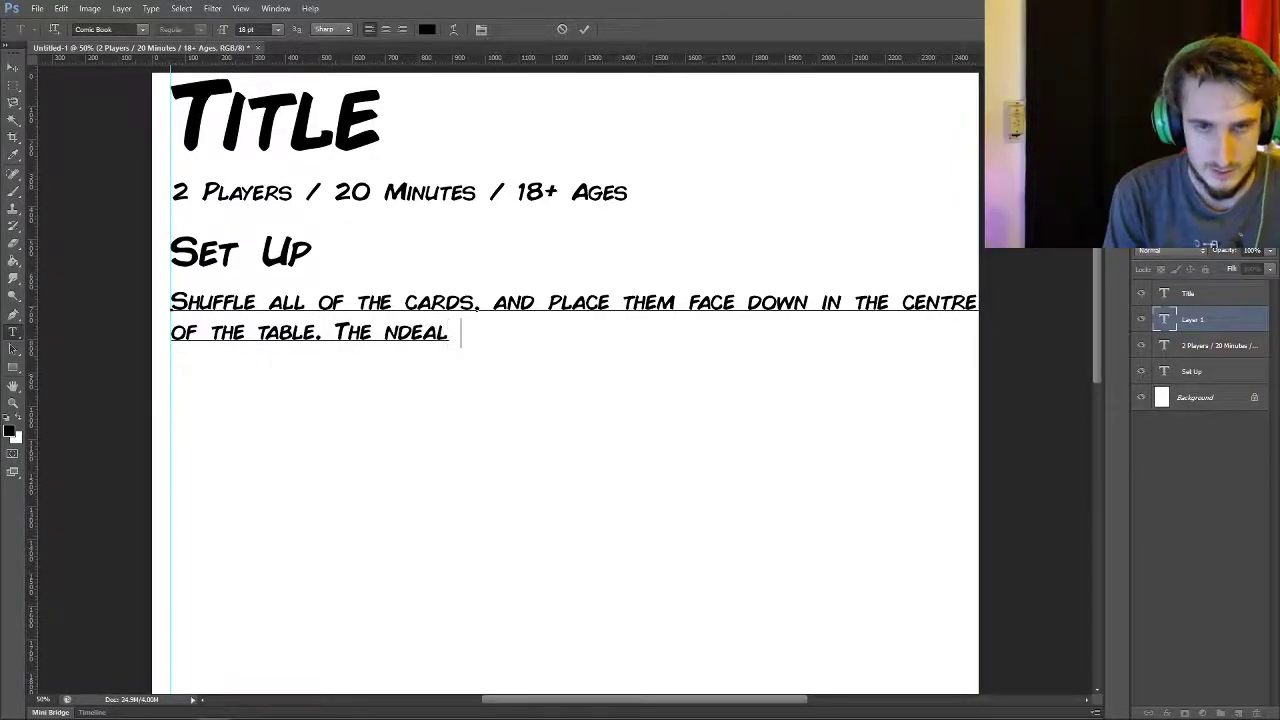
pyautogui.press('BackSpace')
pyautogui.press('BackSpace')
pyautogui.press('BackSpace')
pyautogui.press('BackSpace')
pyautogui.press('BackSpace')
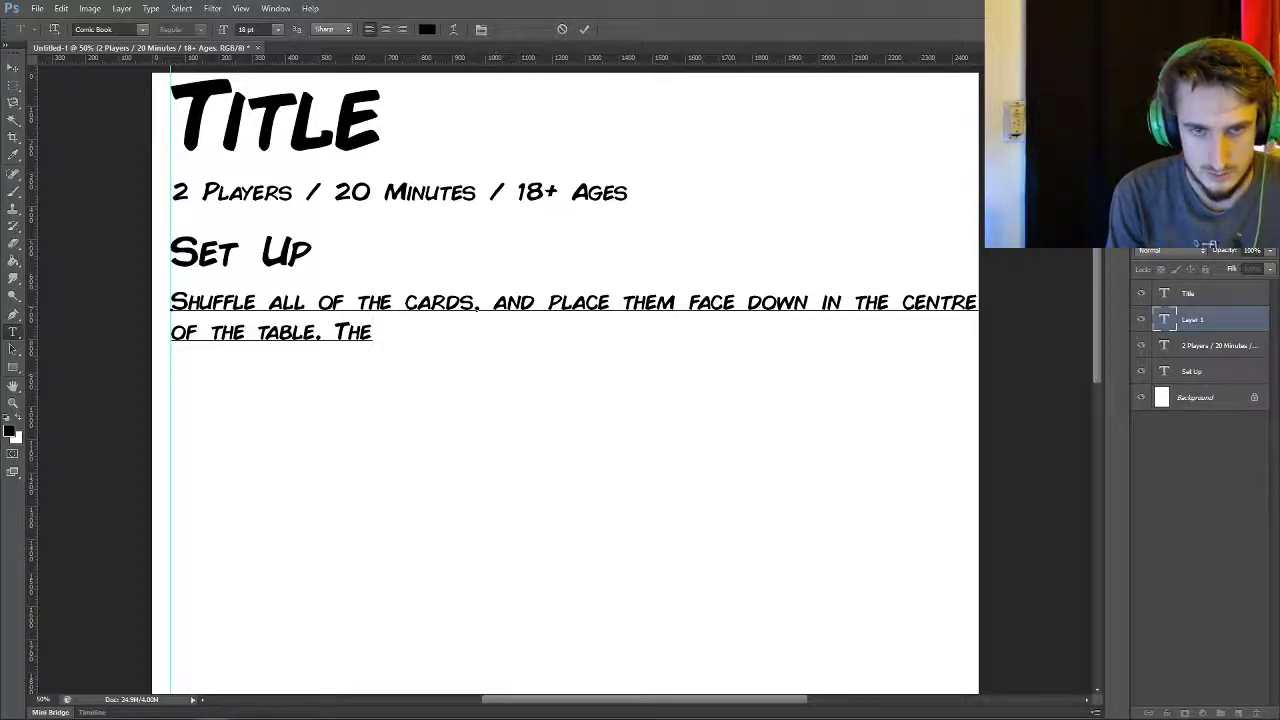
pyautogui.write('n Deal ')
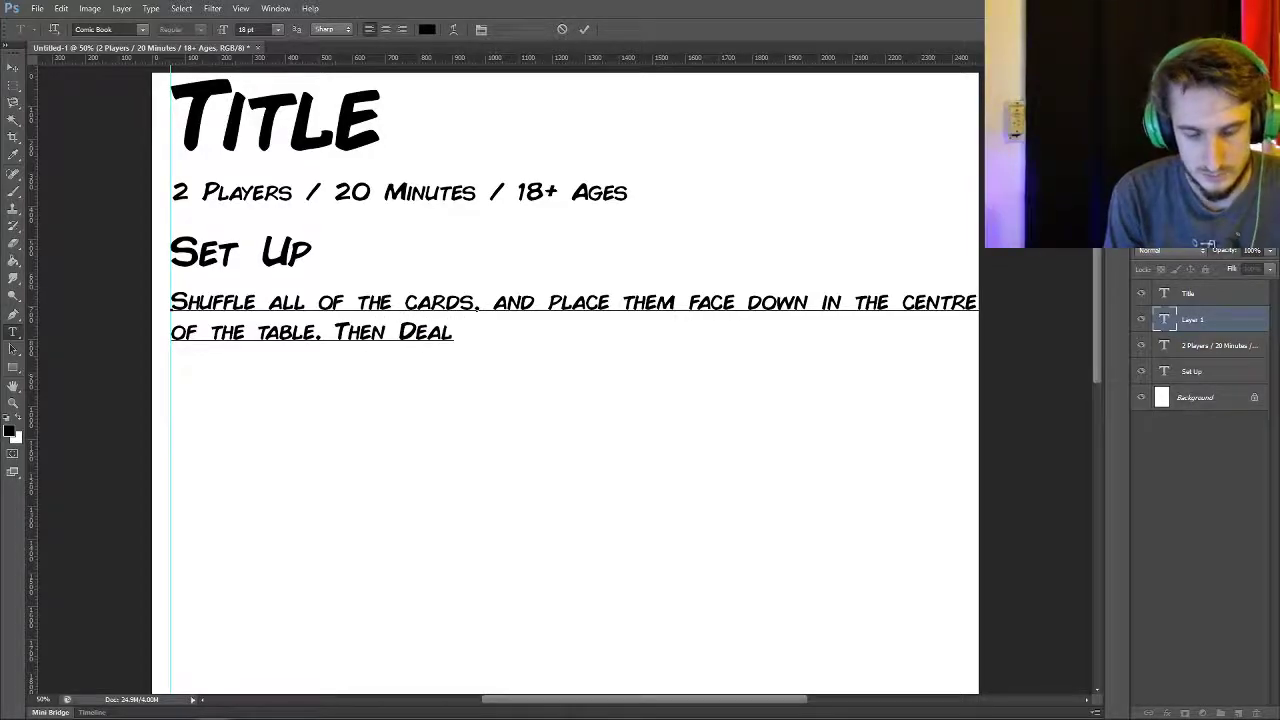
pyautogui.write('3 cards to each pl')
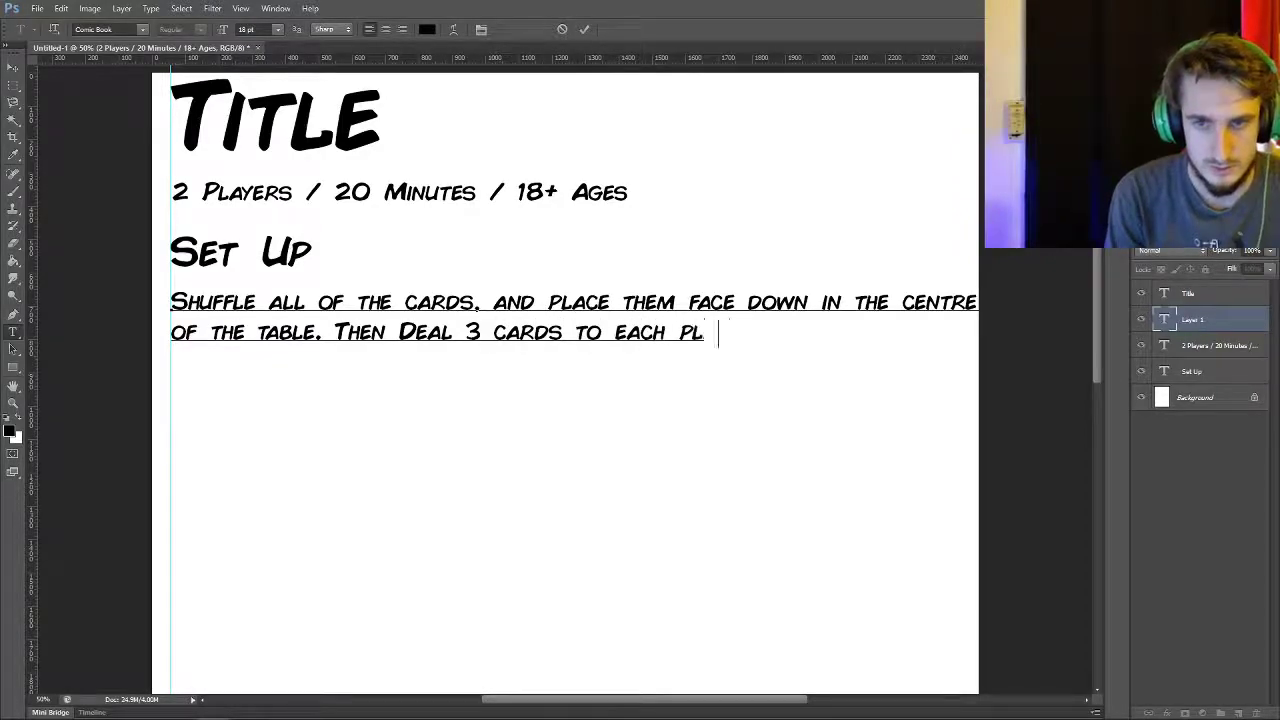
pyautogui.write('ayer.')
pyautogui.hotkey('ctrl', 'Return')
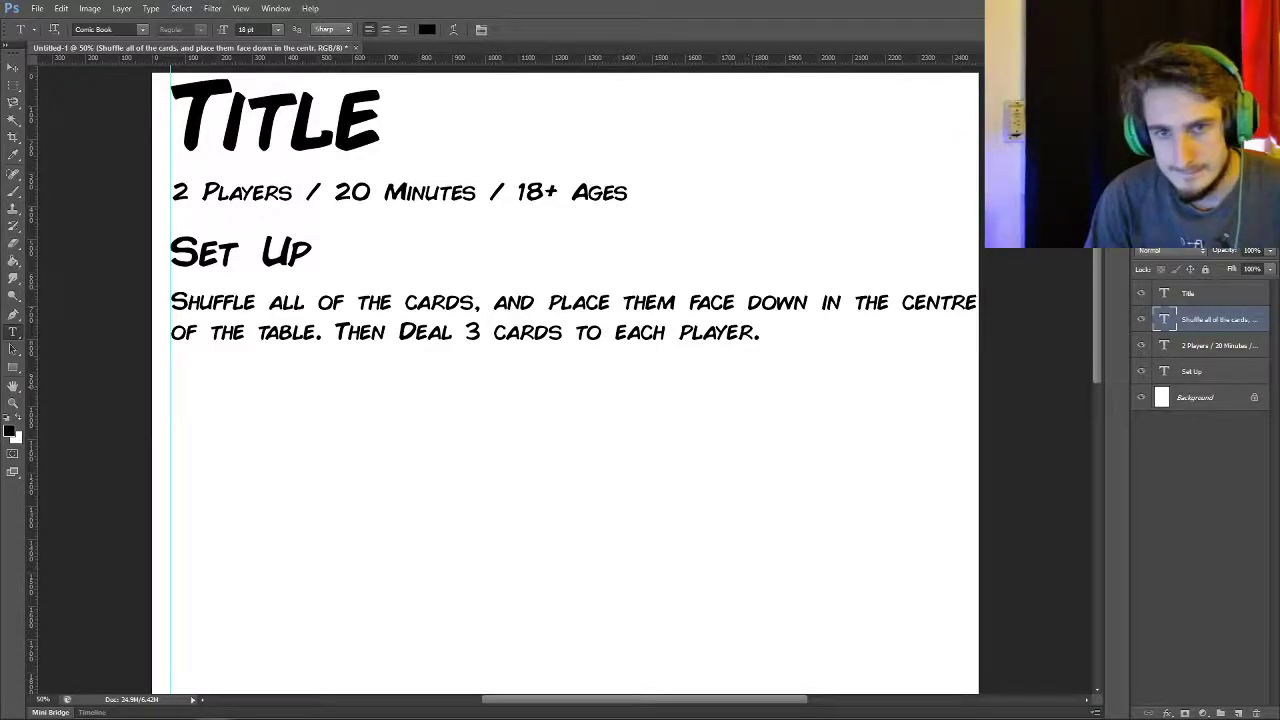
# - Append "Place the Track beside the deck, and clip the paperclip to the centre." to the end of the Set Up paragraph
pyautogui.click(773, 333)
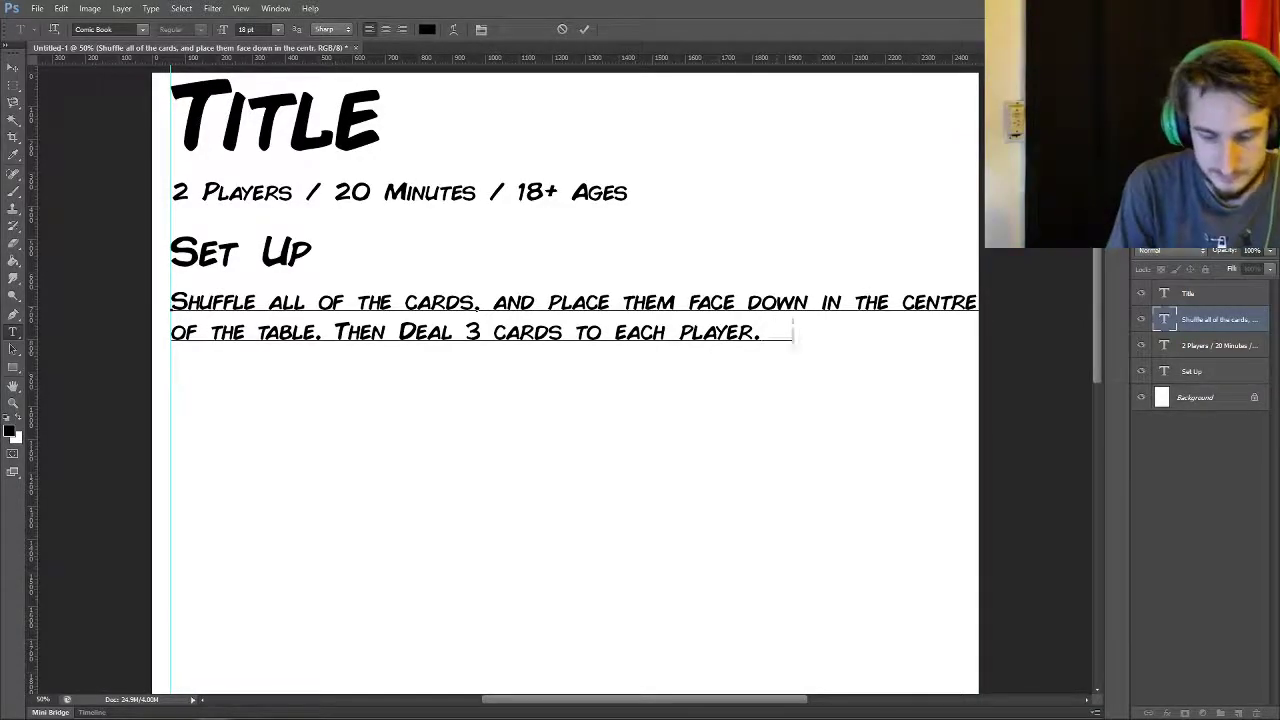
pyautogui.write('Place the')
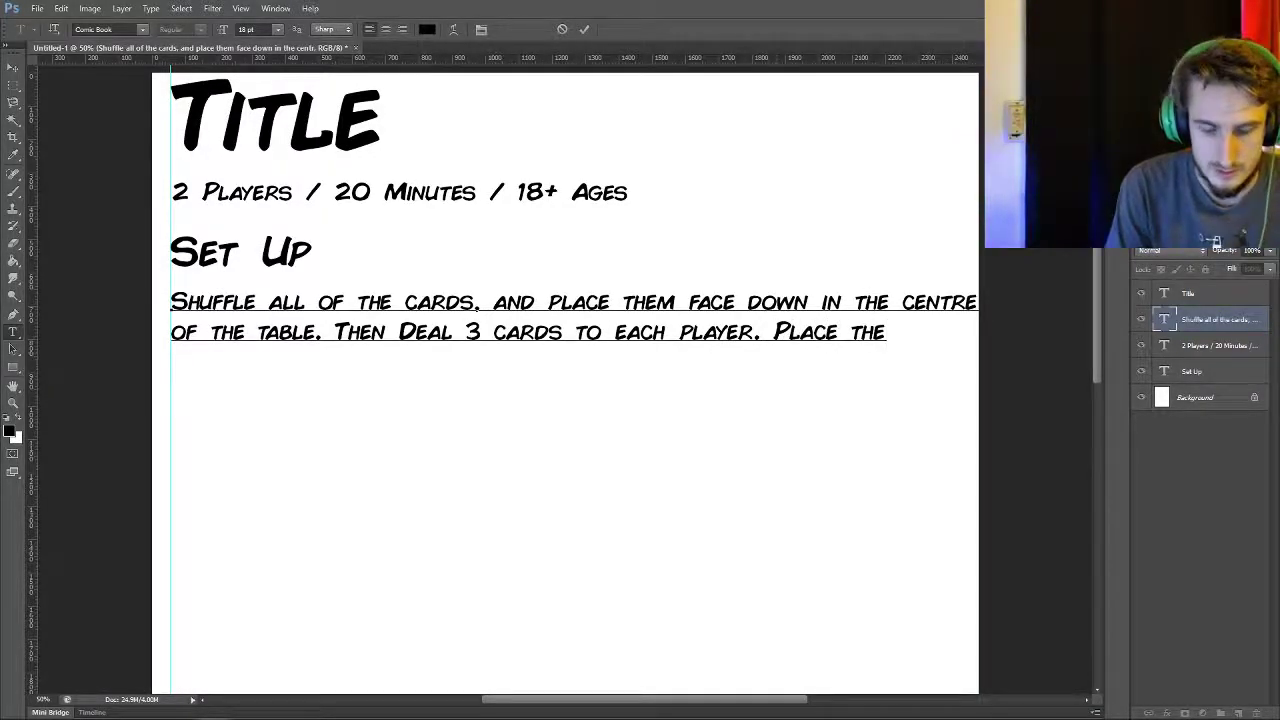
pyautogui.write('Track ')
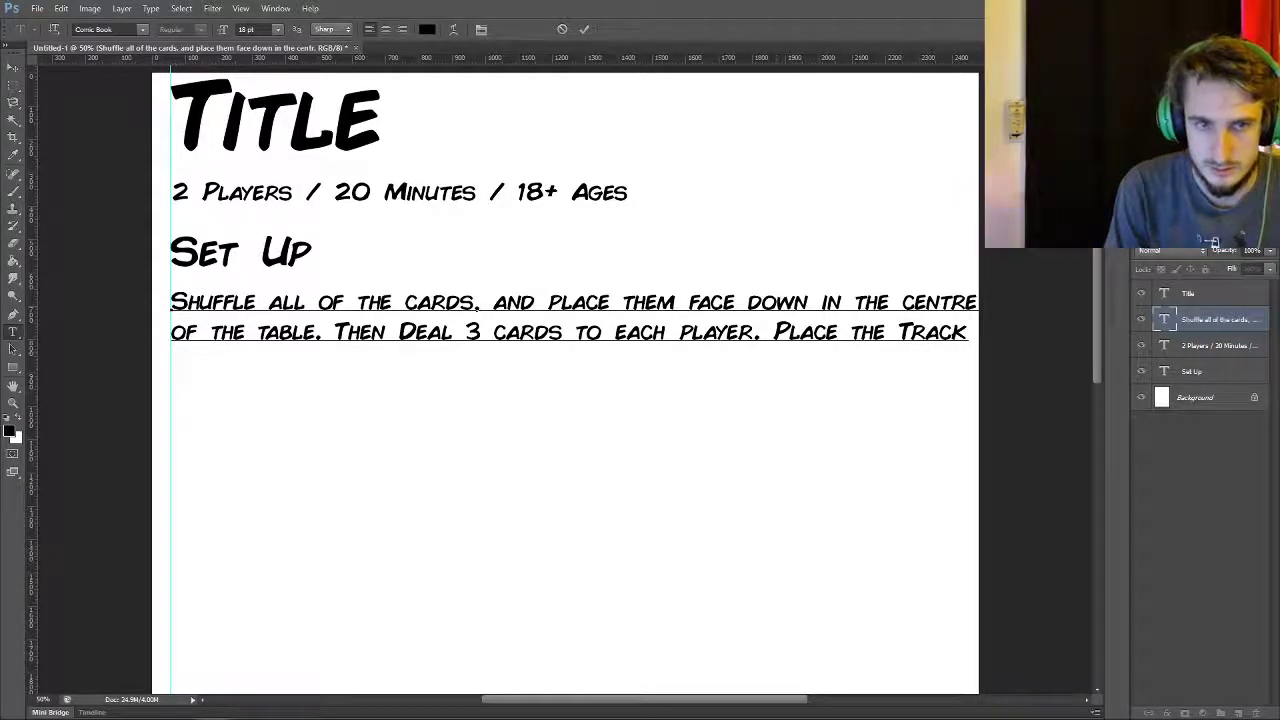
pyautogui.write('besid')
pyautogui.press('BackSpace')
pyautogui.write('ide teh d')
pyautogui.press('BackSpace')
pyautogui.press('BackSpace')
pyautogui.press('BackSpace')
pyautogui.press('BackSpace')
pyautogui.write('he deck. and ')
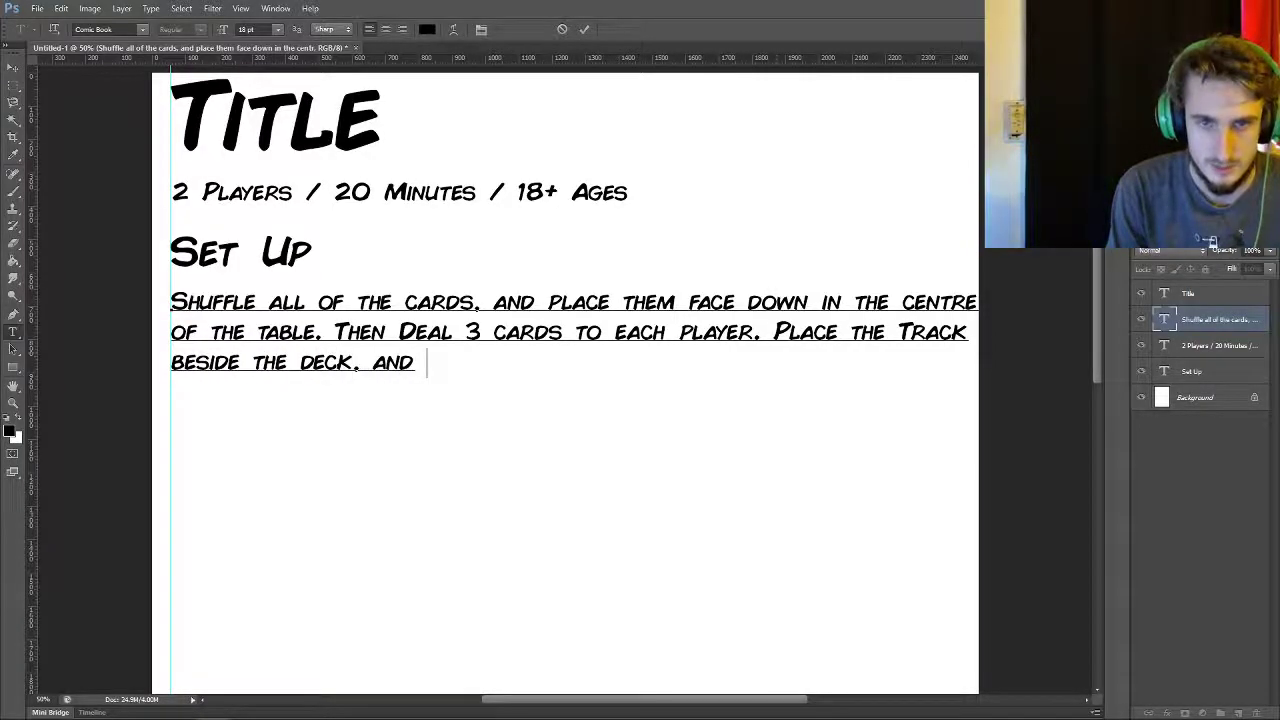
pyautogui.write('clip the paper')
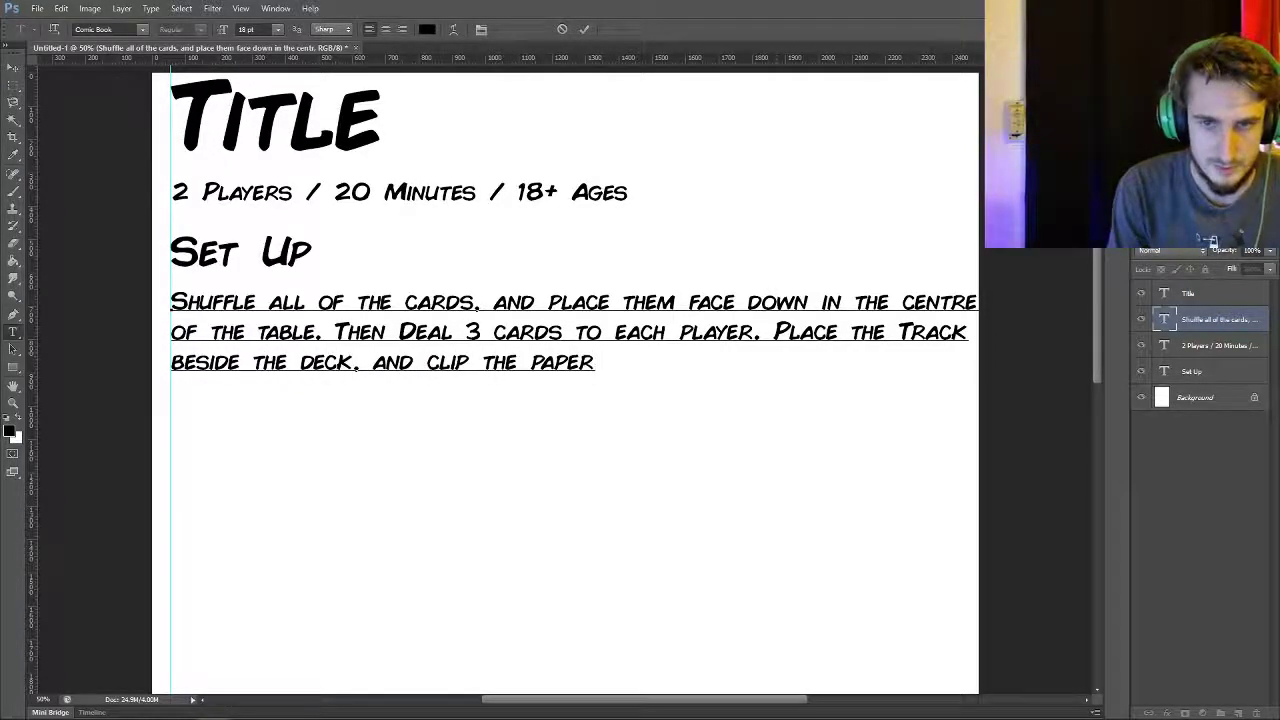
pyautogui.write('clip to the centre.')
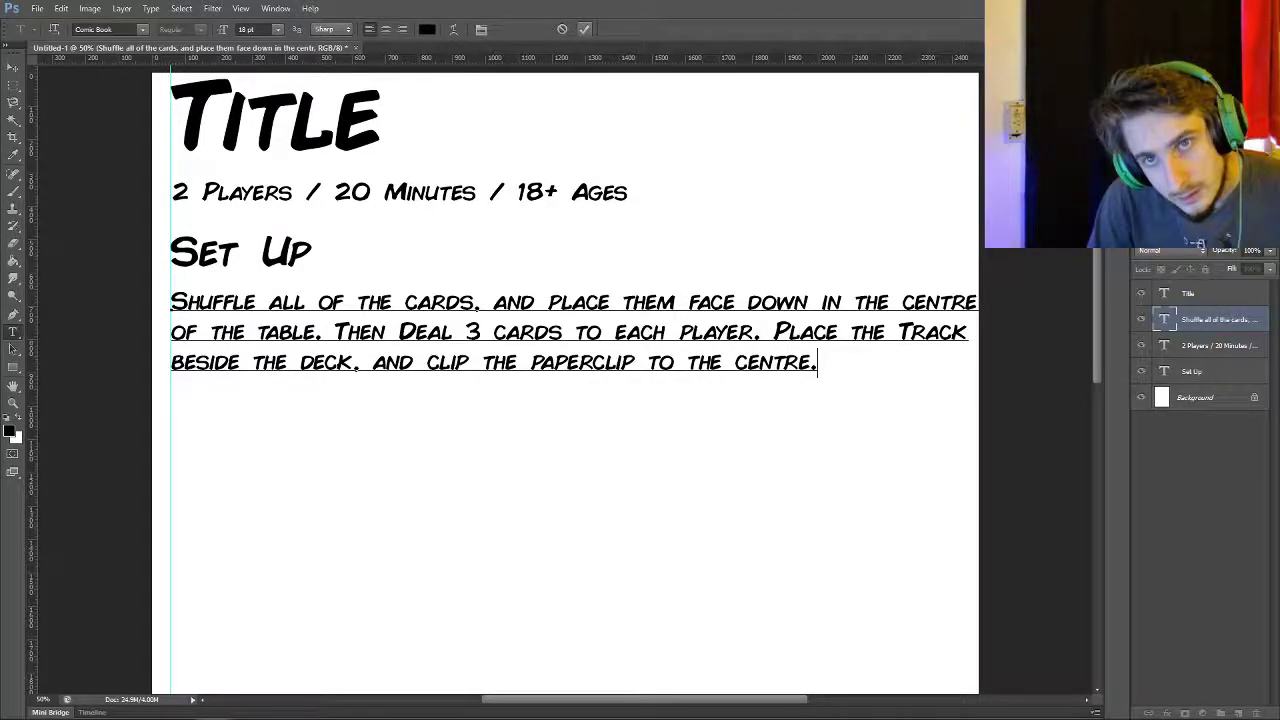
pyautogui.click(584, 29)
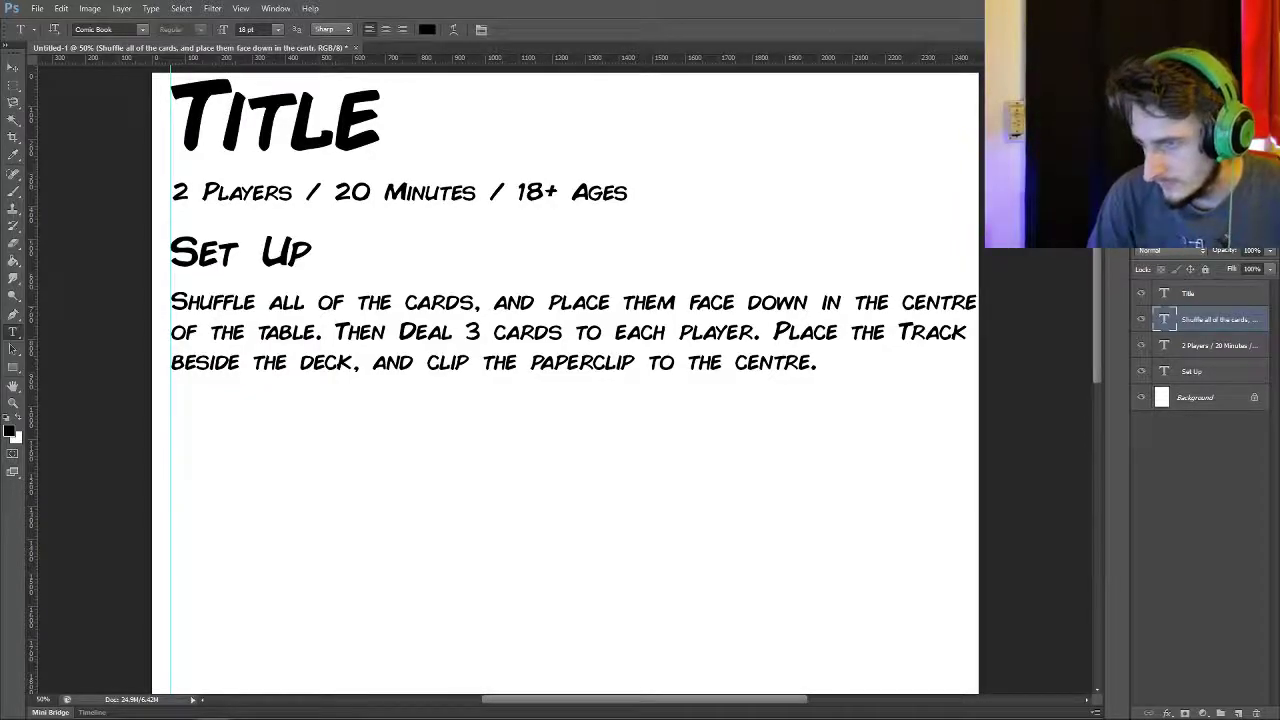
# - Add a 30 pt "gameplay" heading on its own text layer below the Set Up paragraph, lined up with the guide
pyautogui.click(1200, 371)
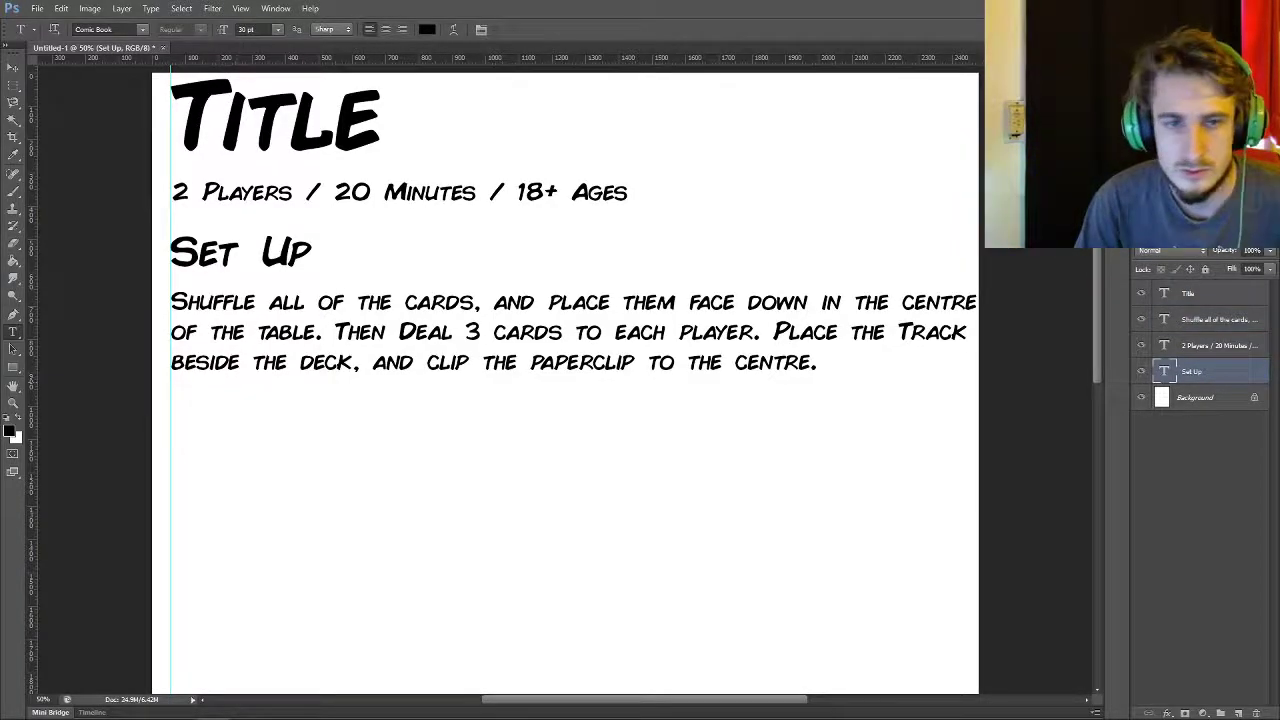
pyautogui.click(172, 398)
pyautogui.write('GAMEPALY')
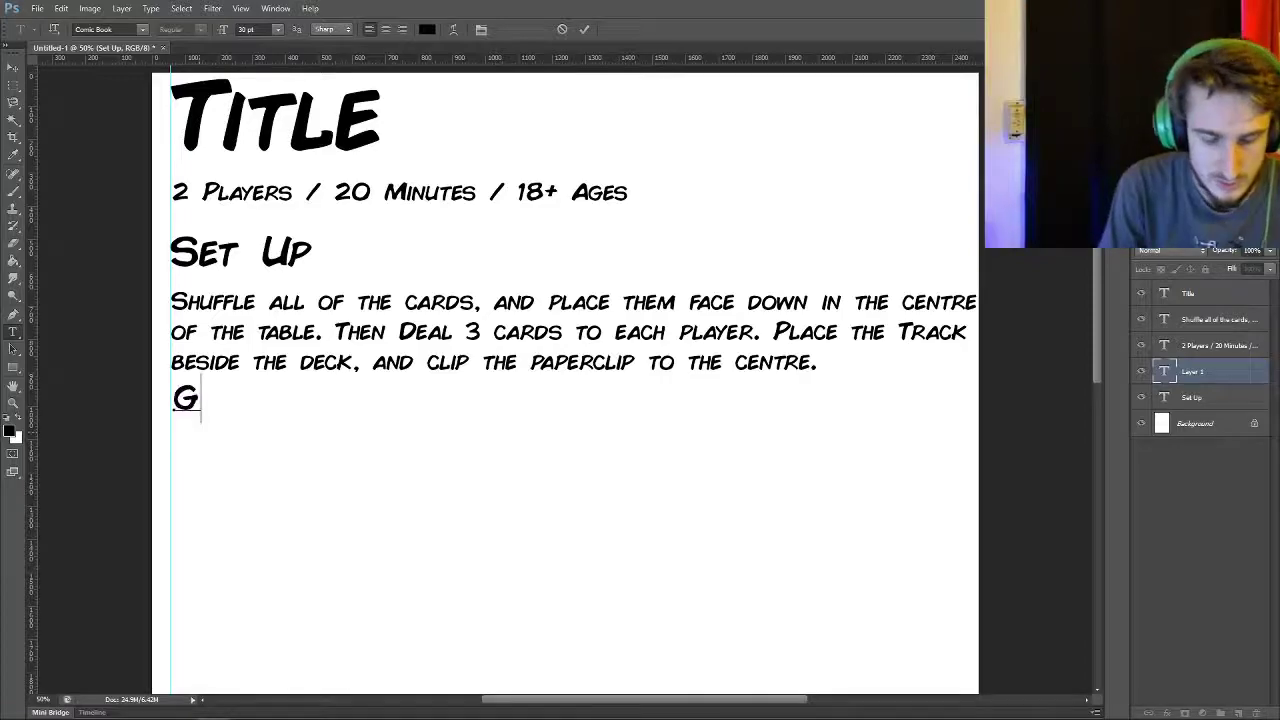
pyautogui.press('BackSpace')
pyautogui.press('BackSpace')
pyautogui.press('BackSpace')
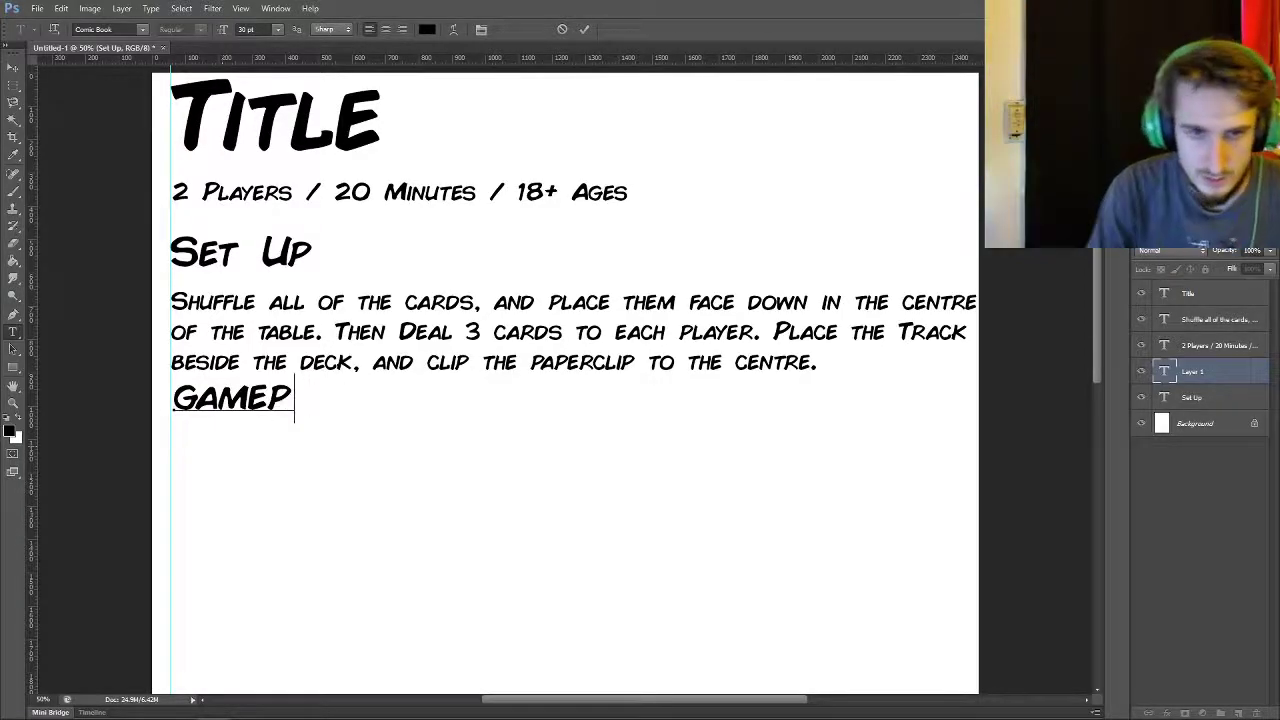
pyautogui.write('LAY')
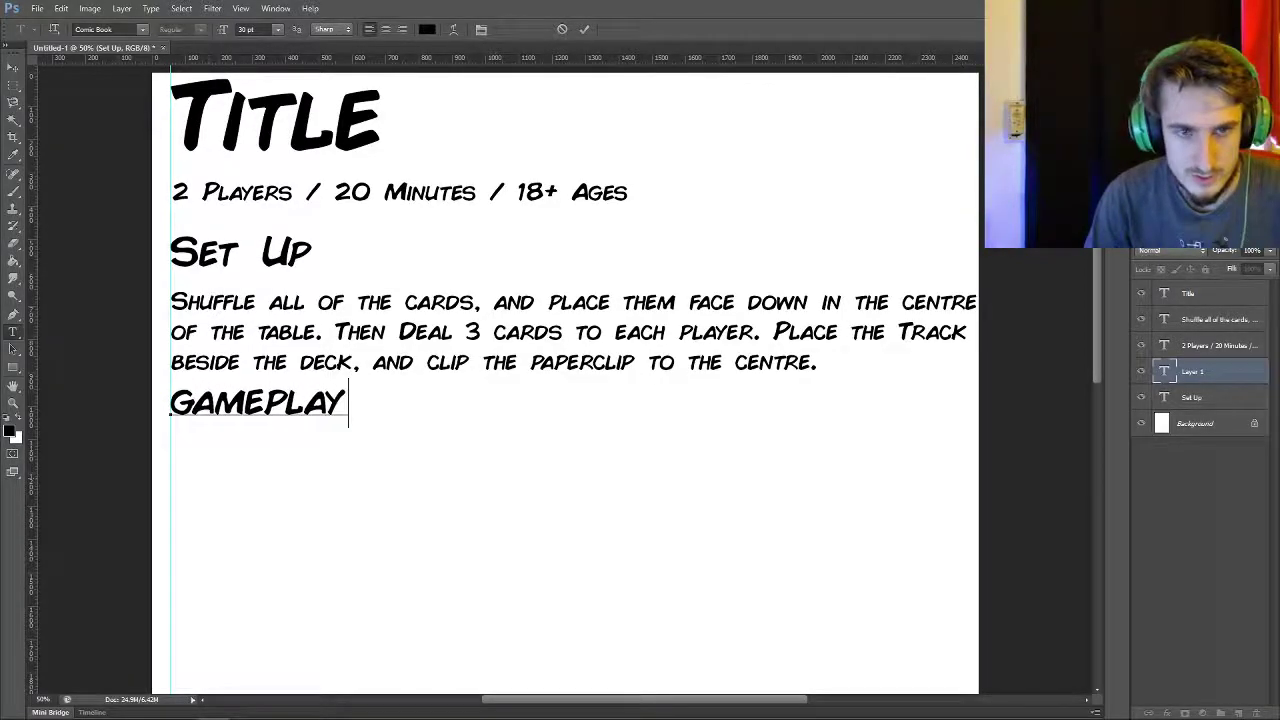
pyautogui.click(585, 30)
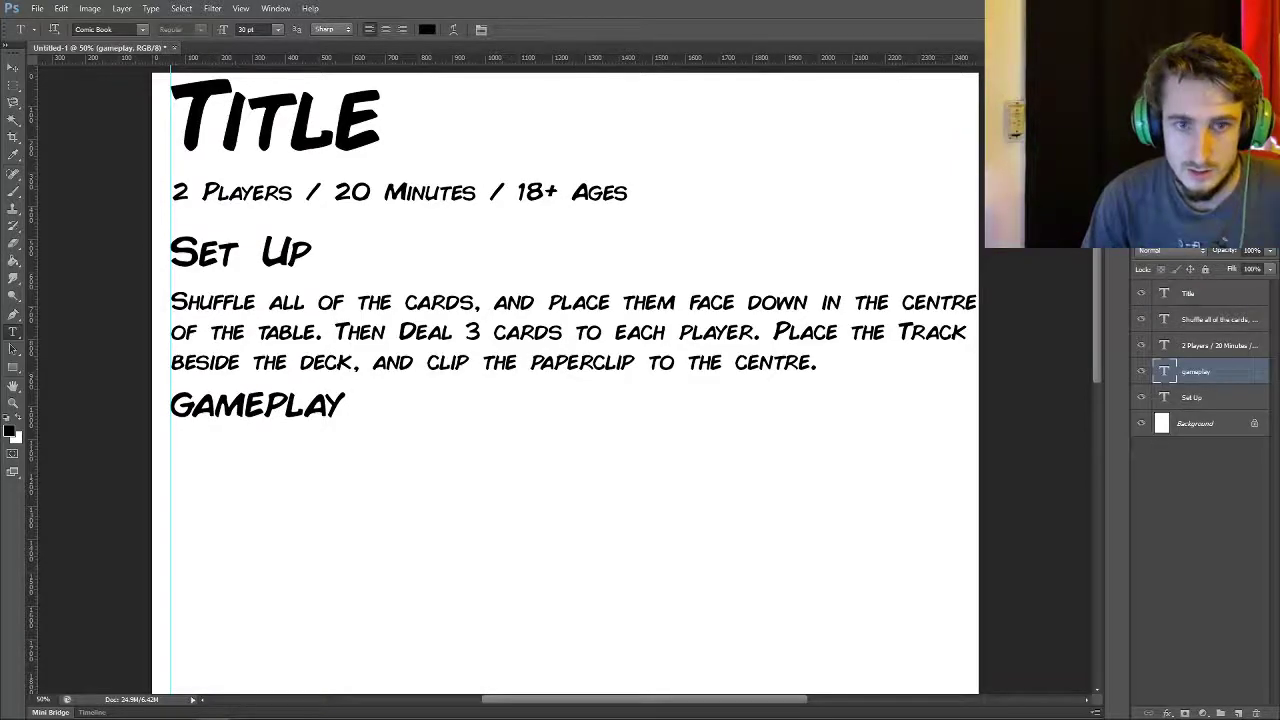
# - Start an 18 pt text layer below the gameplay heading reading "Starting with the last player to cancel a gym membership, each"
pyautogui.click(1218, 346)
pyautogui.click(1218, 319)
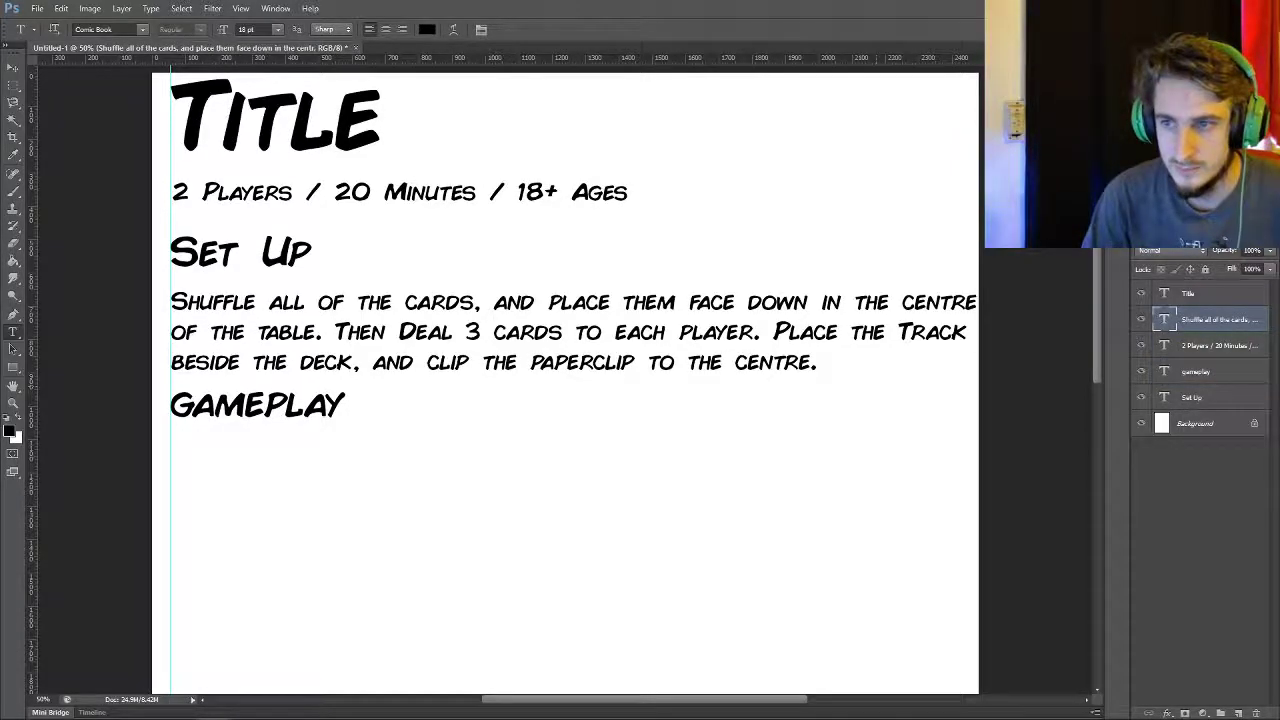
pyautogui.scroll(-1, 565, 380)
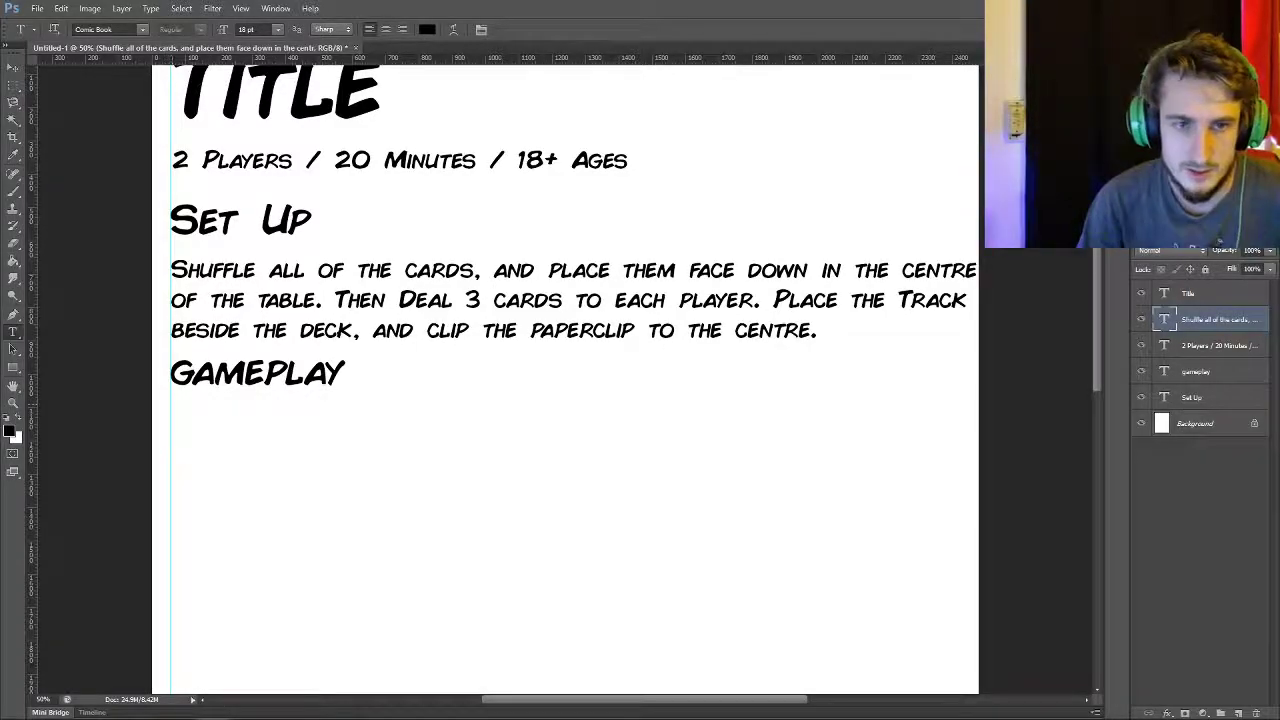
pyautogui.click(173, 404)
pyautogui.write('Starting ')
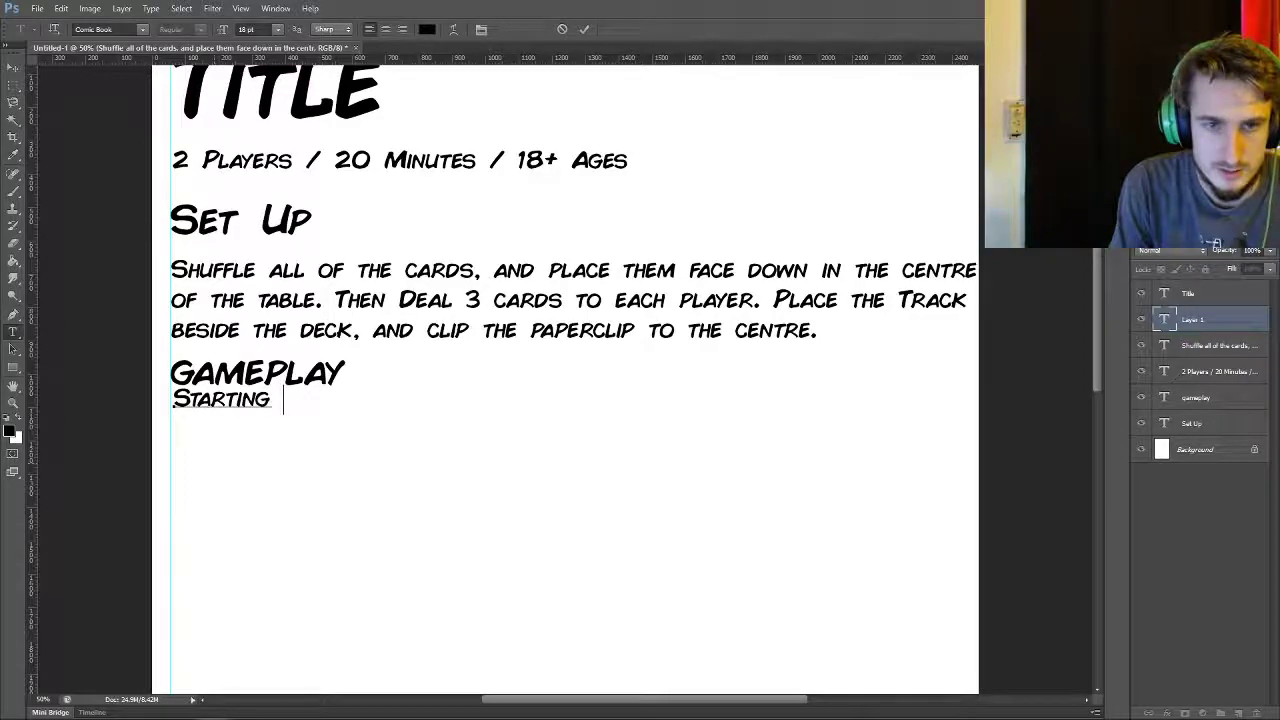
pyautogui.write('with the last pl')
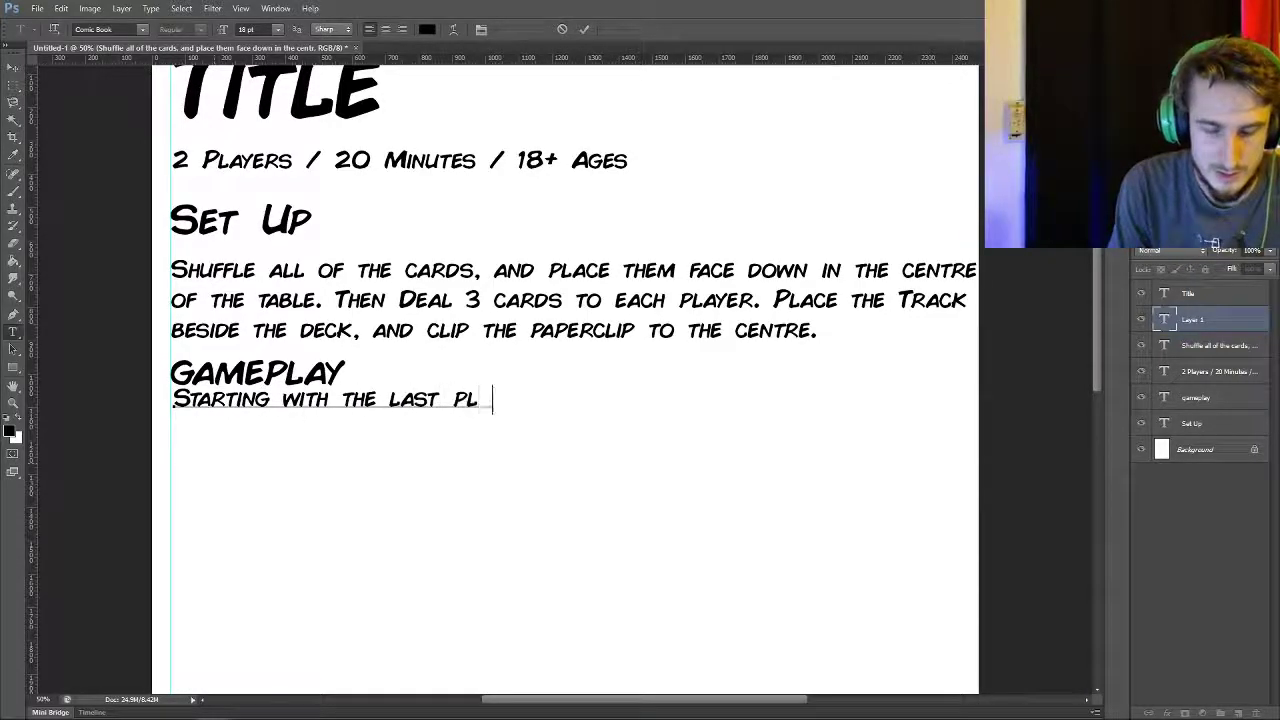
pyautogui.write('ayer to cancel')
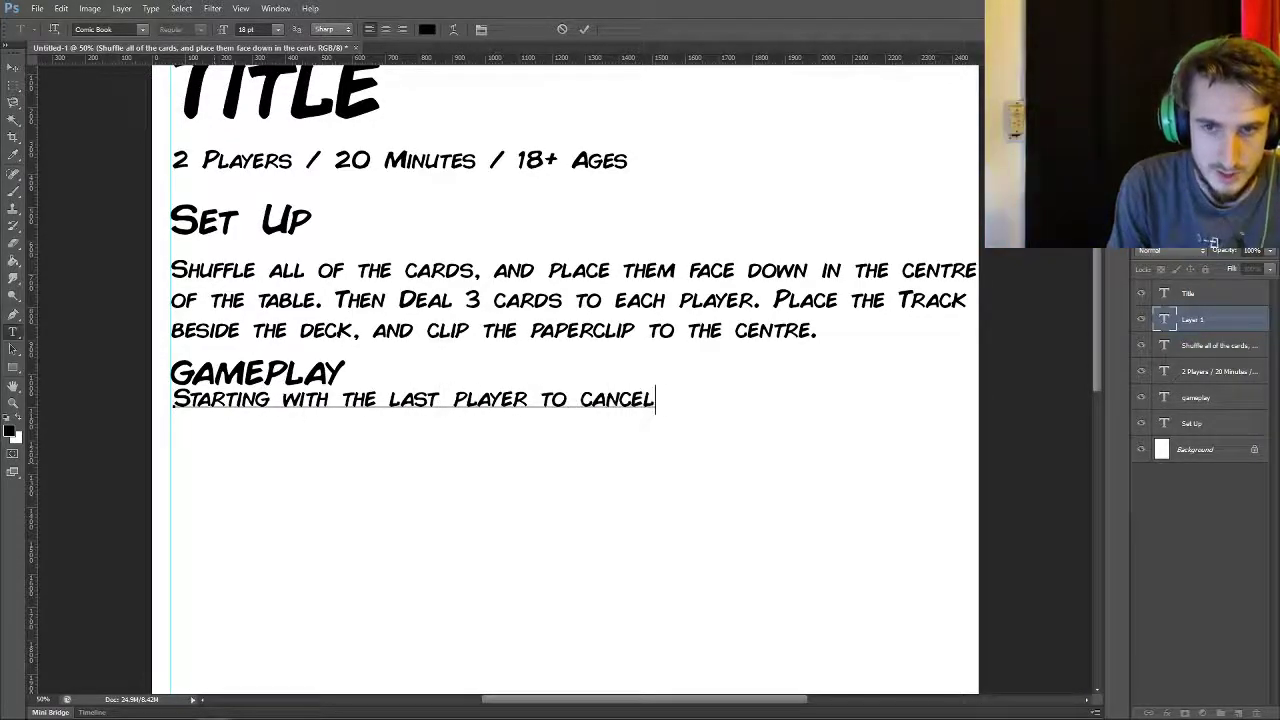
pyautogui.write(' a gym membership')
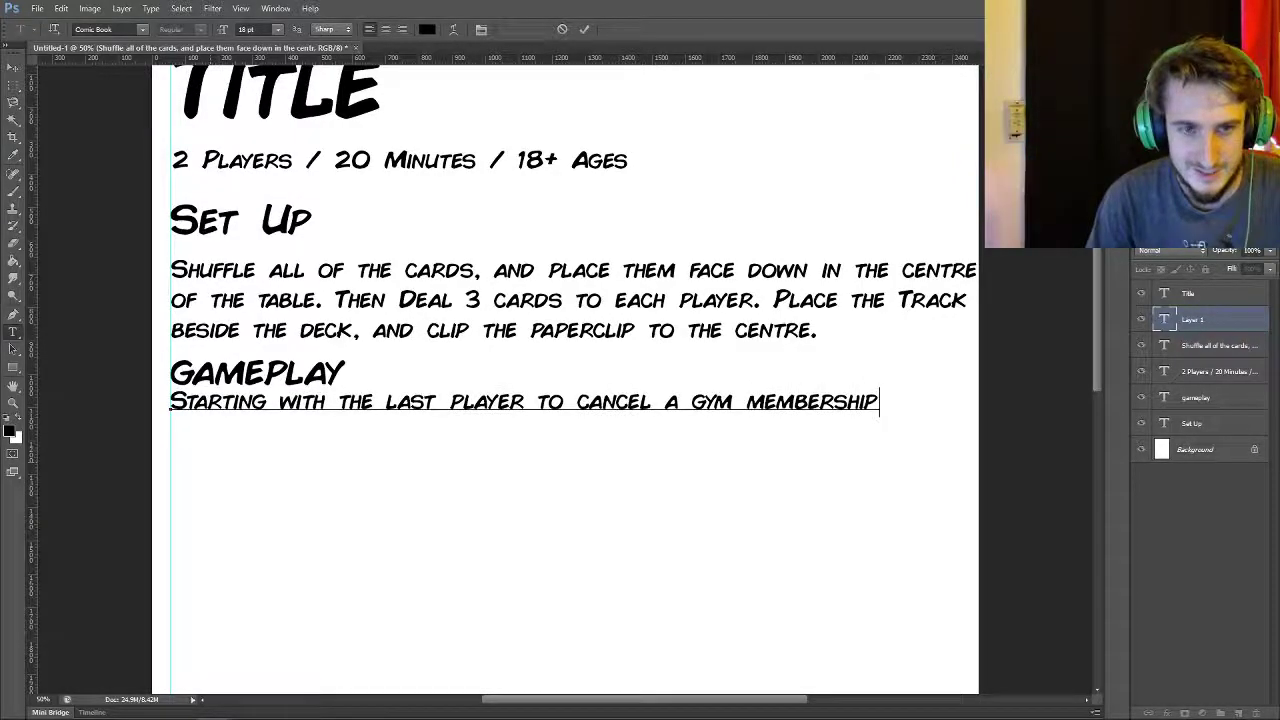
pyautogui.write(', each')
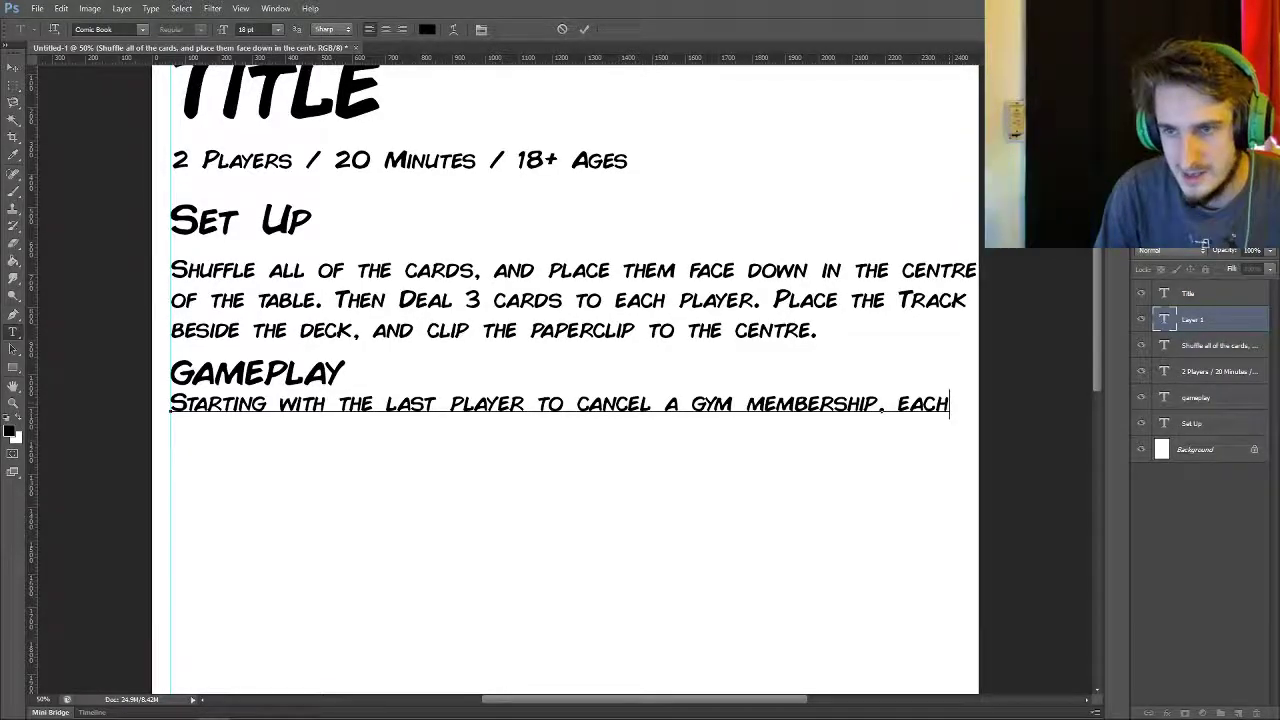
# - Replace the text below the gameplay heading with "gameplay is performed in a series of Phase as follows:", followed by a blank line
pyautogui.hotkey('ctrl', 'shift', 'Left')
pyautogui.hotkey('ctrl', 'shift', 'Left')
pyautogui.hotkey('ctrl', 'shift', 'Left')
pyautogui.hotkey('ctrl', 'shift', 'Left')
pyautogui.hotkey('ctrl', 'shift', 'Left')
pyautogui.hotkey('ctrl', 'shift', 'Left')
pyautogui.hotkey('ctrl', 'shift', 'Left')
pyautogui.hotkey('ctrl', 'shift', 'Left')
pyautogui.hotkey('ctrl', 'shift', 'Left')
pyautogui.hotkey('ctrl', 'shift', 'Left')
pyautogui.hotkey('ctrl', 'shift', 'Left')
pyautogui.write('Gameplay is performed in a series of Phasea')
pyautogui.press('BackSpace')
pyautogui.write('as ')
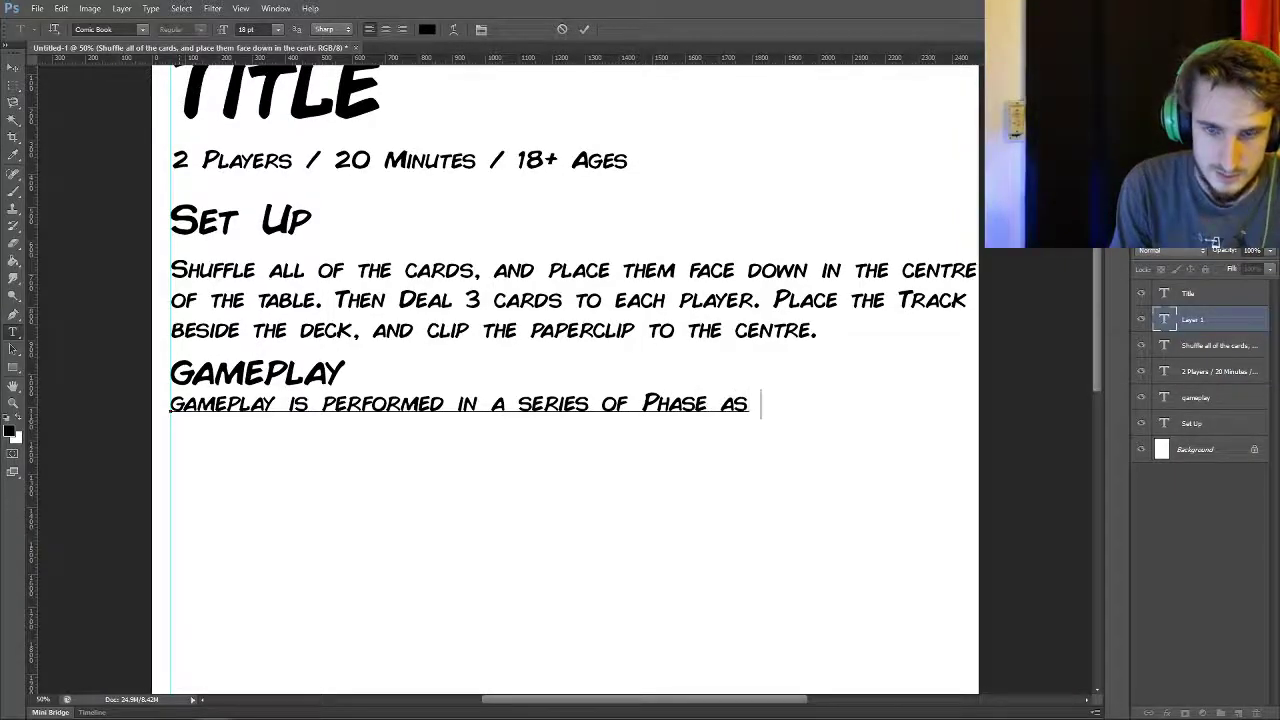
pyautogui.write('follows:')
pyautogui.press('Return')
pyautogui.press('Return')
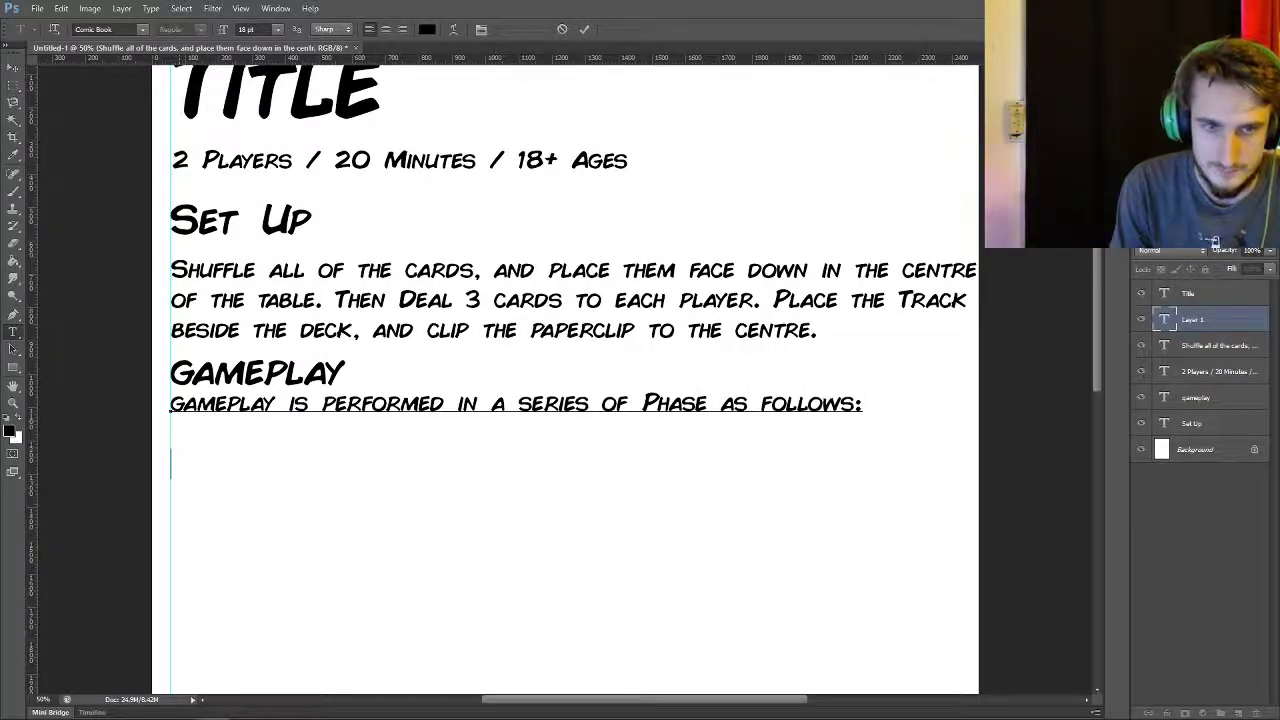
# - Add the line "Phase 1: Both players draw 2 cards." below the gameplay introduction, followed by a line break
pyautogui.write('Phase 1: Both players')
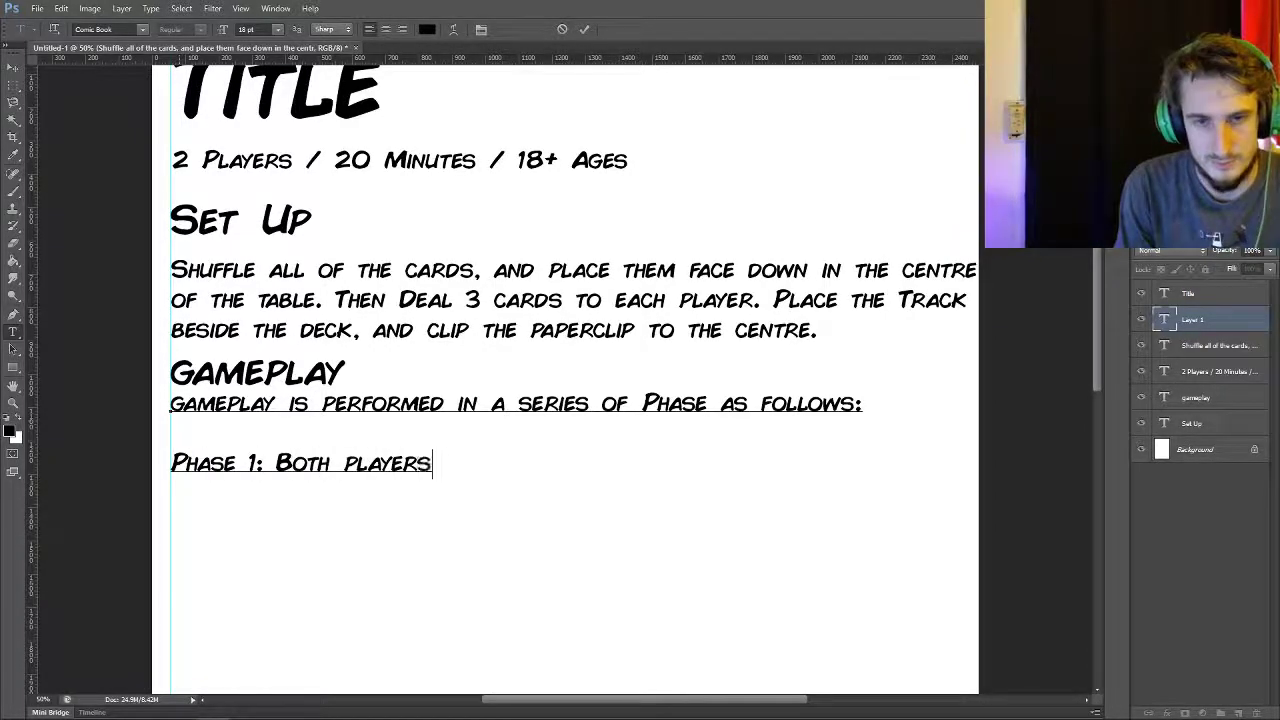
pyautogui.write(' draw 2 c')
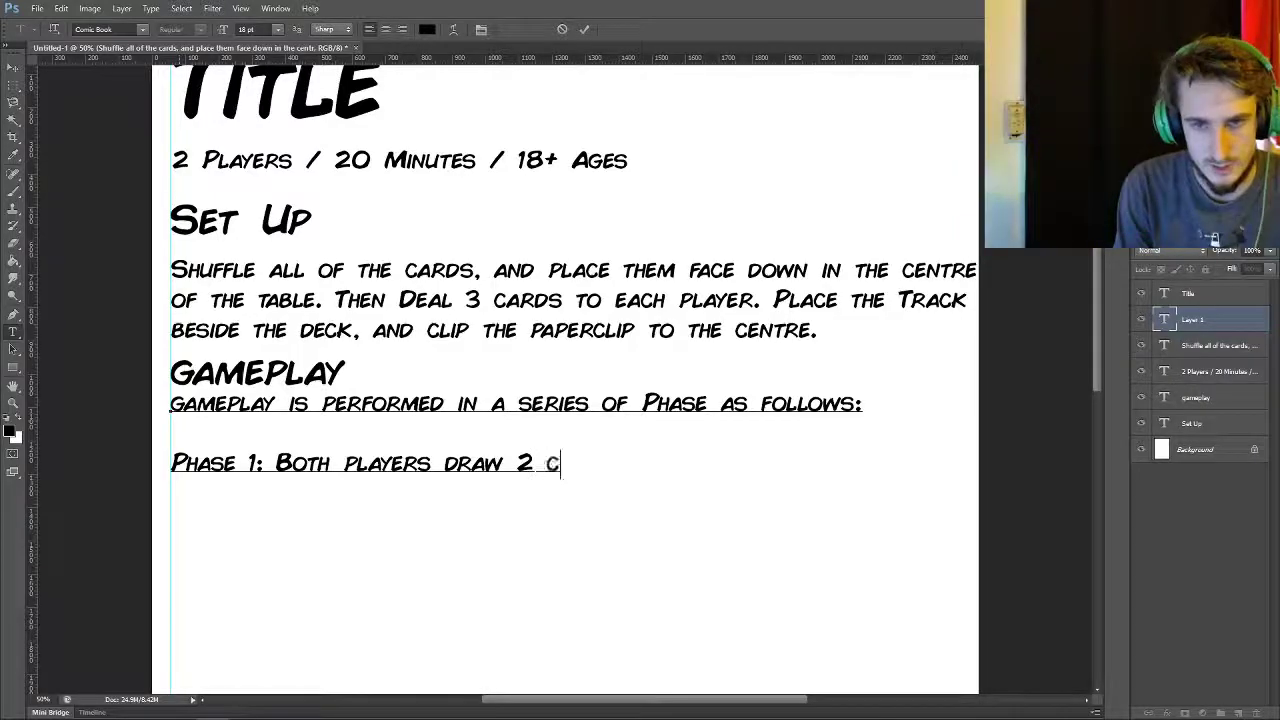
pyautogui.write('ards.')
pyautogui.press('Return')
# - Write the Phase 2 rule as "Phase 2: Both players choose a card from their hand, to reveal simultaneously"
pyautogui.write('Pha')
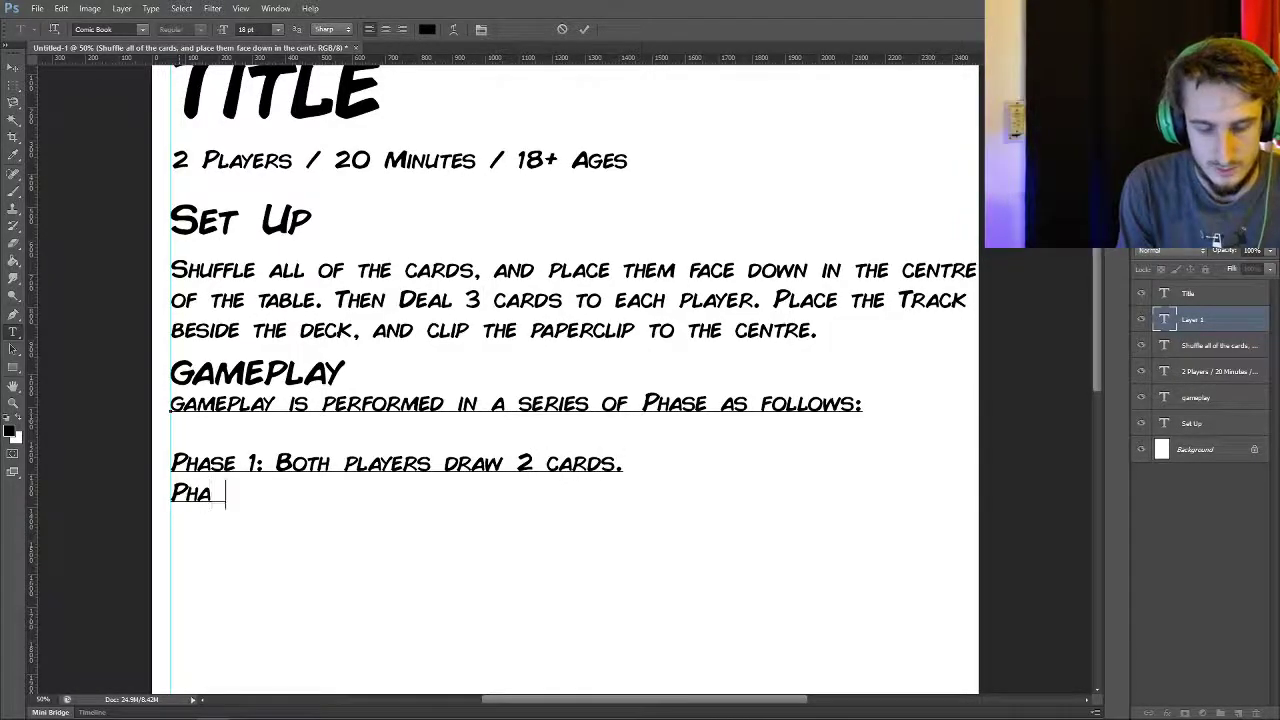
pyautogui.write('se 2: Bo')
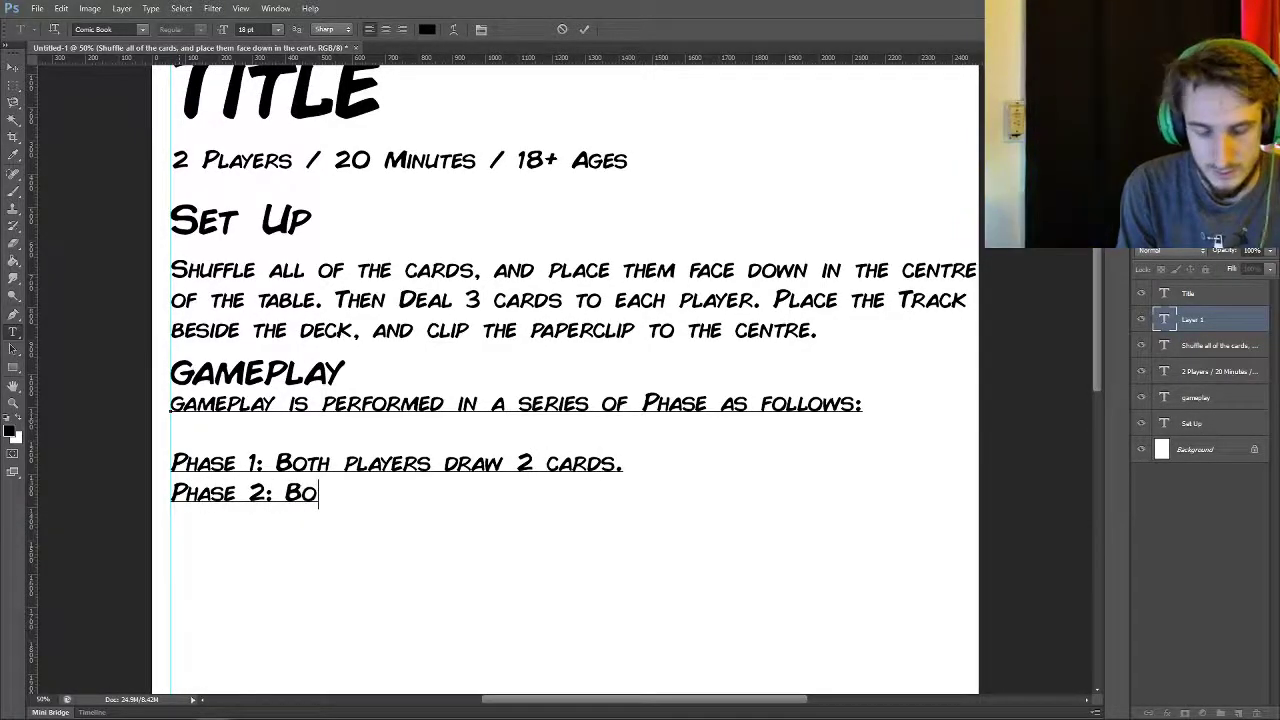
pyautogui.write('th players choose a')
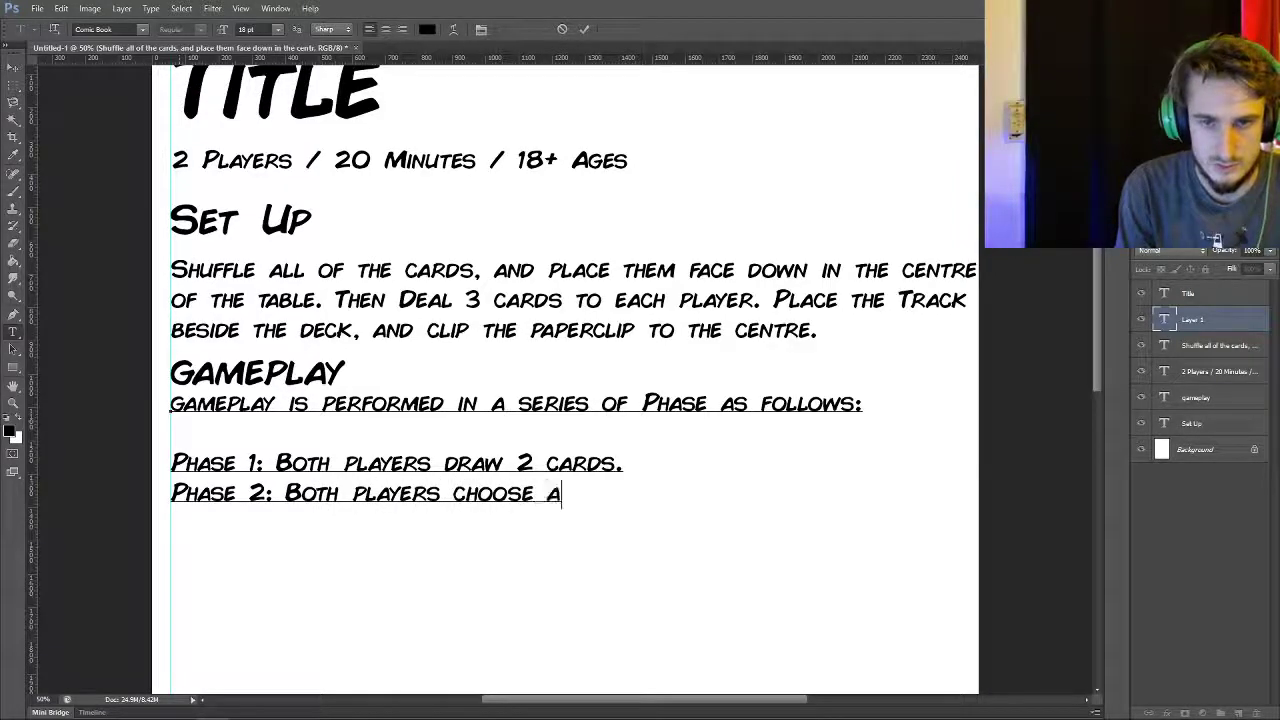
pyautogui.write(' card from their hand.')
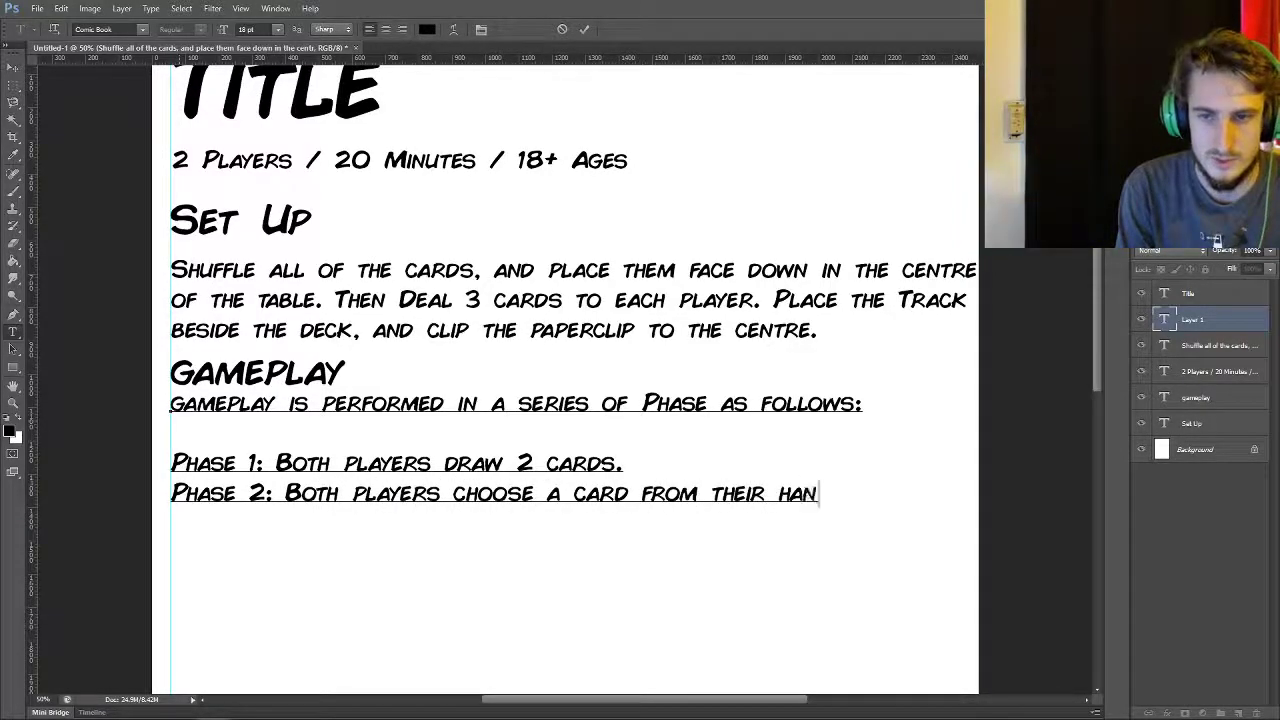
pyautogui.press('BackSpace')
pyautogui.press('BackSpace')
pyautogui.write(', to reveal')
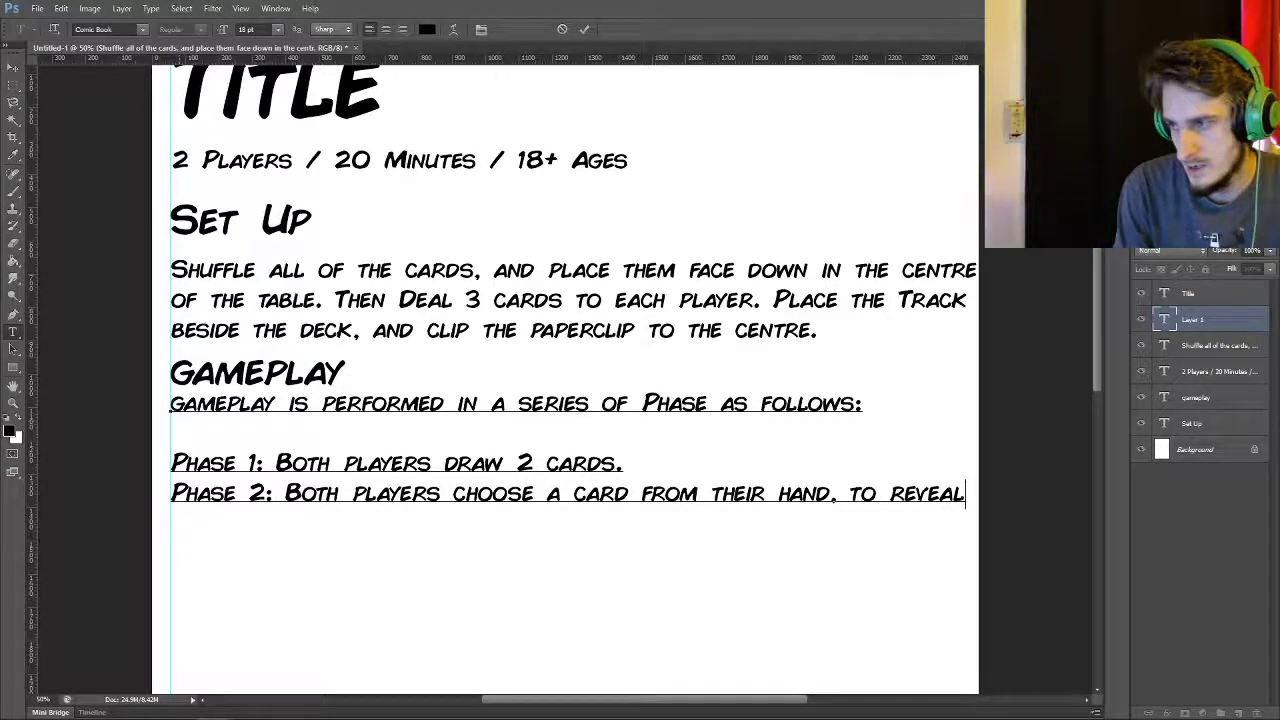
pyautogui.write(' simult')
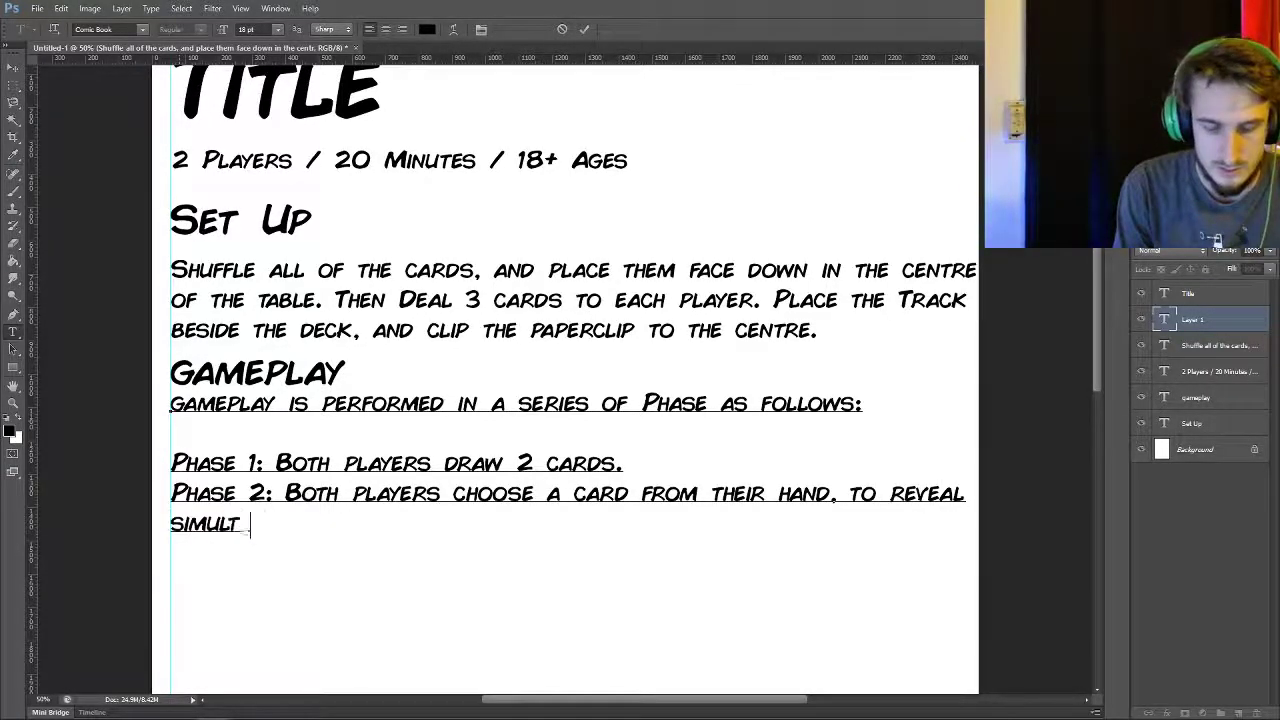
pyautogui.write('aneousll')
pyautogui.press('BackSpace')
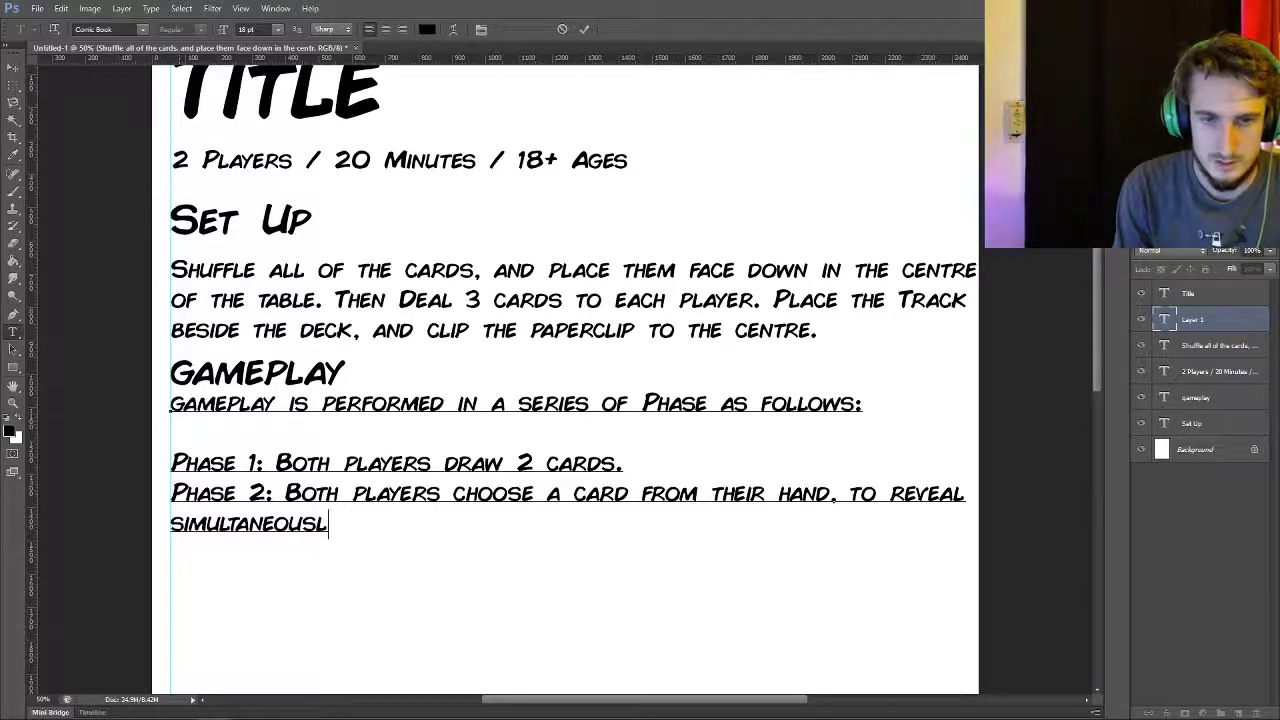
pyautogui.write('y')
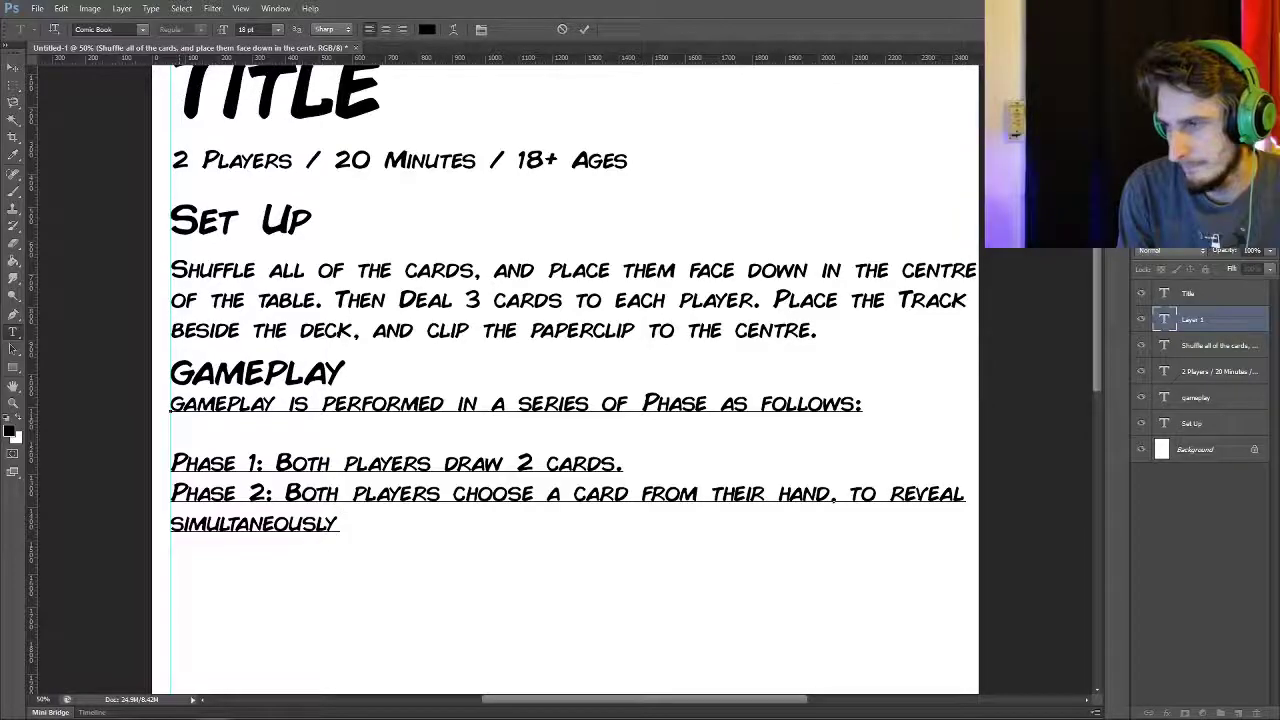
# - Extend Phase 2 with ". The player who's card has a higher number, takes both cards." and a line break
pyautogui.write('. The player')
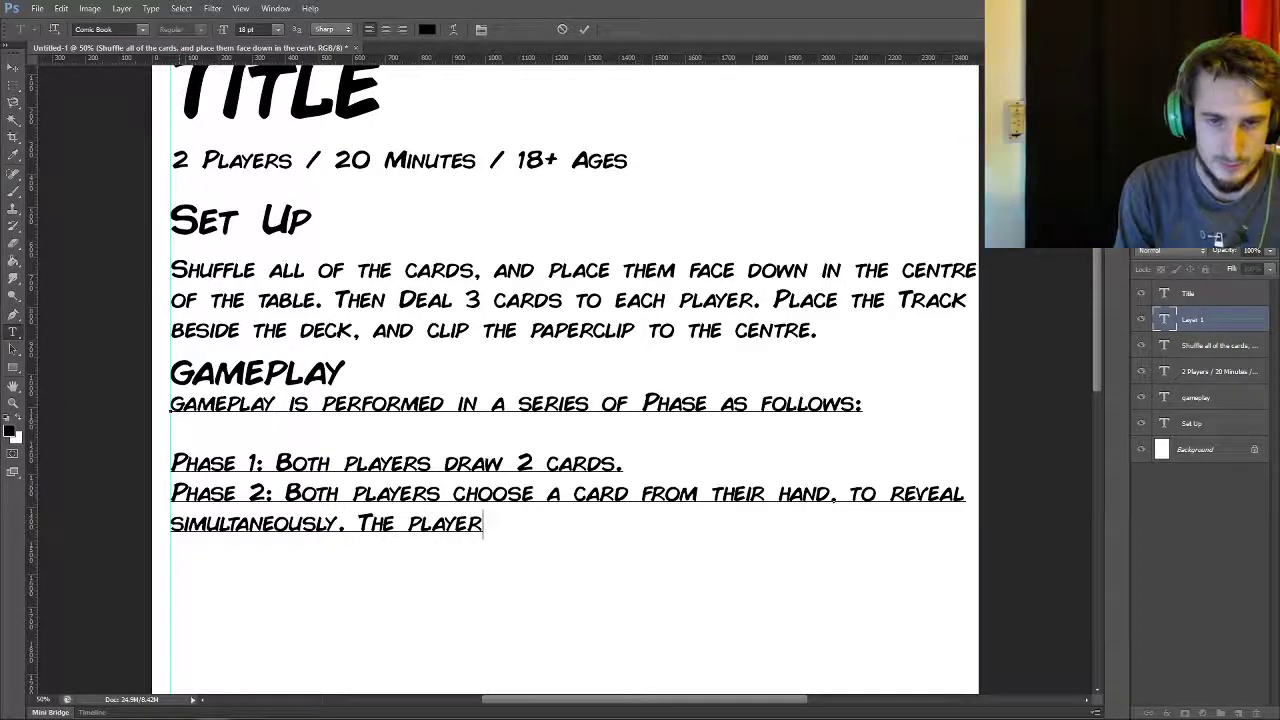
pyautogui.write(" who's card has a ")
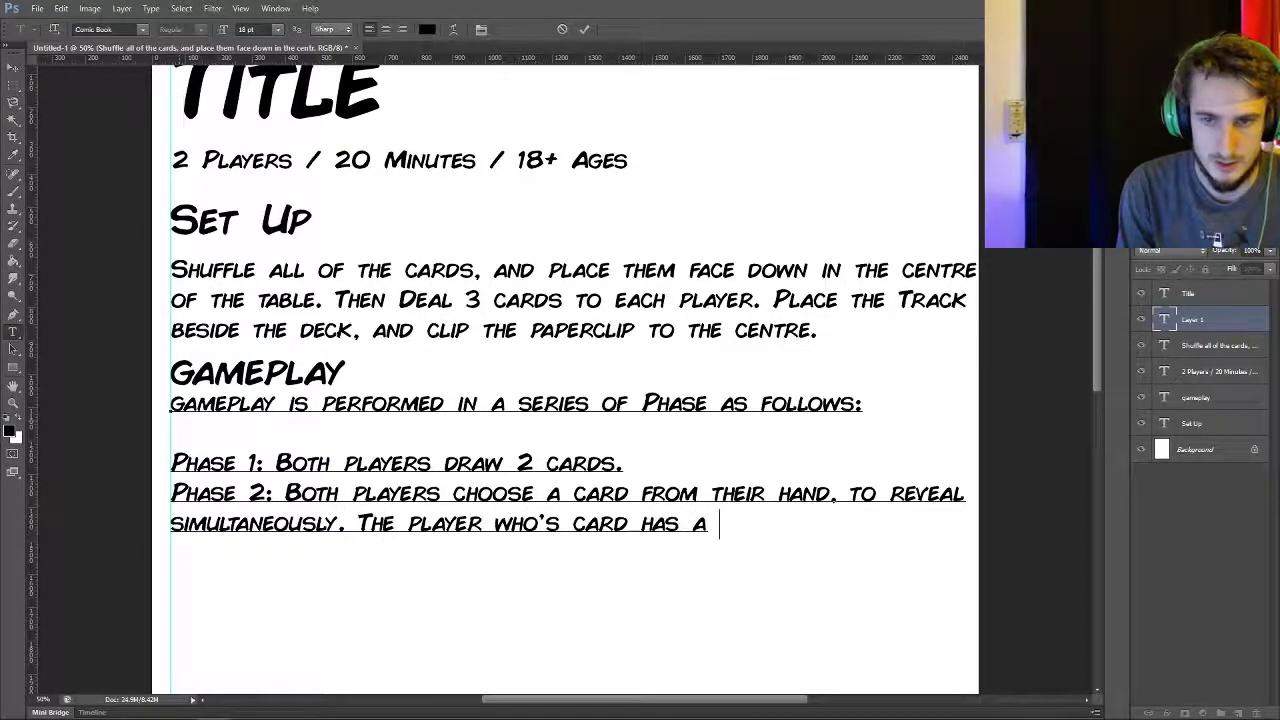
pyautogui.write('higher number, ')
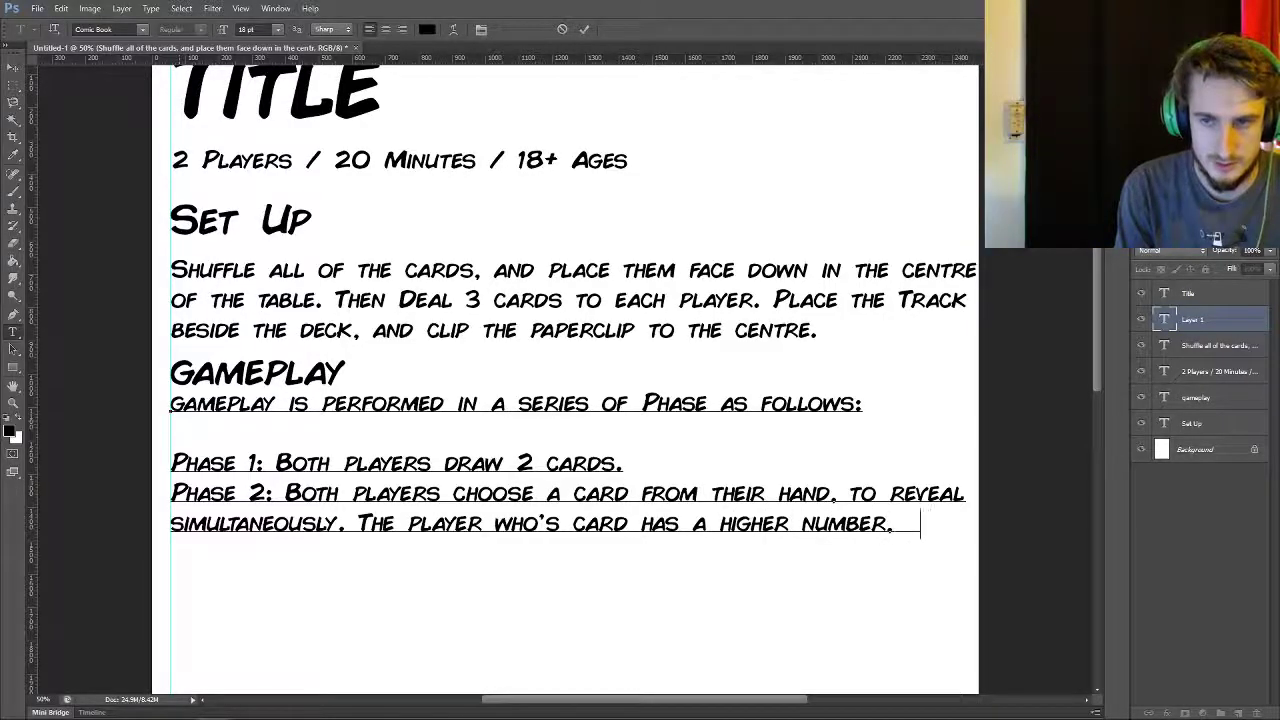
pyautogui.write('takes both cards.')
pyautogui.press('Return')
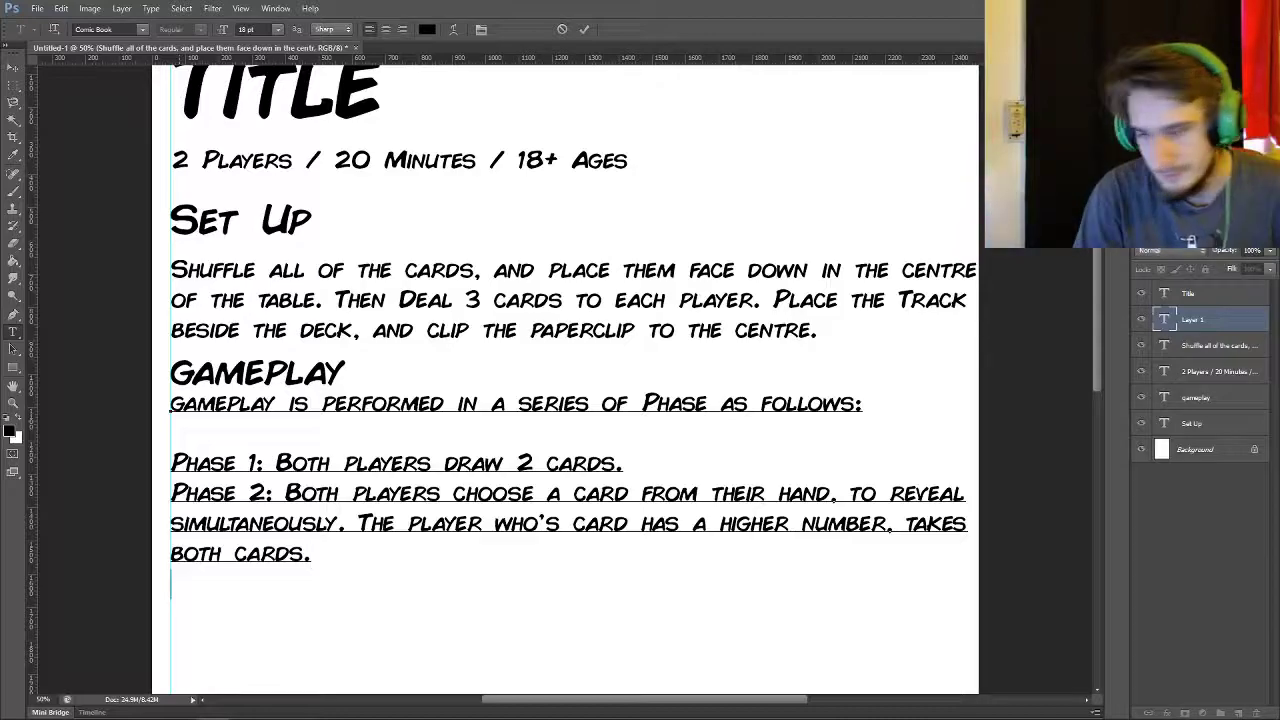
# - Begin the next rule below Phase 2 with "Phase 3: Players check their hands for sets."
pyautogui.write('Phase 3:')
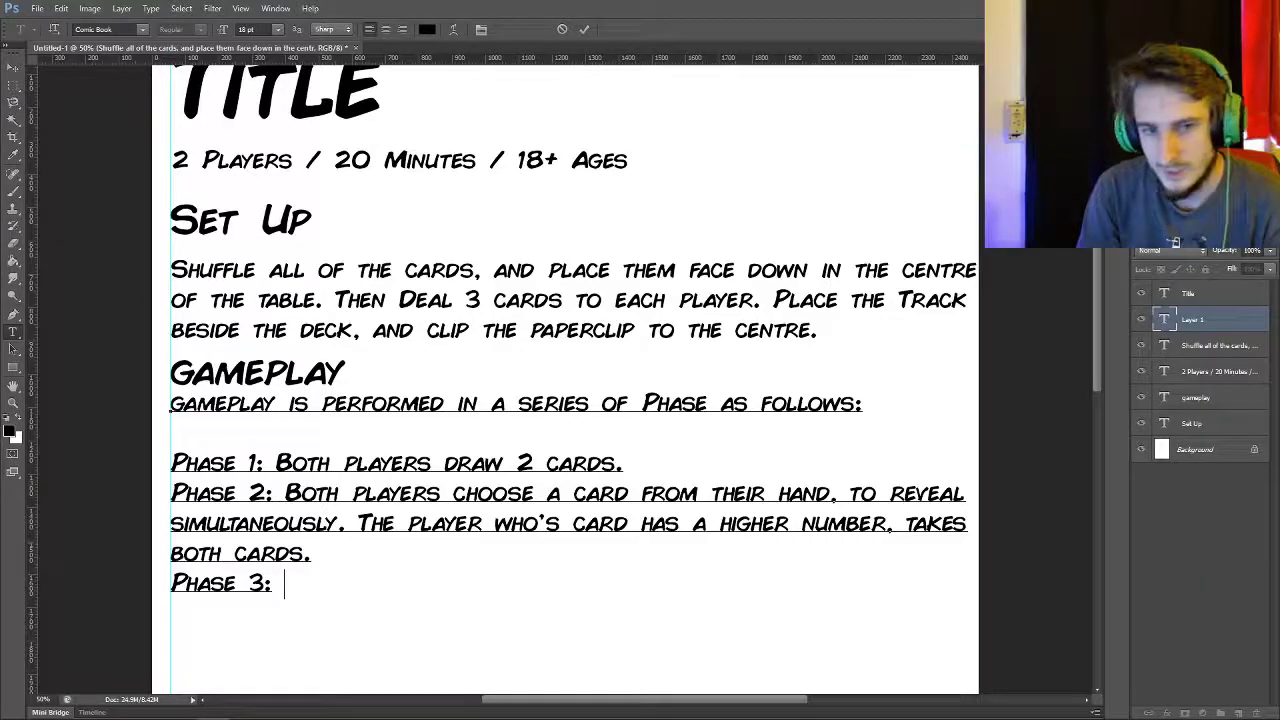
pyautogui.write('Play')
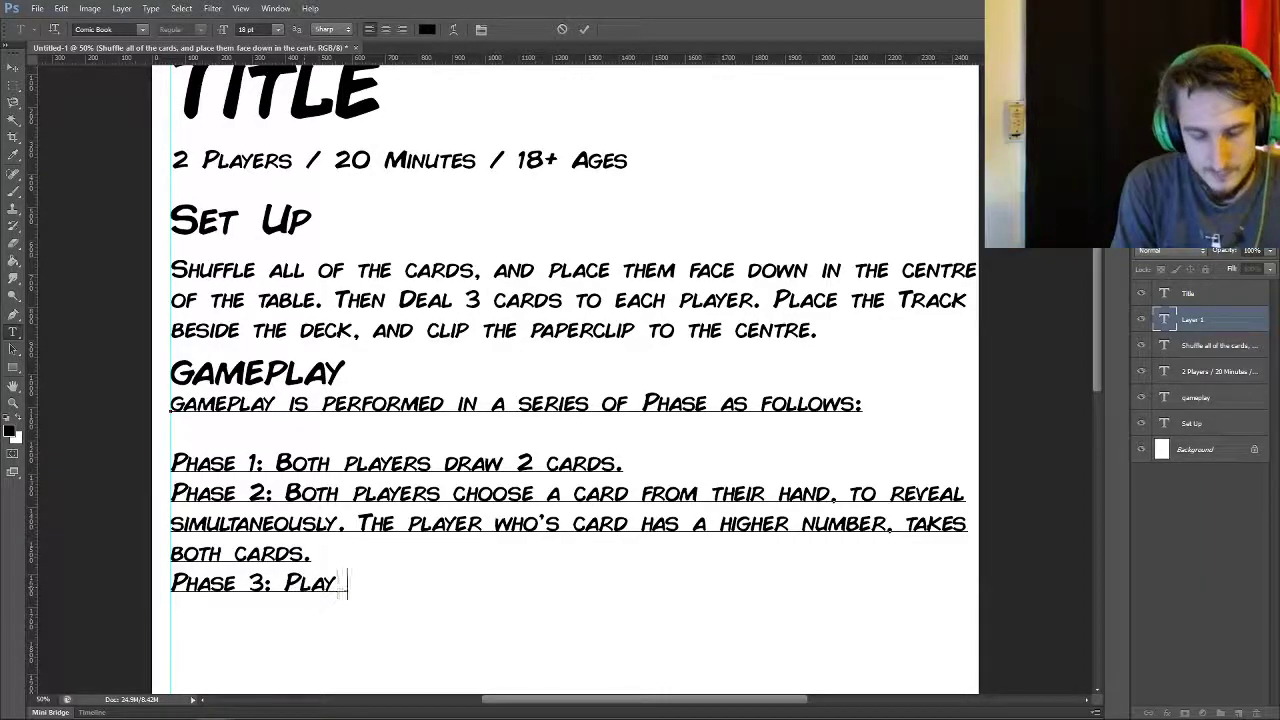
pyautogui.press('BackSpace')
pyautogui.write('ers check their hands for ')
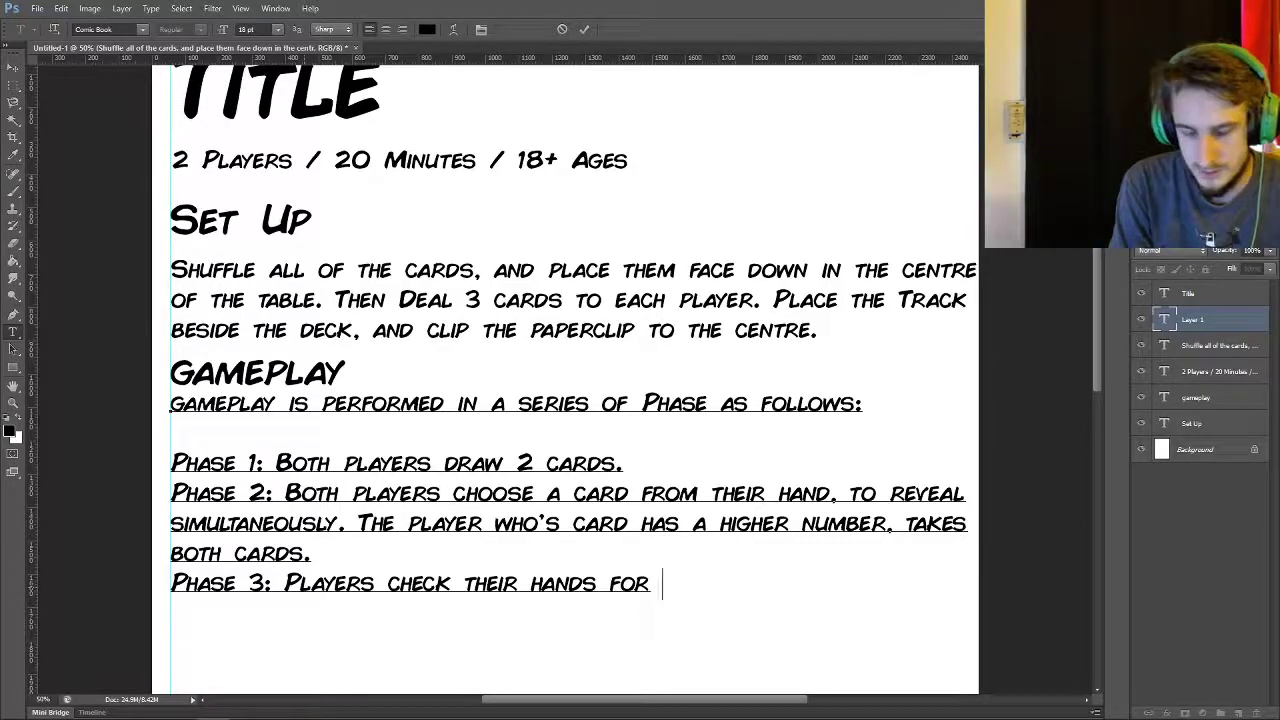
pyautogui.write('sets. If a player ha')
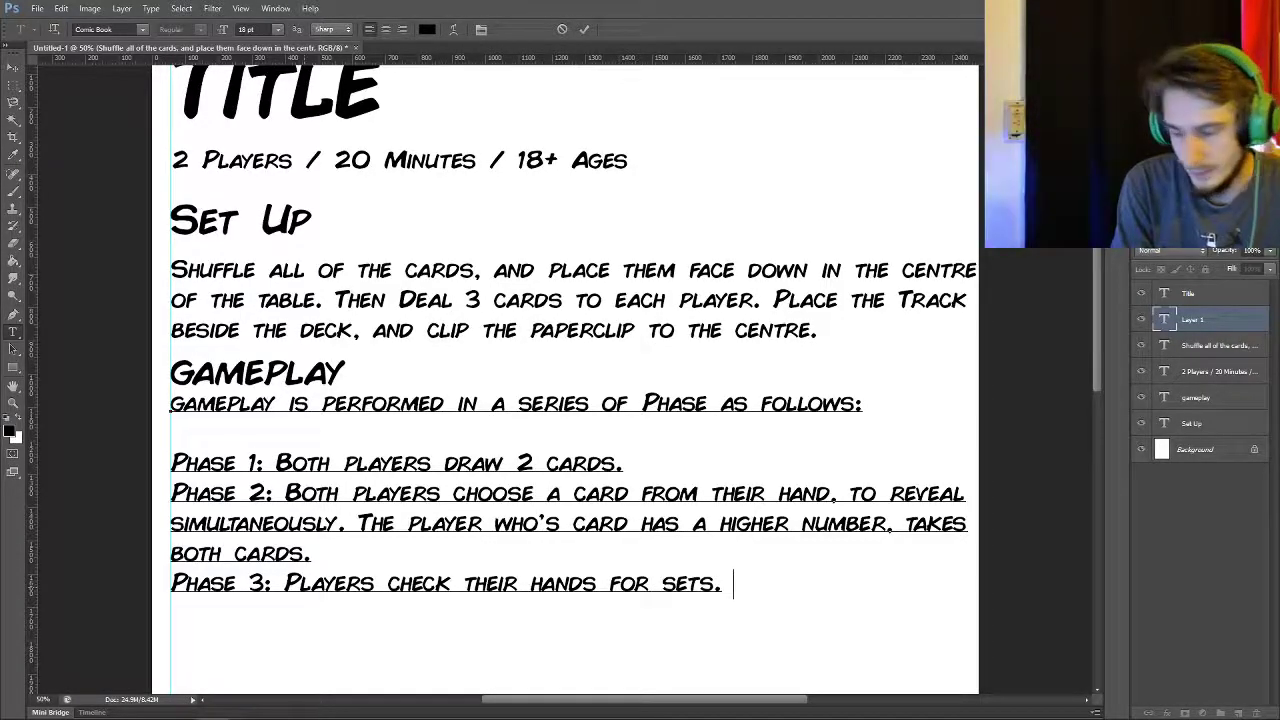
# - Continue Phase 3 with "If a player has a set of four cards that share a colour, or share a number, they can be discarded."
pyautogui.write('s ')
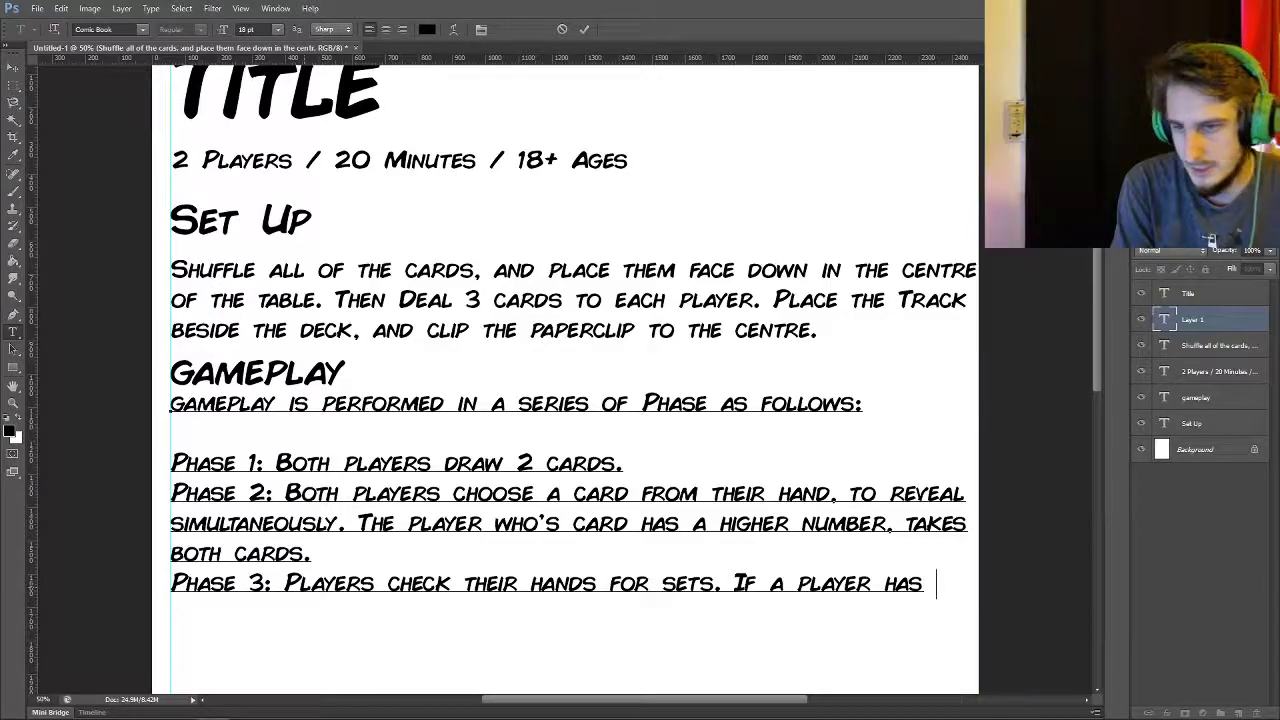
pyautogui.write('a set of ')
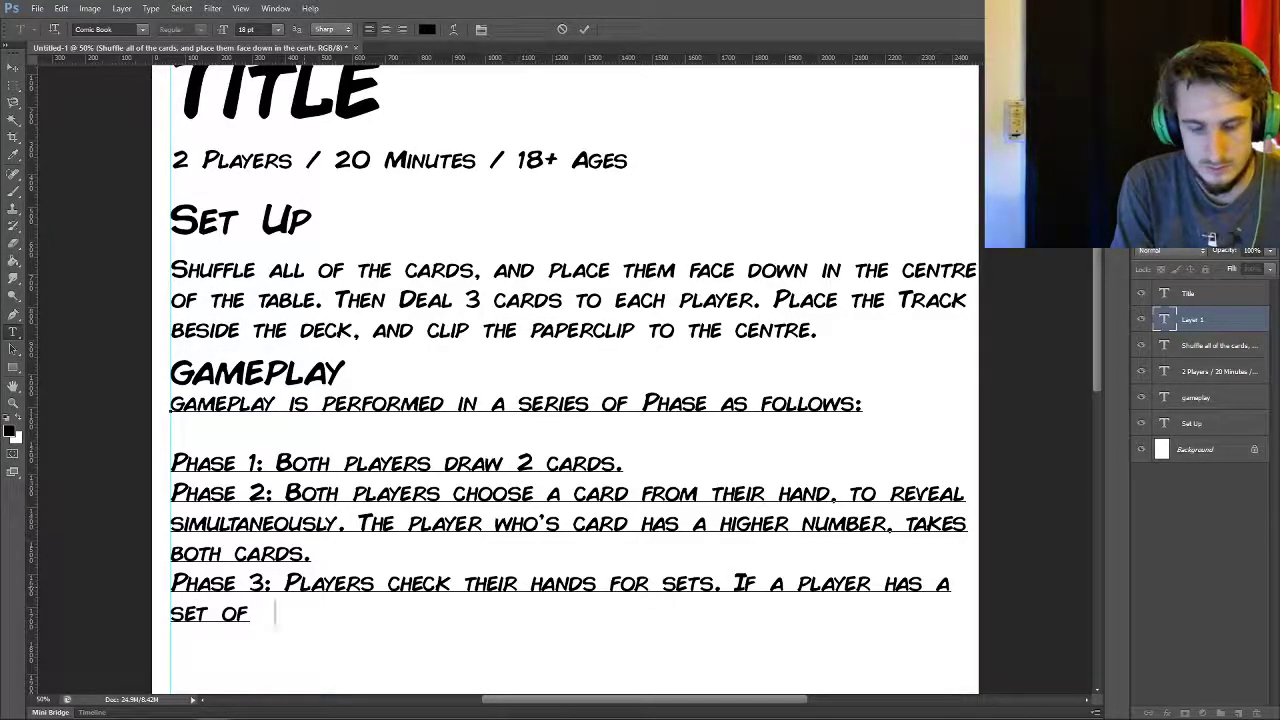
pyautogui.write('four cards that ')
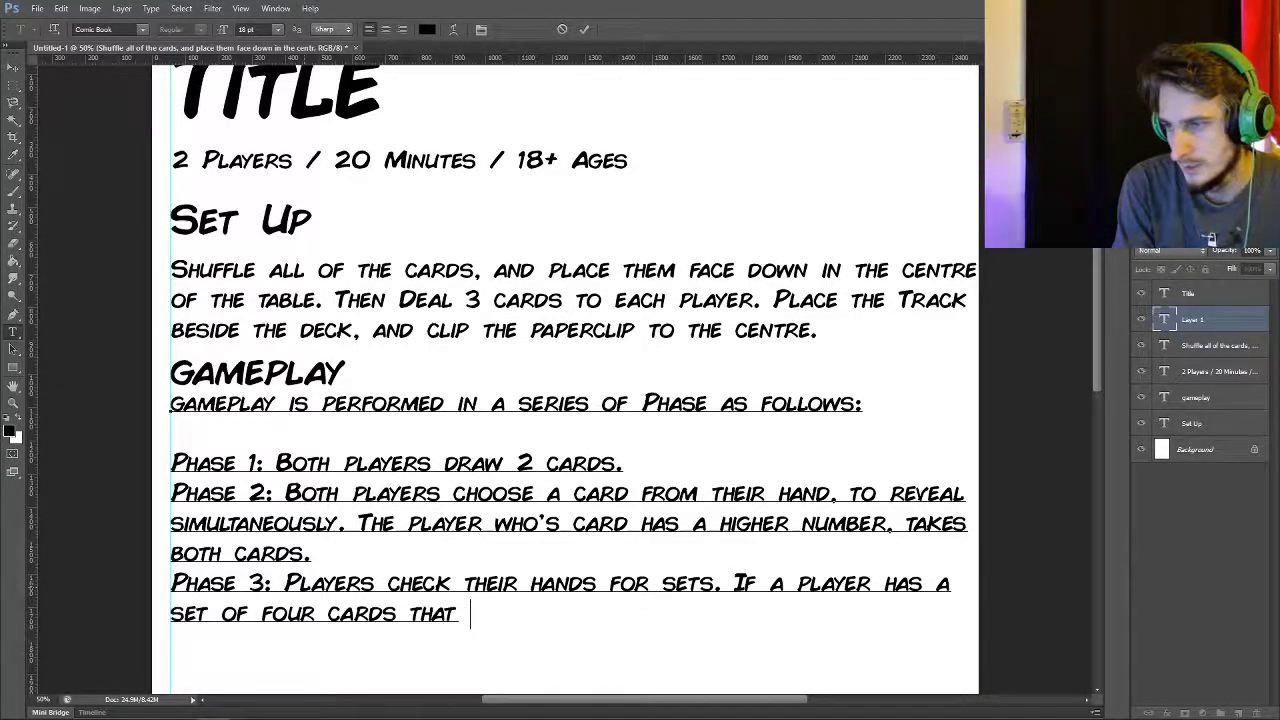
pyautogui.write('share a colo')
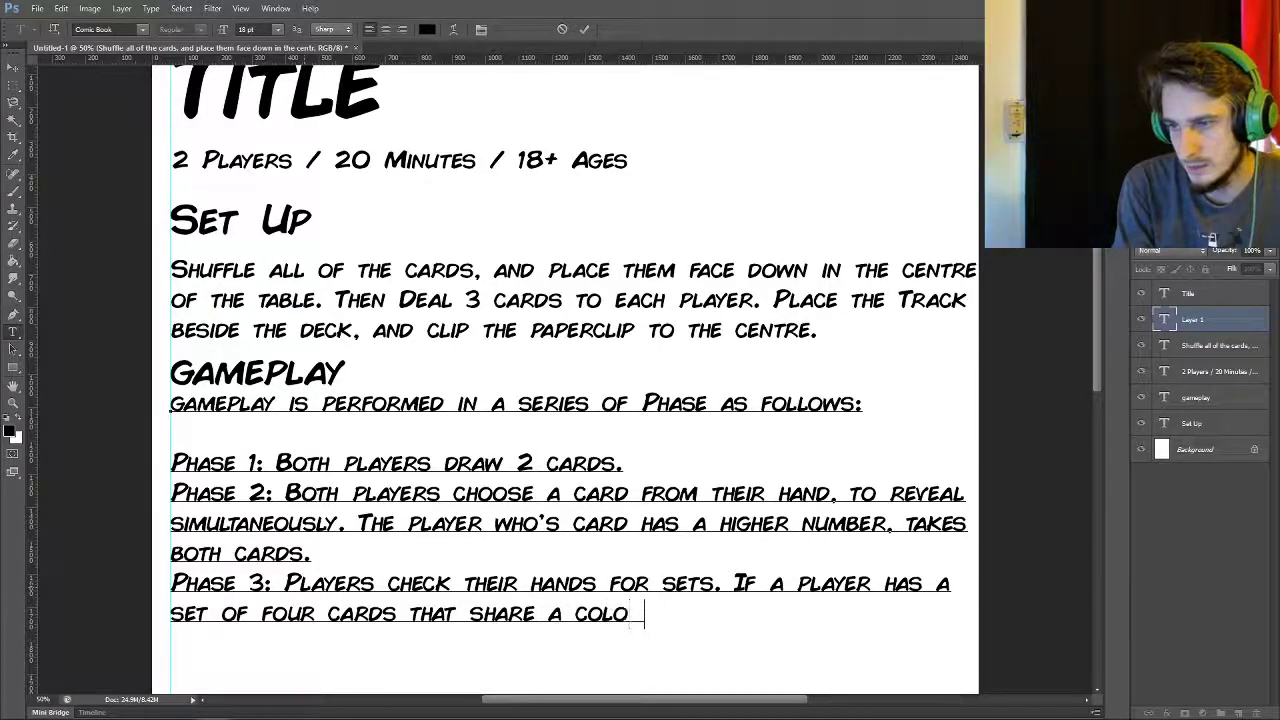
pyautogui.write('ur, or share a')
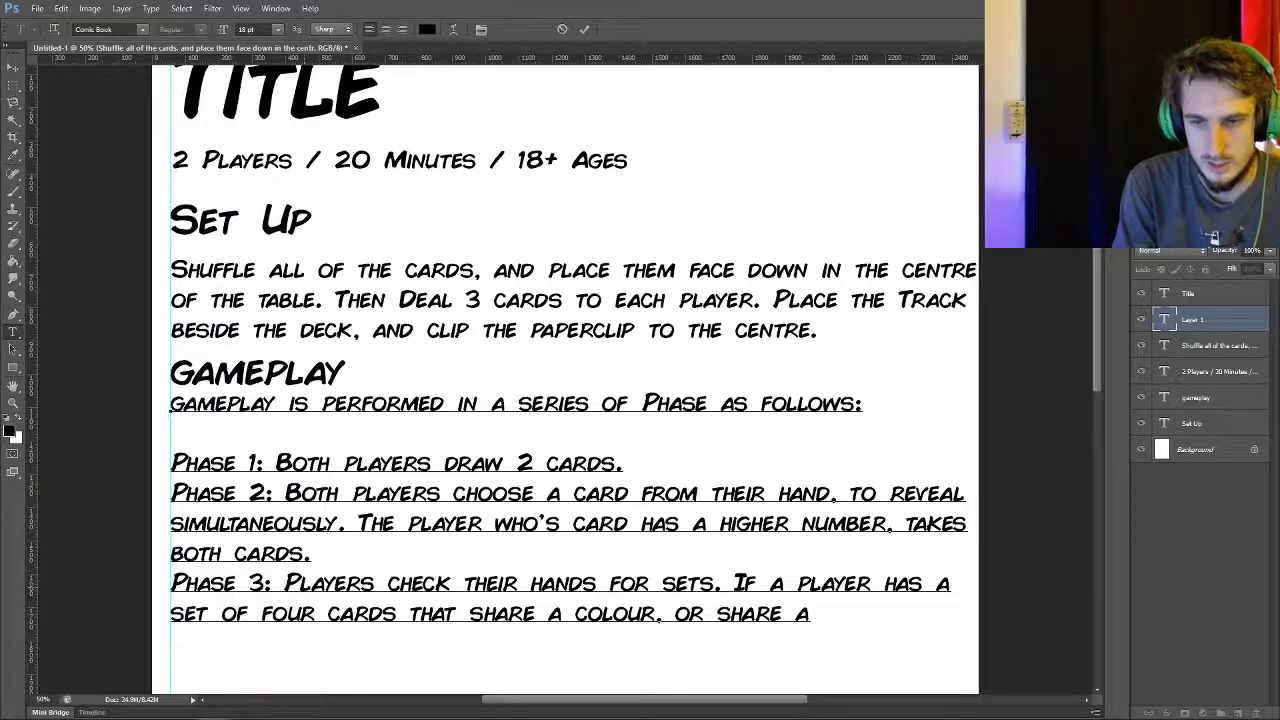
pyautogui.write(' n umber,')
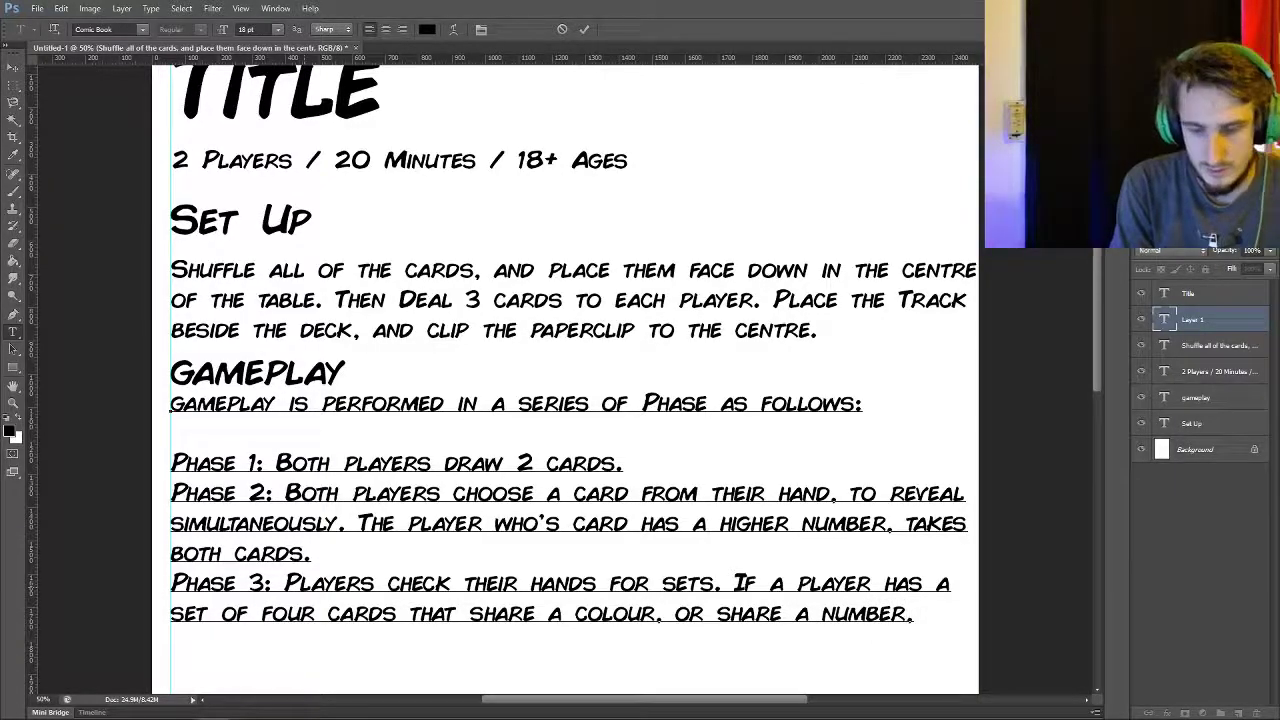
pyautogui.write('they can be d')
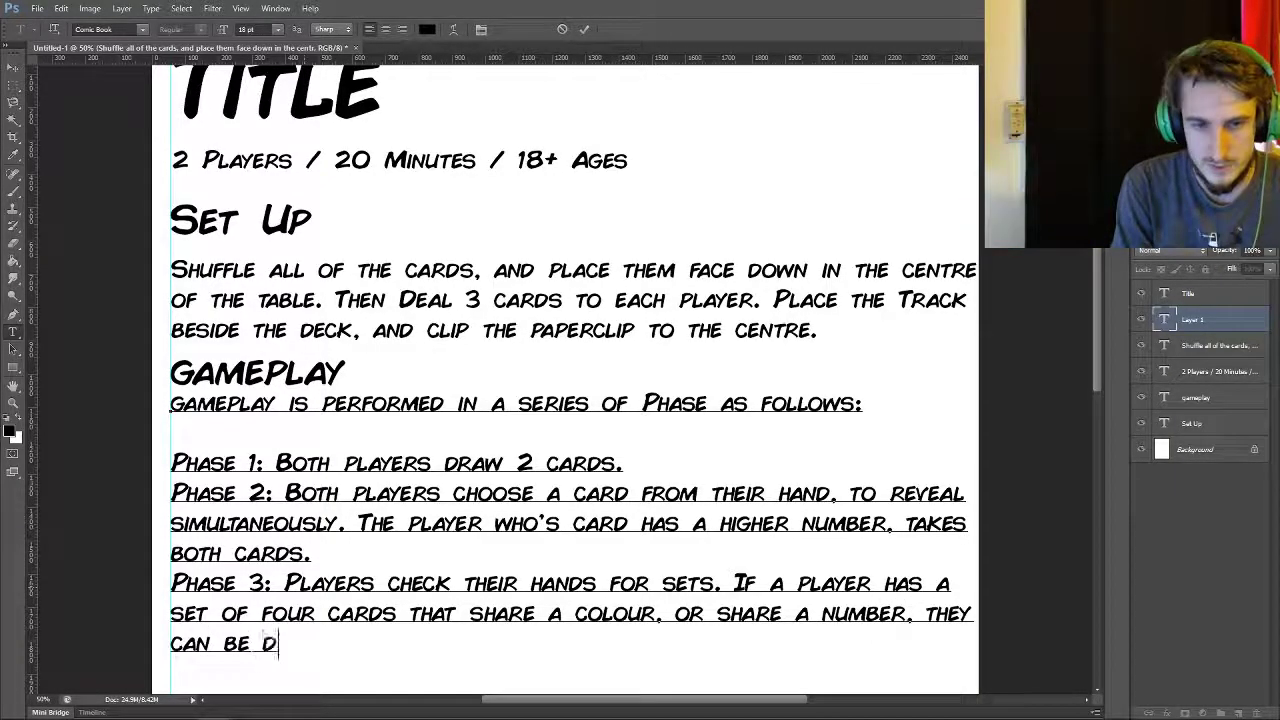
pyautogui.write('iscarded.')
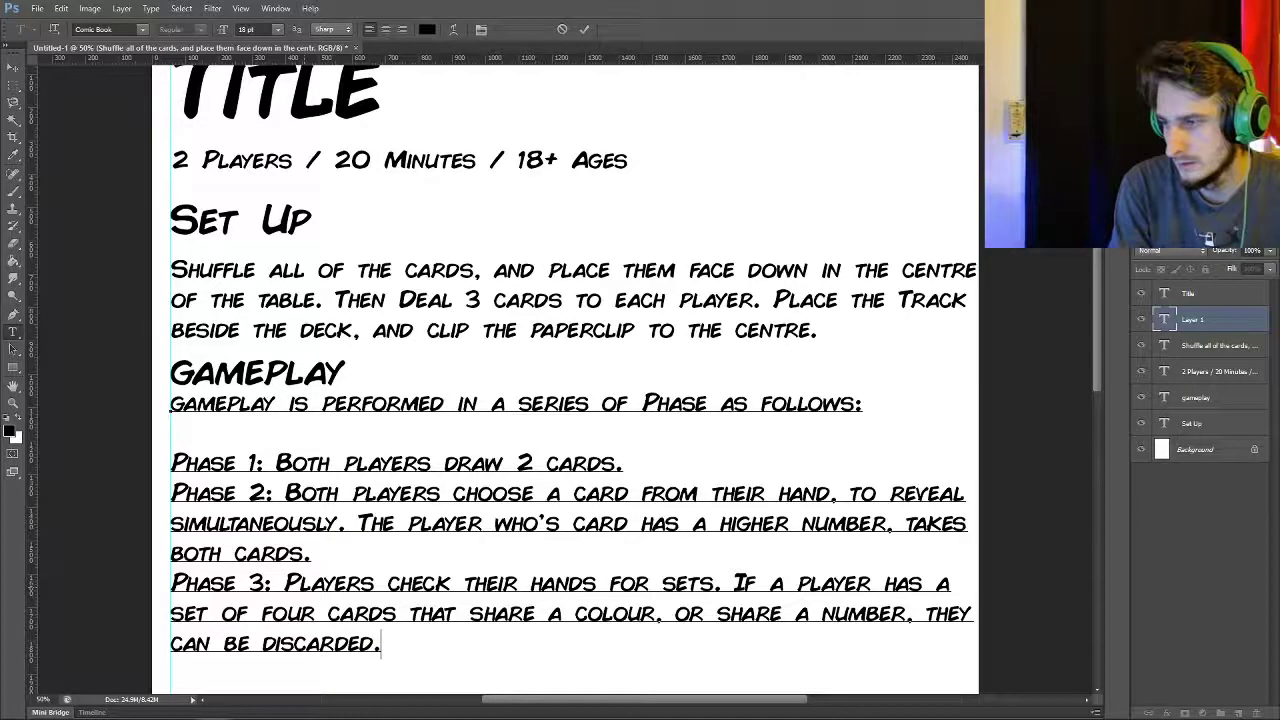
# - Finish Phase 3 with the sentence "When a set is discarded move the track one space towards your victory."
pyautogui.write(' W')
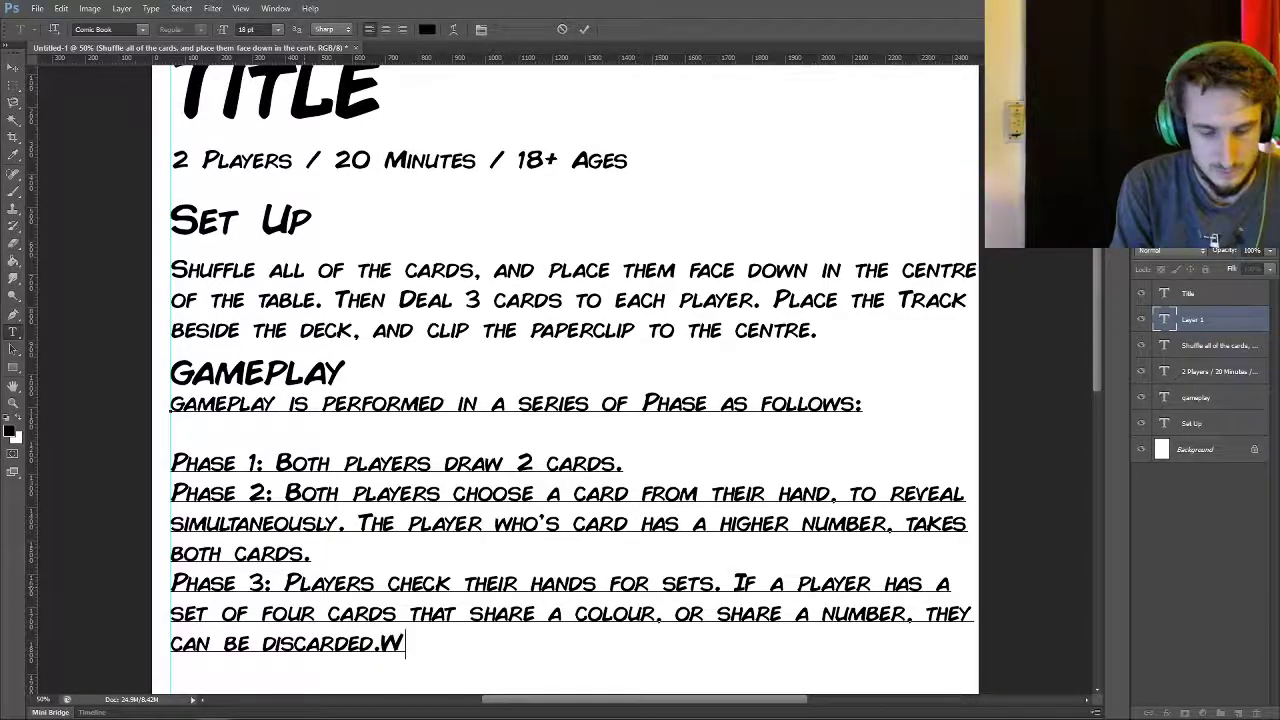
pyautogui.write('hen a set is')
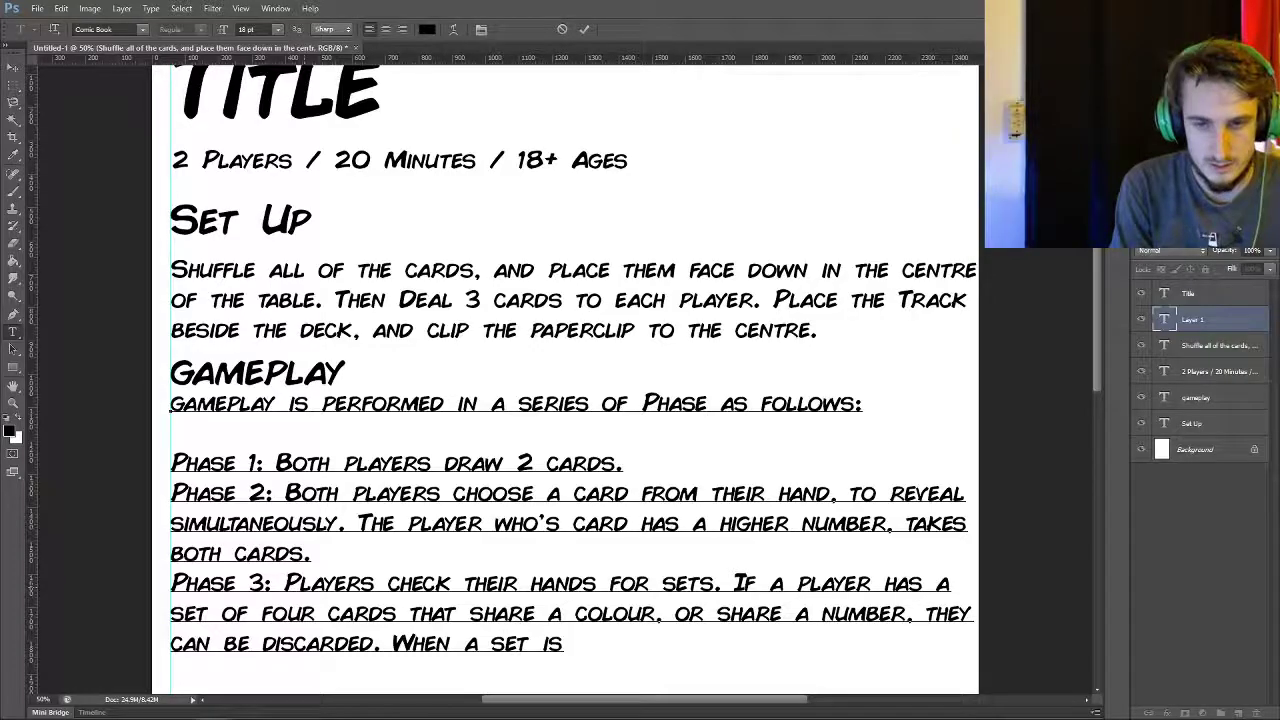
pyautogui.write(' discareed')
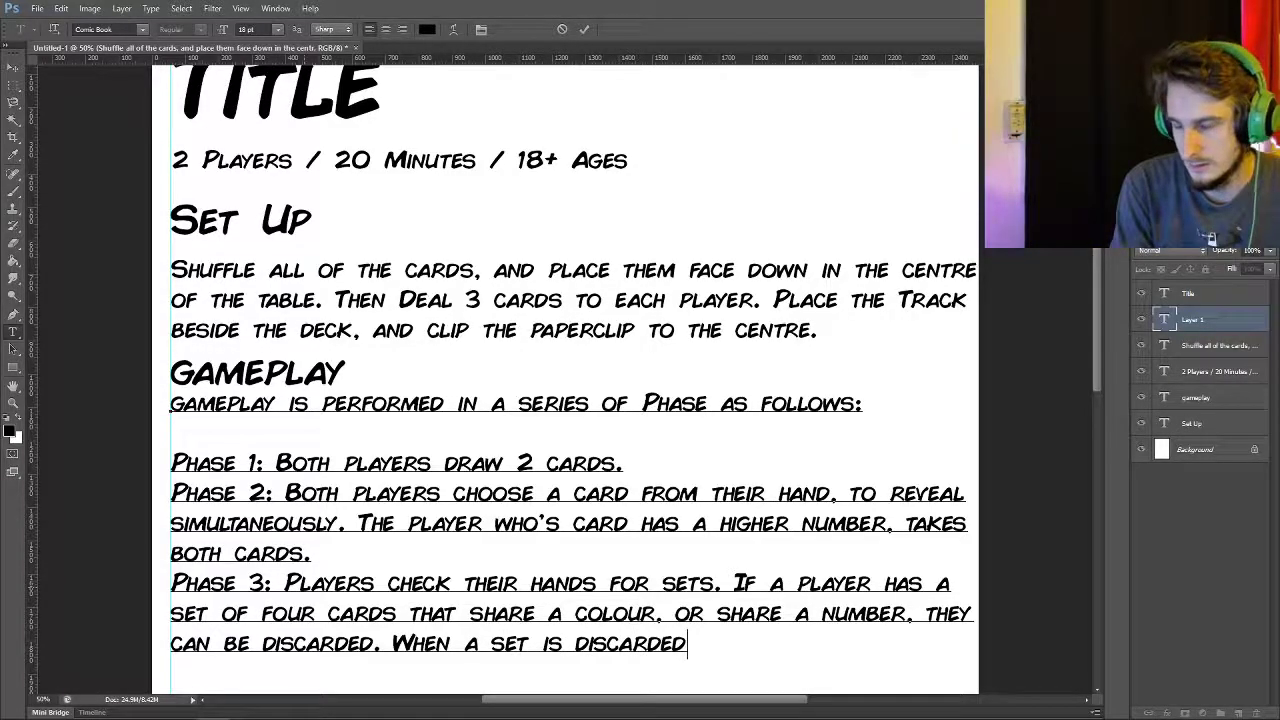
pyautogui.write(' move the ')
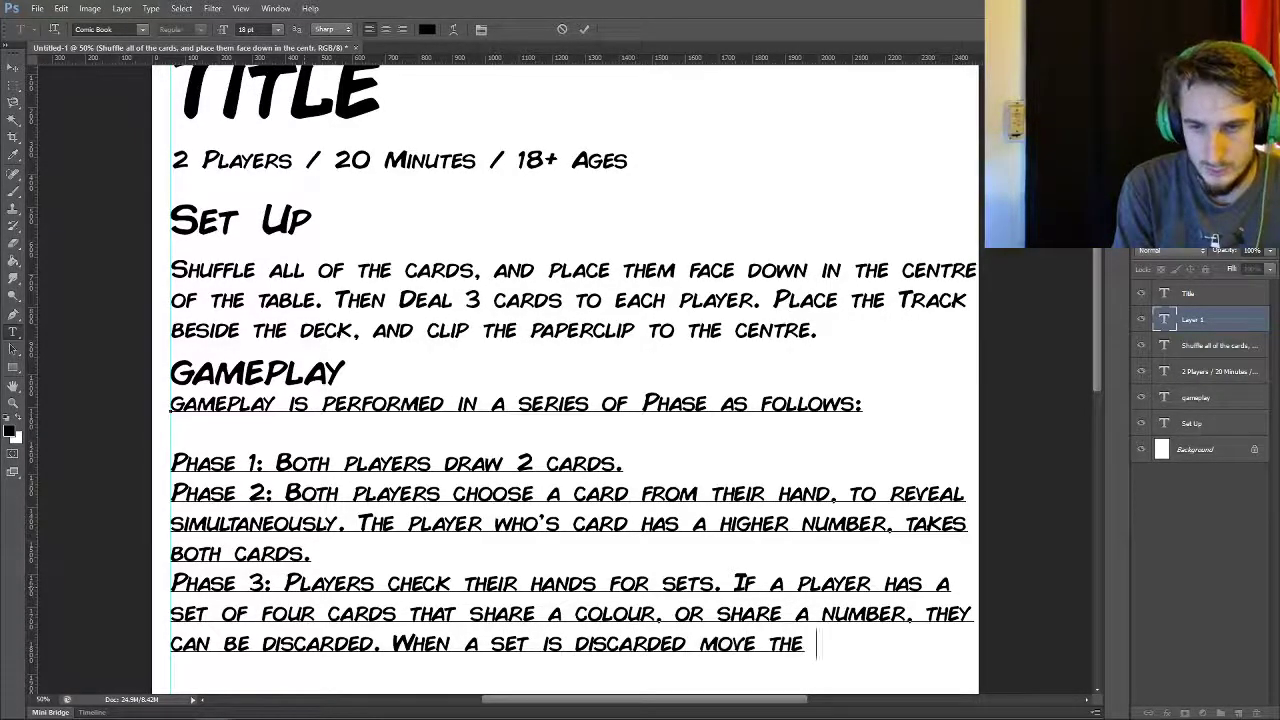
pyautogui.write('track one space to')
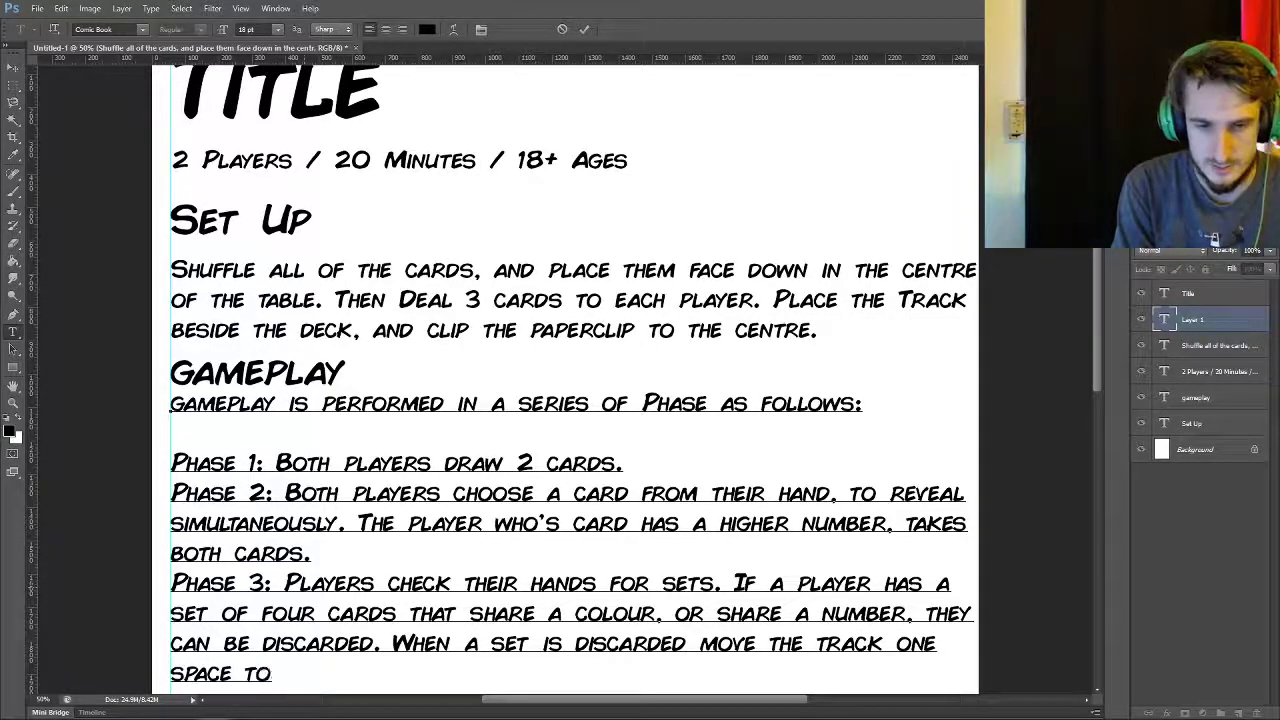
pyautogui.write('wards your v')
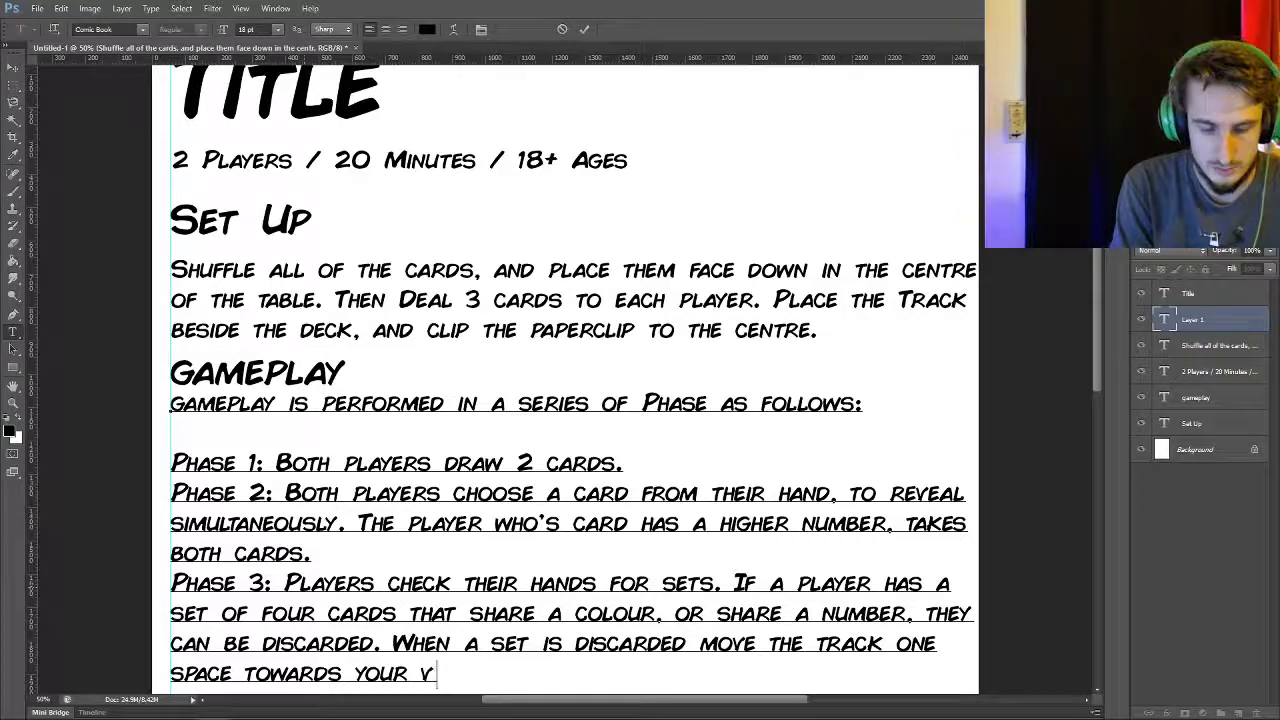
pyautogui.write('ictory.')
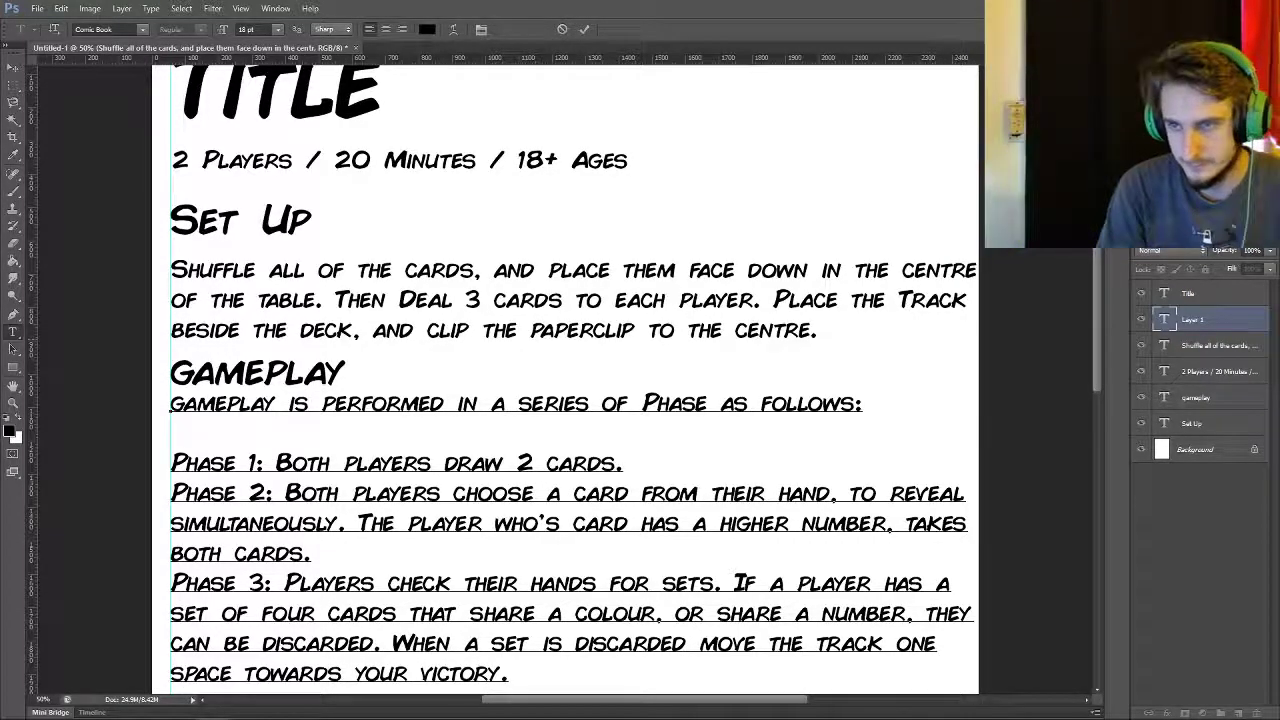
# - Add the line "Phase 4: Activate track conditions." below the Phase 3 rule
pyautogui.scroll(-2, 565, 380)
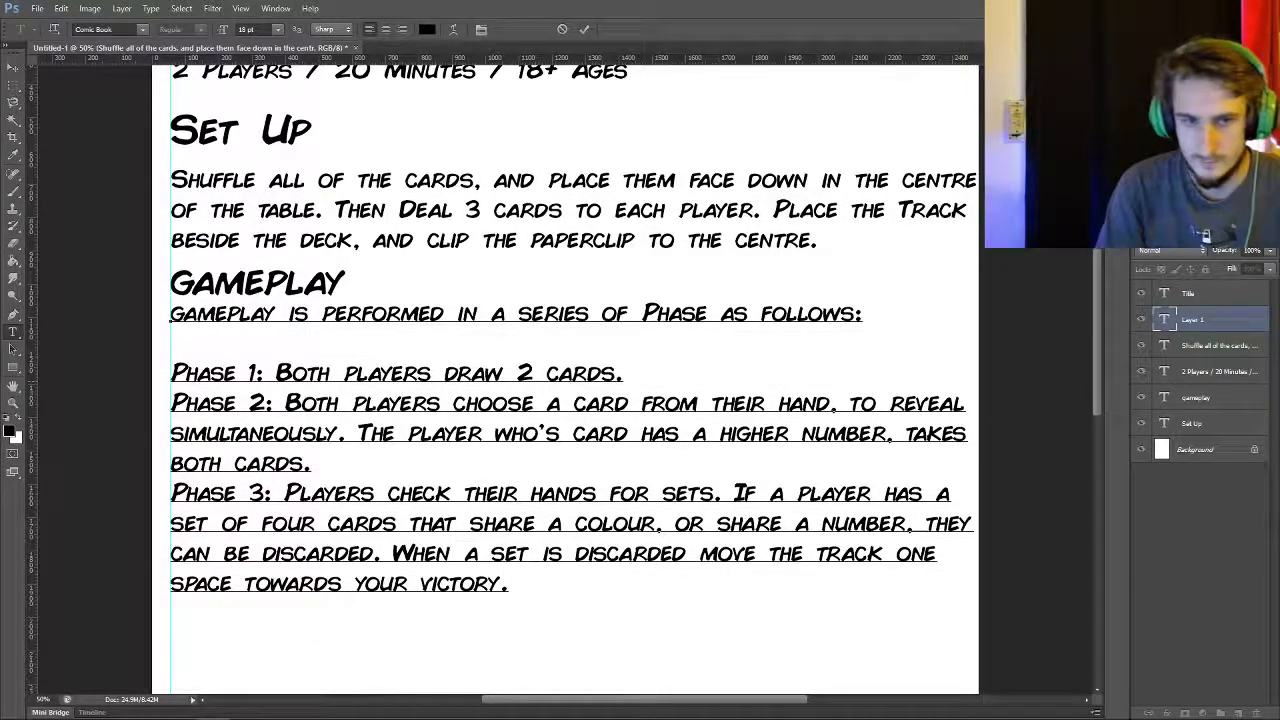
pyautogui.write('Phase 4: ')
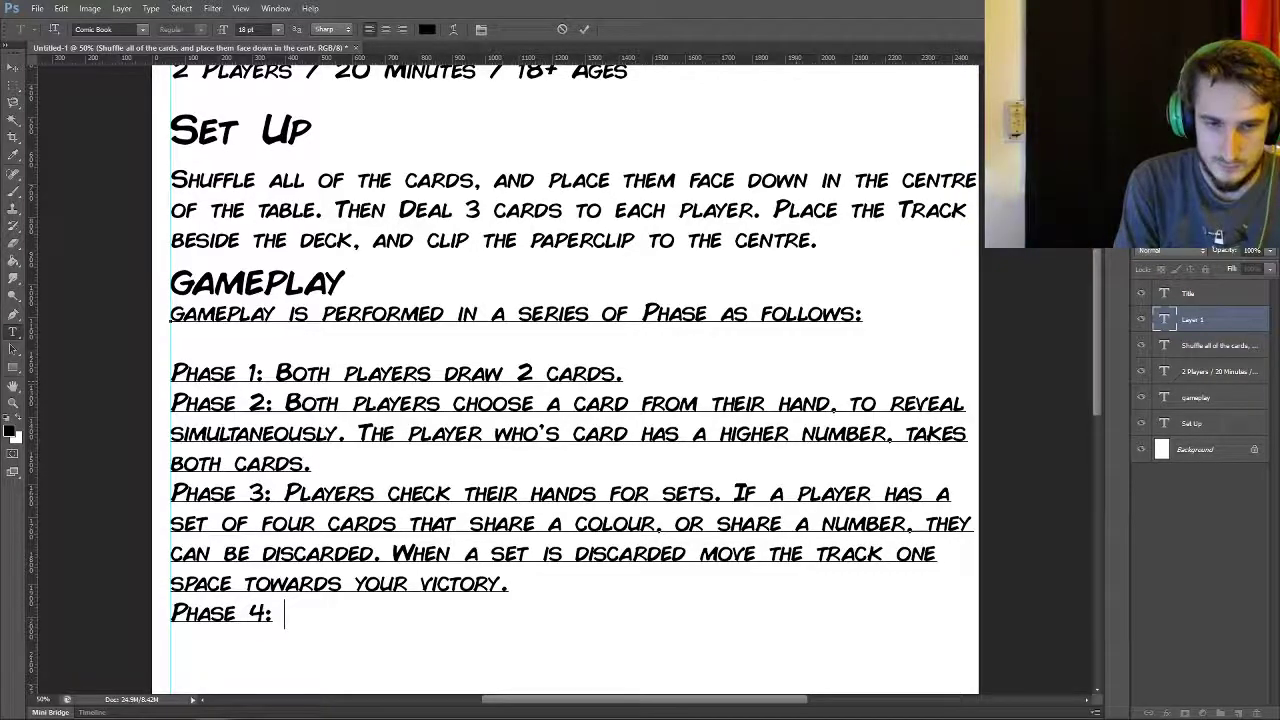
pyautogui.write('Activate track conditions.')
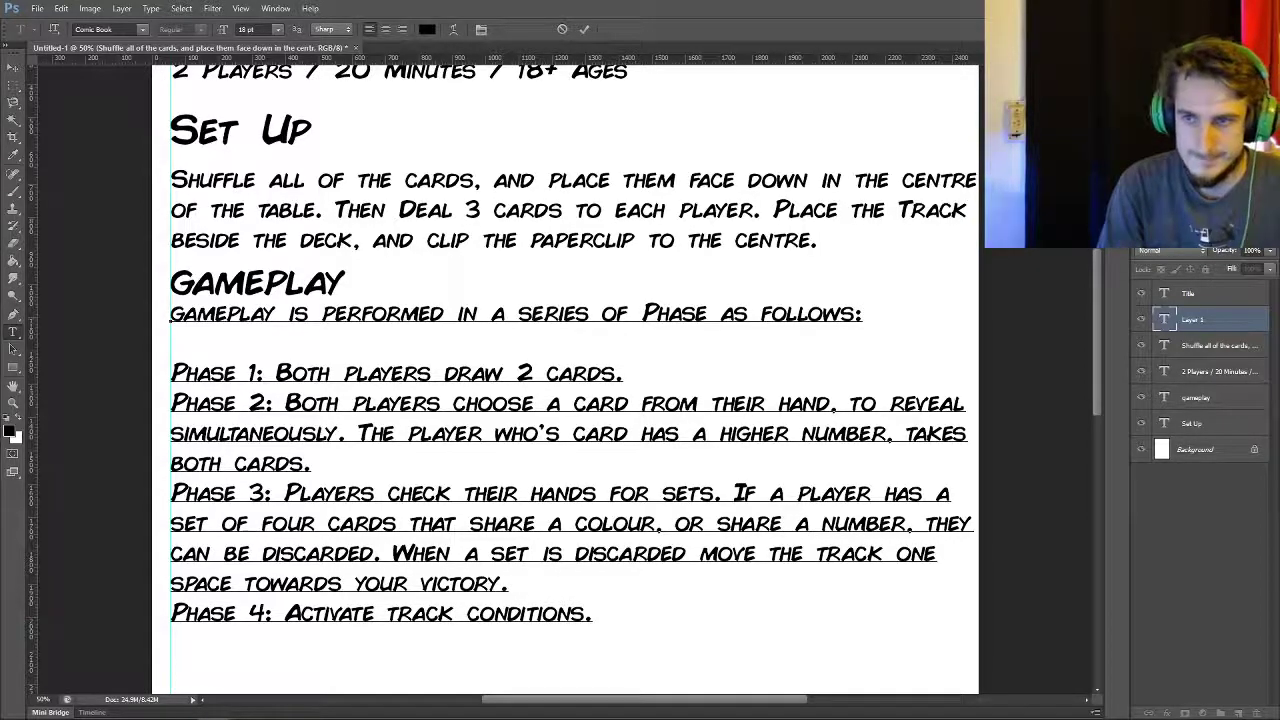
# - Leave a blank line below Phase 4 and begin a closing sentence with "Gameplay continues until a player reaches"
pyautogui.scroll(-3, 565, 380)
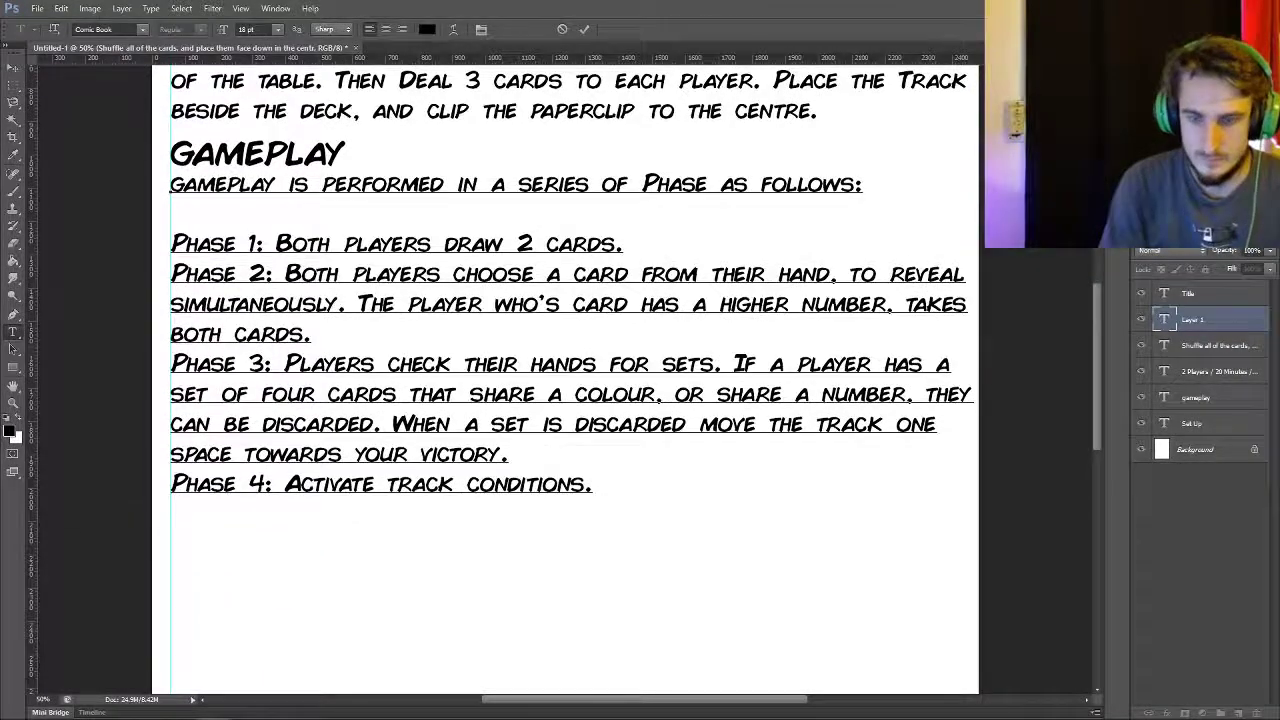
pyautogui.write('Gamepaly')
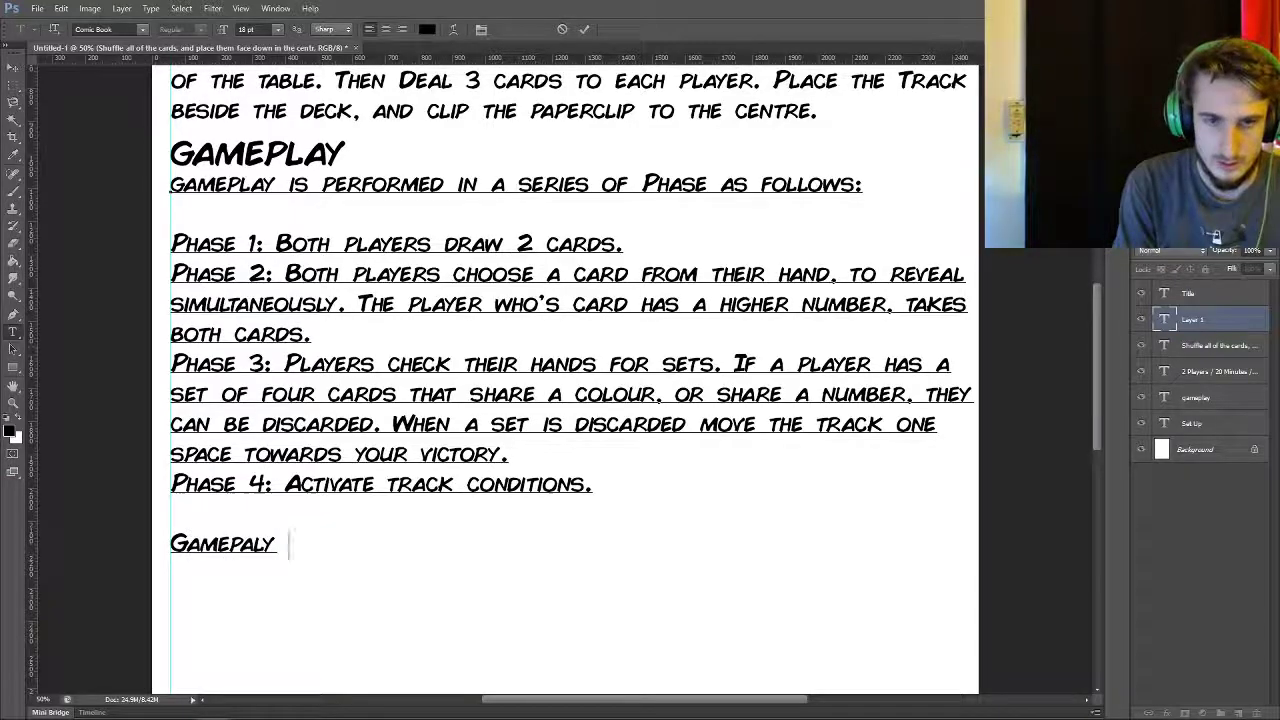
pyautogui.press('BackSpace')
pyautogui.press('BackSpace')
pyautogui.press('BackSpace')
pyautogui.write('lay conti')
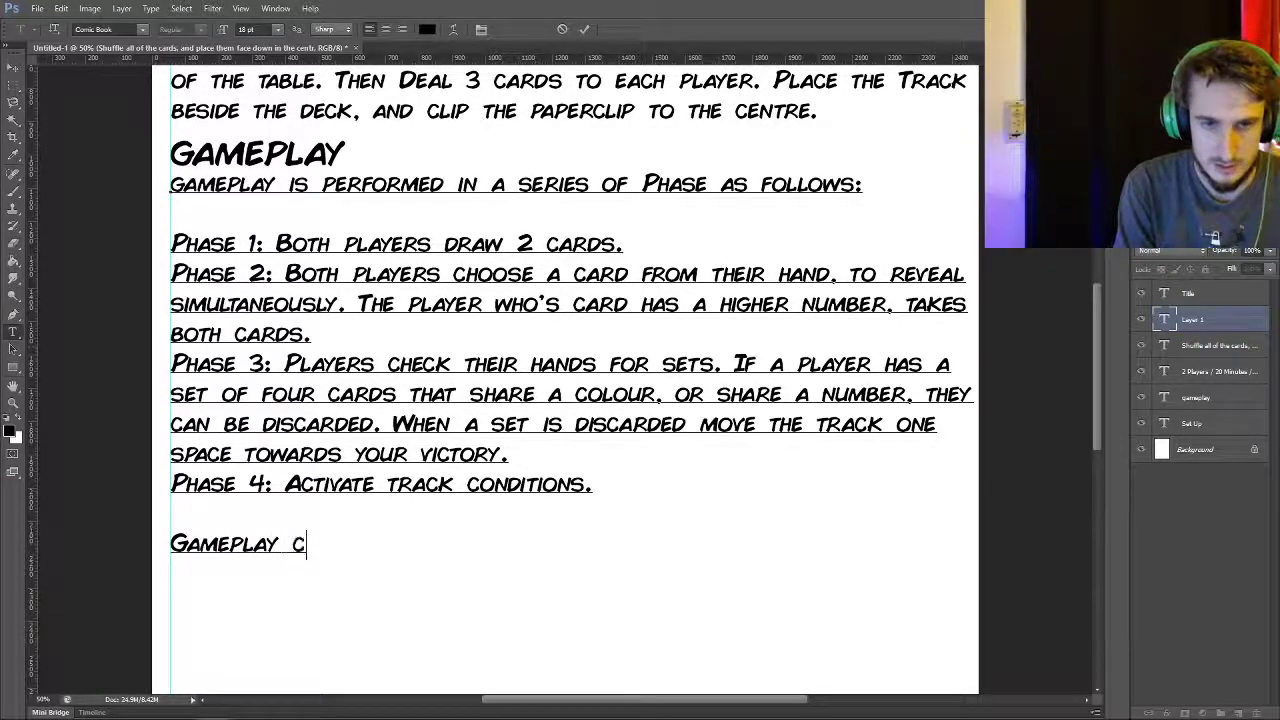
pyautogui.write('nues until a player reaches the')
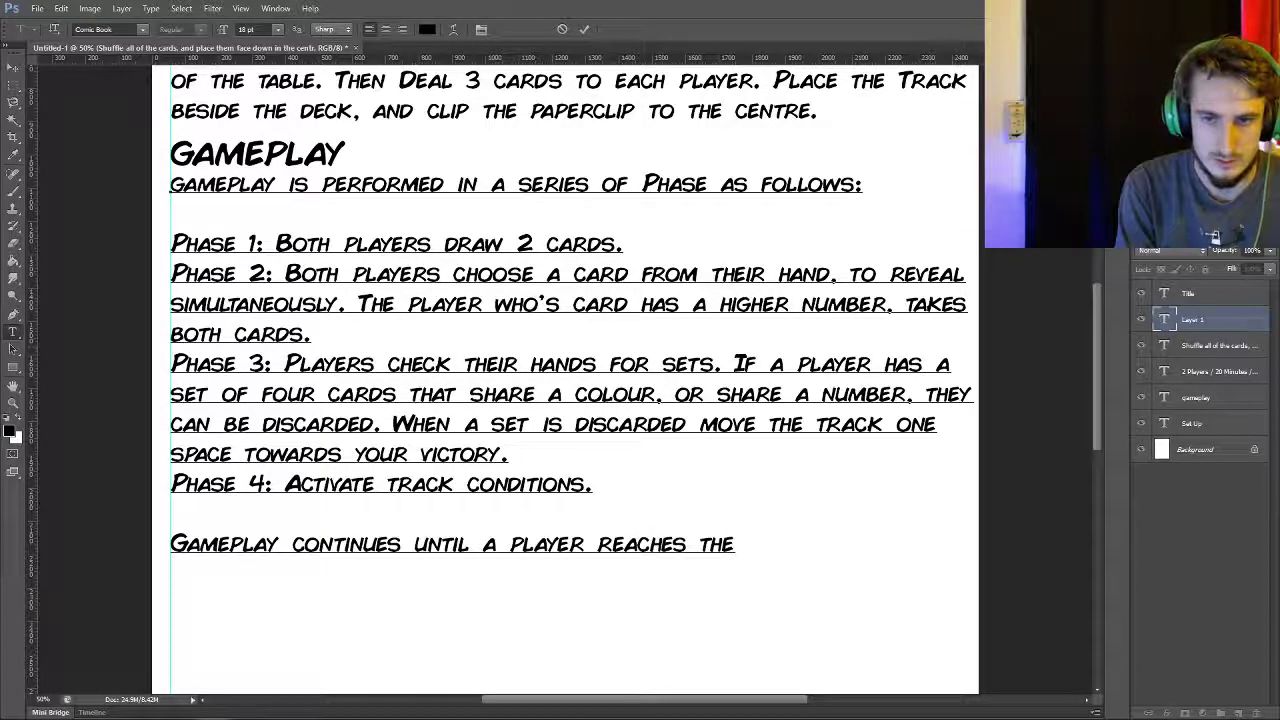
# - Finish the closing gameplay sentence with "their corresponding win space on the track."
pyautogui.write(' win')
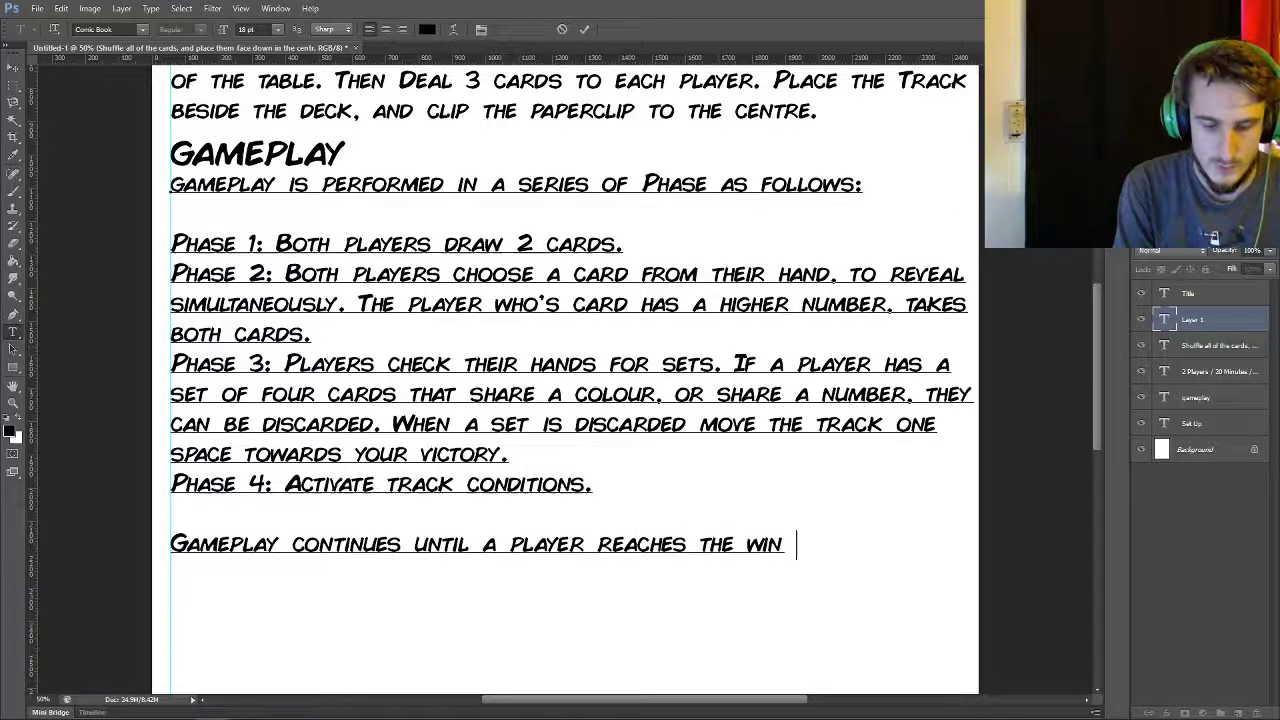
pyautogui.press('BackSpace')
pyautogui.press('BackSpace')
pyautogui.press('BackSpace')
pyautogui.press('BackSpace')
pyautogui.press('BackSpace')
pyautogui.press('BackSpace')
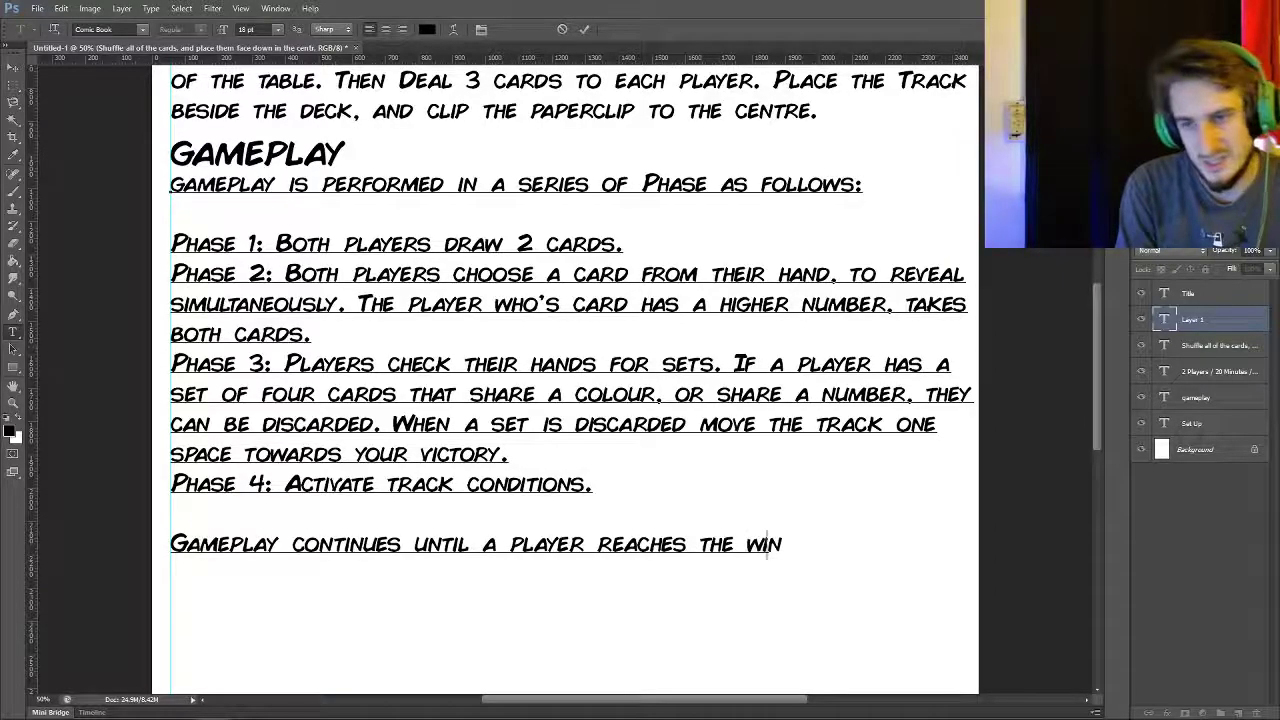
pyautogui.write('ir corr')
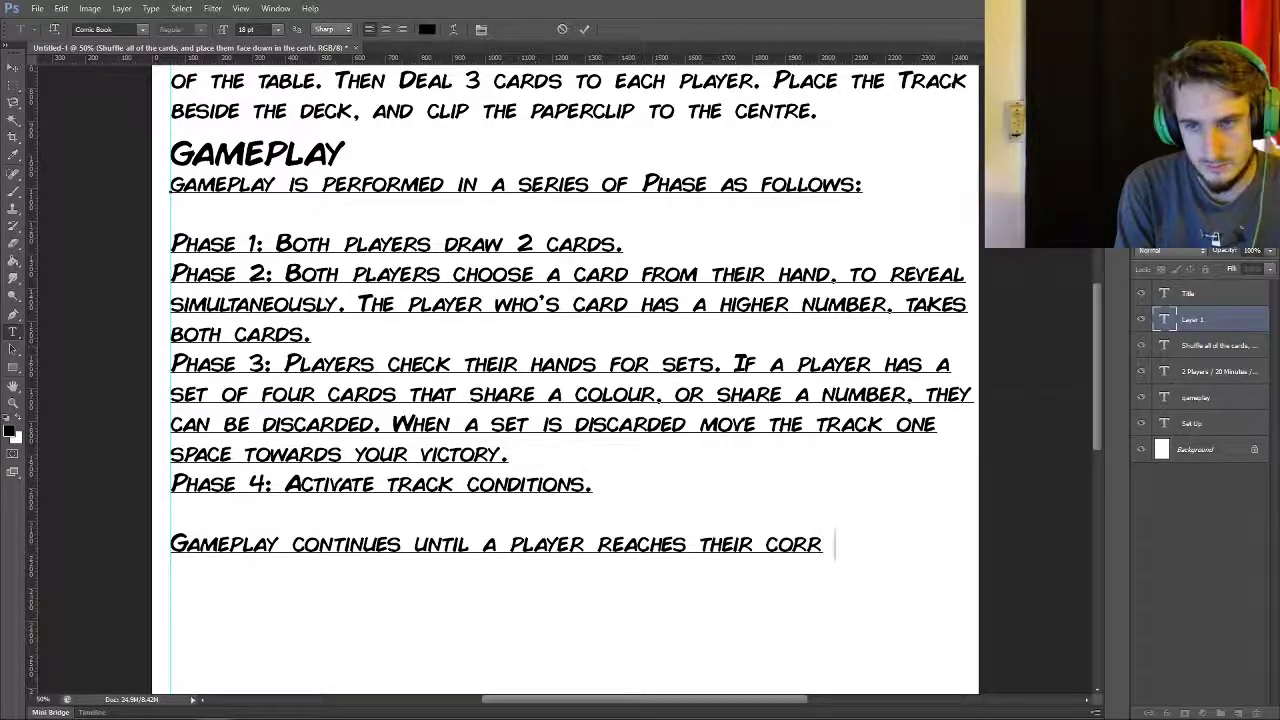
pyautogui.write('esponding win ')
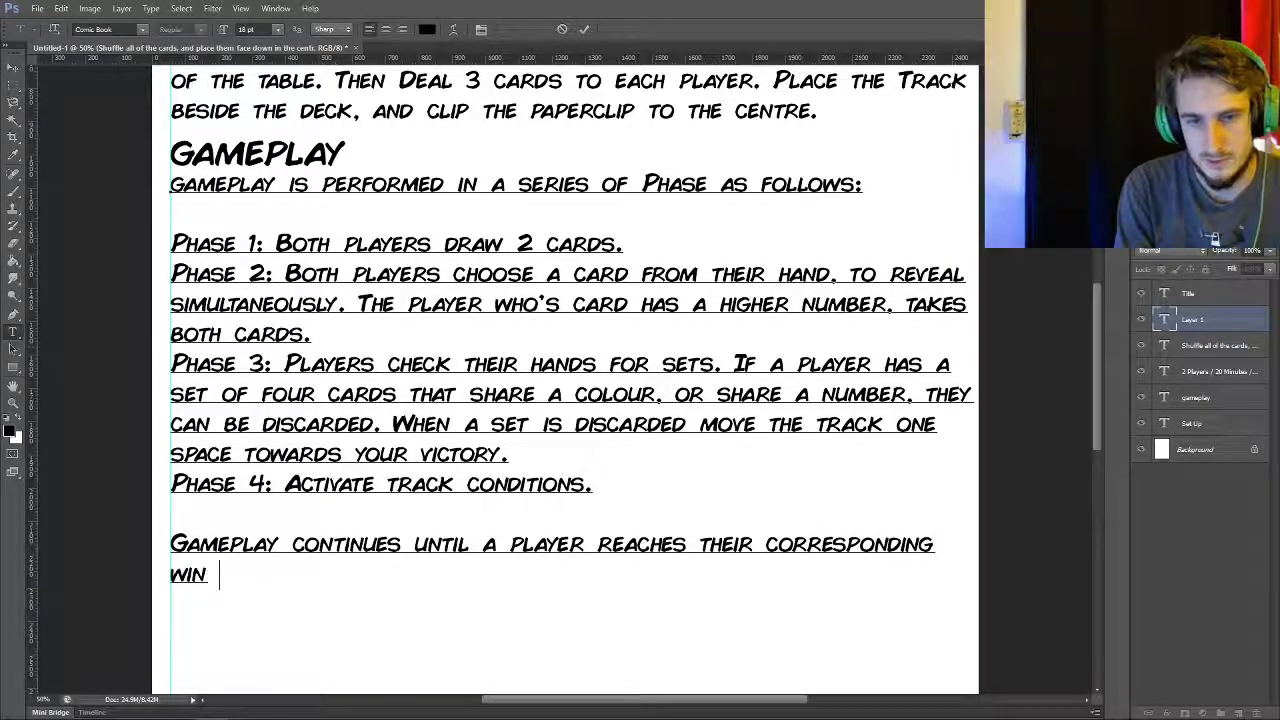
pyautogui.write('space on the track.')
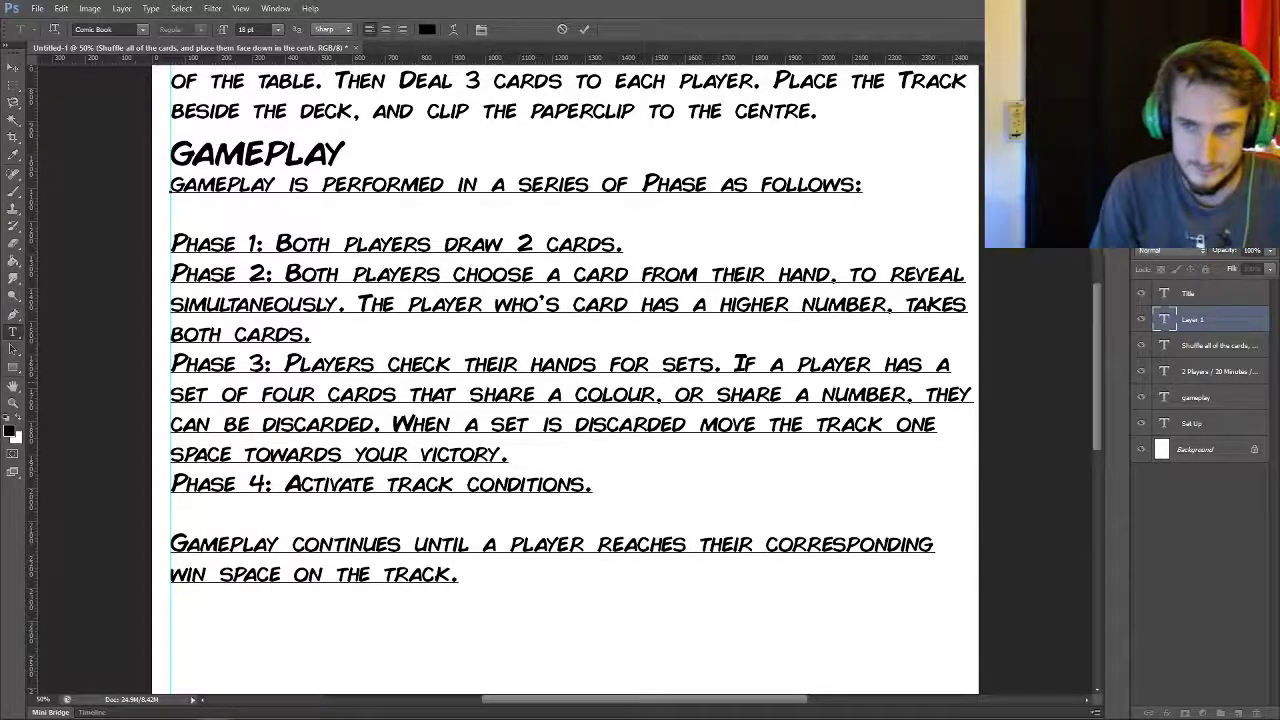
# - Set the entire gameplay rules text to 14 pt and commit the text layer
pyautogui.scroll(1, 565, 380)
pyautogui.scroll(-10, 565, 380)
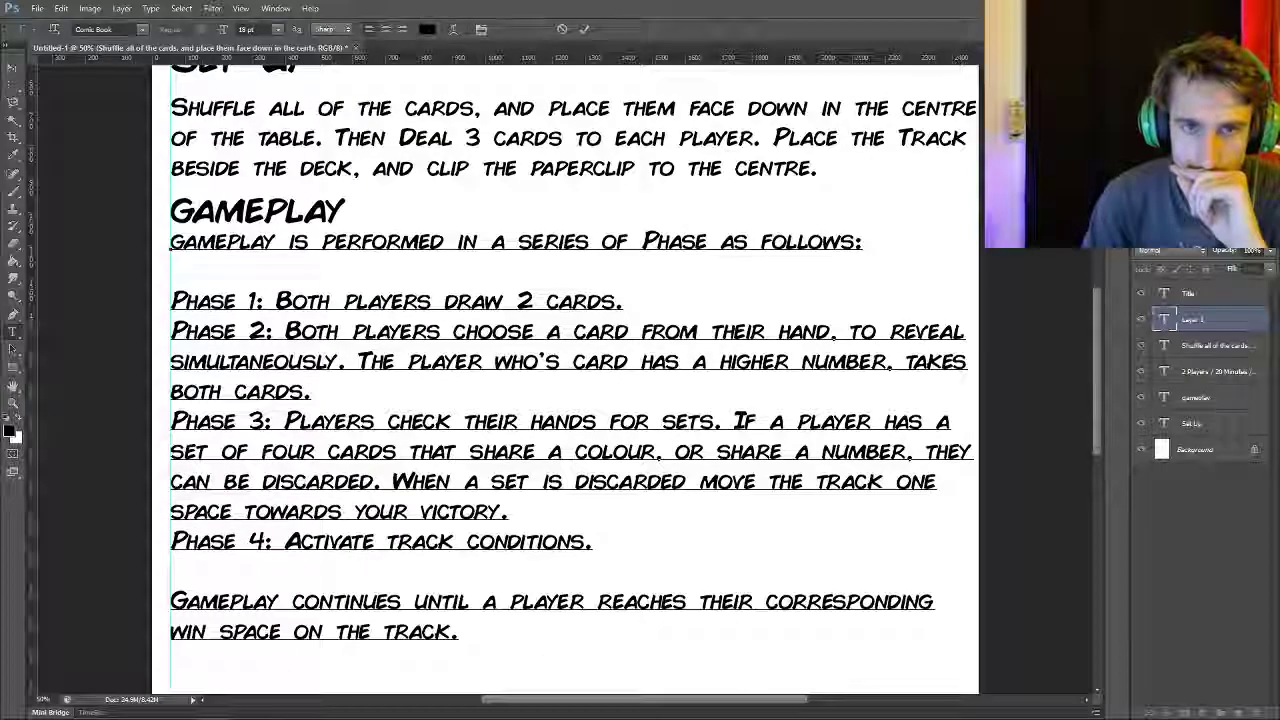
pyautogui.scroll(10, 565, 380)
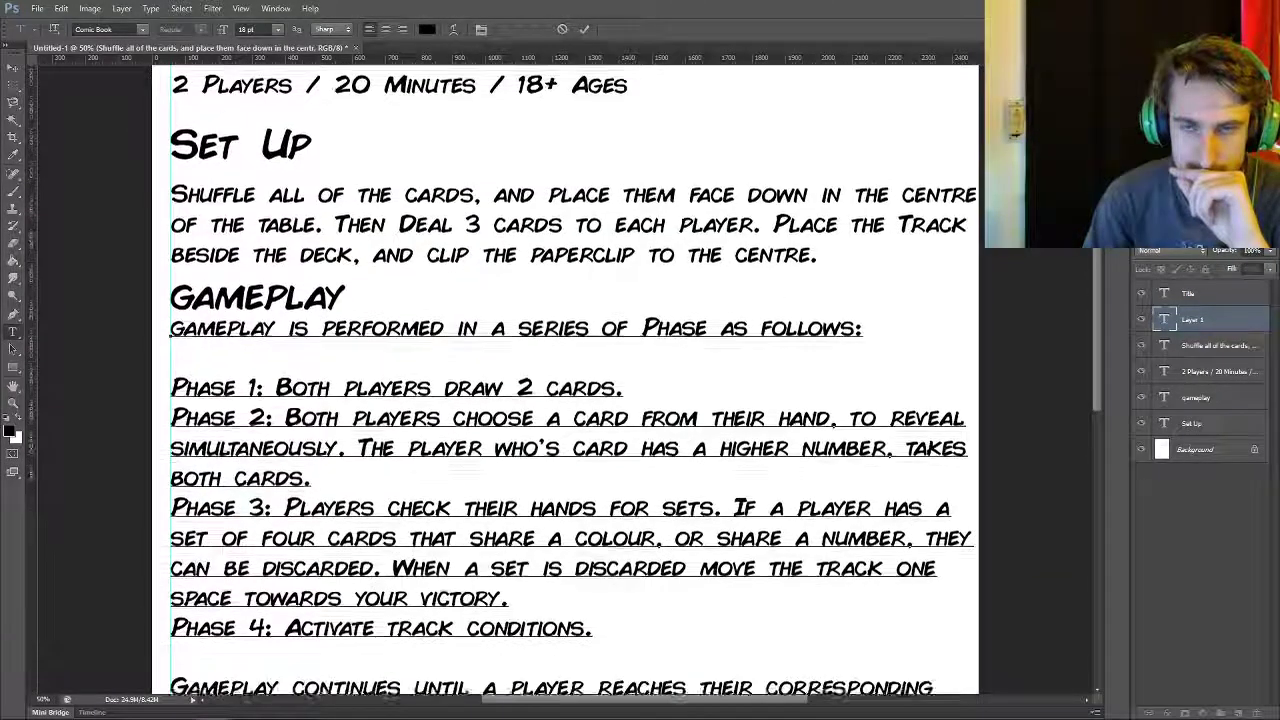
pyautogui.scroll(-2, 565, 380)
pyautogui.hotkey('ctrl', 'a')
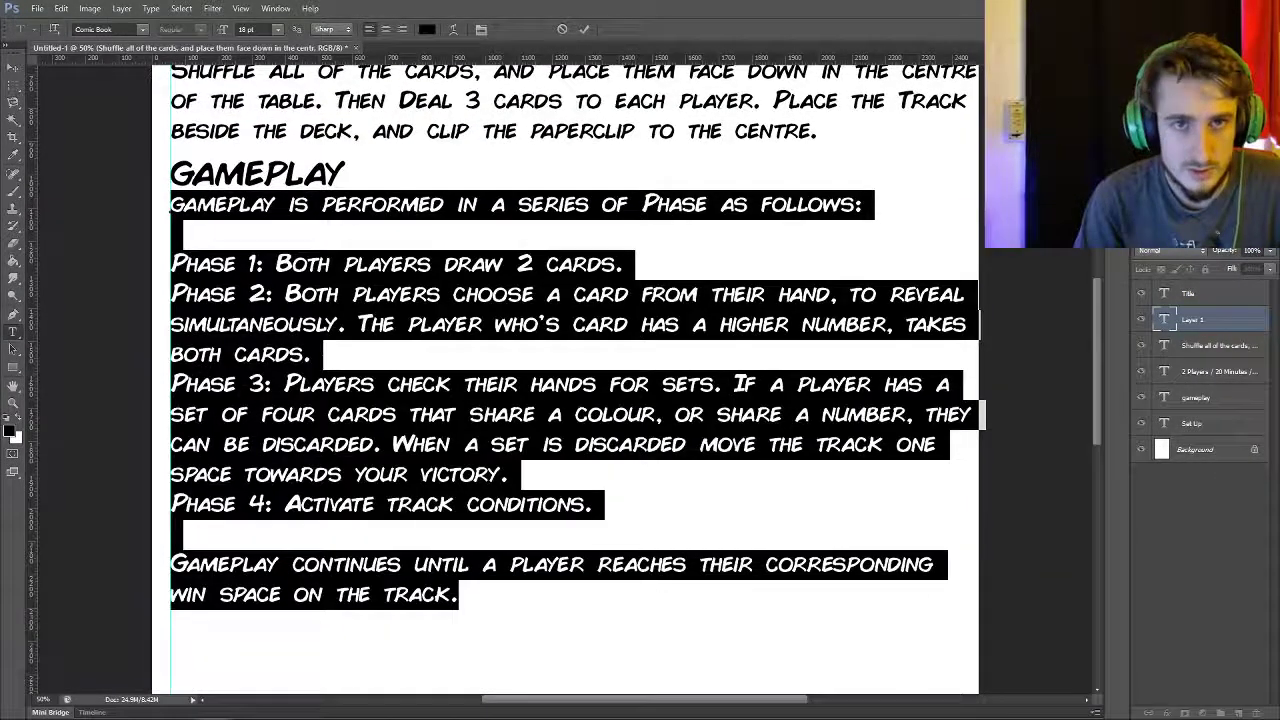
pyautogui.click(278, 29)
pyautogui.click(275, 152)
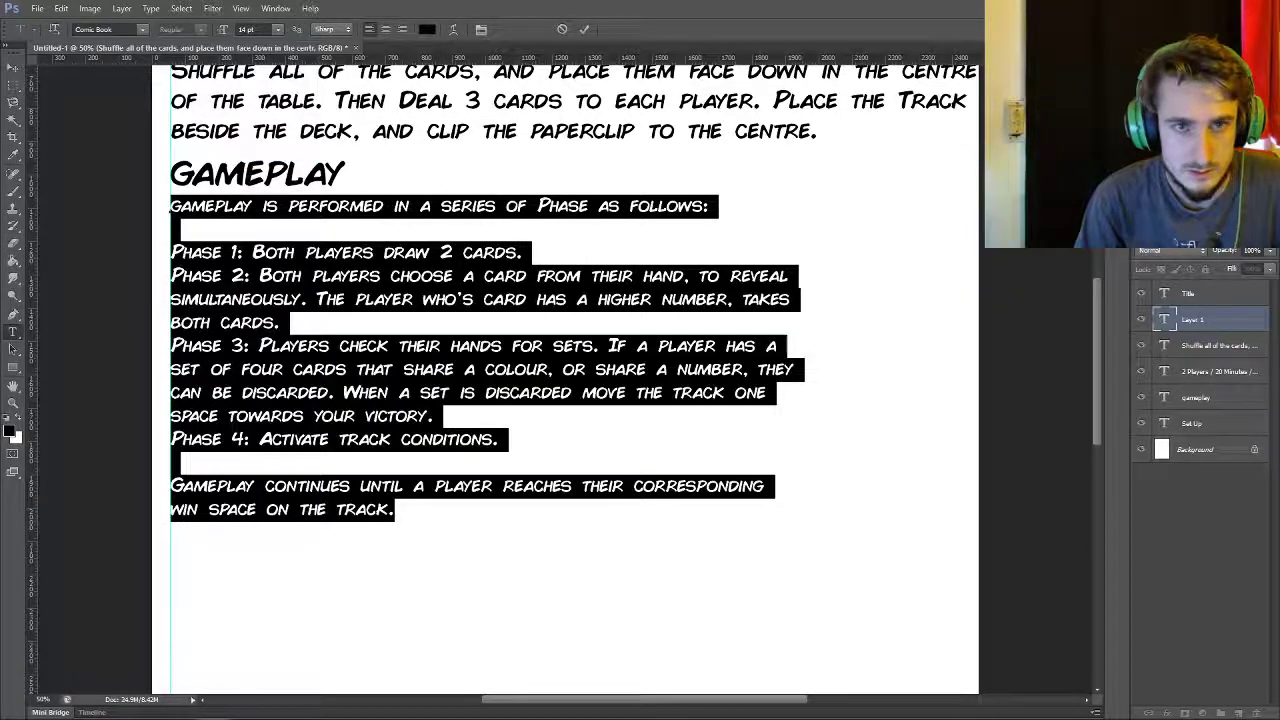
pyautogui.click(584, 29)
# - Set the Set Up paragraph's text size to 14 pt to match the gameplay rules
pyautogui.scroll(3, 565, 380)
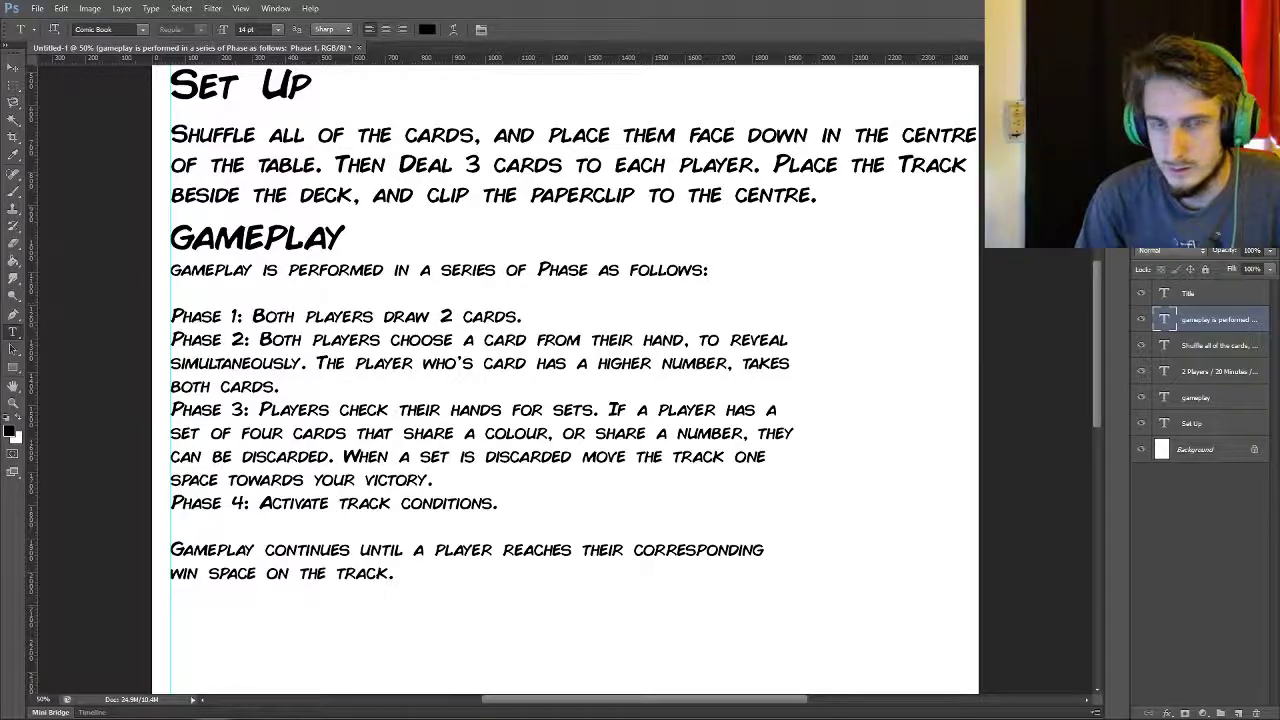
pyautogui.click(1218, 345)
pyautogui.click(278, 29)
pyautogui.click(272, 152)
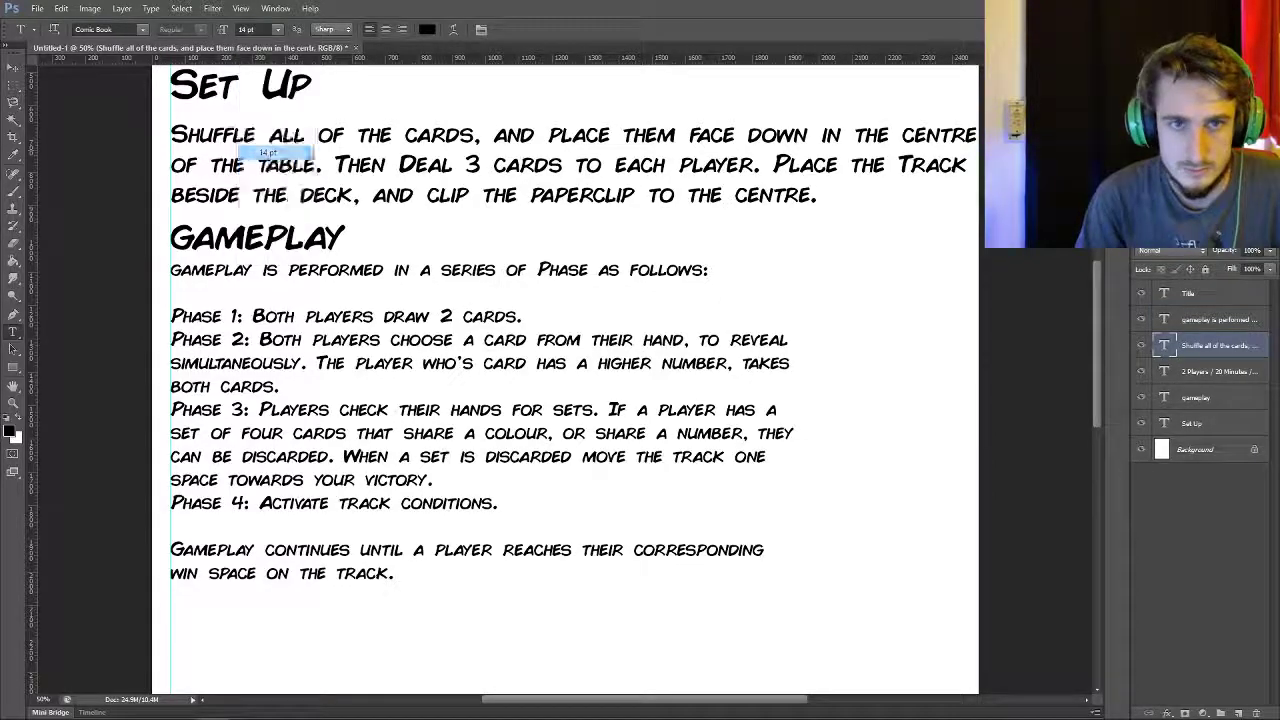
# - Move the Set Up paragraph, the Gameplay heading and the gameplay rules up to tighten the vertical gaps between them
pyautogui.press('v')
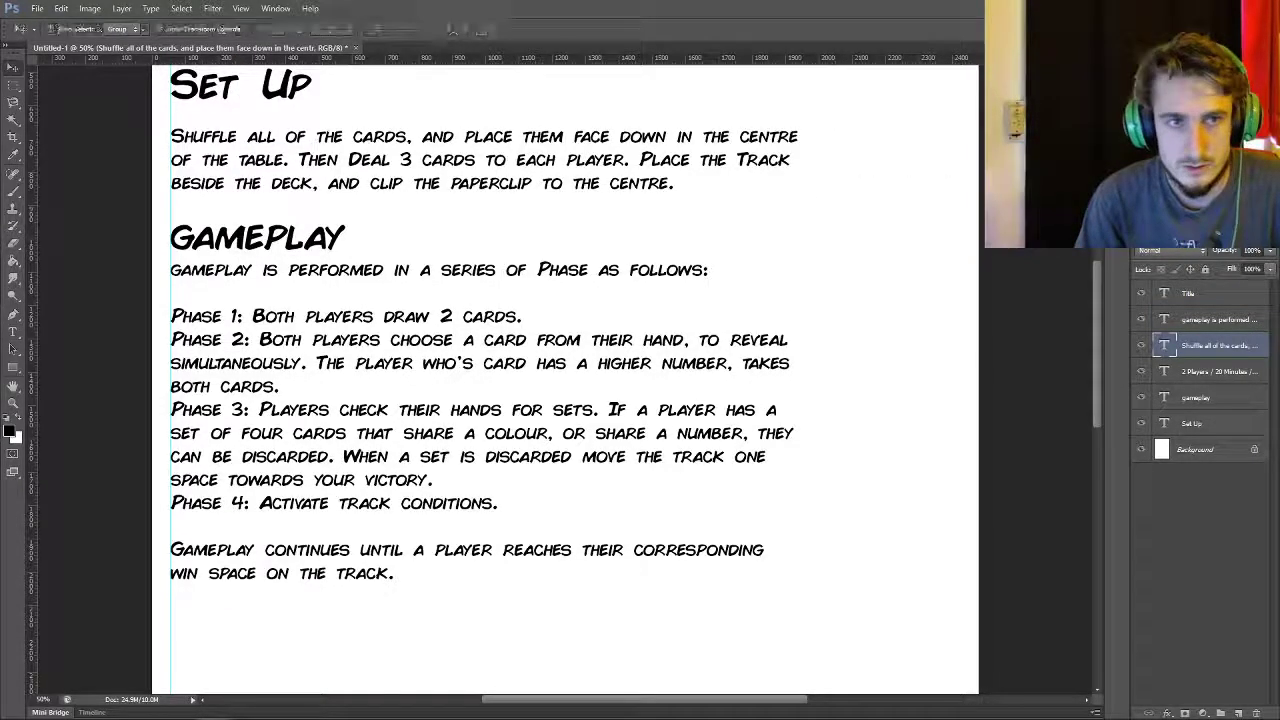
pyautogui.moveTo(338, 153); pyautogui.dragTo(338, 138)
pyautogui.moveTo(262, 237); pyautogui.dragTo(262, 200)
pyautogui.moveTo(262, 270); pyautogui.dragTo(262, 229)
pyautogui.scroll(4, 565, 375)
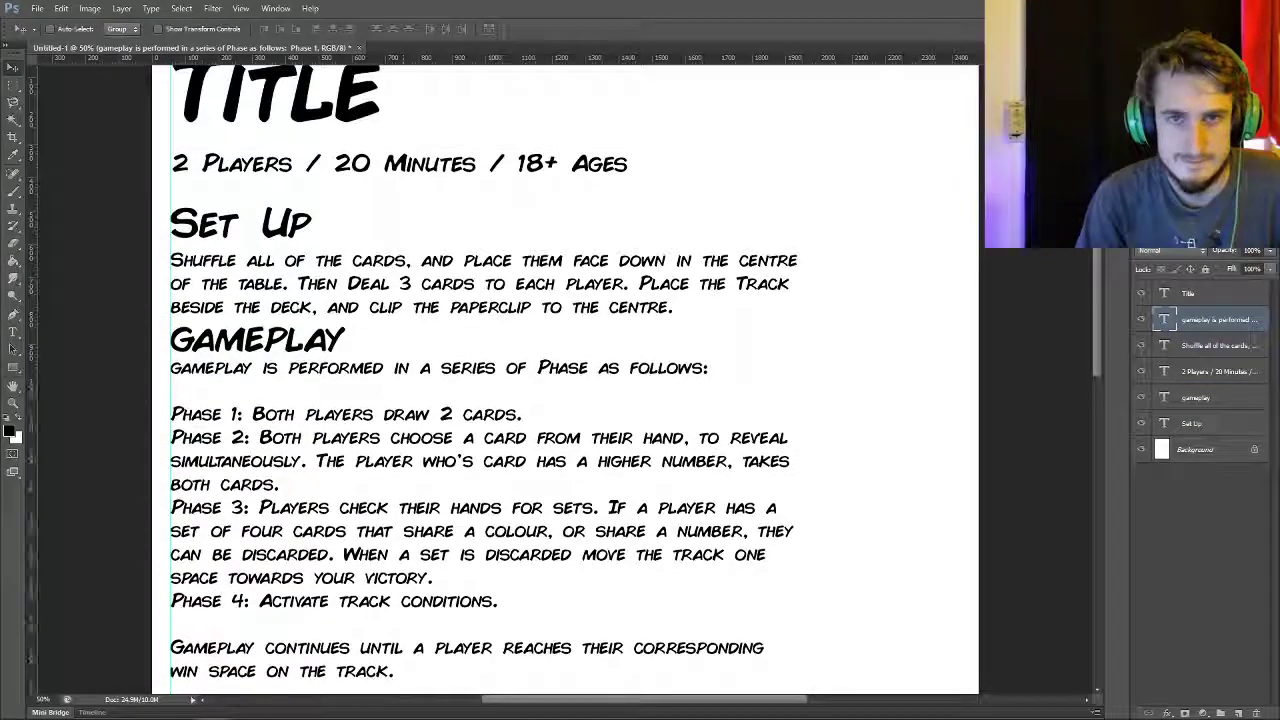
# - Add a 30 pt heading "The Track" on its own text layer directly below the gameplay rules, aligned to the margin guide
pyautogui.scroll(-4, 565, 375)
pyautogui.scroll(-5, 565, 375)
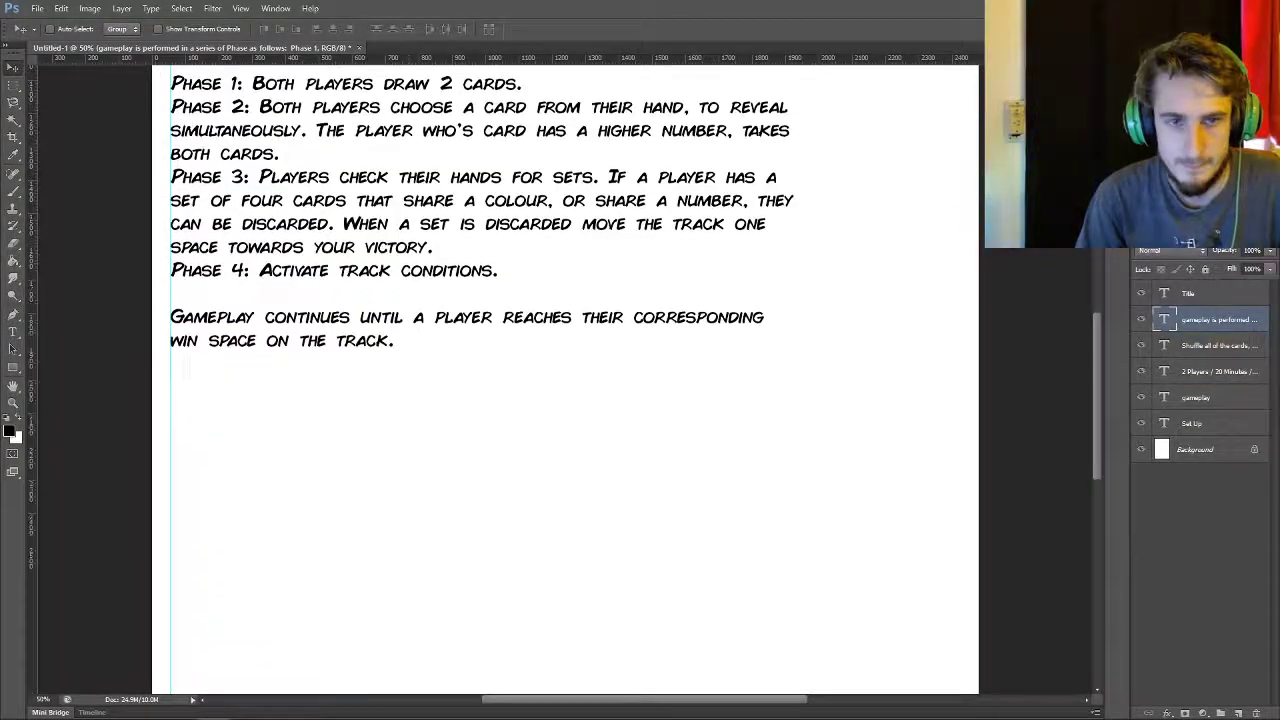
pyautogui.click(1206, 398)
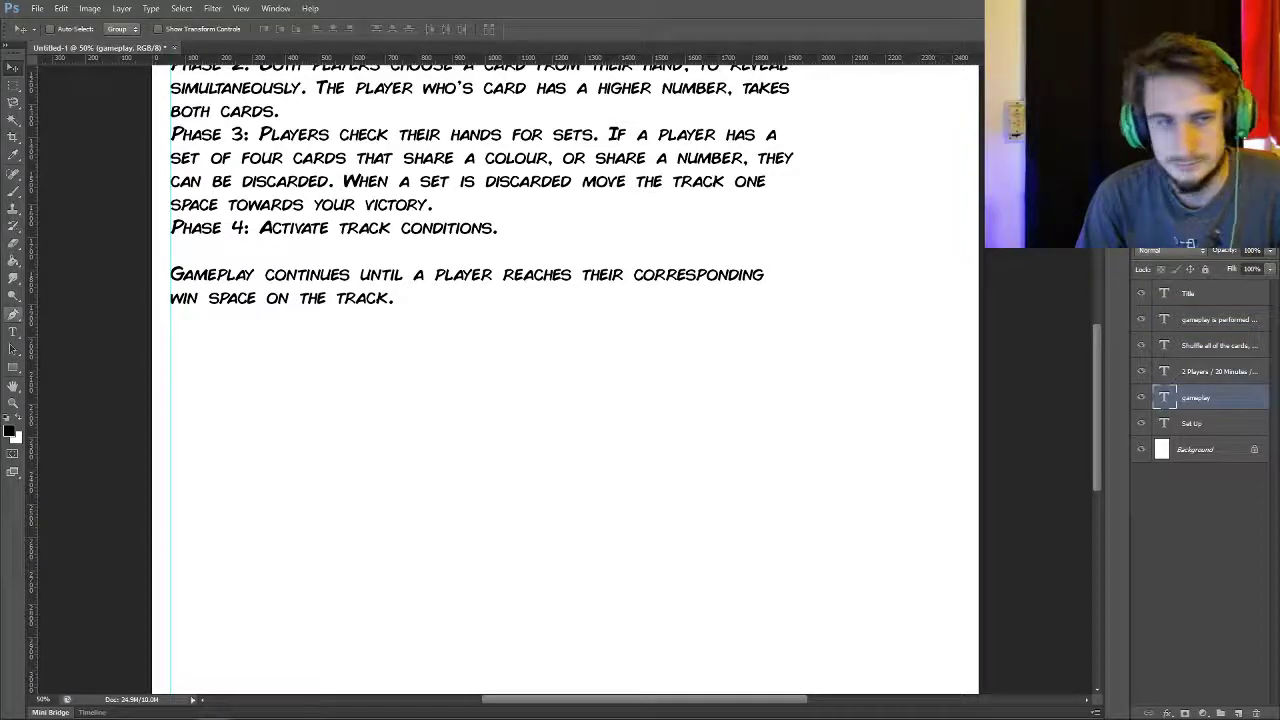
pyautogui.click(13, 332)
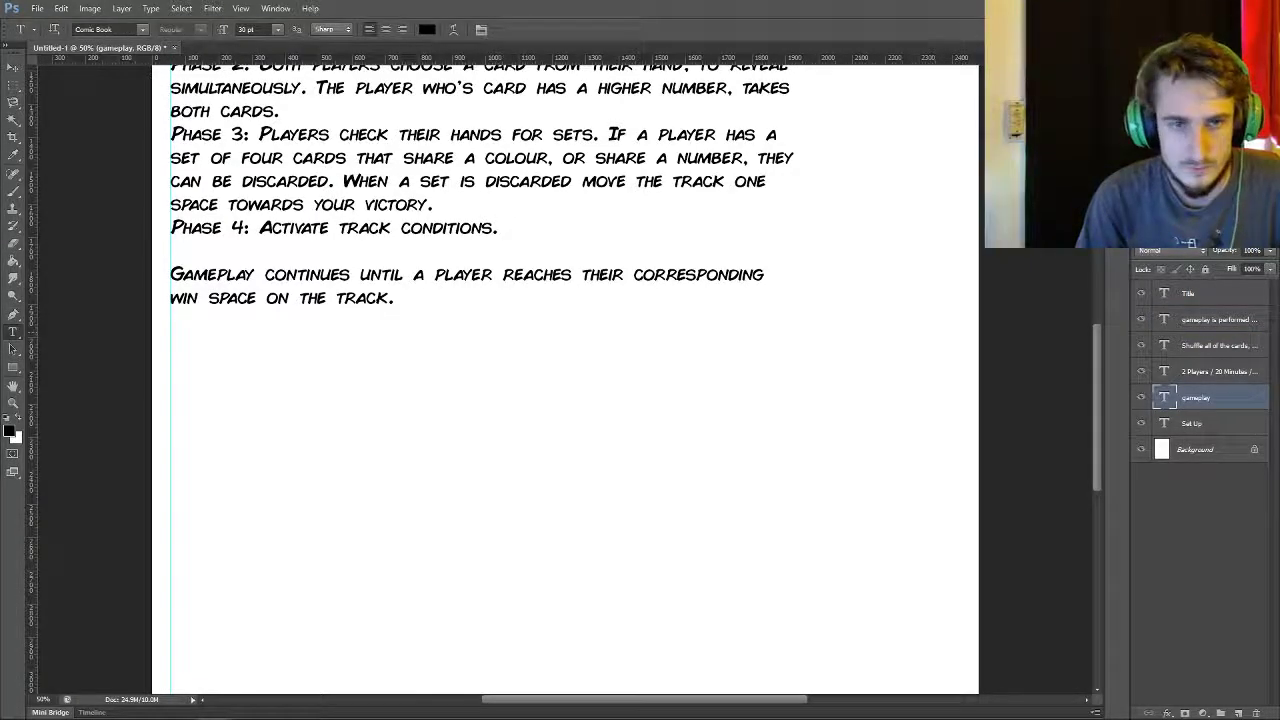
pyautogui.click(170, 322)
pyautogui.write('The Track')
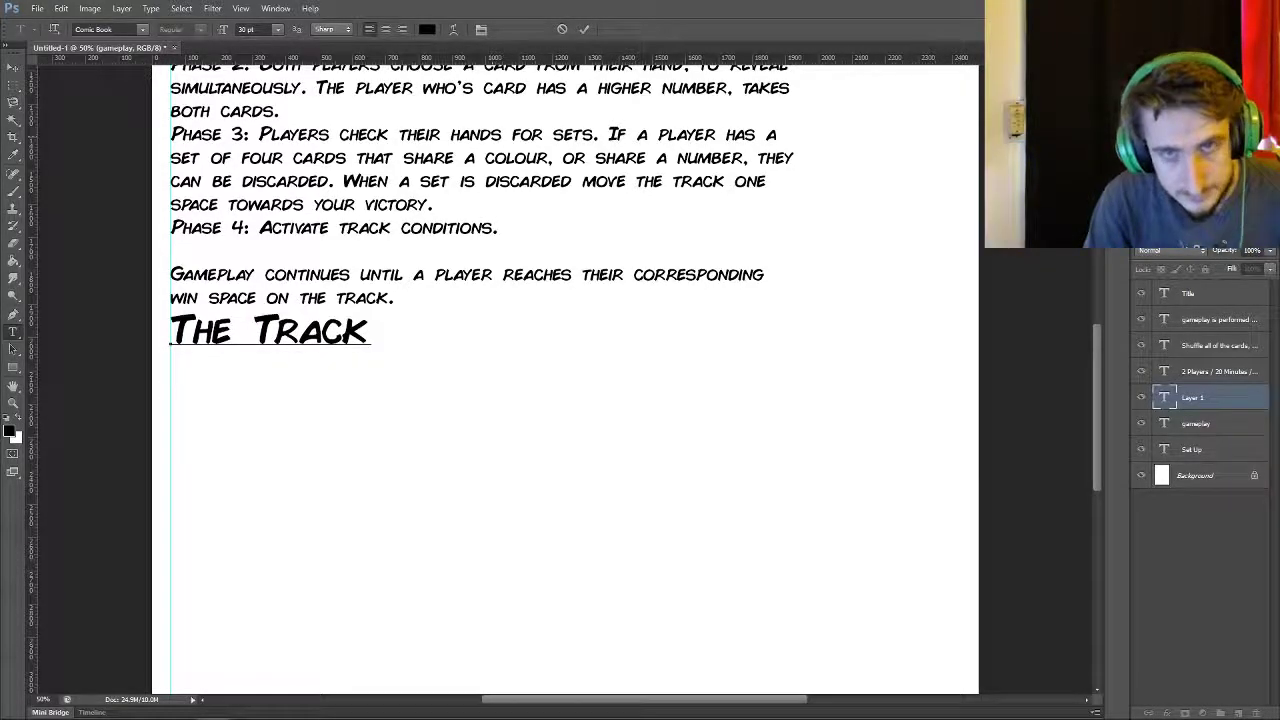
pyautogui.hotkey('ctrl', 'Return')
# - Start a 14 pt text layer below The Track heading with "Whenever a player discards a set"
pyautogui.click(1219, 345)
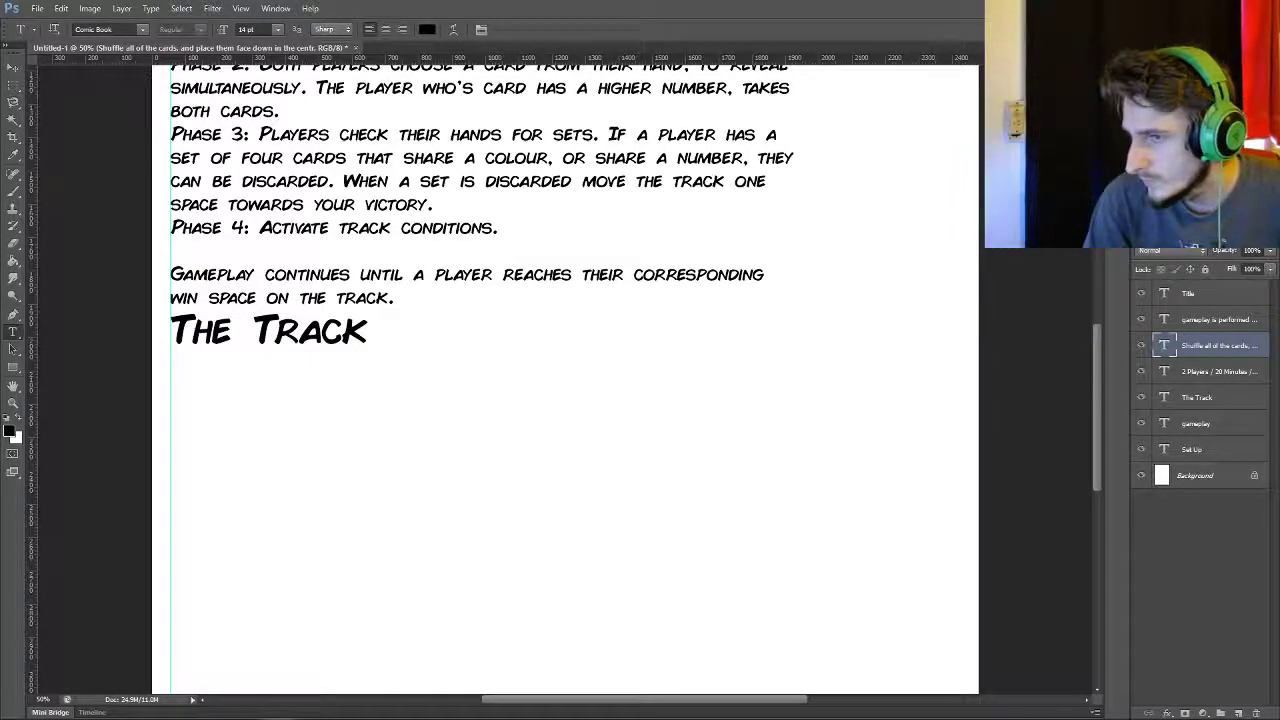
pyautogui.click(168, 366)
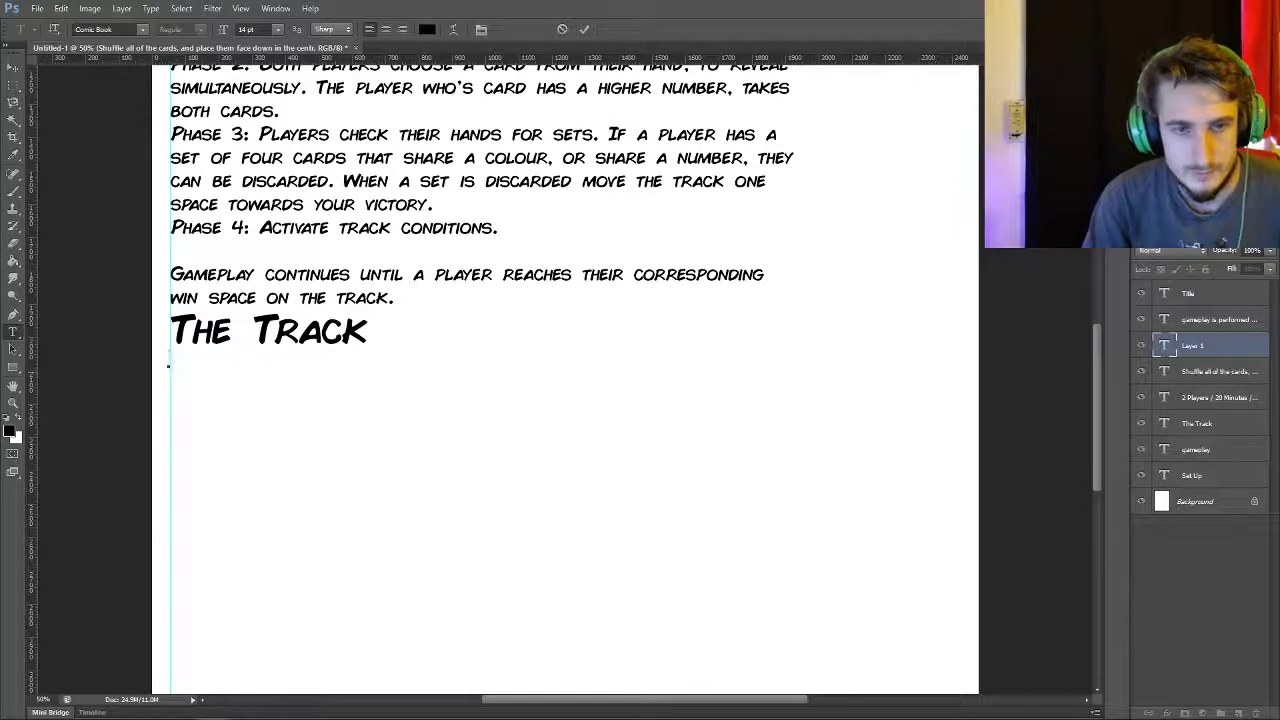
pyautogui.write('Whenever a player')
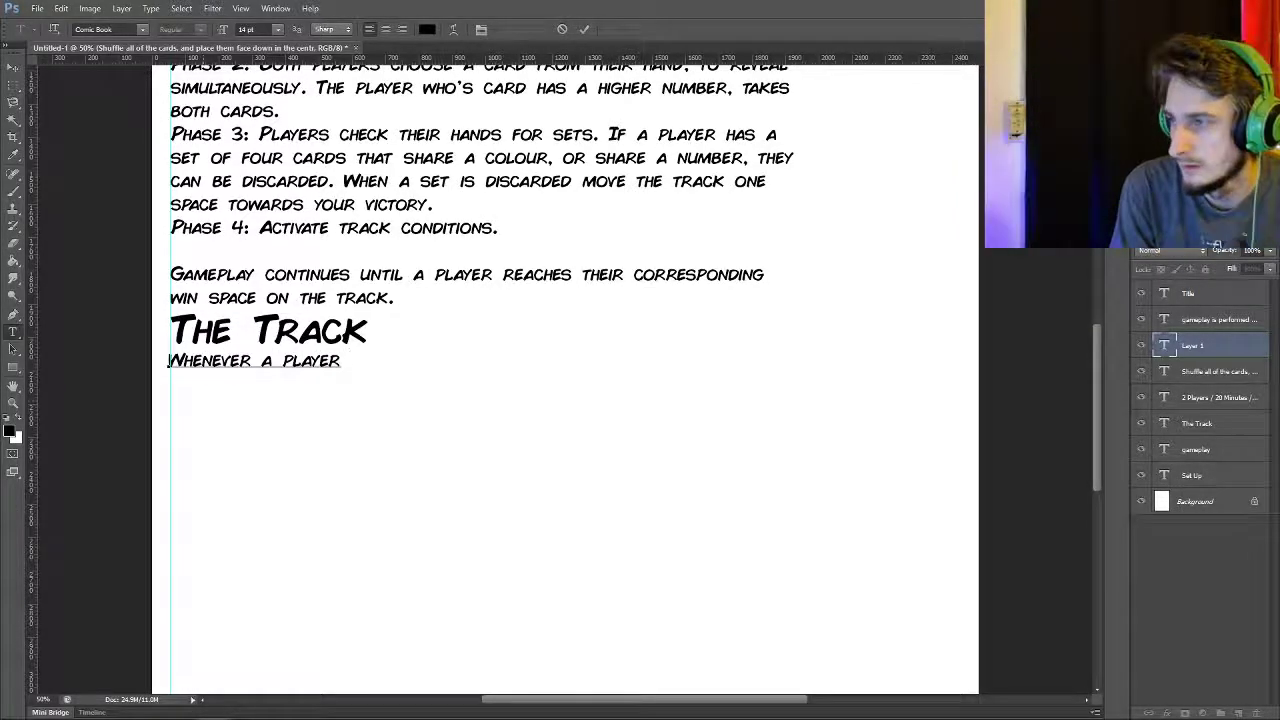
pyautogui.write(' wdiscarde')
pyautogui.press('BackSpace')
pyautogui.write('s a s ')
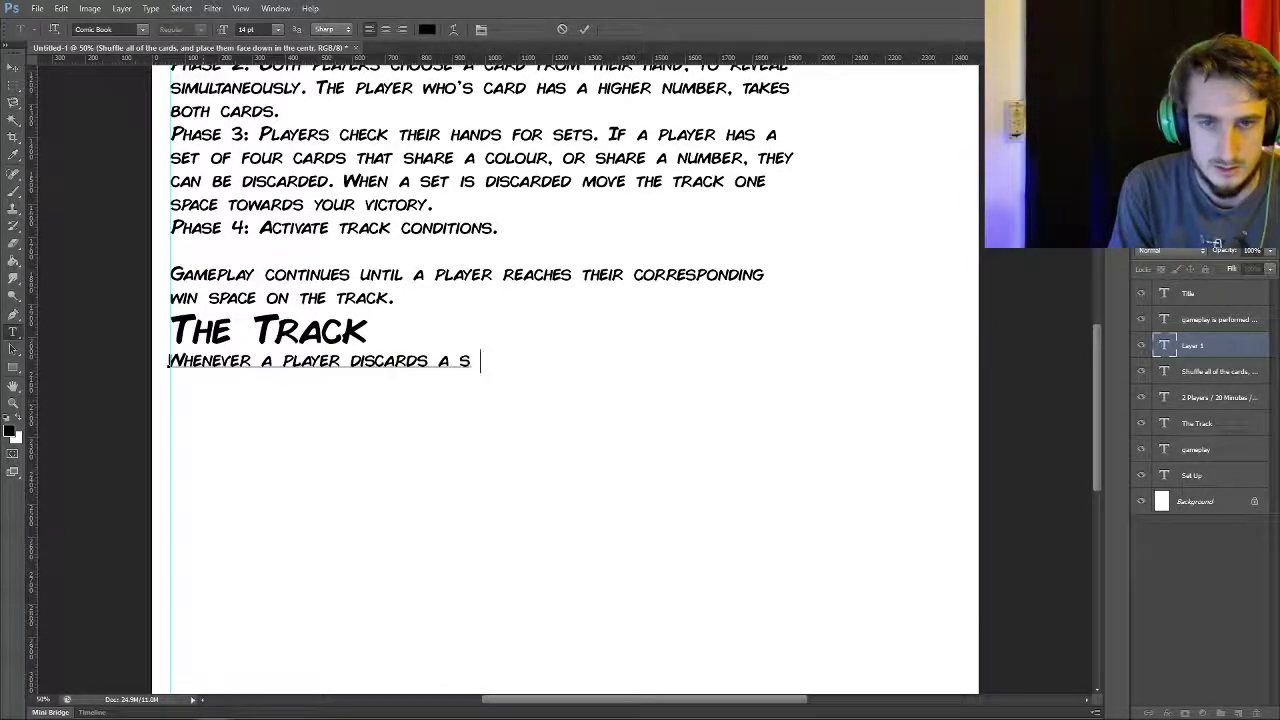
pyautogui.write('et')
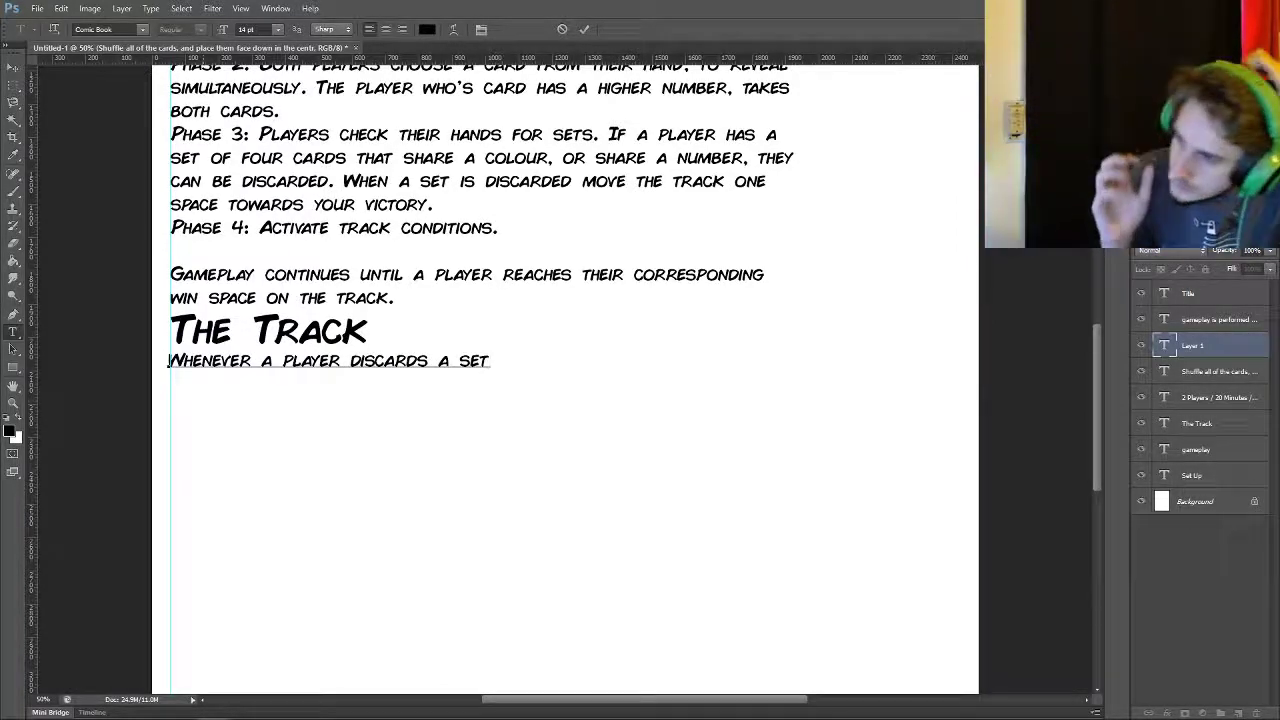
# - Complete the first track rule with ", the track moves one space towards that player."
pyautogui.write(',')
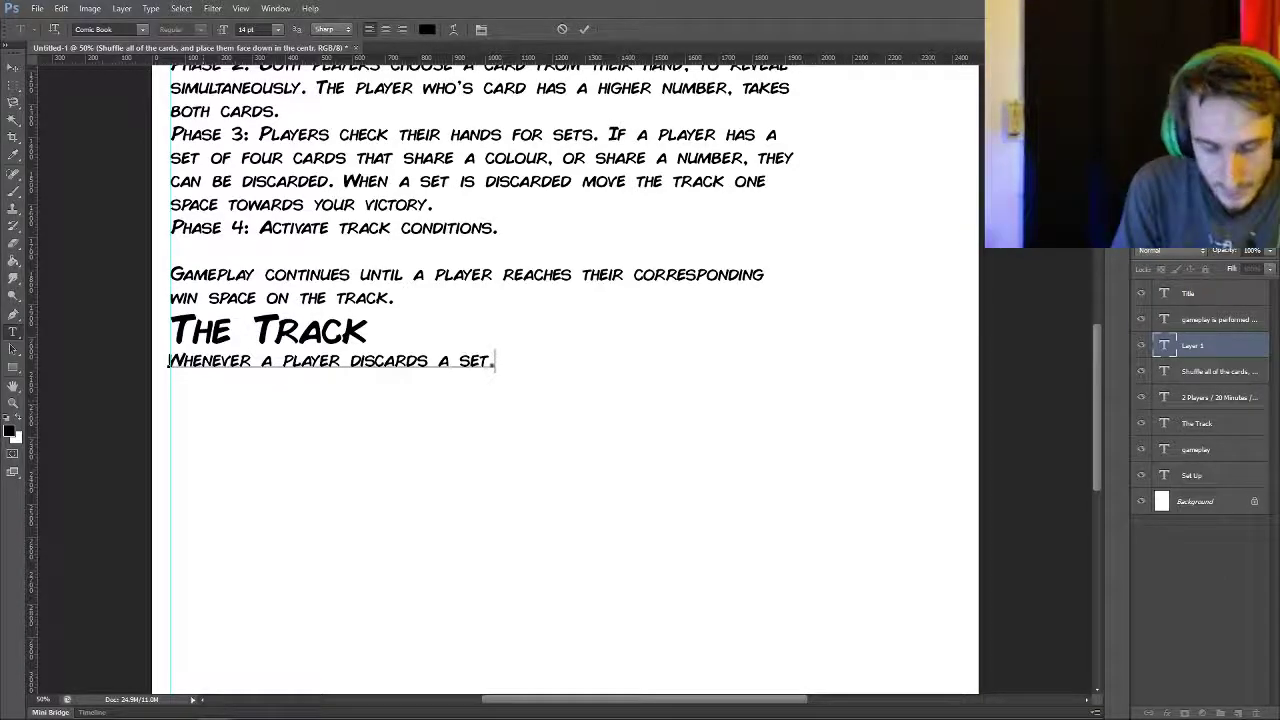
pyautogui.write(' the track moves')
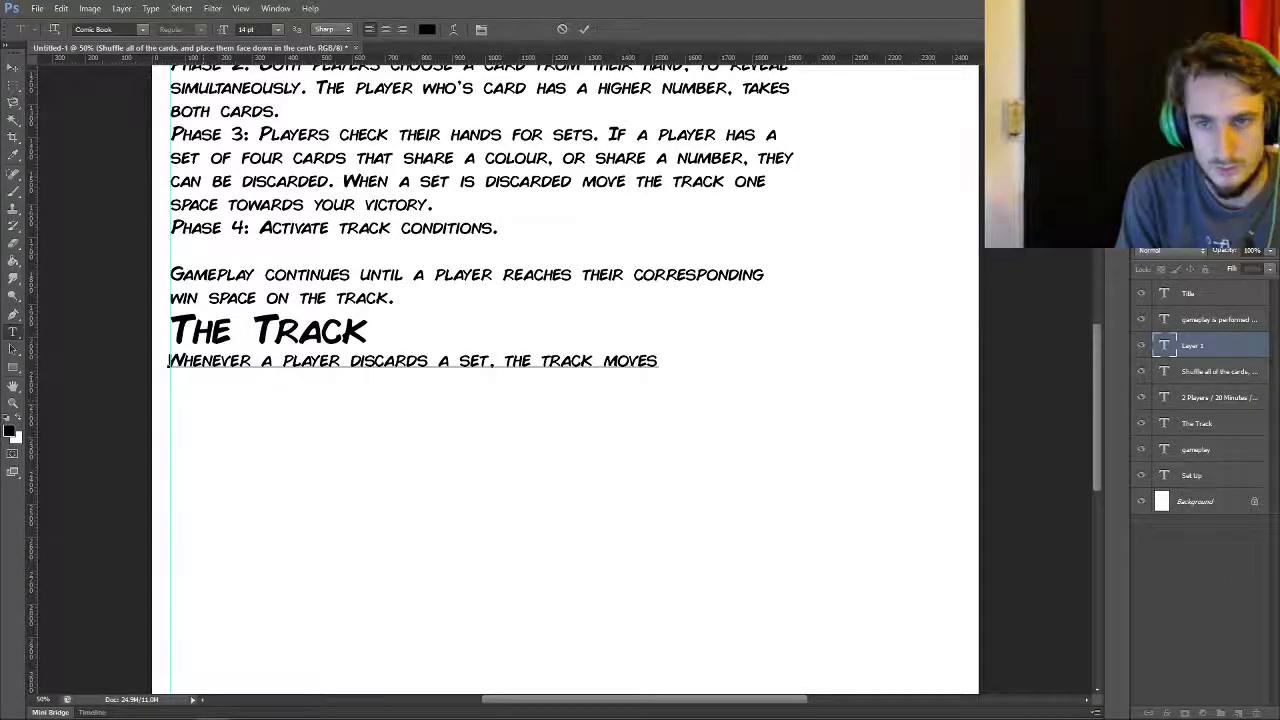
pyautogui.write(' one s pace ')
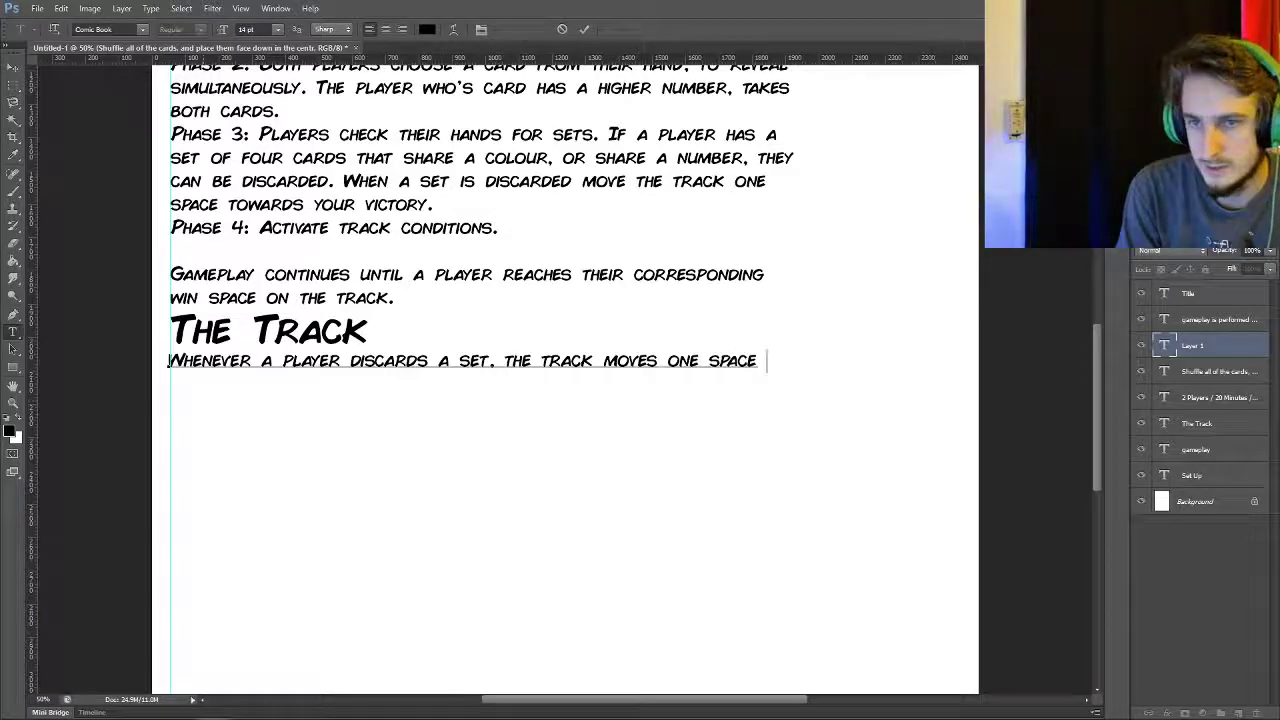
pyautogui.write('towards that player.')
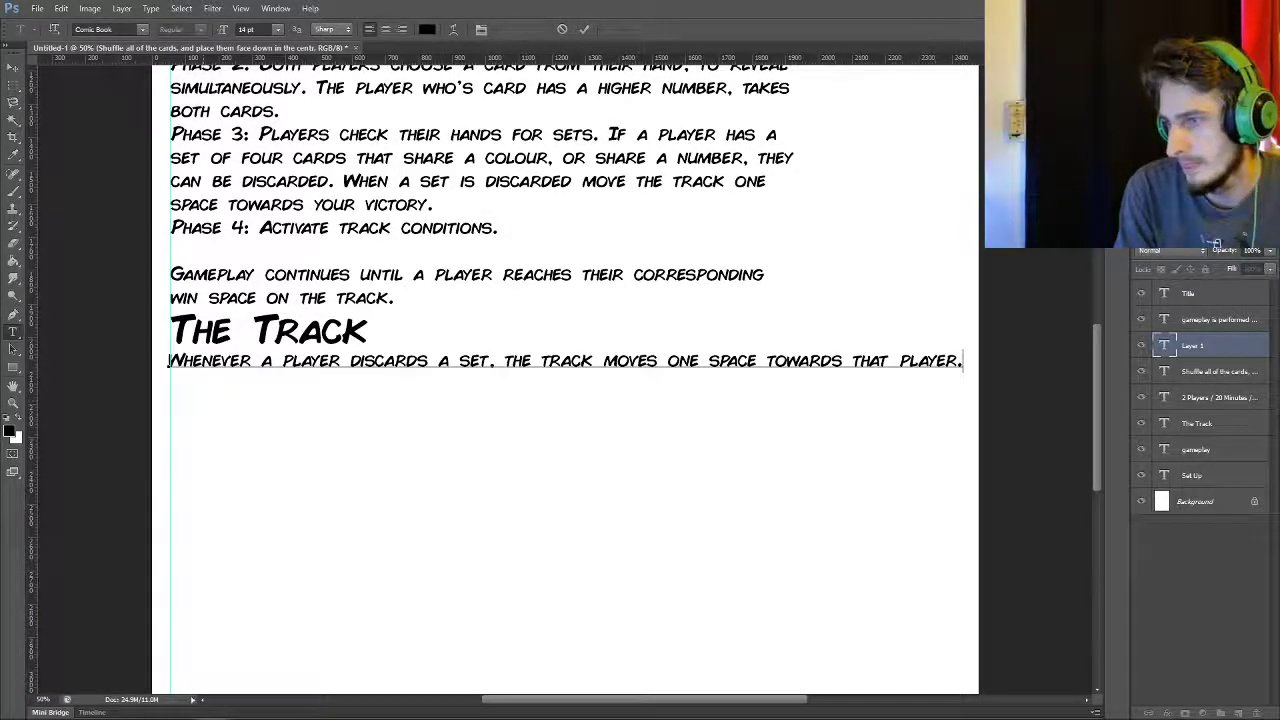
# - Add to the track rules: "The track starts in the centre, and whenever the paperclip moves onto a new space, that effect is triggered."
pyautogui.press('Return')
pyautogui.write('The track st')
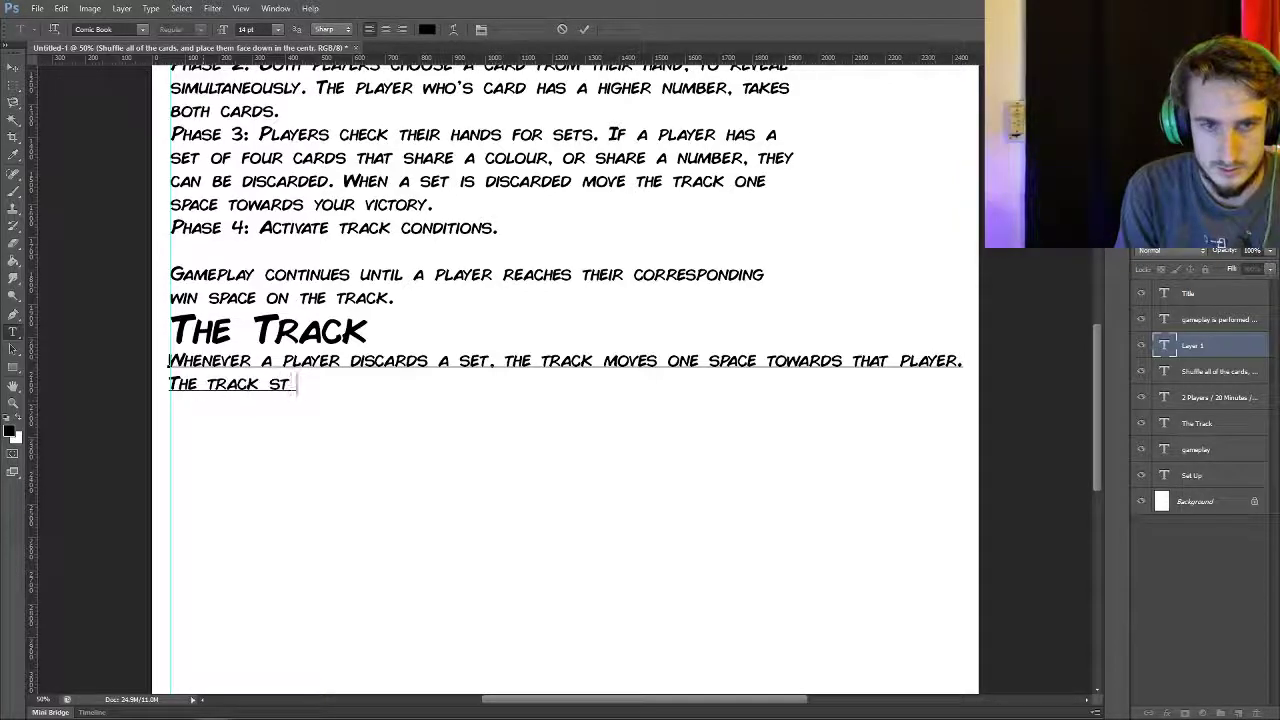
pyautogui.write('arts in the centre')
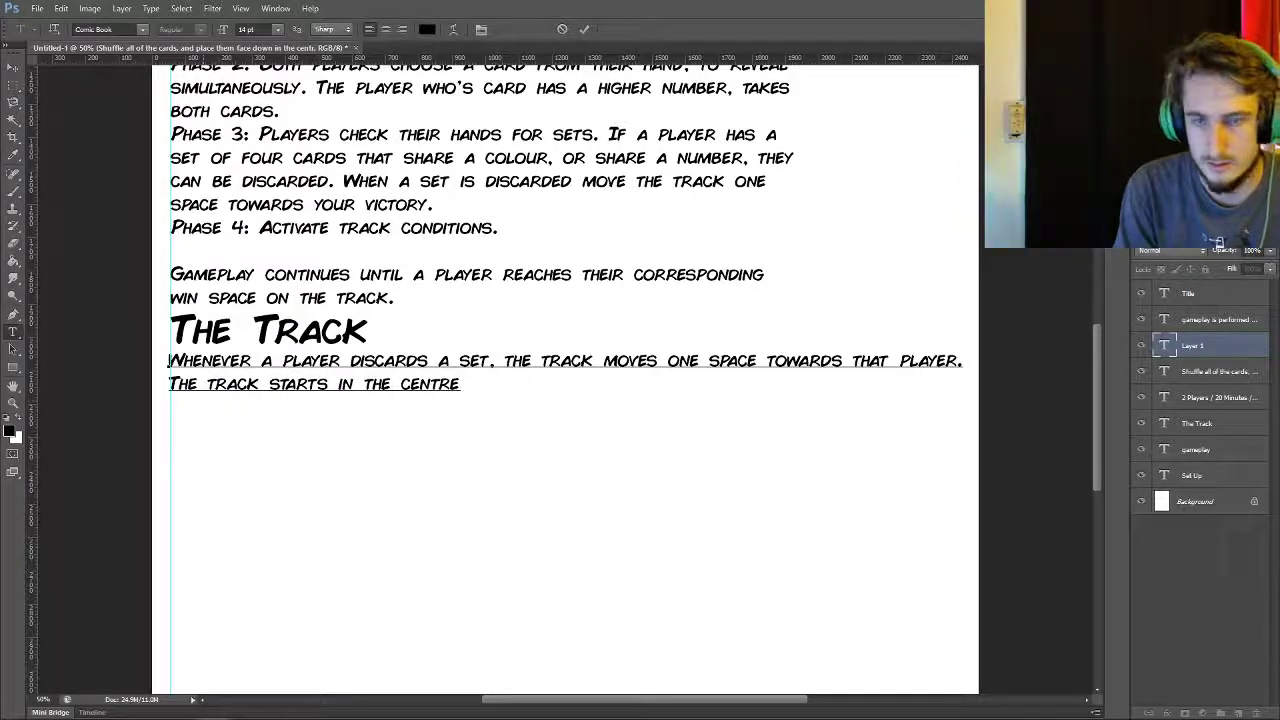
pyautogui.write('. and w')
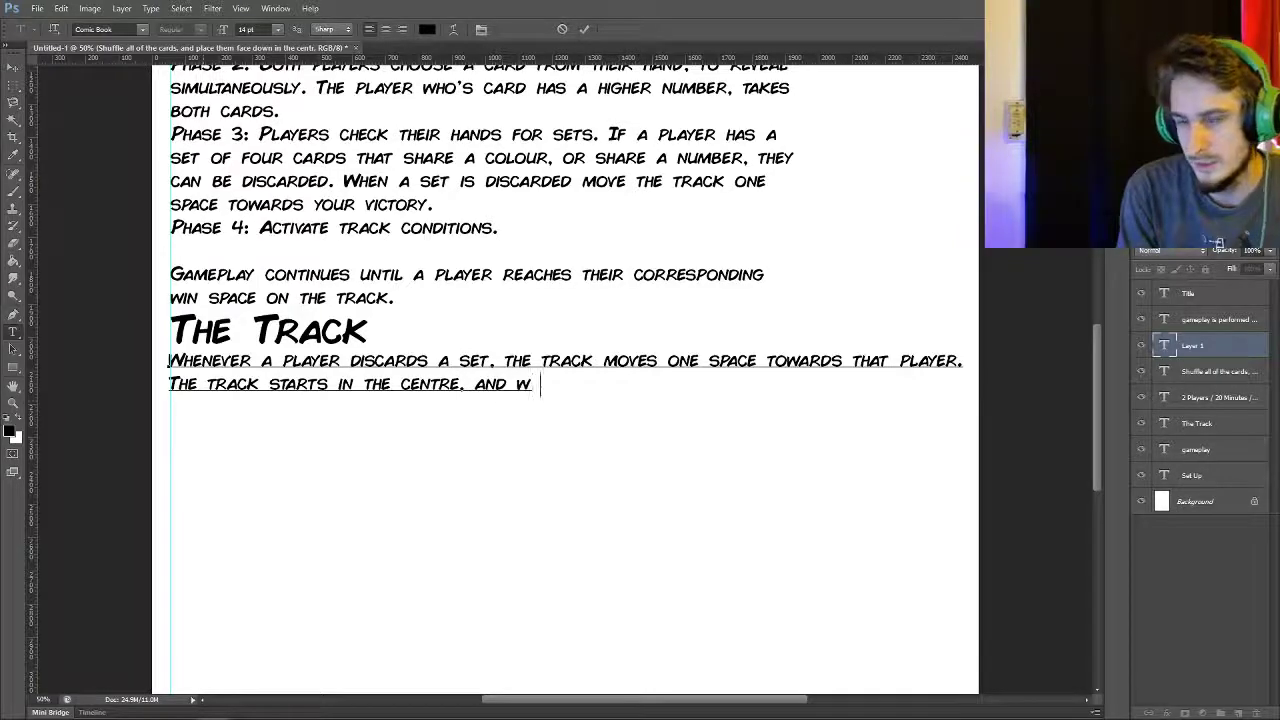
pyautogui.write('henever the paperclip moves o')
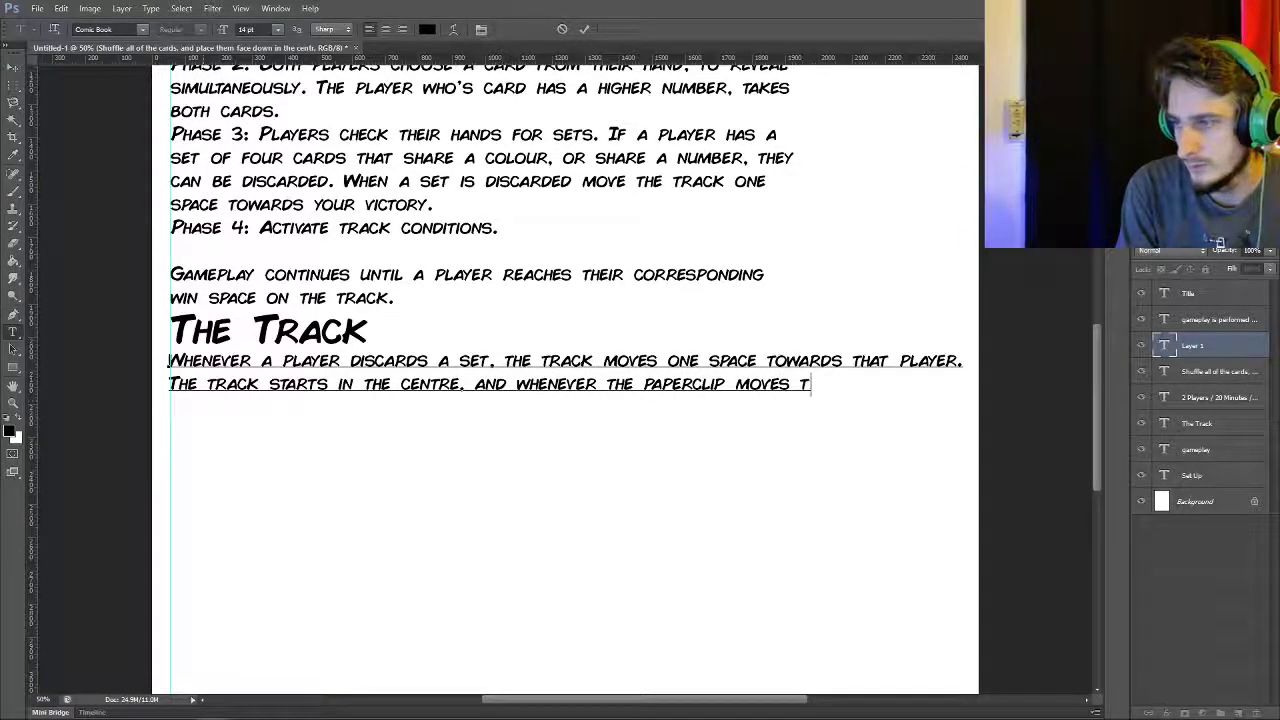
pyautogui.press('BackSpace')
pyautogui.write('nto a new ')
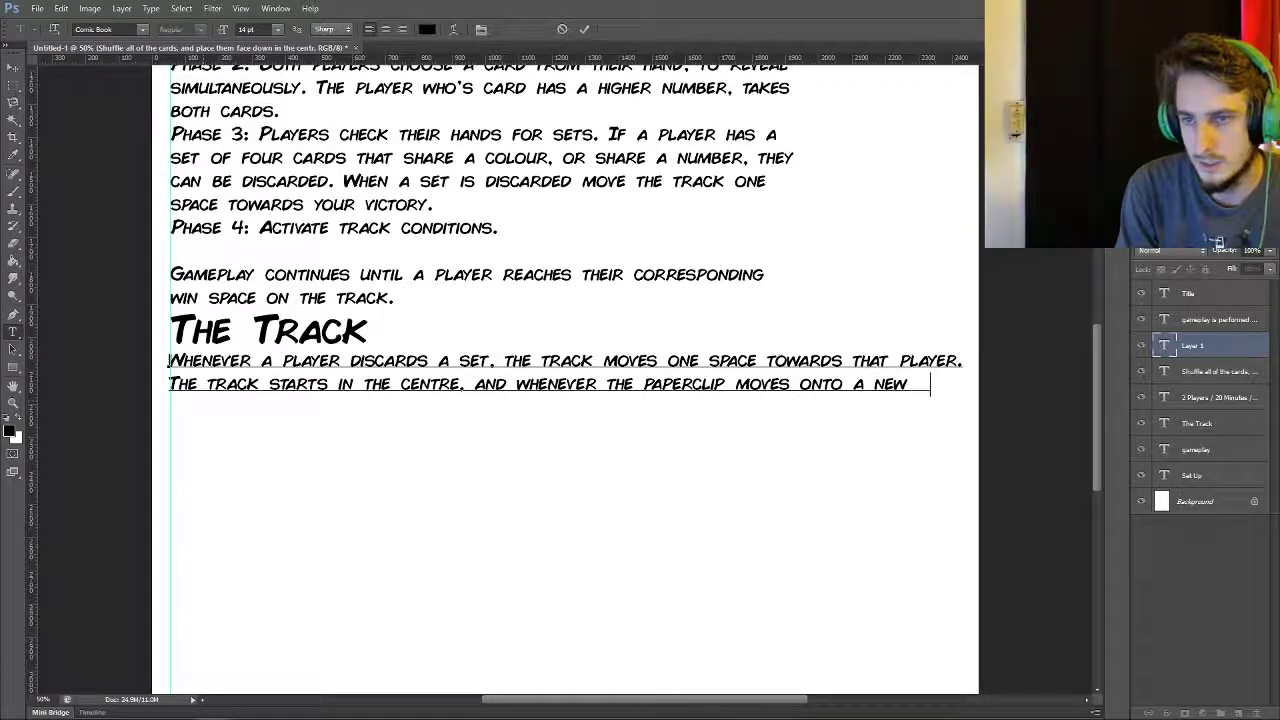
pyautogui.write('space.')
pyautogui.press('Return')
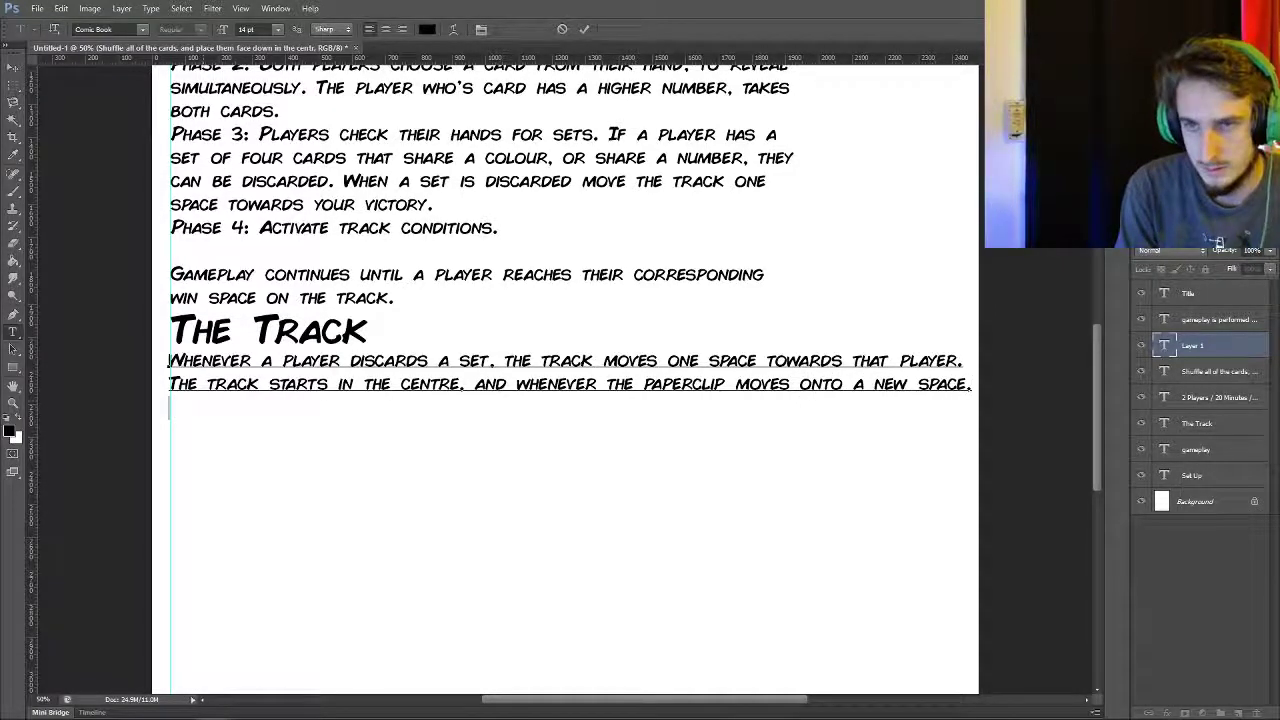
pyautogui.write('that effe')
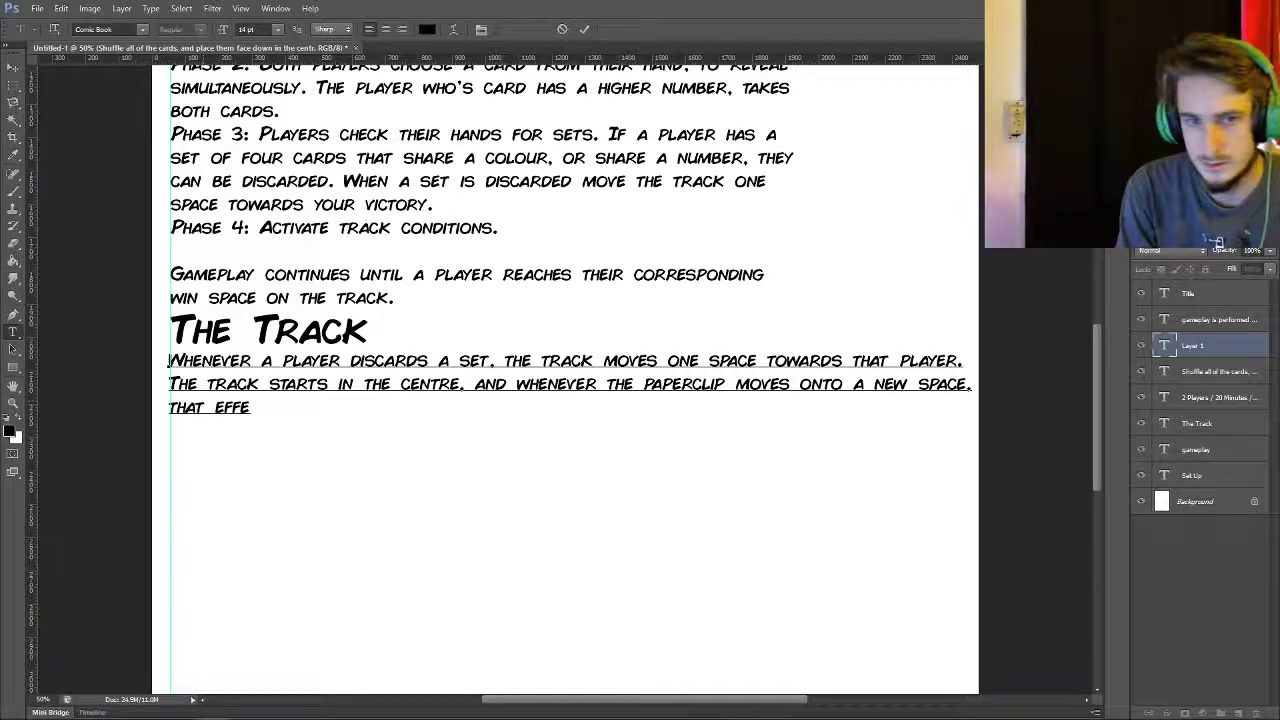
pyautogui.write('ct is triggered.')
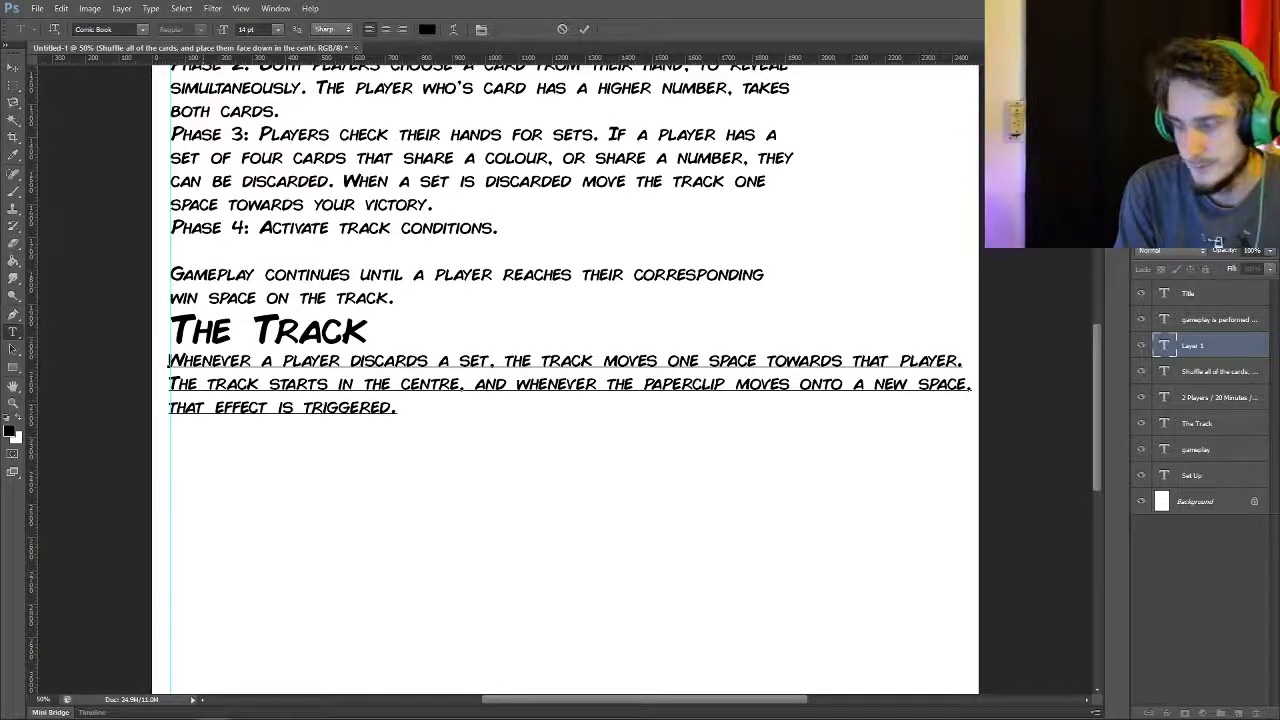
# - Continue the track rules with "In the centre both players draw a card. In the outermost spaces, the player closest to that space, wins."
pyautogui.write(' In the centre ')
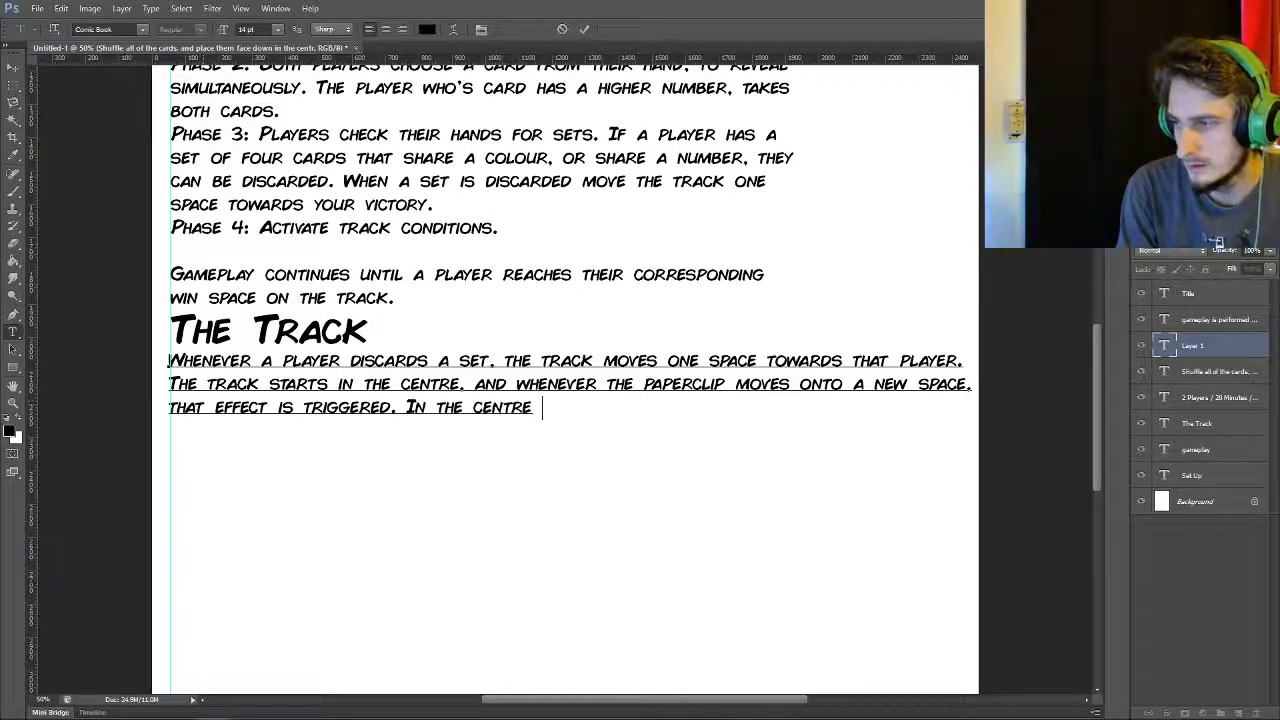
pyautogui.write('both players')
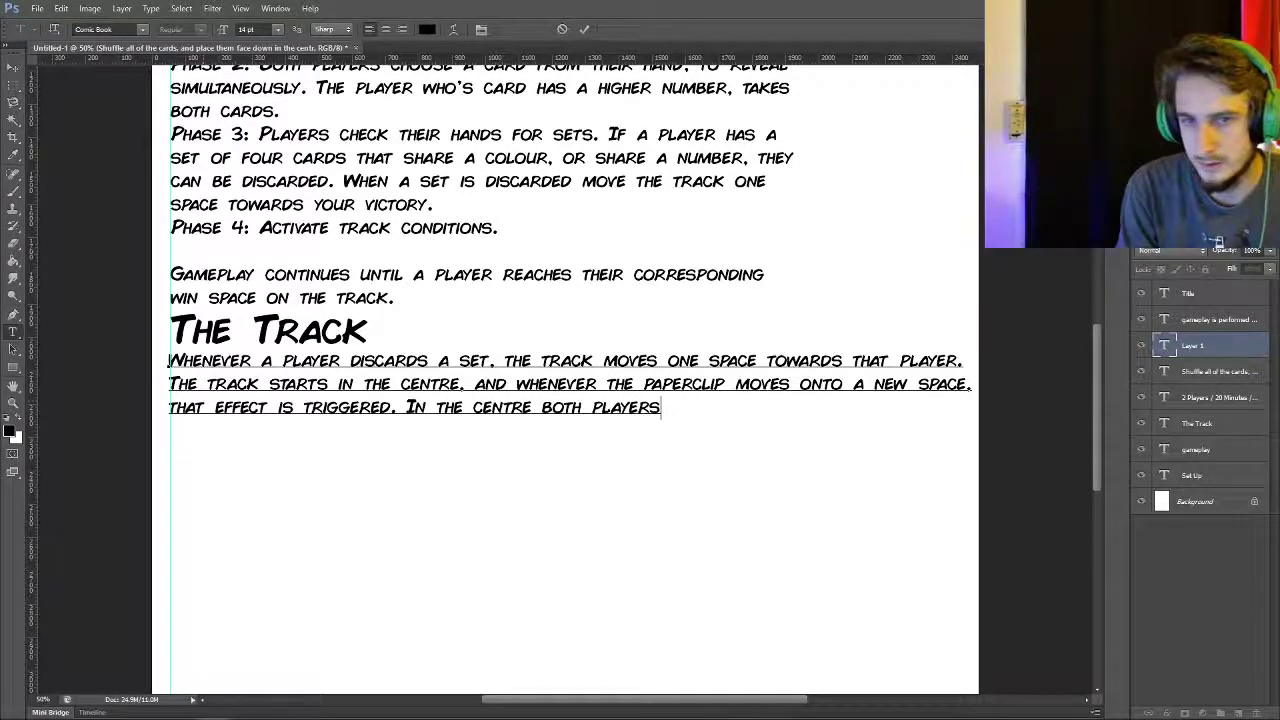
pyautogui.write(' draw a card. In the ')
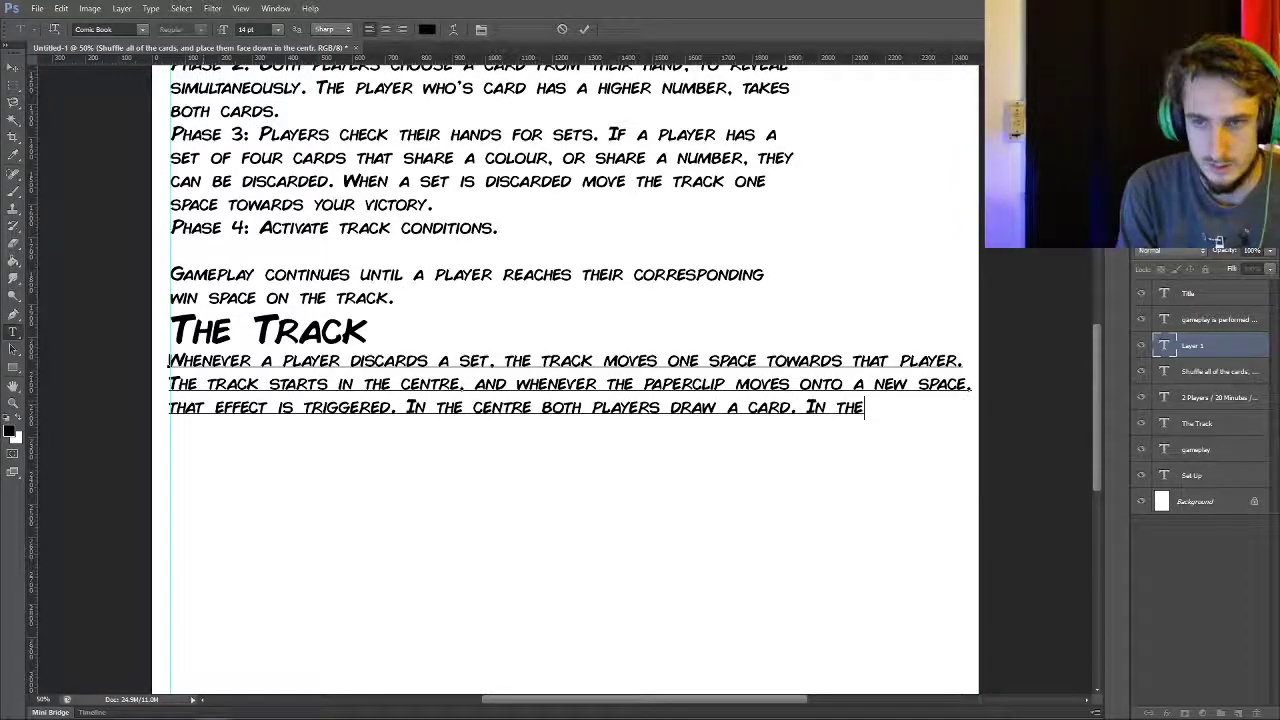
pyautogui.write('outermost spaces. the na')
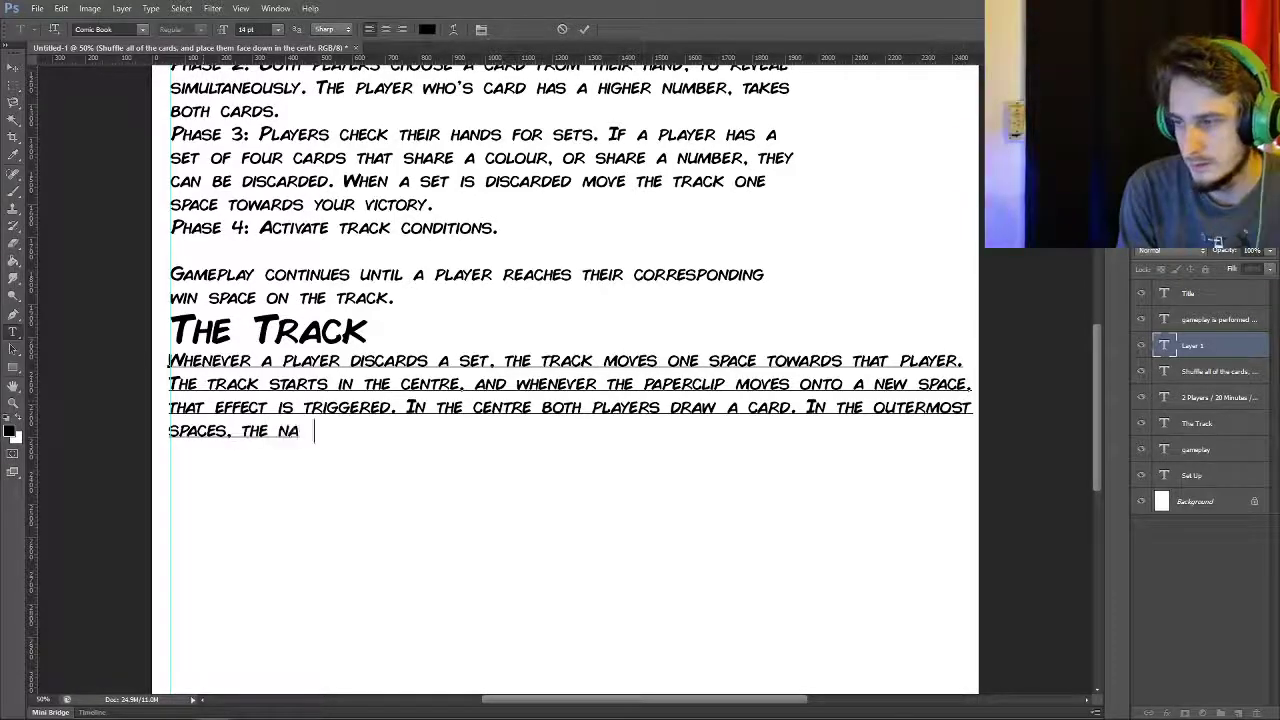
pyautogui.press('BackSpace')
pyautogui.press('BackSpace')
pyautogui.press('BackSpace')
pyautogui.write('playe')
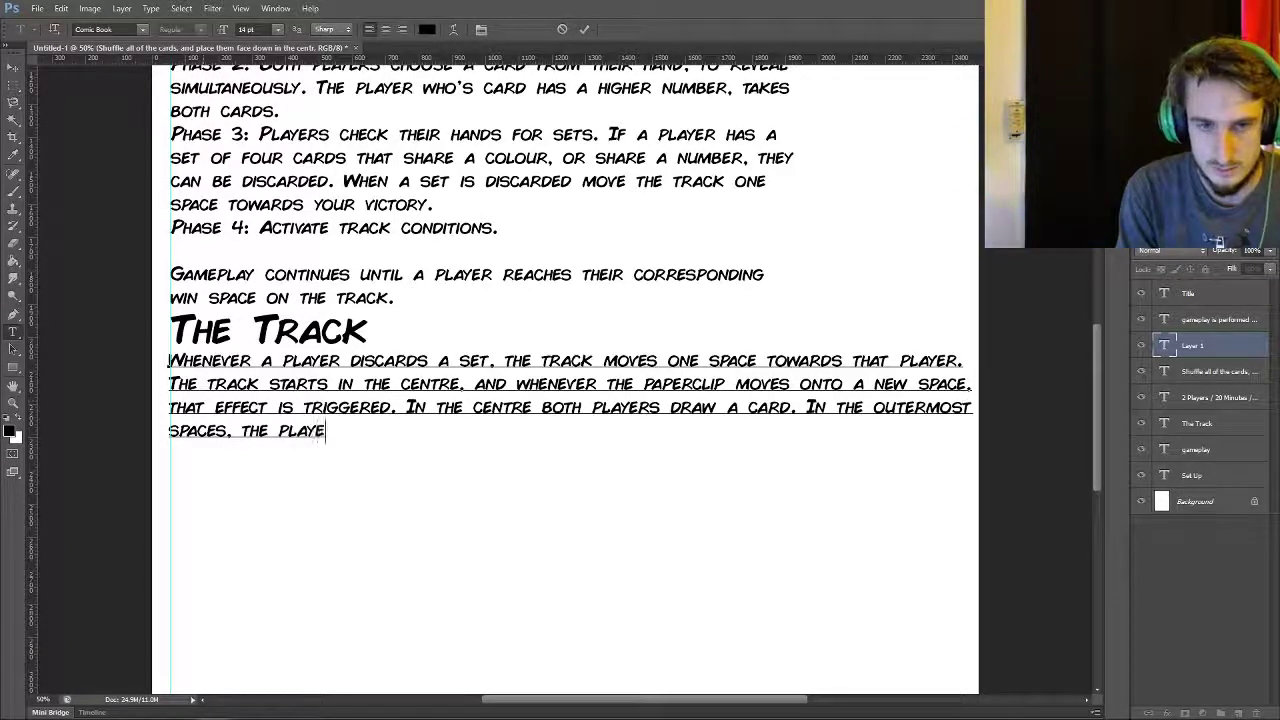
pyautogui.write('r closest to t')
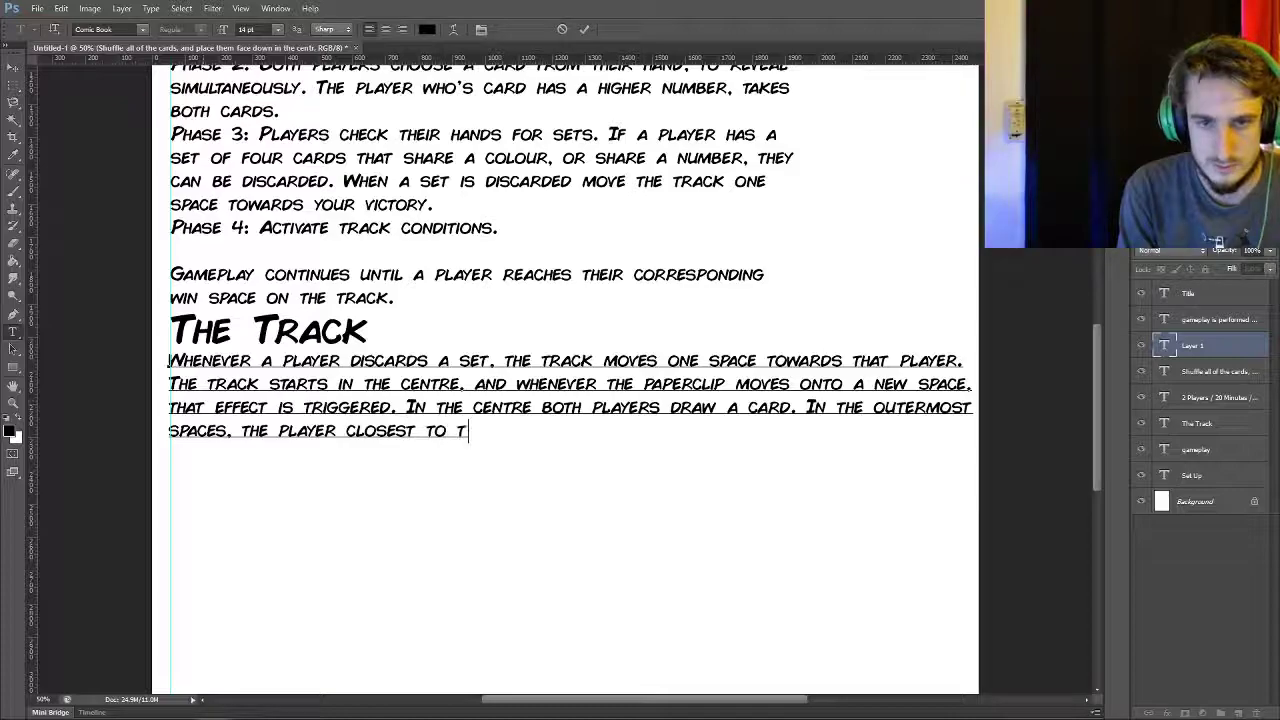
pyautogui.write('hat space. wins')
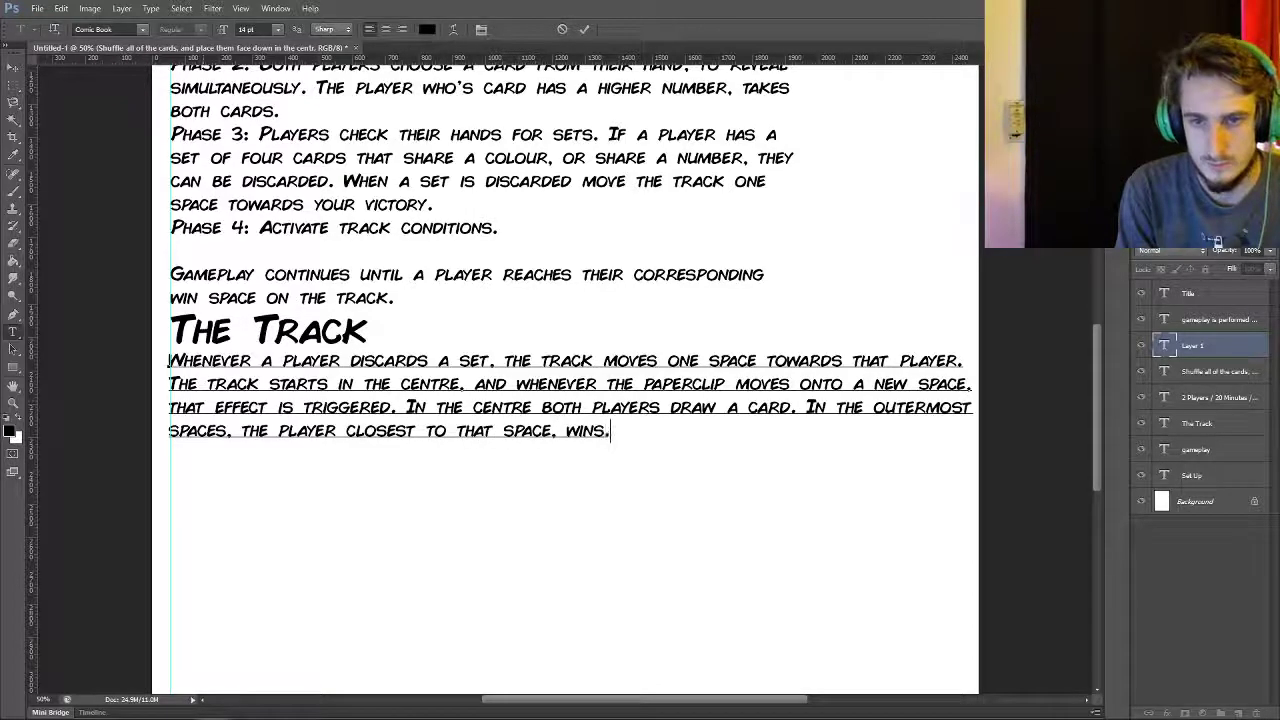
# - Finish the track rules with "The other two spaces, force the opponent to draw a card." and commit the text
pyautogui.write('. The othe')
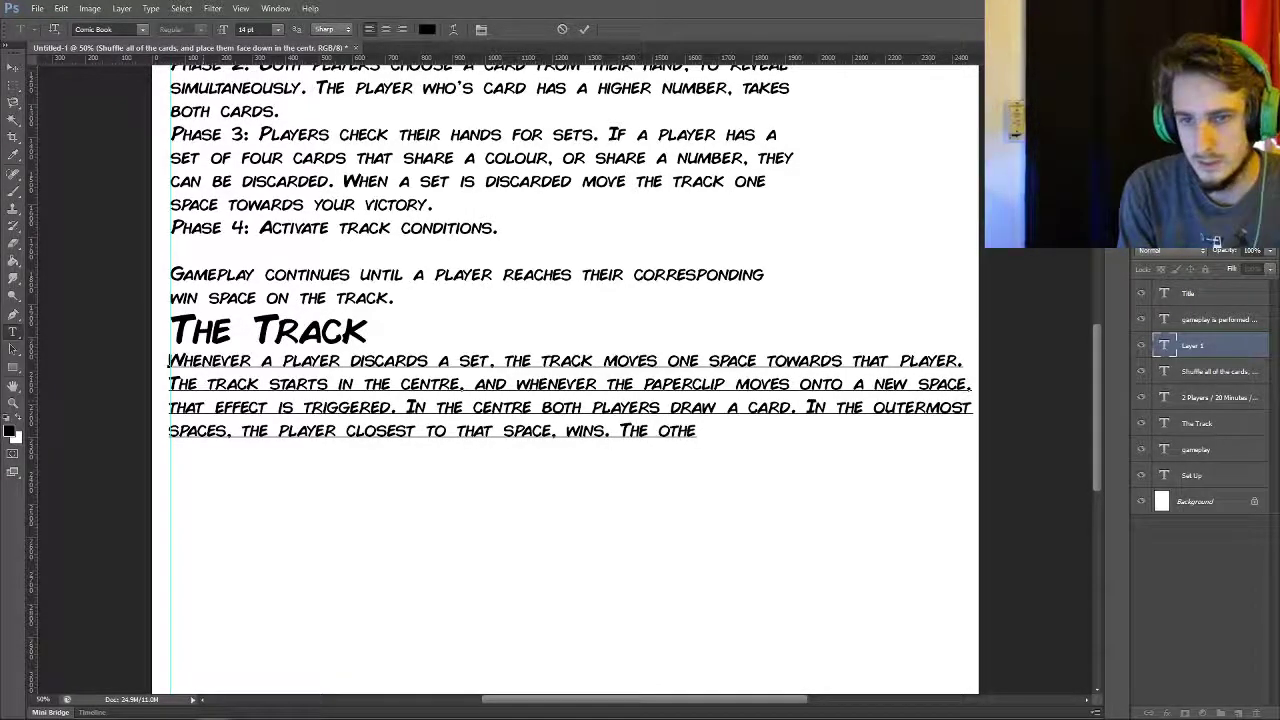
pyautogui.write('r two spaces. force the opponne')
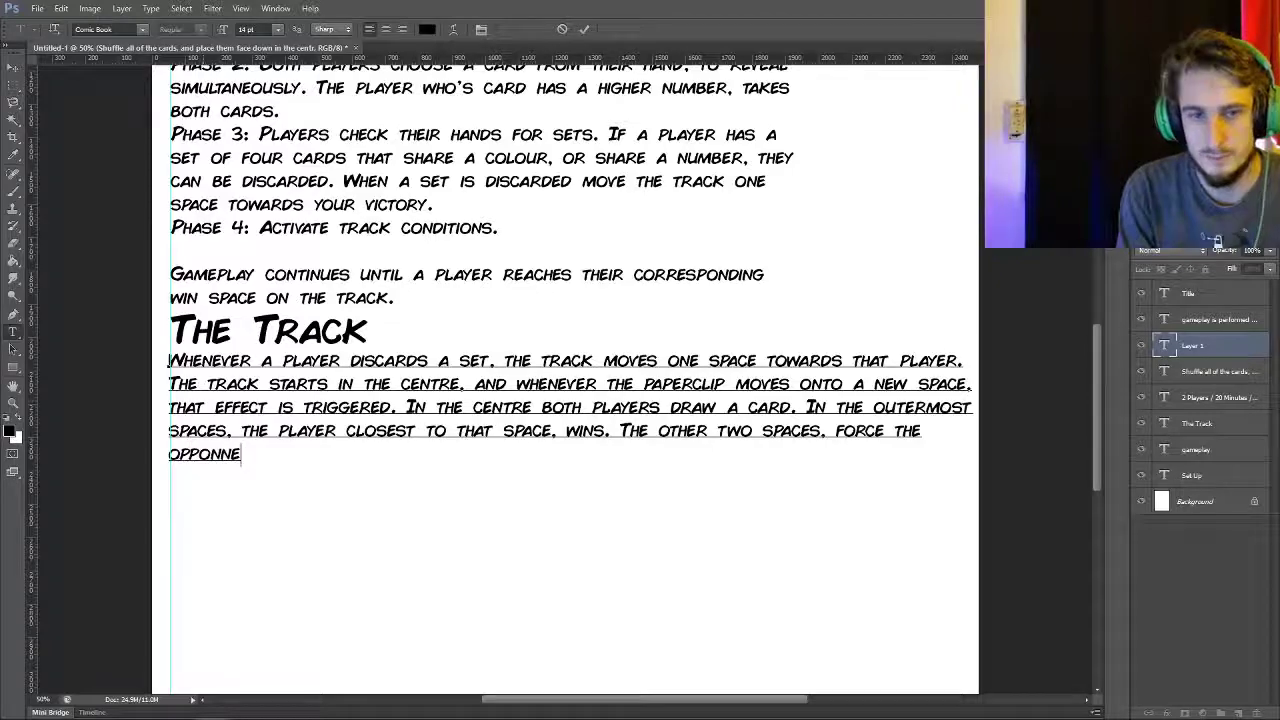
pyautogui.write('nt to draw a card.')
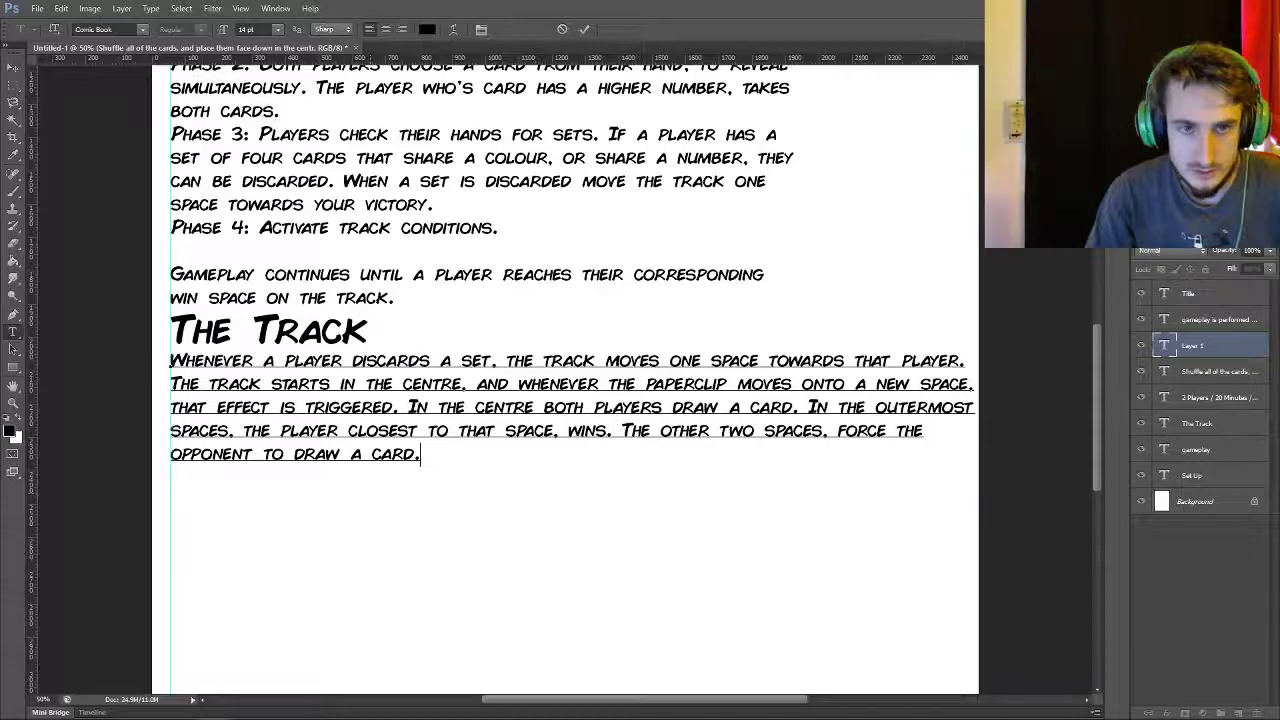
pyautogui.hotkey('ctrl', 'Return')
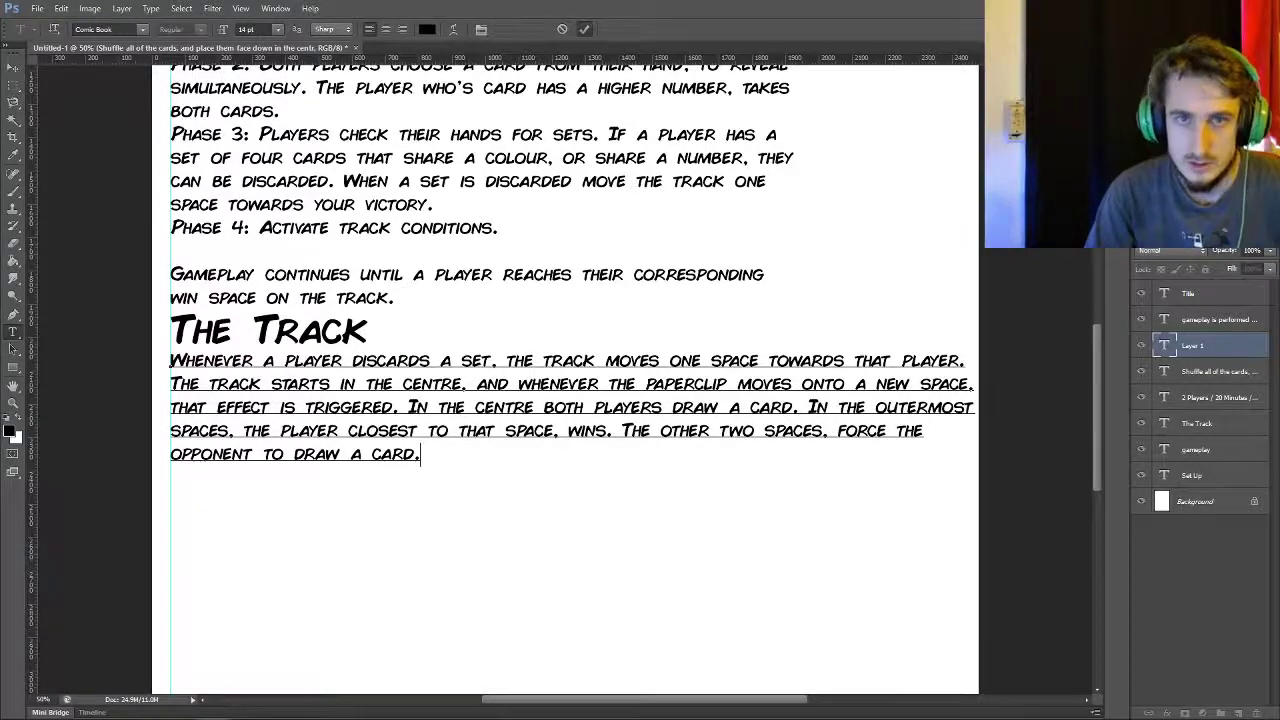
# - Add a 30 pt heading "Winning the Game" on its own text layer directly below the track rules, aligned to the margin guide
pyautogui.scroll(5, 565, 380)
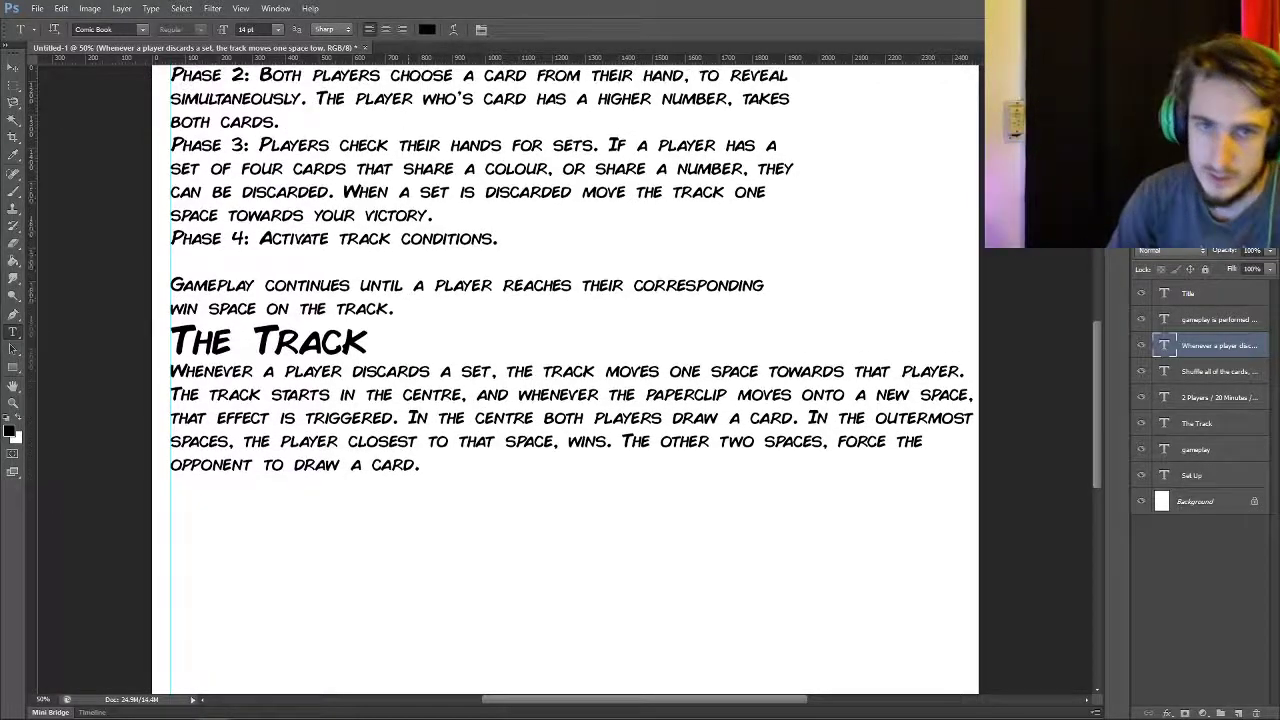
pyautogui.scroll(4, 565, 380)
pyautogui.scroll(-7, 565, 380)
pyautogui.scroll(-4, 565, 380)
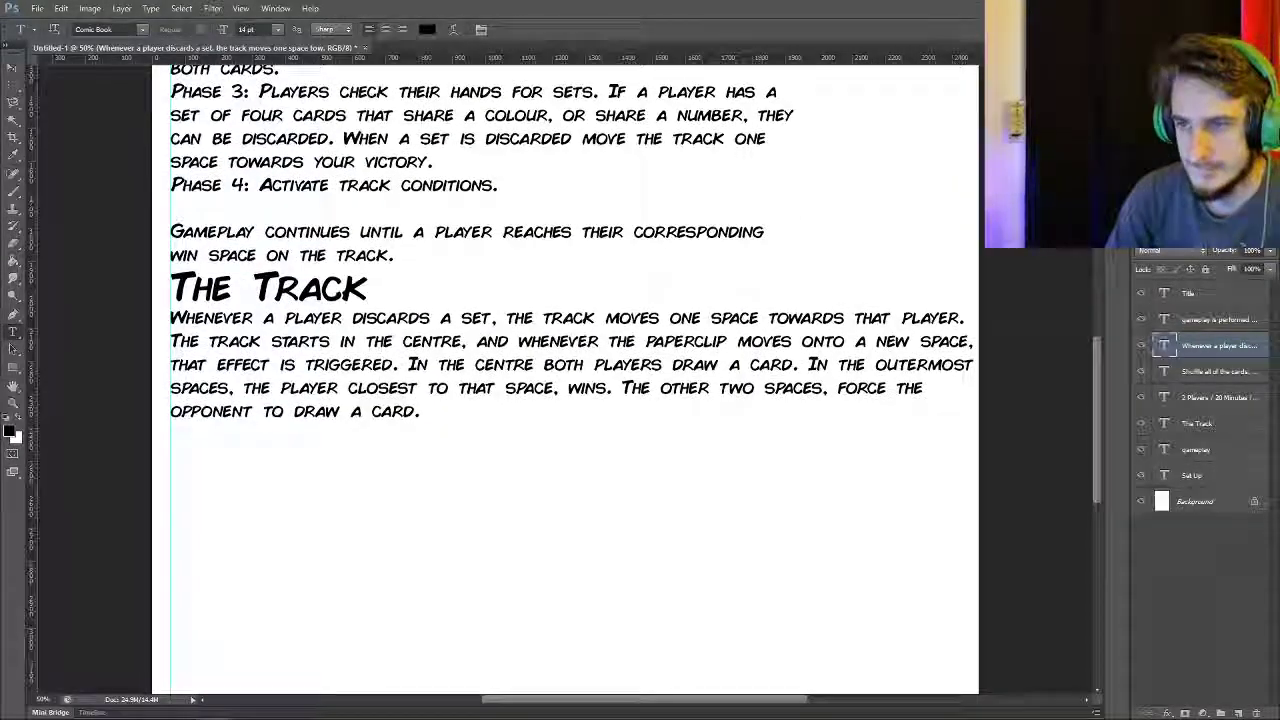
pyautogui.click(1196, 449)
pyautogui.click(178, 398)
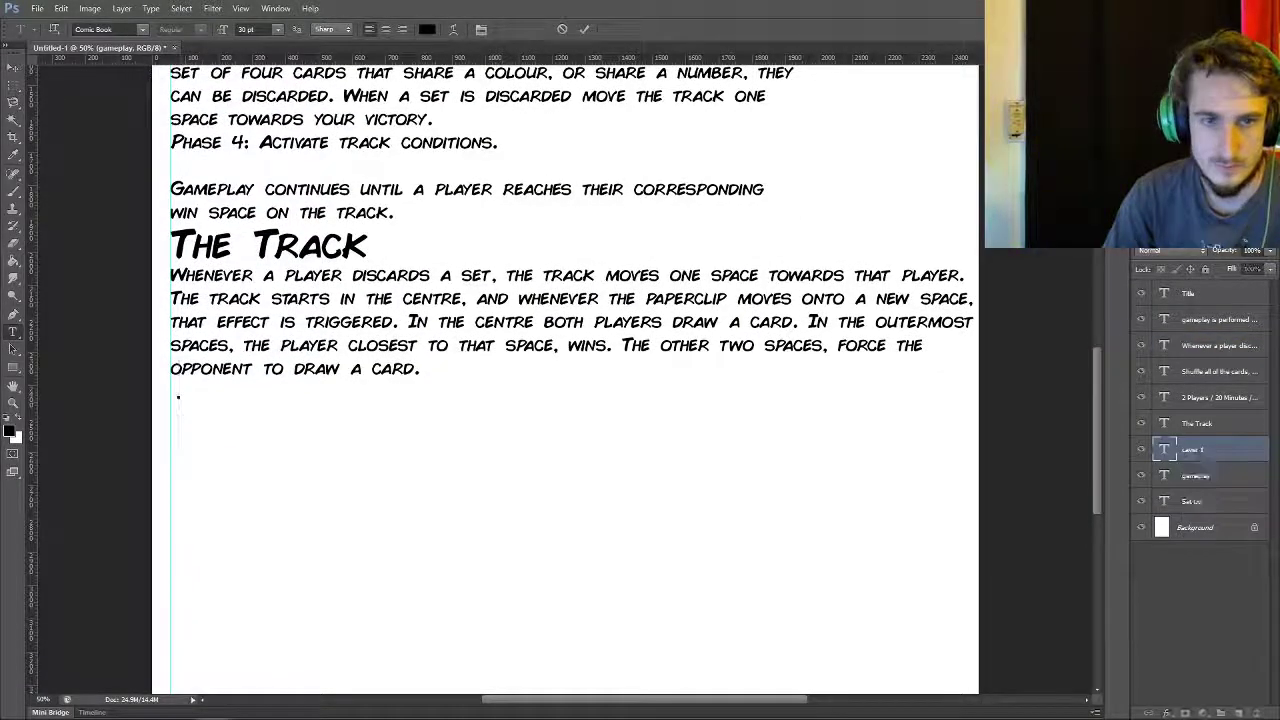
pyautogui.write('Winning the Game')
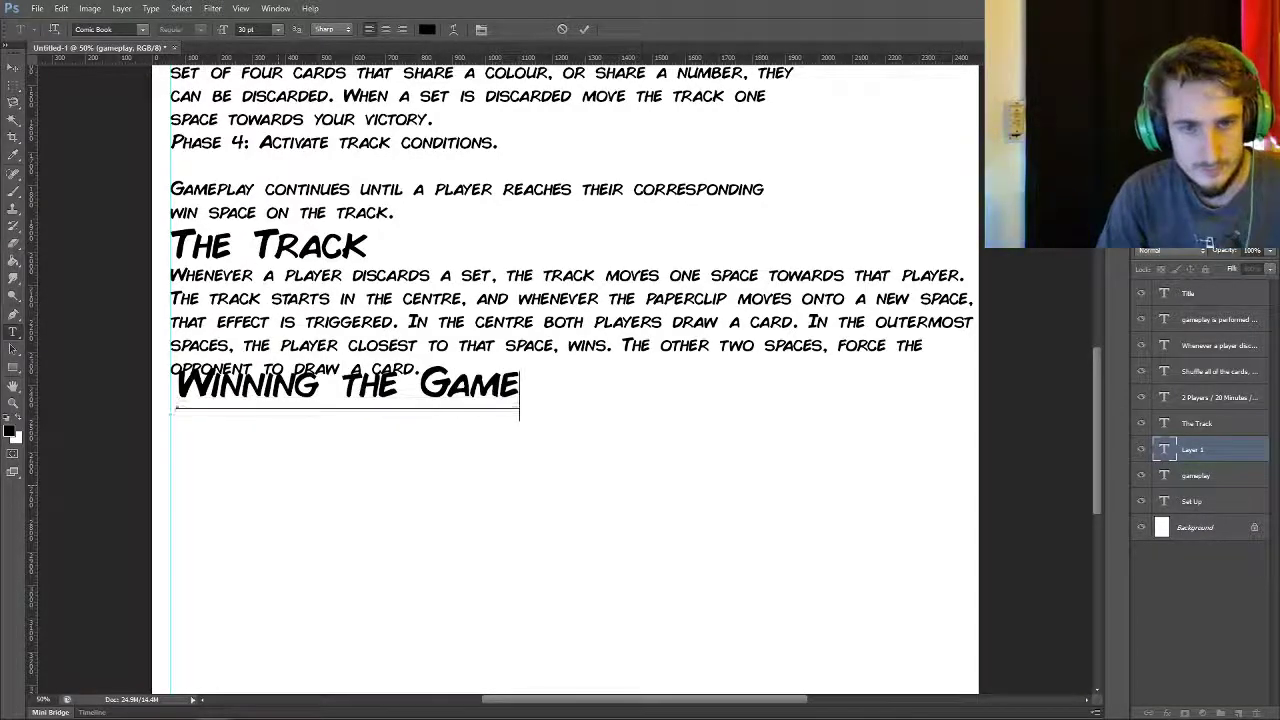
pyautogui.keyDown('ctrl'); pyautogui.moveTo(350, 385); pyautogui.dragTo(343, 404); pyautogui.keyUp('ctrl')
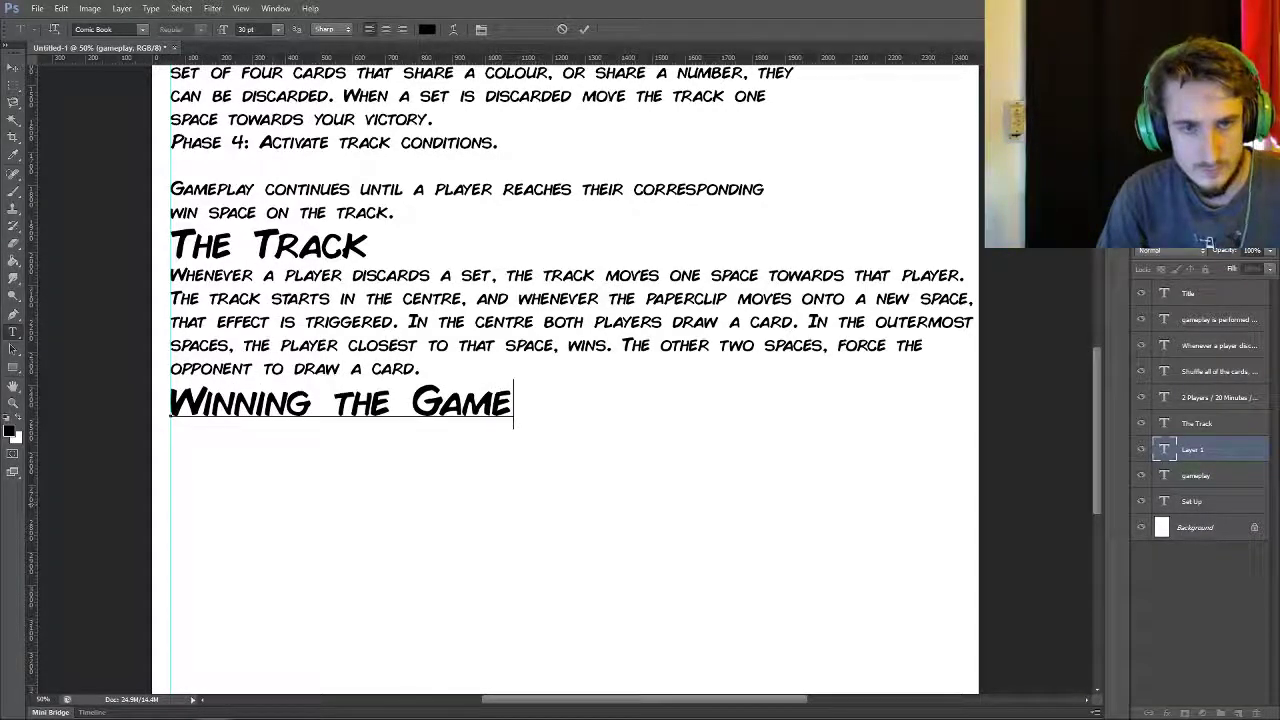
pyautogui.hotkey('ctrl', 'Return')
# - Start a 14 pt text layer below the Winning the Game heading with "When a player wins the game by moving onto their corresponding"
pyautogui.scroll(-2, 565, 380)
pyautogui.click(1218, 397)
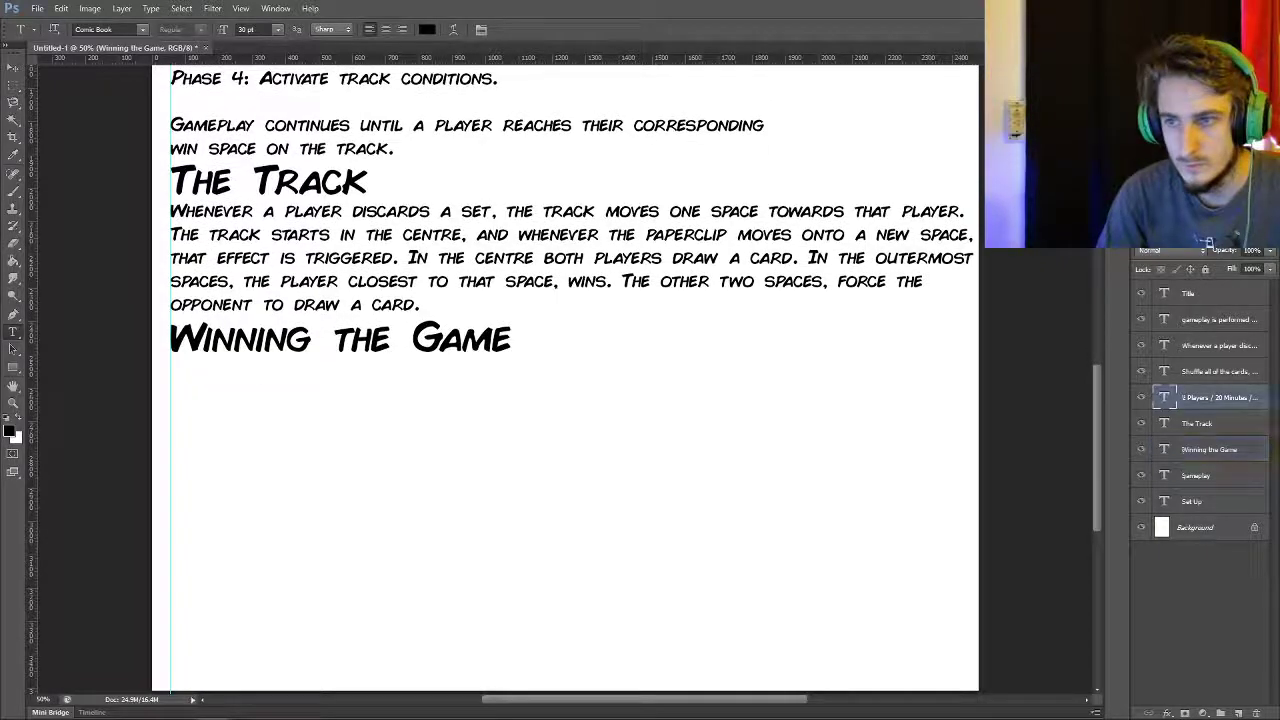
pyautogui.hotkey('alt', ']')
pyautogui.click(170, 377)
pyautogui.write('When a pla')
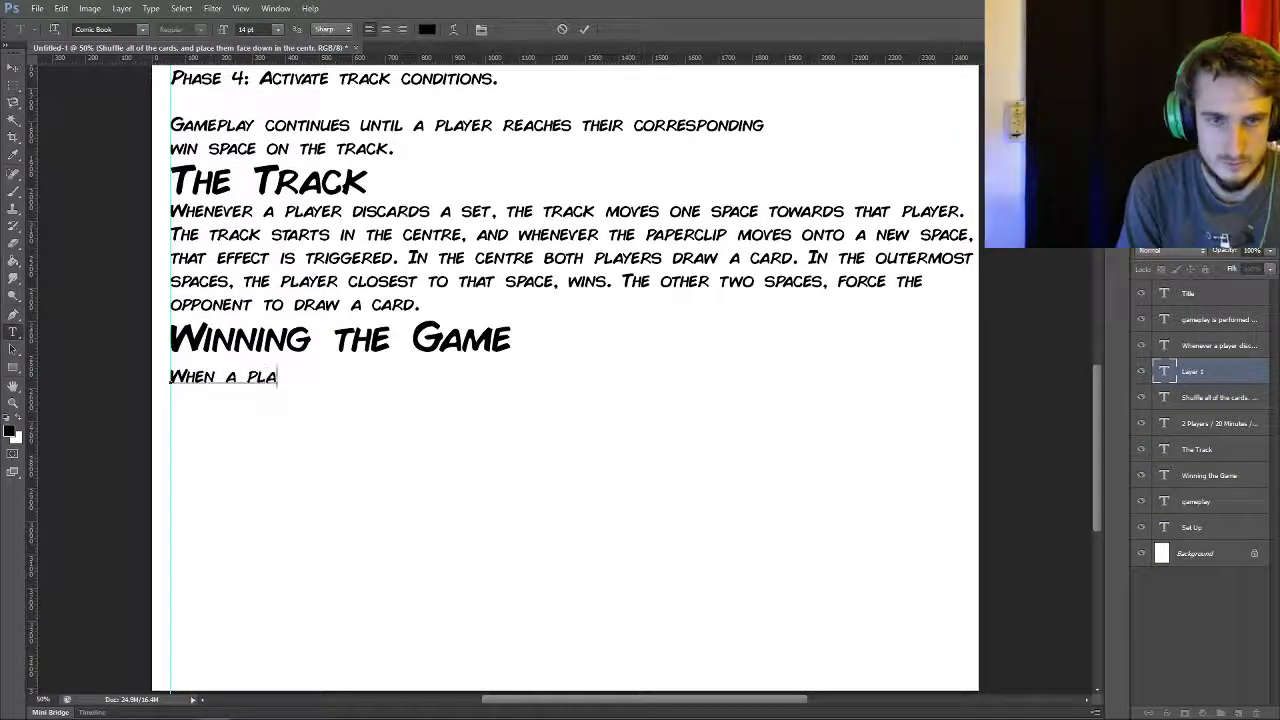
pyautogui.write('yer wins teh gam')
pyautogui.press('BackSpace')
pyautogui.press('BackSpace')
pyautogui.press('BackSpace')
pyautogui.press('BackSpace')
pyautogui.press('BackSpace')
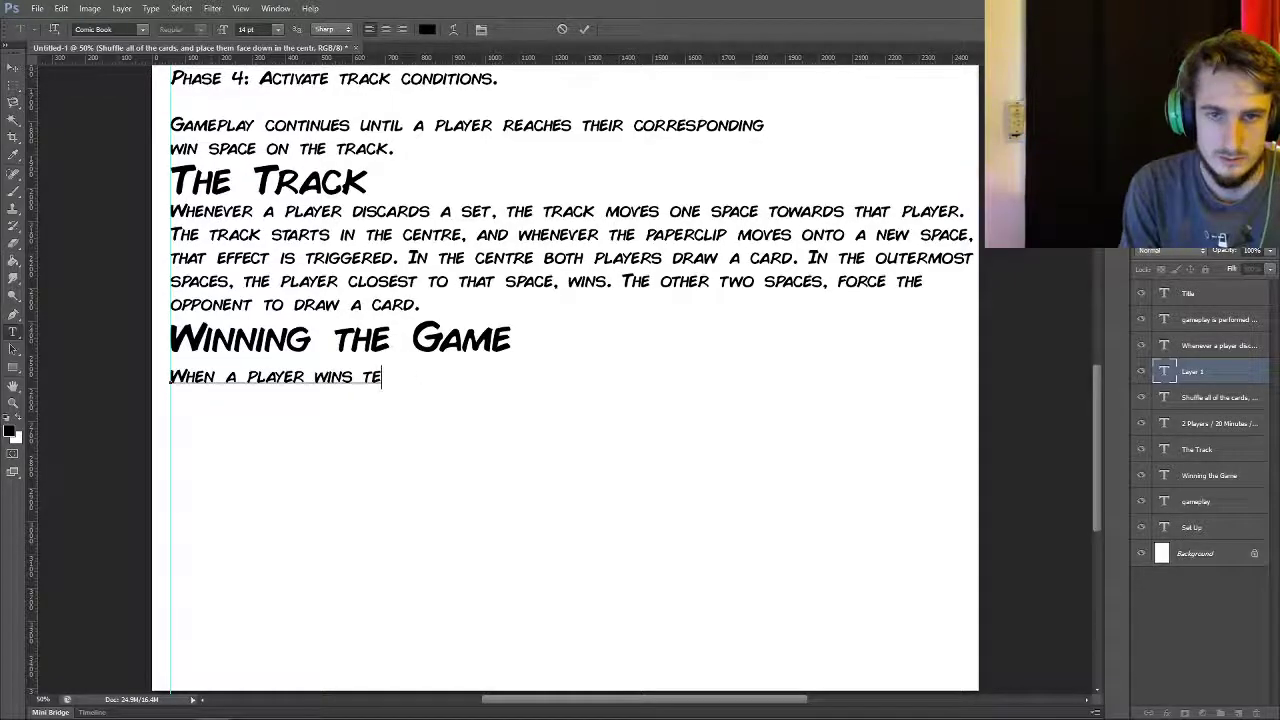
pyautogui.write('he game')
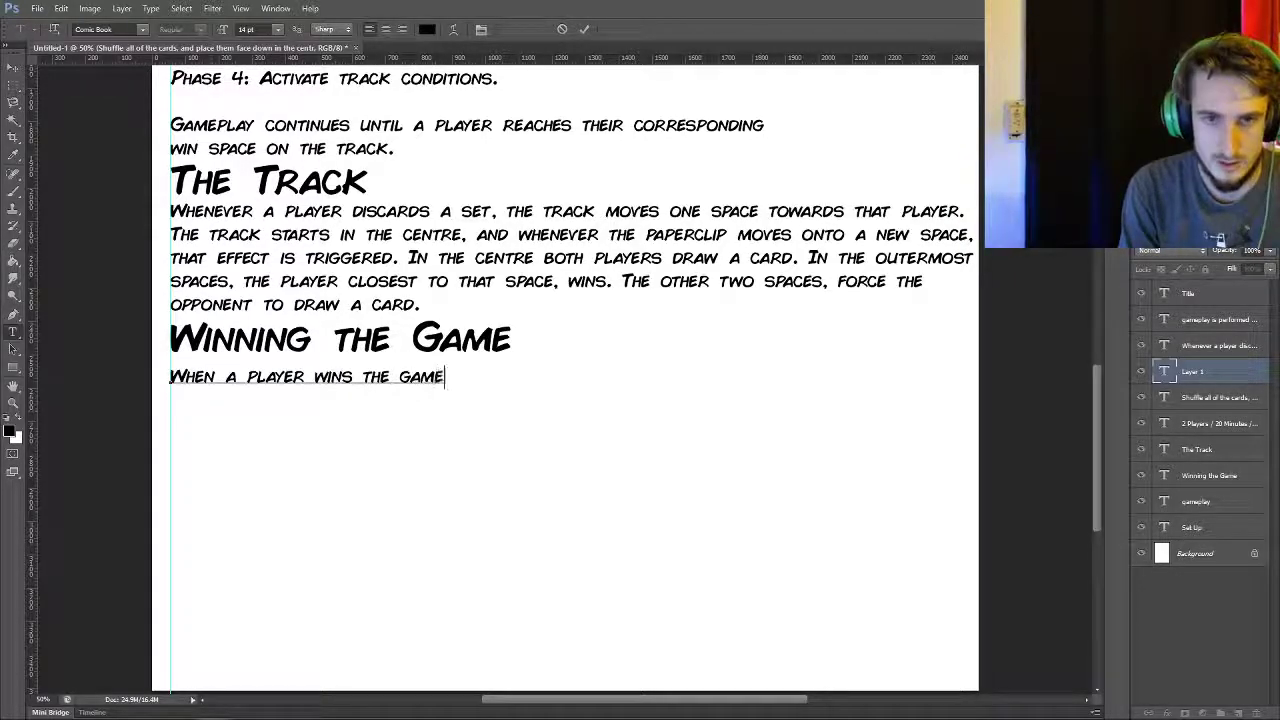
pyautogui.write(' by moving ')
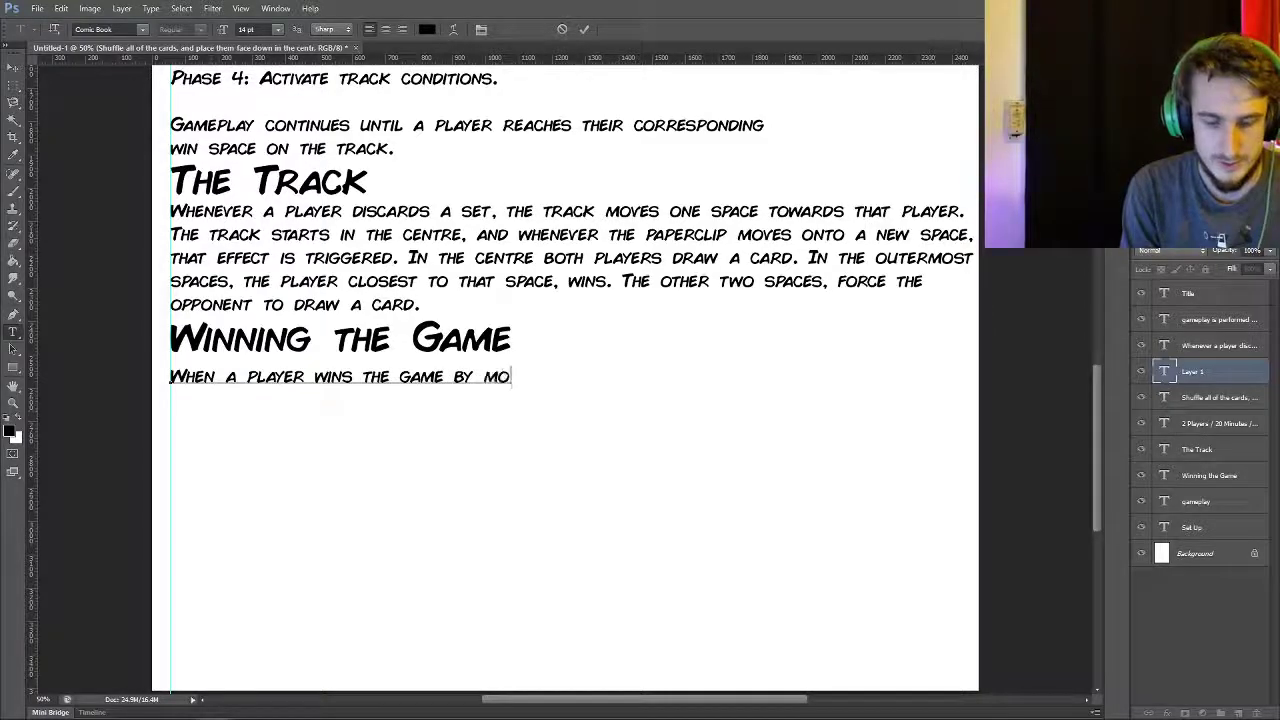
pyautogui.write('onto their cor')
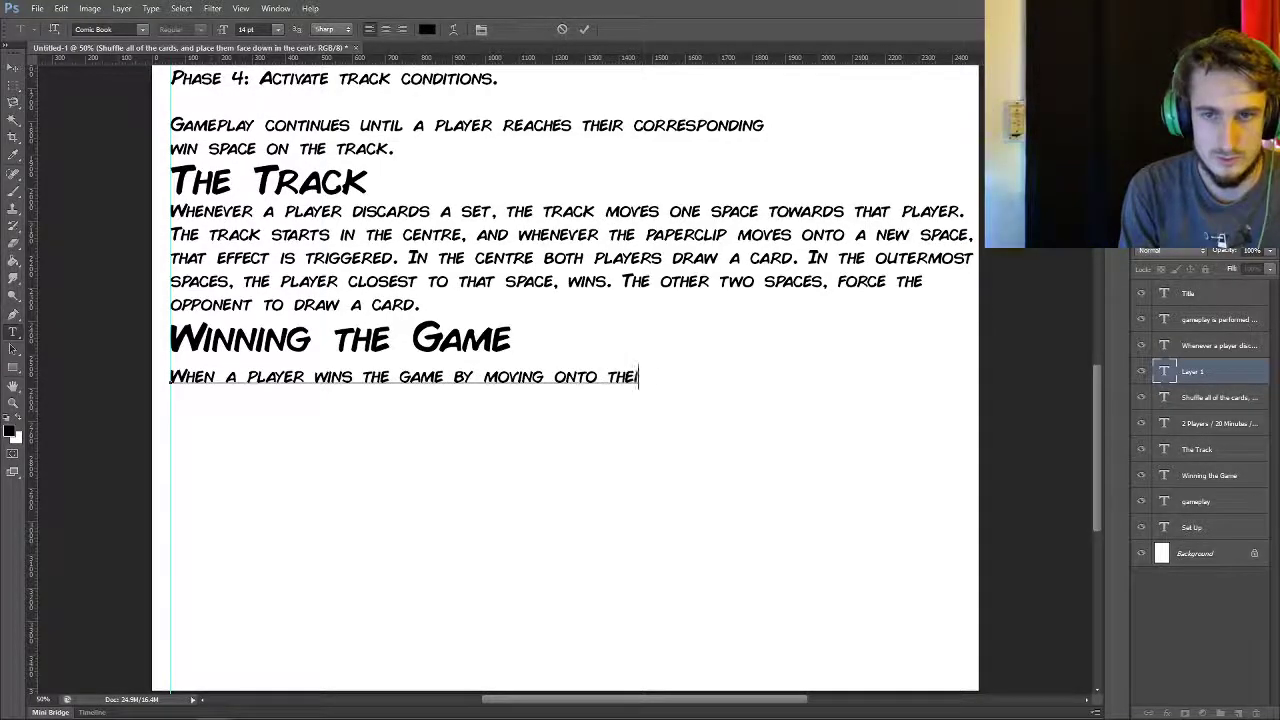
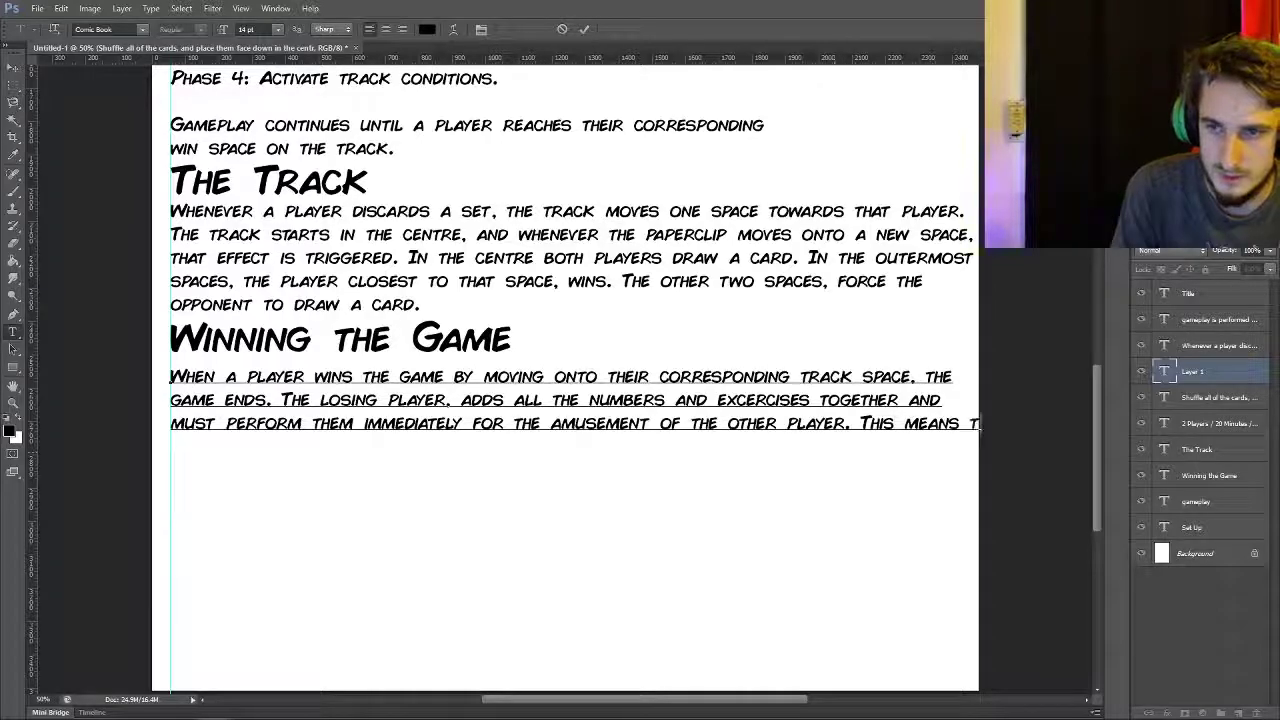
# - Finish the winning rules with "that a hand of 3 Squats, and 4 Lunges, means that 3 Squats and 4 Lunges must be performed." and commit it
pyautogui.press('BackSpace')
pyautogui.write('that a hand of ')
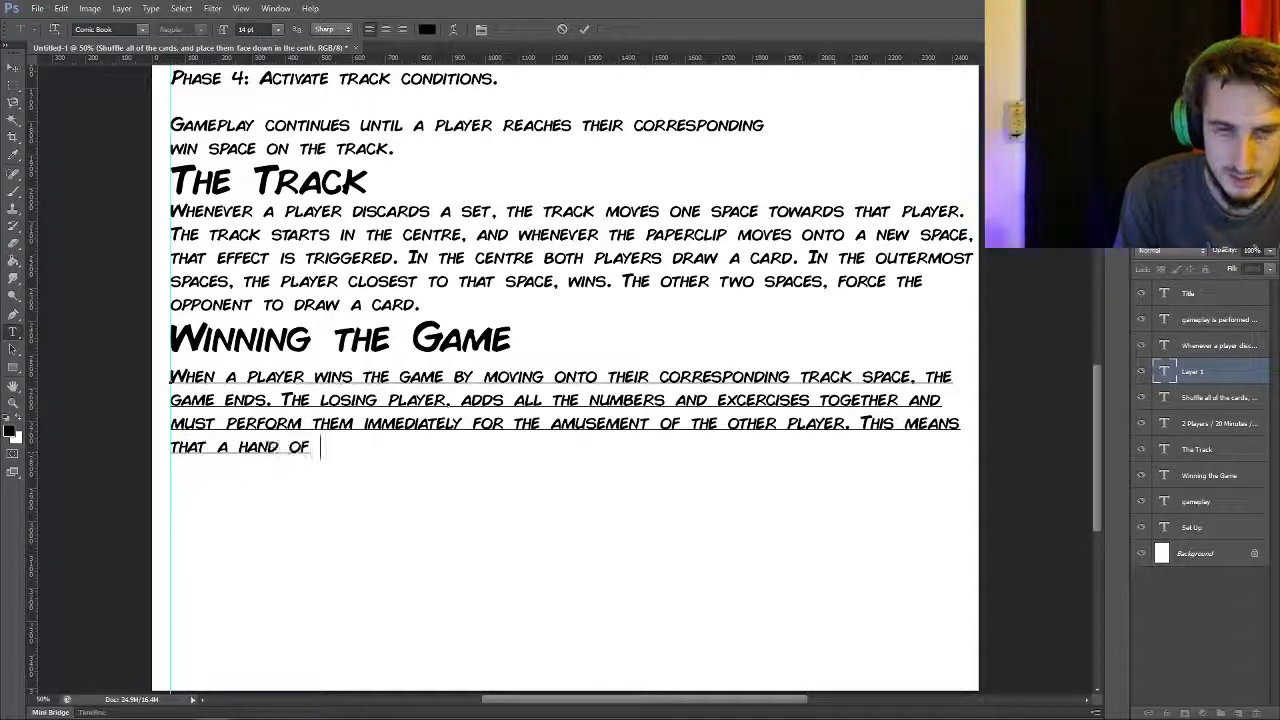
pyautogui.write('3 Squats')
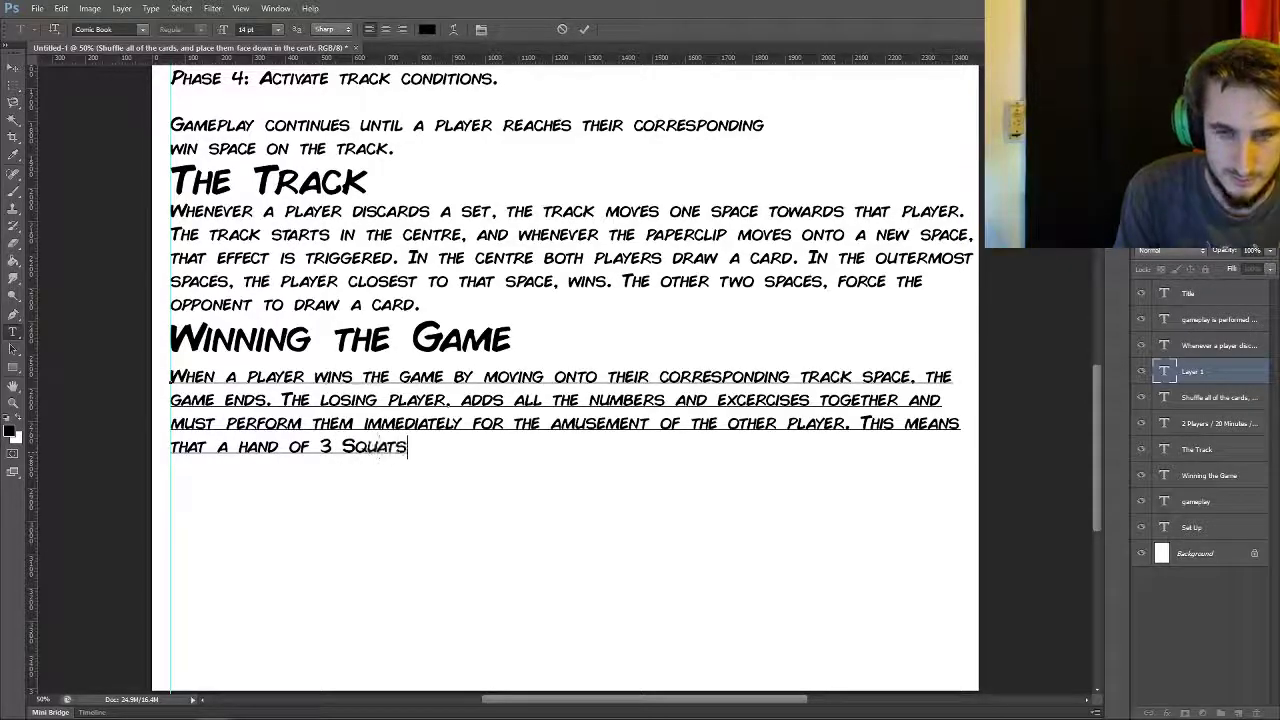
pyautogui.write(', and 4 Lunges')
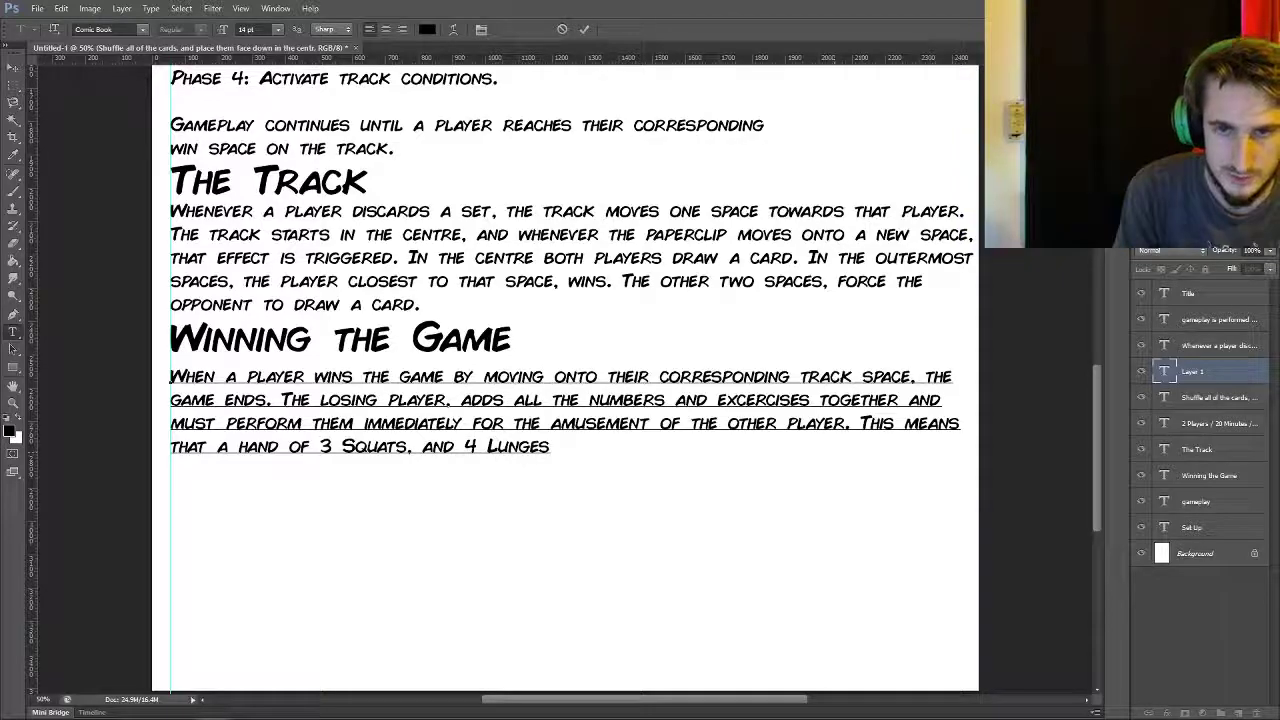
pyautogui.write(', means that ')
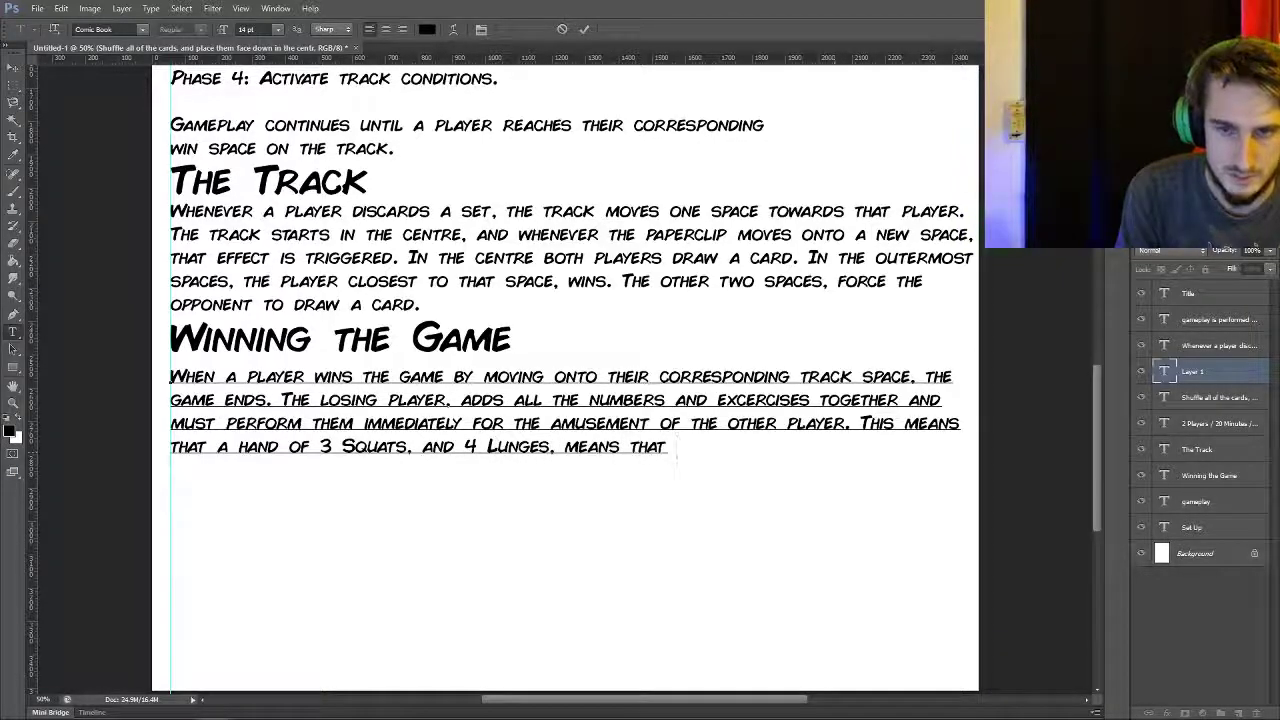
pyautogui.write('3 Squats and')
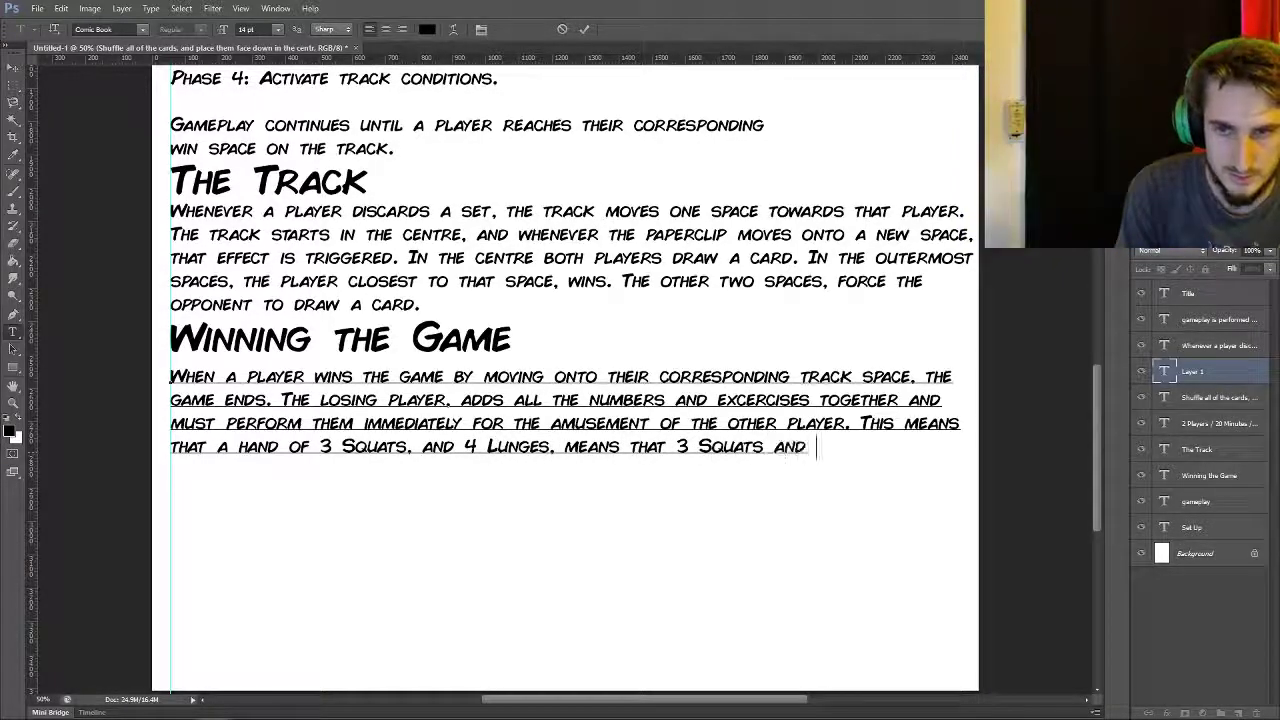
pyautogui.write(' 4 Lunges')
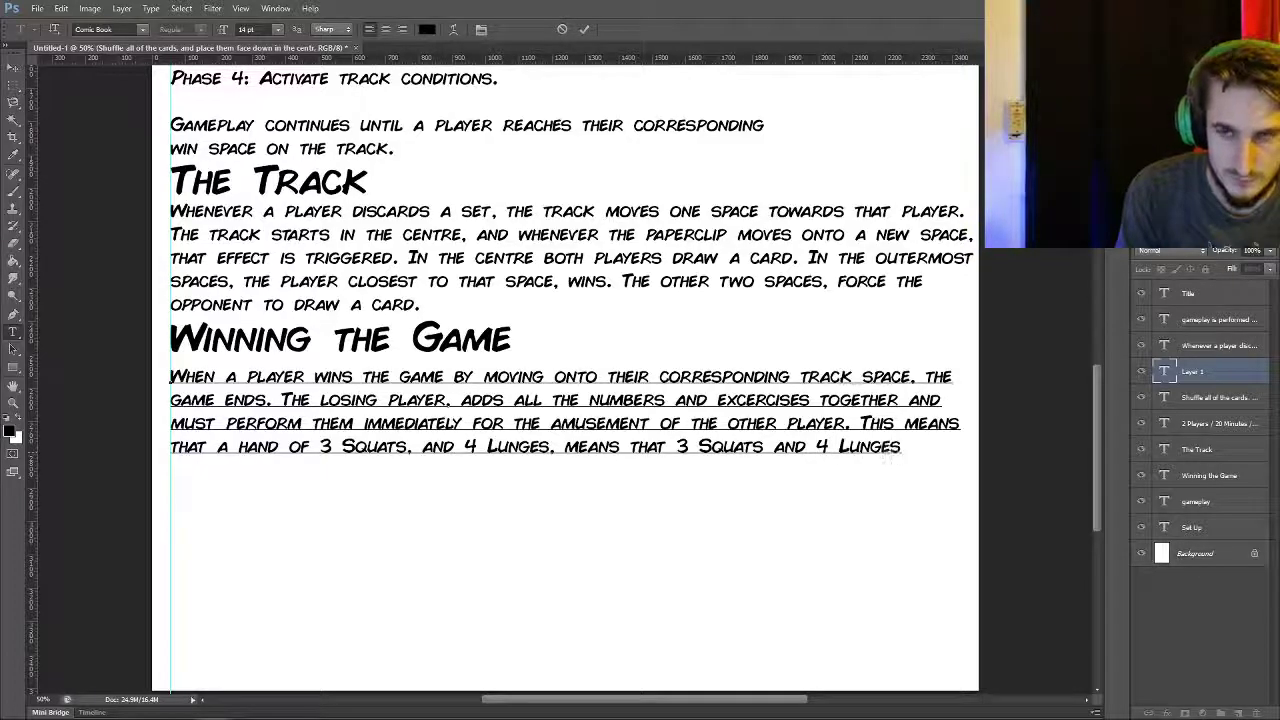
pyautogui.write(' must be performed.')
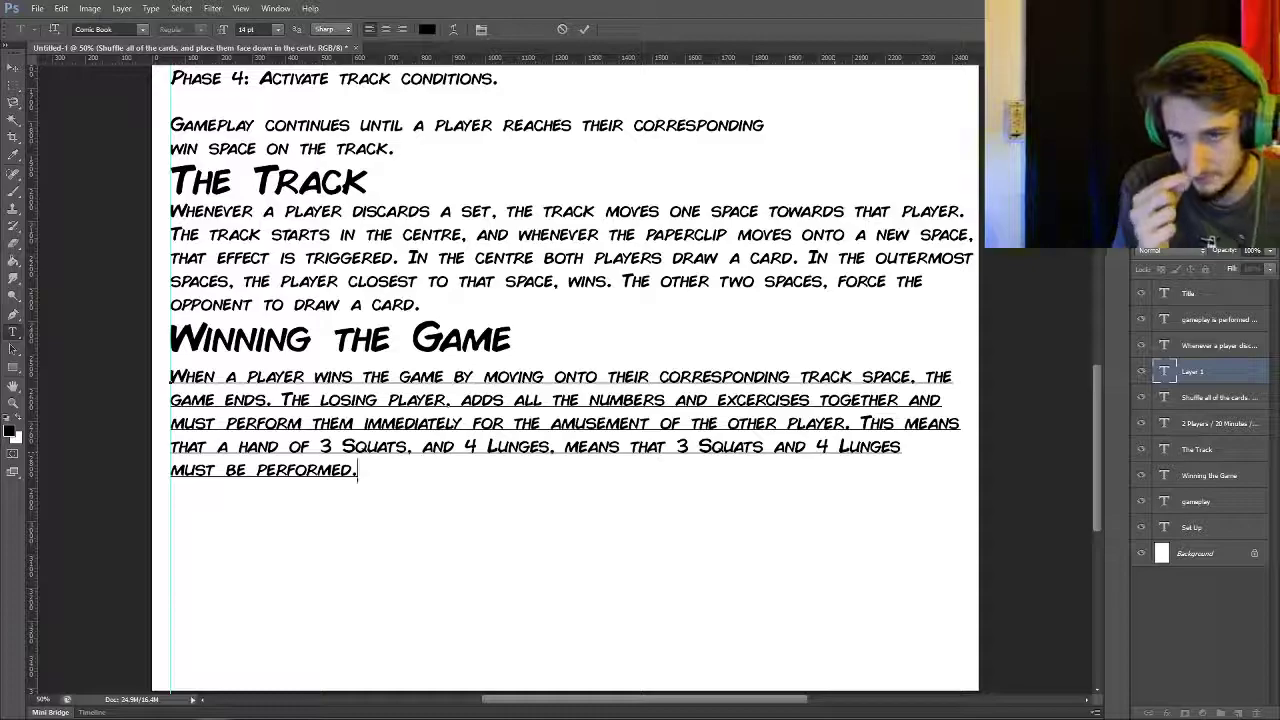
pyautogui.click(584, 29)
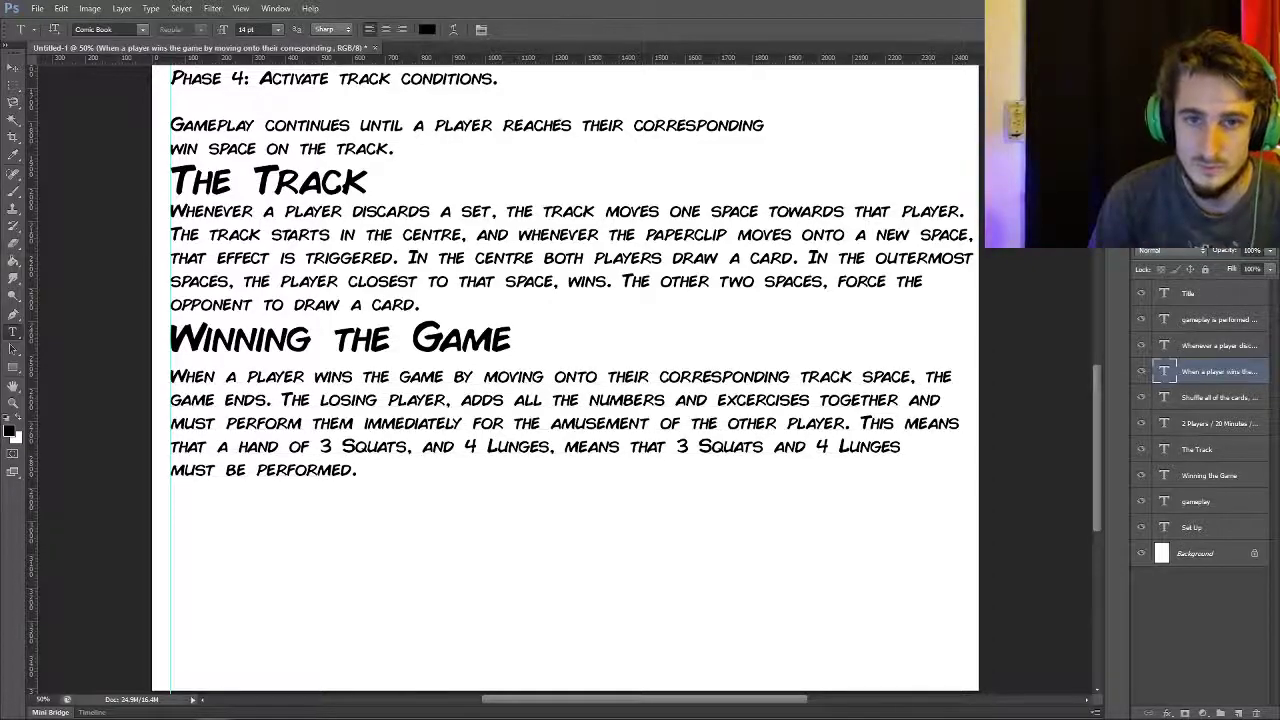
# - Move the Winning the Game heading and its body text down together, leaving room for extra lines under the track rules
pyautogui.press('z')
pyautogui.rightClick(213, 385)
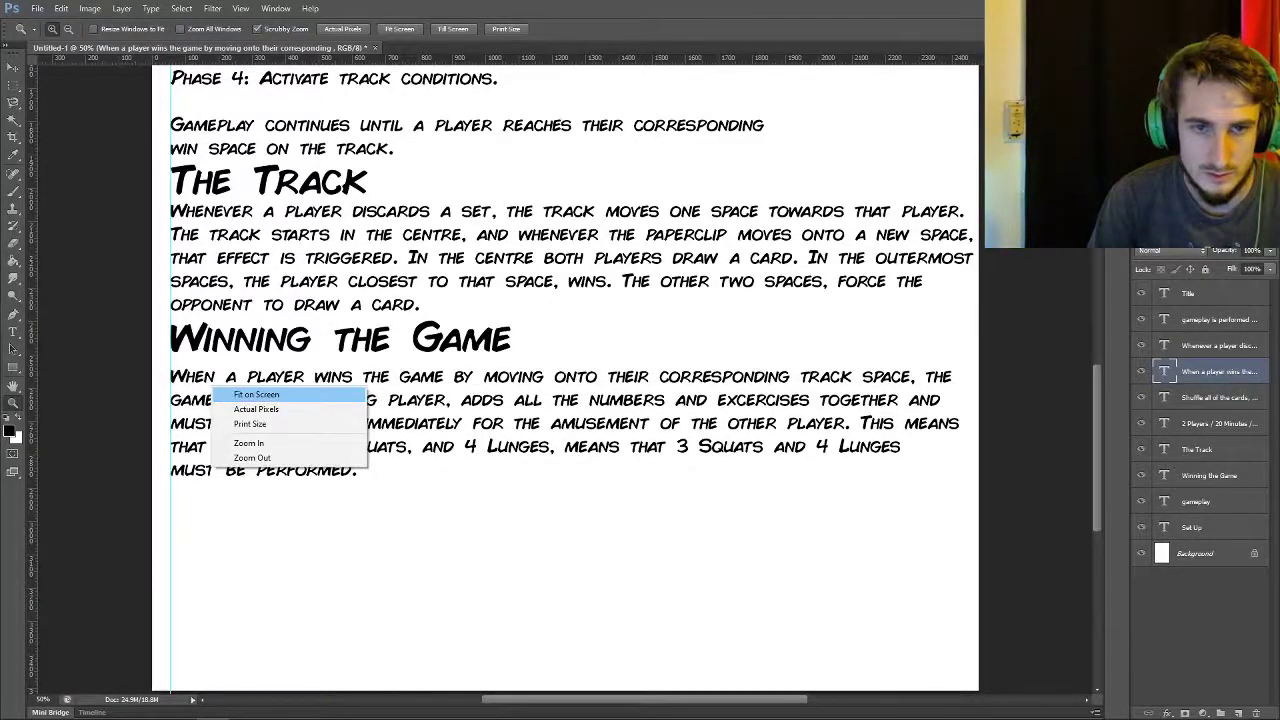
pyautogui.click(250, 396)
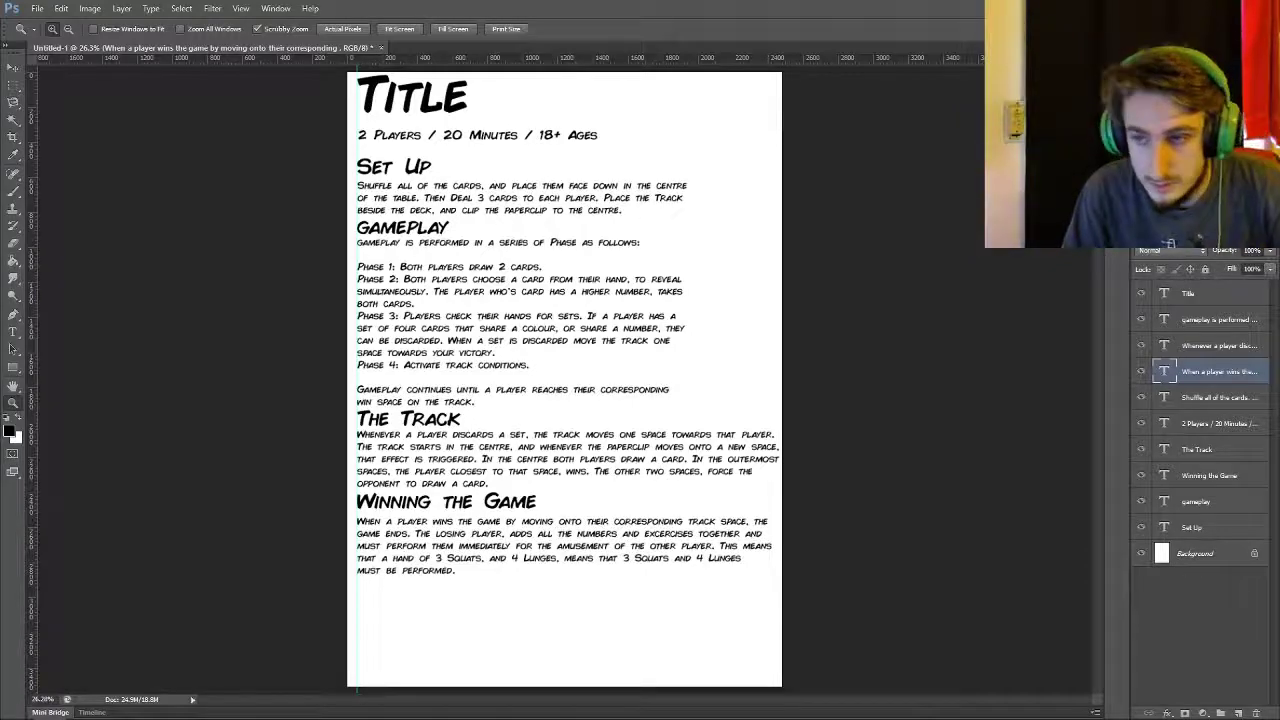
pyautogui.click(1209, 475)
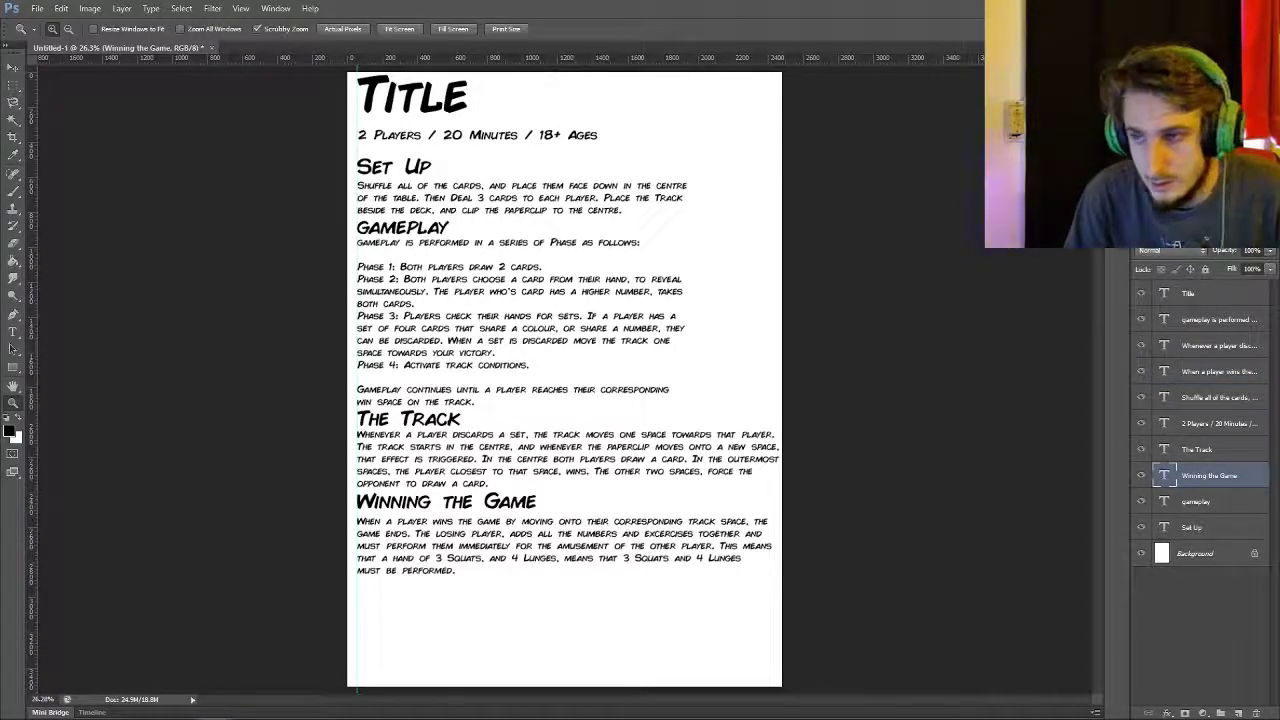
pyautogui.keyDown('ctrl'); pyautogui.click(1219, 371); pyautogui.keyUp('ctrl')
pyautogui.press('v')
pyautogui.moveTo(480, 515); pyautogui.dragTo(480, 558)
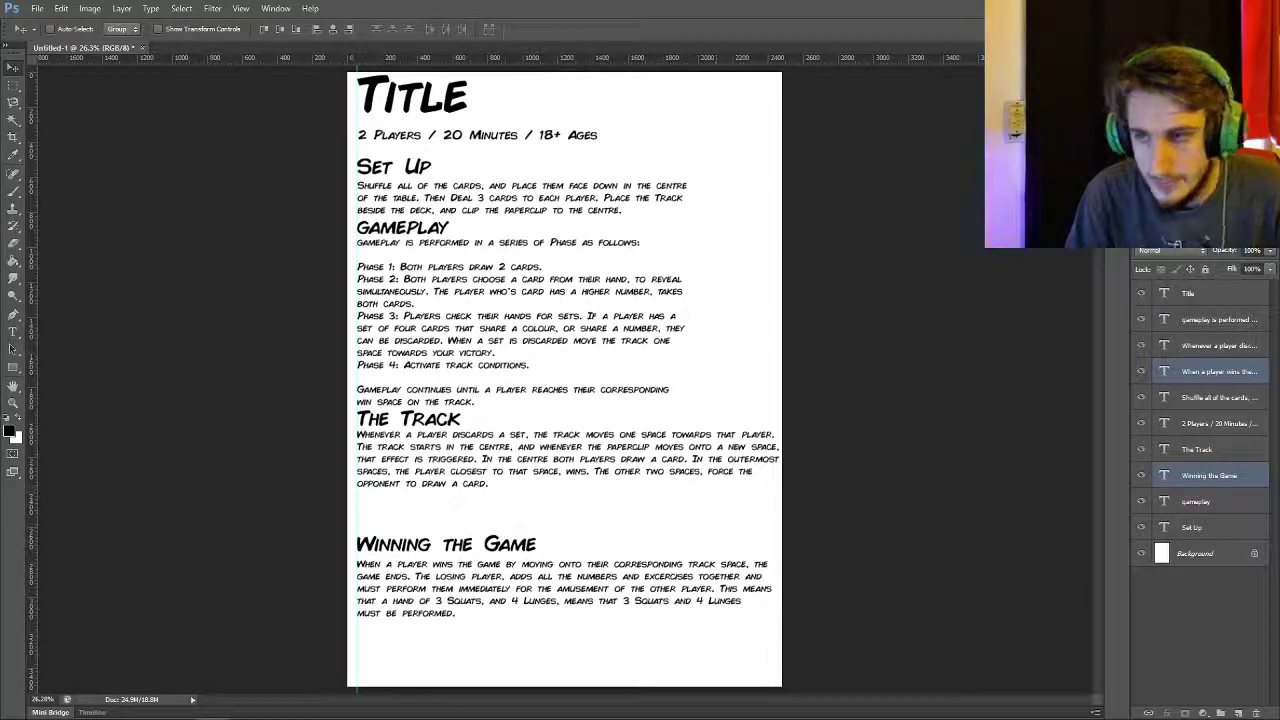
# - Append "The reset the track card may be discarded" to the end of the track rules text
pyautogui.click(1219, 345)
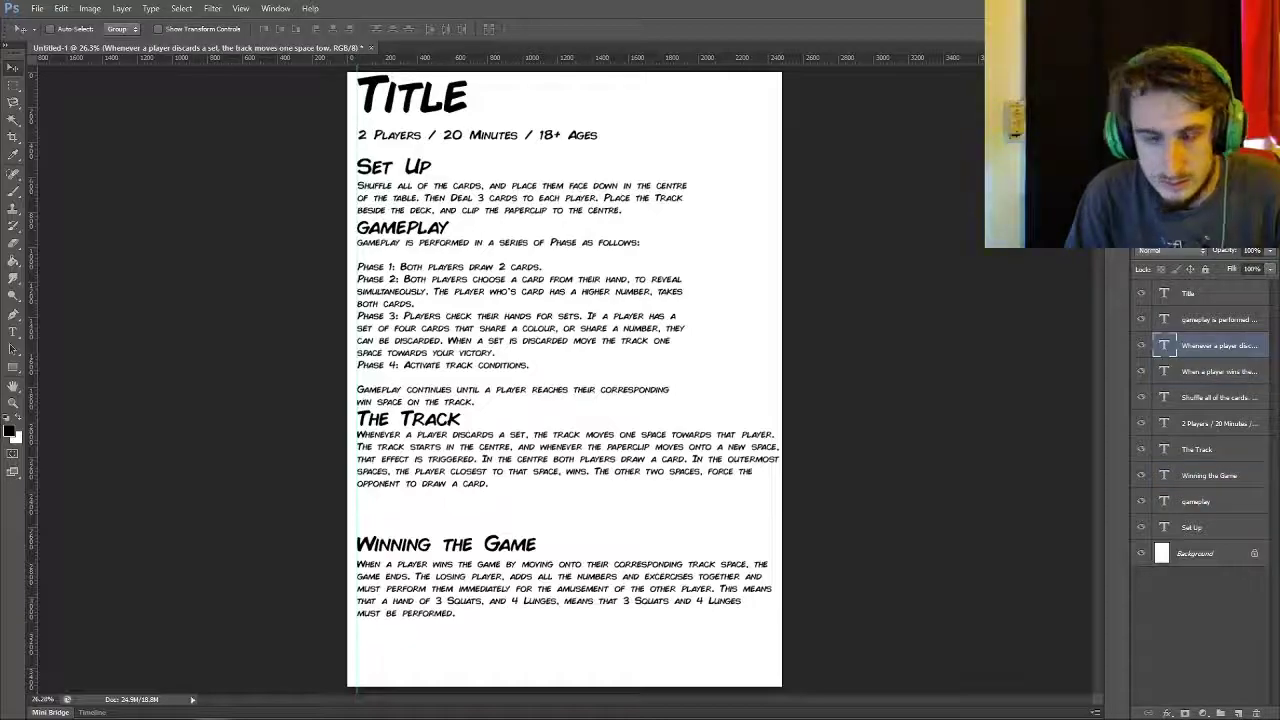
pyautogui.press('t')
pyautogui.press('Return')
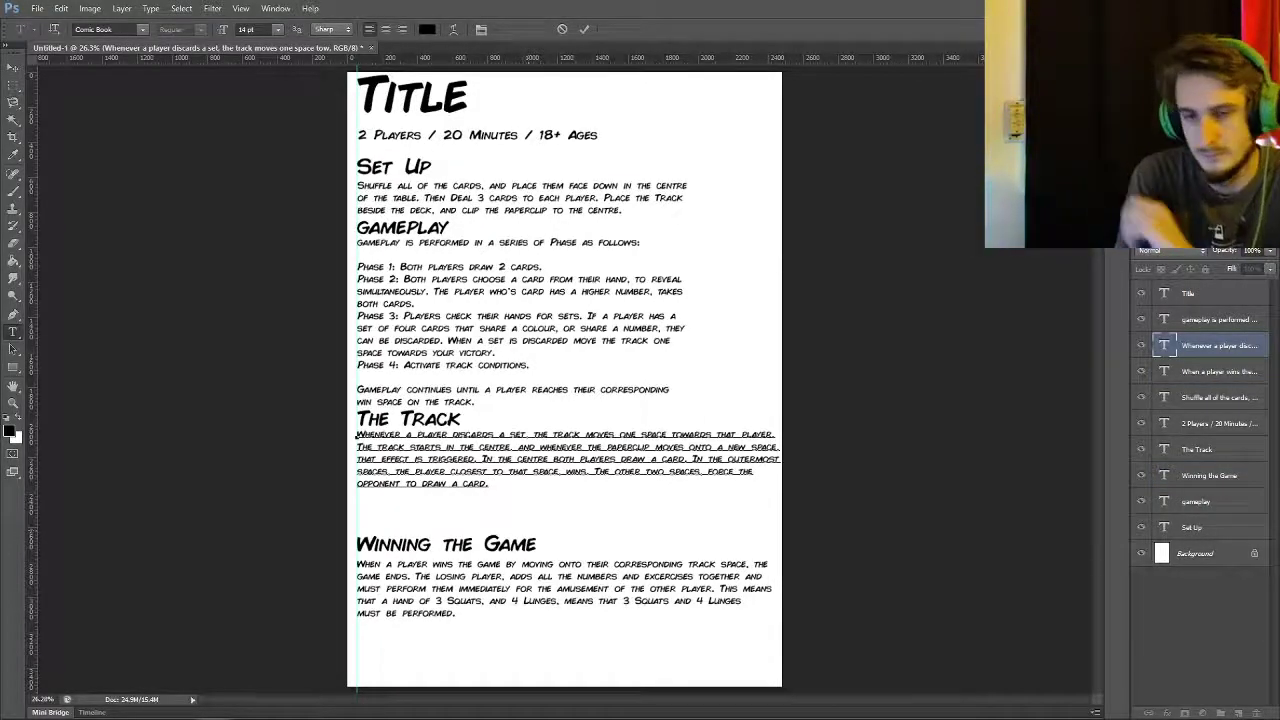
pyautogui.write('The reset the ')
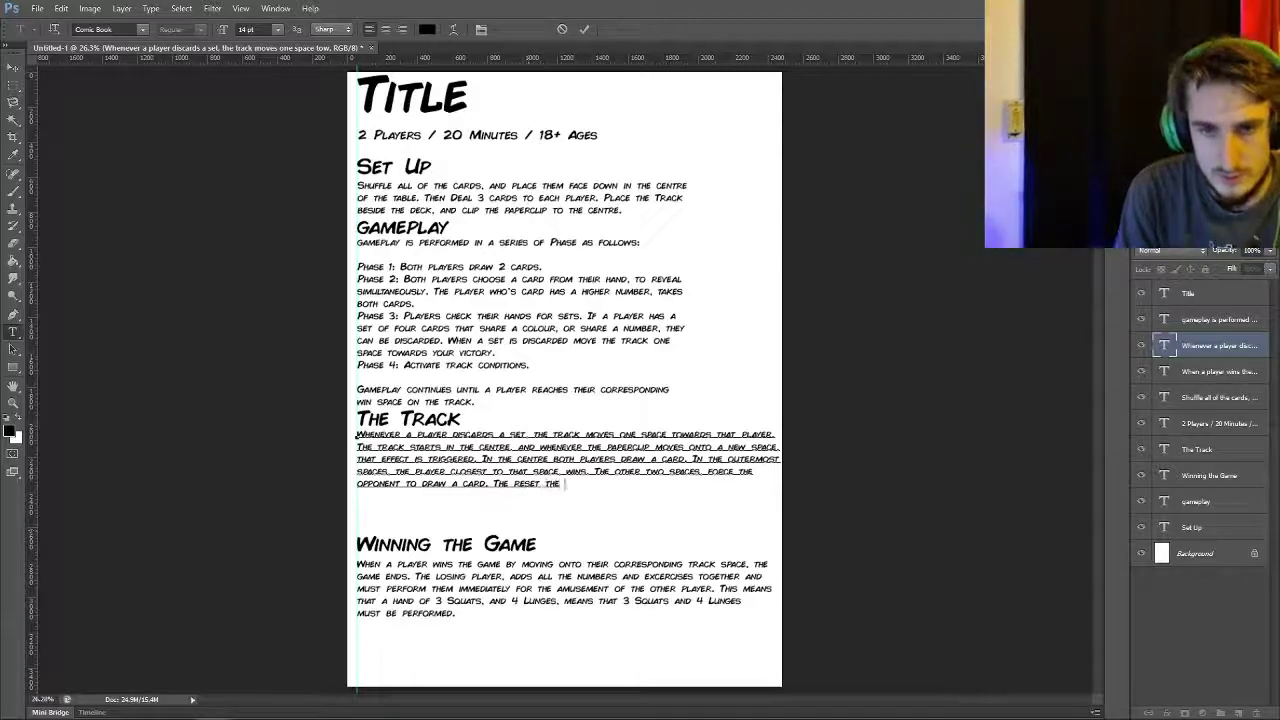
pyautogui.write('track card may ')
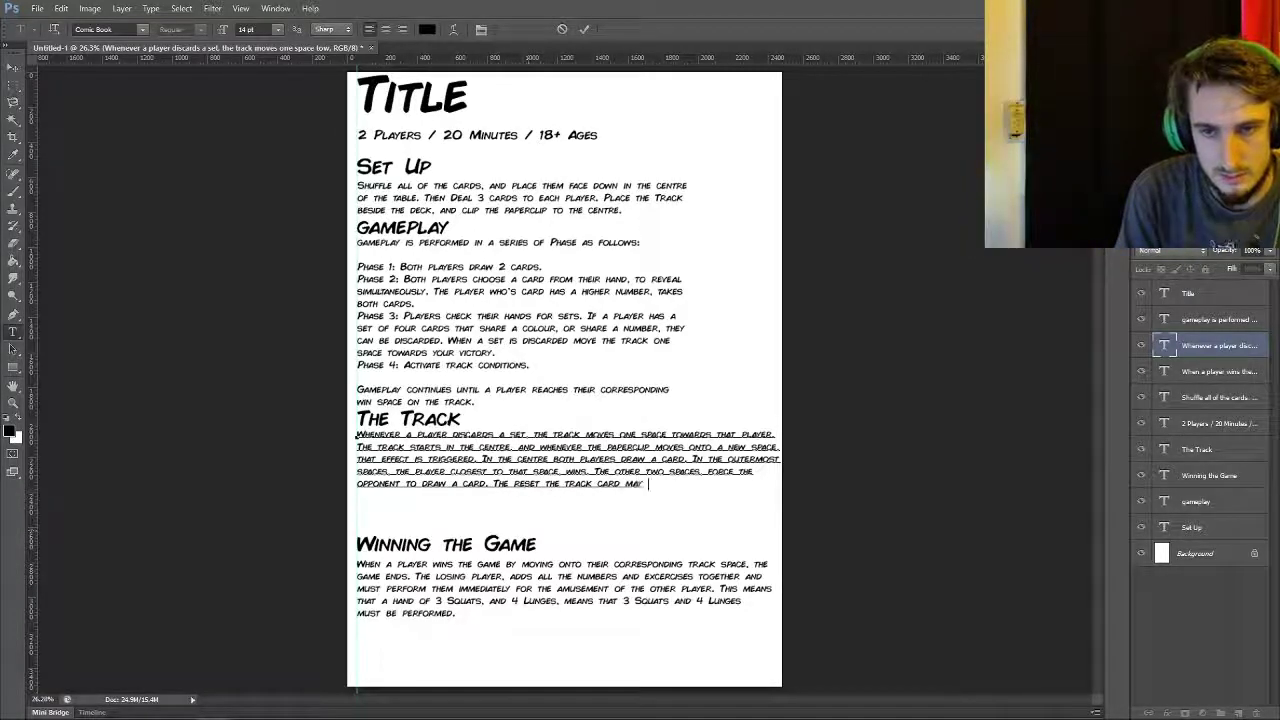
pyautogui.write('e')
pyautogui.write('be')
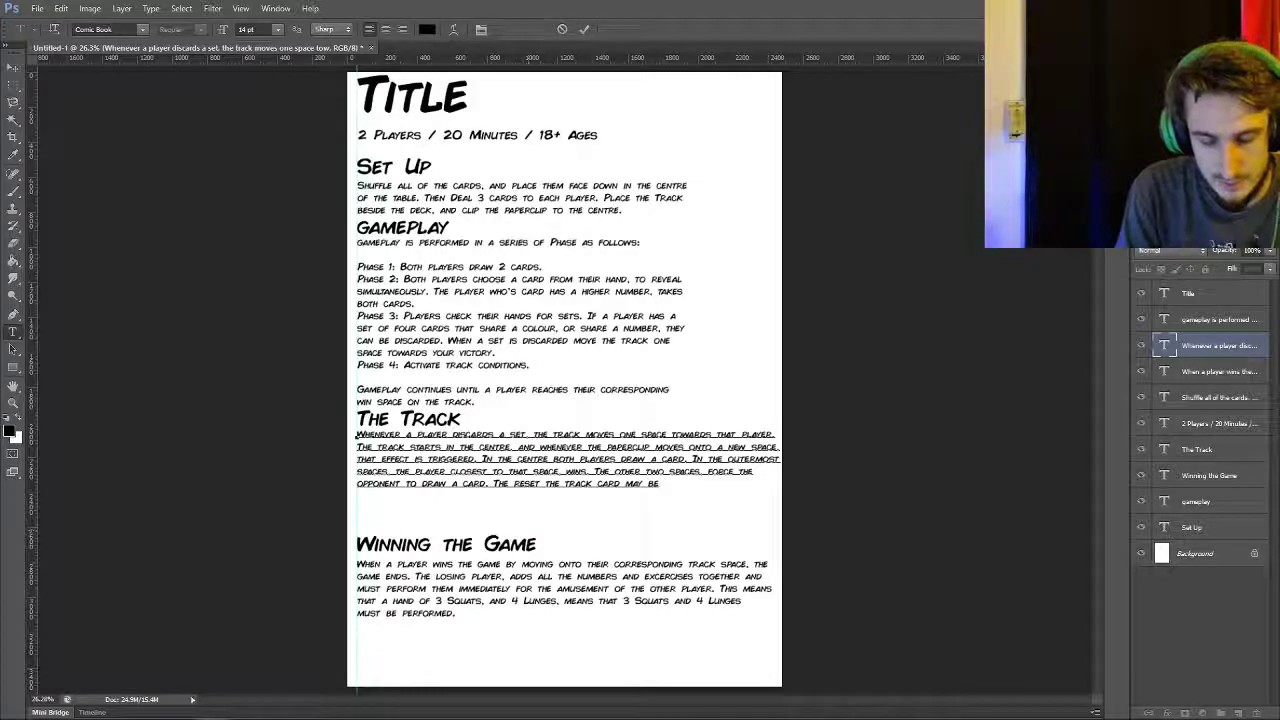
pyautogui.write(' discarded')
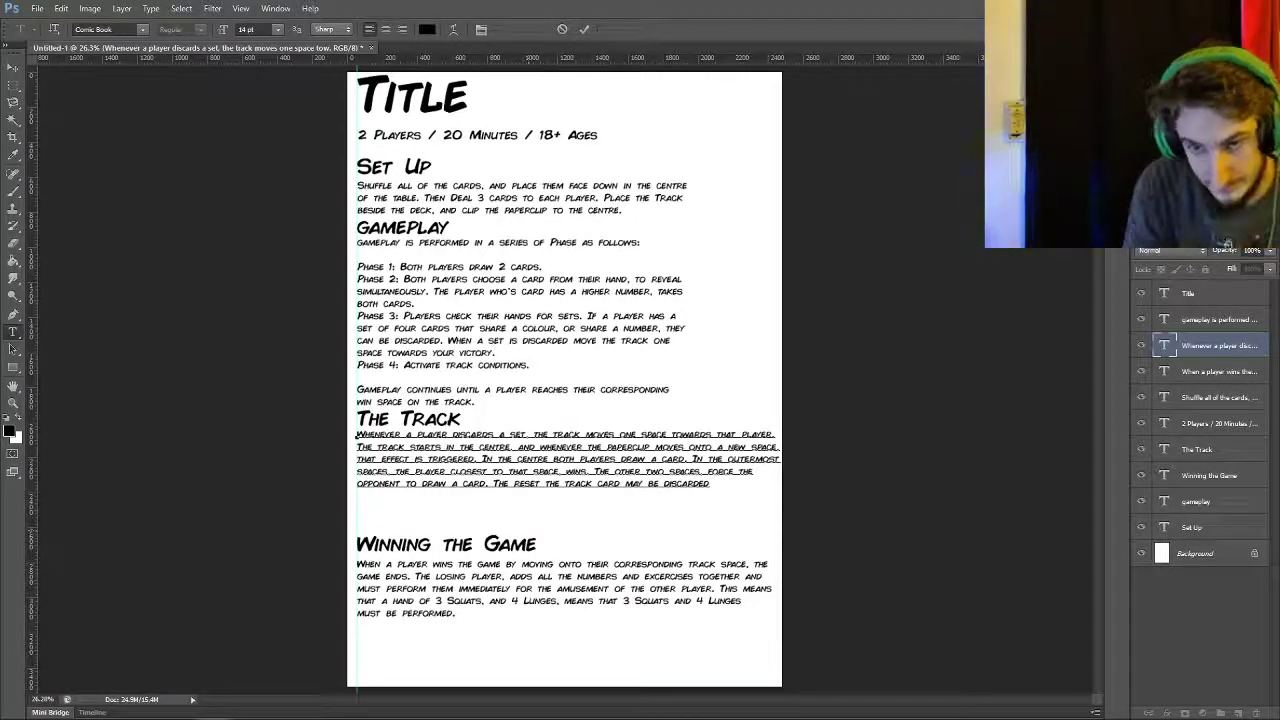
# - Finish the track rules with "by a player in the first phase of a turn, to return the track to the centre space, this activates the track immediately."
pyautogui.write(' by a play')
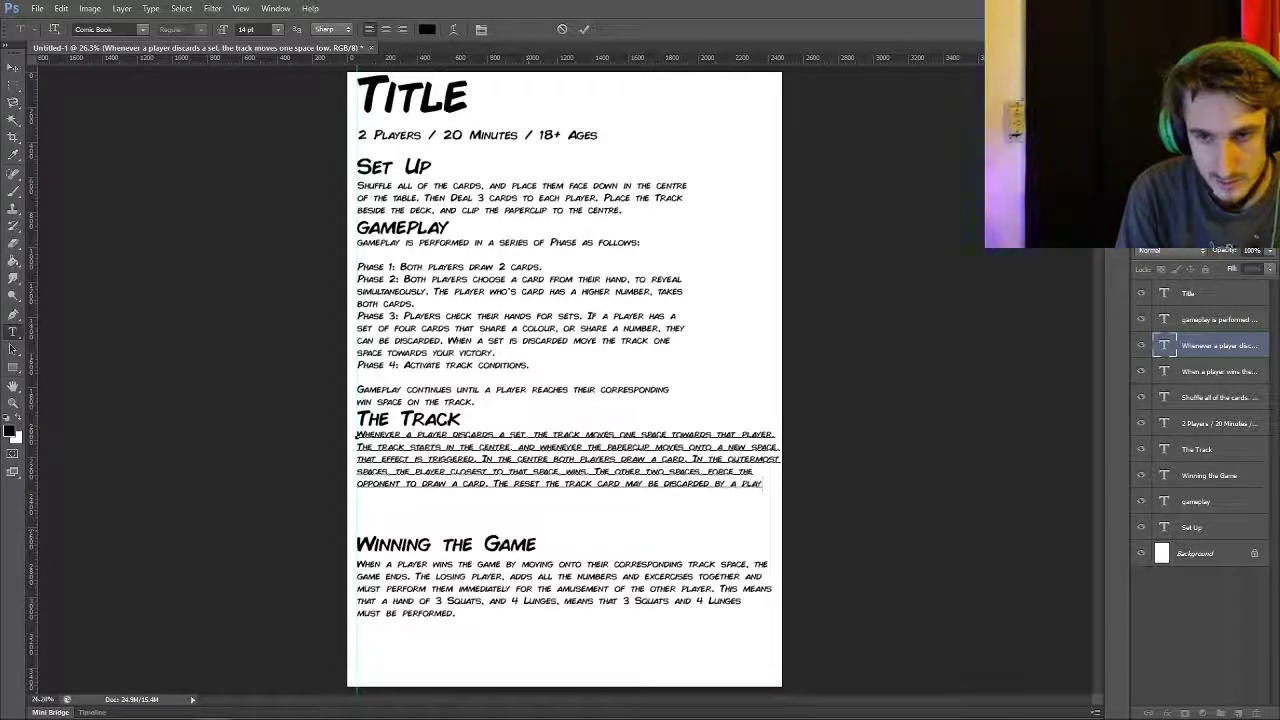
pyautogui.write('er in the first phase of a tu')
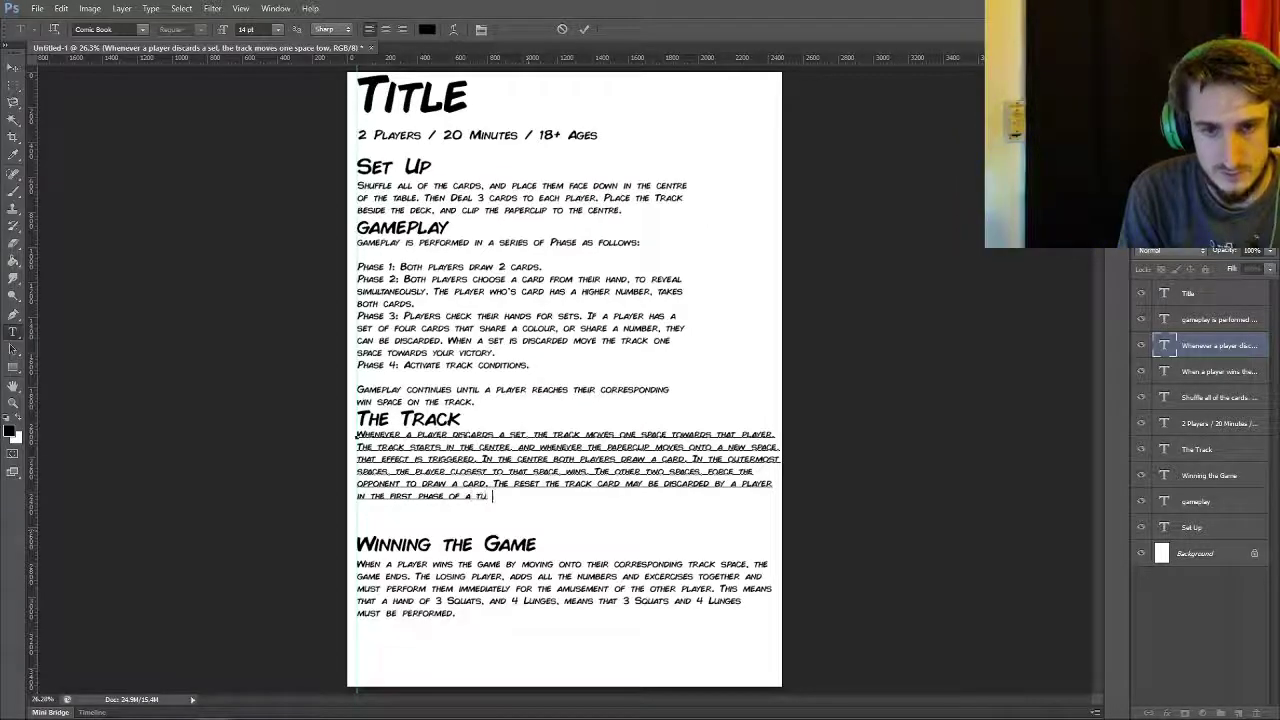
pyautogui.write('rn. to return t')
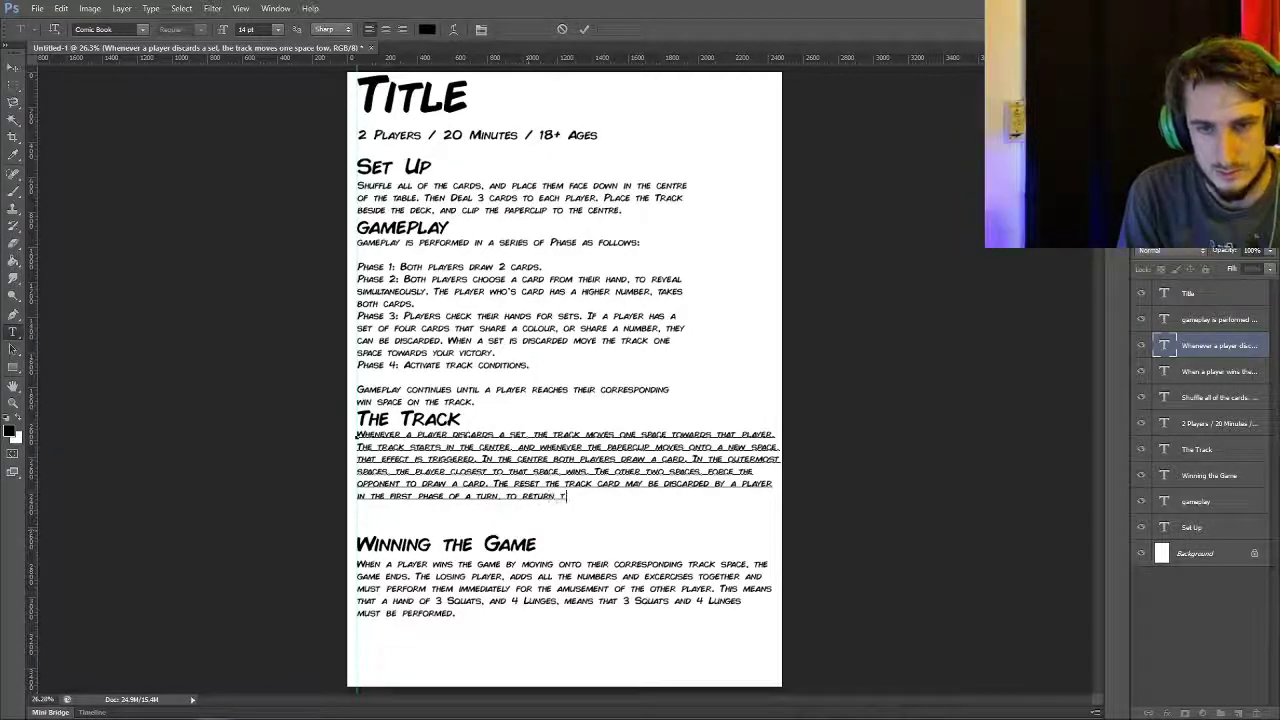
pyautogui.write('he track to the centre space. this activates')
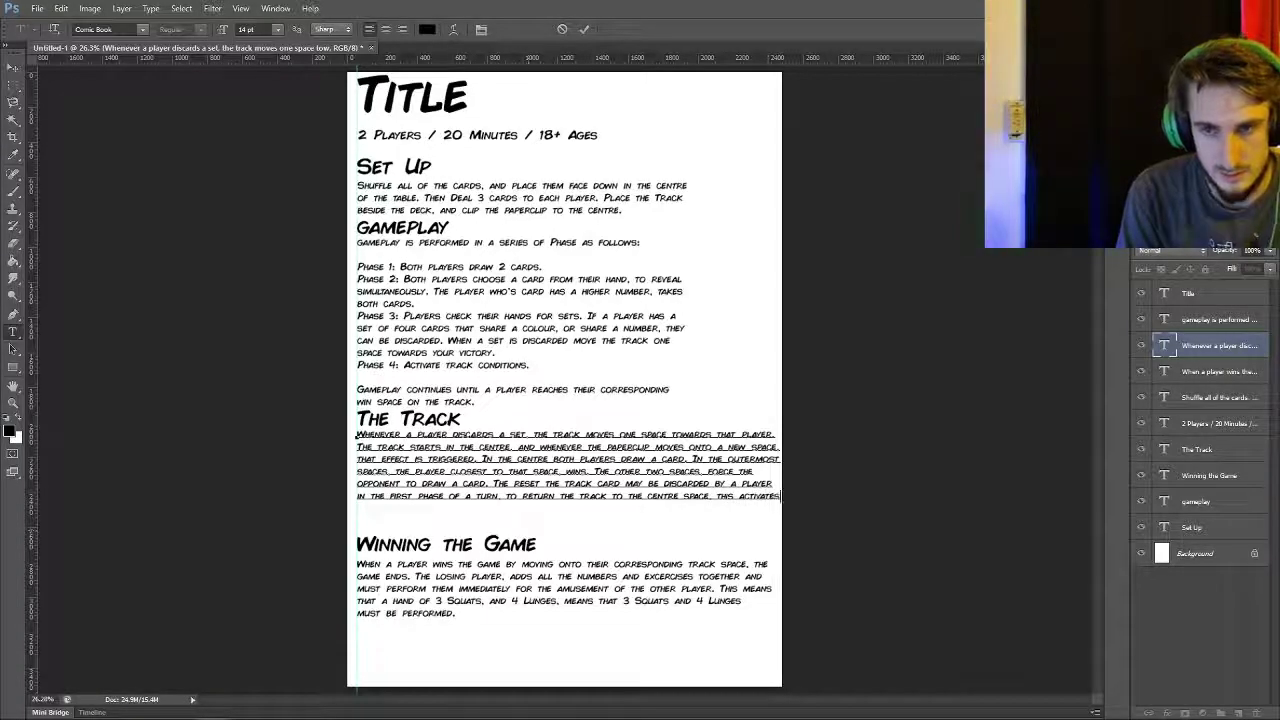
pyautogui.write(' the track immediately.')
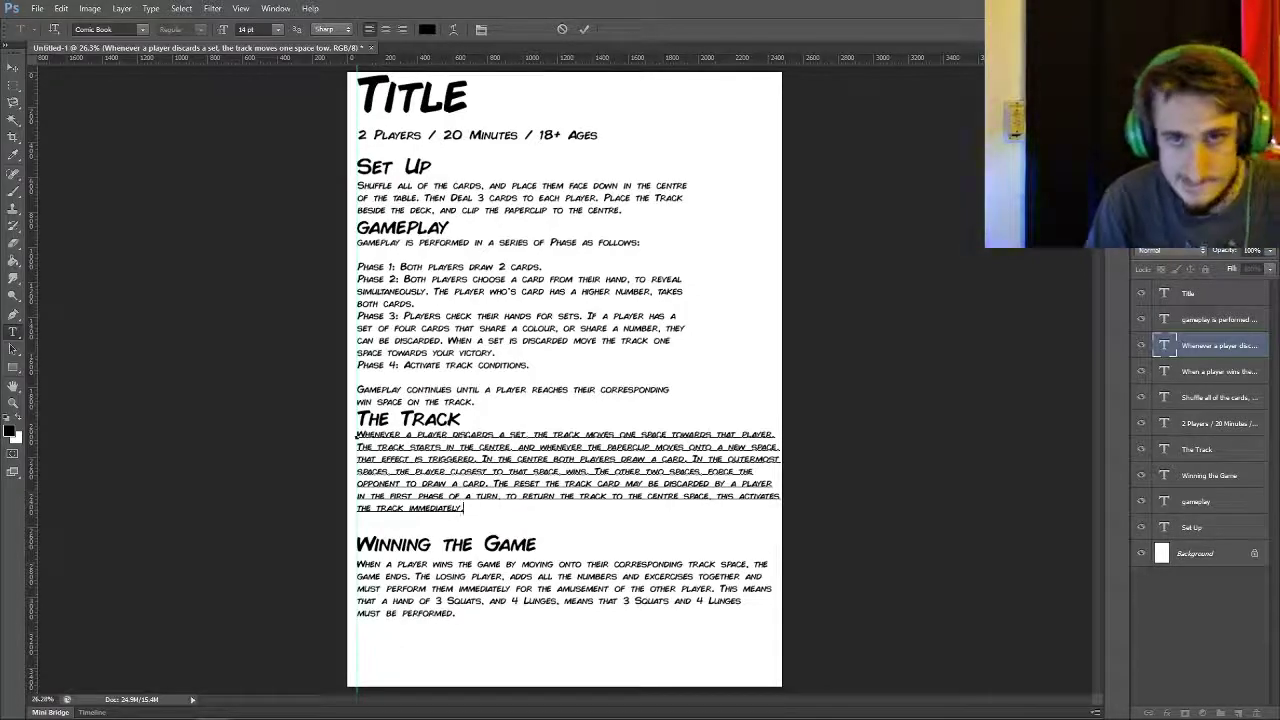
pyautogui.click(584, 29)
# - Move the Winning the Game heading and its body text up together to sit directly below the extended track rules
pyautogui.click(1209, 475)
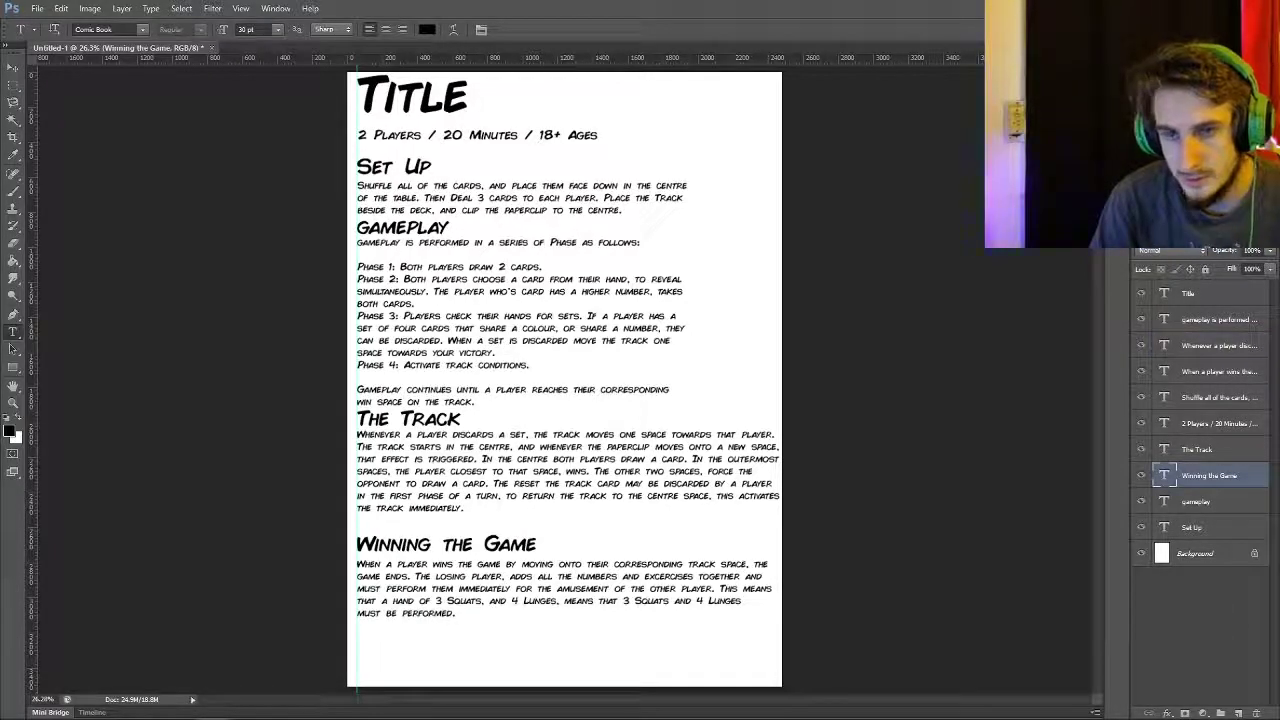
pyautogui.keyDown('ctrl'); pyautogui.click(1210, 371); pyautogui.keyUp('ctrl')
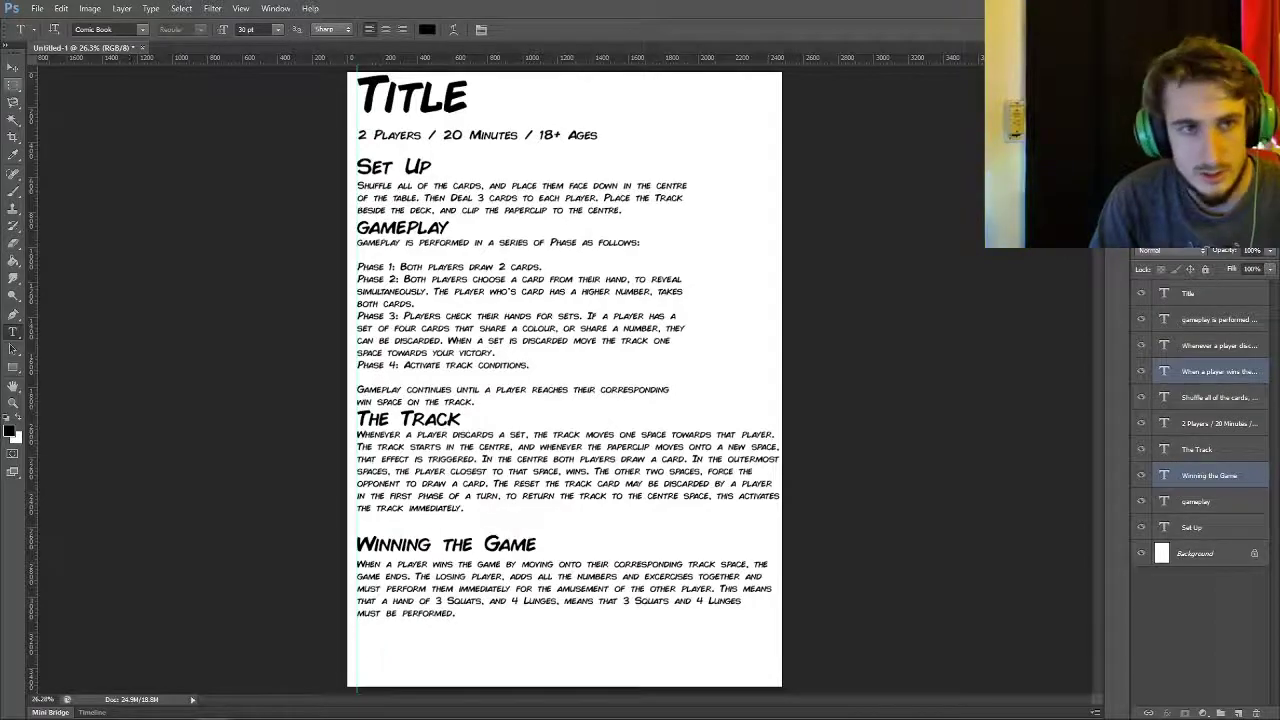
pyautogui.press('v')
pyautogui.moveTo(392, 543); pyautogui.dragTo(392, 527)
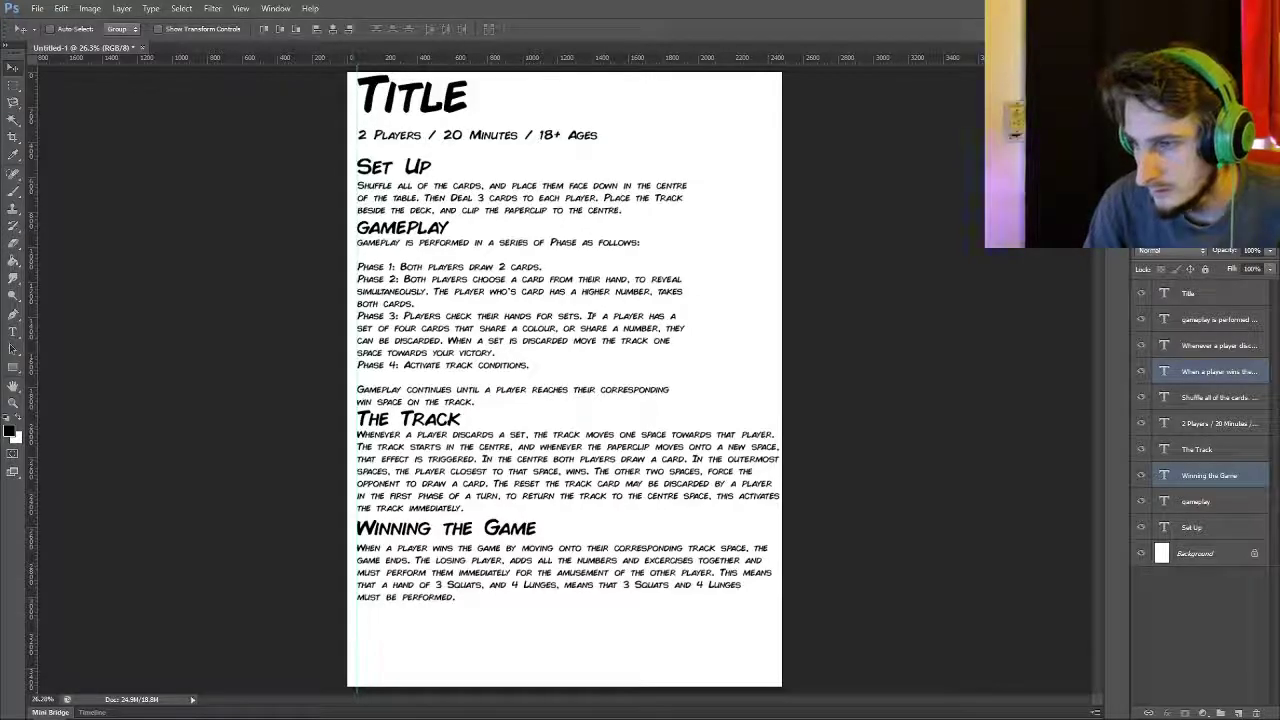
# - Place the Cutlass logo image on the page, scaled to about 468 px wide, below the winning rules
pyautogui.moveTo(2, 380); pyautogui.dragTo(564, 380)
pyautogui.moveTo(695, 261); pyautogui.dragTo(495, 605)
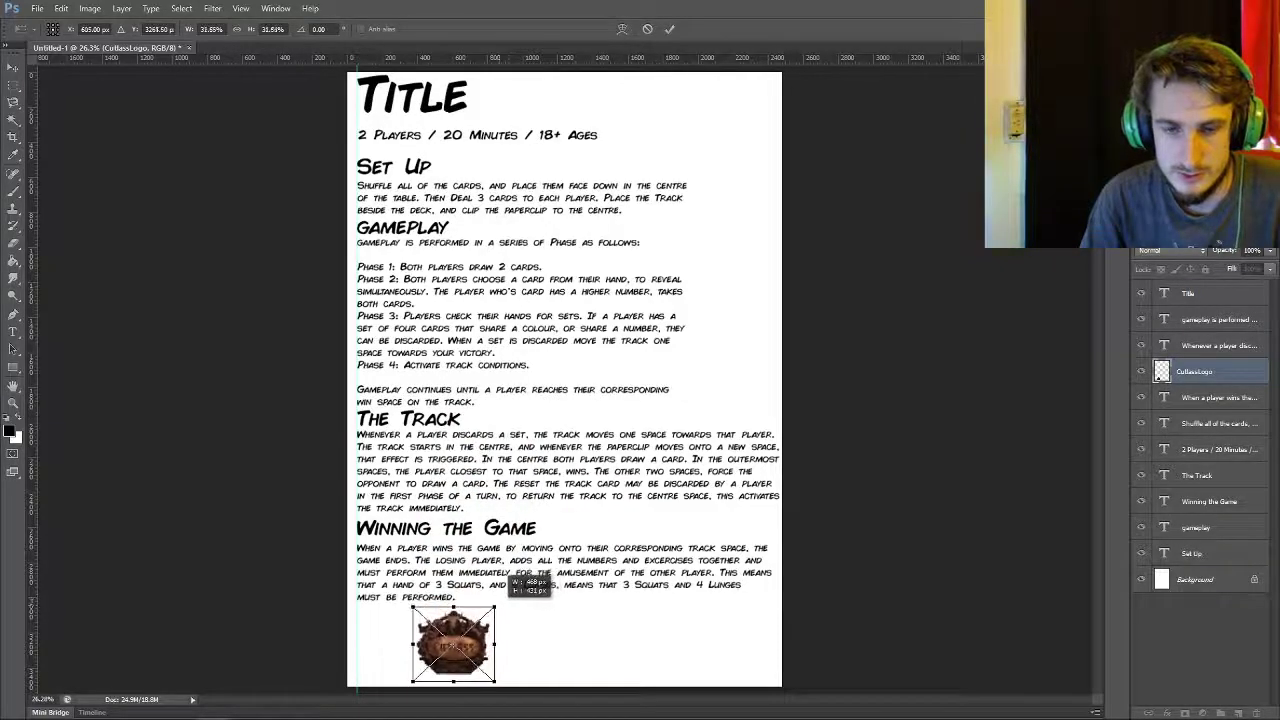
pyautogui.click(669, 29)
# - Add a two-line 30 pt credit beside the logo reading "a Terrible game from" plus the designer's full name, within the page edge
pyautogui.click(13, 331)
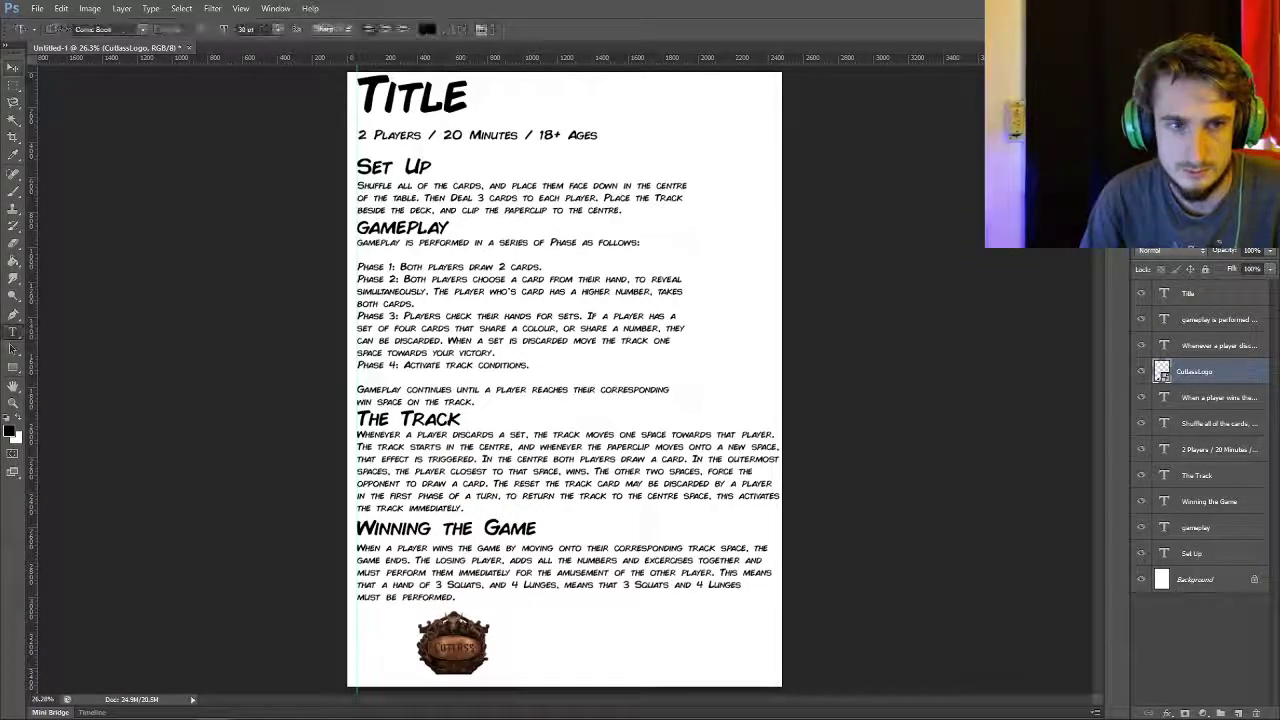
pyautogui.click(521, 622)
pyautogui.write('A Terrible game')
pyautogui.press('Return')
pyautogui.write('From Keth')
pyautogui.press('BackSpace')
pyautogui.press('BackSpace')
pyautogui.write('ith')
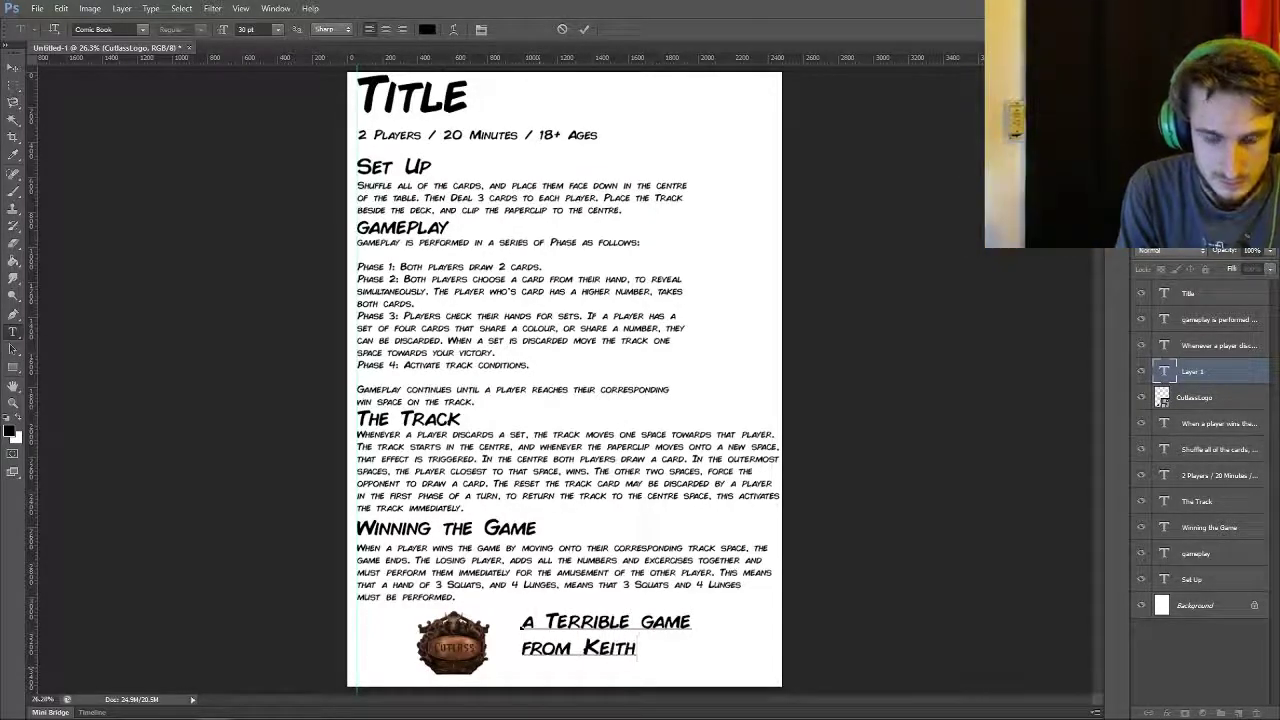
pyautogui.write(' D Franks III')
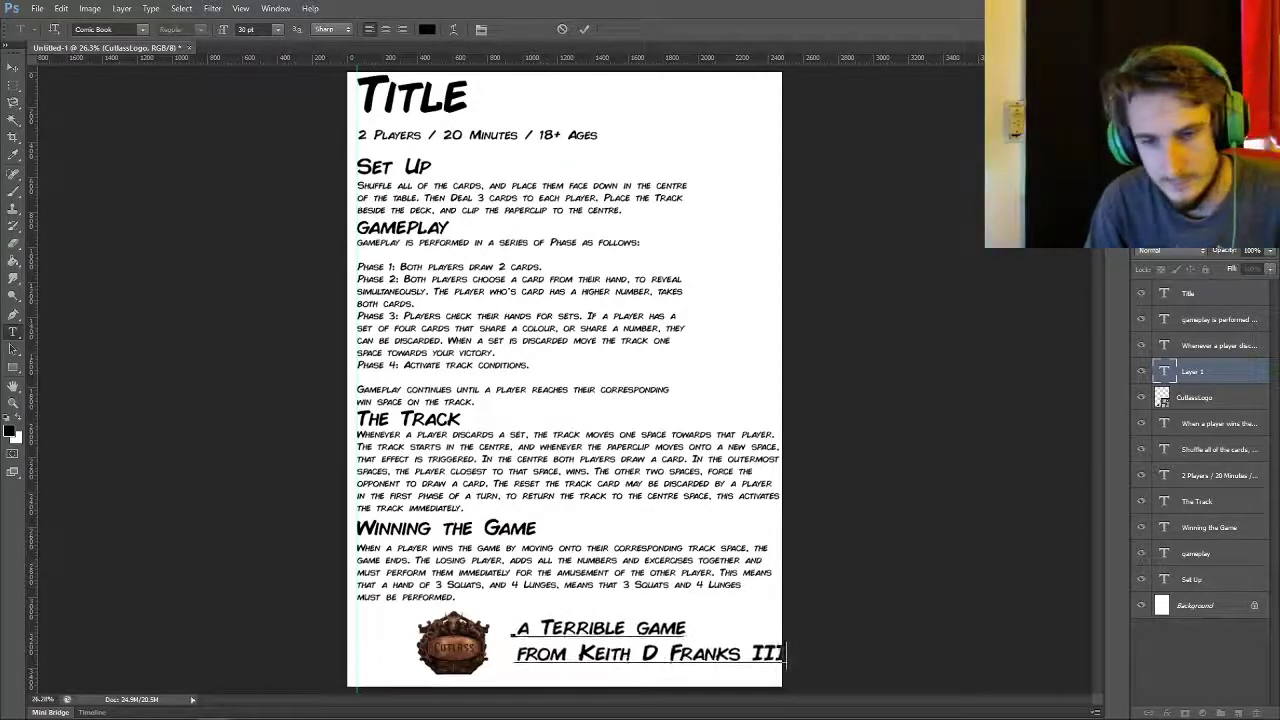
pyautogui.moveTo(650, 598); pyautogui.dragTo(641, 600)
pyautogui.click(584, 29)
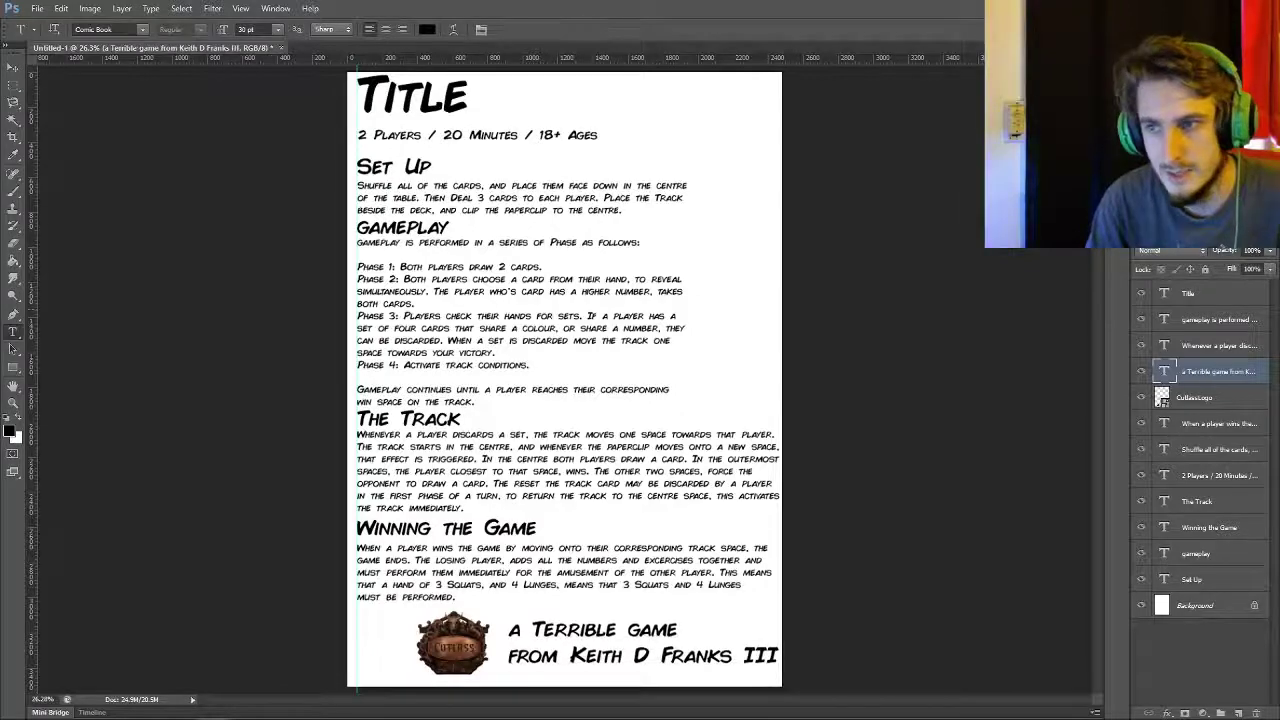
# - Replace the placeholder title text at the head of the page with "Sets and Reps"
pyautogui.click(360, 96)
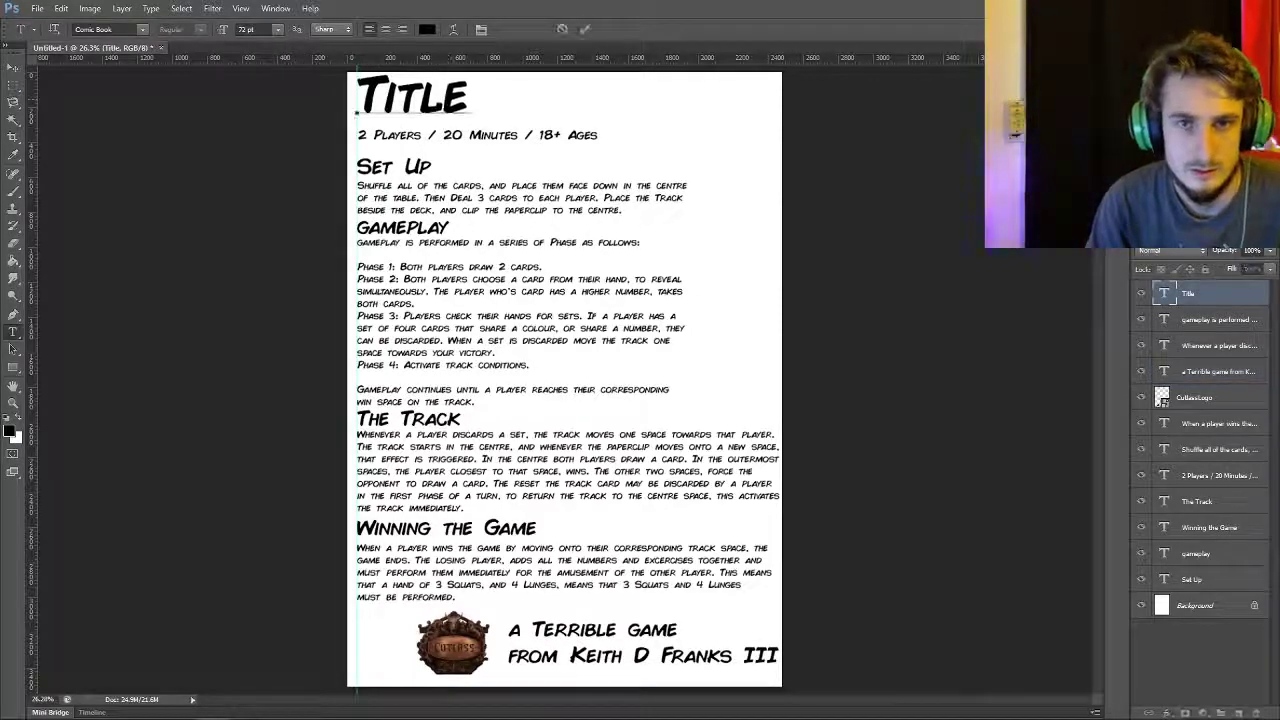
pyautogui.press('Delete')
pyautogui.press('Delete')
pyautogui.press('Delete')
pyautogui.press('Delete')
pyautogui.press('Delete')
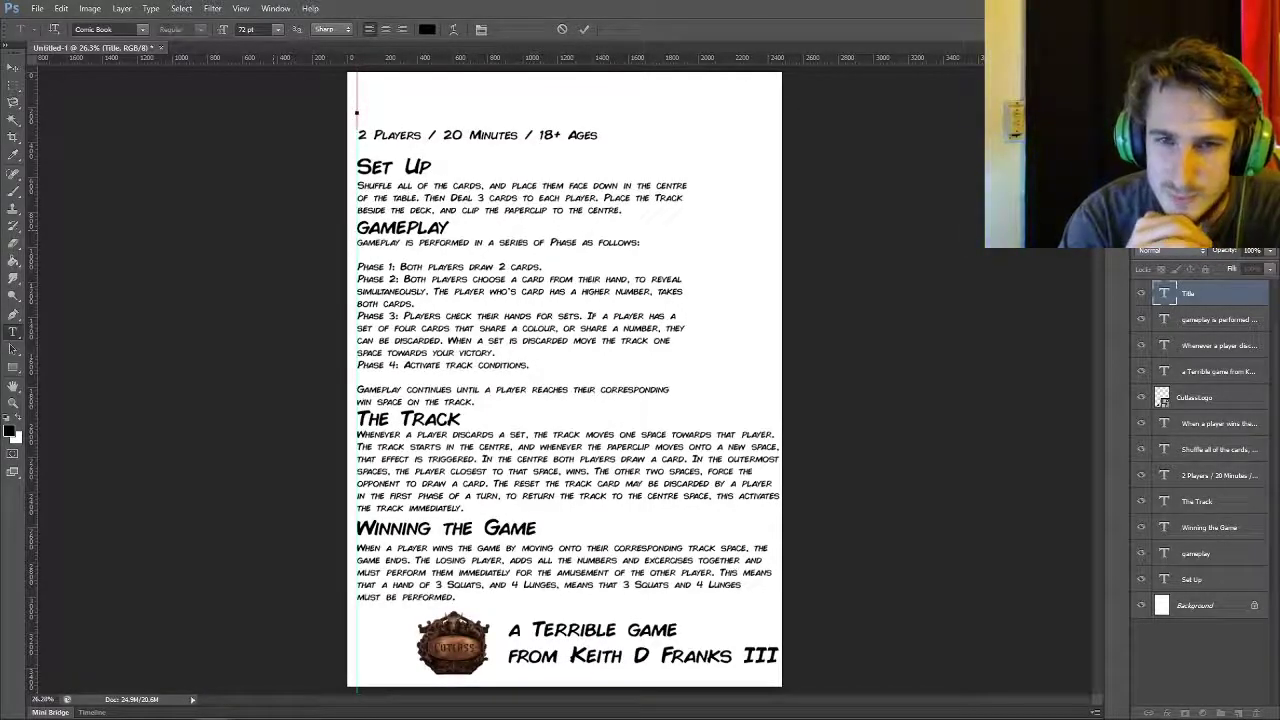
pyautogui.write('Sets')
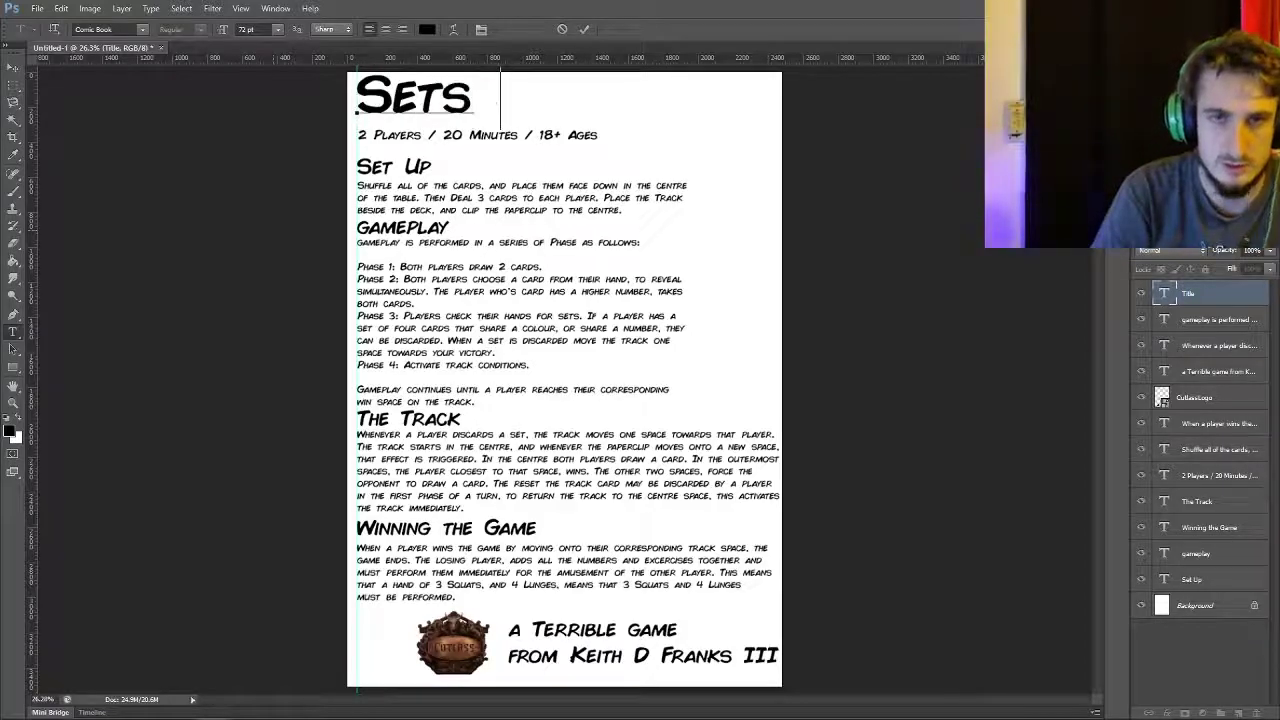
pyautogui.write(' and Reps')
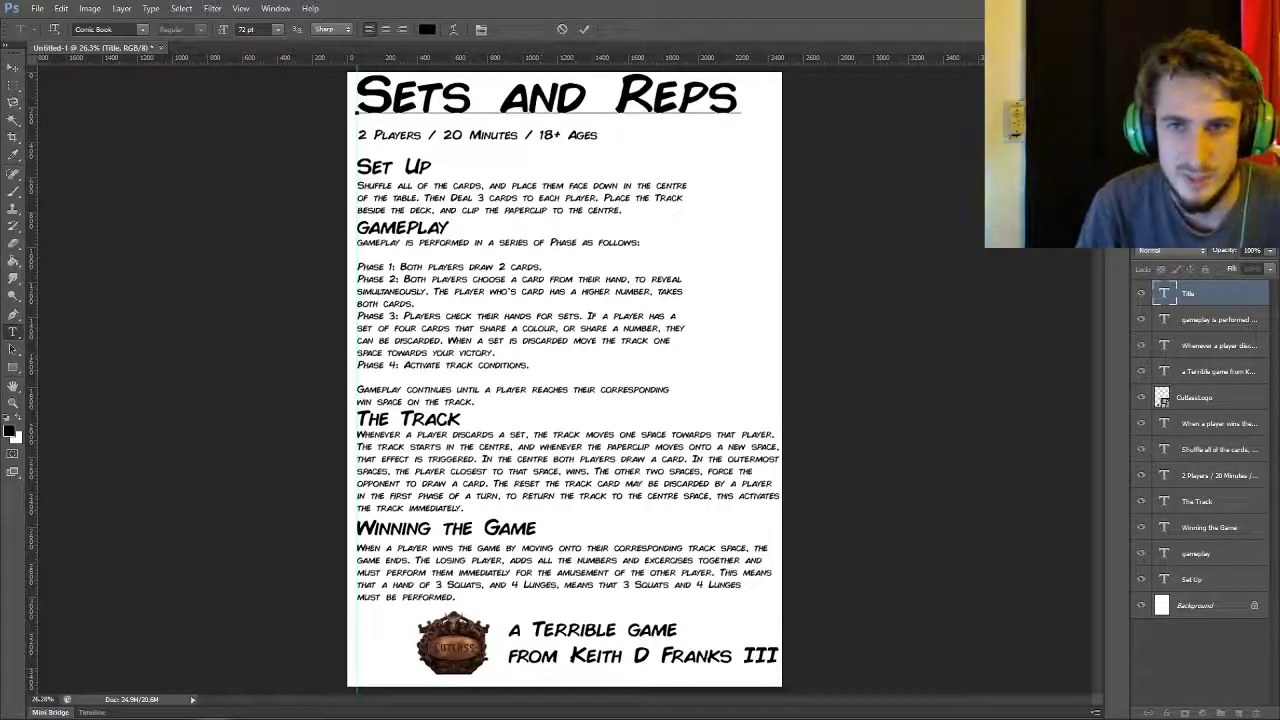
# - Commit the title text and save the rules page as Rulebooklet in Photoshop PSD format with maximum compatibility
pyautogui.click(584, 29)
pyautogui.click(37, 8)
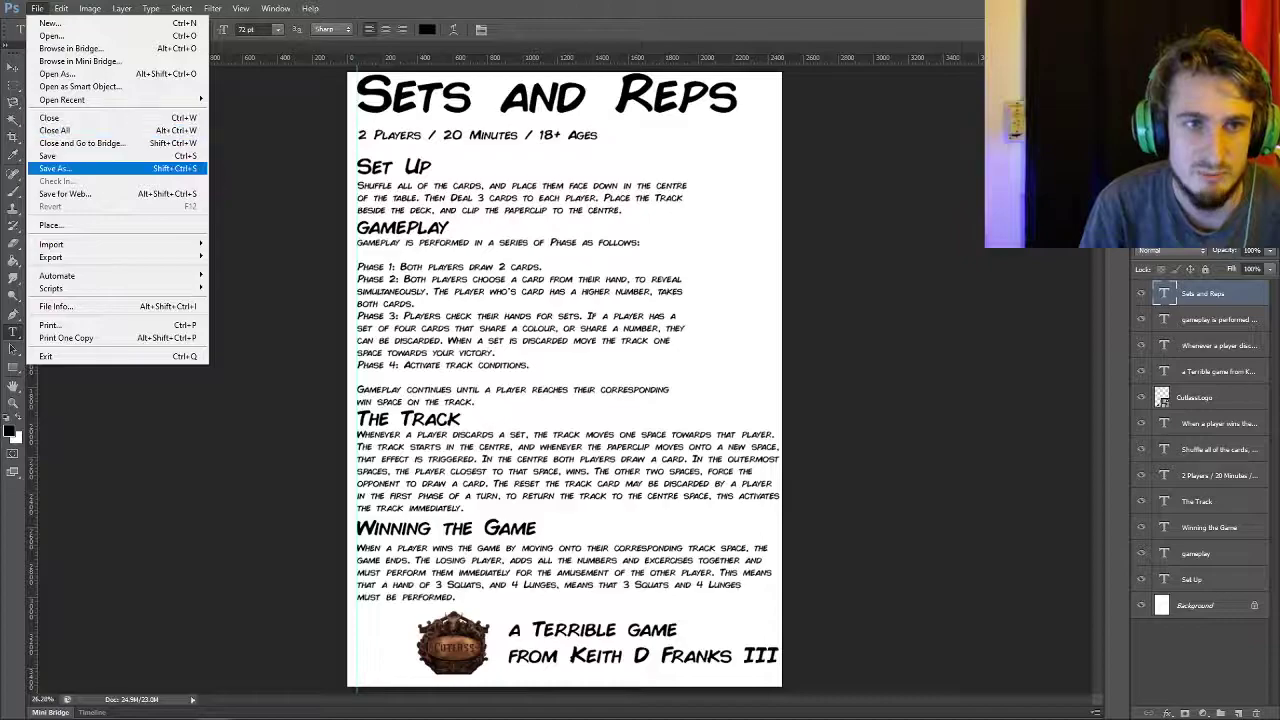
pyautogui.click(60, 169)
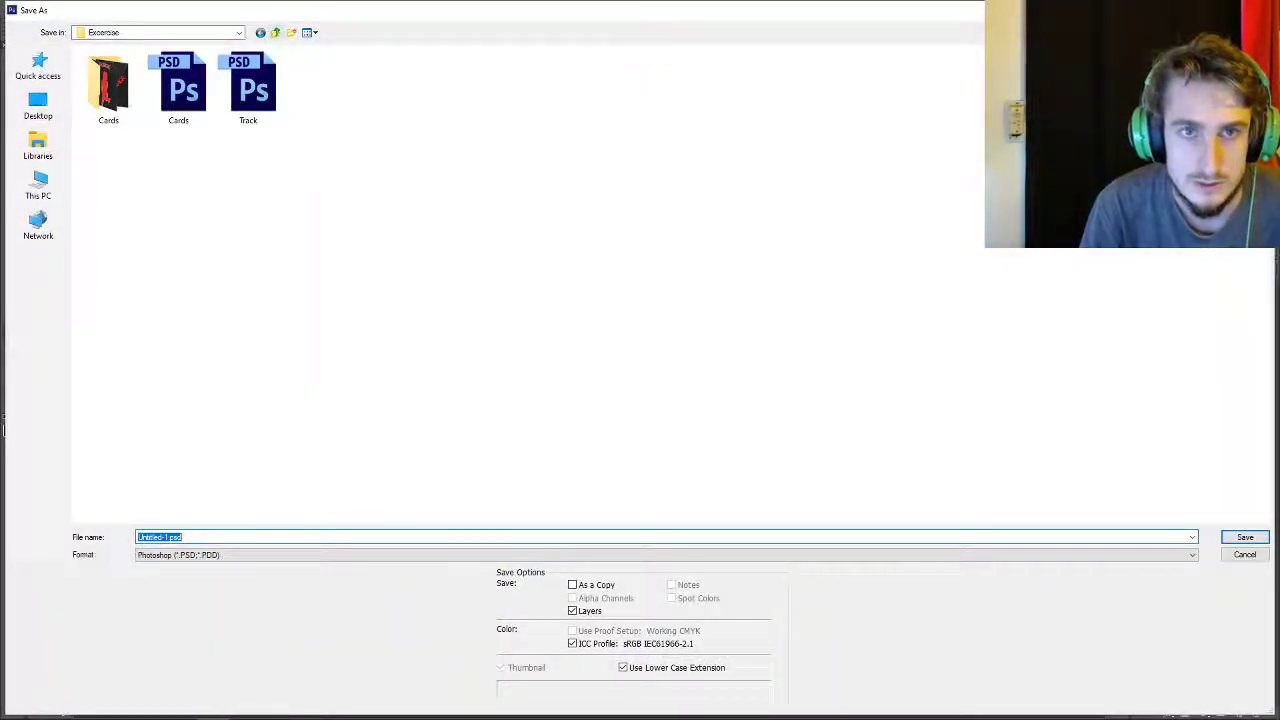
pyautogui.write('Rulebo')
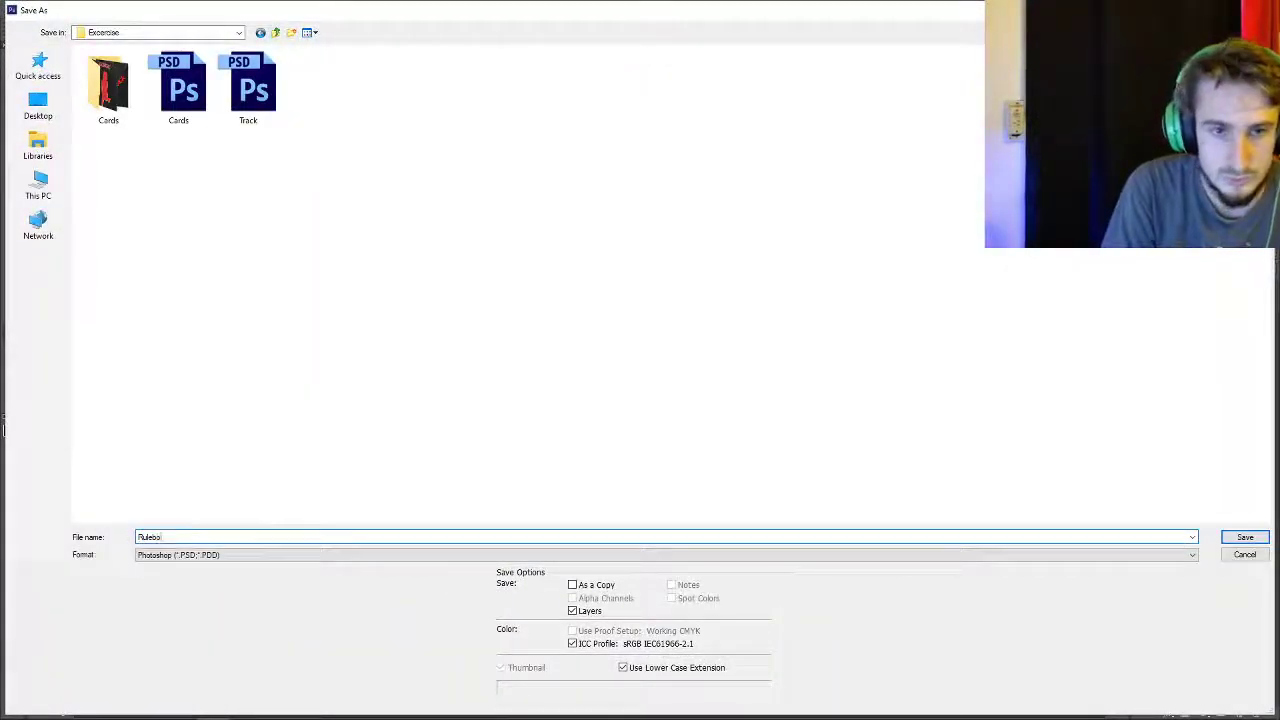
pyautogui.press('Return')
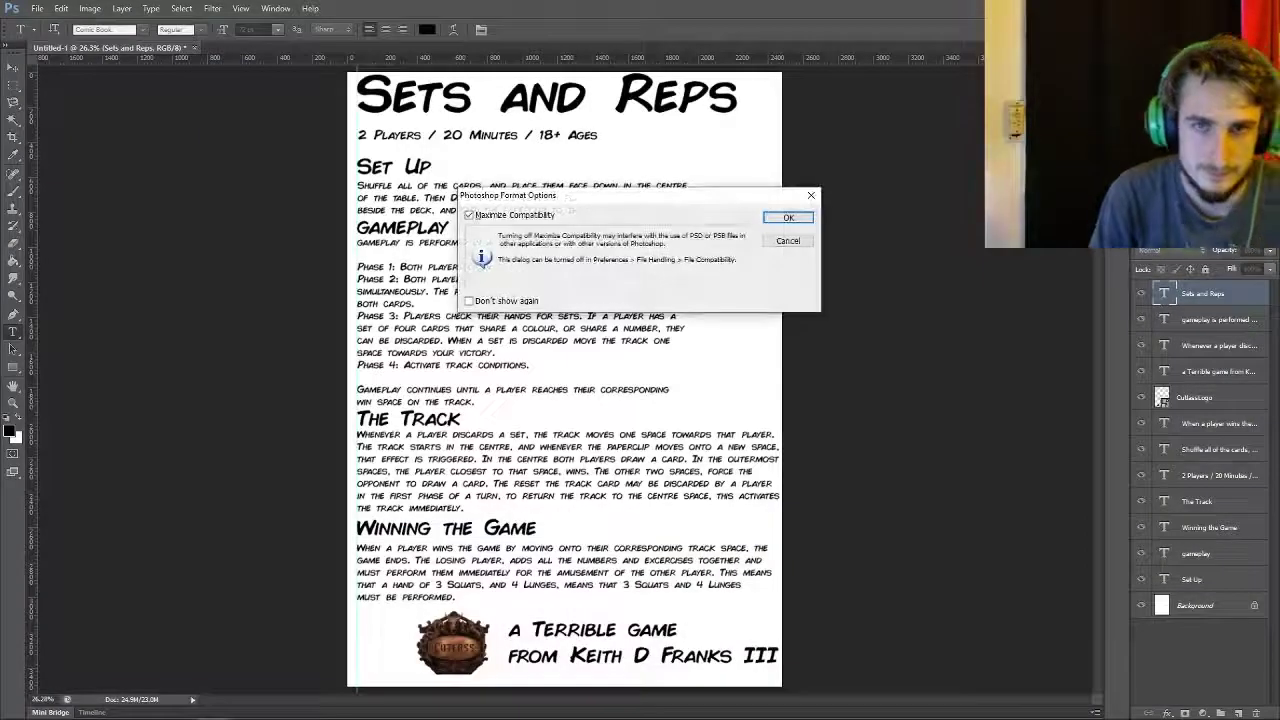
pyautogui.press('Return')
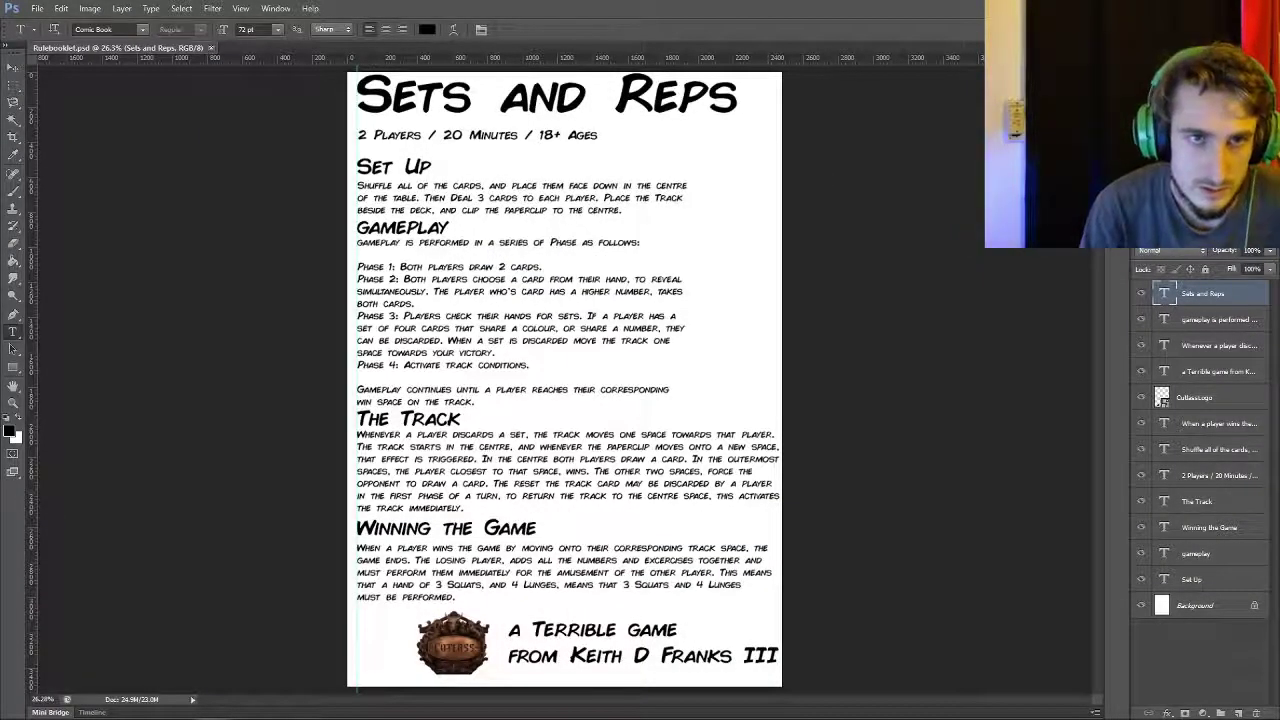
# - Close the rules page and create a new A4 document from the International Paper preset at 300 pixels/inch with a white background
pyautogui.hotkey('ctrl', 'w')
pyautogui.click(37, 8)
pyautogui.click(48, 22)
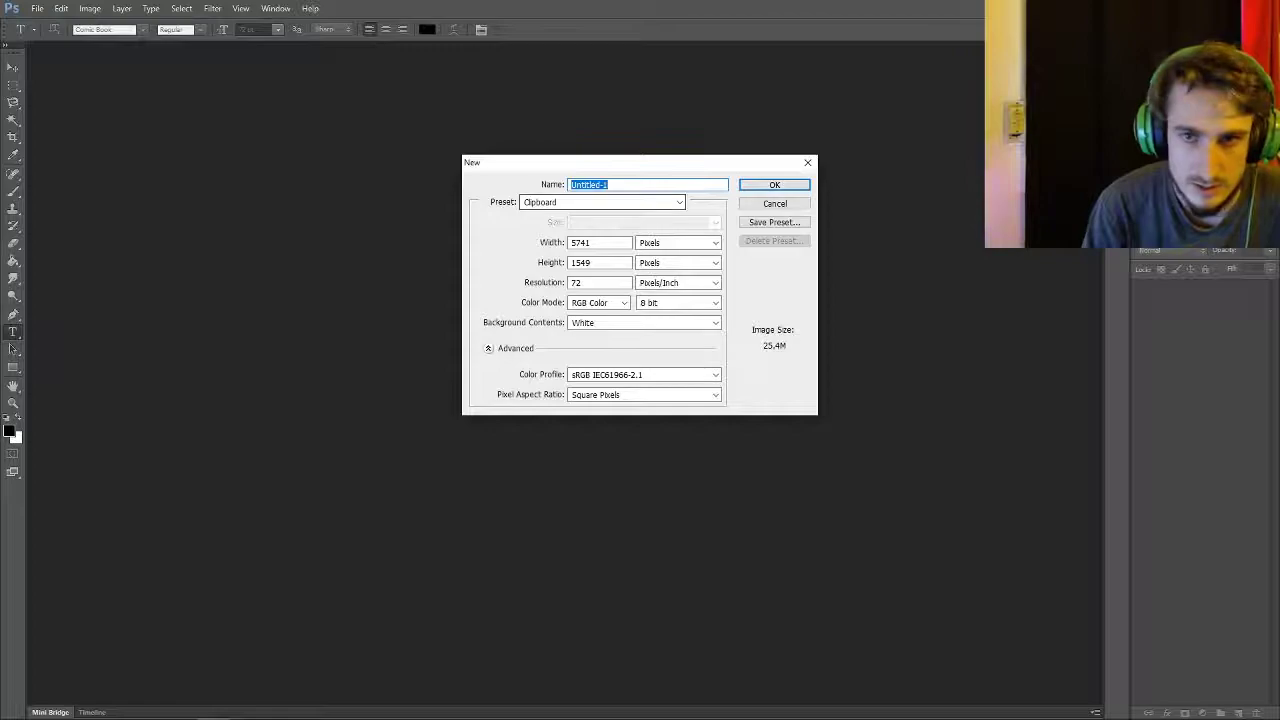
pyautogui.click(600, 202)
pyautogui.press('Down')
pyautogui.press('Return')
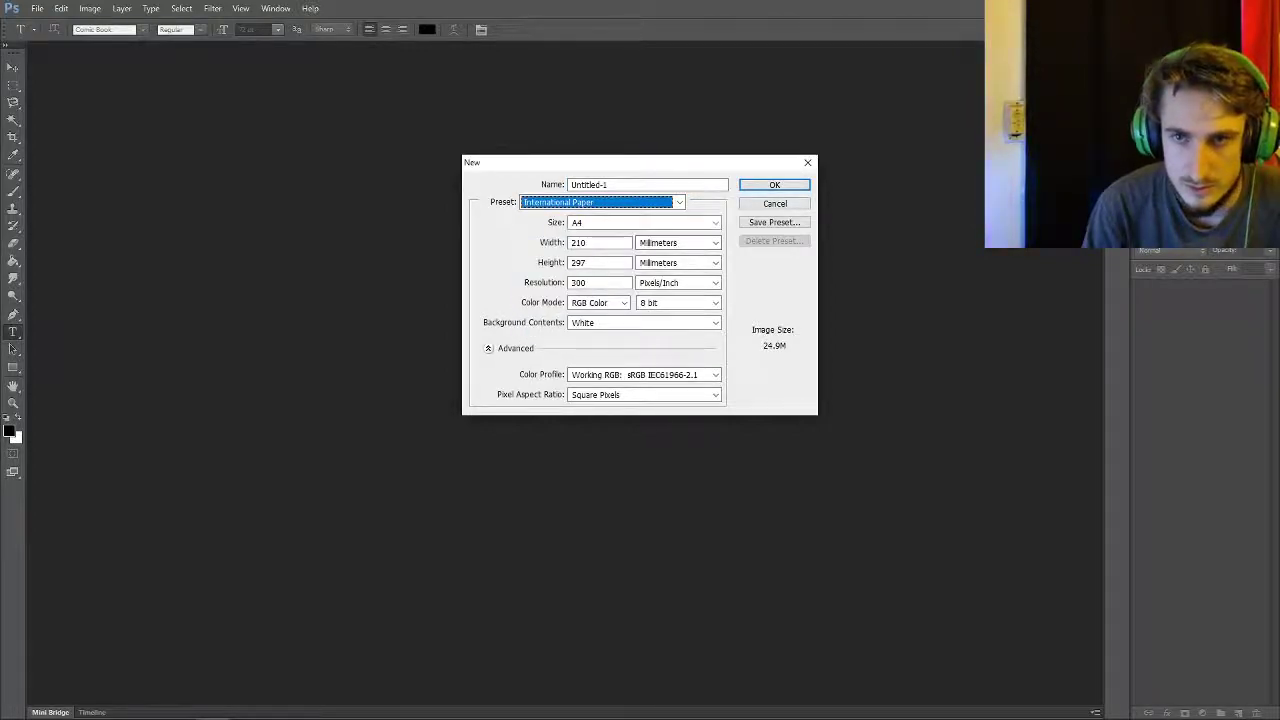
pyautogui.press('Return')
pyautogui.click(240, 8)
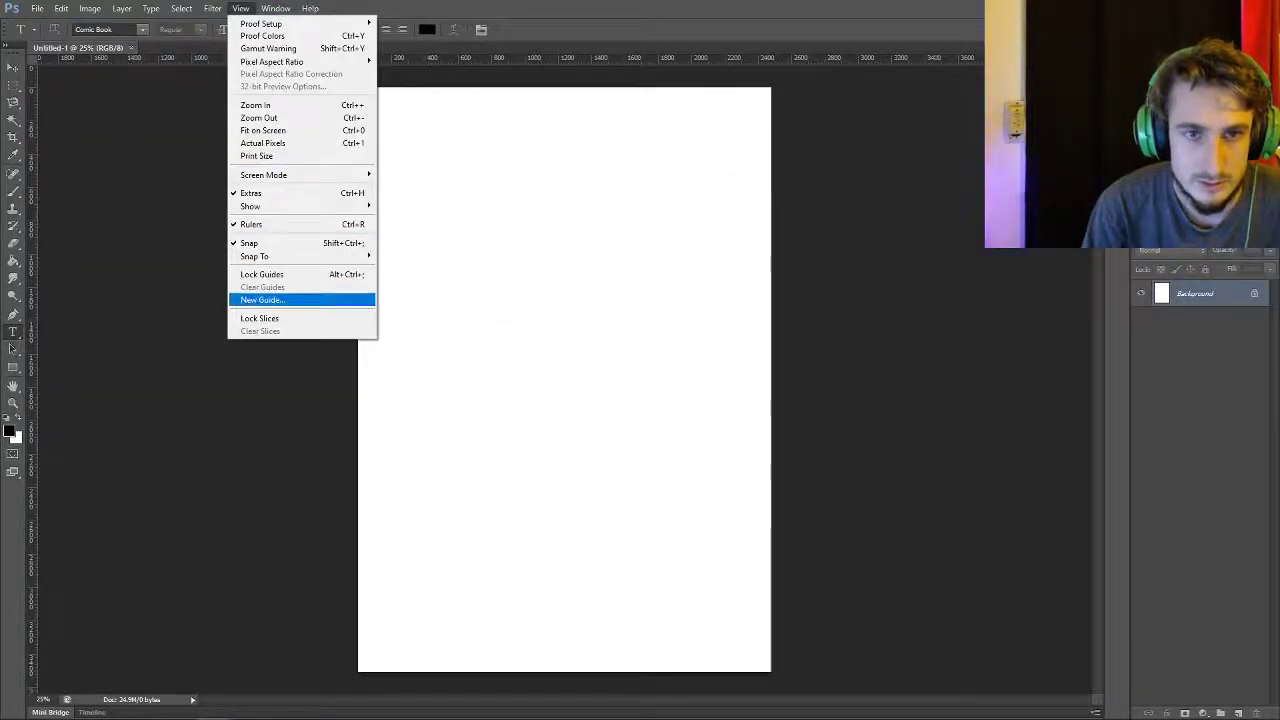
pyautogui.click(262, 294)
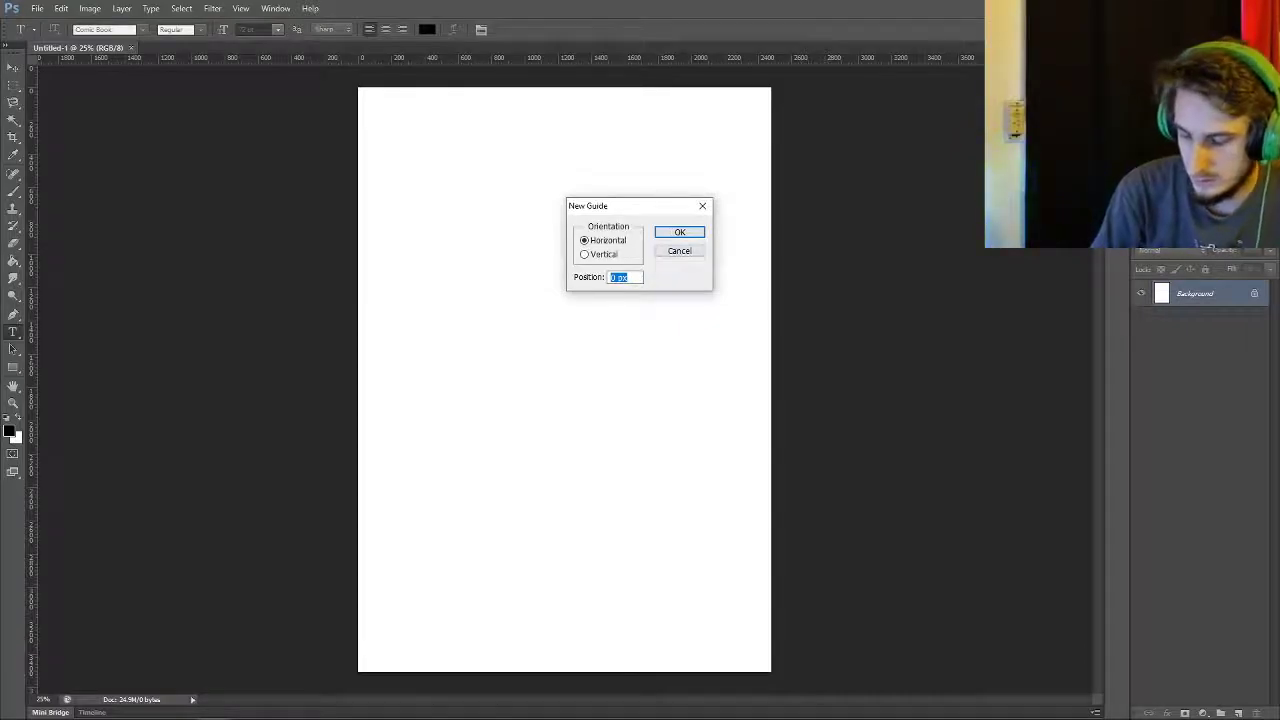
pyautogui.write('820')
pyautogui.press('Return')
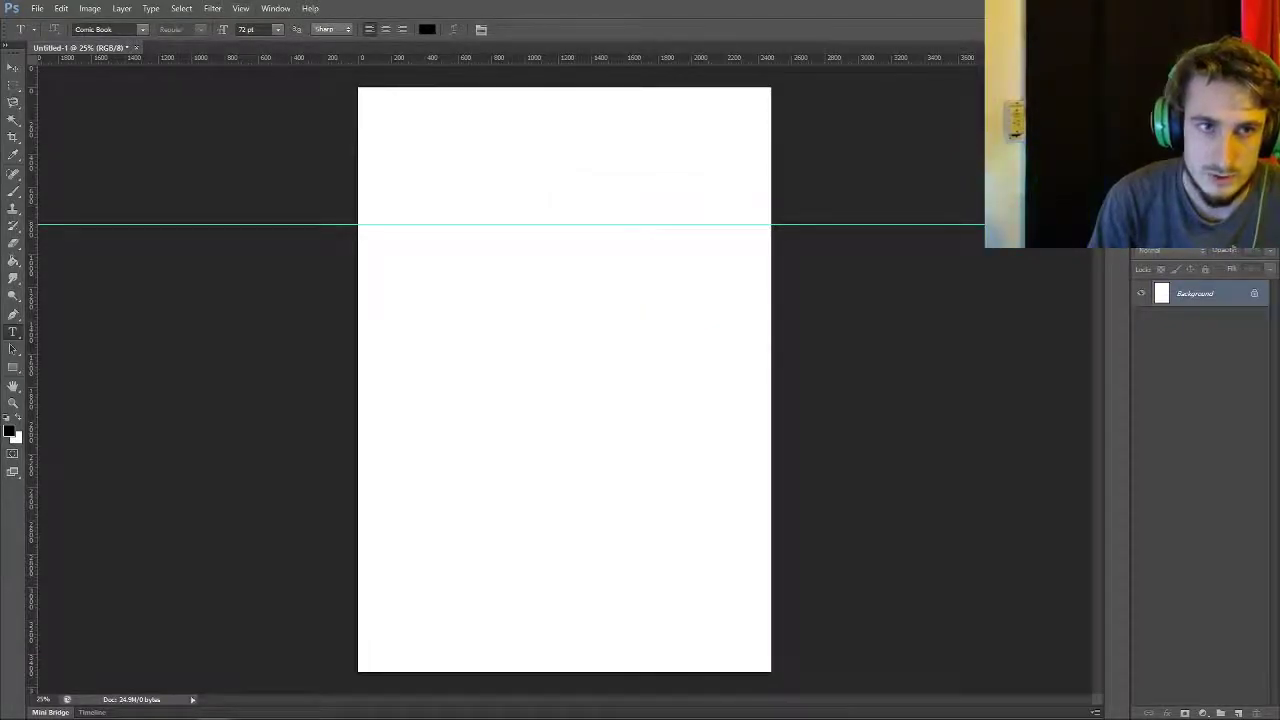
pyautogui.press('v')
pyautogui.click(557, 246)
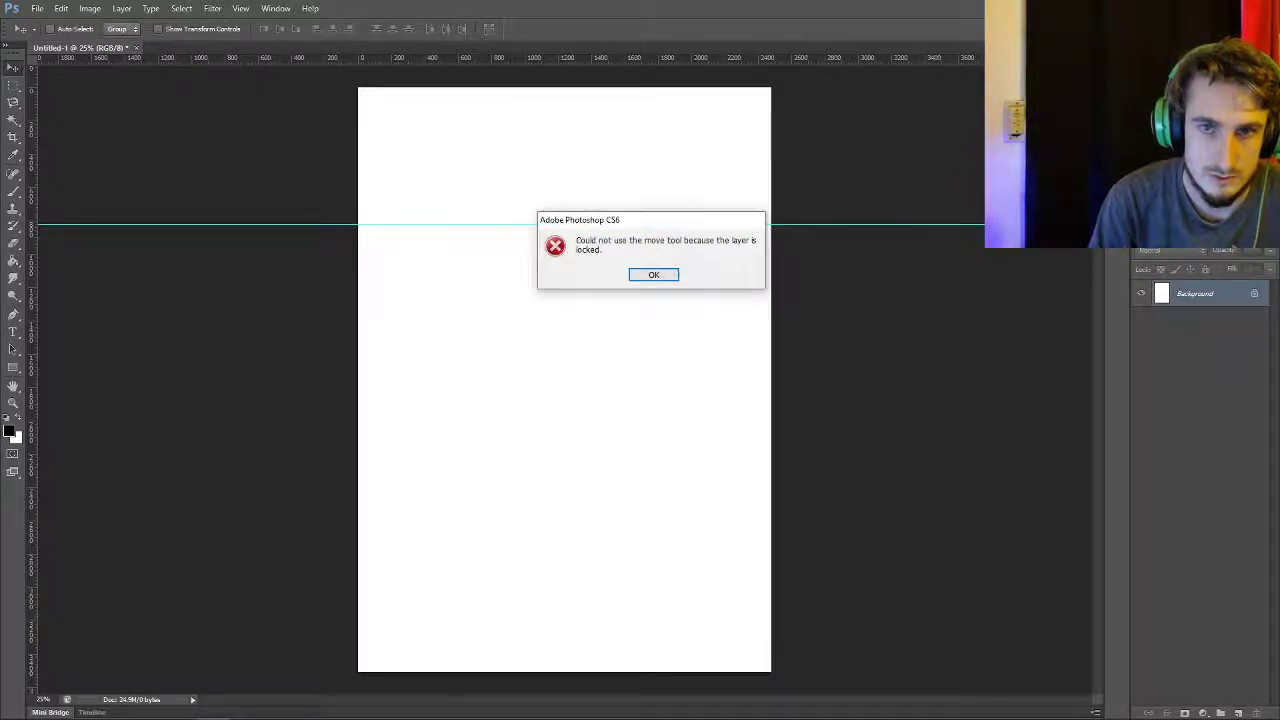
pyautogui.click(651, 275)
pyautogui.hotkey('ctrl', 'z')
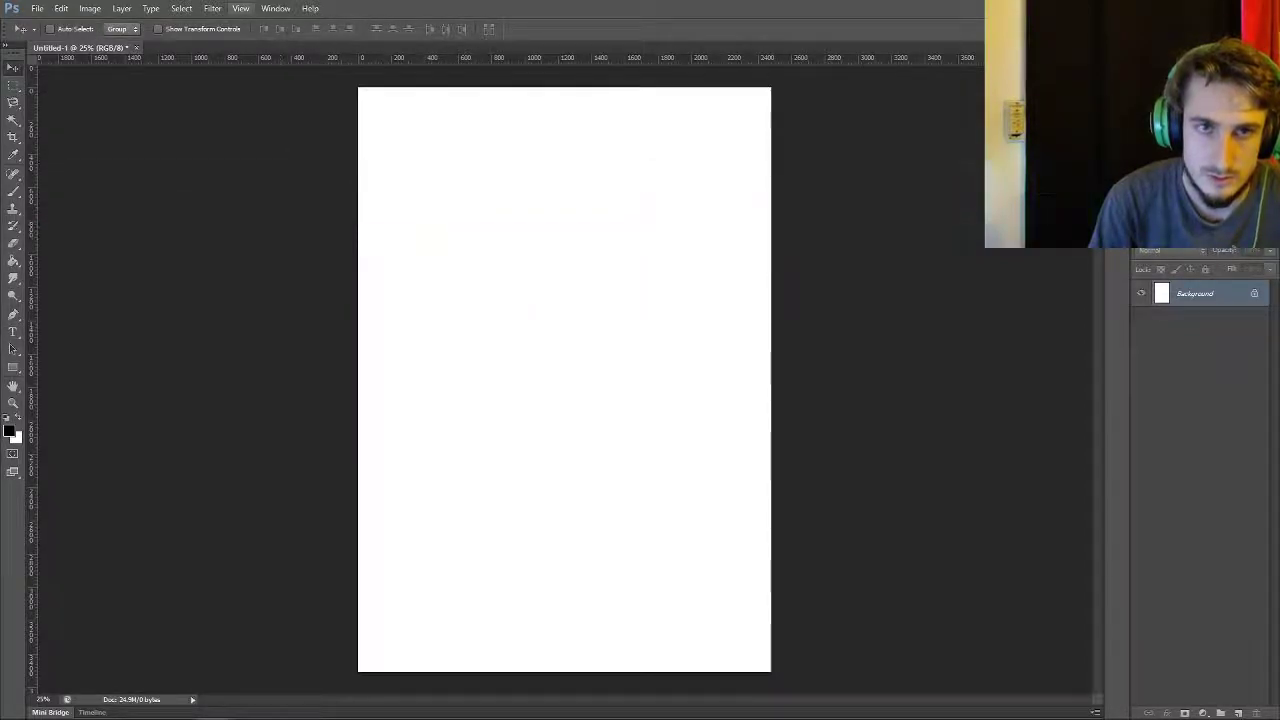
# - Add two vertical guides at about 825 px and 1650 px to divide the page into thirds
pyautogui.click(240, 8)
pyautogui.click(262, 300)
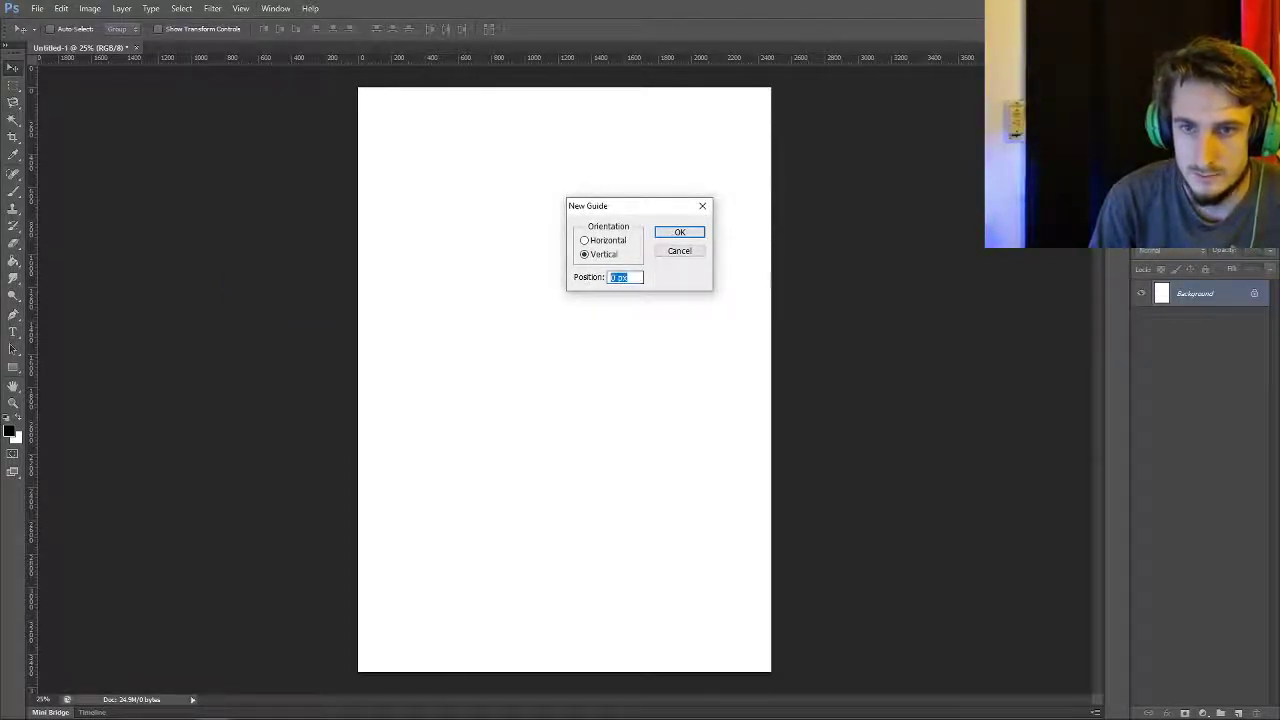
pyautogui.press('Return')
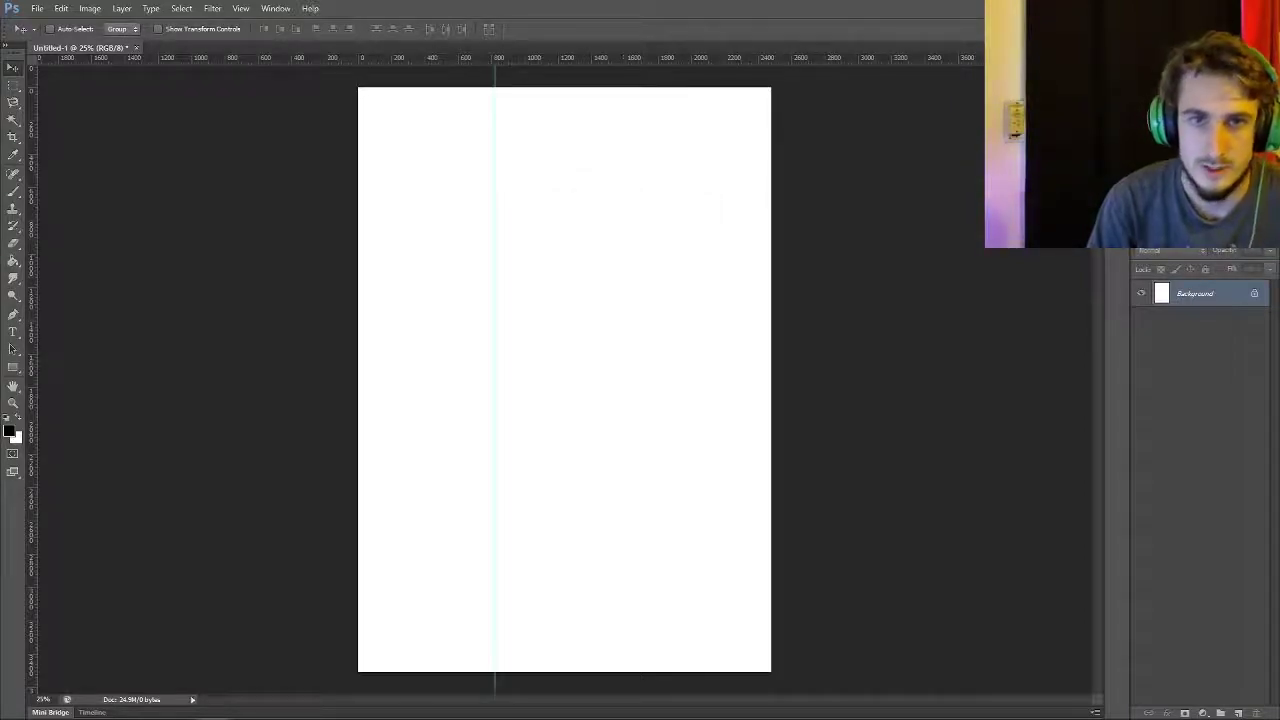
pyautogui.click(240, 8)
pyautogui.click(262, 300)
pyautogui.write('1653')
pyautogui.press('Return')
pyautogui.click(240, 8)
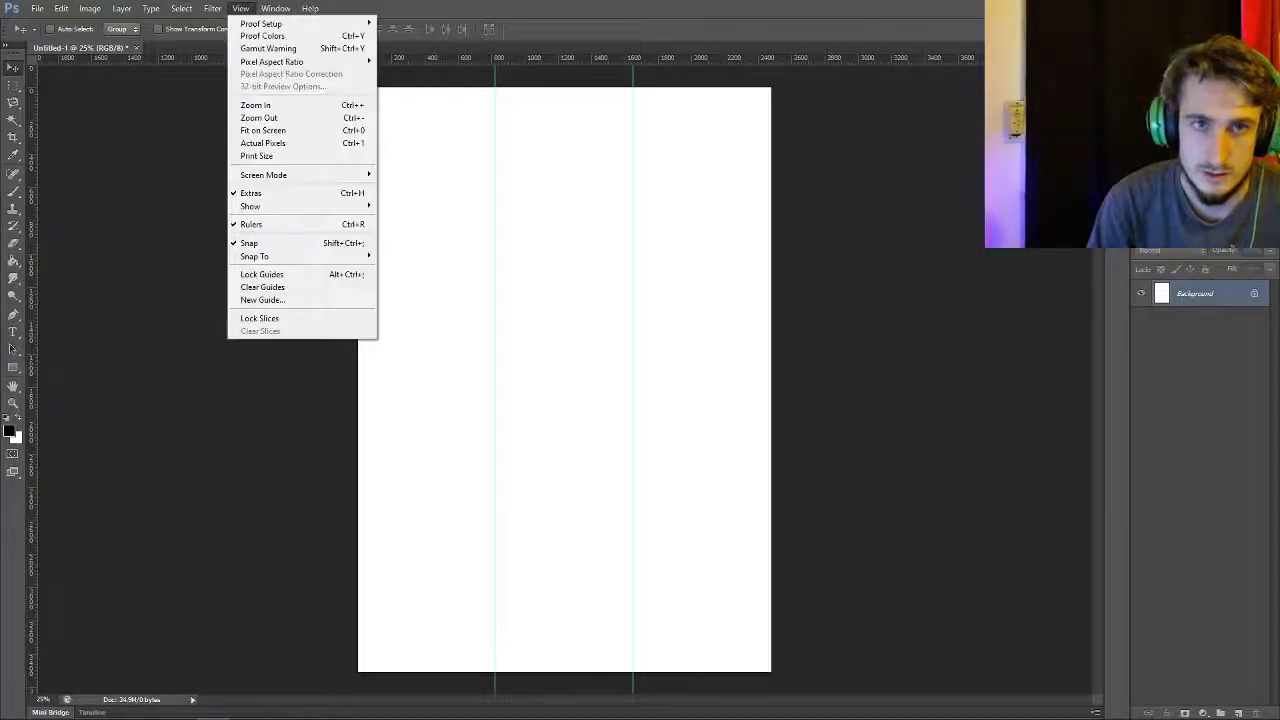
pyautogui.click(262, 300)
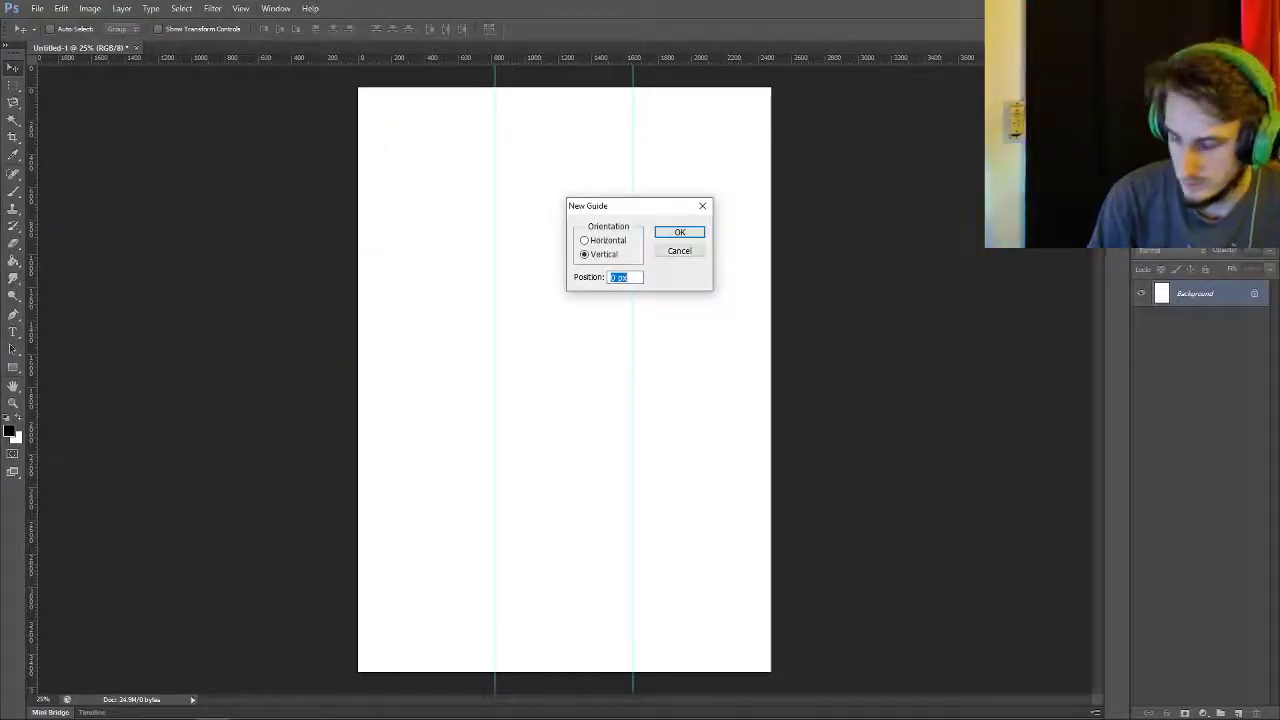
pyautogui.press('Return')
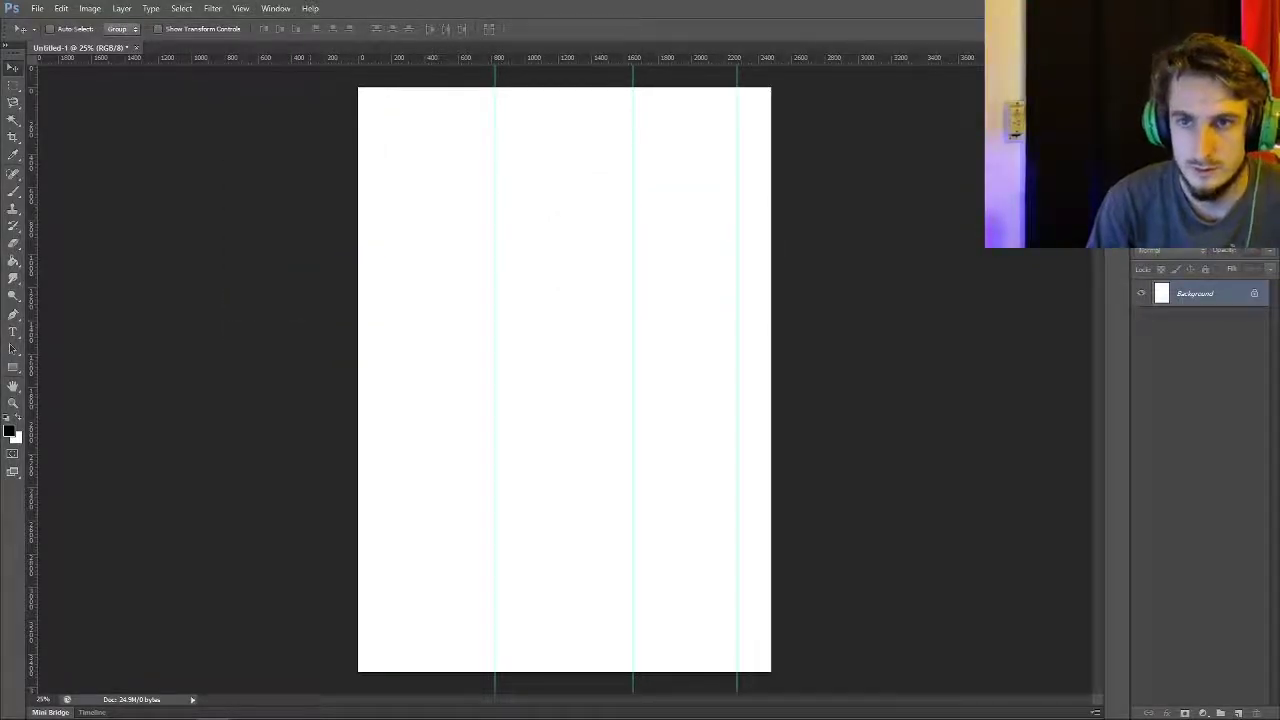
pyautogui.hotkey('ctrl', 'z')
# - Add a third vertical guide at 2475 px, near the page's right edge
pyautogui.click(240, 8)
pyautogui.click(262, 300)
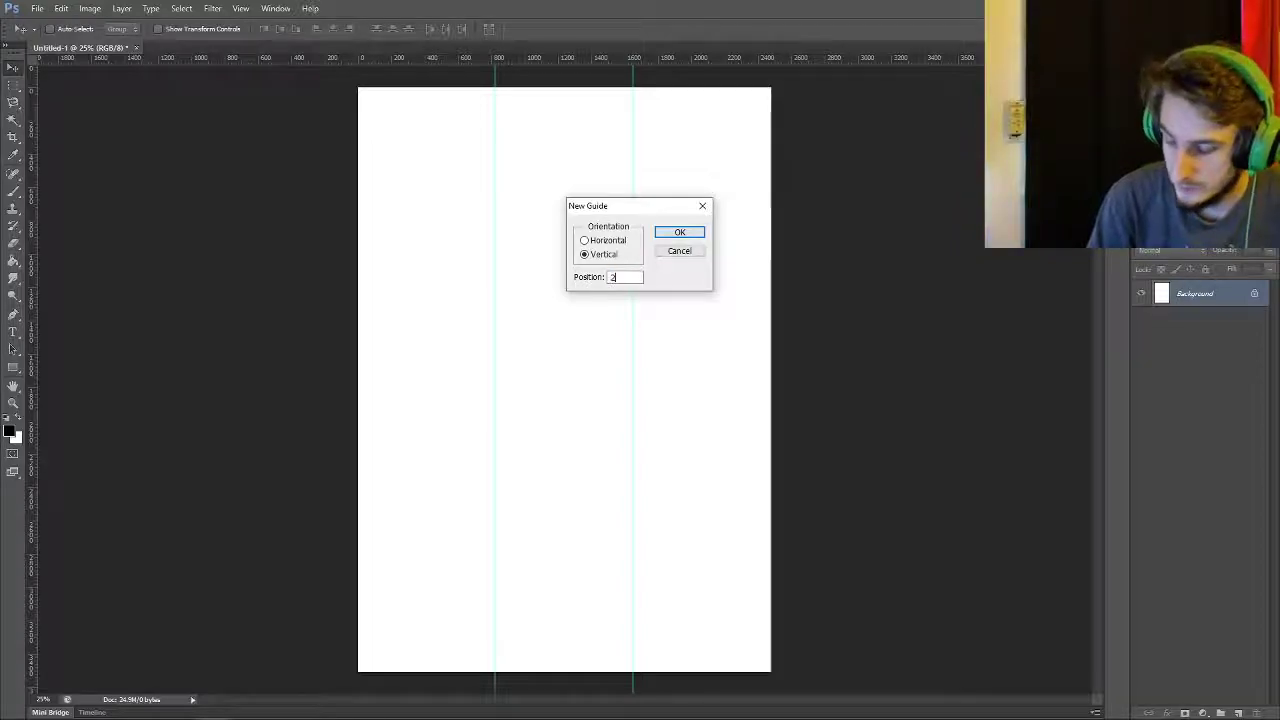
pyautogui.write('2475')
pyautogui.press('Return')
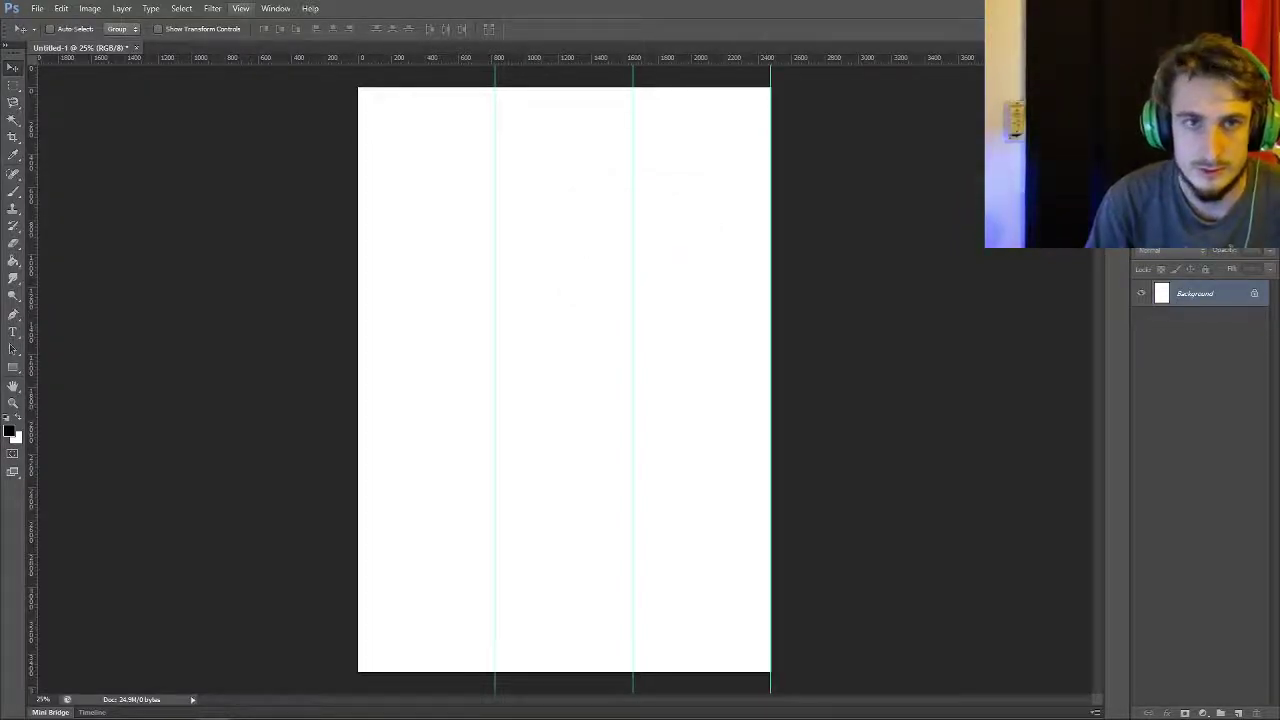
# - Add two horizontal guides at about 1125 px and 2250 px for the card rows
pyautogui.click(240, 8)
pyautogui.click(262, 298)
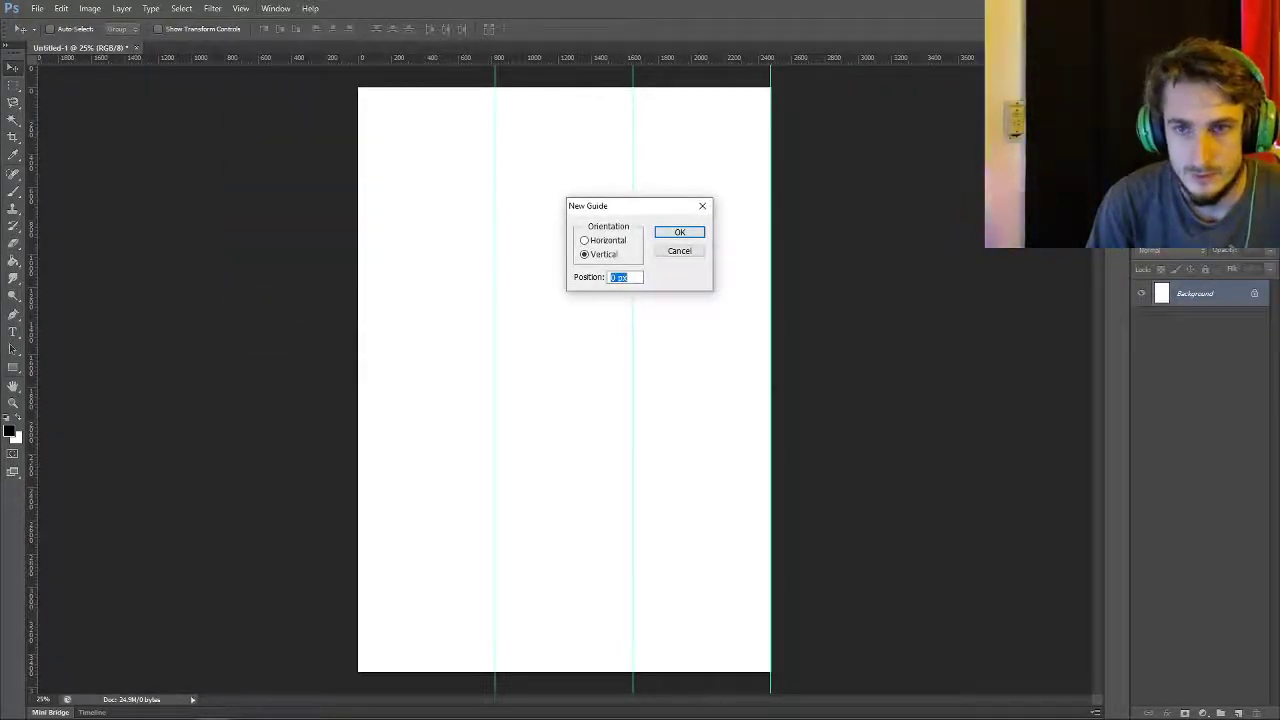
pyautogui.write('11')
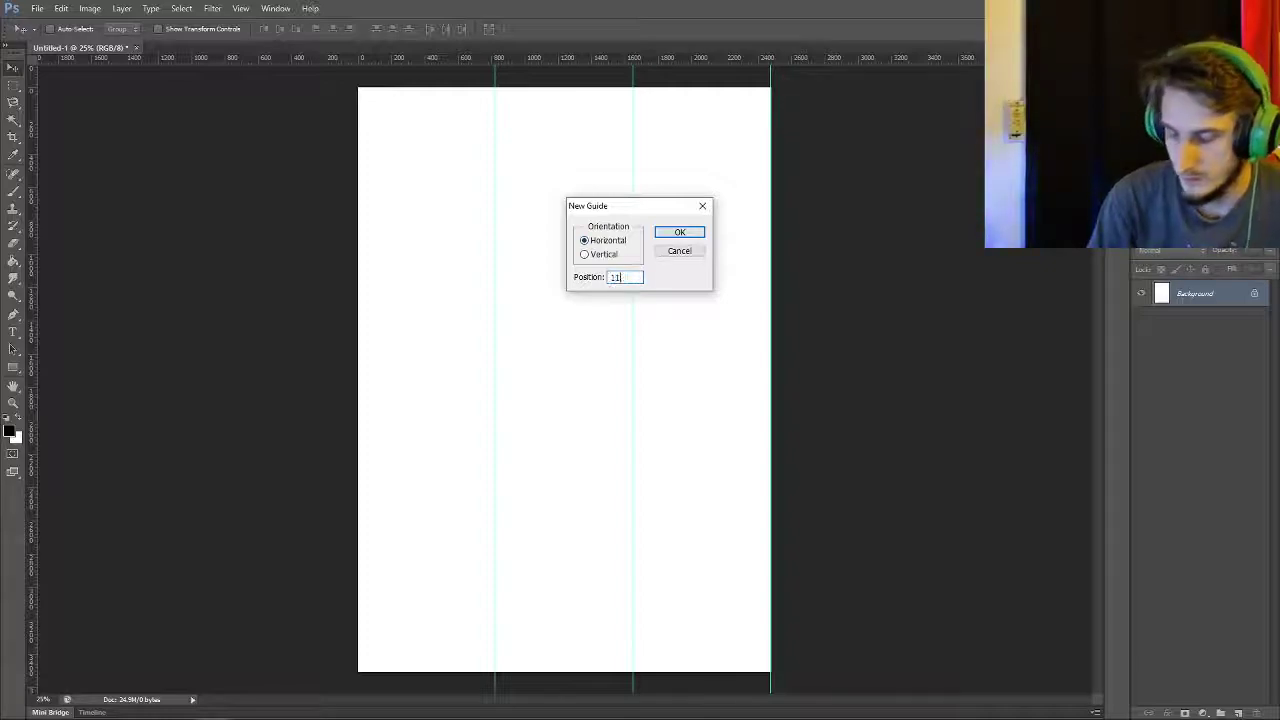
pyautogui.write('20')
pyautogui.press('Return')
pyautogui.click(240, 8)
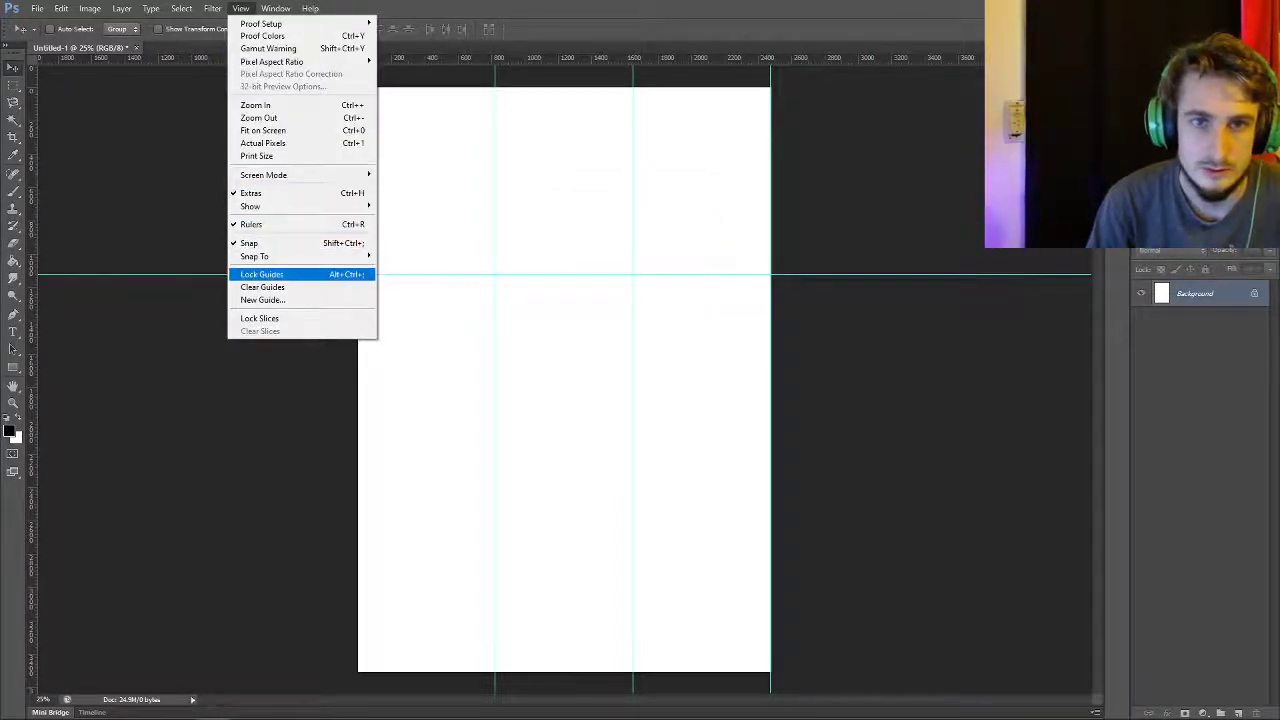
pyautogui.click(262, 299)
pyautogui.write('2240')
pyautogui.press('Return')
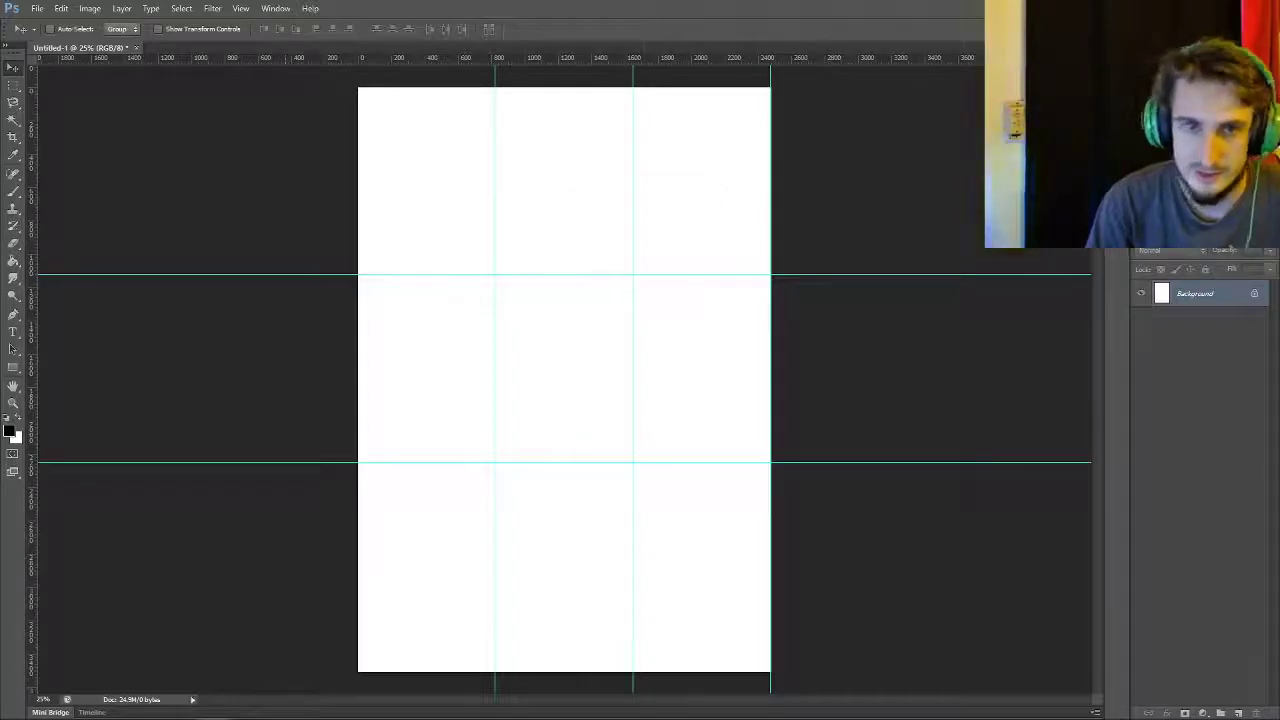
# - Add a horizontal guide at about 3375 px, plus guides along the page's top and left edges
pyautogui.click(240, 8)
pyautogui.click(262, 299)
pyautogui.write('3360')
pyautogui.press('Return')
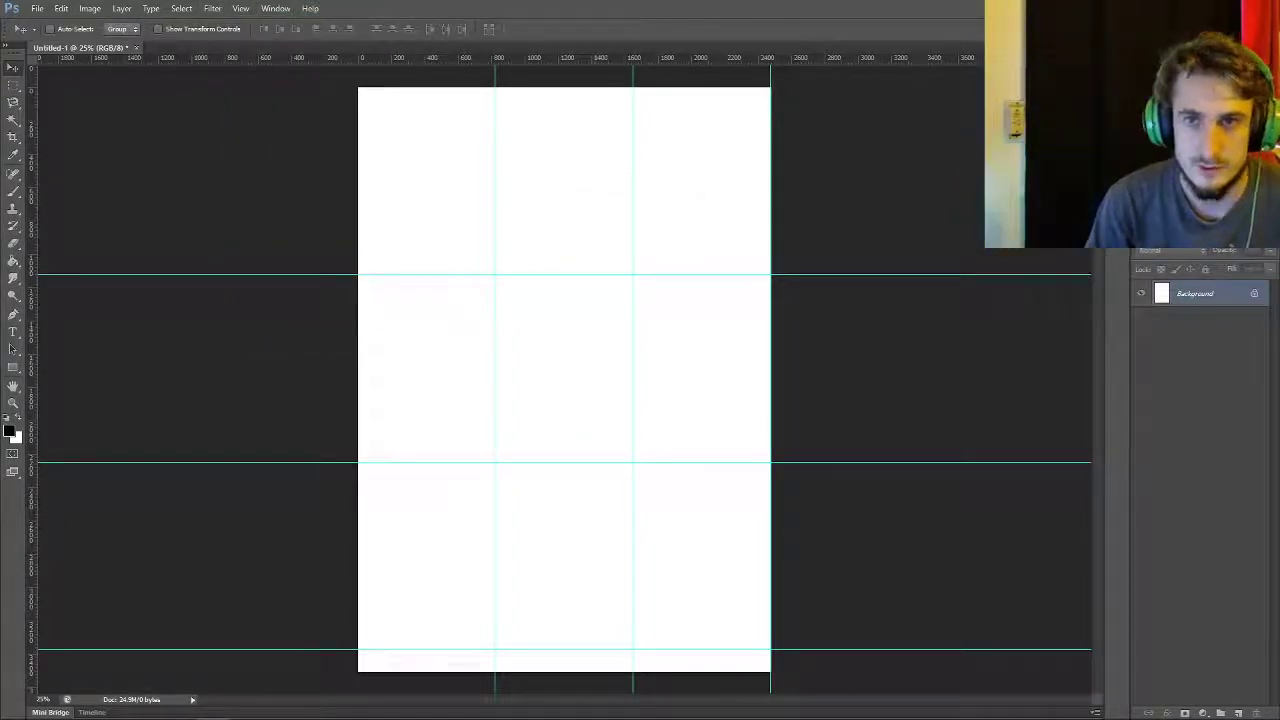
pyautogui.moveTo(262, 57); pyautogui.dragTo(262, 86)
pyautogui.moveTo(30, 140); pyautogui.dragTo(358, 138)
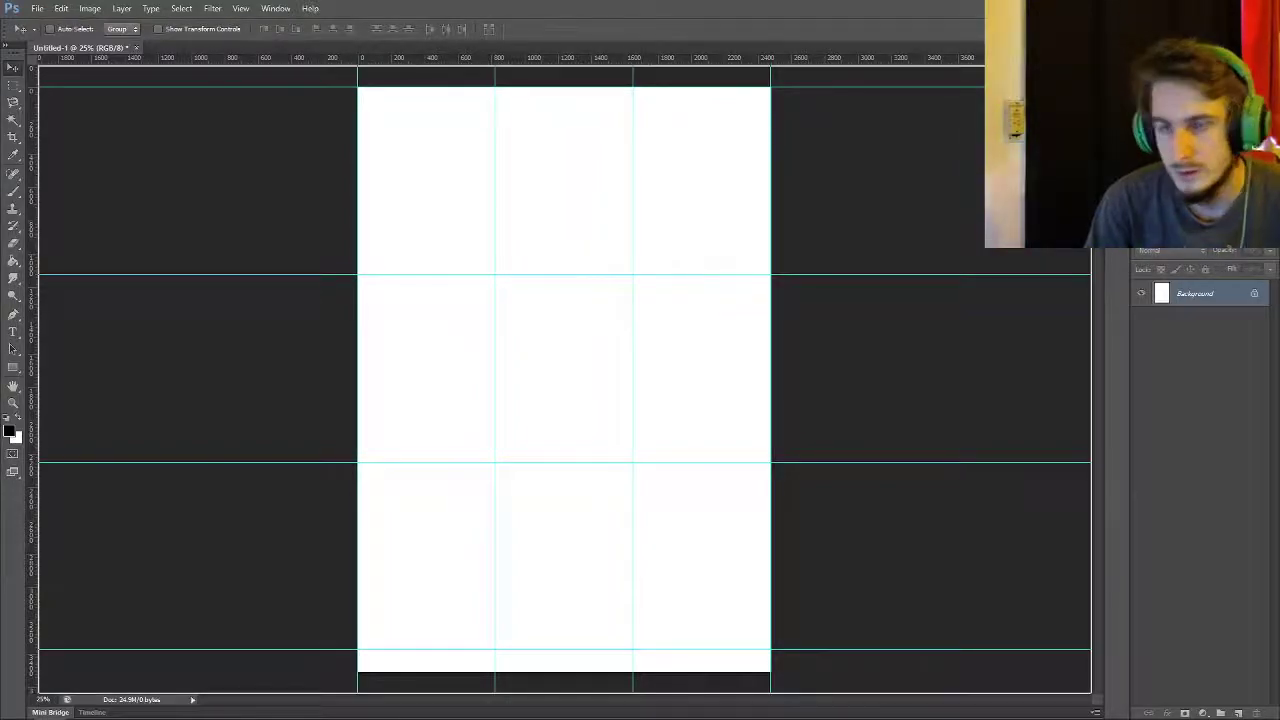
# - Place the Push Up 1 card in the first cell of the top row, scaled to about 24%, and duplicate it into the middle cell
pyautogui.moveTo(478, 177); pyautogui.dragTo(477, 166)
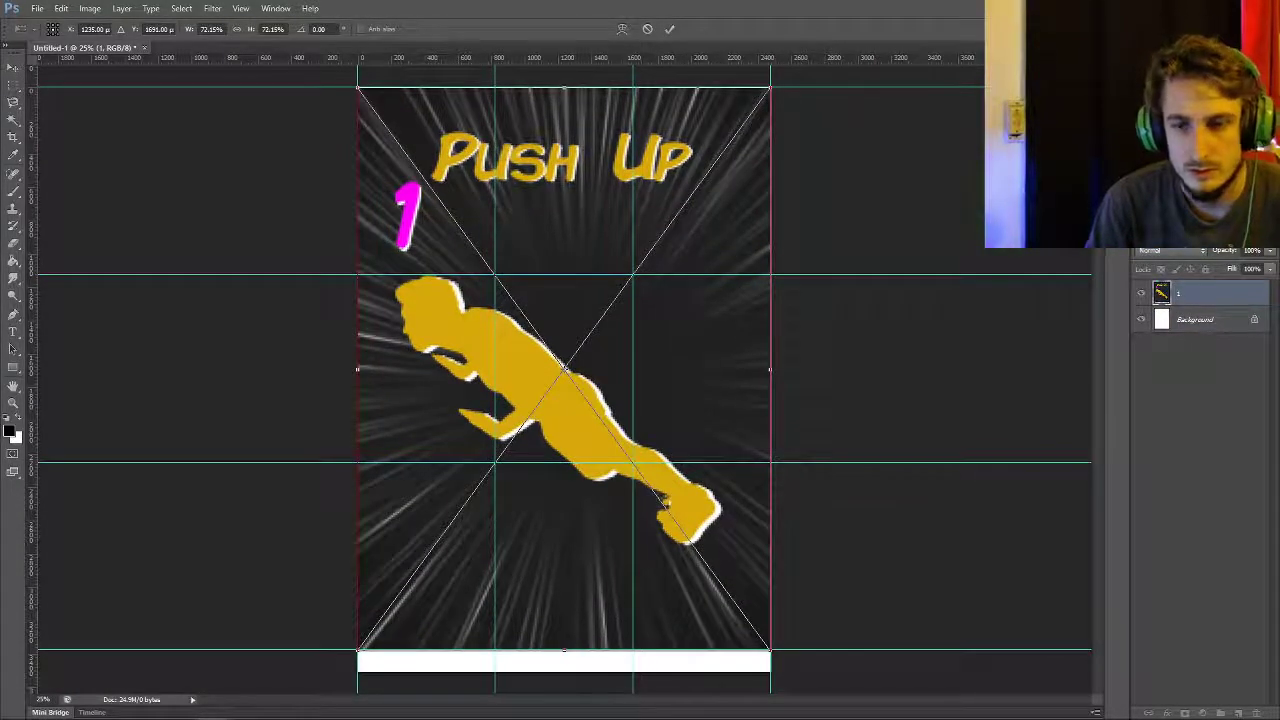
pyautogui.moveTo(770, 649); pyautogui.dragTo(492, 273)
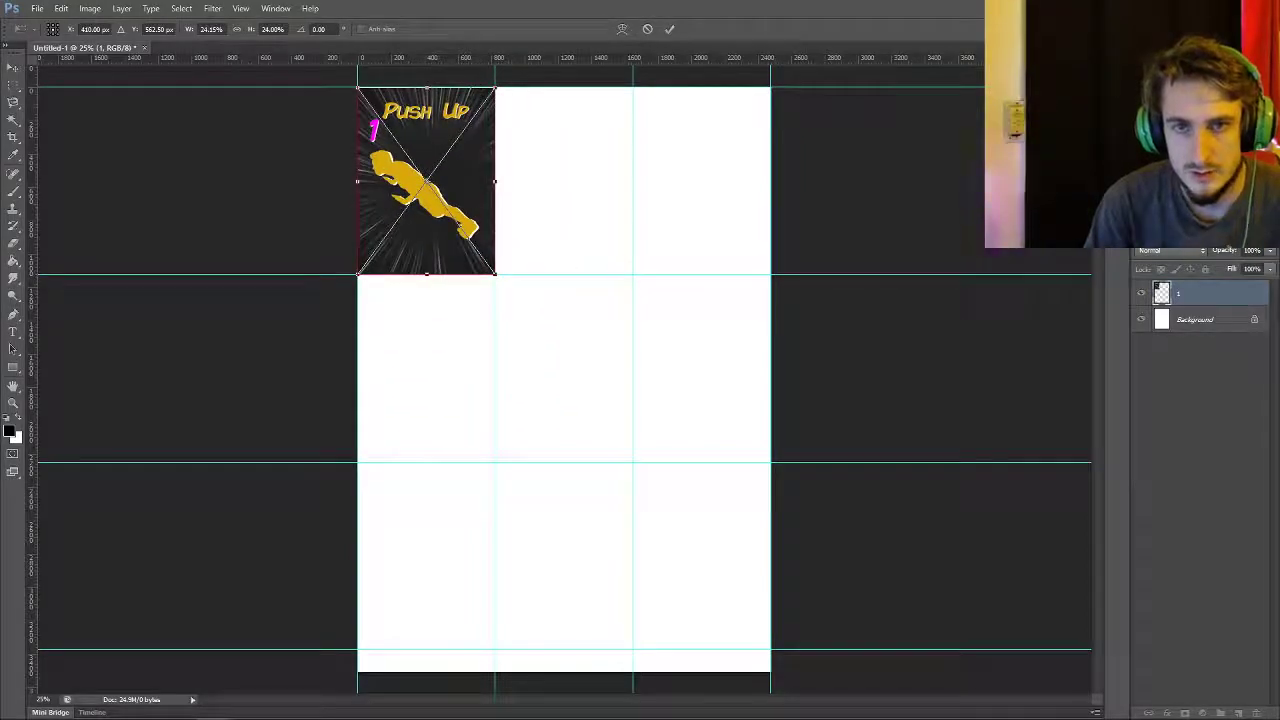
pyautogui.click(669, 28)
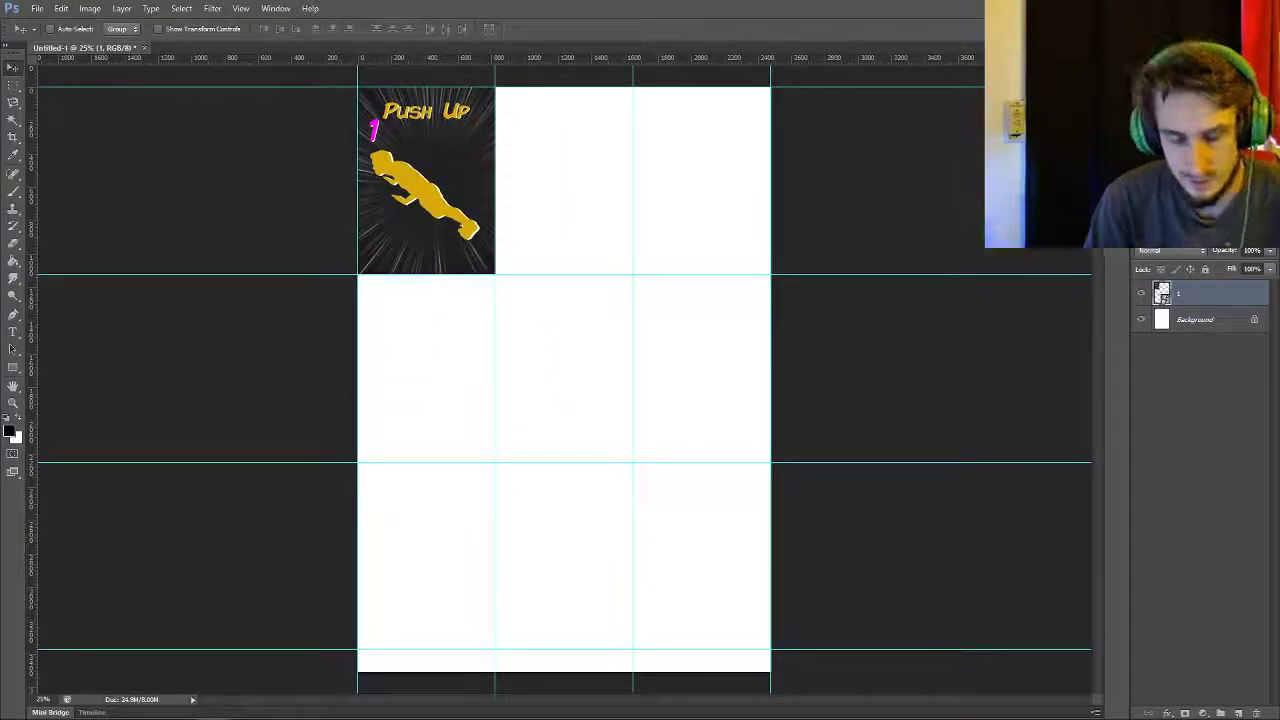
pyautogui.hotkey('ctrl', 'j')
pyautogui.moveTo(426, 180); pyautogui.dragTo(563, 180)
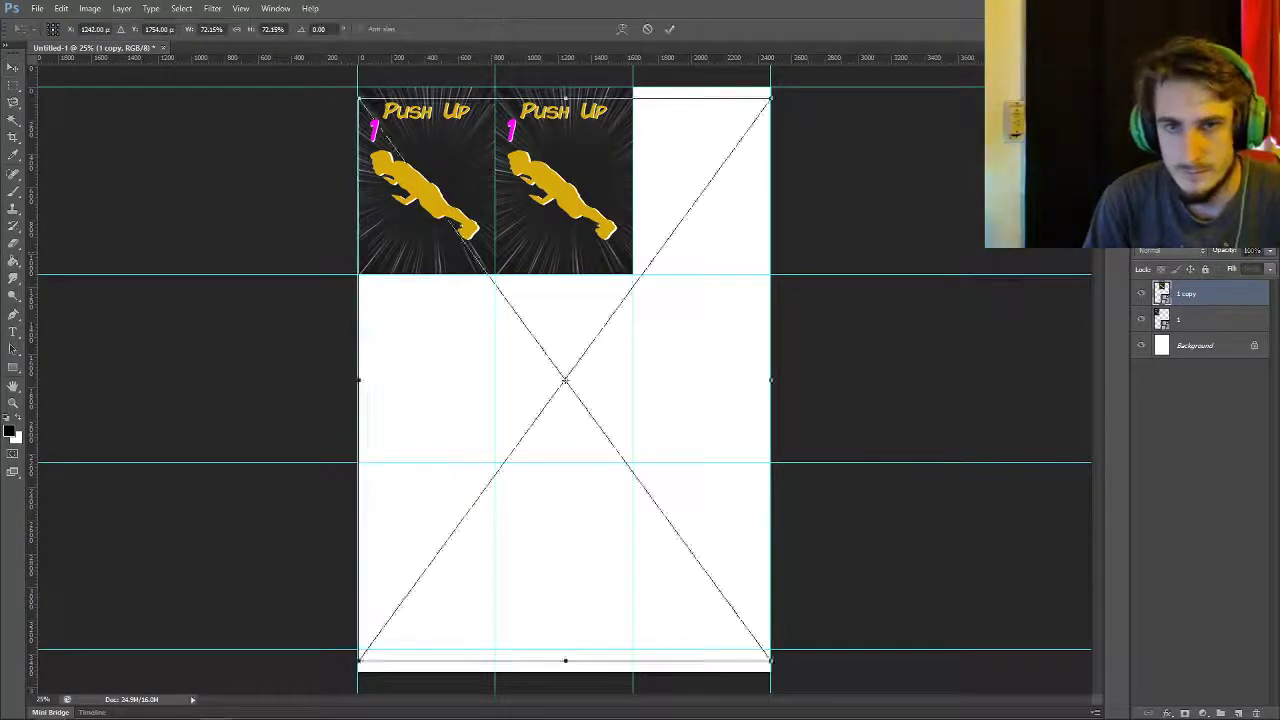
# - Place the Push Up 2 card in the last cell of the top row and a copy in the middle row's first cell
pyautogui.moveTo(770, 649); pyautogui.dragTo(494, 273)
pyautogui.moveTo(470, 230); pyautogui.dragTo(746, 230)
pyautogui.press('Return')
pyautogui.moveTo(701, 111); pyautogui.dragTo(425, 300)
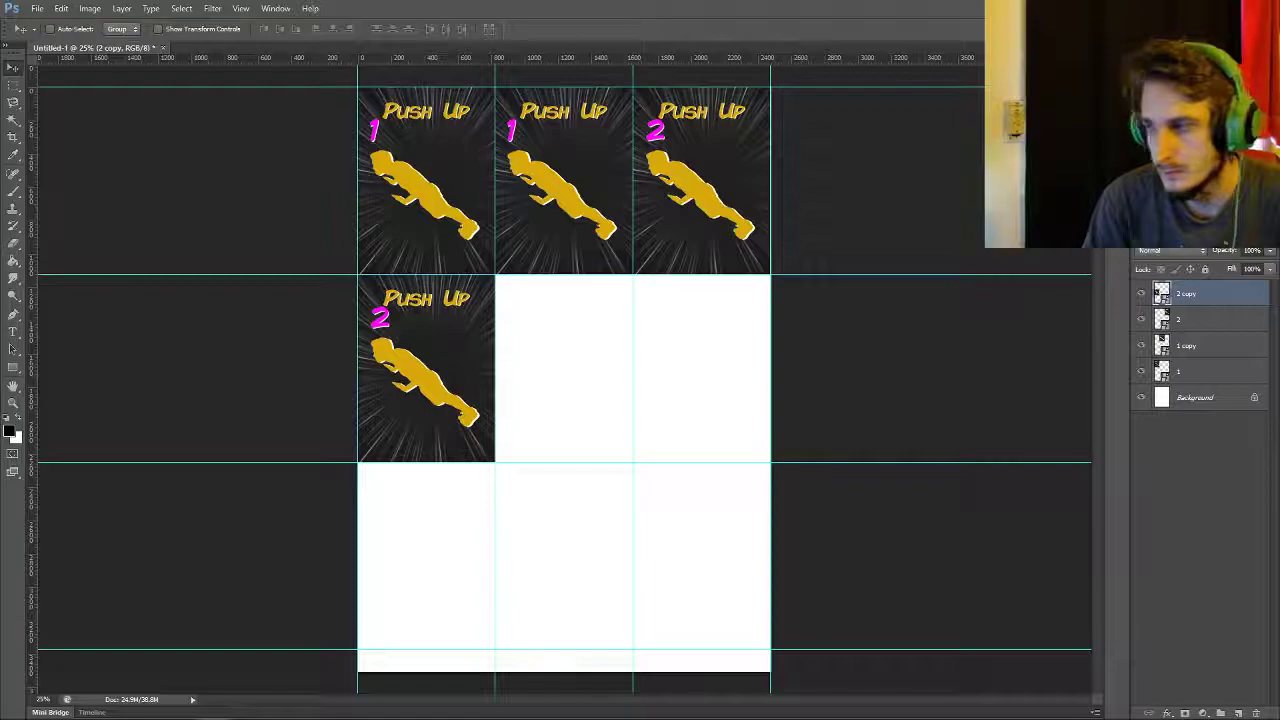
# - Place the Push Up 3 card in the centre cell at 24% scale and a copy in the last cell of the middle row
pyautogui.moveTo(551, 250); pyautogui.dragTo(566, 210)
pyautogui.moveTo(770, 650); pyautogui.dragTo(494, 272)
pyautogui.moveTo(463, 145); pyautogui.dragTo(600, 330)
pyautogui.press('Return')
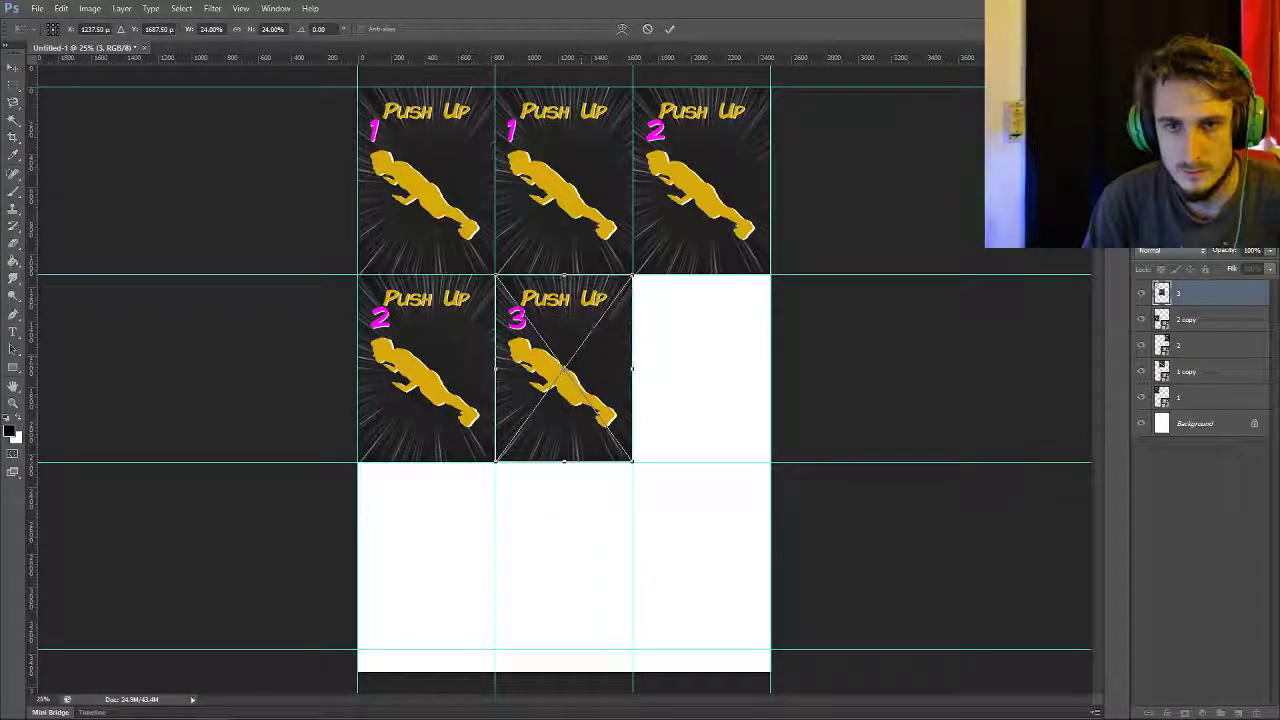
pyautogui.moveTo(585, 280); pyautogui.dragTo(715, 297)
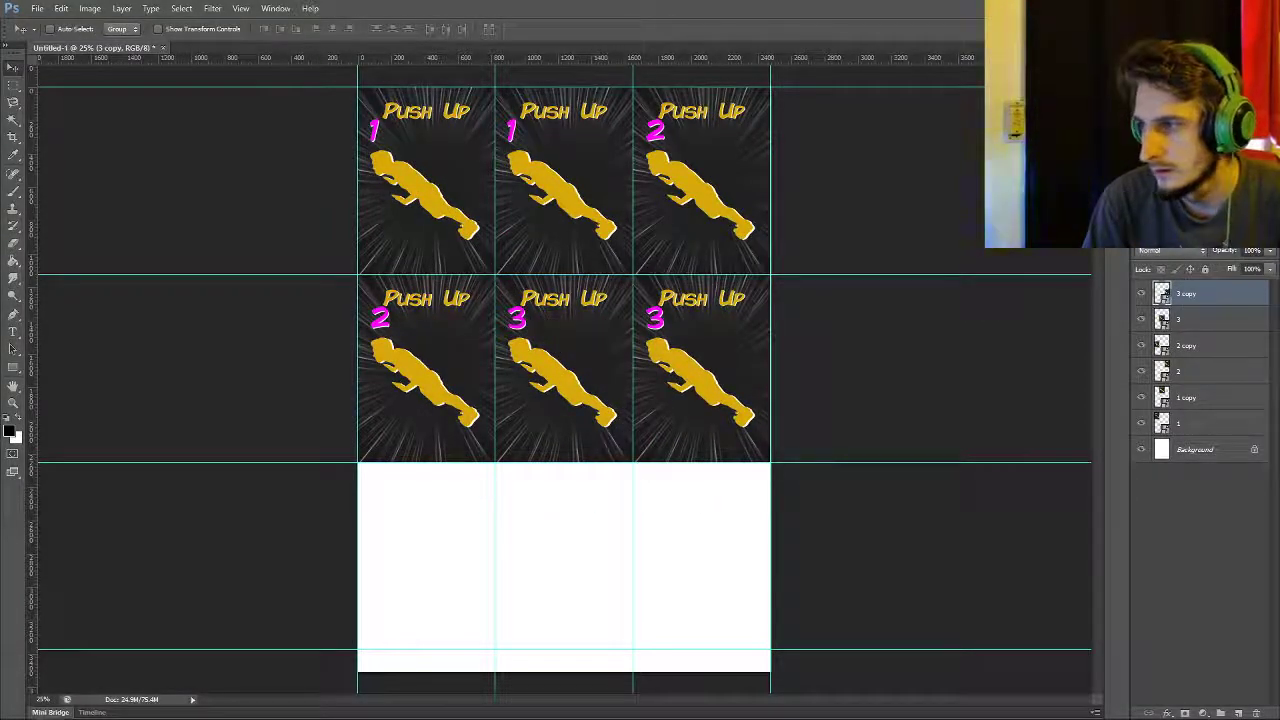
# - Place the Push Up 4 card and its copy in the first two cells of the bottom row, scaled to fit
pyautogui.moveTo(573, 296); pyautogui.dragTo(575, 281)
pyautogui.moveTo(770, 650); pyautogui.dragTo(494, 273)
pyautogui.moveTo(471, 164); pyautogui.dragTo(563, 555)
pyautogui.press('Return')
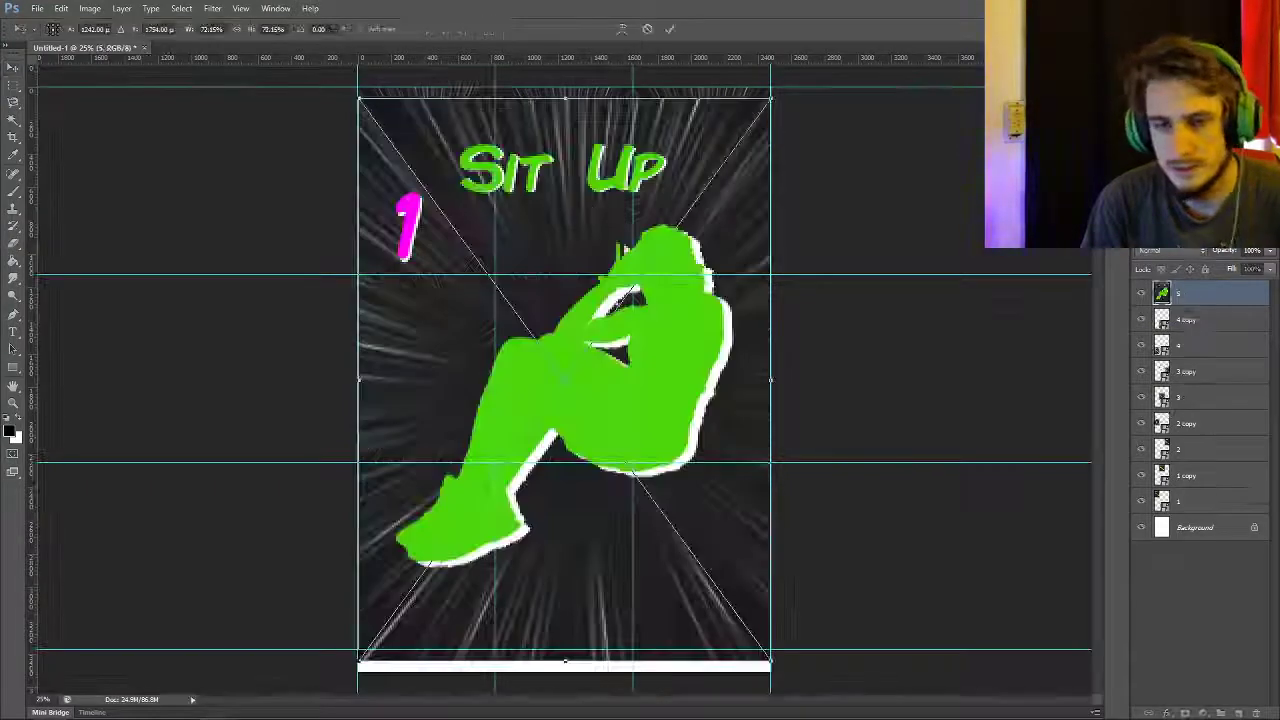
# - Place the Sit Up 1 card in the last cell of the bottom row, scaled to fit the guides
pyautogui.moveTo(688, 308); pyautogui.dragTo(690, 314)
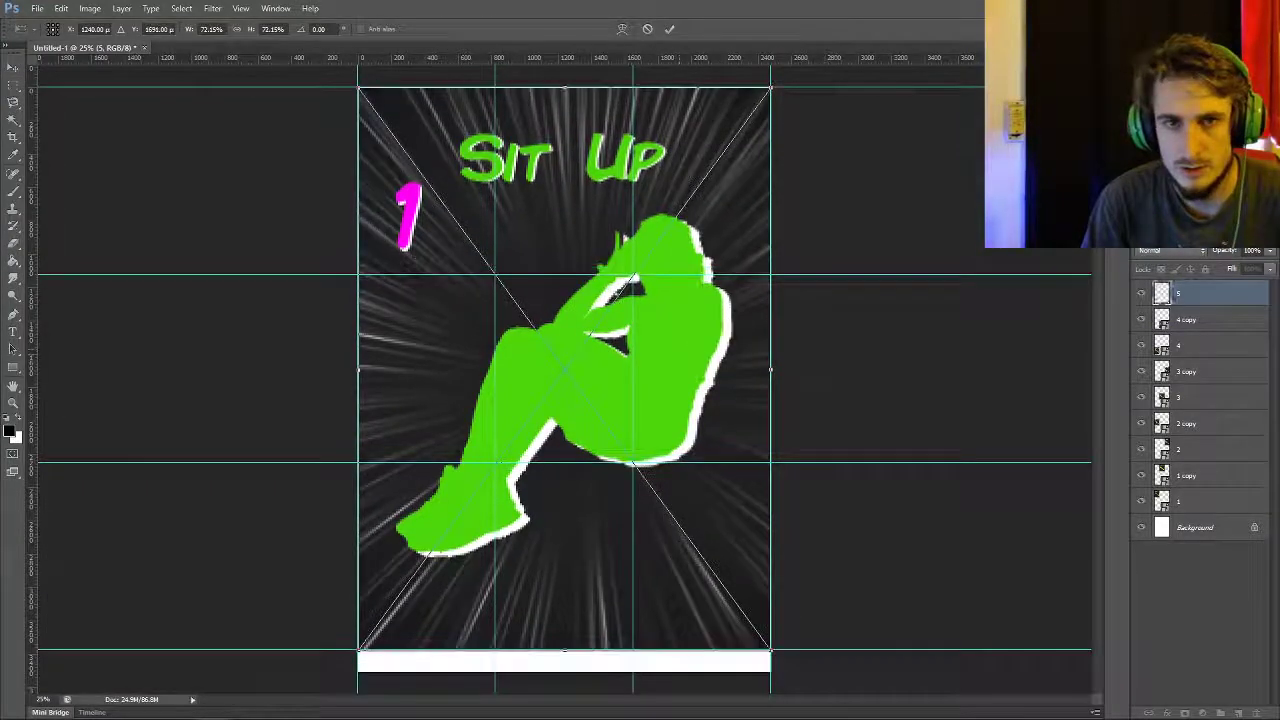
pyautogui.moveTo(770, 650); pyautogui.dragTo(506, 272)
pyautogui.moveTo(487, 198); pyautogui.dragTo(762, 572)
pyautogui.press('Return')
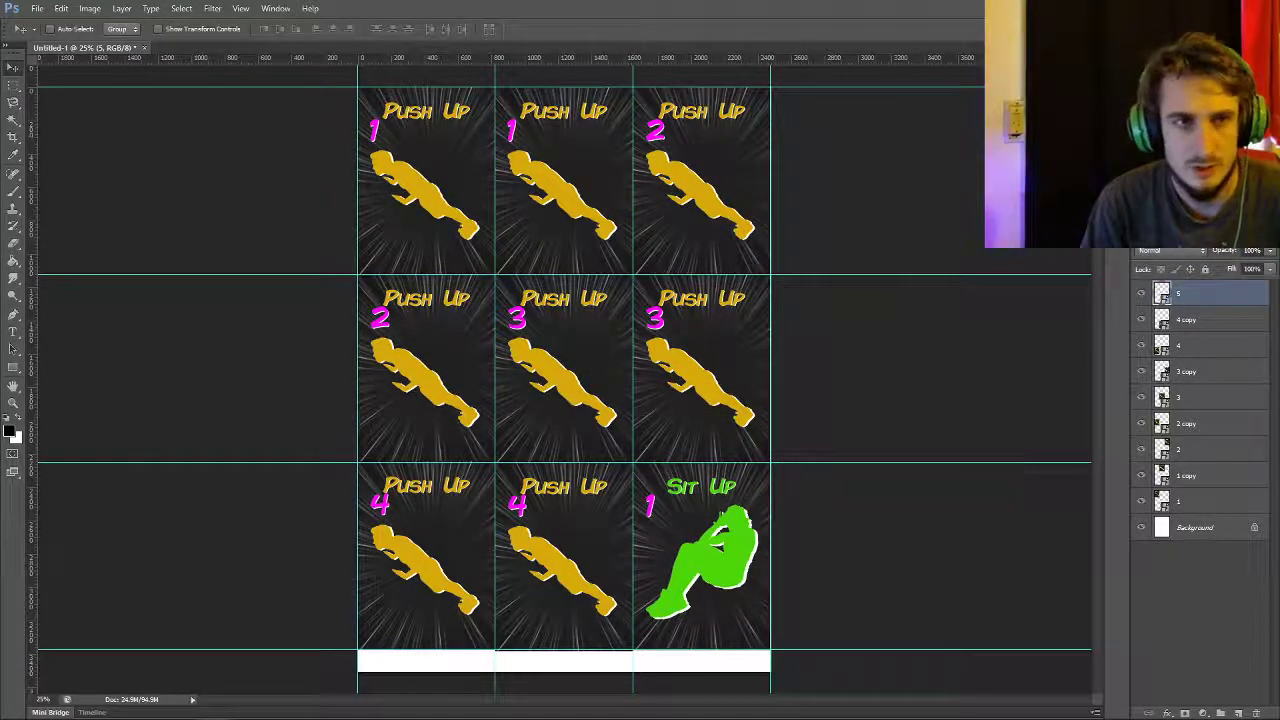
# - Create a folder named PNP in the save location and move the Track and Rulebooklet files into it
pyautogui.click(37, 8)
pyautogui.click(40, 175)
pyautogui.click(291, 32)
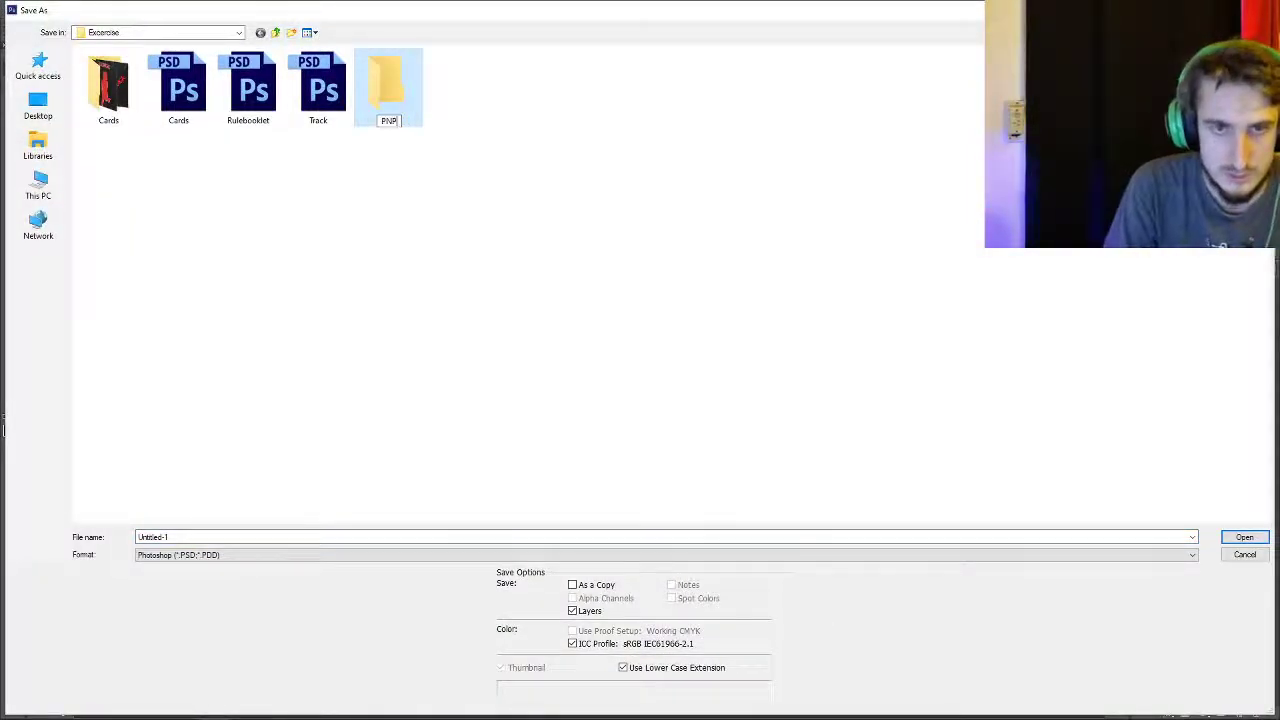
pyautogui.press('Left')
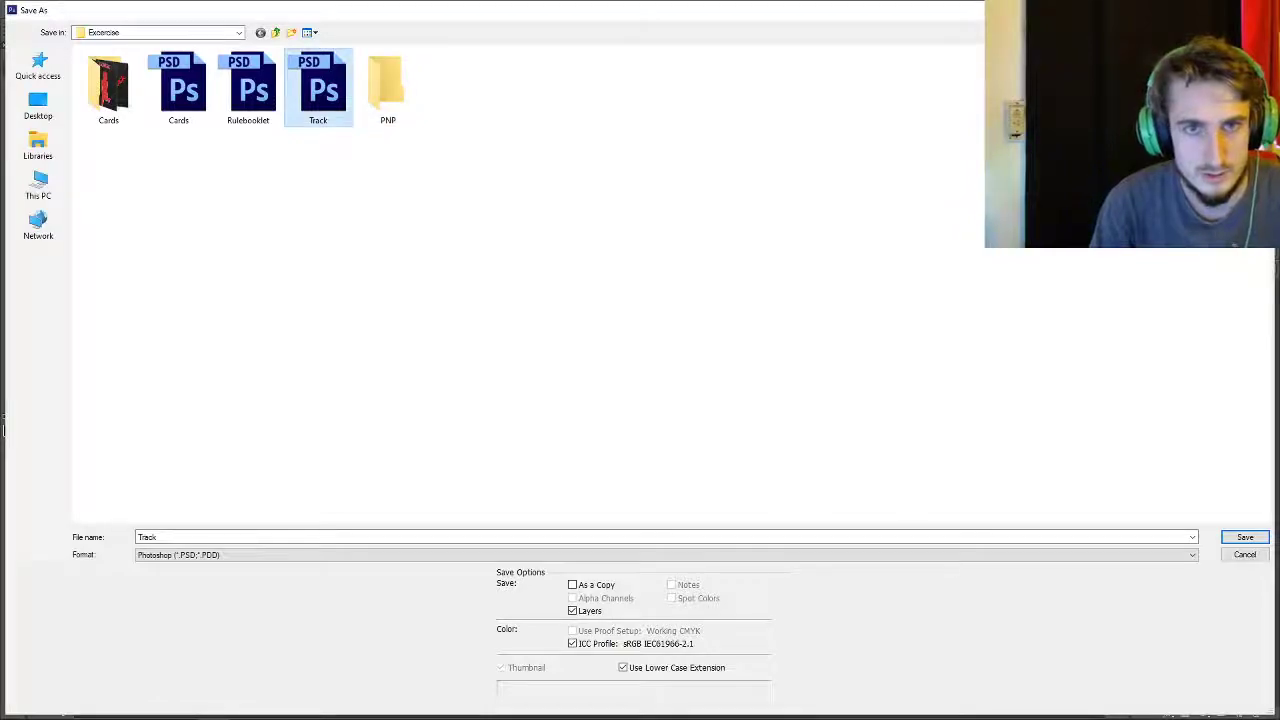
pyautogui.press('Delete')
pyautogui.press('Delete')
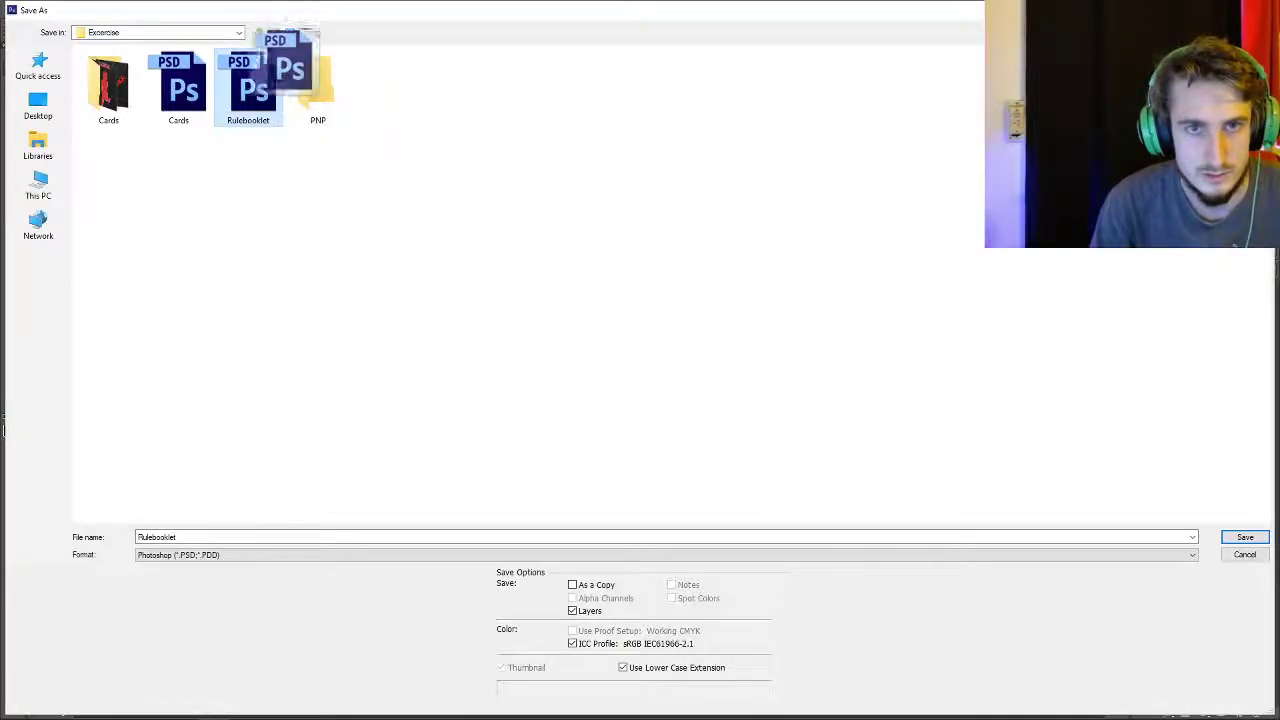
# - Save the sheet of nine cards as Page 1 in the PNP folder in Photoshop format
pyautogui.press('Return')
pyautogui.press('Tab')
pyautogui.write('P')
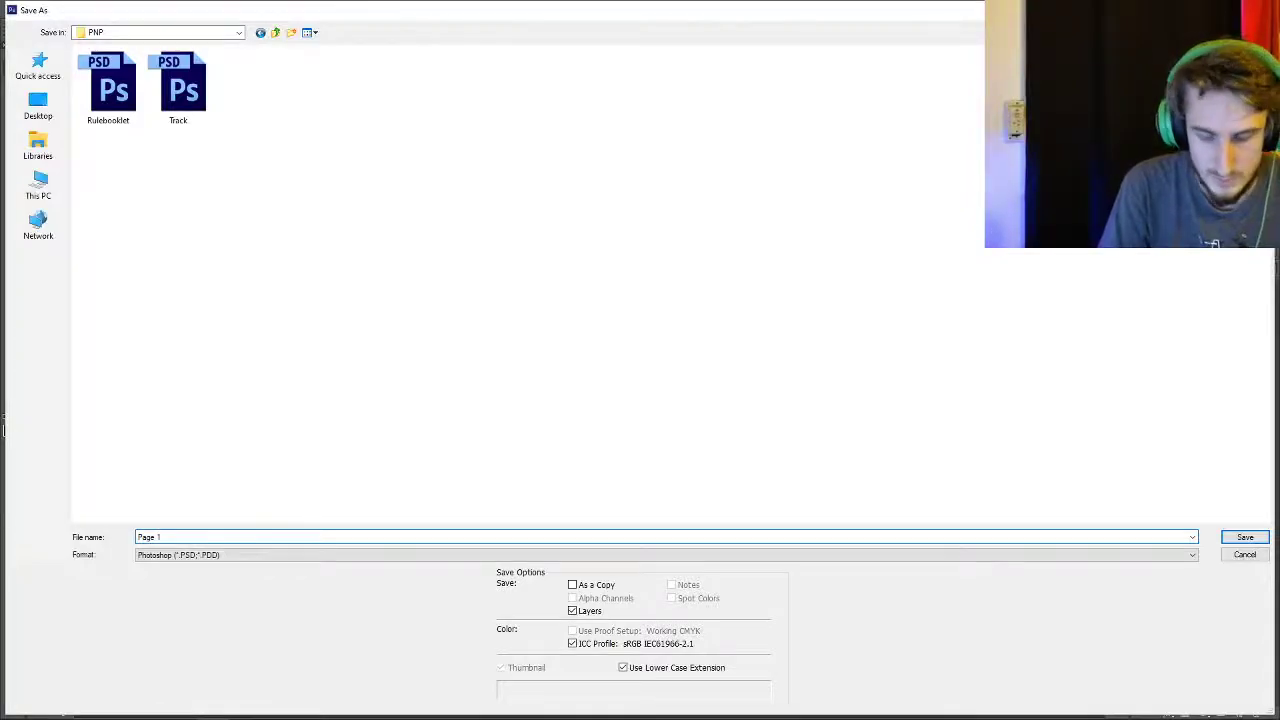
pyautogui.press('Return')
pyautogui.press('Return')
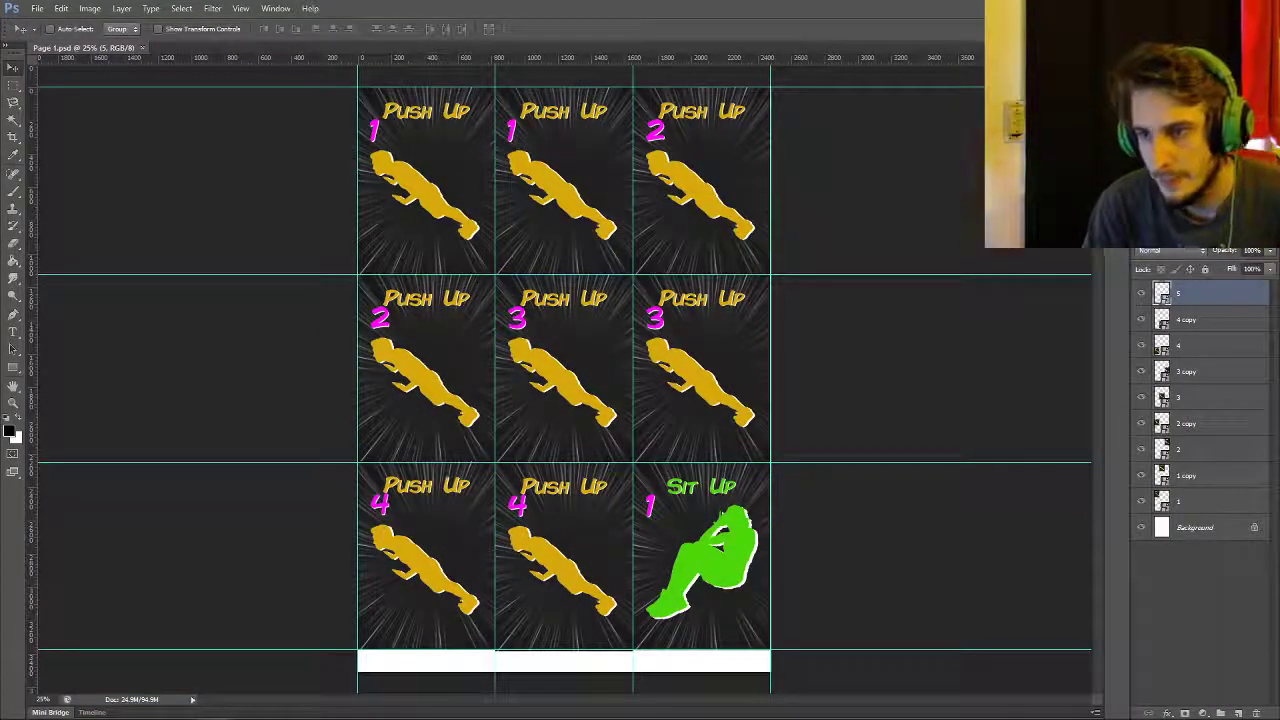
# - Group the nine card layers above the background, then hide and collapse the group to clear the sheet
pyautogui.hotkey('ctrl', 'alt', 'a')
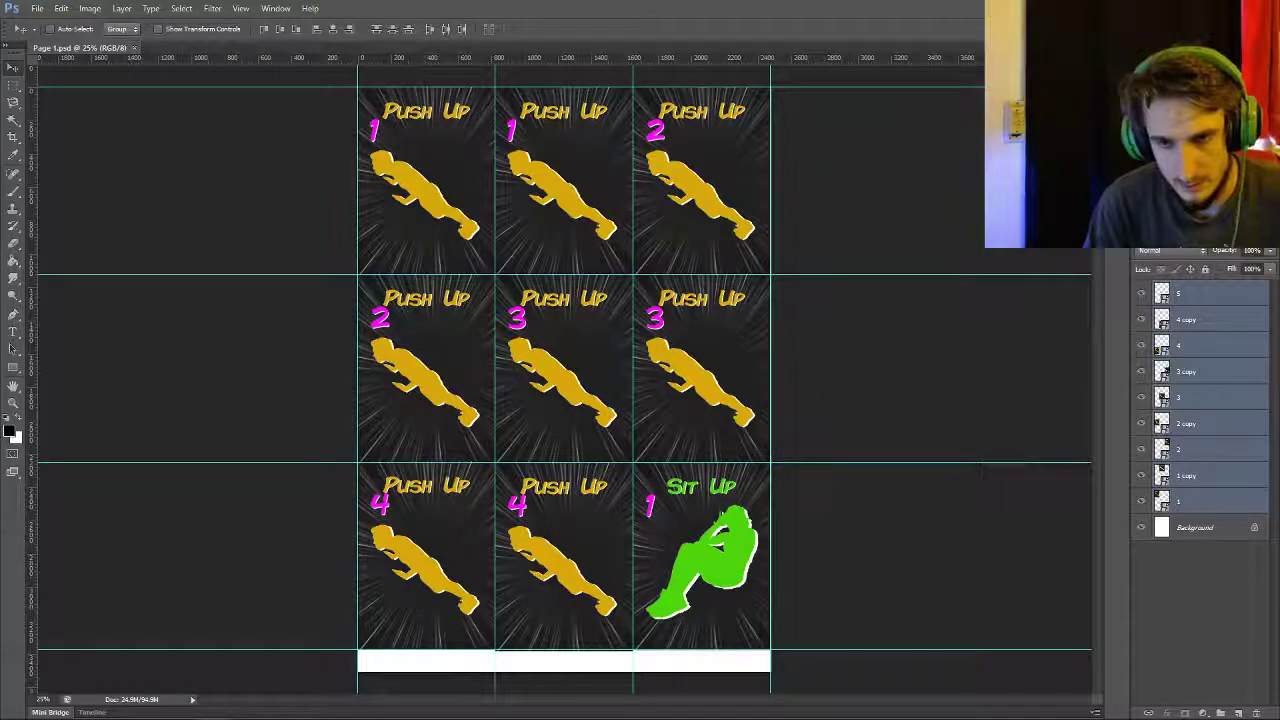
pyautogui.hotkey('ctrl', 'g')
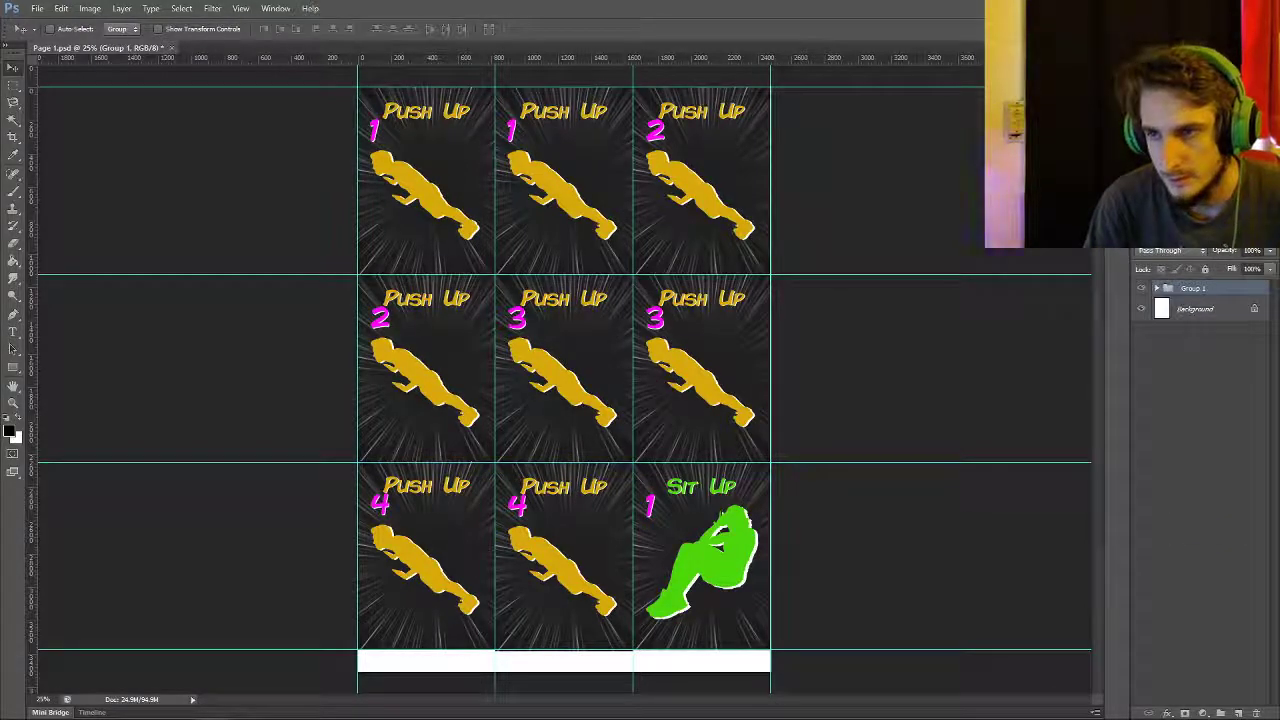
pyautogui.click(1157, 288)
pyautogui.click(1141, 288)
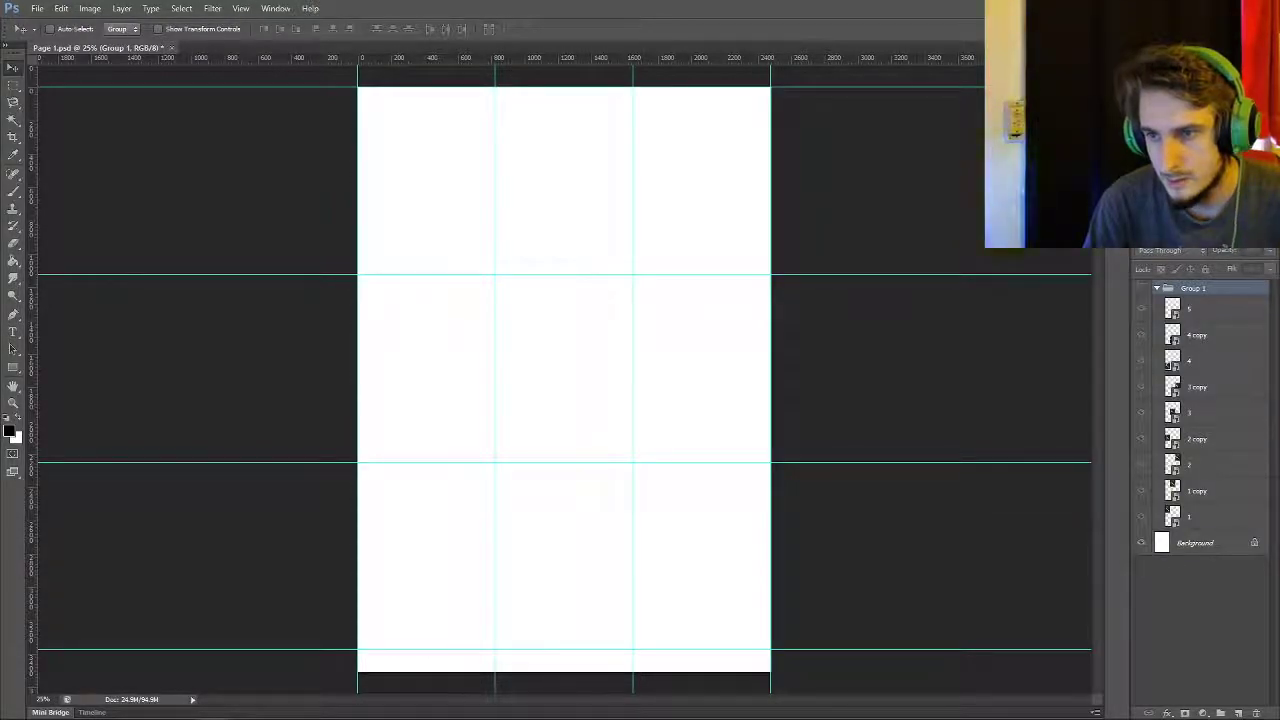
pyautogui.click(1205, 309)
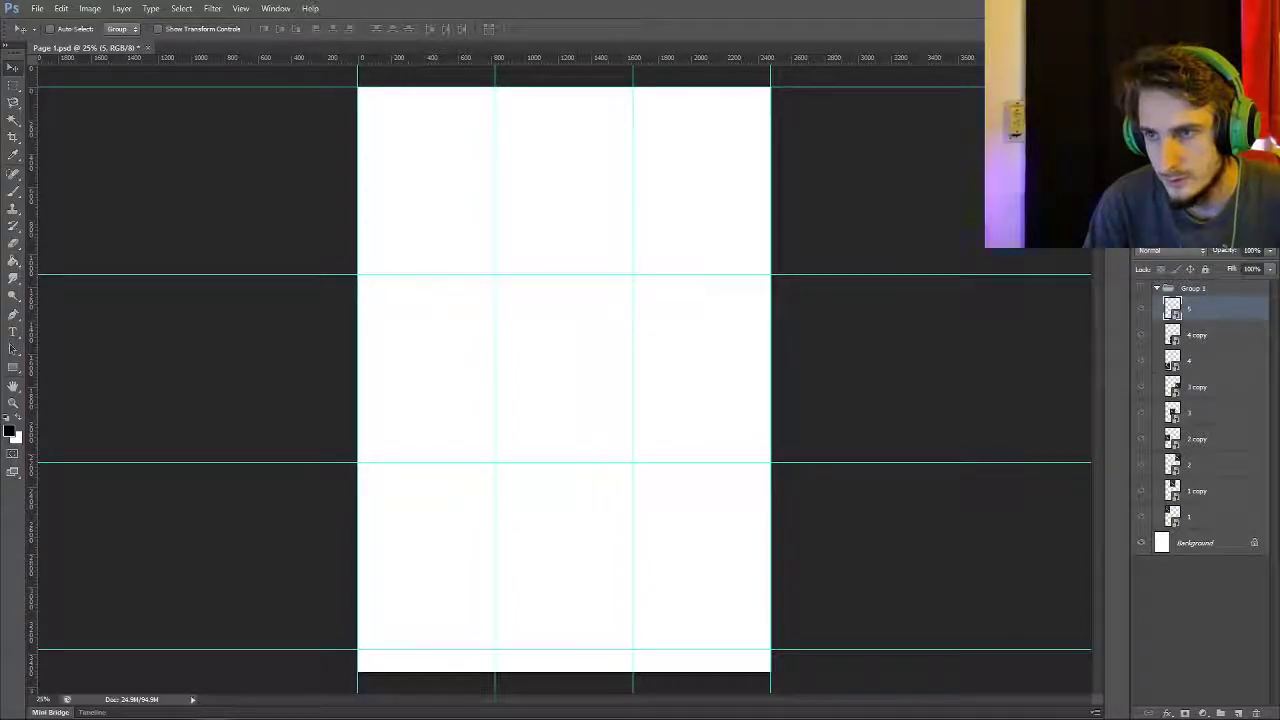
pyautogui.click(1157, 288)
# - Place the Sit Up 1 card in the first cell of the top row at 24% scale
pyautogui.moveTo(0, 300); pyautogui.dragTo(450, 161)
pyautogui.moveTo(770, 650); pyautogui.dragTo(494, 273)
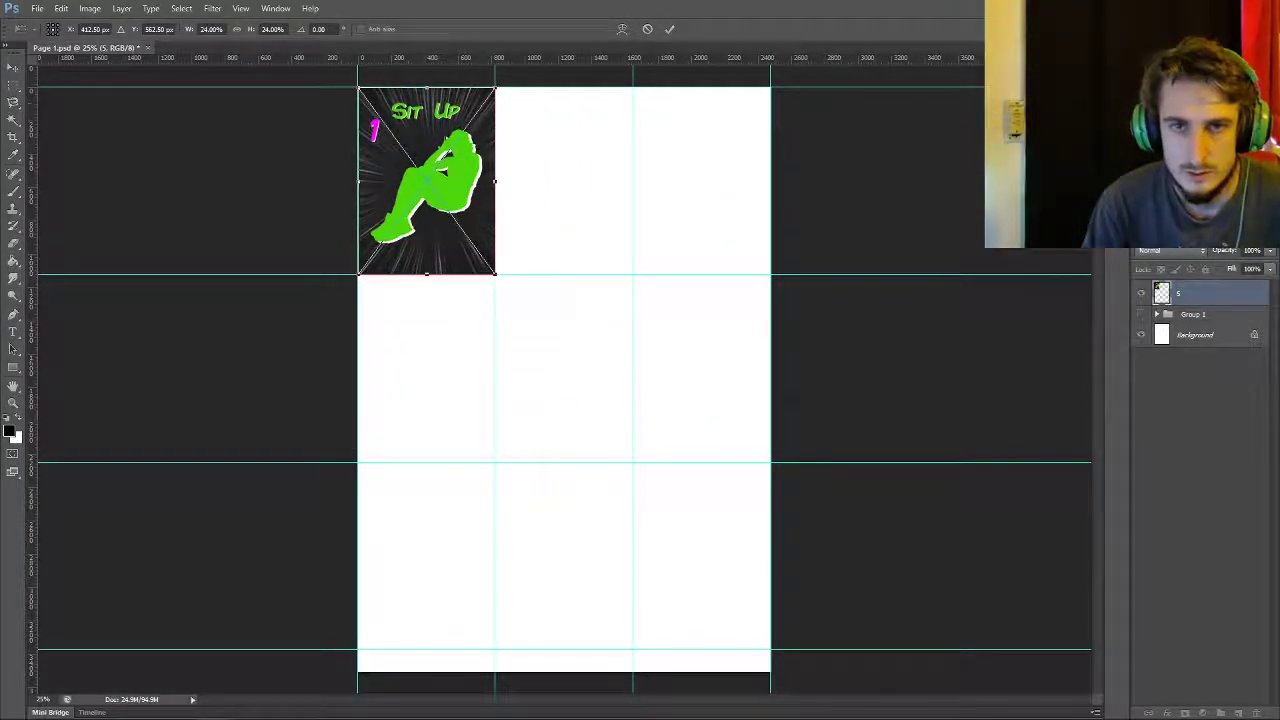
pyautogui.press('Return')
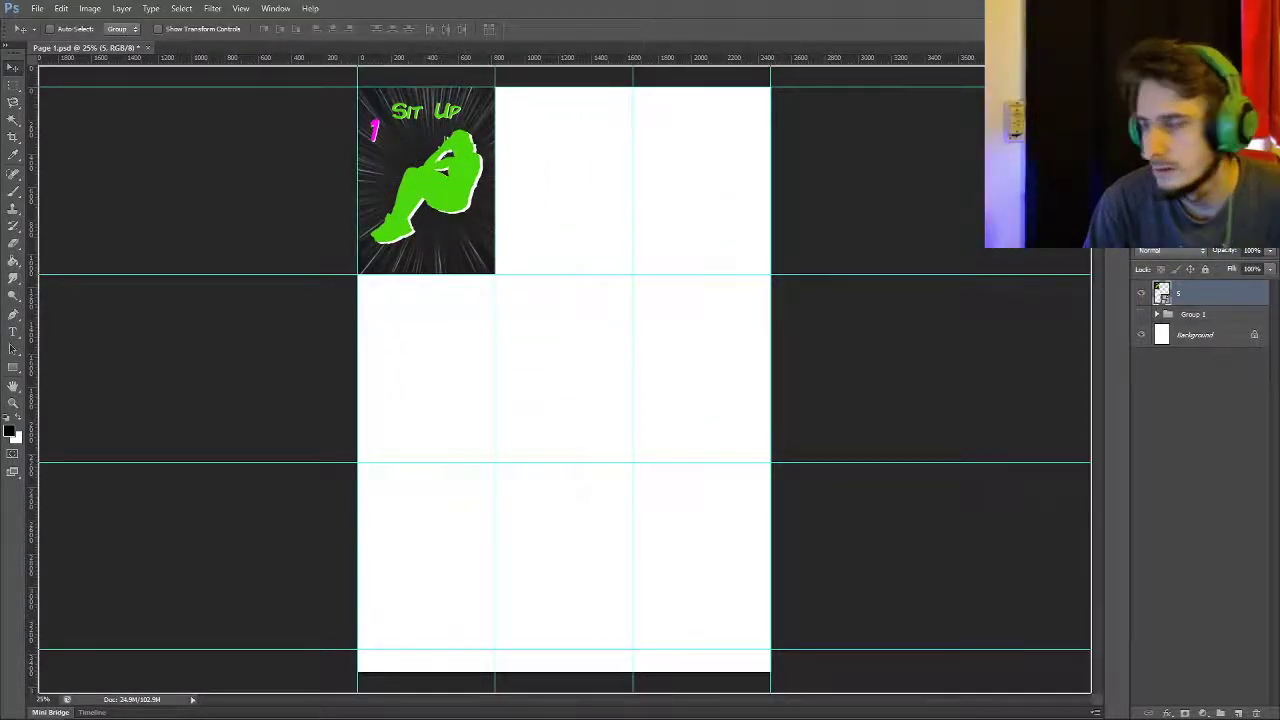
# - Place the Sit Up 2 card in the top row's middle cell, scaled to fit, and a copy in its last cell
pyautogui.moveTo(0, 300); pyautogui.dragTo(575, 145)
pyautogui.moveTo(770, 650); pyautogui.dragTo(494, 273)
pyautogui.press('Return')
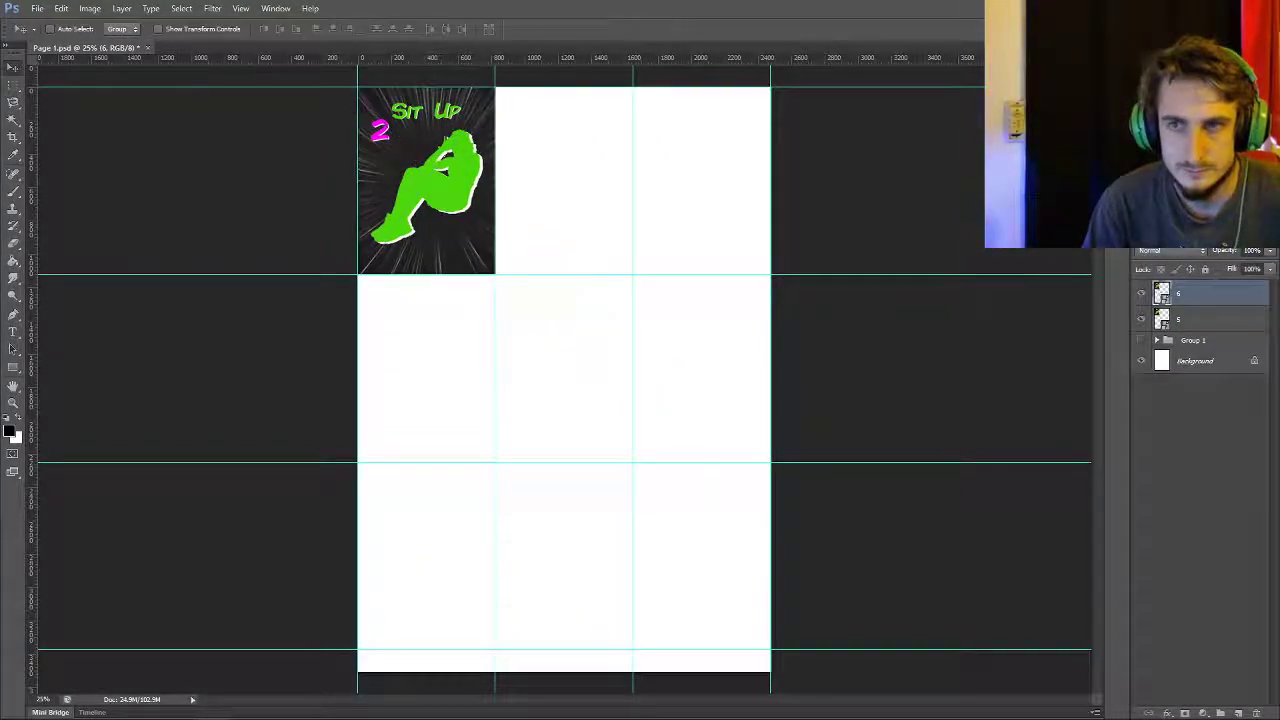
pyautogui.moveTo(434, 140); pyautogui.dragTo(709, 141)
pyautogui.hotkey('ctrl', 'j')
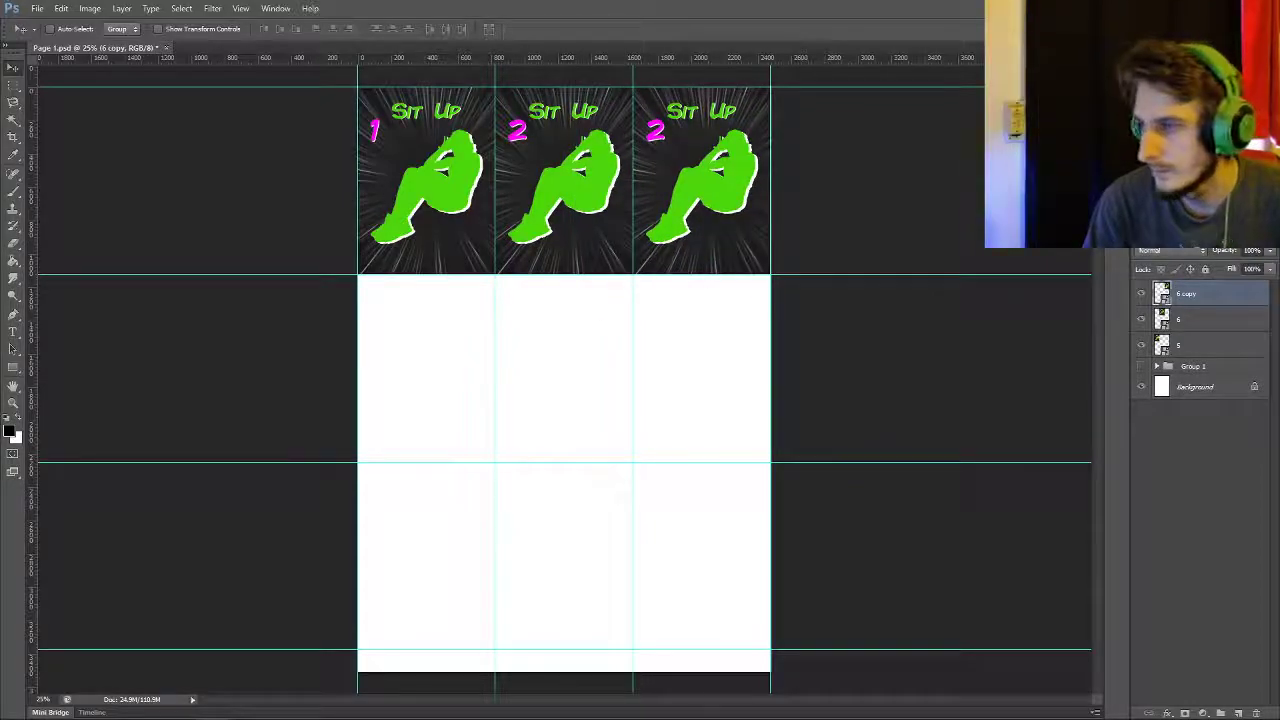
# - Place the Sit Up 3 card and its copy in the first two cells of the middle row, scaled to fit
pyautogui.moveTo(436, 216); pyautogui.dragTo(436, 205)
pyautogui.moveTo(770, 650); pyautogui.dragTo(504, 257)
pyautogui.moveTo(481, 139); pyautogui.dragTo(623, 320)
pyautogui.press('Return')
pyautogui.hotkey('ctrl', 'j')
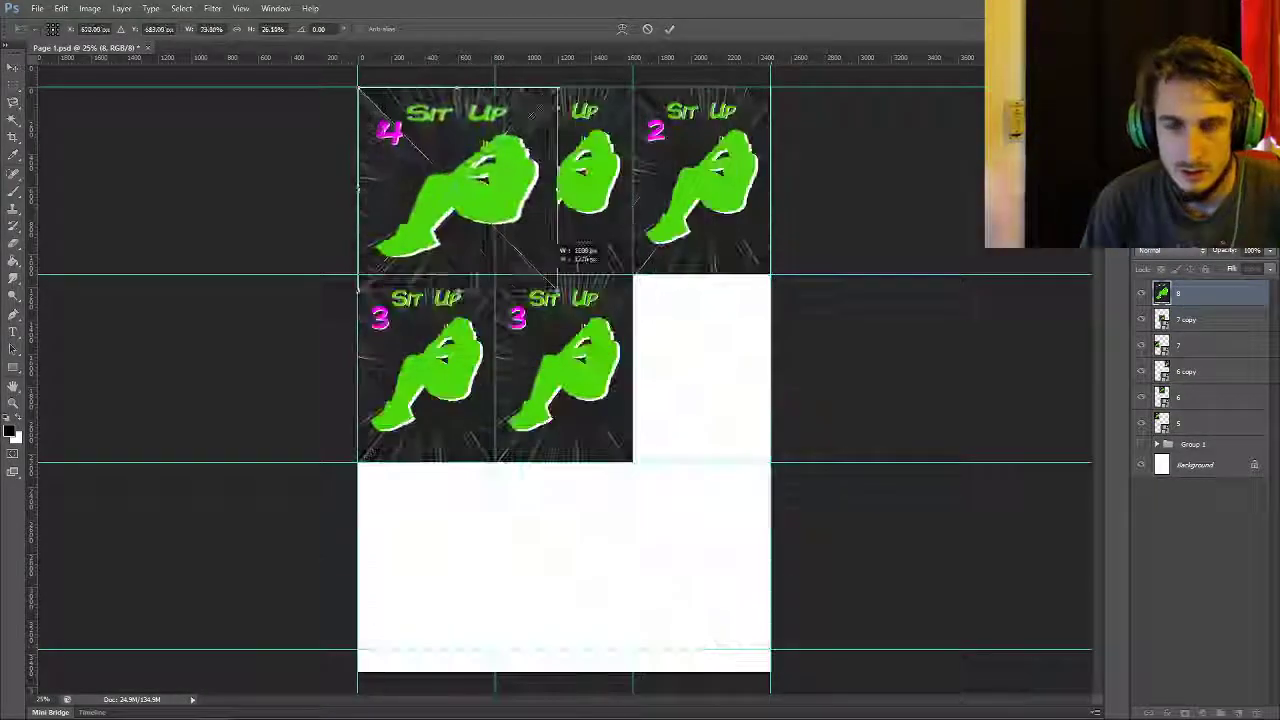
# - Place the Sit Up 4 card in the middle row's last cell at 24% scale and a copy in the bottom row's first cell
pyautogui.moveTo(557, 251); pyautogui.dragTo(768, 368)
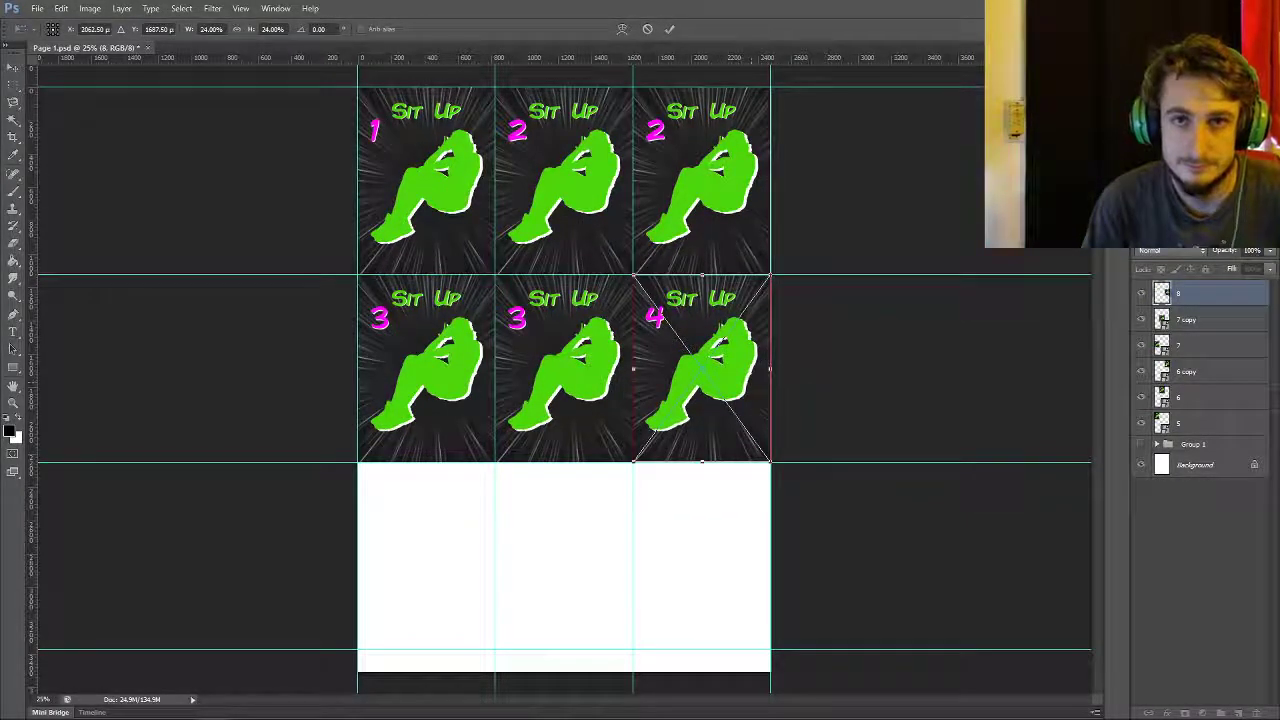
pyautogui.press('Return')
pyautogui.moveTo(722, 302); pyautogui.dragTo(447, 490)
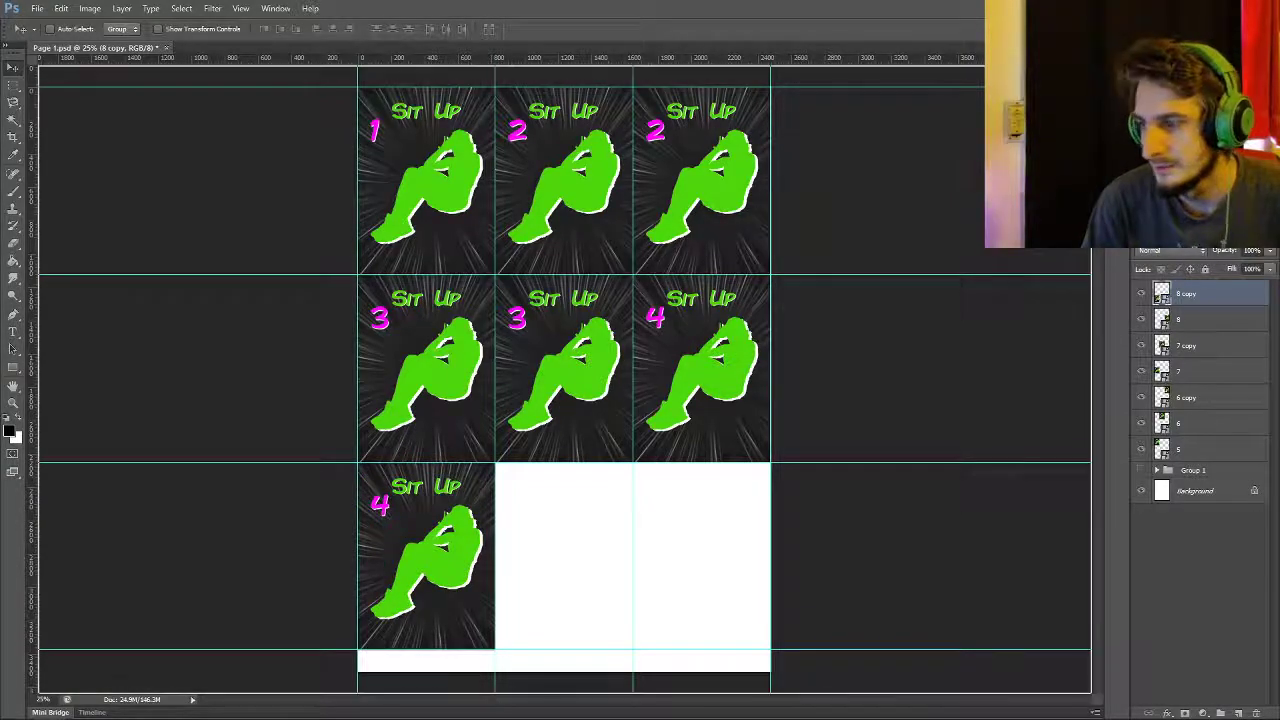
# - Place the Squat 1 card in the bottom row's middle cell, scaled to fit, and a copy in its last cell
pyautogui.moveTo(1279, 300); pyautogui.dragTo(563, 368)
pyautogui.moveTo(770, 650); pyautogui.dragTo(491, 271)
pyautogui.moveTo(508, 171); pyautogui.dragTo(630, 558)
pyautogui.press('Return')
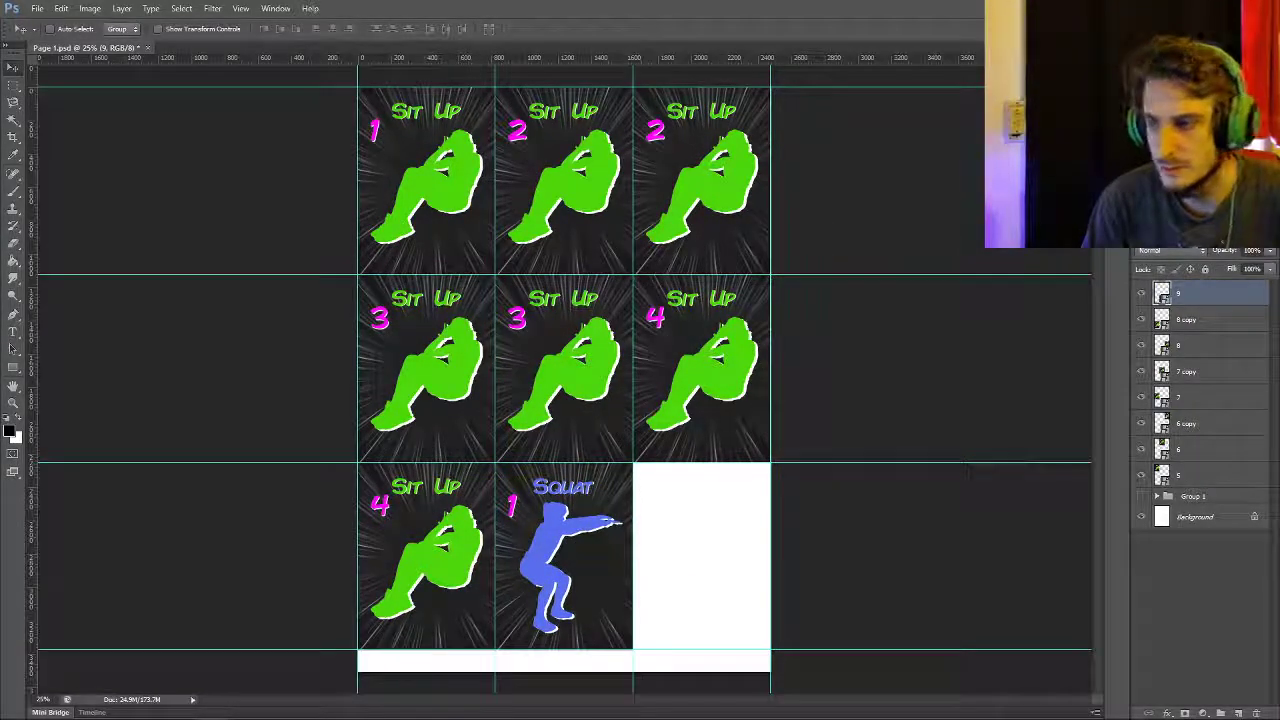
pyautogui.hotkey('ctrl', 'j')
pyautogui.moveTo(603, 515); pyautogui.dragTo(740, 515)
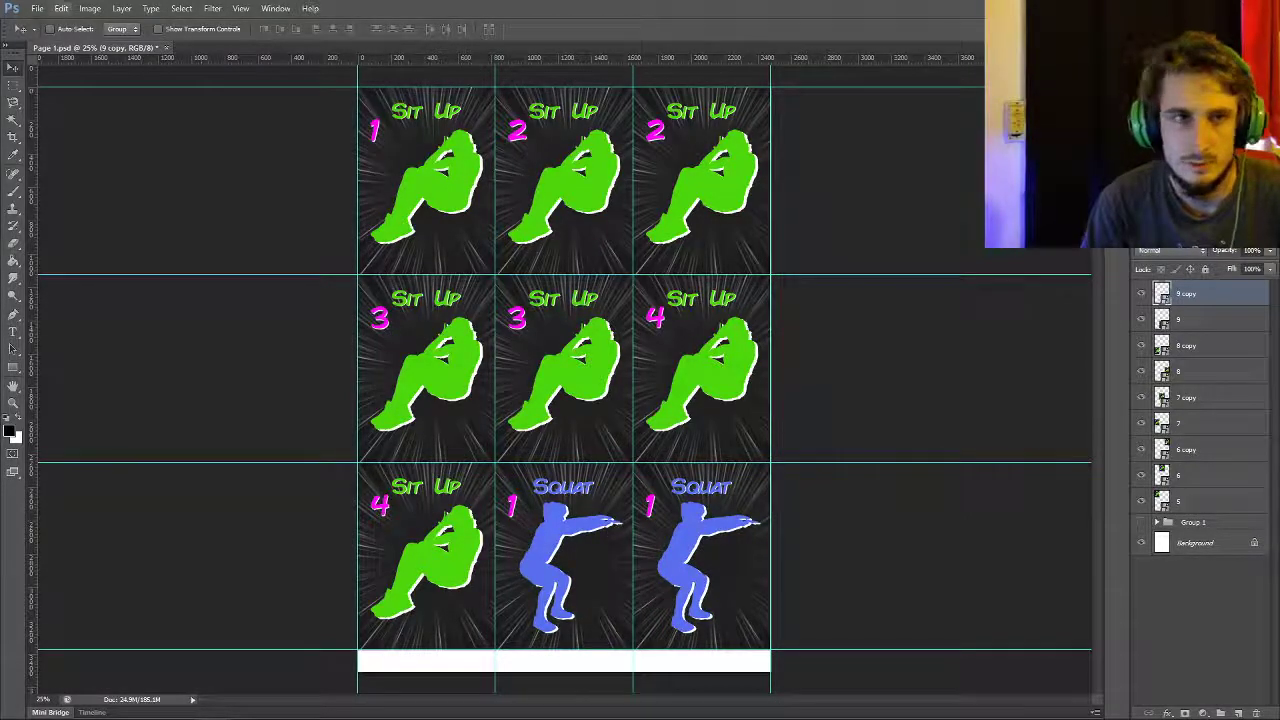
# - Save the sheet as Page 2 in the PNP folder, and put its nine card layers into a hidden group
pyautogui.click(37, 8)
pyautogui.click(55, 166)
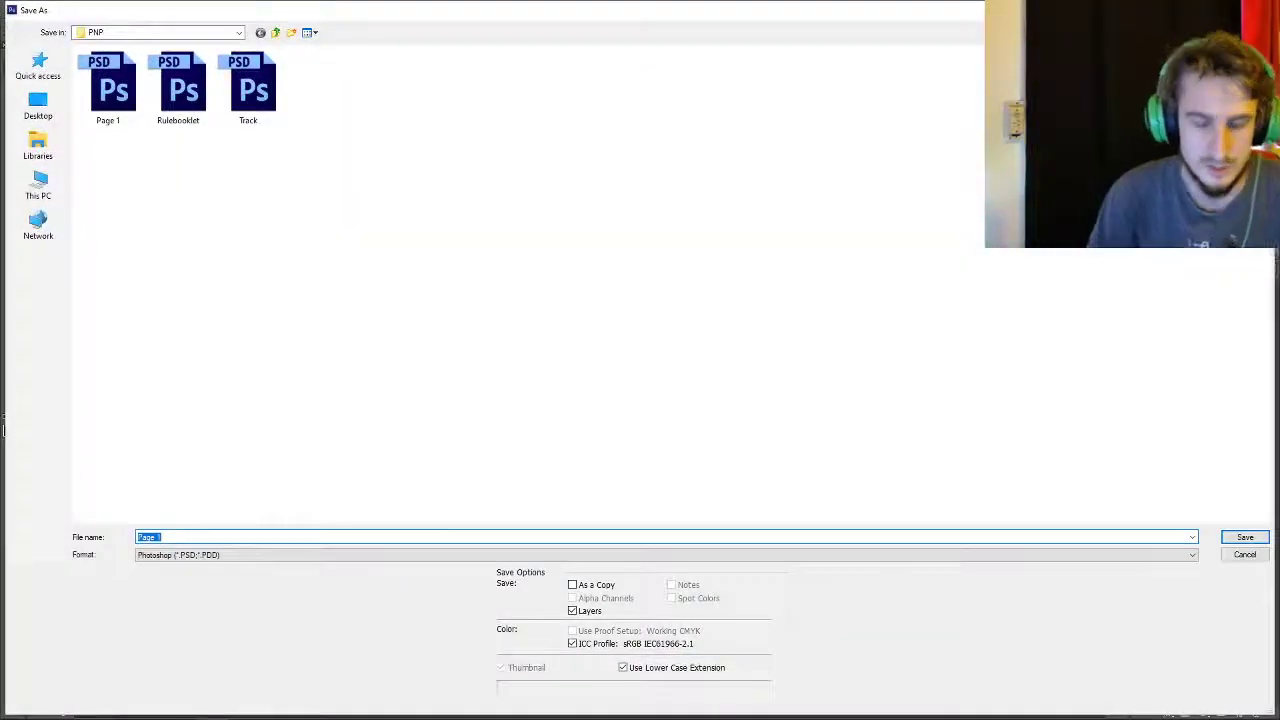
pyautogui.press('BackSpace')
pyautogui.write('2')
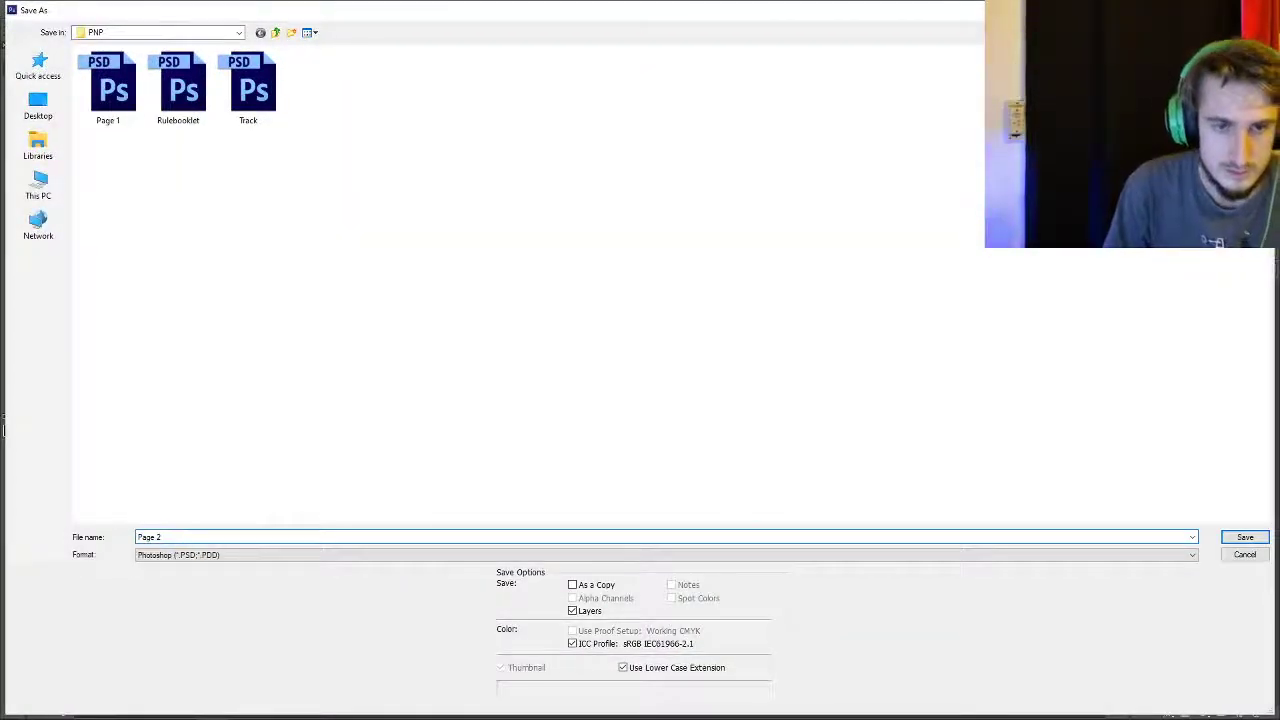
pyautogui.press('Return')
pyautogui.press('Return')
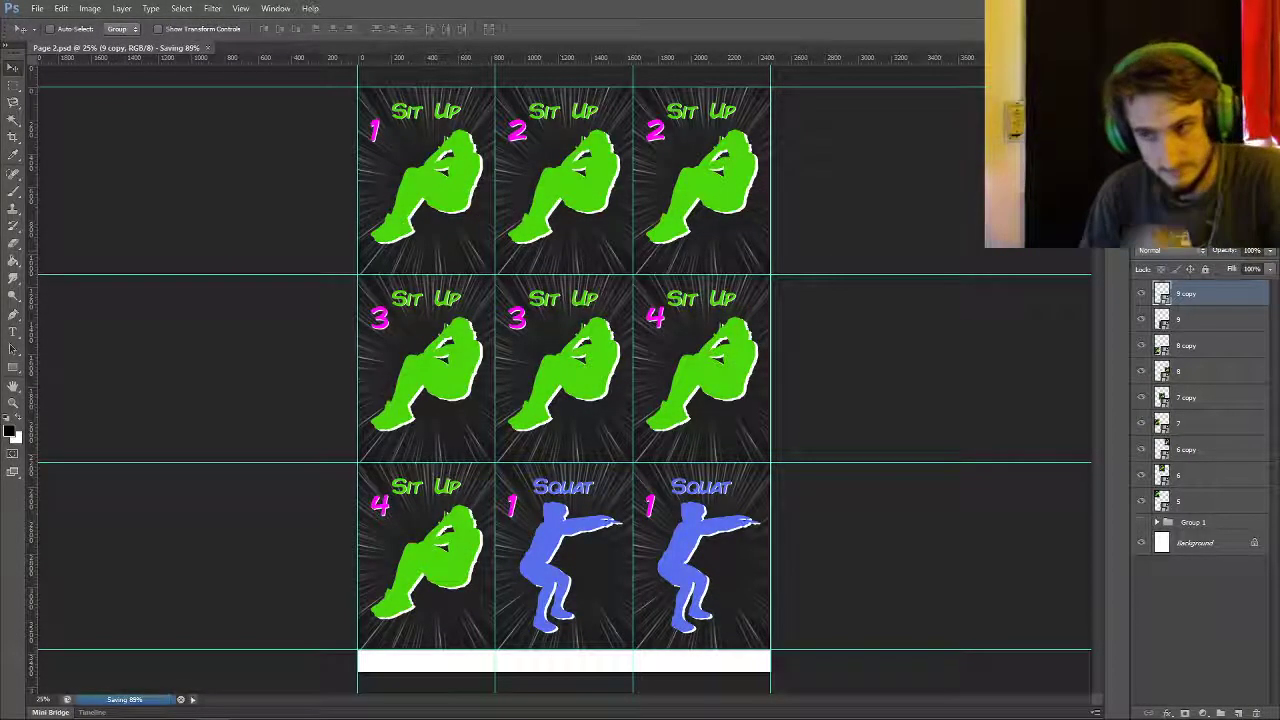
pyautogui.hotkey('ctrl', 'g')
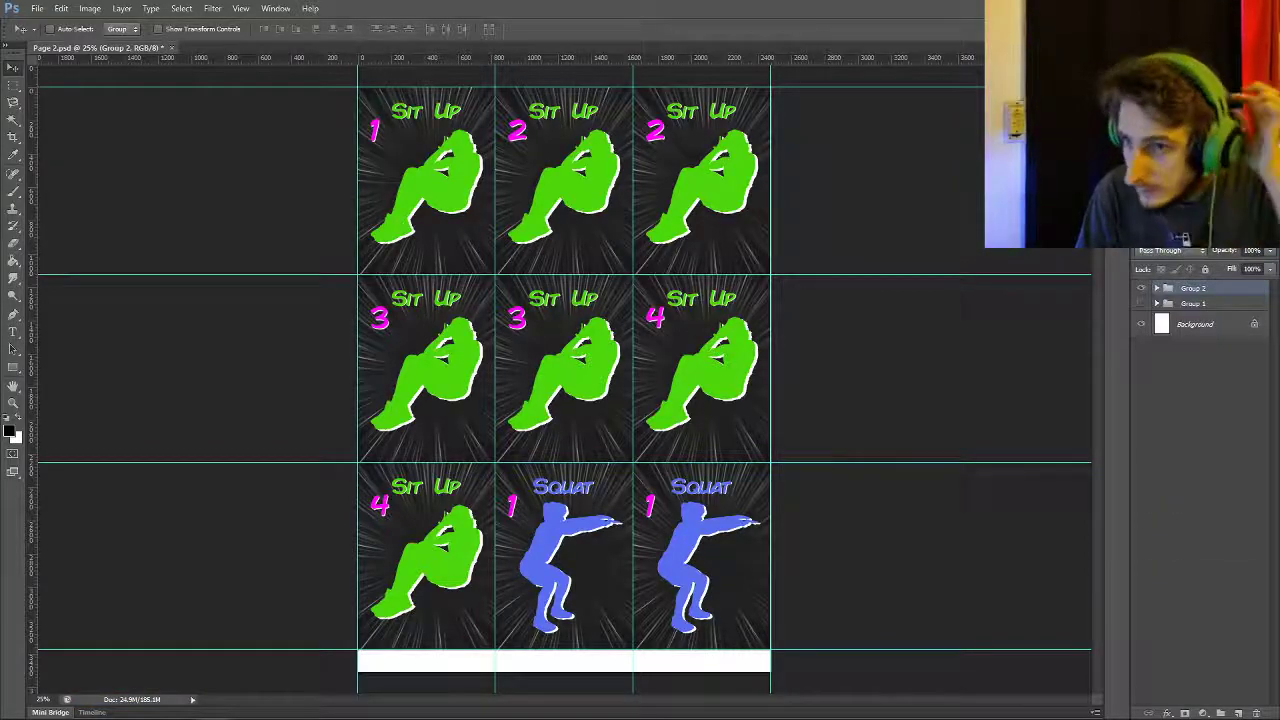
pyautogui.hotkey('ctrl', ',')
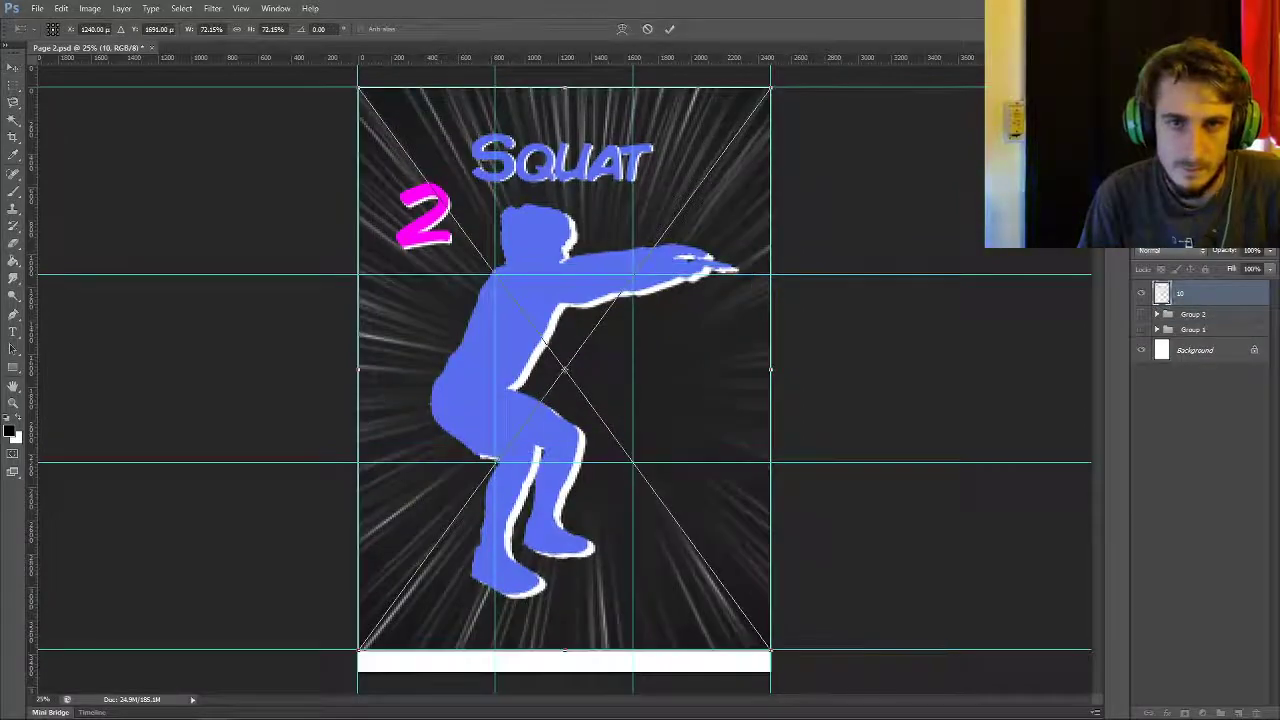
# - Fit the Squat 2 card into the top row's first cell at 24% scale and put a copy in the middle cell
pyautogui.moveTo(770, 650); pyautogui.dragTo(494, 273)
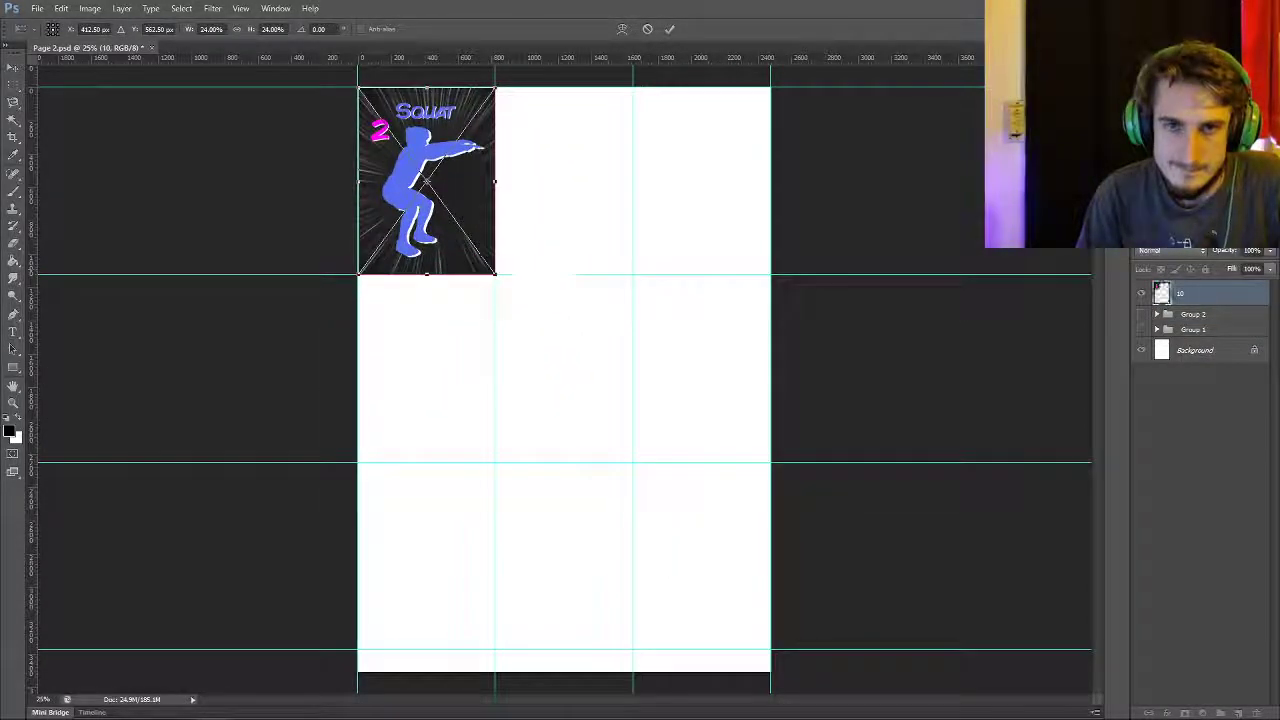
pyautogui.click(669, 29)
pyautogui.hotkey('ctrl', 'j')
pyautogui.moveTo(430, 160); pyautogui.dragTo(567, 160)
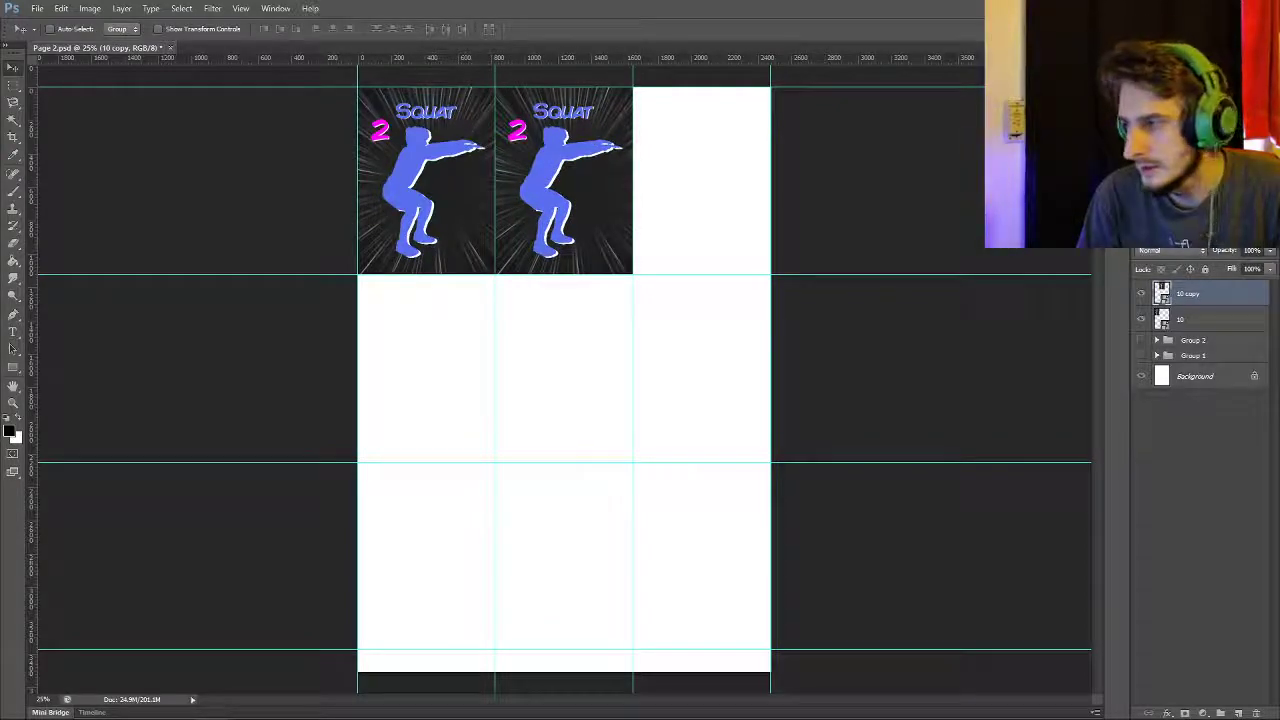
# - Place the Squat 3 card in the top row's last cell, scaled to fit, and a copy in the middle row's first cell
pyautogui.moveTo(1279, 240); pyautogui.dragTo(699, 222)
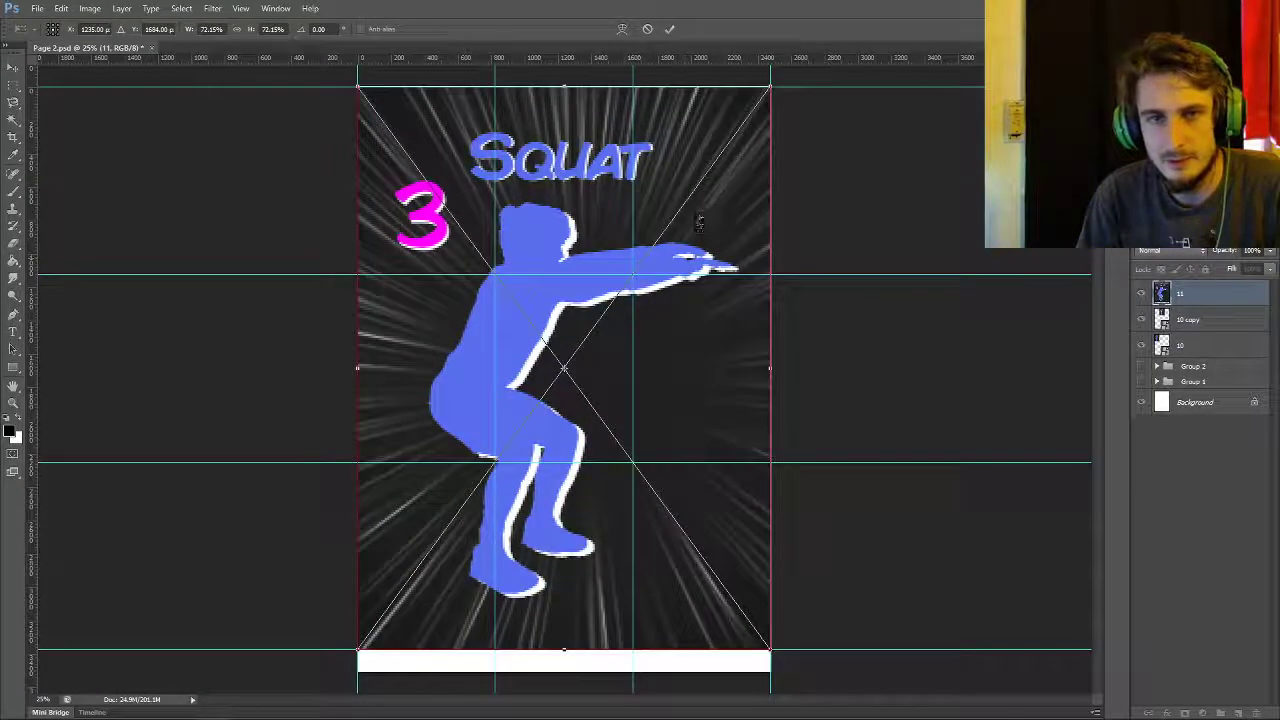
pyautogui.moveTo(770, 650); pyautogui.dragTo(492, 272)
pyautogui.moveTo(482, 180); pyautogui.dragTo(757, 180)
pyautogui.press('Return')
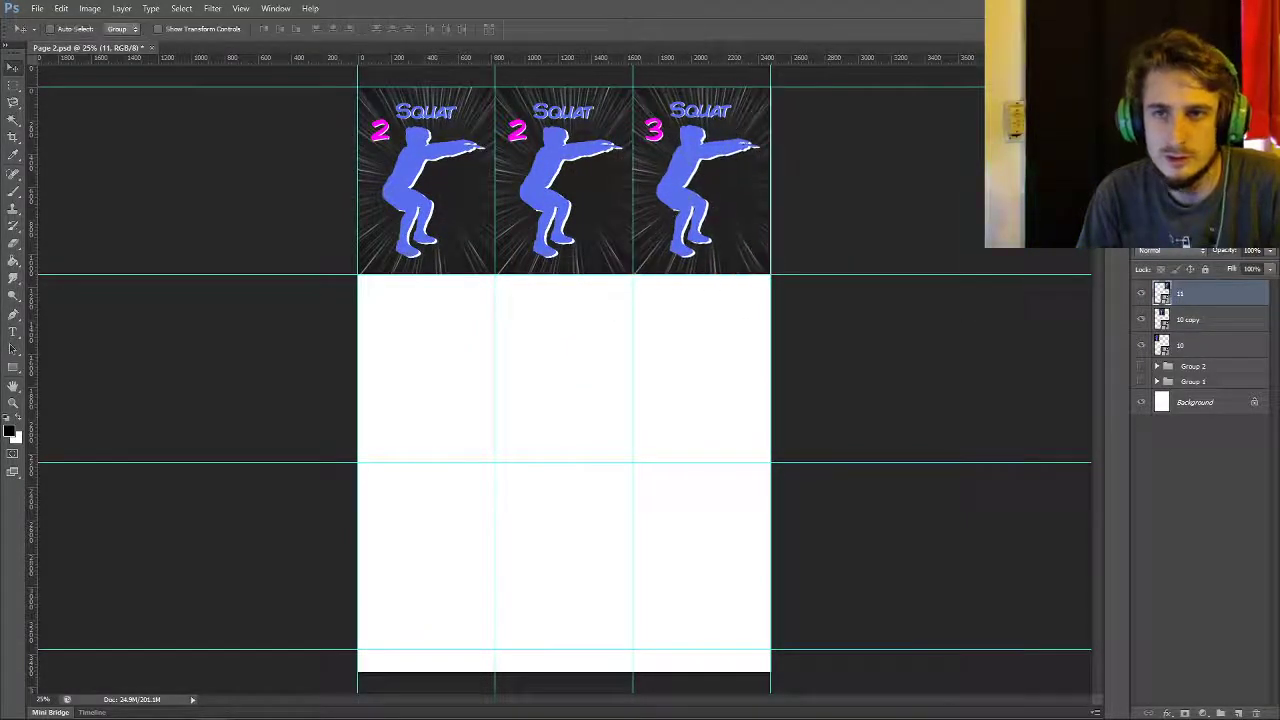
pyautogui.hotkey('ctrl', 'j')
pyautogui.moveTo(700, 180); pyautogui.dragTo(424, 368)
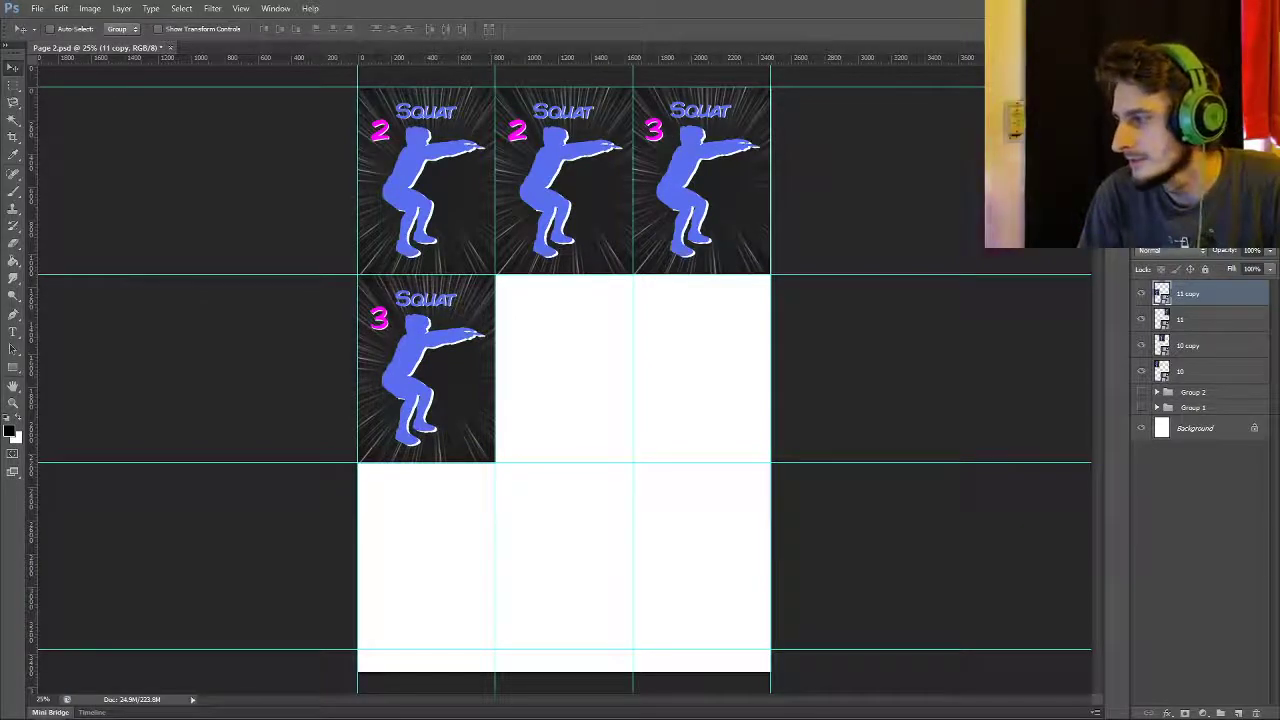
# - Place the Squat 4 card and its copy in the last two cells of the middle row, scaled to fit
pyautogui.moveTo(2, 330); pyautogui.dragTo(598, 285)
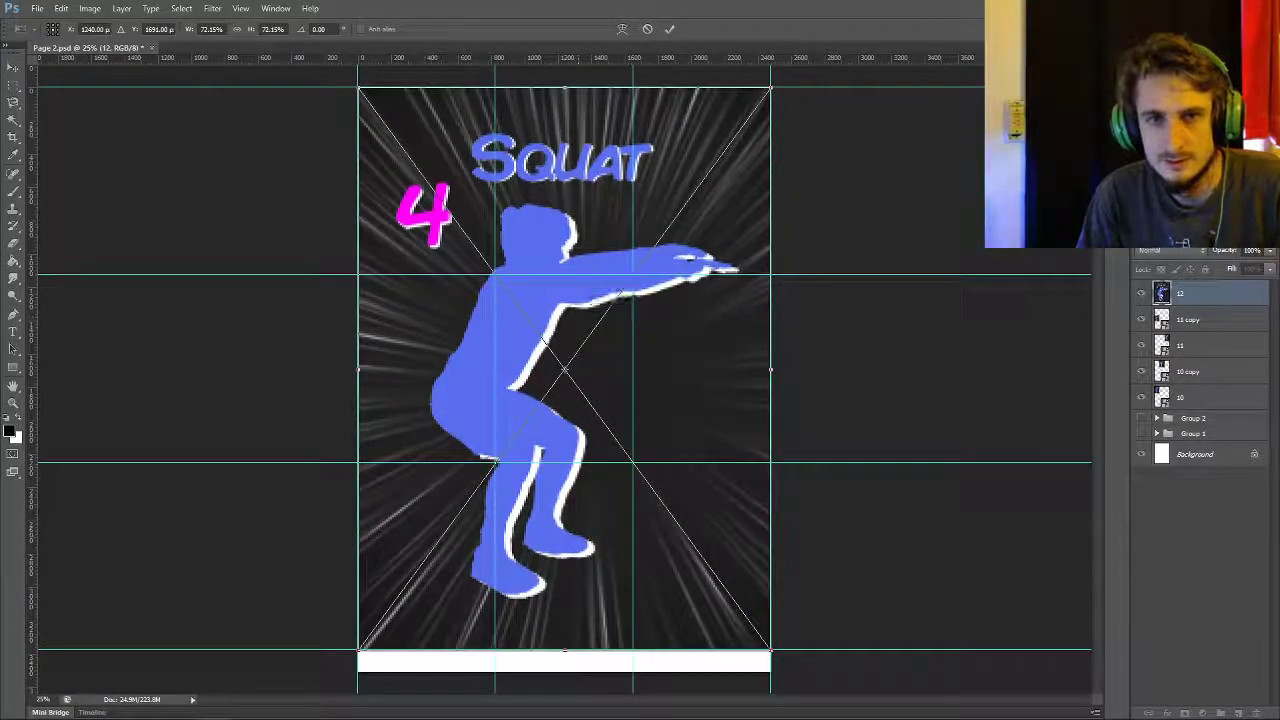
pyautogui.moveTo(770, 650); pyautogui.dragTo(494, 274)
pyautogui.moveTo(452, 168); pyautogui.dragTo(716, 318)
pyautogui.click(669, 29)
# - Place the Lunge 1 card and its copy in the first two cells of the bottom row, scaled to fit
pyautogui.moveTo(0, 370); pyautogui.dragTo(562, 366)
pyautogui.moveTo(770, 650); pyautogui.dragTo(494, 267)
pyautogui.moveTo(477, 180); pyautogui.dragTo(478, 564)
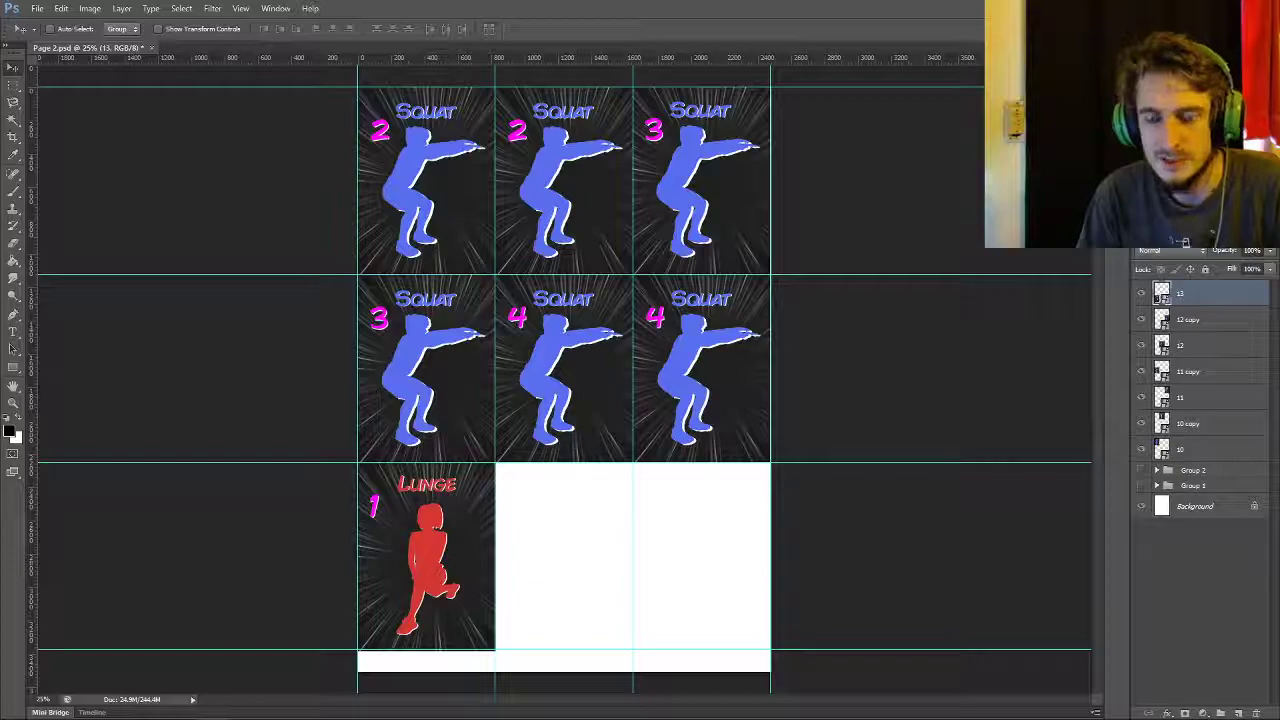
pyautogui.hotkey('ctrl', 'j')
pyautogui.moveTo(490, 514); pyautogui.dragTo(623, 514)
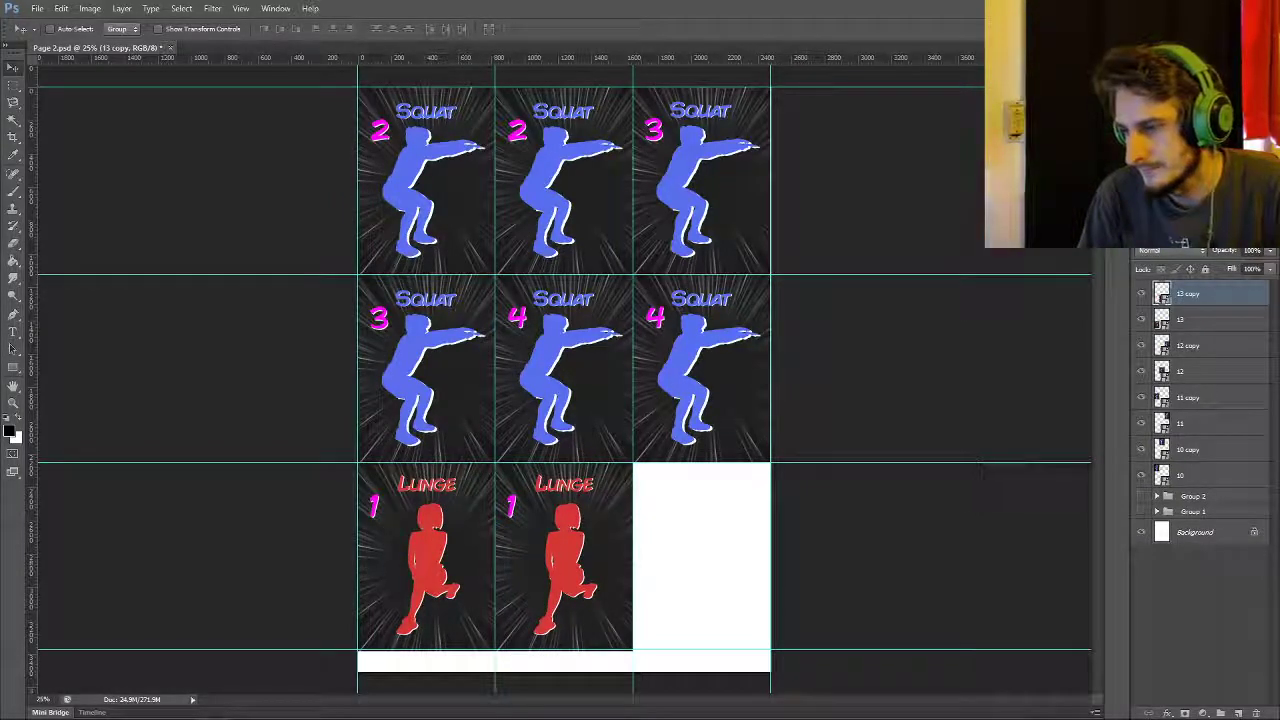
# - Place the Lunge 2 card in the last cell of the bottom row at 24.15% scale
pyautogui.moveTo(1279, 300); pyautogui.dragTo(622, 312)
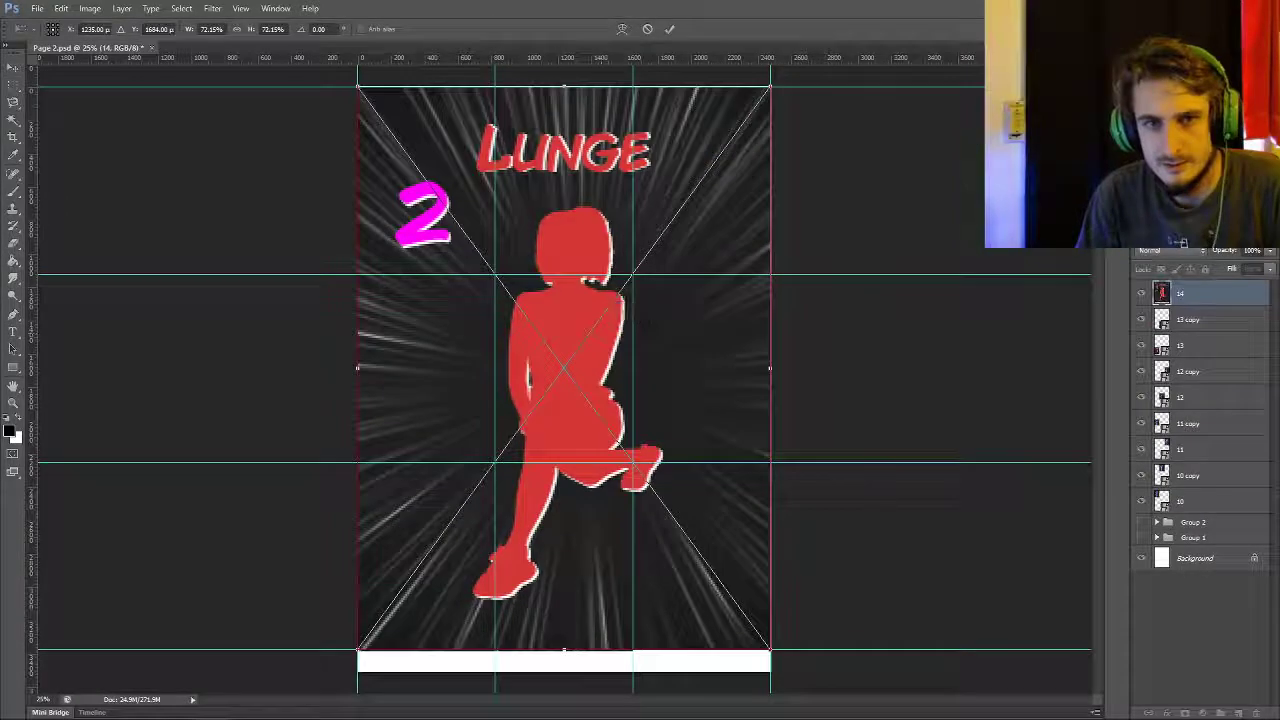
pyautogui.moveTo(770, 650); pyautogui.dragTo(506, 238)
pyautogui.moveTo(490, 177); pyautogui.dragTo(772, 553)
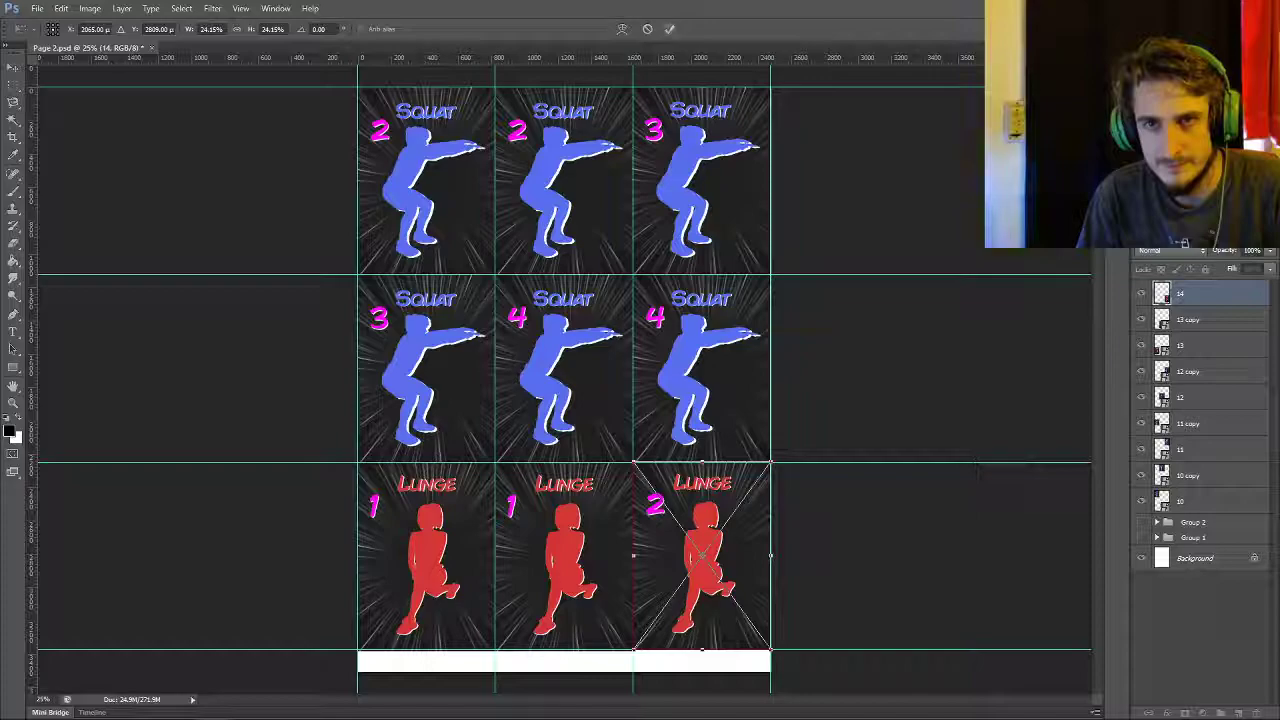
pyautogui.press('Return')
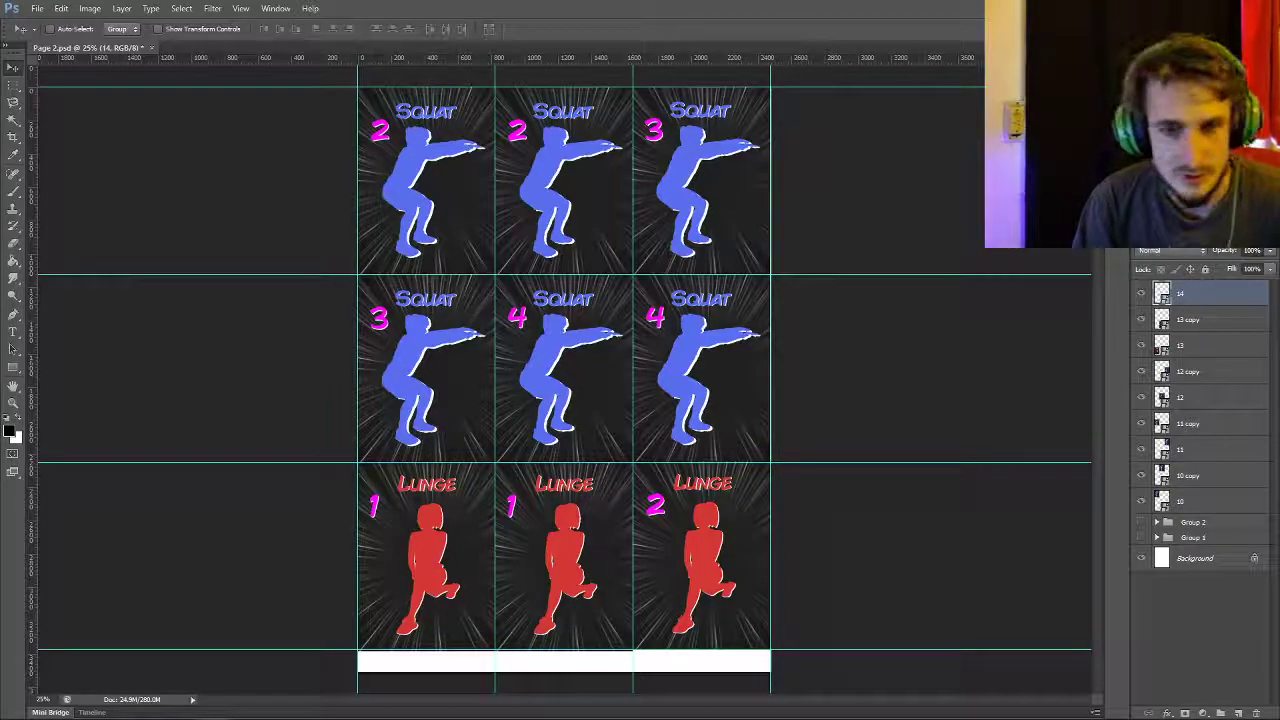
# - Save the document under the new name Page 3 in the PNP folder, in Photoshop format
pyautogui.click(37, 8)
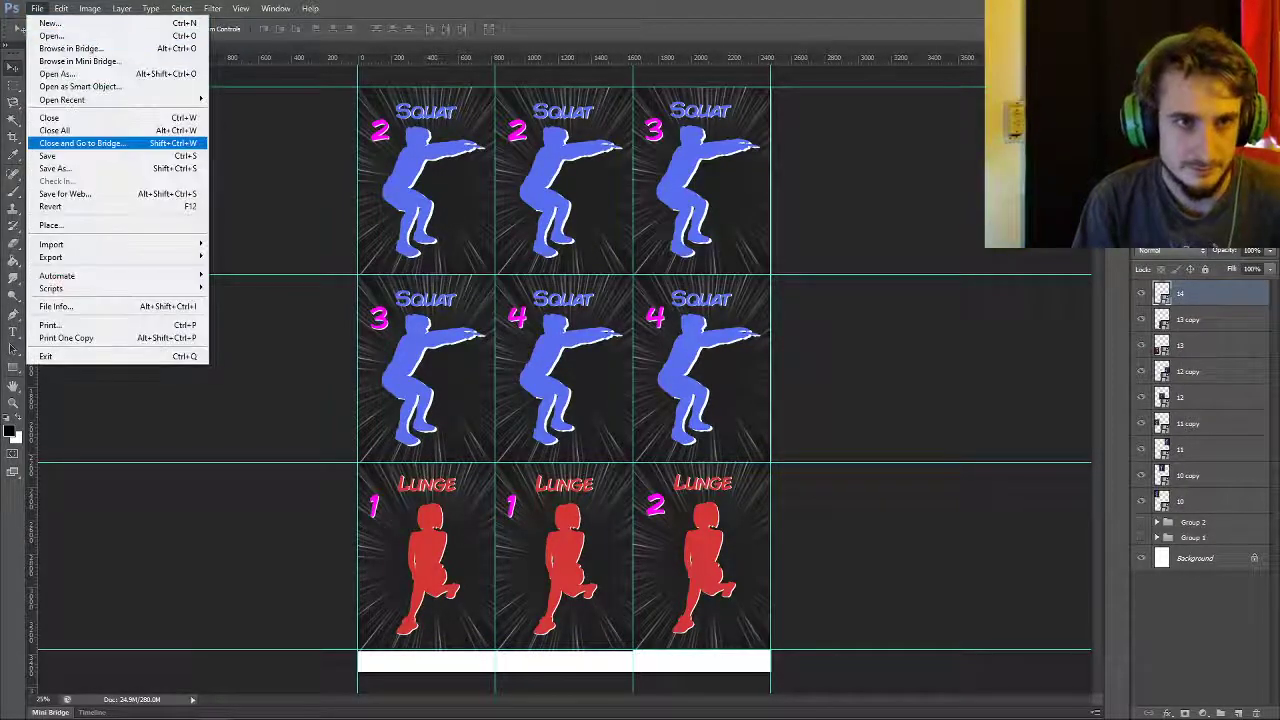
pyautogui.click(55, 168)
pyautogui.press('End')
pyautogui.press('BackSpace')
pyautogui.write('3')
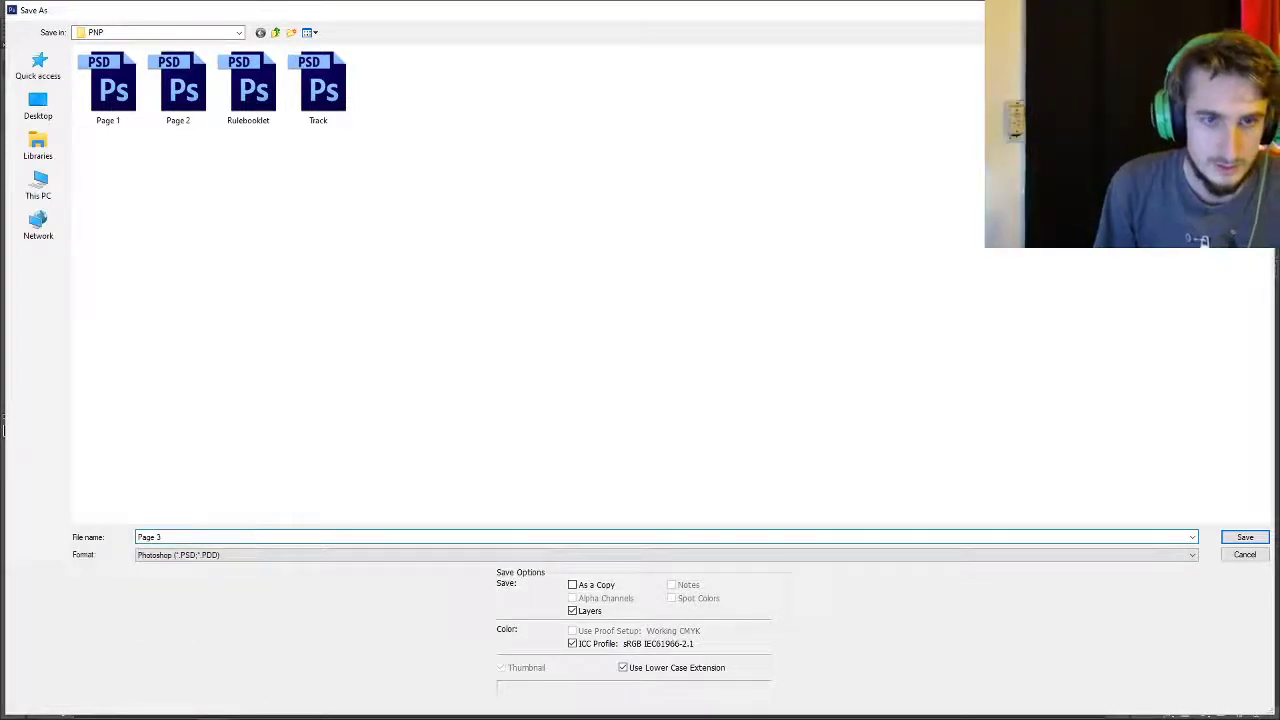
pyautogui.press('Return')
pyautogui.press('Return')
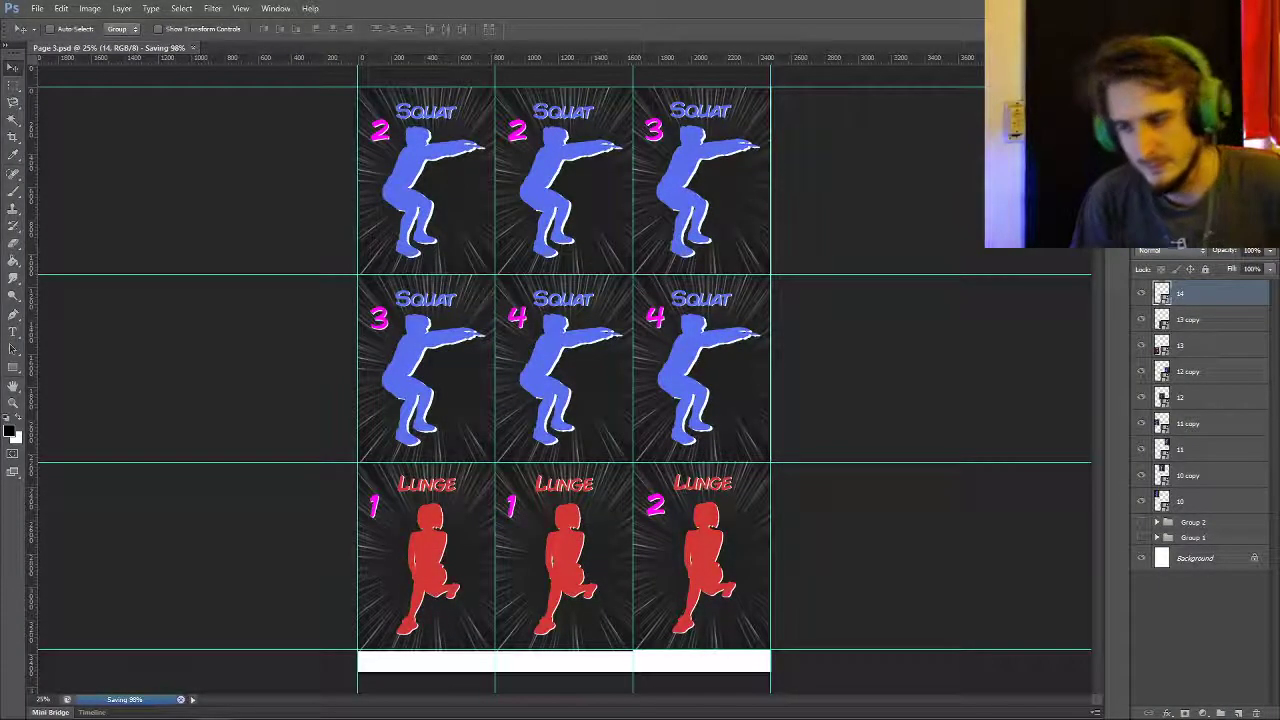
# - Group and hide the nine card layers, and place the Lunge 2 card in the top row's first cell, scaled to fit
pyautogui.keyDown('shift'); pyautogui.click(1190, 500); pyautogui.keyUp('shift')
pyautogui.hotkey('ctrl', 'g')
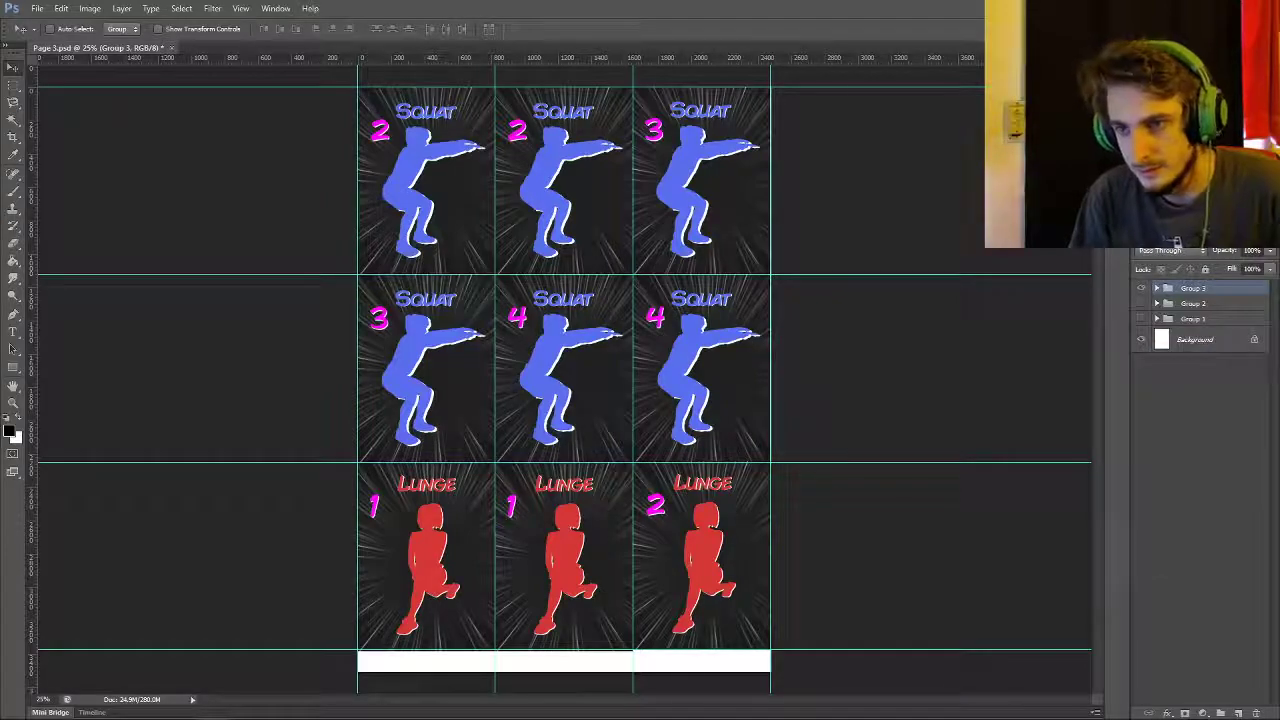
pyautogui.hotkey('ctrl', 't')
pyautogui.moveTo(460, 188); pyautogui.dragTo(460, 177)
pyautogui.moveTo(770, 649); pyautogui.dragTo(494, 273)
pyautogui.press('Return')
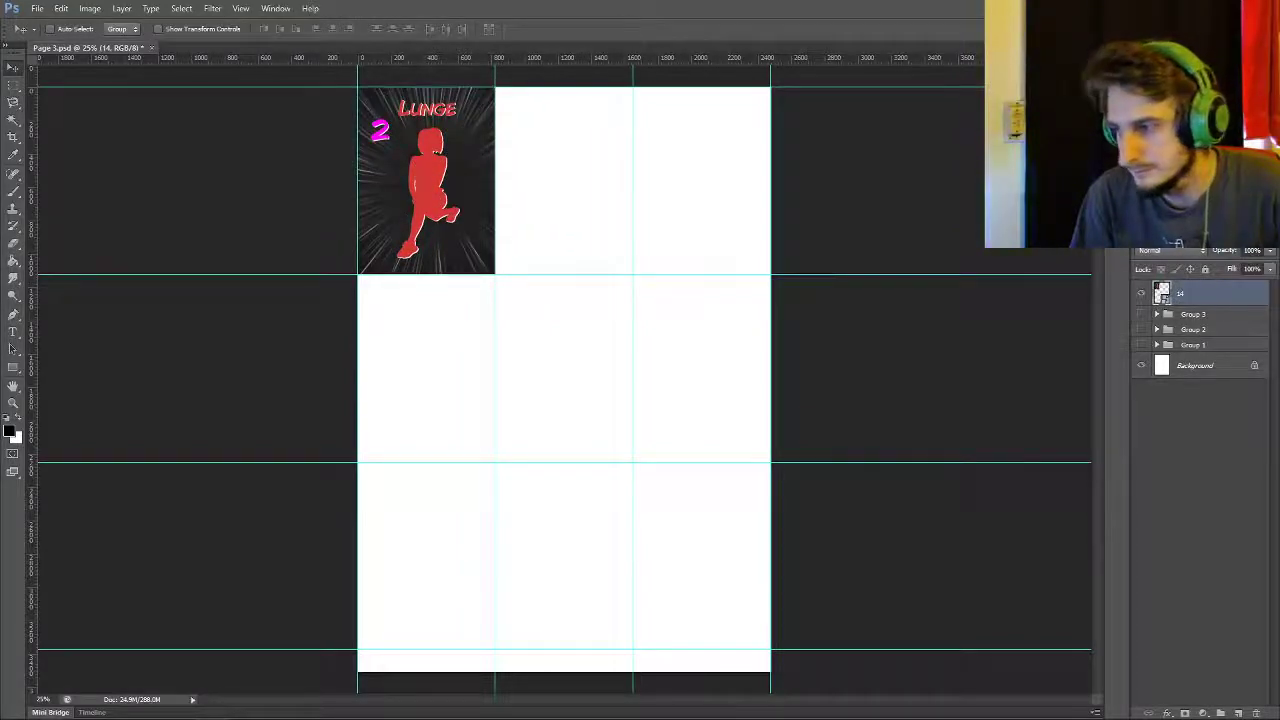
# - Place the Lunge 3 card in the top row's middle cell at 24.00% width and 24.15% height, and a copy in the last cell
pyautogui.moveTo(581, 217); pyautogui.dragTo(581, 206)
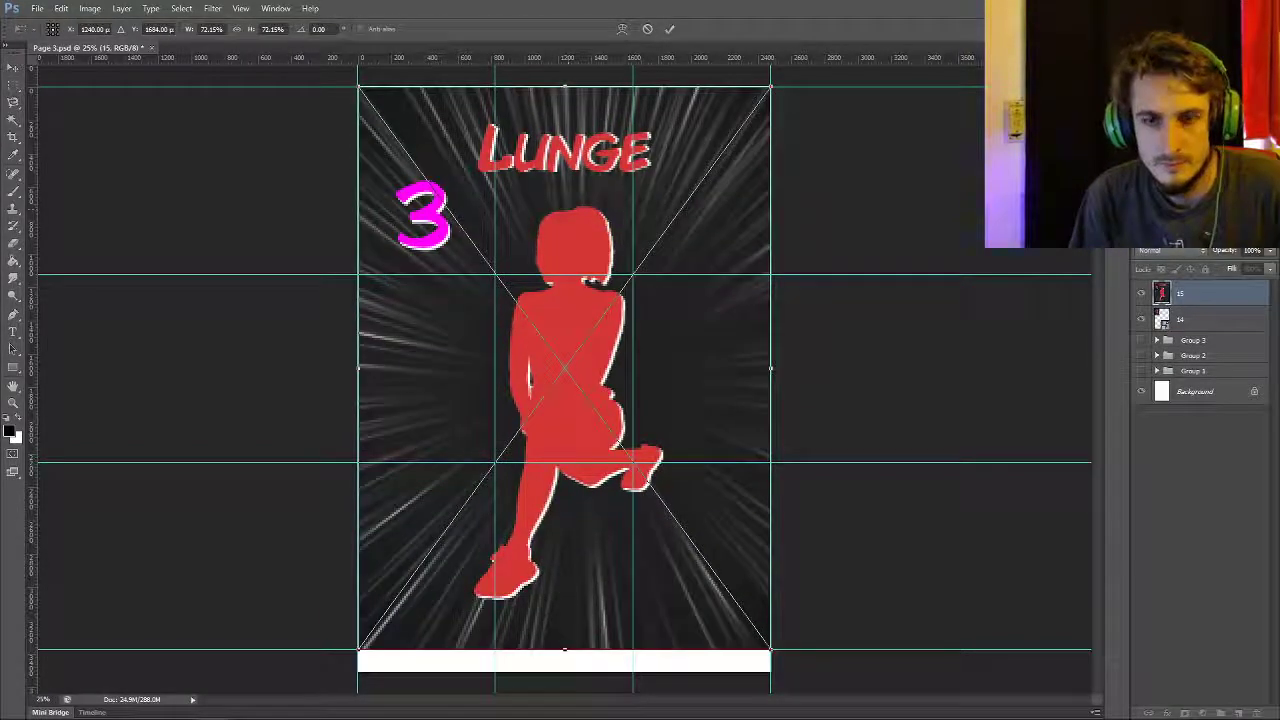
pyautogui.moveTo(770, 650); pyautogui.dragTo(494, 274)
pyautogui.moveTo(493, 166); pyautogui.dragTo(636, 160)
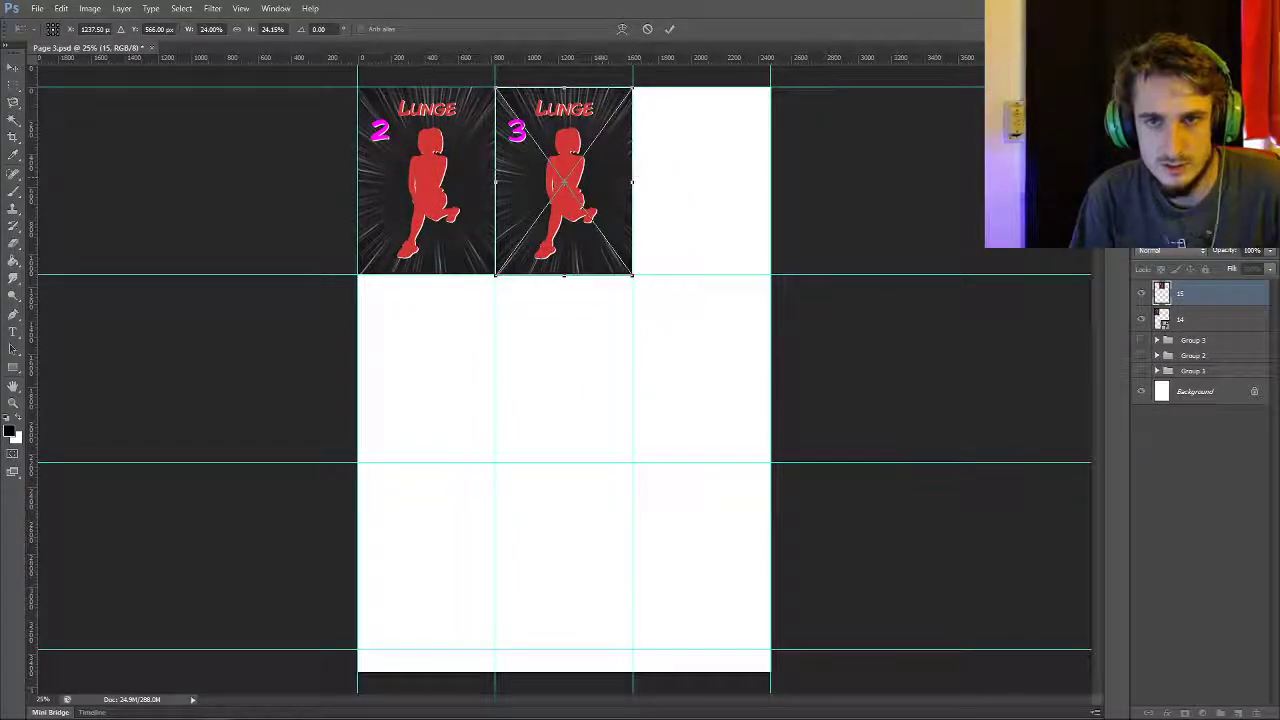
pyautogui.press('Return')
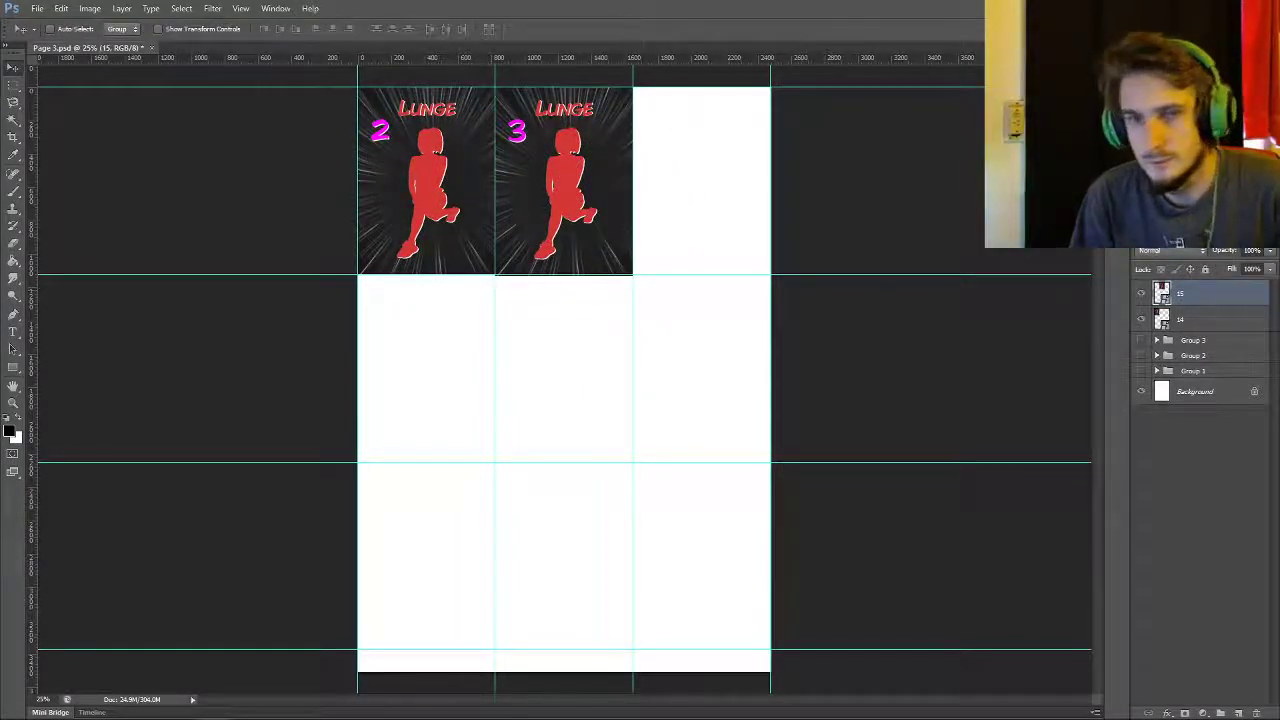
pyautogui.hotkey('ctrl', 'j')
pyautogui.moveTo(555, 147); pyautogui.dragTo(693, 147)
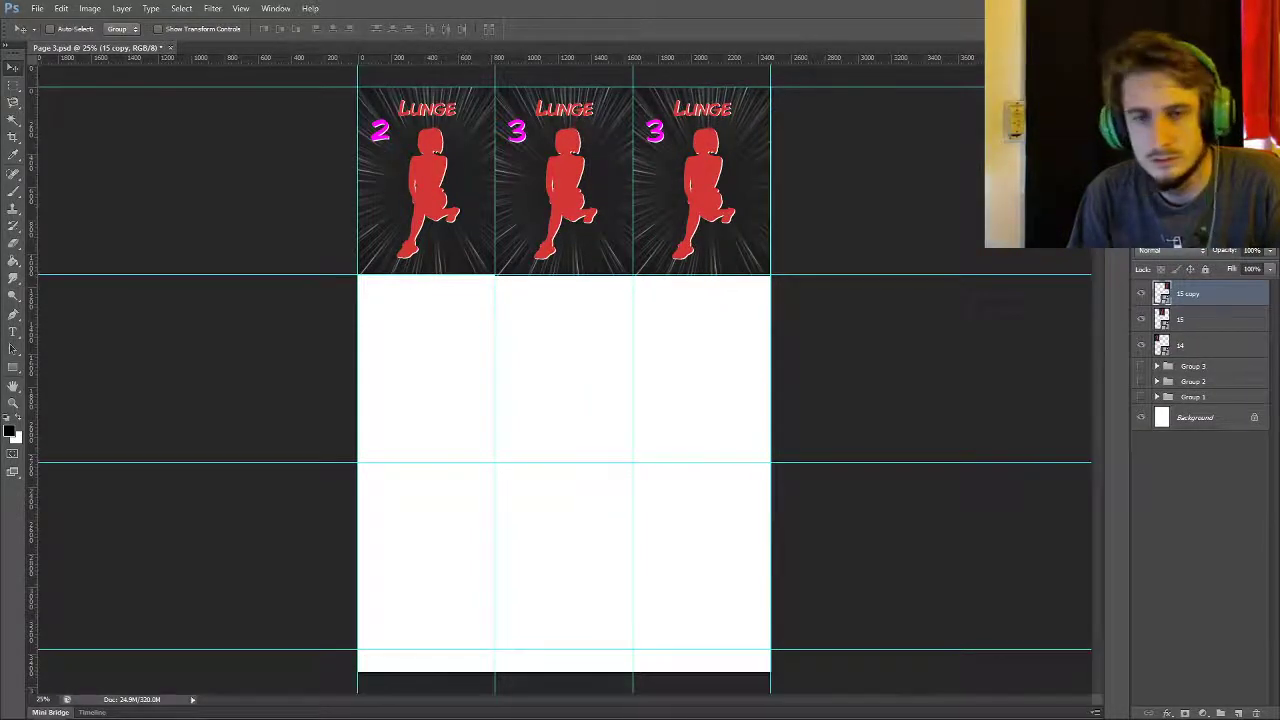
# - Place the Lunge 4 card in the middle row's first cell at 24% scale and a copy in the cell beside it
pyautogui.moveTo(463, 346); pyautogui.dragTo(463, 336)
pyautogui.moveTo(771, 540); pyautogui.dragTo(770, 577)
pyautogui.moveTo(769, 649); pyautogui.dragTo(502, 272)
pyautogui.moveTo(495, 163); pyautogui.dragTo(500, 354)
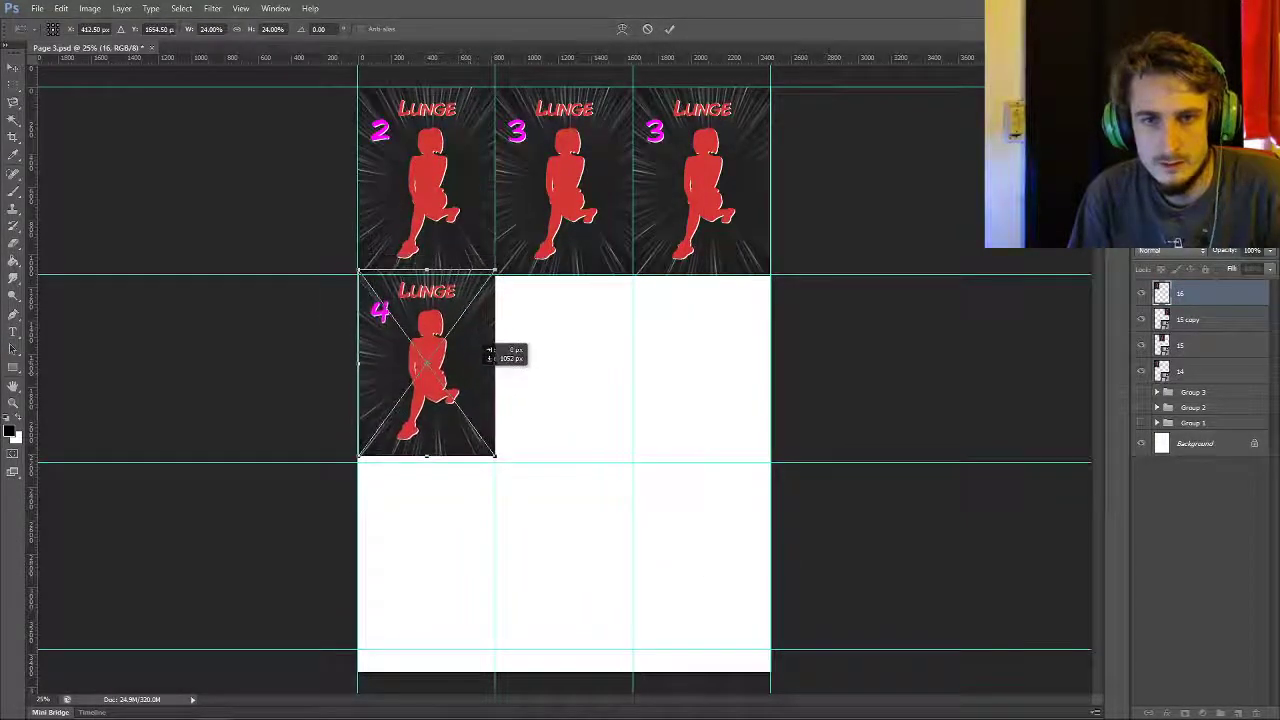
pyautogui.click(669, 29)
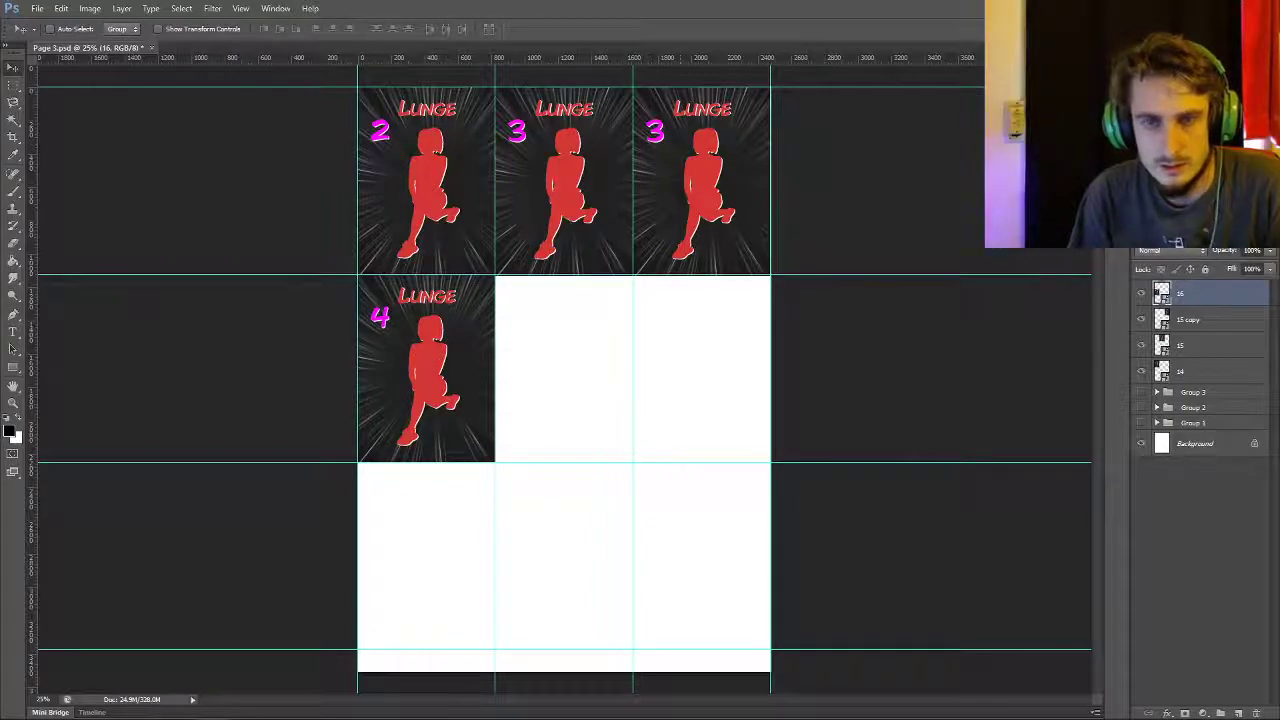
pyautogui.moveTo(469, 337); pyautogui.dragTo(606, 334)
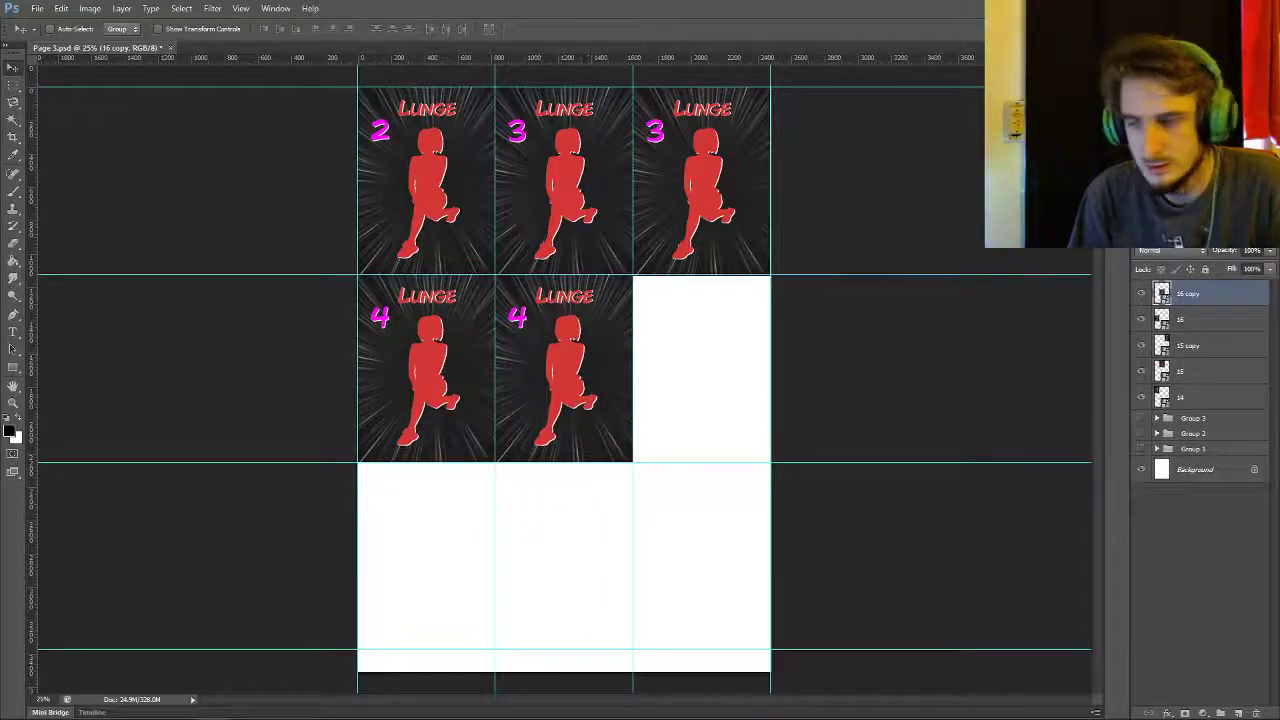
# - Fill the middle row's last cell and the whole bottom row with the Reset the Track card and three copies, scaled to fit
pyautogui.moveTo(684, 342); pyautogui.dragTo(684, 332)
pyautogui.moveTo(770, 650); pyautogui.dragTo(494, 278)
pyautogui.moveTo(481, 169); pyautogui.dragTo(718, 502)
pyautogui.click(669, 28)
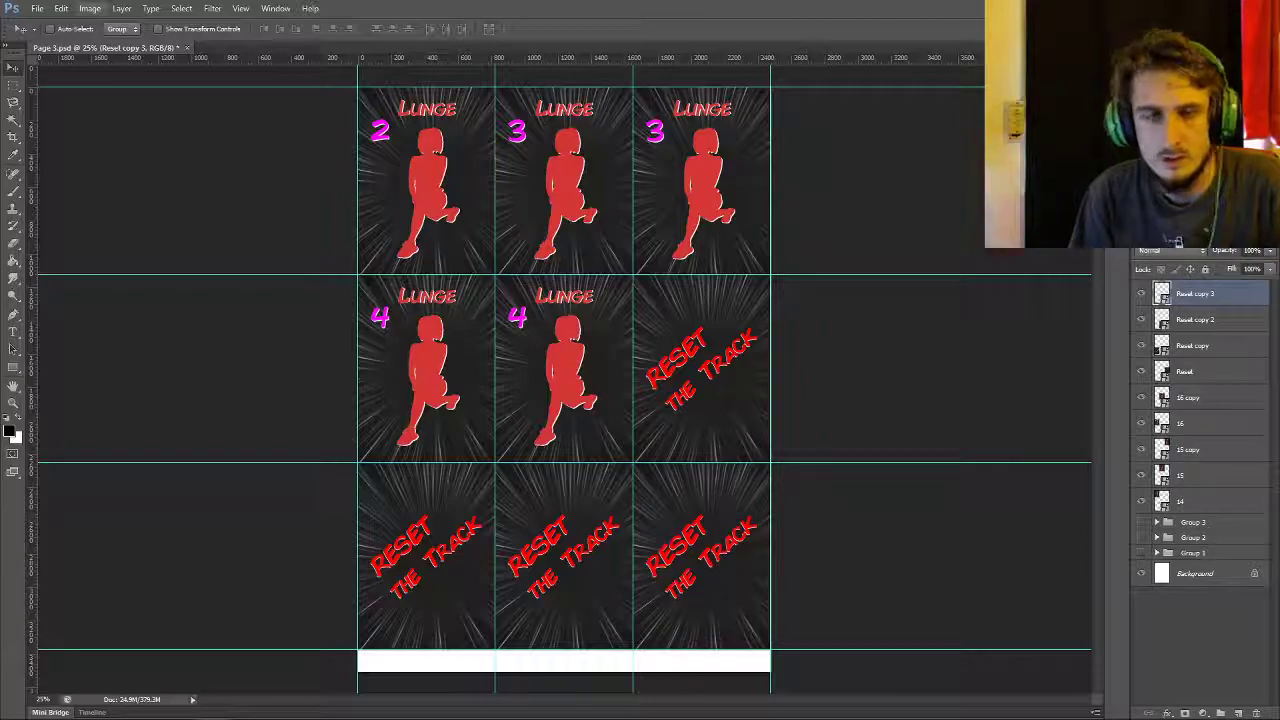
# - Save the document as Page 4 in the PNP folder and close it
pyautogui.click(37, 8)
pyautogui.click(55, 169)
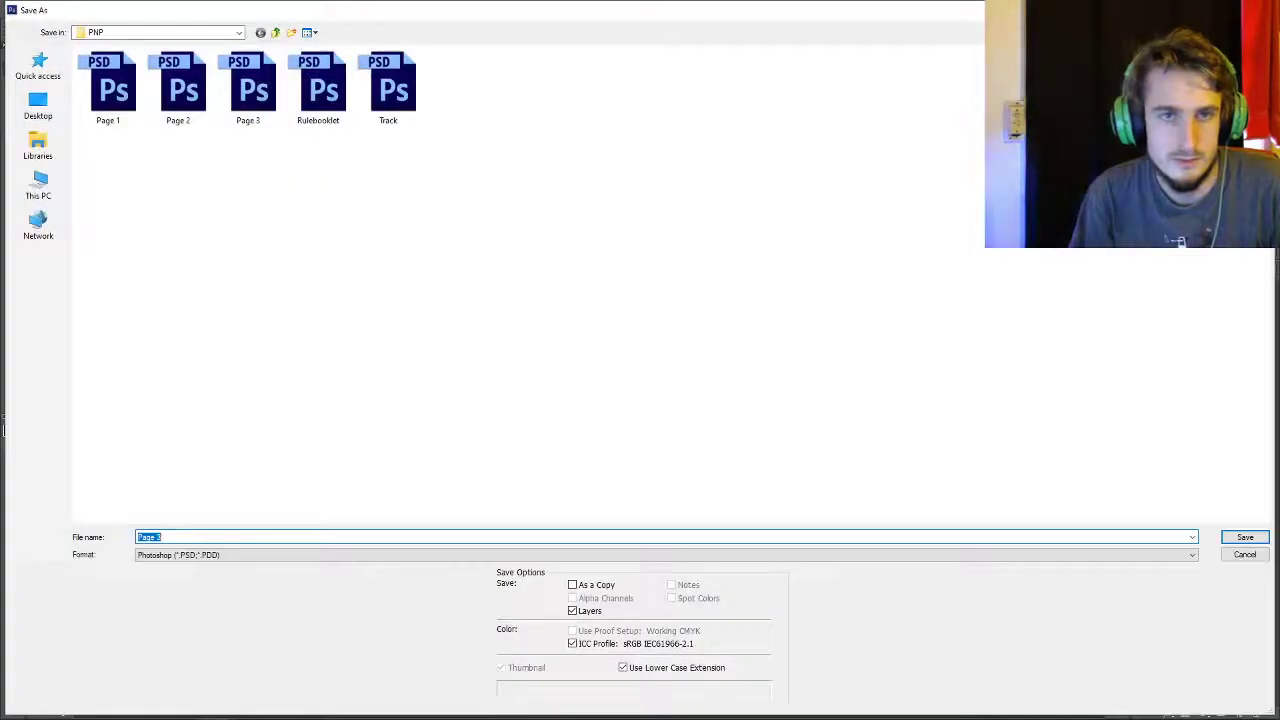
pyautogui.press('End')
pyautogui.press('BackSpace')
pyautogui.write('4')
pyautogui.hotkey('ctrl', 'a')
pyautogui.press('Return')
pyautogui.press('Return')
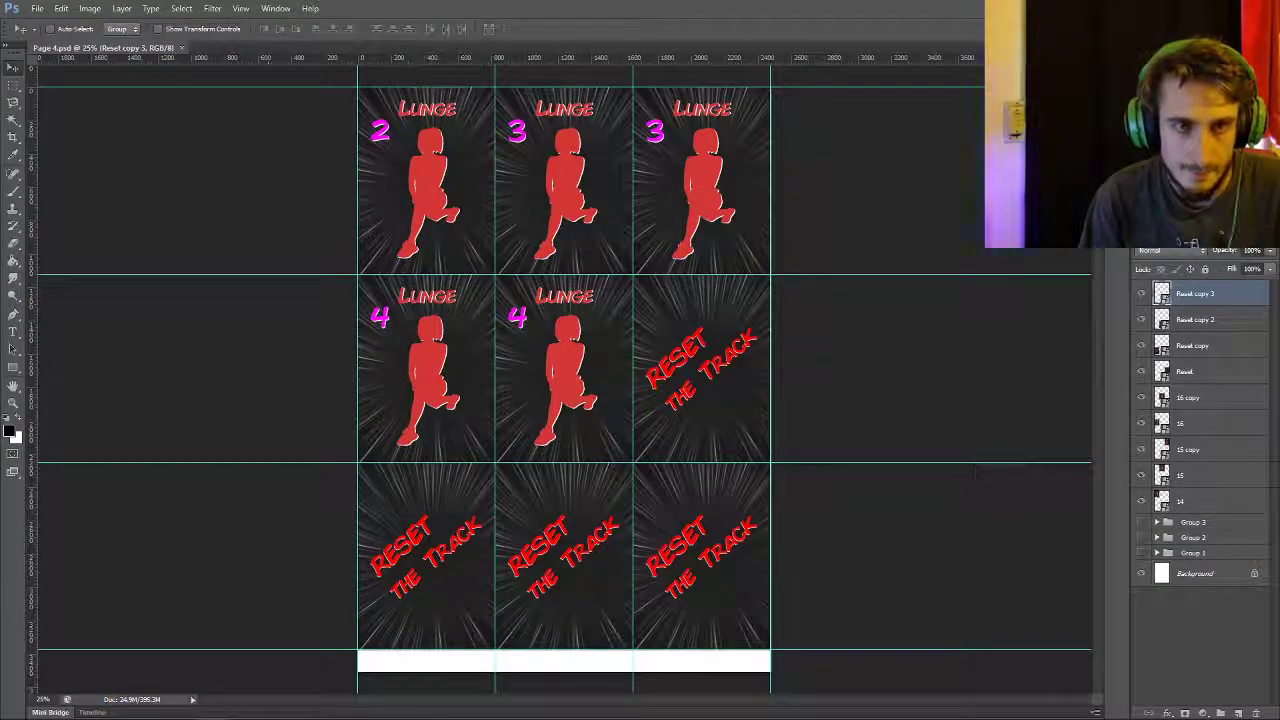
pyautogui.hotkey('ctrl', 'w')
# - Start a PDF Presentation with Page 1 to Page 4, Rulebooklet and Track from the PNP folder as source files
pyautogui.click(37, 8)
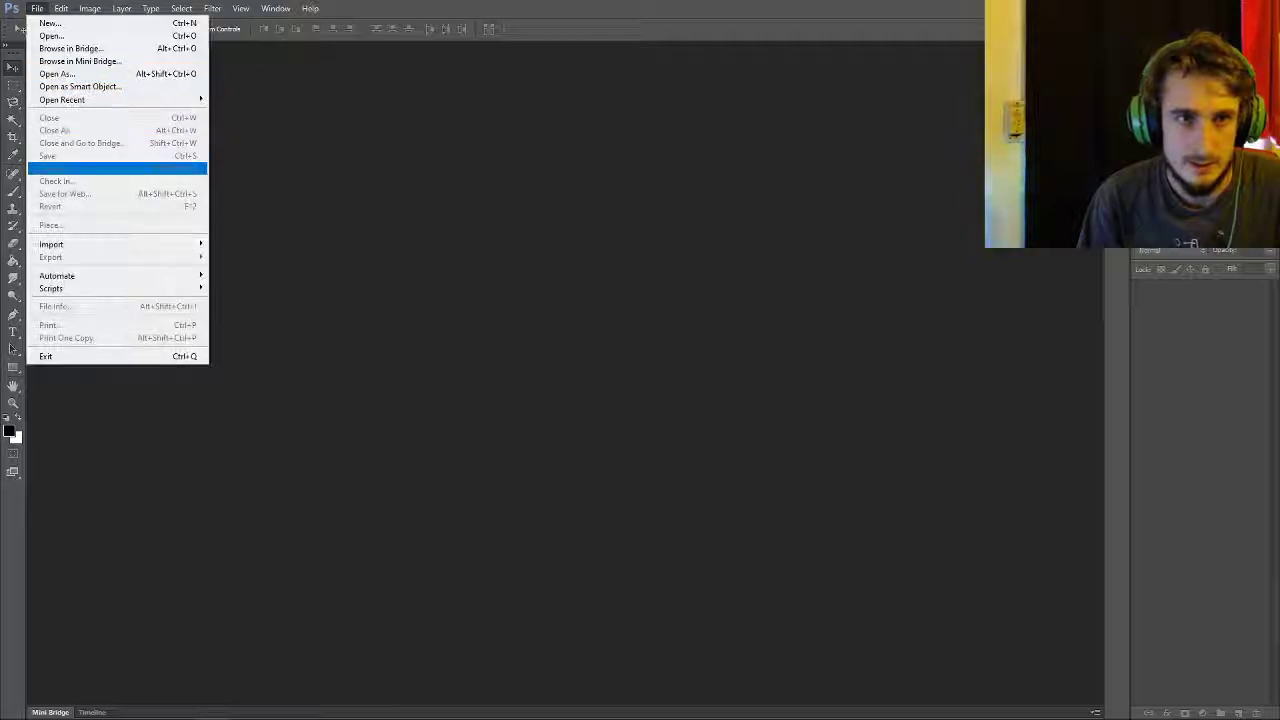
pyautogui.moveTo(100, 275)
pyautogui.click(250, 288)
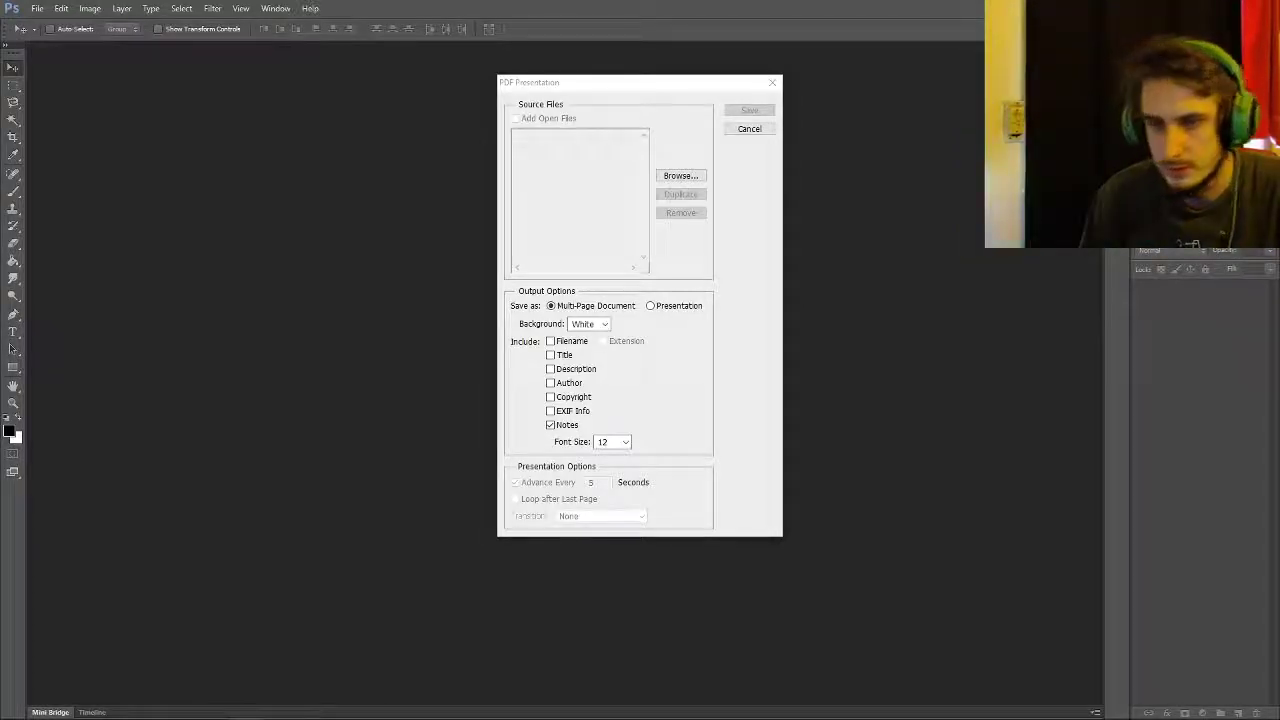
pyautogui.click(681, 176)
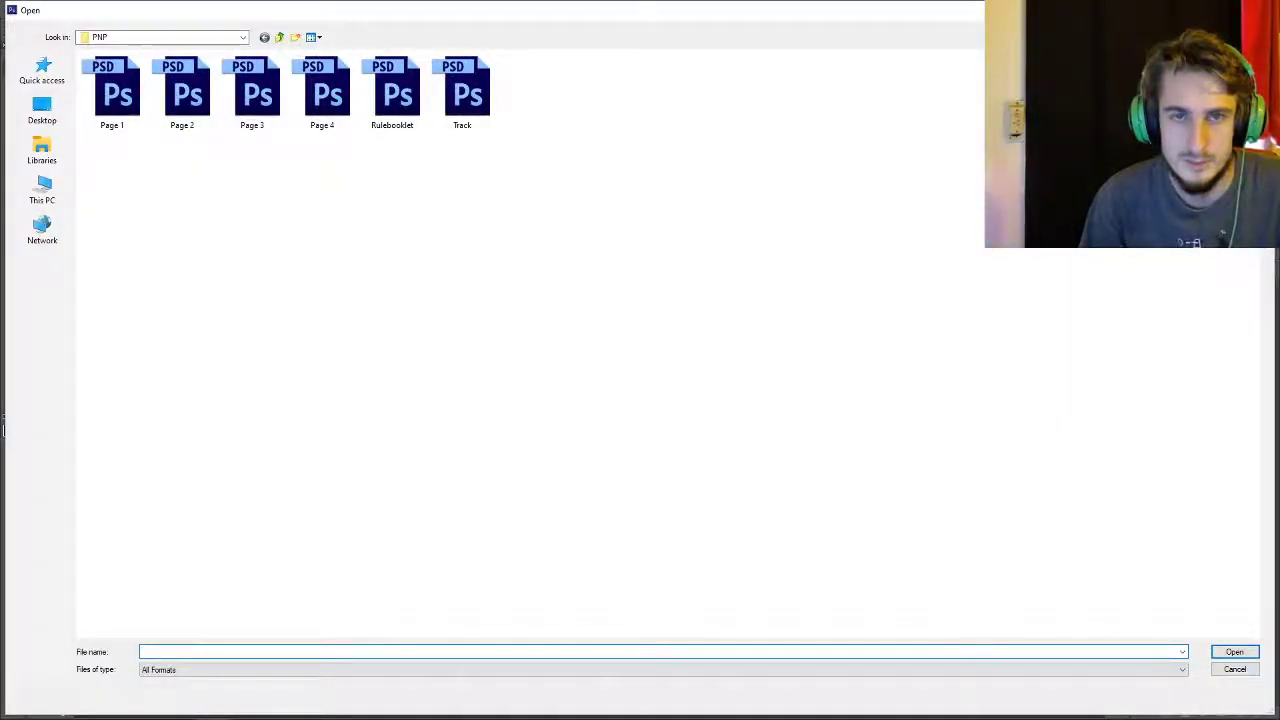
pyautogui.moveTo(490, 190); pyautogui.dragTo(132, 52)
pyautogui.click(1234, 652)
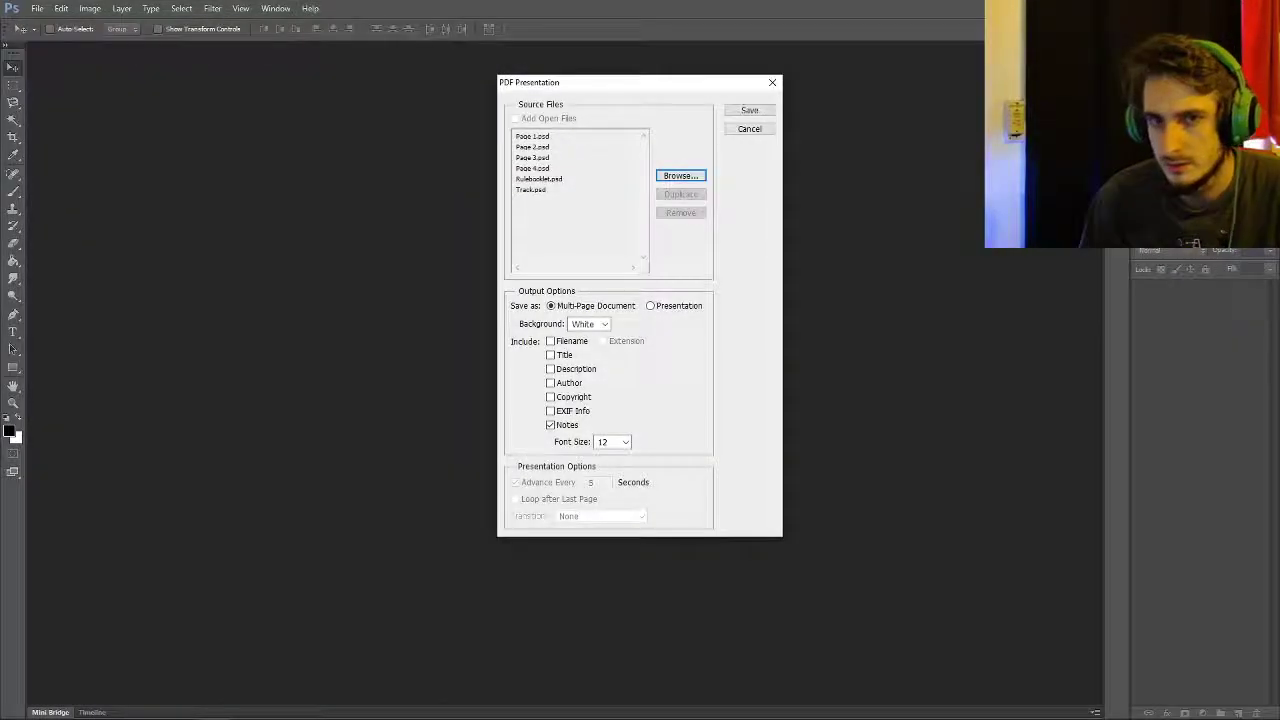
# - Exclude notes from the output and save the multi-page PDF as Sets and Reps in the Excercise project's PNP folder
pyautogui.click(550, 424)
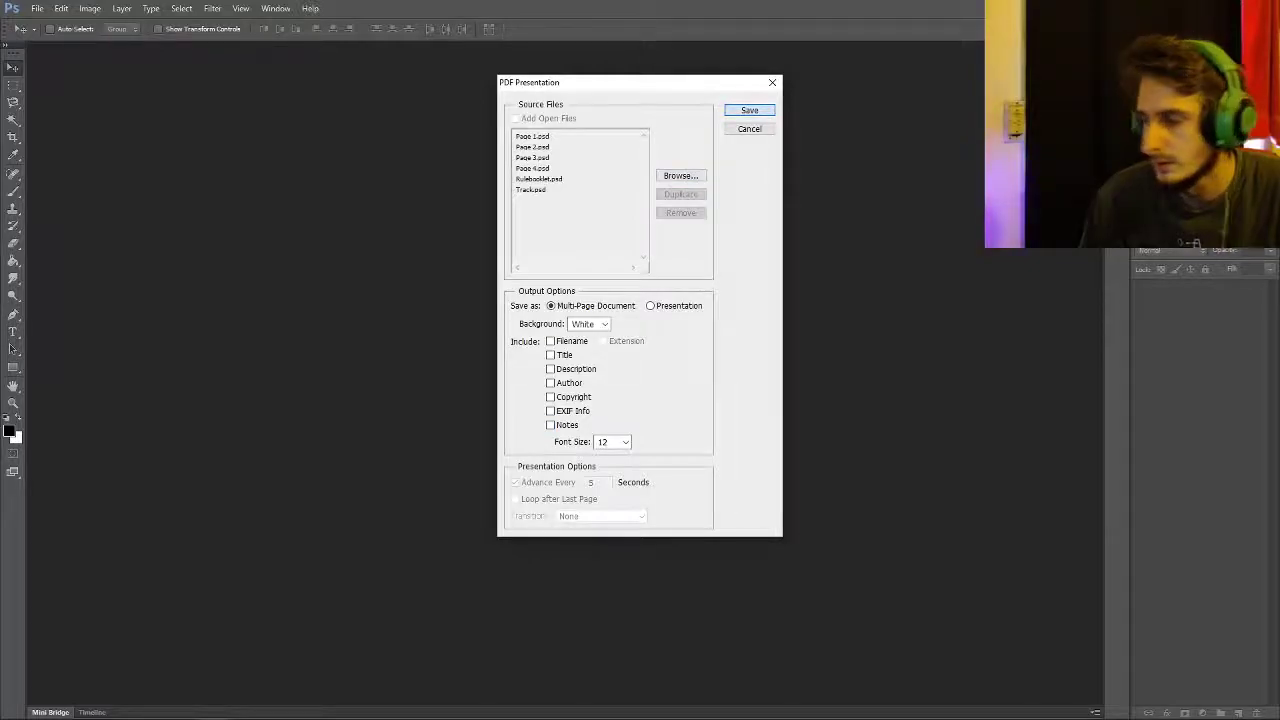
pyautogui.press('Return')
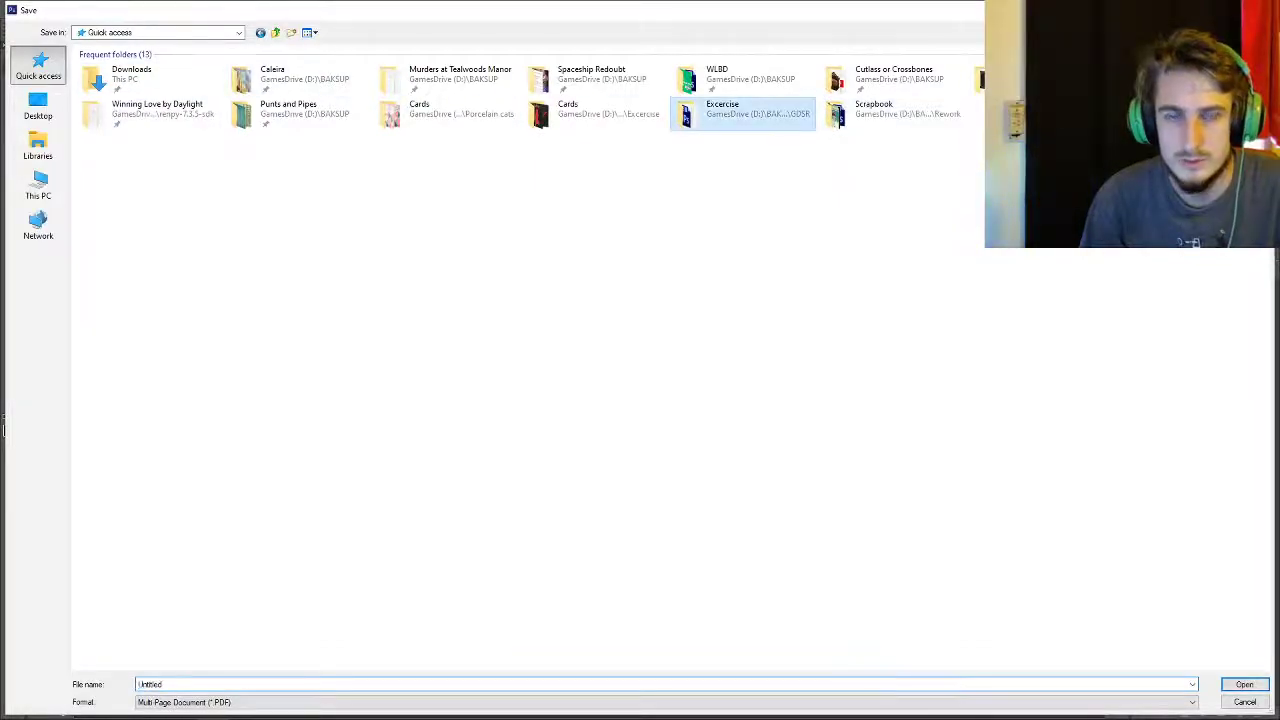
pyautogui.doubleClick(740, 110)
pyautogui.doubleClick(178, 88)
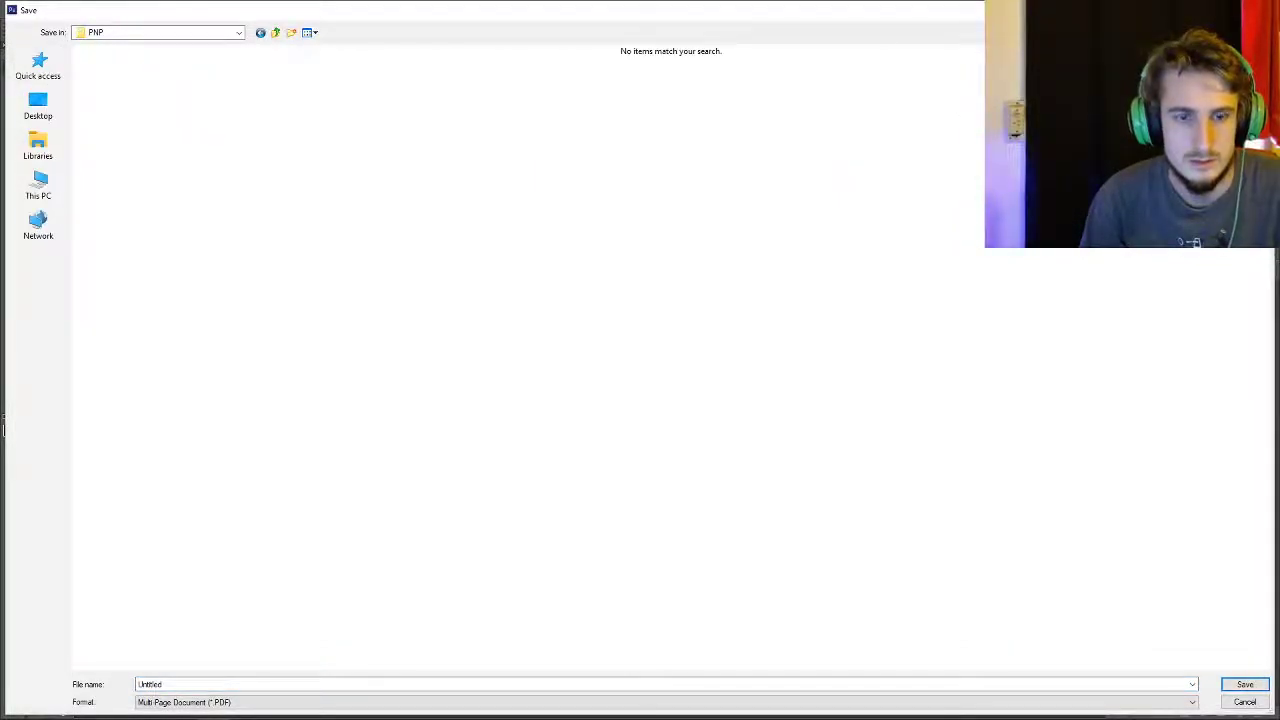
pyautogui.write('Sals and Repai')
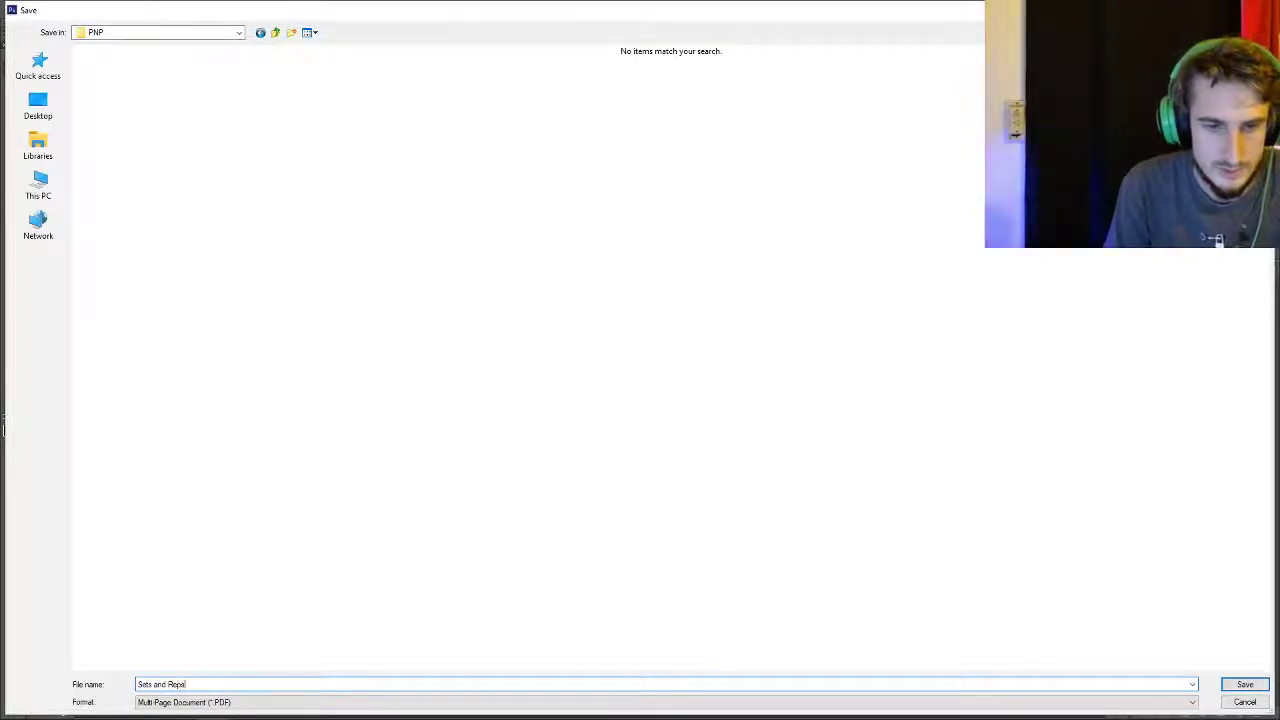
pyautogui.press('Return')
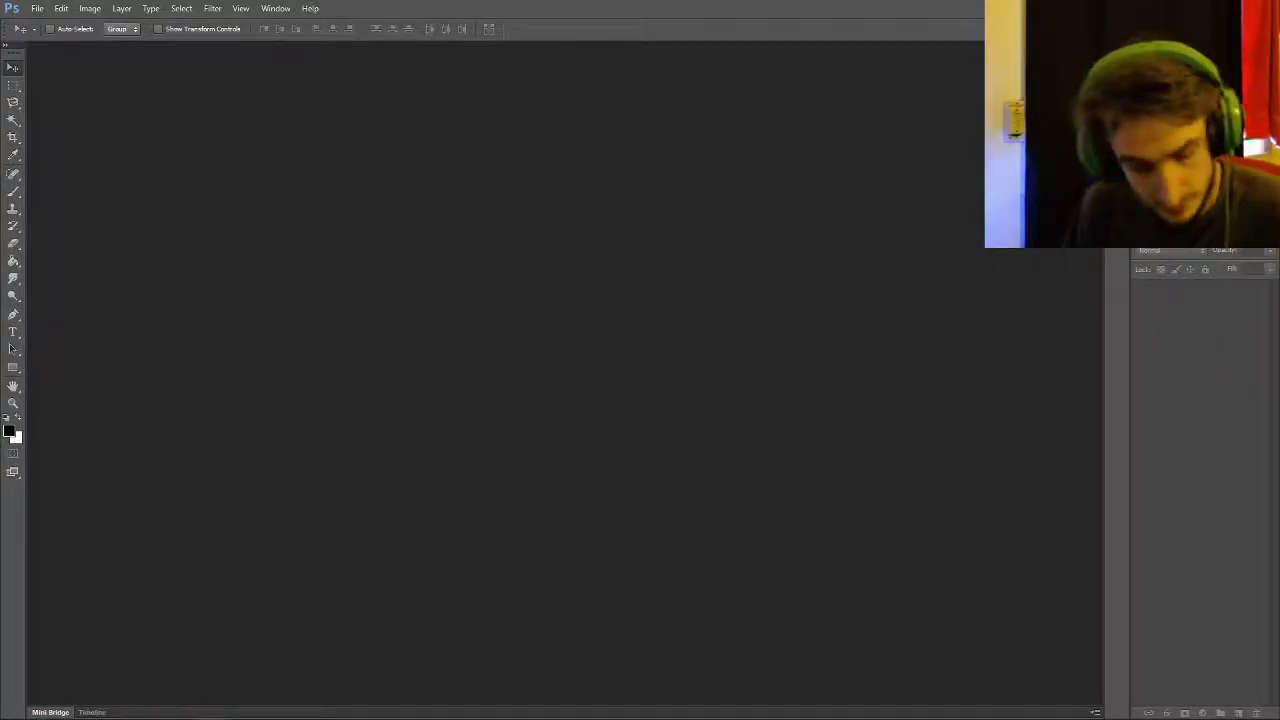
# - Switch to the browser showing Sets and Reps.pdf and check its card pages, rulebook and track
pyautogui.hotkey('alt', 'Tab')
pyautogui.hotkey('alt', 'Tab')
pyautogui.hotkey('alt', 'Tab')
pyautogui.hotkey('alt', 'Tab')
pyautogui.hotkey('alt', 'Tab')
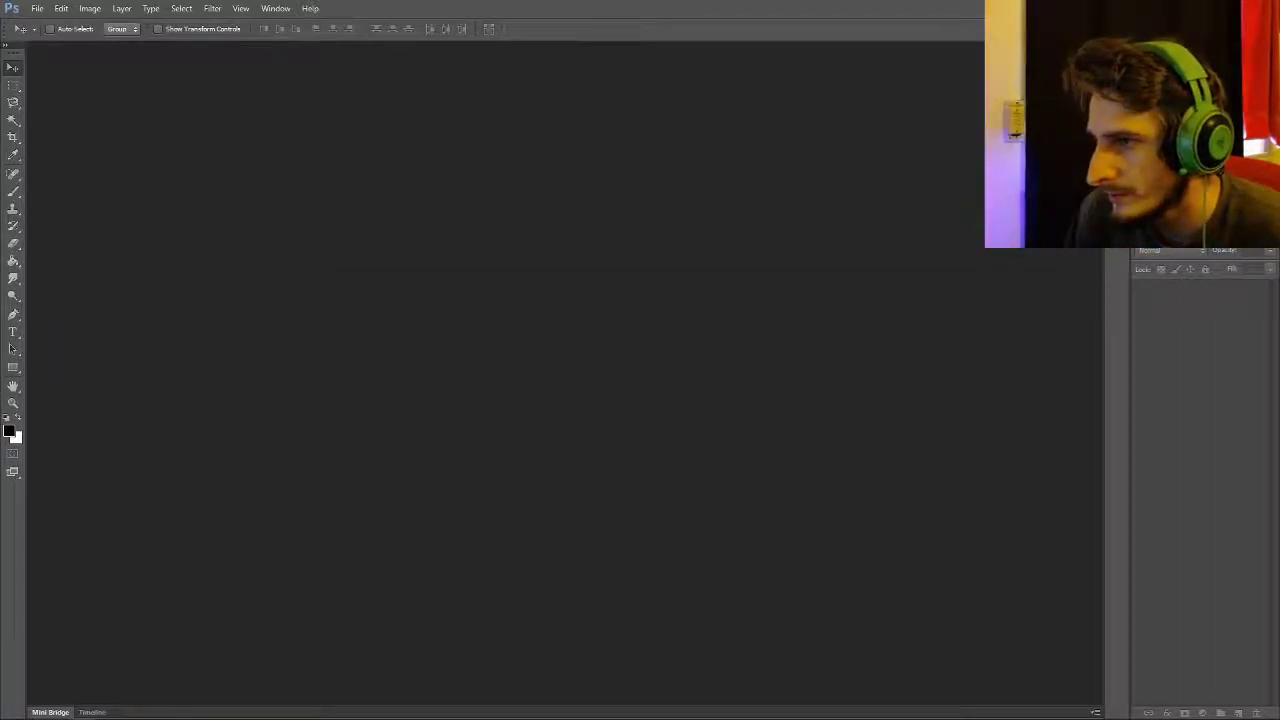
pyautogui.hotkey('alt', 'Tab')
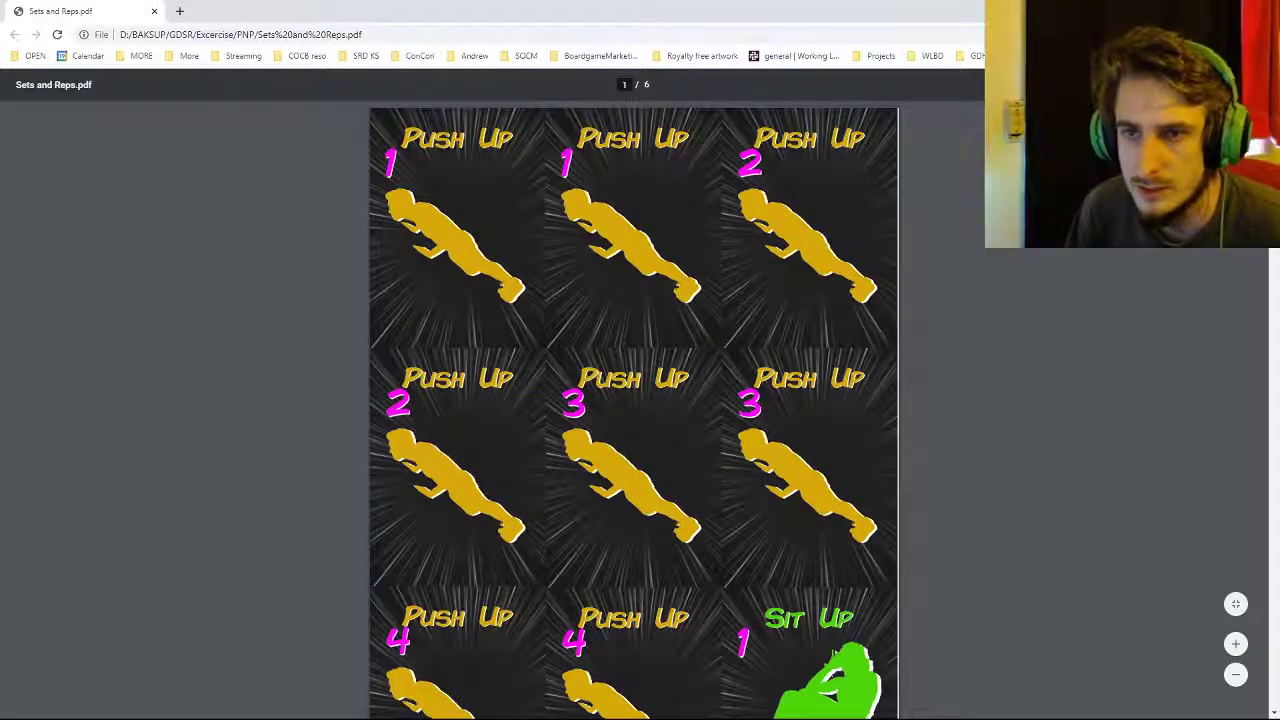
pyautogui.scroll(-5, 634, 410)
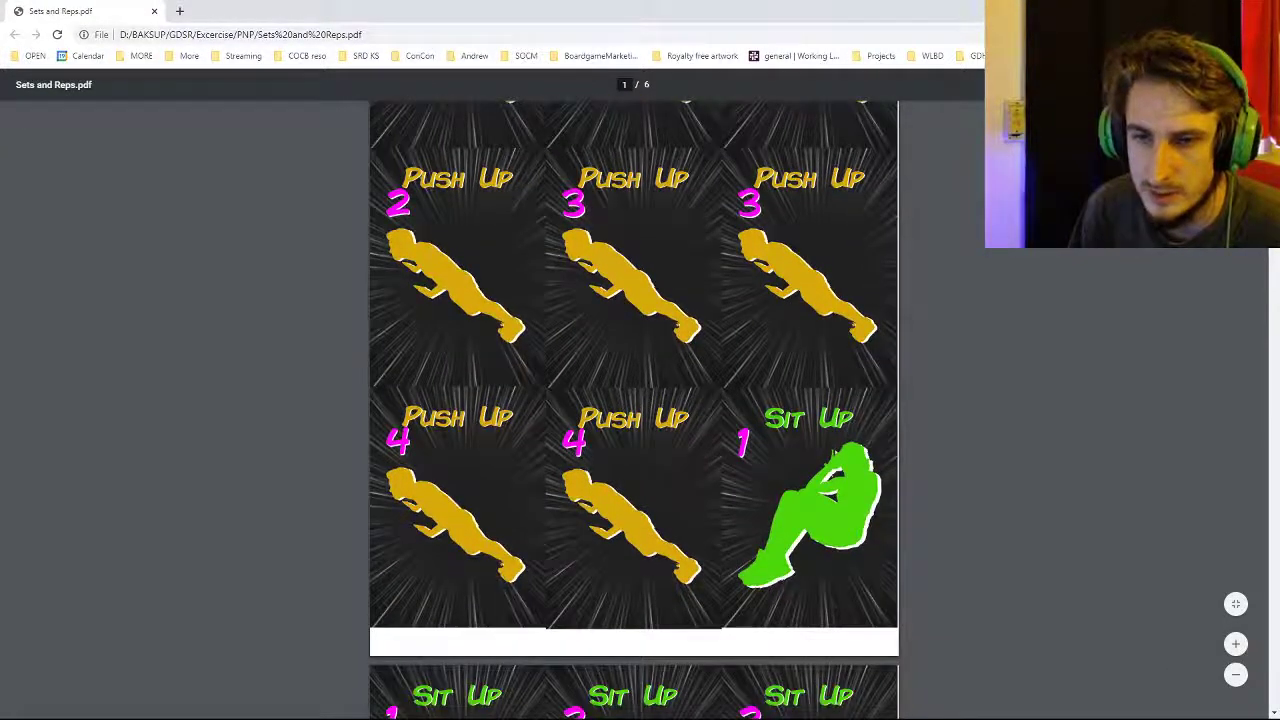
pyautogui.scroll(-3, 634, 410)
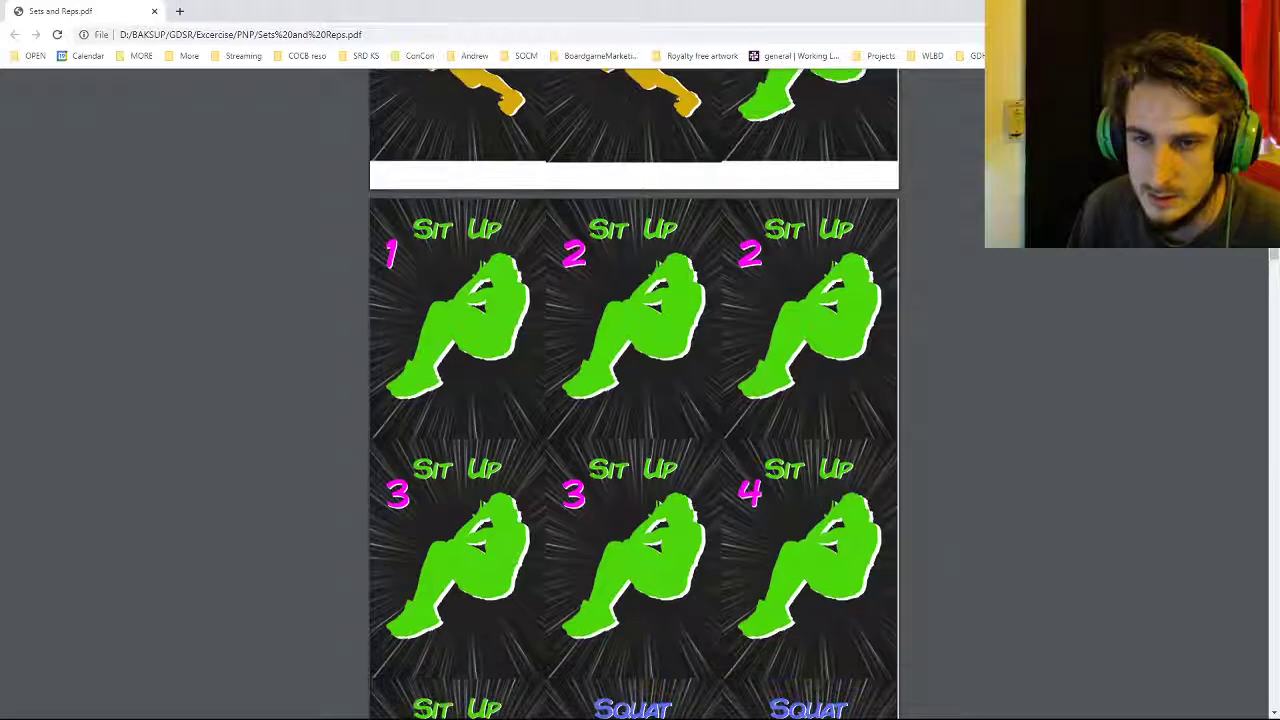
pyautogui.scroll(-1, 634, 410)
pyautogui.scroll(-5, 634, 410)
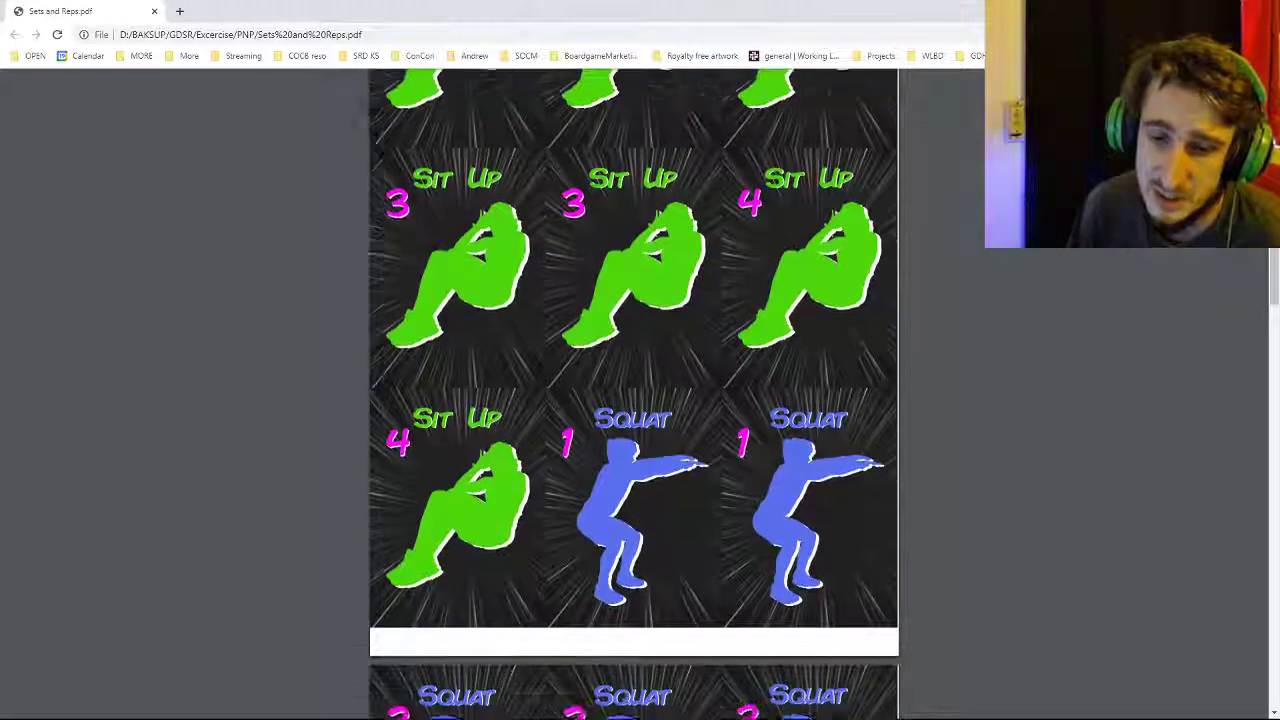
pyautogui.scroll(-13, 634, 410)
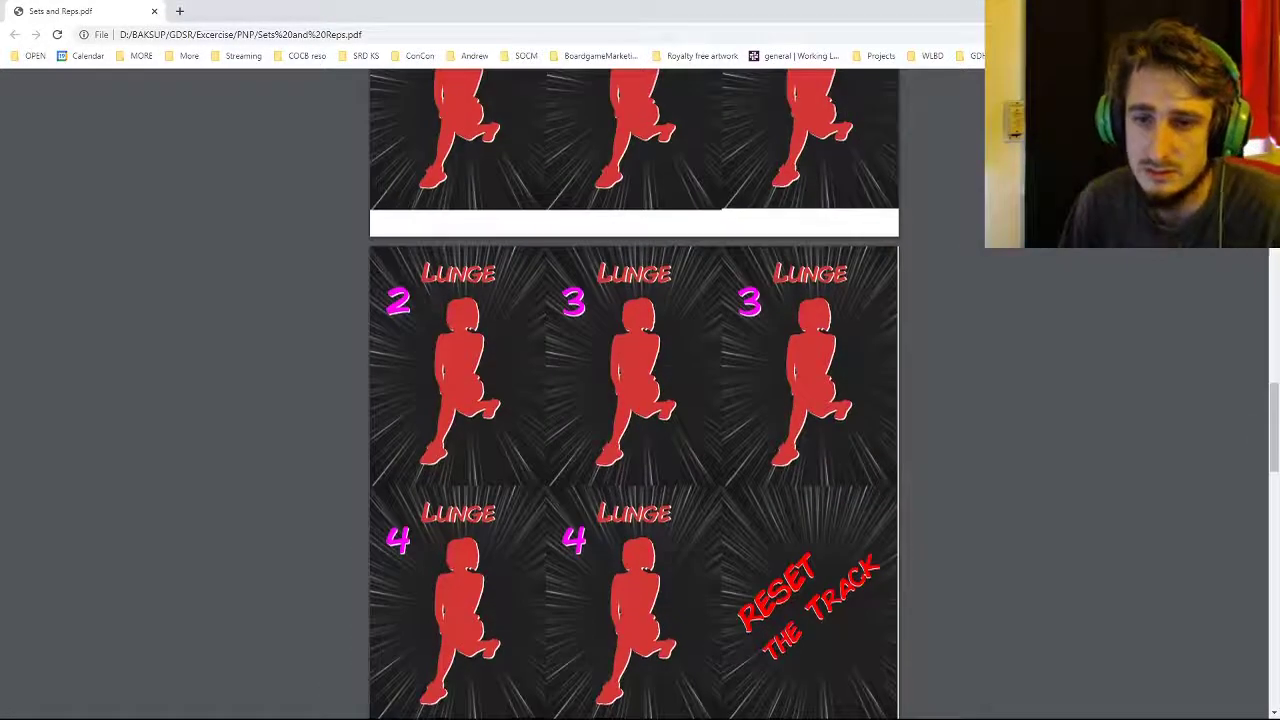
pyautogui.scroll(-5, 634, 410)
pyautogui.scroll(-3, 634, 410)
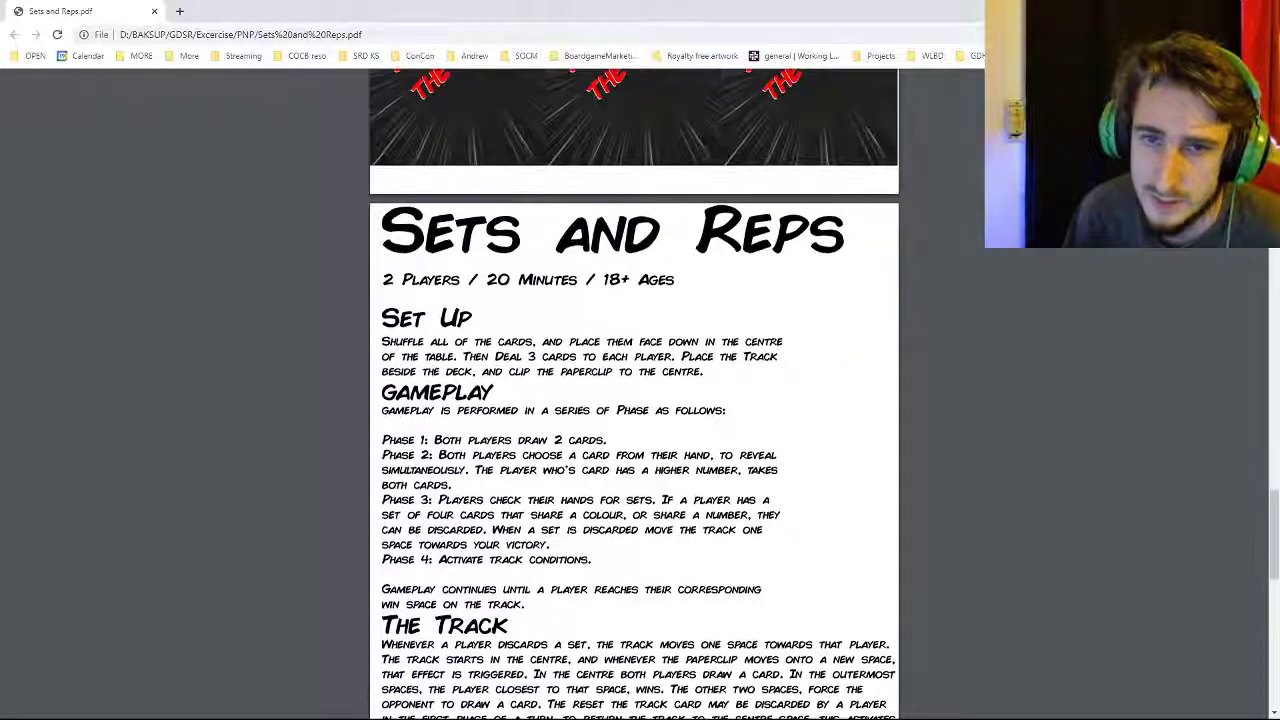
pyautogui.scroll(-7, 634, 410)
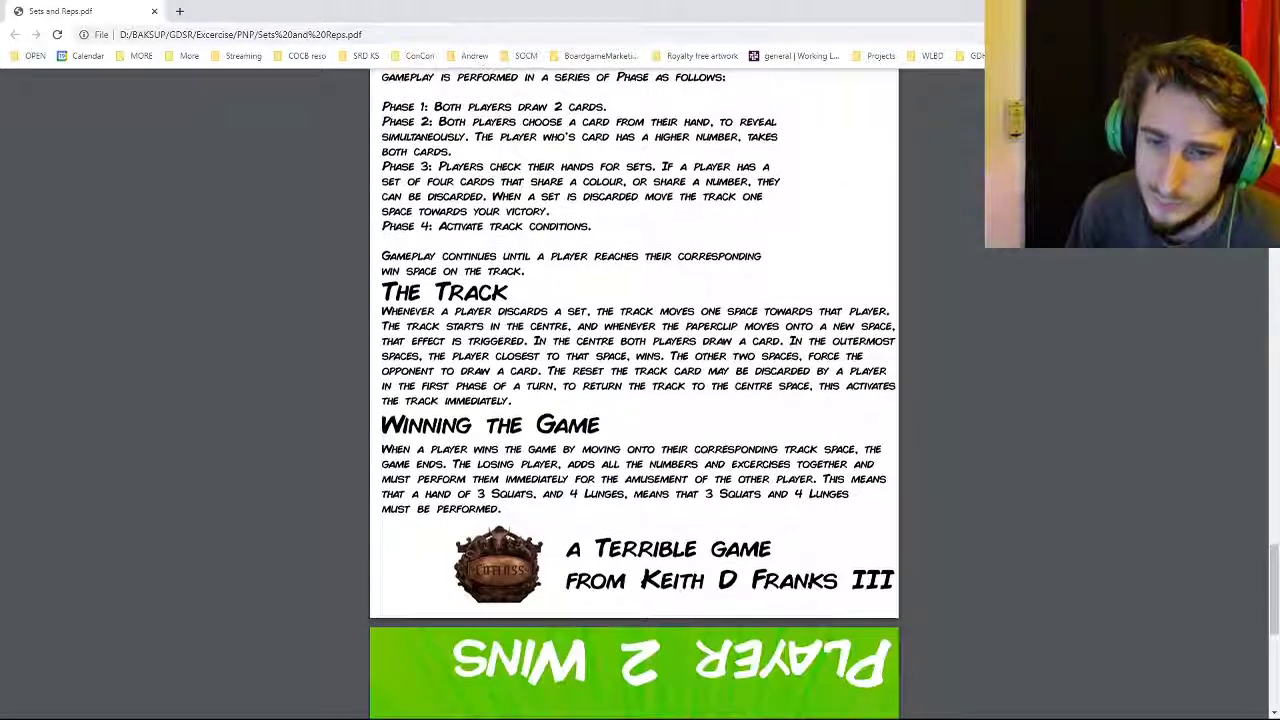
pyautogui.scroll(-1, 634, 410)
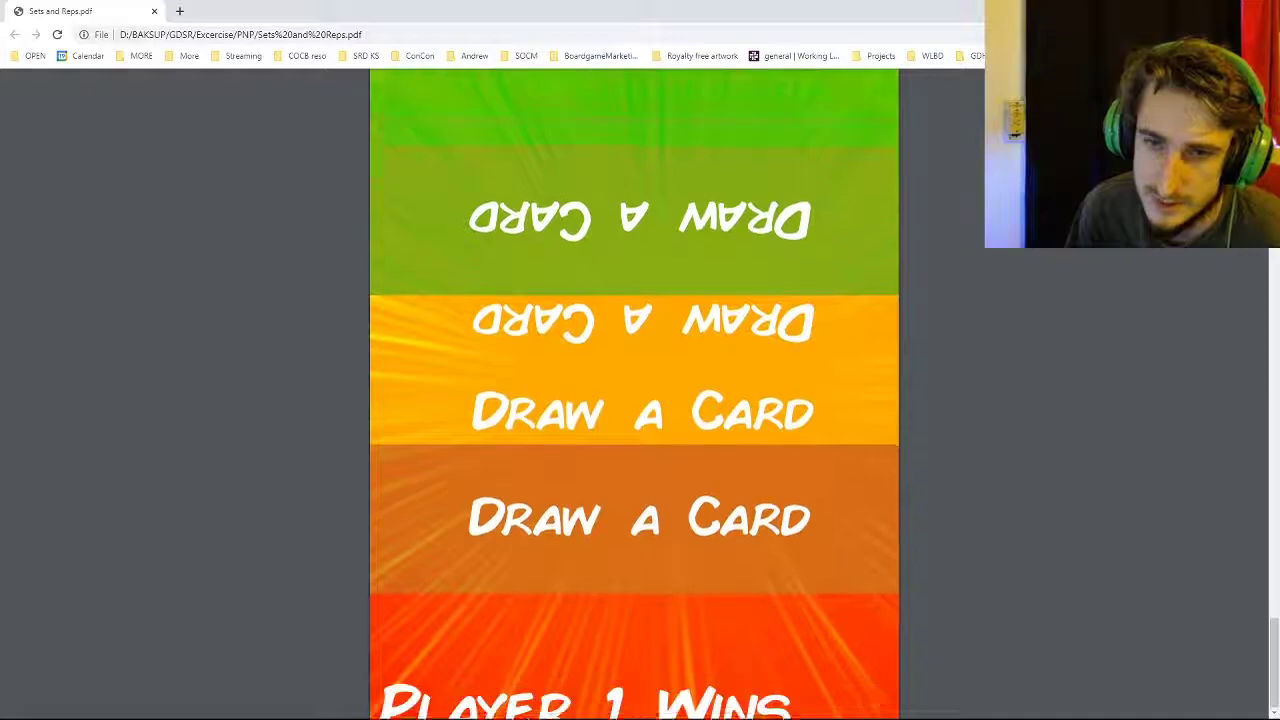